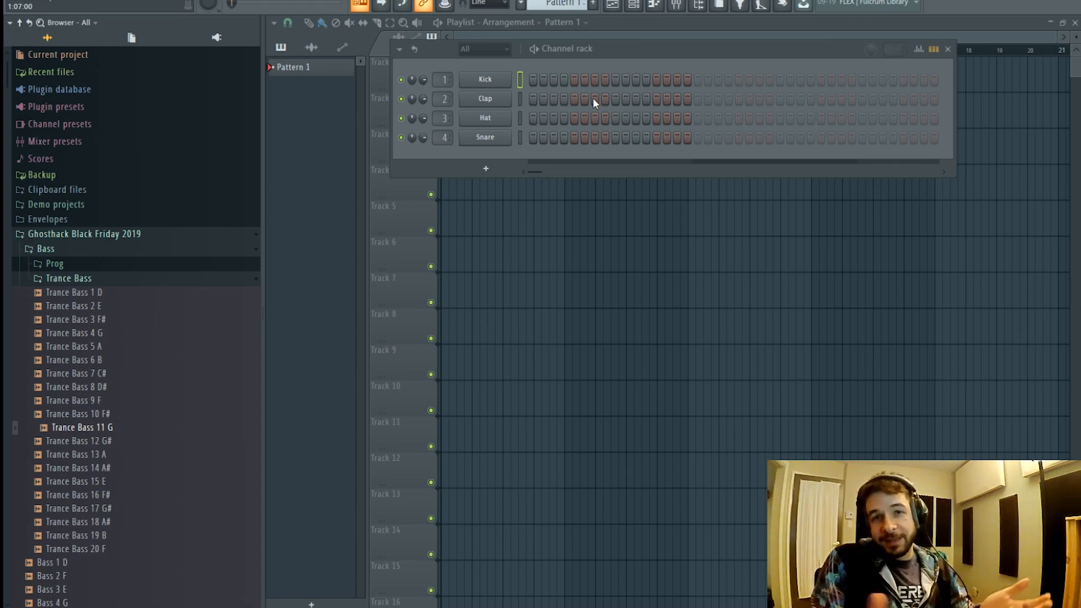
# - Collapse the Bass sample folder and look over the list of available instrument plugins
pyautogui.moveTo(689, 48); pyautogui.dragTo(698, 62)
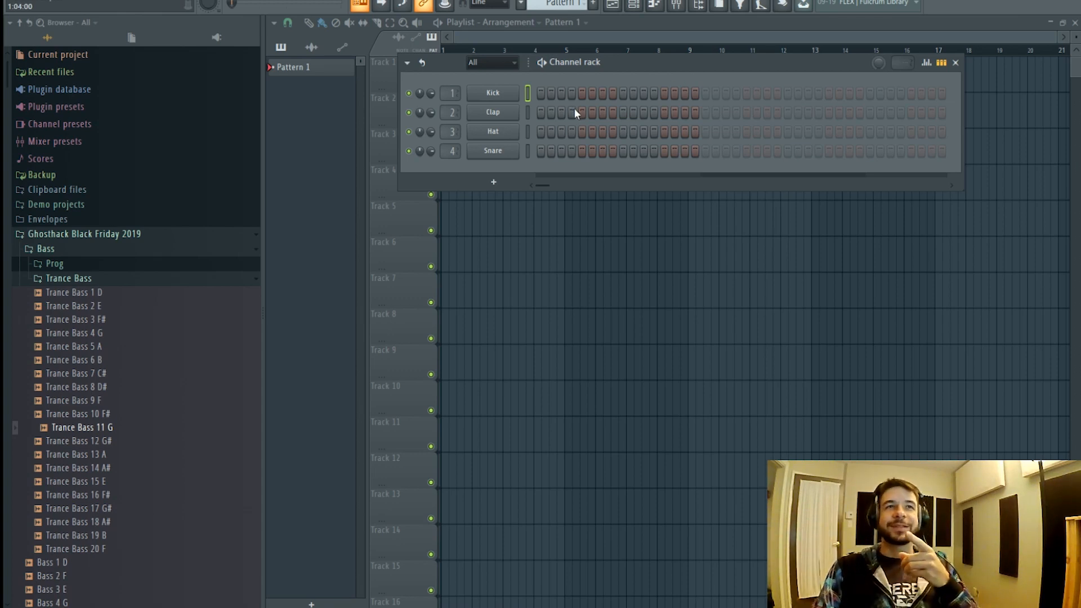
pyautogui.click(100, 252)
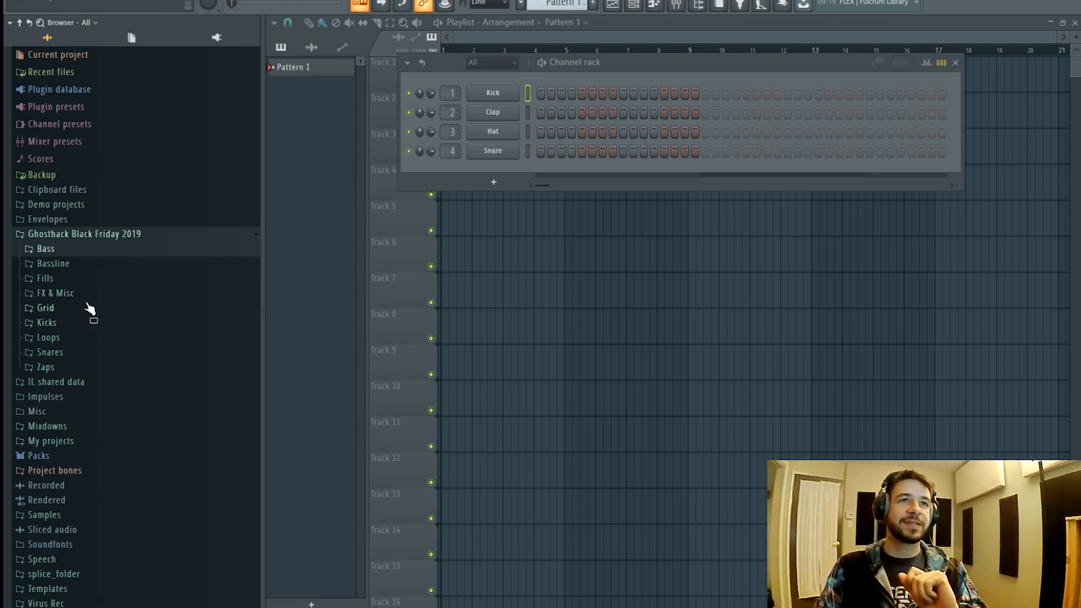
pyautogui.click(493, 187)
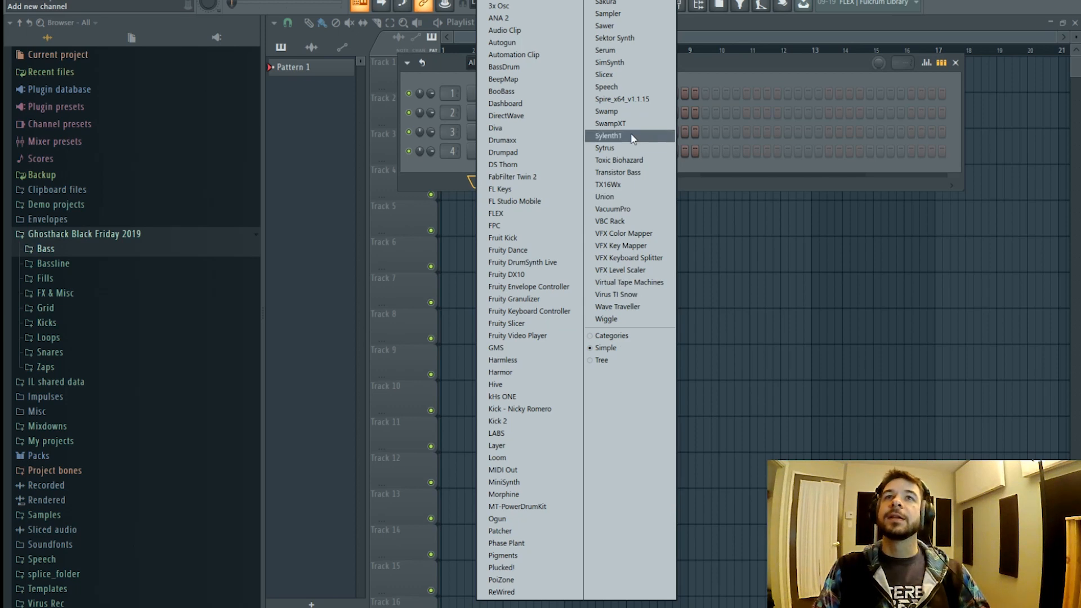
pyautogui.click(734, 60)
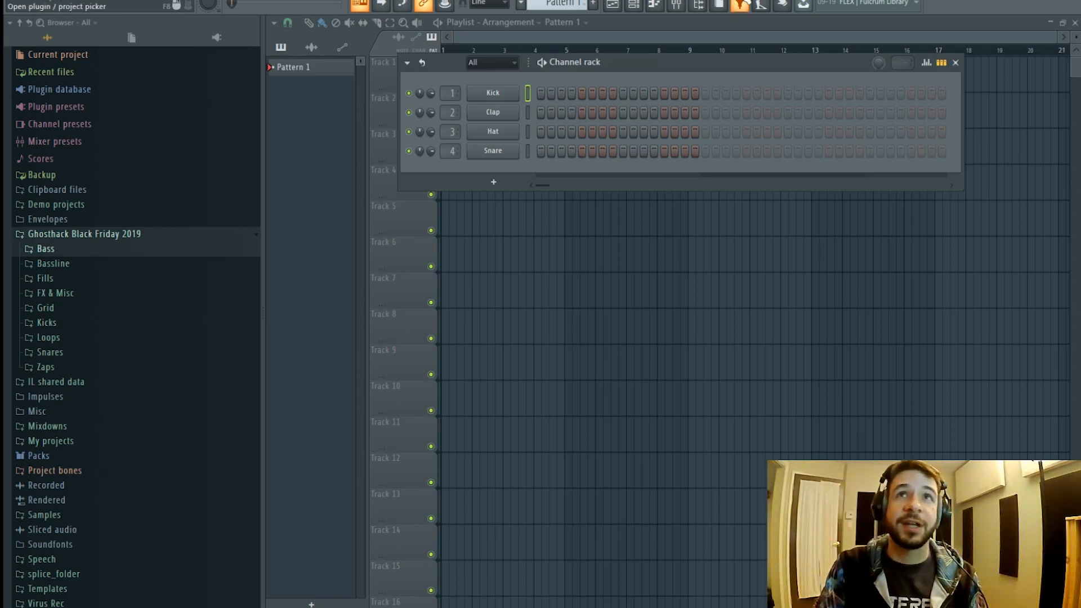
# - Replace Fruity Limiter on the Master mixer track with ADPTR MetricAB and place it in slot 7
pyautogui.click(676, 5)
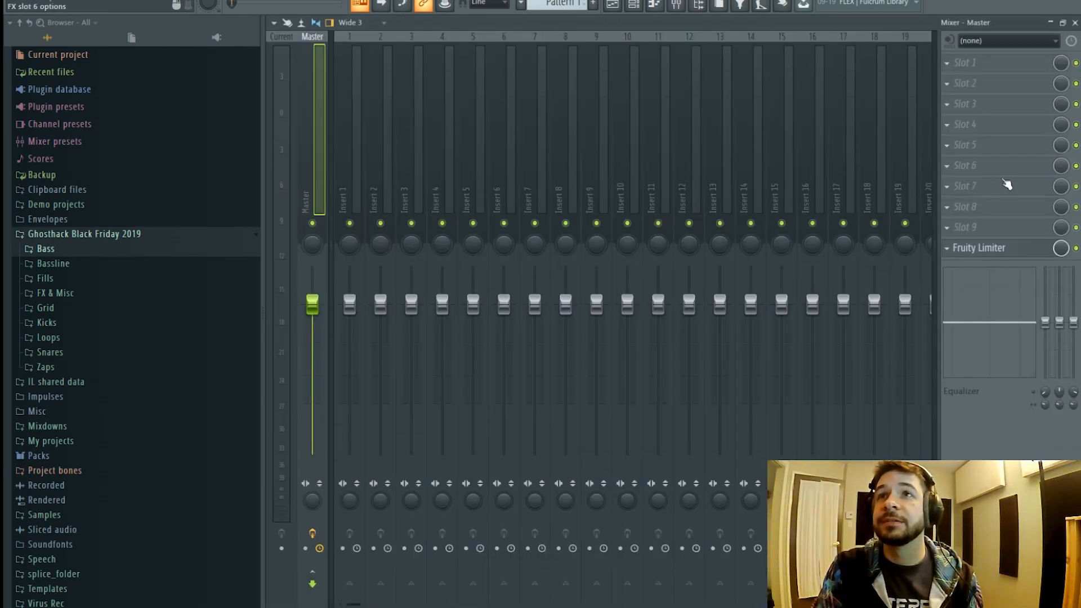
pyautogui.click(949, 249)
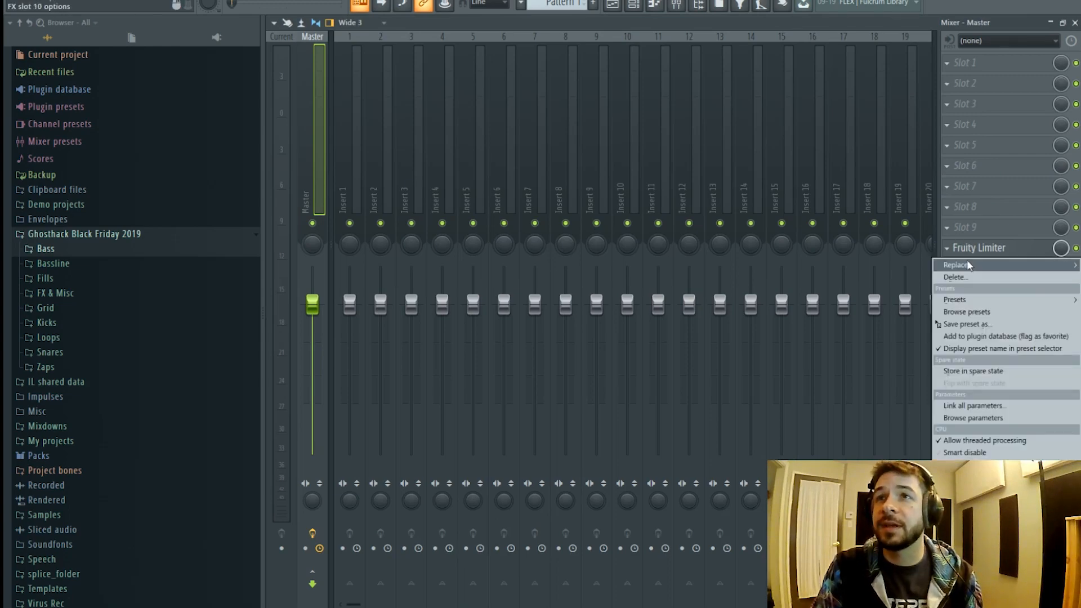
pyautogui.moveTo(968, 262)
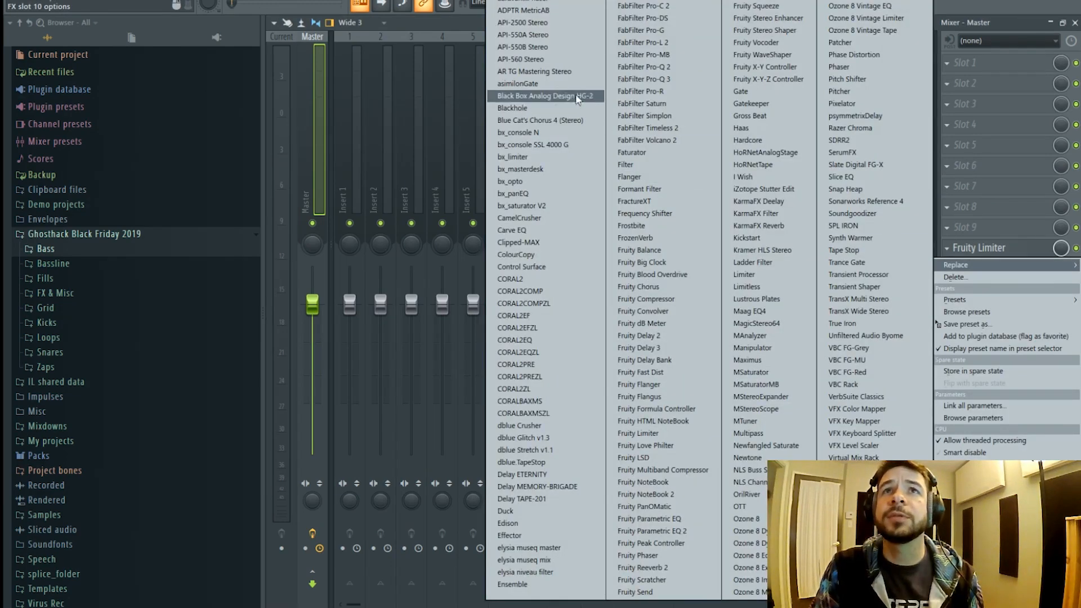
pyautogui.click(569, 11)
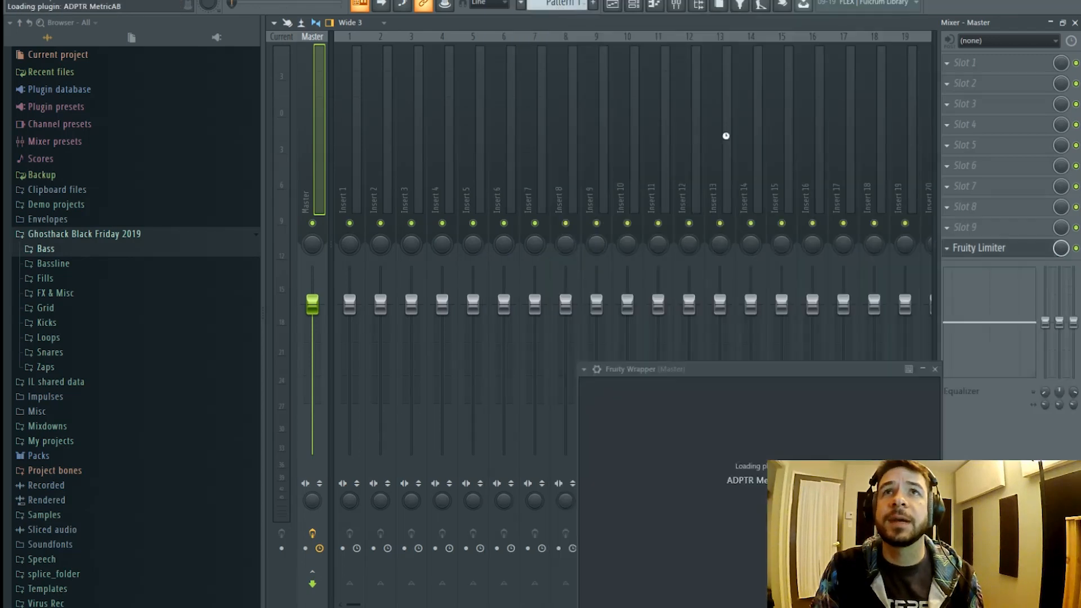
pyautogui.moveTo(963, 248); pyautogui.dragTo(973, 188)
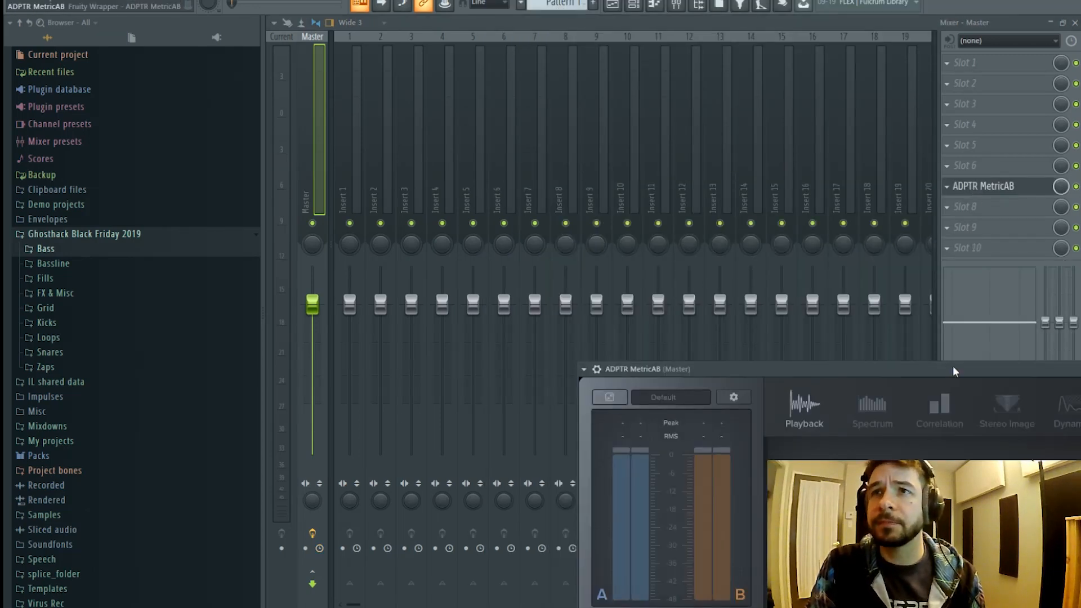
pyautogui.moveTo(955, 372); pyautogui.dragTo(612, 157)
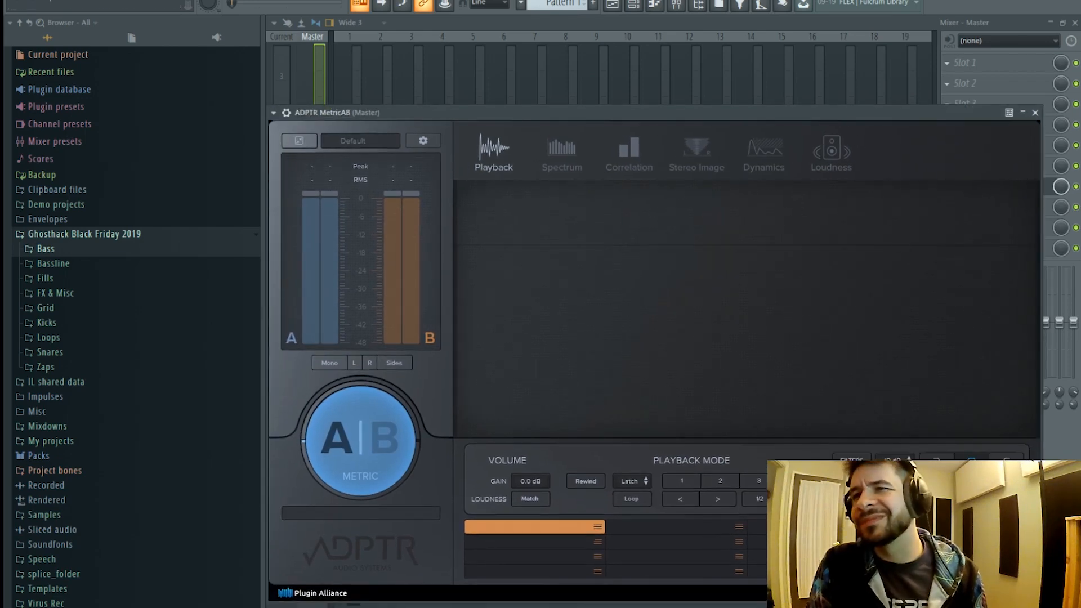
# - Switch to Sonarworks Reference 4 Systemwide and compare the headphone response curve with Studio Reference bypassed and enabled
pyautogui.click(855, 25)
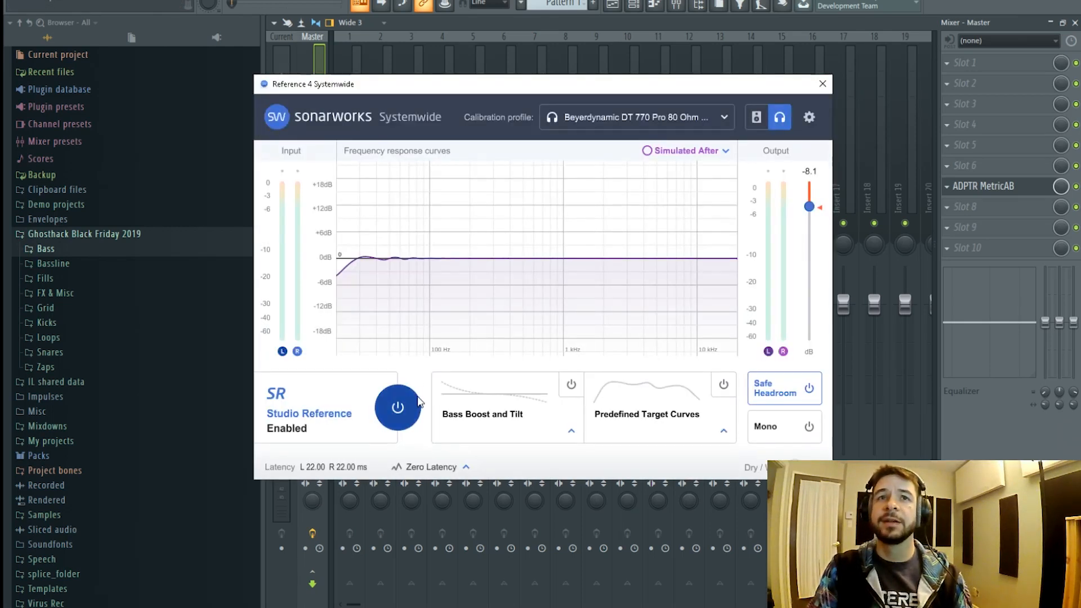
pyautogui.click(413, 405)
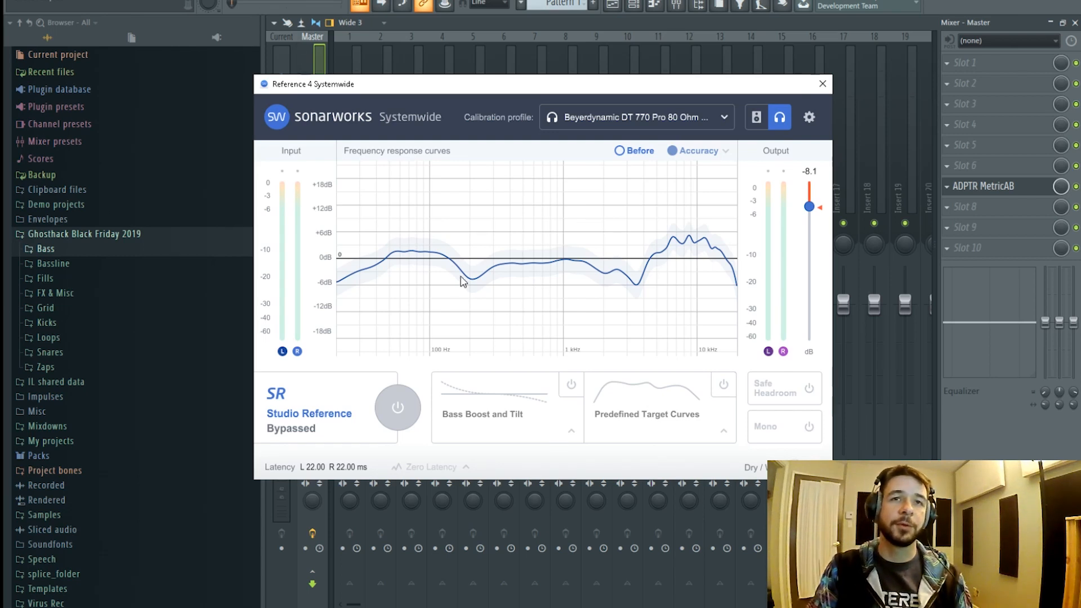
pyautogui.click(414, 396)
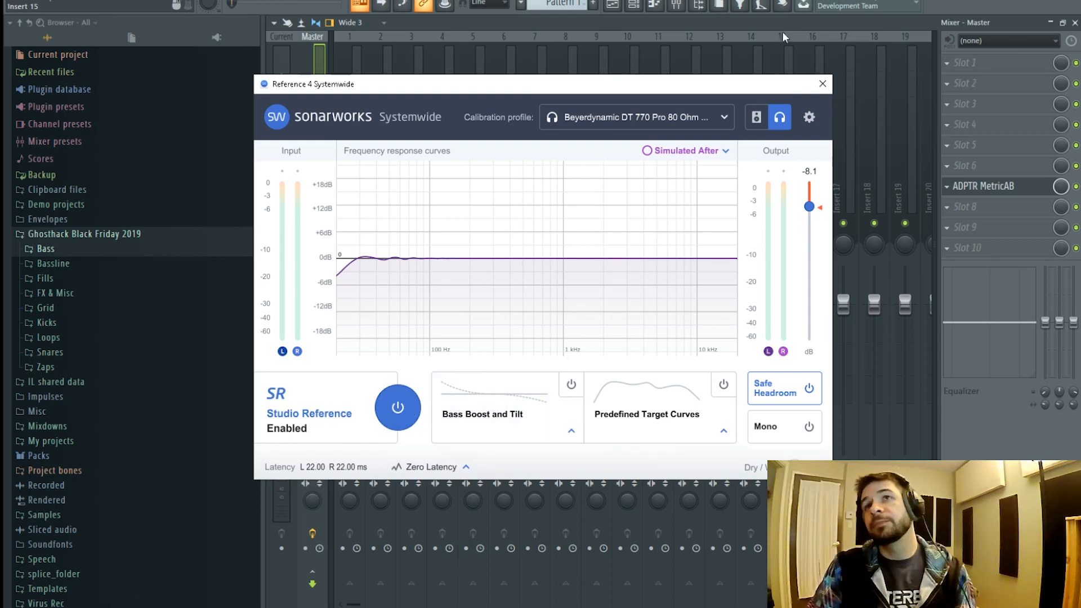
pyautogui.click(823, 84)
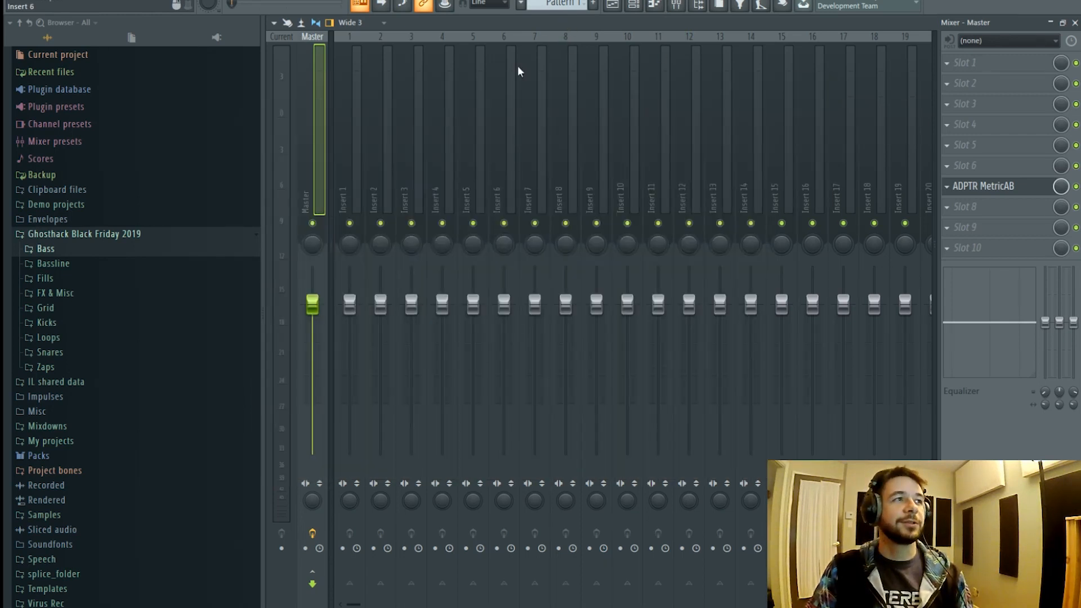
# - Audition the Trance Bass samples from 2 E to 12 G# in the Ghosthack Black Friday 2019 Bass folder
pyautogui.click(387, 139)
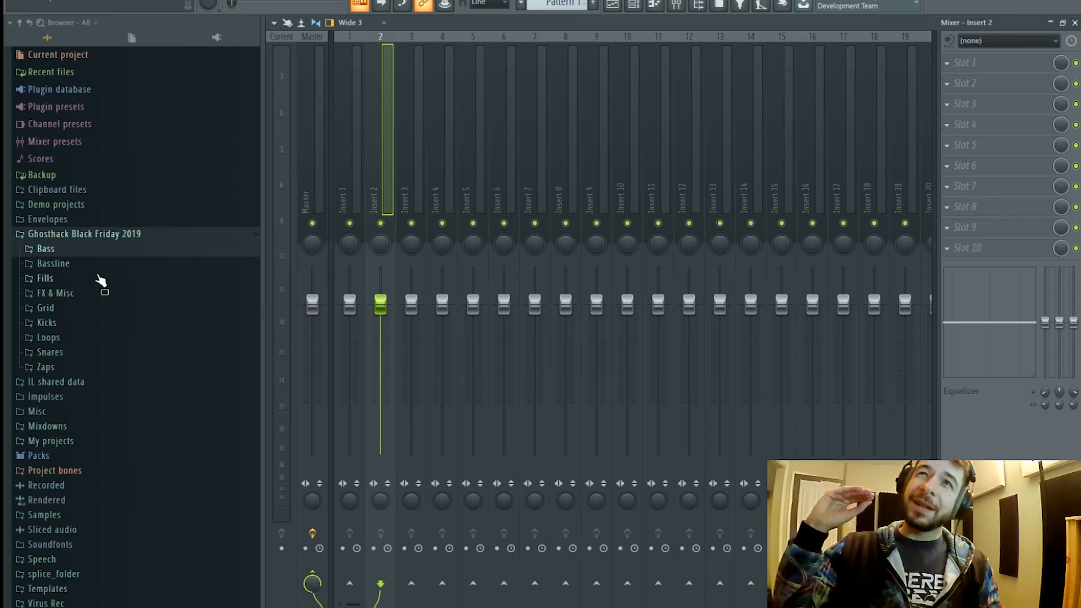
pyautogui.click(61, 250)
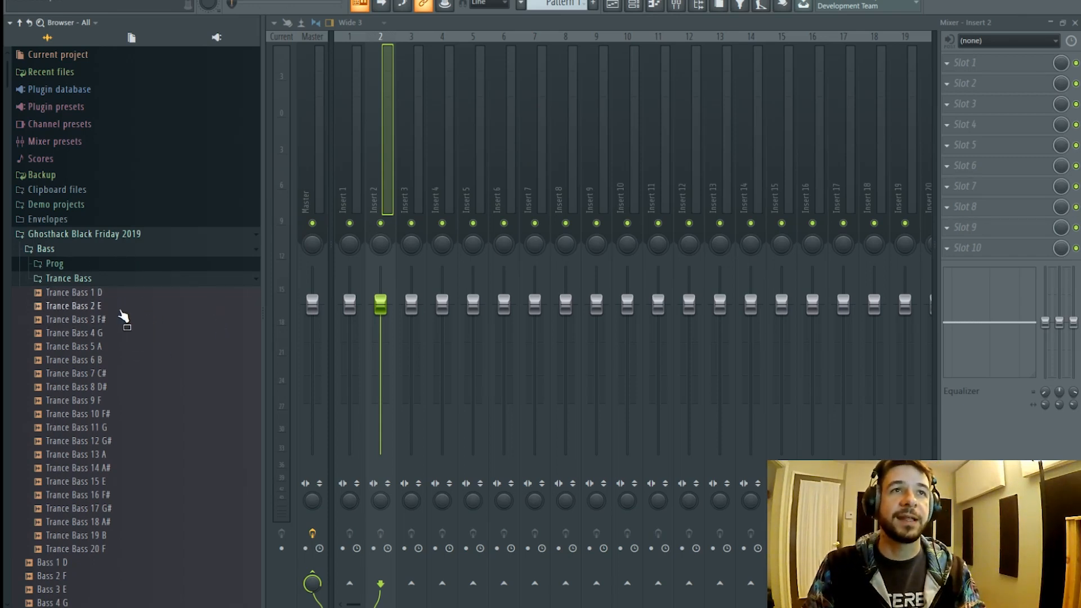
pyautogui.scroll(-8, 124, 338)
pyautogui.scroll(8, 112, 338)
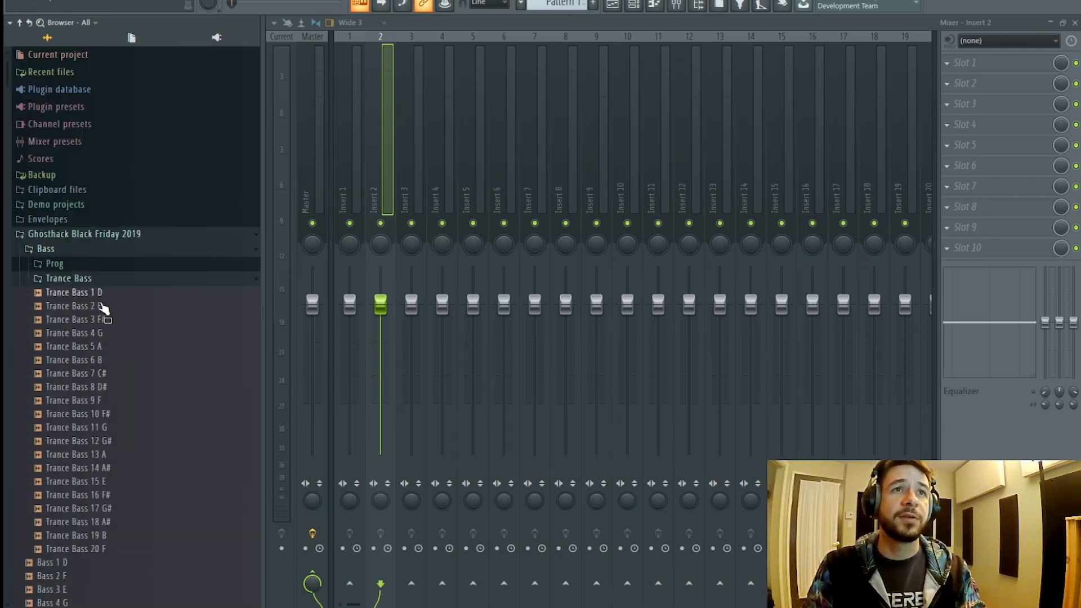
pyautogui.click(93, 307)
pyautogui.click(97, 320)
pyautogui.click(101, 333)
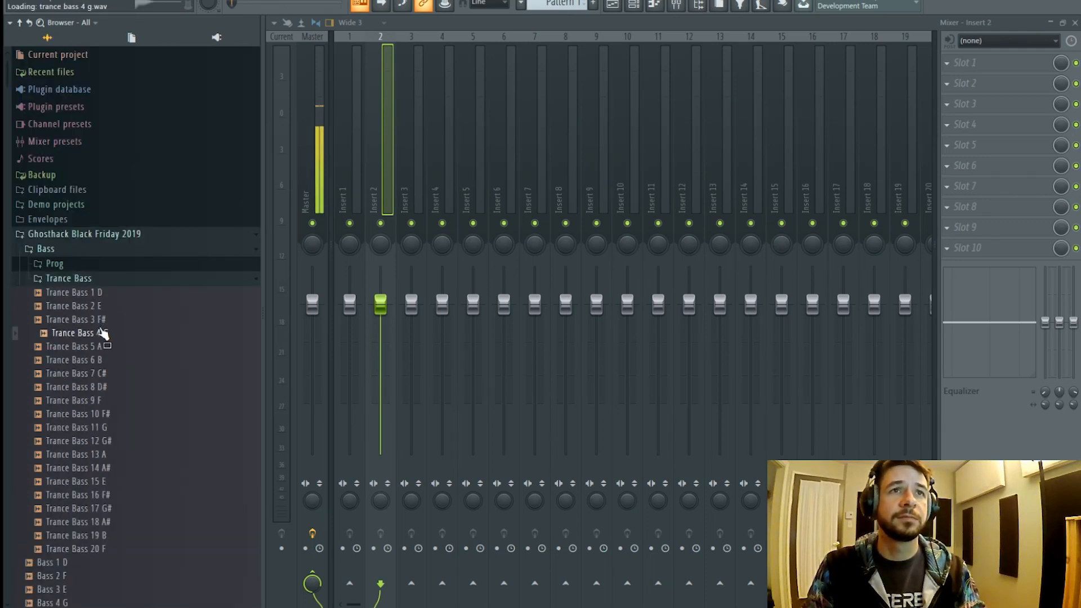
pyautogui.click(97, 322)
pyautogui.click(101, 346)
pyautogui.click(103, 361)
pyautogui.click(106, 373)
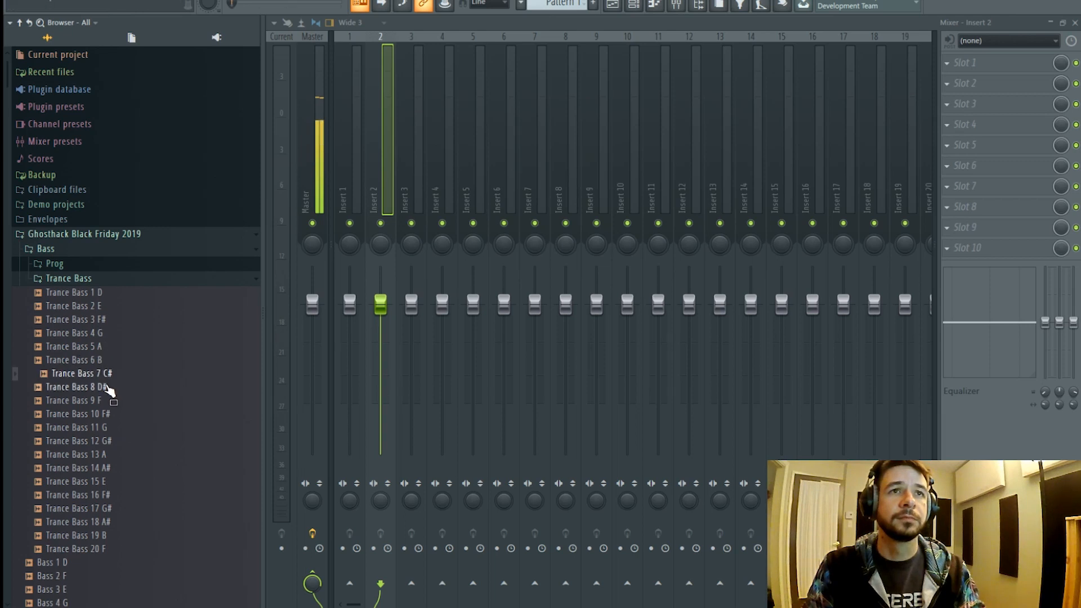
pyautogui.click(108, 387)
pyautogui.click(107, 401)
pyautogui.click(112, 414)
pyautogui.click(125, 441)
pyautogui.scroll(-10, 109, 296)
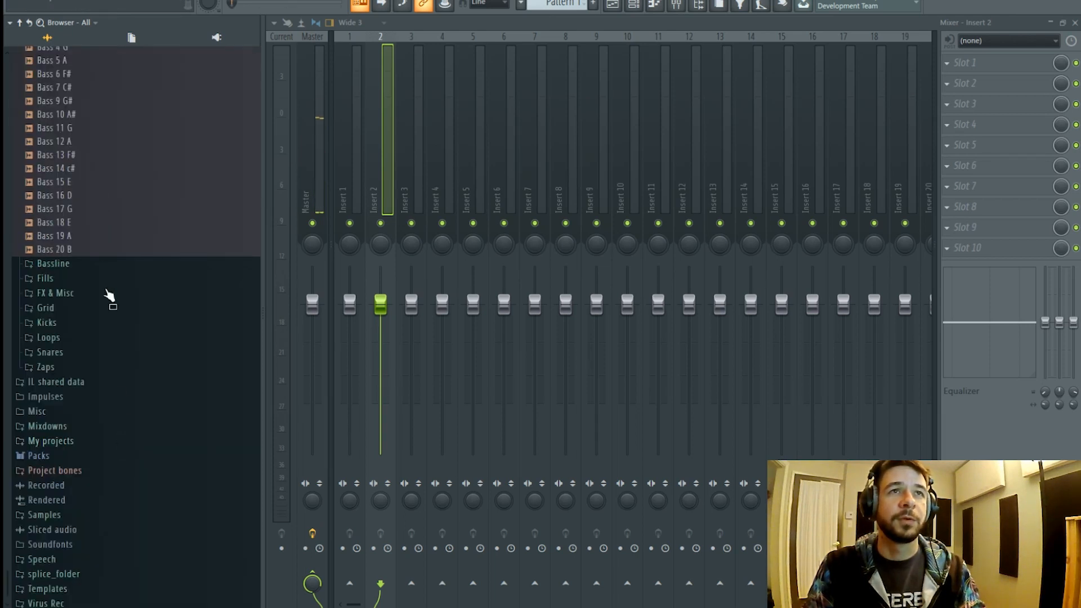
pyautogui.scroll(6, 121, 212)
pyautogui.scroll(3, 214, 296)
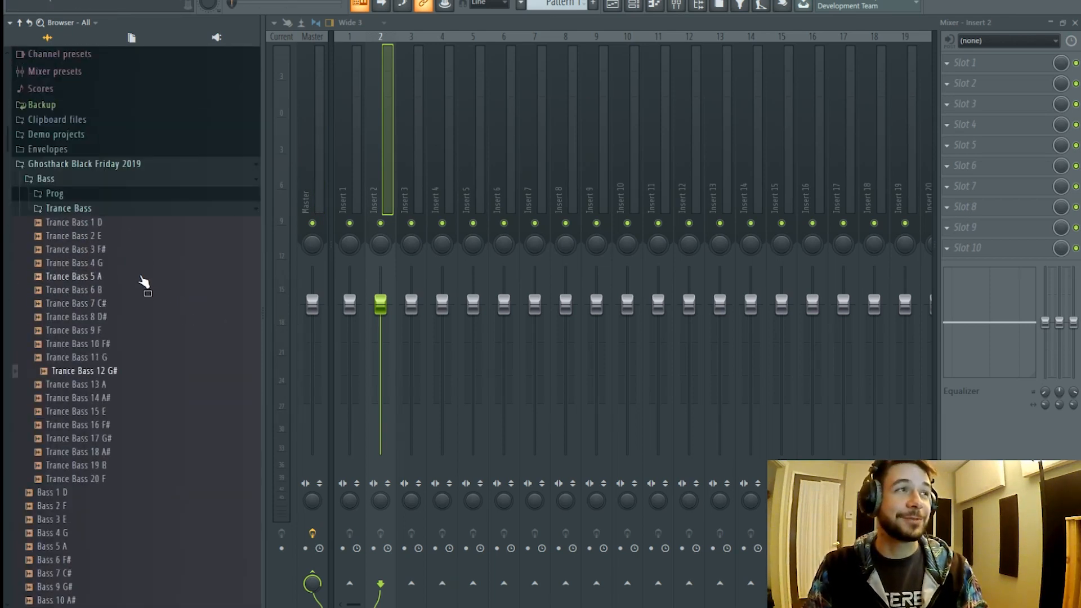
# - Audition the samples in the Prog bass folder from Prog Bass 1 G to Prog Bass 16 D#, and collapse the folder
pyautogui.click(87, 195)
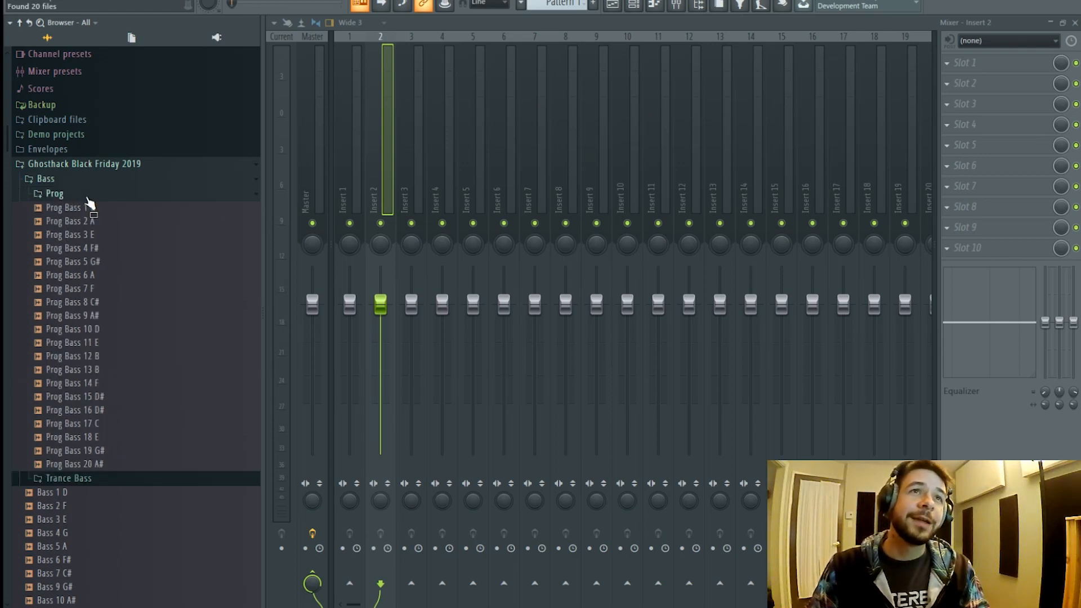
pyautogui.click(92, 212)
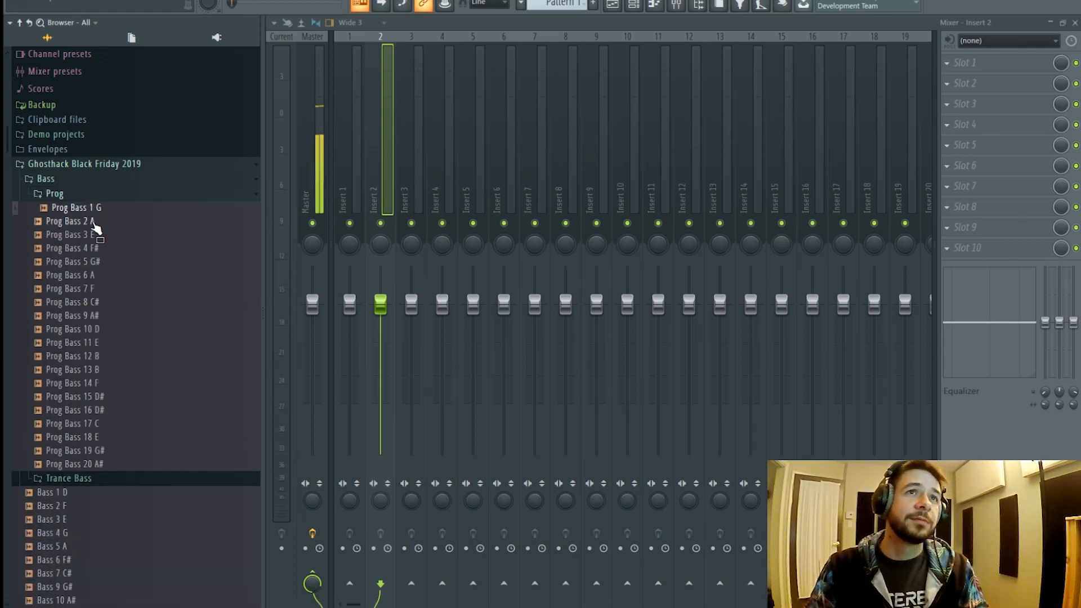
pyautogui.click(92, 223)
pyautogui.click(94, 235)
pyautogui.click(100, 248)
pyautogui.click(109, 265)
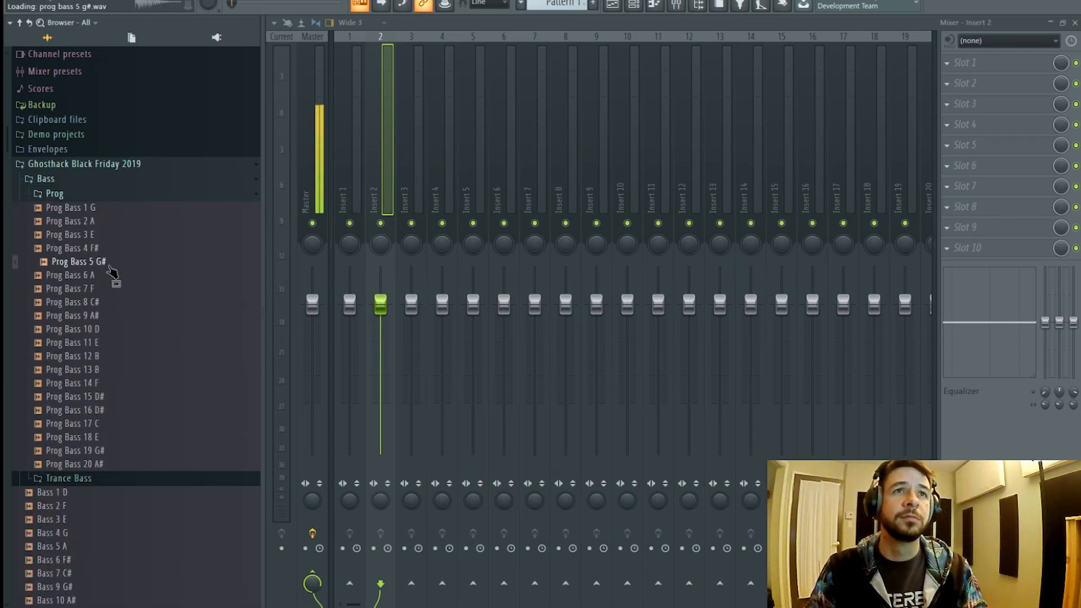
pyautogui.click(113, 288)
pyautogui.click(119, 303)
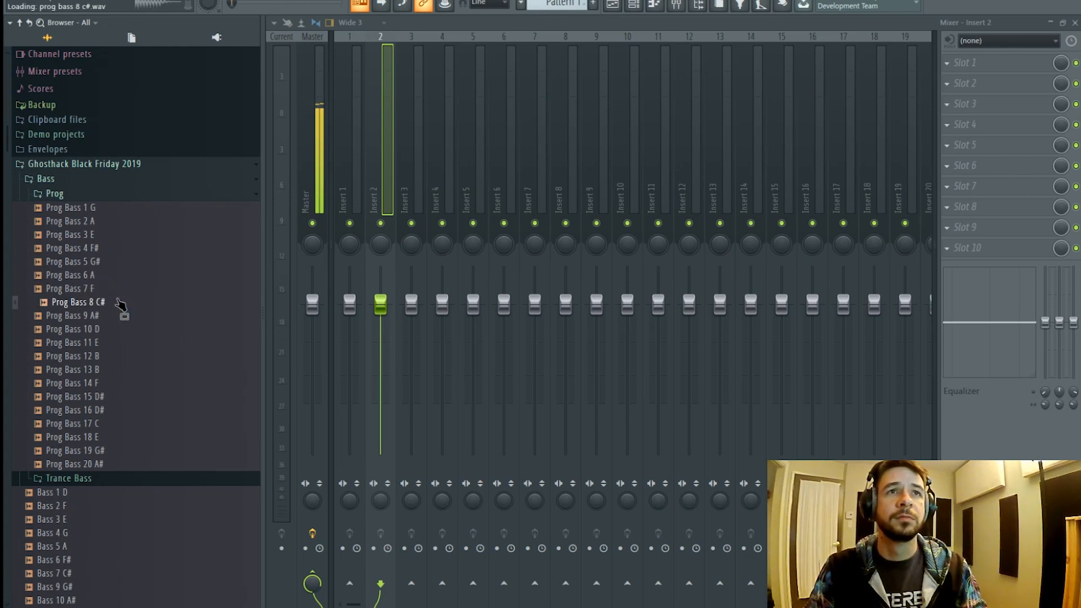
pyautogui.click(121, 316)
pyautogui.click(125, 329)
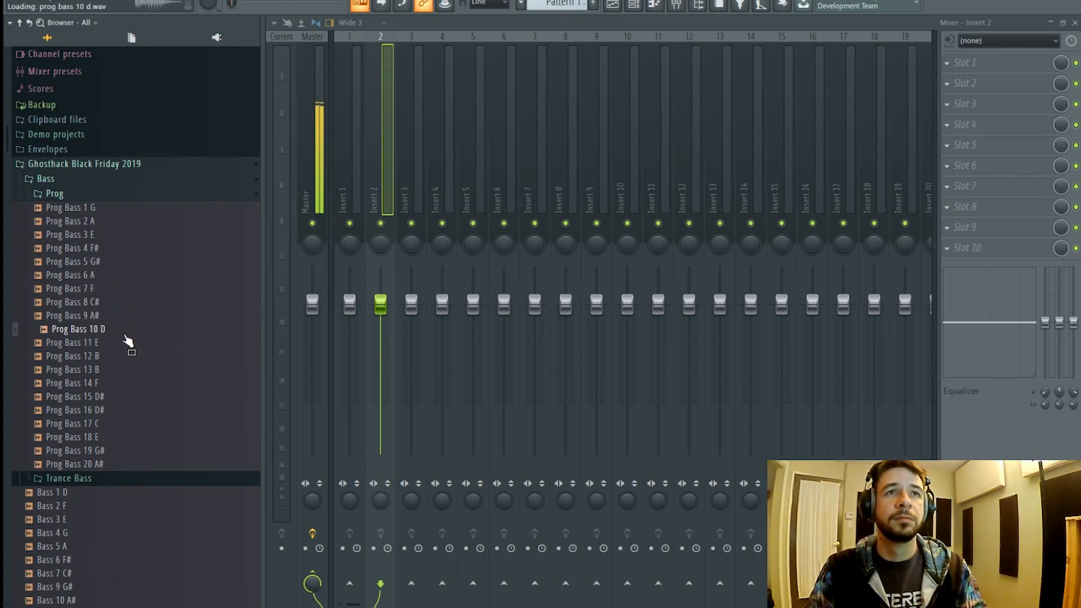
pyautogui.click(127, 342)
pyautogui.click(130, 356)
pyautogui.click(134, 370)
pyautogui.click(138, 384)
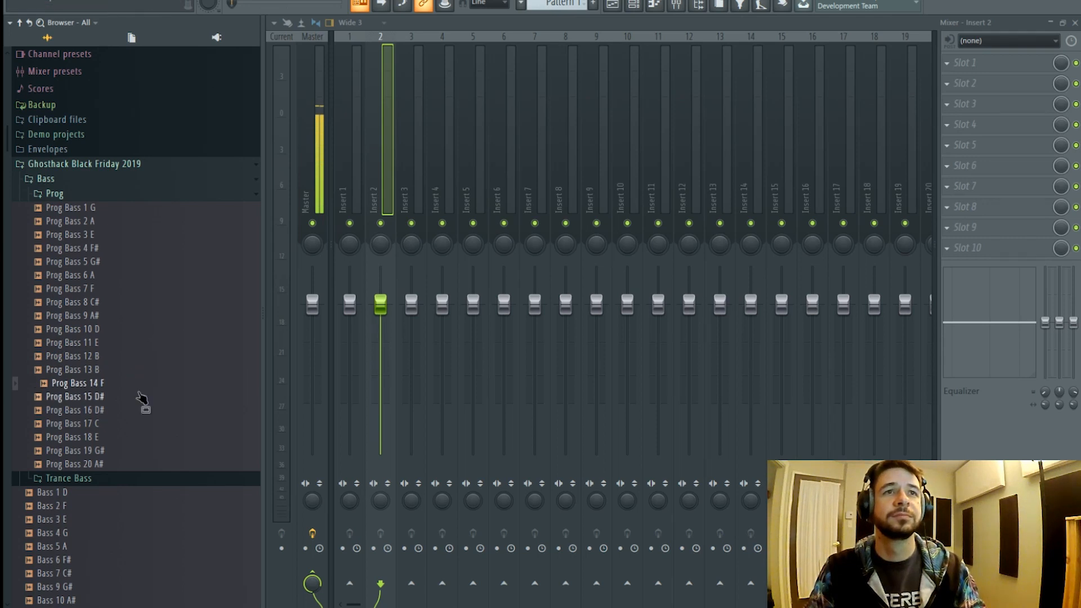
pyautogui.click(142, 397)
pyautogui.click(145, 411)
pyautogui.click(90, 194)
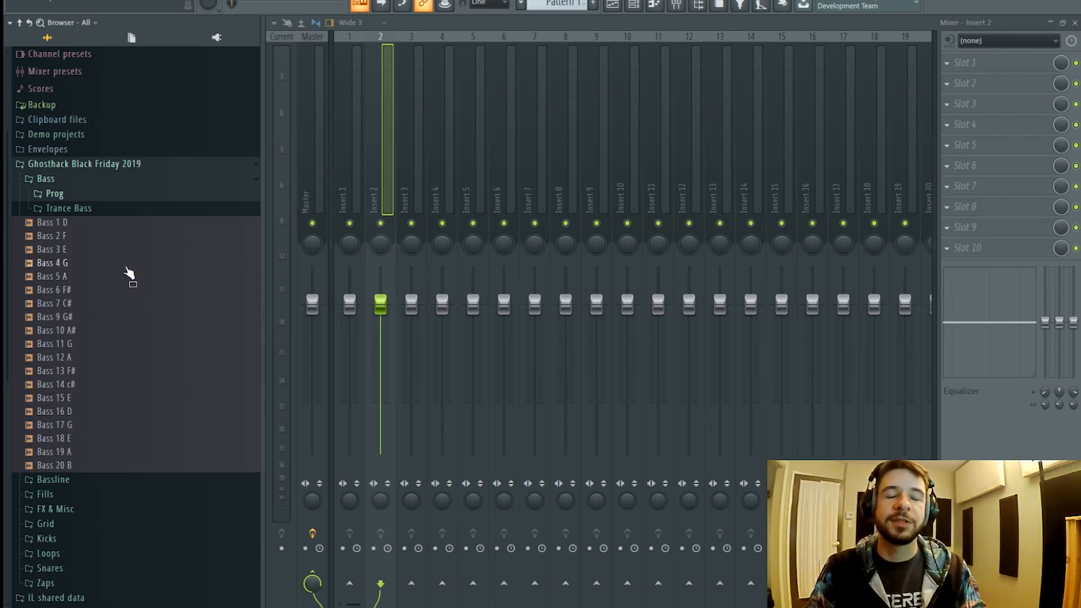
# - Audition the one-shots stored directly in the Bass folder, from Bass 1 D to Bass 18 E
pyautogui.click(81, 224)
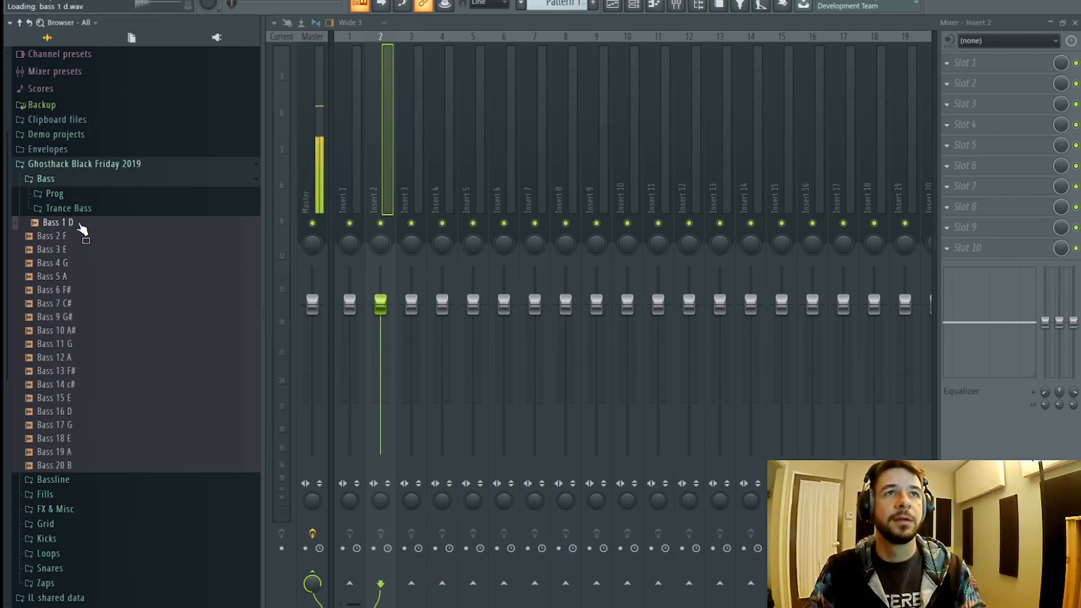
pyautogui.click(77, 250)
pyautogui.click(80, 264)
pyautogui.click(83, 277)
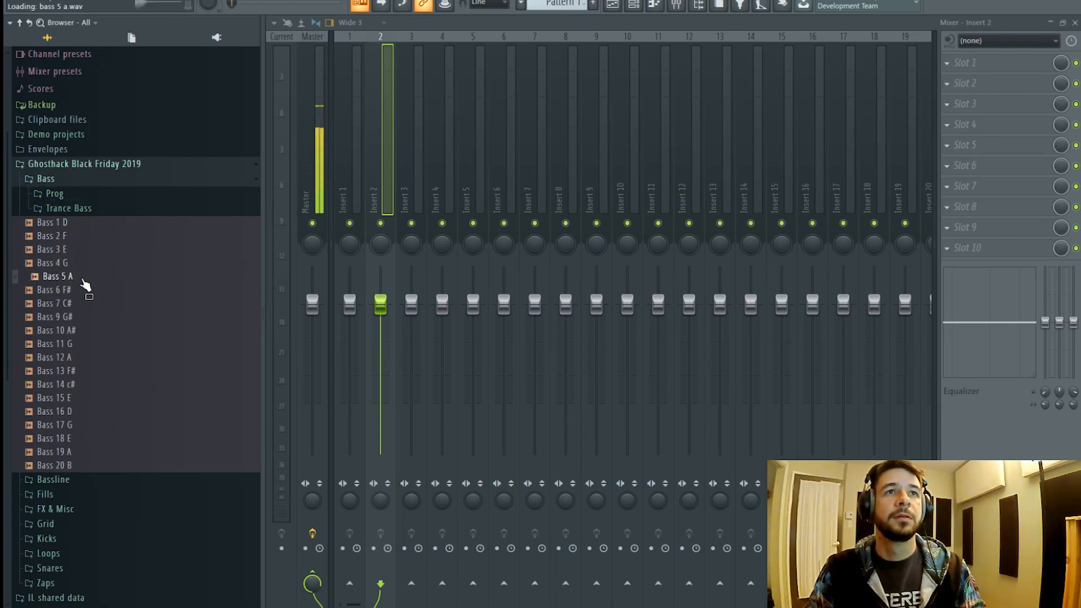
pyautogui.click(83, 289)
pyautogui.click(86, 304)
pyautogui.click(89, 318)
pyautogui.click(88, 333)
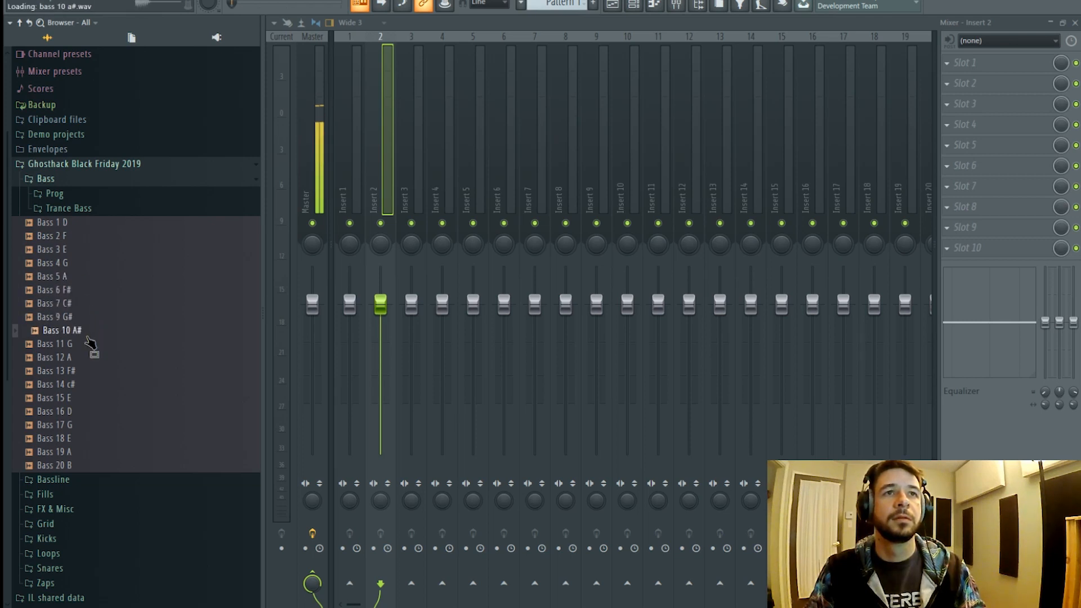
pyautogui.click(91, 347)
pyautogui.click(87, 359)
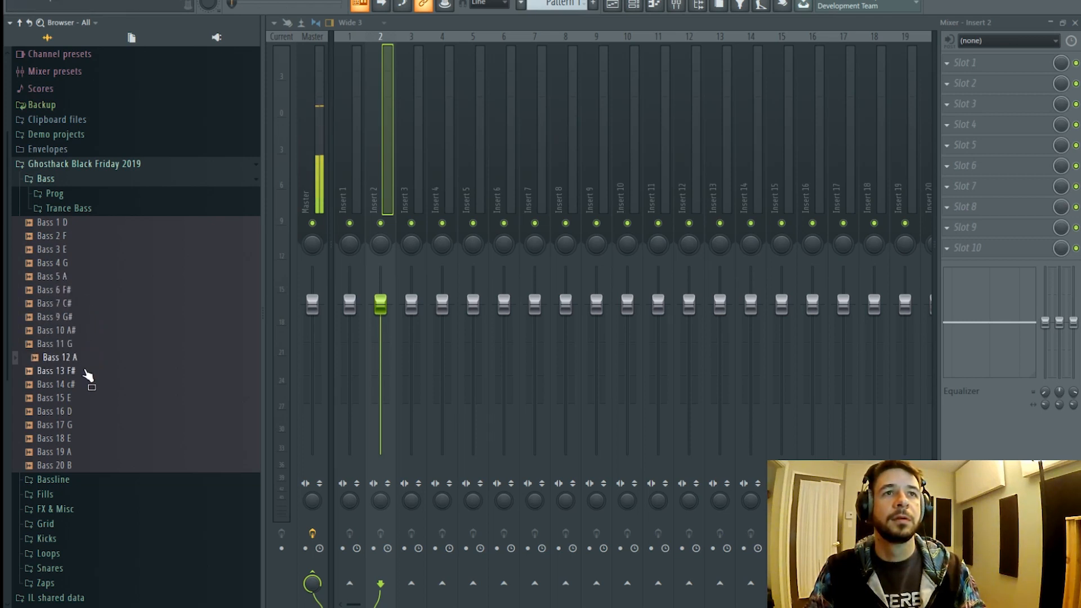
pyautogui.click(88, 373)
pyautogui.click(89, 387)
pyautogui.click(89, 400)
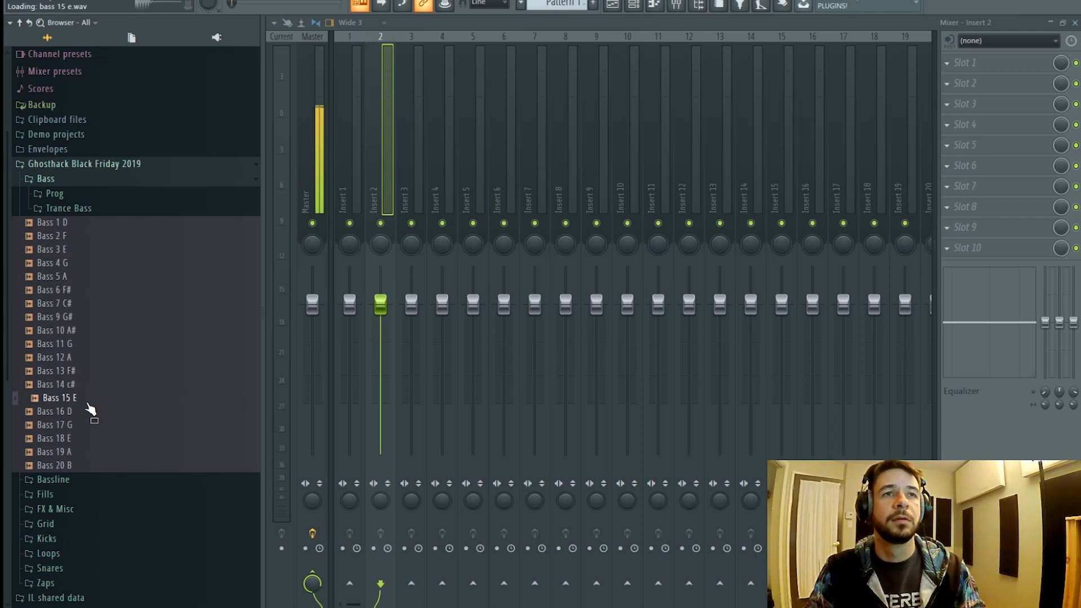
pyautogui.click(89, 413)
pyautogui.click(87, 427)
pyautogui.click(90, 439)
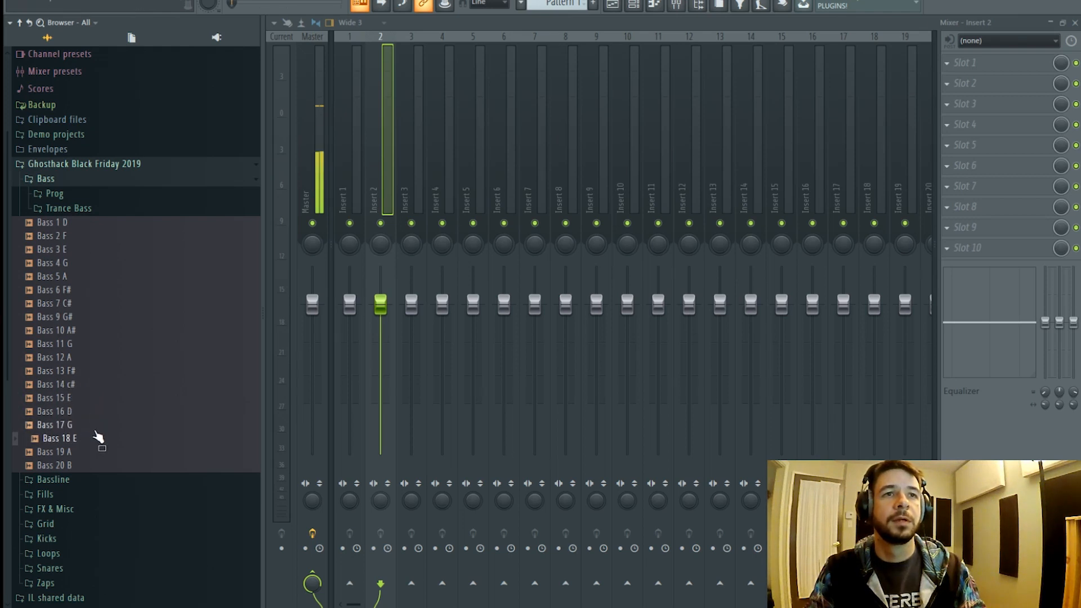
# - Audition the Trance Bassline loops in the Bassline folder, including 5 E 136 BPM, 9 C 134 BPM and 7 G 130 BPM, and collapse the folder
pyautogui.scroll(-3, 107, 383)
pyautogui.click(96, 323)
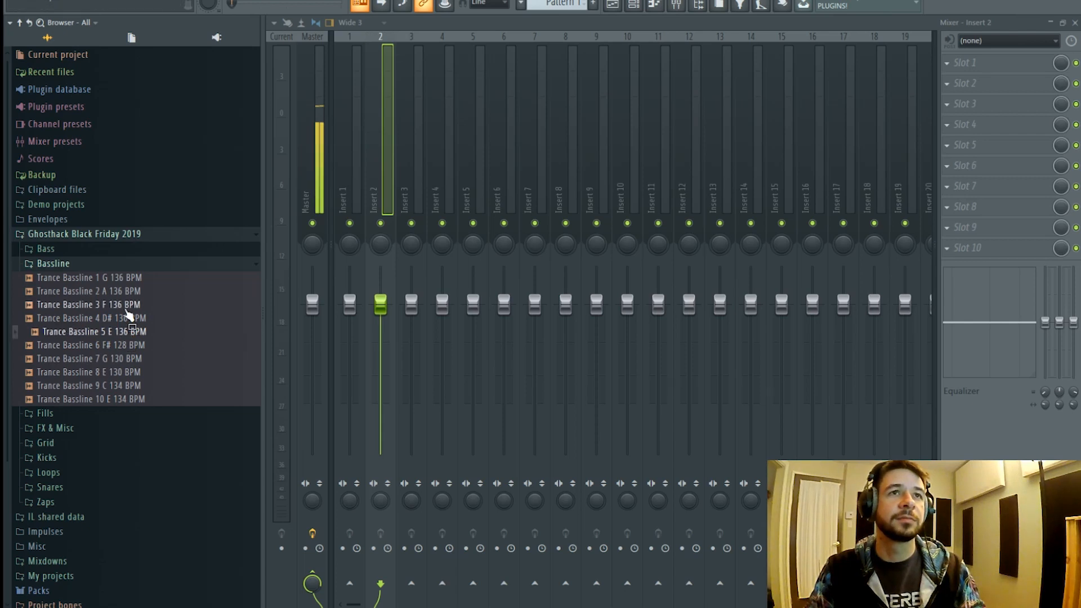
pyautogui.click(105, 267)
pyautogui.click(103, 266)
pyautogui.click(113, 331)
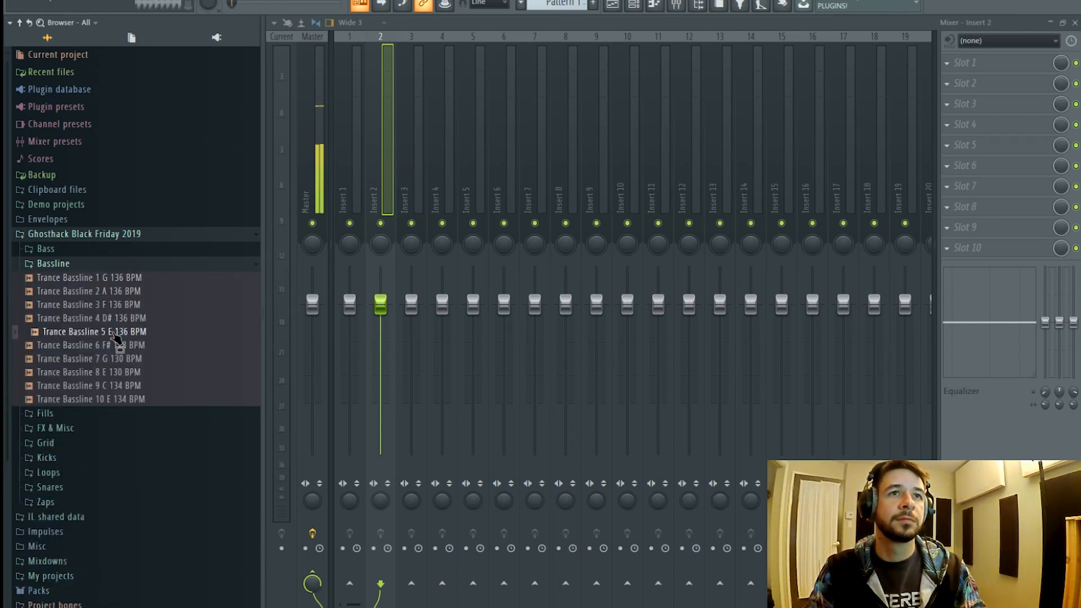
pyautogui.scroll(-2, 116, 338)
pyautogui.click(110, 309)
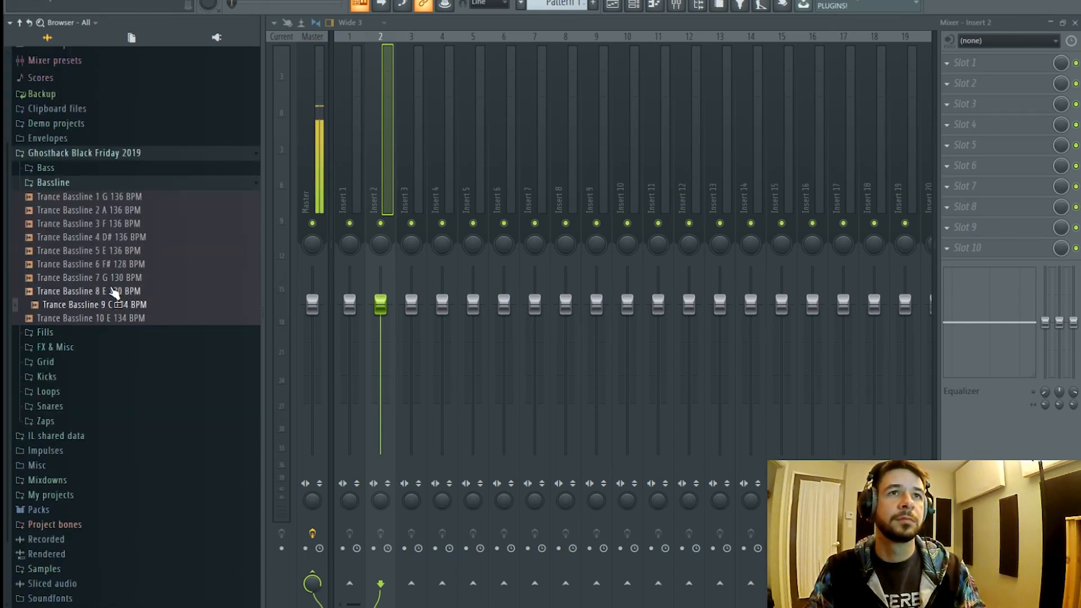
pyautogui.click(117, 291)
pyautogui.click(117, 279)
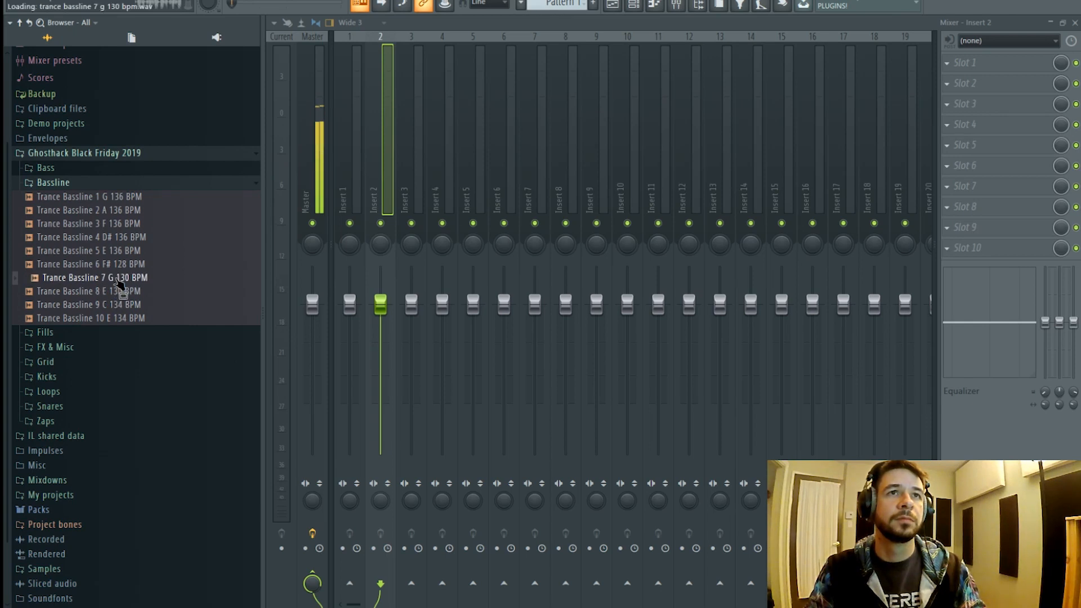
pyautogui.click(89, 186)
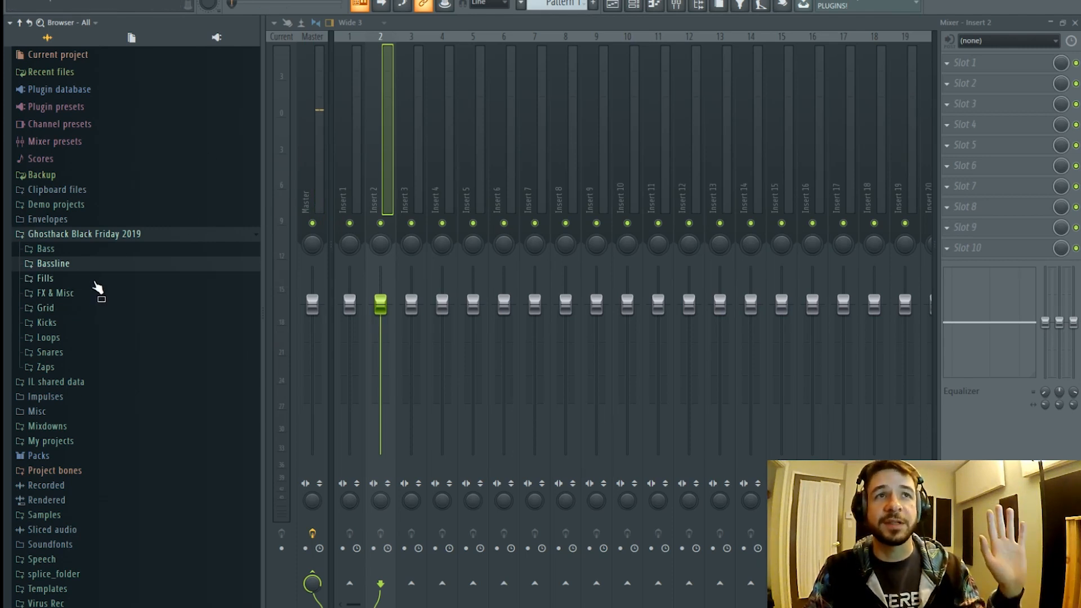
# - Audition samples in the FX & Misc folder from Fx 5 F to Fx 10 G, and collapse the folder
pyautogui.click(85, 295)
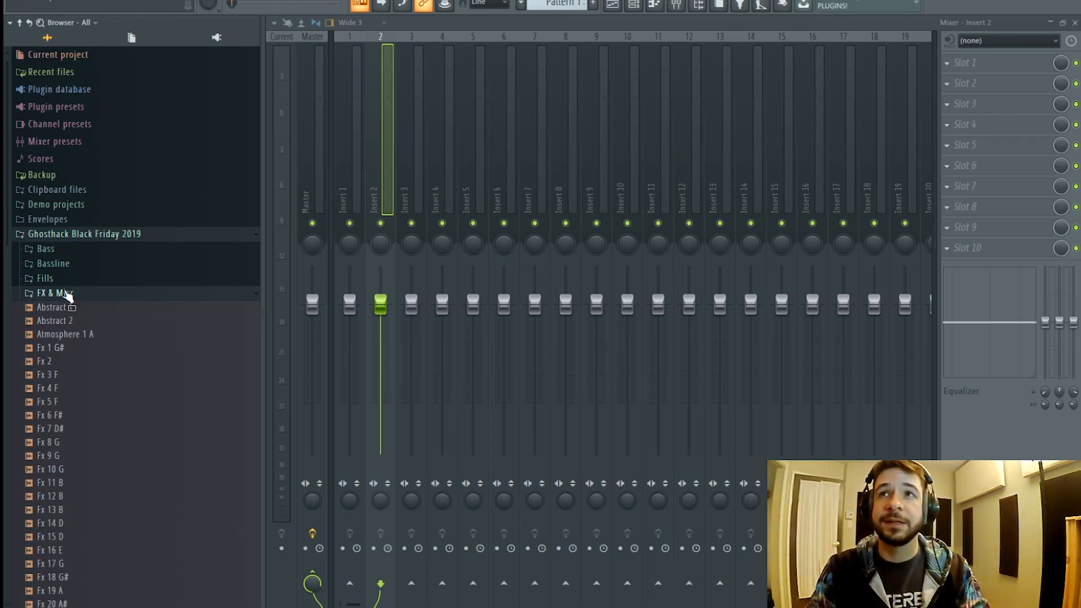
pyautogui.click(88, 414)
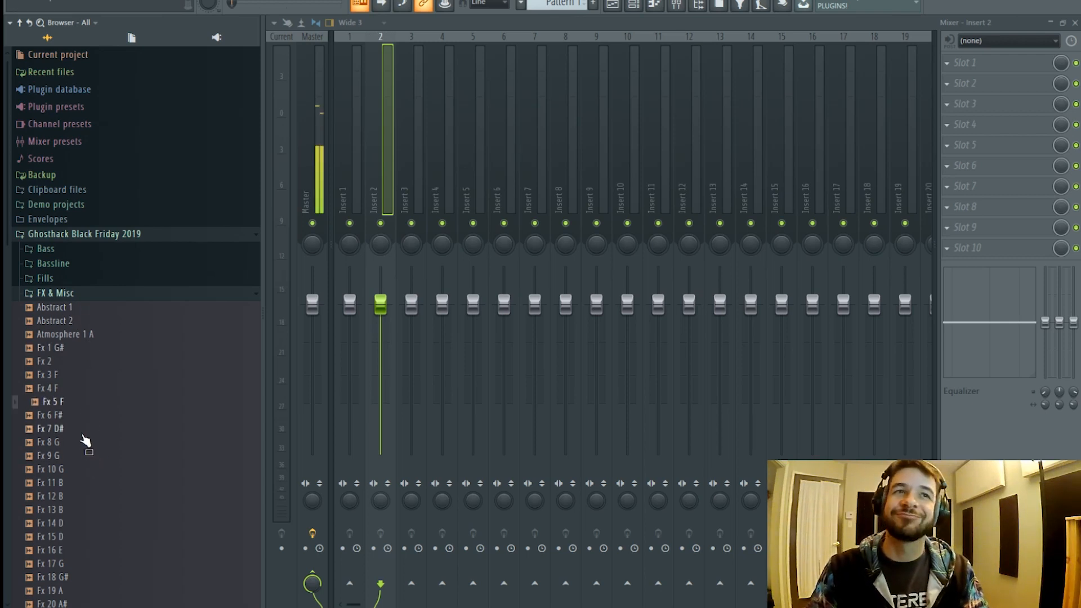
pyautogui.click(81, 430)
pyautogui.click(94, 457)
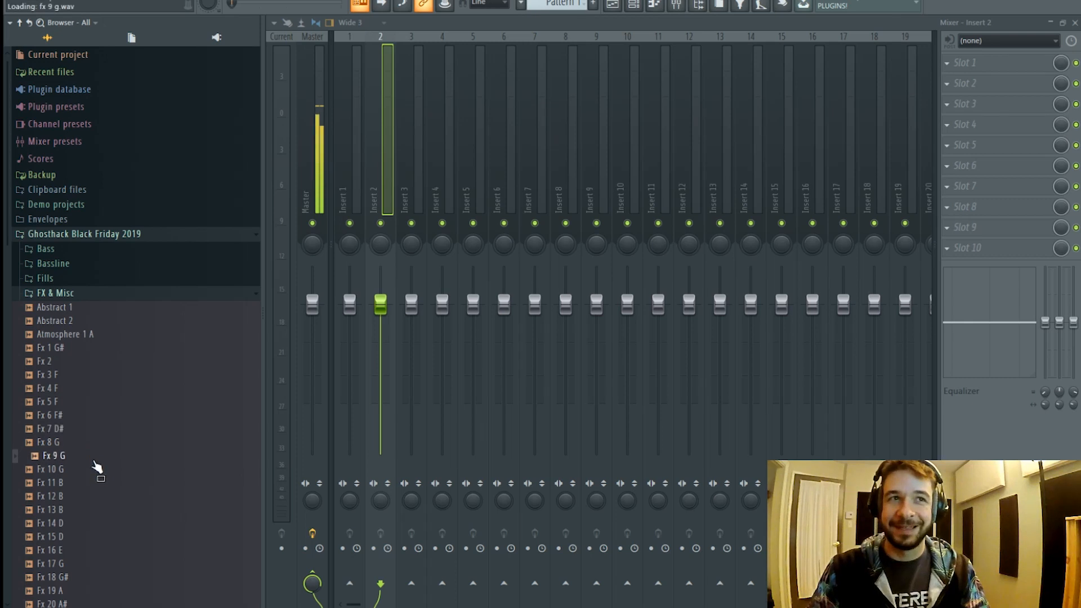
pyautogui.click(94, 476)
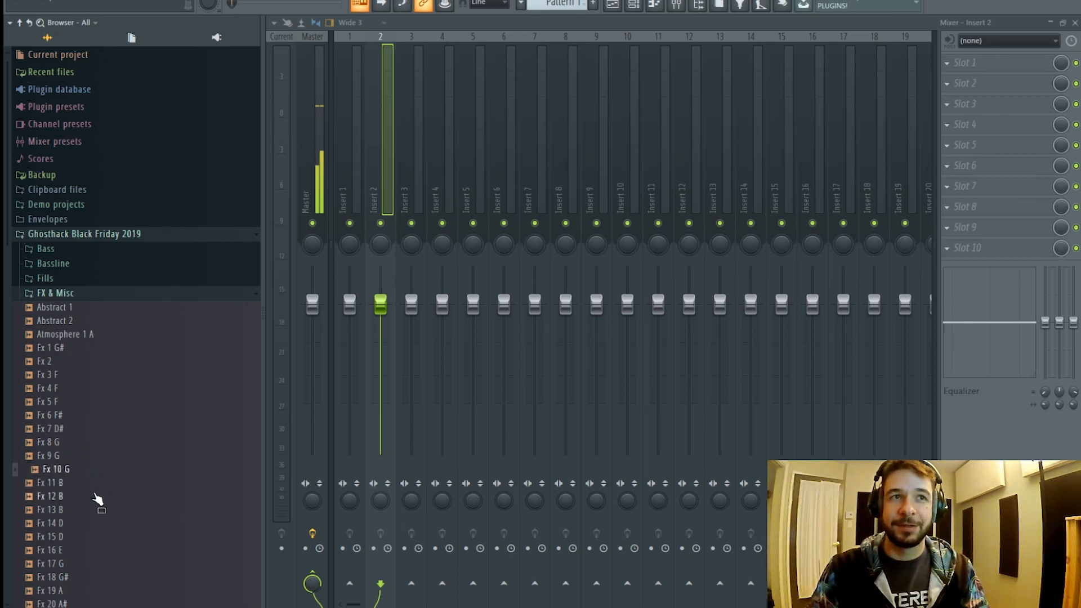
pyautogui.click(77, 295)
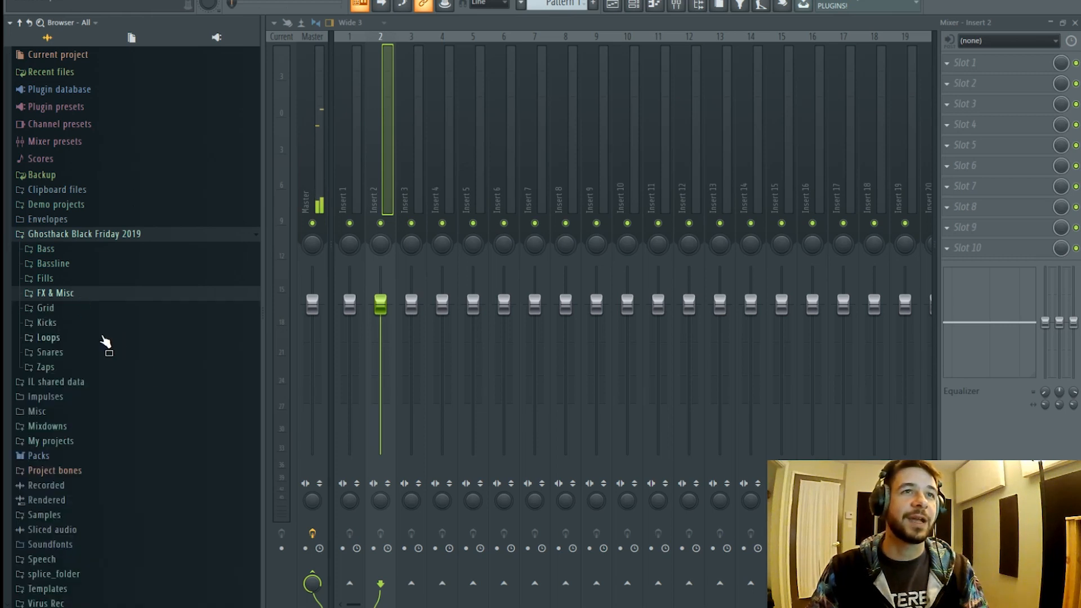
# - Audition the Aja Kit samples from Aja 1 to Aja 7 in the Fragments subfolder of the Grid folder
pyautogui.click(80, 306)
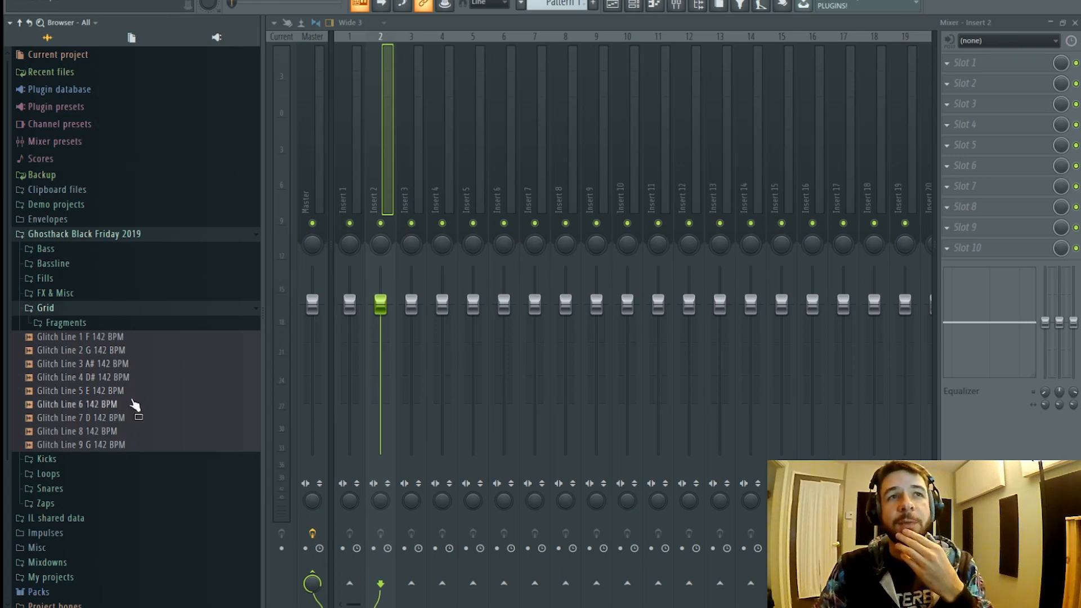
pyautogui.click(111, 323)
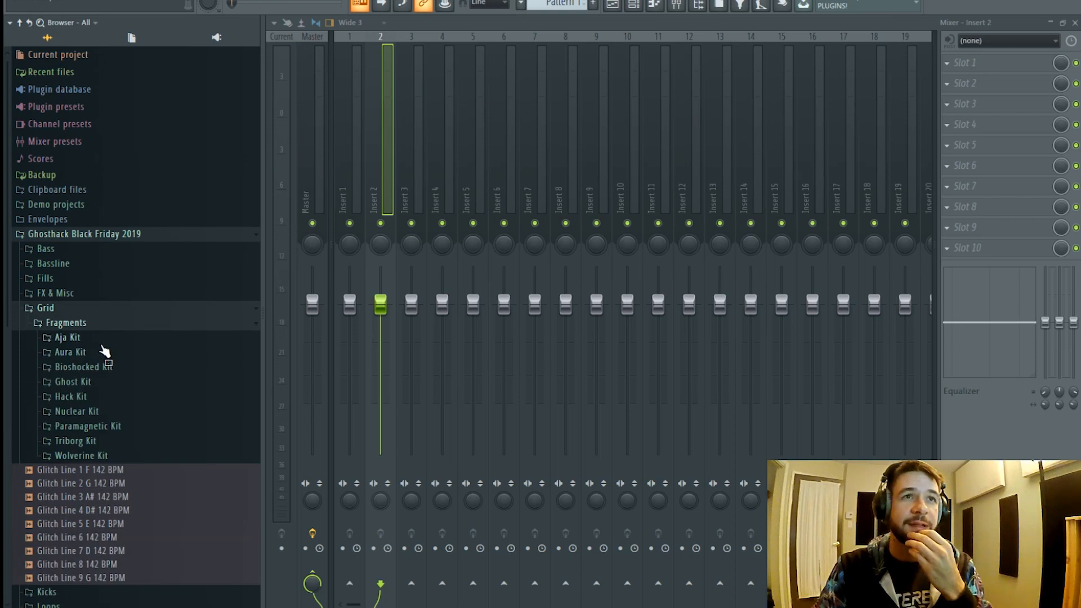
pyautogui.click(104, 337)
pyautogui.click(104, 365)
pyautogui.click(103, 393)
pyautogui.click(105, 419)
pyautogui.click(117, 432)
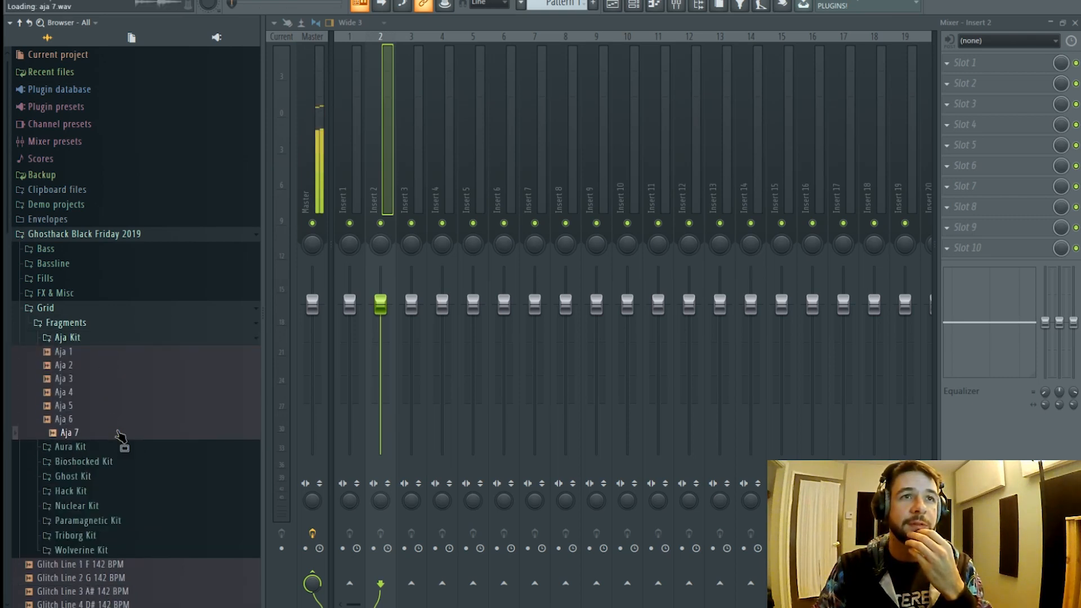
pyautogui.click(116, 407)
pyautogui.click(115, 394)
pyautogui.click(113, 367)
pyautogui.click(116, 378)
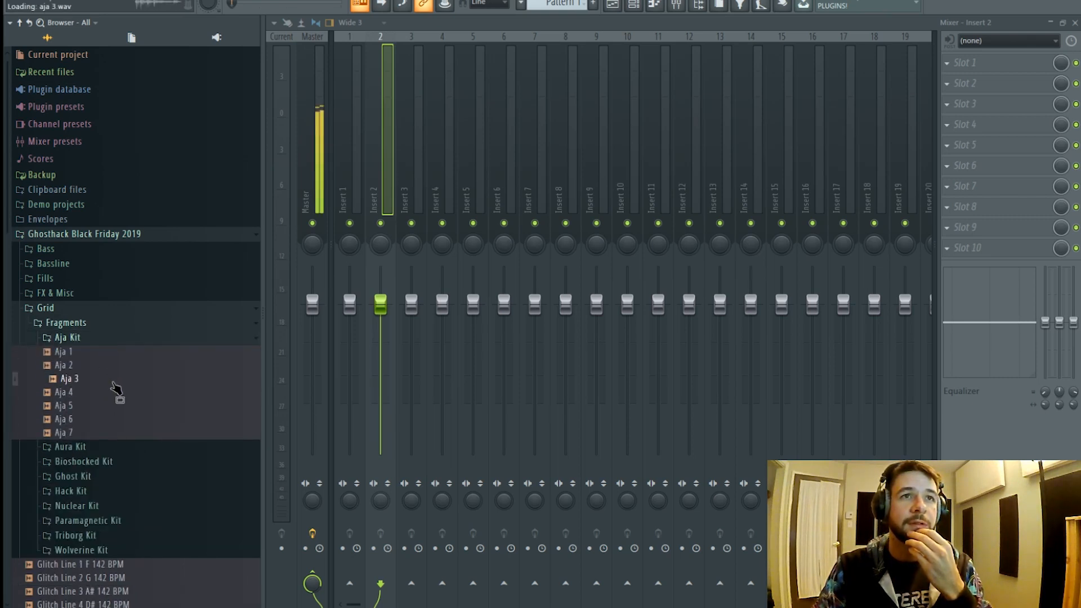
pyautogui.click(110, 354)
pyautogui.click(114, 379)
pyautogui.click(115, 392)
pyautogui.click(119, 405)
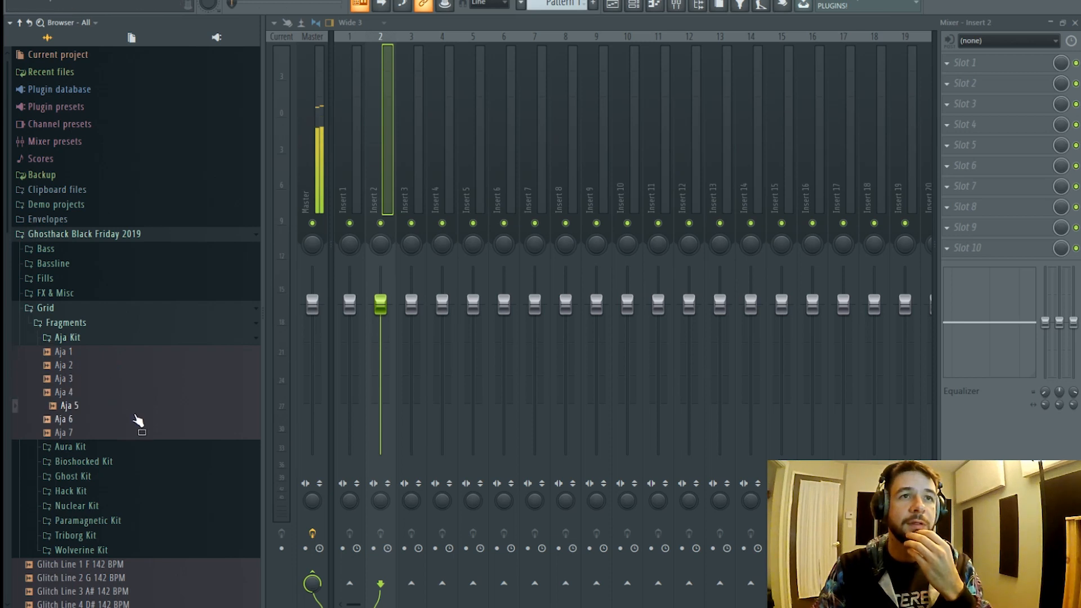
# - Audition the Aura Kit samples from Aura 1 to Aura 9 in the Fragments folder
pyautogui.scroll(-3, 113, 415)
pyautogui.click(107, 368)
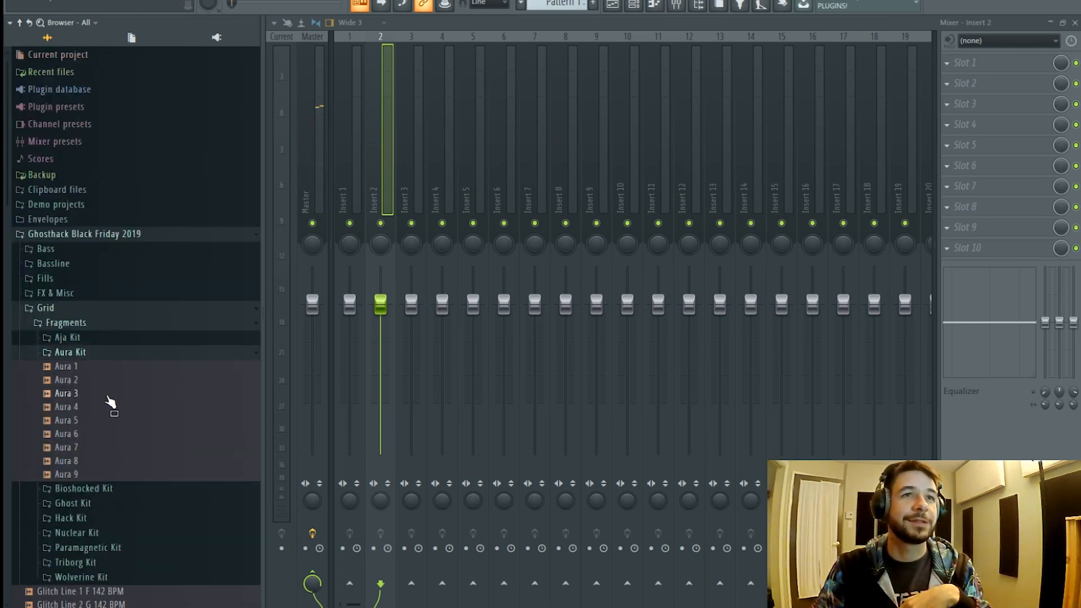
pyautogui.click(110, 395)
pyautogui.click(114, 407)
pyautogui.click(112, 420)
pyautogui.click(117, 434)
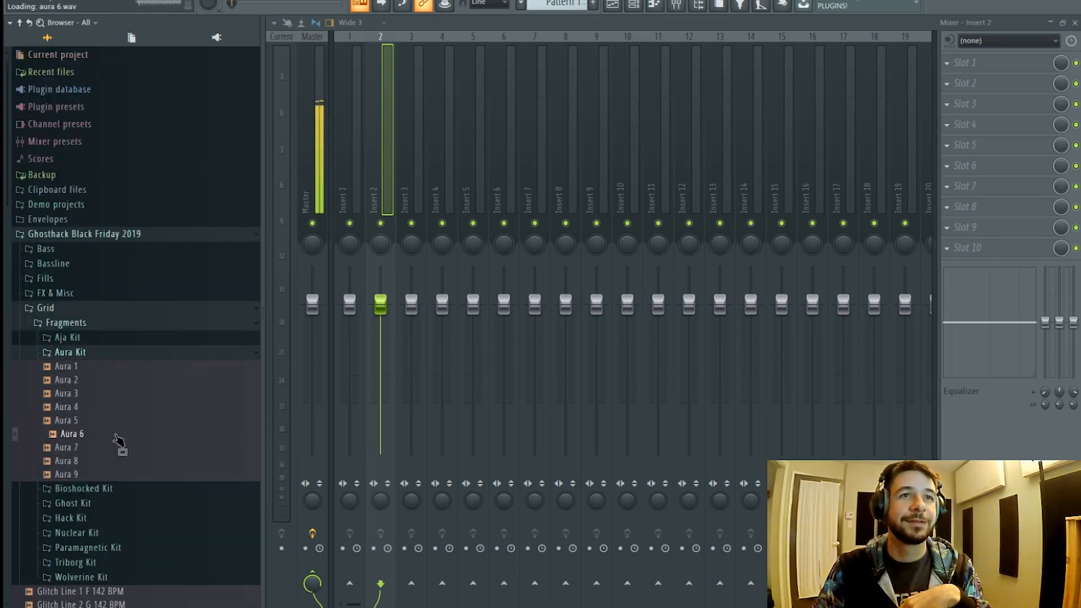
pyautogui.click(118, 448)
pyautogui.click(119, 461)
pyautogui.click(121, 474)
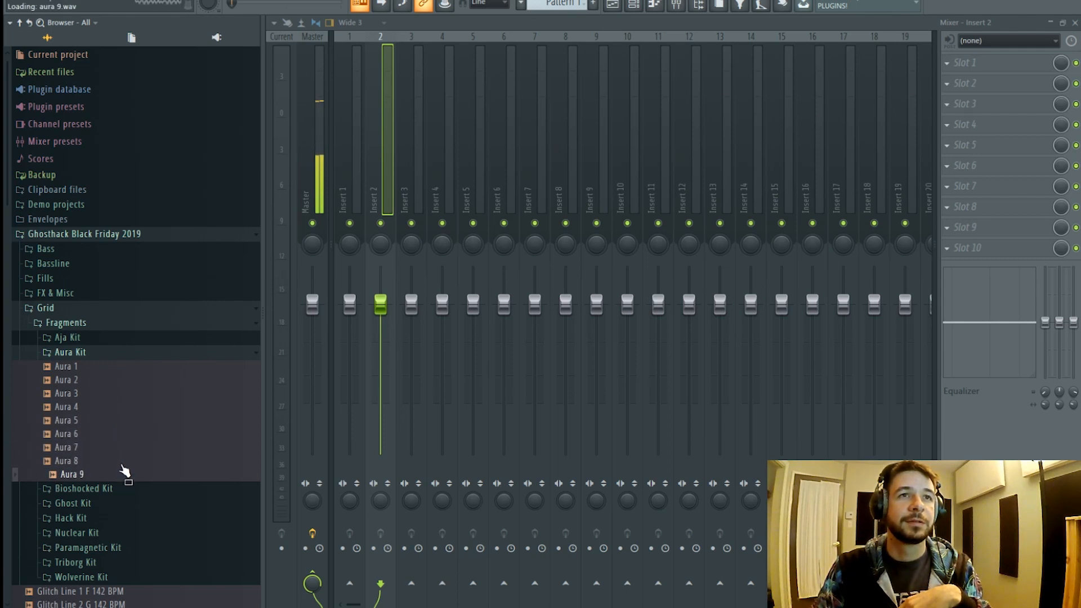
pyautogui.click(110, 393)
pyautogui.click(107, 379)
pyautogui.click(105, 366)
# - Audition the one-shots stored directly in the Kicks folder, from Kick 5 to Kick 15
pyautogui.scroll(-4, 115, 391)
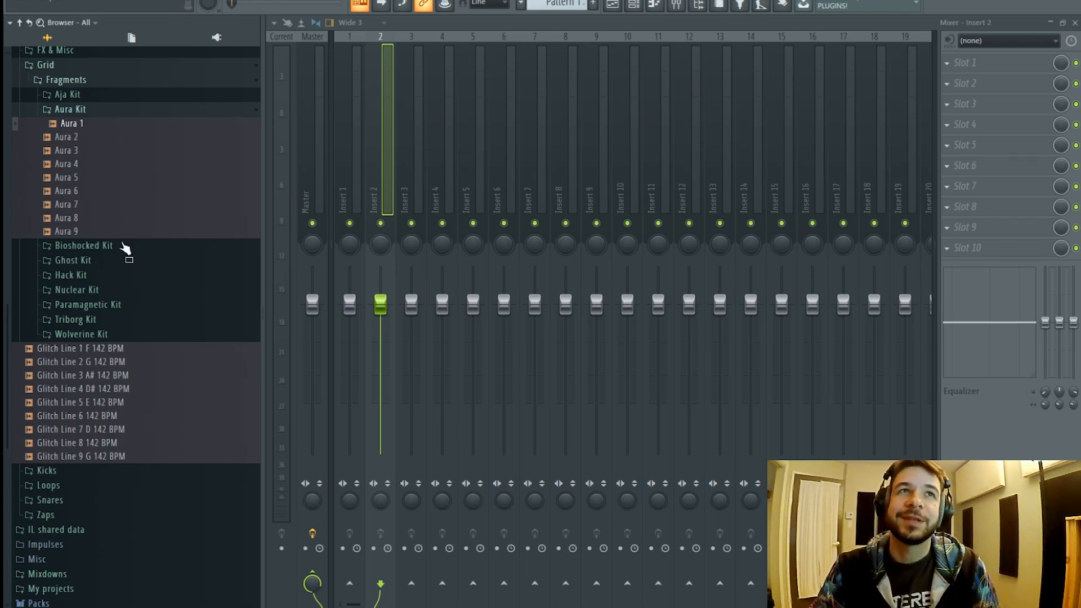
pyautogui.scroll(-3, 138, 230)
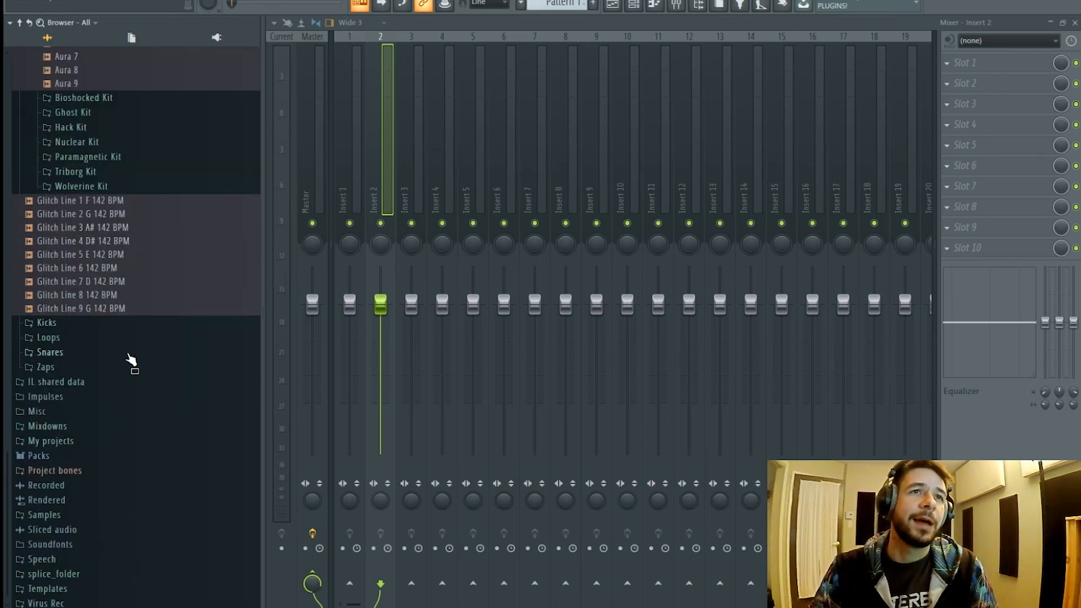
pyautogui.click(128, 326)
pyautogui.click(128, 393)
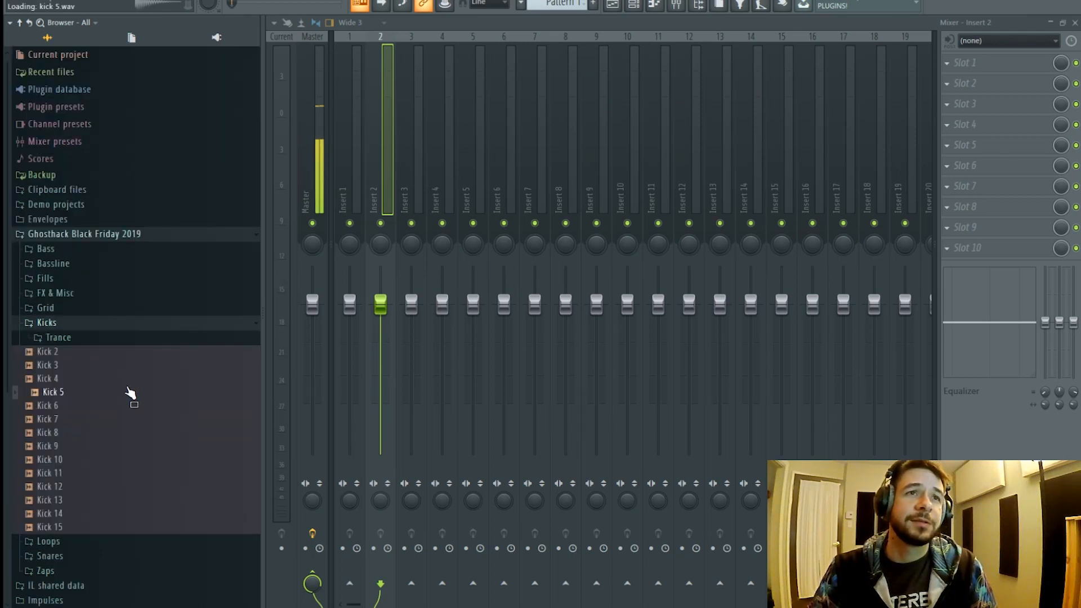
pyautogui.click(135, 420)
pyautogui.click(135, 406)
pyautogui.click(136, 446)
pyautogui.click(139, 459)
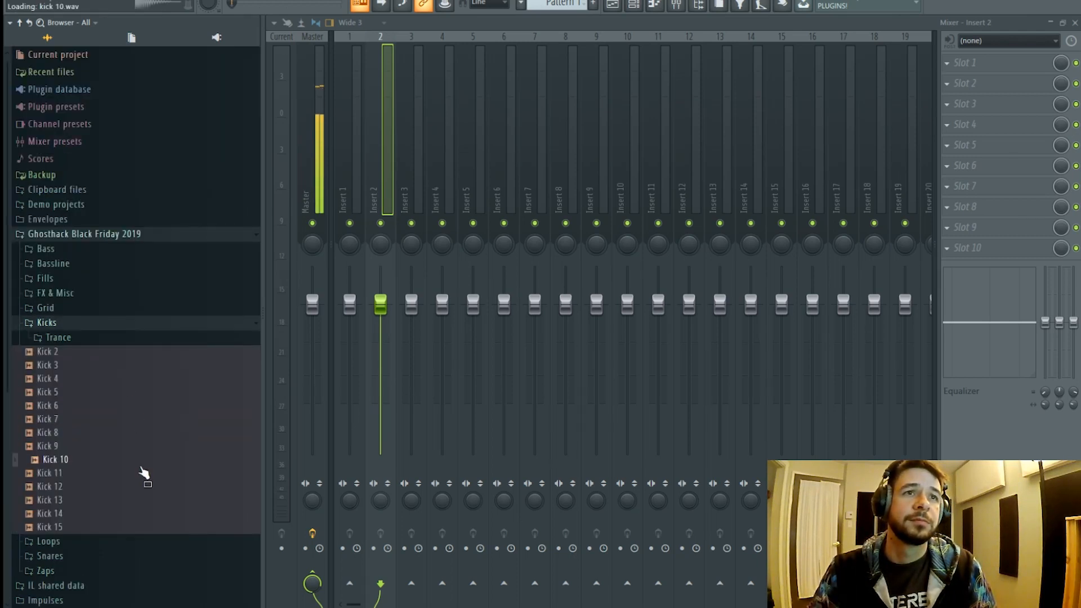
pyautogui.click(144, 486)
pyautogui.click(145, 475)
pyautogui.click(151, 500)
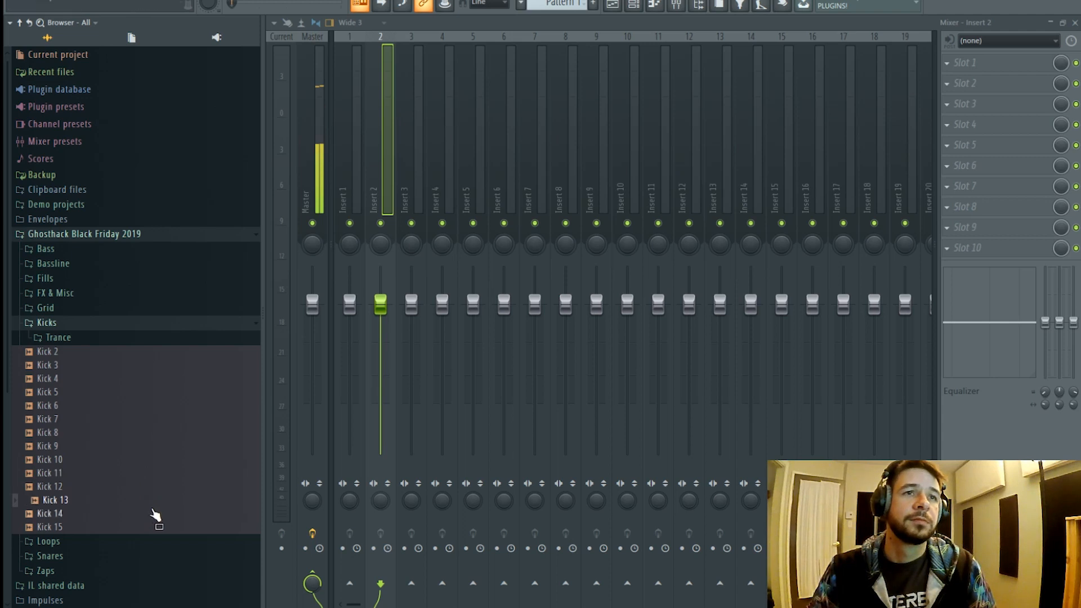
pyautogui.click(156, 513)
pyautogui.click(161, 528)
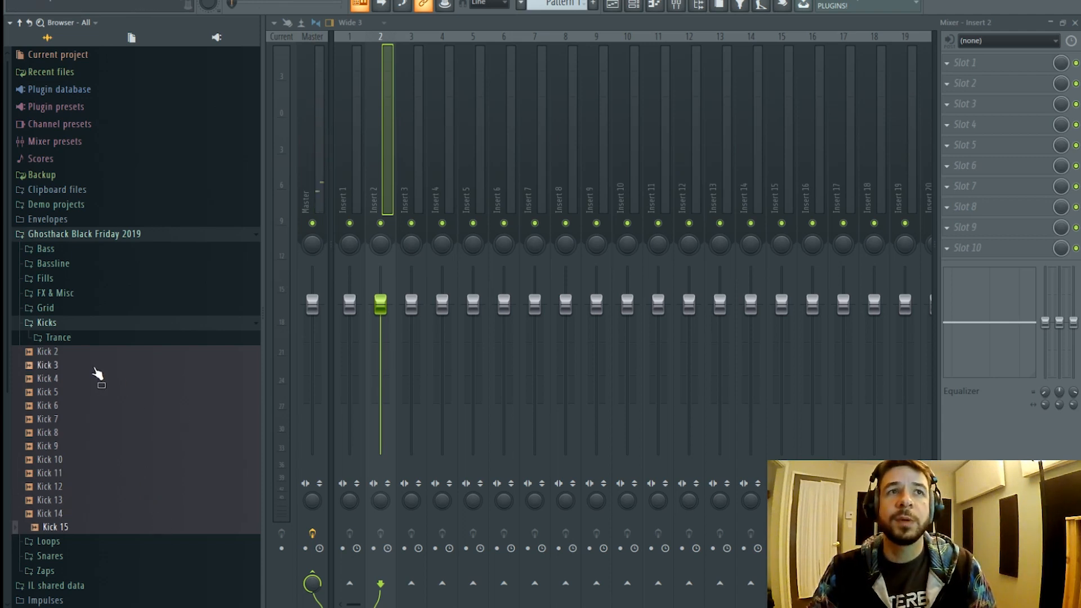
# - Audition the samples in the Trance subfolder of Kicks, comparing Trance Kick 1 through Trance Kick 10
pyautogui.click(84, 338)
pyautogui.click(87, 379)
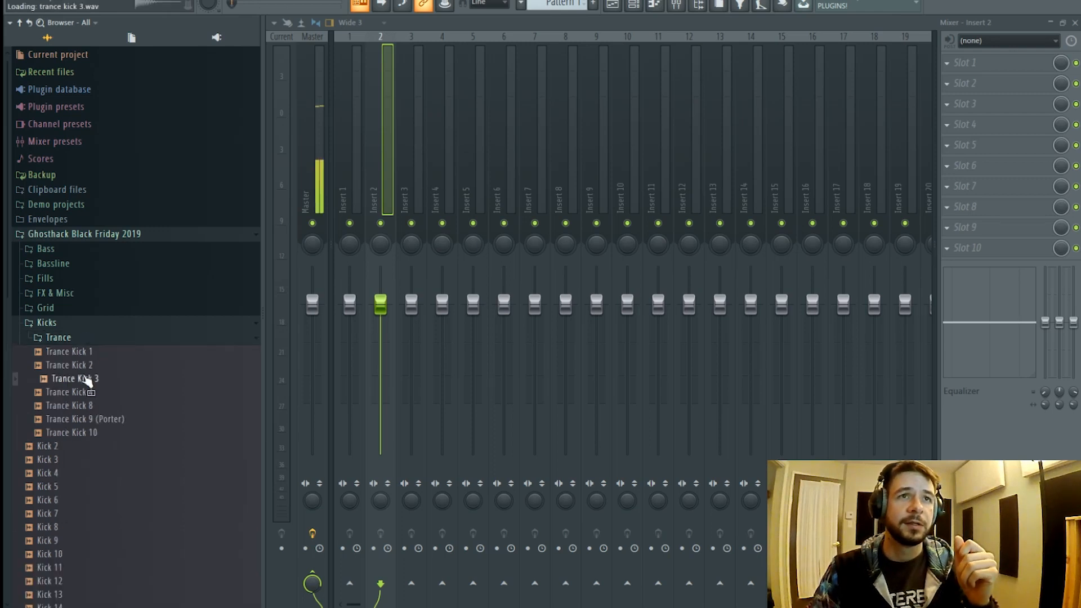
pyautogui.click(88, 365)
pyautogui.click(90, 353)
pyautogui.click(104, 366)
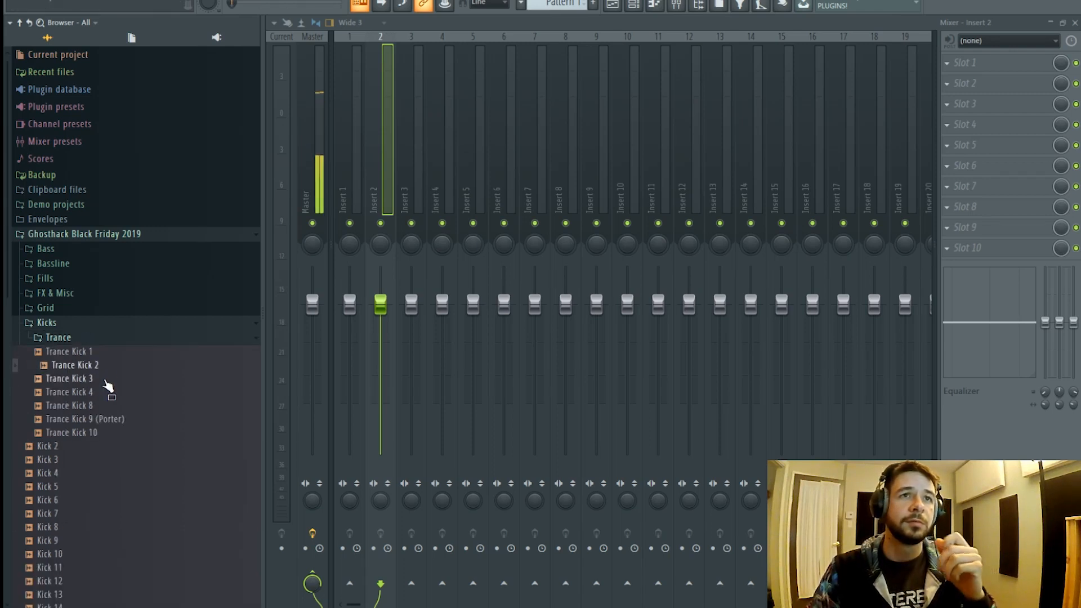
pyautogui.click(107, 379)
pyautogui.click(107, 394)
pyautogui.click(110, 406)
pyautogui.click(115, 420)
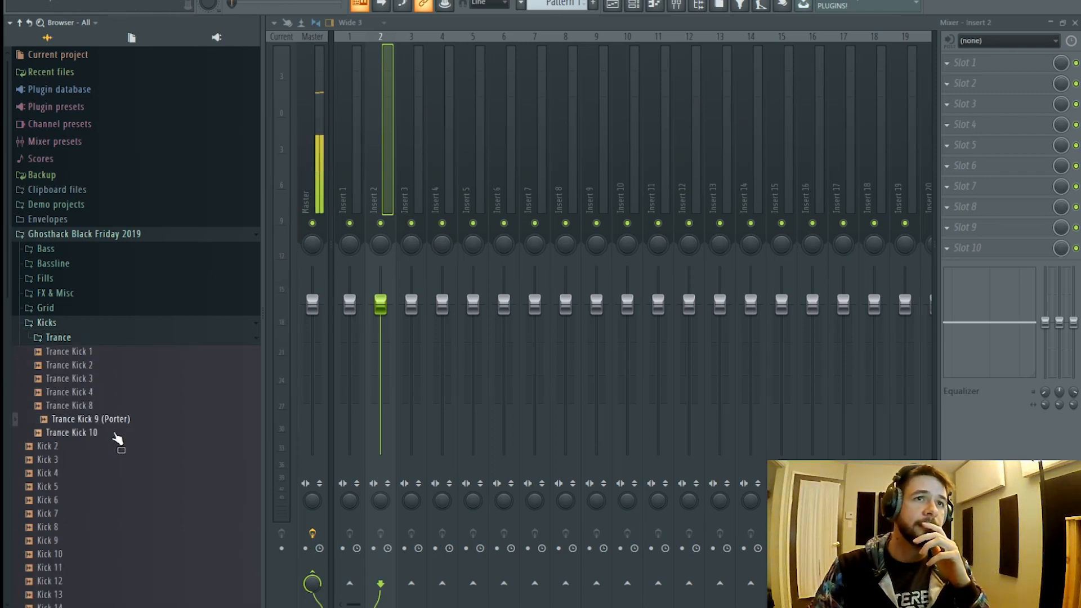
pyautogui.click(117, 433)
pyautogui.click(114, 421)
pyautogui.click(110, 408)
pyautogui.click(107, 381)
pyautogui.click(107, 368)
pyautogui.click(105, 392)
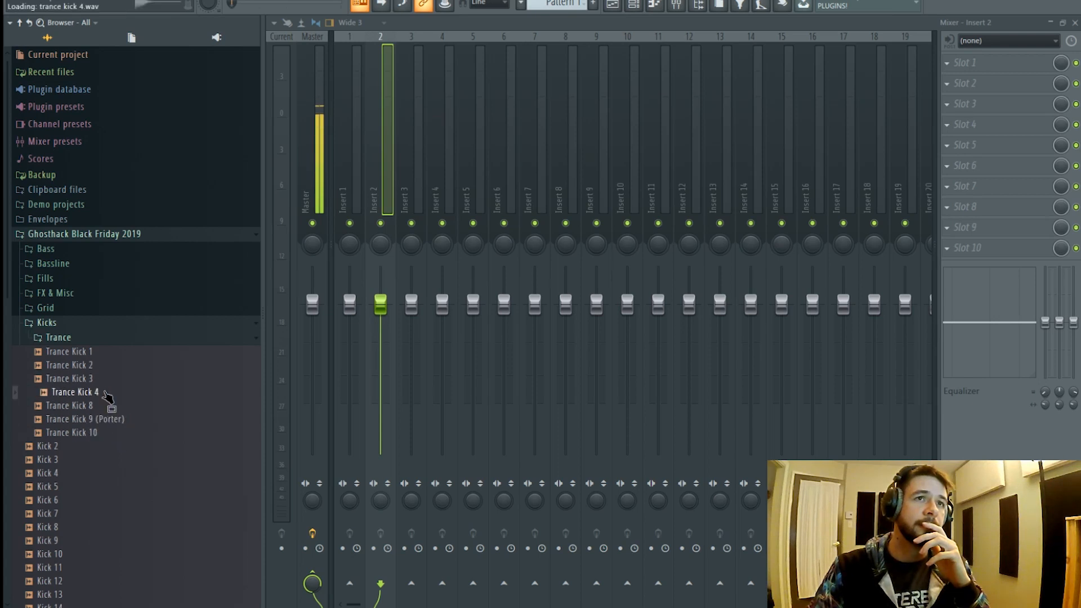
pyautogui.click(106, 367)
pyautogui.click(104, 352)
# - Audition the regular kicks again, from Kick 5 to Kick 11, to choose a kick for the track
pyautogui.scroll(-5, 106, 394)
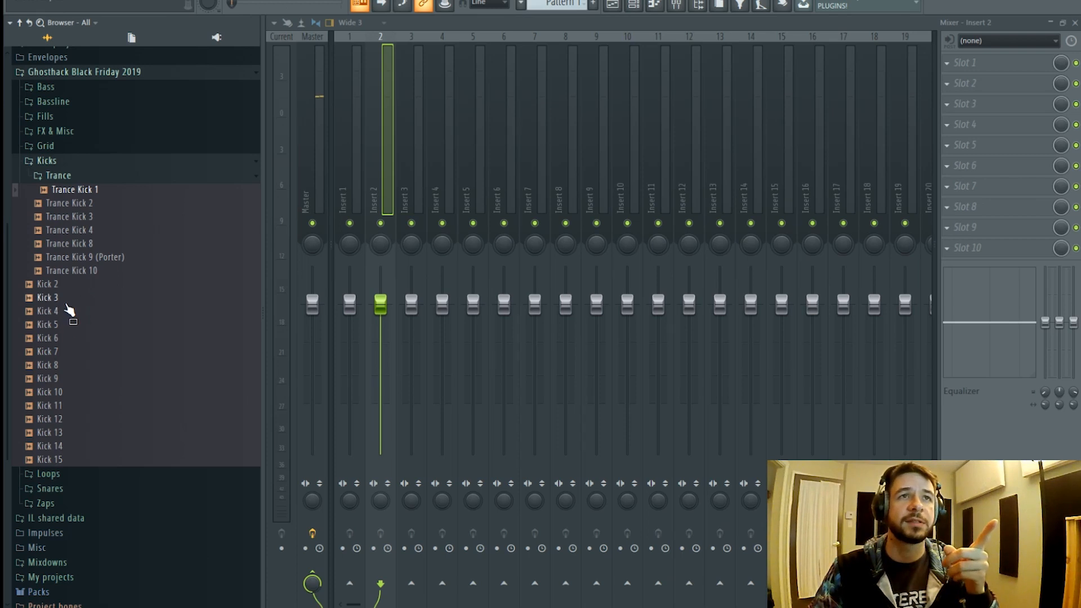
pyautogui.click(63, 325)
pyautogui.click(63, 328)
pyautogui.click(62, 329)
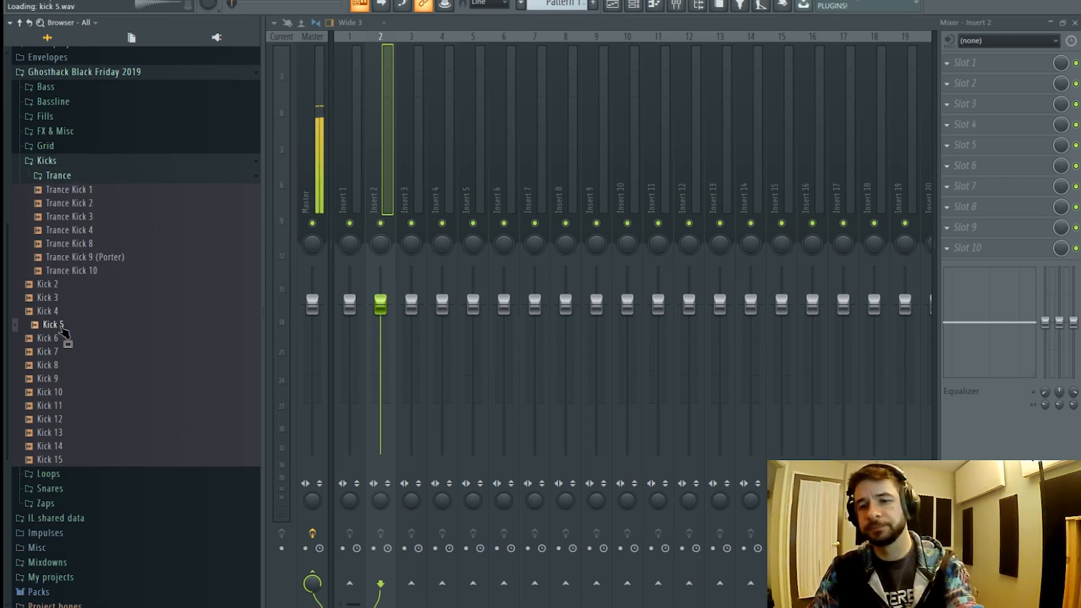
pyautogui.click(66, 338)
pyautogui.click(70, 342)
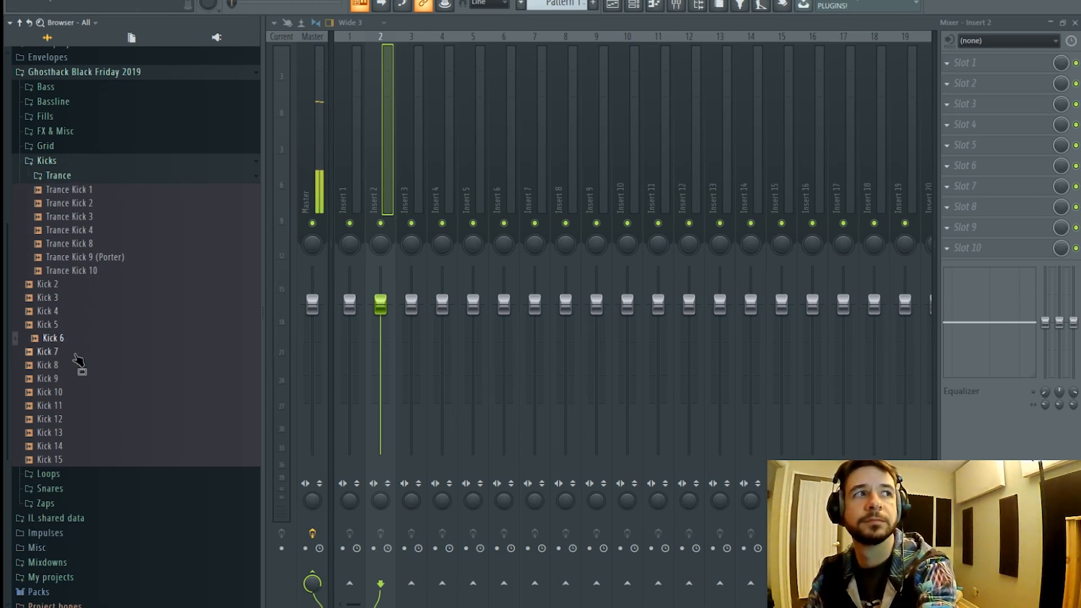
pyautogui.click(76, 354)
pyautogui.click(85, 378)
pyautogui.click(91, 404)
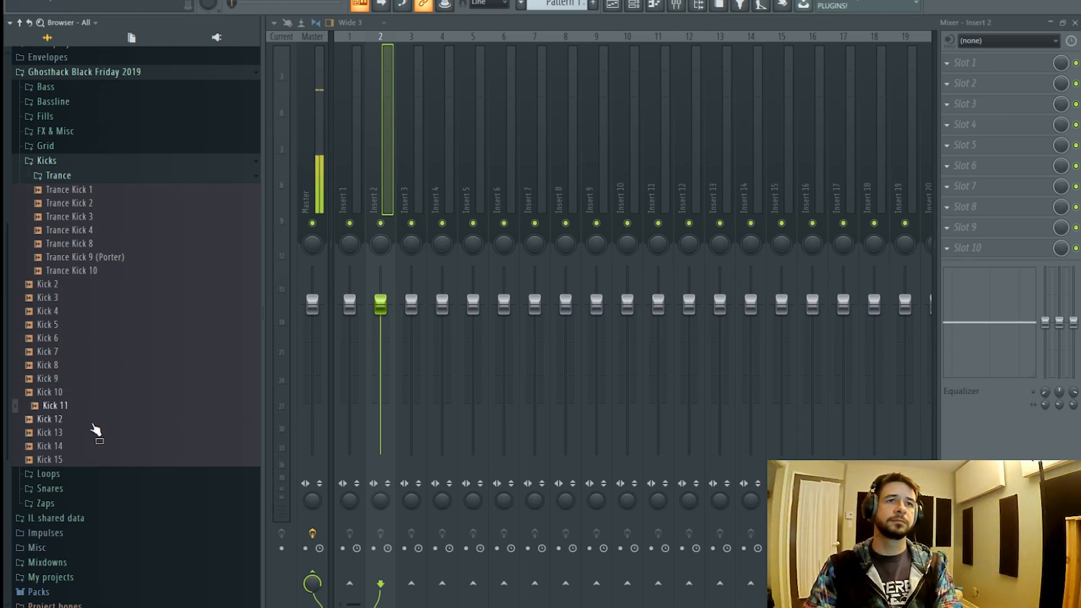
# - Audition Kick 12 and load it onto the Kick channel in the channel rack, replacing its default sample
pyautogui.click(93, 424)
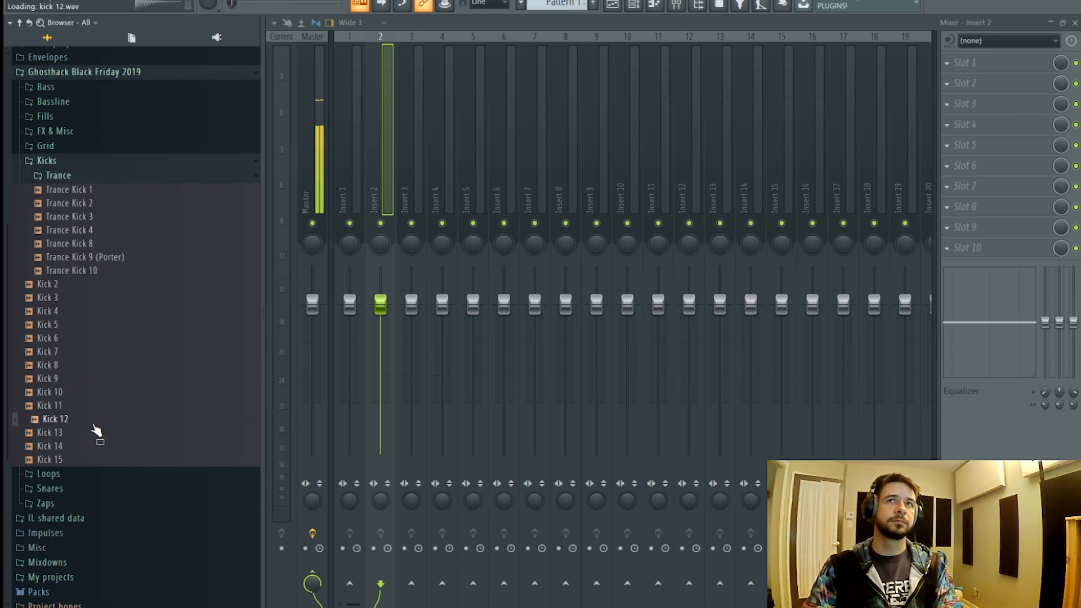
pyautogui.press('F6')
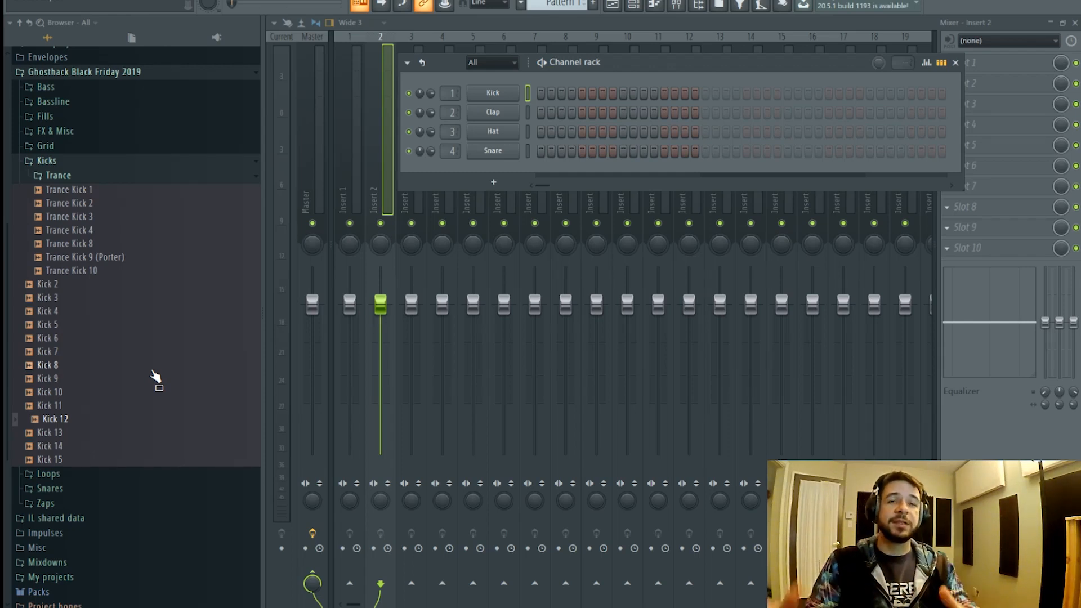
pyautogui.moveTo(72, 426); pyautogui.dragTo(492, 95)
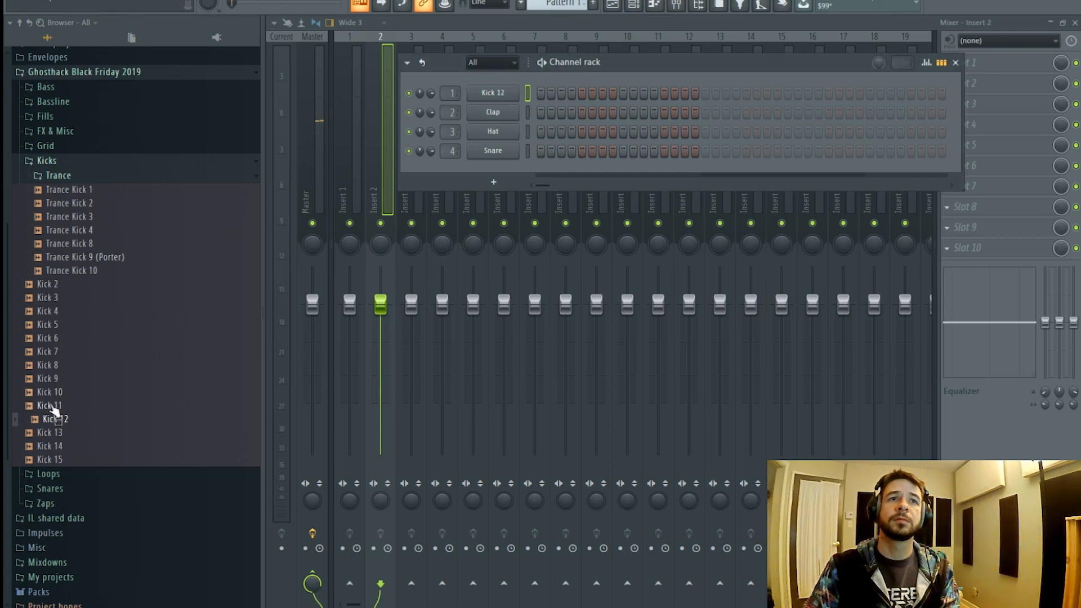
# - Program Kick 12 on every beat of Pattern 1 and place the pattern on Track 1 of the playlist
pyautogui.click(540, 94)
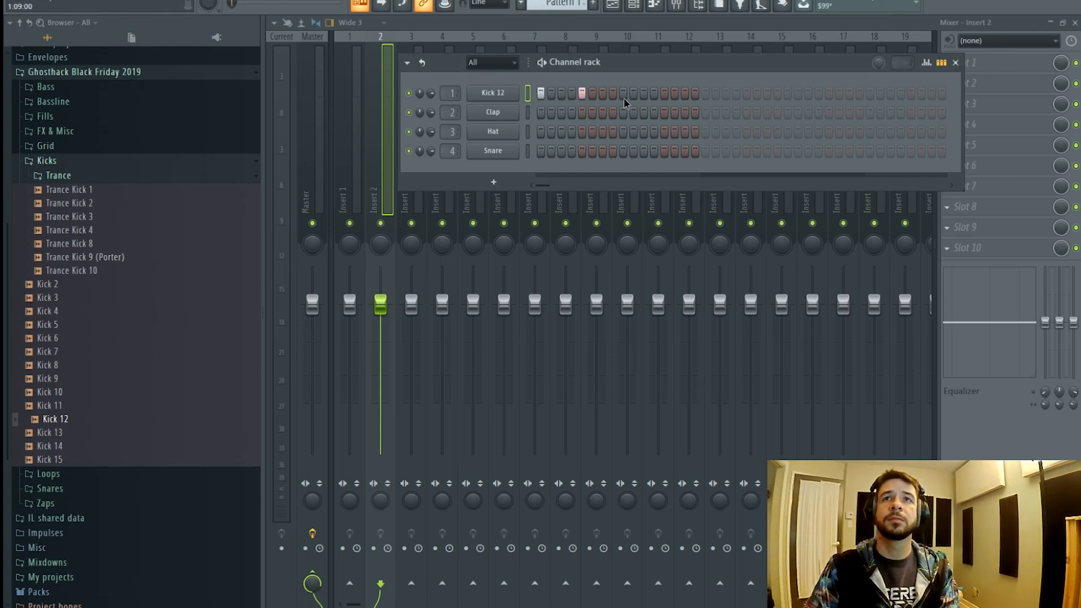
pyautogui.click(613, 5)
pyautogui.click(589, 78)
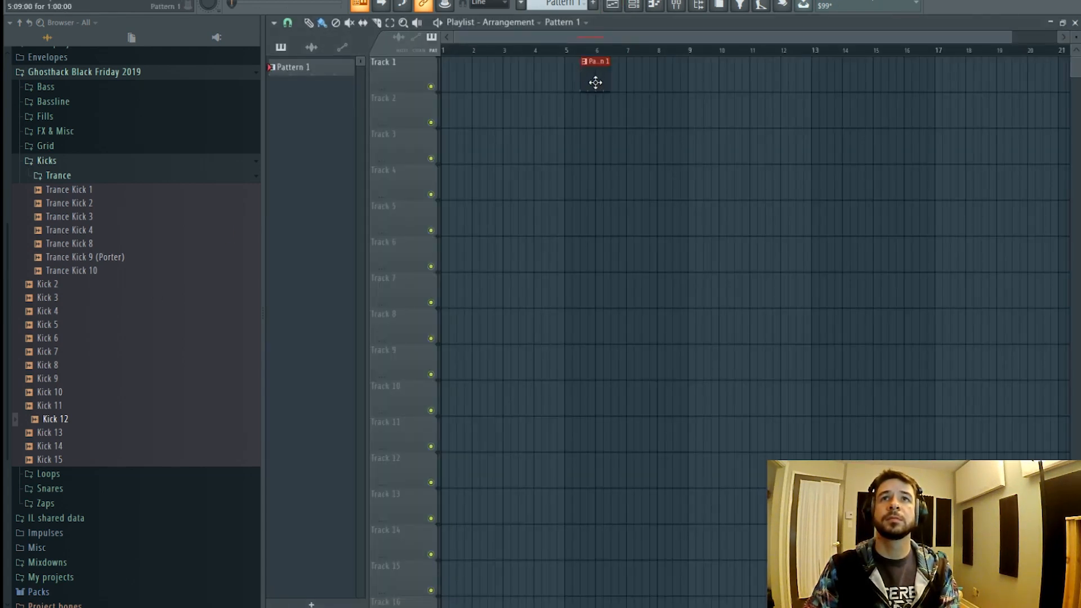
pyautogui.moveTo(595, 82)
pyautogui.mouseDown()
pyautogui.moveTo(448, 77)
pyautogui.moveTo(617, 85)
pyautogui.mouseUp()
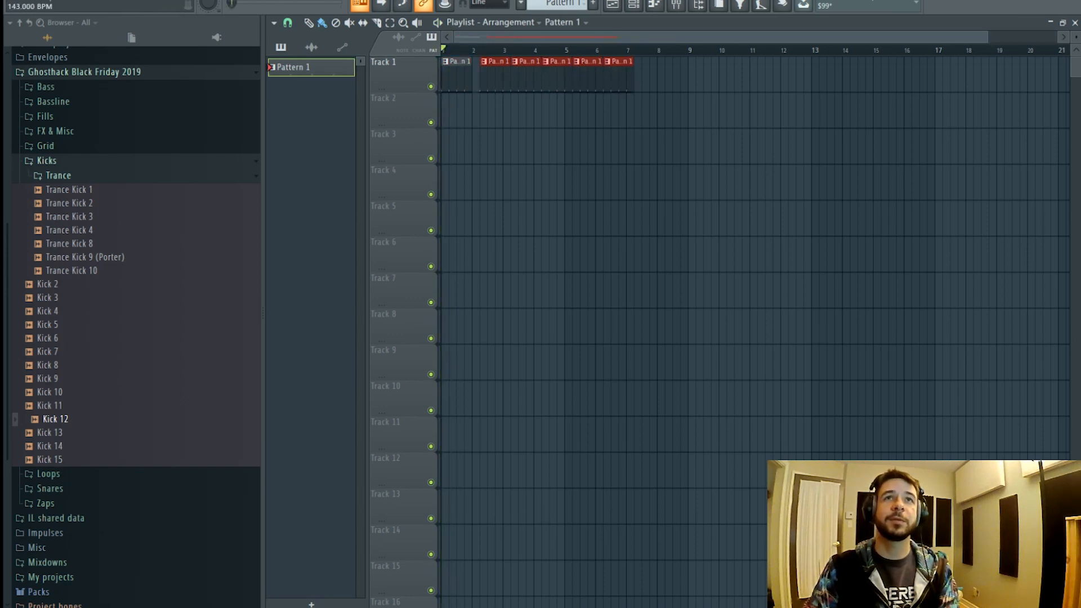
# - Set the project tempo to about 143 BPM, repeat Pattern 1 along Track 1 through bar 8, and play it back
pyautogui.moveTo(377, 0); pyautogui.dragTo(377, 1)
pyautogui.click(560, 329)
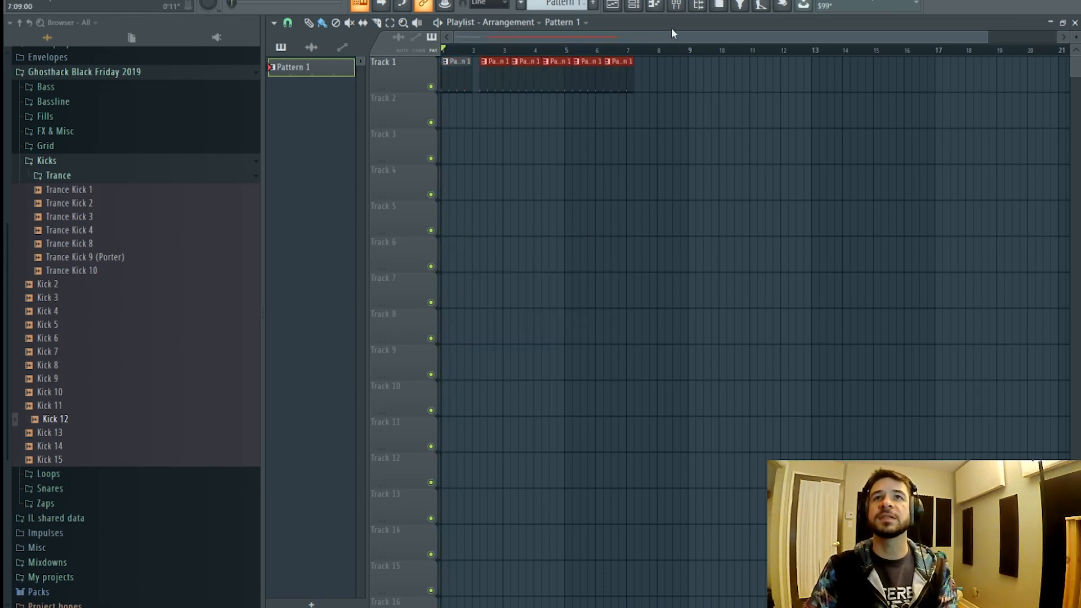
pyautogui.rightClick(622, 83)
pyautogui.moveTo(481, 77)
pyautogui.mouseDown()
pyautogui.moveTo(601, 86)
pyautogui.moveTo(676, 75)
pyautogui.mouseUp()
pyautogui.press('space')
pyautogui.click(638, 79)
pyautogui.click(641, 10)
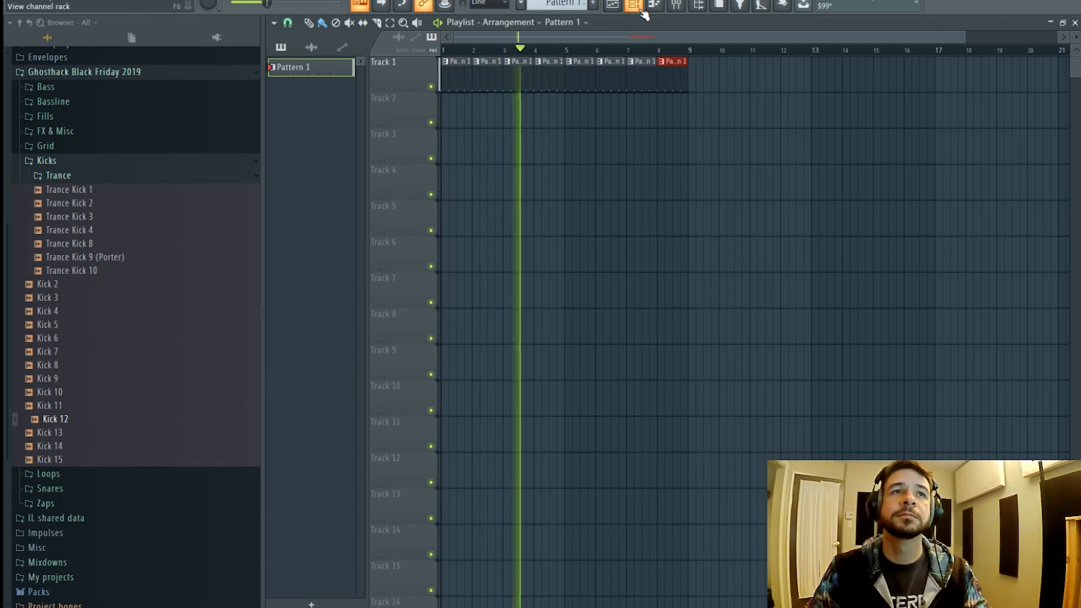
pyautogui.press('space')
# - Route the Kick 12 channel to mixer insert 1
pyautogui.click(640, 10)
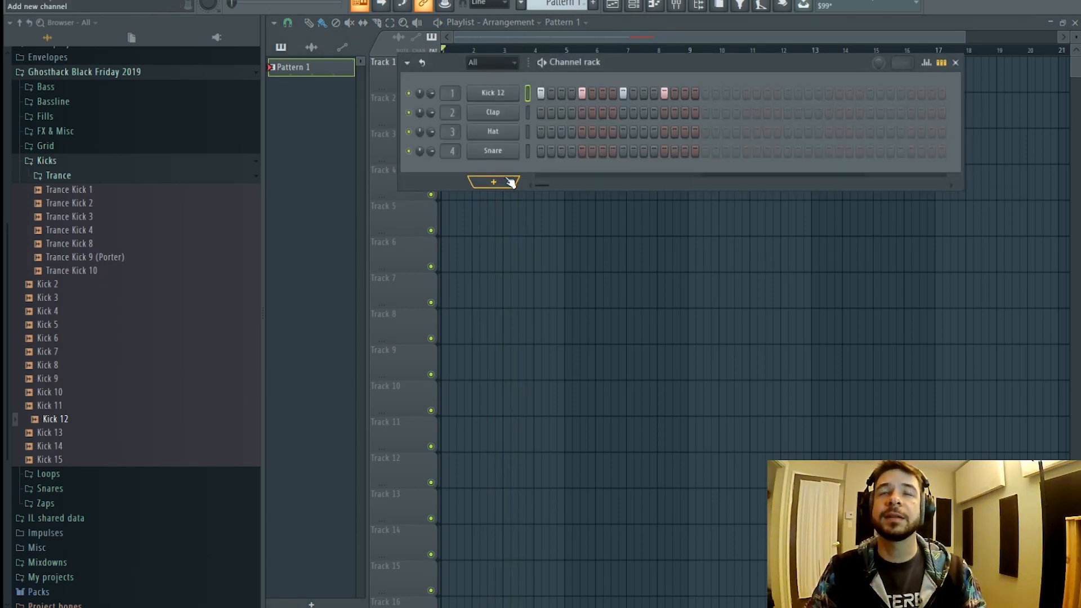
pyautogui.click(676, 6)
pyautogui.rightClick(349, 167)
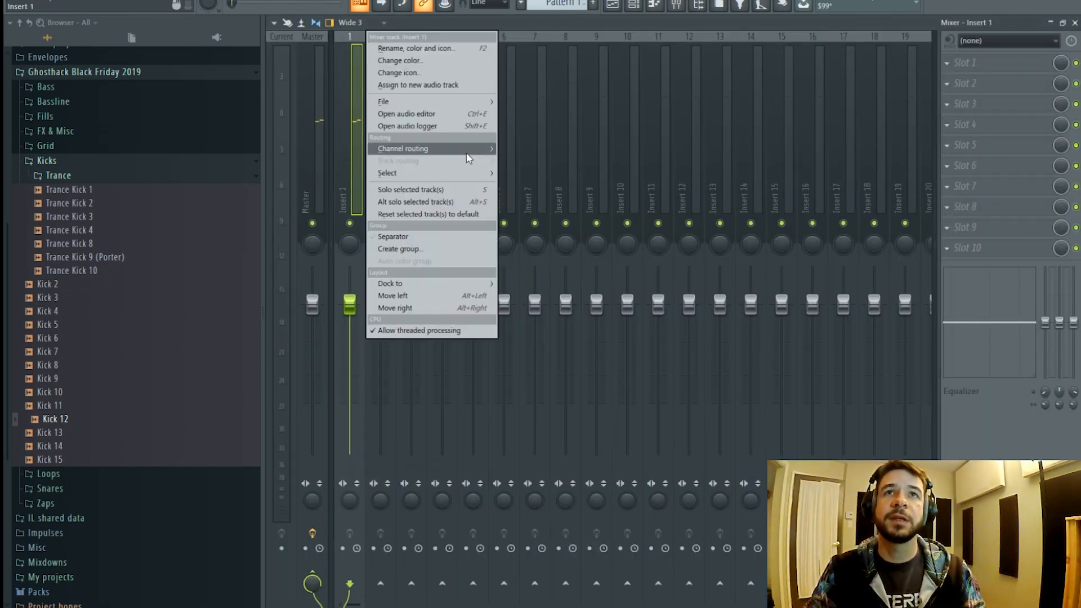
pyautogui.moveTo(466, 150)
pyautogui.click(563, 150)
# - Add a Serum instrument channel to the channel rack
pyautogui.click(633, 6)
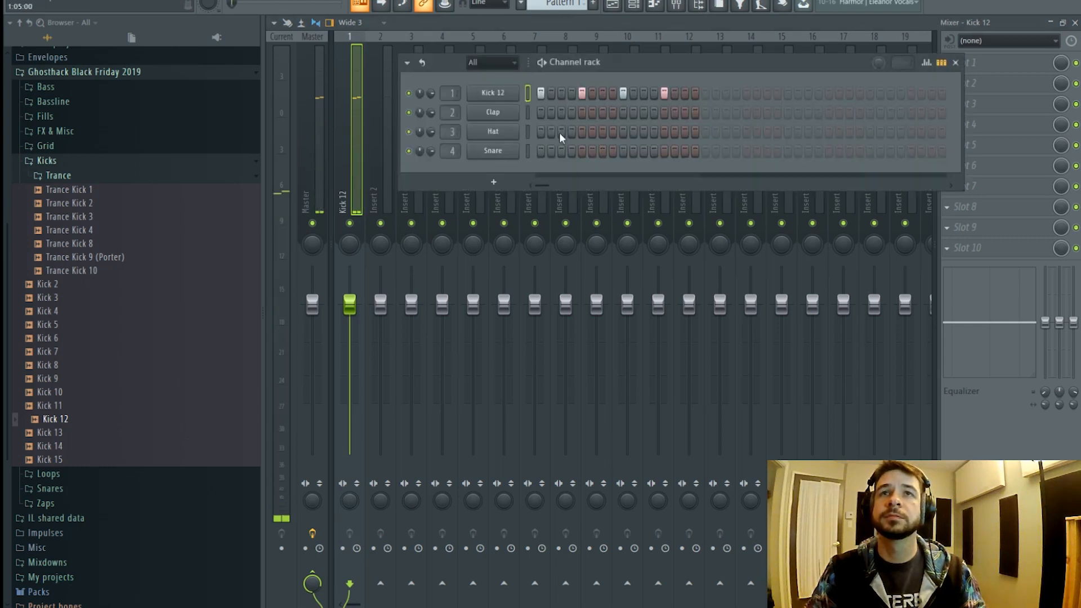
pyautogui.click(491, 181)
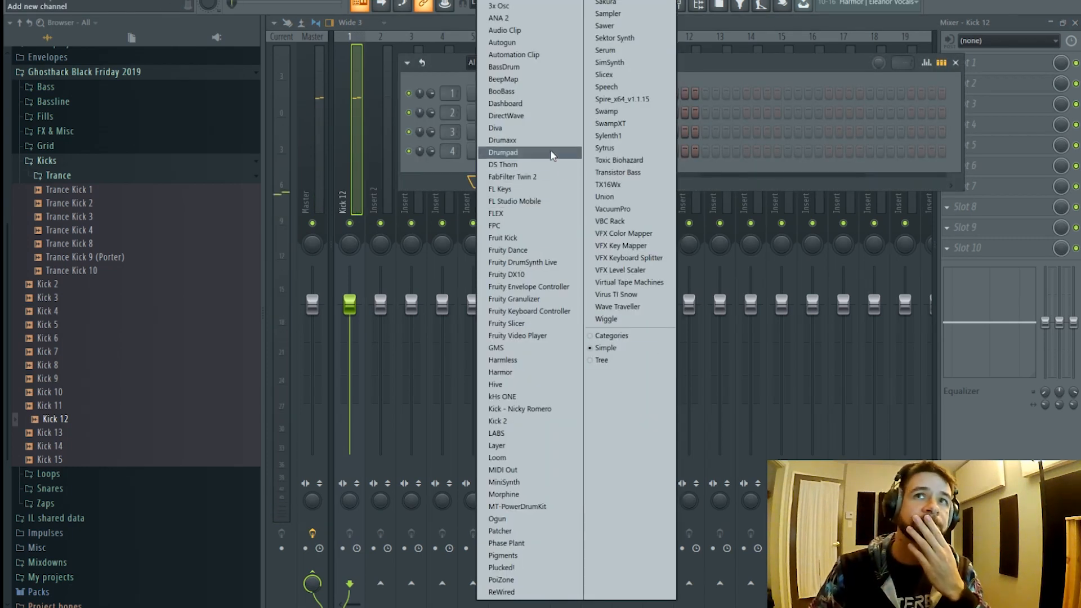
pyautogui.click(626, 49)
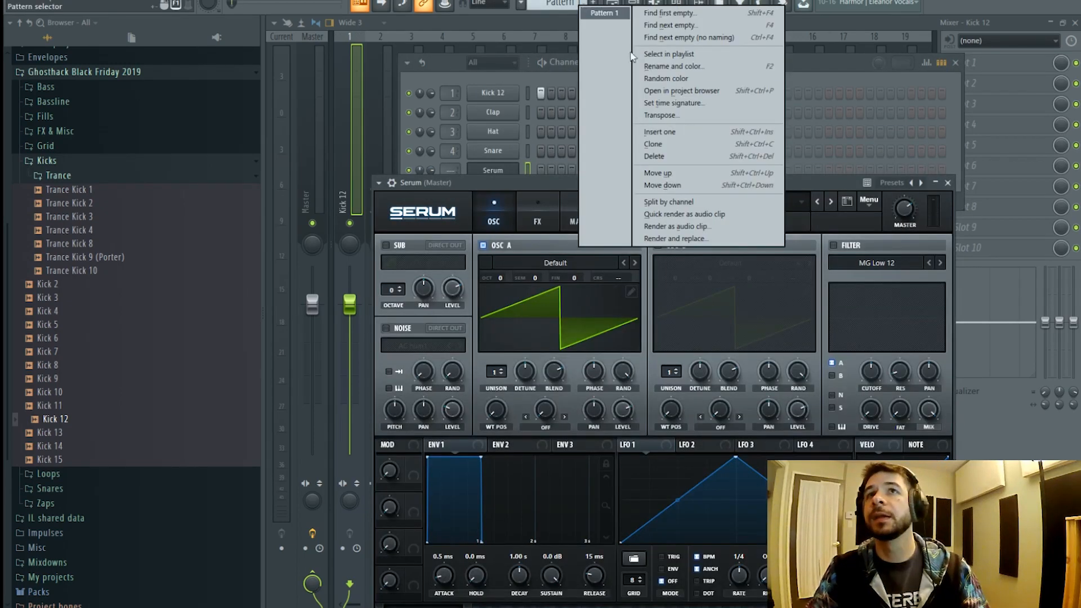
# - Rename Pattern 1 as Kick and create a new empty pattern named Bass
pyautogui.click(579, 4)
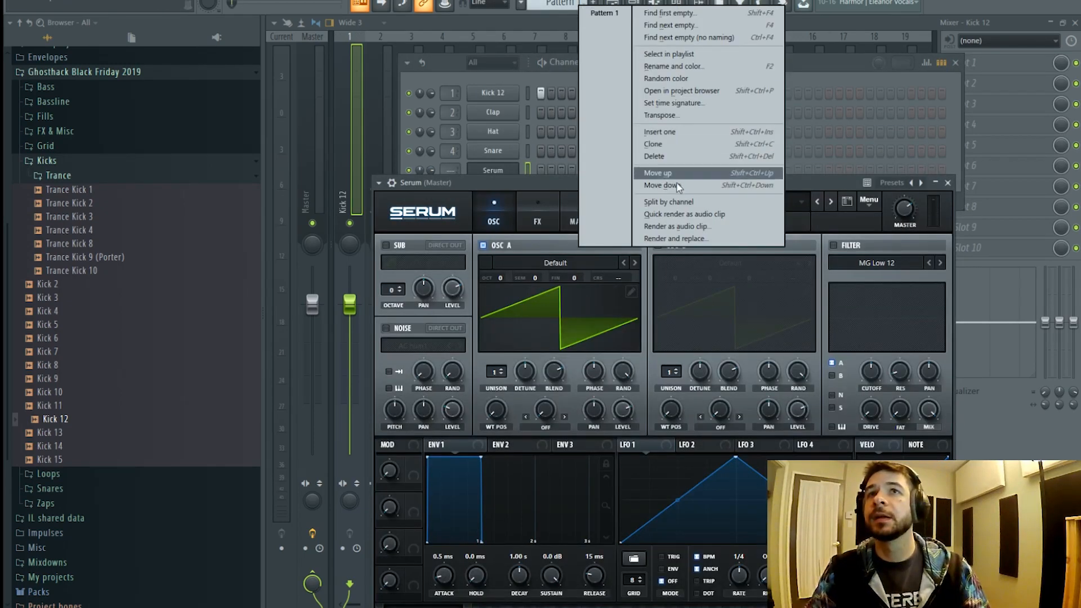
pyautogui.click(698, 67)
pyautogui.write('Kick')
pyautogui.press('Return')
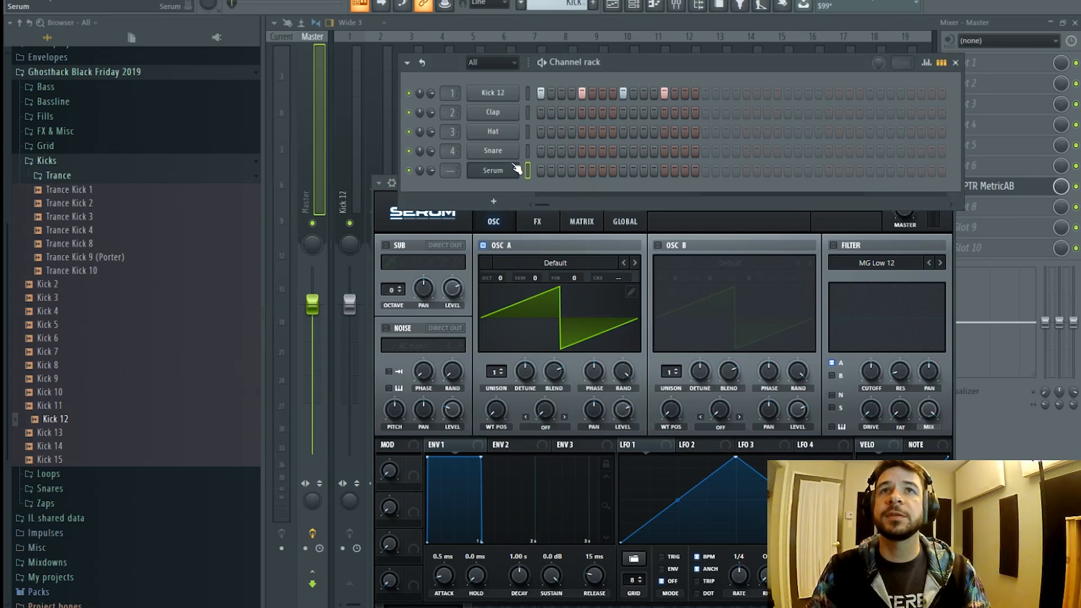
pyautogui.press('F4')
pyautogui.write('Bass')
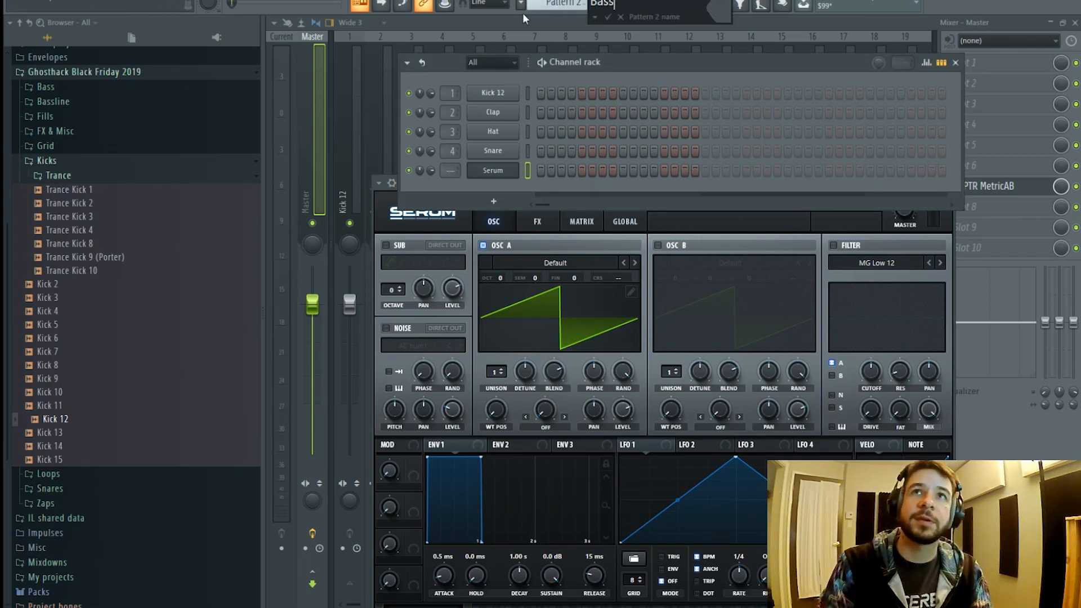
pyautogui.press('Return')
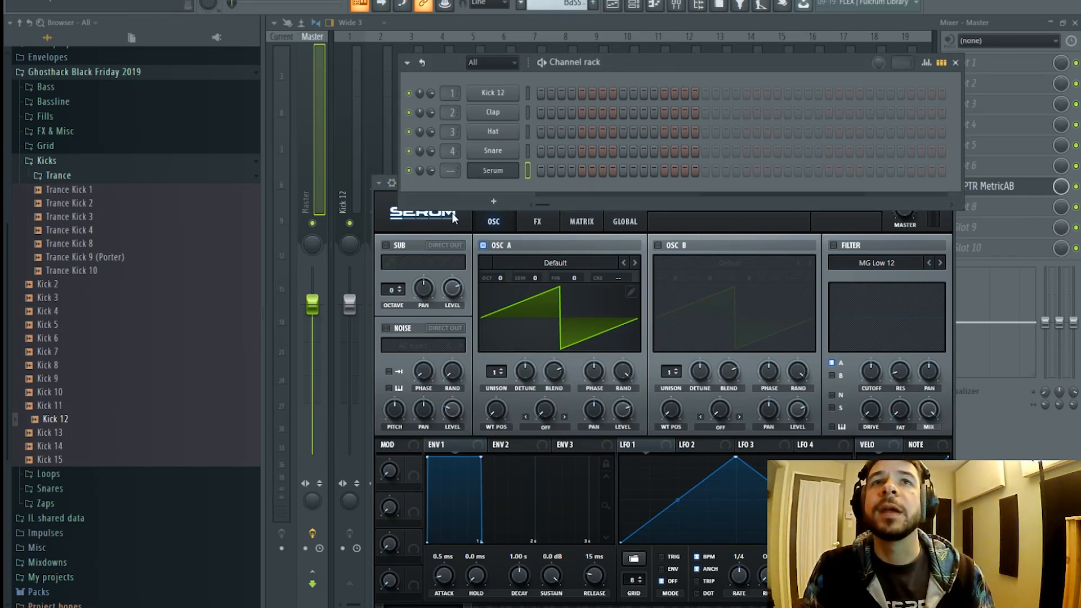
# - Load the preset Psy Bass - Analog Om in Serum
pyautogui.click(721, 223)
pyautogui.click(716, 203)
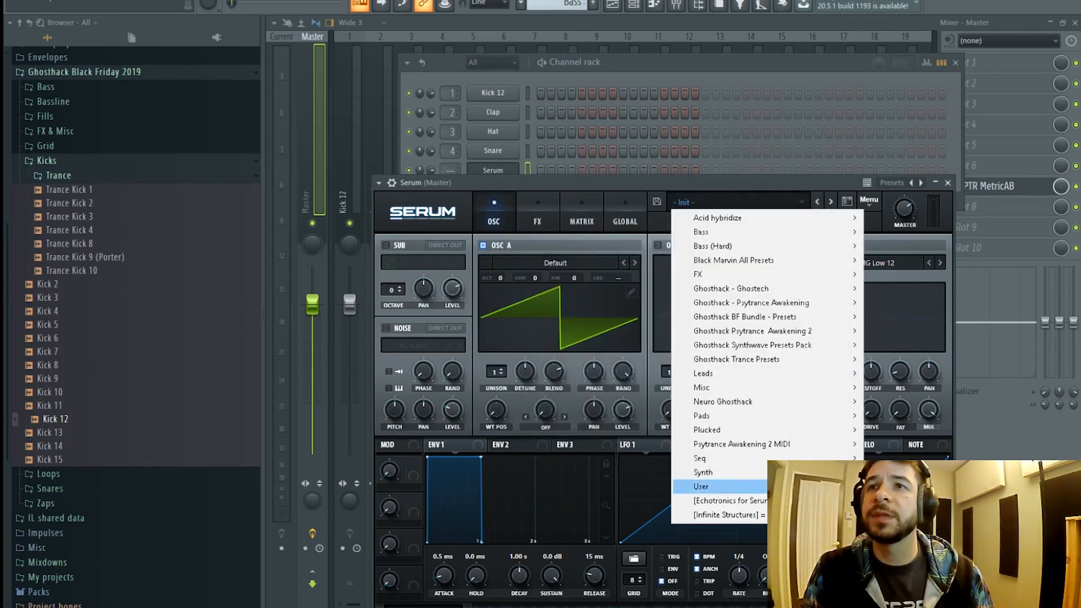
pyautogui.moveTo(704, 486)
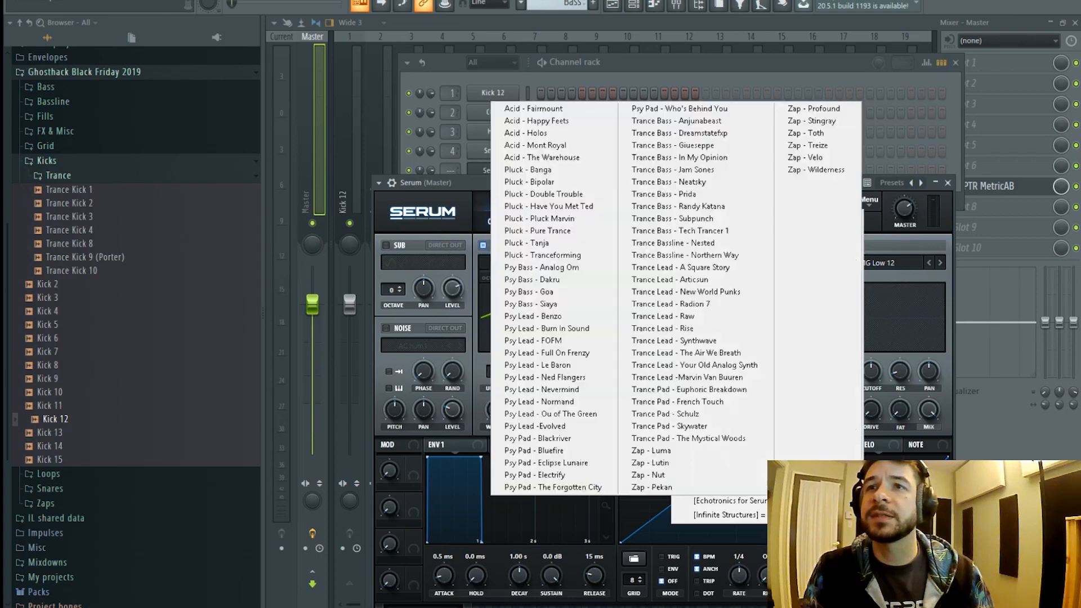
pyautogui.click(568, 268)
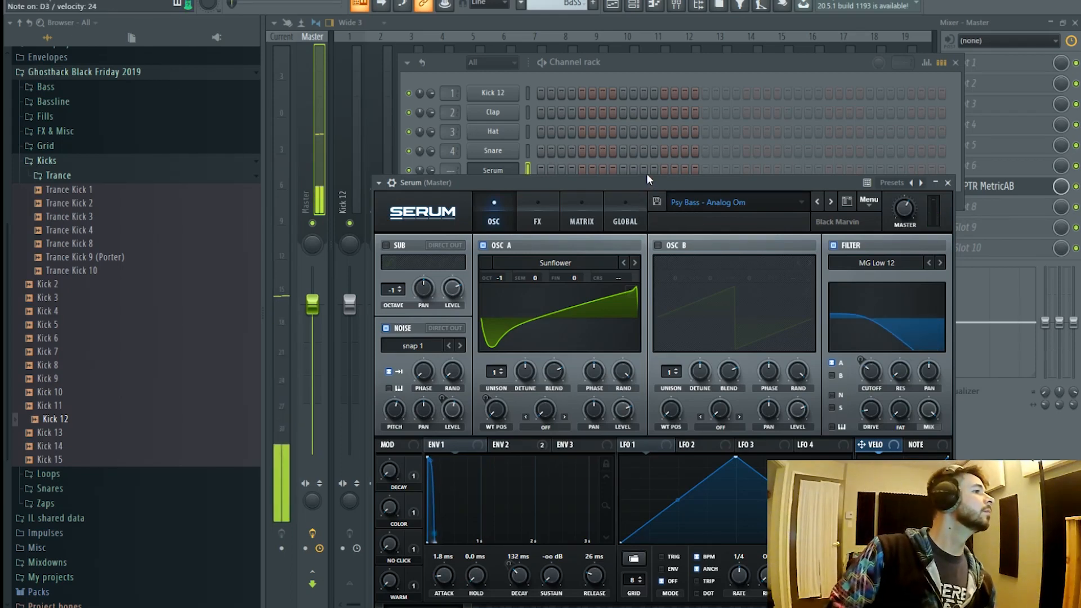
# - Write one bar of G3 bass notes for Serum in the piano roll, three sixteenth notes following each beat
pyautogui.click(673, 70)
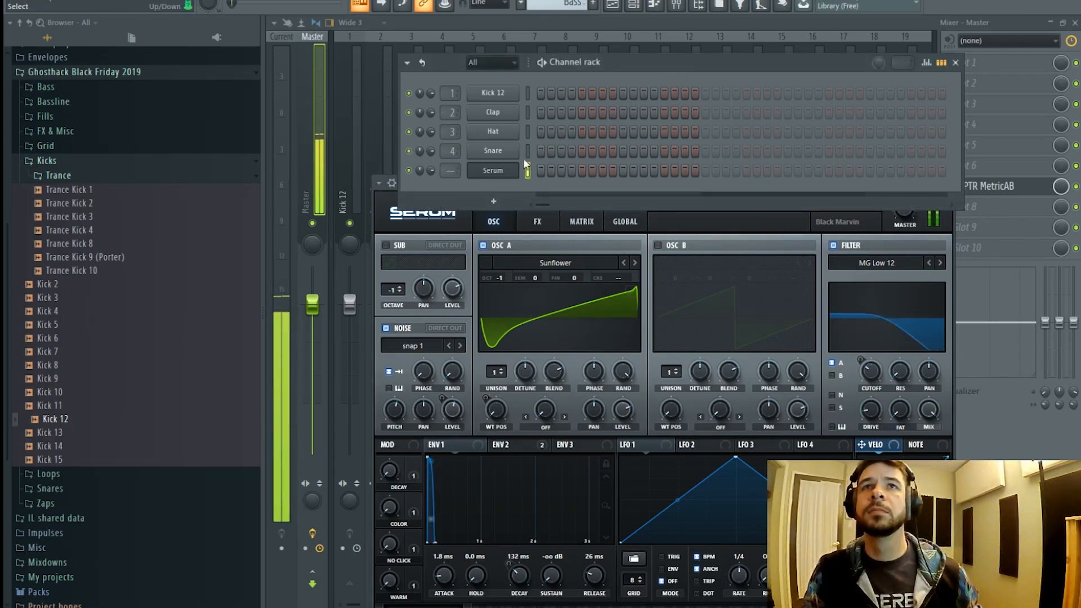
pyautogui.rightClick(510, 167)
pyautogui.click(558, 171)
pyautogui.scroll(-8, 399, 301)
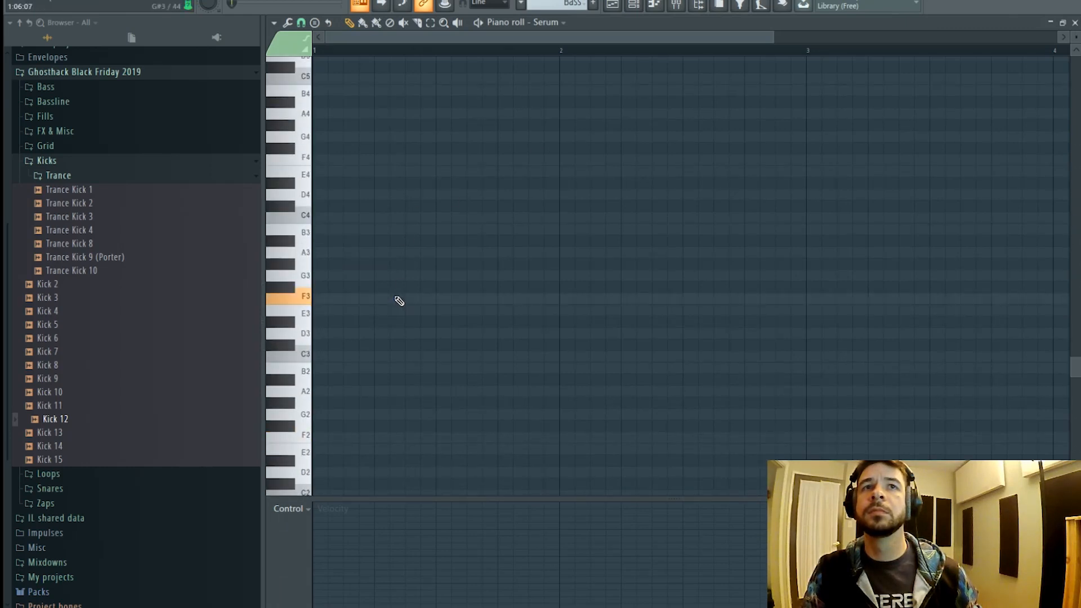
pyautogui.click(324, 252)
pyautogui.moveTo(301, 243); pyautogui.dragTo(347, 241)
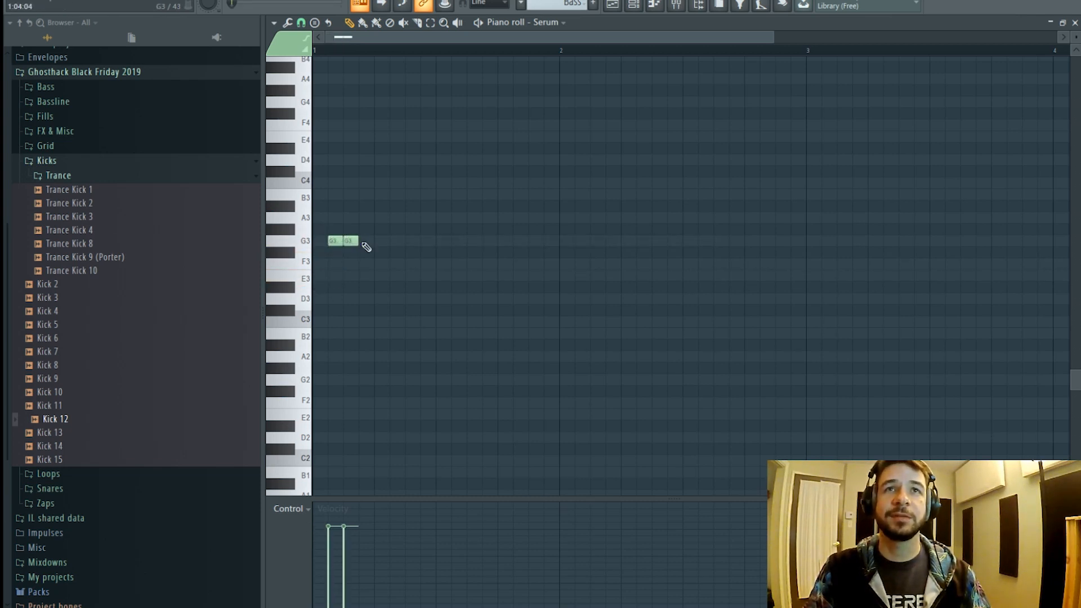
pyautogui.click(366, 243)
pyautogui.moveTo(433, 202); pyautogui.dragTo(279, 264)
pyautogui.moveTo(333, 241); pyautogui.dragTo(460, 237)
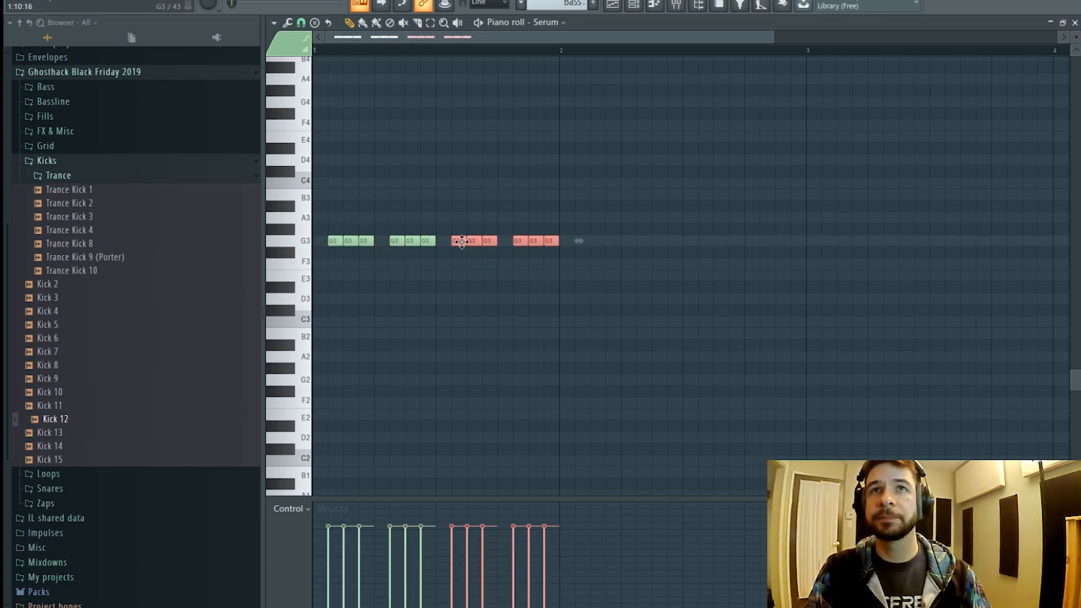
# - Place the Bass pattern on Track 2 from bar 1 through bar 8 and play it with the kick
pyautogui.click(613, 4)
pyautogui.click(514, 116)
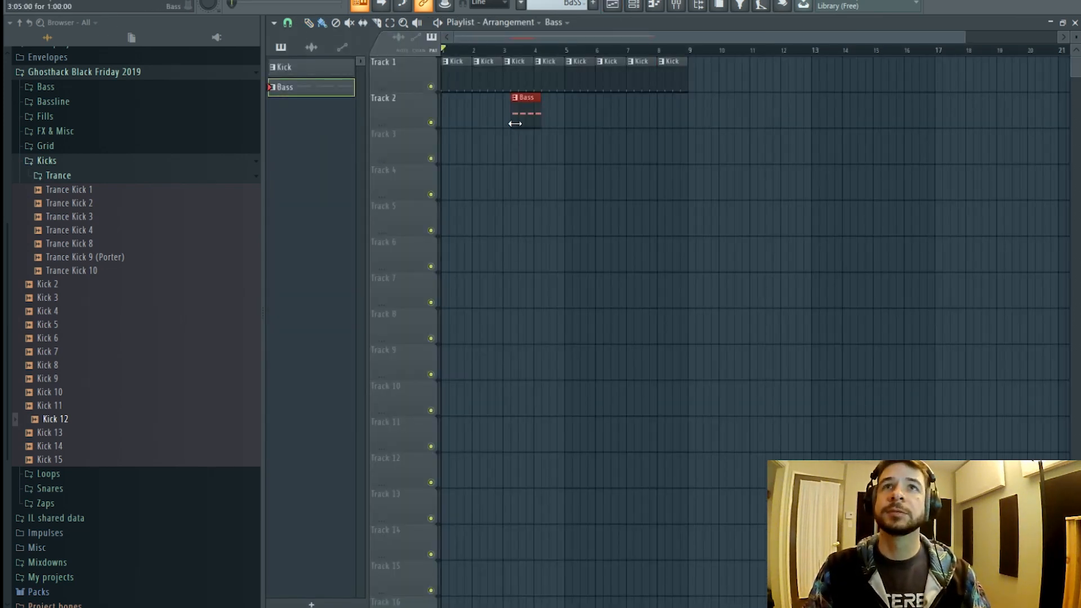
pyautogui.moveTo(514, 116); pyautogui.dragTo(409, 105)
pyautogui.moveTo(478, 111); pyautogui.dragTo(671, 109)
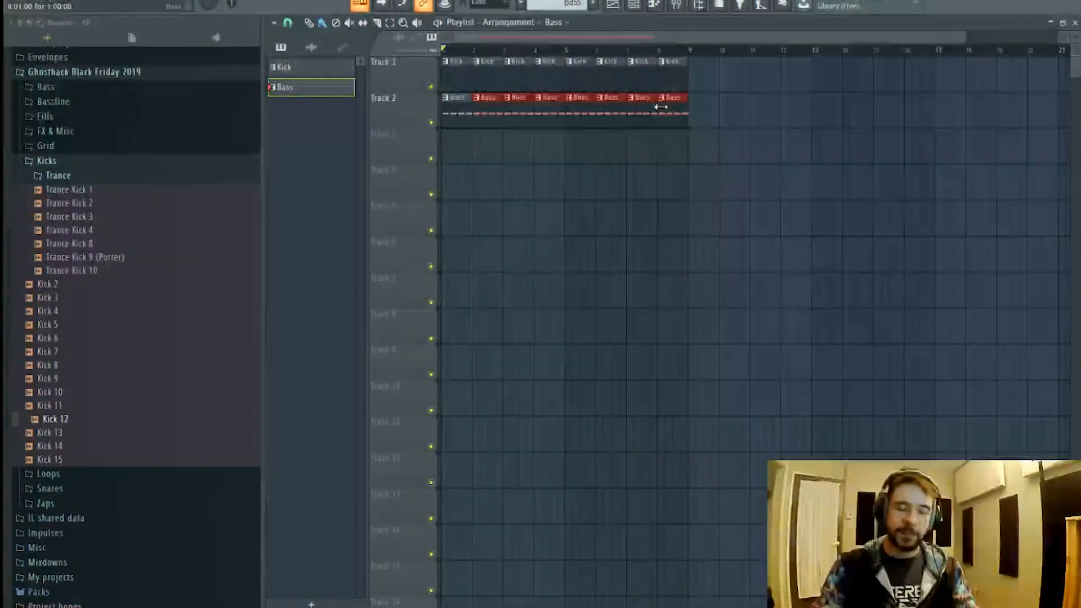
pyautogui.press('space')
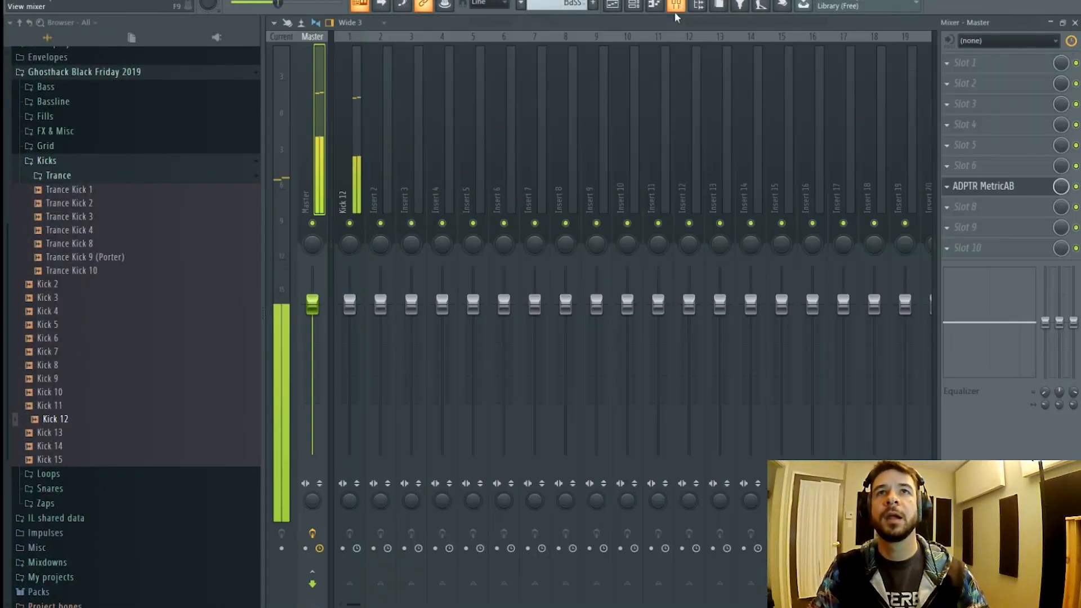
# - Route the Serum channel to mixer insert 2
pyautogui.click(676, 6)
pyautogui.click(640, 7)
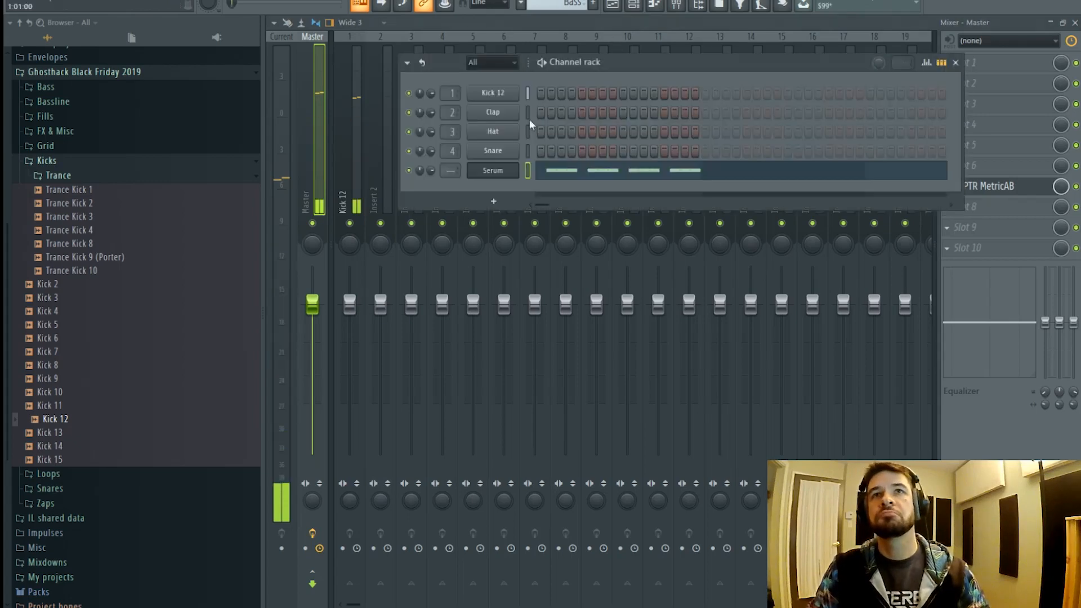
pyautogui.click(510, 171)
pyautogui.rightClick(393, 40)
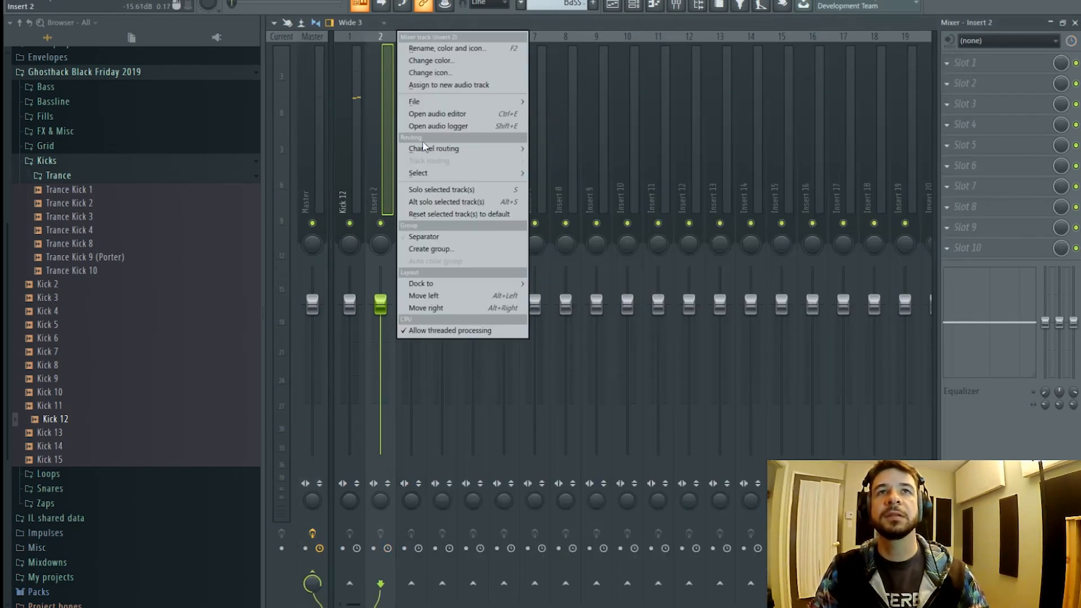
pyautogui.moveTo(447, 148)
pyautogui.click(608, 149)
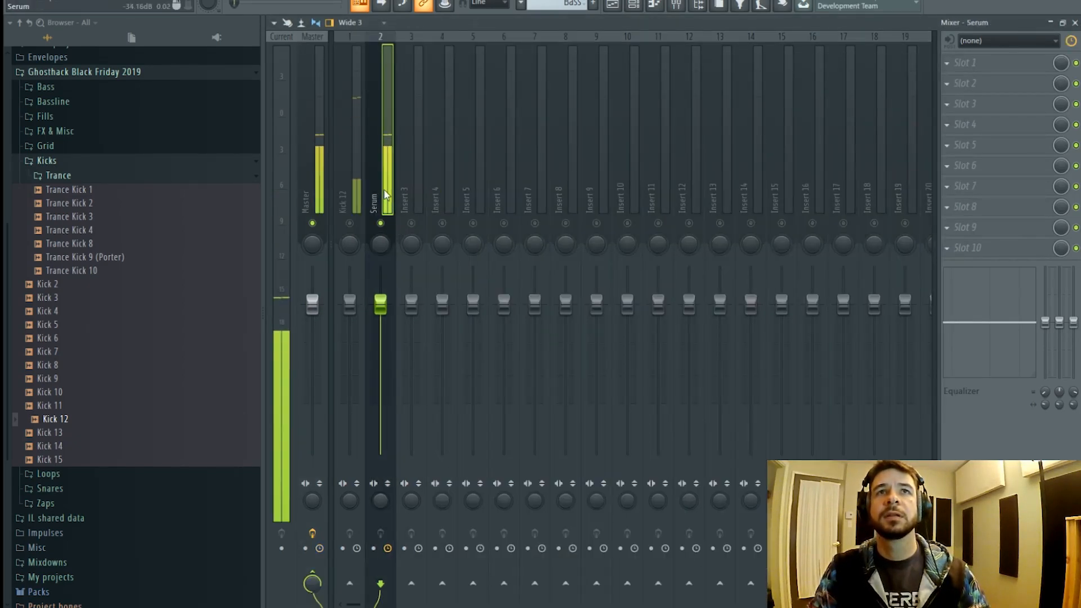
# - Load the True Iron effect into slot 1 of the Serum mixer track
pyautogui.click(957, 64)
pyautogui.moveTo(957, 80)
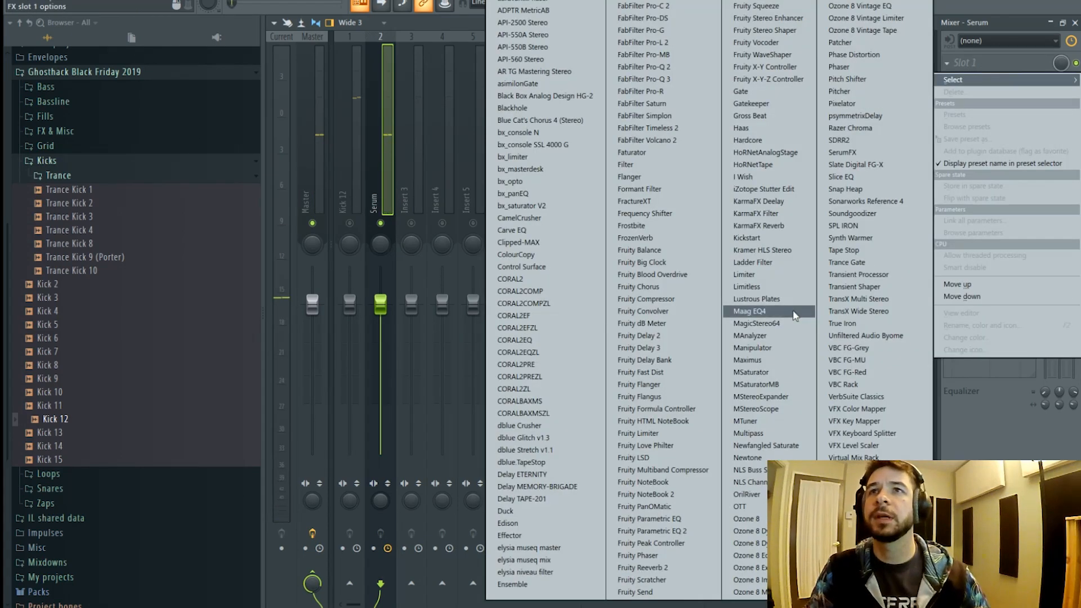
pyautogui.click(866, 325)
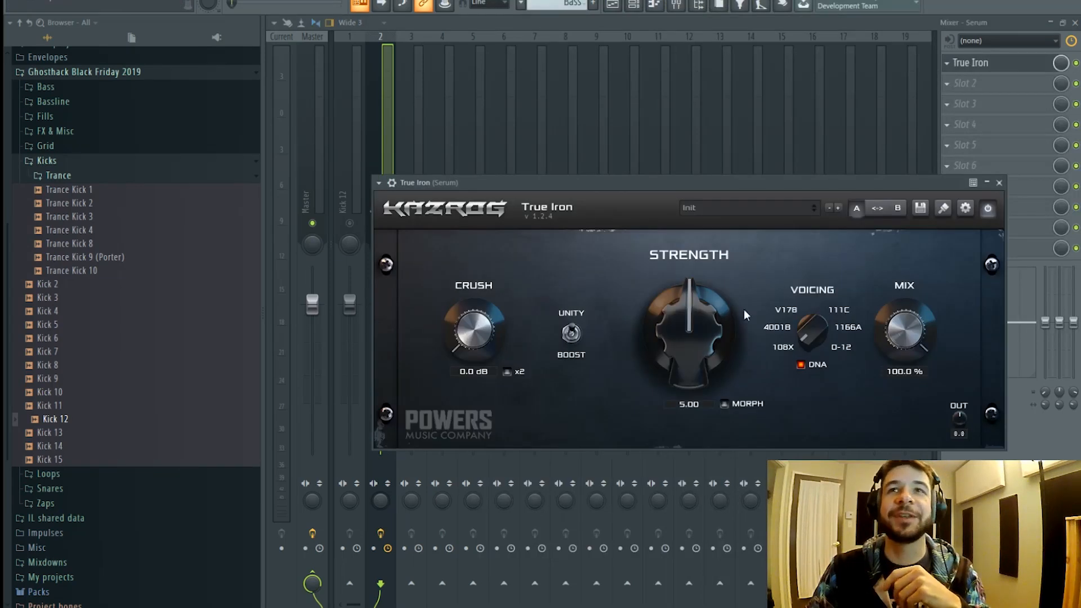
pyautogui.click(389, 139)
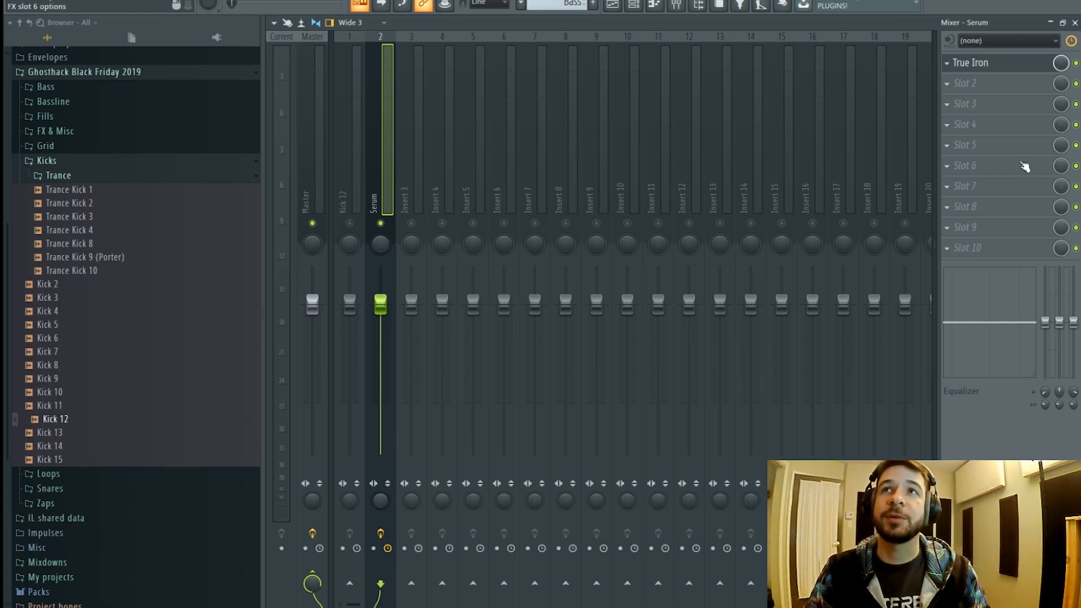
# - Set True Iron's strength to 10.00 on the Serum mixer track
pyautogui.click(1008, 84)
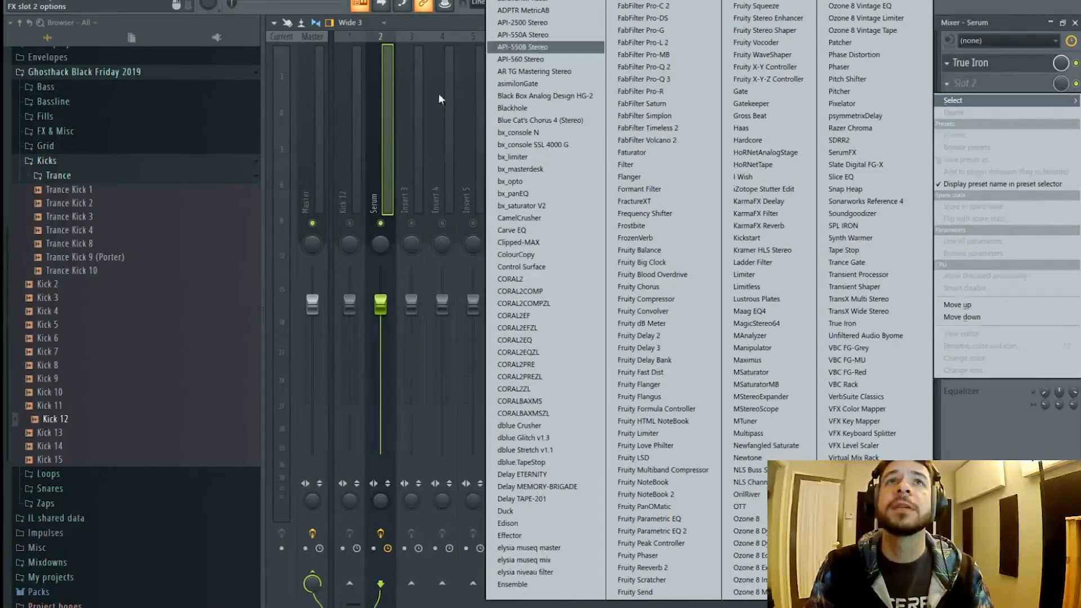
pyautogui.click(402, 228)
pyautogui.click(968, 65)
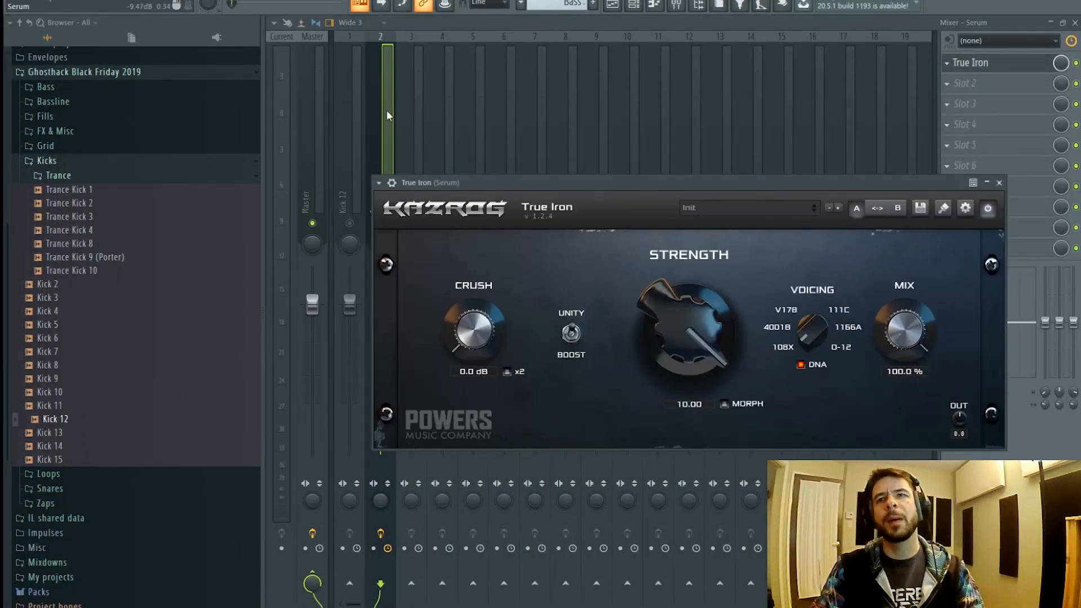
pyautogui.press('Escape')
# - Unsolo the Serum mixer track and play the kick and bass together
pyautogui.rightClick(401, 232)
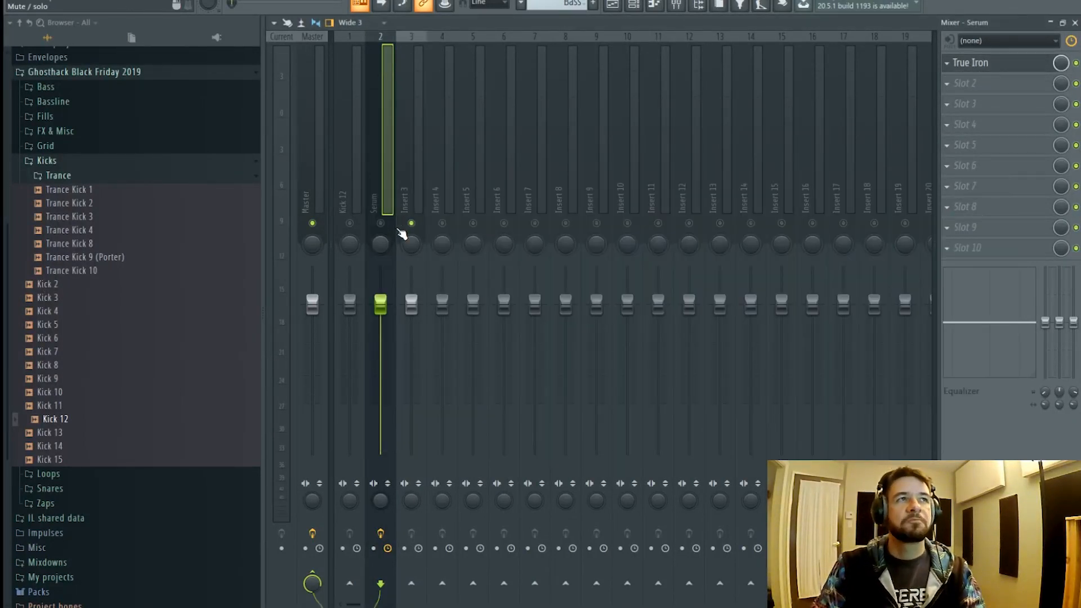
pyautogui.rightClick(383, 224)
pyautogui.rightClick(384, 225)
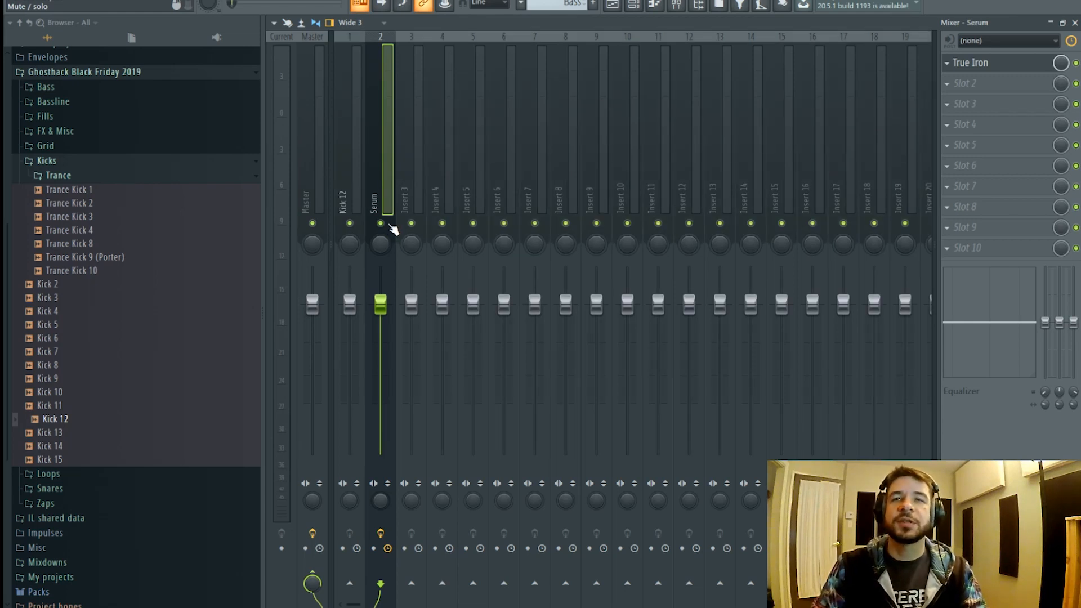
pyautogui.press('space')
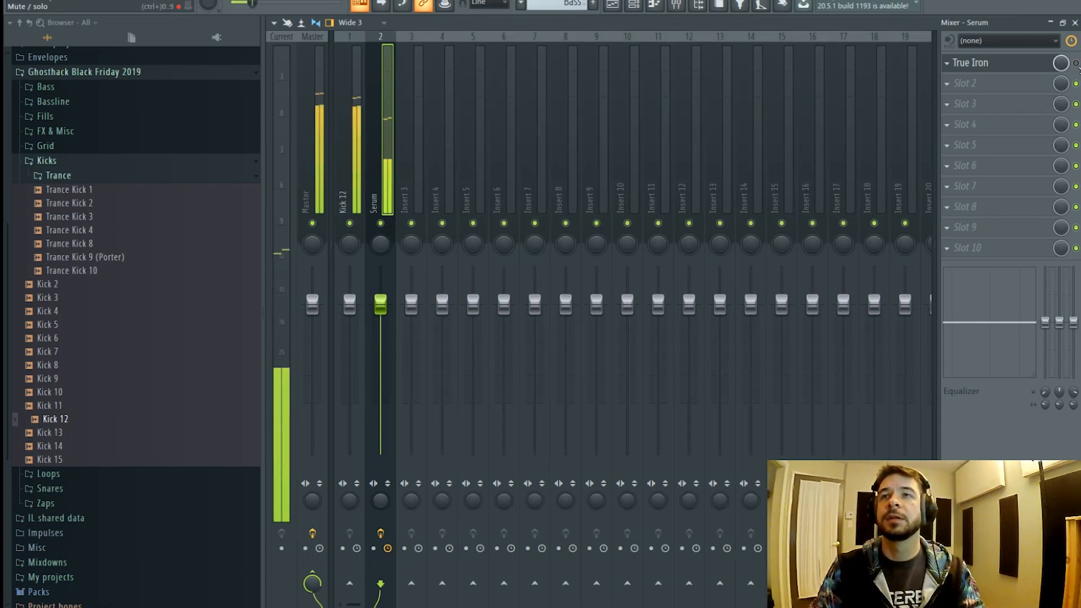
# - Load TransX Multi Stereo into slot 2 of the Serum track, with its two lowest bands off and the mid crossover at 579
pyautogui.click(1005, 90)
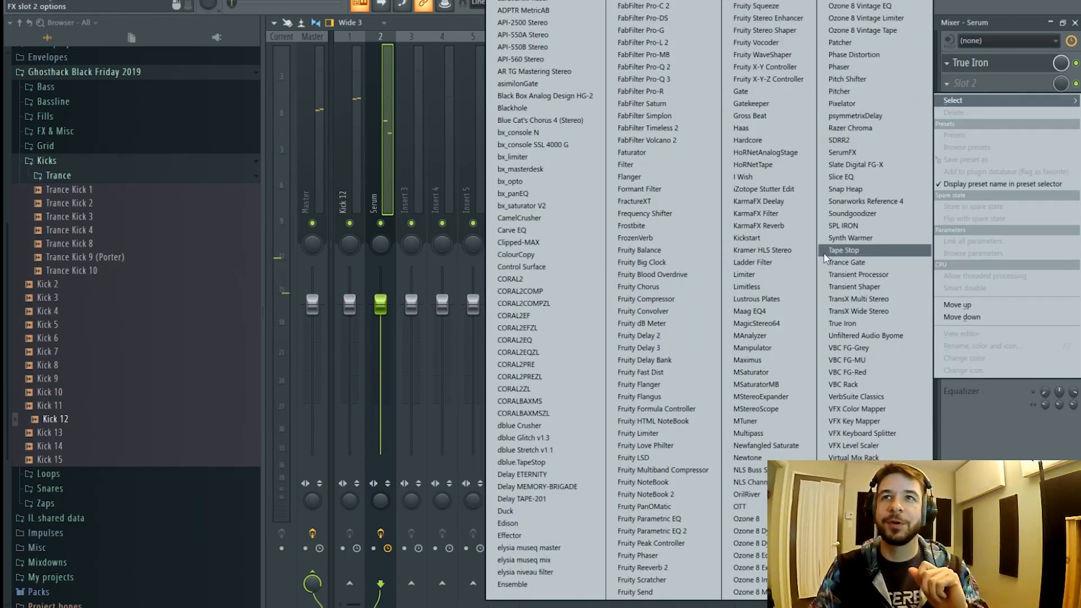
pyautogui.click(886, 302)
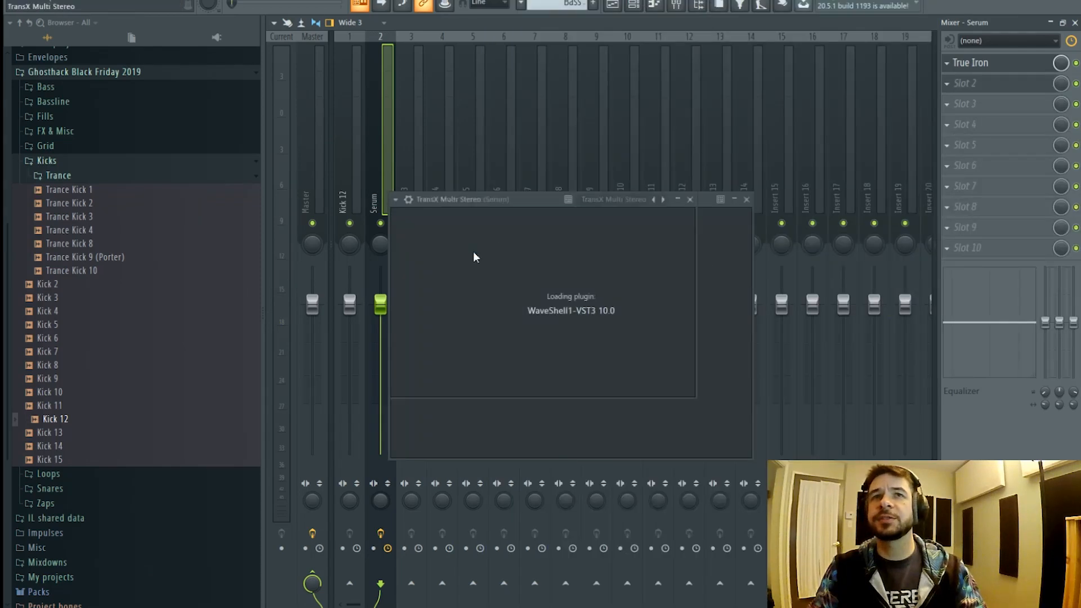
pyautogui.click(430, 371)
pyautogui.click(482, 370)
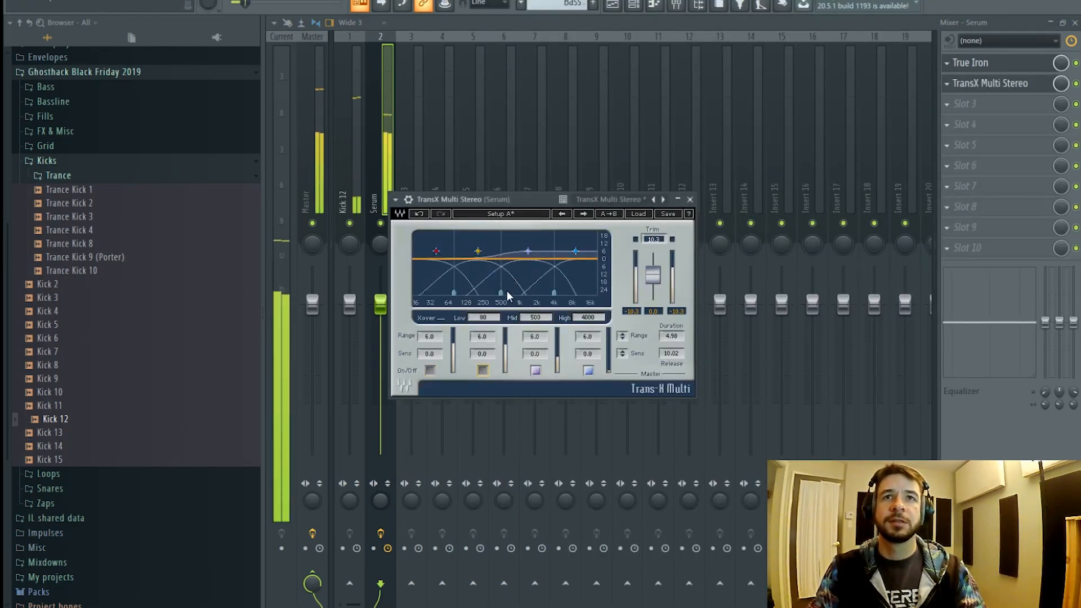
pyautogui.moveTo(501, 270); pyautogui.dragTo(506, 270)
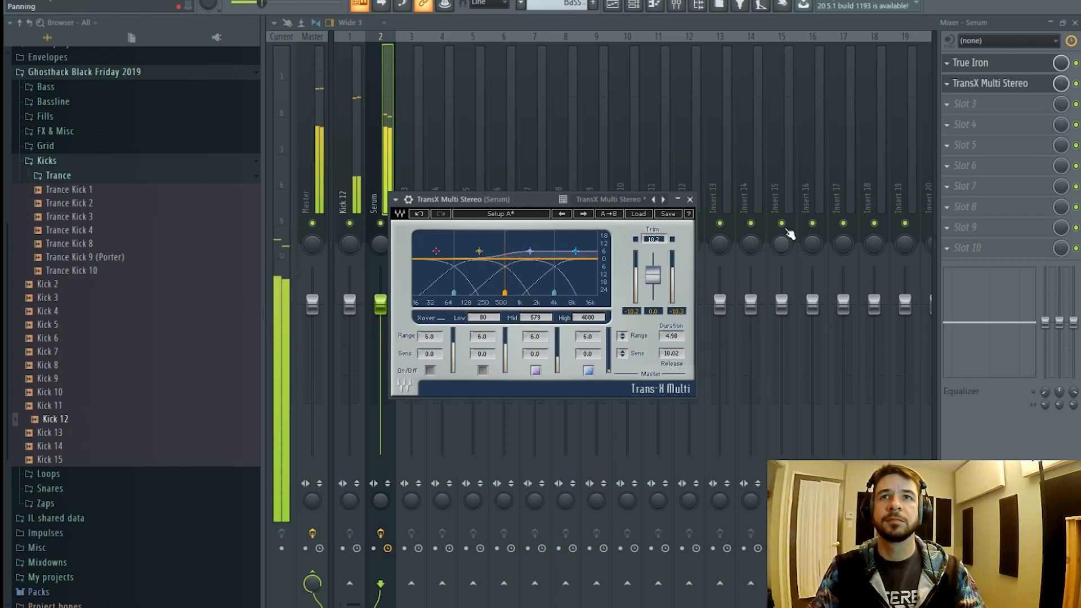
# - Toggle TransX Multi Stereo to compare the sound and move it above True Iron in the Serum effect chain
pyautogui.click(1076, 83)
pyautogui.moveTo(1002, 83); pyautogui.dragTo(1020, 65)
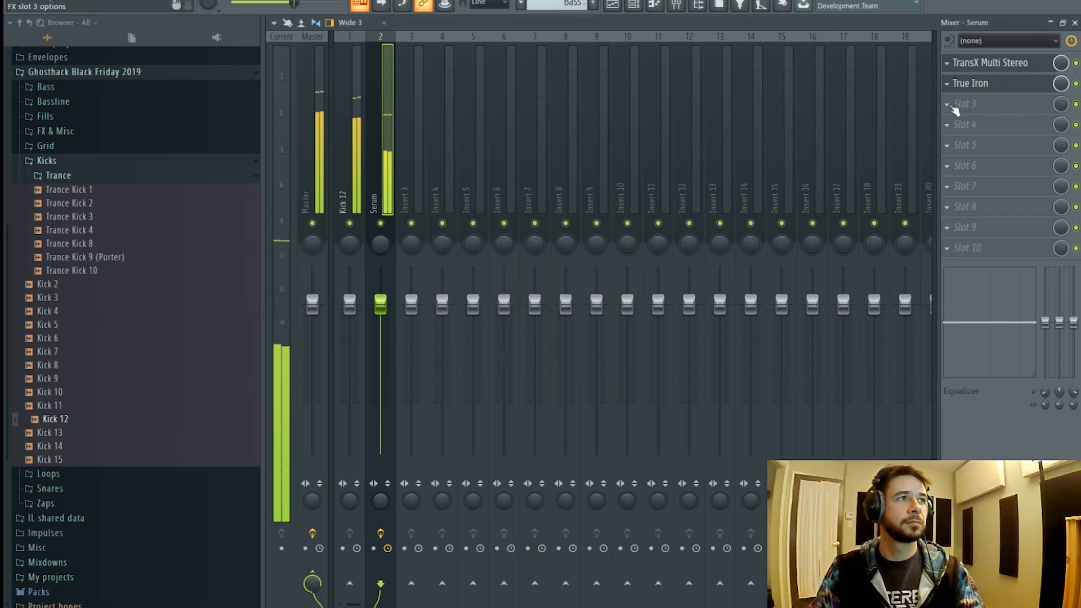
# - Load Duck into slot 3 of the Serum track and apply its user preset Psybass 3
pyautogui.click(973, 115)
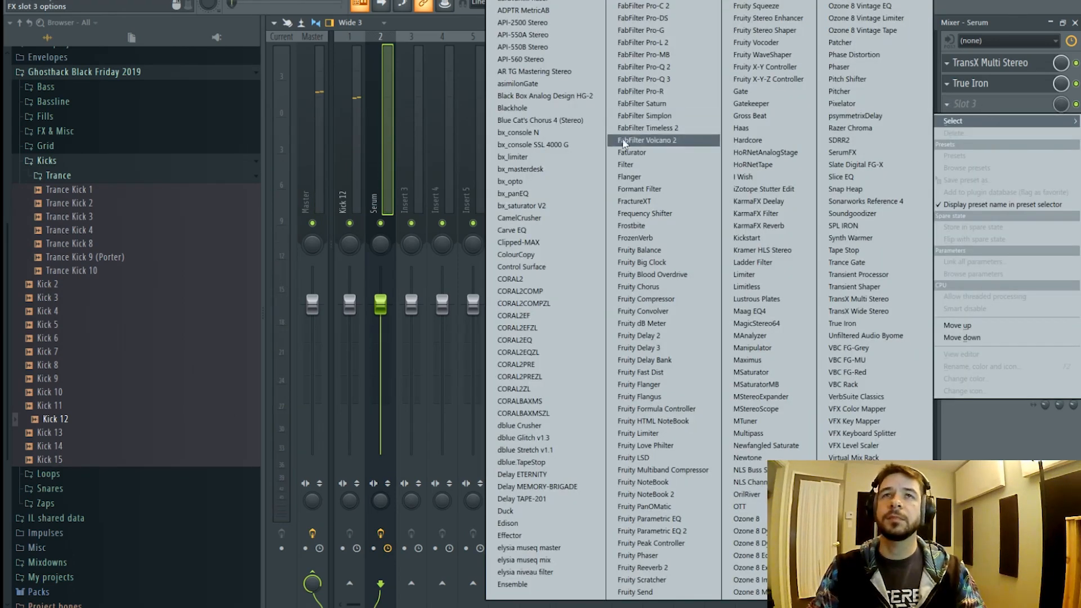
pyautogui.click(576, 510)
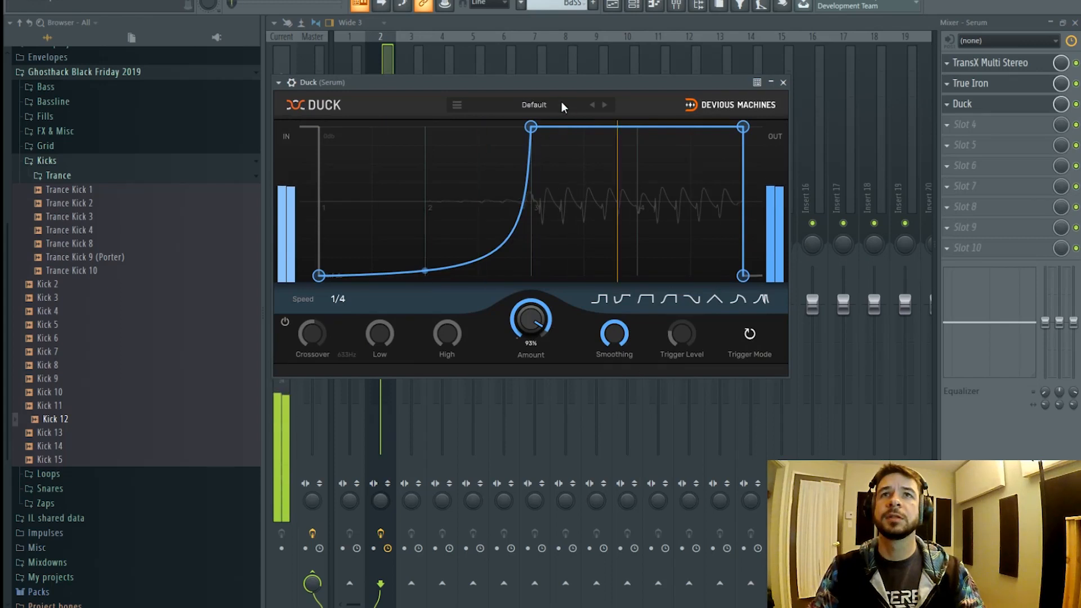
pyautogui.click(534, 105)
pyautogui.moveTo(553, 134)
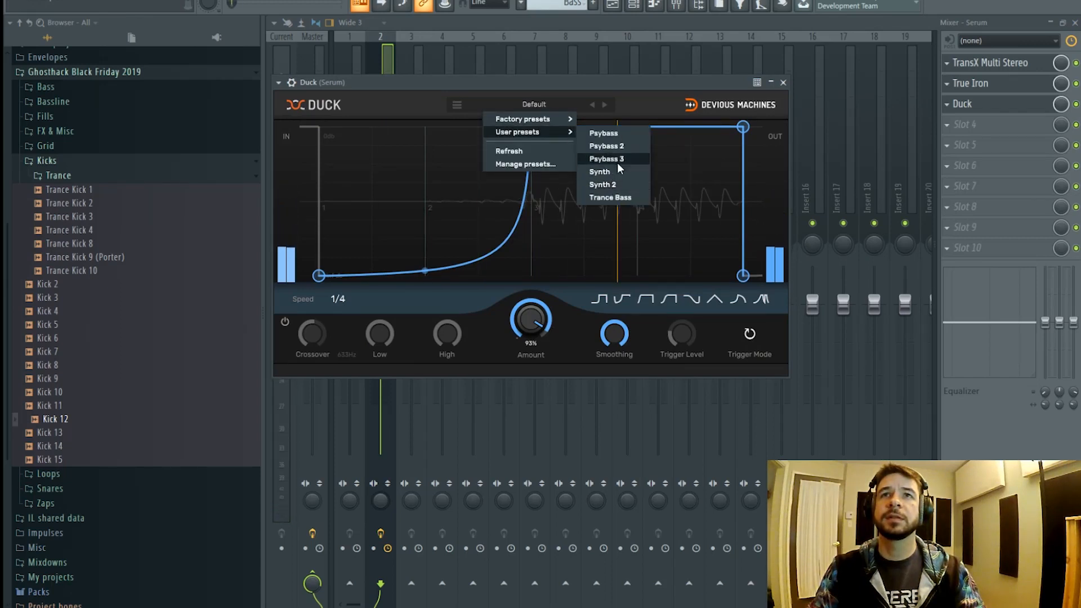
pyautogui.click(606, 158)
pyautogui.moveTo(422, 179)
pyautogui.mouseDown()
pyautogui.moveTo(422, 196)
pyautogui.moveTo(422, 175)
pyautogui.mouseUp()
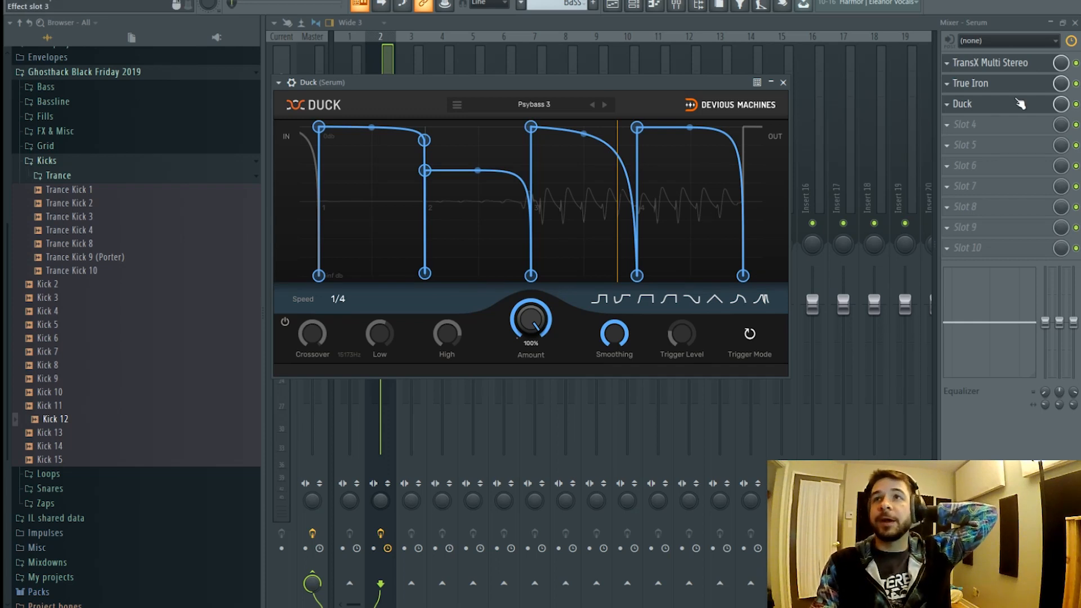
# - Move Duck to slot 1 of the Serum track and compare playback with it switched off and on
pyautogui.moveTo(1001, 111); pyautogui.dragTo(1001, 67)
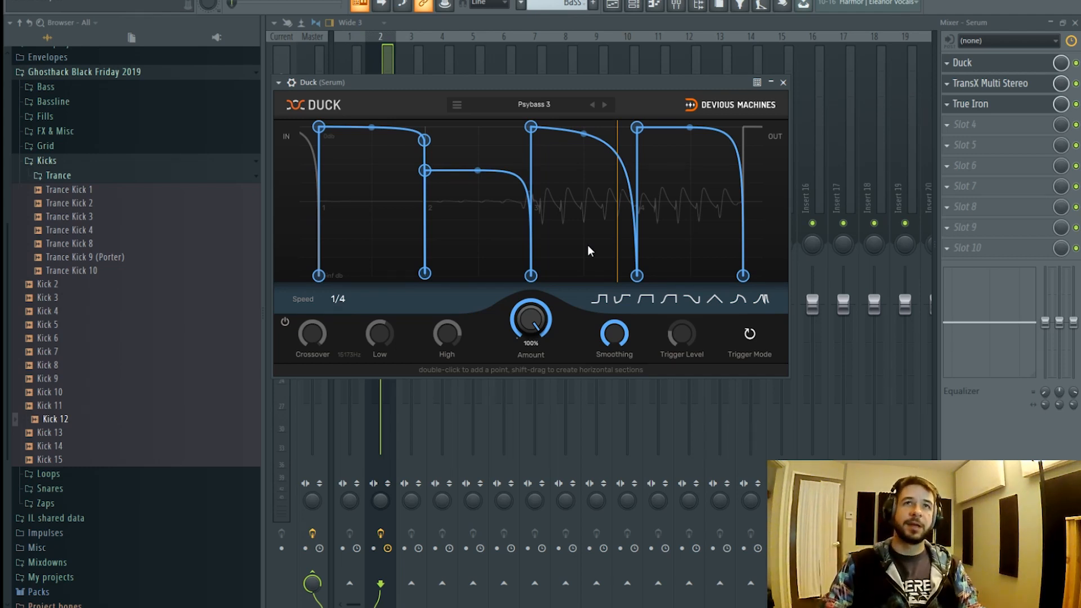
pyautogui.press('space')
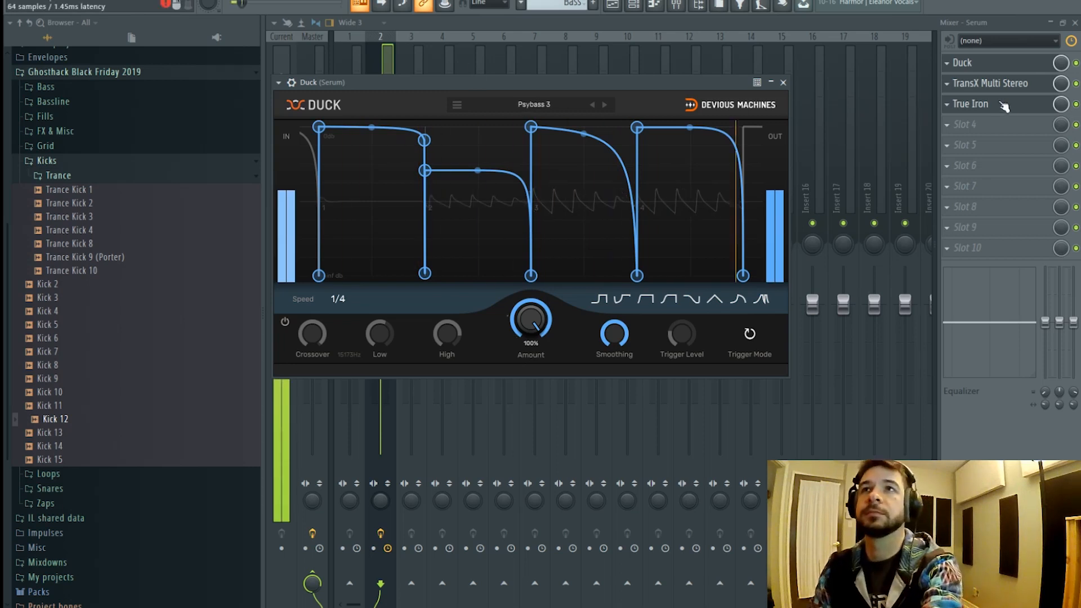
pyautogui.click(1077, 64)
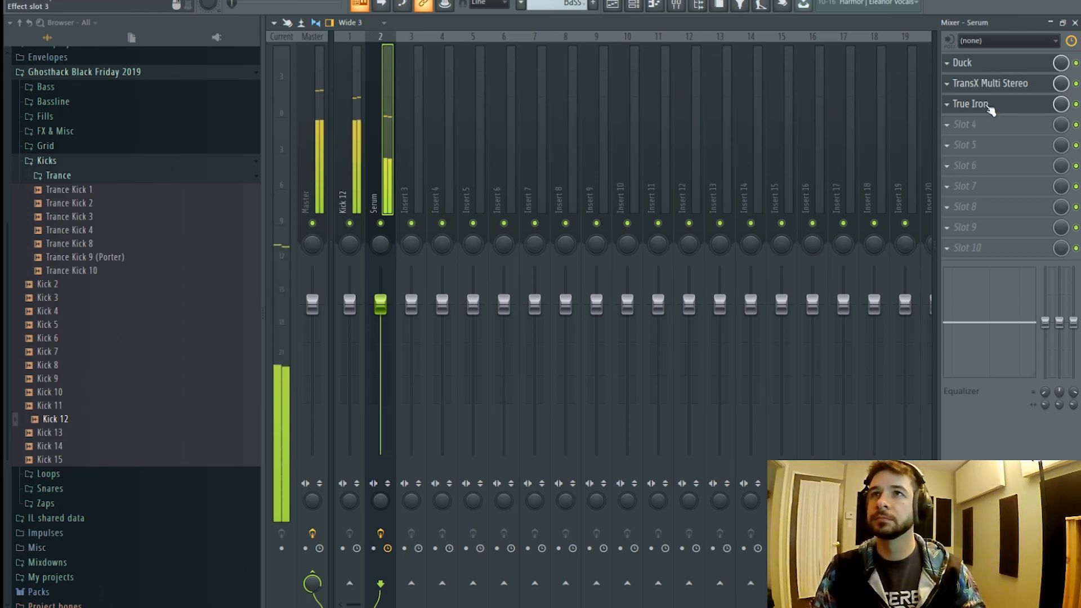
pyautogui.press('space')
# - Save the project as "BF FSA Stream"
pyautogui.click(17, 1)
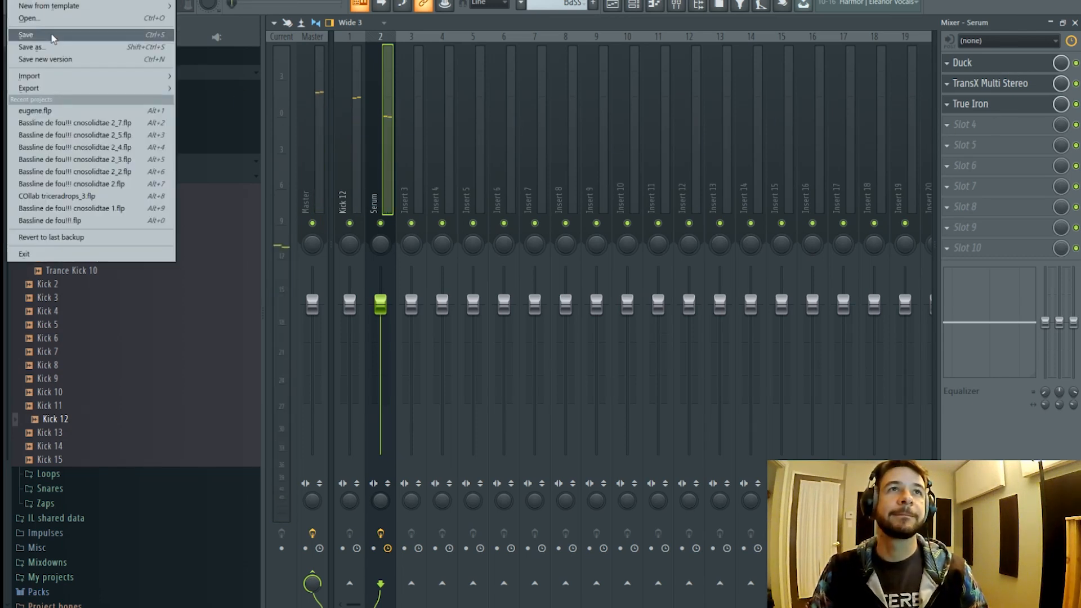
pyautogui.click(53, 42)
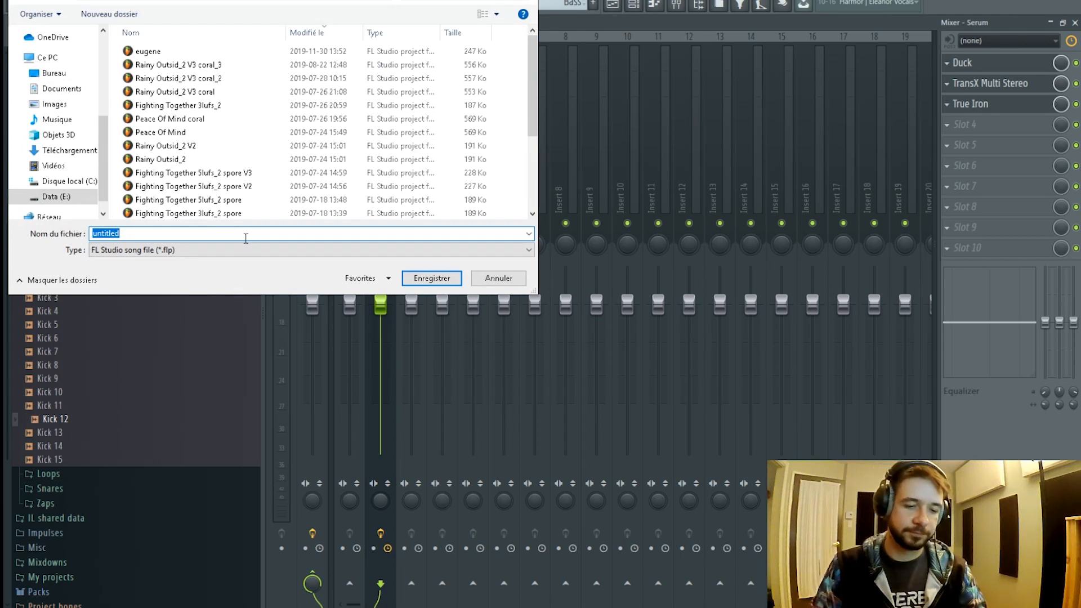
pyautogui.write('BF FSA')
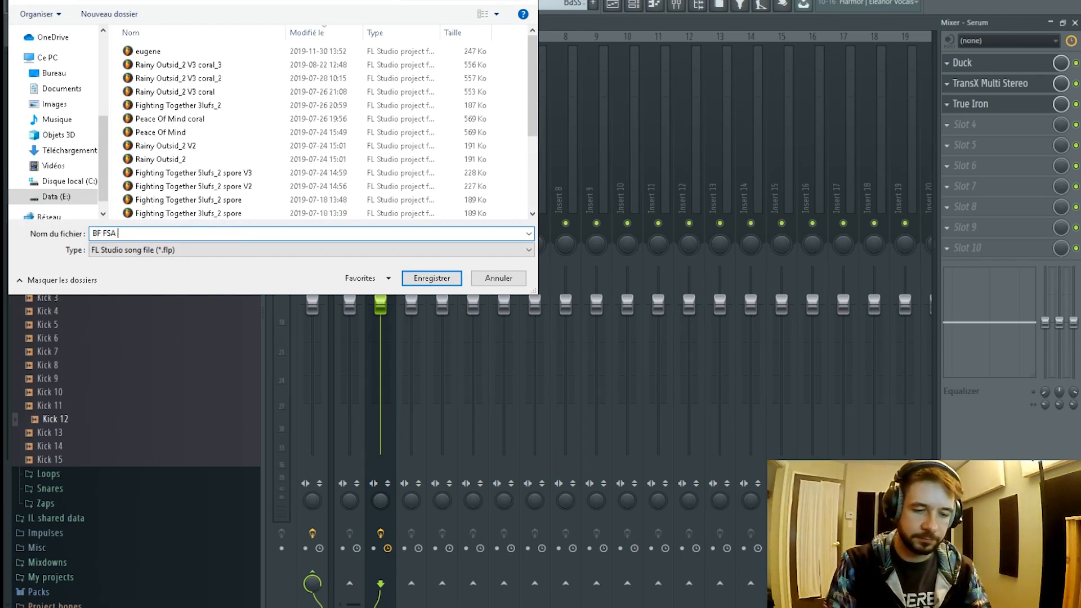
pyautogui.write(' Stream')
pyautogui.press('Return')
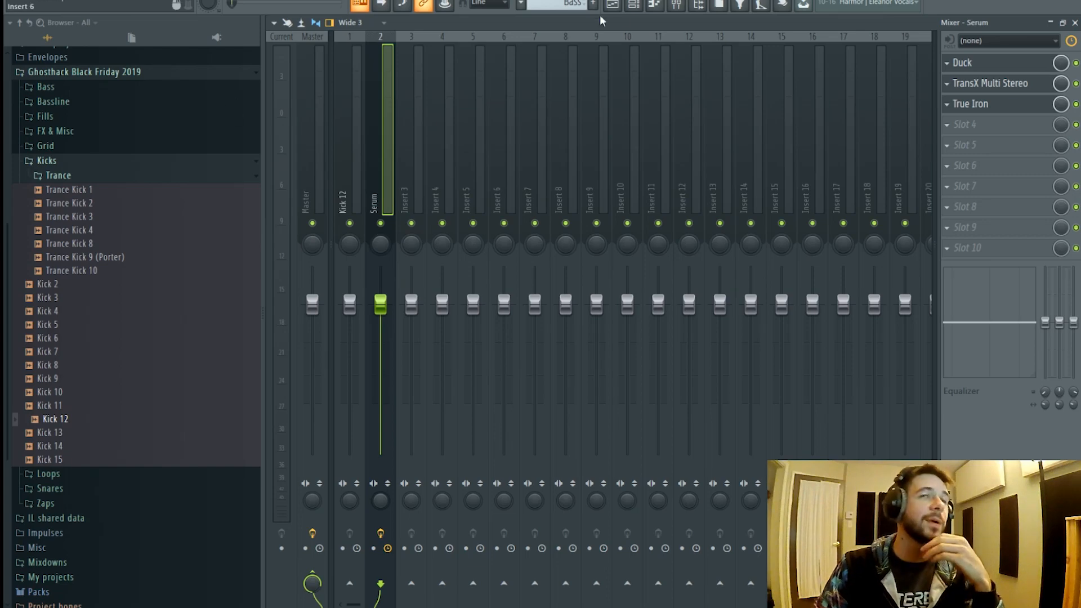
# - Check the kick and bass arrangement in the playlist, return to the mixer and play the track
pyautogui.click(612, 6)
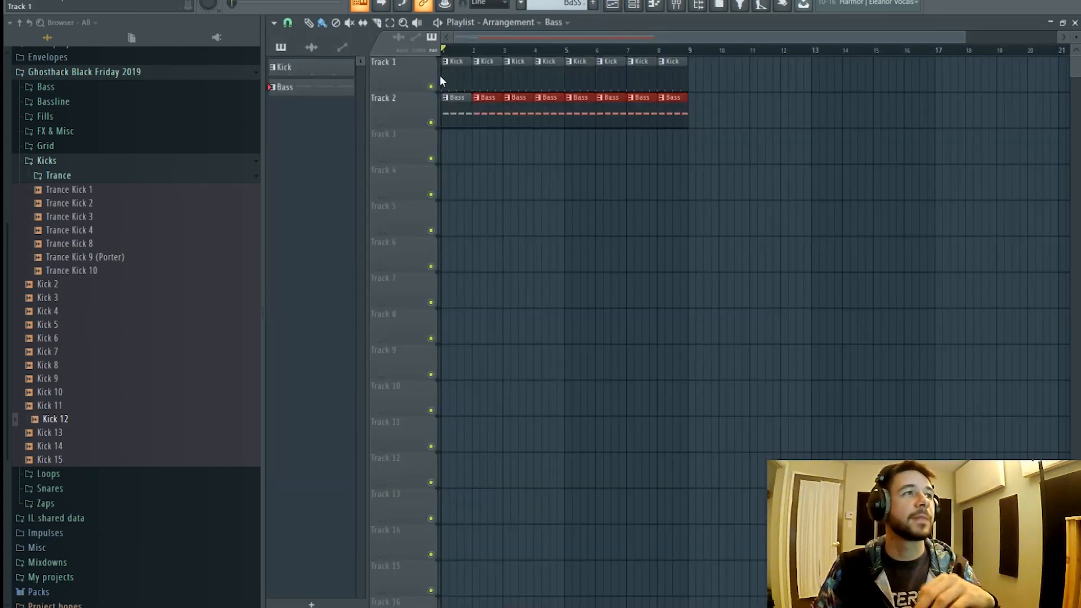
pyautogui.click(676, 5)
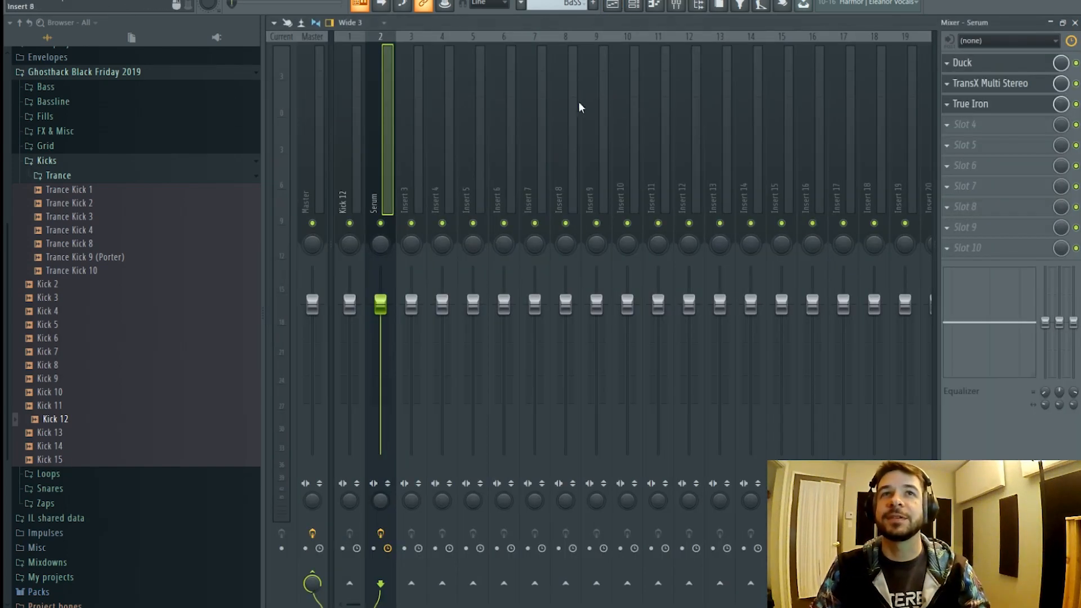
pyautogui.press('space')
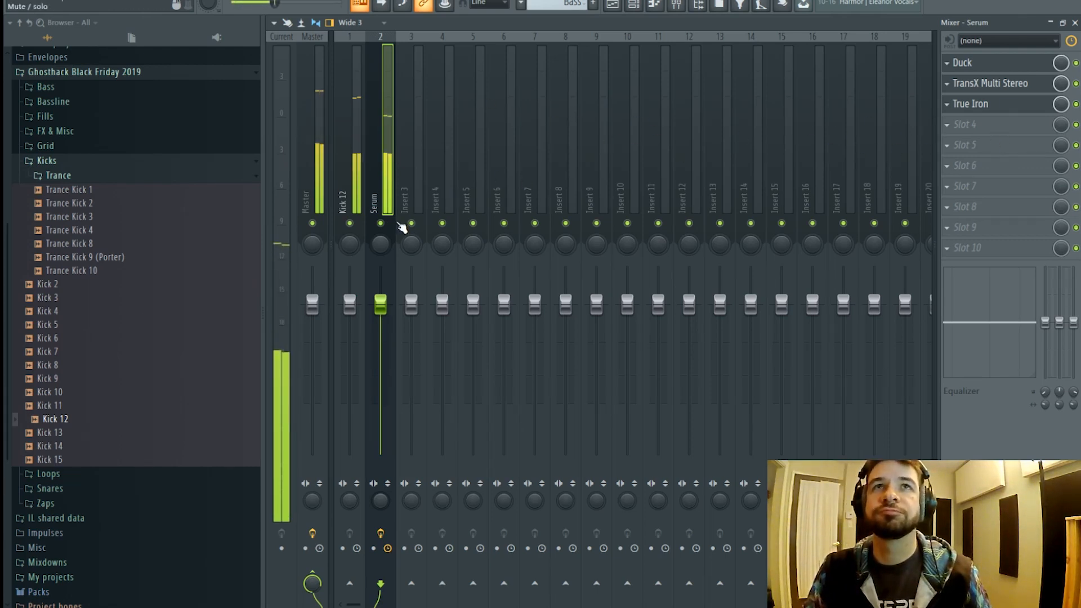
# - Load API-550A Stereo into slot 4 of the Serum track and play the track with it
pyautogui.click(1007, 138)
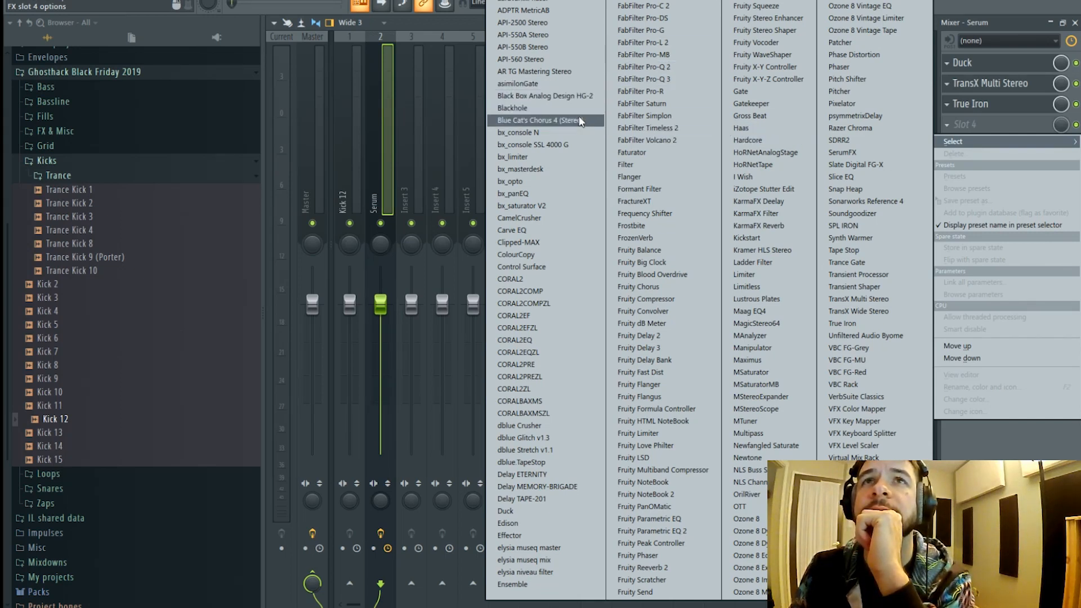
pyautogui.click(577, 47)
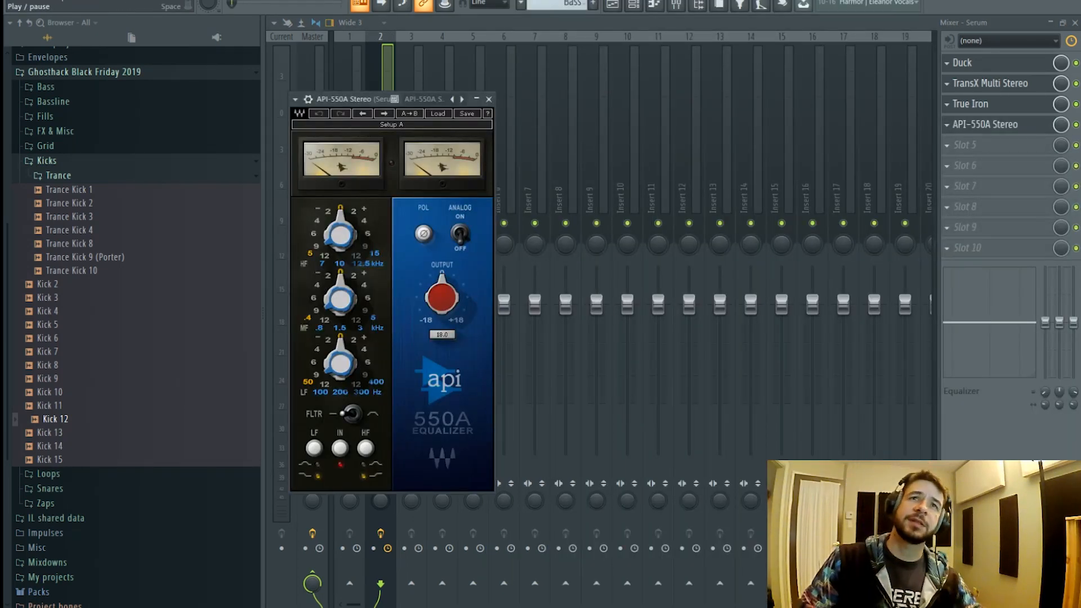
pyautogui.press('space')
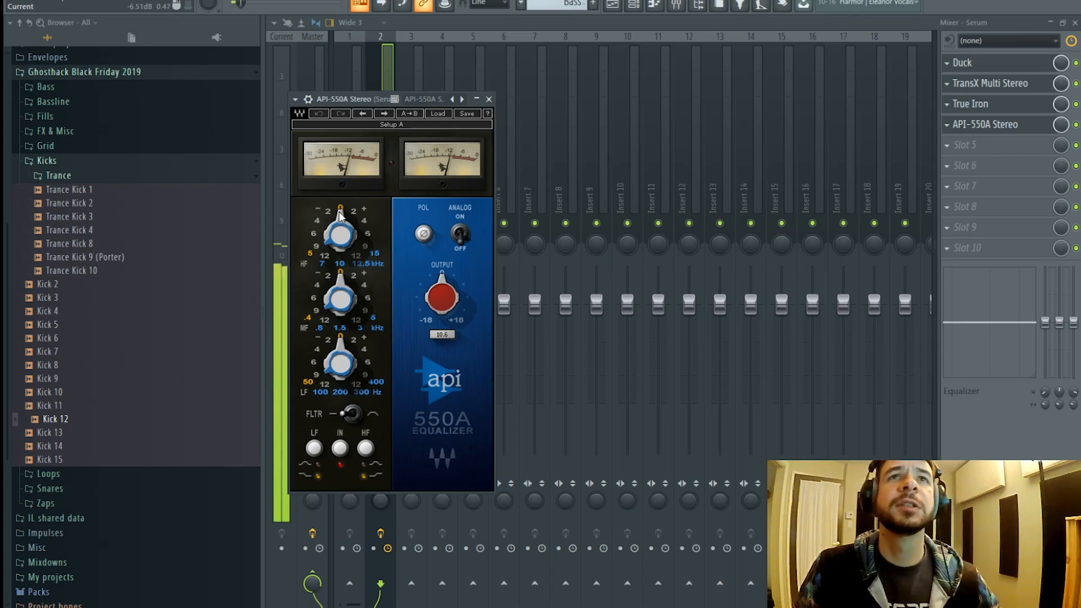
# - Set the API-550A's high band gain to +2 dB and try its 7 kHz and 10 kHz frequencies
pyautogui.scroll(4, 358, 217)
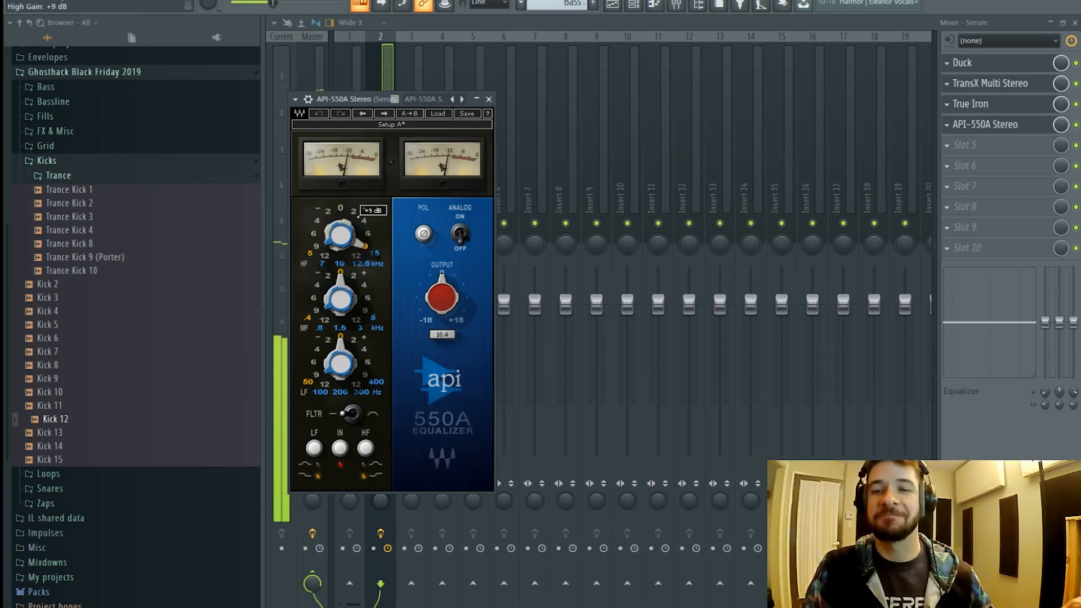
pyautogui.scroll(-2, 359, 216)
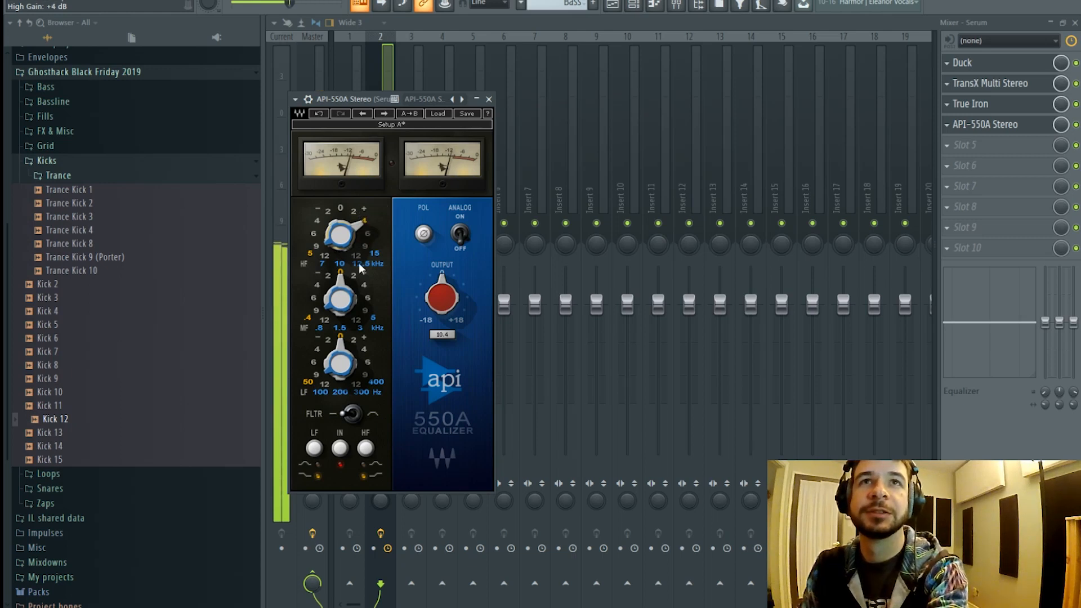
pyautogui.scroll(-1, 358, 216)
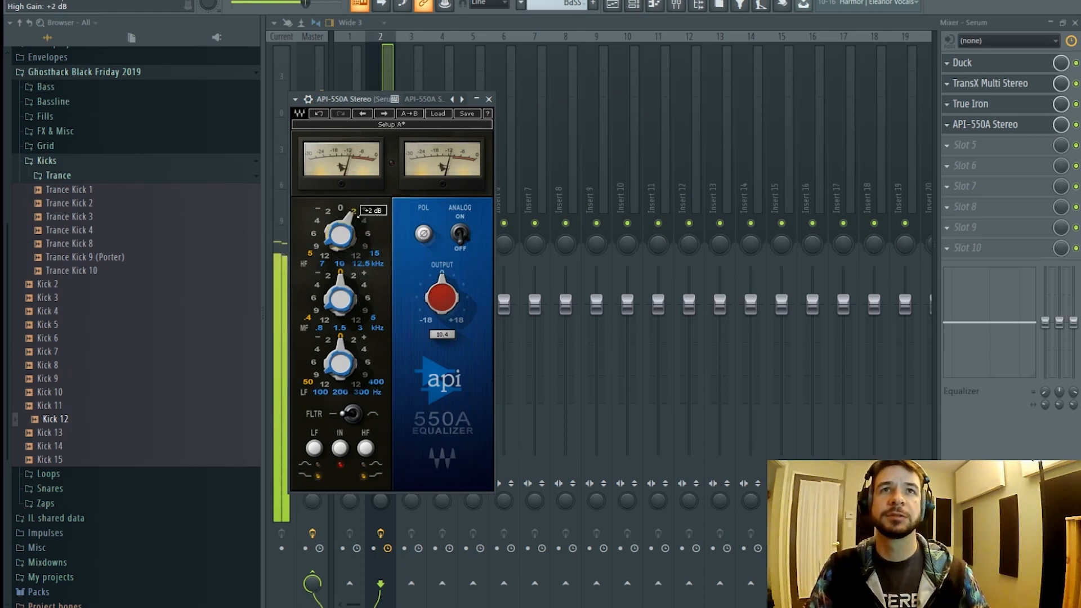
pyautogui.click(324, 264)
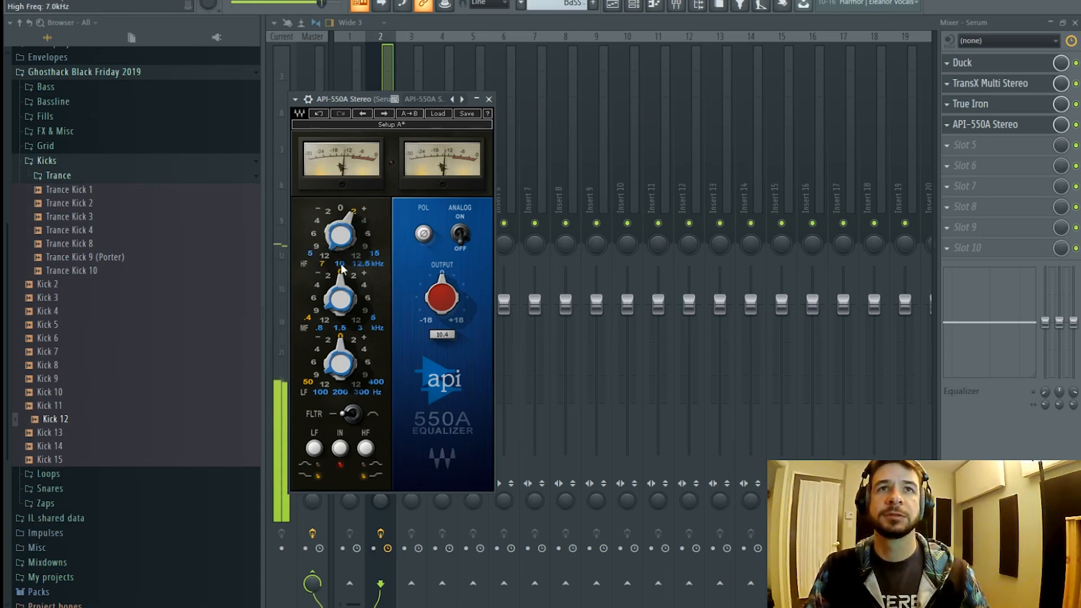
pyautogui.click(341, 265)
# - Set the API-550A's mid band to +2 dB at 3 kHz and toggle the equalizer to compare the bass
pyautogui.click(359, 281)
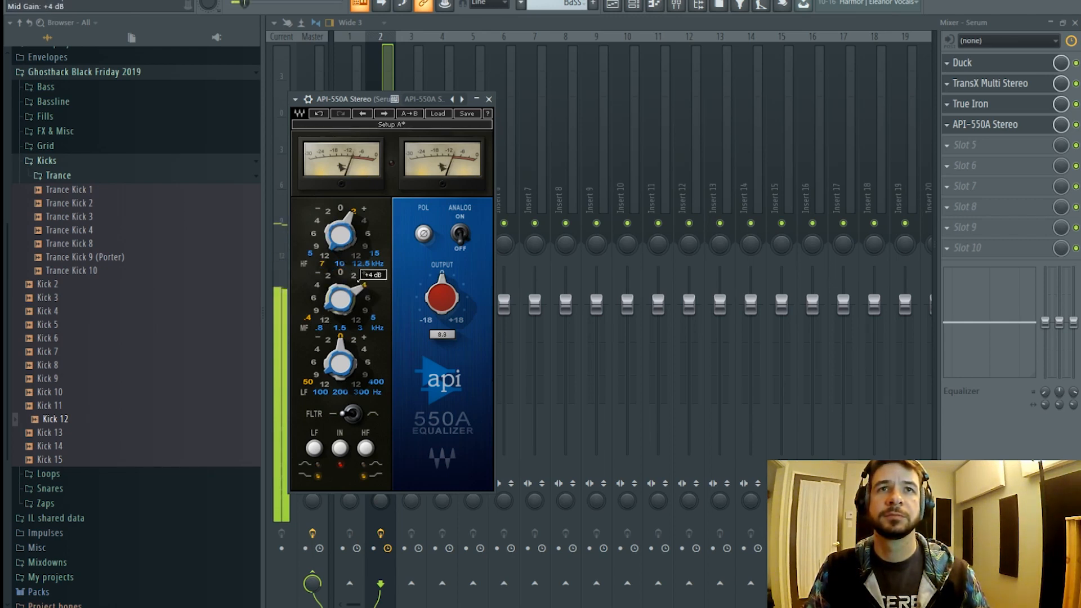
pyautogui.click(357, 320)
pyautogui.click(323, 327)
pyautogui.click(340, 328)
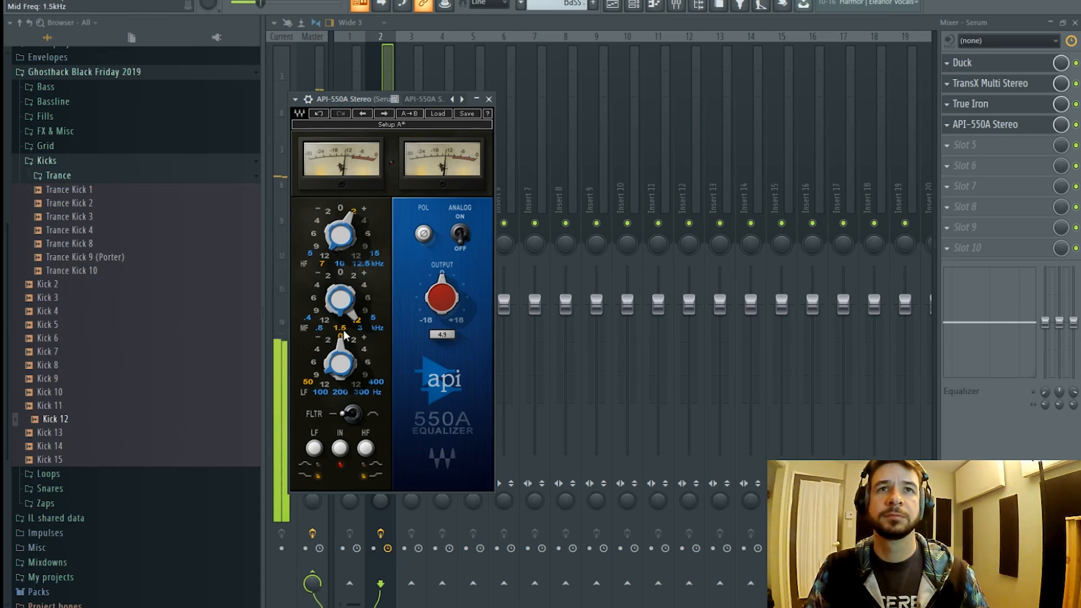
pyautogui.click(360, 328)
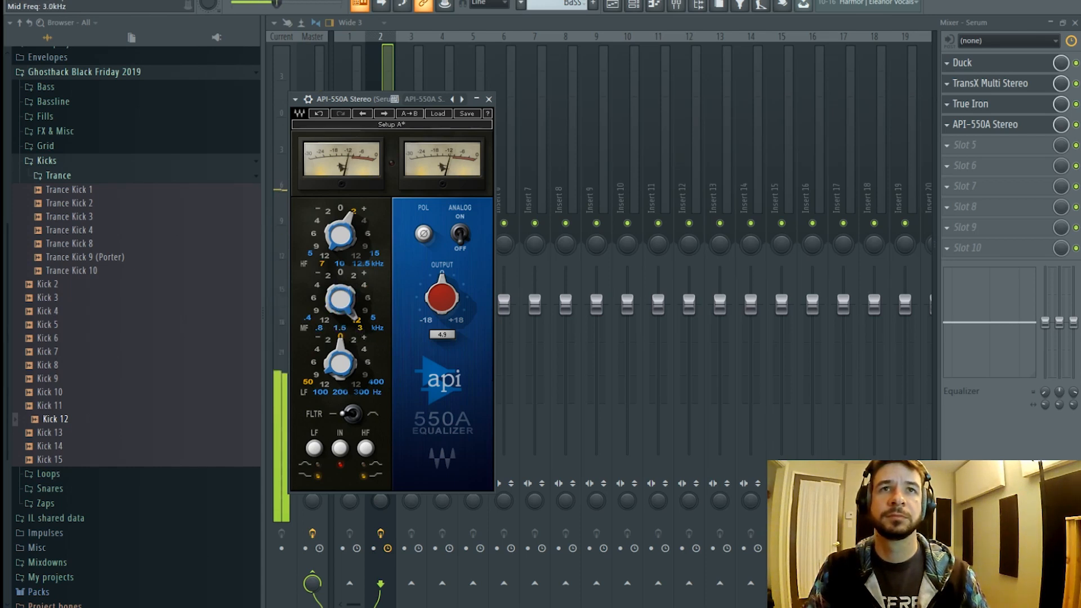
pyautogui.click(355, 276)
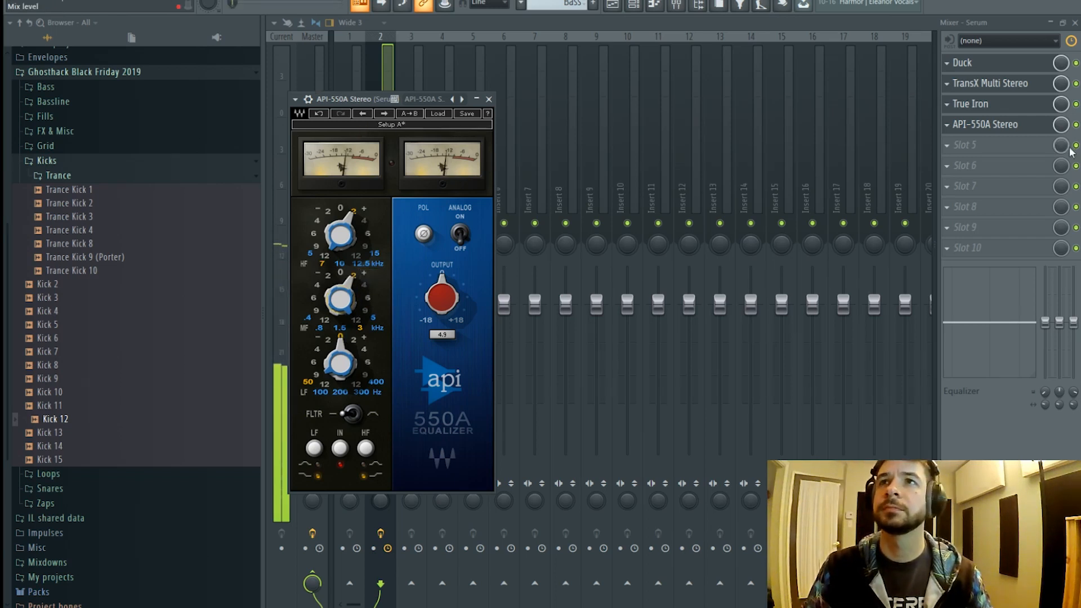
pyautogui.click(1077, 125)
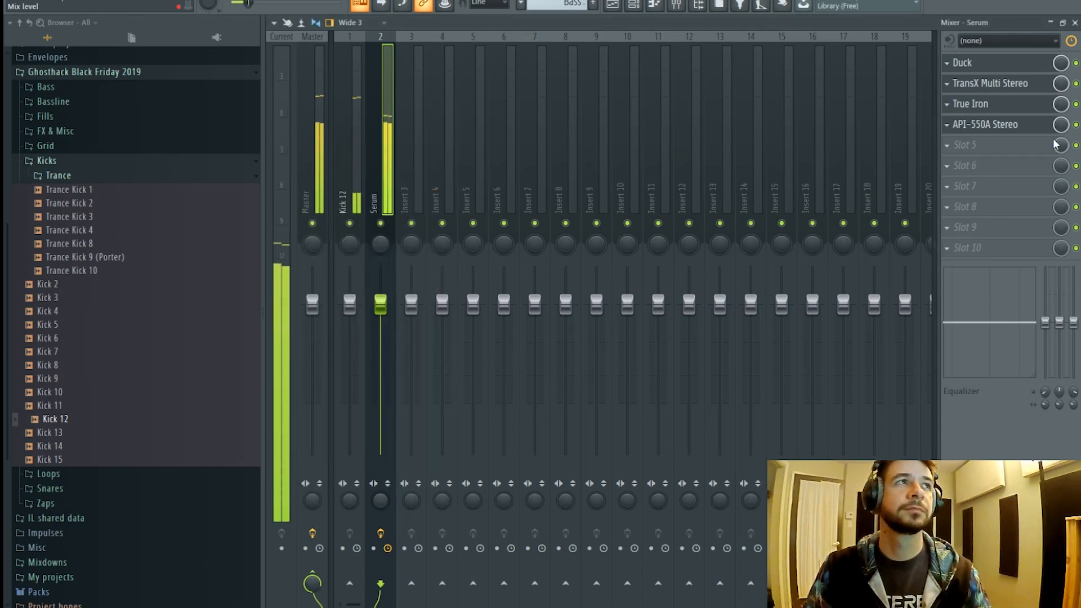
# - Set the API-550A's low band to +4 dB at 100 Hz on the Serum track
pyautogui.click(986, 125)
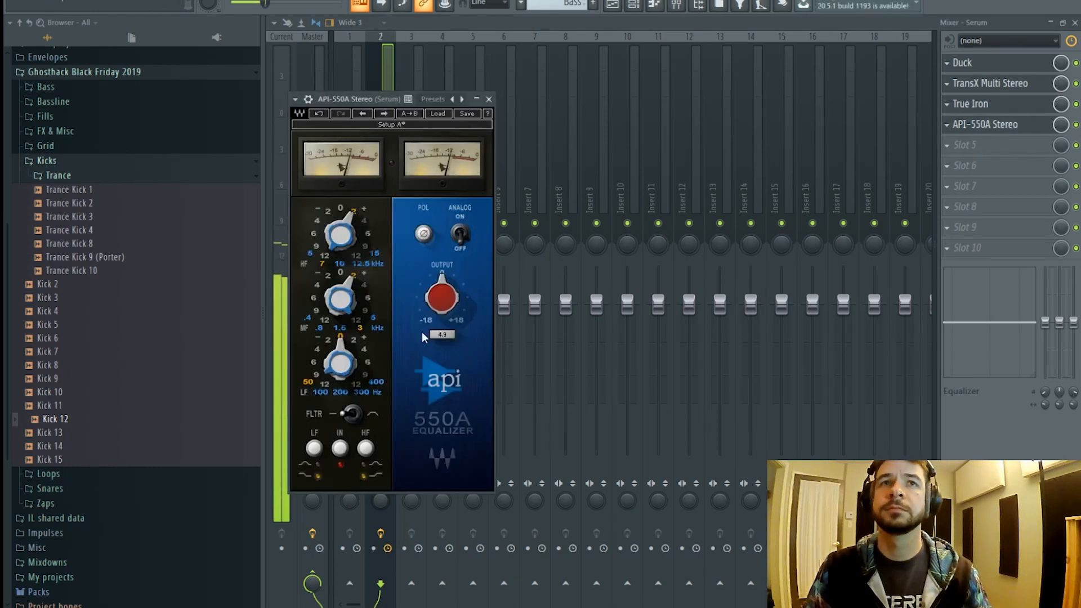
pyautogui.moveTo(346, 344); pyautogui.dragTo(322, 397)
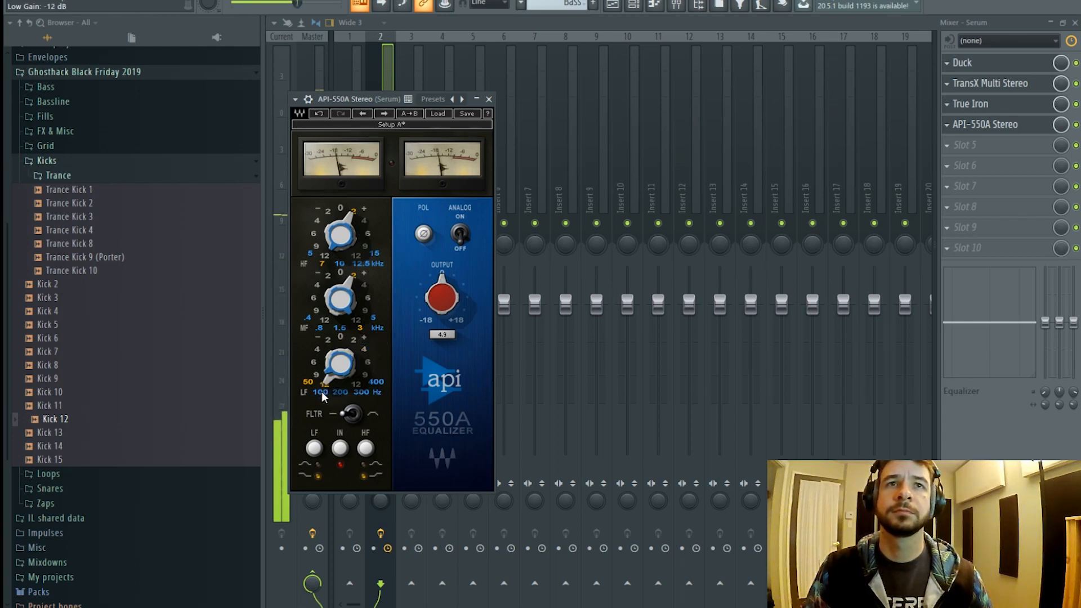
pyautogui.click(364, 349)
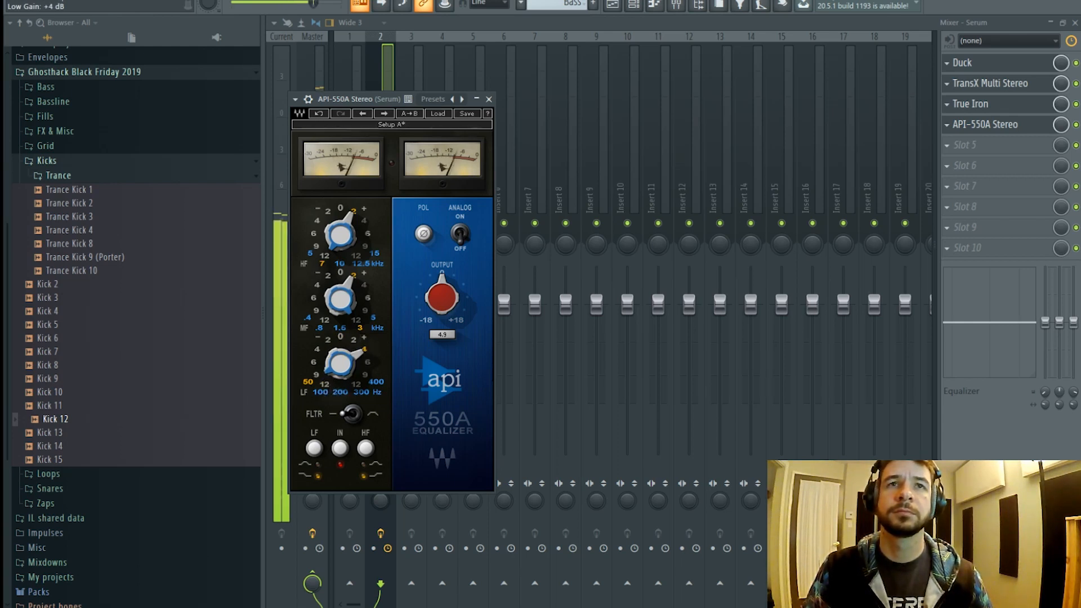
pyautogui.click(321, 393)
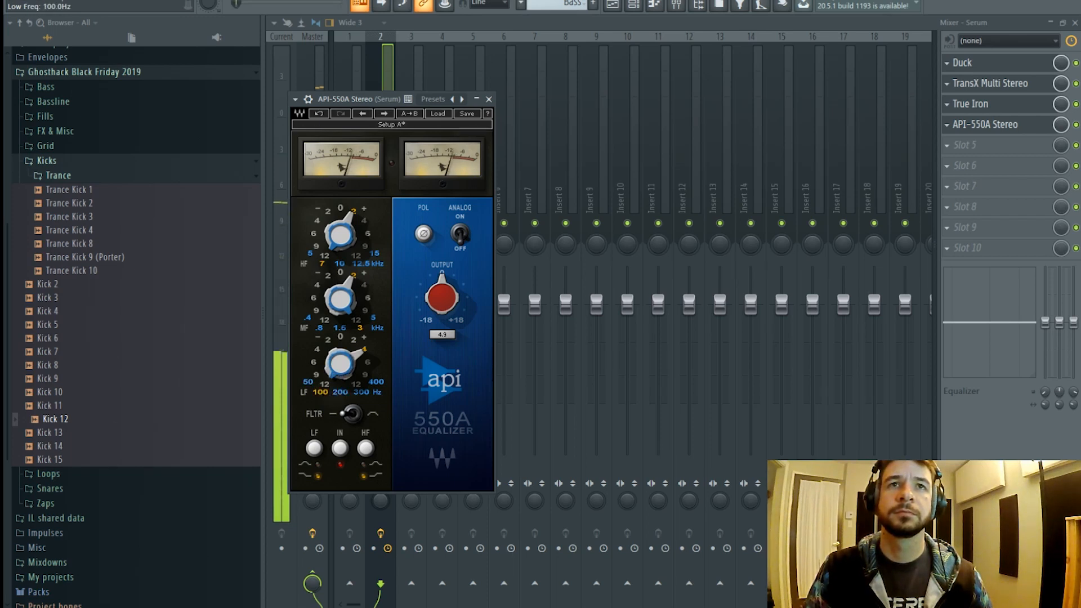
# - Set the API-550A's low band gain to +2 dB, lower its output slightly and stop playback
pyautogui.click(354, 340)
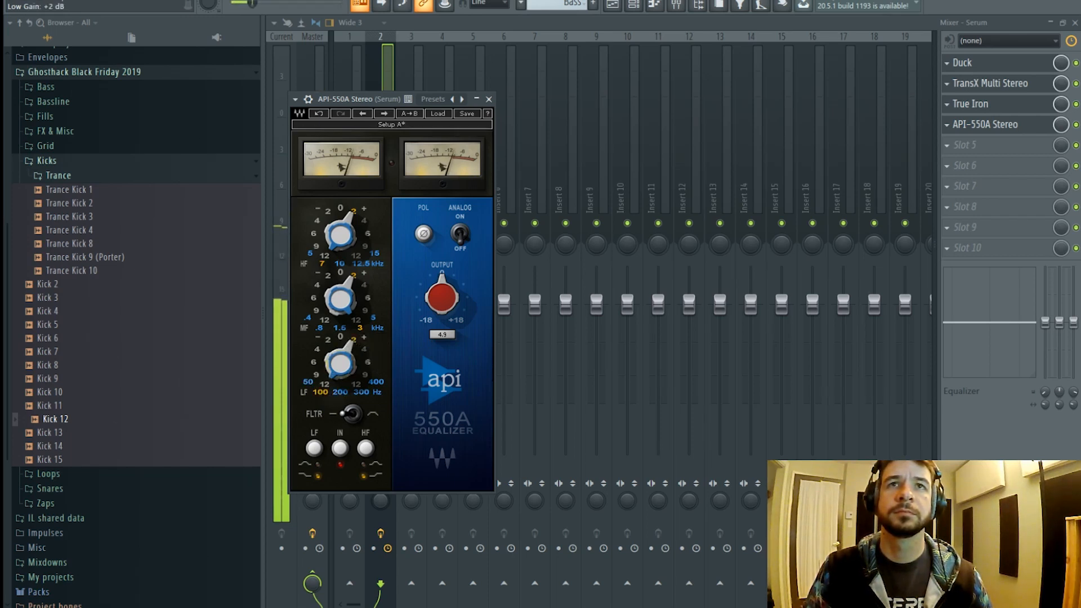
pyautogui.moveTo(442, 297); pyautogui.dragTo(442, 305)
pyautogui.click(389, 75)
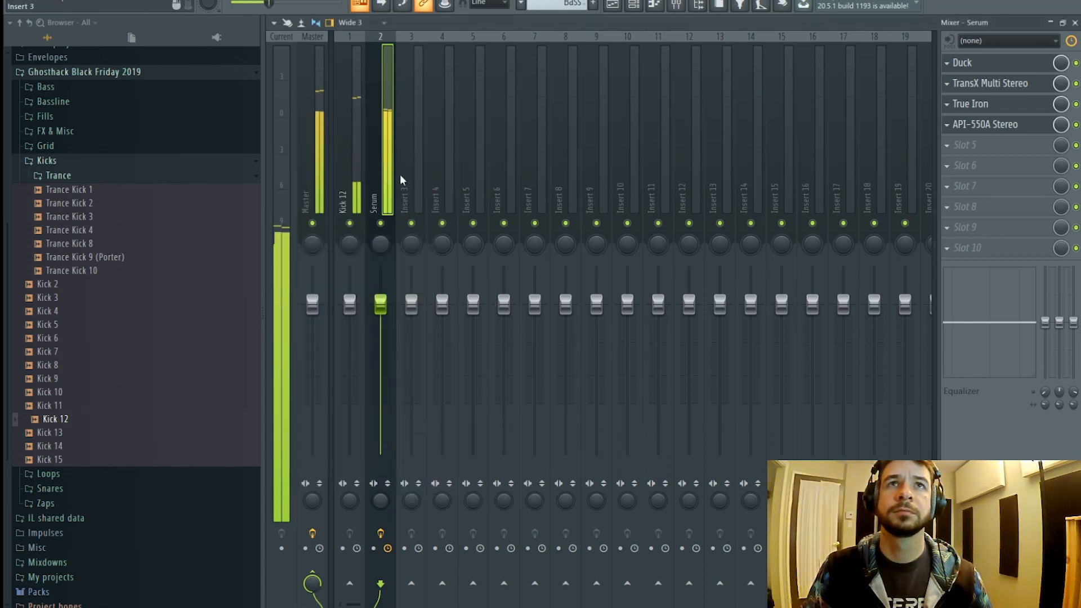
pyautogui.press('space')
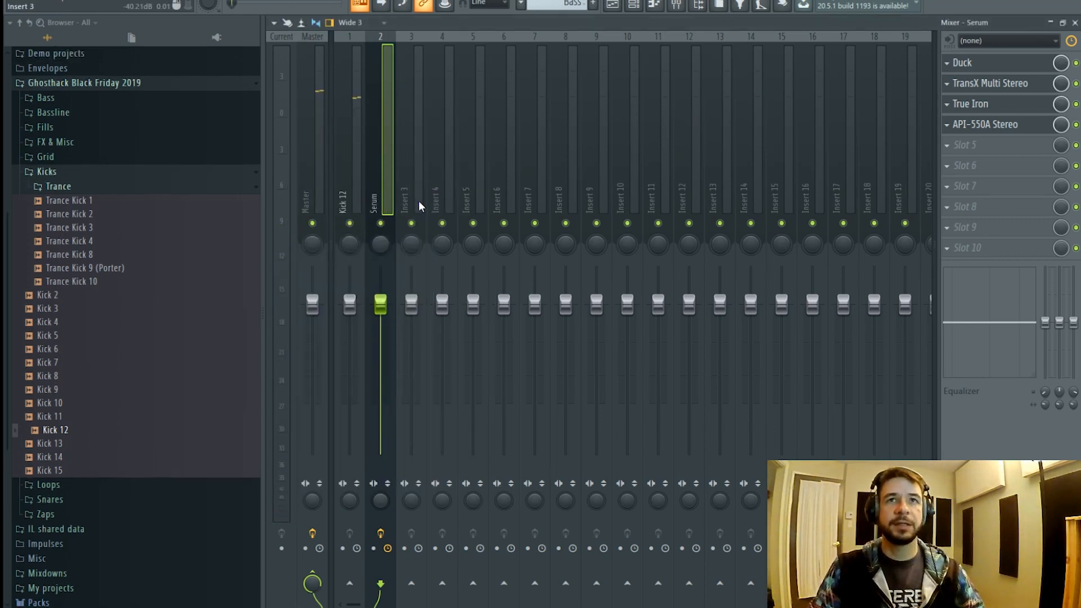
# - Play the track and compare the Kick 12 and Serum levels in the mixer
pyautogui.click(350, 120)
pyautogui.click(378, 132)
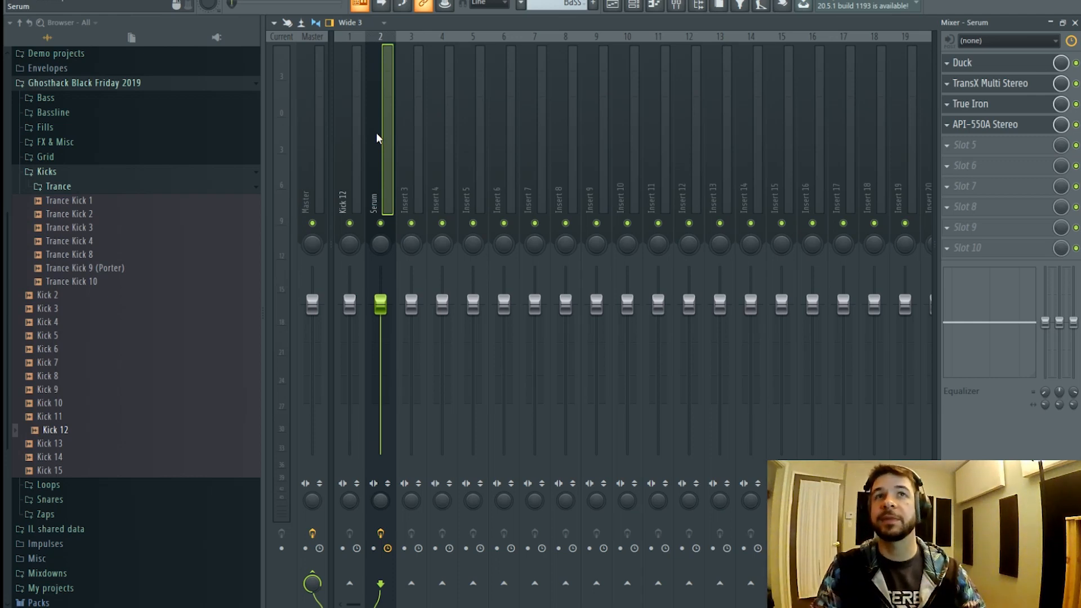
pyautogui.click(356, 132)
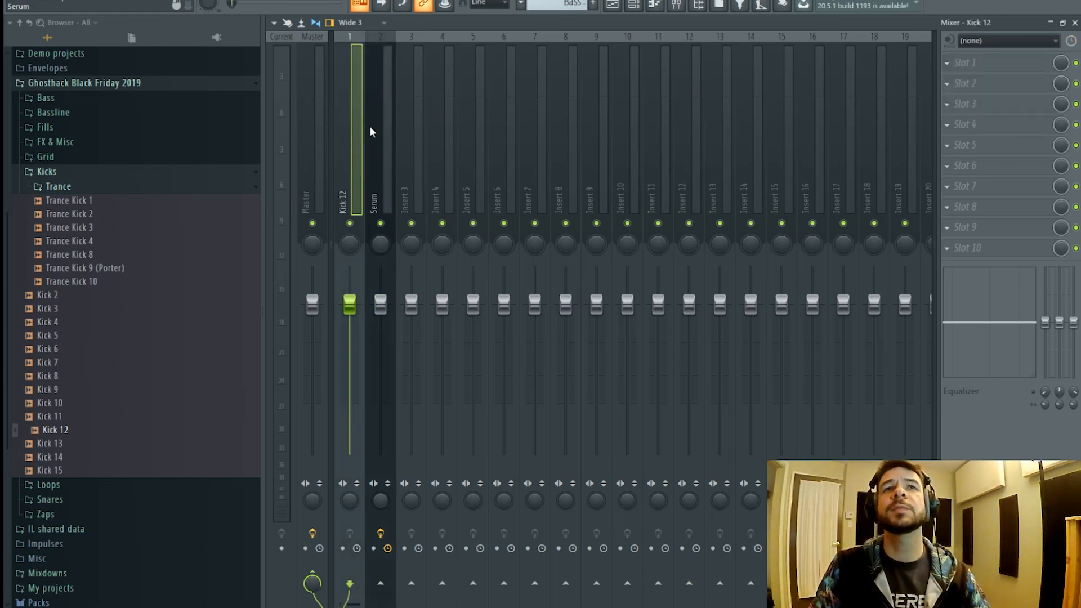
pyautogui.press('space')
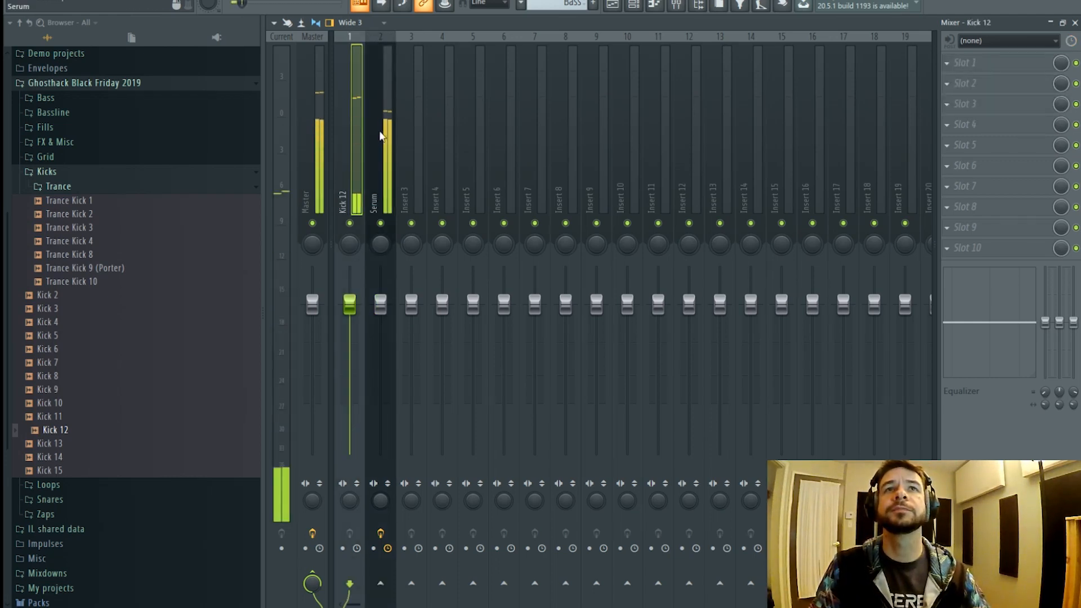
pyautogui.click(389, 128)
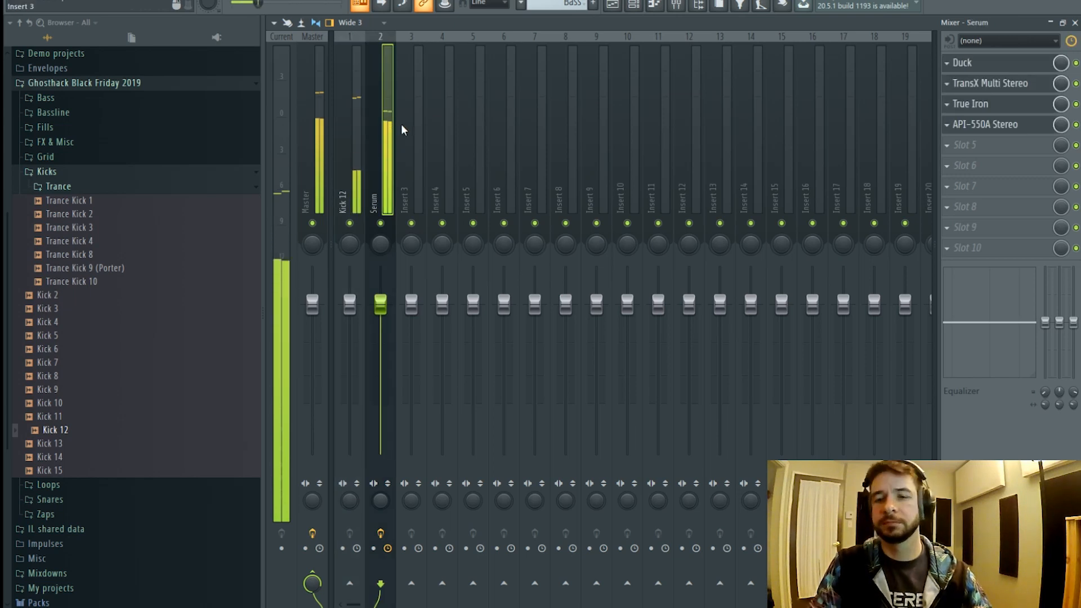
# - Stop playback and load Ozone 8 Maximizer into slot 4 of the Master track
pyautogui.click(323, 121)
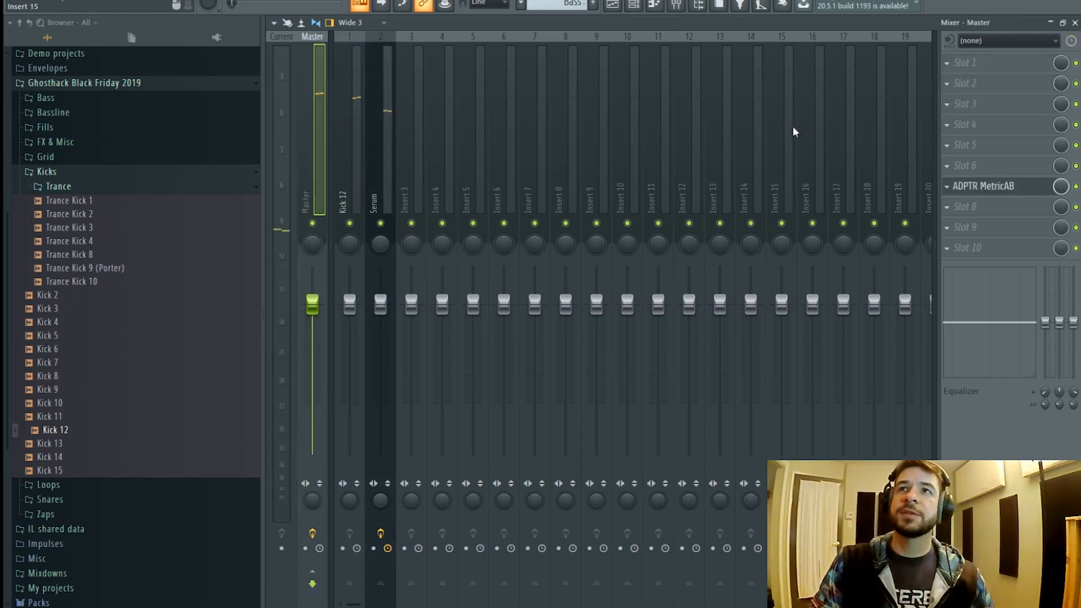
pyautogui.click(982, 124)
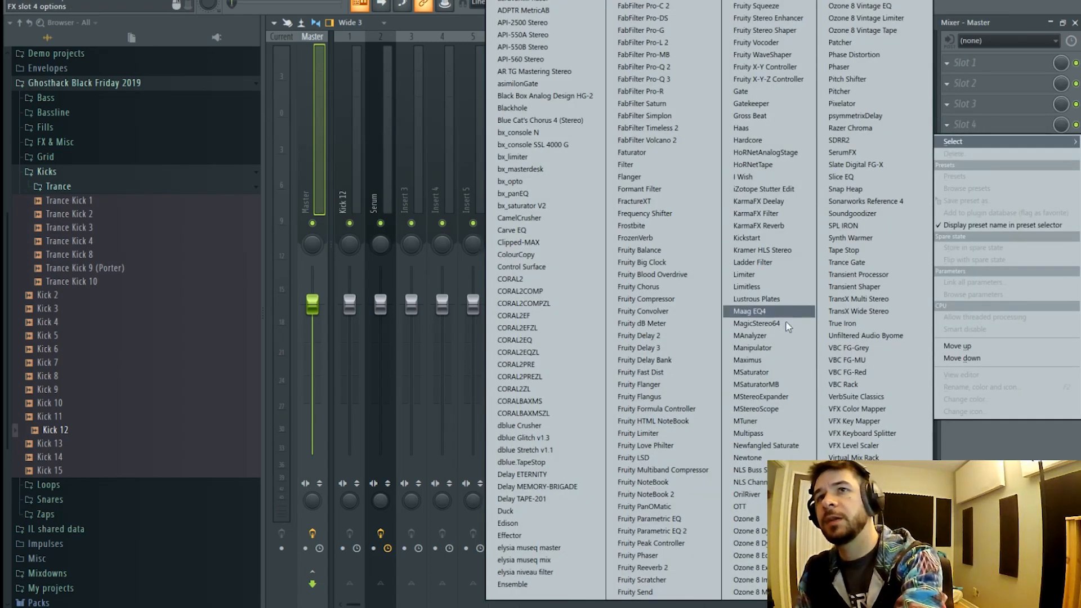
pyautogui.click(746, 592)
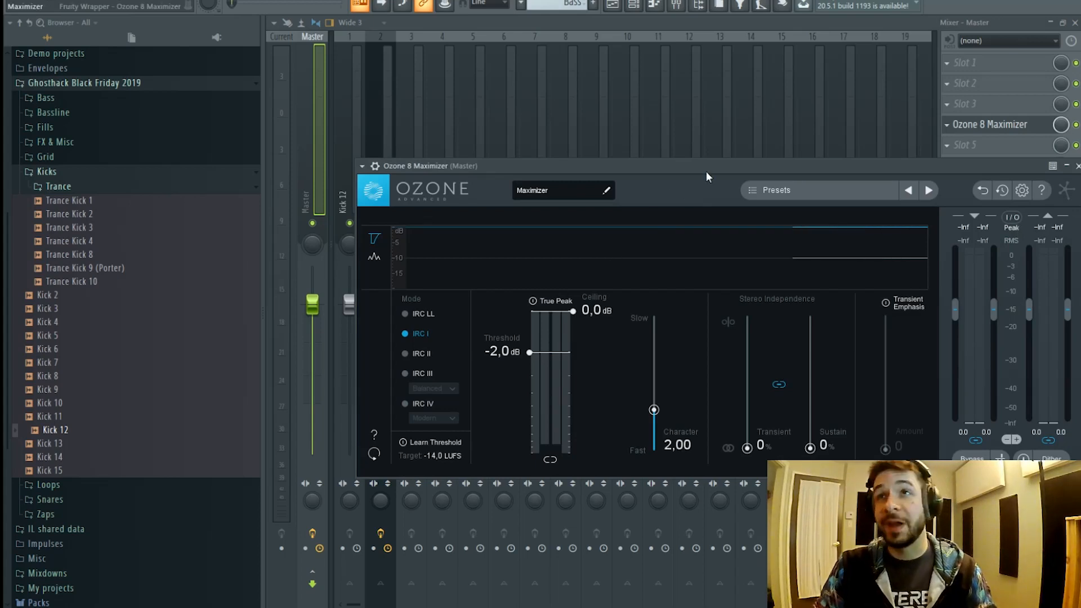
pyautogui.moveTo(706, 171); pyautogui.dragTo(647, 152)
pyautogui.click(385, 120)
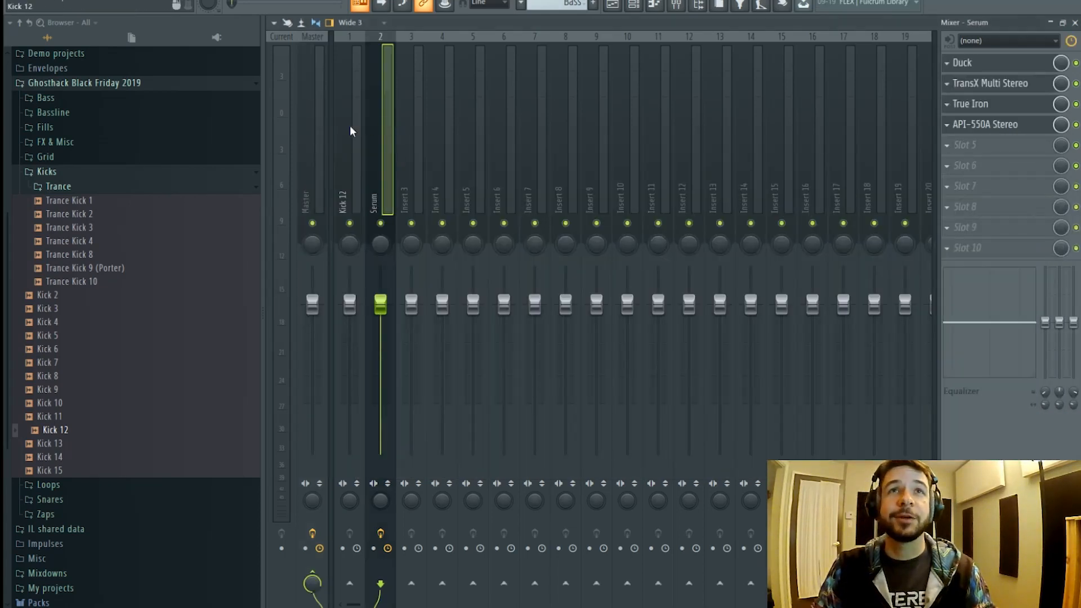
pyautogui.click(350, 125)
pyautogui.click(385, 139)
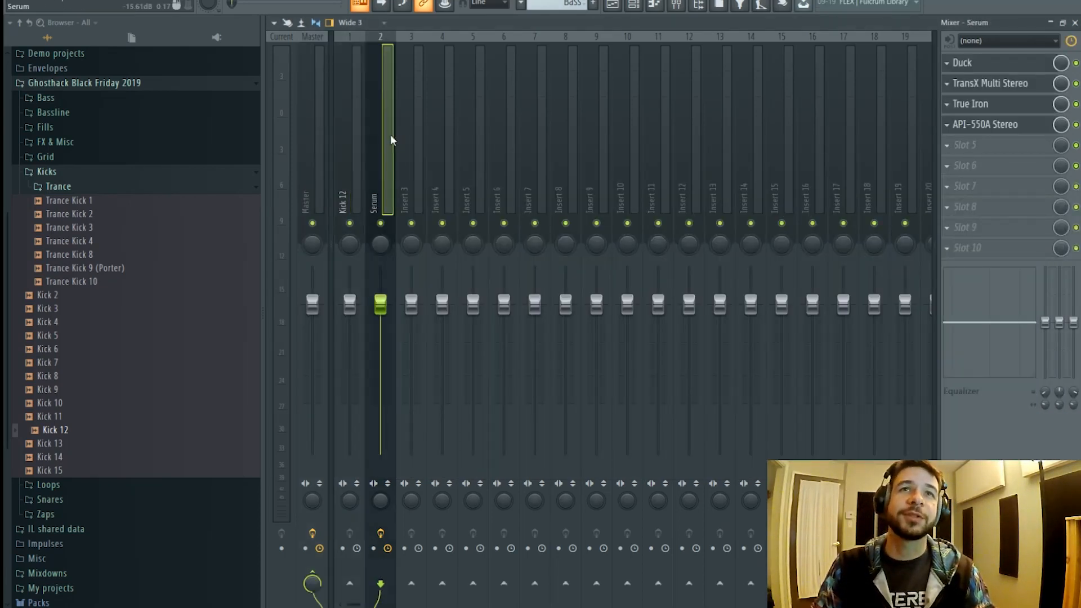
pyautogui.click(350, 133)
pyautogui.click(309, 130)
pyautogui.click(1008, 125)
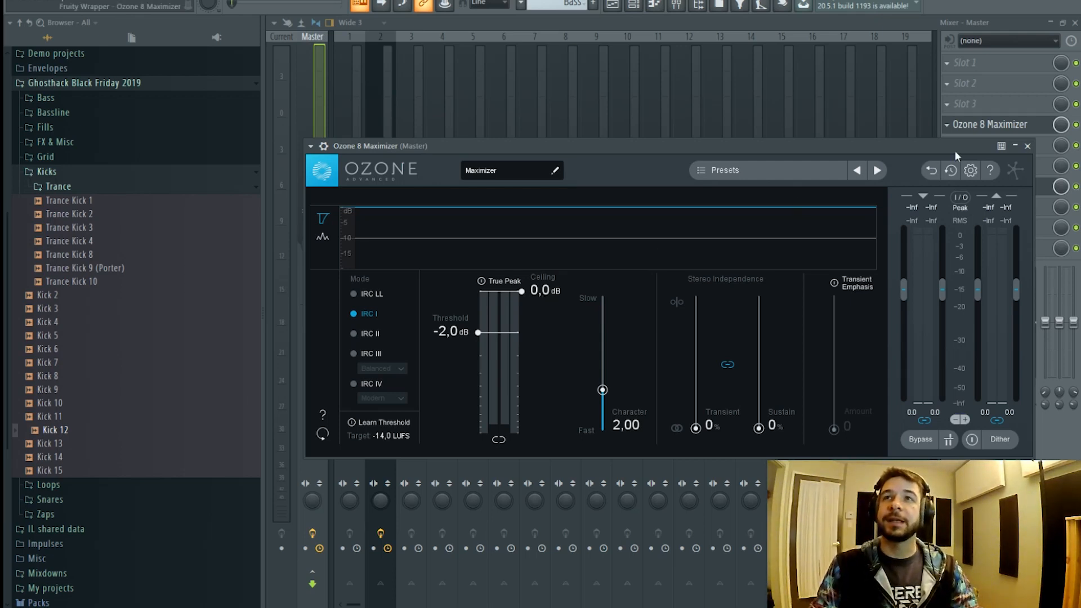
pyautogui.click(980, 125)
pyautogui.click(976, 124)
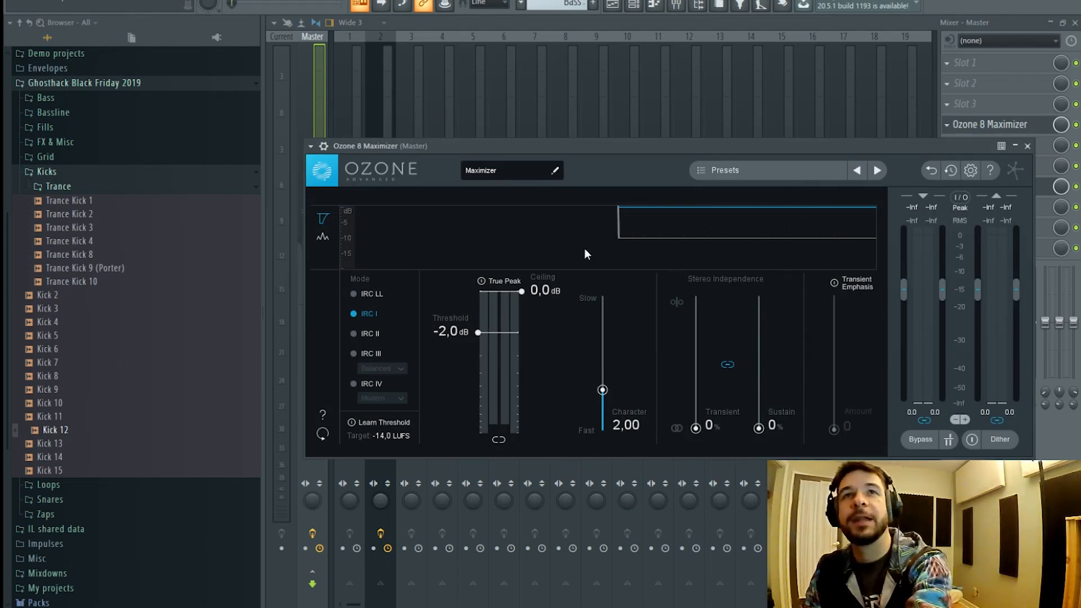
pyautogui.click(356, 95)
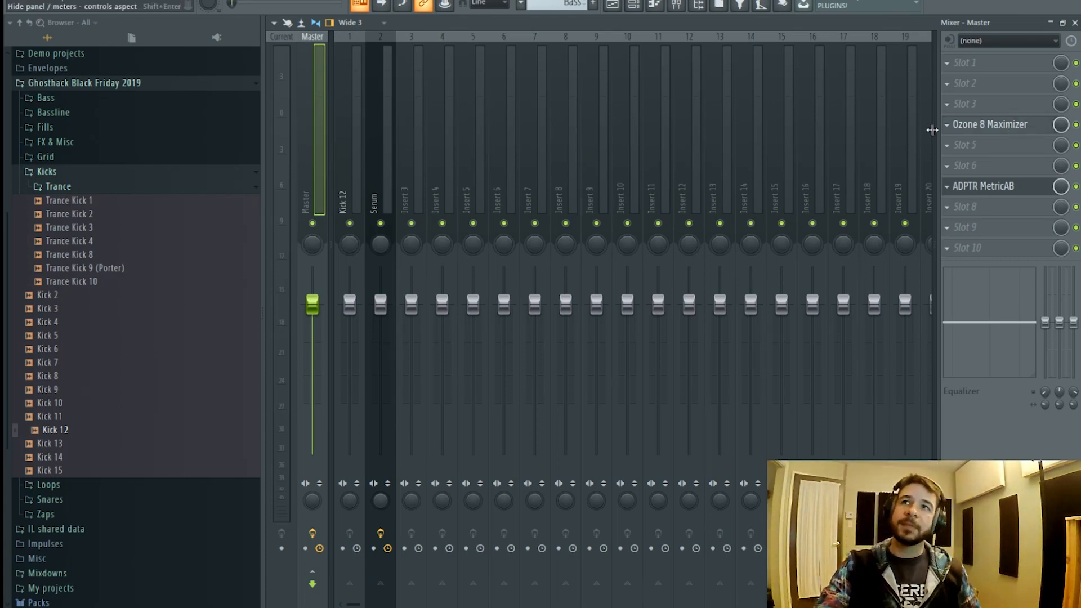
# - Set the Ozone 8 Maximizer's threshold on the Master to -6.4 dB while listening to the track
pyautogui.click(1019, 128)
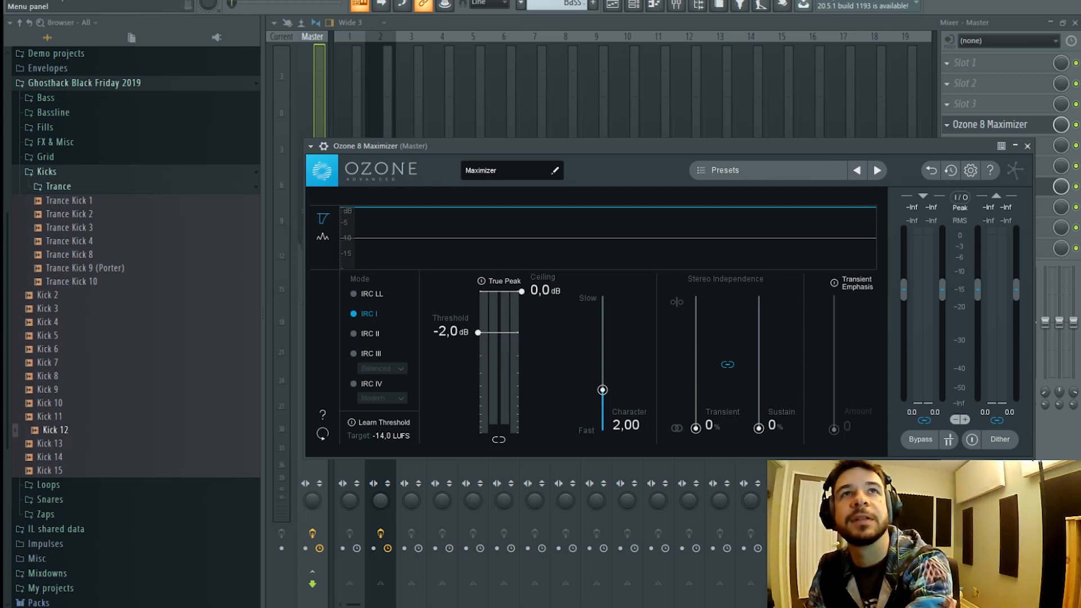
pyautogui.press('space')
pyautogui.moveTo(478, 332); pyautogui.dragTo(480, 381)
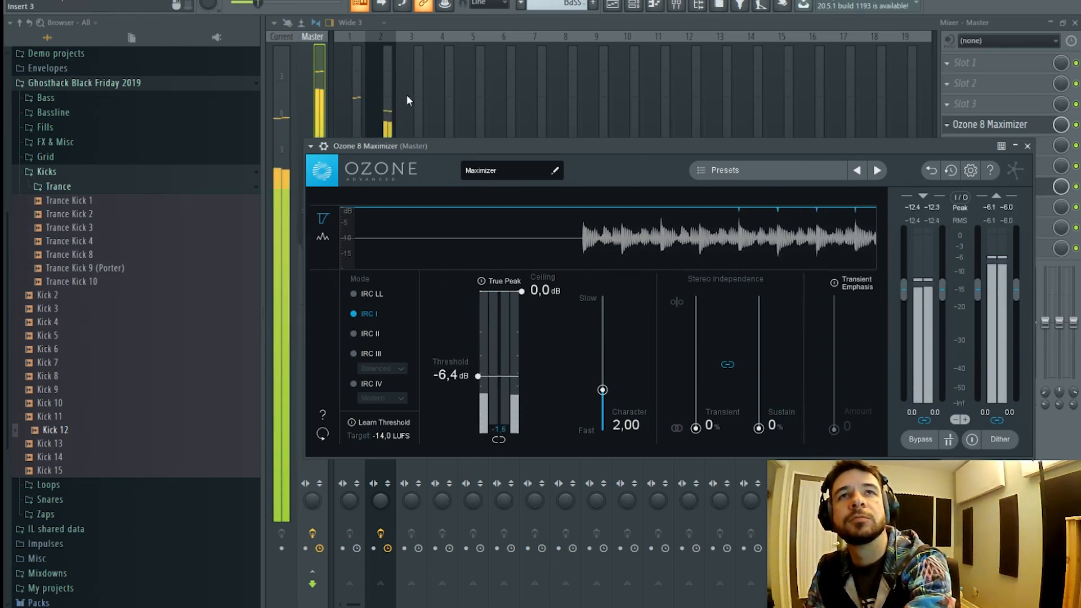
pyautogui.click(359, 117)
pyautogui.click(383, 124)
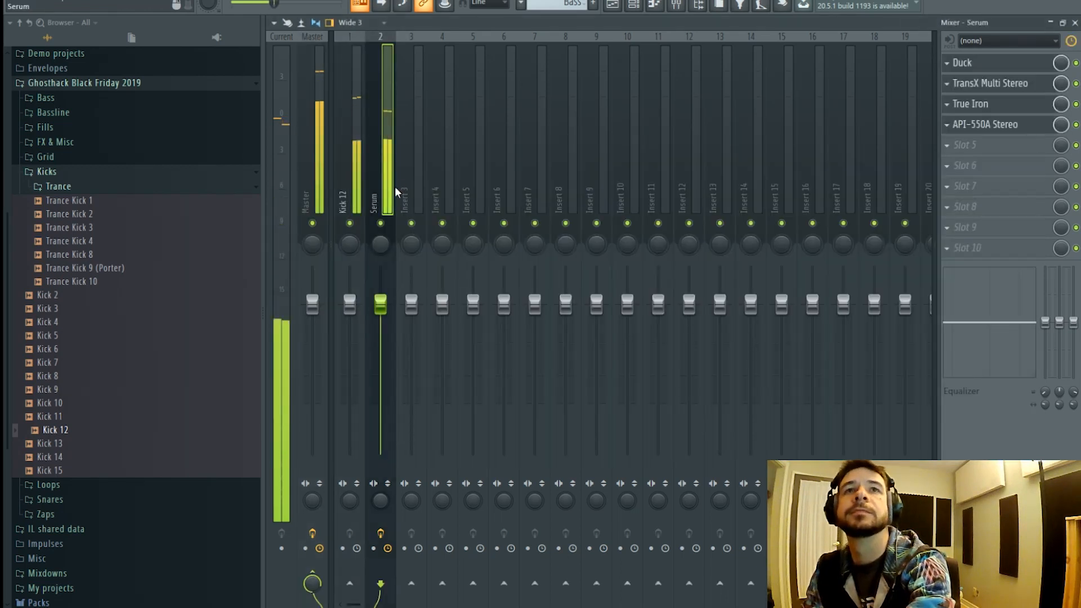
pyautogui.press('space')
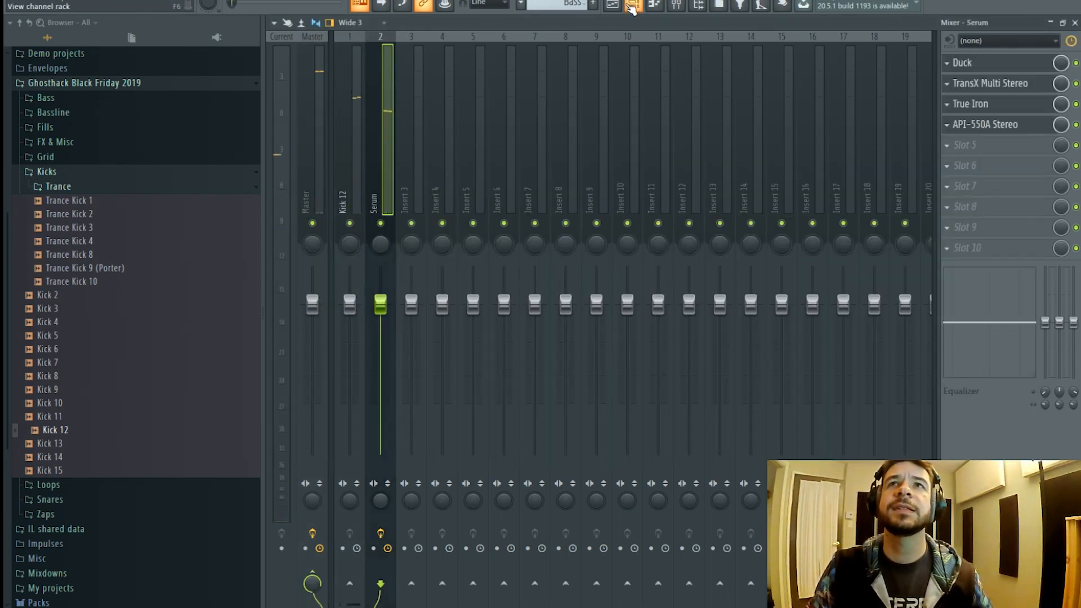
# - Load FabFilter Pro-Q 3 into slot 5 of the Serum track
pyautogui.click(632, 7)
pyautogui.press('F6')
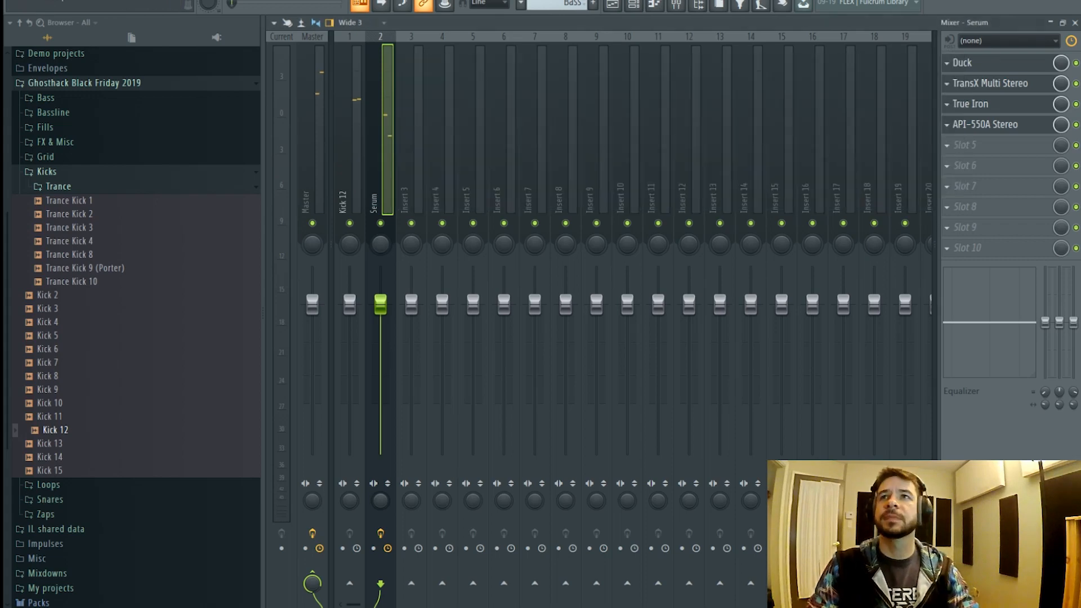
pyautogui.click(996, 151)
pyautogui.click(681, 80)
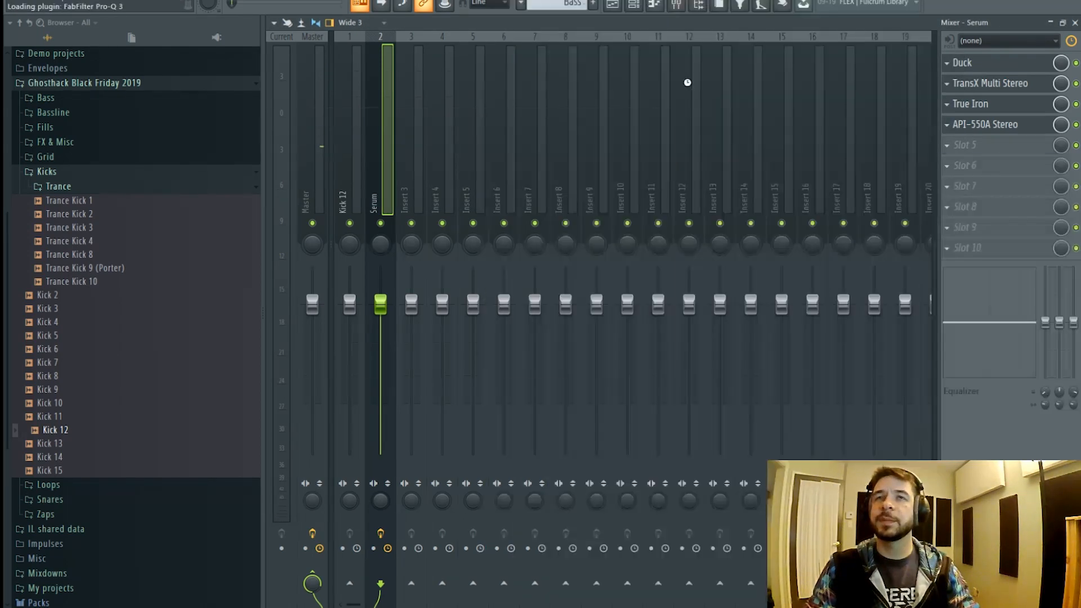
# - Add a low cut at about 28 Hz with a 72 dB/oct slope to the Serum track's Pro-Q 3, checking the bass in solo
pyautogui.moveTo(341, 255); pyautogui.dragTo(387, 269)
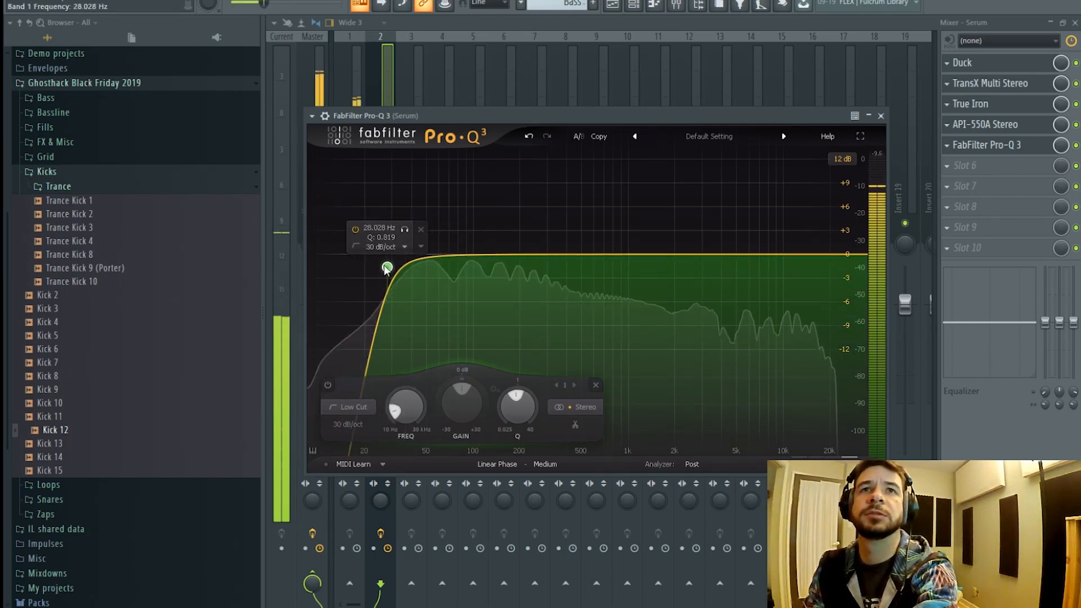
pyautogui.scroll(3, 387, 268)
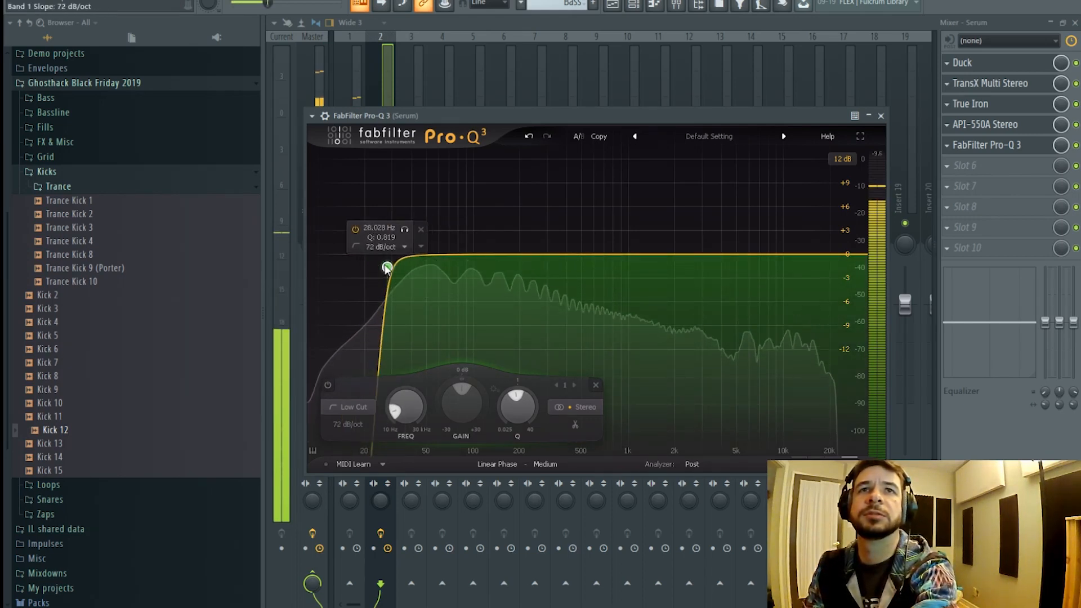
pyautogui.click(387, 99)
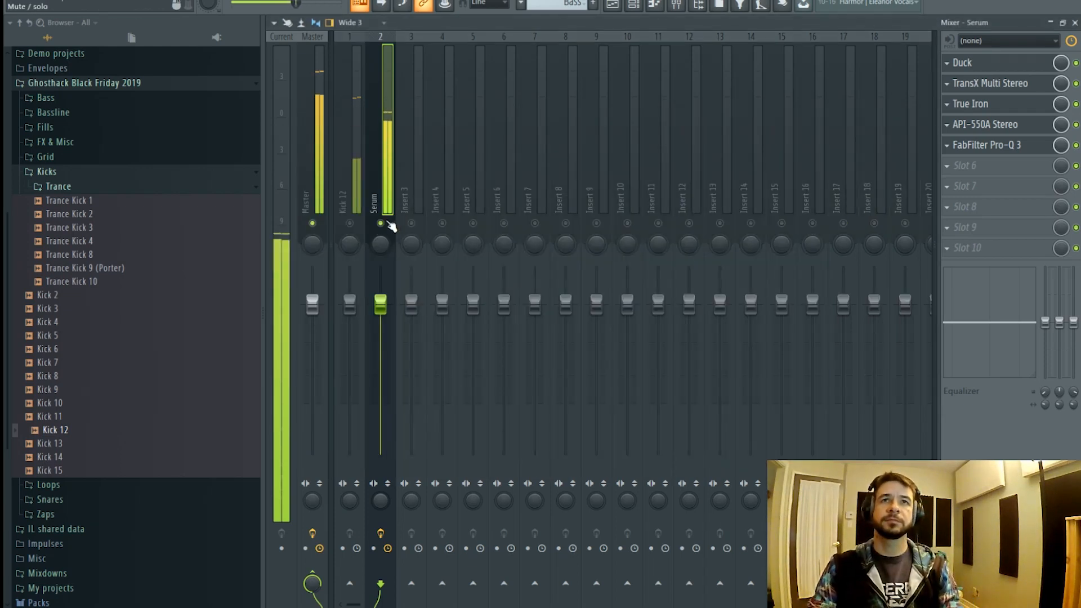
pyautogui.click(351, 174)
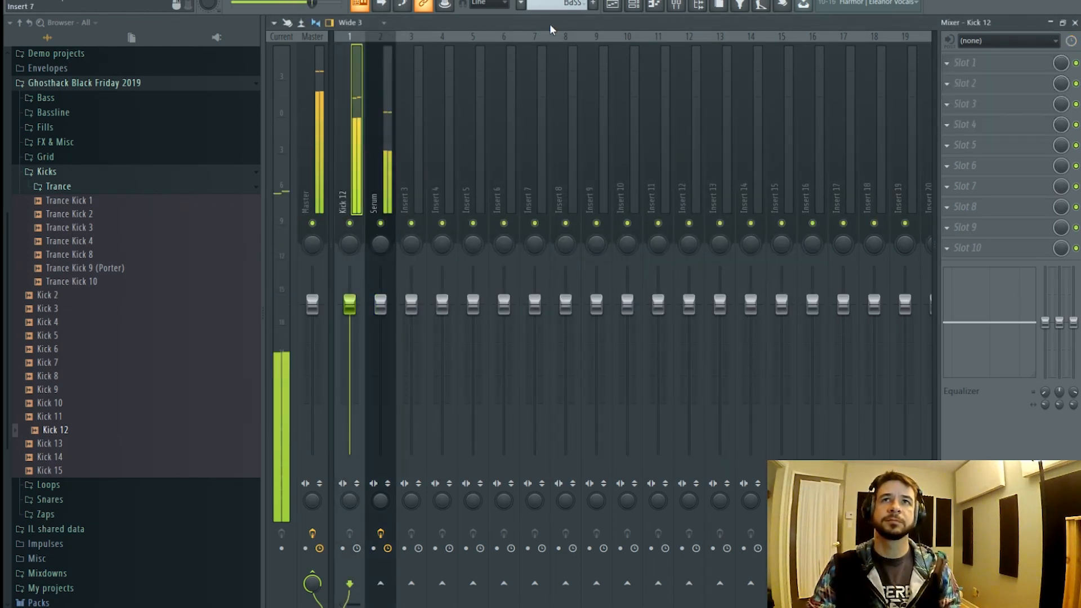
# - Audition Kick 2, Kick 3 and Kick 4 on the kick channel against the bass, and replace its sample with Kick 5
pyautogui.click(640, 4)
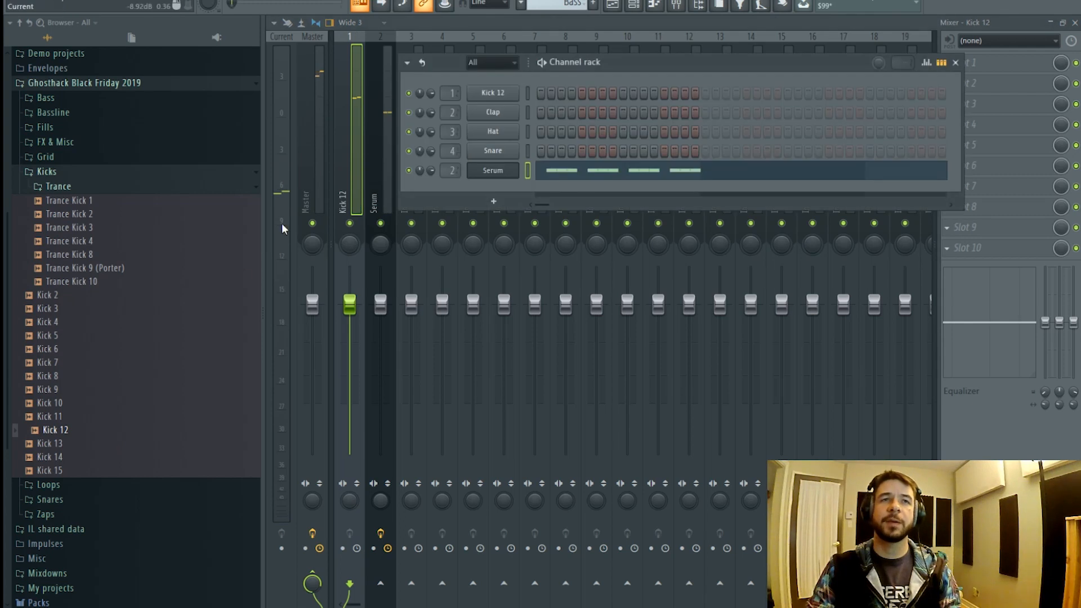
pyautogui.click(56, 309)
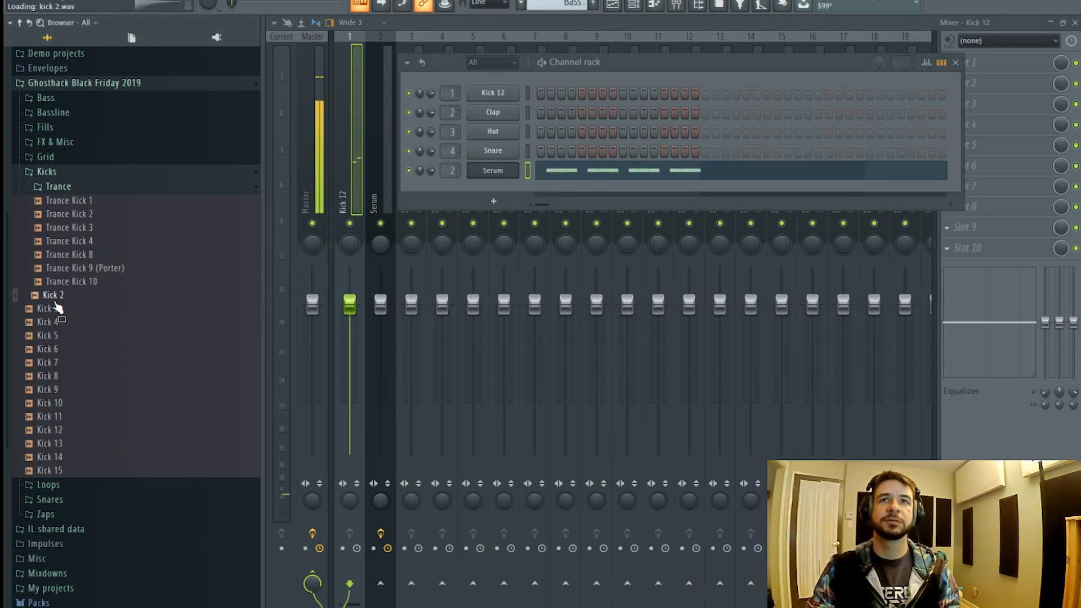
pyautogui.moveTo(491, 94); pyautogui.dragTo(490, 95)
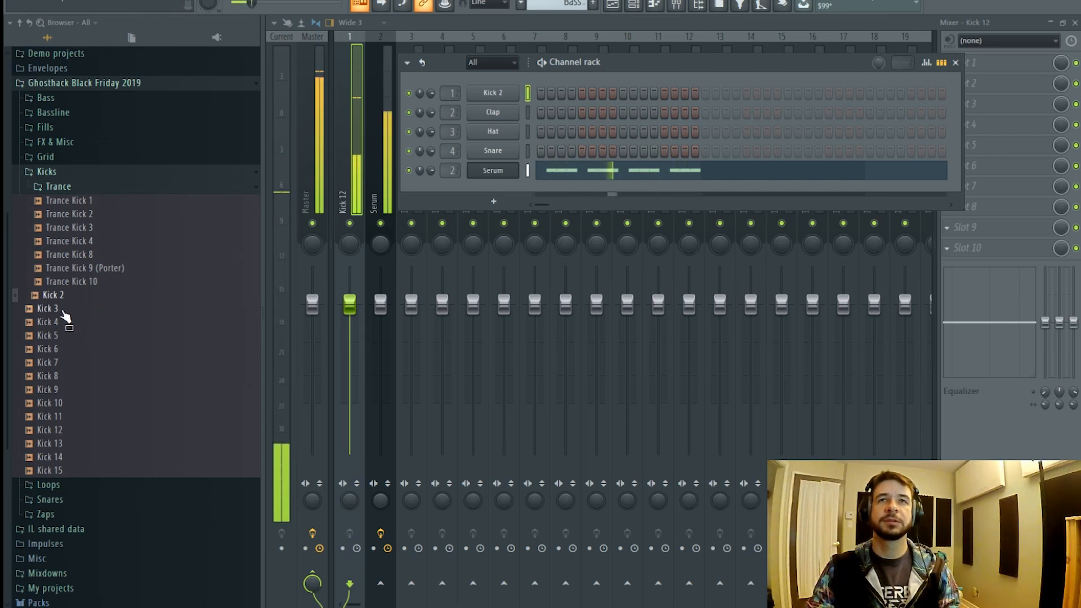
pyautogui.moveTo(63, 310); pyautogui.dragTo(493, 95)
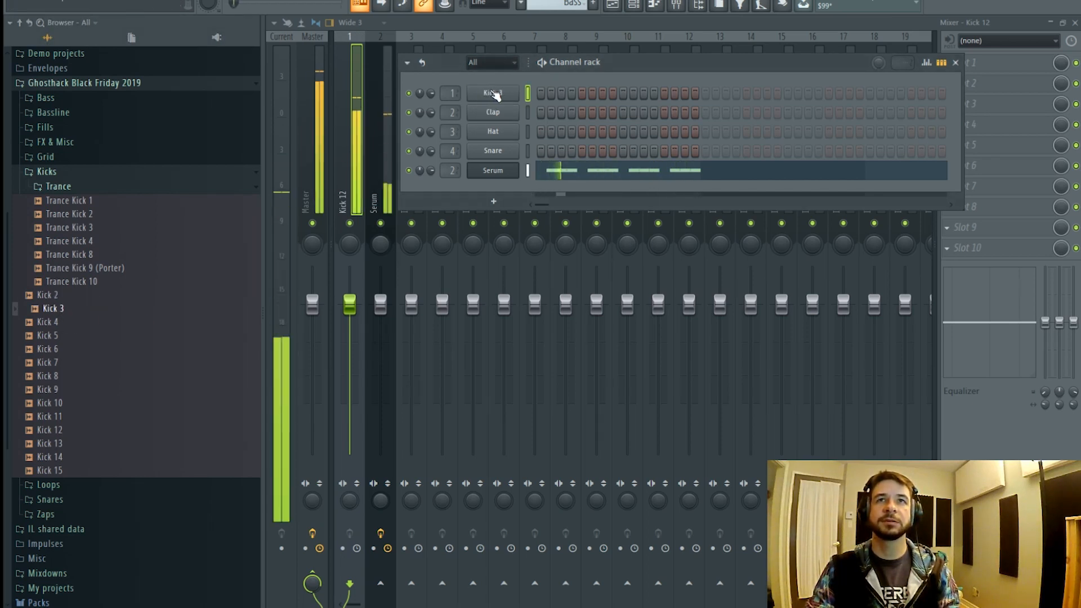
pyautogui.moveTo(60, 323); pyautogui.dragTo(493, 97)
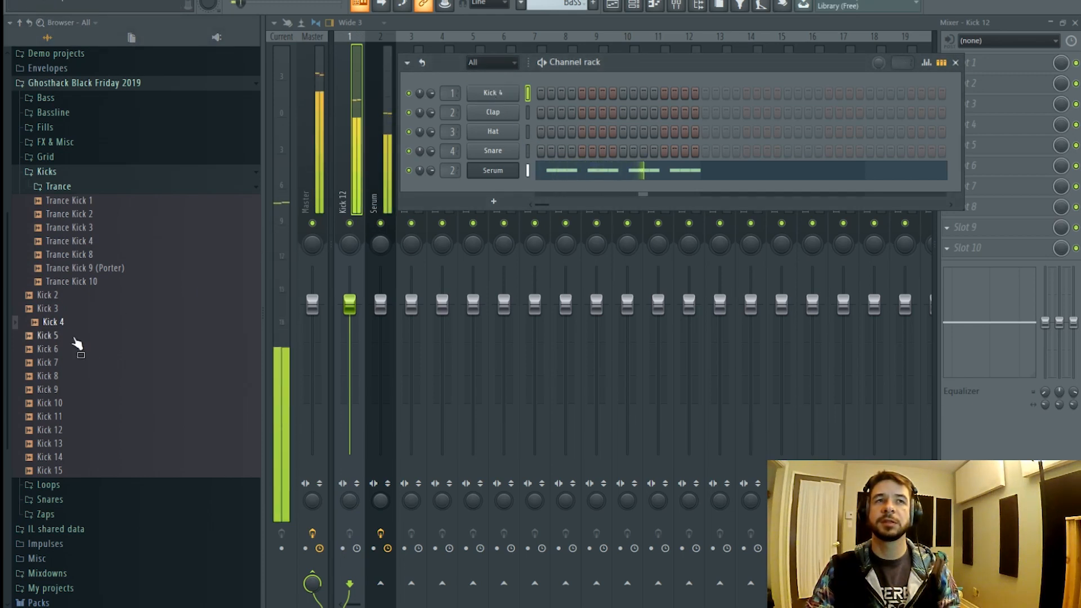
pyautogui.moveTo(59, 336); pyautogui.dragTo(507, 96)
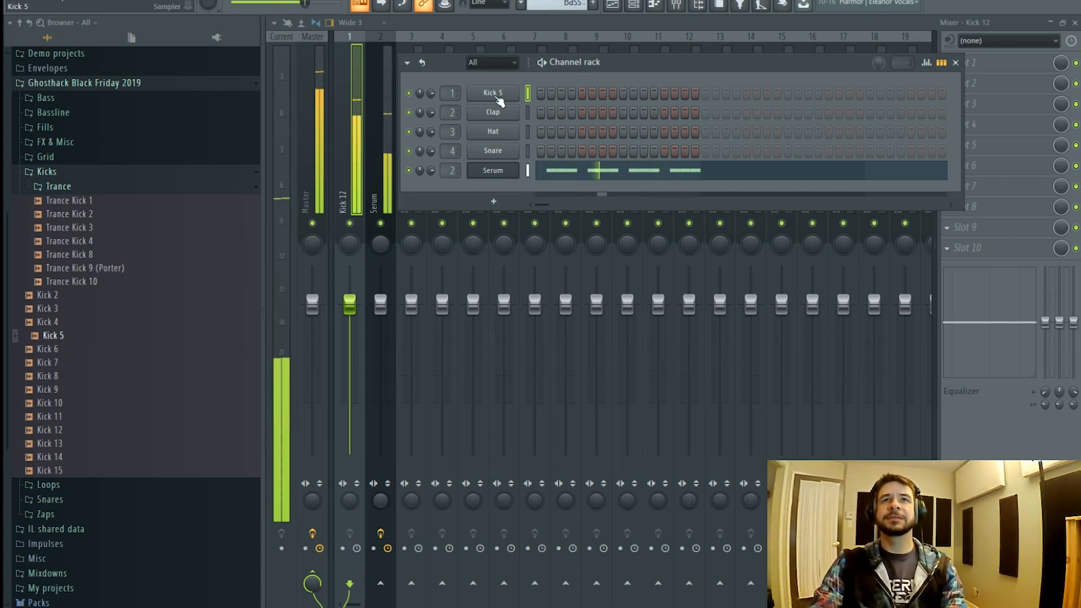
# - Solo the kick's mixer track to hear it alone, and restore all tracks to compare it with the Serum bass
pyautogui.rightClick(354, 225)
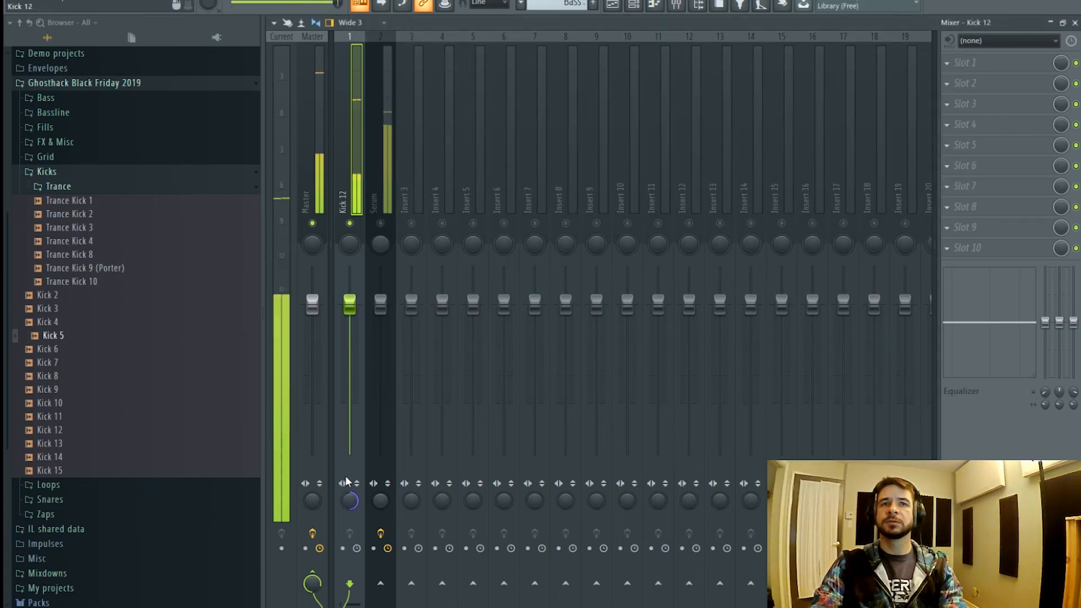
pyautogui.rightClick(350, 500)
pyautogui.click(363, 425)
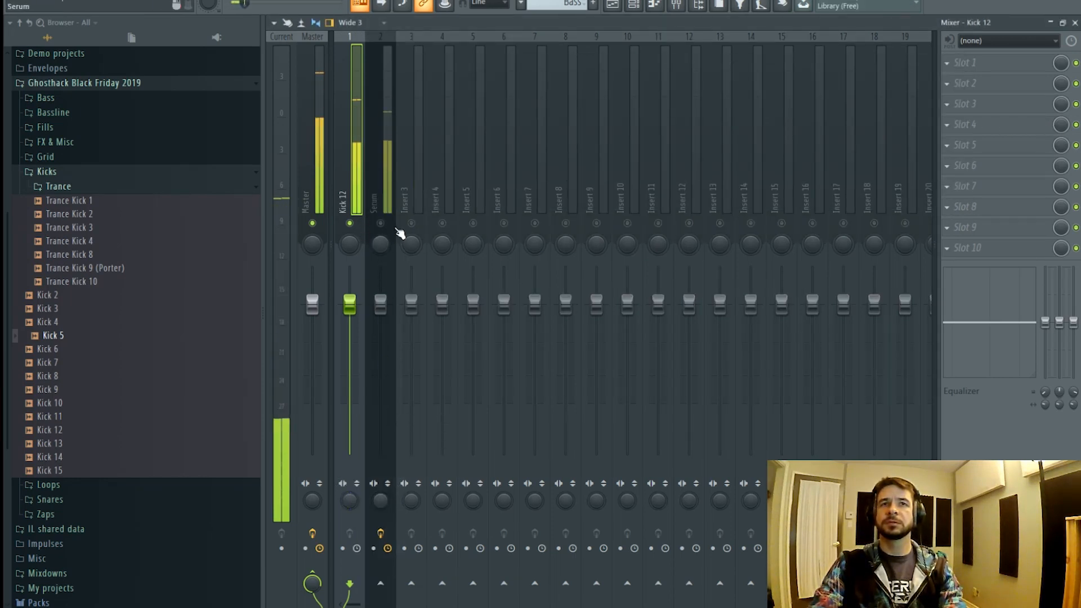
pyautogui.rightClick(395, 225)
pyautogui.rightClick(389, 227)
pyautogui.click(369, 170)
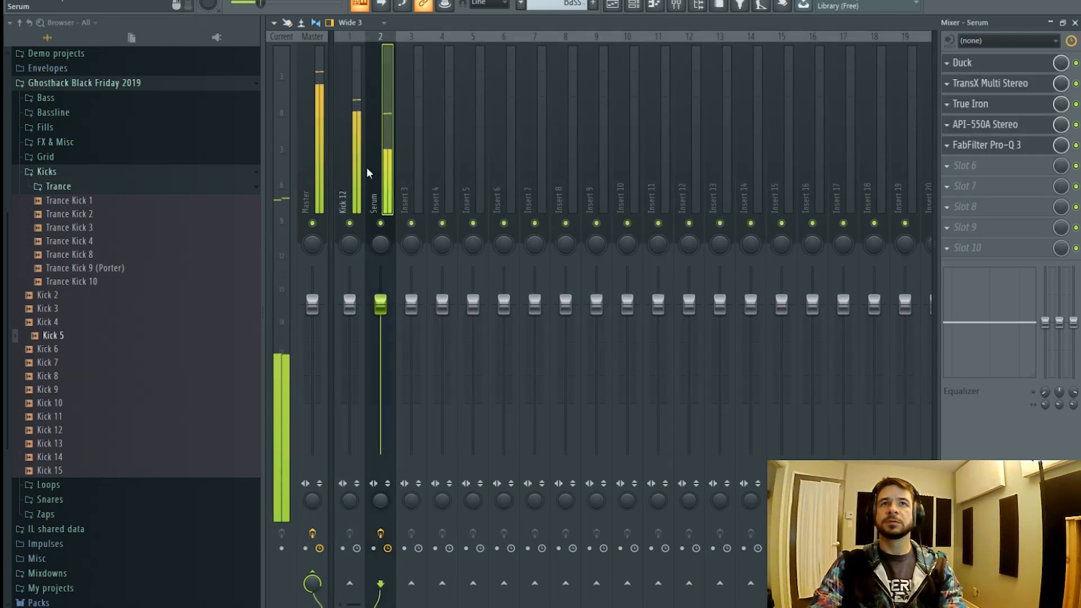
pyautogui.click(363, 167)
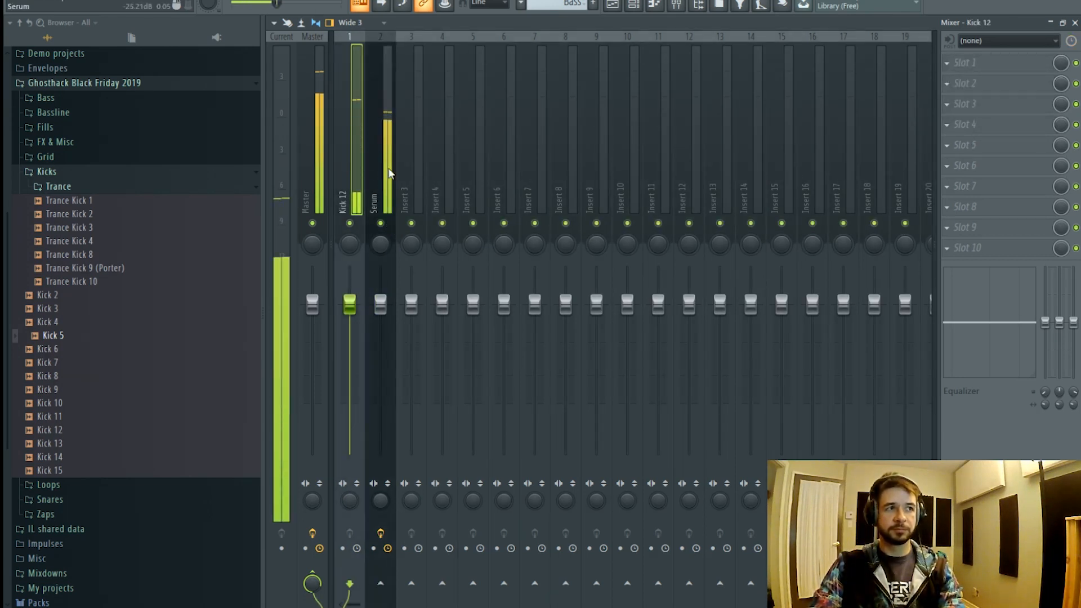
# - Reshape Kick 5's volume envelope with zero sustain, a short decay and raised decay tension, and check the kick in solo
pyautogui.click(655, 5)
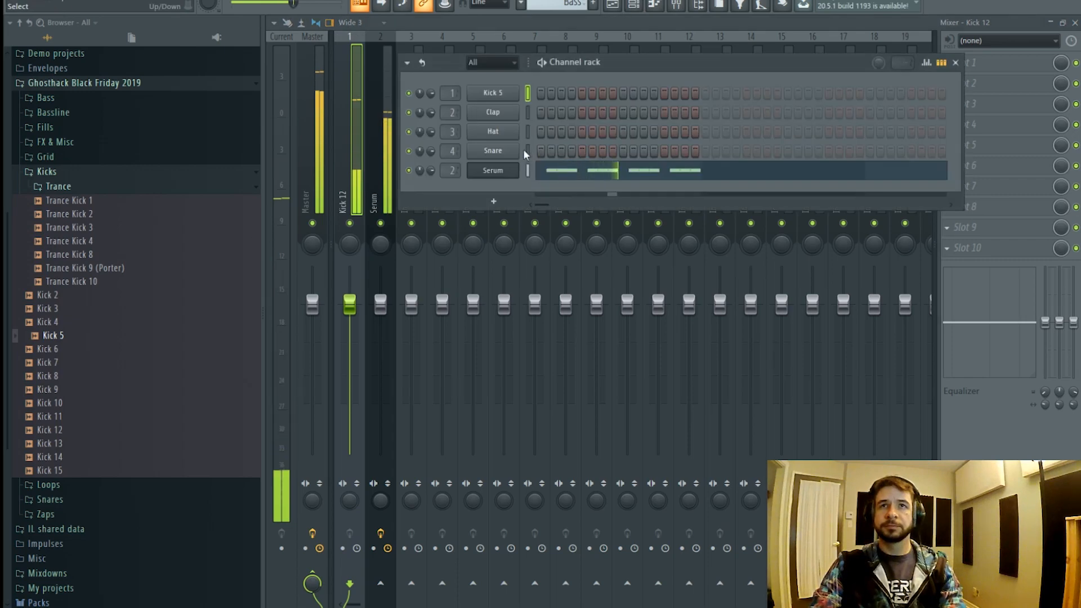
pyautogui.click(509, 96)
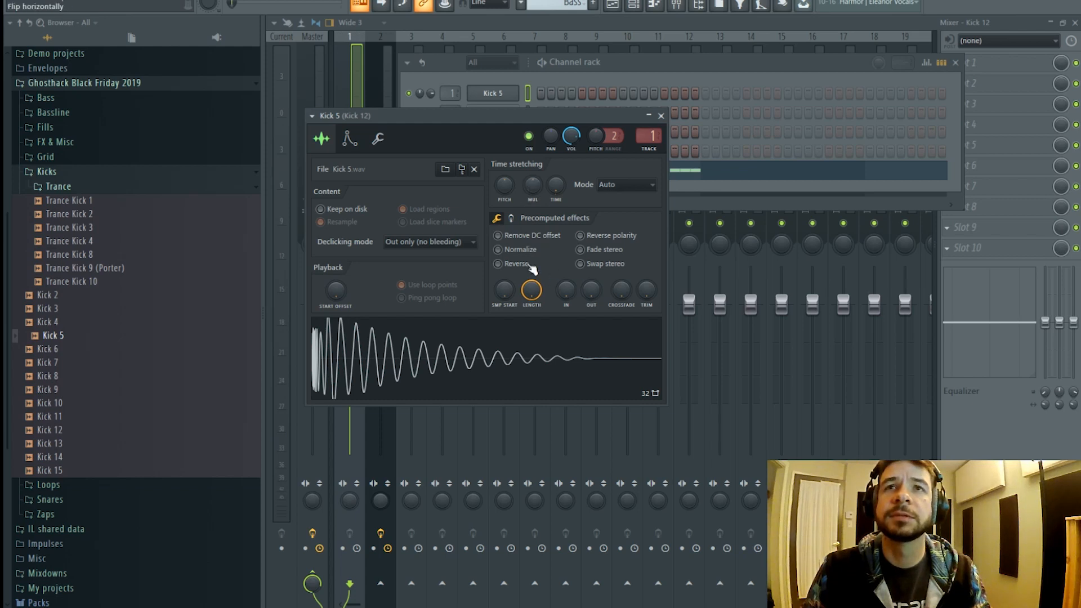
pyautogui.click(350, 138)
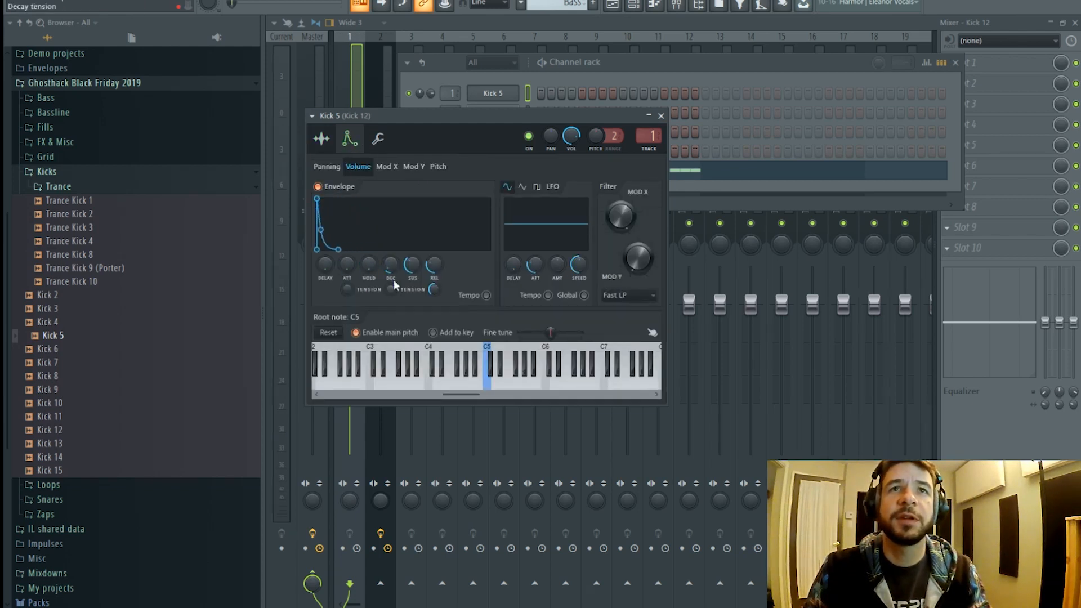
pyautogui.moveTo(410, 265); pyautogui.dragTo(422, 263)
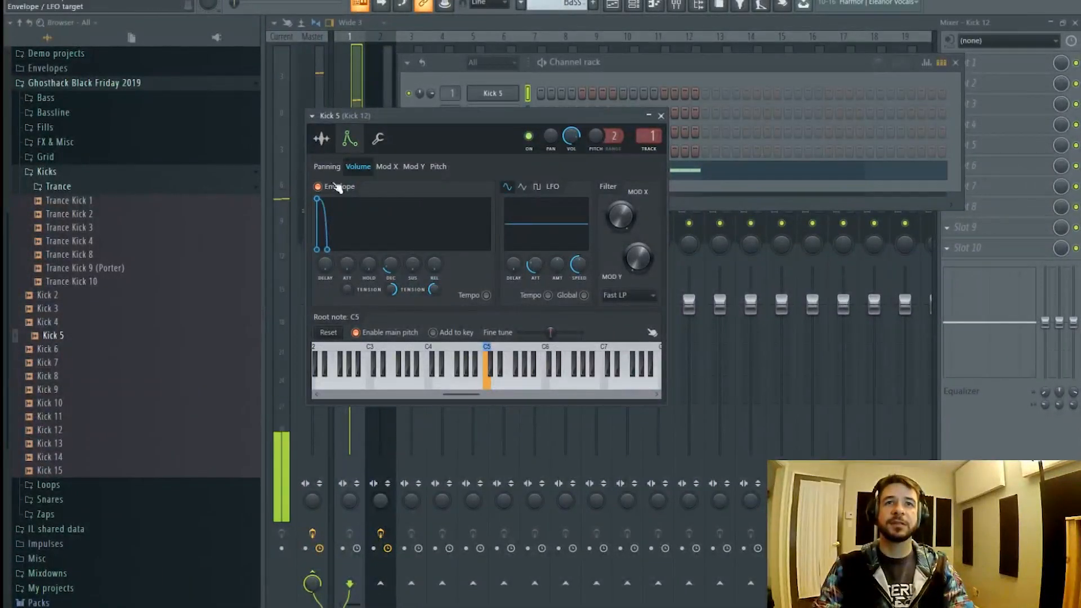
pyautogui.moveTo(391, 264); pyautogui.dragTo(391, 261)
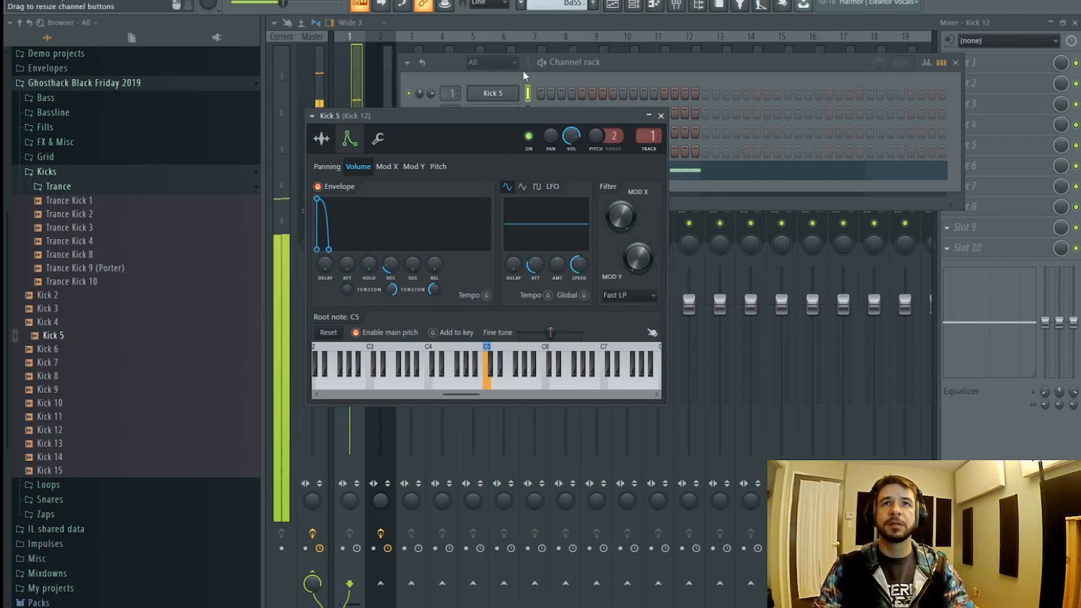
pyautogui.click(370, 97)
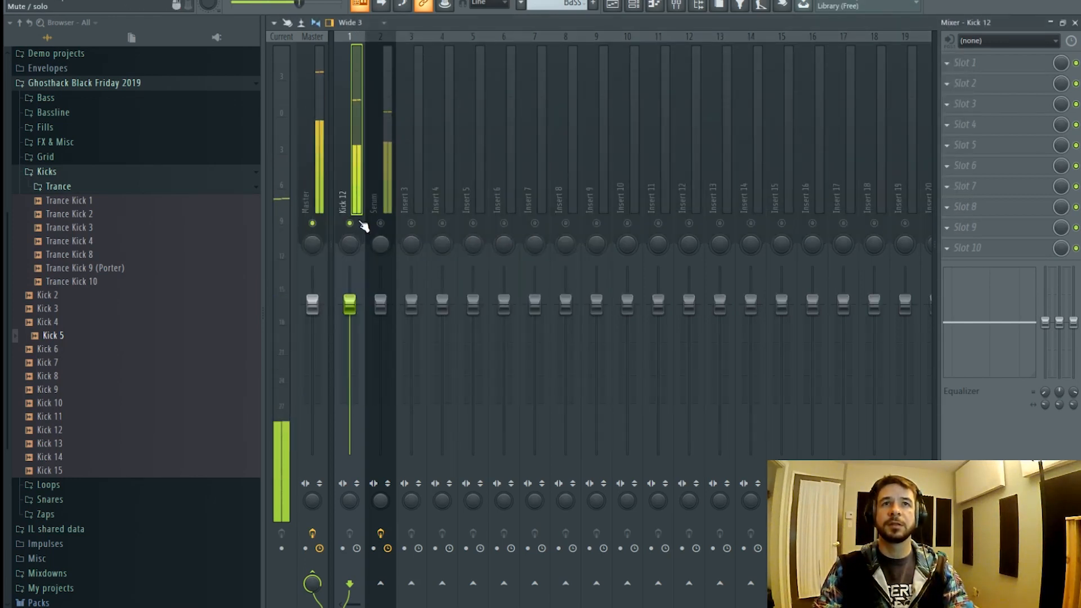
# - Audition the Serum presets Psy Bass - Dakru and Psy Bass - Siaya against the kick, and return to Psy Bass - Analog Om
pyautogui.click(371, 143)
pyautogui.click(651, 4)
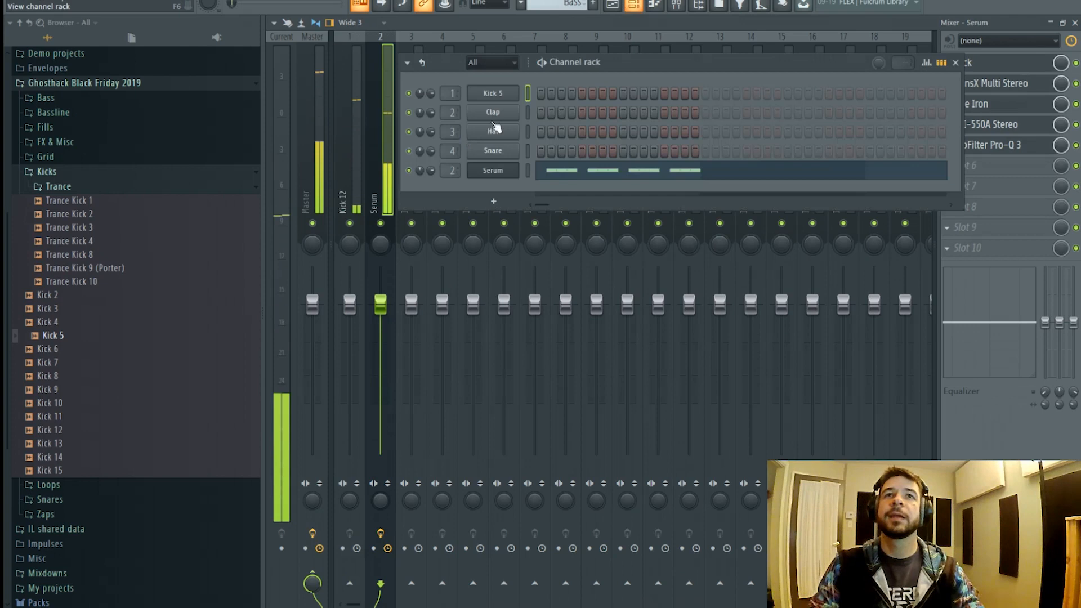
pyautogui.click(495, 171)
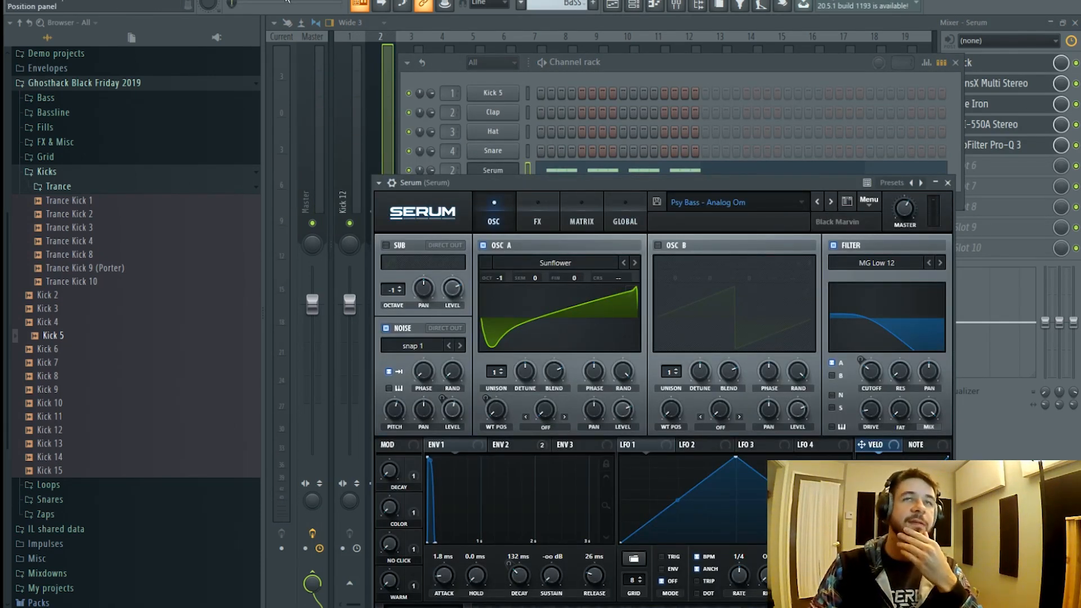
pyautogui.click(830, 201)
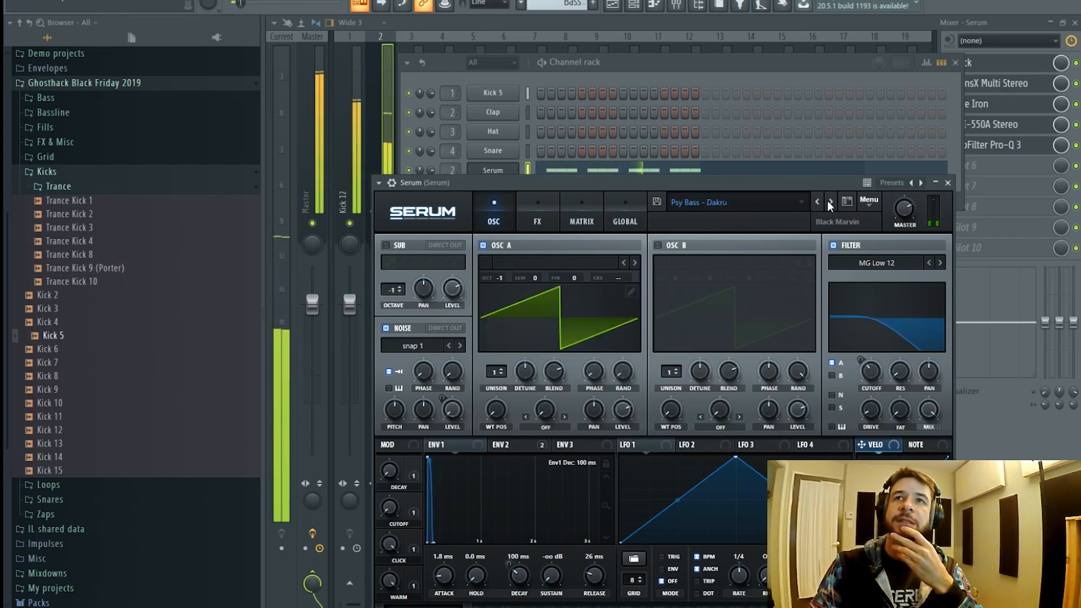
pyautogui.click(826, 205)
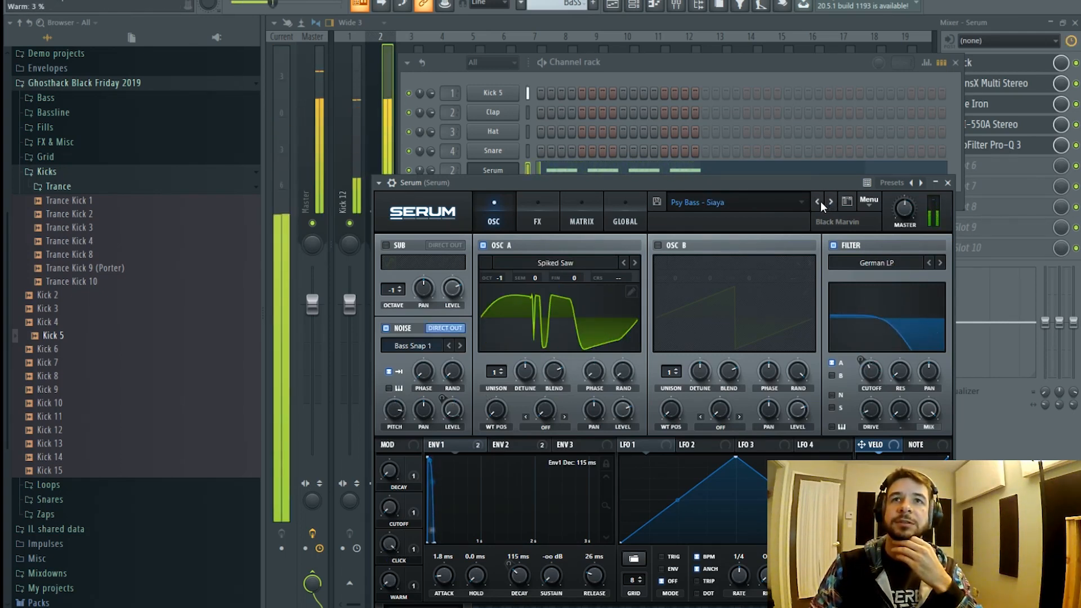
pyautogui.click(818, 201)
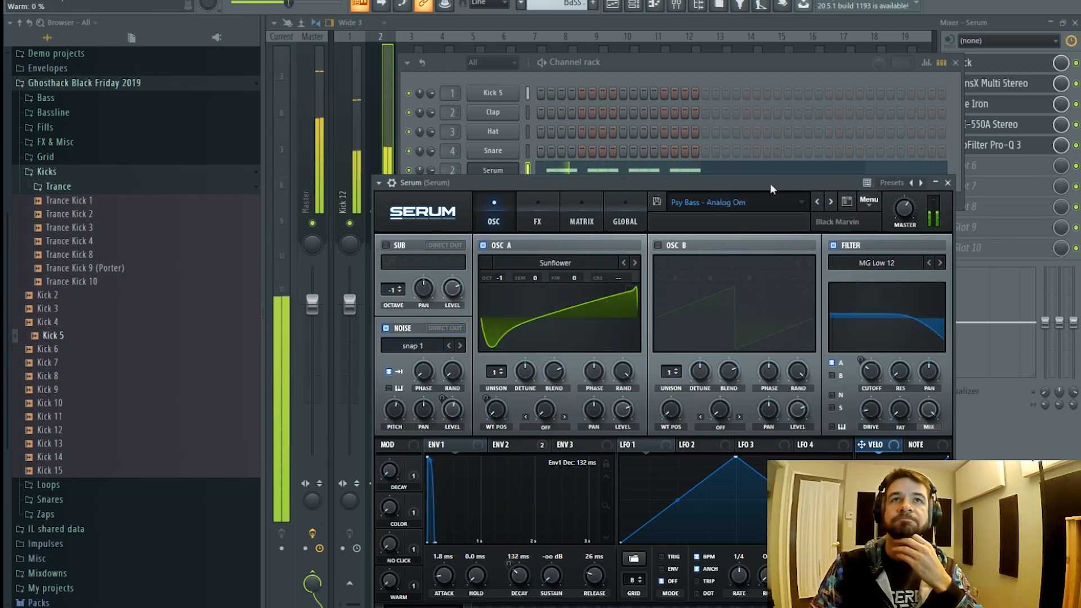
pyautogui.click(389, 135)
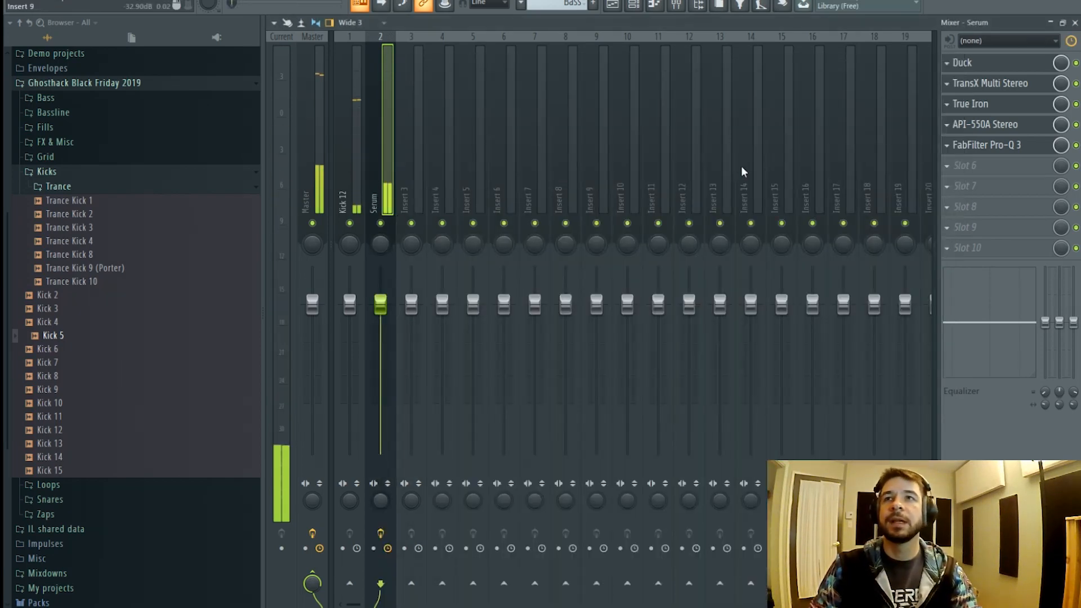
# - In the Serum track's Pro-Q 3, add a bell cut near 600 Hz with Q about 1.54 and a nearly flat bell at about 124 Hz
pyautogui.click(993, 147)
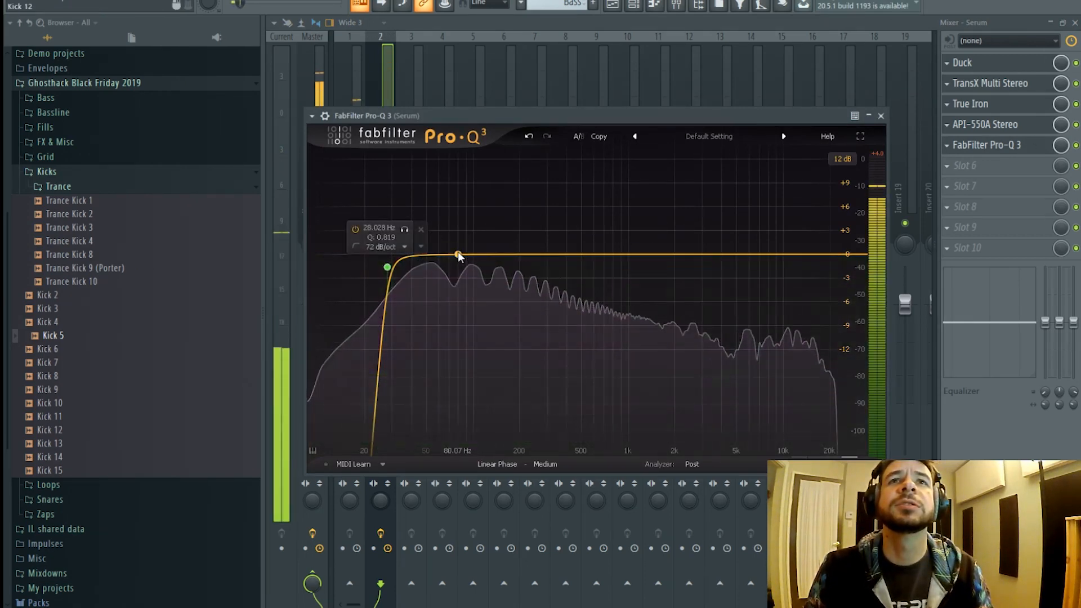
pyautogui.moveTo(476, 255); pyautogui.dragTo(622, 192)
pyautogui.press('space')
pyautogui.moveTo(608, 392); pyautogui.dragTo(655, 393)
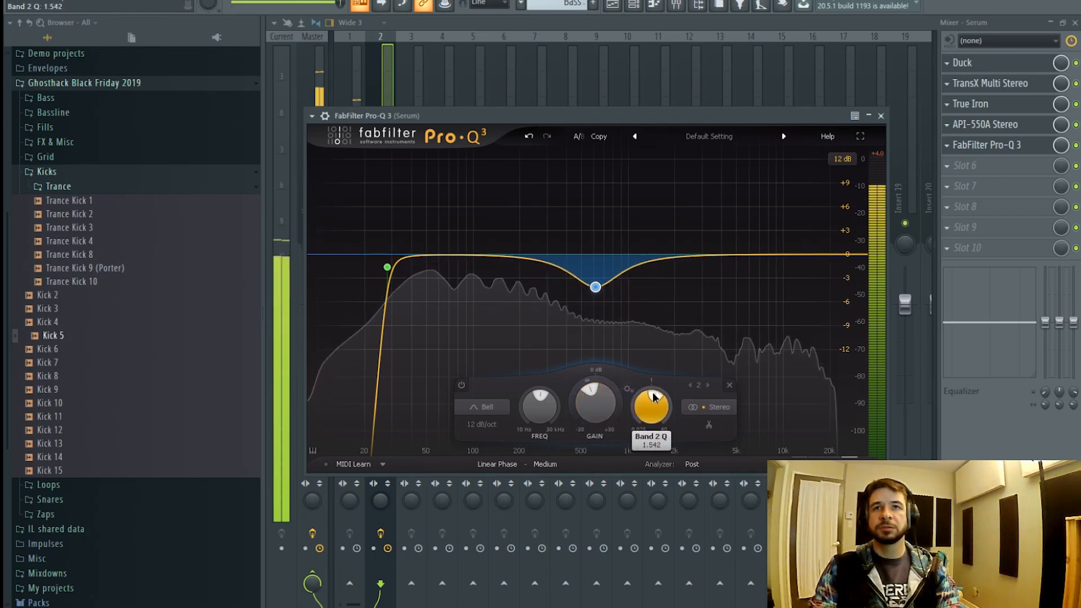
pyautogui.moveTo(400, 254); pyautogui.dragTo(488, 254)
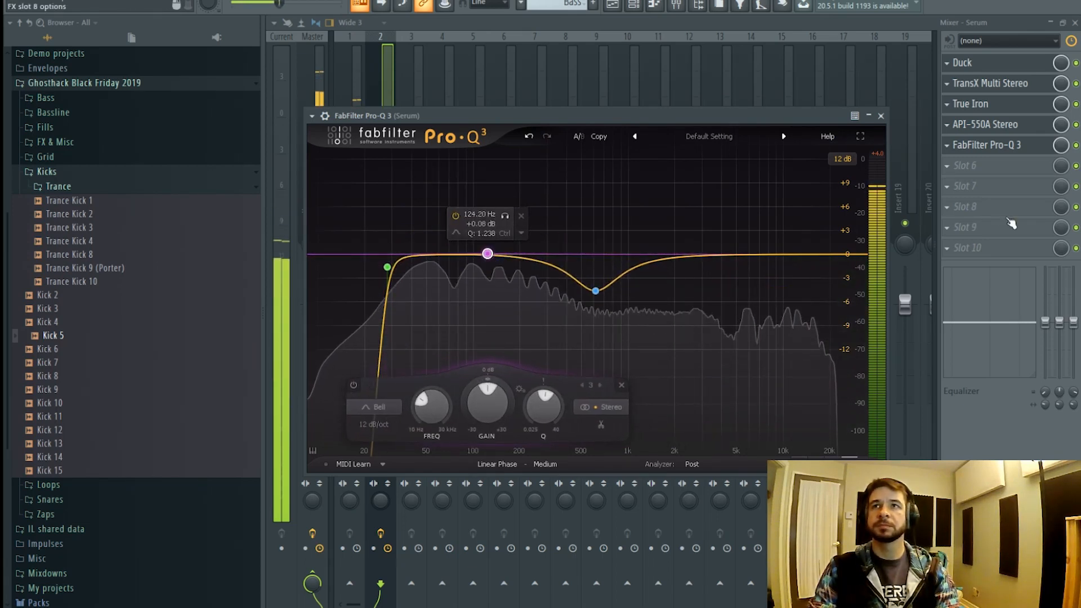
pyautogui.press('Escape')
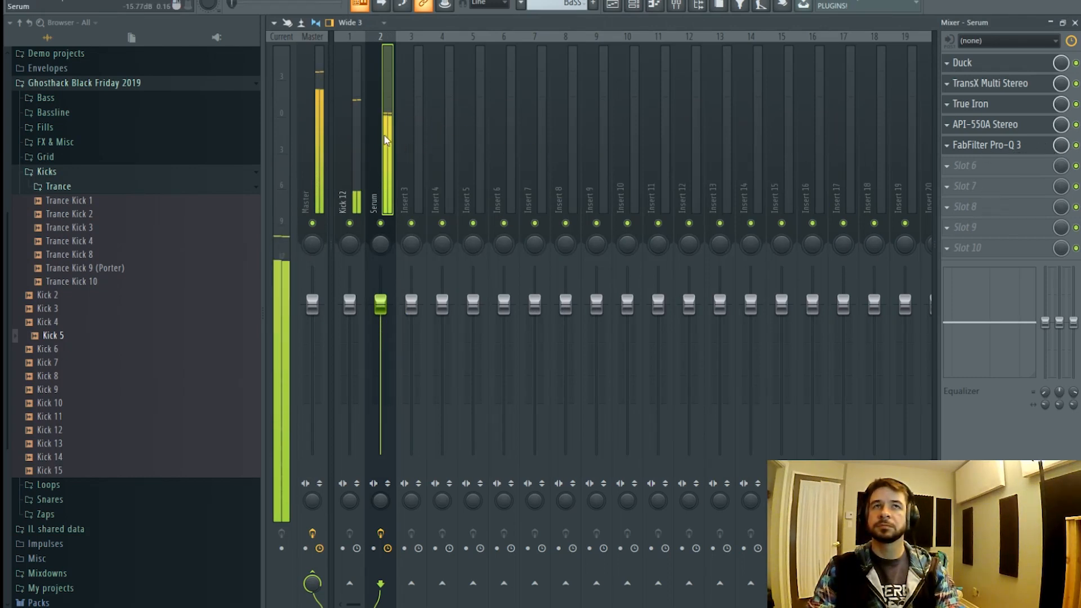
# - Solo the Serum track and load FabFilter Saturn into slot 6
pyautogui.keyDown('ctrl'); pyautogui.click(381, 223); pyautogui.keyUp('ctrl')
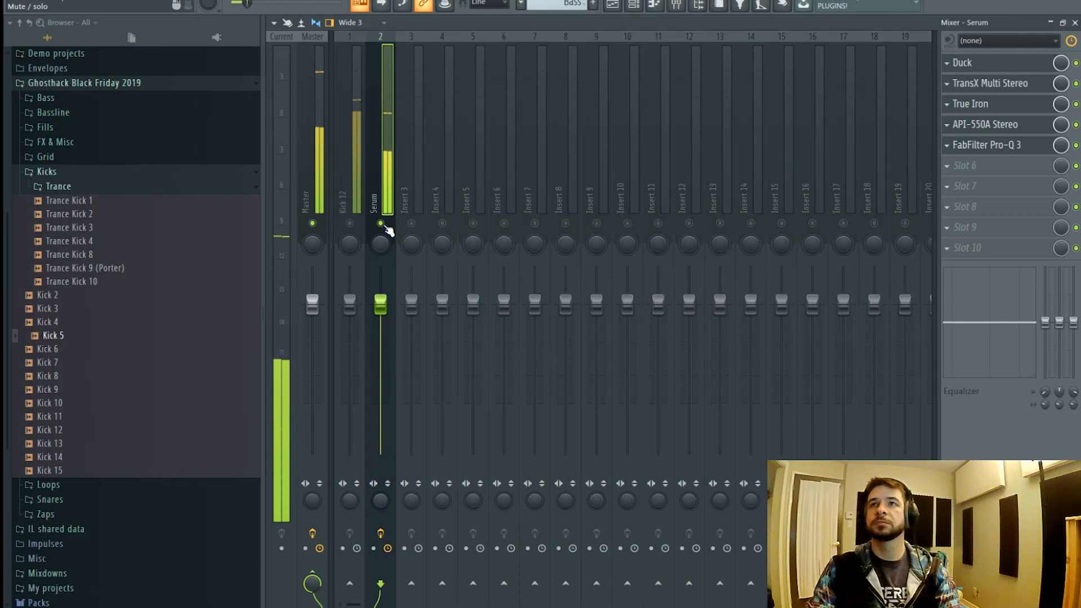
pyautogui.click(983, 169)
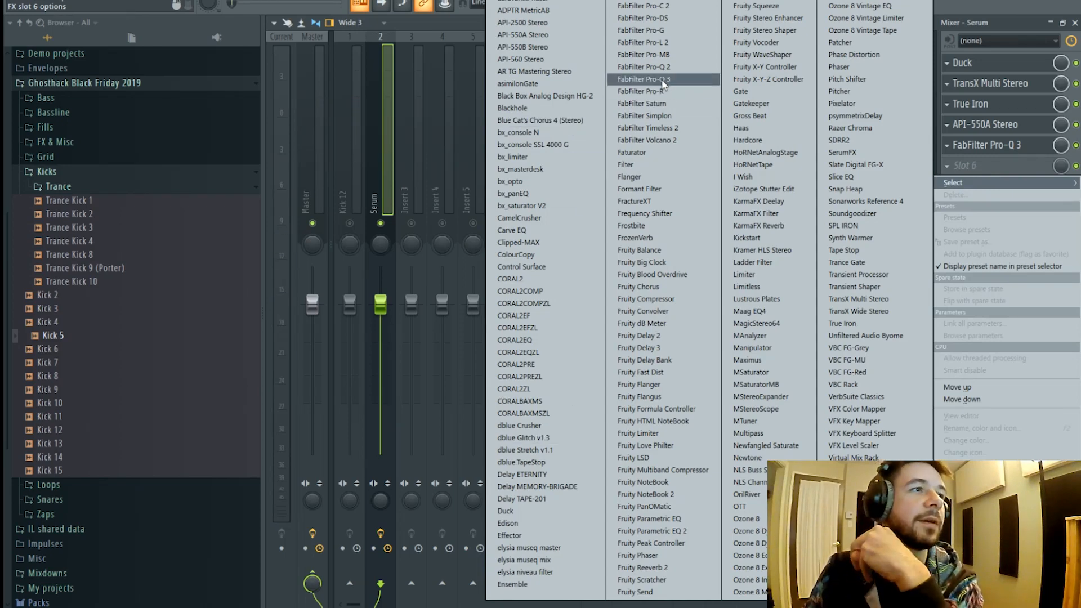
pyautogui.click(671, 107)
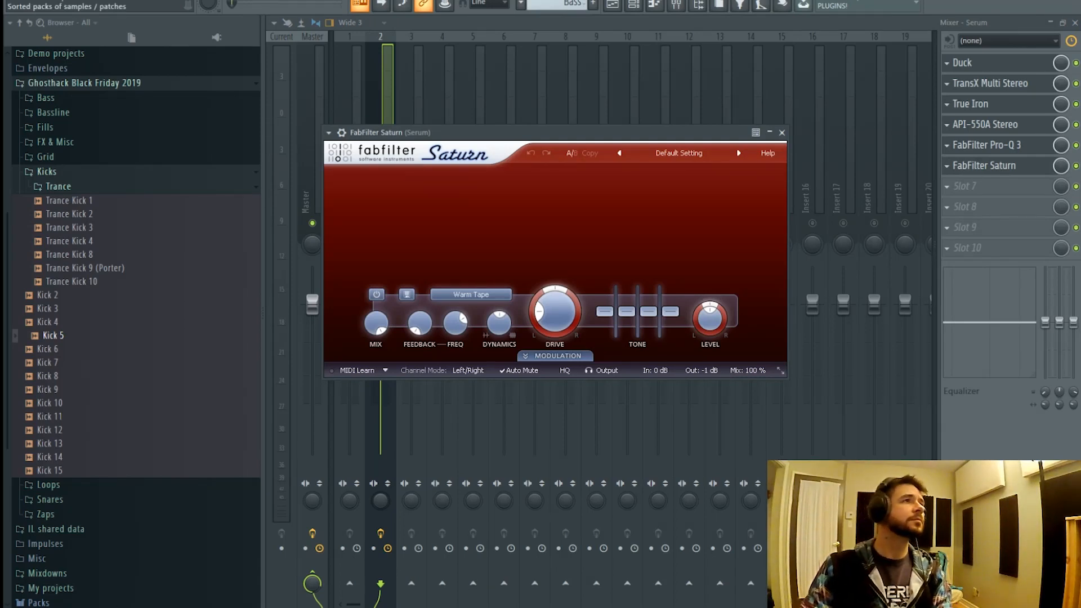
# - Split Saturn's spectrum into five bands by adding four crossovers
pyautogui.click(393, 178)
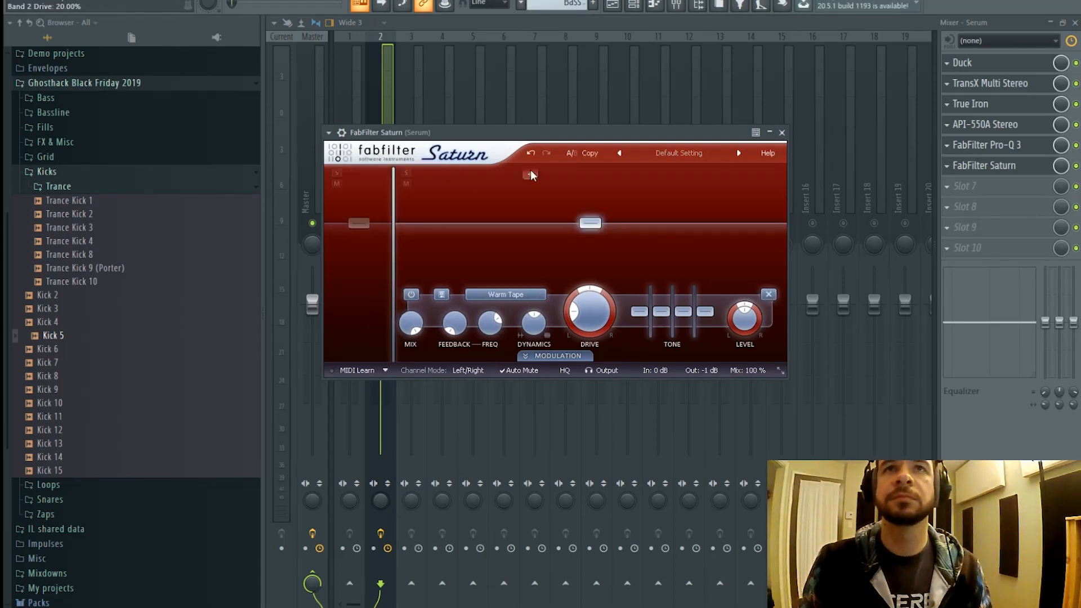
pyautogui.click(522, 174)
pyautogui.click(611, 175)
pyautogui.click(704, 175)
# - Play the soloed bass and move FabFilter Saturn up to slot 3, ahead of True Iron
pyautogui.press('space')
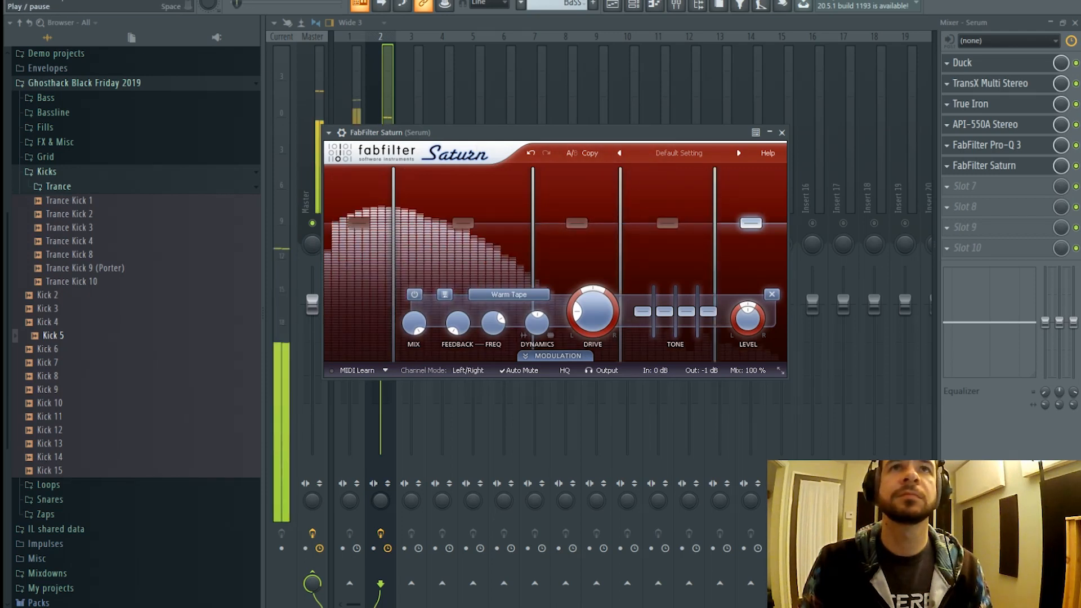
pyautogui.moveTo(991, 165); pyautogui.dragTo(1008, 108)
pyautogui.click(1076, 125)
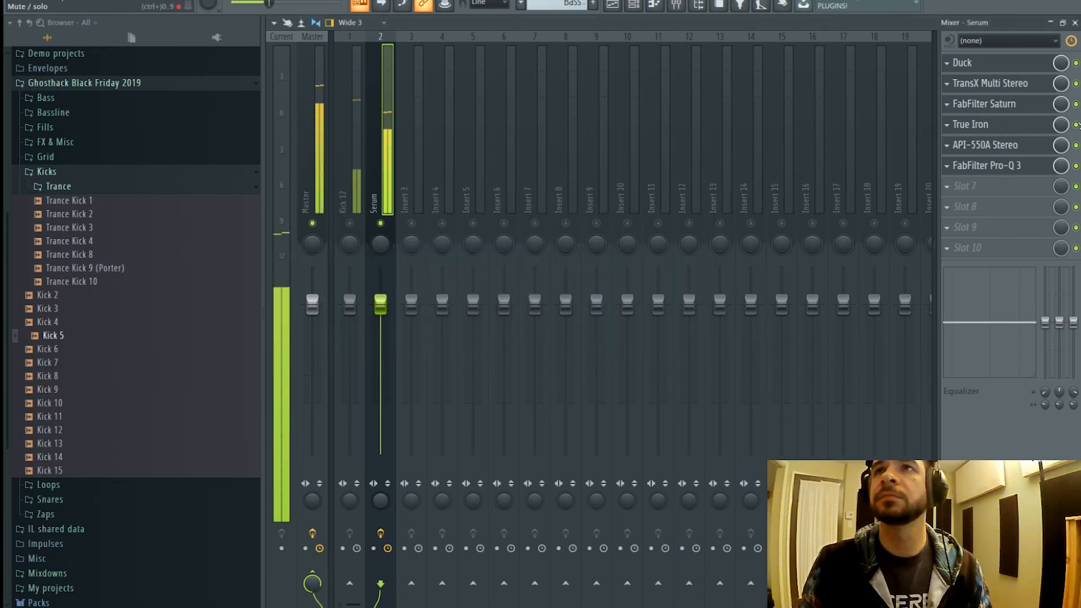
# - Raise Saturn's first two crossover frequencies while listening to the bass
pyautogui.click(985, 104)
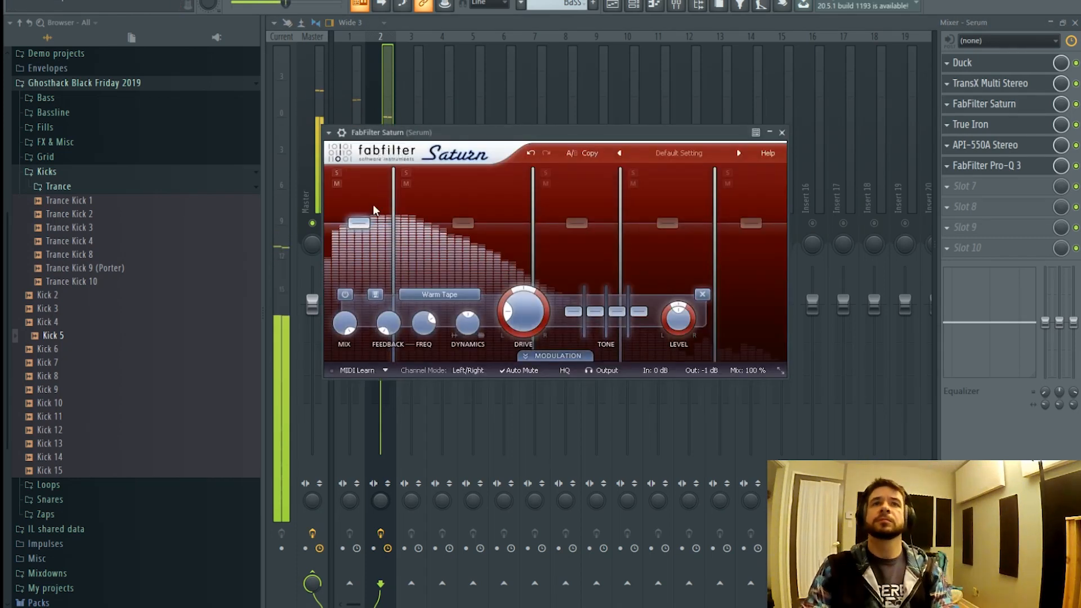
pyautogui.moveTo(393, 214); pyautogui.dragTo(465, 212)
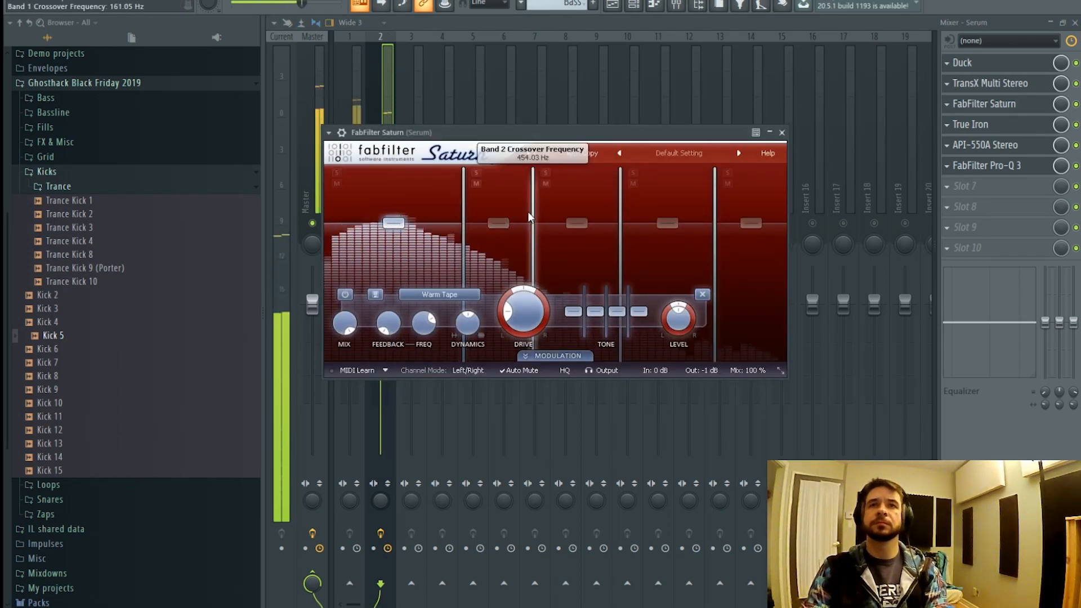
pyautogui.moveTo(533, 212); pyautogui.dragTo(660, 212)
pyautogui.moveTo(464, 214); pyautogui.dragTo(425, 221)
pyautogui.press('Escape')
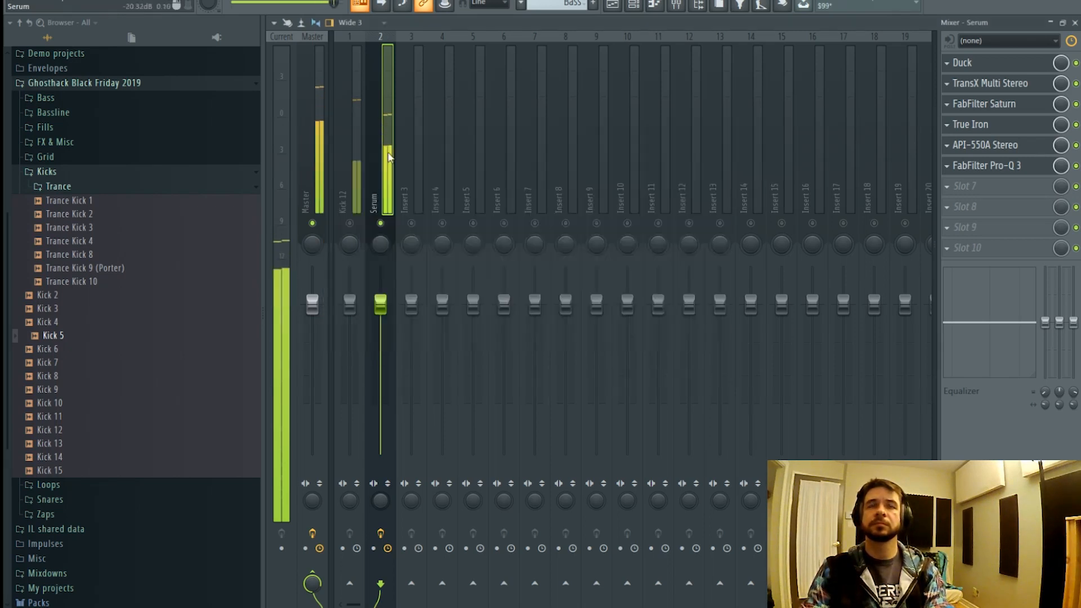
# - Restore all mixer tracks and adjust the level of the second curve segment in the Serum track's Duck plugin
pyautogui.rightClick(381, 223)
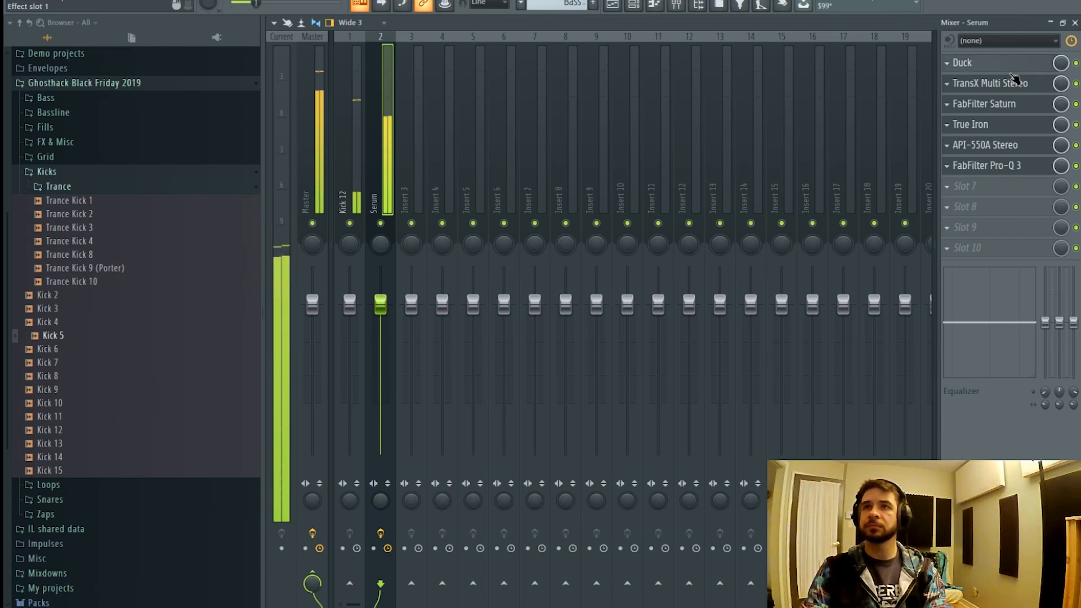
pyautogui.click(980, 62)
pyautogui.moveTo(427, 168); pyautogui.dragTo(423, 154)
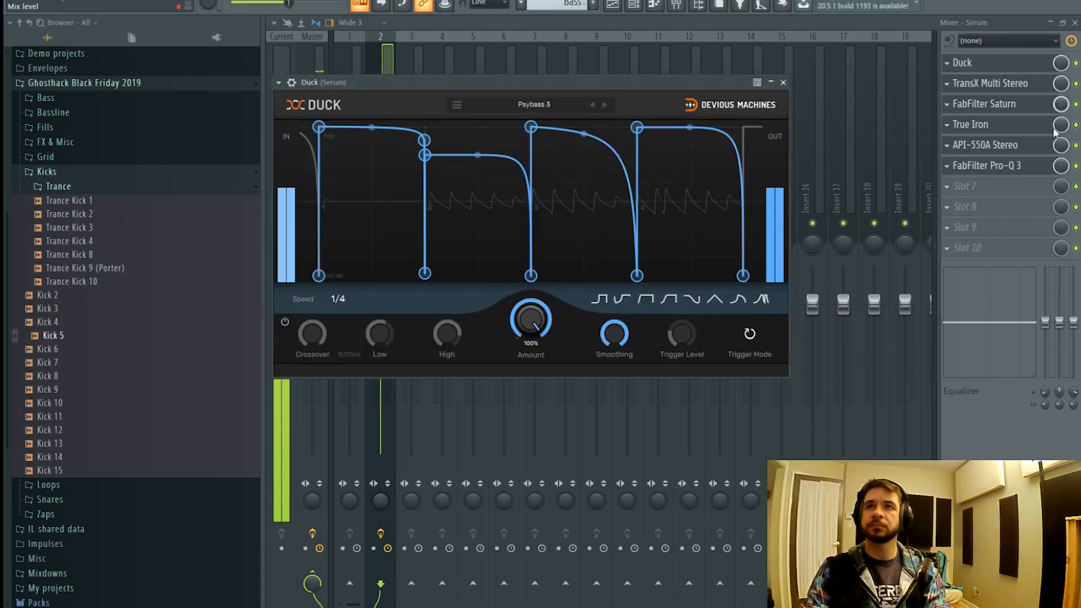
# - Show the playlist, clear the Bass clip selection and delete the stray Bass clip from Track 4
pyautogui.click(624, 11)
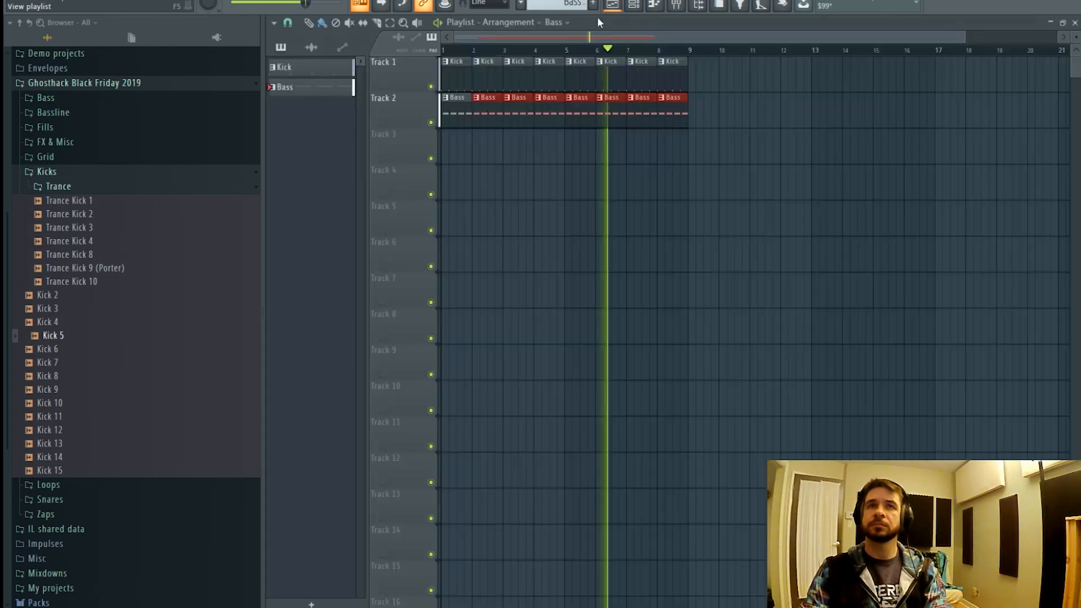
pyautogui.scroll(2, 516, 58)
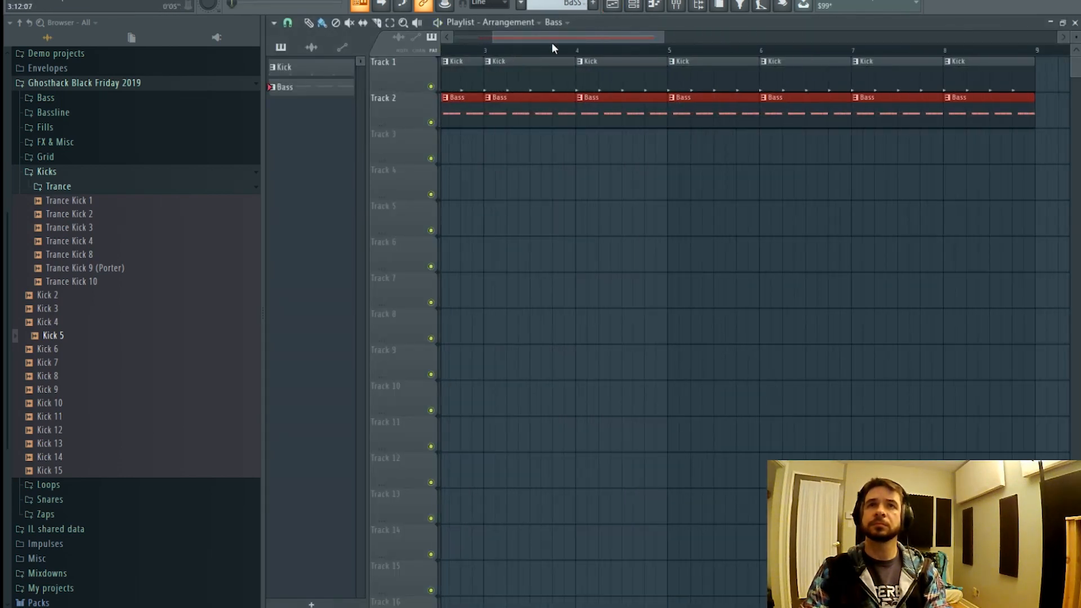
pyautogui.click(554, 22)
pyautogui.click(570, 182)
pyautogui.moveTo(548, 37); pyautogui.dragTo(291, 41)
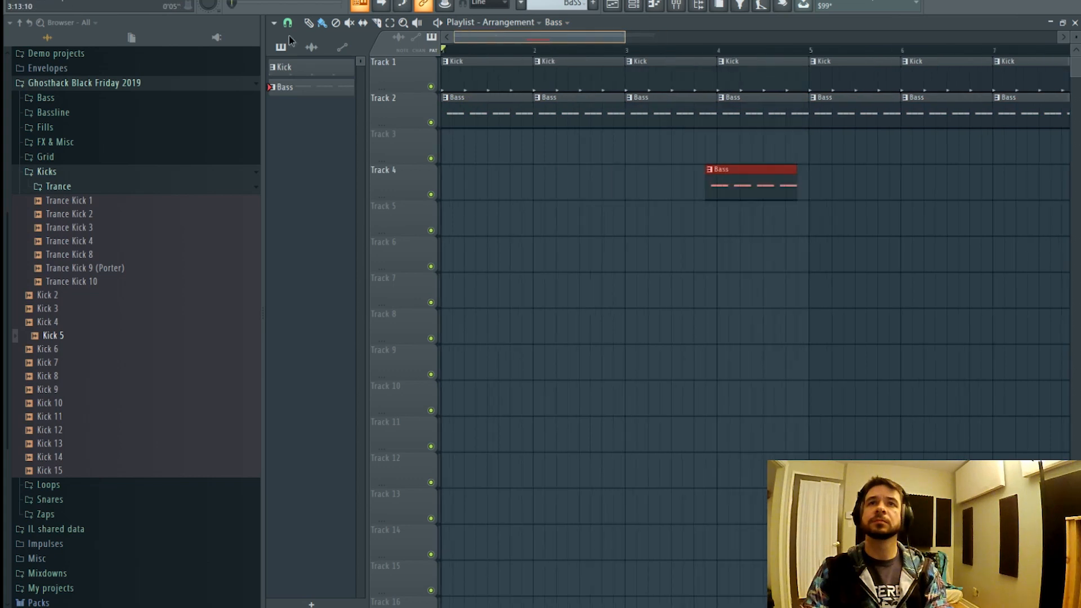
pyautogui.rightClick(741, 195)
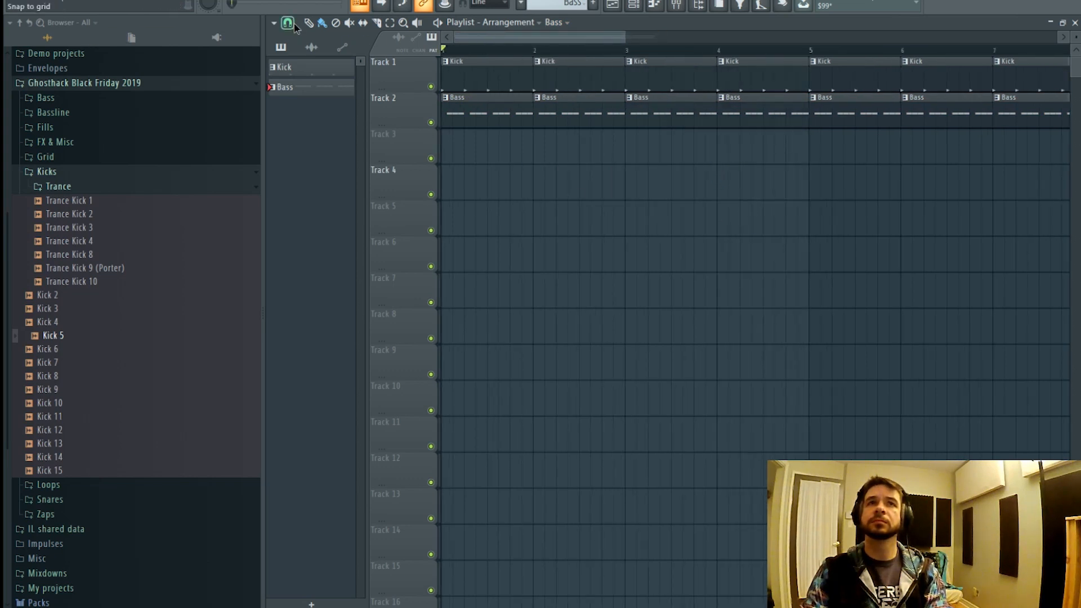
# - Play the arrangement from the opening bars and show the Bass pattern's notes in Serum's piano roll together with the channel rack
pyautogui.click(293, 24)
pyautogui.click(496, 56)
pyautogui.press('space')
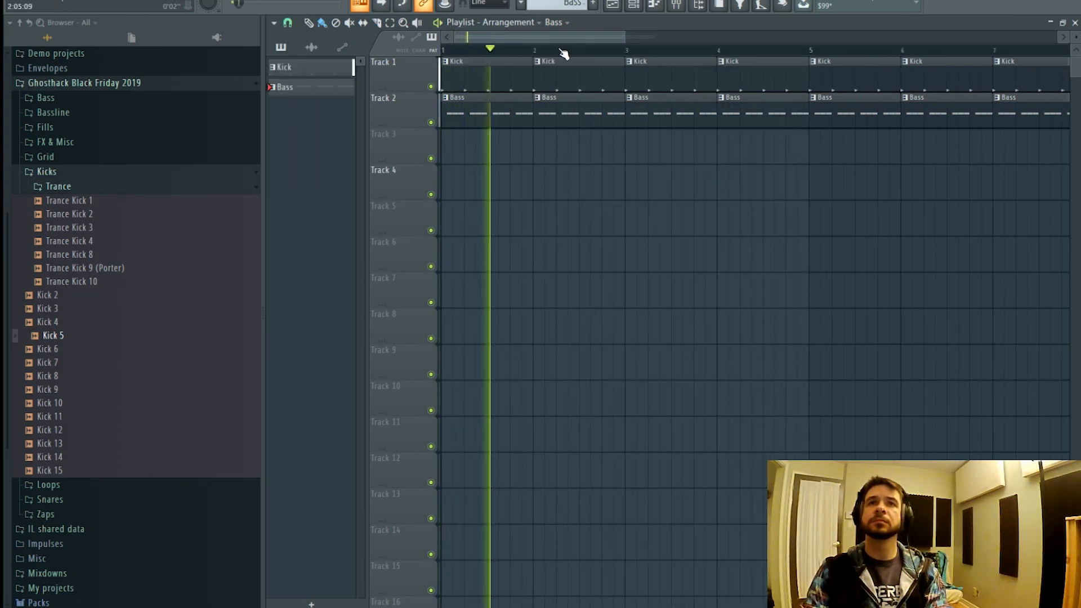
pyautogui.scroll(5, 560, 53)
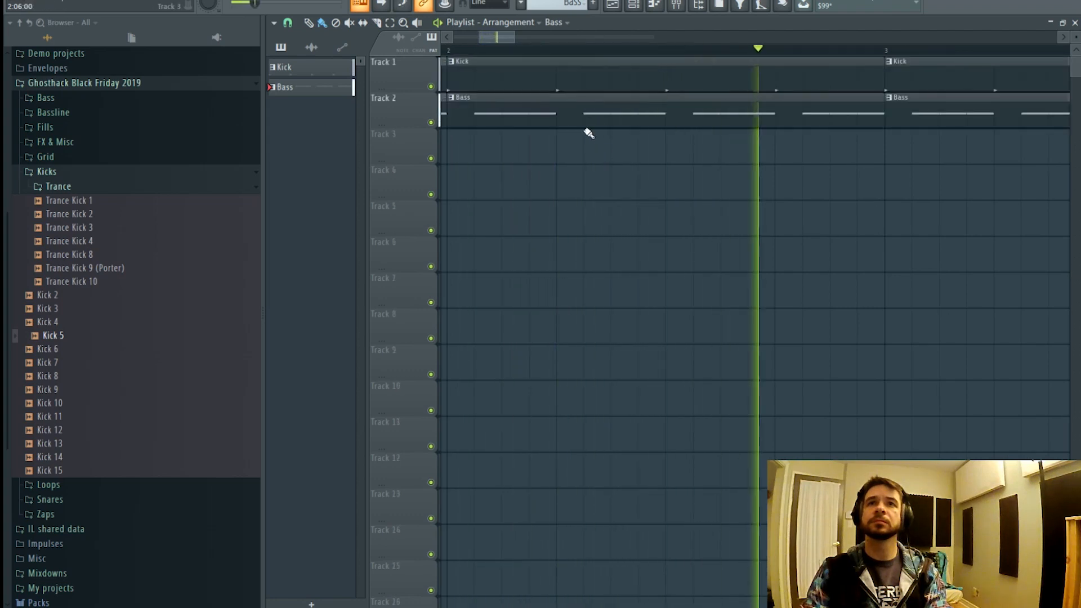
pyautogui.doubleClick(582, 125)
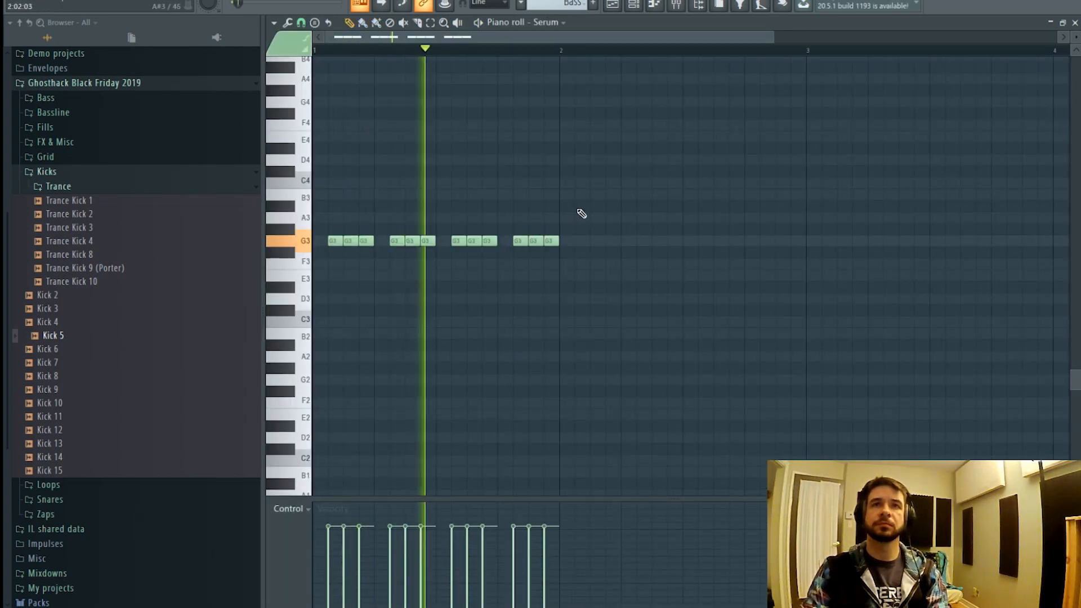
pyautogui.click(635, 7)
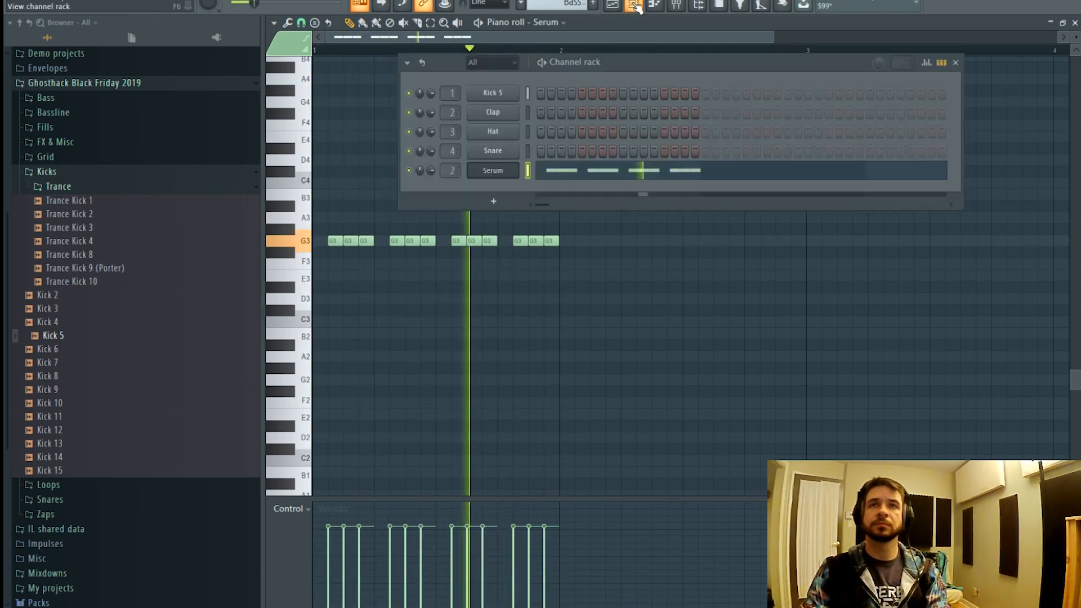
# - Bring up the mixer and open the Serum instrument from the channel rack
pyautogui.click(679, 7)
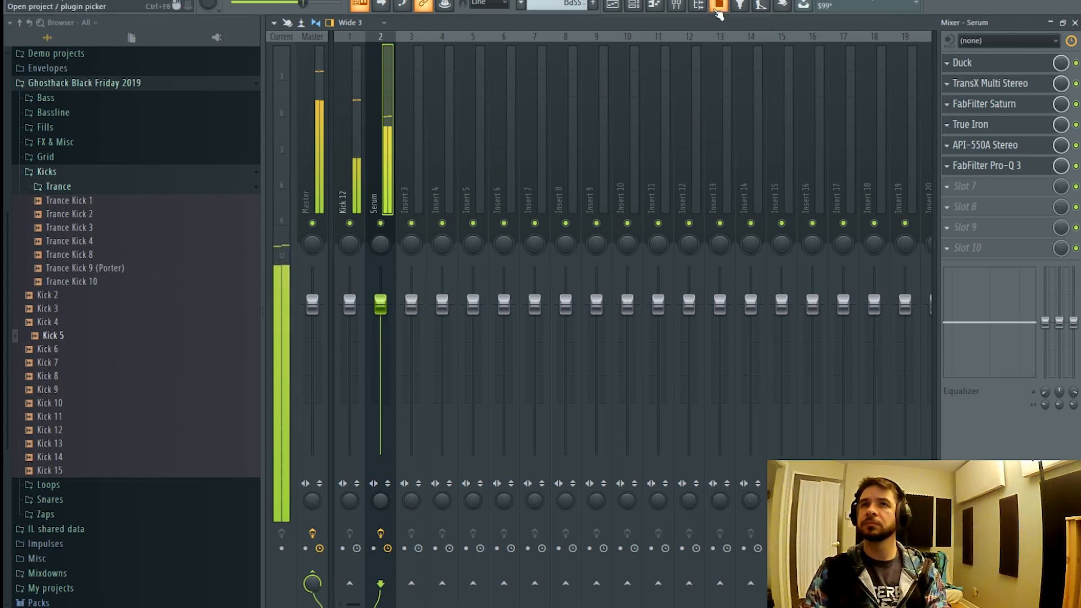
pyautogui.click(635, 7)
pyautogui.click(493, 170)
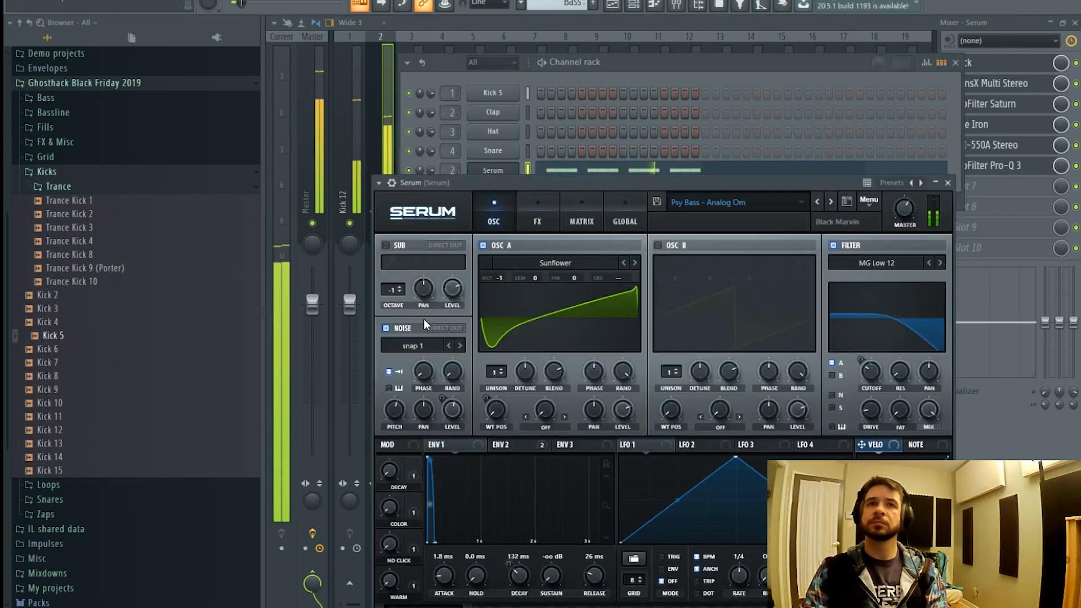
# - Try variations of the Psy Bass - Analog Om preset by toggling noise and adjusting the filter cutoff, Color and No Click controls
pyautogui.click(387, 328)
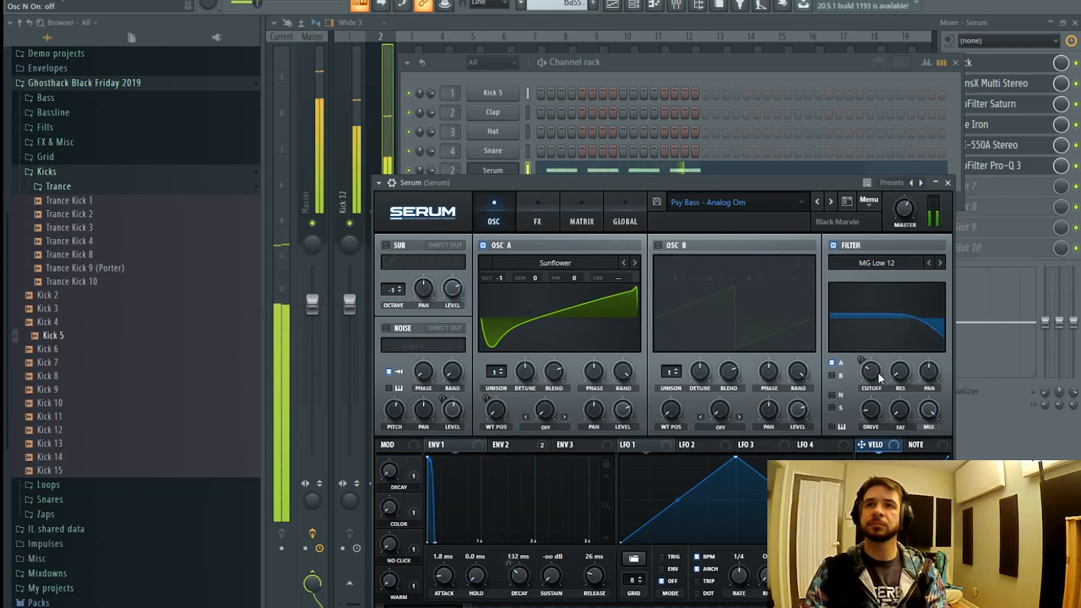
pyautogui.moveTo(875, 370); pyautogui.dragTo(873, 374)
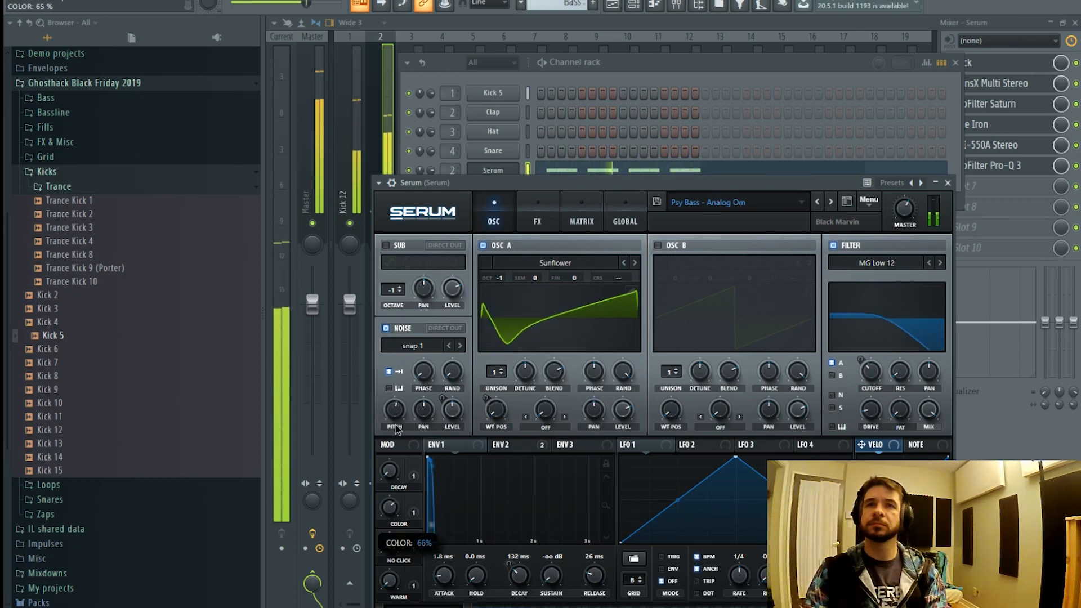
pyautogui.moveTo(394, 446); pyautogui.dragTo(408, 422)
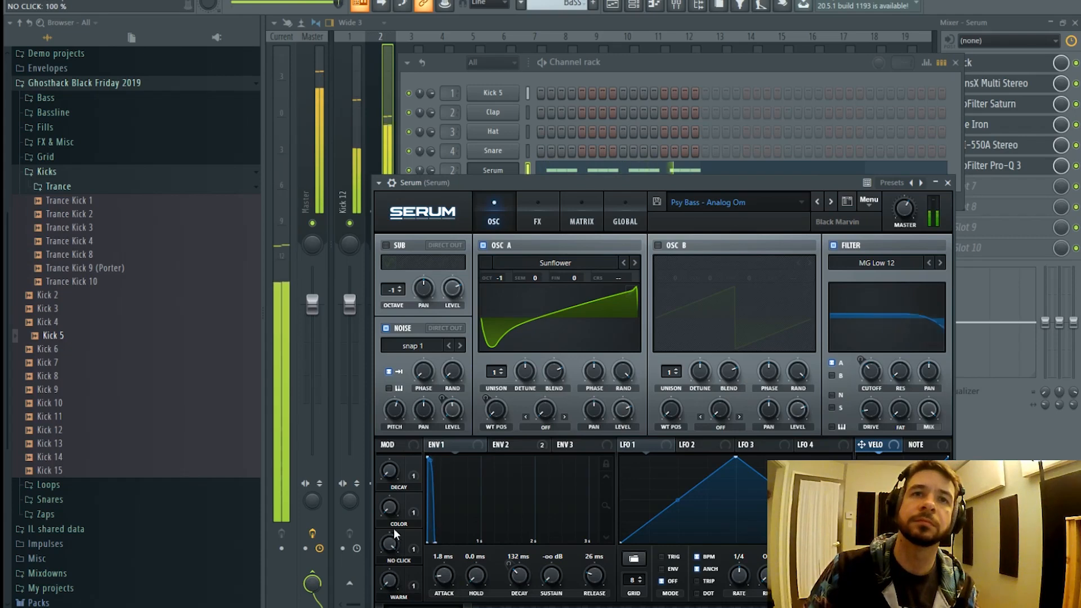
pyautogui.moveTo(393, 541); pyautogui.dragTo(398, 581)
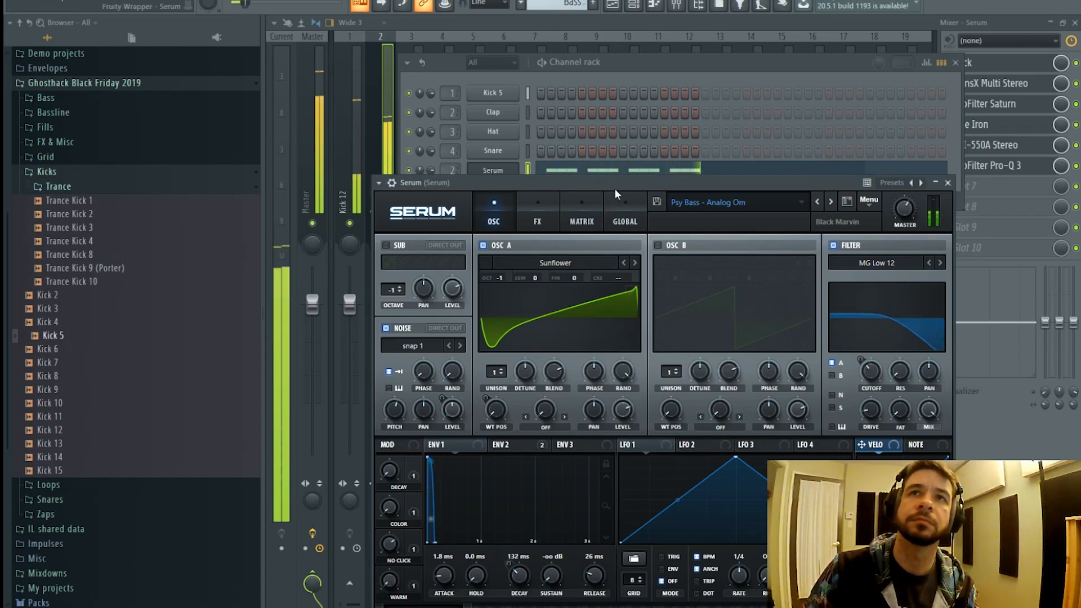
# - Load Serum's Psy Bass - Dakru preset and adjust its filter cutoff to about 63 Hz and Env 1 decay to about 170 ms
pyautogui.moveTo(615, 183); pyautogui.dragTo(595, 132)
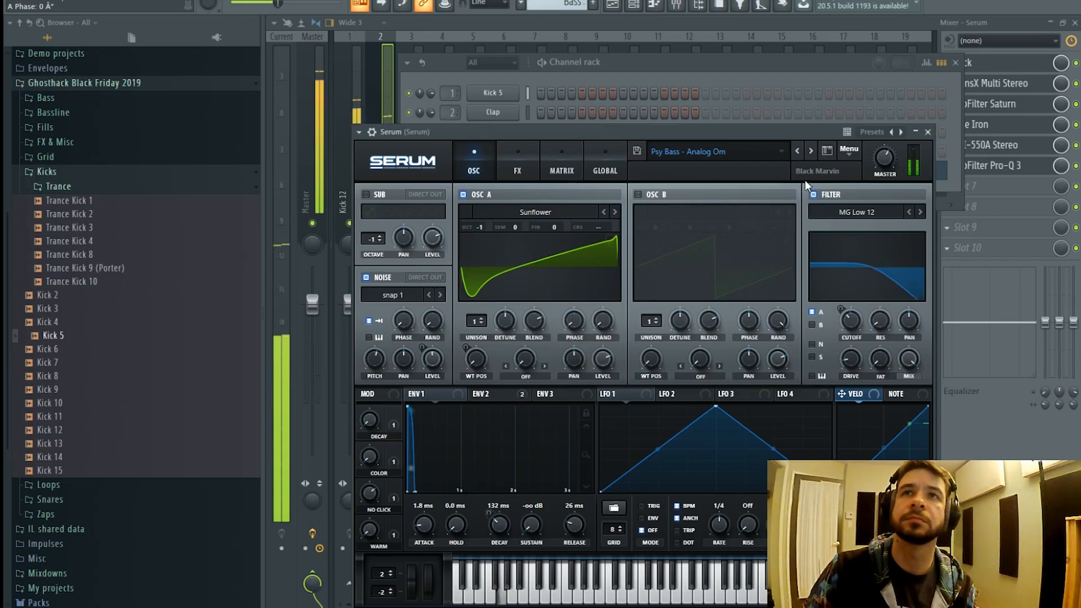
pyautogui.click(812, 152)
pyautogui.moveTo(850, 321); pyautogui.dragTo(851, 333)
pyautogui.moveTo(850, 321); pyautogui.dragTo(850, 327)
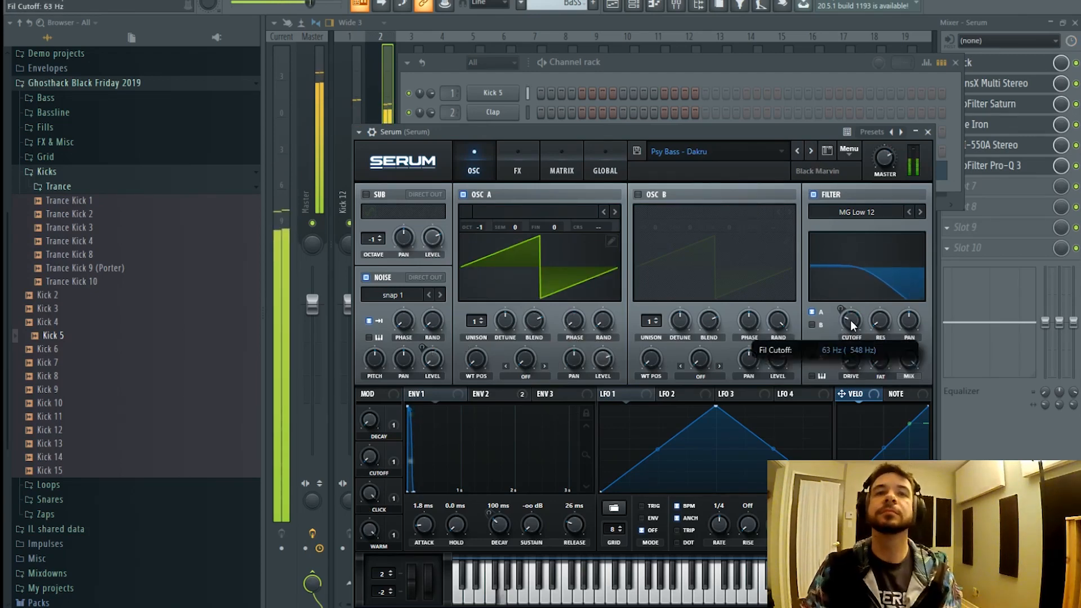
pyautogui.moveTo(500, 529); pyautogui.dragTo(502, 521)
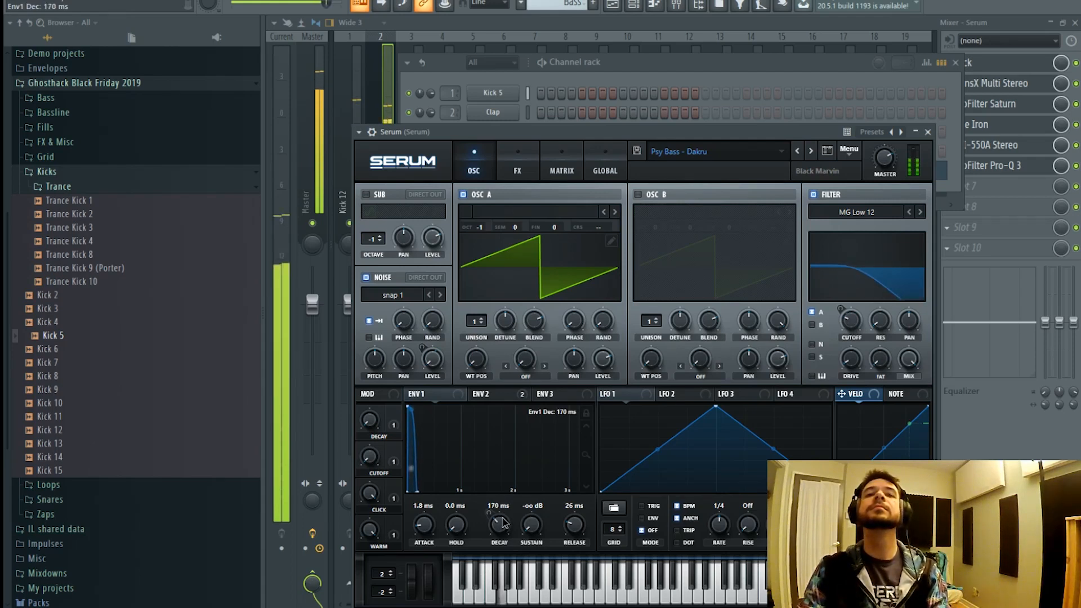
# - Check the playing bass in the mixer and playlist, and reopen Serum from the channel rack
pyautogui.click(376, 81)
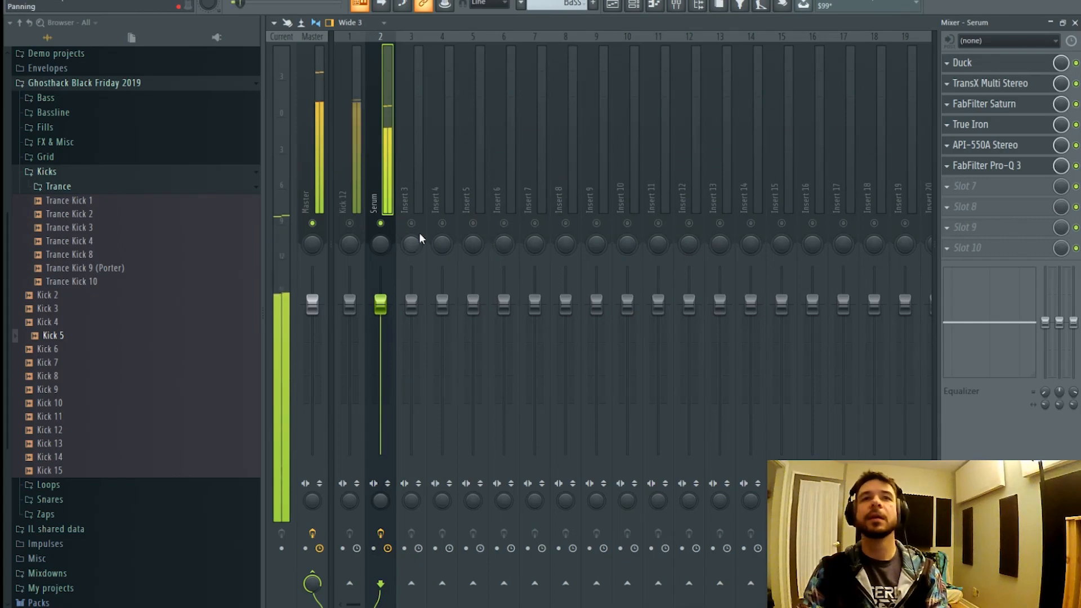
pyautogui.click(613, 6)
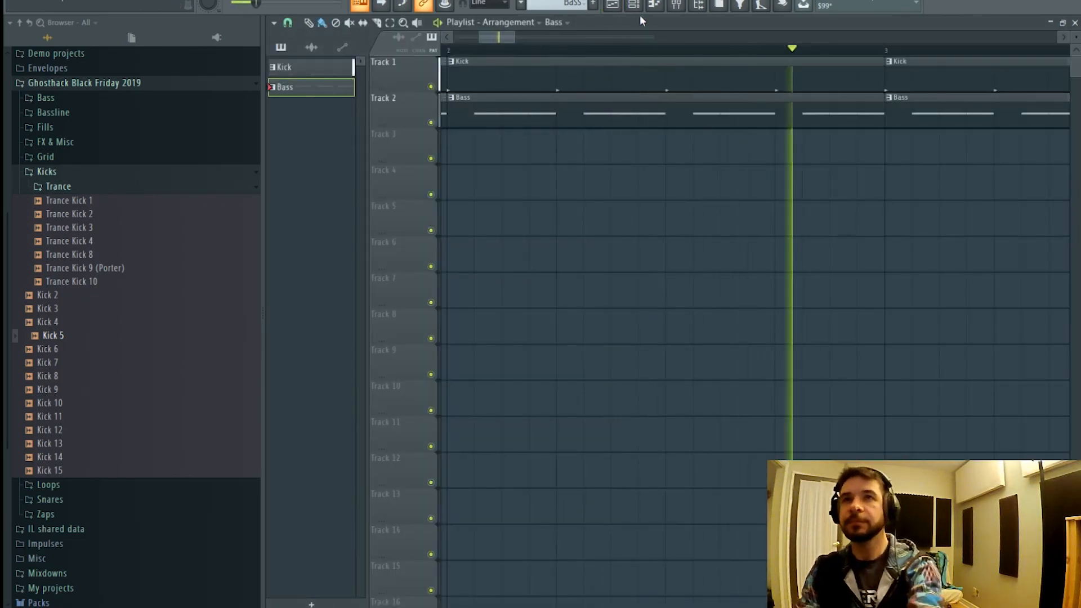
pyautogui.click(634, 6)
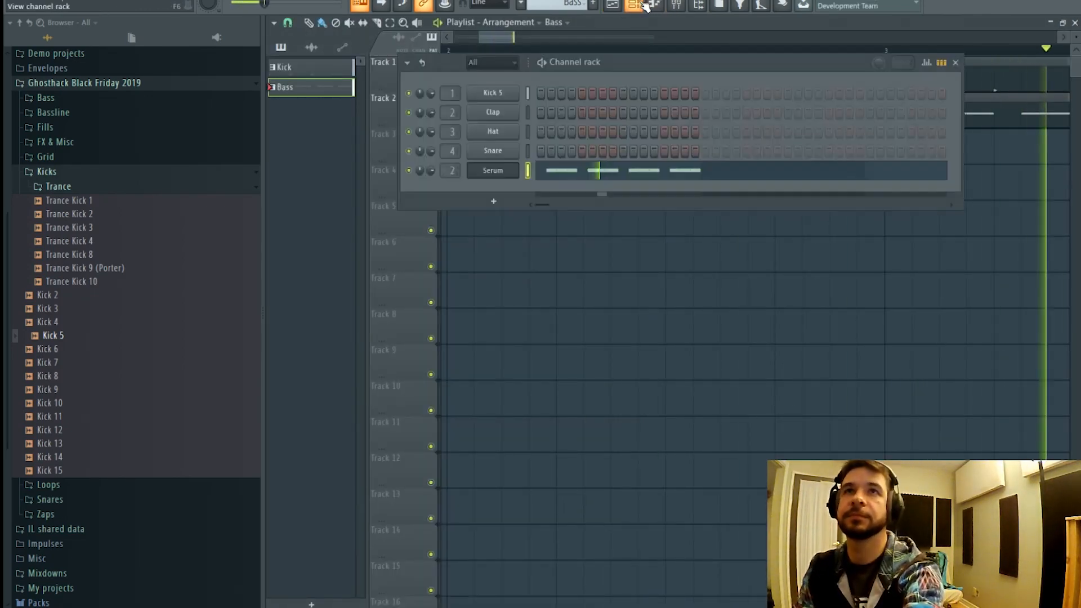
pyautogui.click(504, 177)
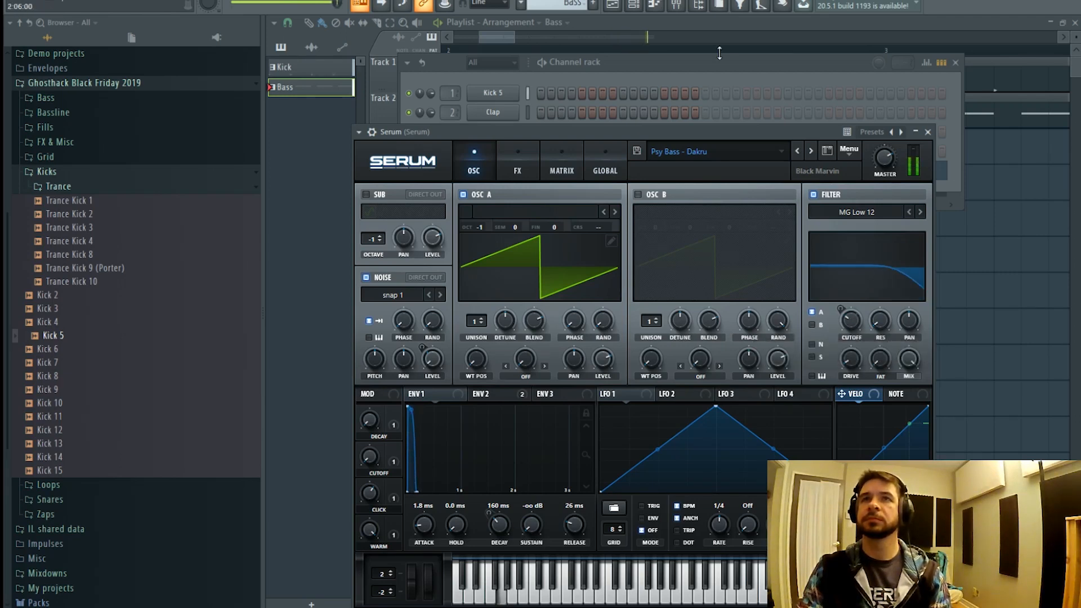
# - Add Kickstart to the Serum mixer track's empty slot 7 and move it up above API-550A Stereo
pyautogui.press('F9')
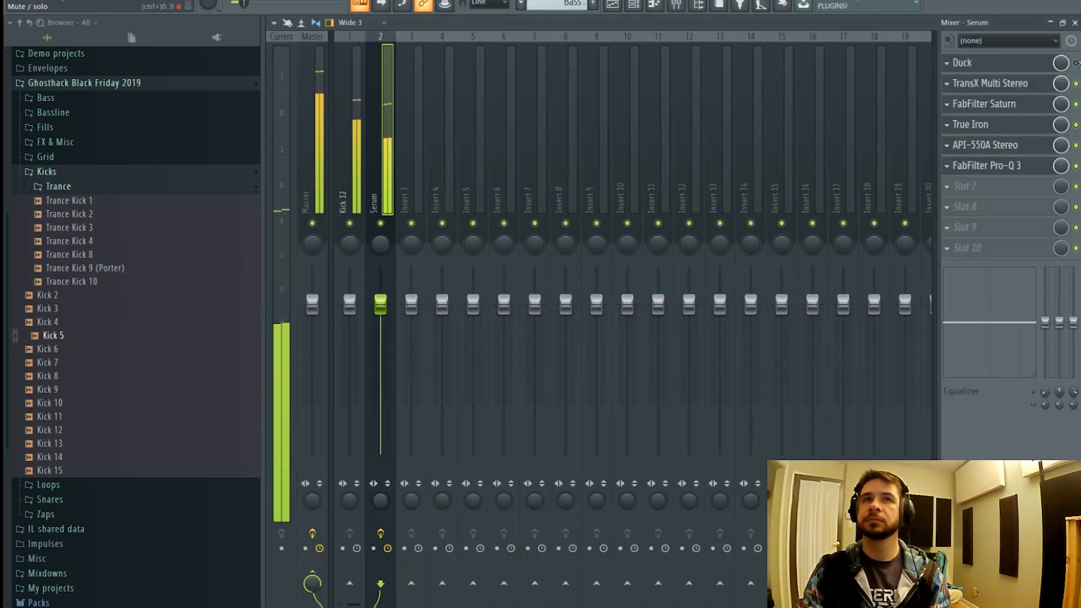
pyautogui.click(1010, 202)
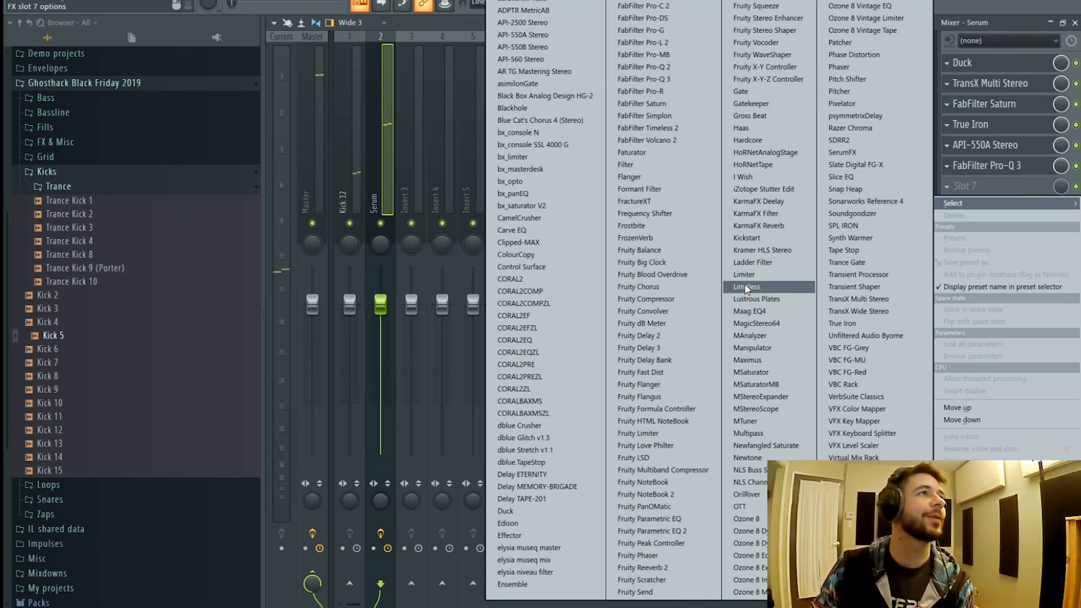
pyautogui.click(763, 236)
pyautogui.moveTo(985, 192); pyautogui.dragTo(989, 148)
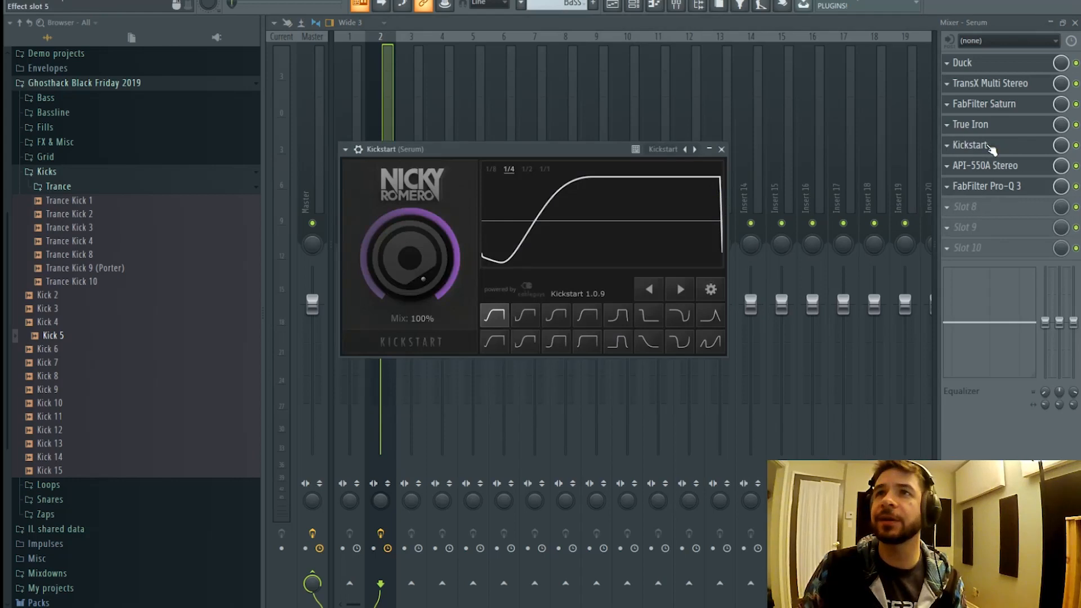
# - Choose Kickstart's fifth curve shape, set its mix to 23%, and move the plugin directly below Duck in the effect chain
pyautogui.click(620, 320)
pyautogui.moveTo(410, 258); pyautogui.dragTo(410, 293)
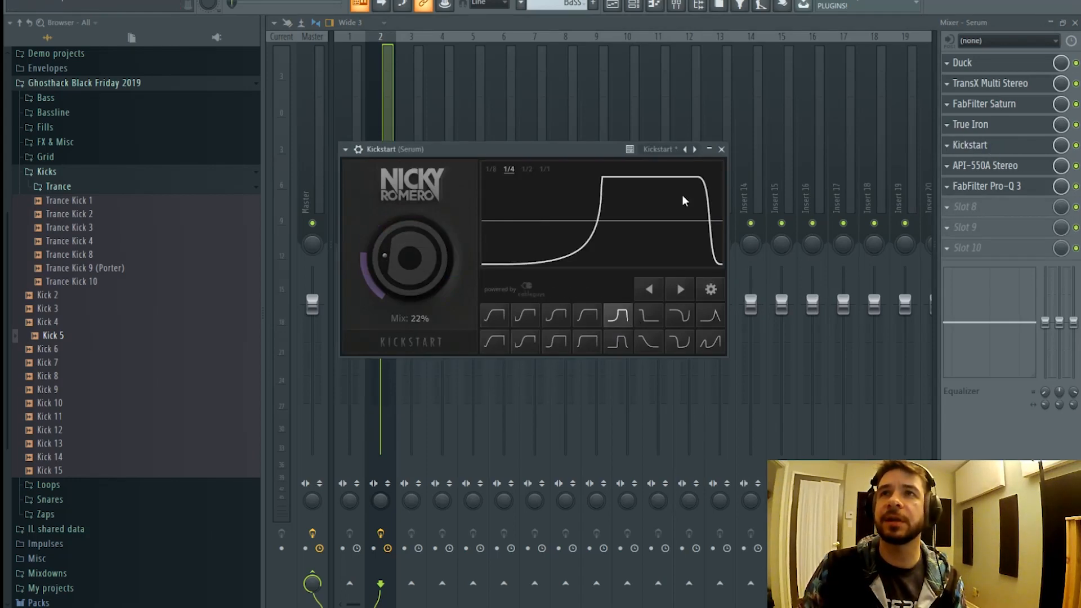
pyautogui.moveTo(983, 108); pyautogui.dragTo(982, 89)
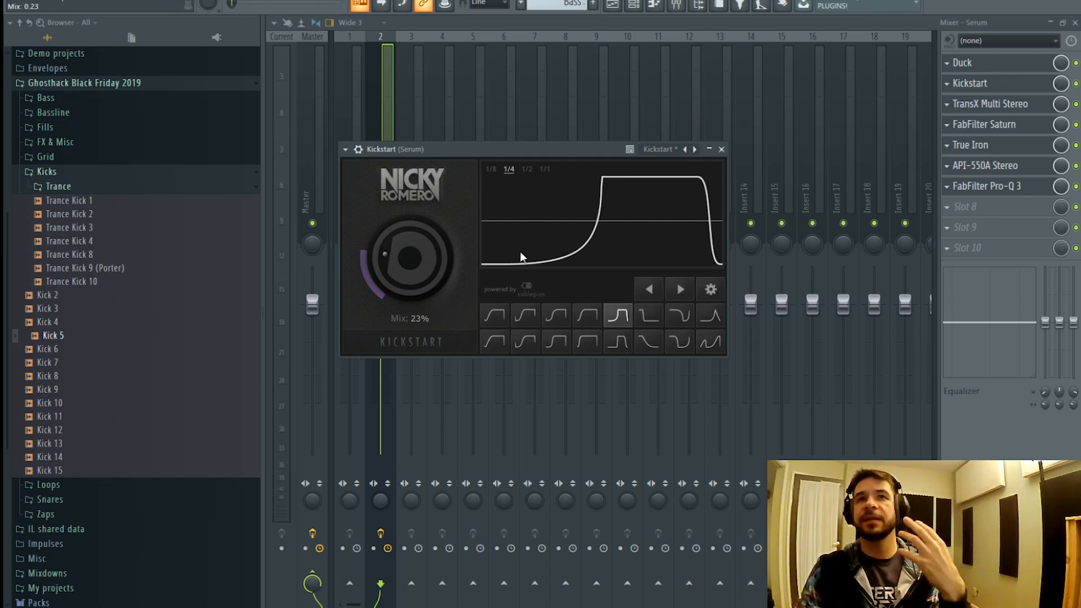
# - Audition the bass with Kickstart active, close the plugin window and stop playback
pyautogui.press('space')
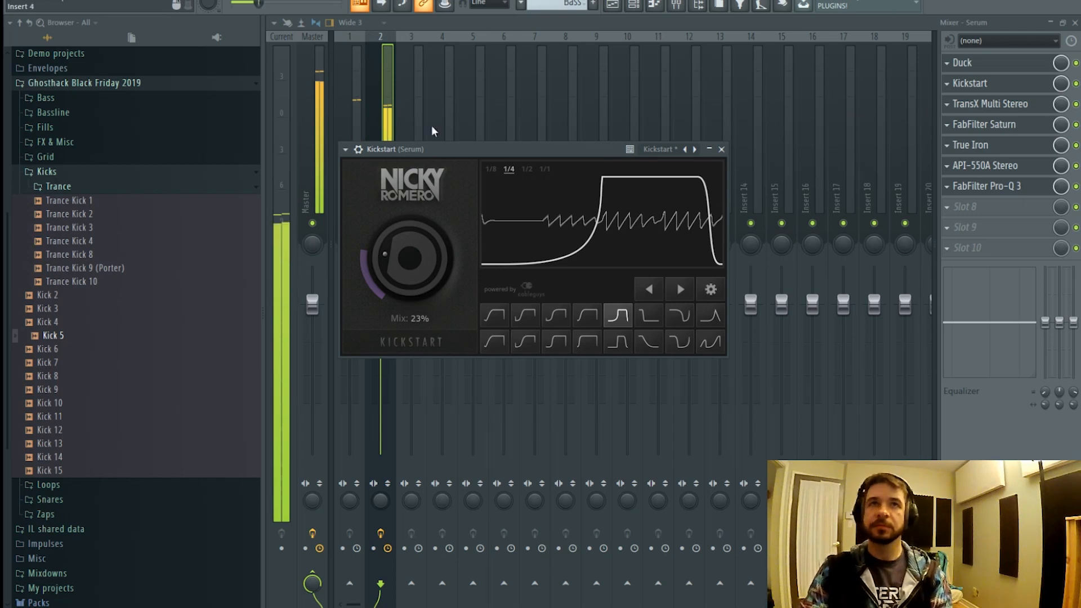
pyautogui.click(388, 121)
pyautogui.press('space')
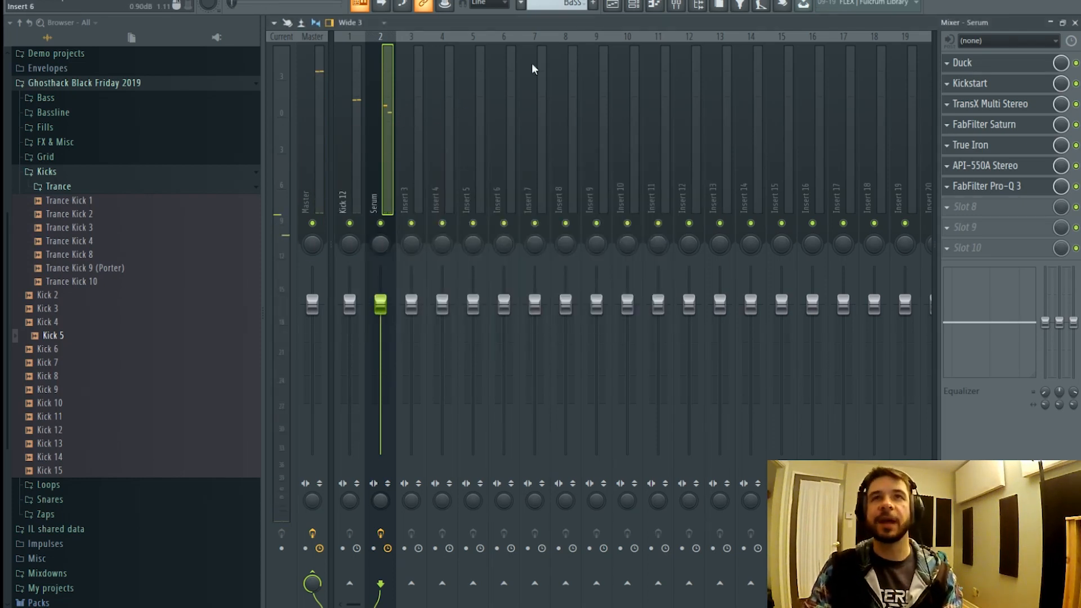
# - Show all eight bars of Kick and Bass clips in the playlist and play the arrangement from the start
pyautogui.click(612, 6)
pyautogui.scroll(-5, 625, 62)
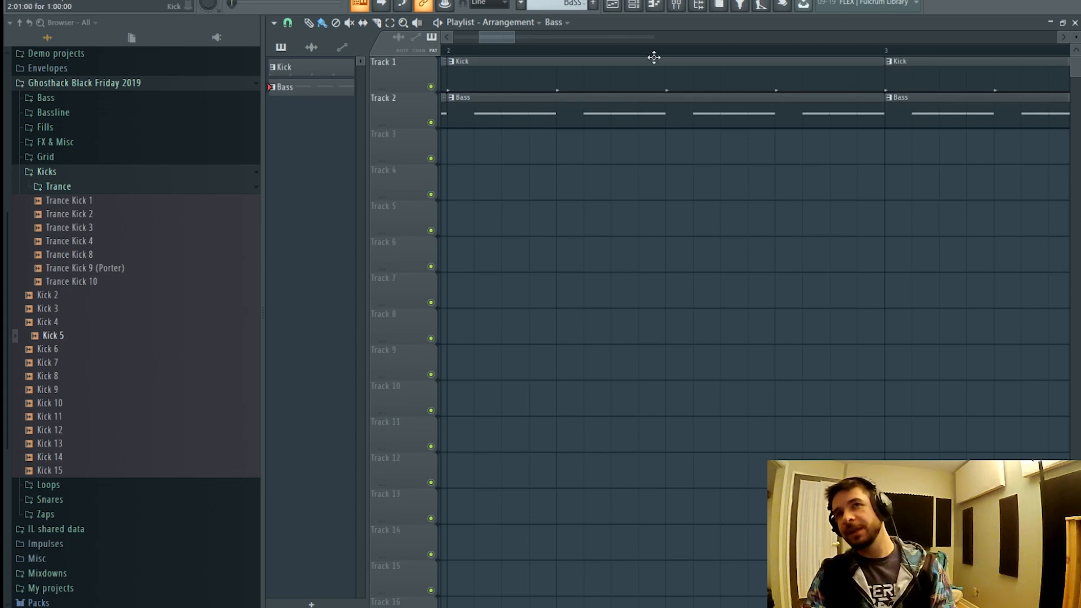
pyautogui.scroll(-3, 671, 56)
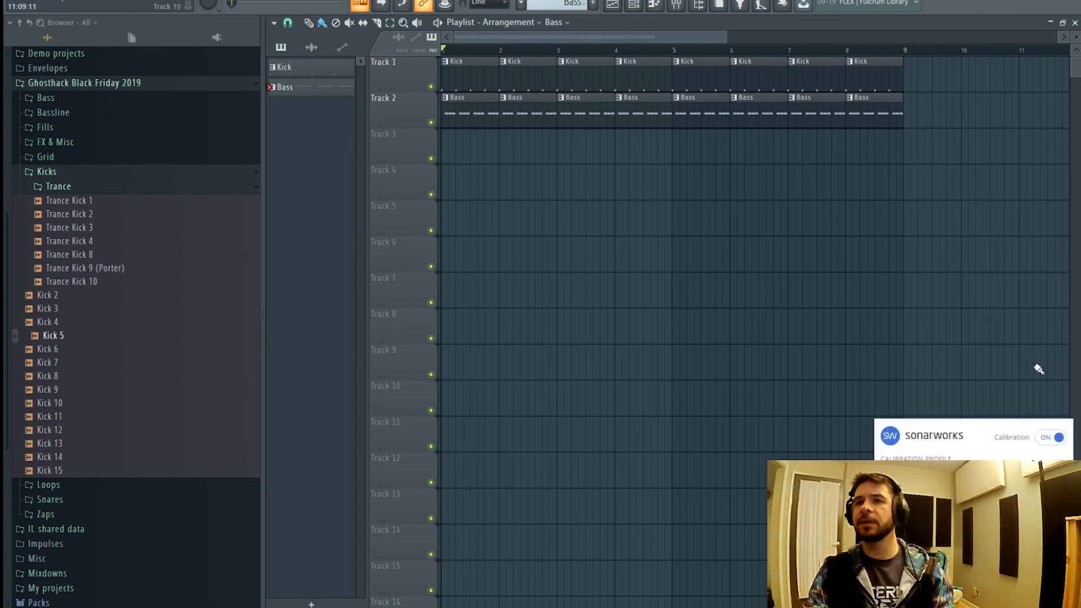
pyautogui.press('space')
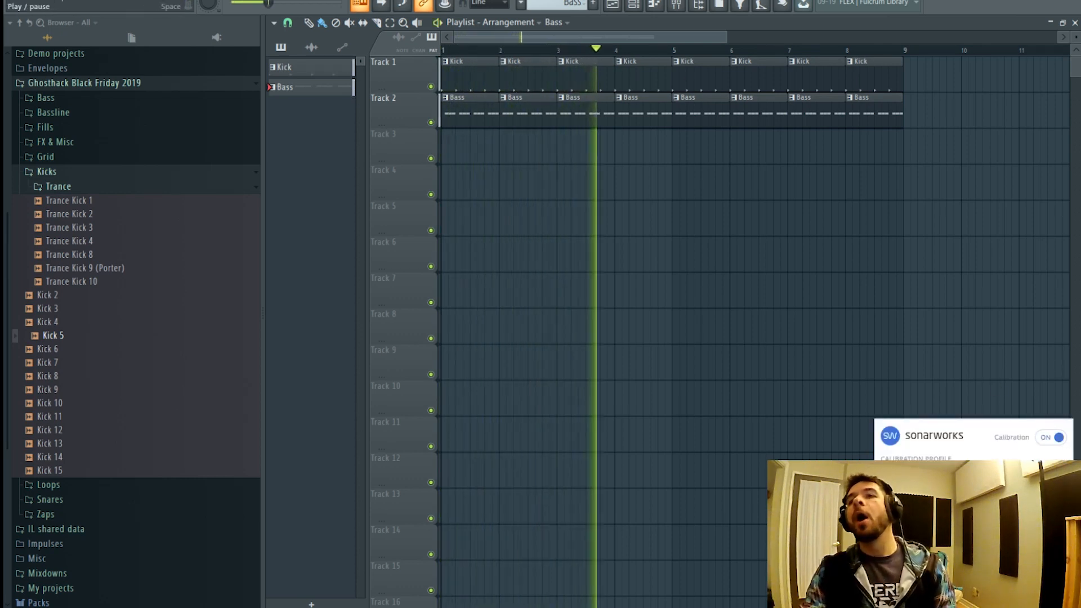
pyautogui.press('space')
# - Add Sonarworks Reference 4 to slot 9 of the Master track and switch it to the Beyerdynamic DT 770 Pro 80 Ohm headphone profile
pyautogui.click(677, 12)
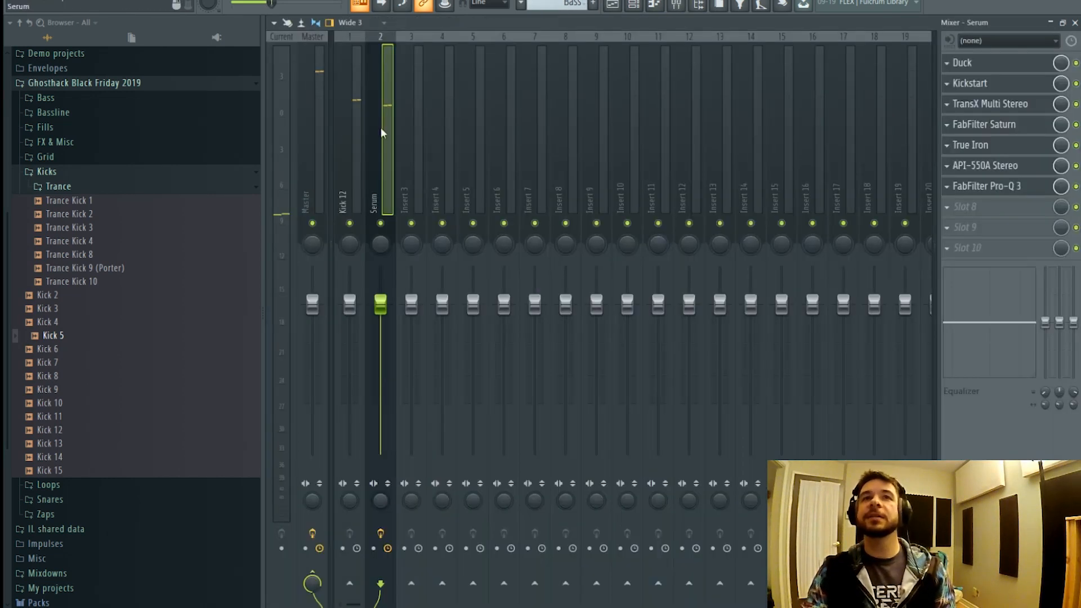
pyautogui.click(330, 124)
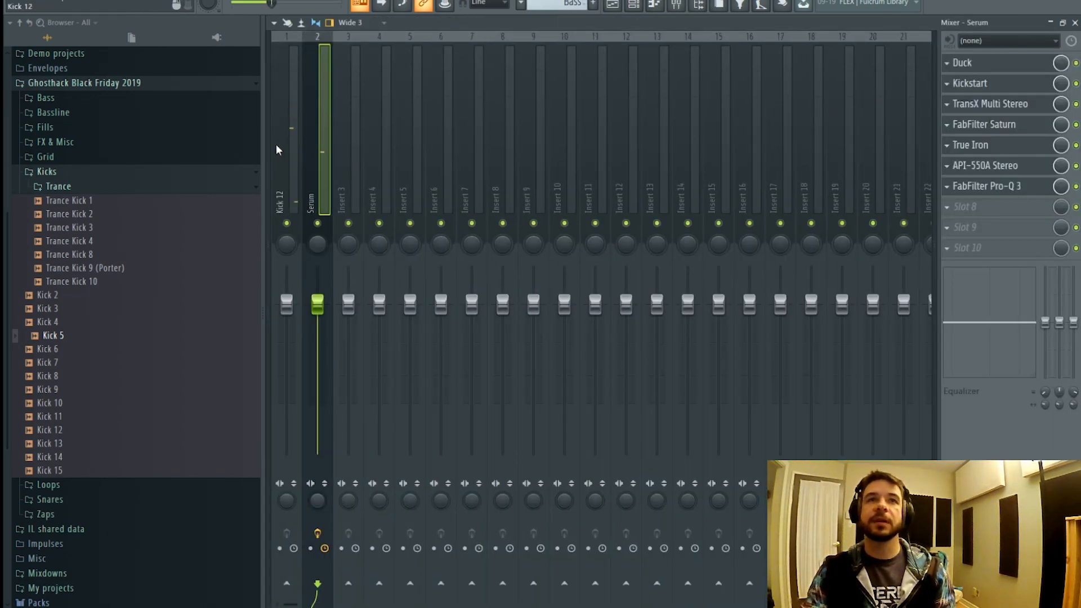
pyautogui.press('Left')
pyautogui.press('Left')
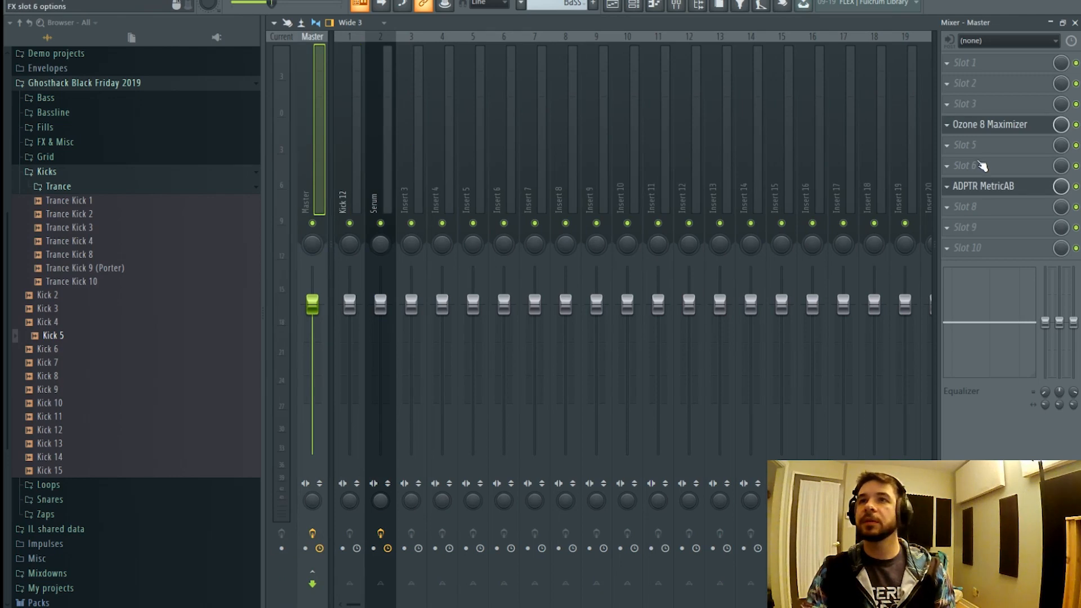
pyautogui.click(984, 232)
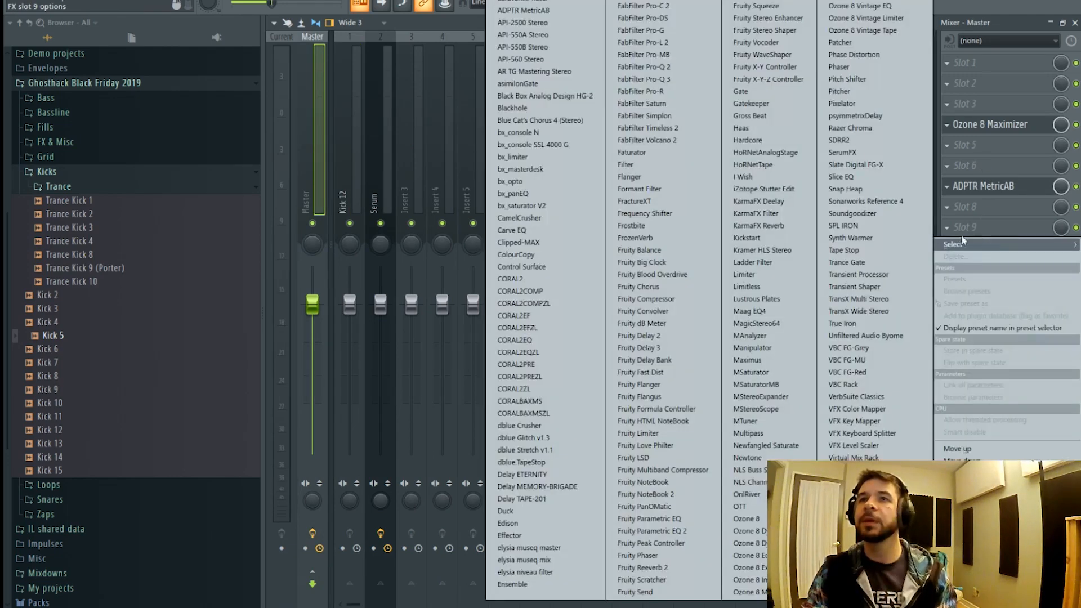
pyautogui.click(883, 201)
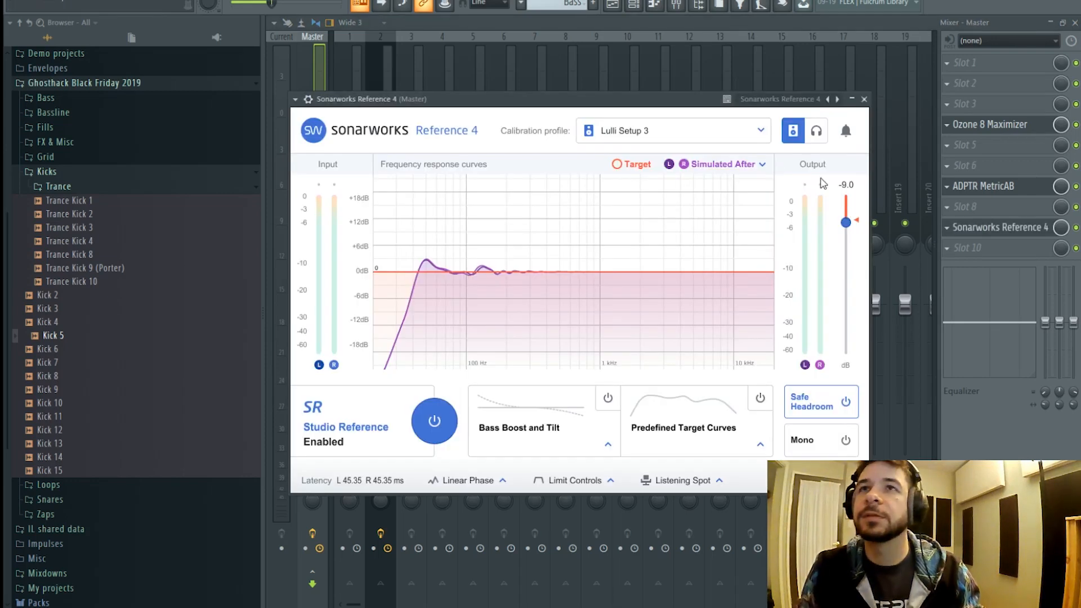
pyautogui.click(816, 132)
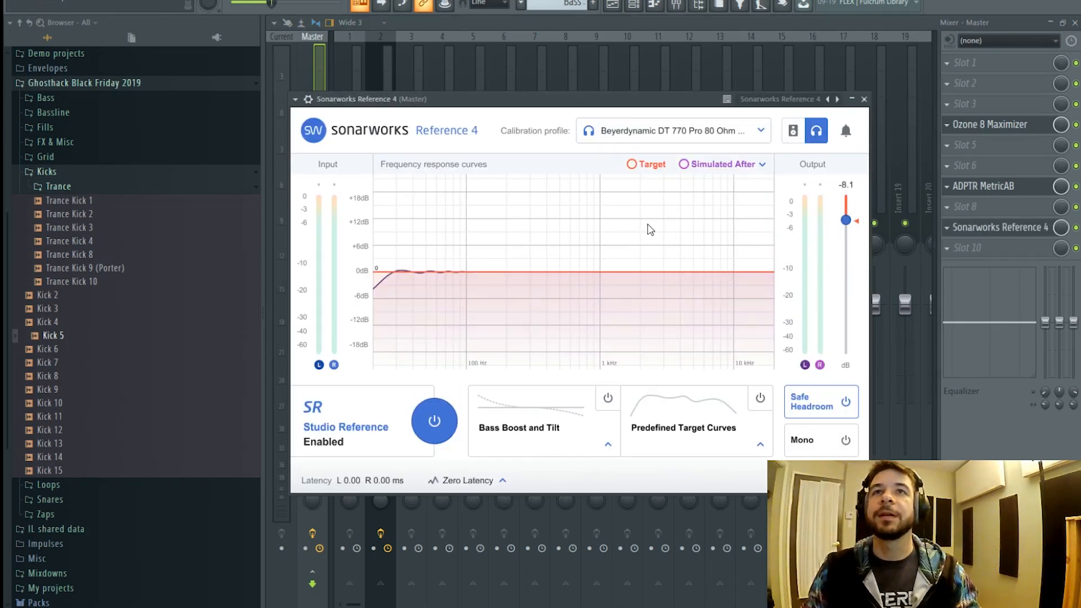
# - Play the arrangement and compare the soloed Serum track with the full kick and bass mix
pyautogui.click(267, 1)
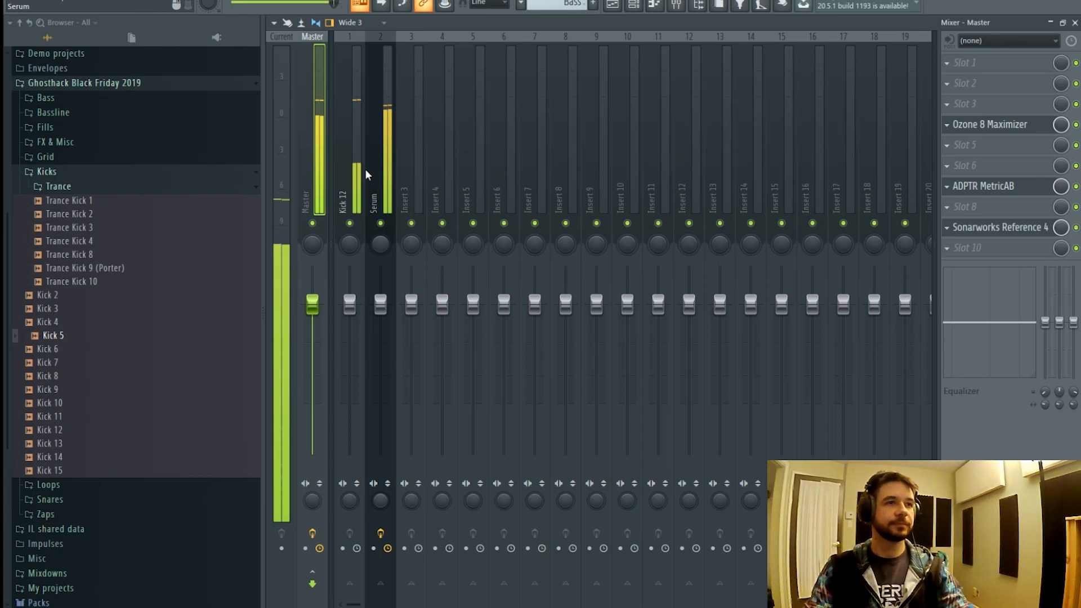
pyautogui.press('space')
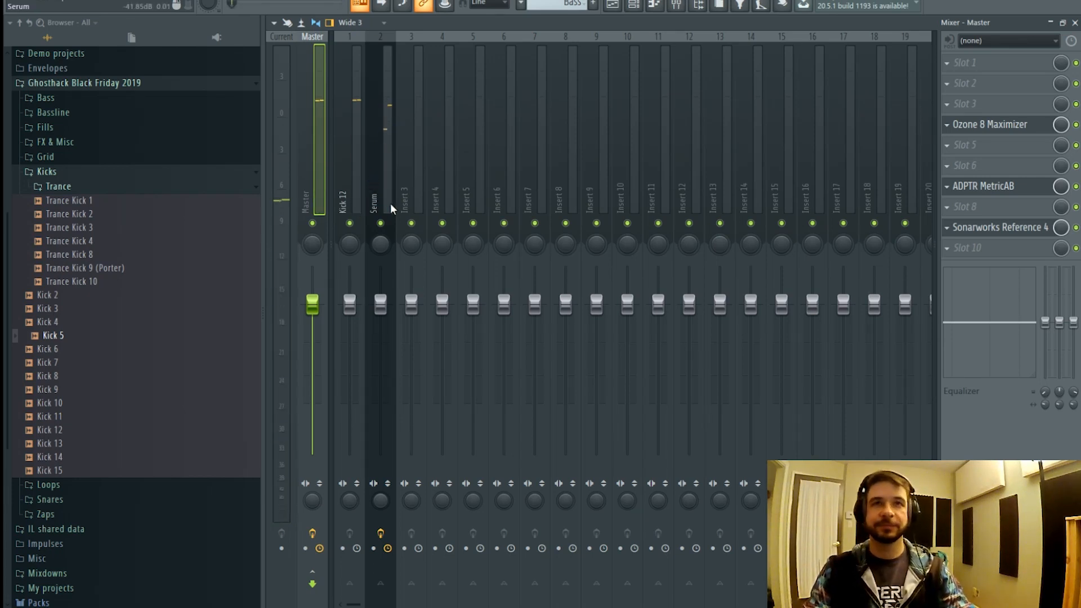
pyautogui.rightClick(389, 222)
pyautogui.rightClick(388, 223)
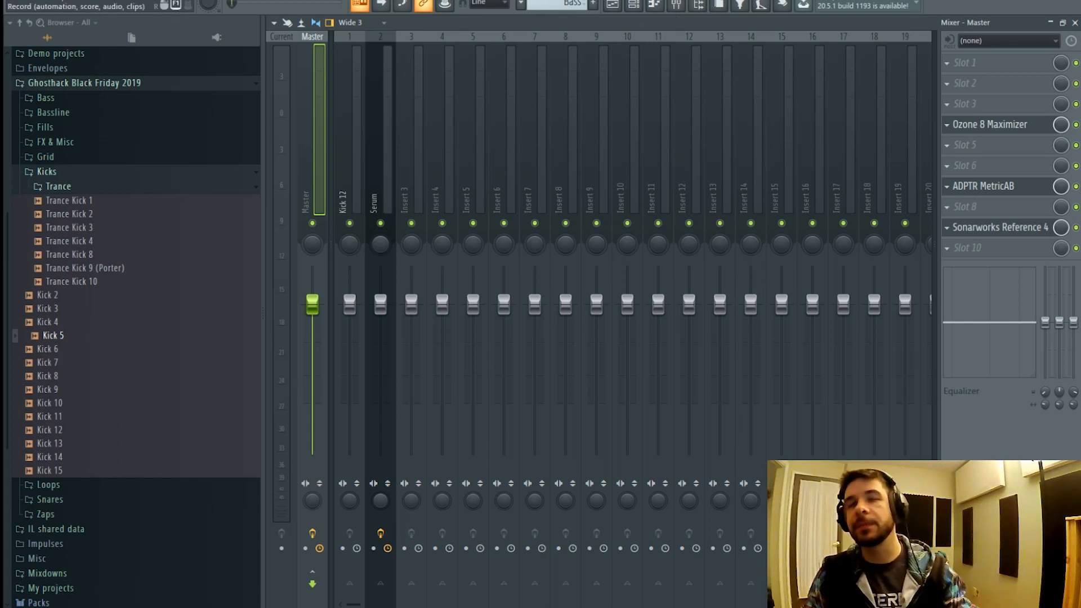
pyautogui.press('space')
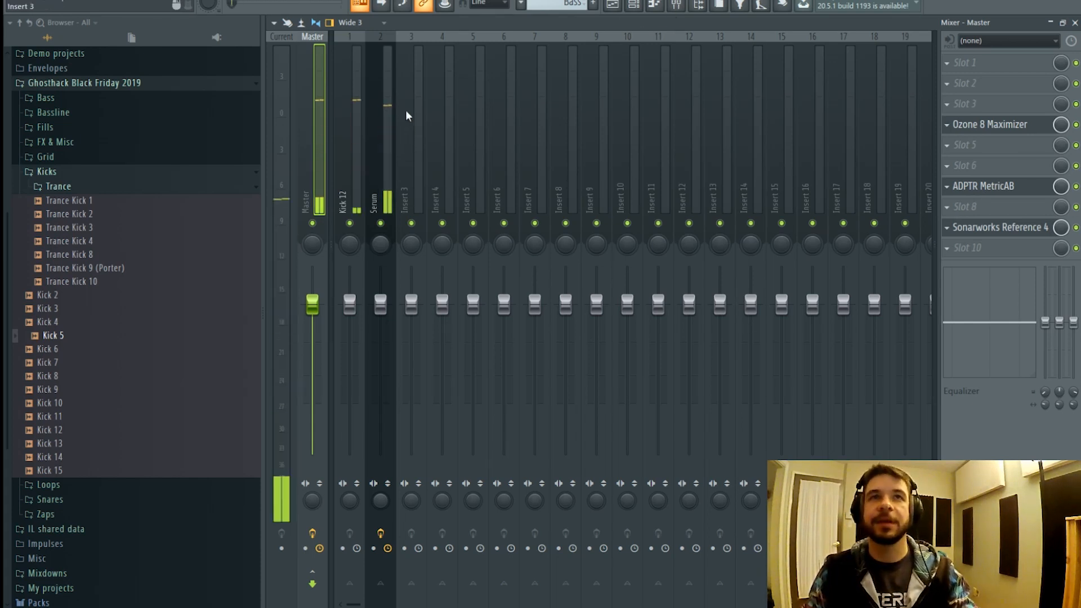
pyautogui.rightClick(387, 222)
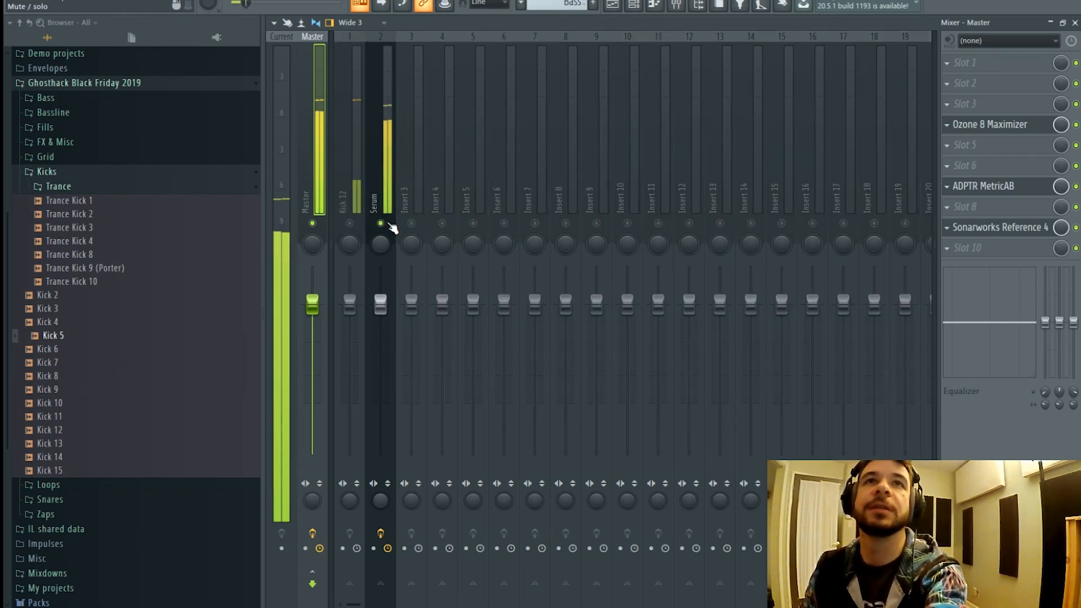
pyautogui.rightClick(388, 223)
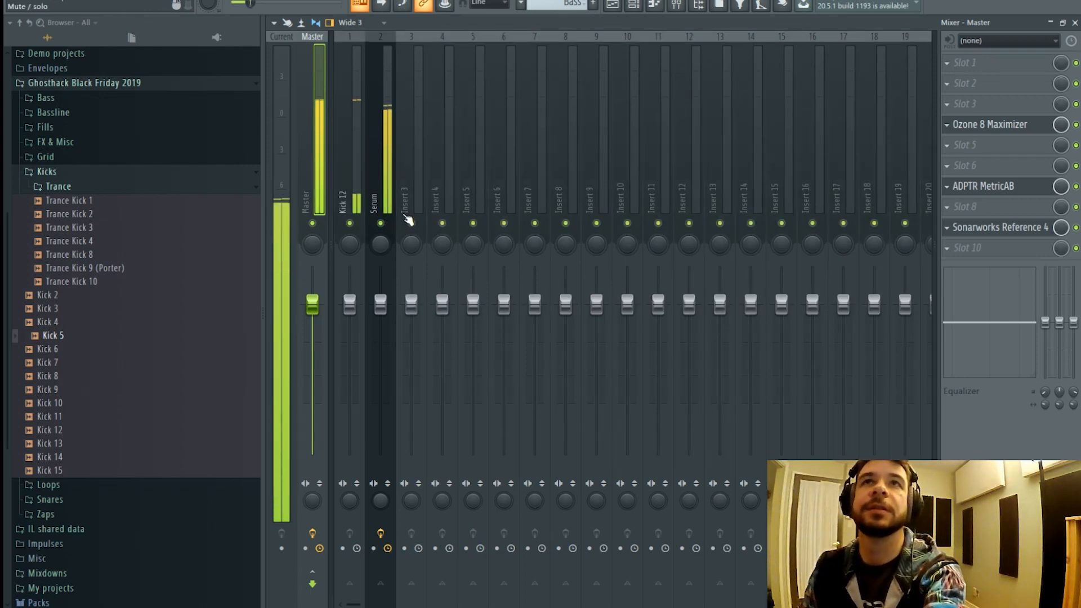
# - Extend the Kick and Bass clips in the playlist to 32 bars by repeatedly duplicating the existing blocks
pyautogui.click(654, 5)
pyautogui.click(612, 5)
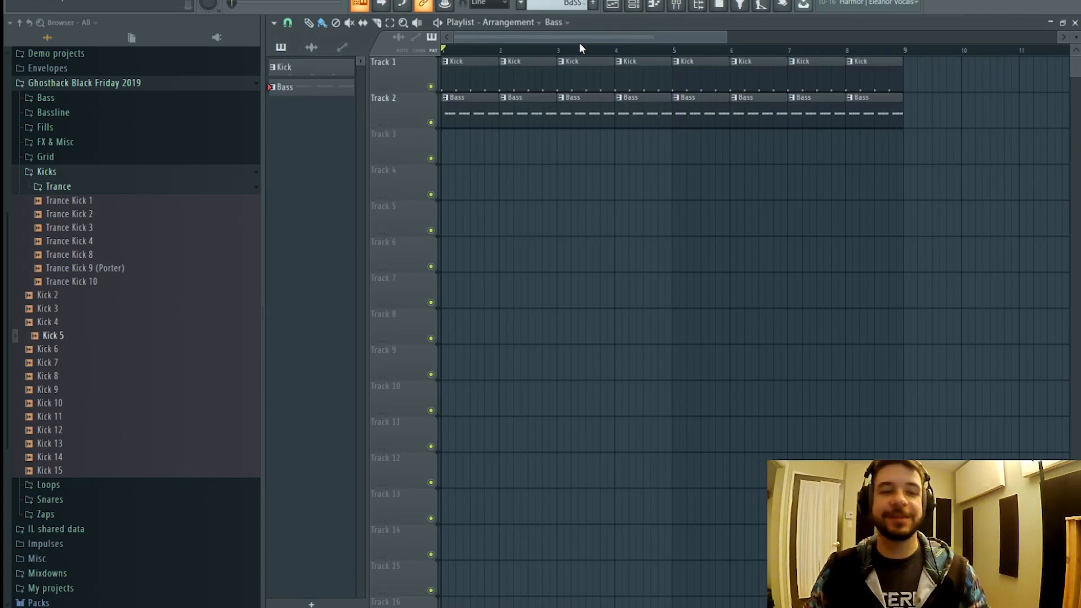
pyautogui.scroll(-3, 764, 57)
pyautogui.hotkey('ctrl', 'a')
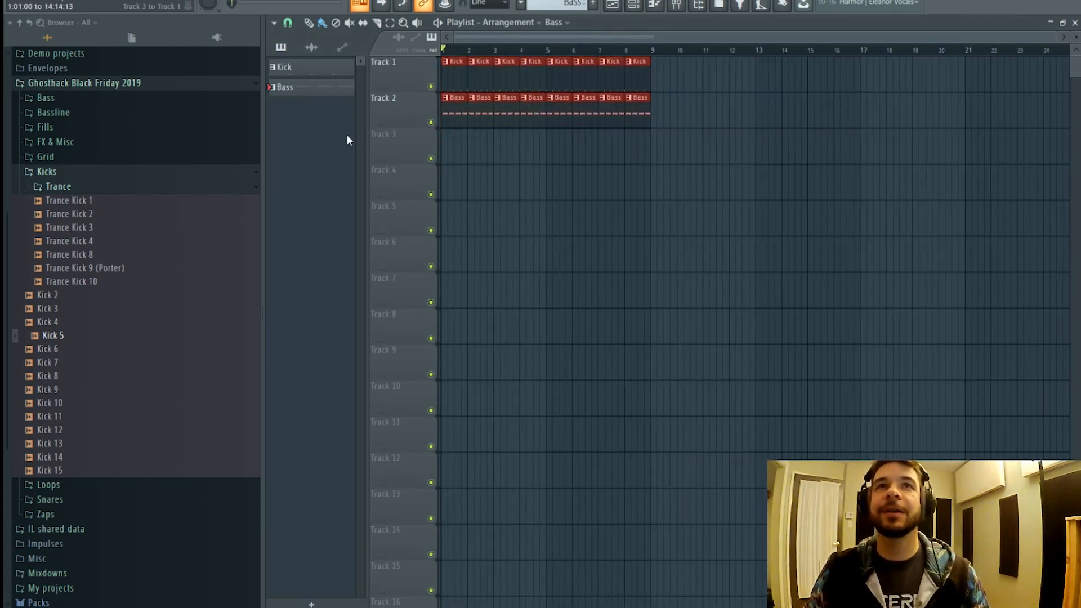
pyautogui.moveTo(454, 82); pyautogui.dragTo(664, 79)
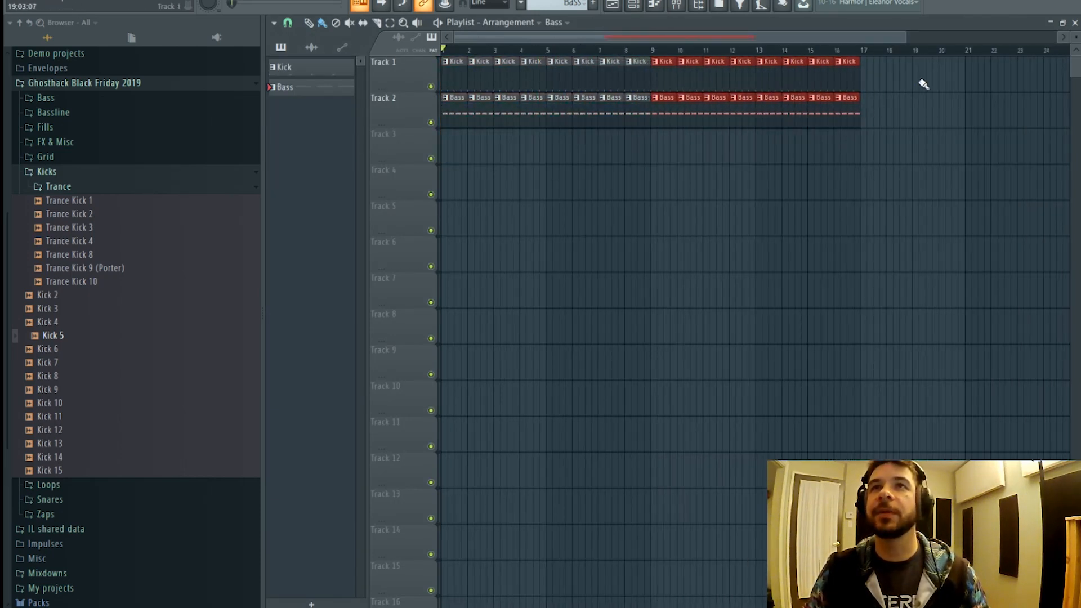
pyautogui.moveTo(919, 85); pyautogui.dragTo(383, 159)
pyautogui.moveTo(451, 84); pyautogui.dragTo(871, 79)
pyautogui.scroll(-3, 788, 56)
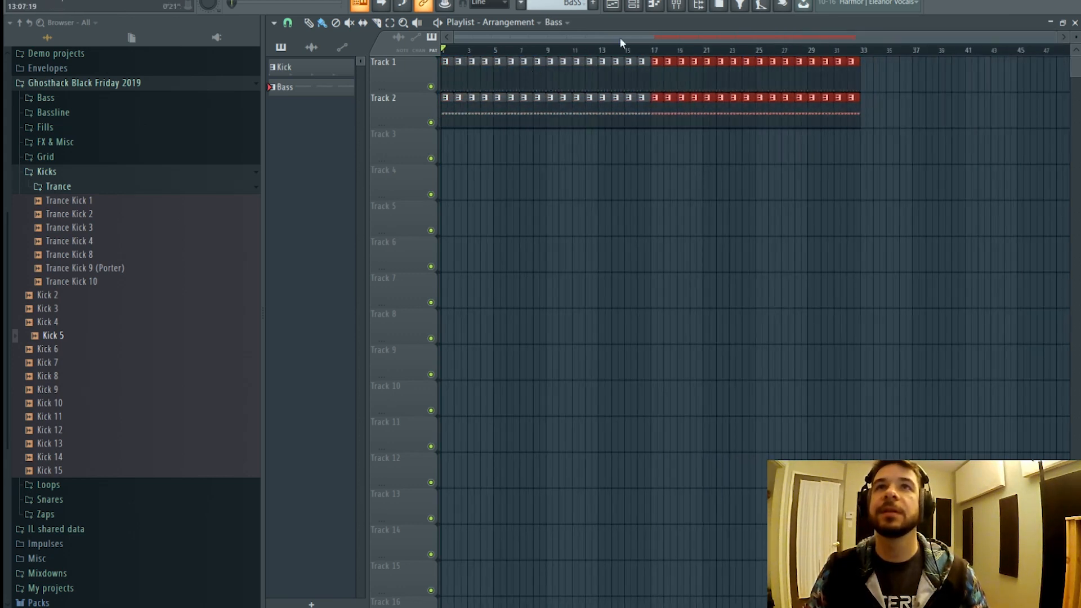
# - Show the channel rack and audition the samples in the Ghosthack Black Friday 2019 Snares folder, including Snare 6
pyautogui.click(637, 5)
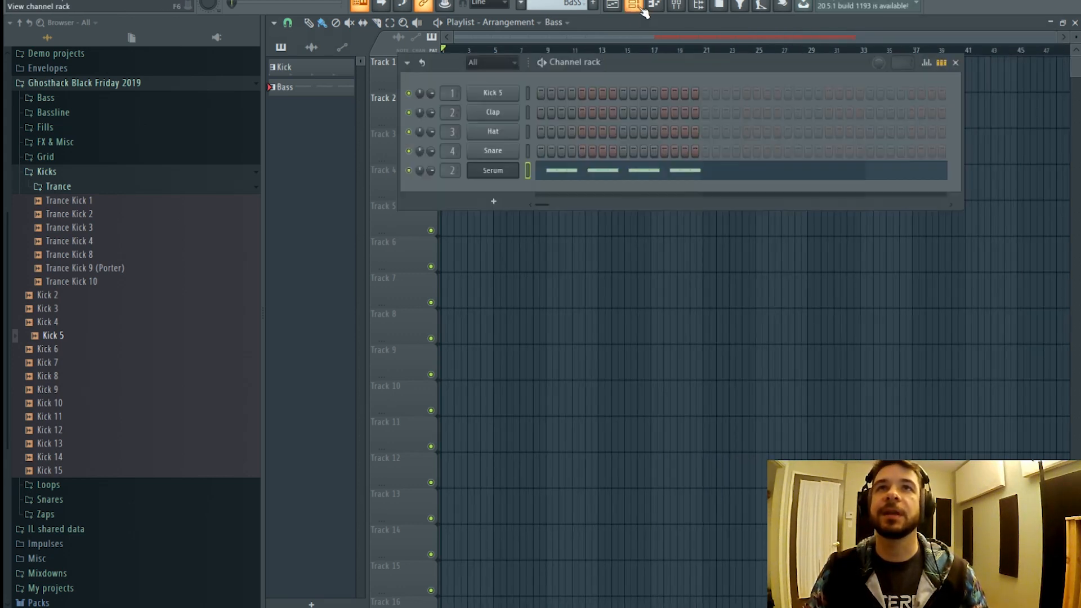
pyautogui.click(72, 175)
pyautogui.click(81, 354)
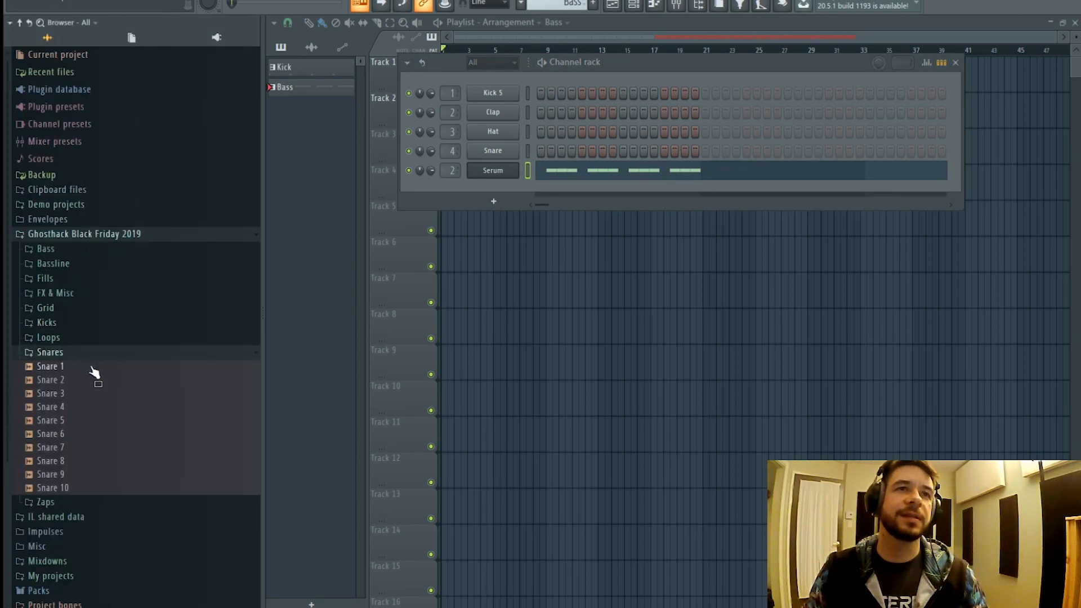
pyautogui.click(83, 291)
pyautogui.click(89, 312)
pyautogui.click(91, 300)
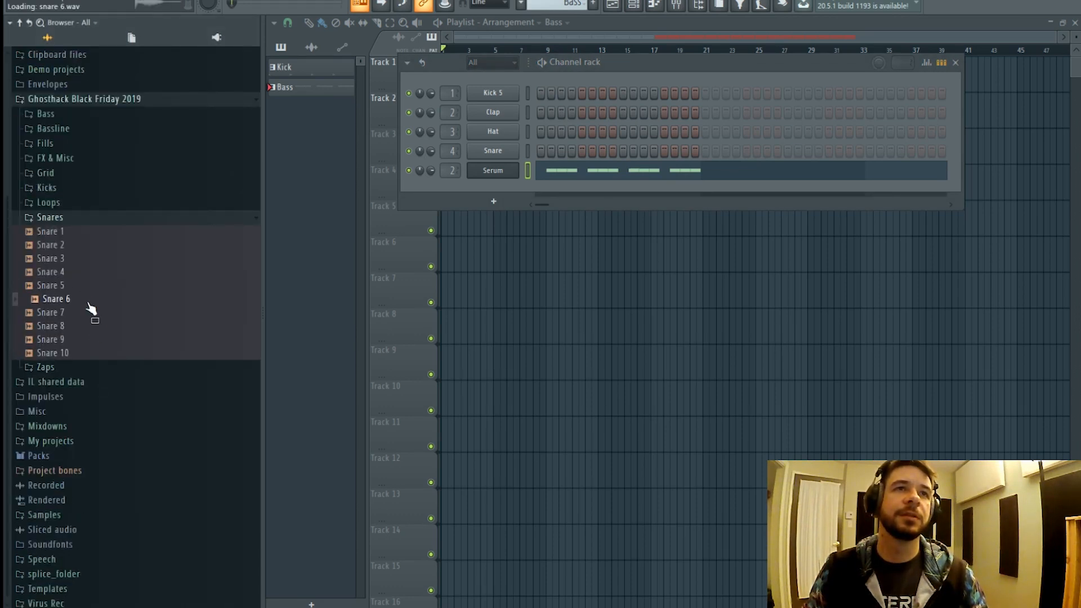
pyautogui.click(89, 274)
pyautogui.click(92, 313)
pyautogui.click(91, 300)
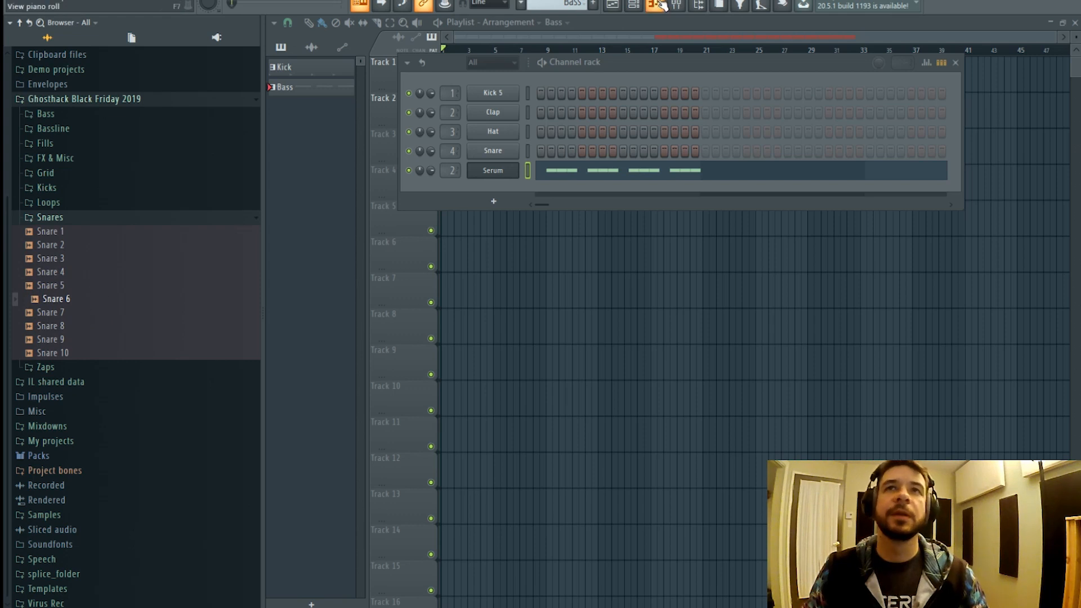
pyautogui.press('F6')
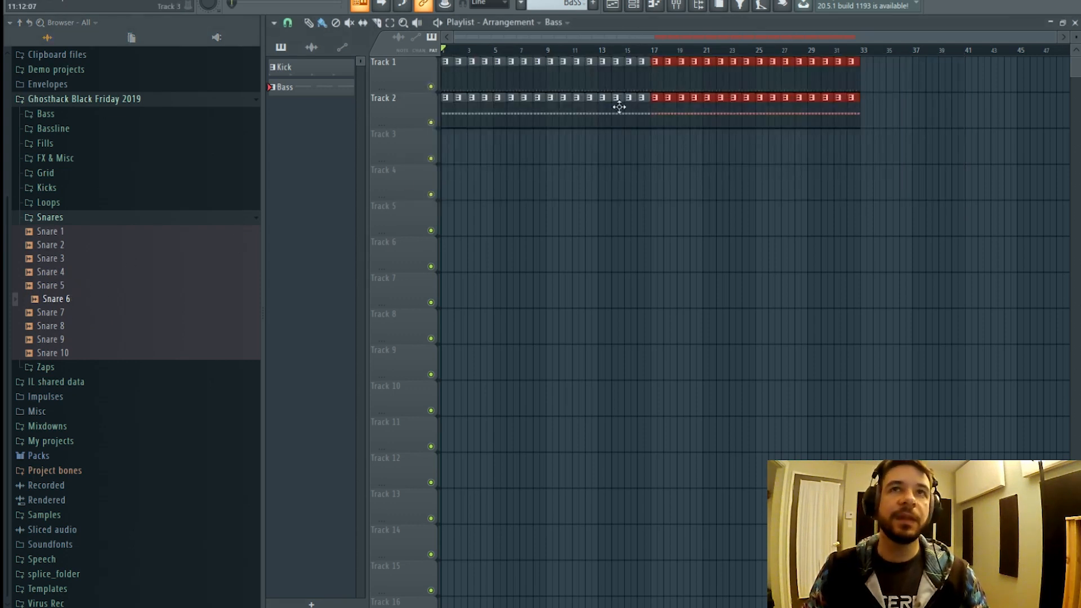
pyautogui.click(642, 5)
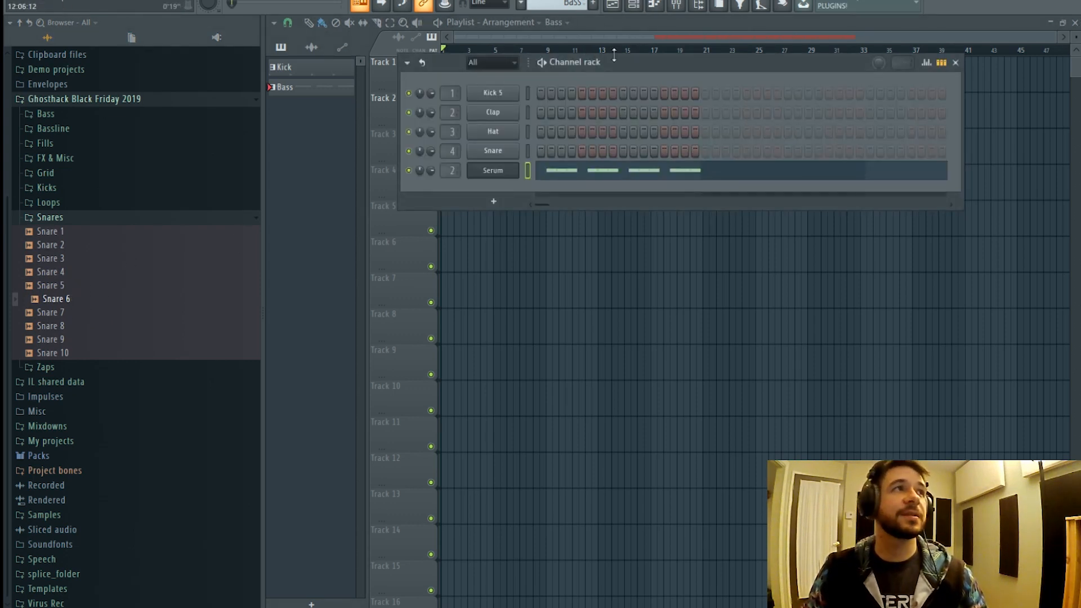
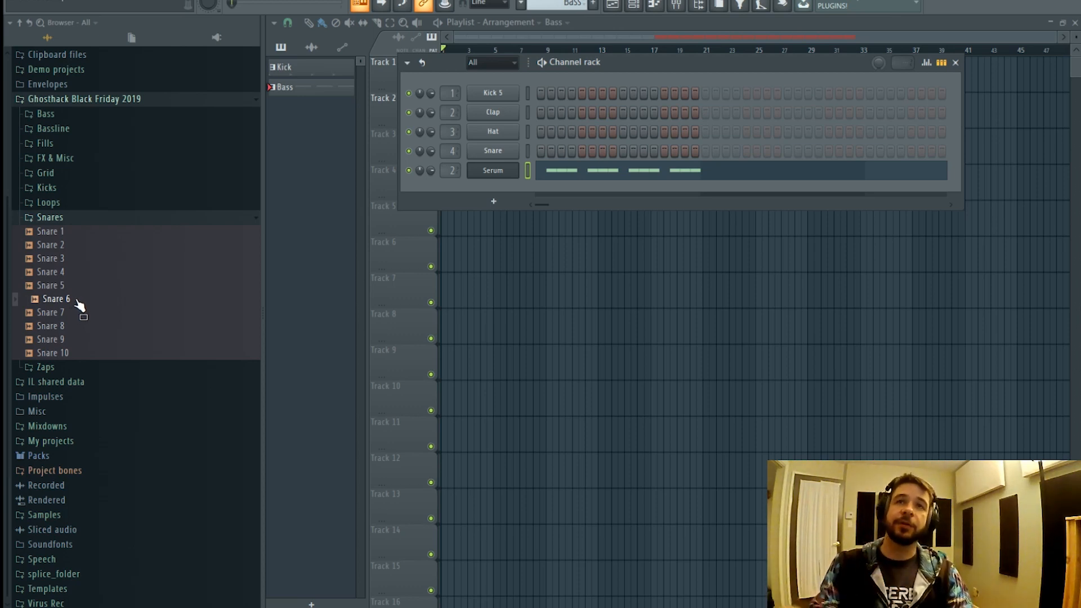
# - Add Snare 6 as a new channel and create a pattern named snare with hits on steps 5 and 13
pyautogui.moveTo(78, 305); pyautogui.dragTo(494, 192)
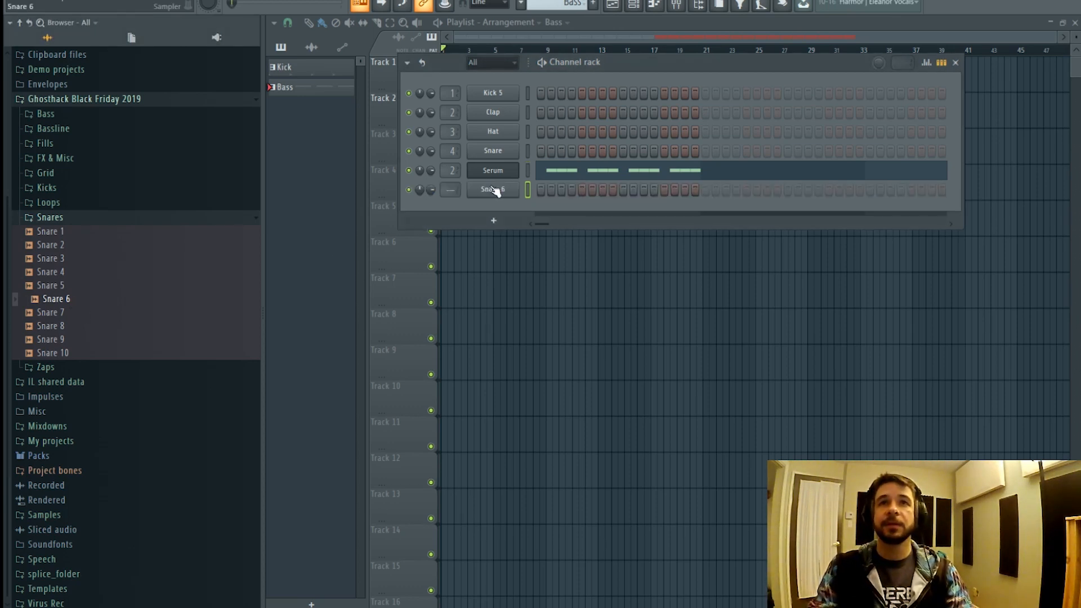
pyautogui.click(595, 5)
pyautogui.write('Sna')
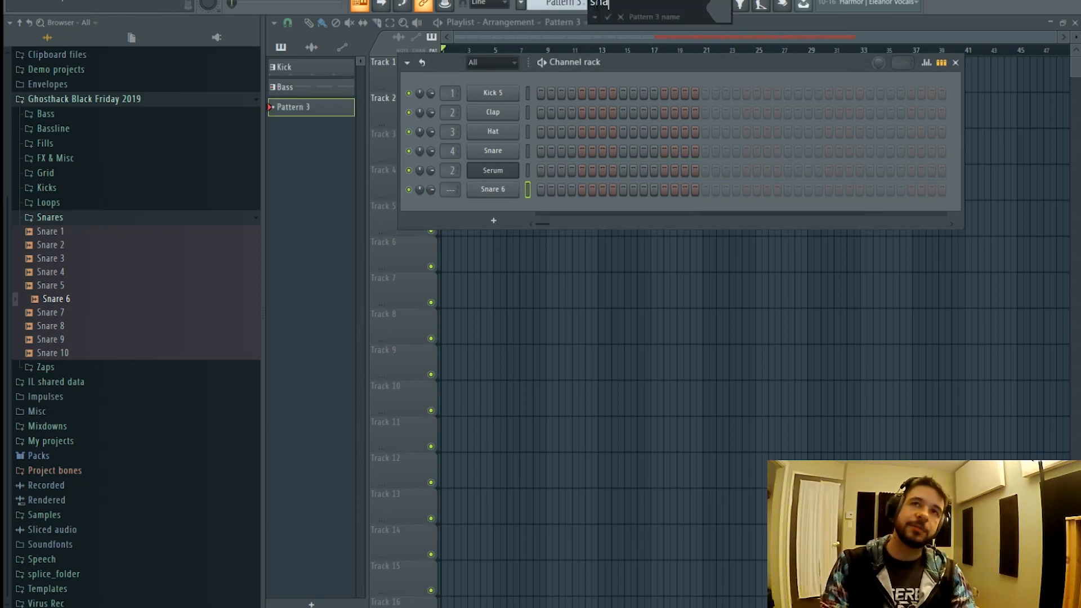
pyautogui.write('re')
pyautogui.press('Return')
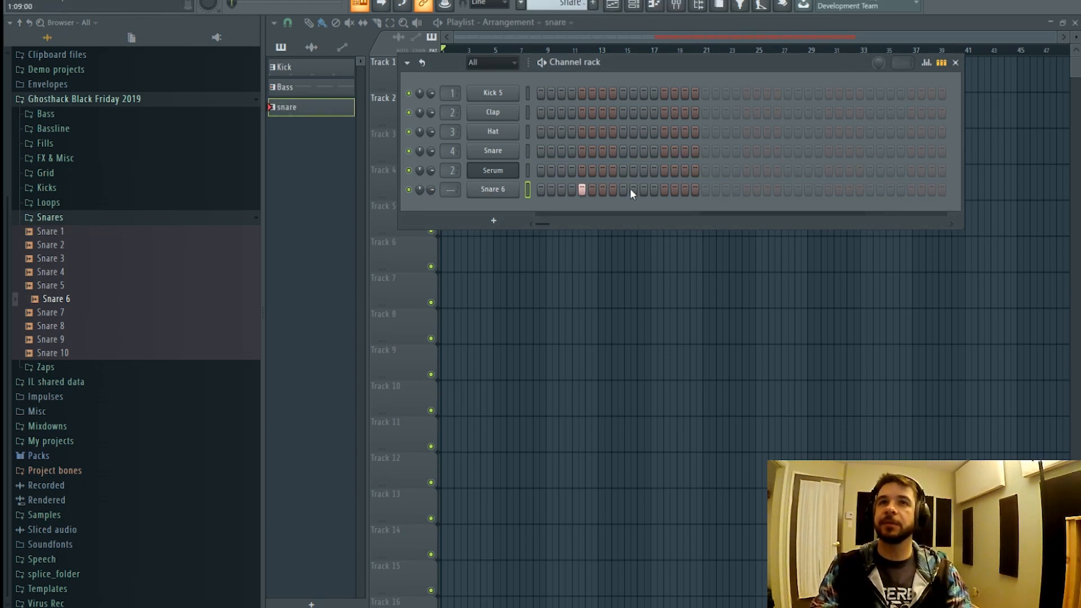
# - Place the snare pattern on playlist Track 3 from bar 1 through bar 32 and play the arrangement
pyautogui.press('F6')
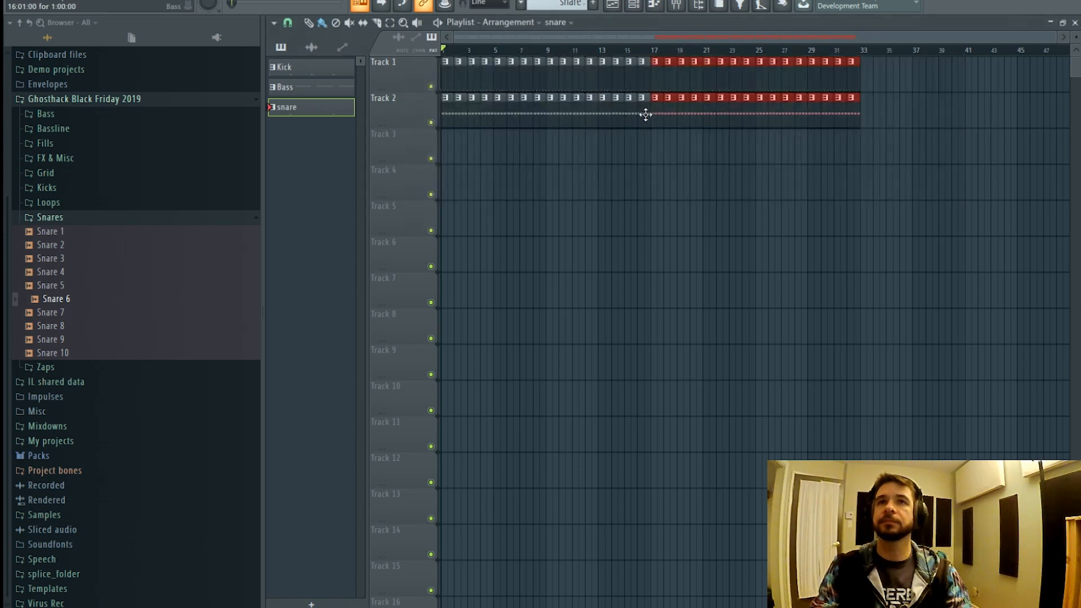
pyautogui.click(597, 151)
pyautogui.moveTo(597, 152); pyautogui.dragTo(297, 150)
pyautogui.press('space')
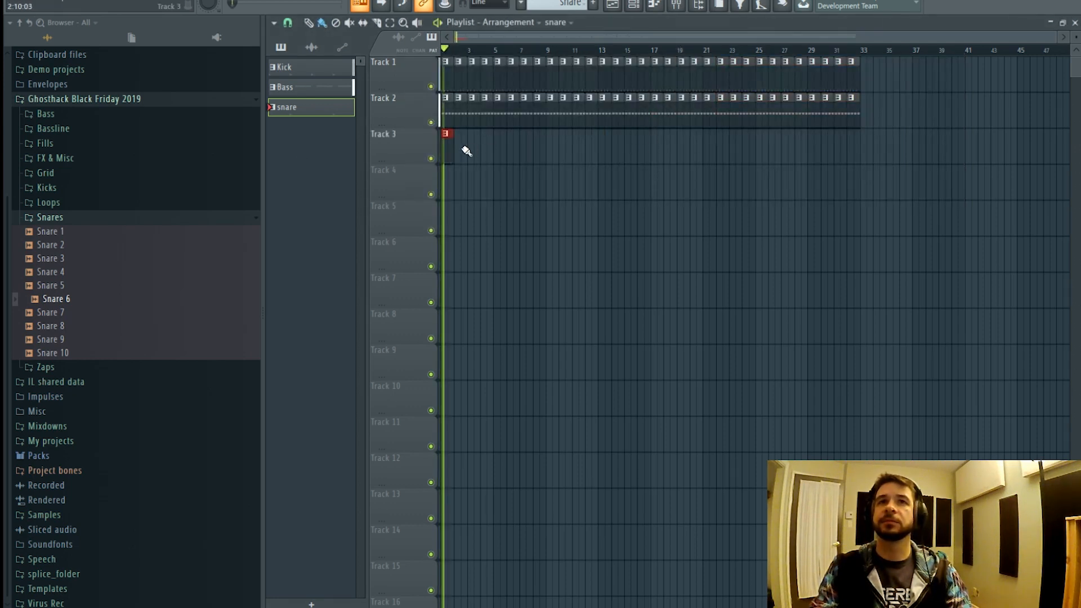
pyautogui.moveTo(460, 150); pyautogui.dragTo(852, 157)
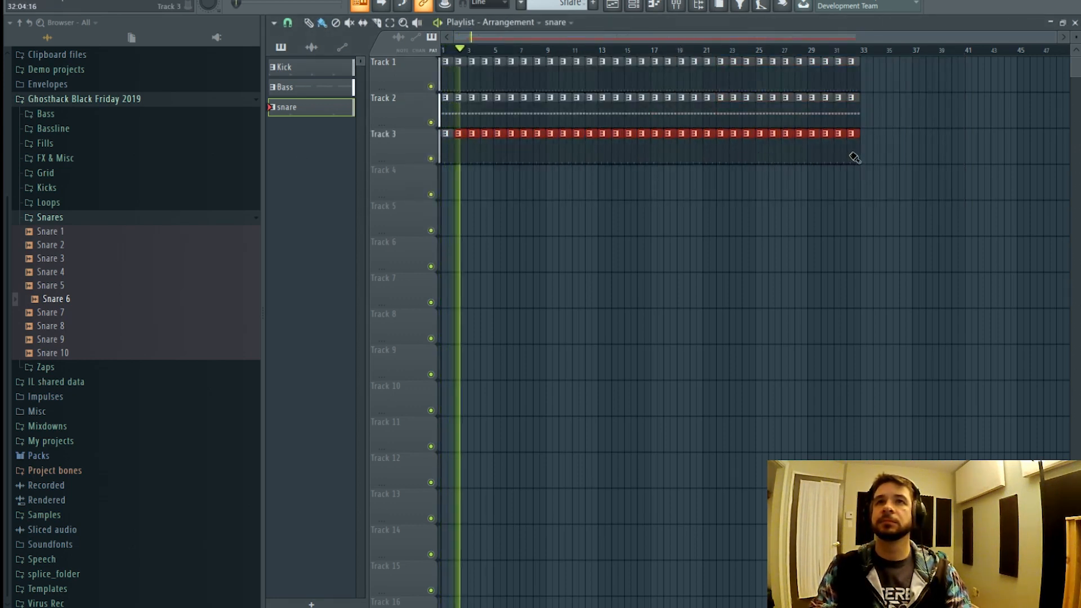
# - Enable the volume envelope of the Snare 6 channel and shorten its decay with sustain at zero during playback
pyautogui.press('F6')
pyautogui.click(504, 189)
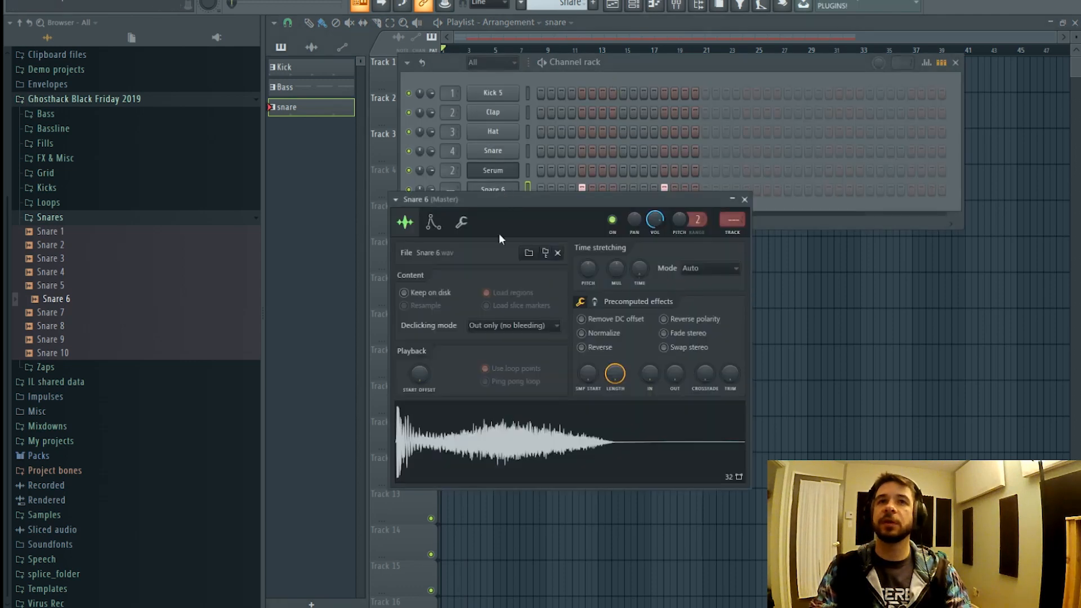
pyautogui.click(433, 223)
pyautogui.press('space')
pyautogui.moveTo(431, 348); pyautogui.dragTo(472, 360)
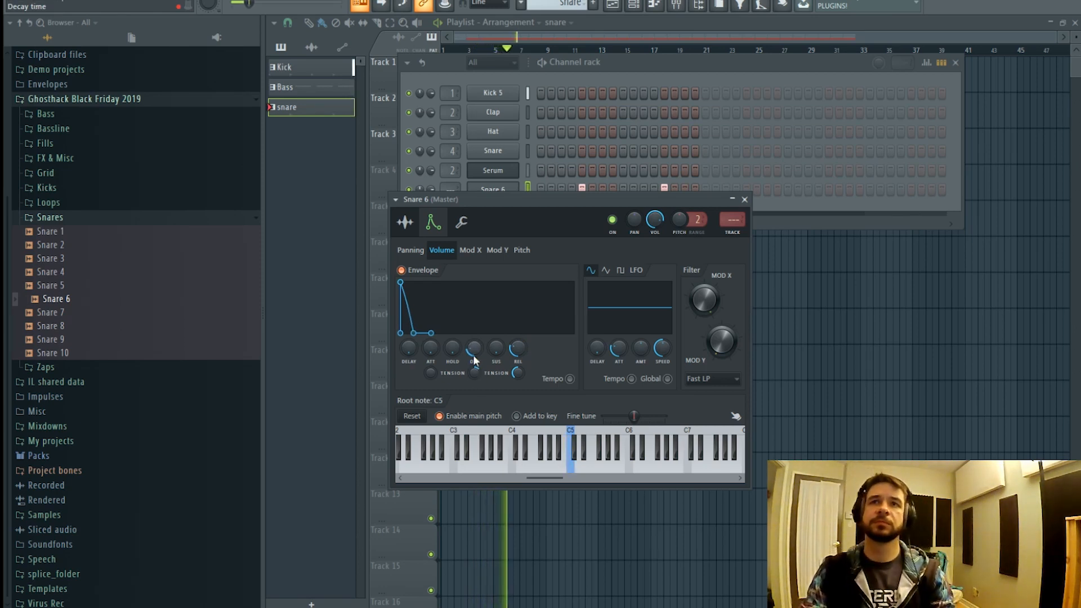
# - Replace the Snare 6 sample with Snare 7 in the channel and shorten the envelope decay further while playing
pyautogui.click(71, 313)
pyautogui.click(662, 68)
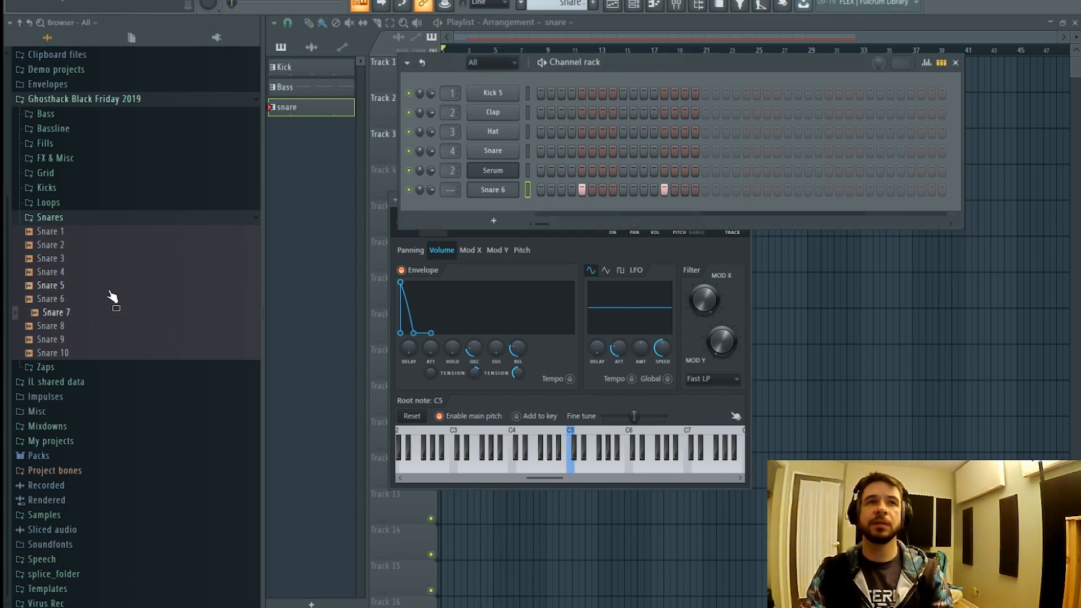
pyautogui.moveTo(69, 314); pyautogui.dragTo(565, 239)
pyautogui.press('space')
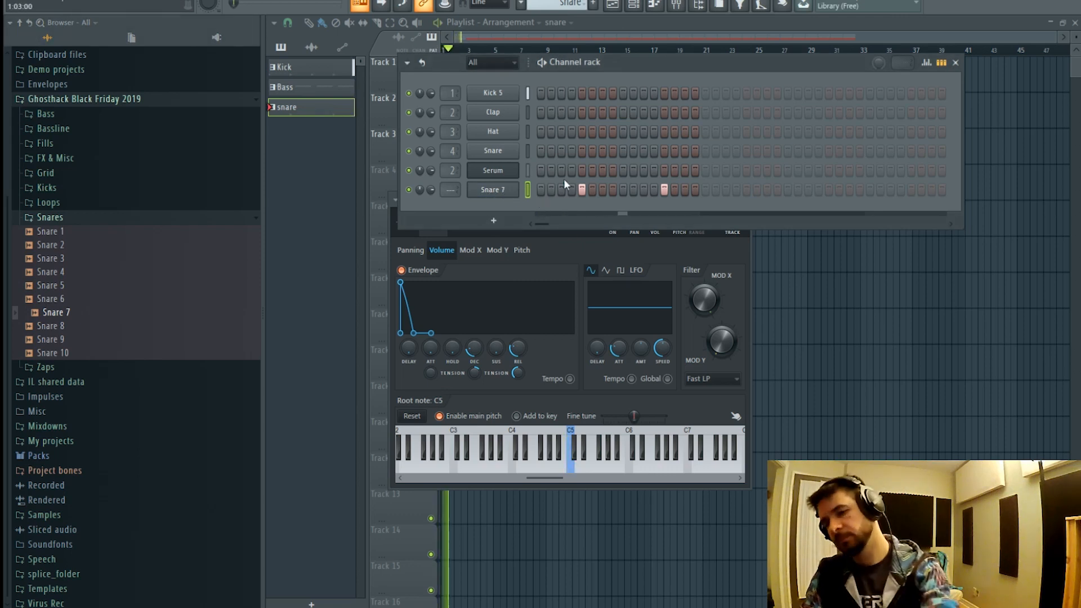
pyautogui.moveTo(473, 353); pyautogui.dragTo(473, 360)
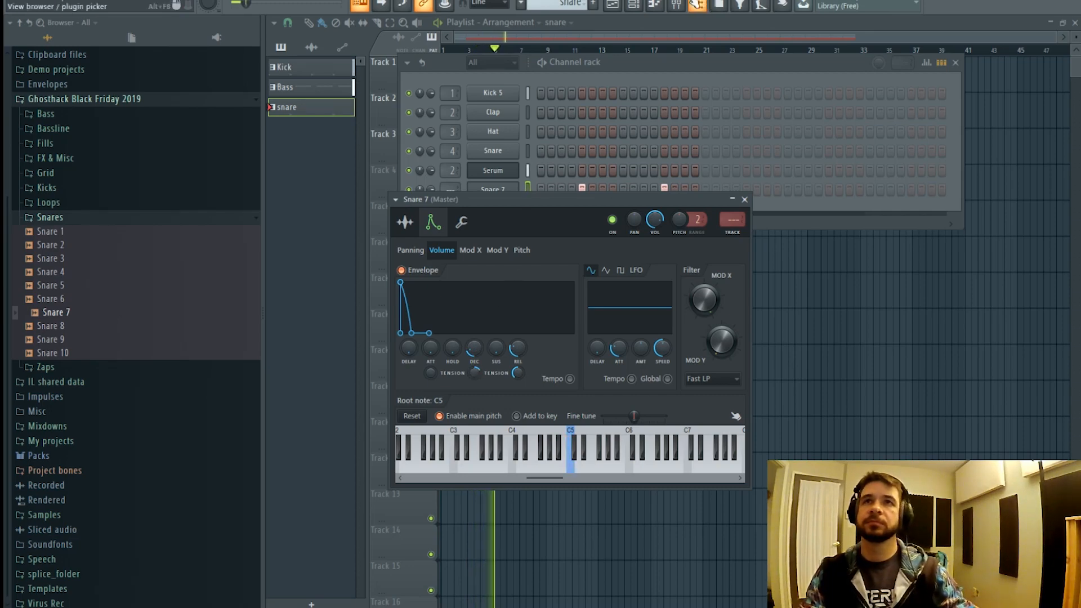
# - Route the Snare 7 channel to its own mixer track and move that track along to insert 13
pyautogui.click(676, 5)
pyautogui.rightClick(519, 160)
pyautogui.moveTo(558, 149)
pyautogui.click(694, 147)
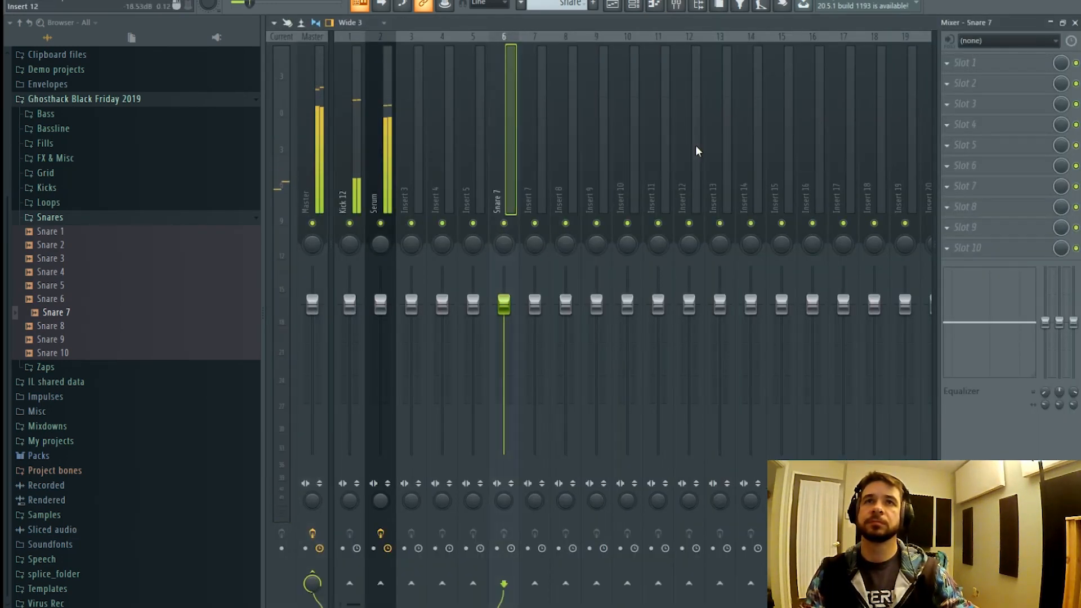
pyautogui.hotkey('alt', 'Right')
pyautogui.hotkey('alt', 'Right')
pyautogui.hotkey('alt', 'Right')
pyautogui.hotkey('alt', 'Right')
pyautogui.hotkey('alt', 'Right')
pyautogui.hotkey('alt', 'Right')
pyautogui.hotkey('alt', 'Right')
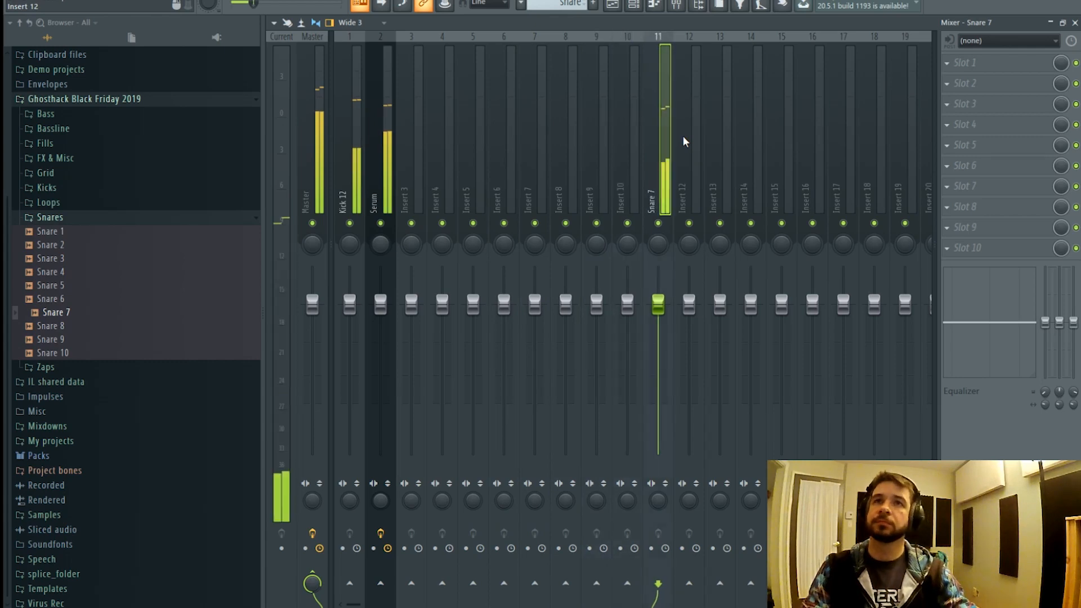
# - Load FabFilter Pro-Q 3 in slot 1 of the Snare 7 track and filter out its low frequencies
pyautogui.click(966, 63)
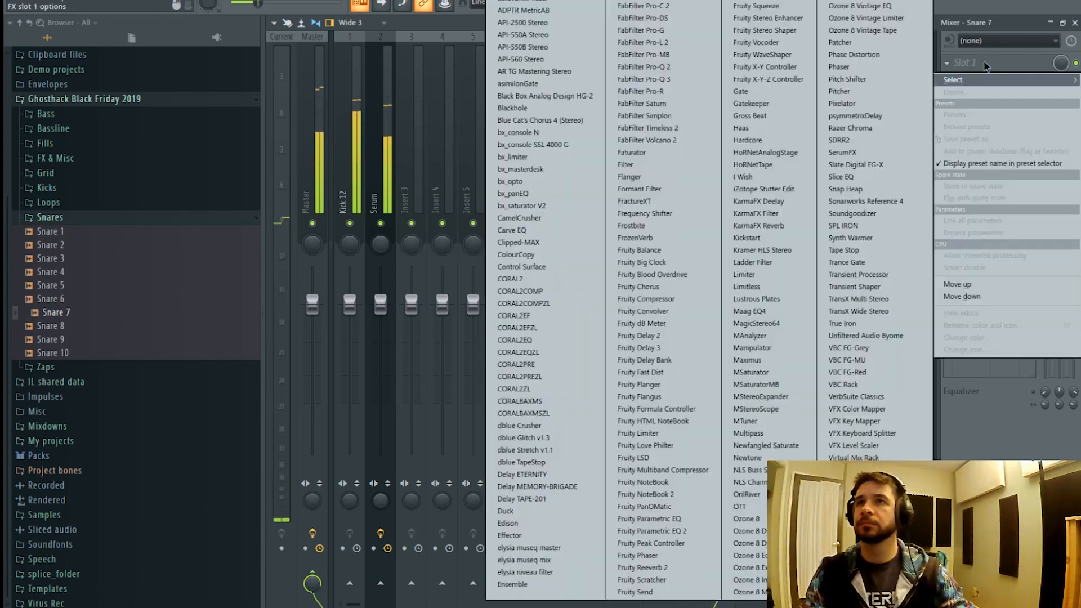
pyautogui.click(647, 79)
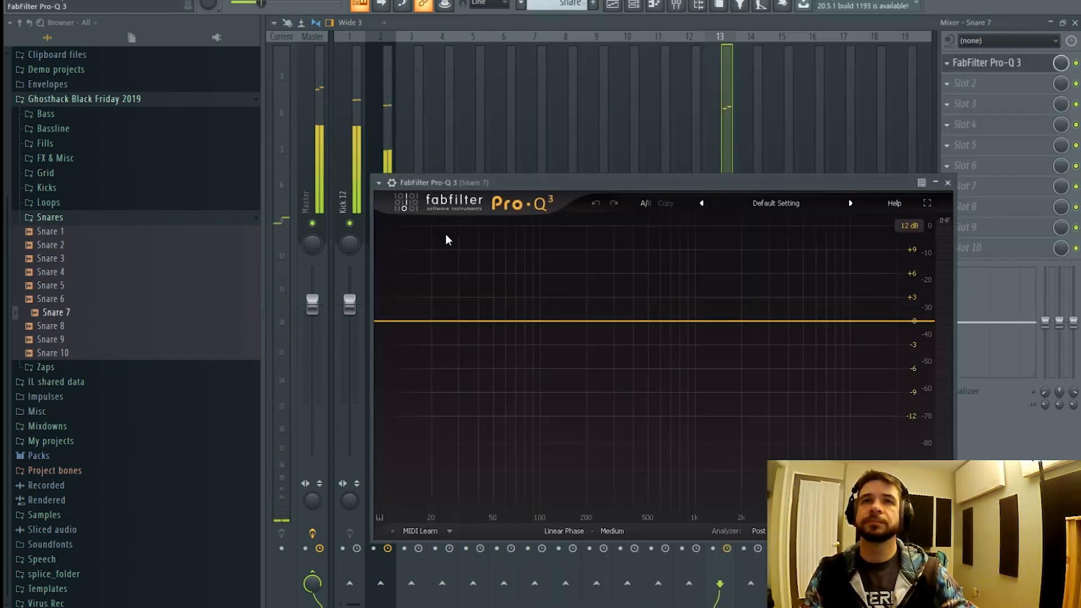
pyautogui.click(398, 322)
pyautogui.moveTo(397, 322); pyautogui.dragTo(587, 337)
pyautogui.click(725, 124)
# - Load NLS Channel Stereo in slot 3 of the Snare 7 track, choose the MIKE studio and set the output to -1.0
pyautogui.click(965, 104)
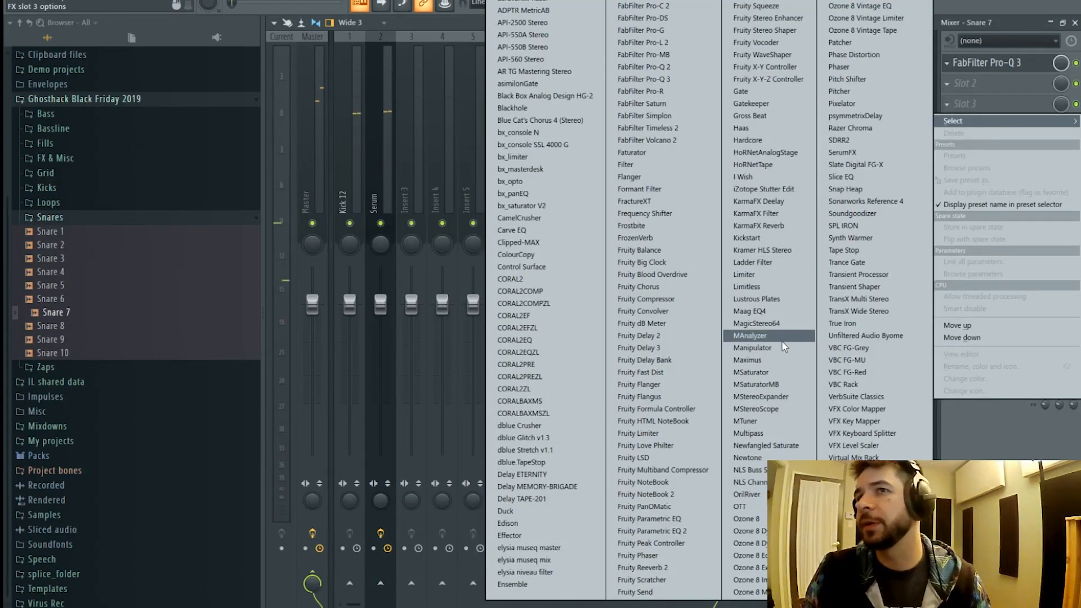
pyautogui.click(755, 482)
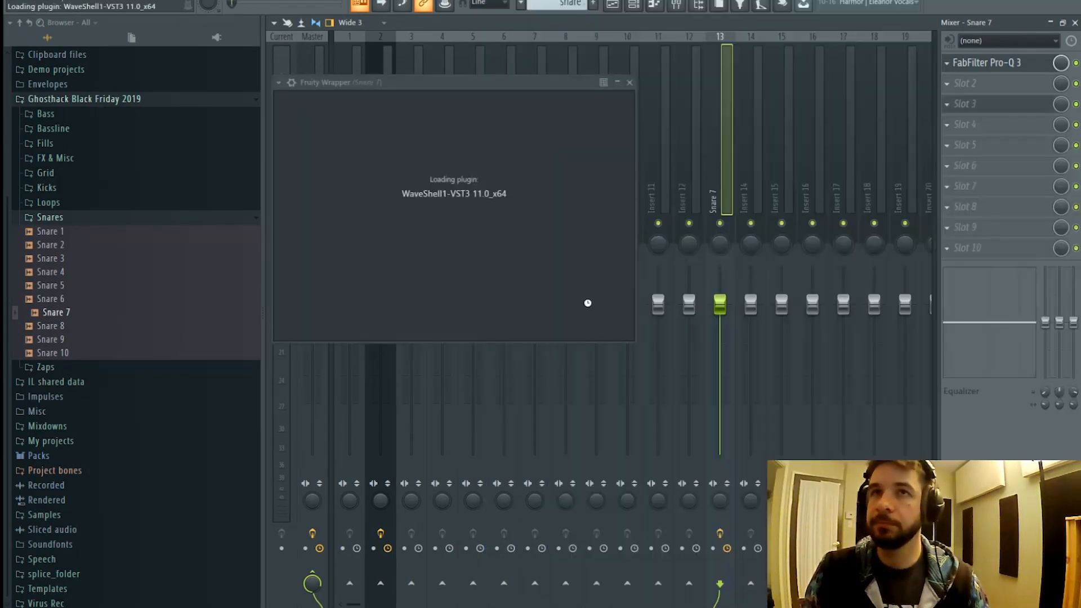
pyautogui.click(403, 204)
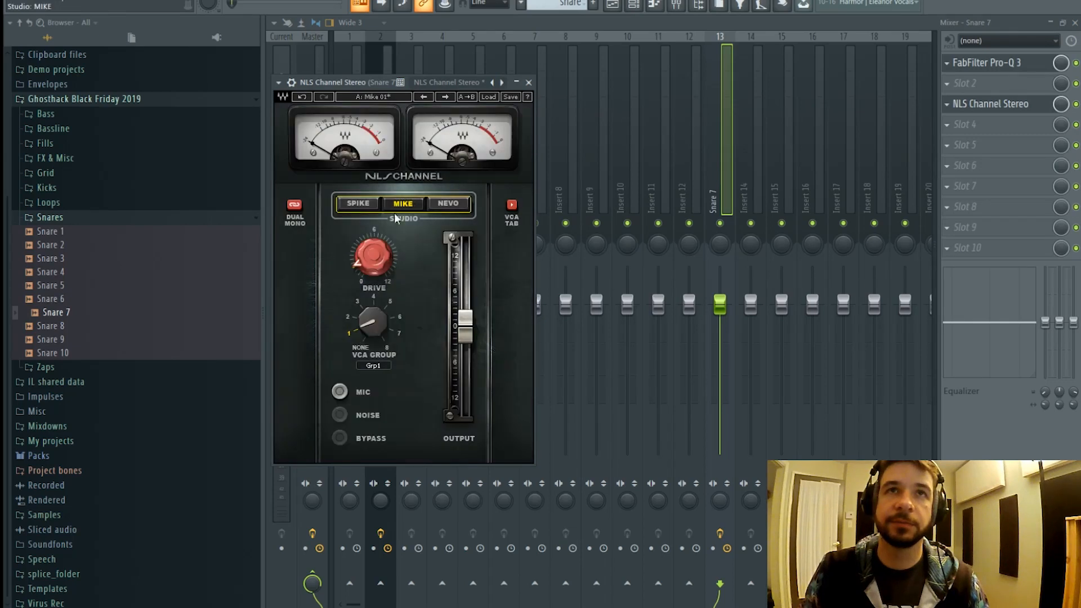
pyautogui.moveTo(470, 324)
pyautogui.mouseDown()
pyautogui.moveTo(464, 344)
pyautogui.moveTo(465, 333)
pyautogui.mouseUp()
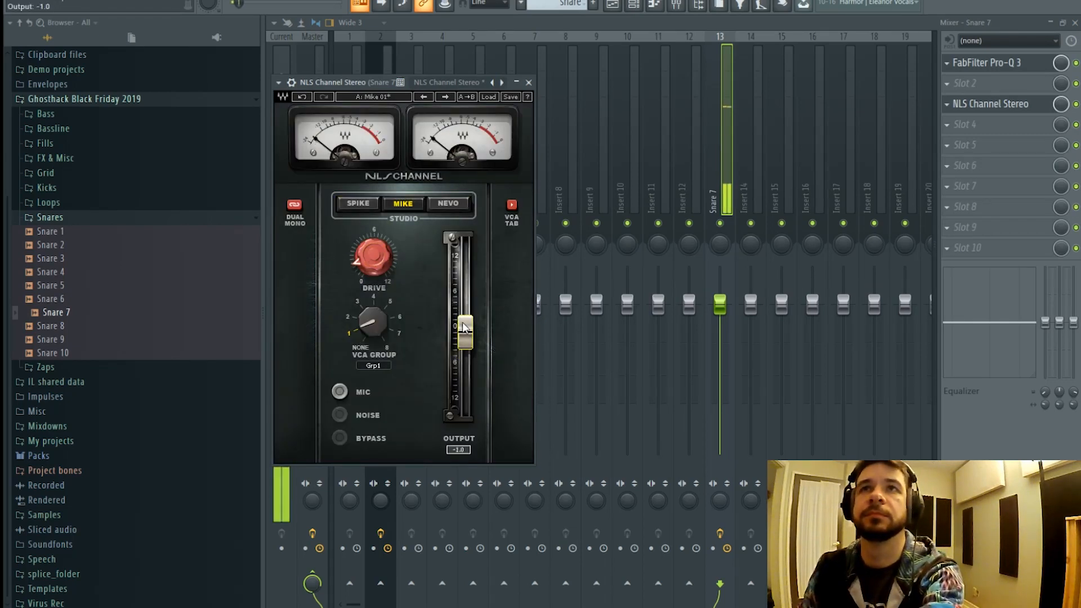
pyautogui.click(722, 137)
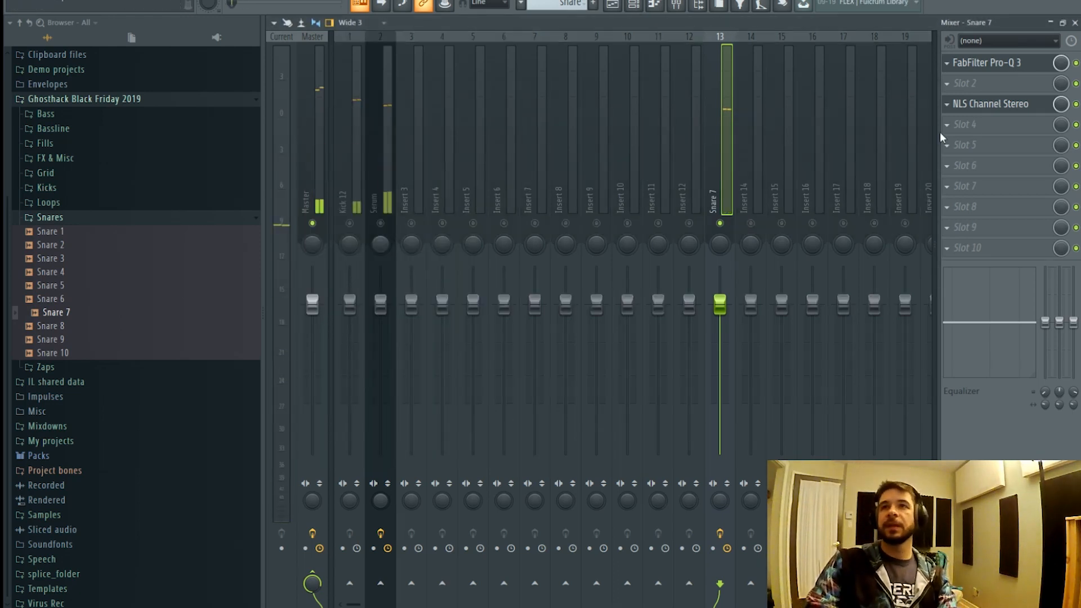
# - Lower the NLS Channel output on the Snare 7 track to -1.4 and fine-tune its drive
pyautogui.click(992, 104)
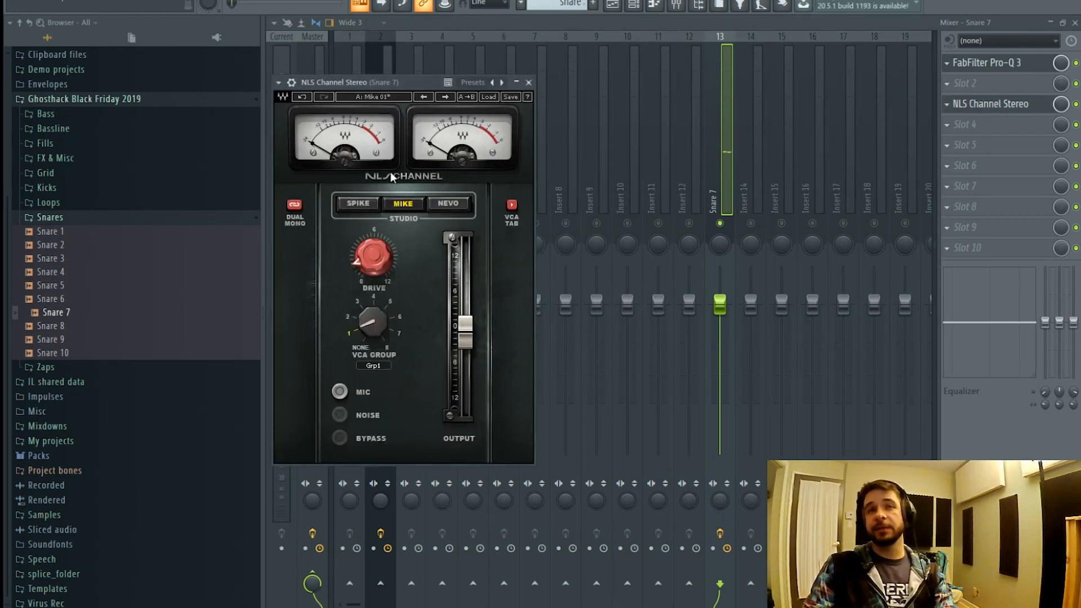
pyautogui.moveTo(466, 338); pyautogui.dragTo(467, 346)
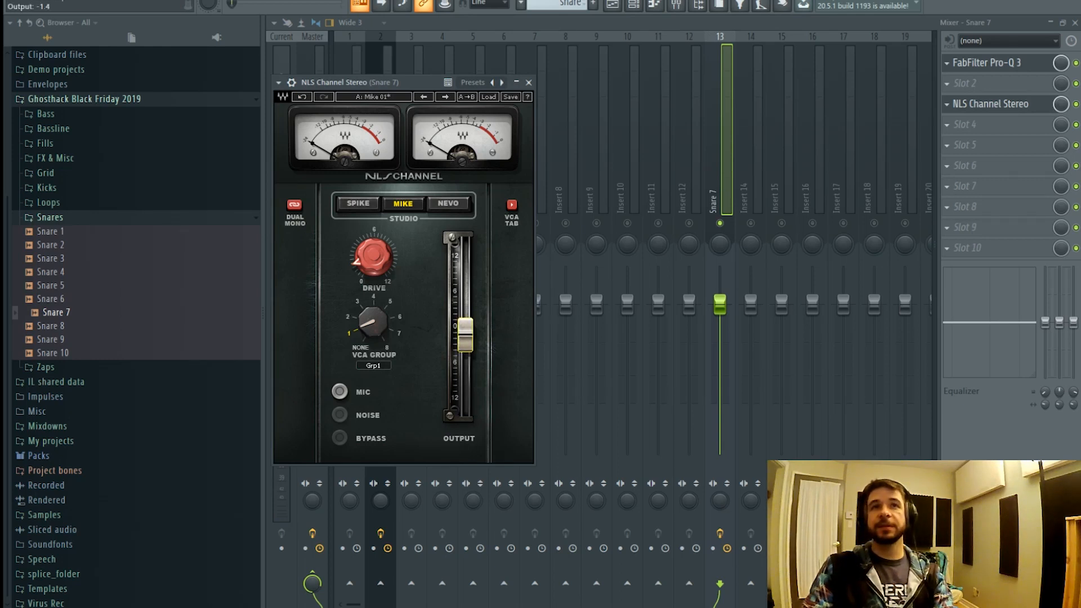
pyautogui.moveTo(374, 257); pyautogui.dragTo(374, 252)
pyautogui.click(715, 89)
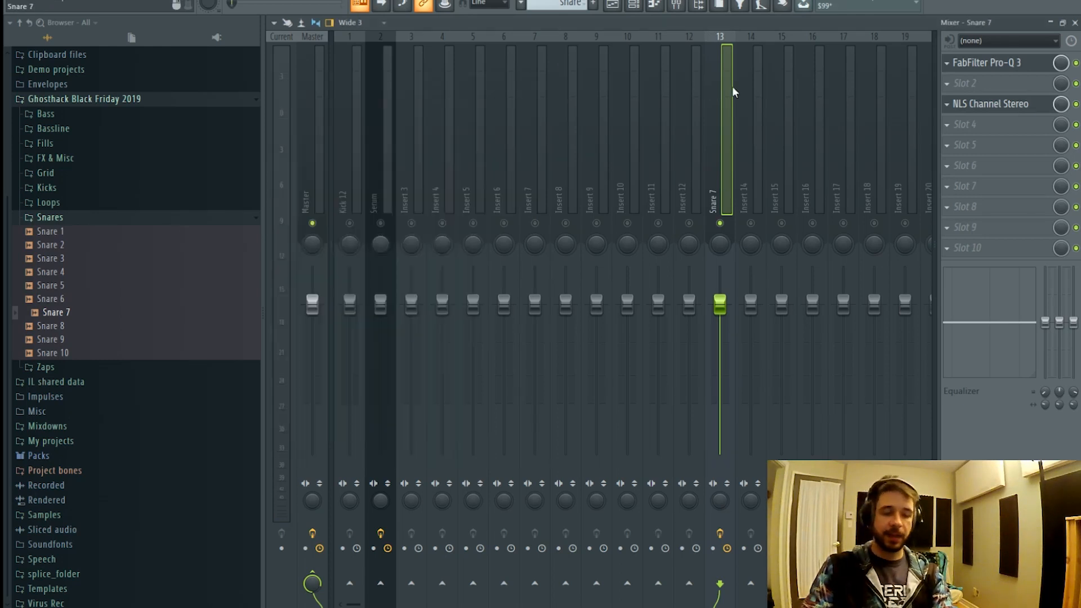
pyautogui.click(1009, 110)
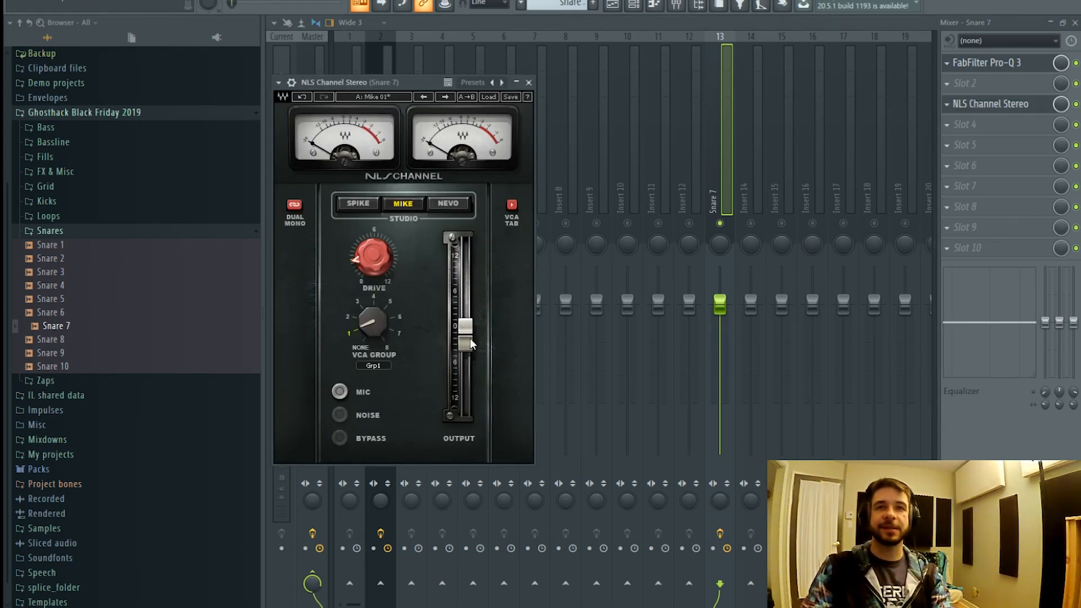
# - Move the Snare 7 mixer track along to insert 20
pyautogui.click(727, 196)
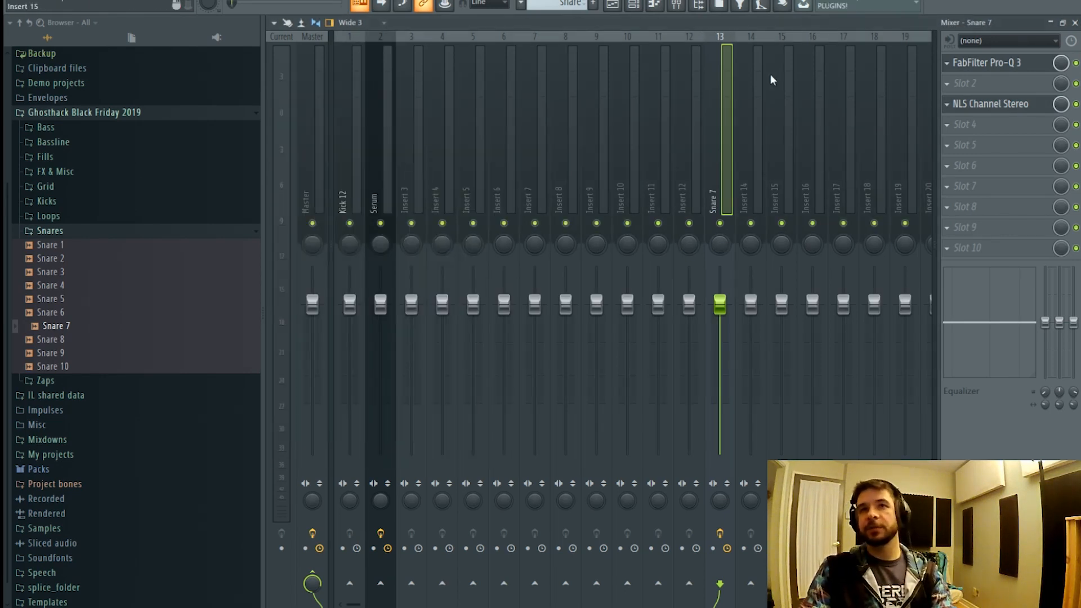
pyautogui.hotkey('alt', 'Right')
pyautogui.hotkey('alt', 'Right')
pyautogui.hotkey('alt', 'Right')
pyautogui.hotkey('alt', 'Right')
pyautogui.hotkey('alt', 'Right')
pyautogui.hotkey('alt', 'Right')
pyautogui.hotkey('alt', 'Right')
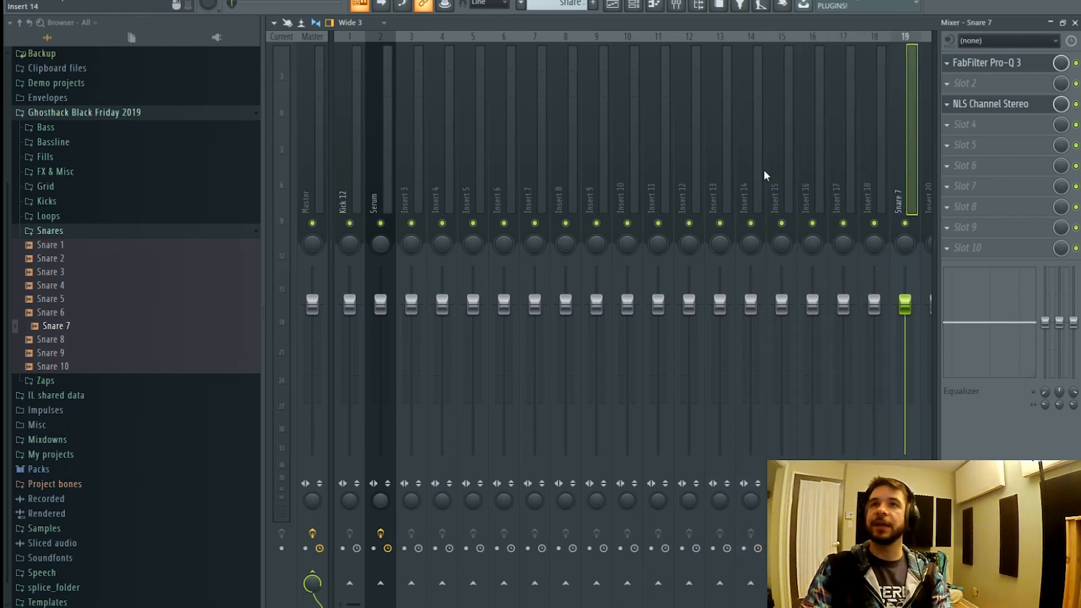
# - Play the arrangement and fine-tune the decay of the Snare 7 channel's volume envelope
pyautogui.click(613, 6)
pyautogui.press('space')
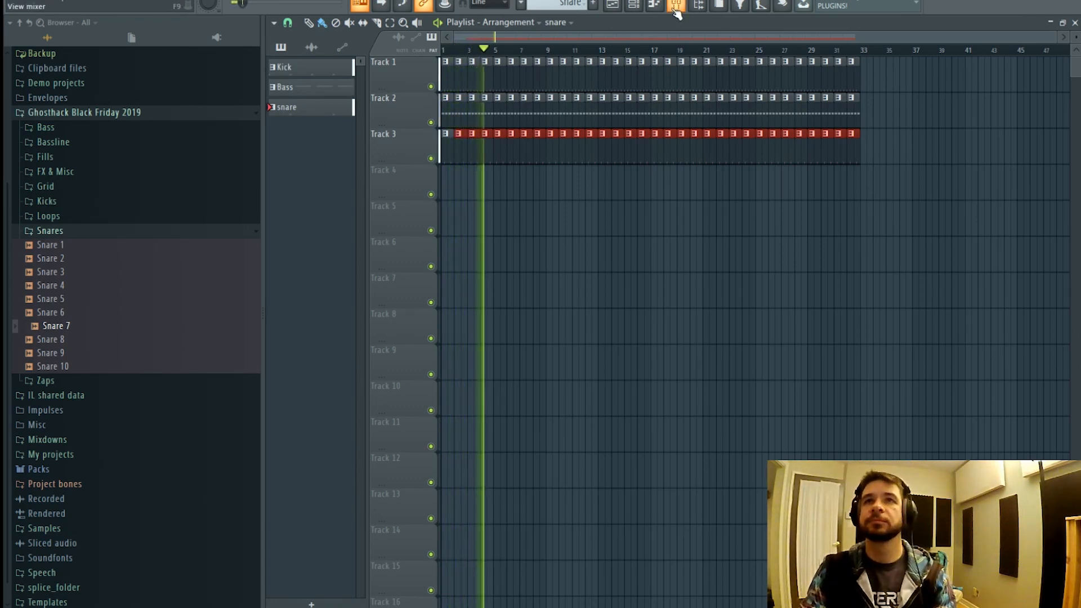
pyautogui.press('space')
pyautogui.click(635, 7)
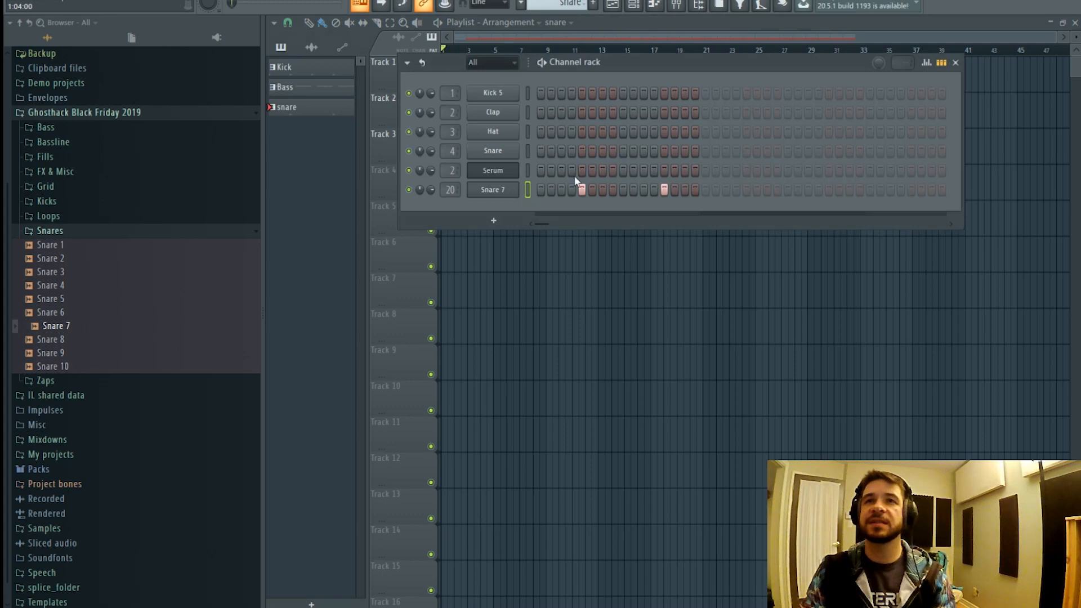
pyautogui.click(504, 192)
pyautogui.moveTo(477, 352); pyautogui.dragTo(478, 354)
pyautogui.press('space')
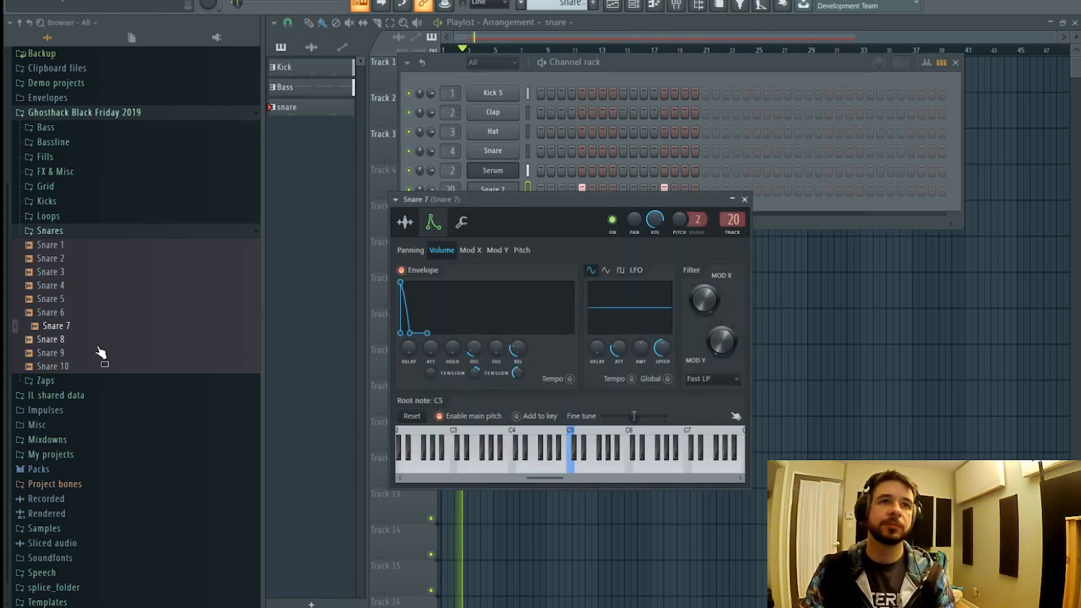
pyautogui.press('space')
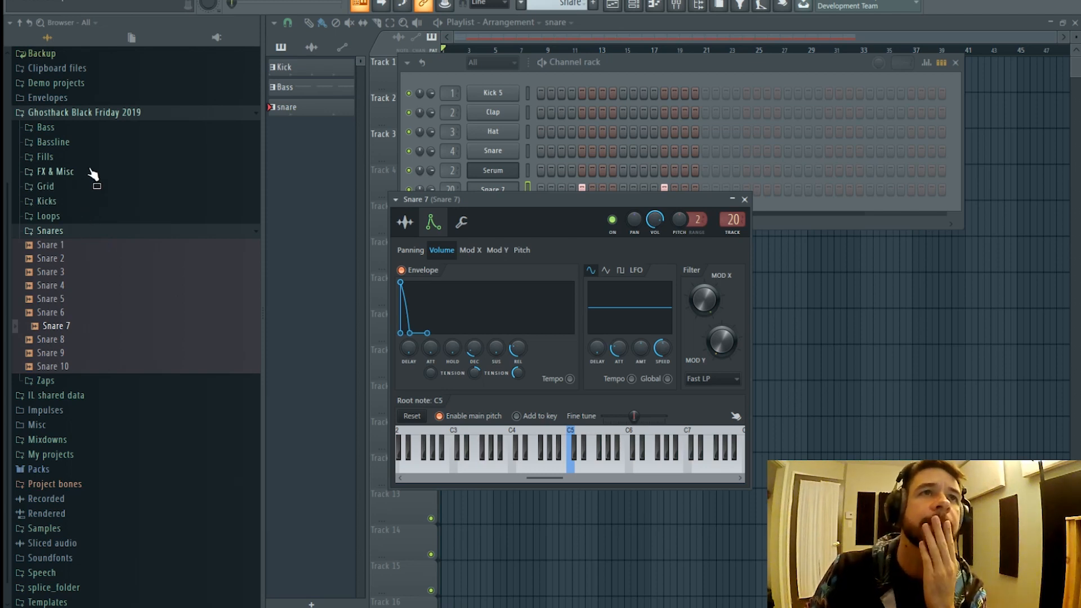
# - Preview Top Loops 7 to 10 in the Ghosthack pack's Top Loops folder
pyautogui.click(80, 217)
pyautogui.scroll(-2, 90, 286)
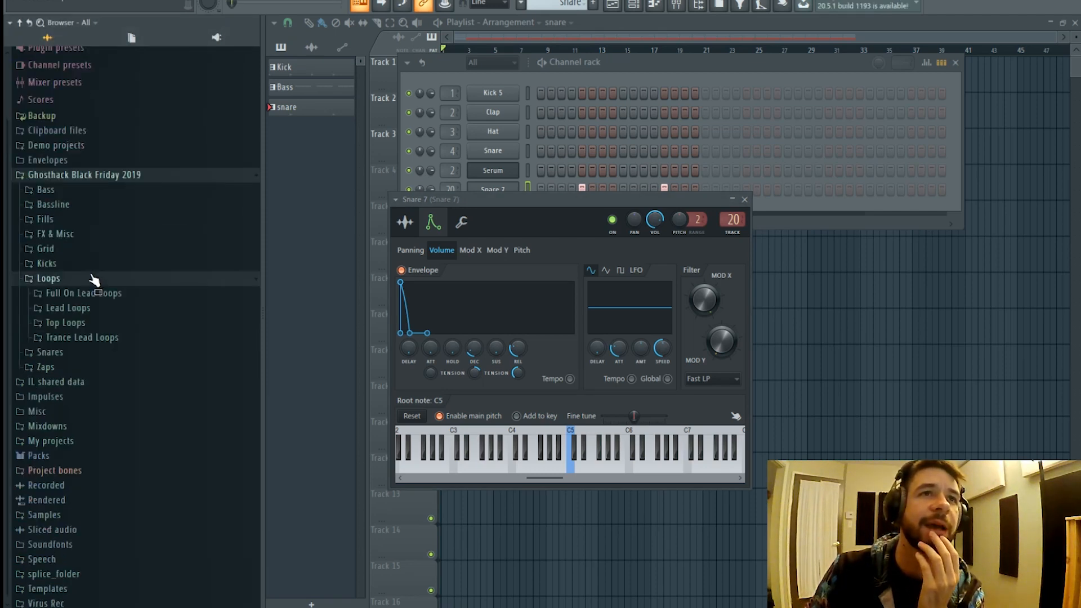
pyautogui.click(96, 326)
pyautogui.click(121, 407)
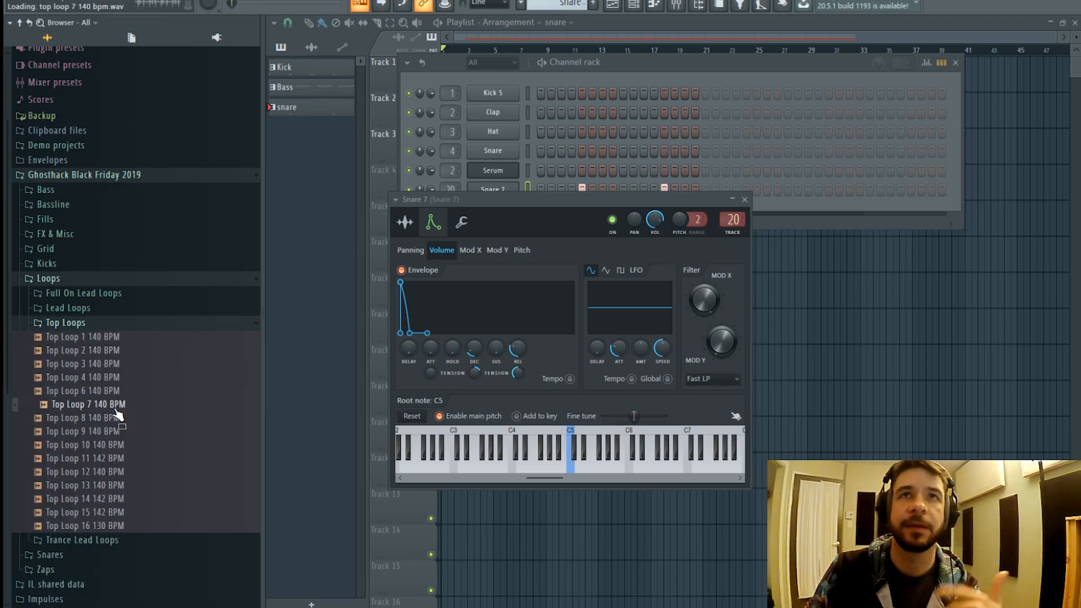
pyautogui.click(117, 419)
pyautogui.click(114, 431)
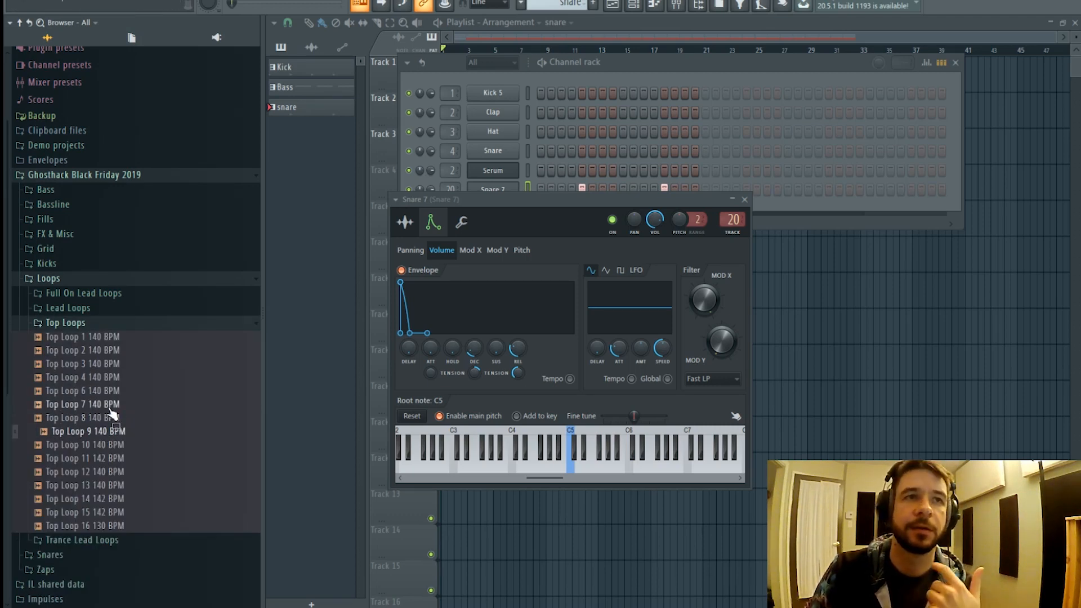
pyautogui.click(117, 446)
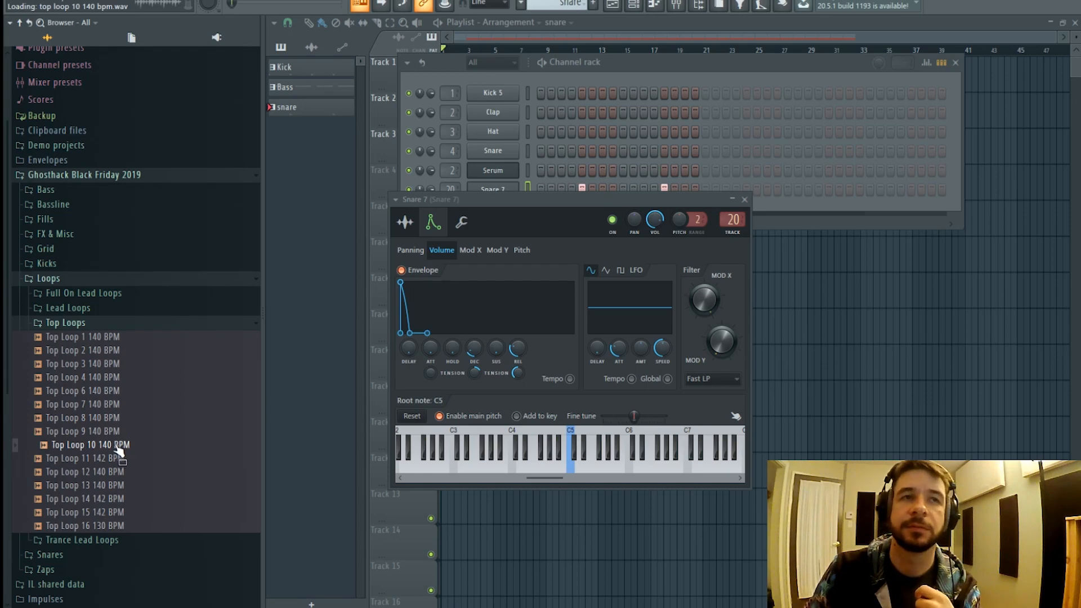
# - Place the Top Loop 11 142 BPM sample at the start of playlist Track 4 and play it with the groove
pyautogui.click(602, 47)
pyautogui.press('space')
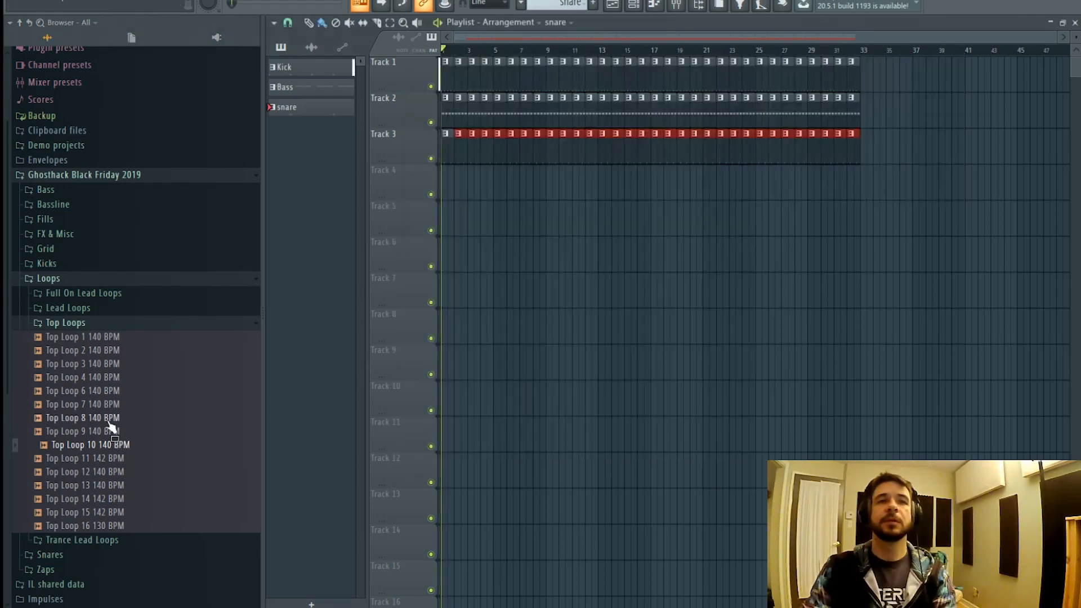
pyautogui.moveTo(106, 459); pyautogui.dragTo(453, 180)
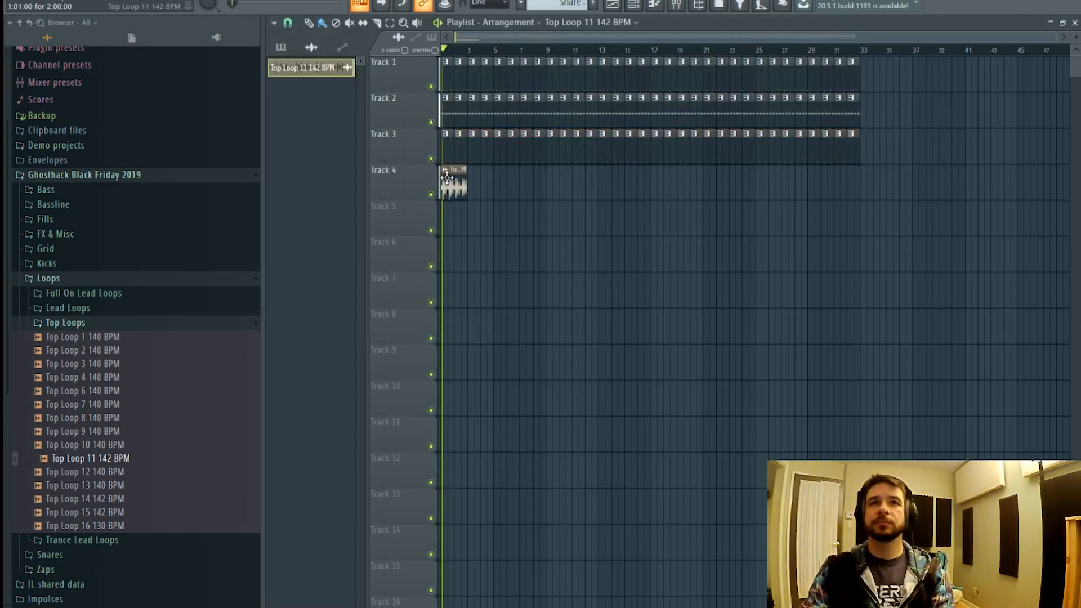
pyautogui.scroll(3, 472, 55)
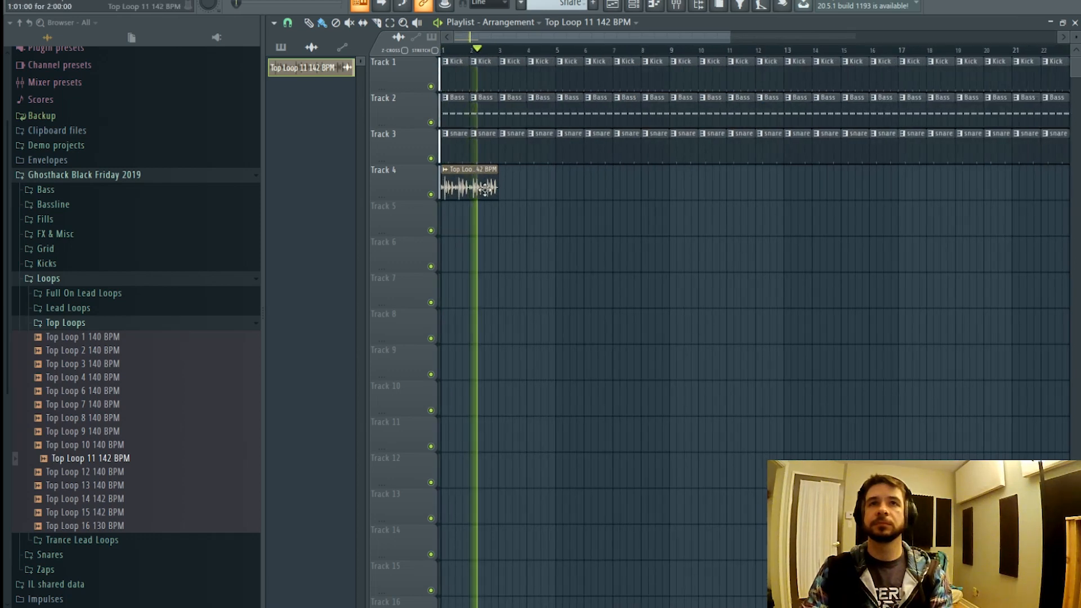
# - Repeat the Top Loop 11 clip back to back along Track 4 up to bar 13
pyautogui.doubleClick(453, 185)
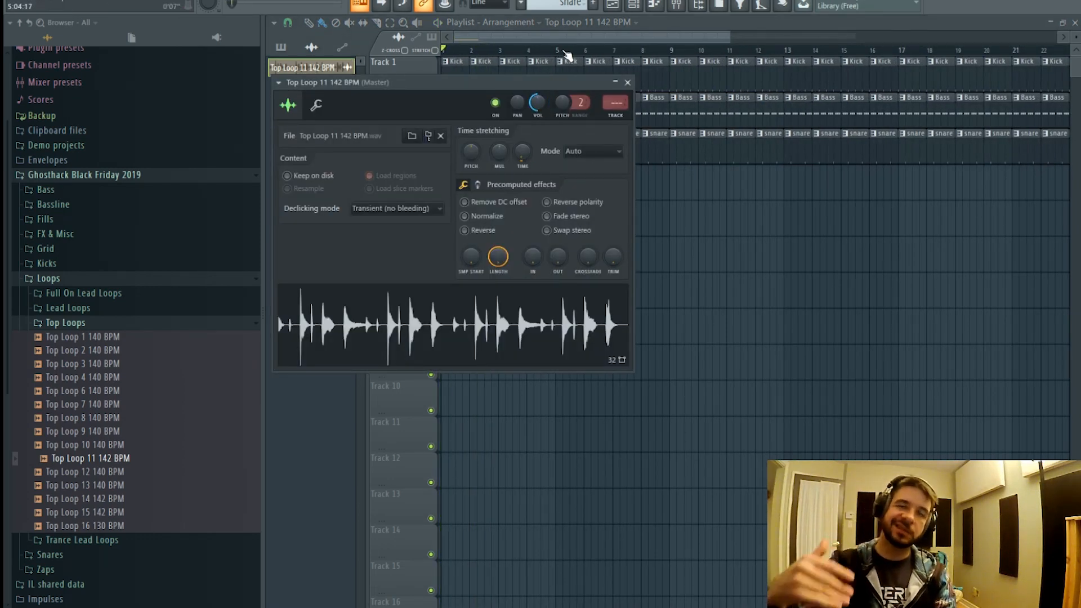
pyautogui.click(574, 23)
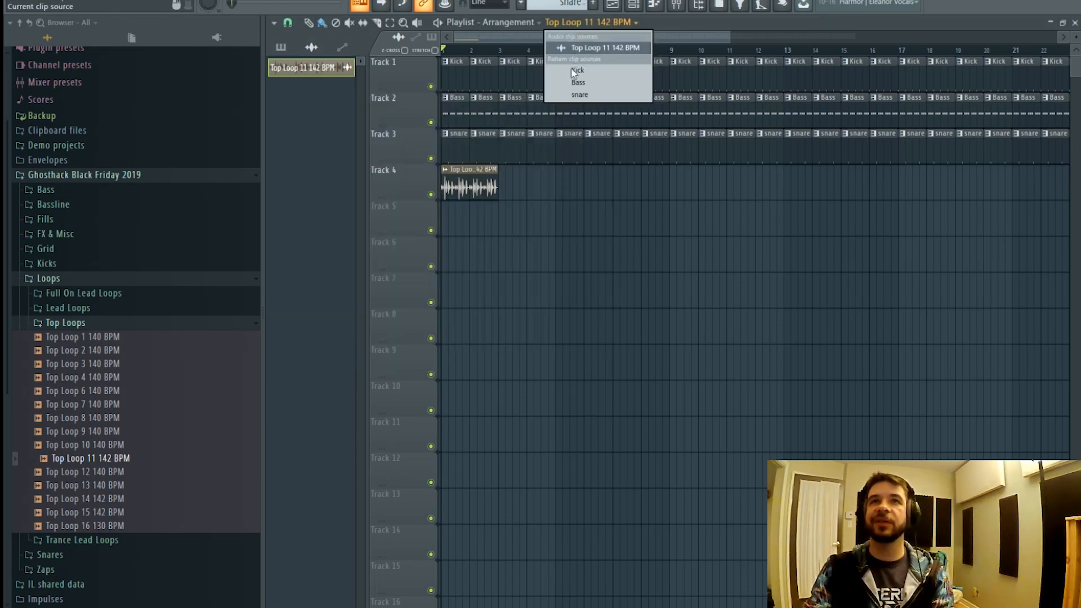
pyautogui.click(524, 43)
pyautogui.press('space')
pyautogui.moveTo(507, 183); pyautogui.dragTo(767, 188)
pyautogui.press('space')
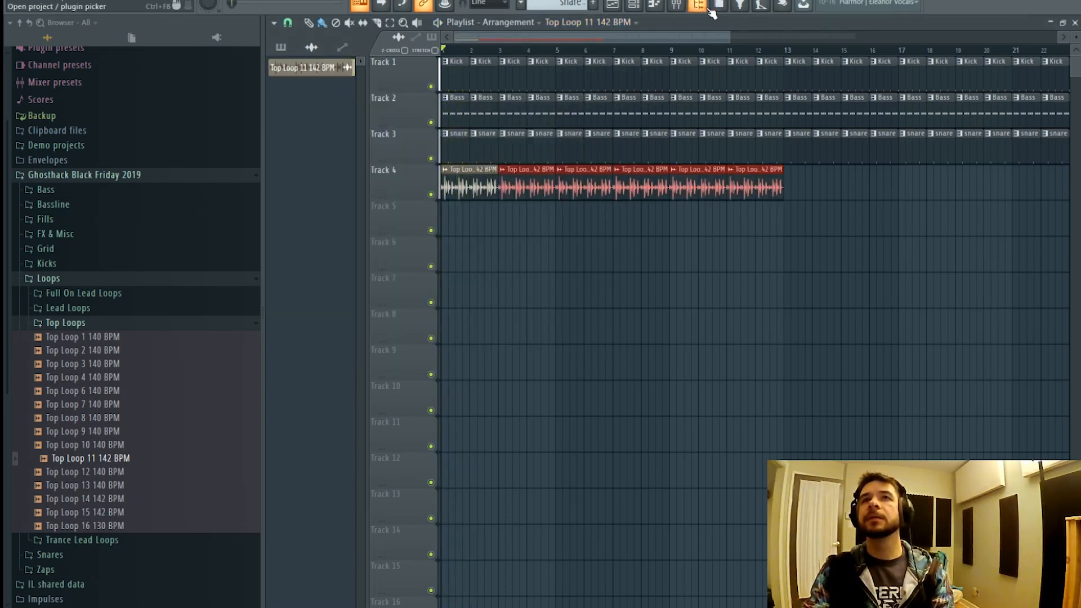
# - Route the Top Loop 11 channel to mixer insert 21
pyautogui.click(676, 5)
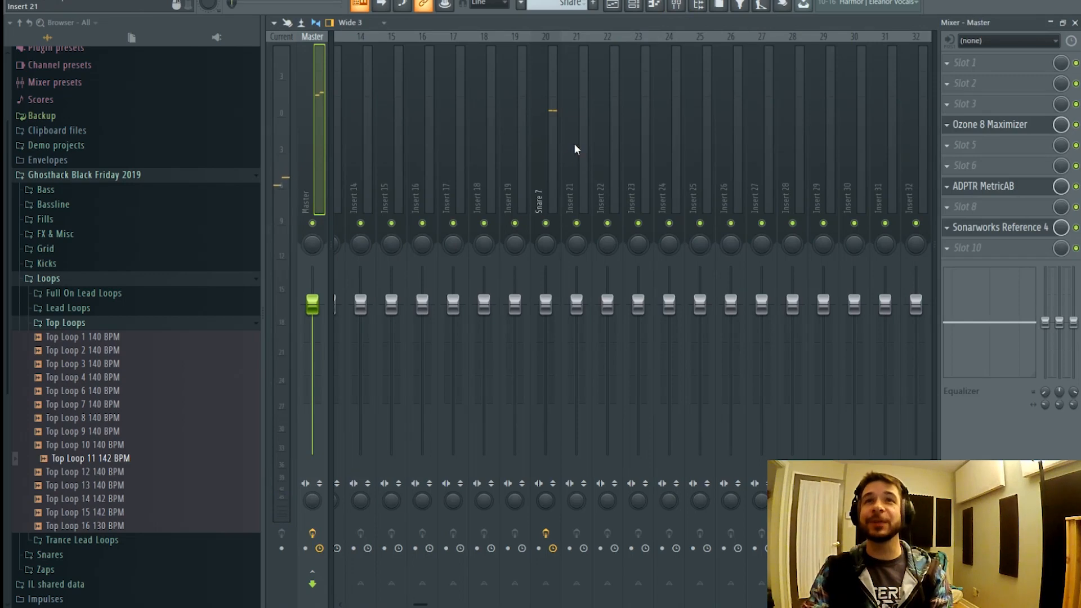
pyautogui.rightClick(576, 151)
pyautogui.moveTo(636, 155)
pyautogui.click(752, 153)
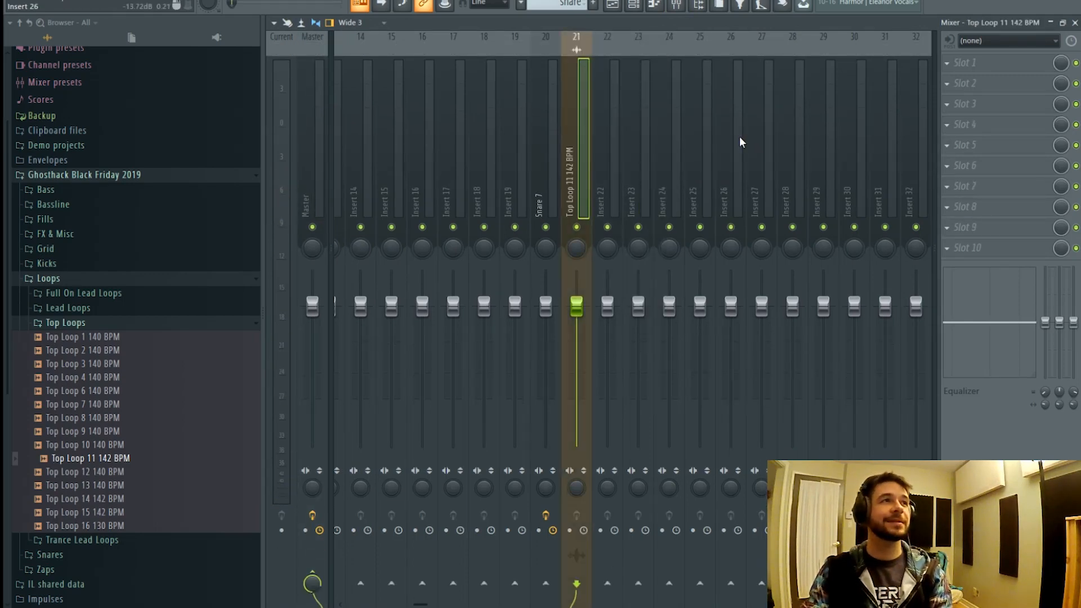
# - Load Kickstart in slot 1 of the Top Loop 11 track, choose its second curve shape, and audition the track in solo
pyautogui.click(991, 67)
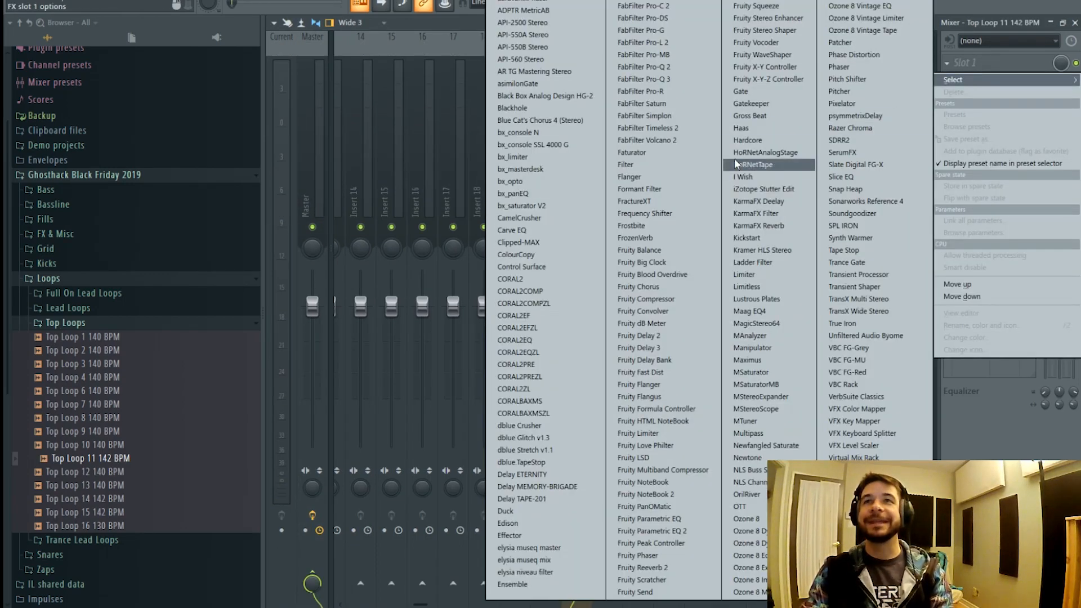
pyautogui.click(745, 239)
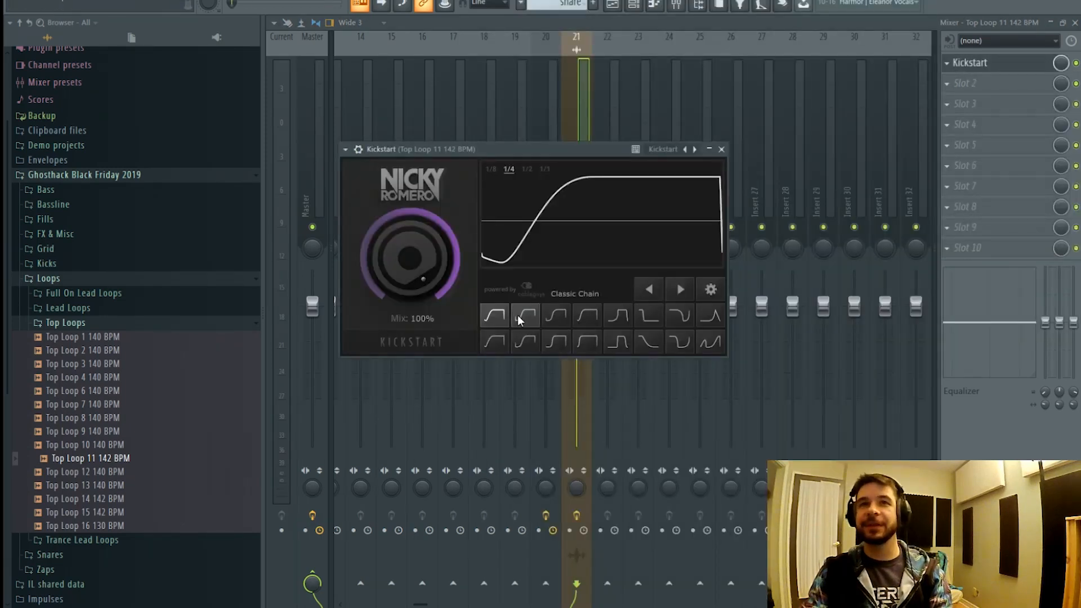
pyautogui.click(519, 319)
pyautogui.click(395, 0)
pyautogui.click(721, 150)
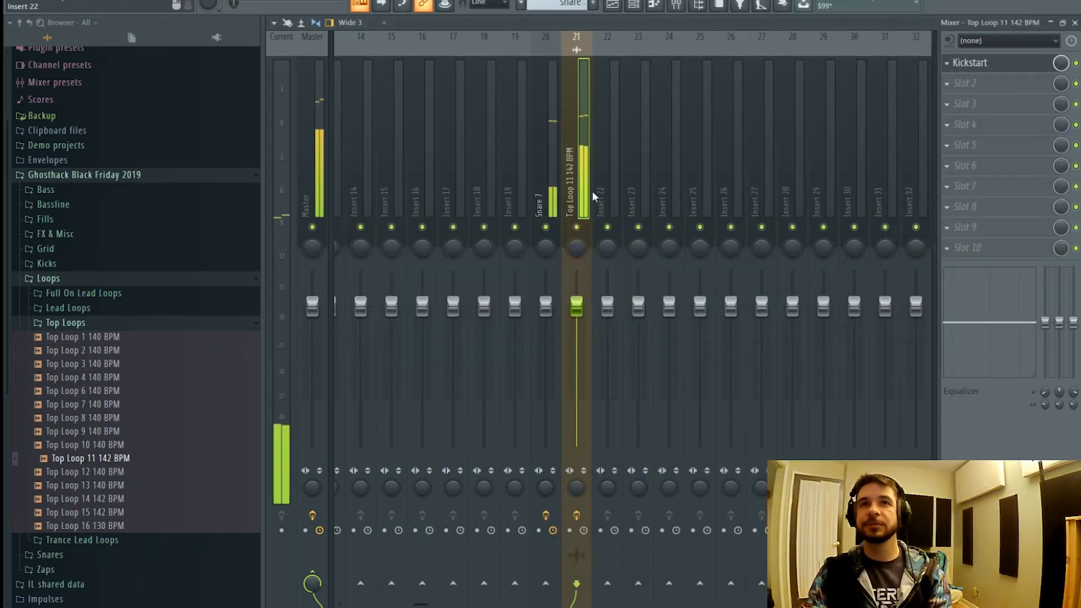
pyautogui.rightClick(584, 227)
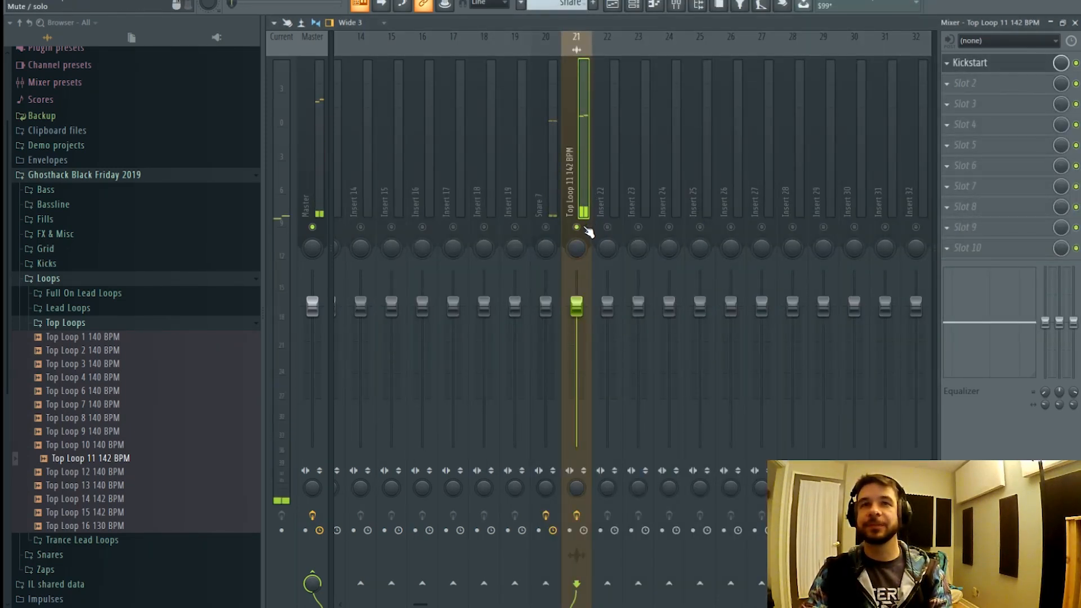
pyautogui.rightClick(584, 227)
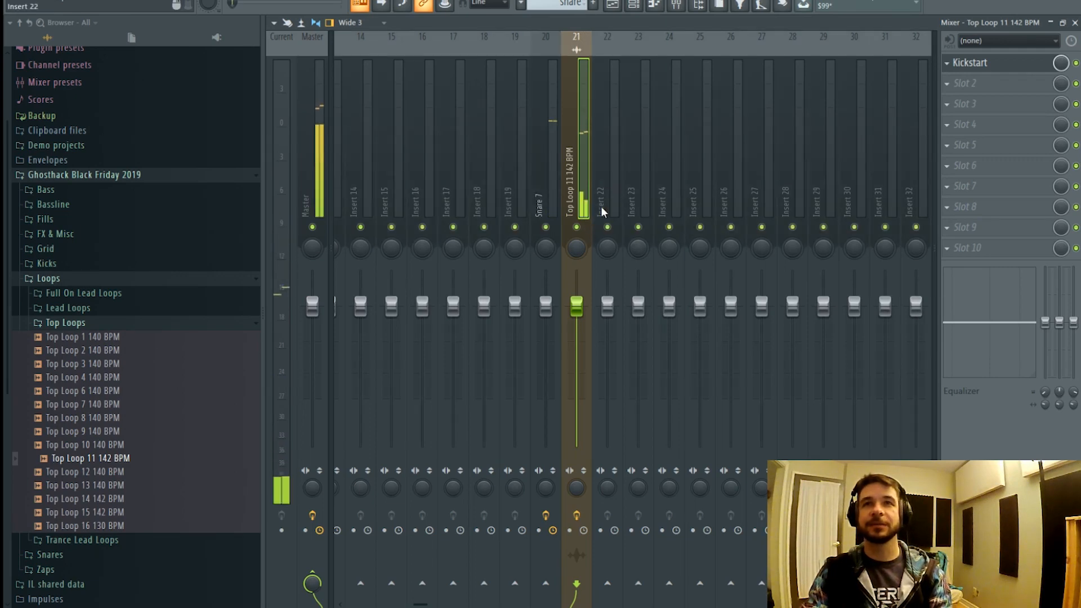
# - Load FabFilter Pro-Q 3 in slot 2 of the Top Loop 11 track and add a 30 dB/oct low cut at about 117 Hz
pyautogui.click(978, 83)
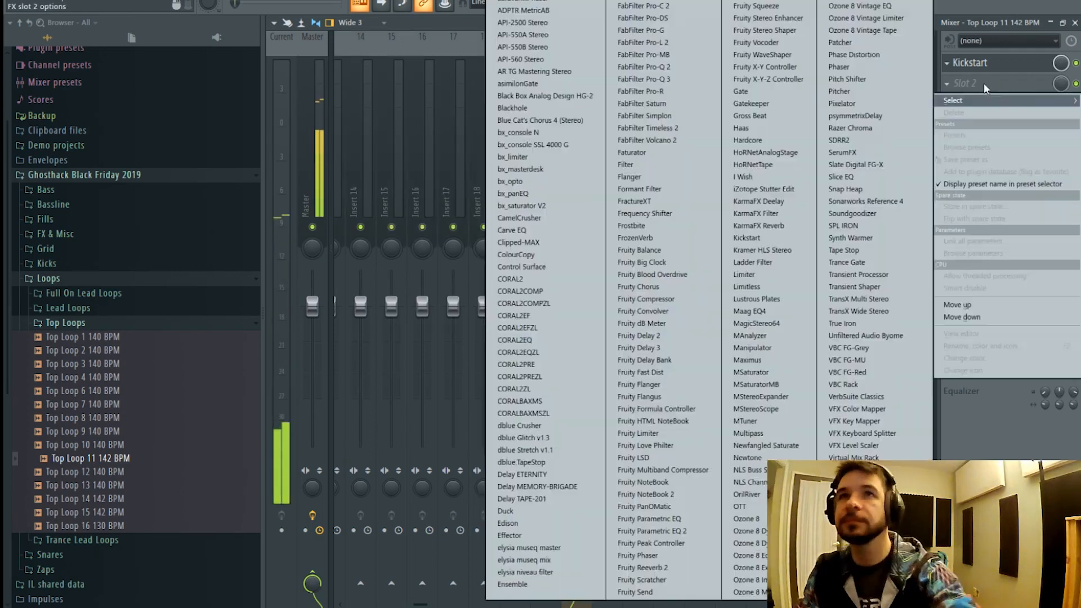
pyautogui.click(686, 79)
pyautogui.click(392, 305)
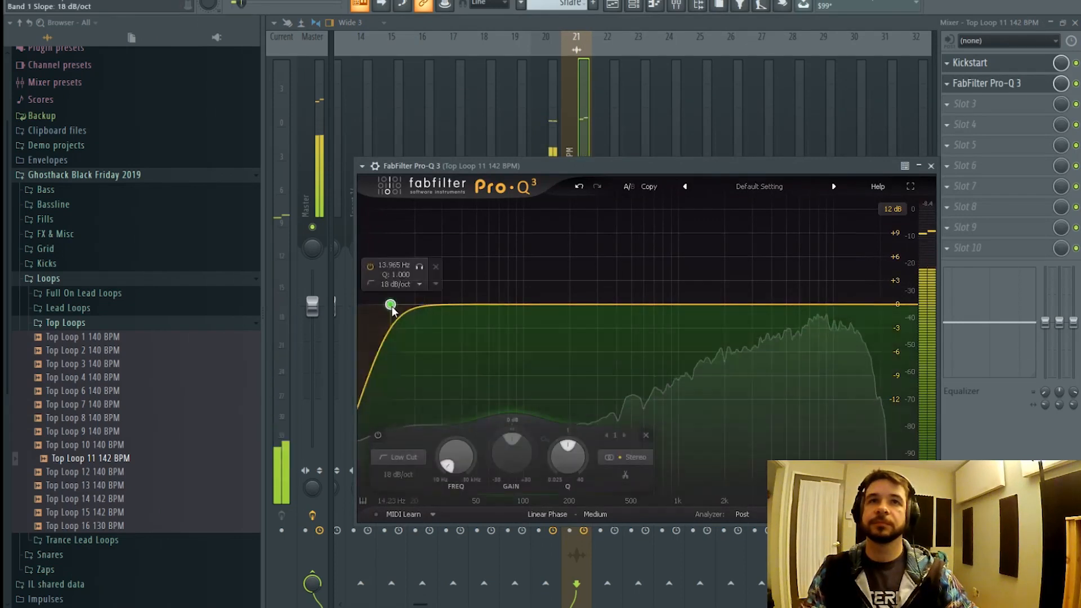
pyautogui.scroll(2, 392, 306)
pyautogui.moveTo(392, 306); pyautogui.dragTo(535, 309)
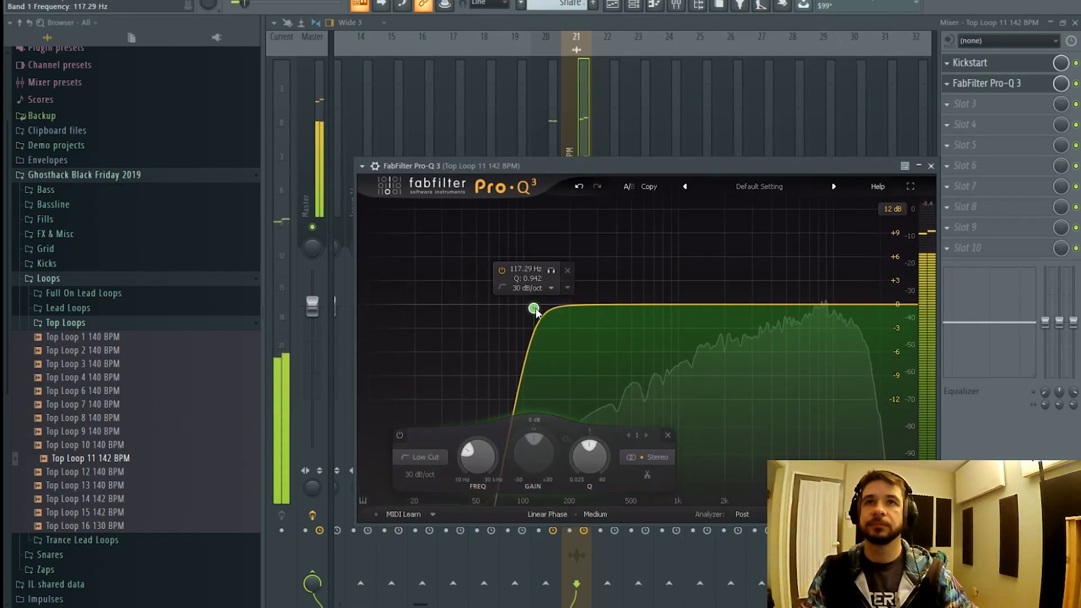
pyautogui.click(580, 153)
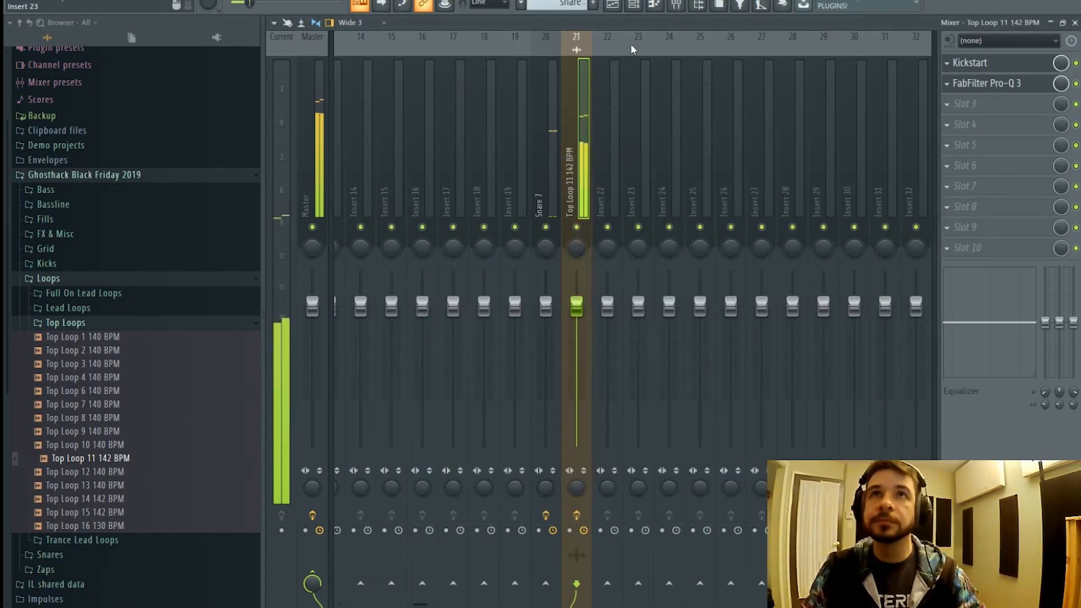
pyautogui.press('space')
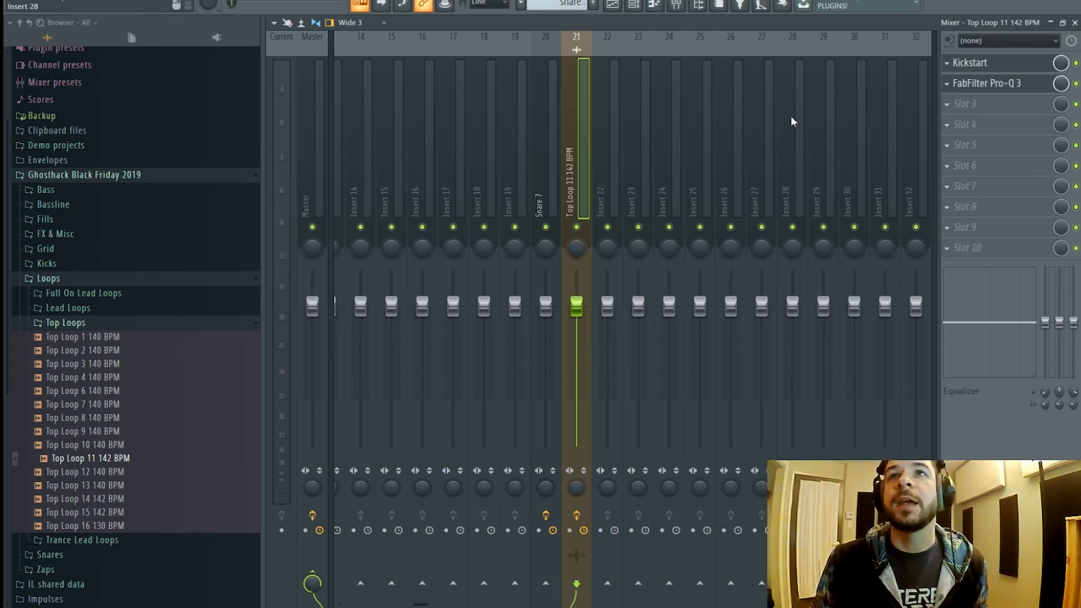
# - Compare the Kickstart curve on the Top Loop 11 track with the Duck curve on the Serum track
pyautogui.click(1000, 63)
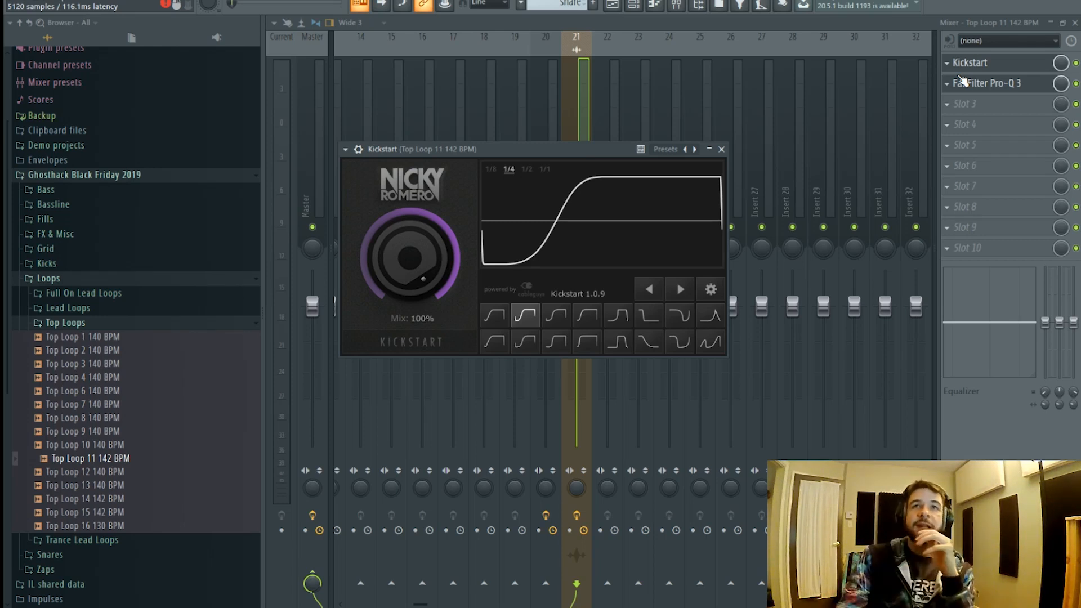
pyautogui.click(544, 97)
pyautogui.scroll(5, 544, 96)
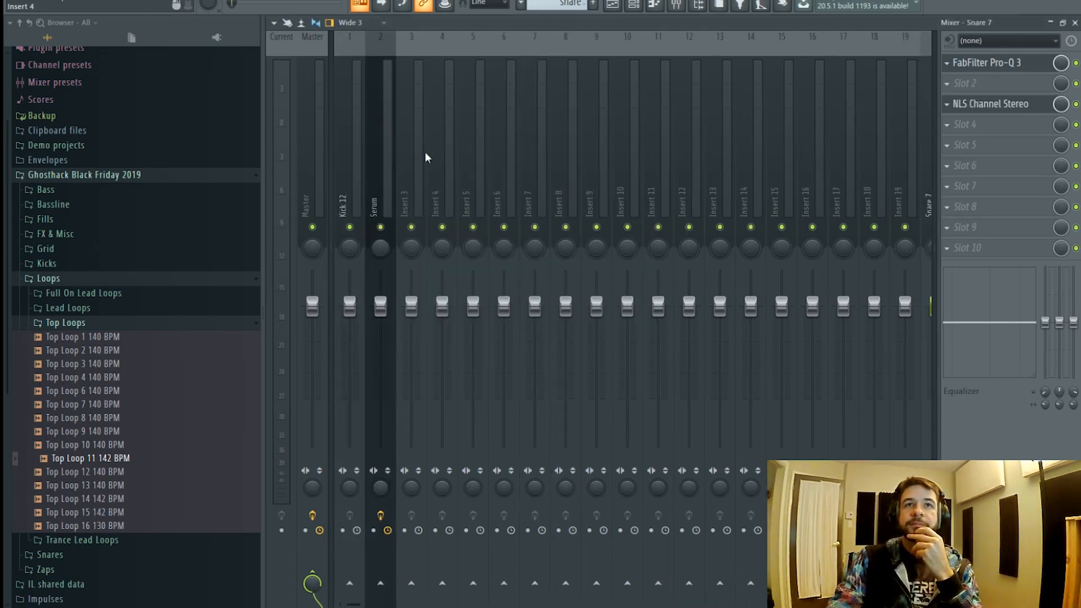
pyautogui.click(425, 152)
pyautogui.click(385, 162)
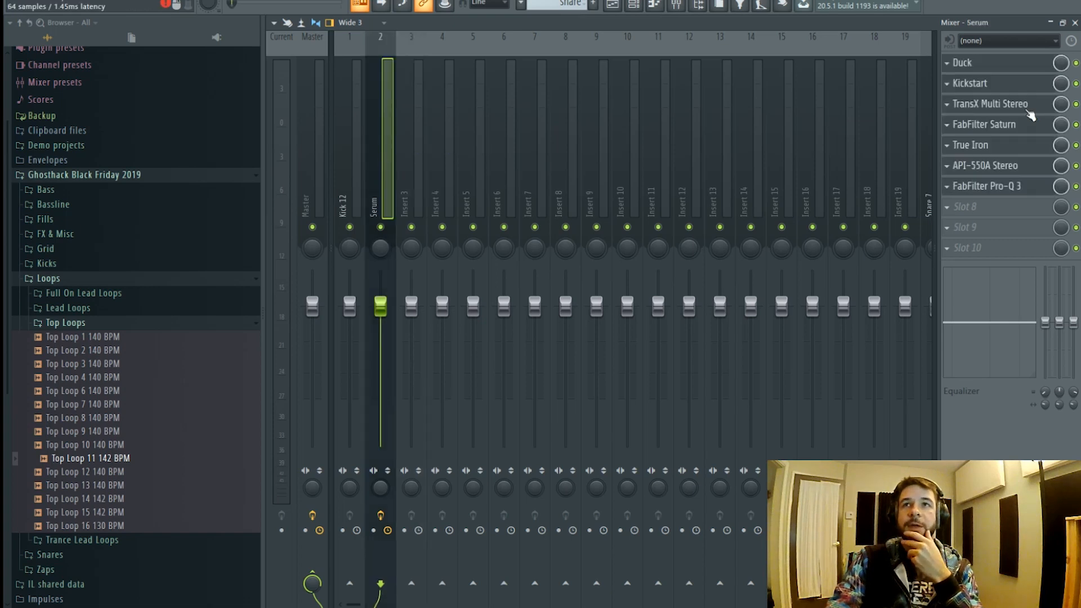
pyautogui.click(1010, 63)
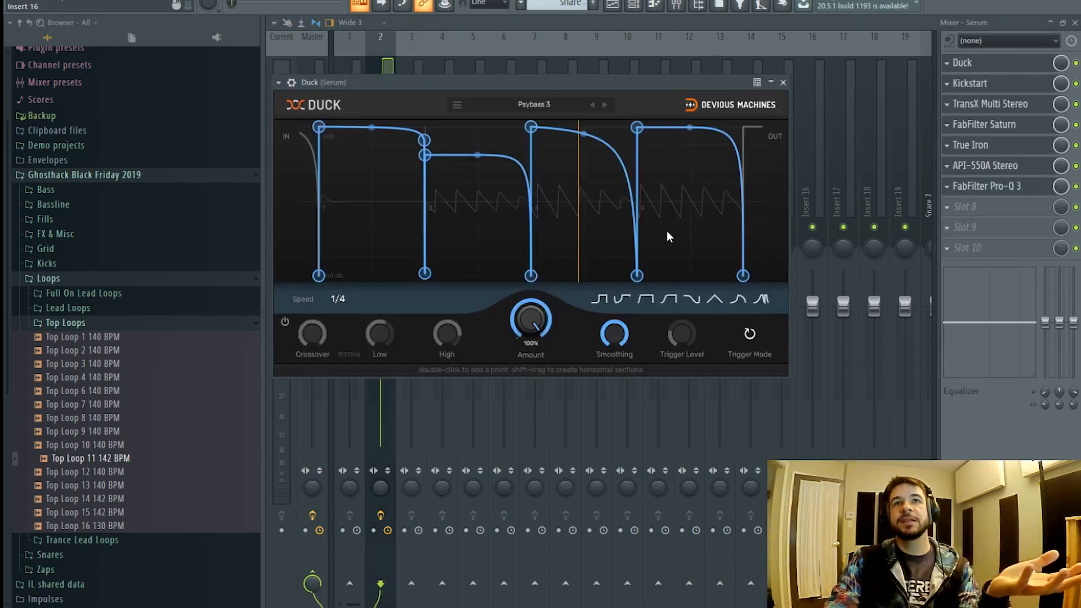
pyautogui.click(567, 27)
# - Review the Kickstart curve on the Top Loop 11 track again and solo that track
pyautogui.scroll(-6, 574, 157)
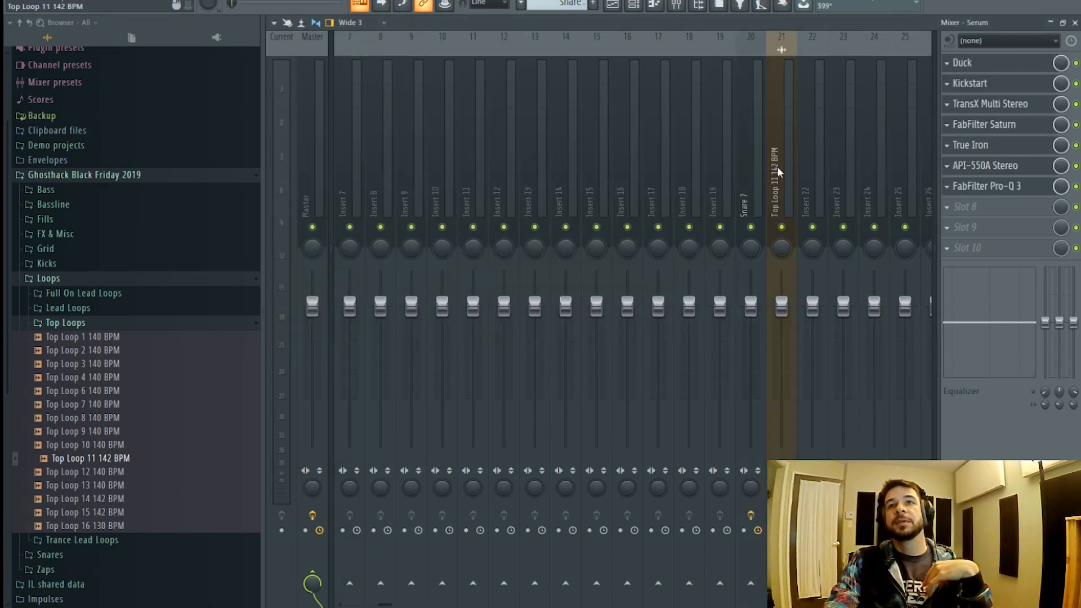
pyautogui.click(781, 169)
pyautogui.click(999, 66)
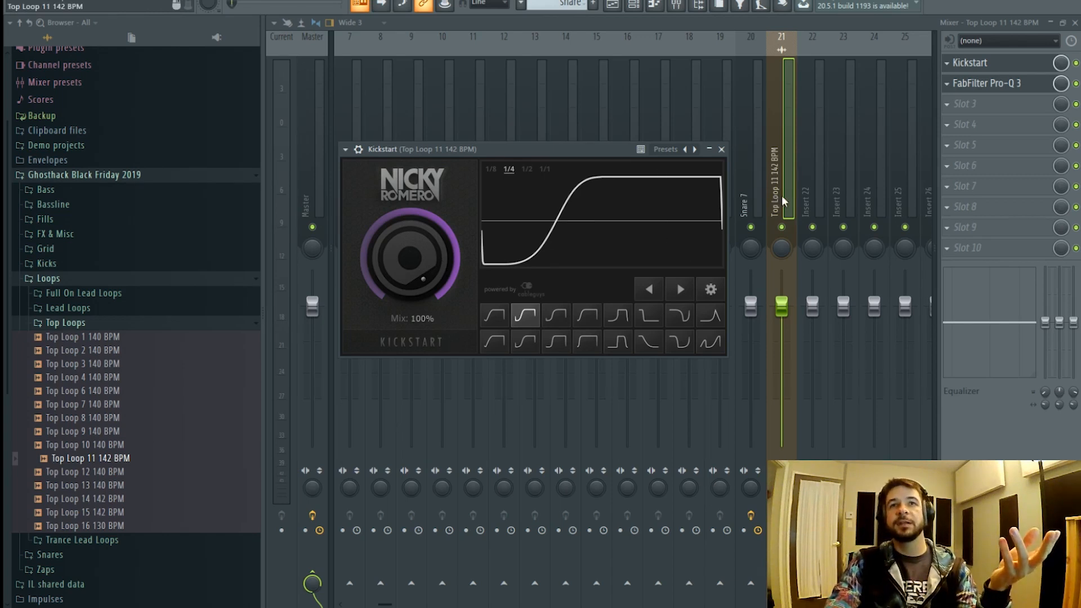
pyautogui.click(721, 149)
pyautogui.rightClick(788, 228)
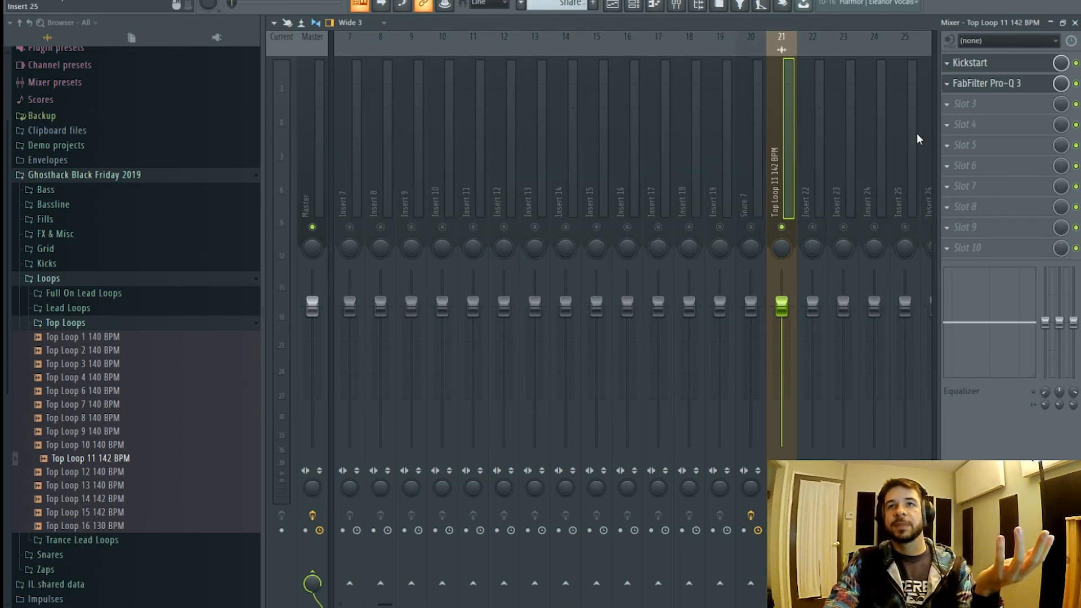
# - Check the Kickstart settings on the Top Loop 11 track and take that track out of solo
pyautogui.click(991, 67)
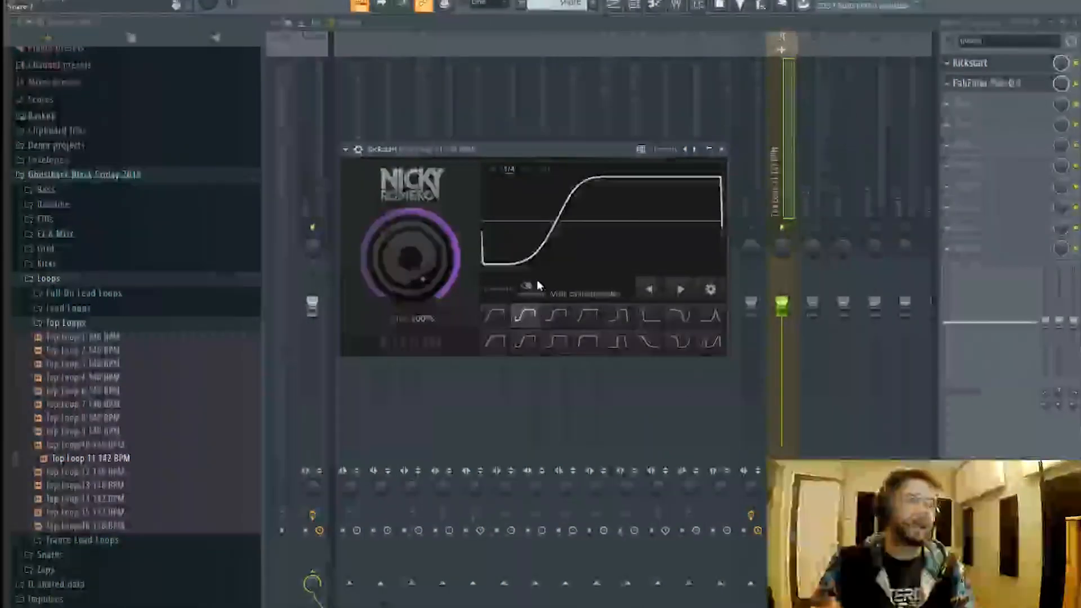
pyautogui.click(783, 223)
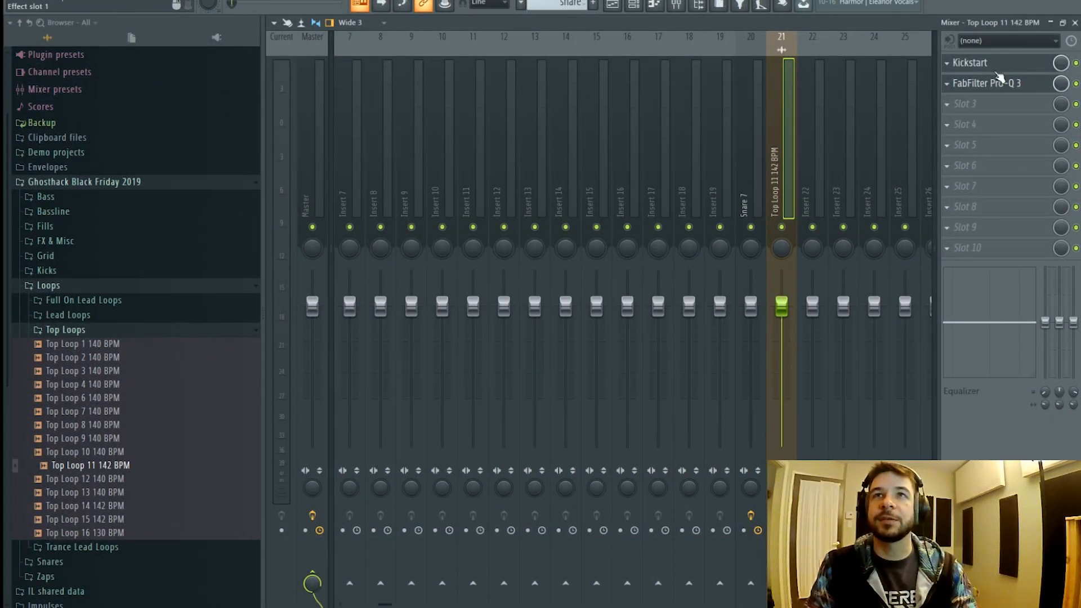
# - Repeat the Top Loop 11 clips along Track 4 of the playlist until they fill all 32 bars
pyautogui.click(624, 5)
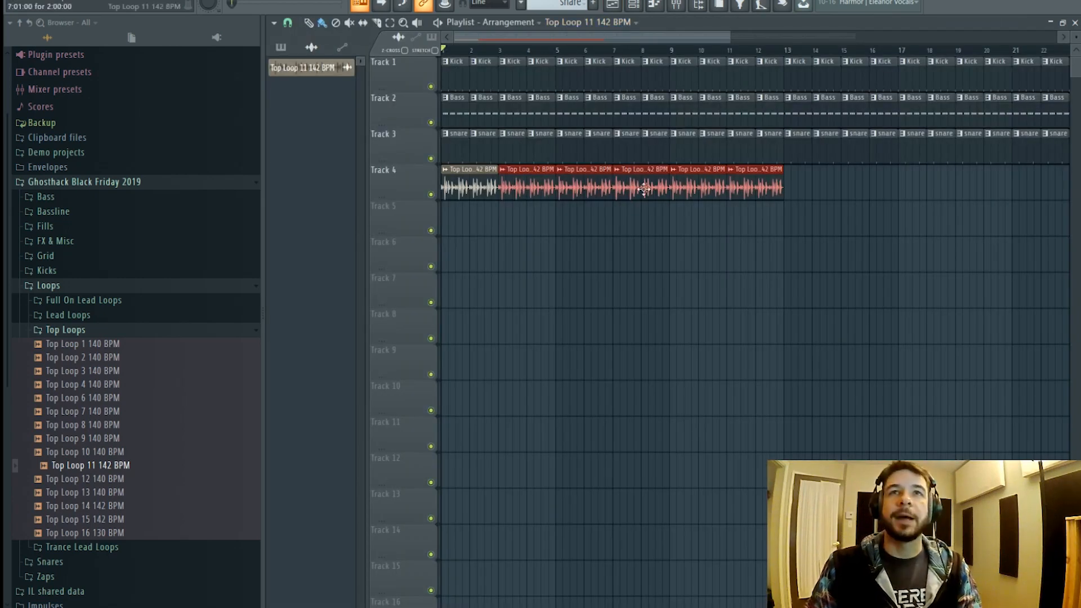
pyautogui.scroll(-2, 786, 57)
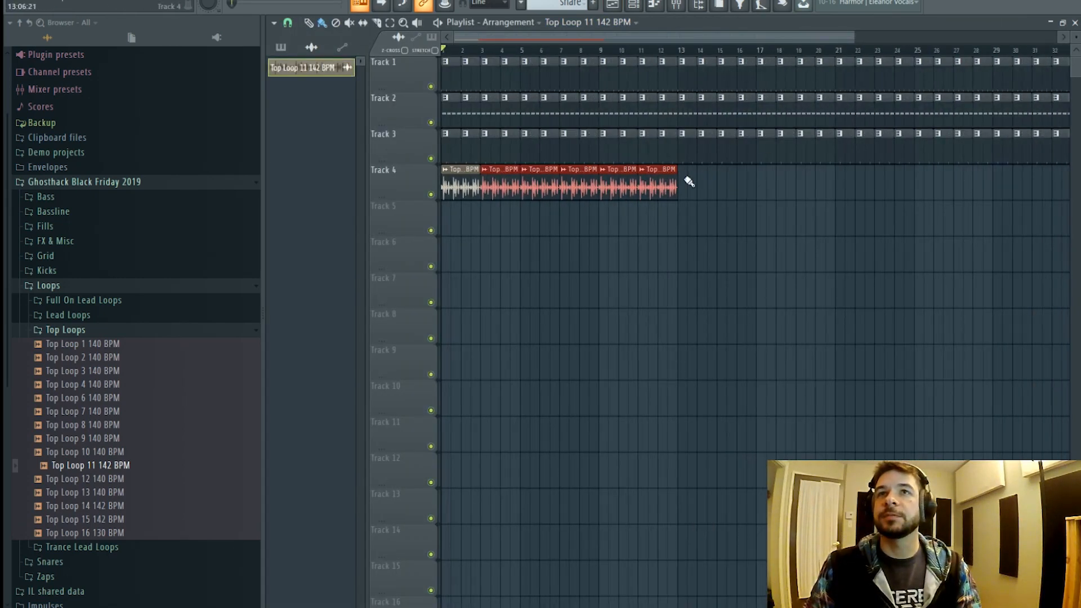
pyautogui.moveTo(689, 182); pyautogui.dragTo(980, 182)
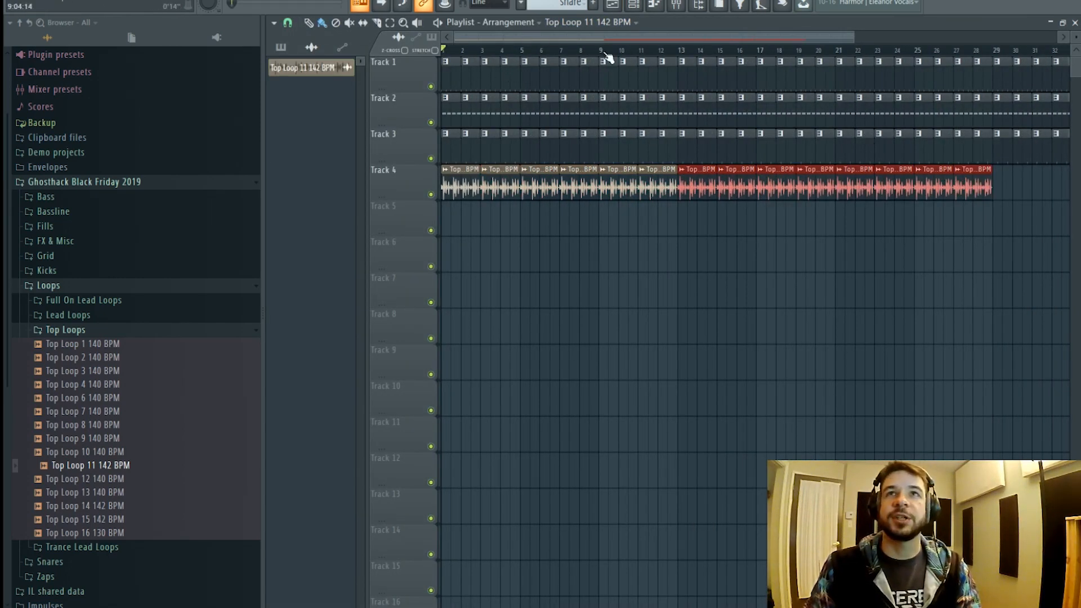
pyautogui.scroll(-2, 608, 56)
pyautogui.moveTo(821, 187)
pyautogui.mouseDown()
pyautogui.moveTo(881, 187)
pyautogui.moveTo(874, 198)
pyautogui.moveTo(853, 189)
pyautogui.mouseUp()
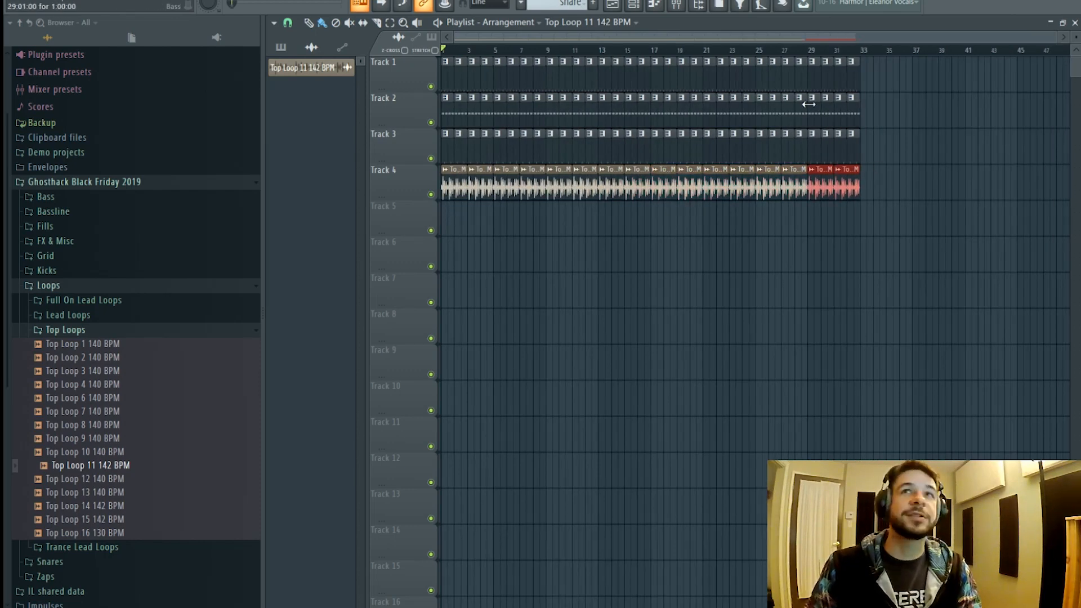
# - Examine the Kick 12 and Serum mixer tracks and their effect chains
pyautogui.click(677, 6)
pyautogui.scroll(4, 623, 112)
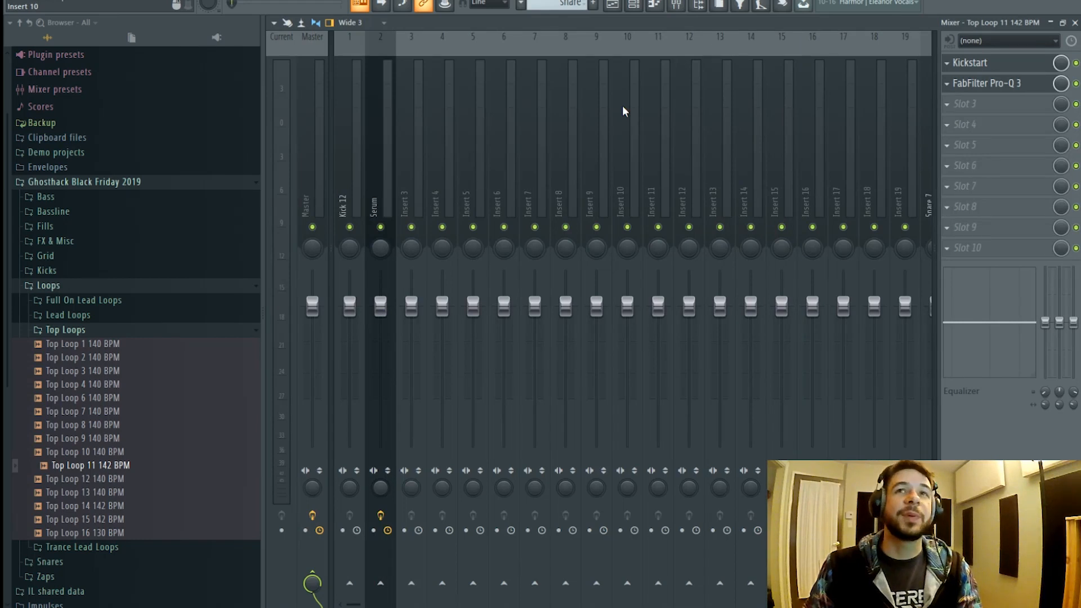
pyautogui.click(363, 147)
pyautogui.click(369, 151)
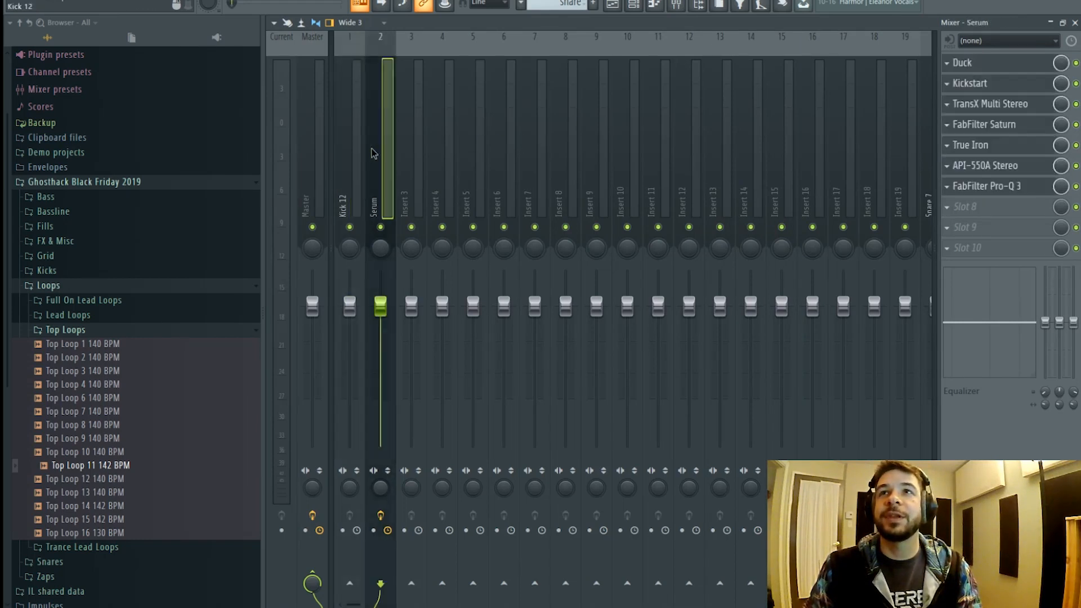
pyautogui.click(345, 156)
pyautogui.click(379, 157)
pyautogui.click(363, 157)
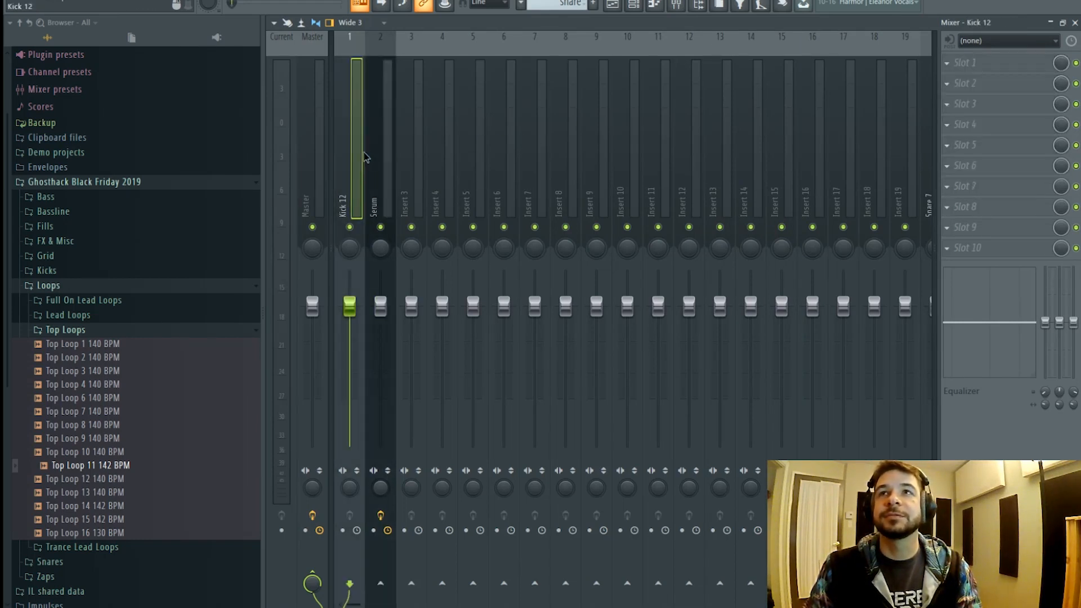
pyautogui.click(411, 160)
pyautogui.click(631, 160)
pyautogui.click(777, 162)
pyautogui.moveTo(778, 161); pyautogui.dragTo(314, 167)
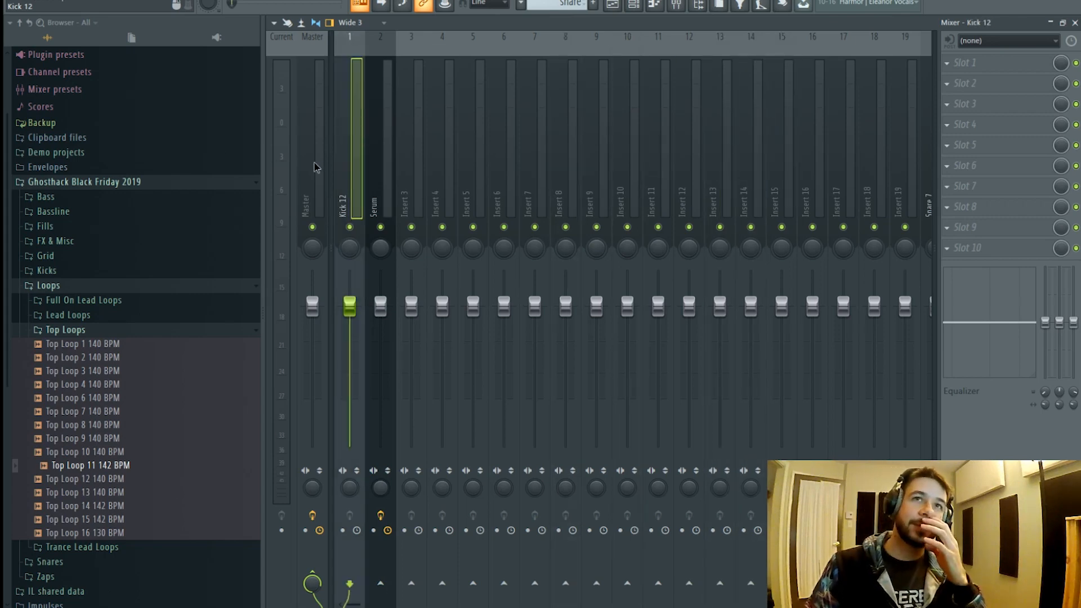
# - Look over the channel rack and the playlist arrangement, and bring up the Top Loop 11 track's effects in the mixer
pyautogui.click(633, 5)
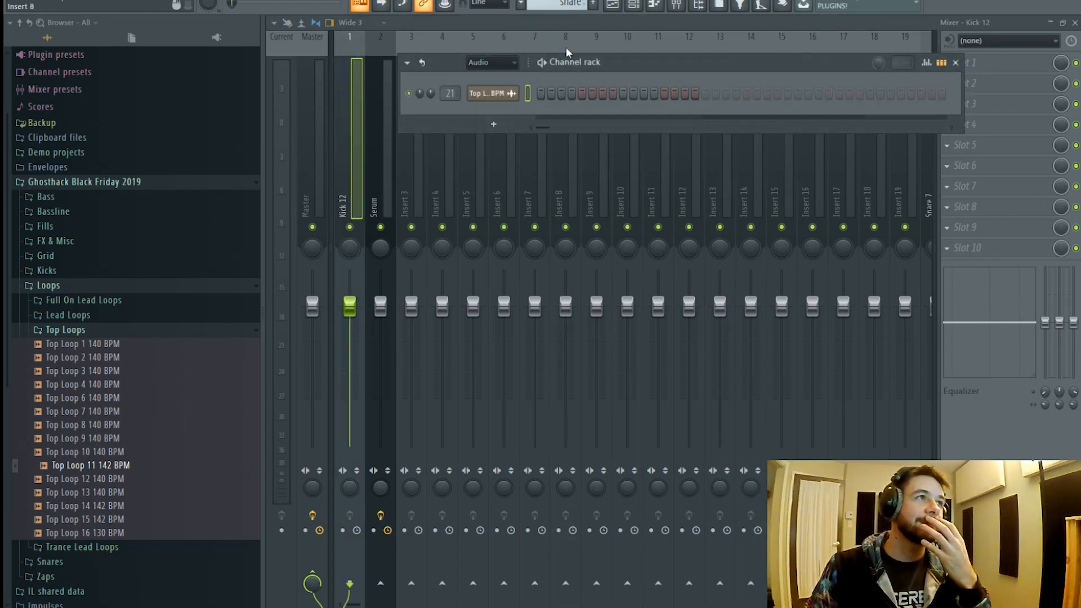
pyautogui.click(602, 26)
pyautogui.click(613, 5)
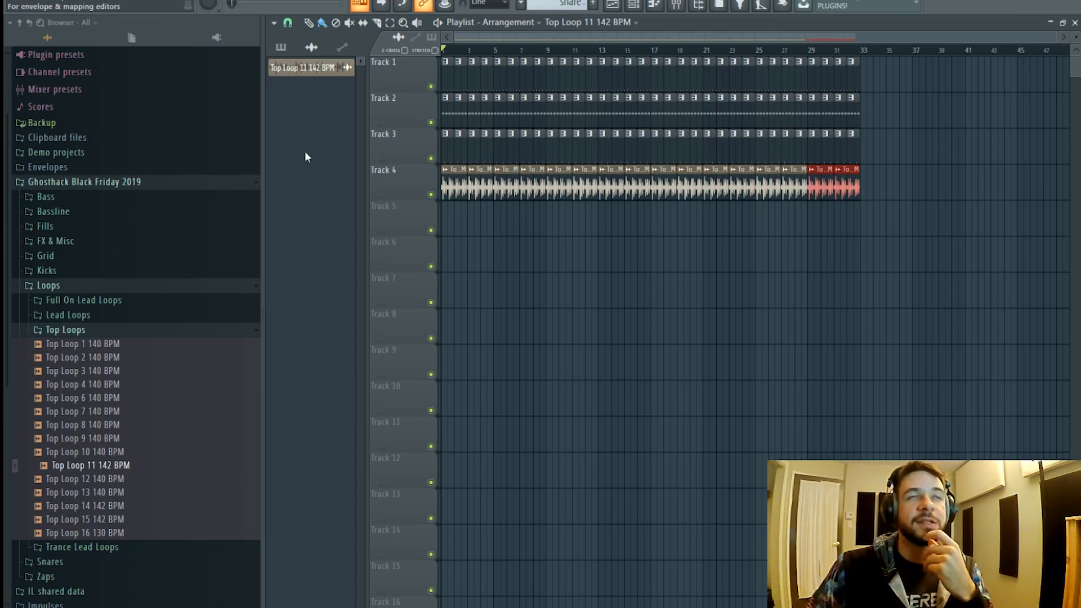
pyautogui.click(676, 5)
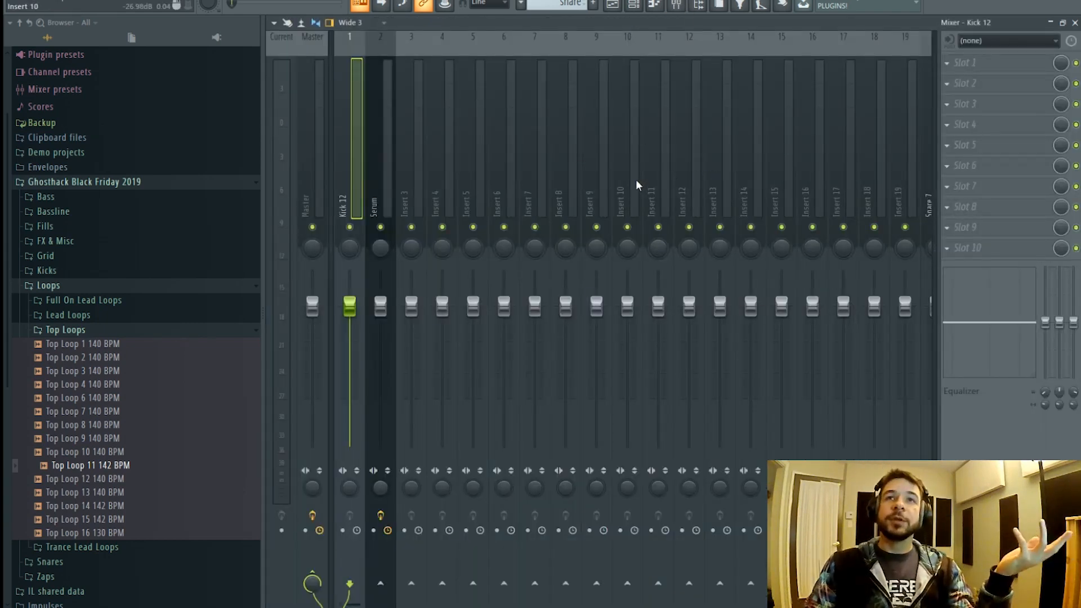
pyautogui.scroll(-3, 638, 178)
pyautogui.click(691, 138)
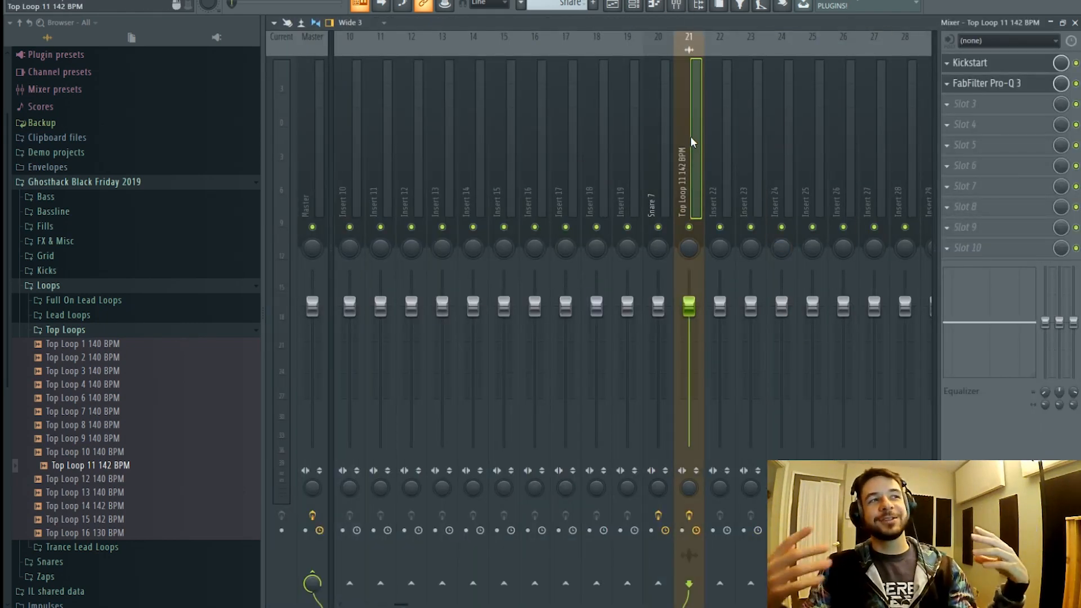
# - View the Kickstart effect on the Top Loop 11 142 BPM mixer track and solo that track
pyautogui.click(997, 67)
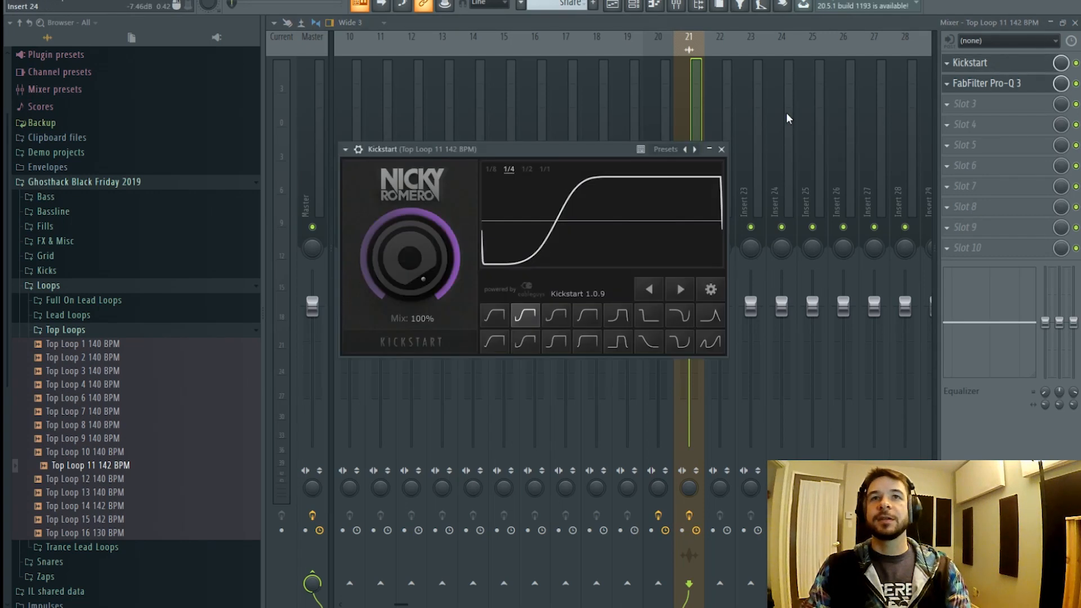
pyautogui.click(688, 119)
pyautogui.rightClick(699, 228)
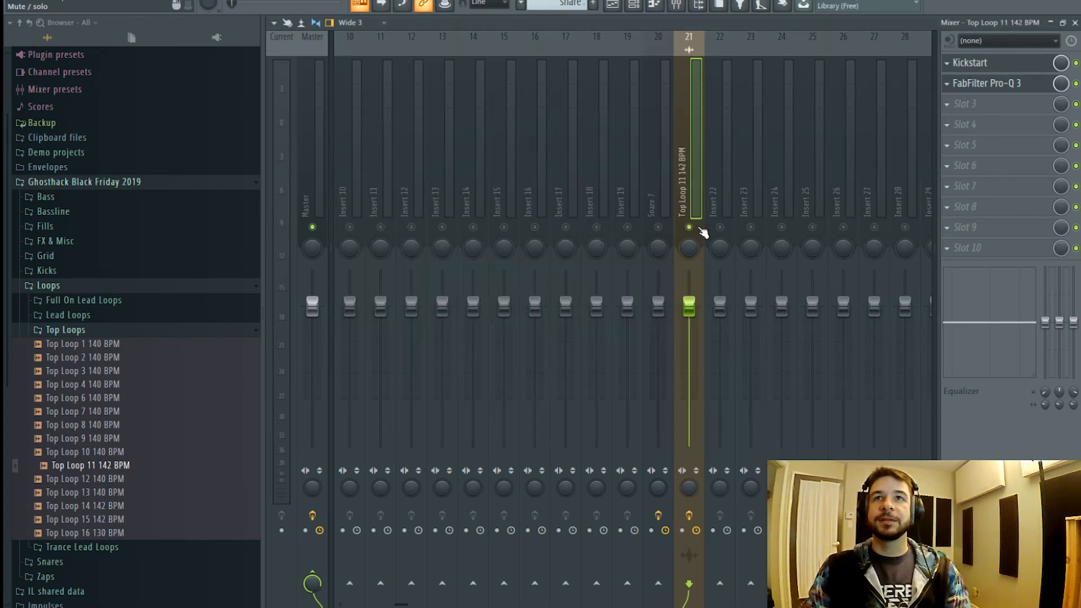
# - Compare several Kickstart ducking curves on the top loop, return to Classic Chain, and unsolo the track
pyautogui.click(1015, 66)
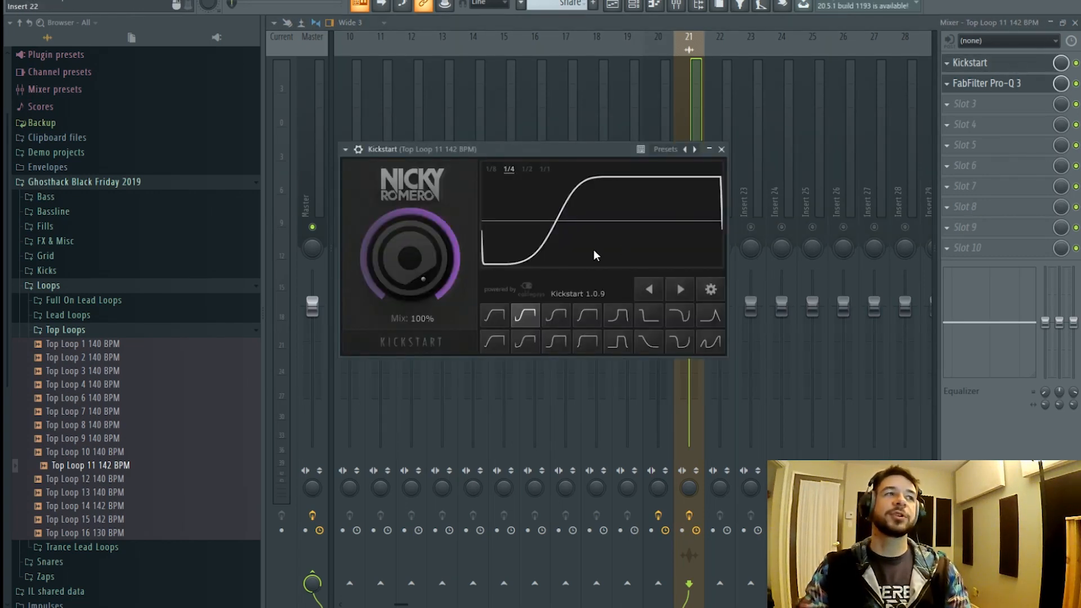
pyautogui.click(556, 315)
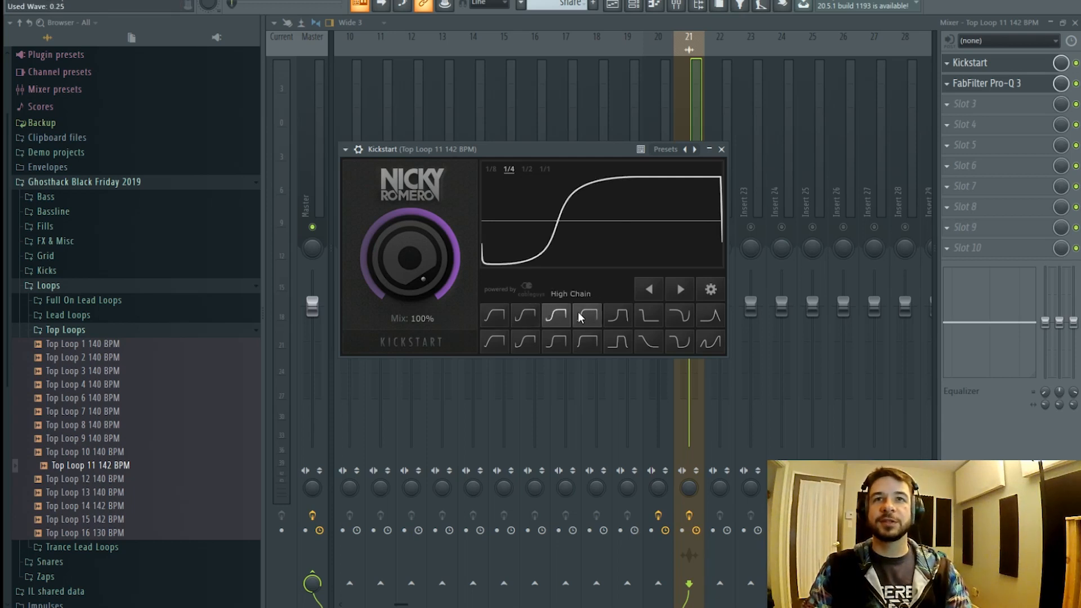
pyautogui.click(583, 317)
pyautogui.click(678, 316)
pyautogui.click(531, 315)
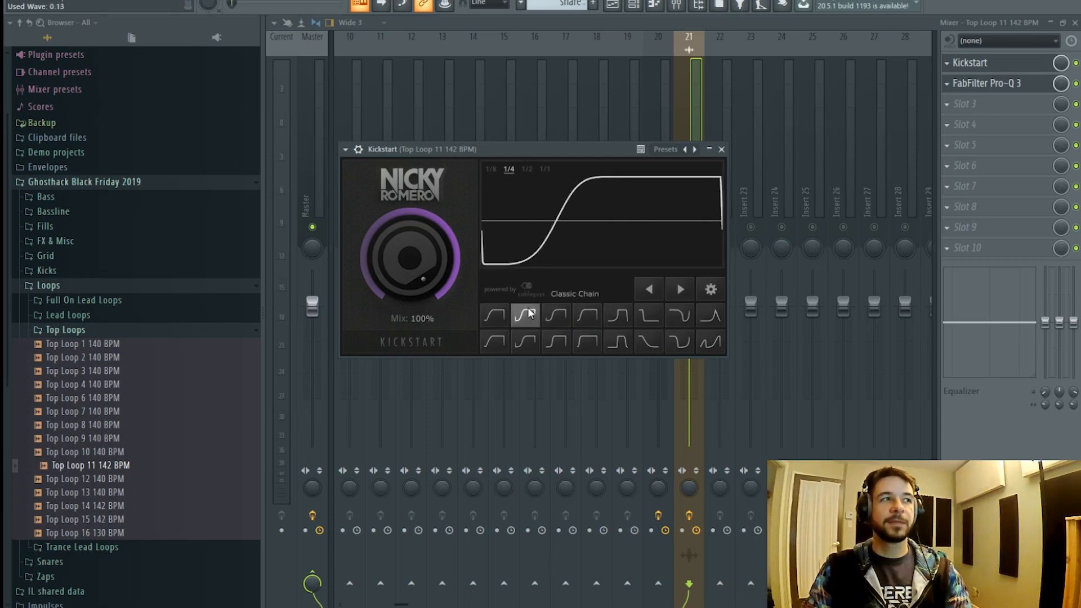
pyautogui.click(722, 150)
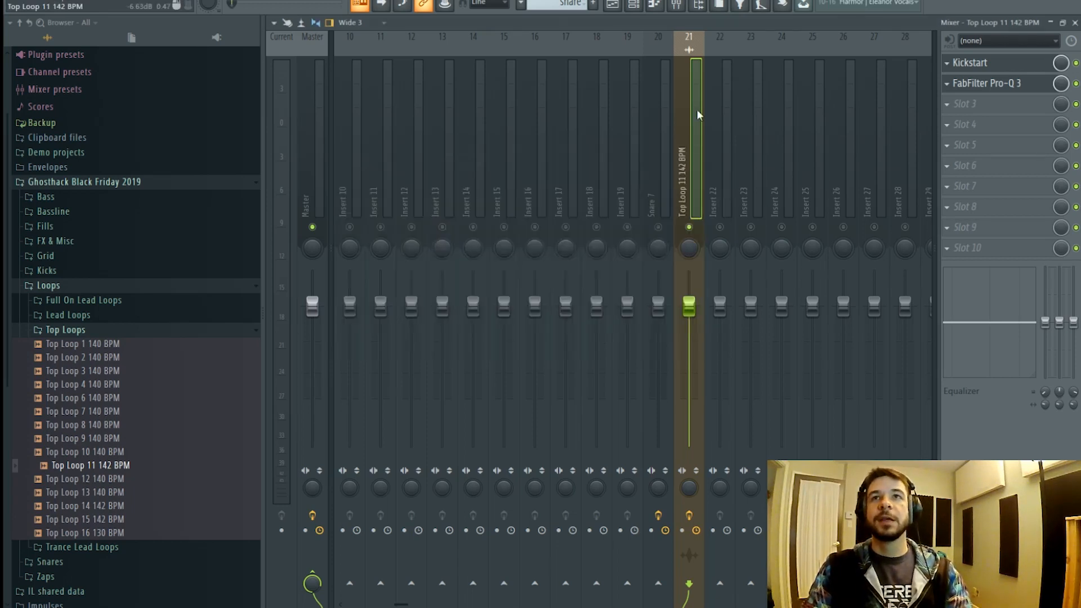
pyautogui.rightClick(689, 227)
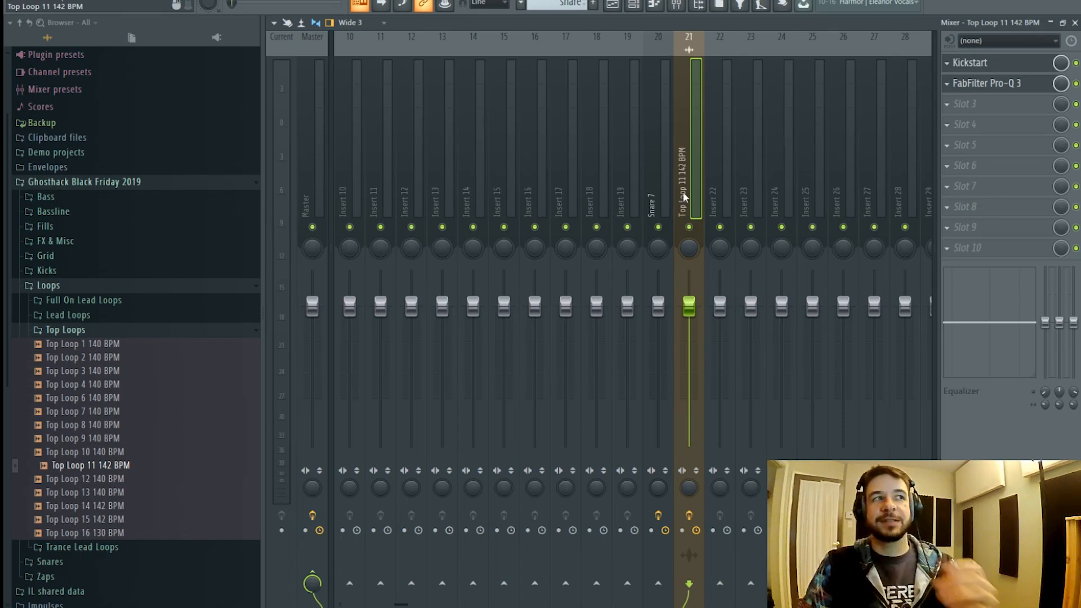
# - Try Duck in effect slot 3, moving the curve's upper point back to gridline 2, remove it, and review Kickstart again
pyautogui.click(997, 114)
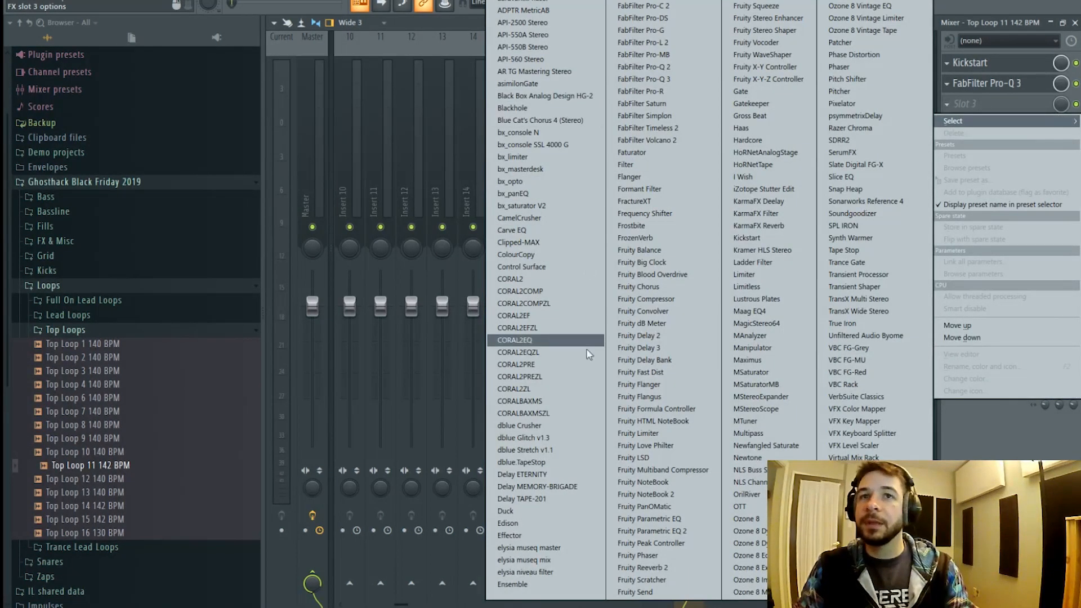
pyautogui.click(564, 513)
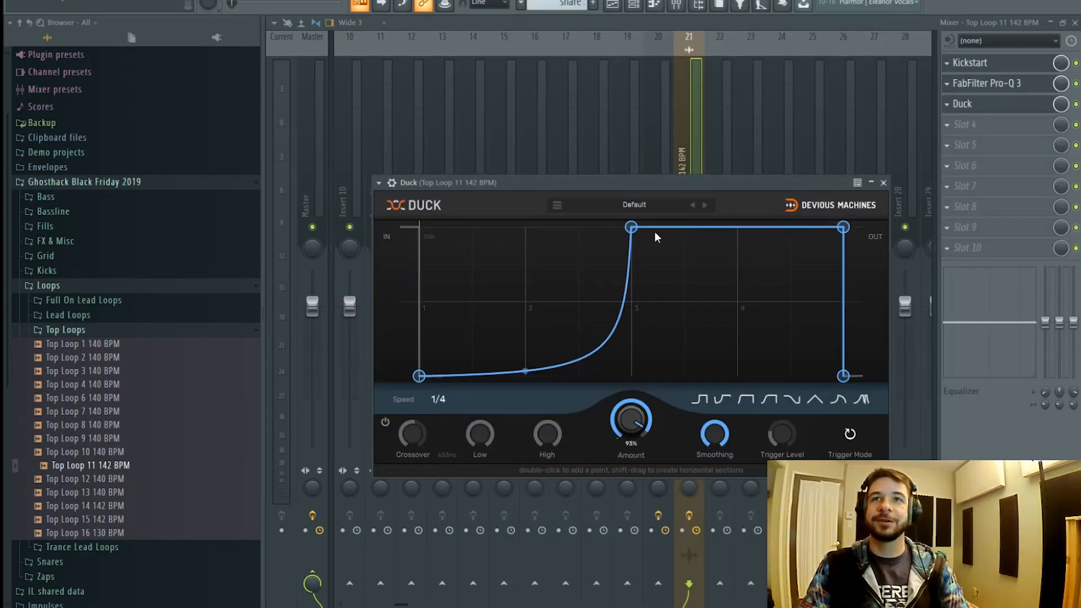
pyautogui.moveTo(631, 227); pyautogui.dragTo(525, 225)
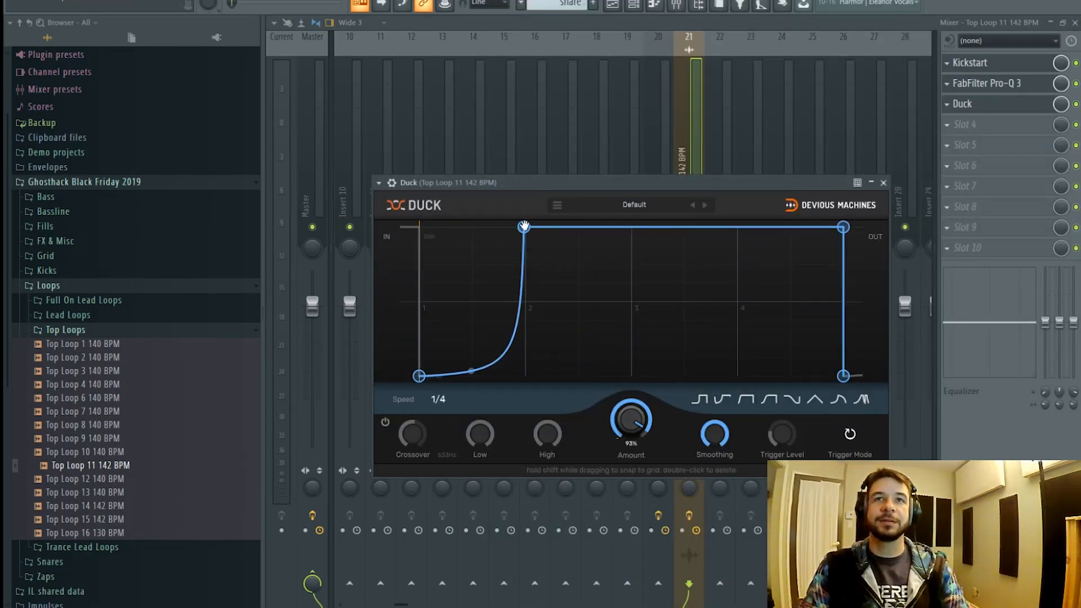
pyautogui.click(947, 106)
pyautogui.click(959, 134)
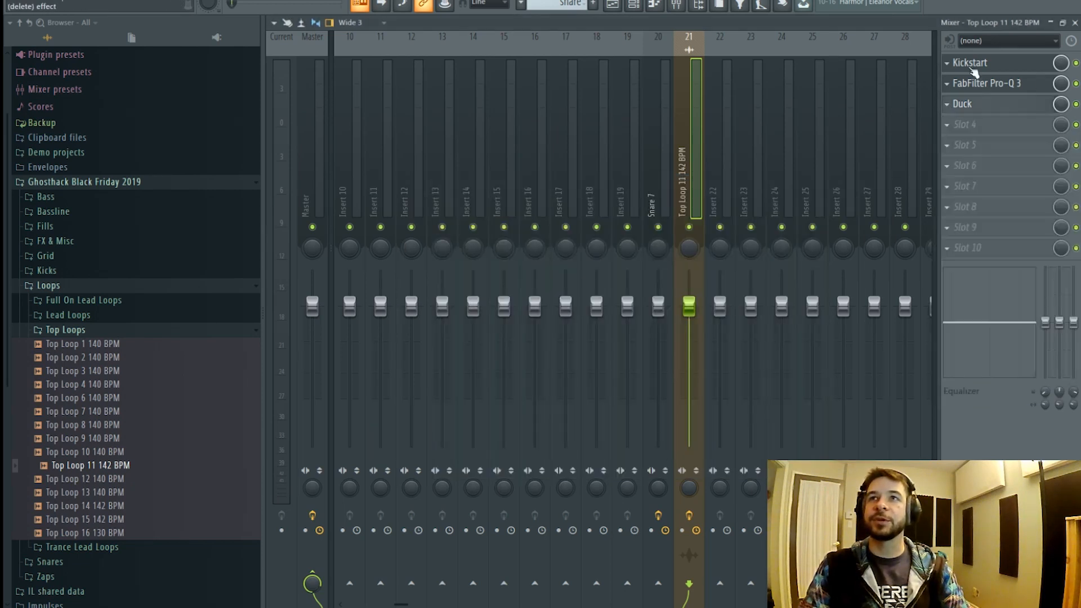
pyautogui.click(982, 63)
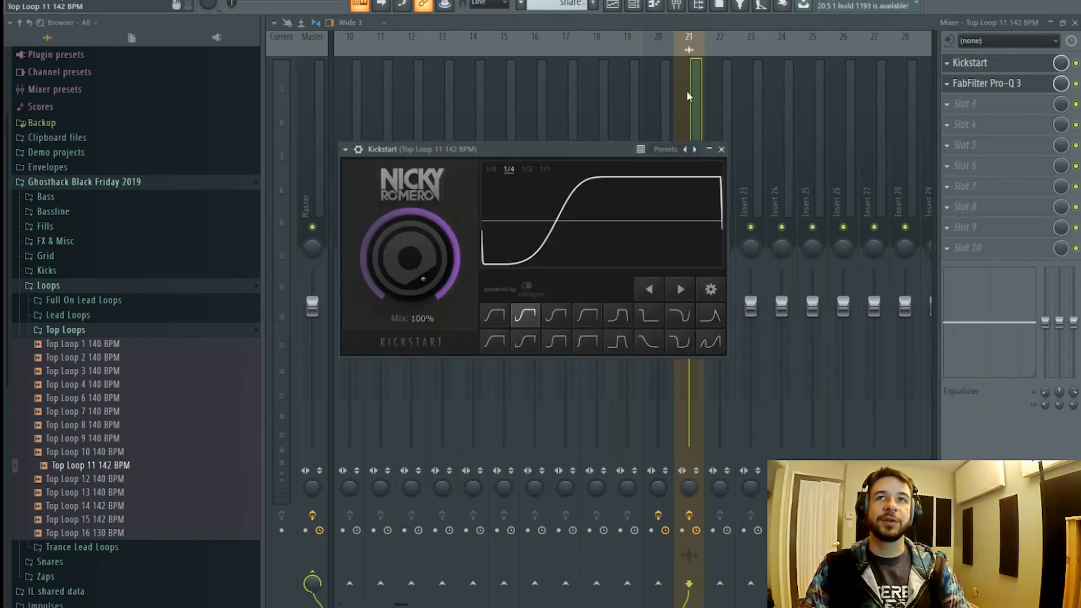
pyautogui.press('Escape')
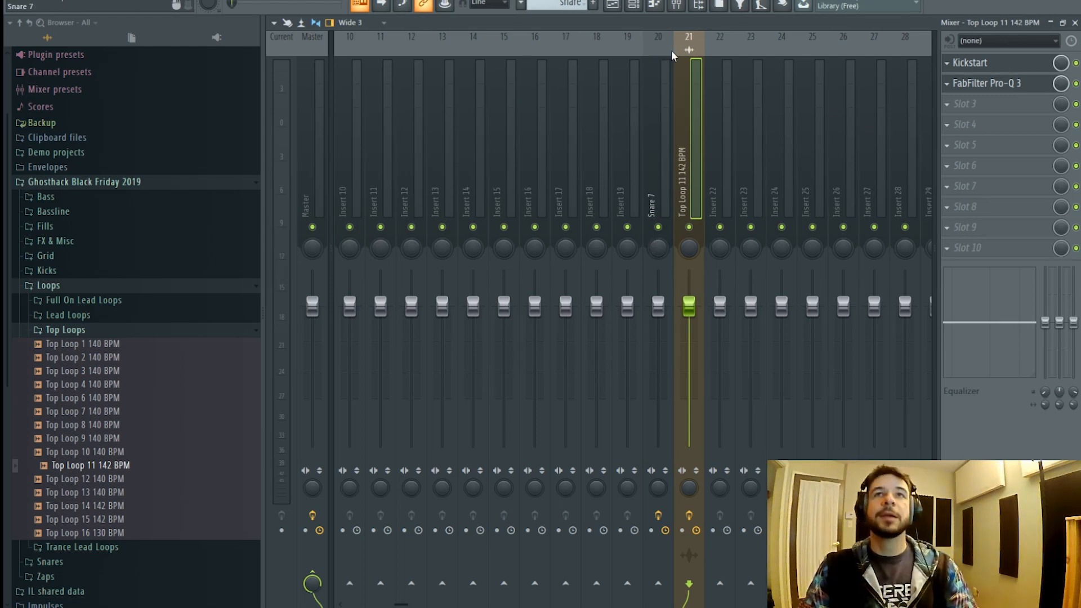
# - Add a new pattern with its default name and bring up the playlist
pyautogui.click(596, 4)
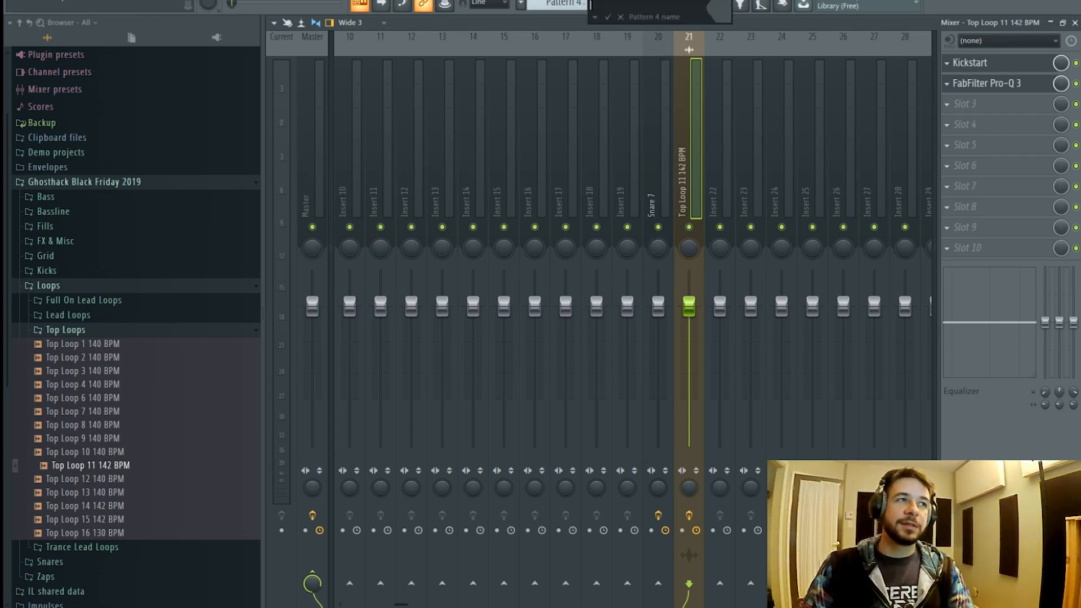
pyautogui.click(621, 18)
pyautogui.press('F5')
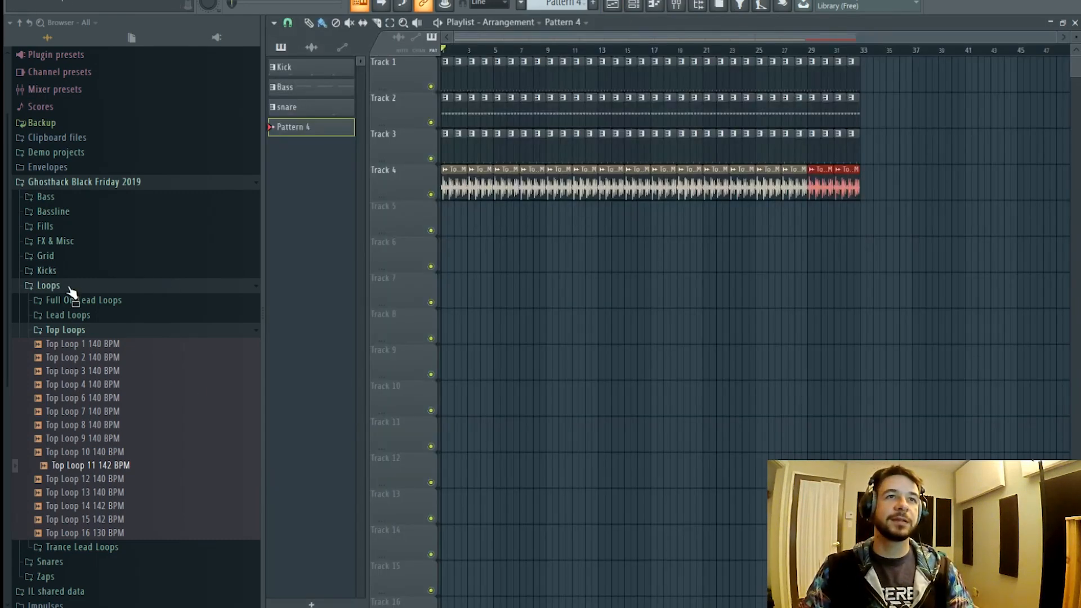
# - Browse the Grid Fragments kits in the Ghosthack Black Friday 2019 folder and audition the Triborg and Paramagnetic samples
pyautogui.click(62, 256)
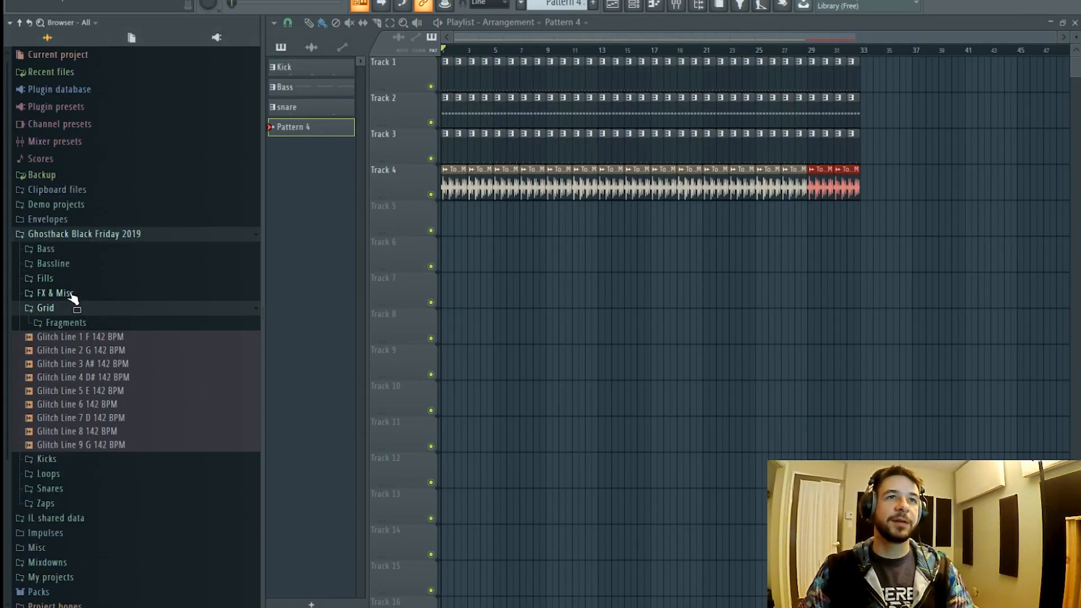
pyautogui.click(66, 323)
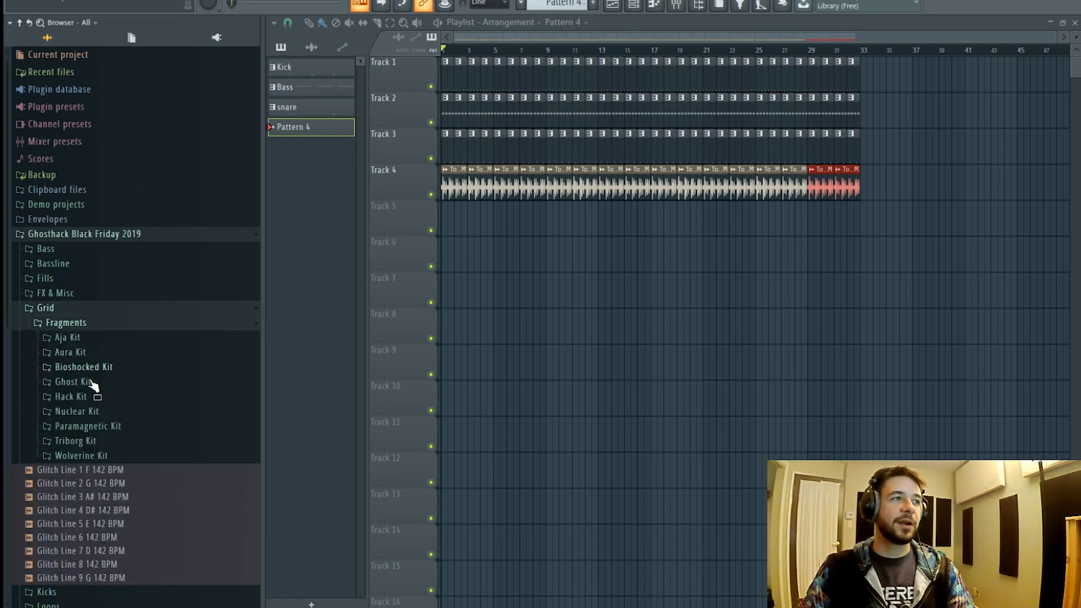
pyautogui.click(101, 442)
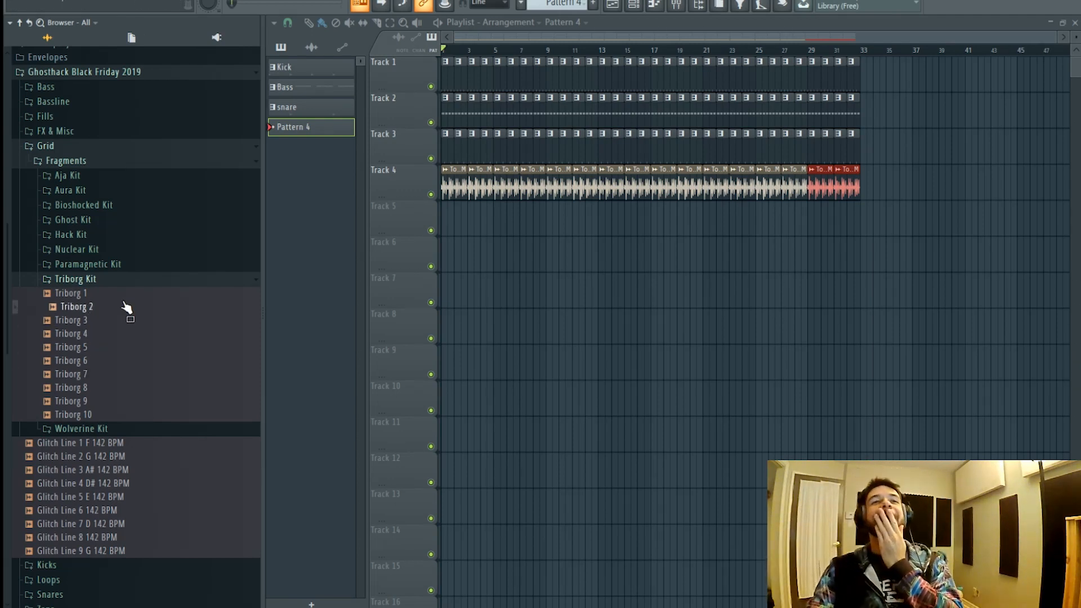
pyautogui.click(110, 264)
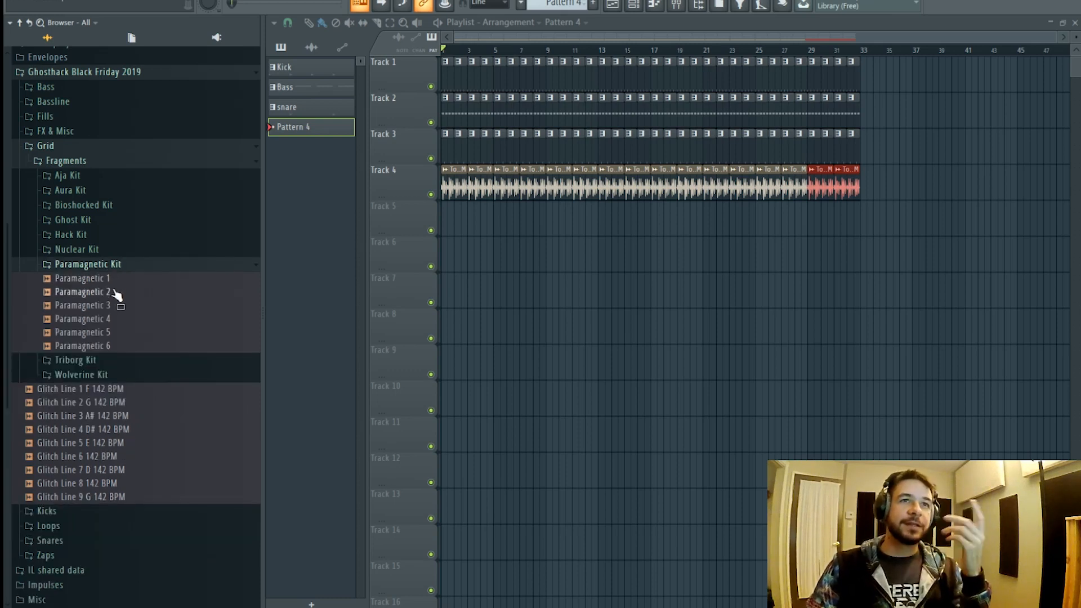
pyautogui.click(111, 346)
pyautogui.click(108, 333)
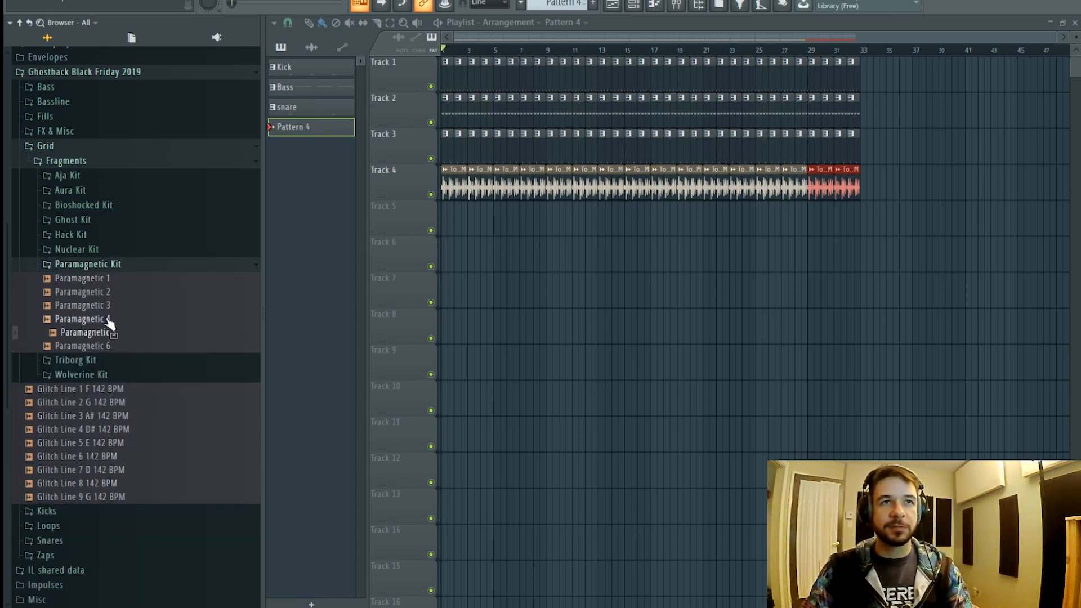
pyautogui.click(107, 319)
pyautogui.click(110, 307)
pyautogui.click(111, 293)
pyautogui.click(115, 280)
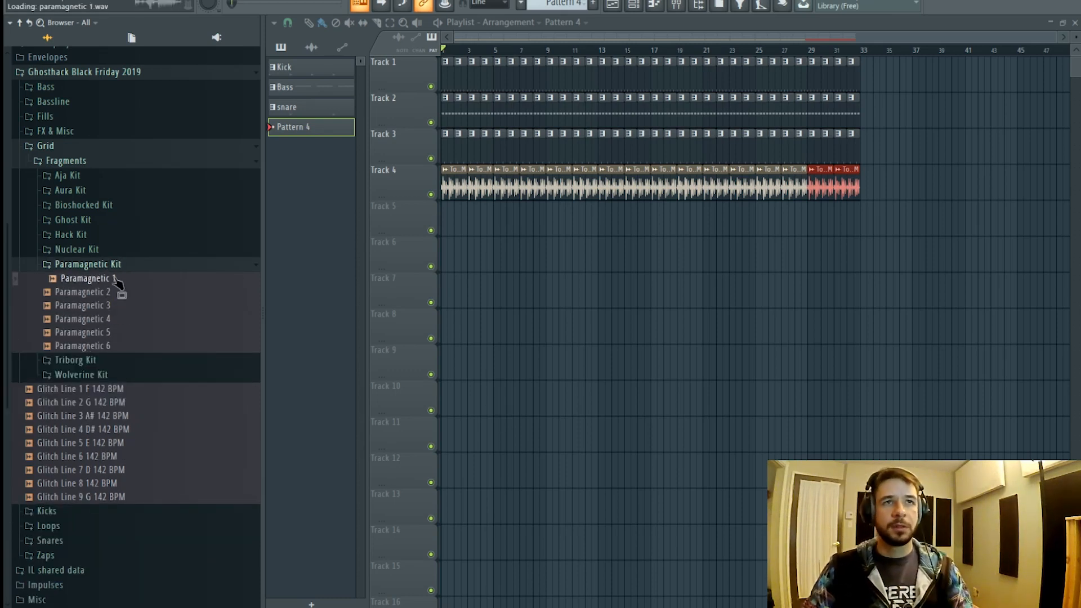
# - Audition samples from the Nuclear Kit and Hack Kit as candidates for a glitch element
pyautogui.click(106, 258)
pyautogui.click(107, 278)
pyautogui.click(107, 306)
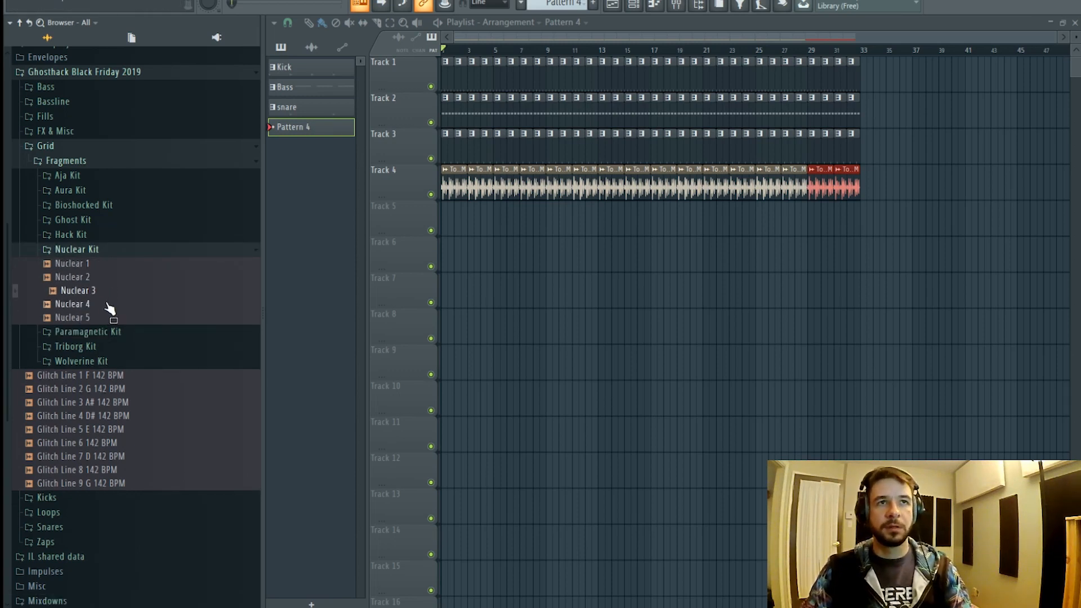
pyautogui.click(113, 319)
pyautogui.click(95, 235)
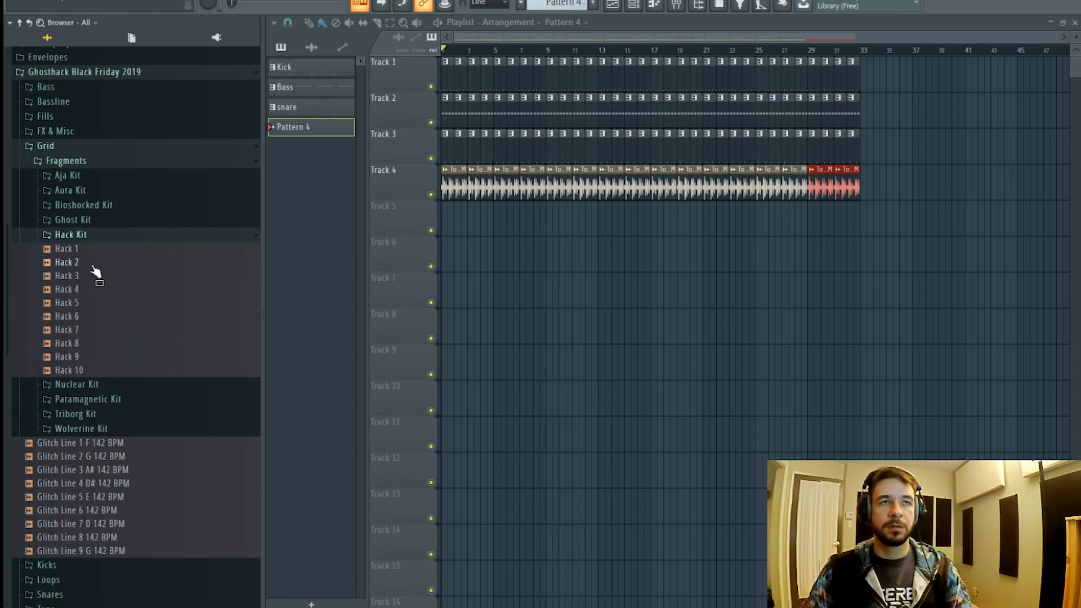
pyautogui.click(96, 276)
pyautogui.click(104, 303)
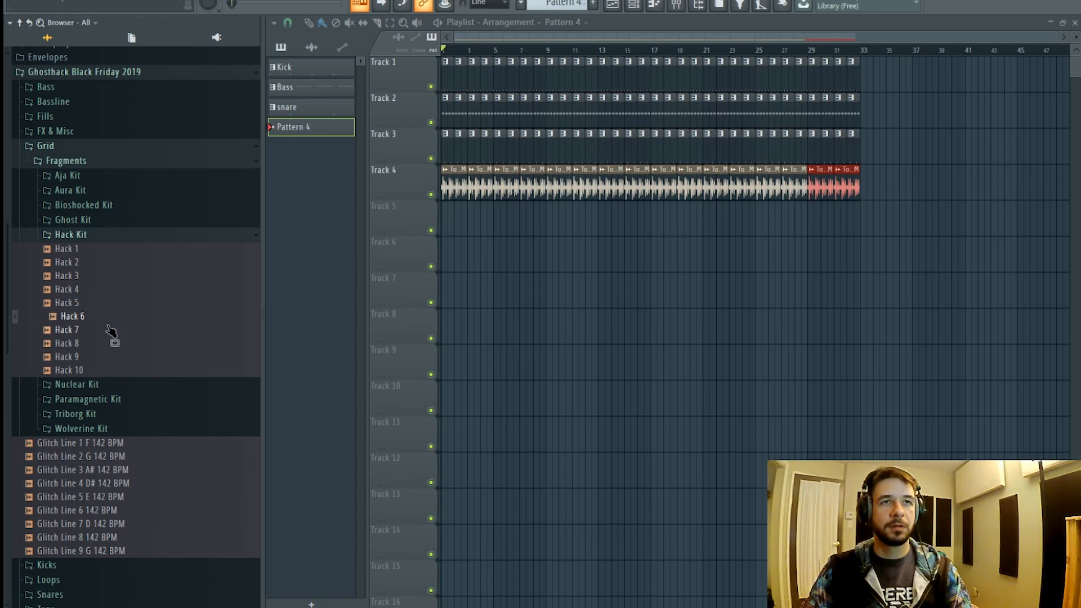
pyautogui.click(110, 330)
pyautogui.click(108, 344)
pyautogui.click(111, 358)
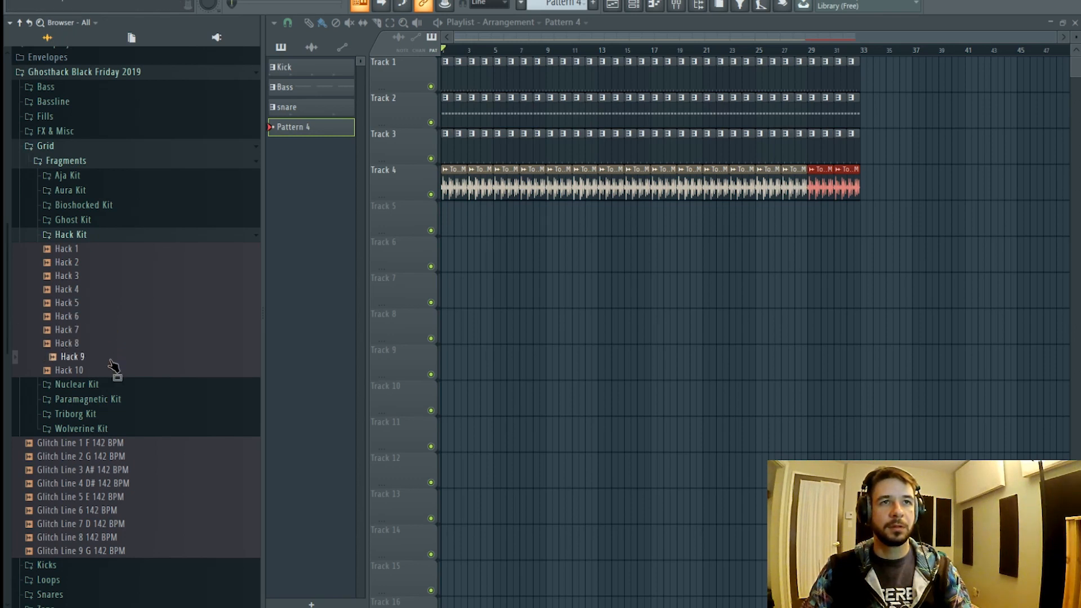
# - Audition samples from the Ghost Kit and Bioshocked Kit
pyautogui.click(93, 220)
pyautogui.click(90, 263)
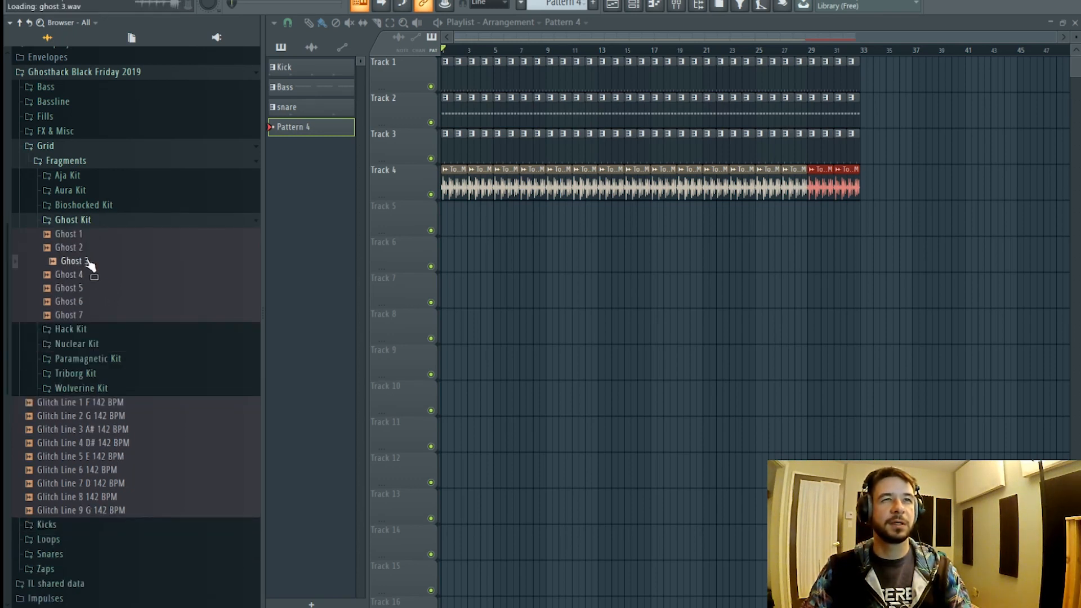
pyautogui.click(90, 276)
pyautogui.click(97, 304)
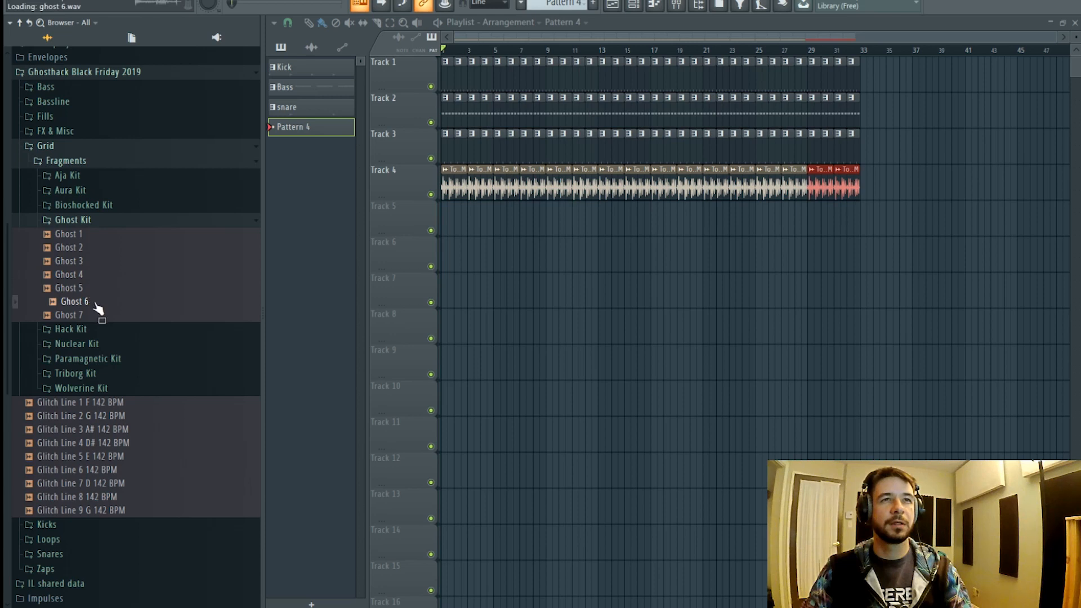
pyautogui.click(84, 205)
pyautogui.click(93, 246)
# - Return to the Triborg Kit and compare its samples, including Triborg 3, 5, 9 and 10
pyautogui.click(104, 347)
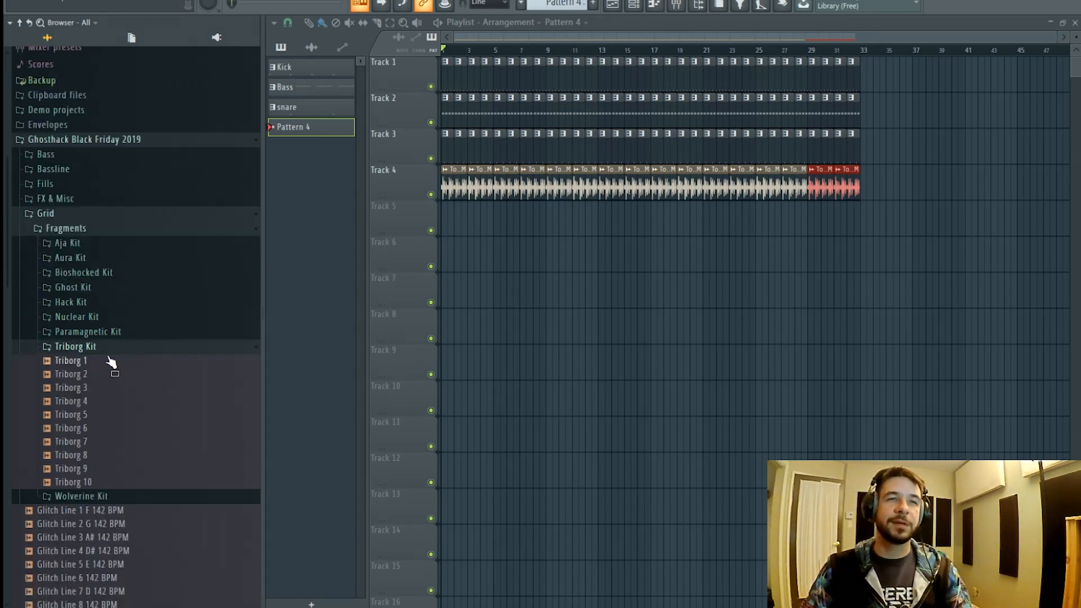
pyautogui.click(96, 390)
pyautogui.click(96, 415)
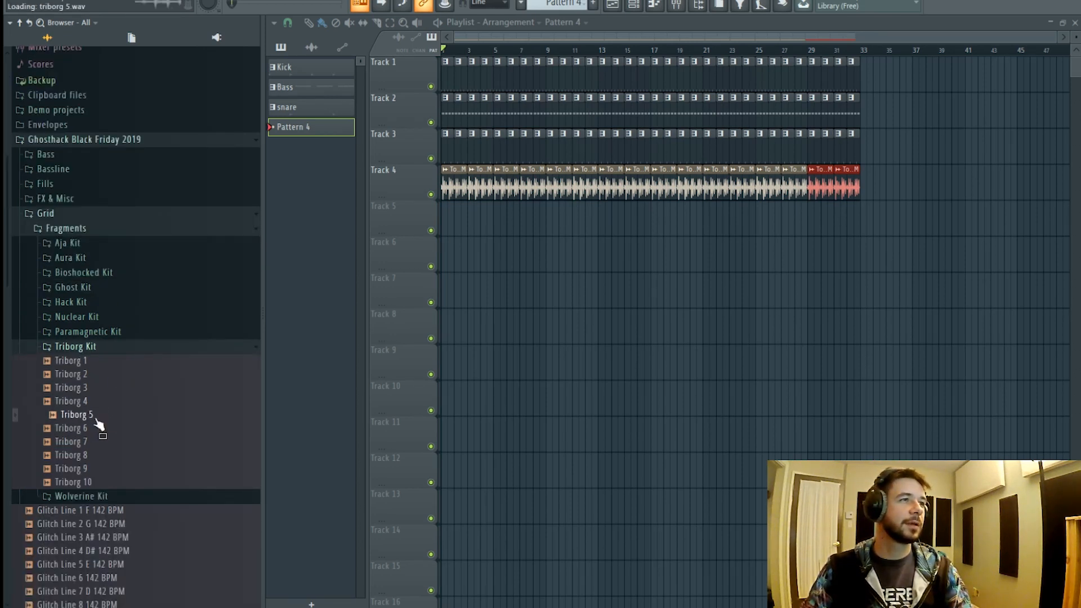
pyautogui.scroll(-2, 111, 400)
pyautogui.click(98, 363)
pyautogui.click(104, 388)
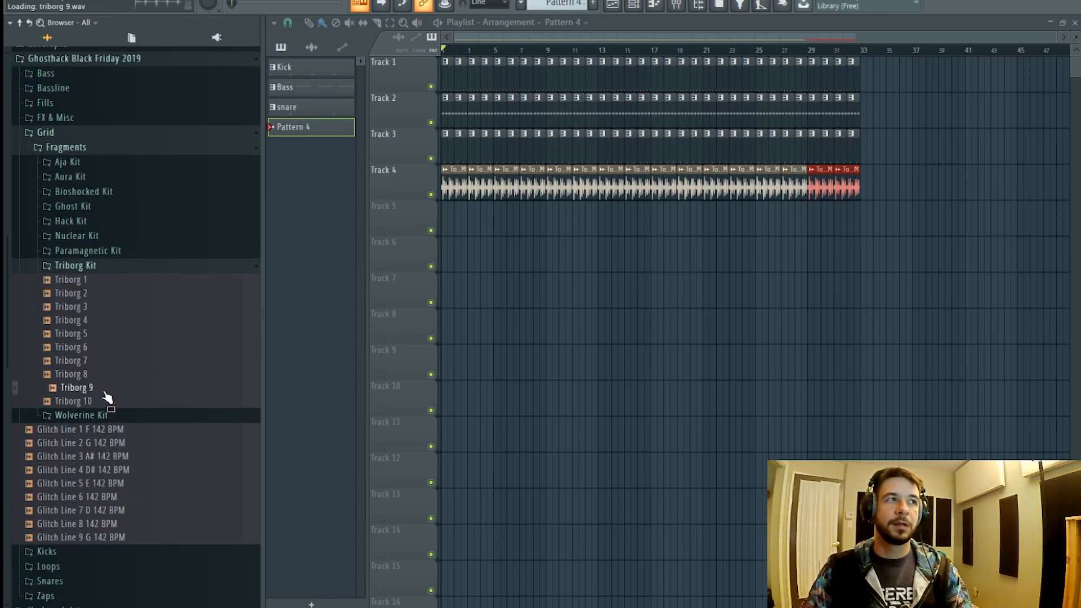
pyautogui.click(107, 401)
pyautogui.click(107, 362)
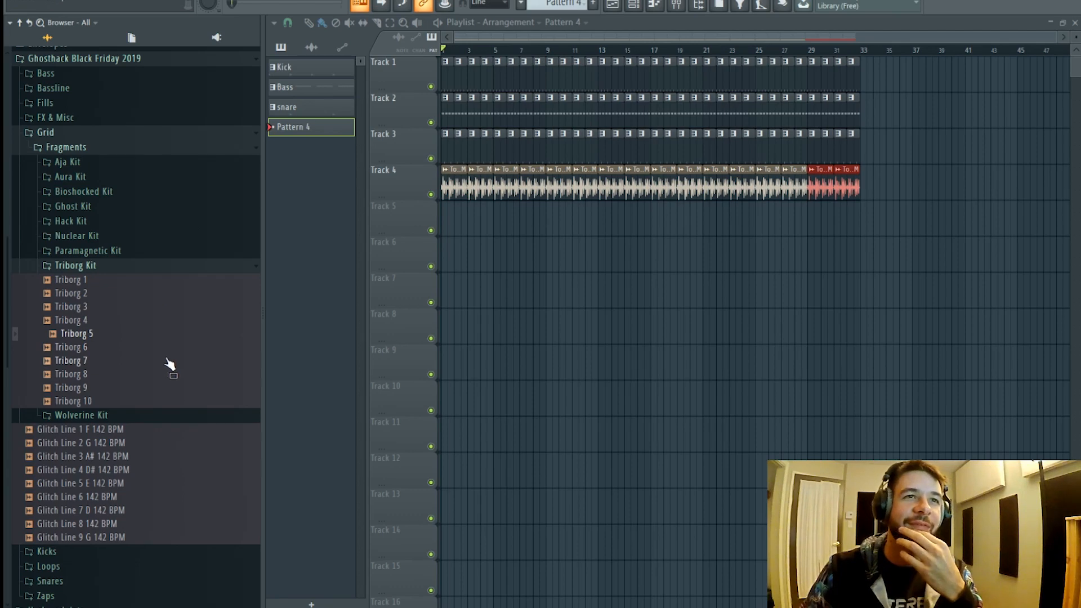
# - Play the arrangement from the beginning, audition Triborg 4 against it, stop playback, and preview Triborg 3
pyautogui.scroll(3, 509, 69)
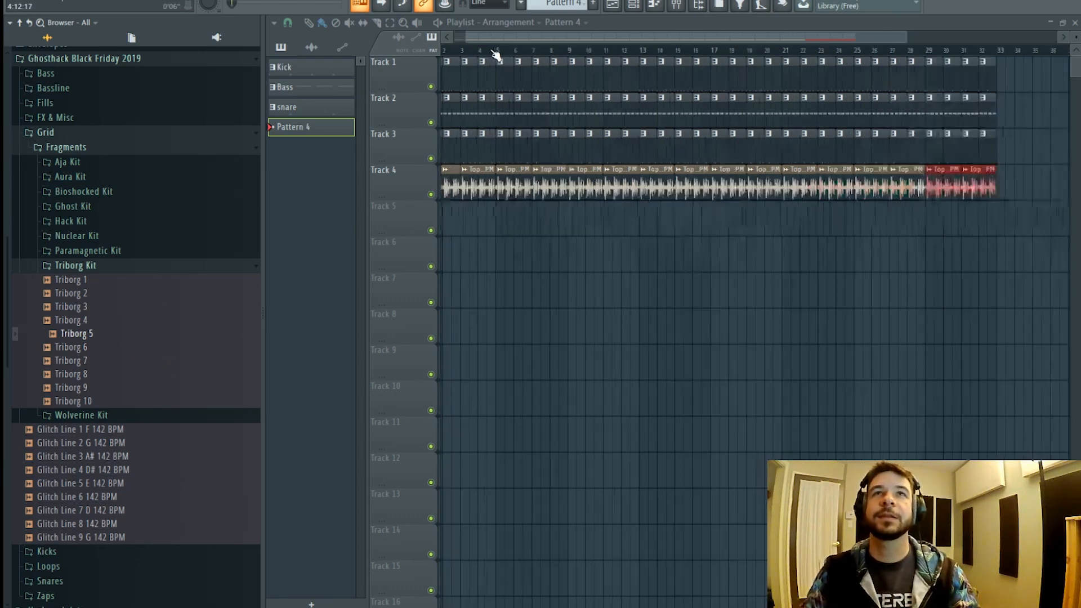
pyautogui.press('space')
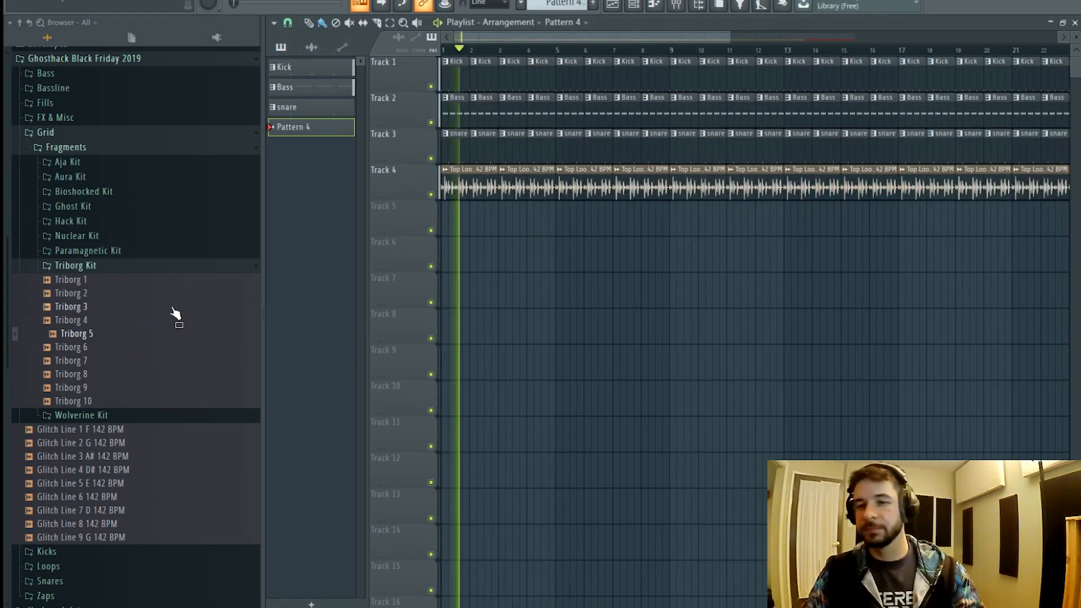
pyautogui.click(92, 325)
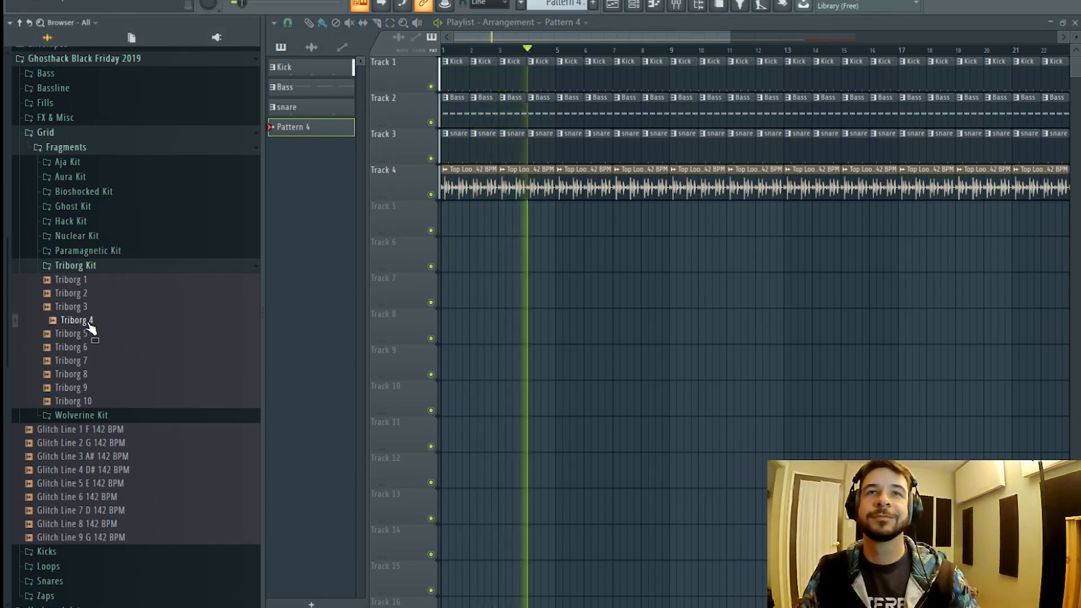
pyautogui.press('space')
pyautogui.press('Up')
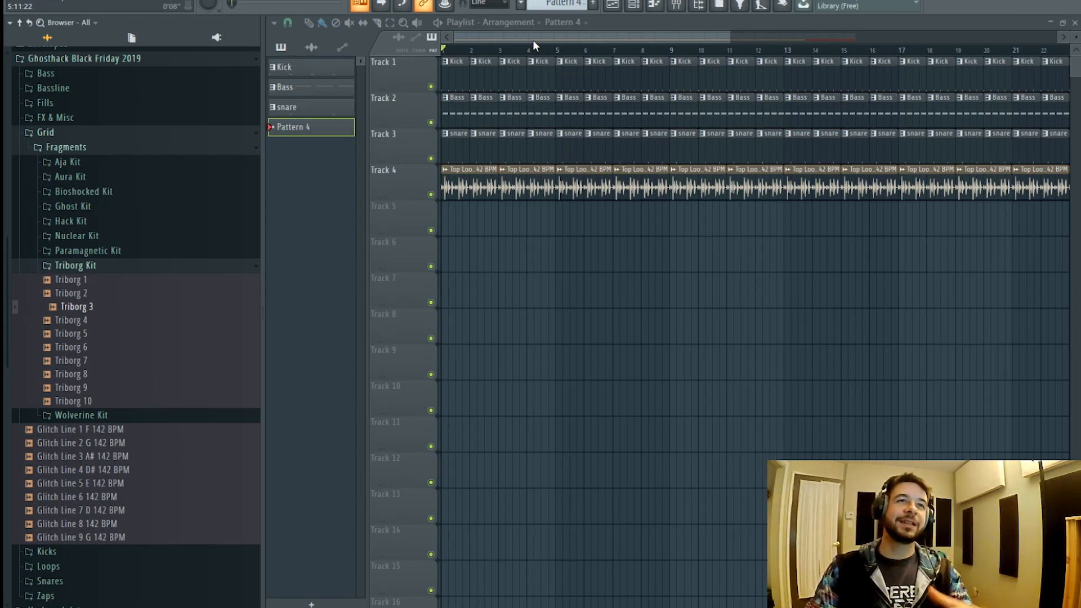
# - Preview Triborg 3 and Triborg 8, and place Triborg 8 on Track 6 late in bar 1
pyautogui.click(89, 309)
pyautogui.click(93, 307)
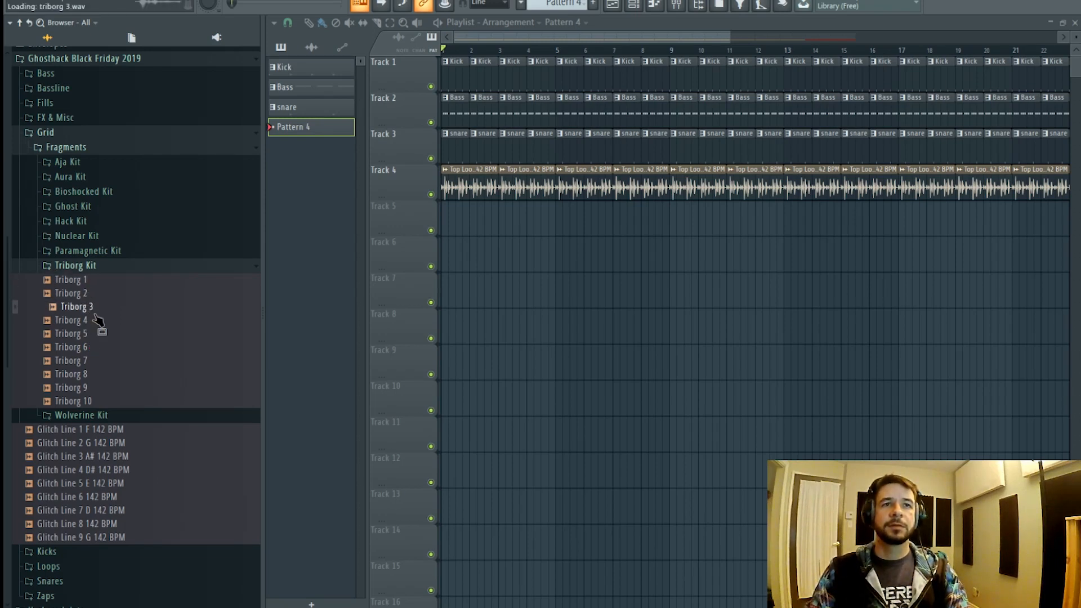
pyautogui.click(109, 376)
pyautogui.moveTo(45, 359); pyautogui.dragTo(480, 290)
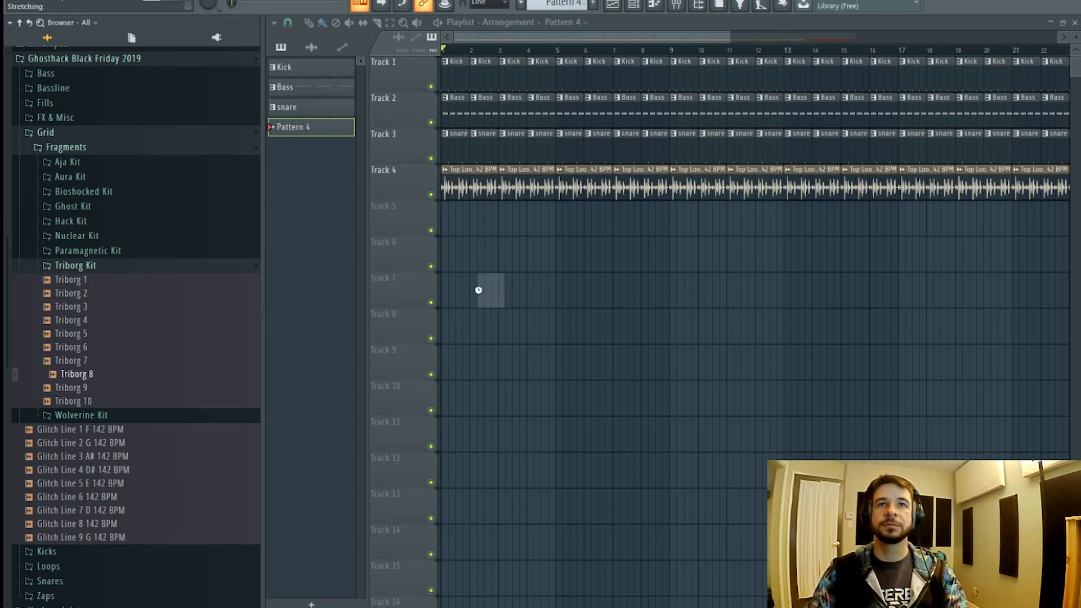
pyautogui.scroll(3, 472, 57)
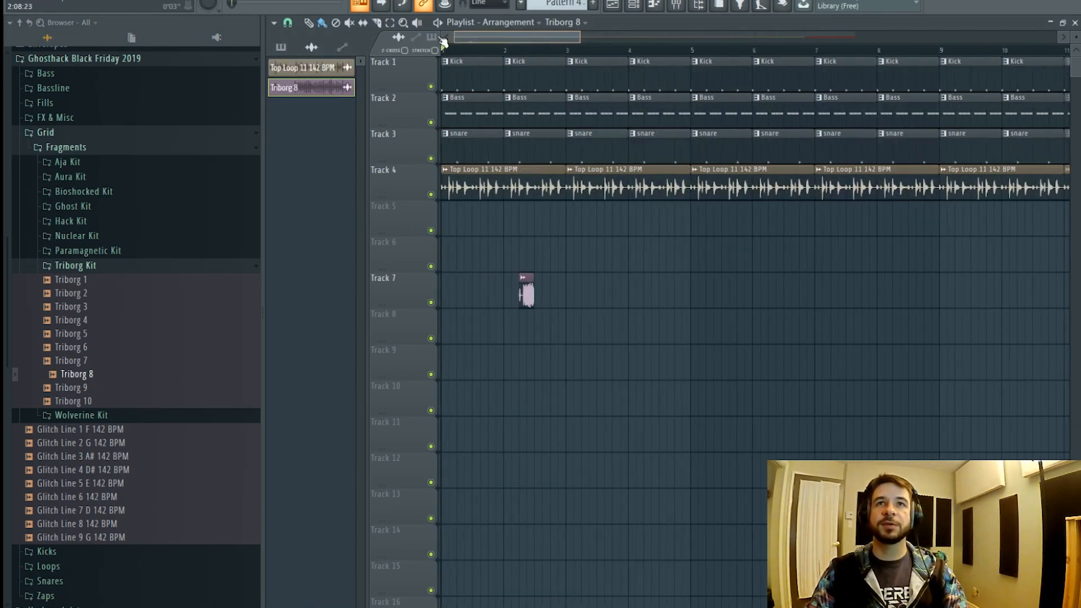
pyautogui.moveTo(526, 294); pyautogui.dragTo(503, 252)
# - Set bars 1 to 4 as the playback range and move the Triborg 8 clip to Track 5 at 1:05
pyautogui.moveTo(693, 52); pyautogui.dragTo(443, 52)
pyautogui.scroll(3, 488, 55)
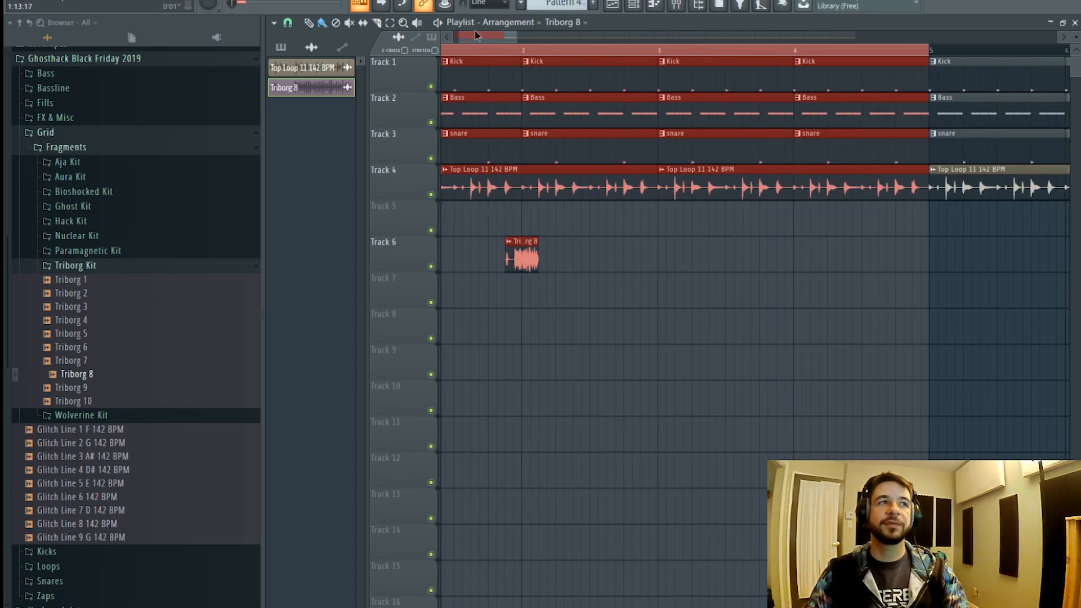
pyautogui.hotkey('ctrl', 'd')
pyautogui.moveTo(580, 254); pyautogui.dragTo(496, 218)
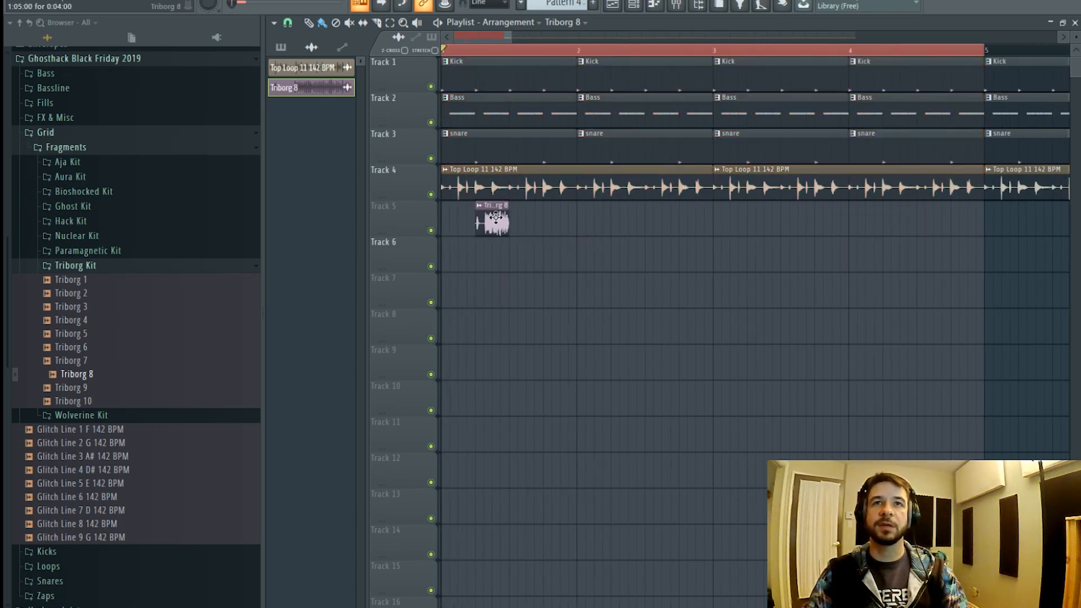
# - Place Triborg 4 on Track 6 late in bar 1 and play it with Track 5 muted
pyautogui.moveTo(79, 325); pyautogui.dragTo(543, 256)
pyautogui.press('space')
pyautogui.click(431, 231)
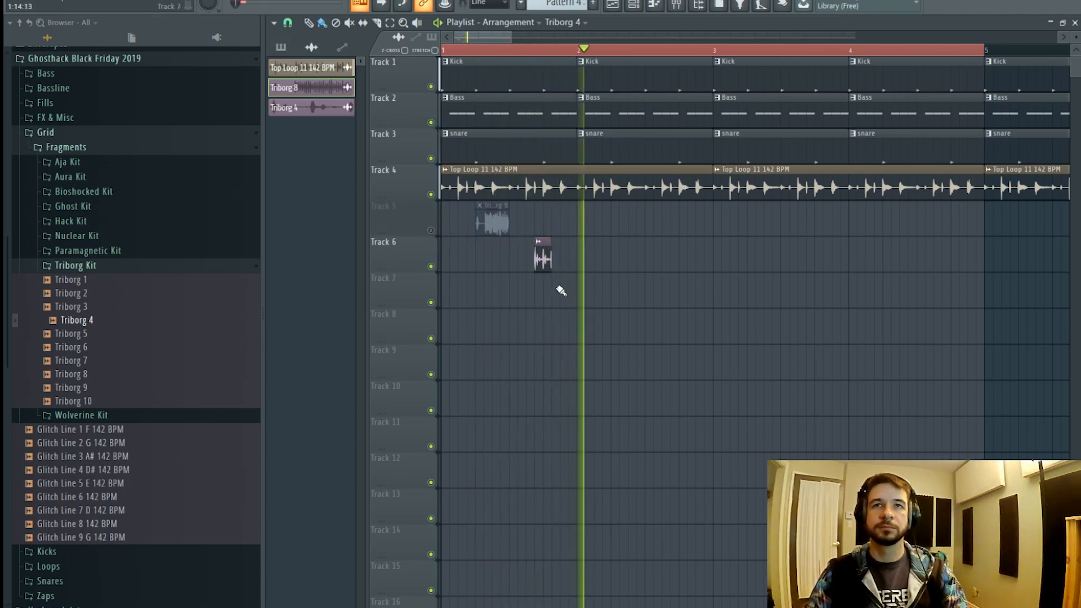
pyautogui.press('space')
pyautogui.press('space')
pyautogui.click(543, 258)
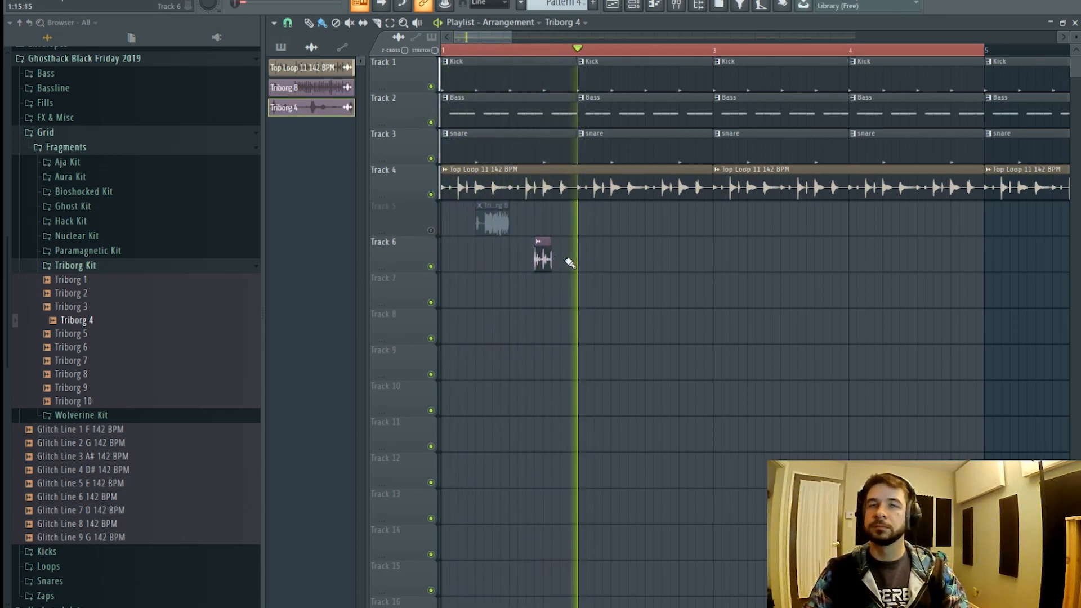
# - Add a second Triborg 4 clip on Track 6 late in bar 2 and shorten the playback range to bars 1 and 2
pyautogui.click(688, 258)
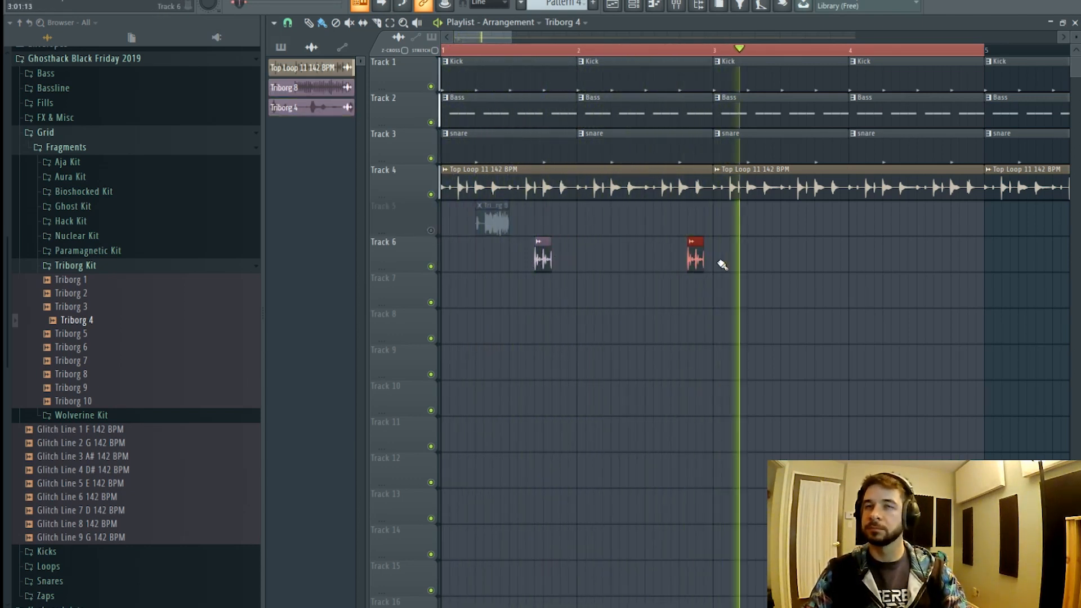
pyautogui.press('space')
pyautogui.press('space')
pyautogui.moveTo(718, 51); pyautogui.dragTo(445, 52)
pyautogui.click(648, 302)
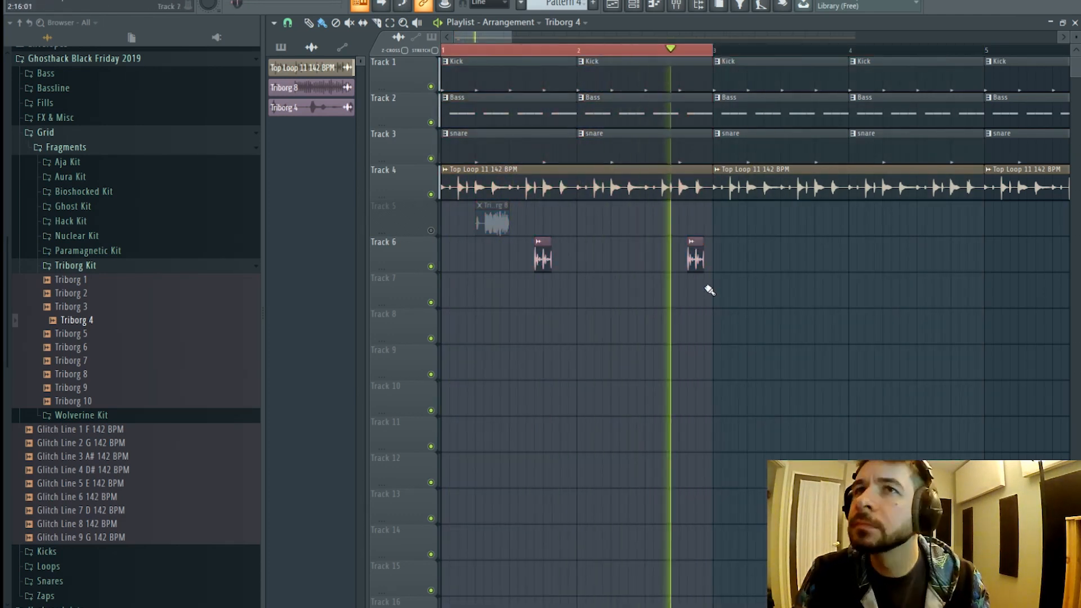
# - Place Triborg 7 on Track 7 at 1:03 and 2:05, plus one more hit late in bar 2
pyautogui.moveTo(105, 361); pyautogui.dragTo(459, 298)
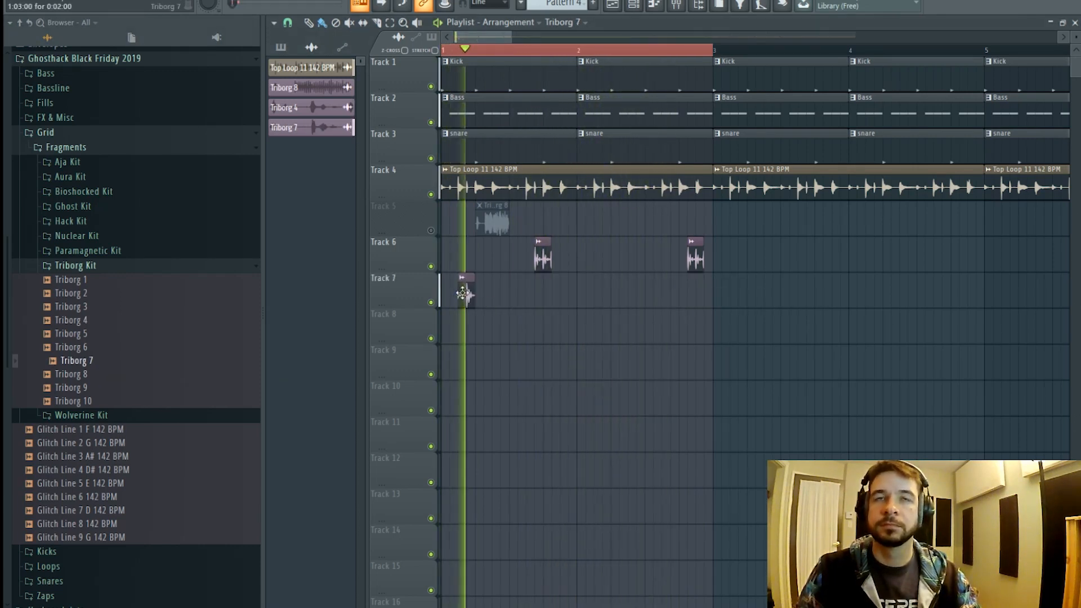
pyautogui.click(617, 294)
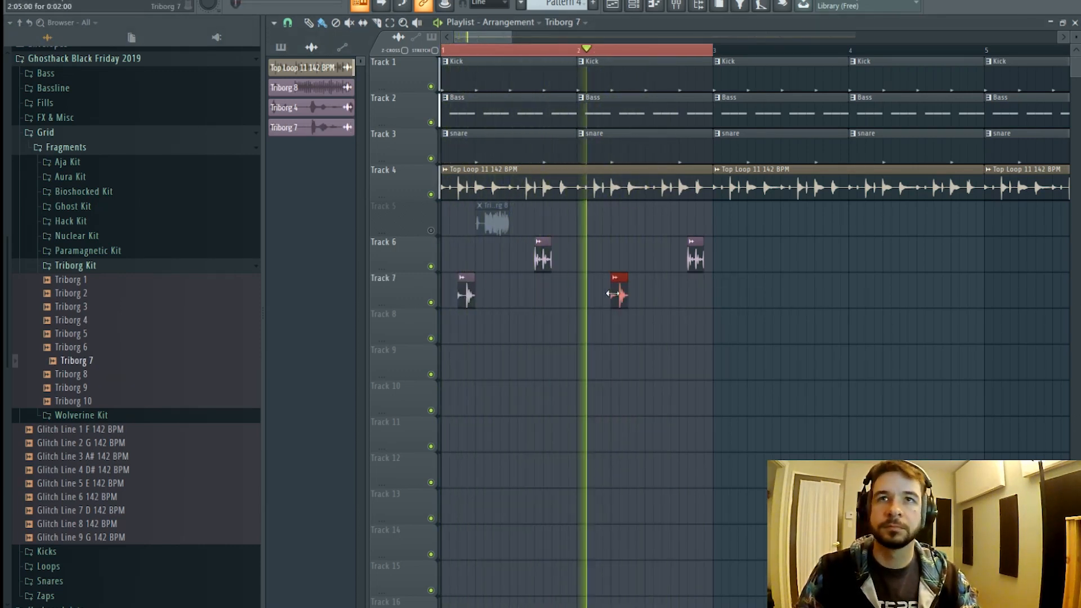
pyautogui.click(676, 296)
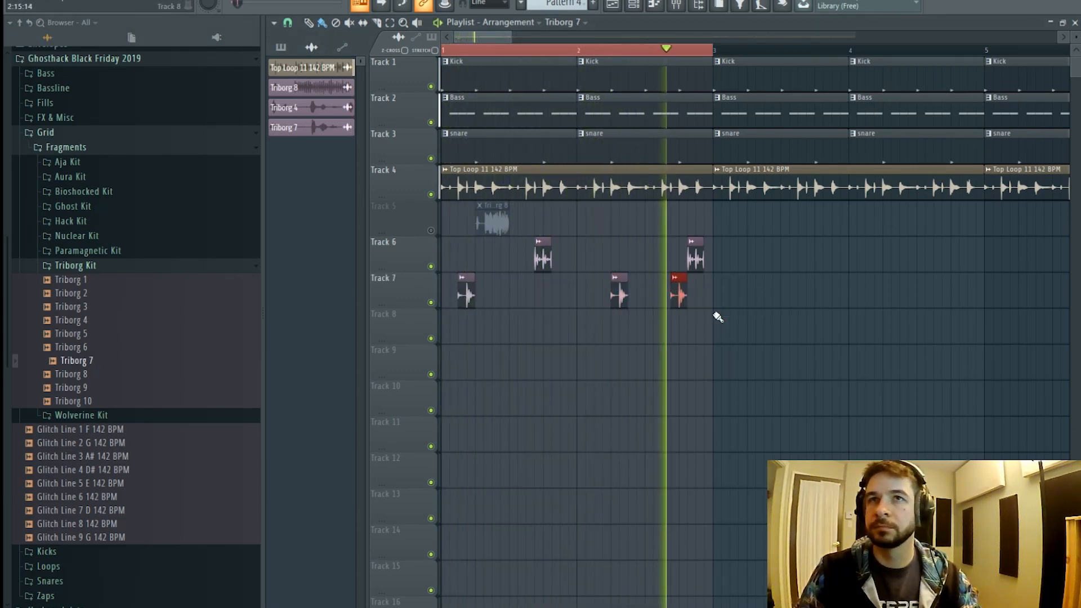
# - Preview Triborg 4, 2 and 1 over the loop, and place Triborg 1 on Track 8 at 1:07 and 2:07
pyautogui.click(79, 321)
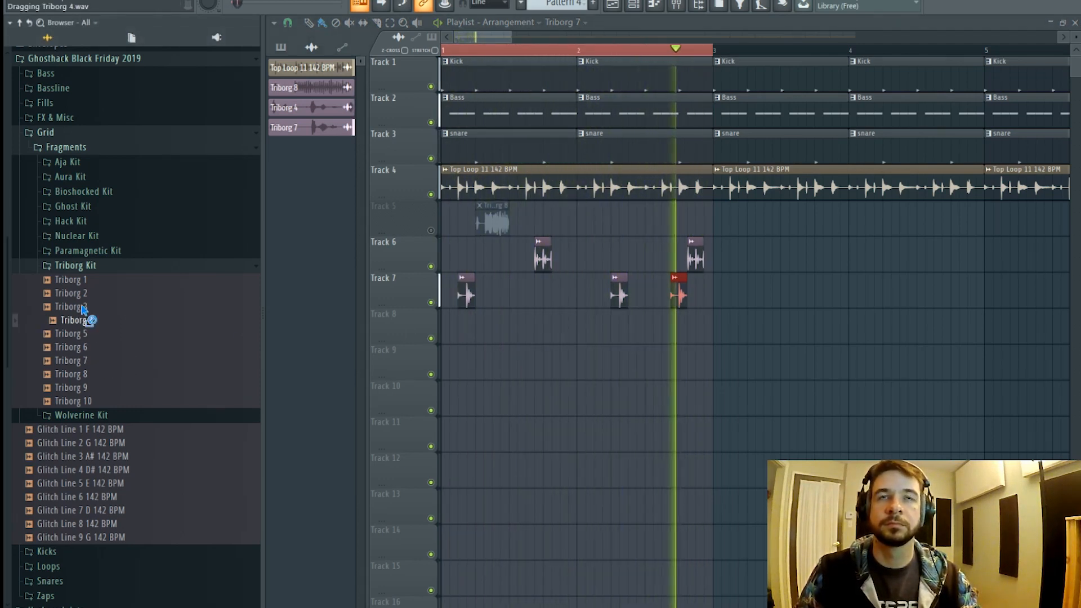
pyautogui.click(82, 294)
pyautogui.click(78, 280)
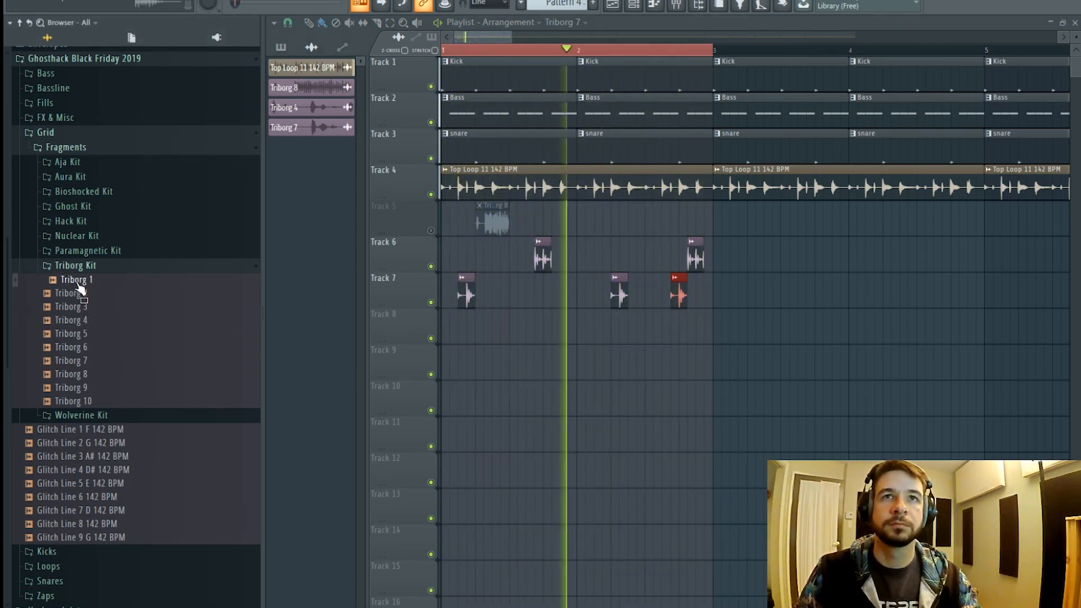
pyautogui.moveTo(78, 280); pyautogui.dragTo(495, 329)
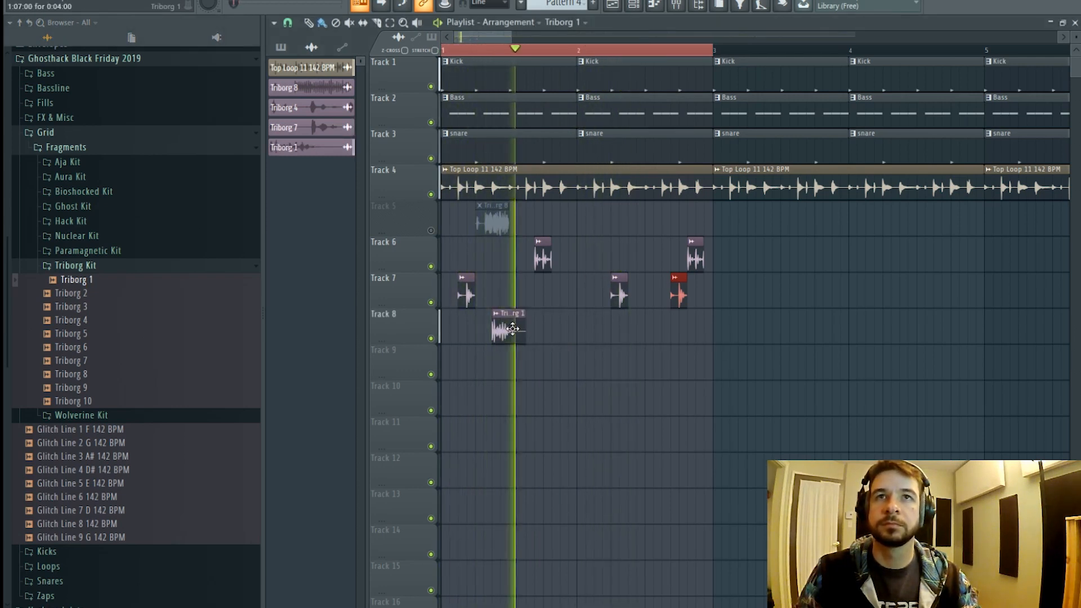
pyautogui.click(651, 332)
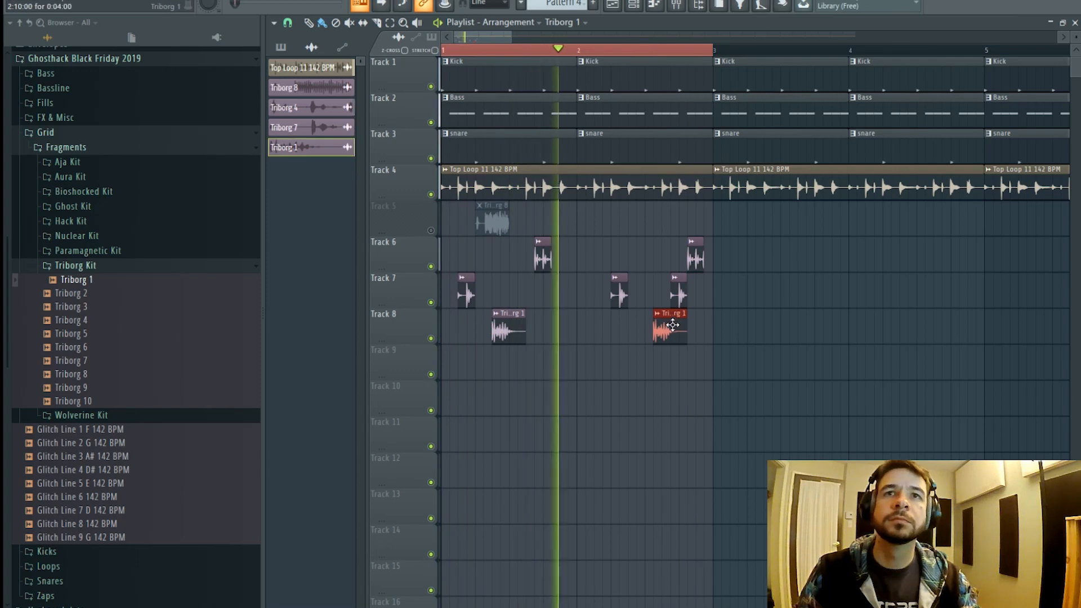
pyautogui.moveTo(662, 326); pyautogui.dragTo(646, 330)
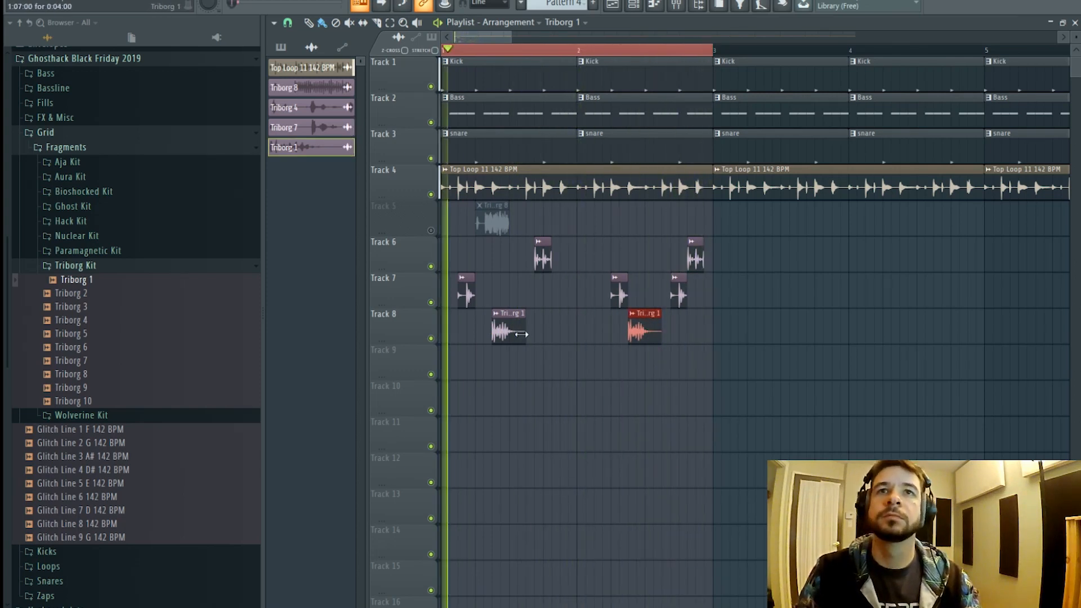
pyautogui.doubleClick(646, 330)
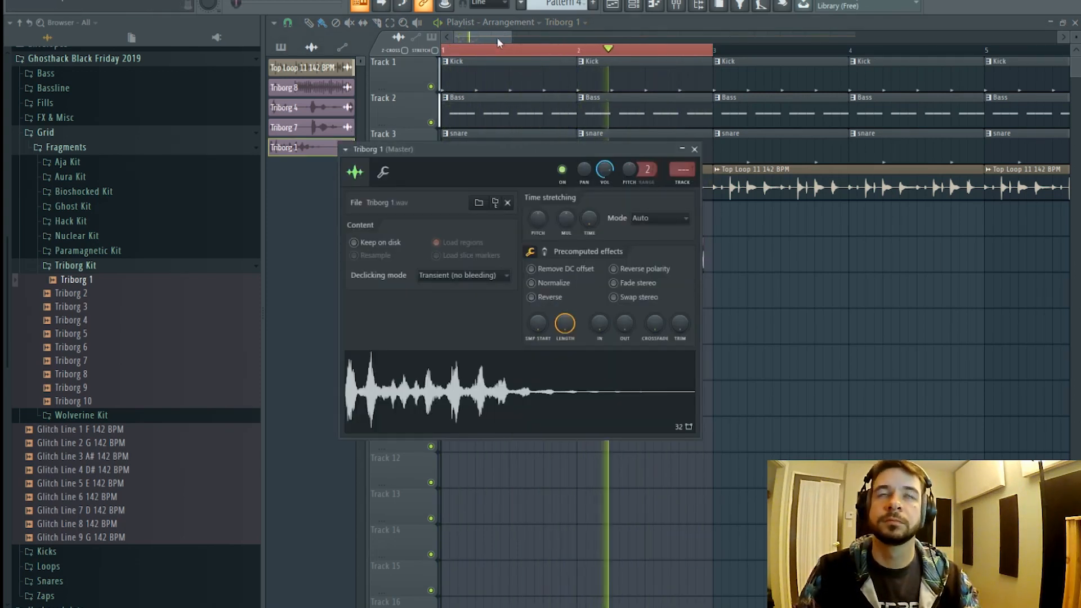
pyautogui.click(497, 37)
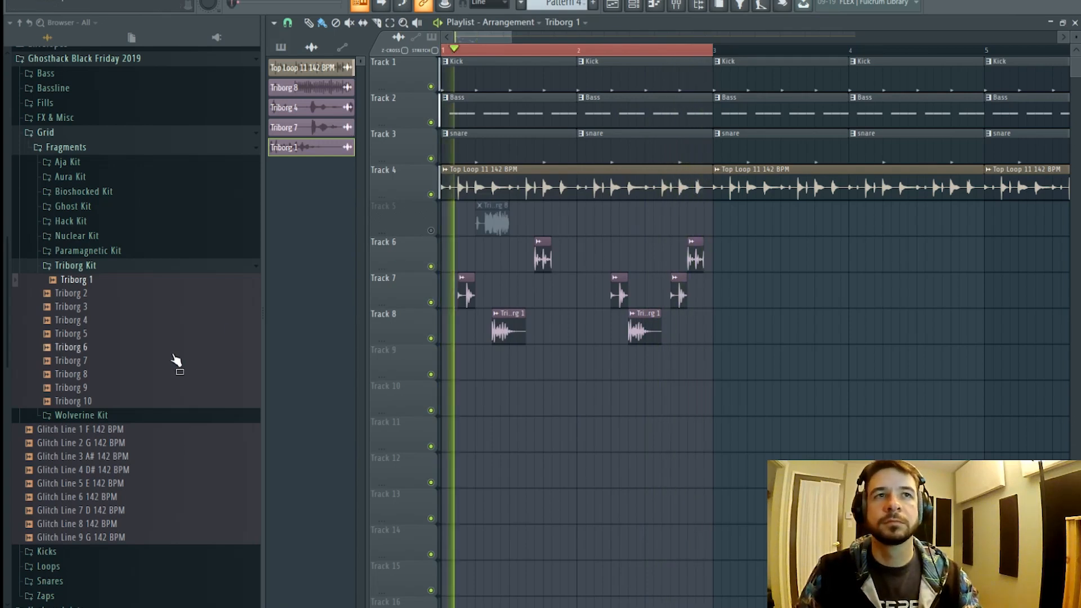
# - Place Triborg 3 on Track 9 at the end of bar 1 and early in bar 2, replacing the misplaced first hit
pyautogui.click(74, 307)
pyautogui.moveTo(95, 318); pyautogui.dragTo(588, 369)
pyautogui.click(564, 366)
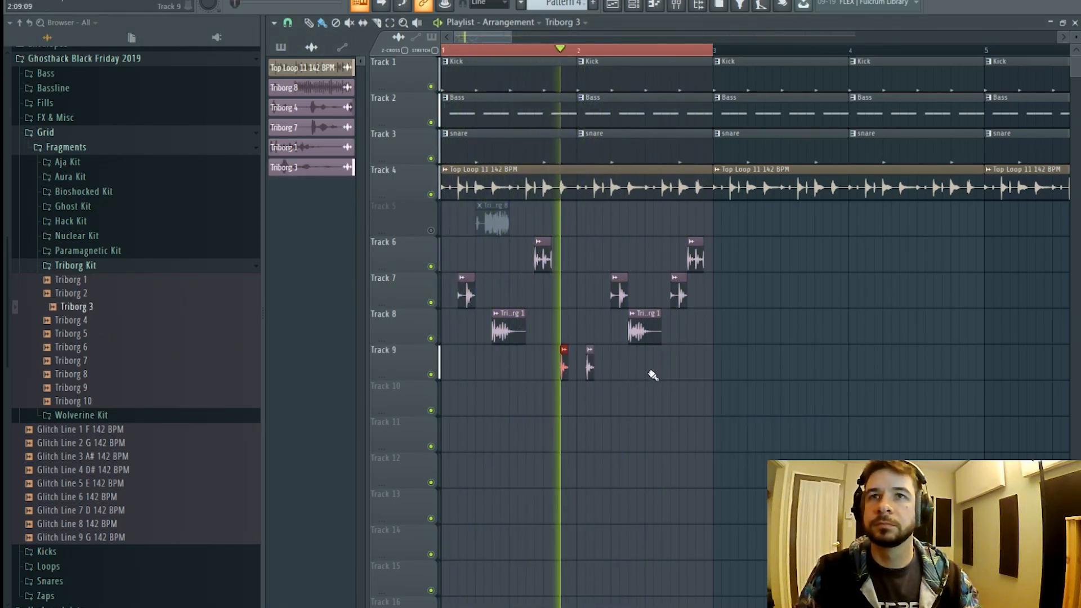
pyautogui.rightClick(591, 371)
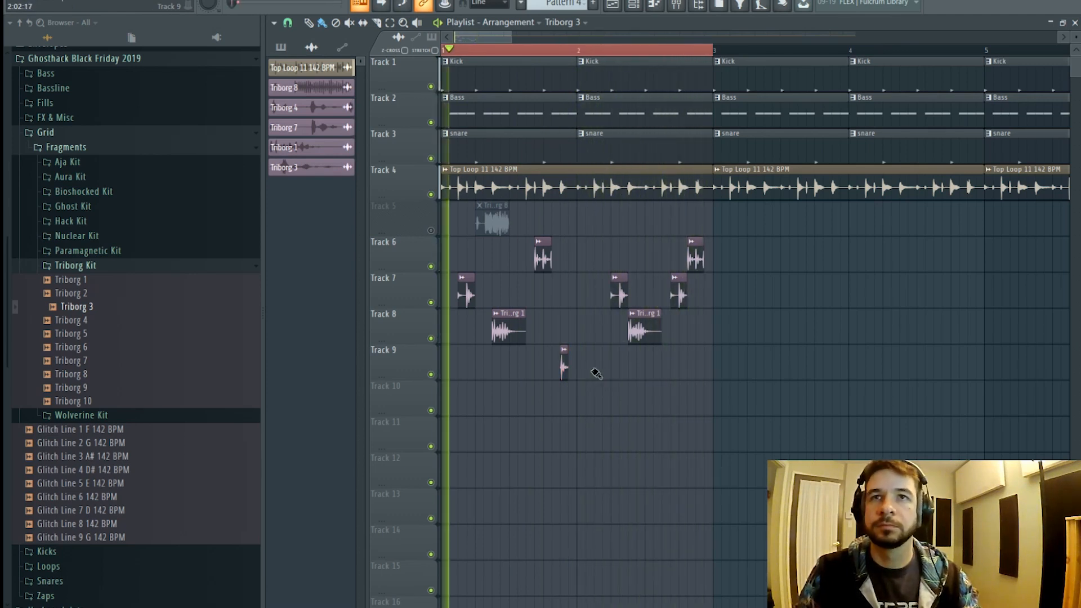
pyautogui.click(597, 372)
# - Add Triborg 3 hits on Track 9 early in bar 1 and at 2:15, removing the extra hit in the second half of bar 2
pyautogui.click(461, 367)
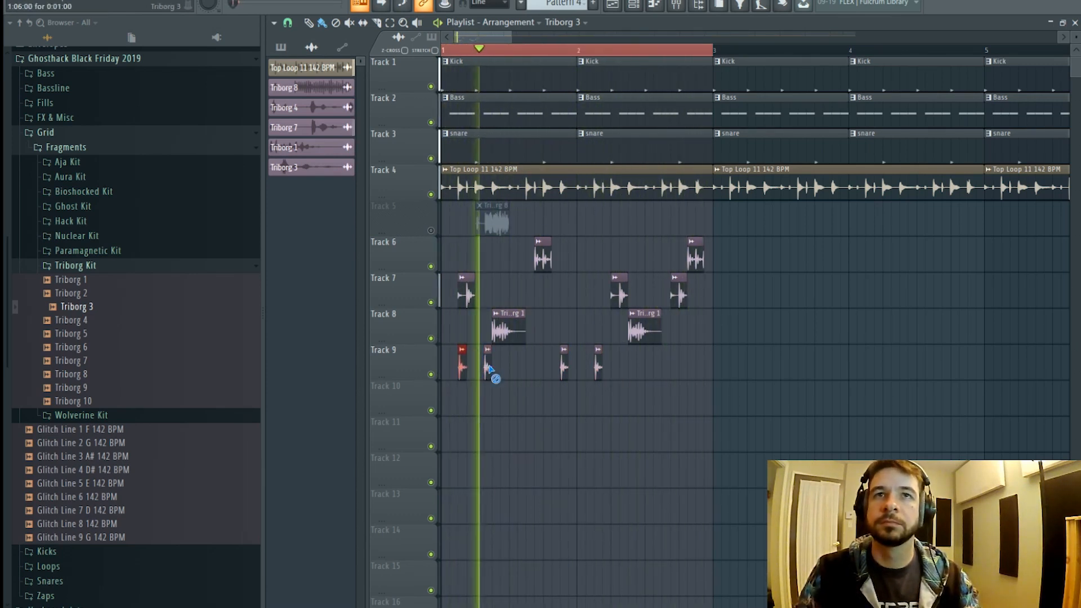
pyautogui.click(665, 372)
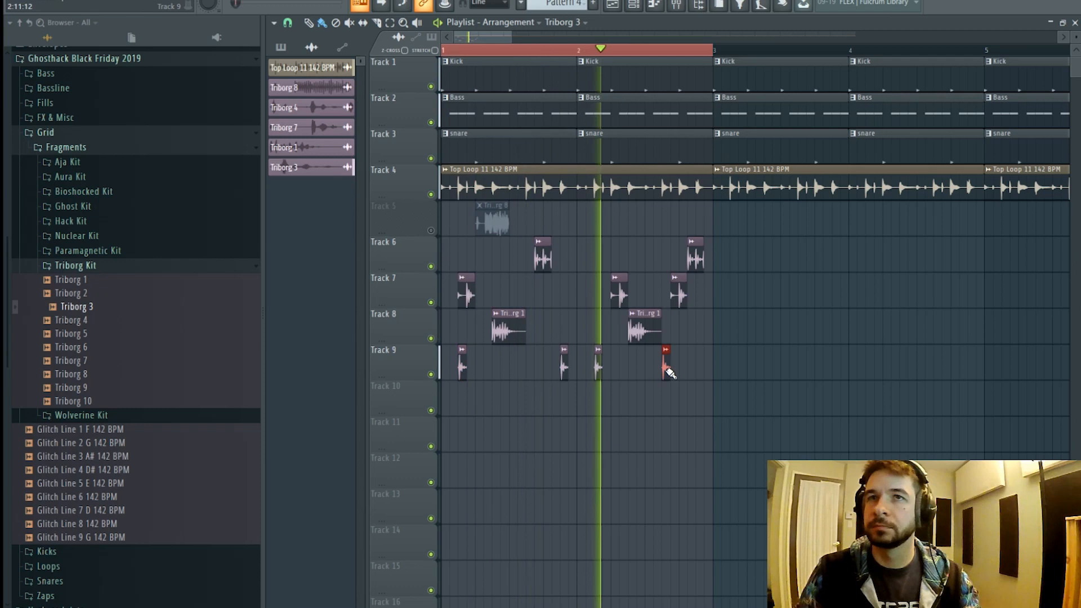
pyautogui.click(699, 370)
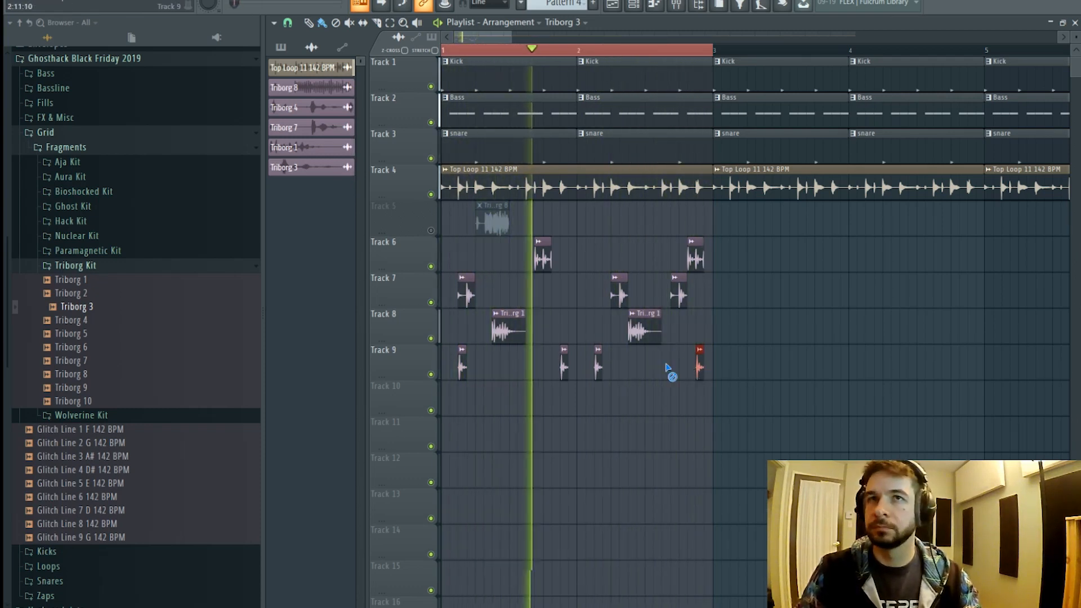
pyautogui.rightClick(669, 370)
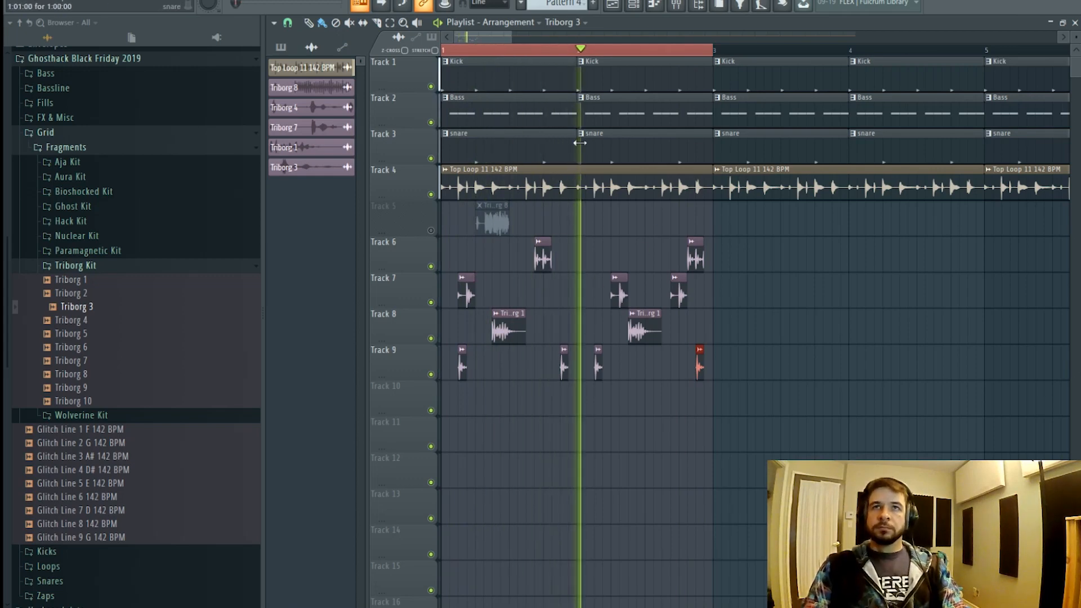
# - Stop playback and route the Triborg 3 channel to mixer insert 25
pyautogui.press('space')
pyautogui.doubleClick(701, 366)
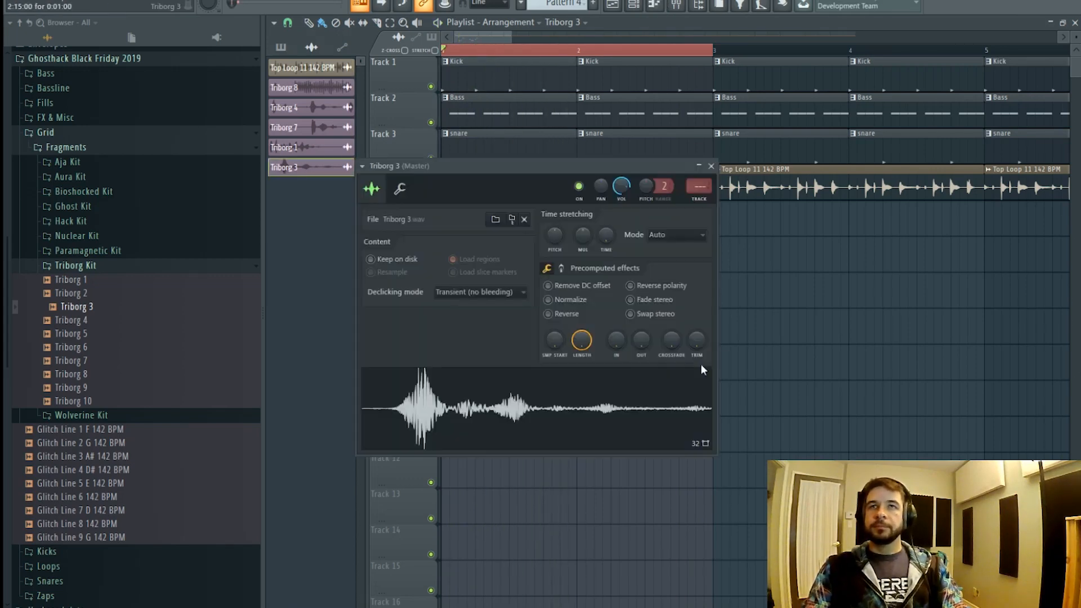
pyautogui.click(677, 5)
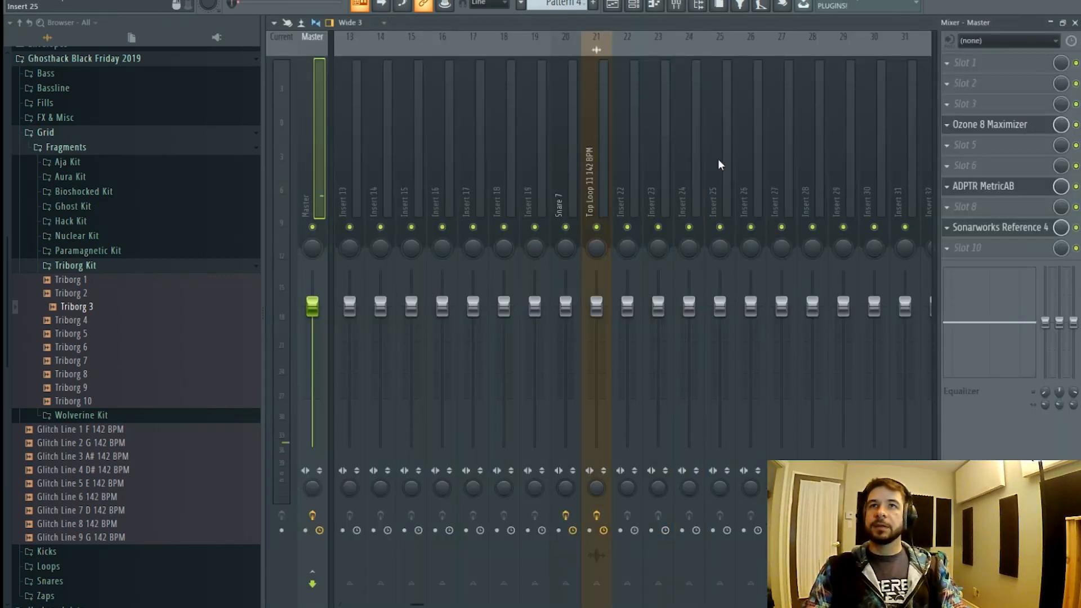
pyautogui.rightClick(727, 159)
pyautogui.moveTo(802, 151)
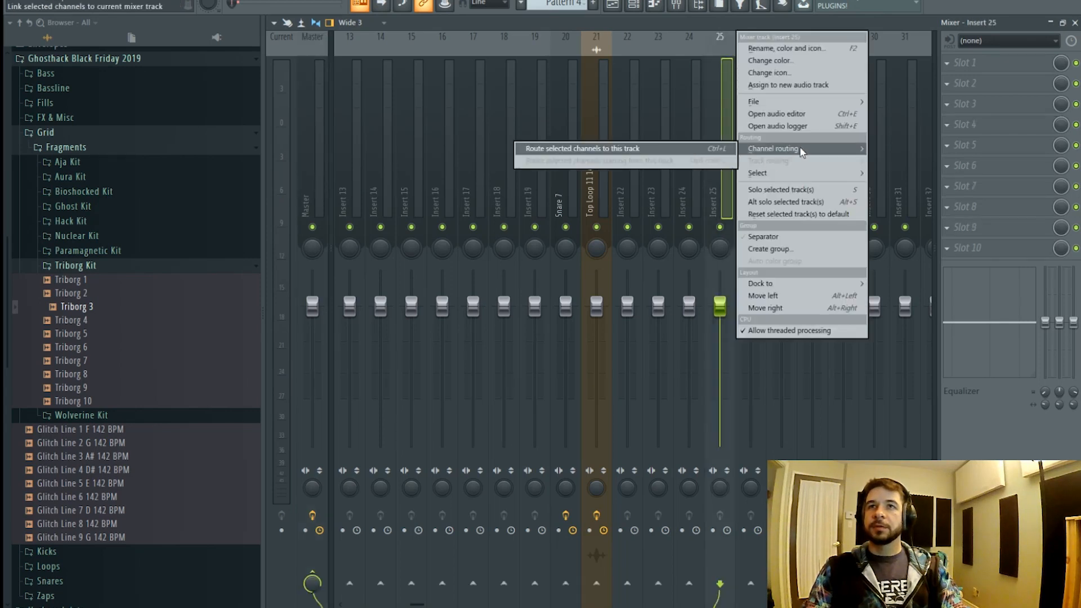
pyautogui.click(686, 149)
# - Play the loop and solo the Triborg 3 mixer track to hear it alone
pyautogui.press('space')
pyautogui.click(615, 7)
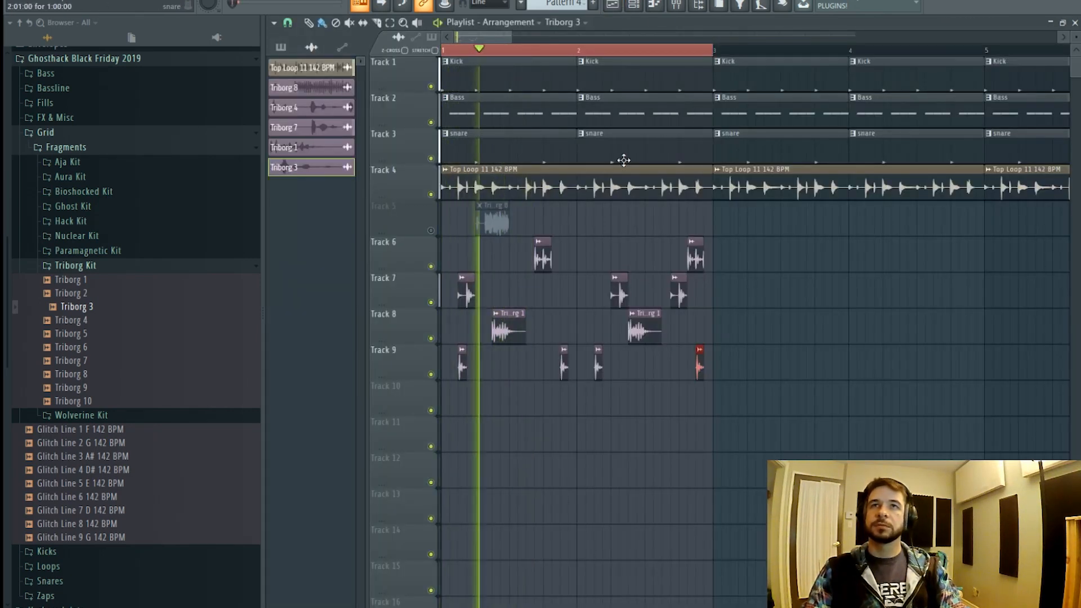
pyautogui.press('F9')
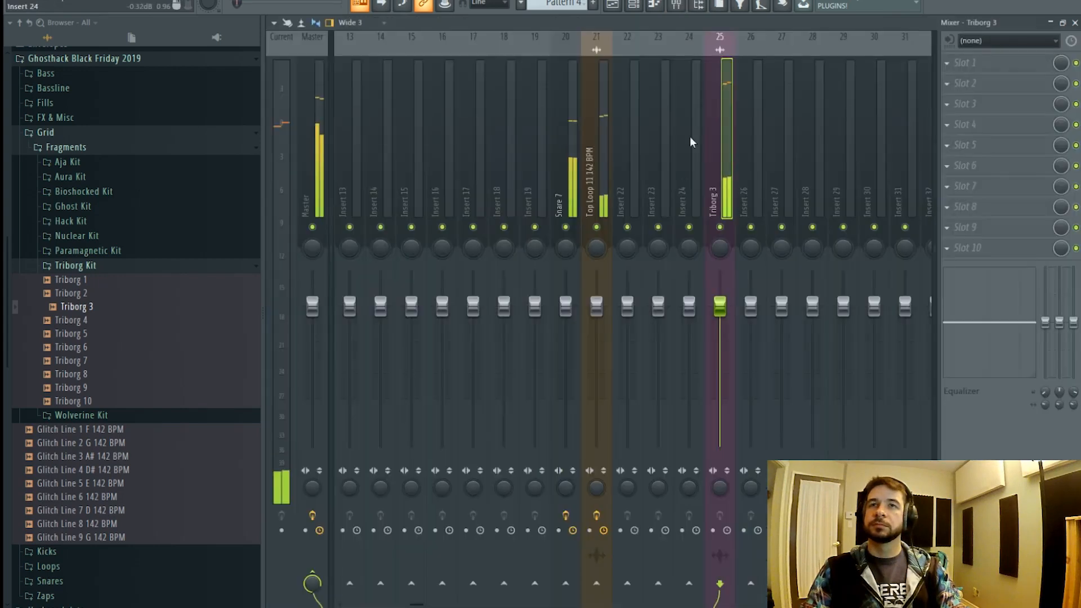
pyautogui.rightClick(719, 226)
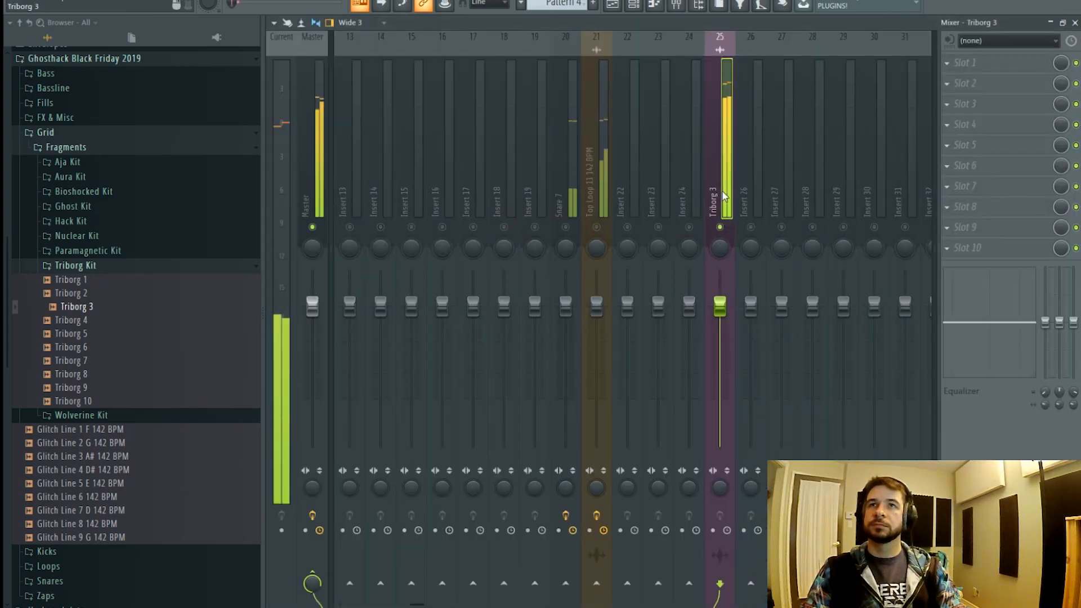
# - Add FabFilter Pro-Q 3 to the Triborg 3 track with a 30 dB/oct low cut at about 206 Hz, and end the solo
pyautogui.click(958, 64)
pyautogui.moveTo(957, 79)
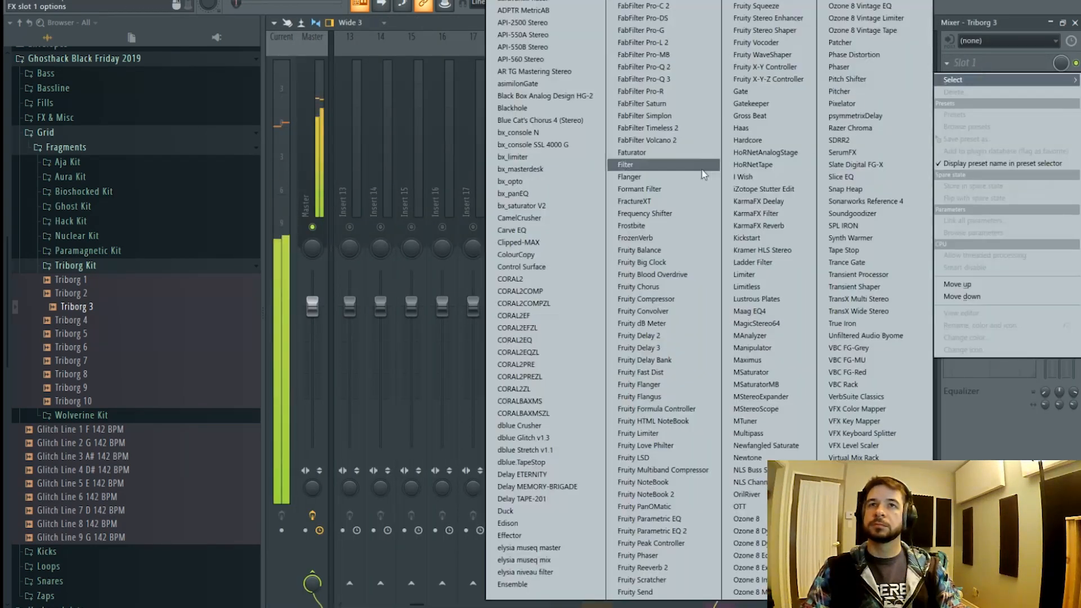
pyautogui.click(670, 80)
pyautogui.moveTo(378, 289); pyautogui.dragTo(560, 302)
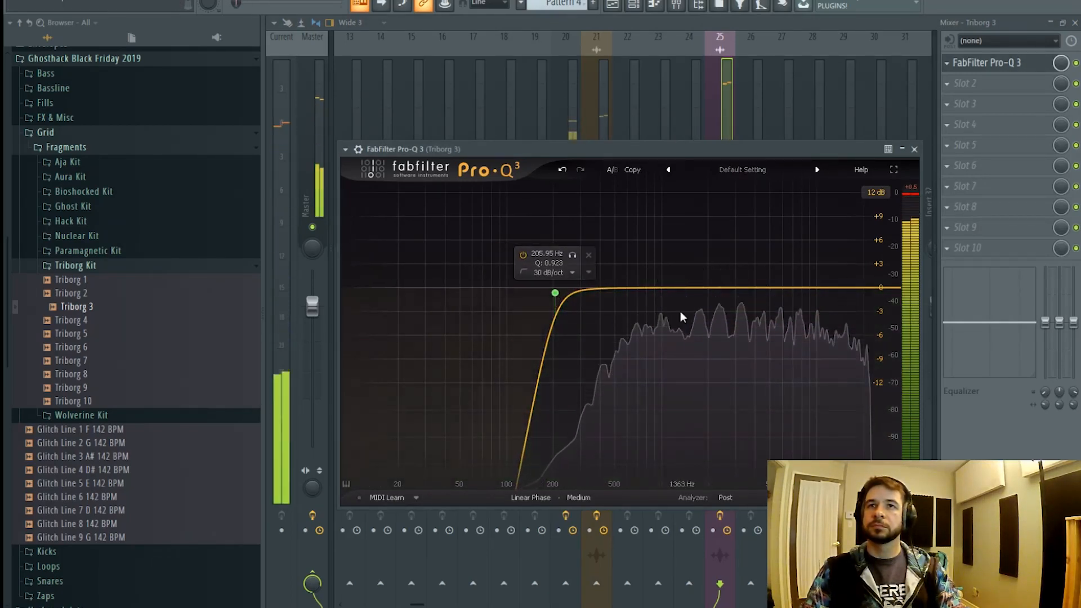
pyautogui.moveTo(682, 317); pyautogui.dragTo(704, 360)
pyautogui.click(723, 106)
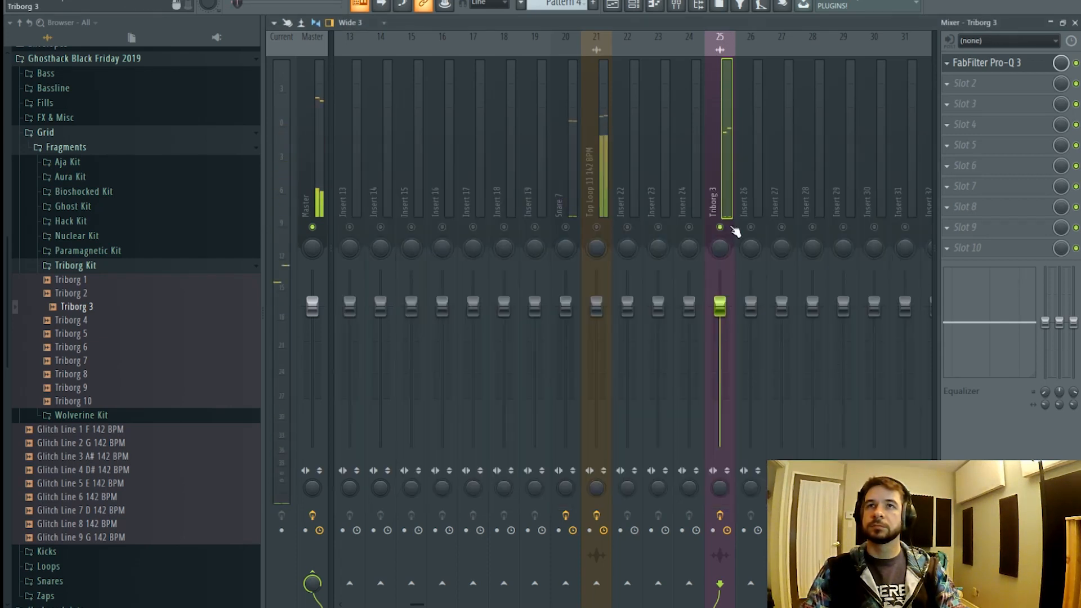
pyautogui.rightClick(720, 227)
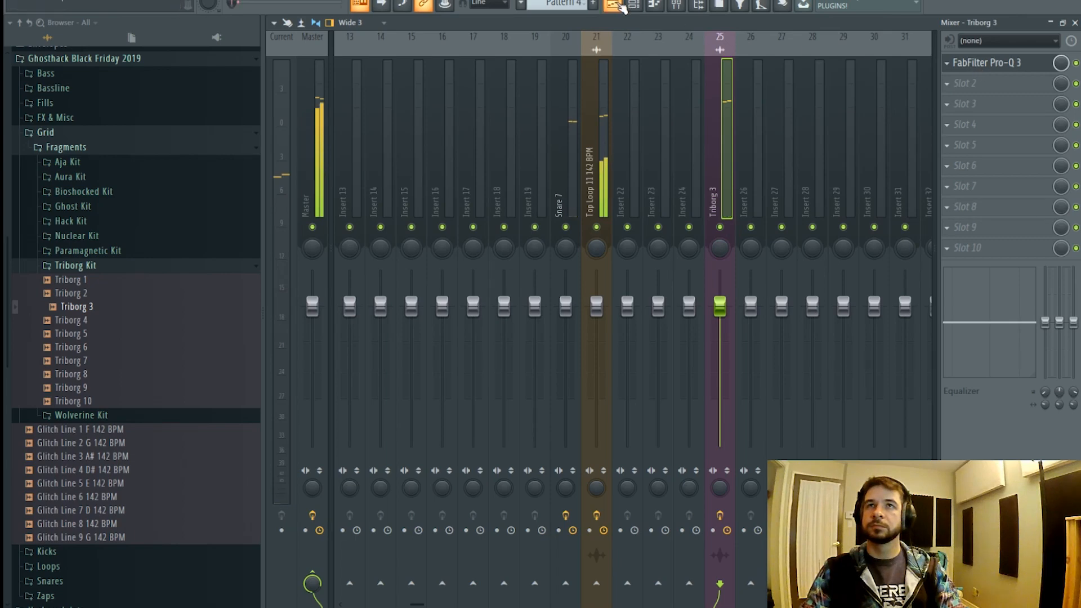
# - Open the Triborg 1 clip's channel from the playlist and route it to mixer insert 26
pyautogui.press('F5')
pyautogui.doubleClick(509, 329)
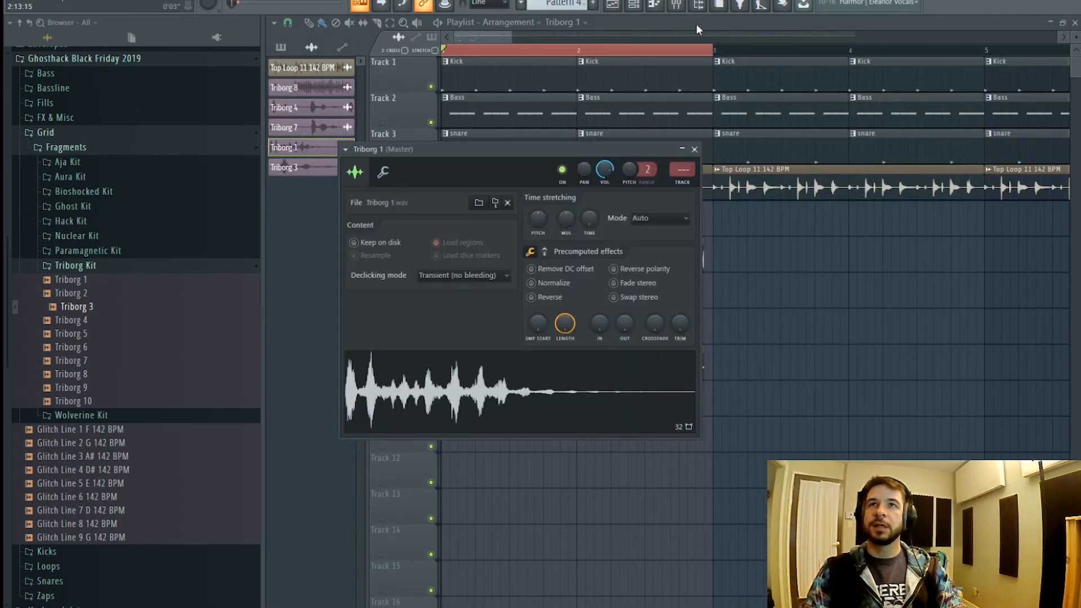
pyautogui.press('F9')
pyautogui.rightClick(745, 189)
pyautogui.moveTo(813, 149)
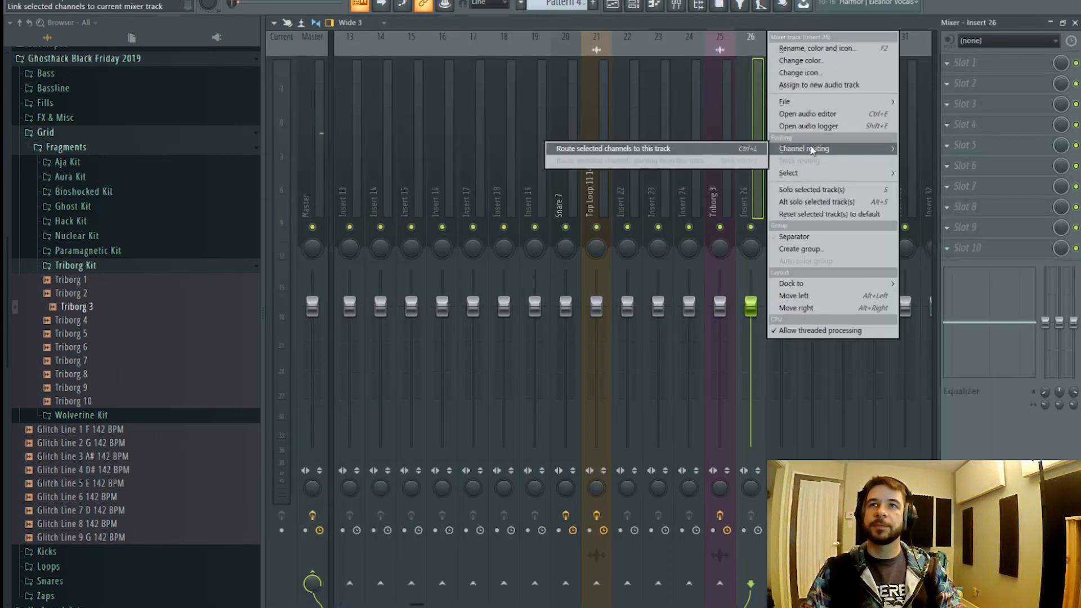
pyautogui.click(763, 151)
# - Select the Triborg 3 channel from its first clip on Track 9 and route it to mixer insert 27
pyautogui.click(613, 5)
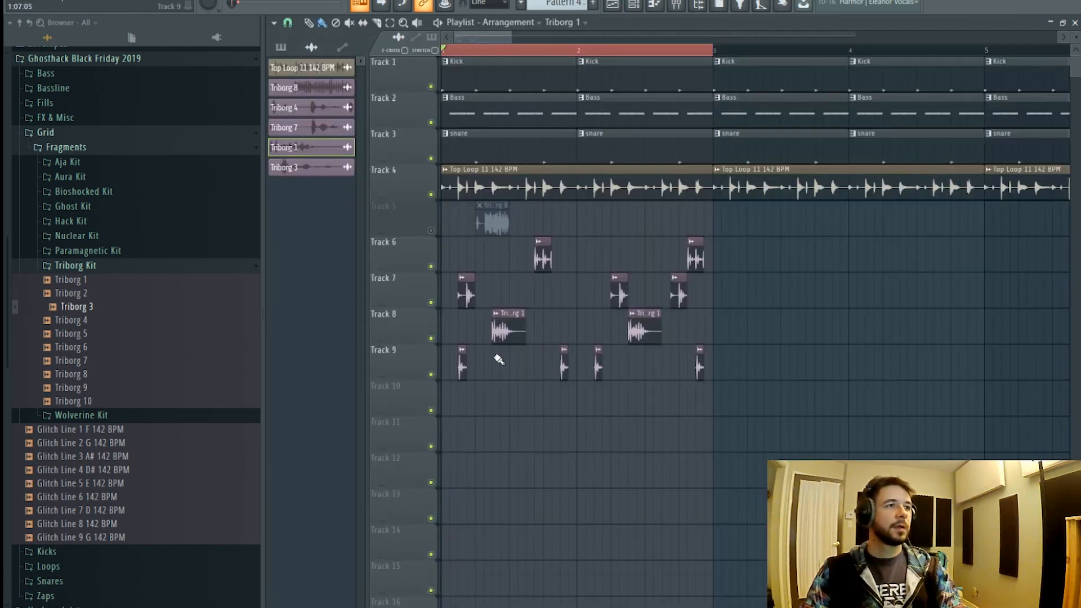
pyautogui.click(462, 365)
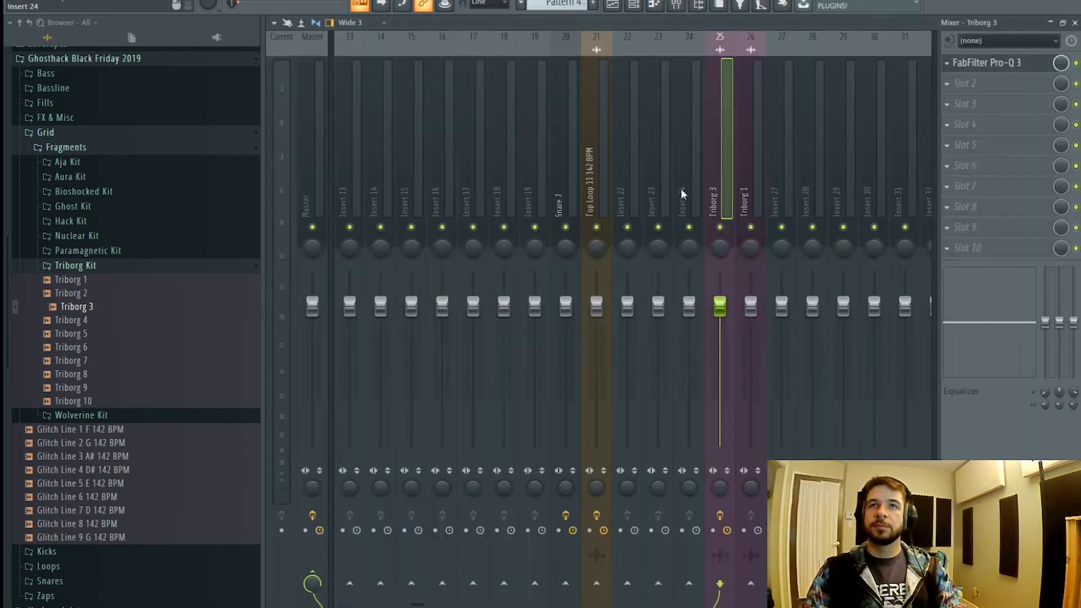
pyautogui.click(676, 5)
pyautogui.rightClick(768, 183)
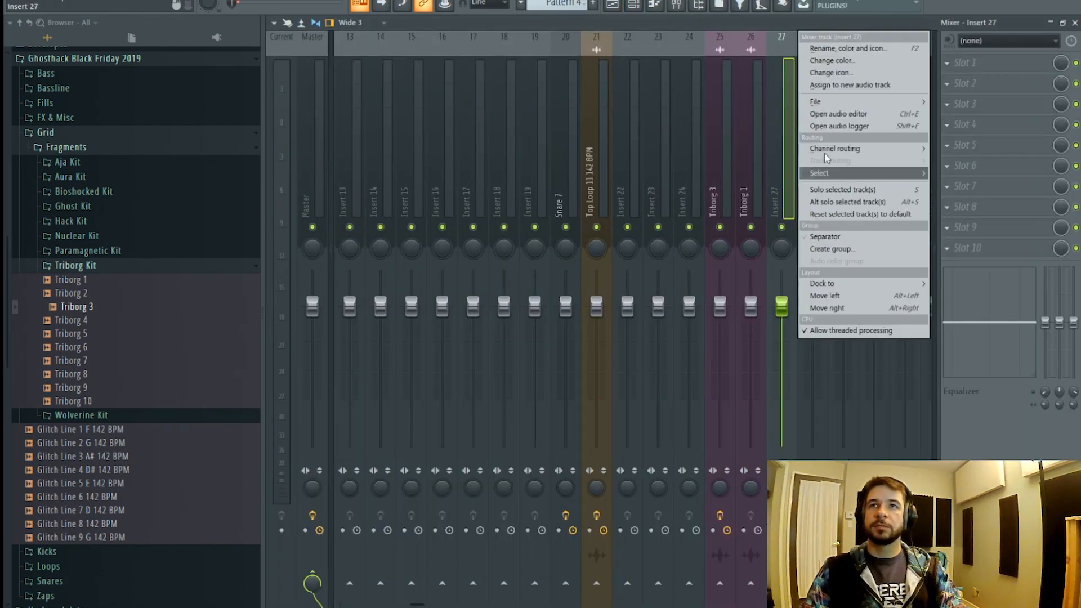
pyautogui.moveTo(825, 154)
pyautogui.click(772, 153)
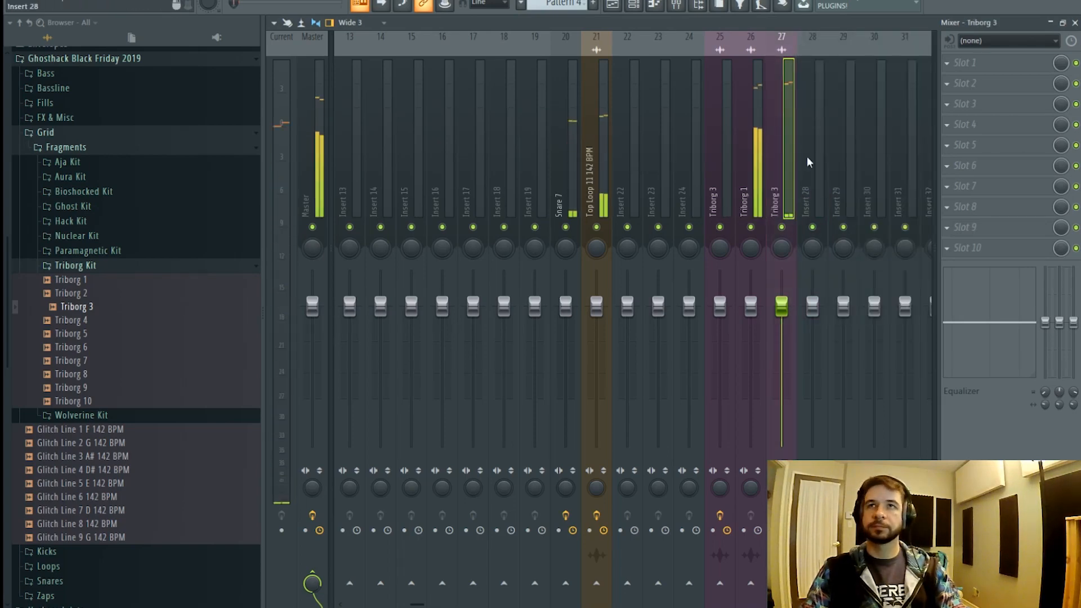
# - Add FabFilter Pro-Q 3 to insert 27 with a low cut near 300 Hz and an 11 dB bell boost at about 660 Hz
pyautogui.click(984, 64)
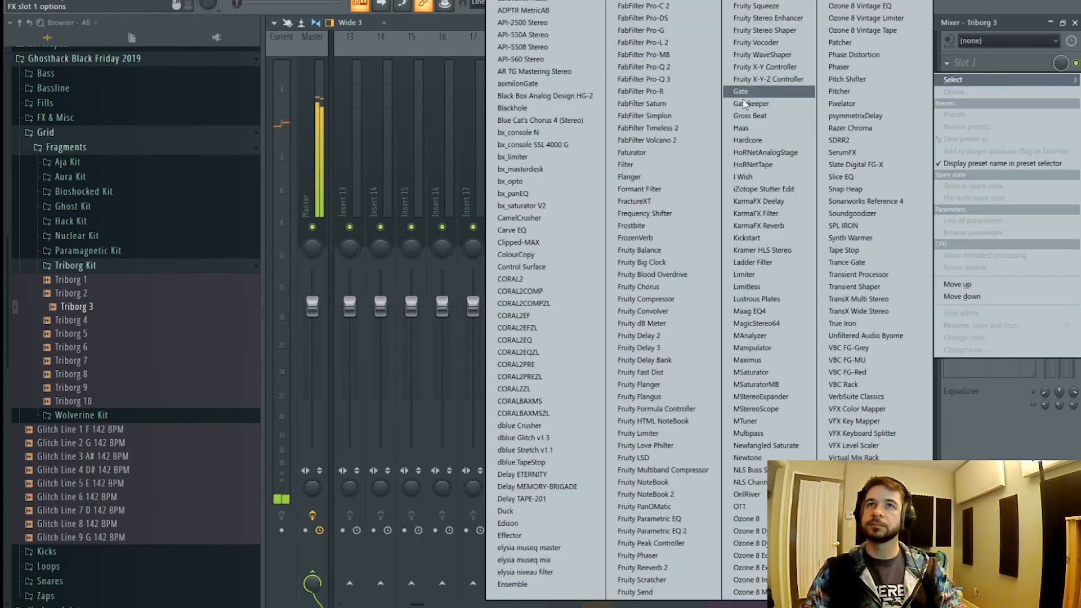
pyautogui.click(685, 80)
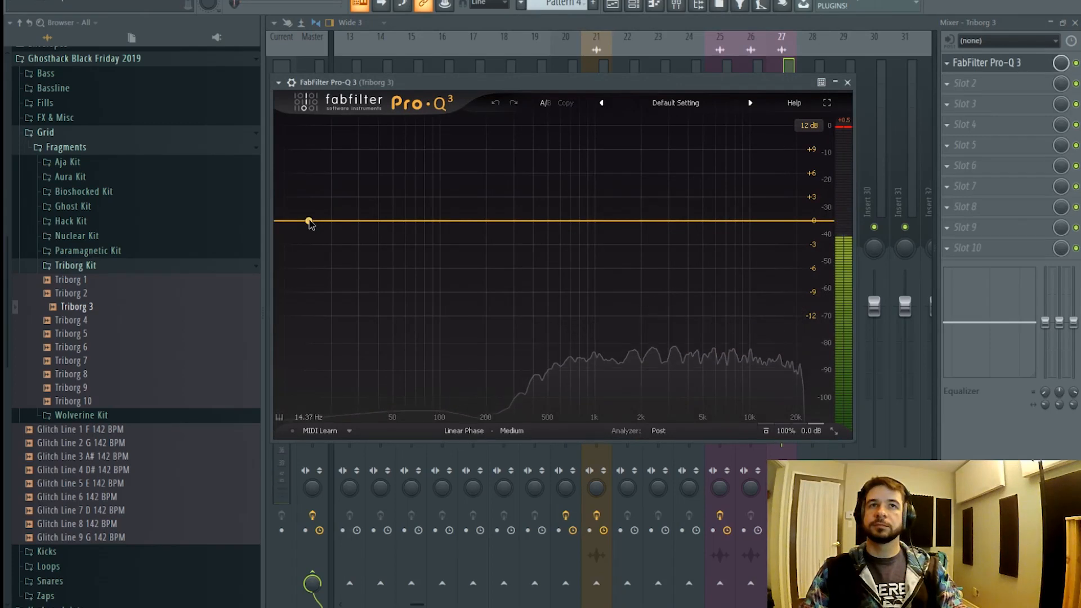
pyautogui.doubleClick(307, 220)
pyautogui.moveTo(306, 220); pyautogui.dragTo(566, 135)
pyautogui.click(584, 155)
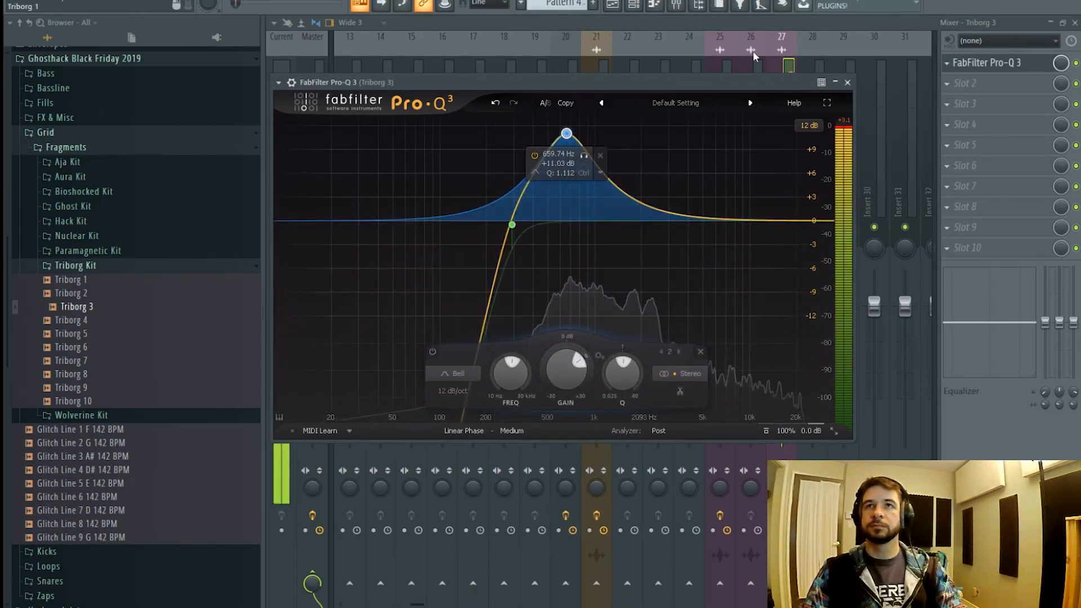
# - Solo insert 27 and retune the bell band to about 957 Hz with a 4.8 dB cut and a narrower Q
pyautogui.click(781, 47)
pyautogui.rightClick(783, 228)
pyautogui.click(976, 67)
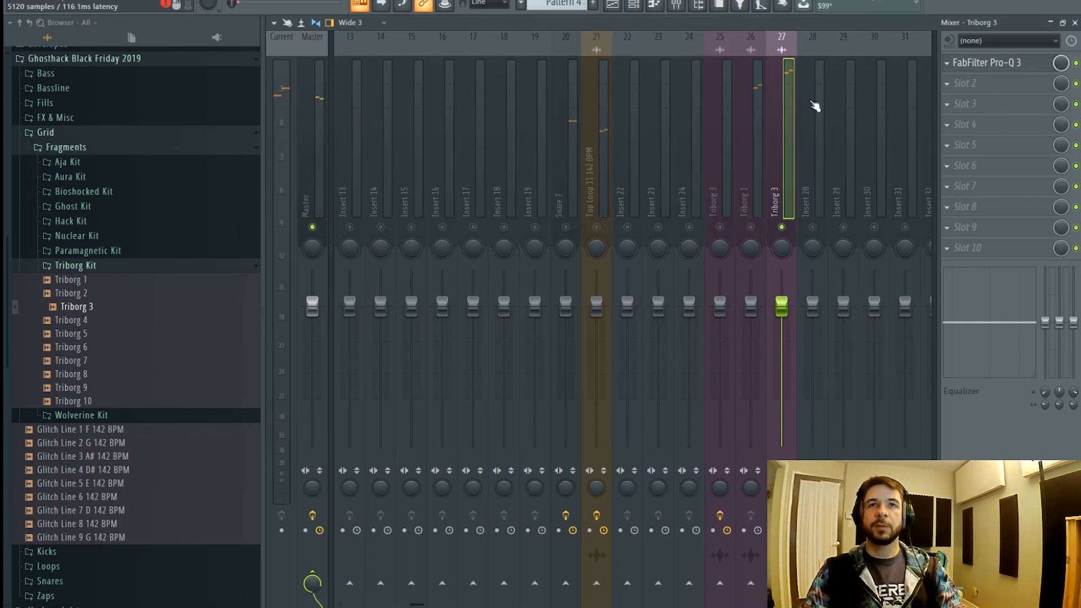
pyautogui.moveTo(586, 156); pyautogui.dragTo(615, 173)
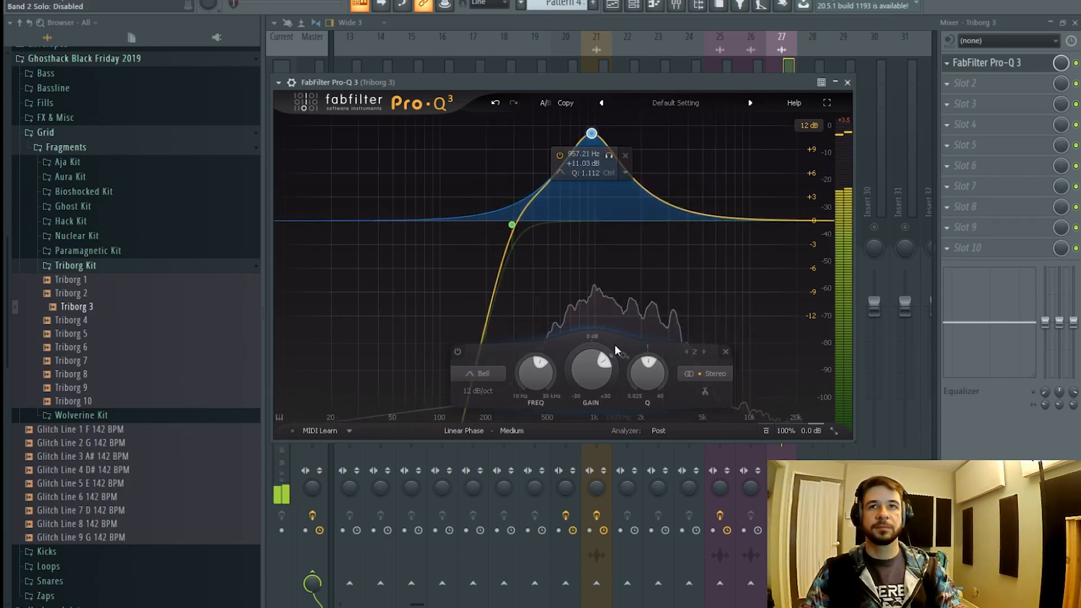
pyautogui.moveTo(605, 357); pyautogui.dragTo(584, 356)
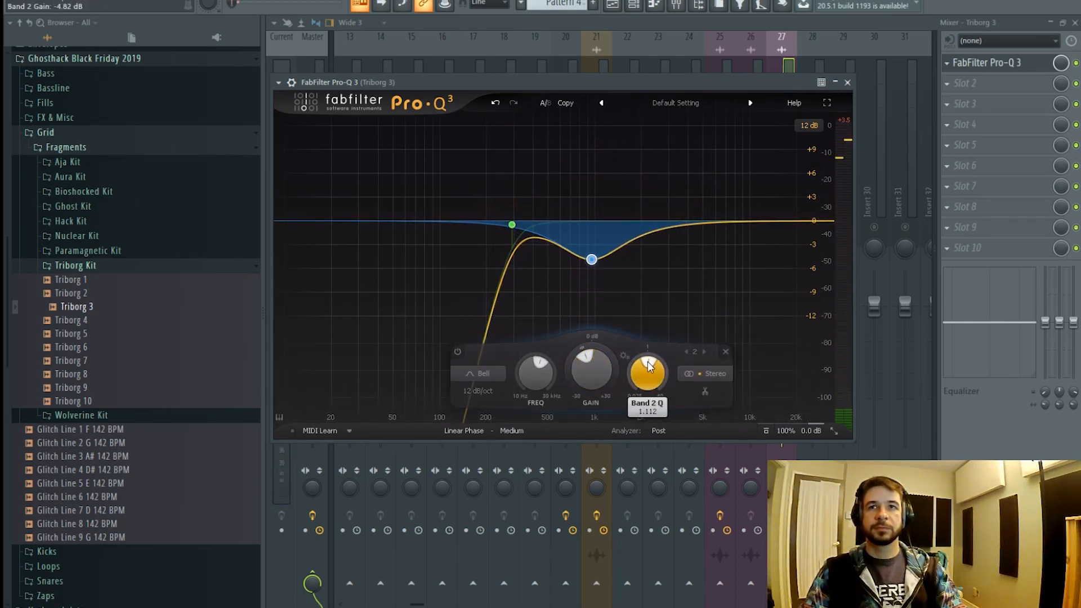
pyautogui.moveTo(648, 361); pyautogui.dragTo(655, 364)
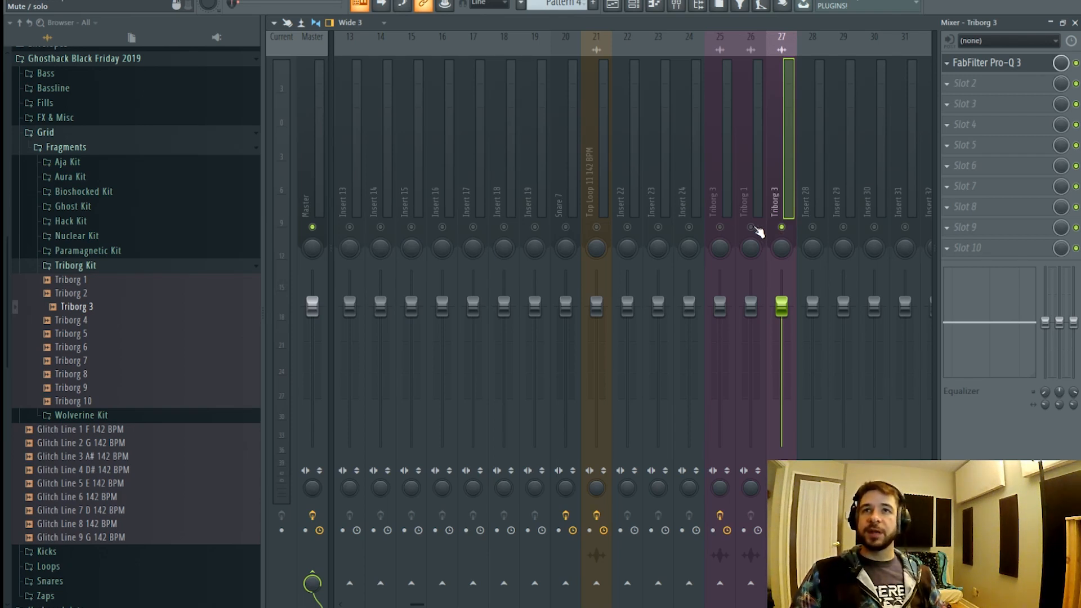
# - End the mixer solo and review the Pro-Q 3 curve on insert 27
pyautogui.rightClick(728, 231)
pyautogui.rightClick(728, 231)
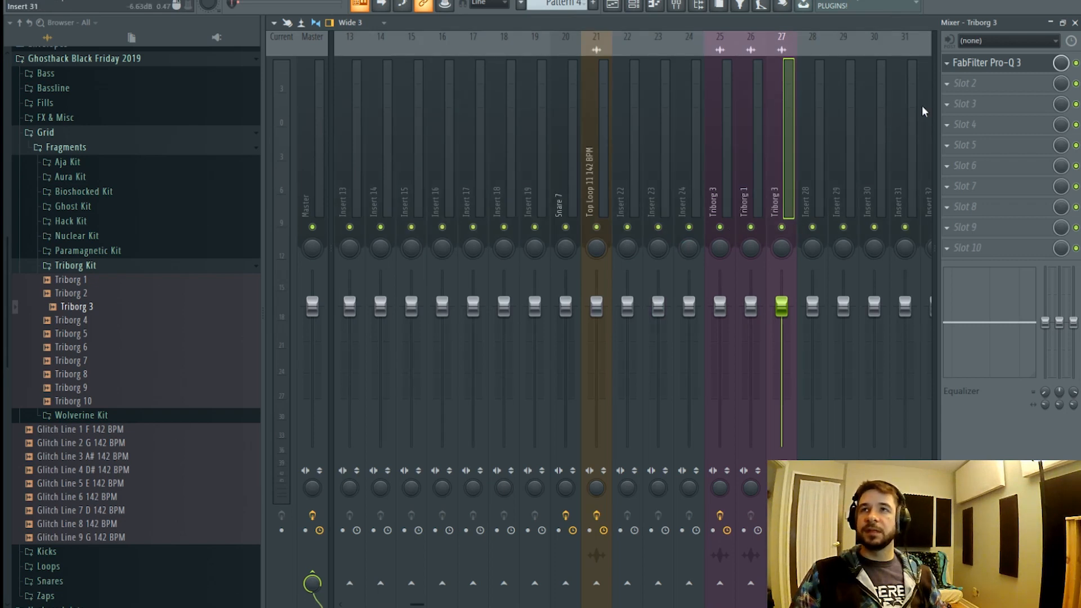
pyautogui.click(986, 63)
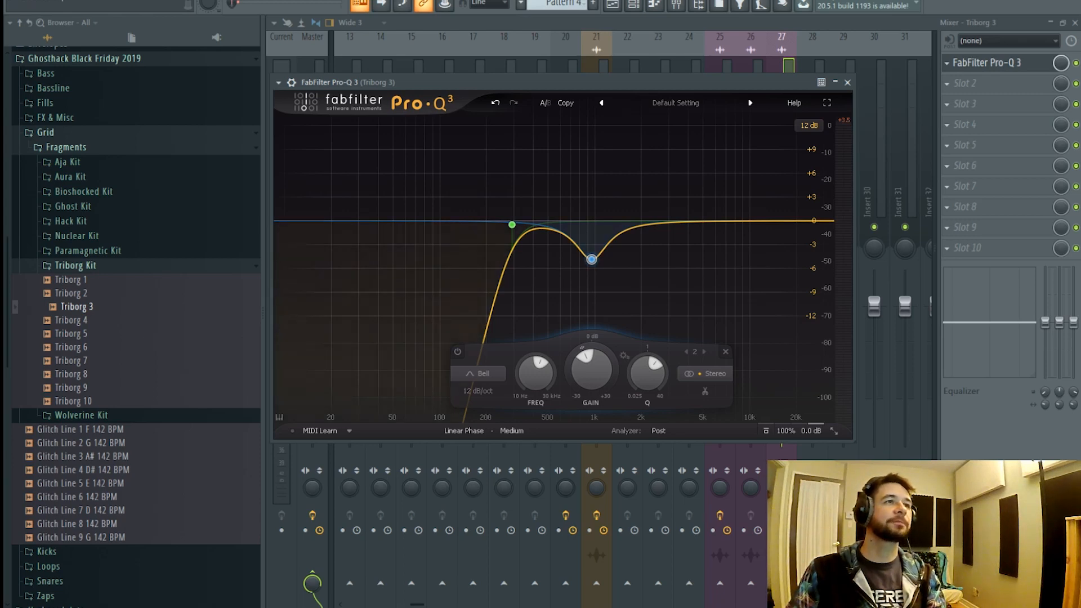
pyautogui.click(847, 82)
# - Solo the Triborg 1 mixer track and add FabFilter Pro-Q 3 with a 36 dB/oct low cut at about 332 Hz
pyautogui.click(727, 183)
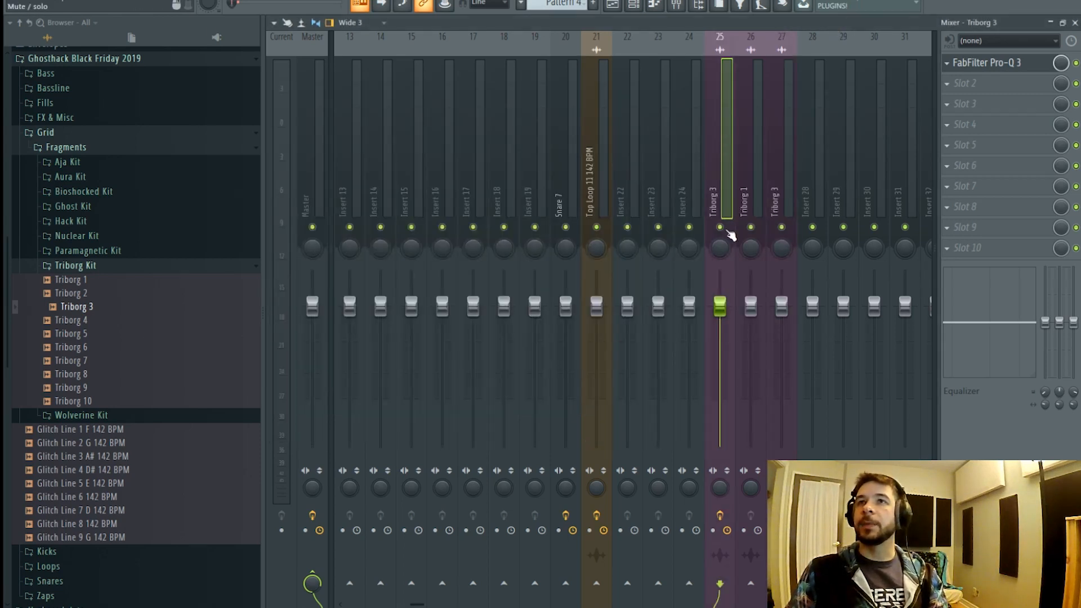
pyautogui.click(755, 189)
pyautogui.rightClick(752, 227)
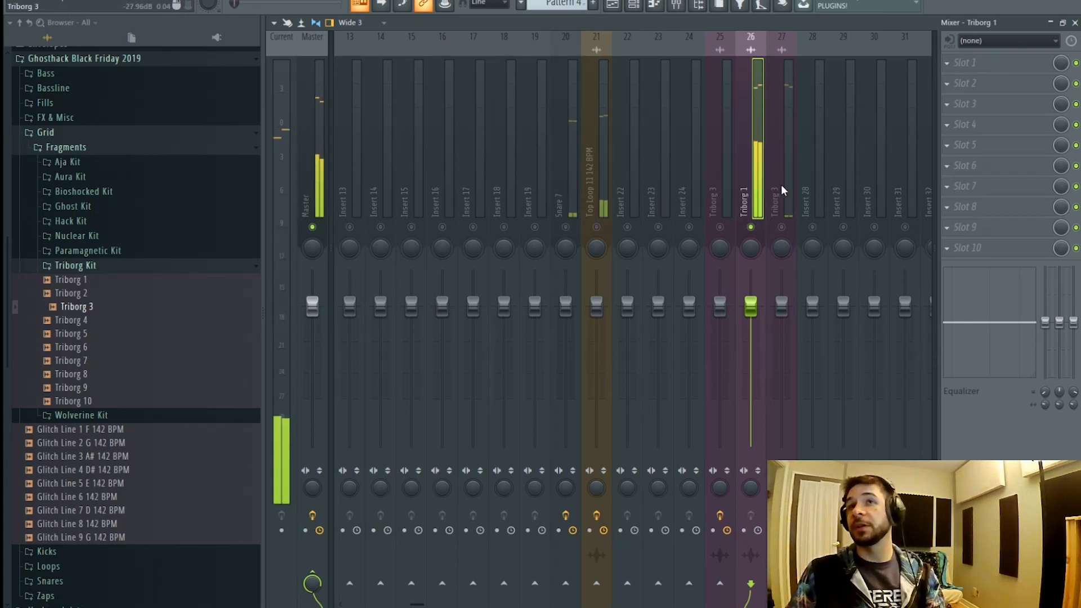
pyautogui.click(965, 62)
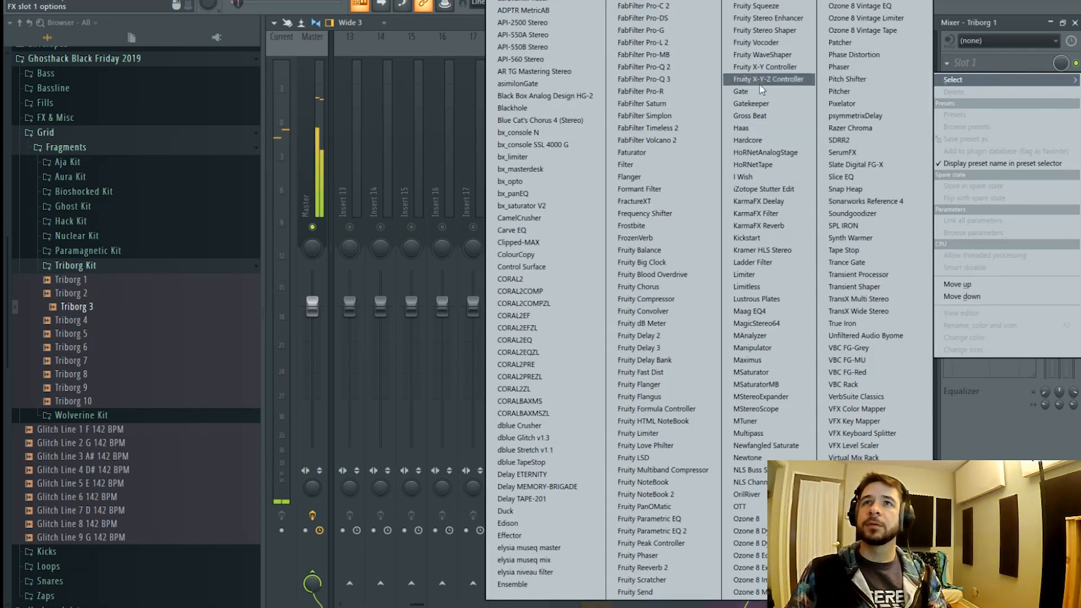
pyautogui.click(677, 85)
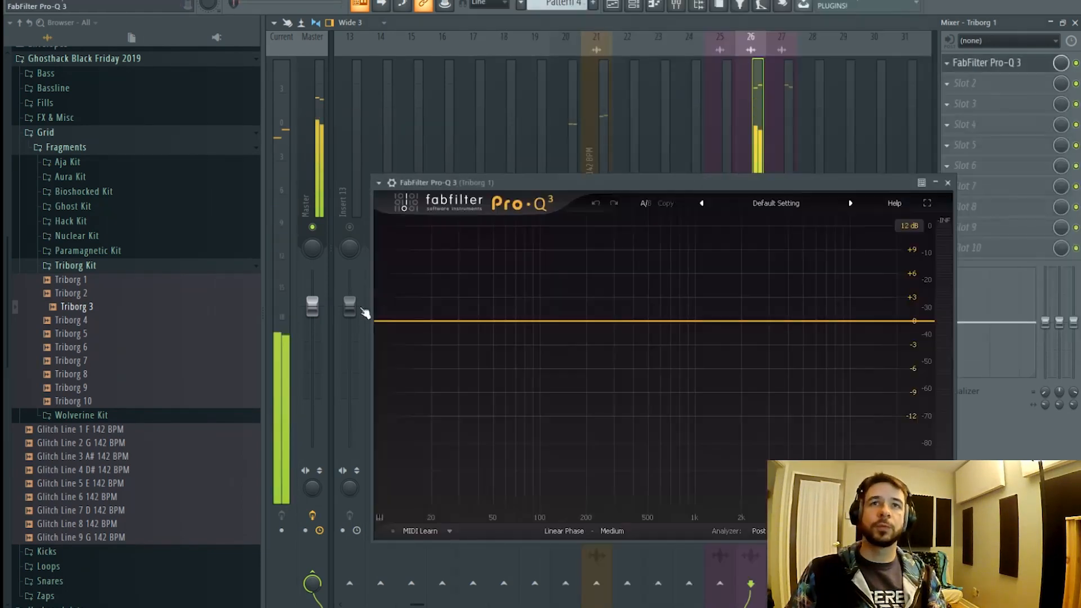
pyautogui.click(400, 318)
pyautogui.moveTo(400, 321); pyautogui.dragTo(625, 340)
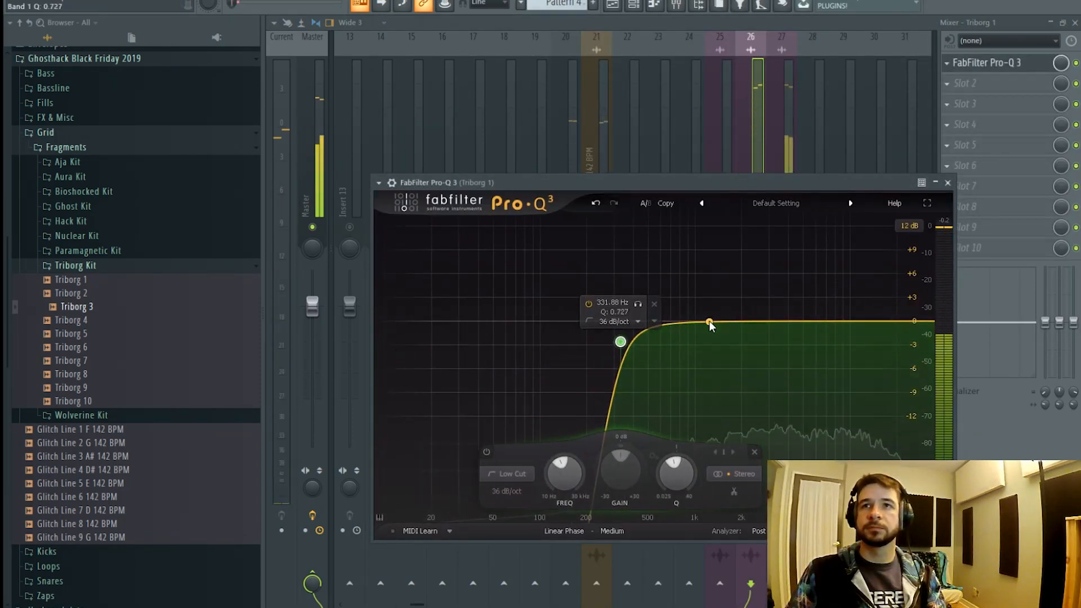
# - Add a bell cut of about 3 dB at roughly 3.86 kHz with a Q of 2.6, and end the Triborg 1 solo
pyautogui.moveTo(709, 321); pyautogui.dragTo(802, 261)
pyautogui.click(726, 261)
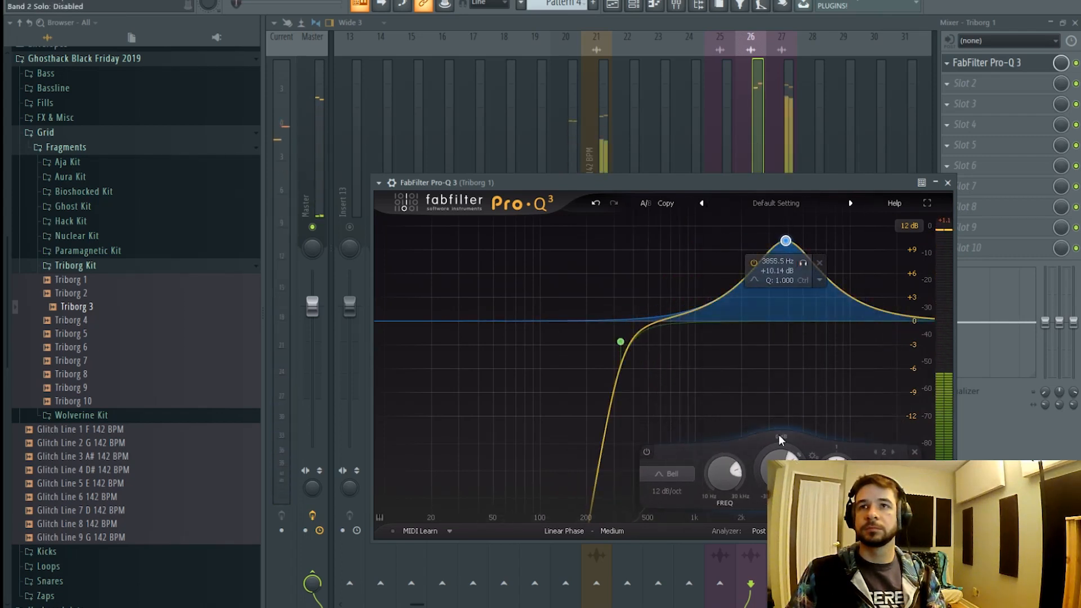
pyautogui.moveTo(790, 453); pyautogui.dragTo(764, 449)
pyautogui.moveTo(836, 463); pyautogui.dragTo(848, 458)
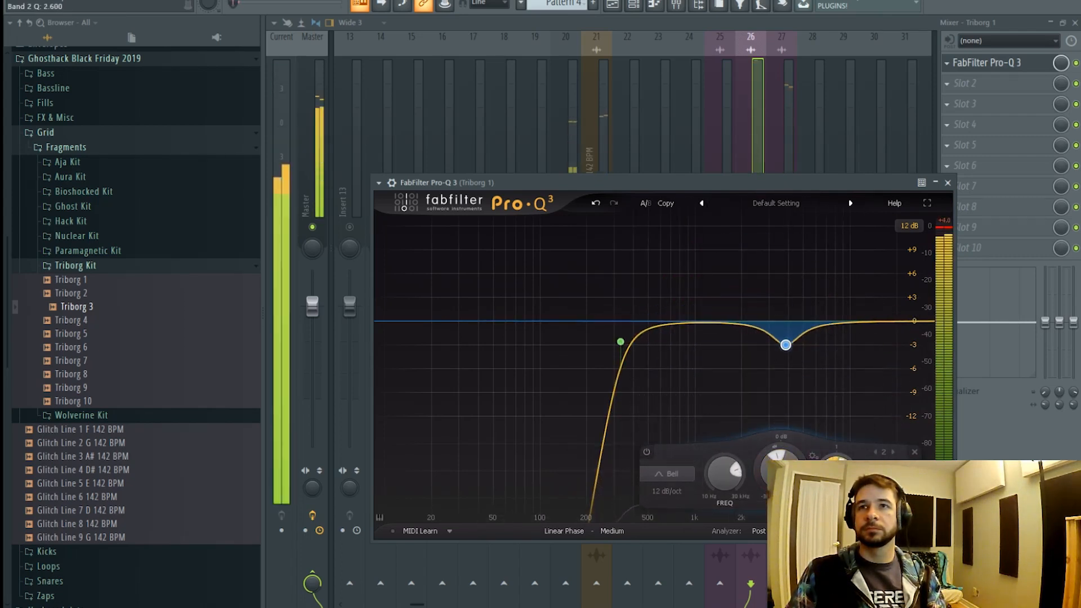
pyautogui.click(761, 149)
pyautogui.rightClick(751, 230)
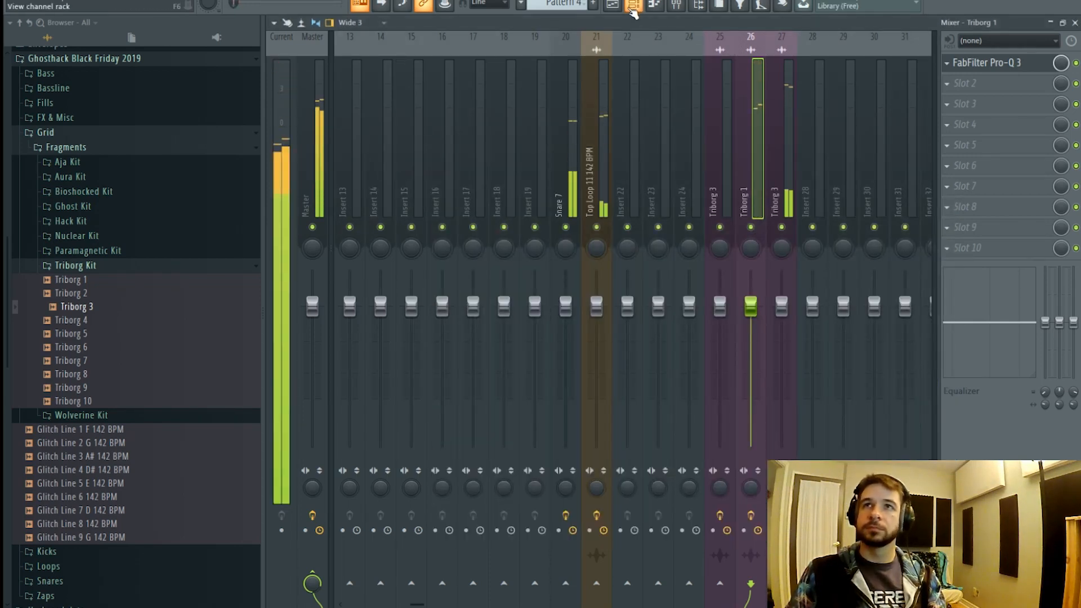
# - Select mixer inserts 25 to 27, stop playback and inspect the channel settings of the Triborg 8 clip on Track 5
pyautogui.moveTo(726, 184); pyautogui.dragTo(776, 197)
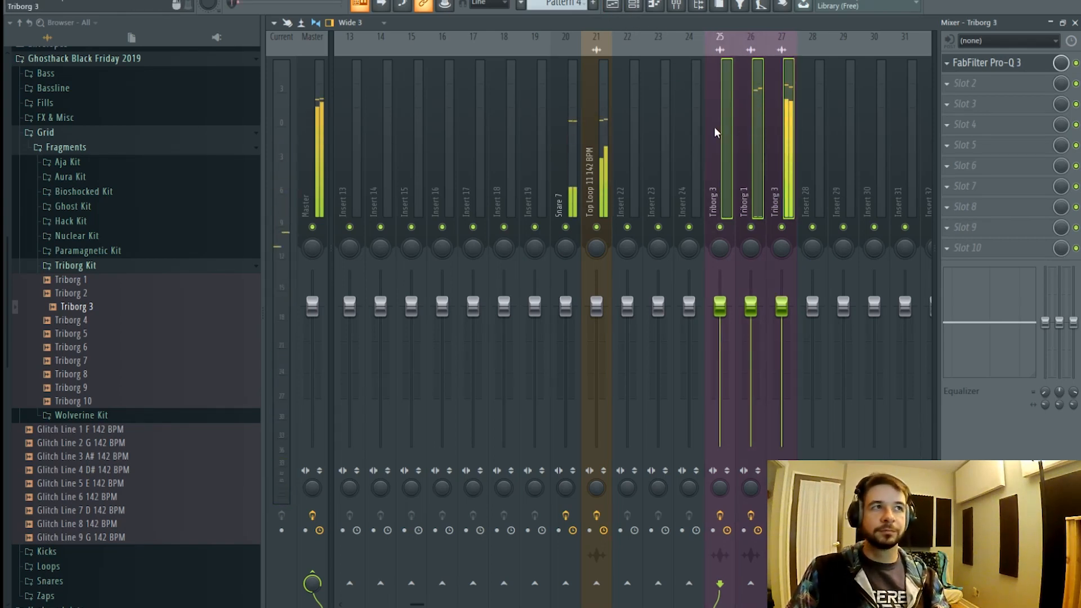
pyautogui.click(612, 6)
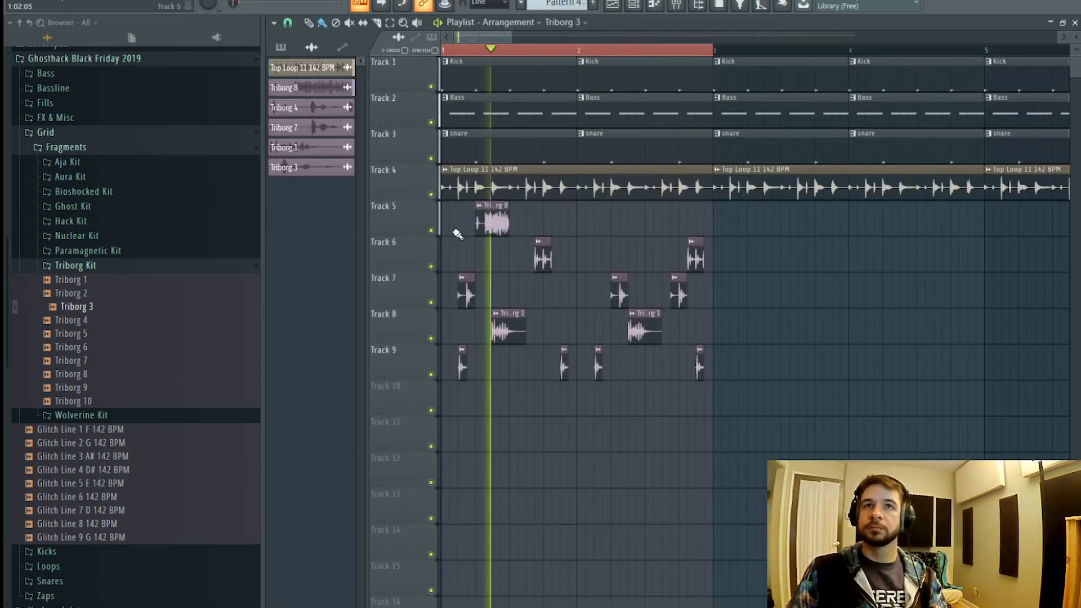
pyautogui.doubleClick(495, 224)
pyautogui.press('space')
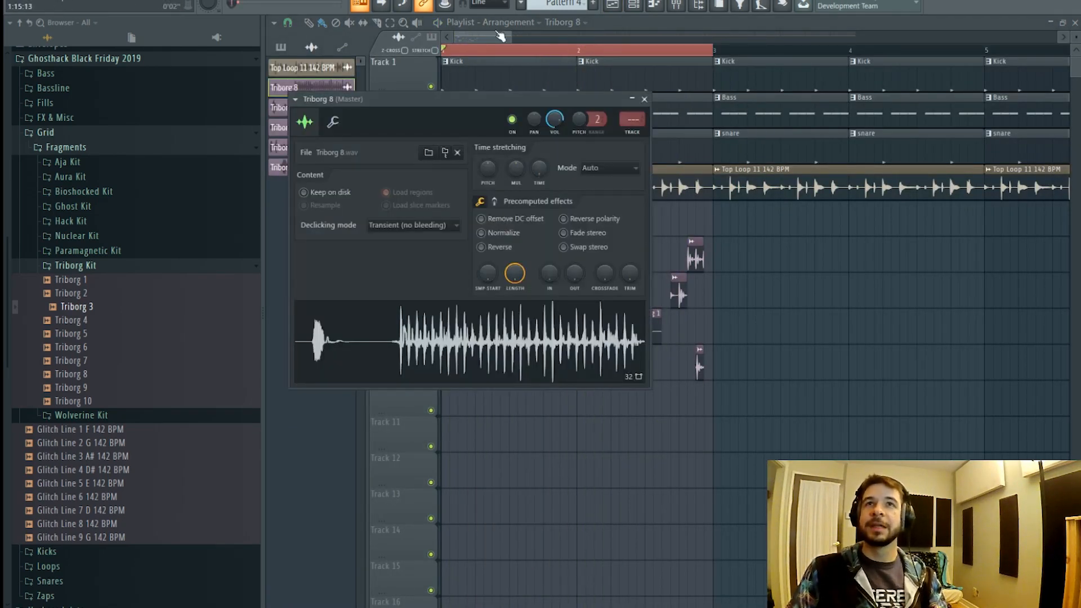
pyautogui.click(502, 24)
pyautogui.click(575, 390)
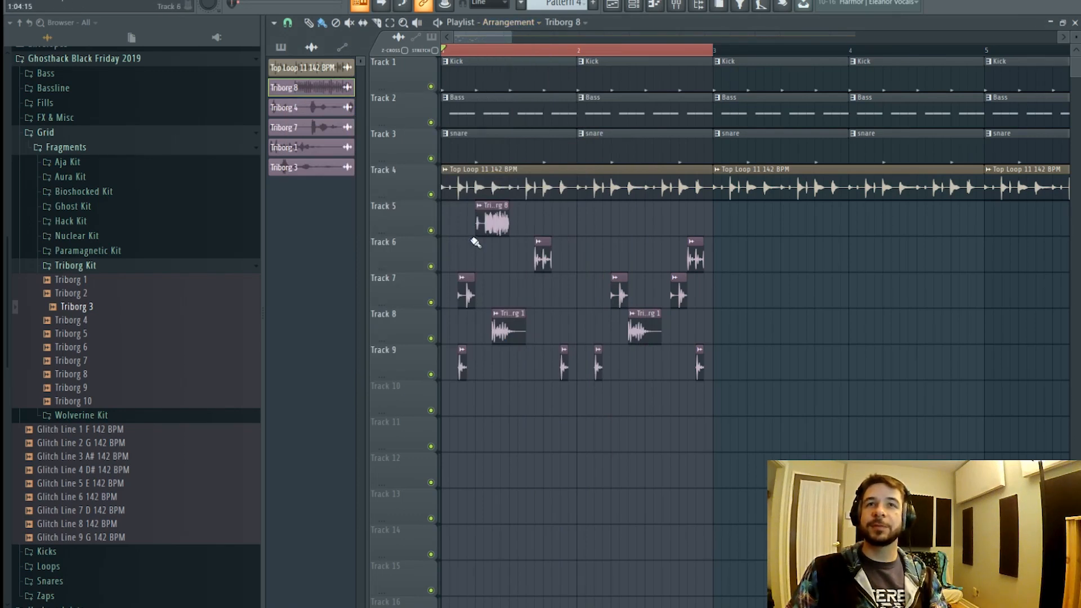
# - Move the Triborg 8 clip on Track 5 to the start of bar 1 and trim it to its buzzing part, two steps long
pyautogui.moveTo(490, 234); pyautogui.dragTo(447, 219)
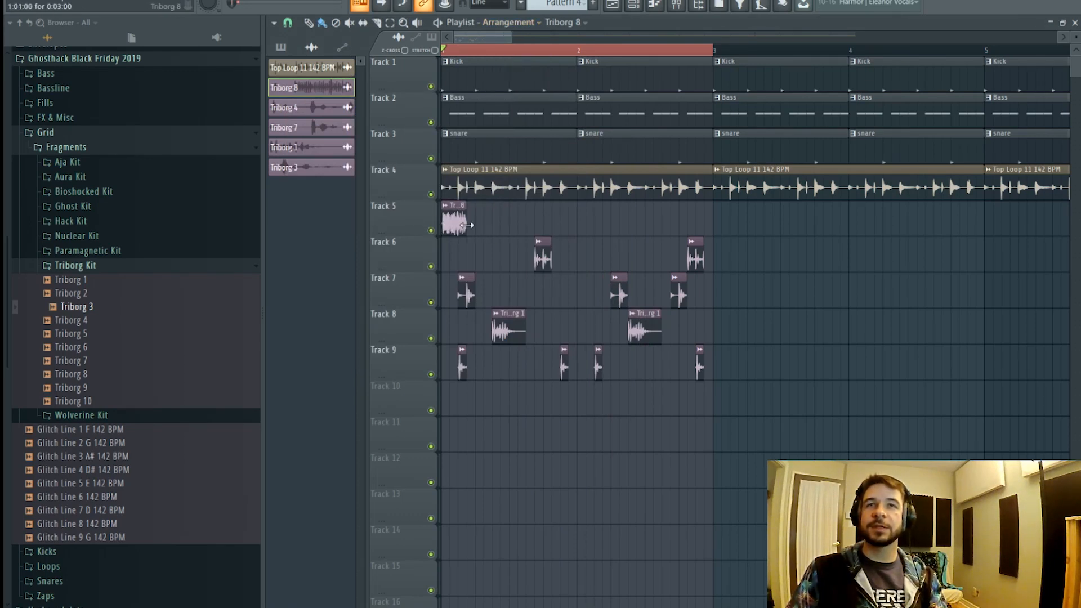
pyautogui.scroll(5, 485, 40)
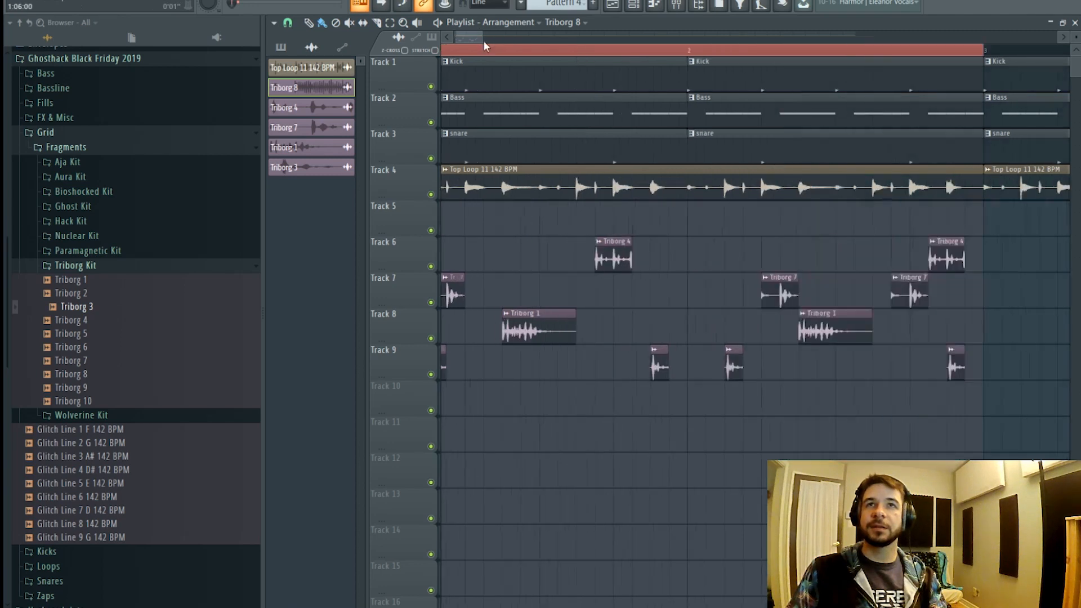
pyautogui.press('space')
pyautogui.press('space')
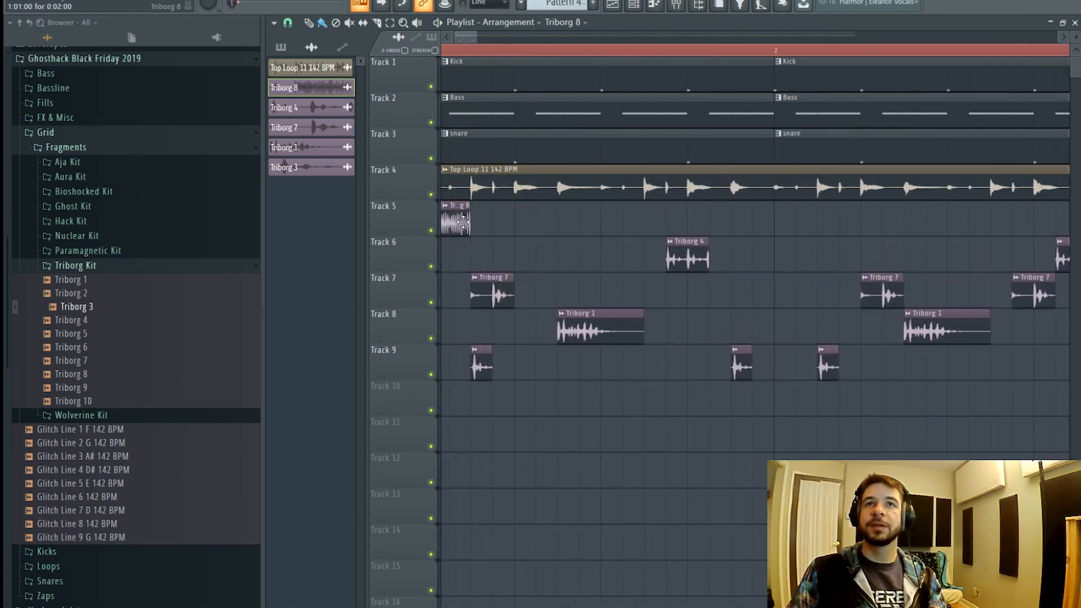
# - Start playback and slightly lower the channel volume of the Triborg 8 clip on Track 5
pyautogui.doubleClick(455, 217)
pyautogui.press('space')
pyautogui.moveTo(554, 118); pyautogui.dragTo(555, 125)
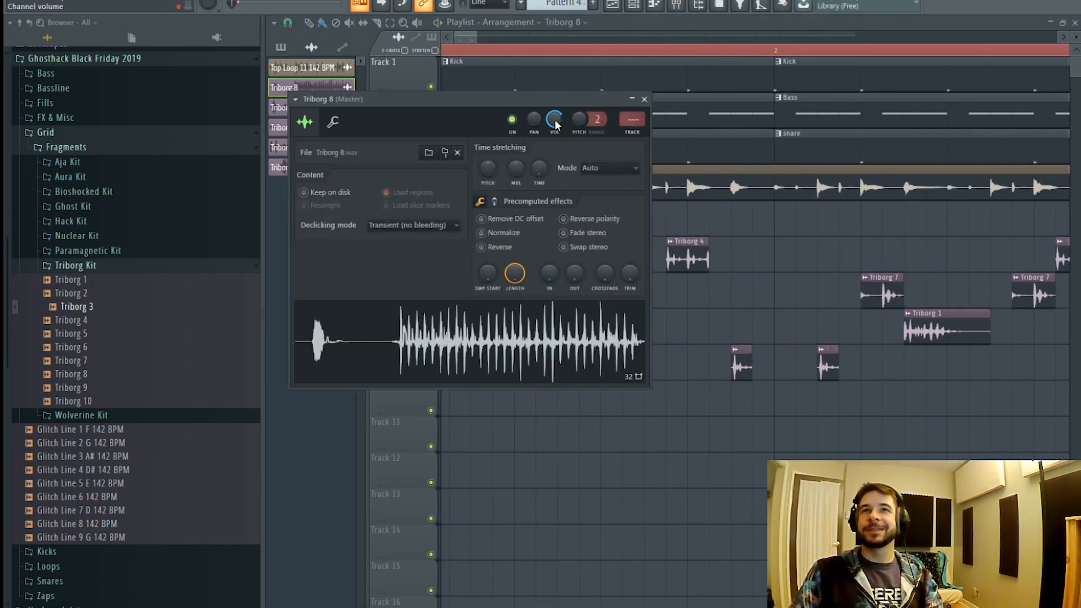
# - Route the Triborg 8 channel to mixer insert 28
pyautogui.click(677, 4)
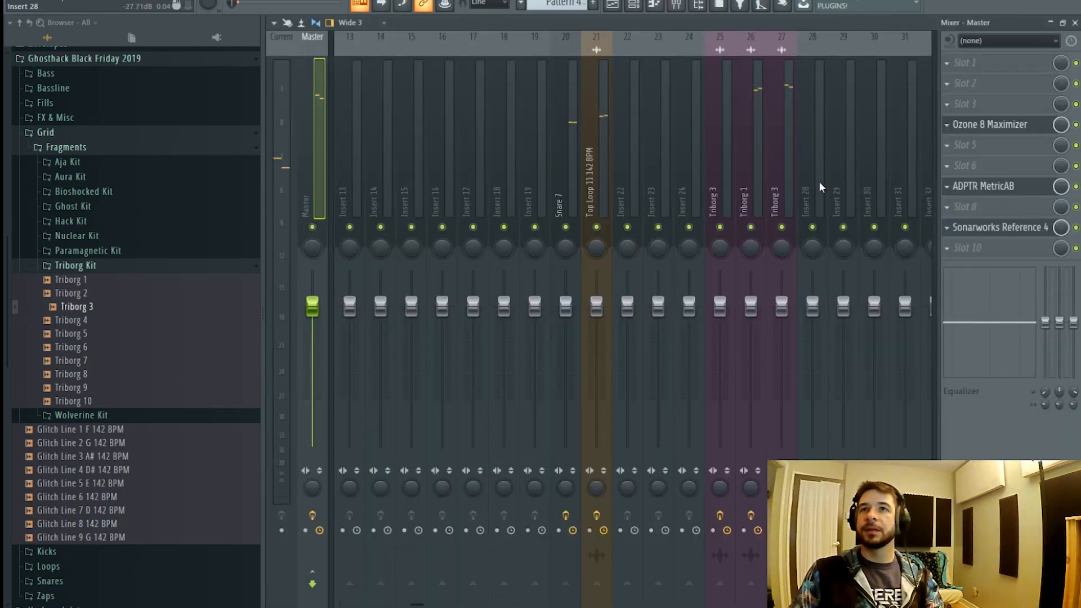
pyautogui.rightClick(819, 182)
pyautogui.click(756, 207)
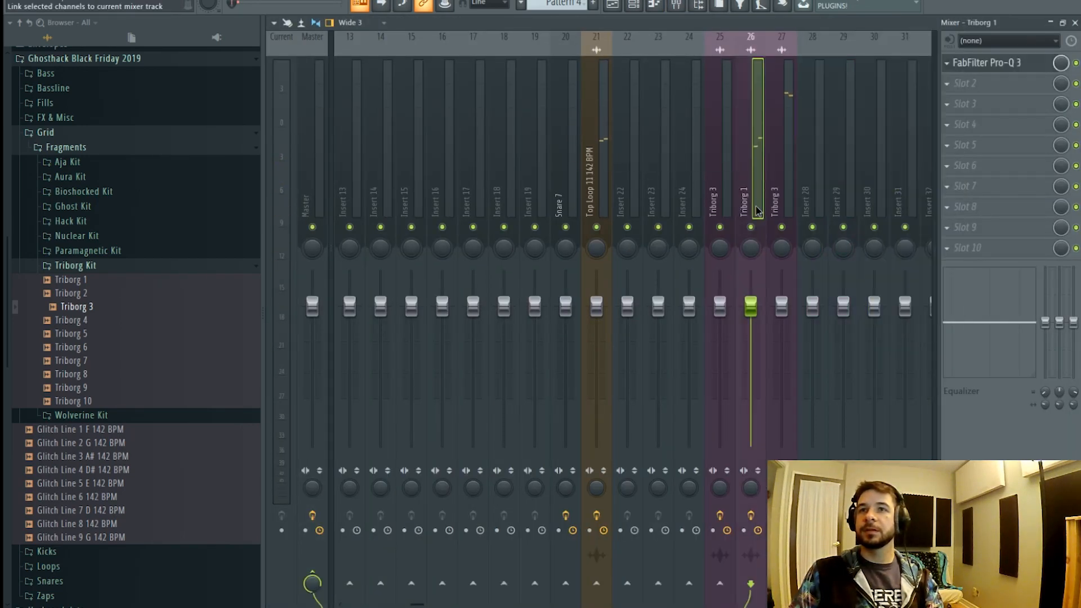
pyautogui.rightClick(820, 181)
pyautogui.moveTo(870, 149)
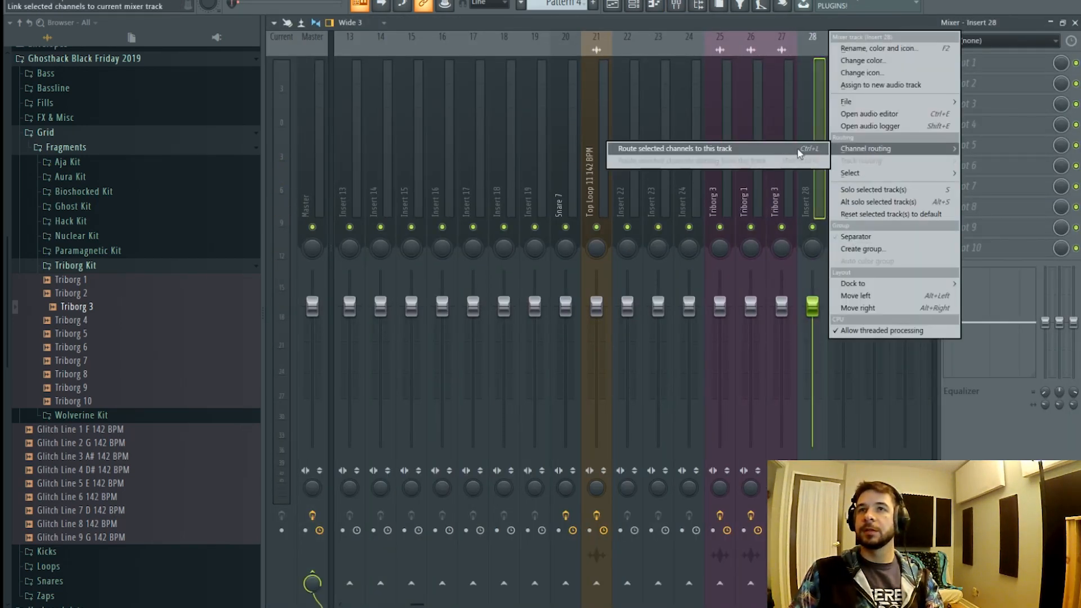
pyautogui.click(800, 148)
# - Load the OrilRiver reverb into effect slot 1 of the Triborg 8 mixer track
pyautogui.click(980, 63)
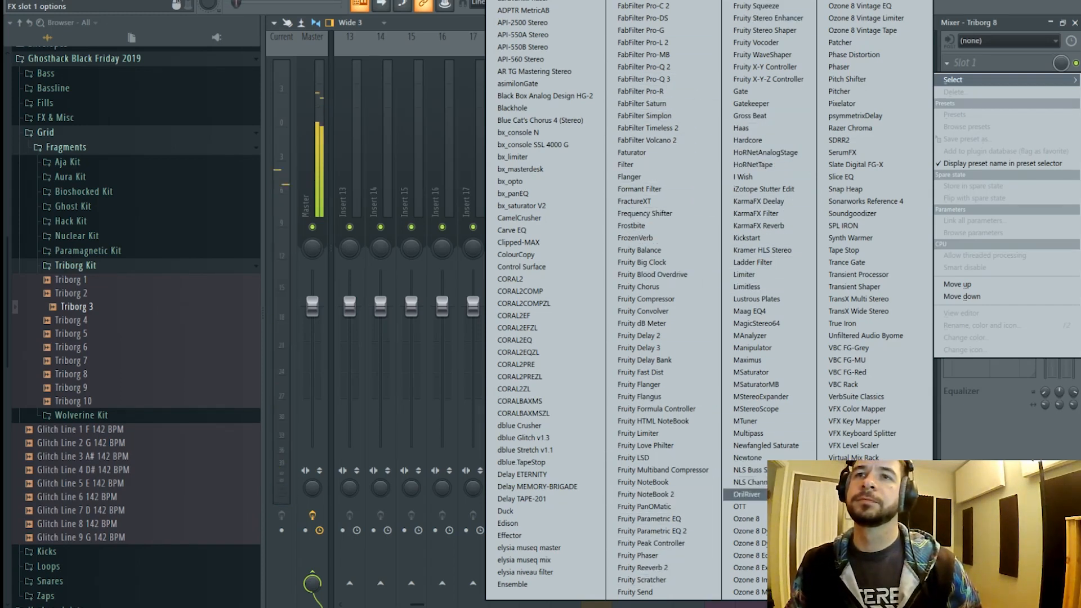
pyautogui.click(749, 495)
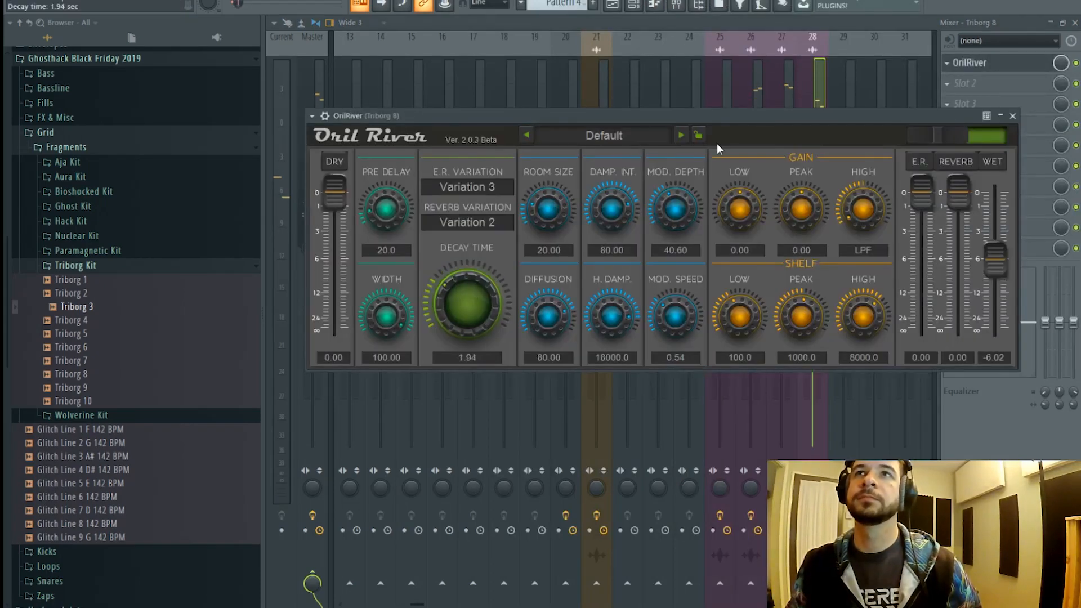
pyautogui.click(805, 105)
# - Add Kickstart in slot 2 of the Triborg 8 mixer track at 98% mix and 1/4 rate, and save the project
pyautogui.click(967, 90)
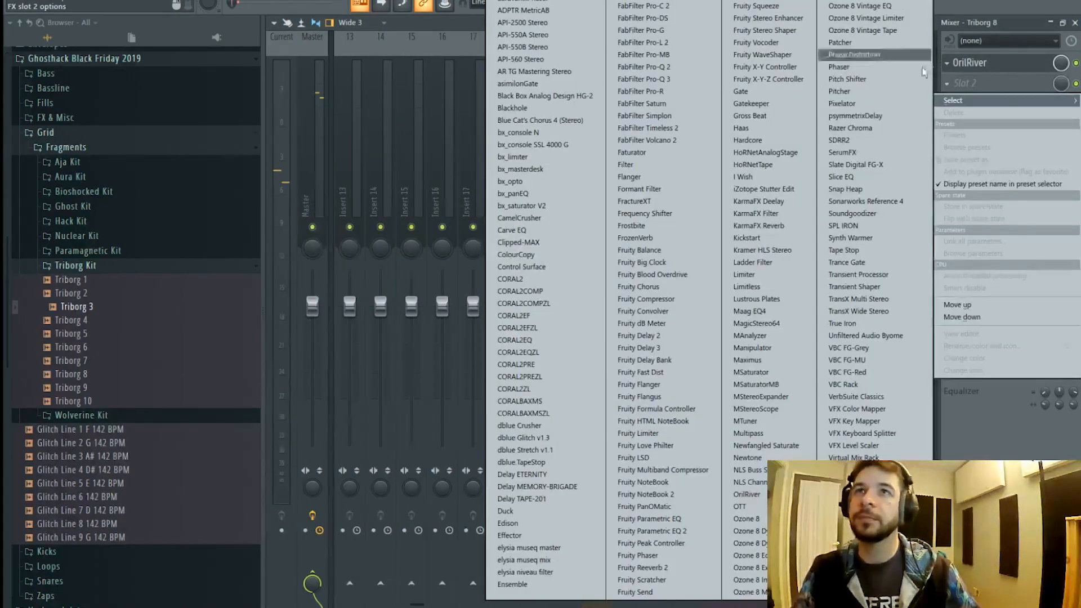
pyautogui.click(801, 241)
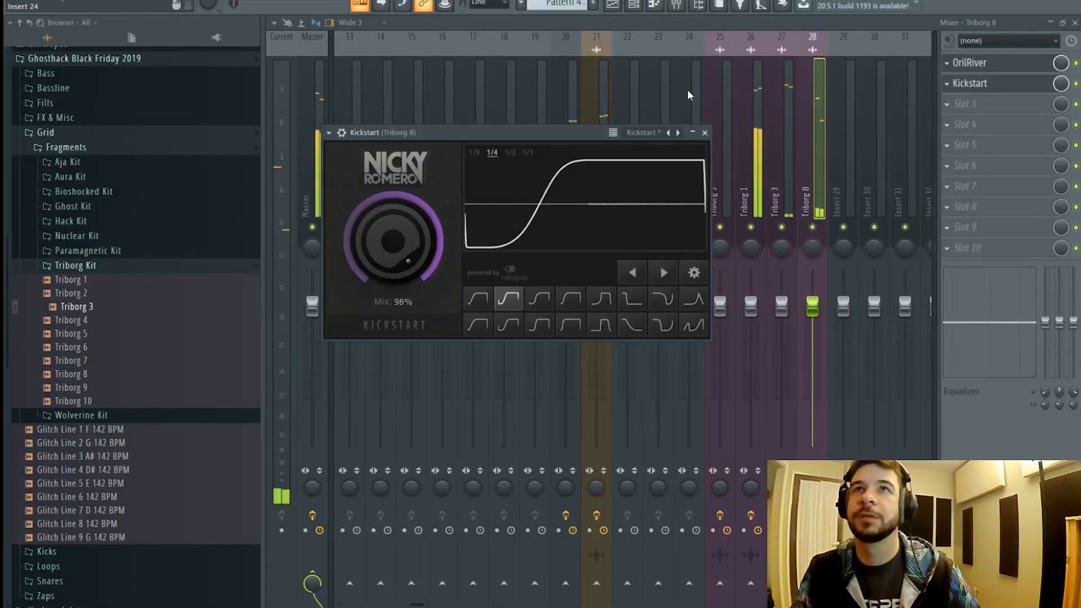
pyautogui.click(708, 23)
pyautogui.hotkey('ctrl', 's')
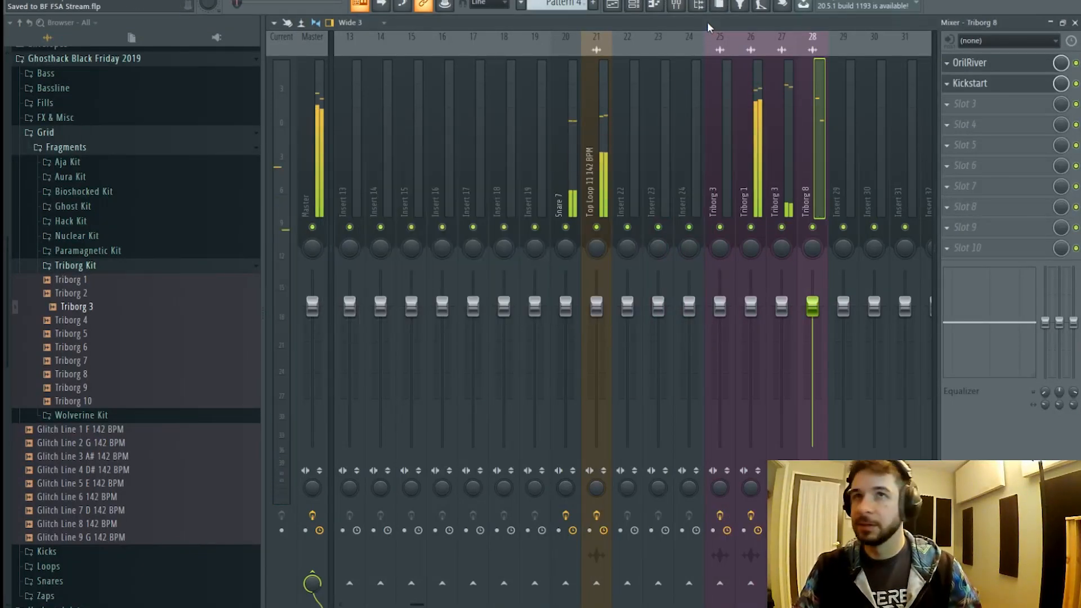
# - Add FabFilter Pro-Q 3 in slot 3 of the Triborg 8 mixer track with a 36 dB/oct low cut at roughly 150 Hz
pyautogui.click(612, 5)
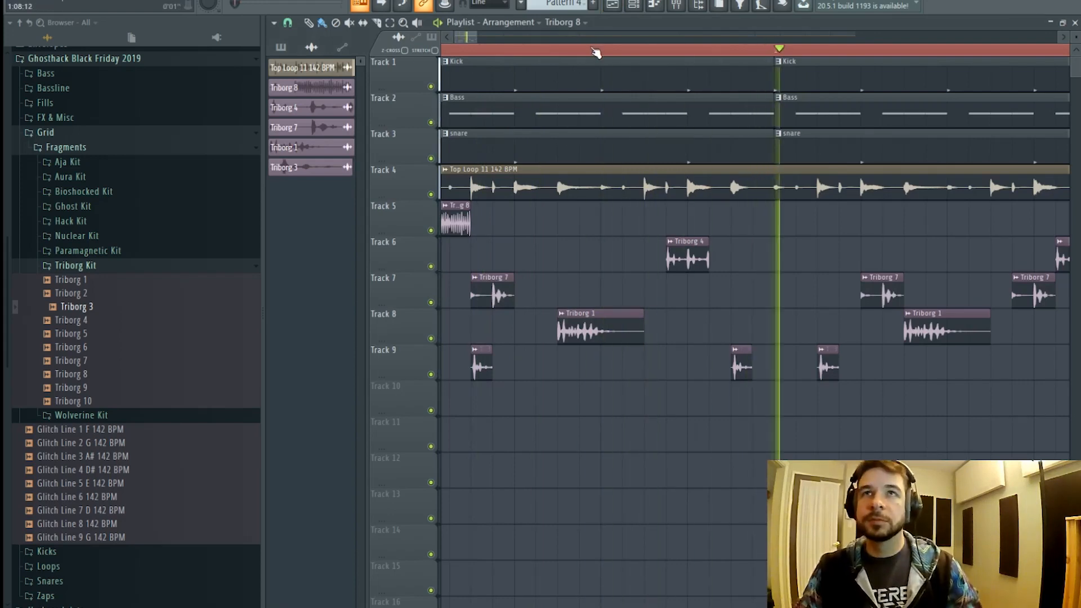
pyautogui.scroll(-2, 598, 53)
pyautogui.click(676, 5)
pyautogui.click(957, 103)
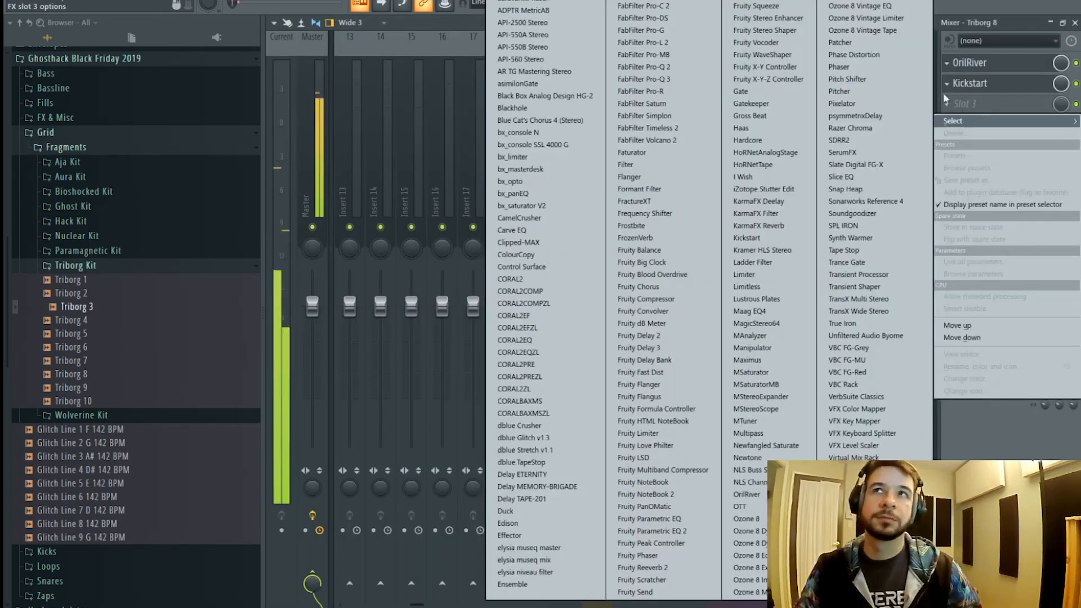
pyautogui.click(685, 86)
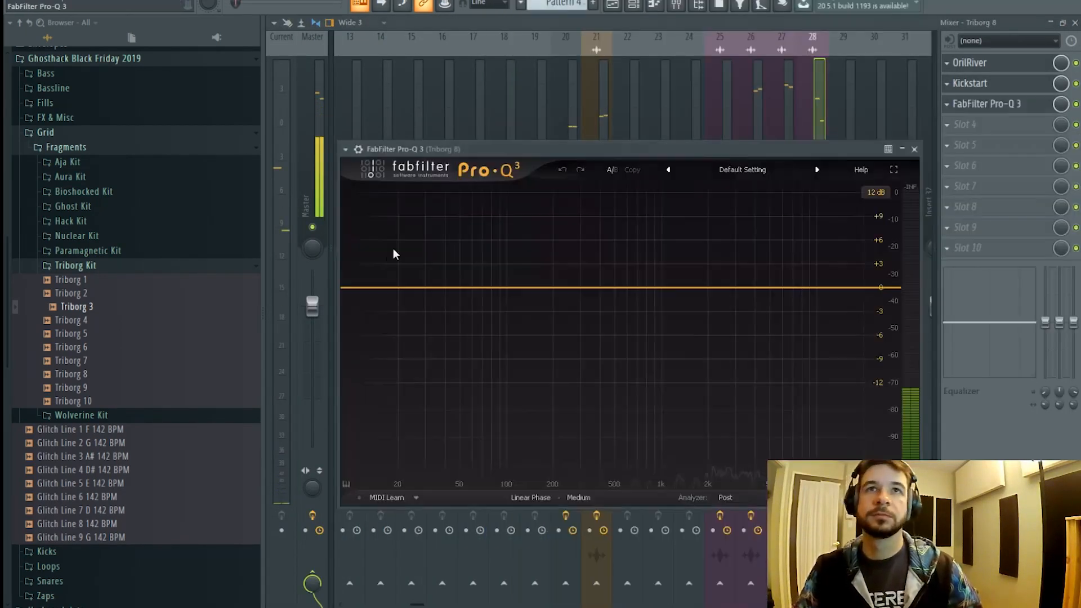
pyautogui.click(369, 290)
pyautogui.moveTo(369, 290); pyautogui.dragTo(532, 300)
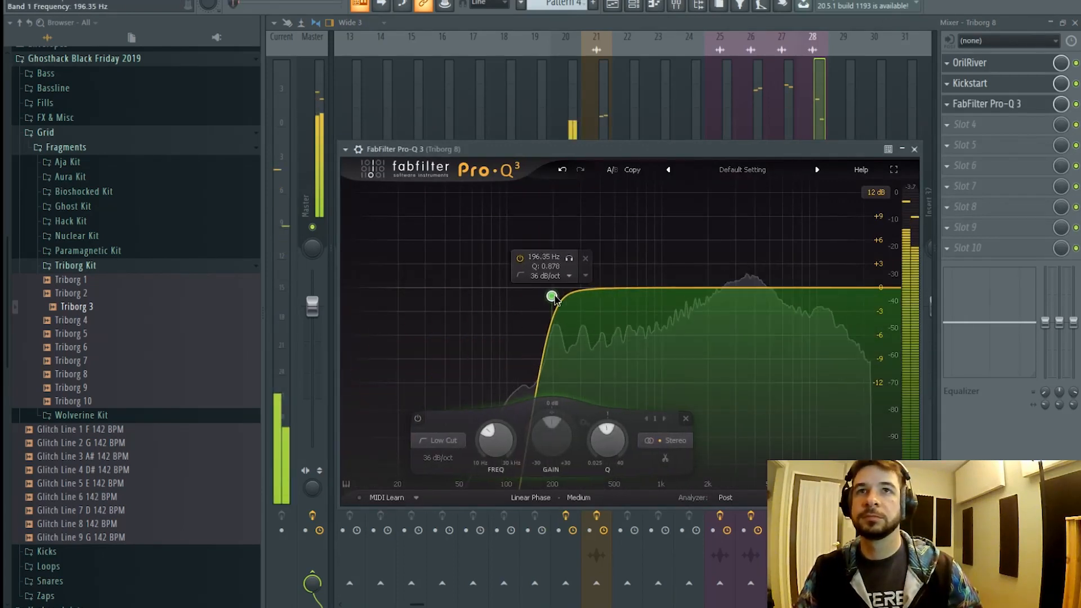
# - Add a bell cut of about 4.3 dB at roughly 3.5 kHz with a Q of about 1.9, and leave the equalizer
pyautogui.scroll(3, 752, 327)
pyautogui.moveTo(741, 290); pyautogui.dragTo(745, 318)
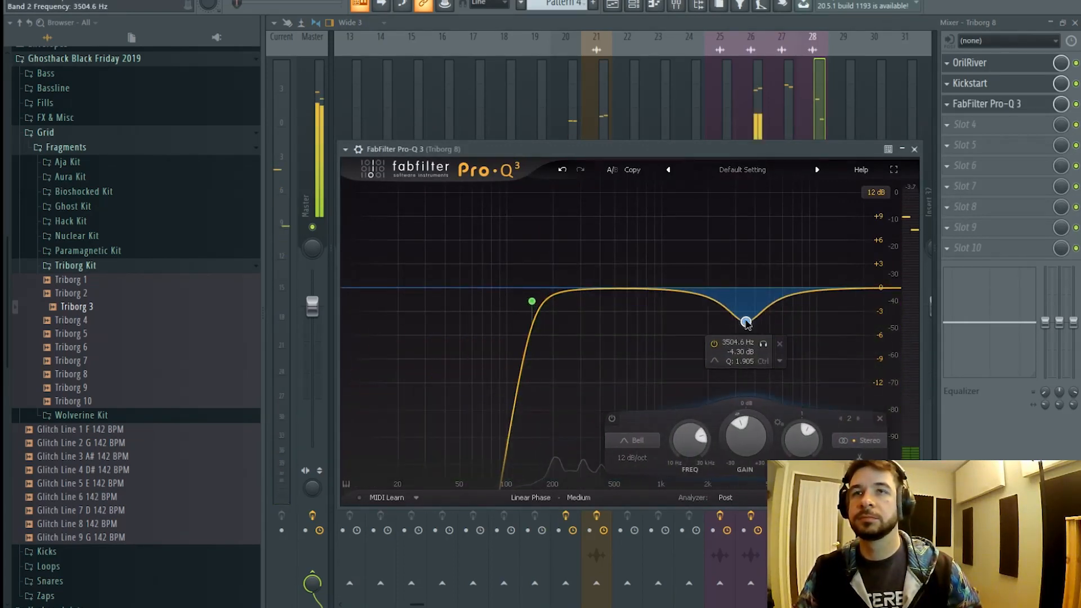
pyautogui.click(816, 124)
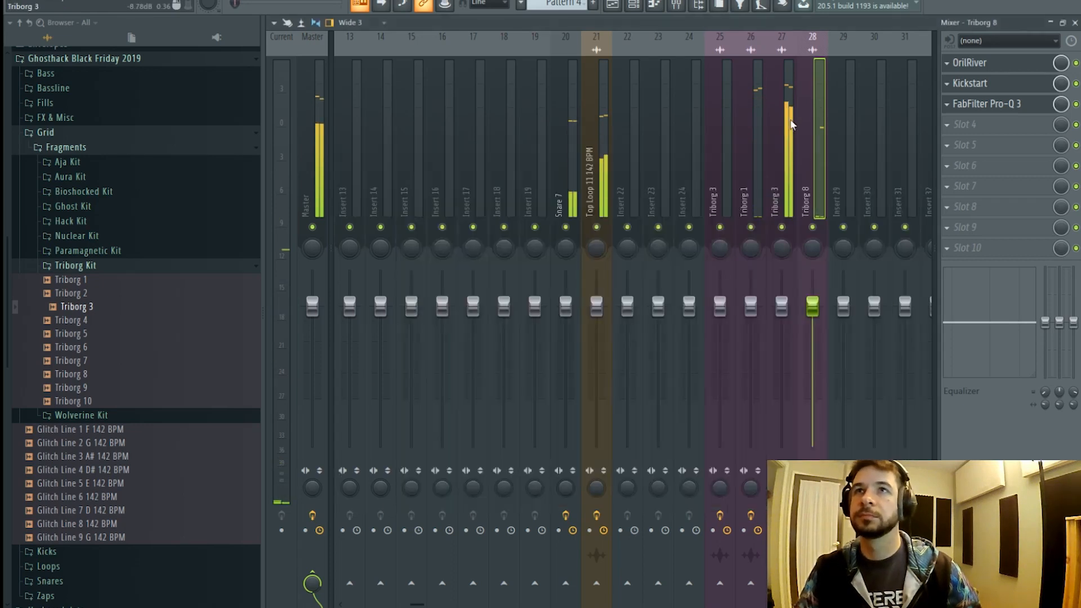
# - Look over the Triborg mixer inserts and review the two-bar glitch arrangement in the playlist
pyautogui.click(715, 160)
pyautogui.click(774, 164)
pyautogui.click(723, 169)
pyautogui.click(743, 169)
pyautogui.click(733, 164)
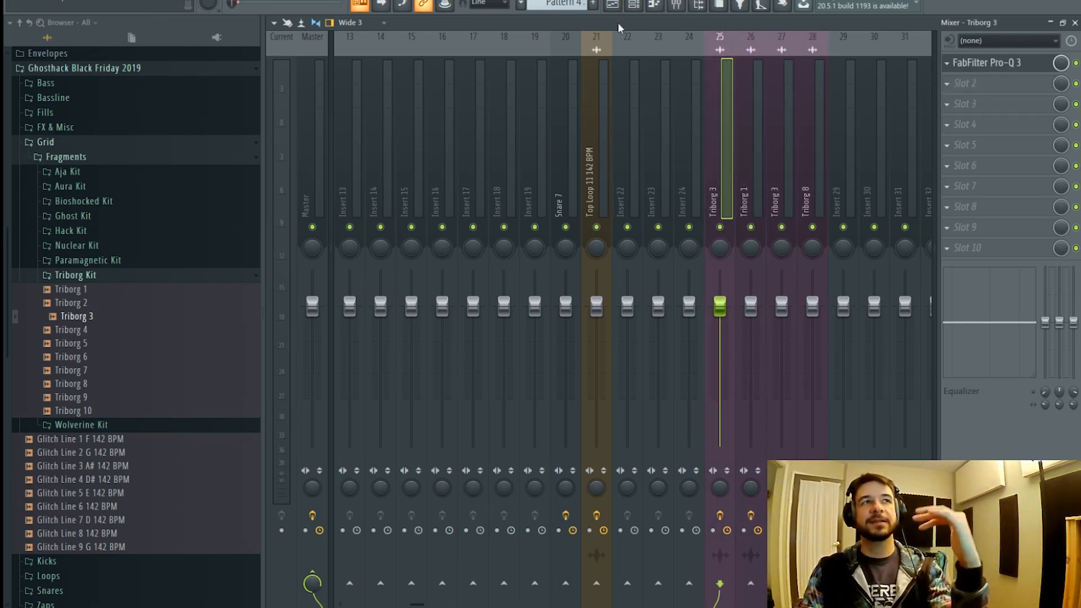
pyautogui.click(613, 6)
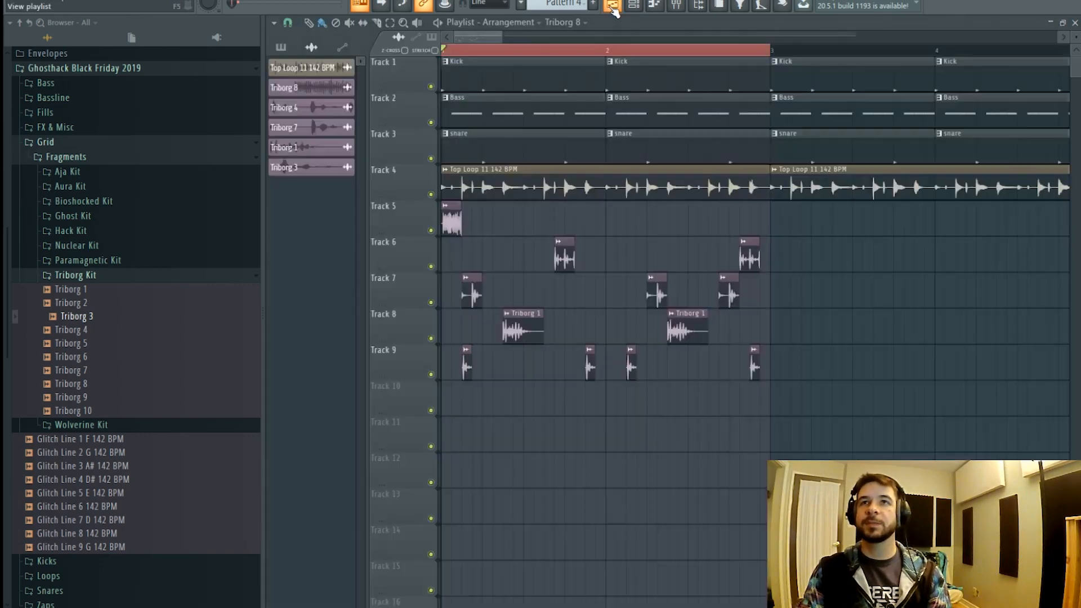
pyautogui.click(677, 6)
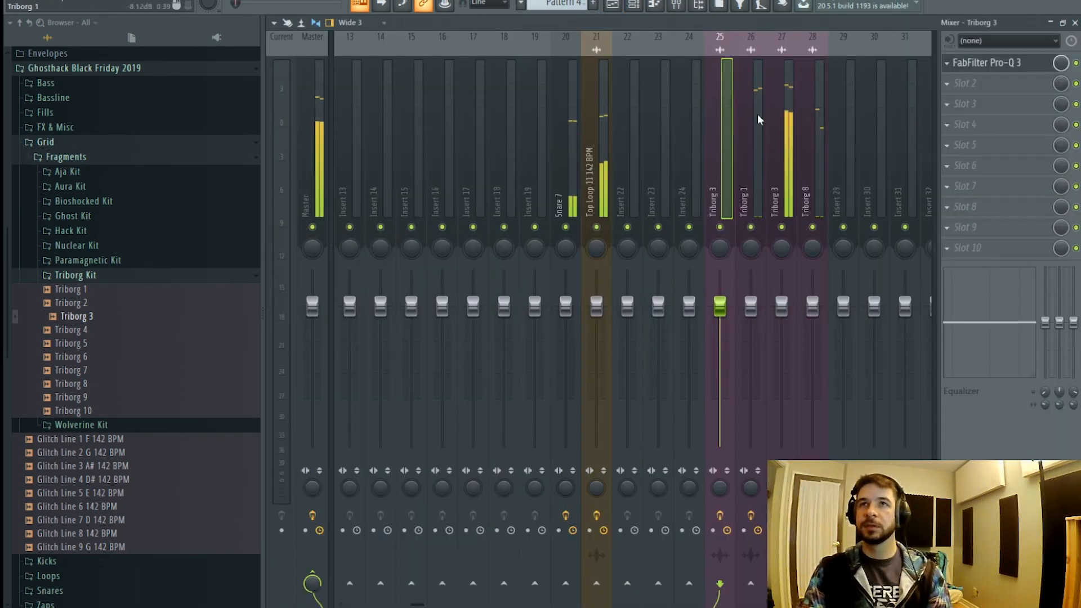
pyautogui.click(789, 110)
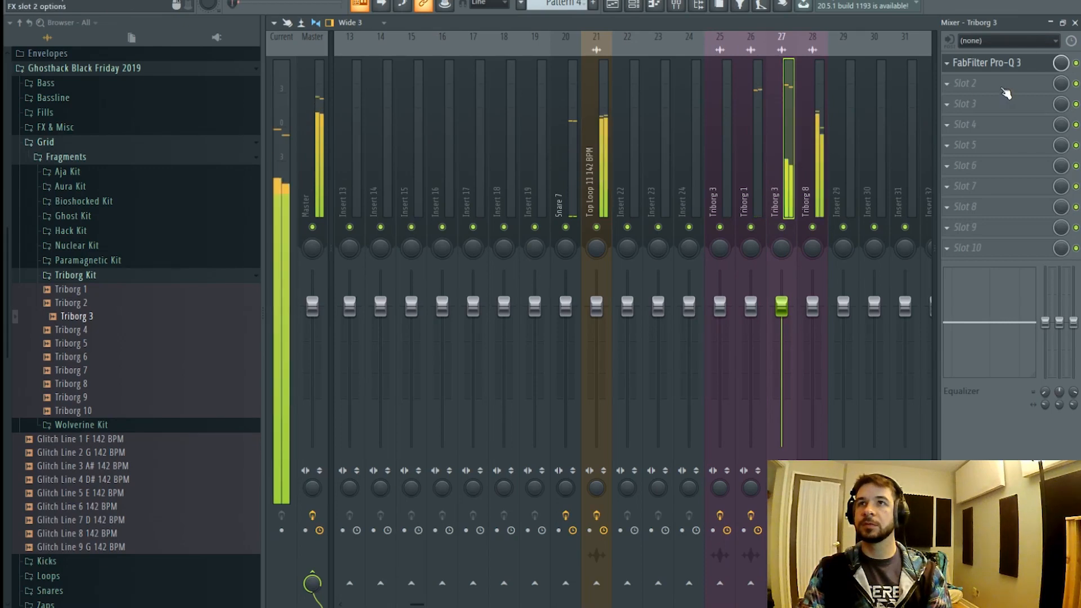
pyautogui.click(952, 83)
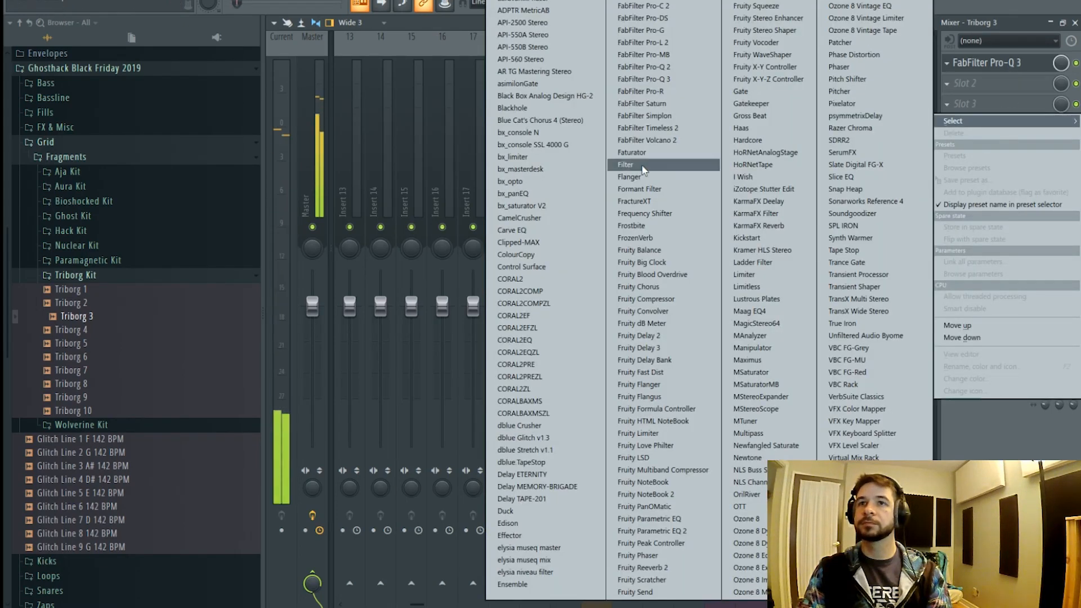
pyautogui.click(435, 21)
# - Add NLS Channel Stereo in slot 2 of the Triborg 3 track on insert 25, with Drive at 2.1
pyautogui.click(729, 170)
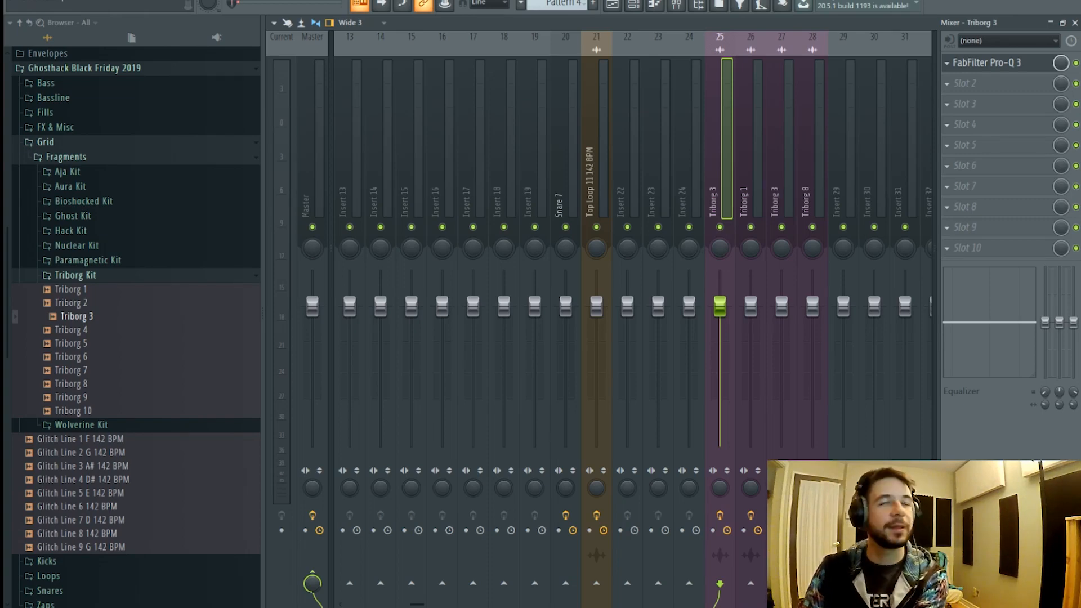
pyautogui.click(994, 90)
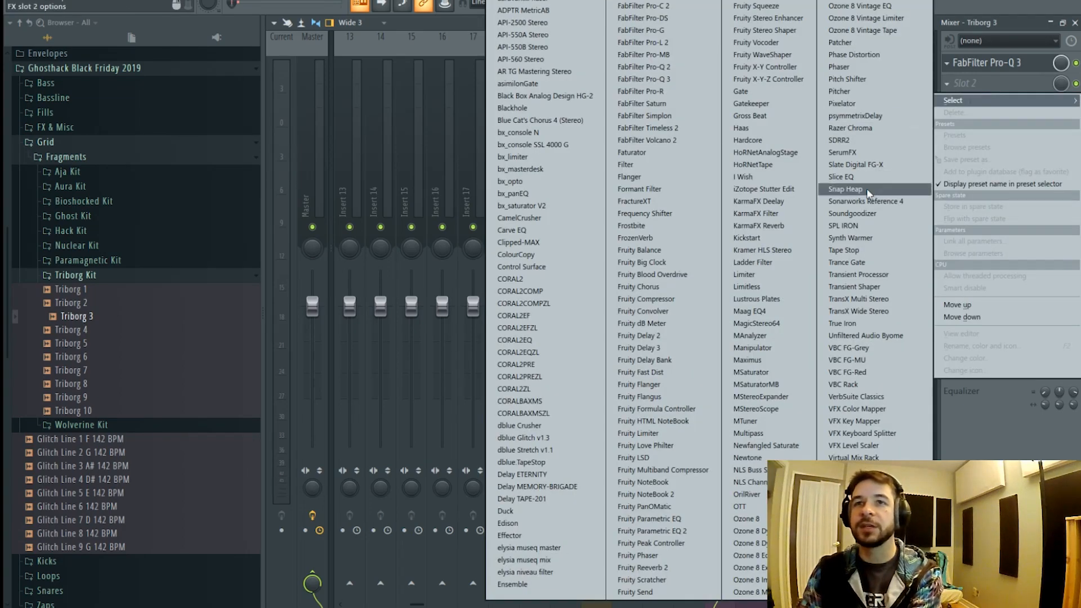
pyautogui.click(749, 482)
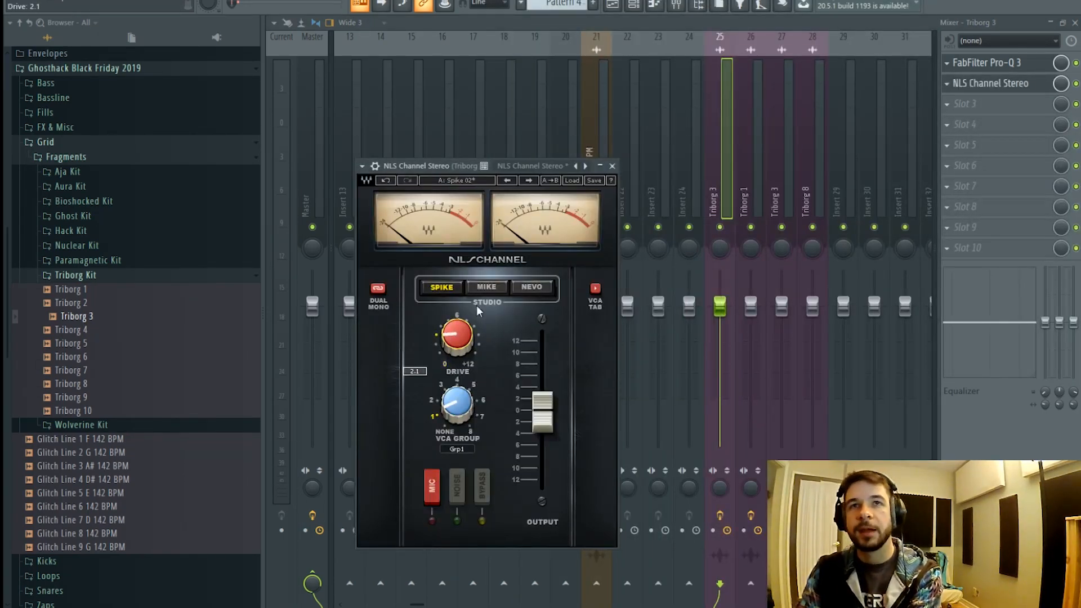
# - Add NLS Channel Stereo in slot 2 of the Triborg 1 track on insert 26 and the Triborg 3 track on insert 27
pyautogui.click(780, 199)
pyautogui.click(754, 194)
pyautogui.click(978, 86)
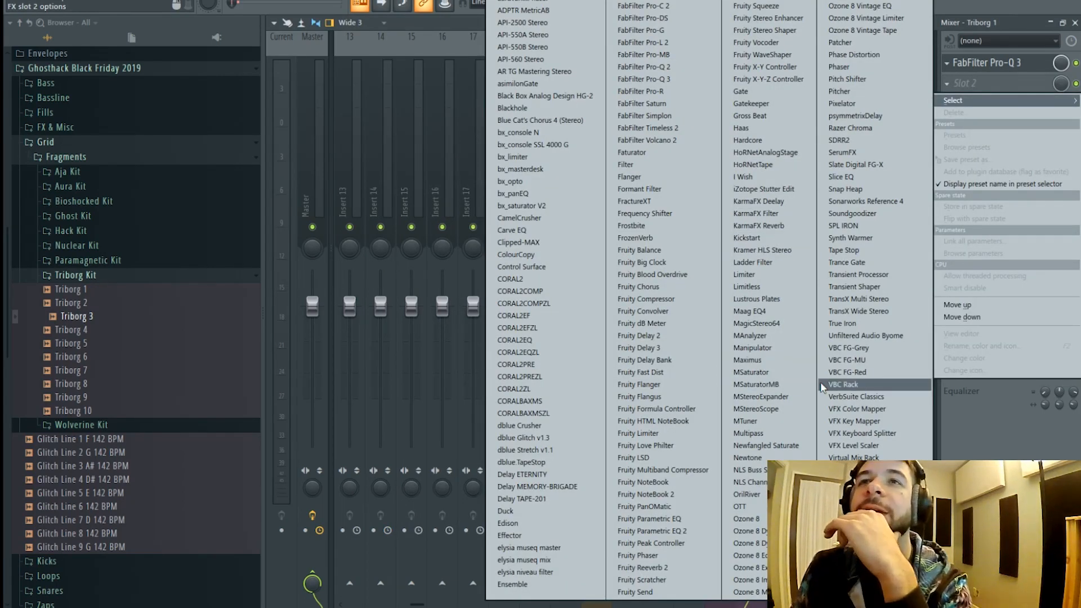
pyautogui.click(749, 482)
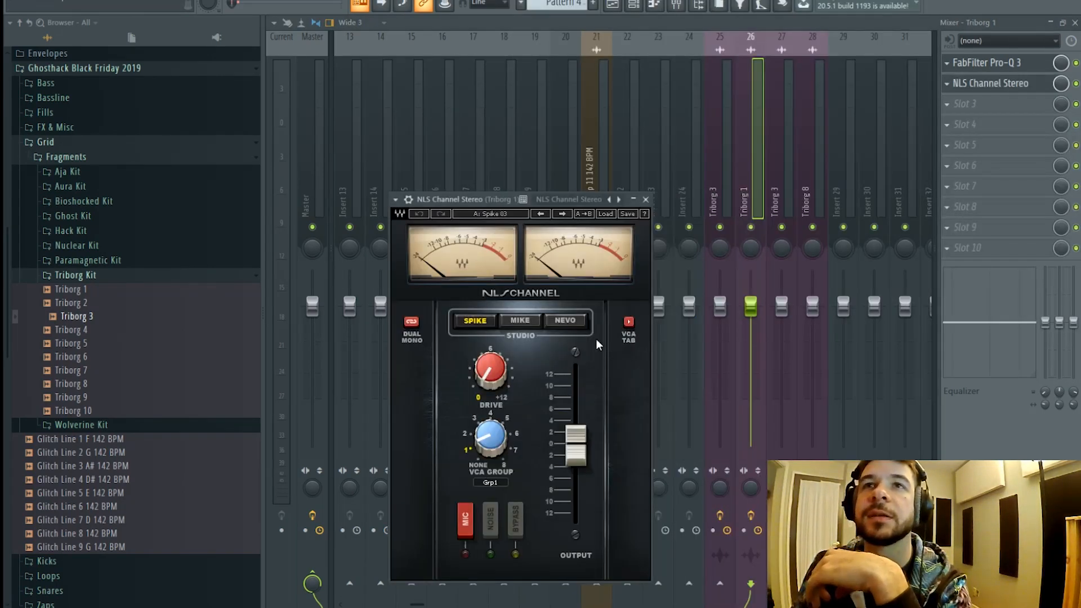
pyautogui.click(775, 206)
pyautogui.click(978, 84)
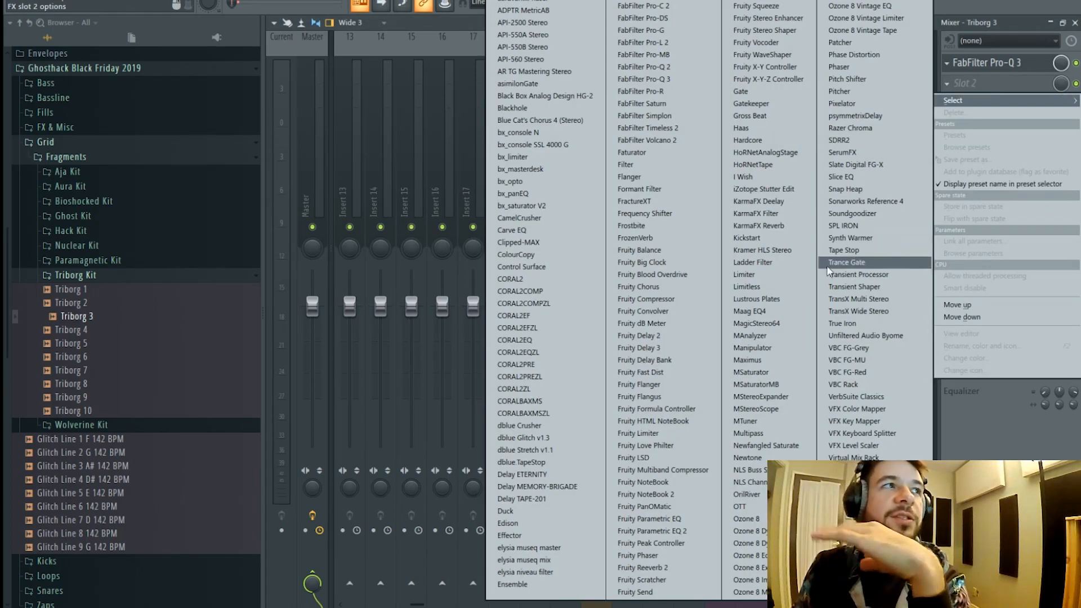
pyautogui.click(749, 482)
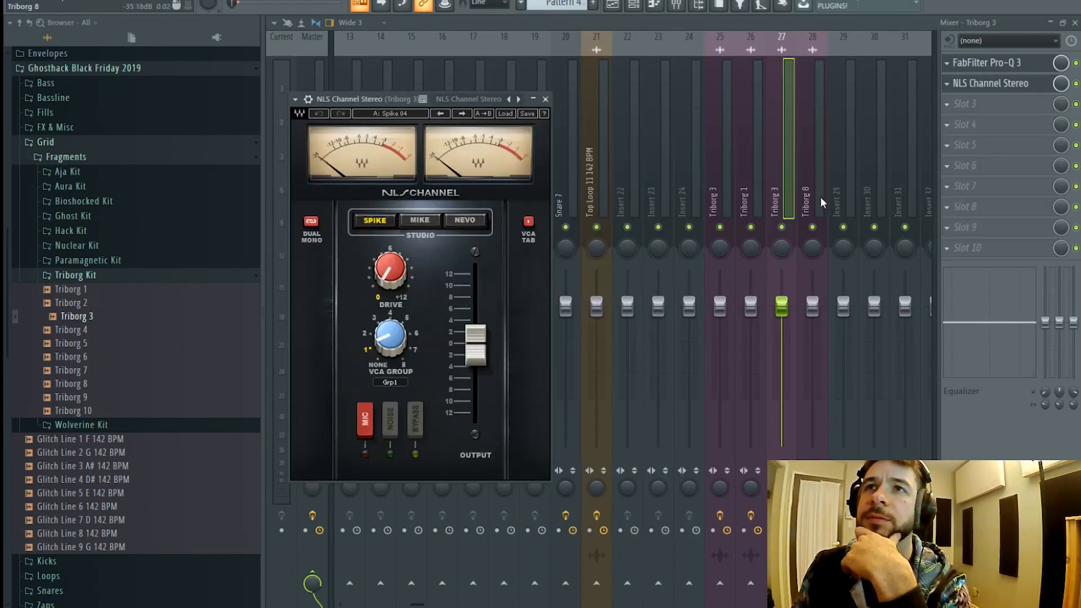
# - Add NLS Channel Stereo in slot 4 of the Triborg 8 mixer track
pyautogui.click(820, 197)
pyautogui.click(978, 126)
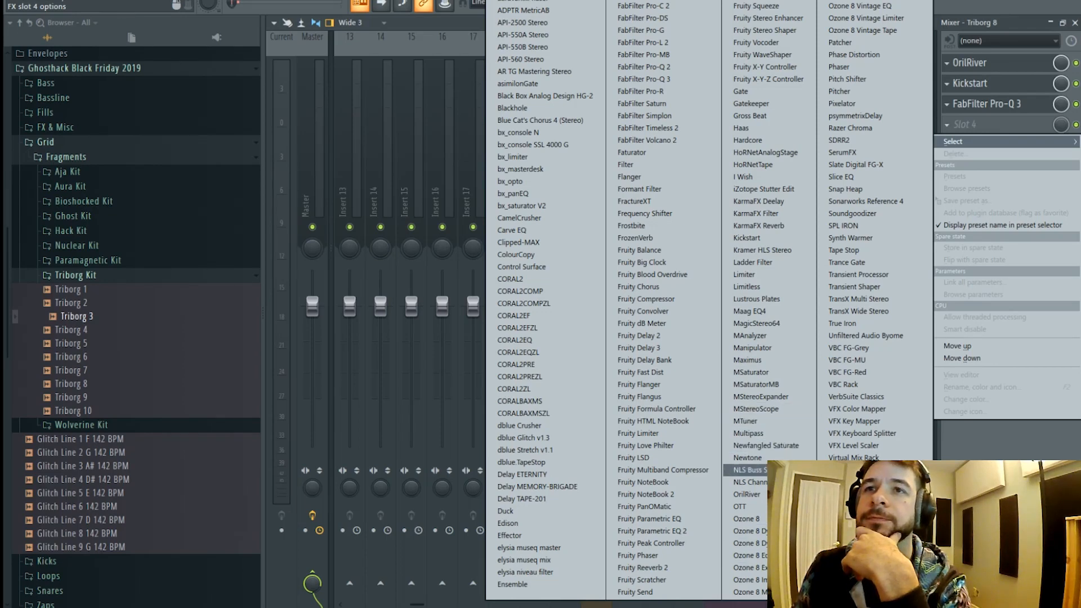
pyautogui.click(749, 482)
# - Set the NLS Channel on insert 27 to a Drive of 0.6 and an Output of about -1.1
pyautogui.click(719, 173)
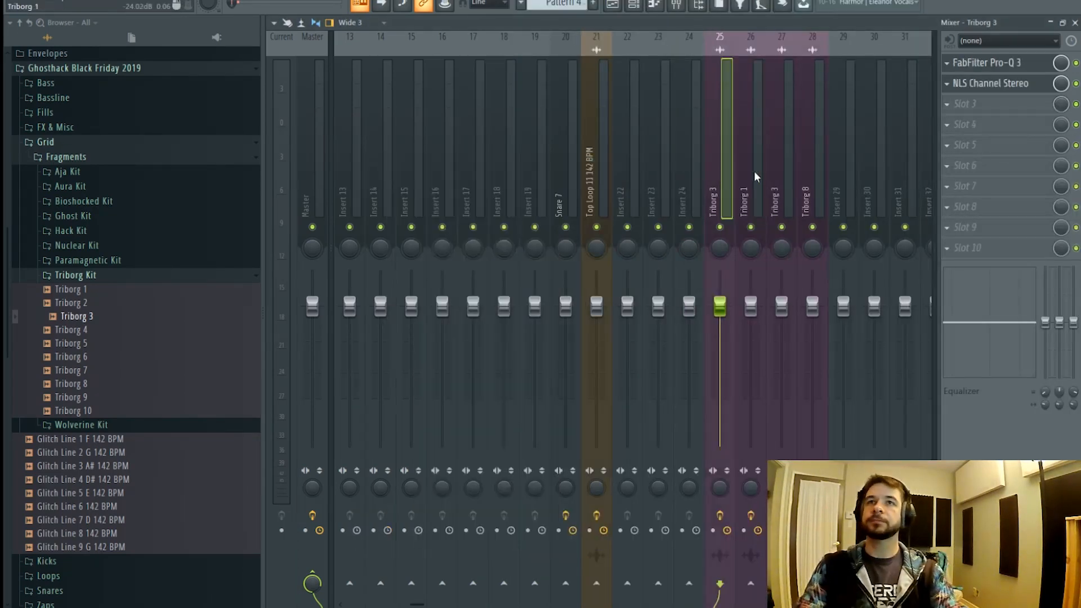
pyautogui.click(789, 163)
pyautogui.click(991, 83)
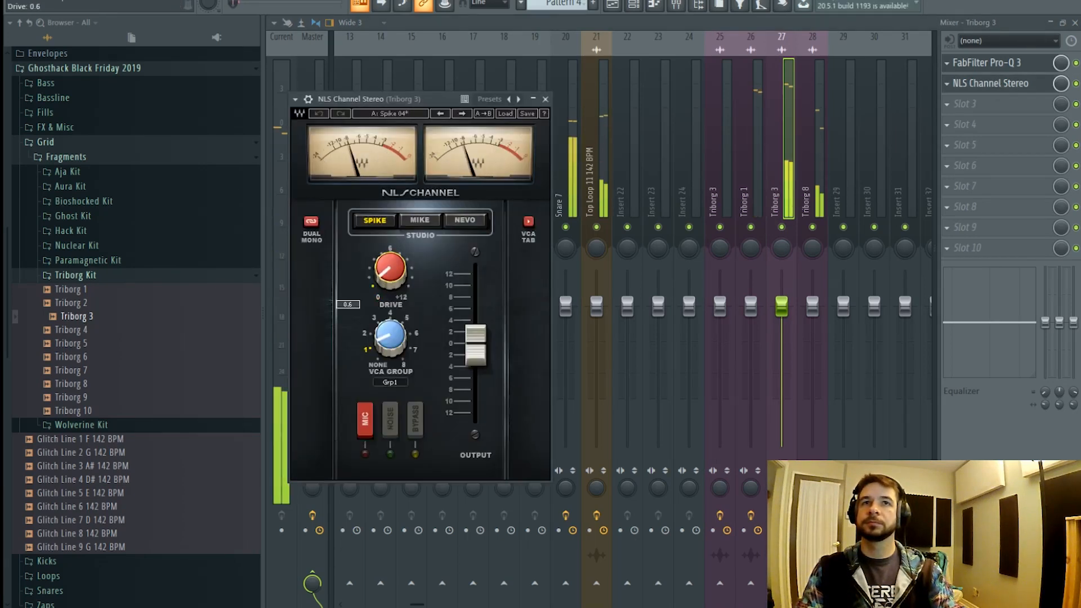
pyautogui.moveTo(476, 345)
pyautogui.mouseDown()
pyautogui.moveTo(479, 365)
pyautogui.moveTo(476, 350)
pyautogui.mouseUp()
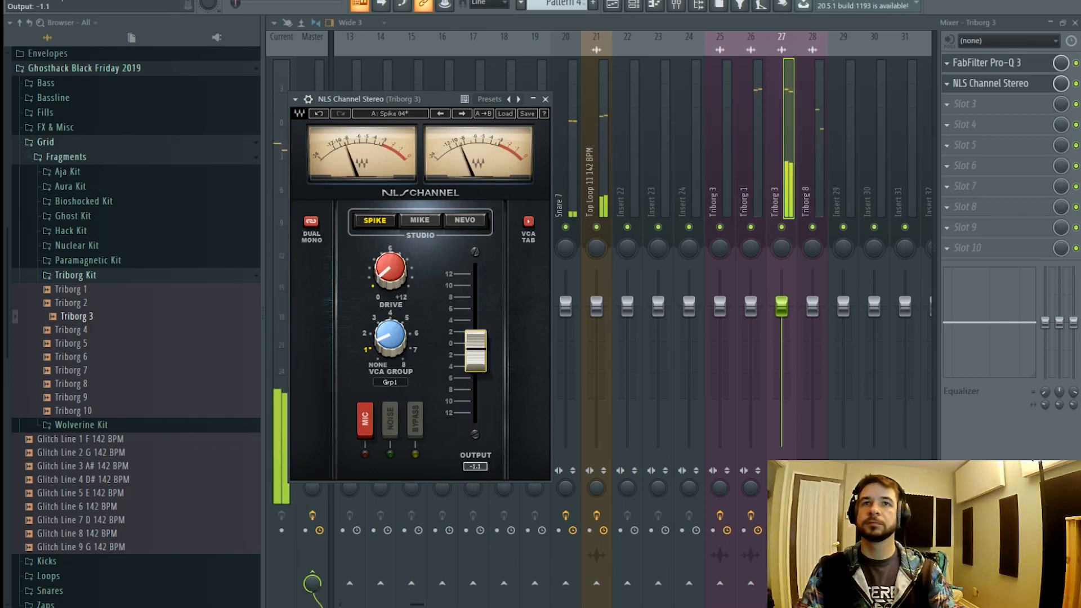
# - Set the Triborg 1 NLS Channel's Drive to about 1.3 with the MIKE studio, and return to the Triborg 3 track on insert 25
pyautogui.click(755, 190)
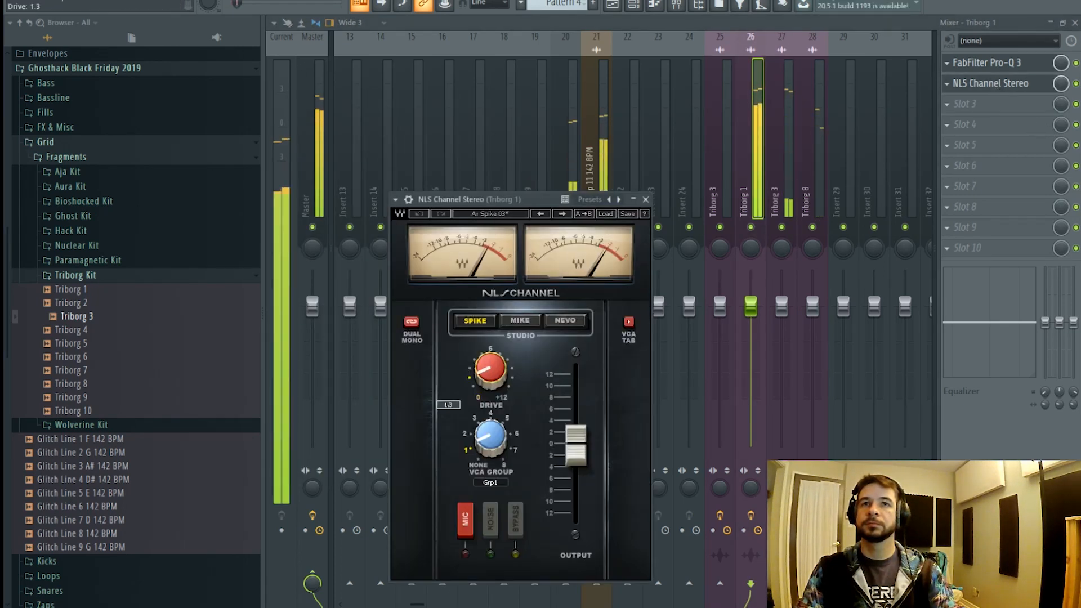
pyautogui.moveTo(490, 369); pyautogui.dragTo(491, 397)
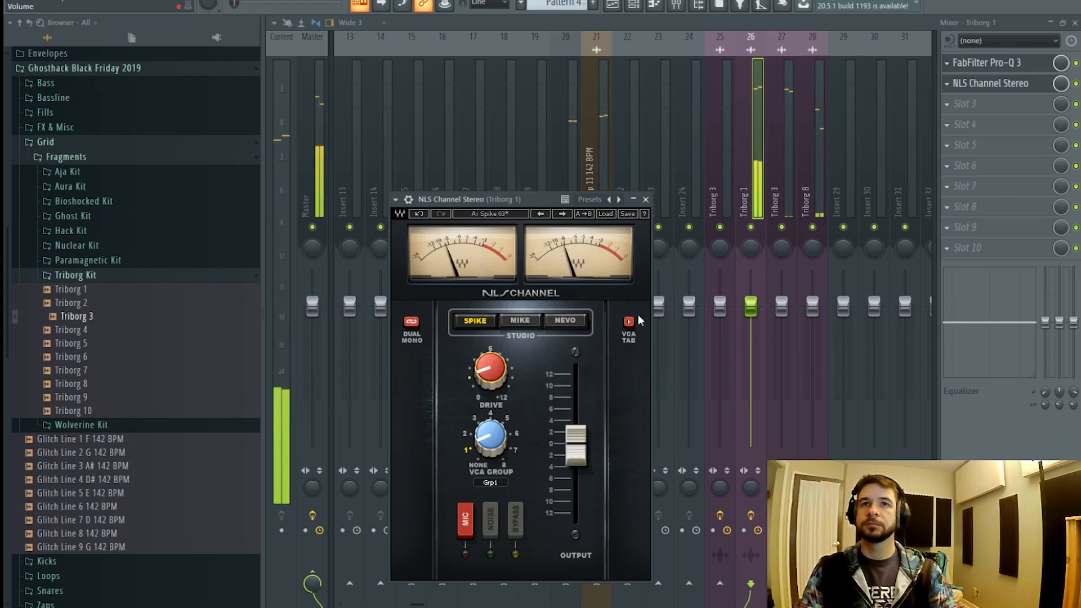
pyautogui.click(515, 324)
pyautogui.click(780, 169)
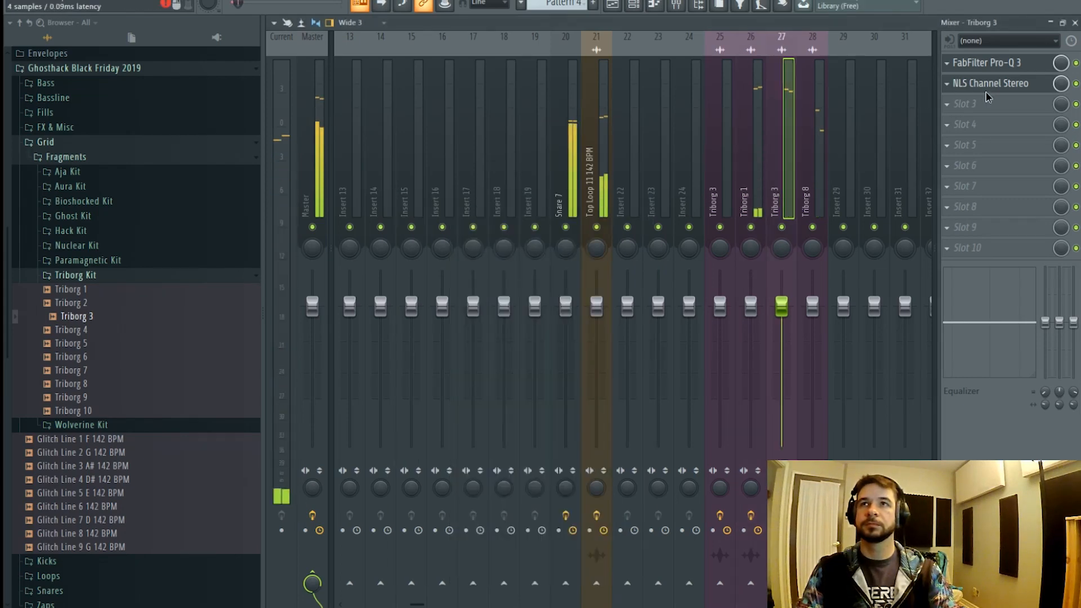
pyautogui.click(727, 161)
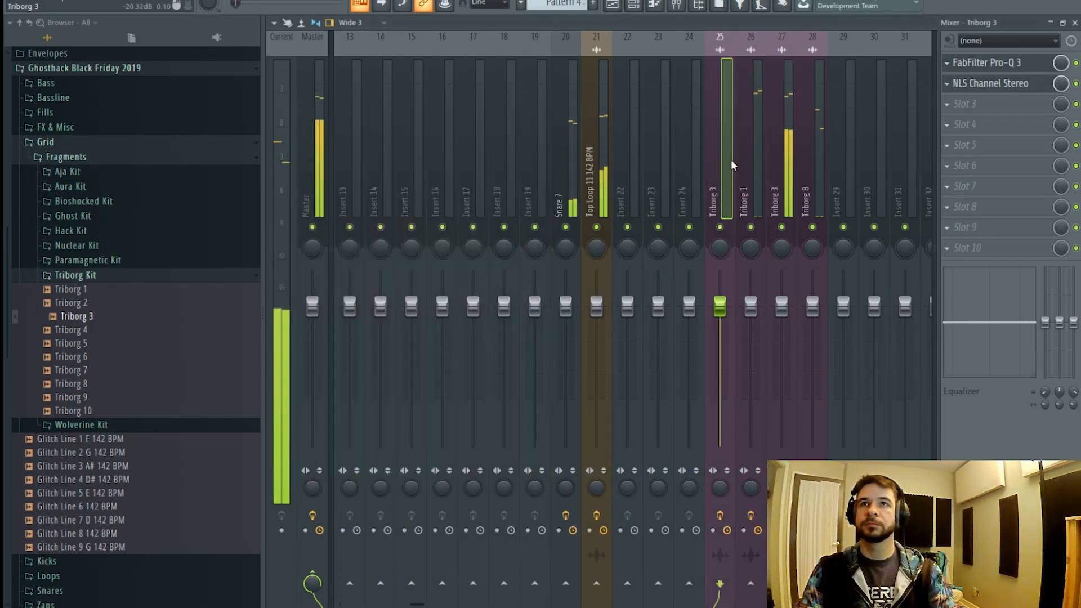
# - Check the Triborg 8 mixer track, open the Triborg 7 sample's settings from its playlist clip, and return to the mixer
pyautogui.click(809, 169)
pyautogui.click(613, 4)
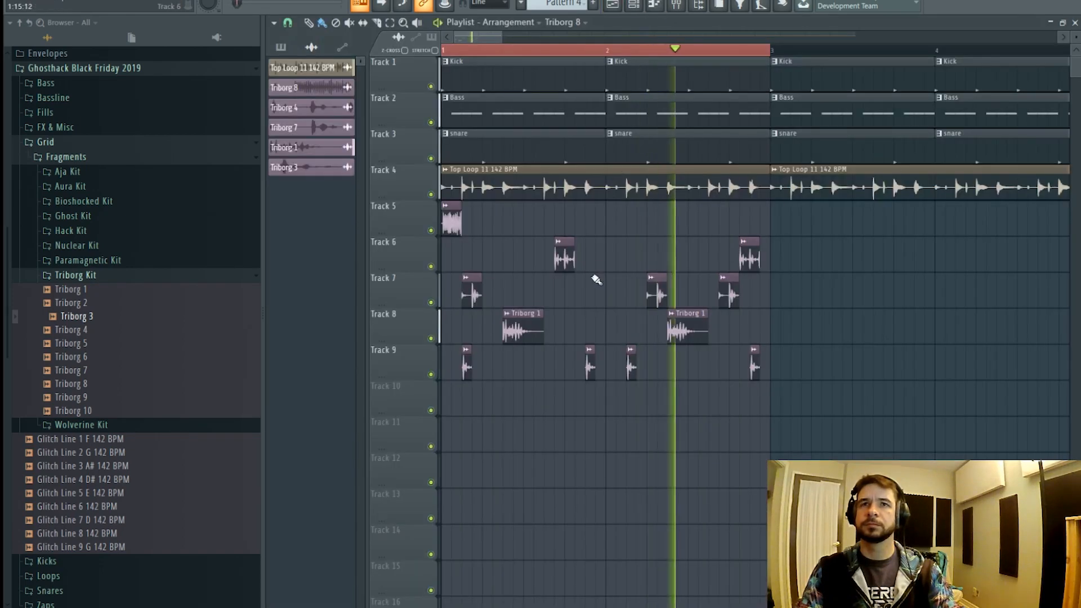
pyautogui.click(498, 310)
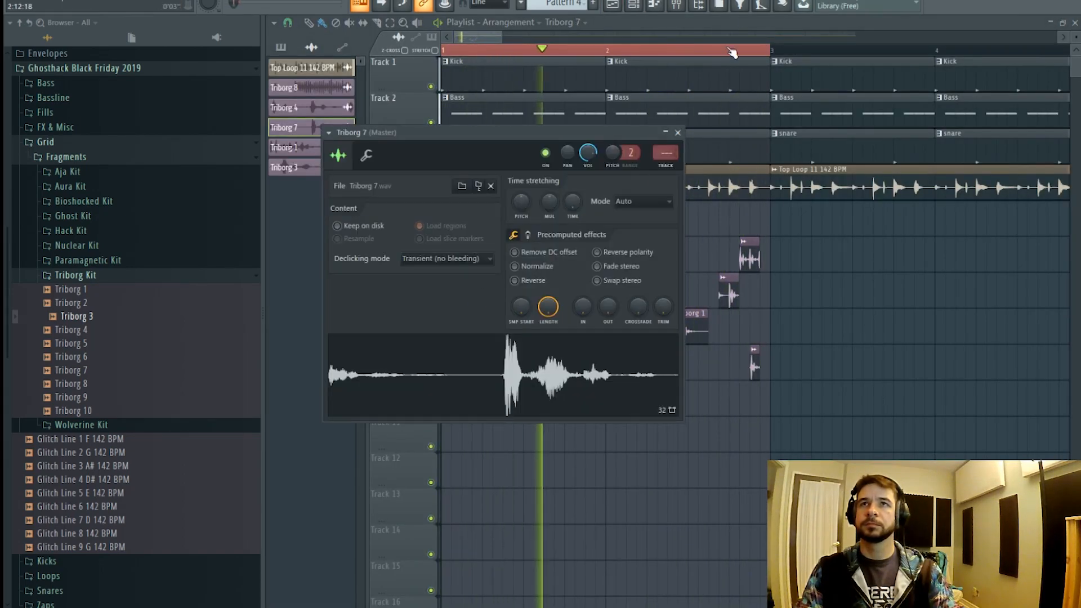
pyautogui.click(676, 5)
# - Solo the Triborg 3 track on insert 25 and pan it slightly to the right
pyautogui.rightClick(721, 152)
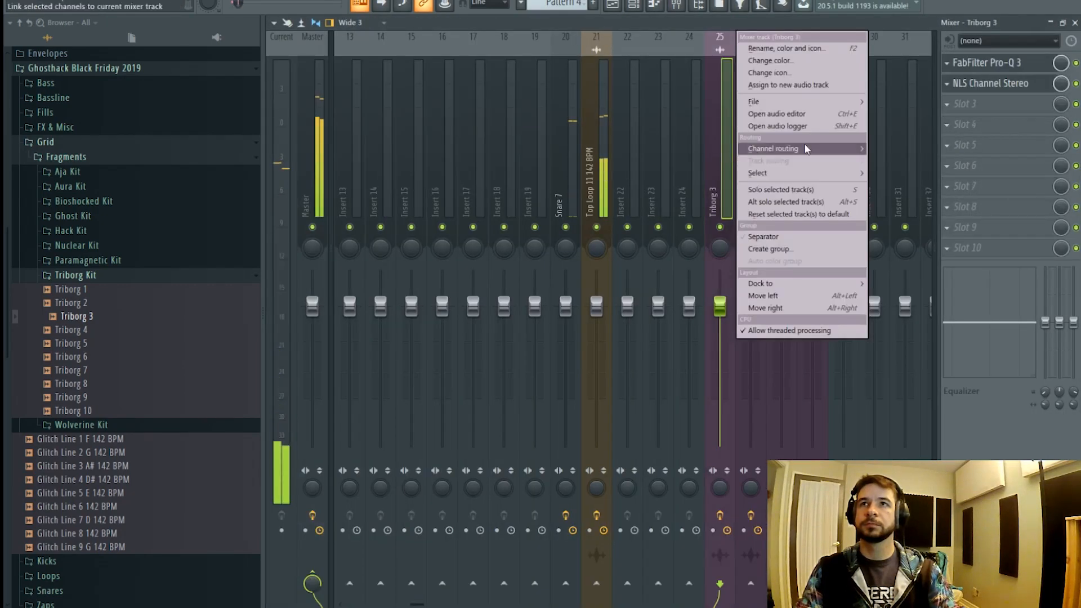
pyautogui.moveTo(805, 148)
pyautogui.click(667, 149)
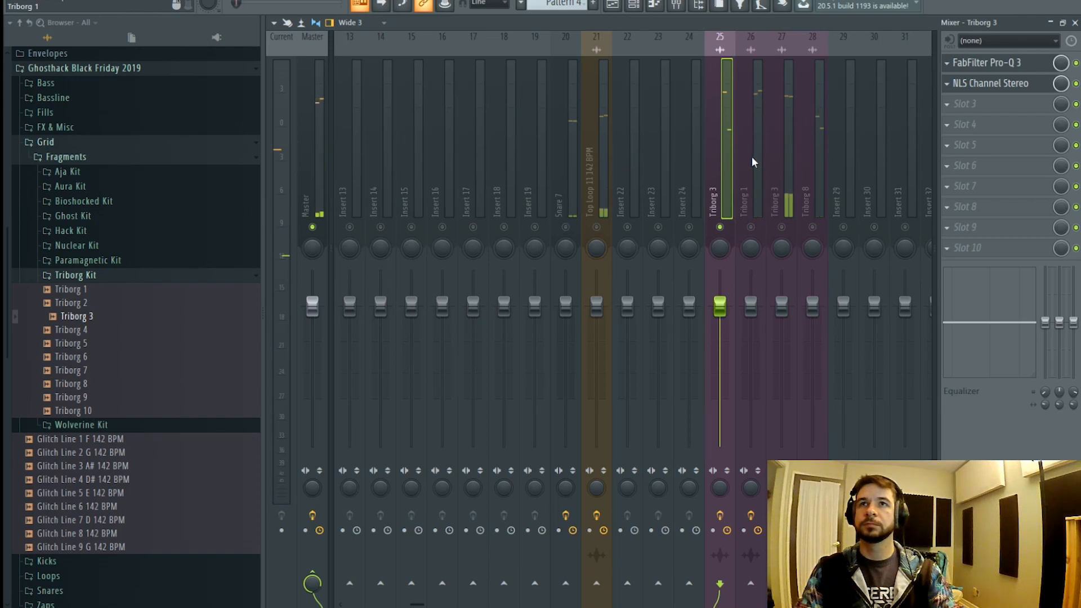
pyautogui.moveTo(720, 249); pyautogui.dragTo(720, 230)
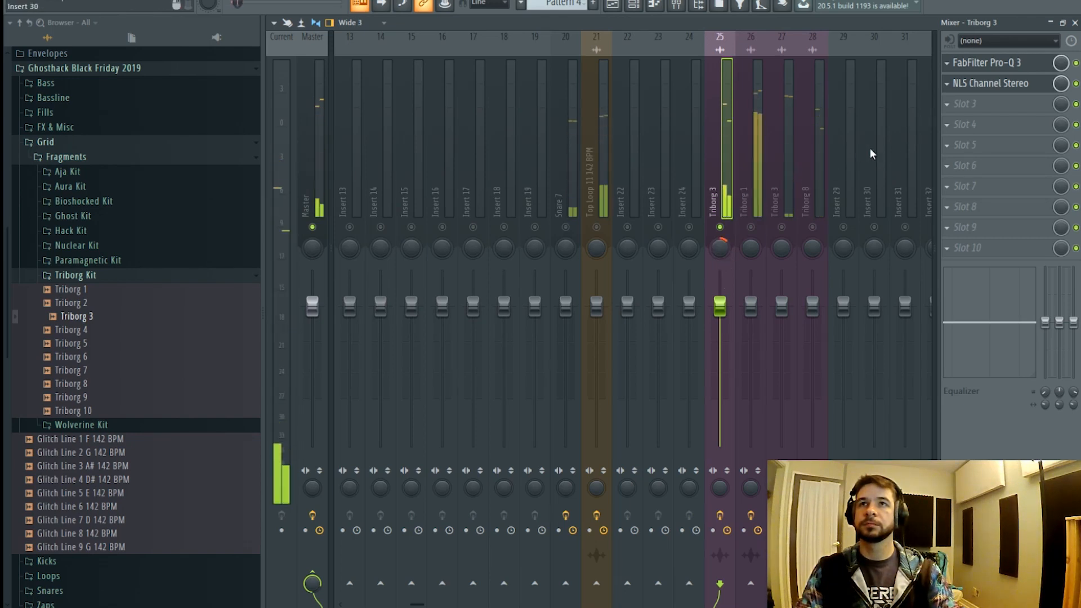
# - Set the Output of insert 25's NLS Channel to 1.5 and end the track's solo
pyautogui.click(991, 83)
pyautogui.moveTo(541, 417); pyautogui.dragTo(542, 409)
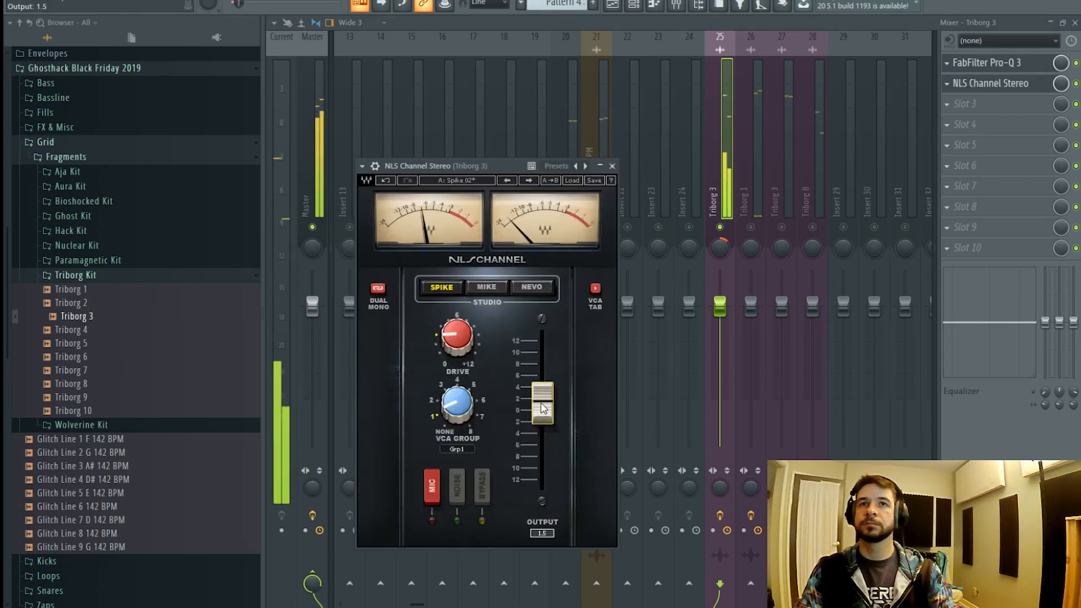
pyautogui.rightClick(727, 225)
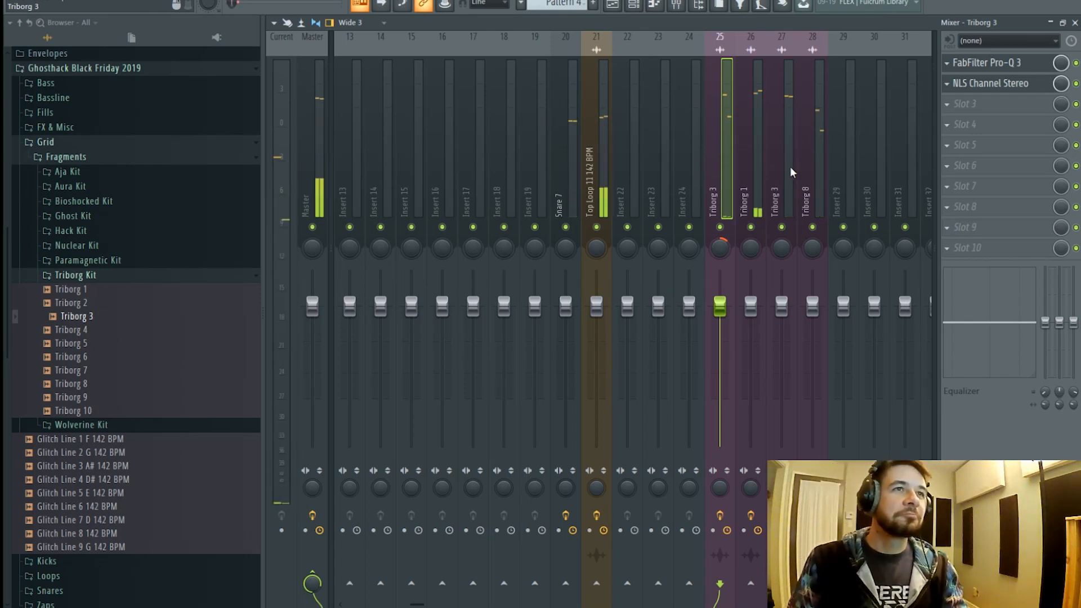
# - Route the four Triborg tracks on inserts 25 to 28 into insert 29 and name it Grid Bus
pyautogui.moveTo(716, 161); pyautogui.dragTo(811, 168)
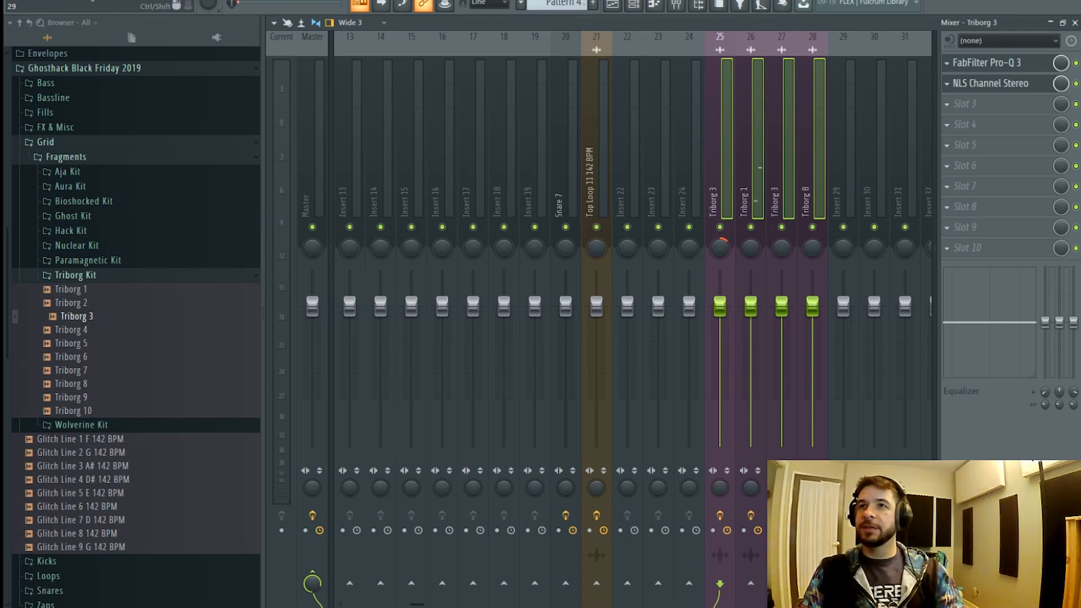
pyautogui.click(847, 140)
pyautogui.rightClick(849, 34)
pyautogui.click(893, 58)
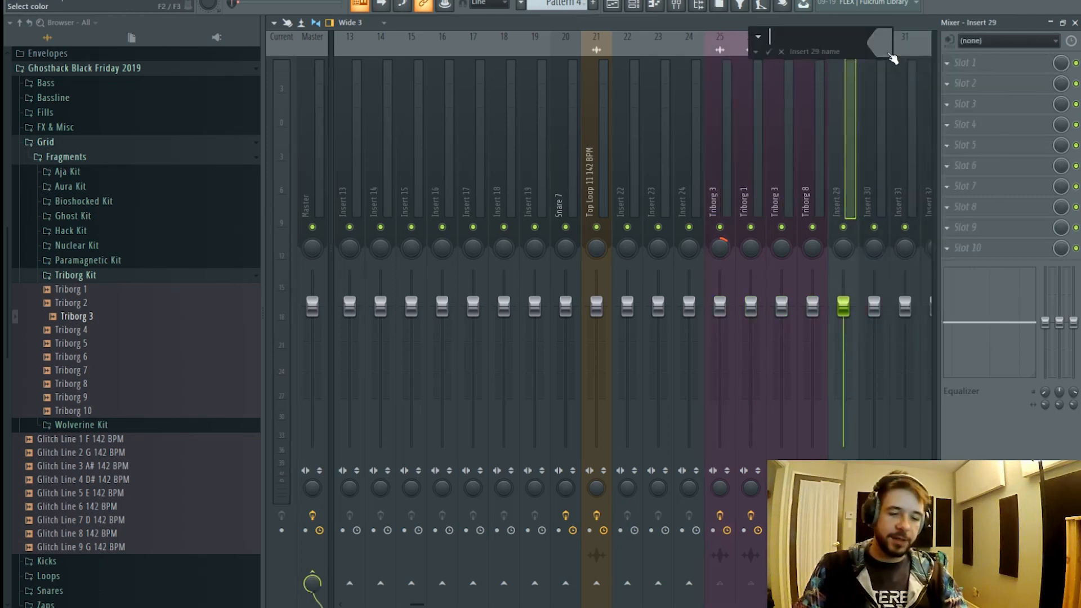
pyautogui.write('Grid Bus')
pyautogui.press('Return')
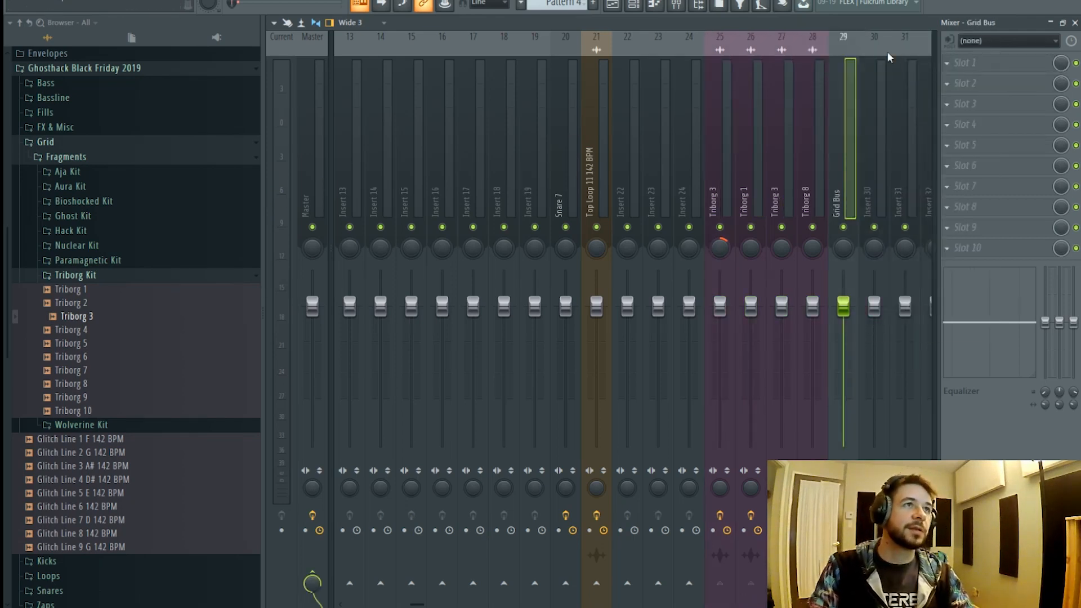
# - Add API-2500 Stereo in slot 1 of the Grid Bus track and start playback
pyautogui.click(989, 70)
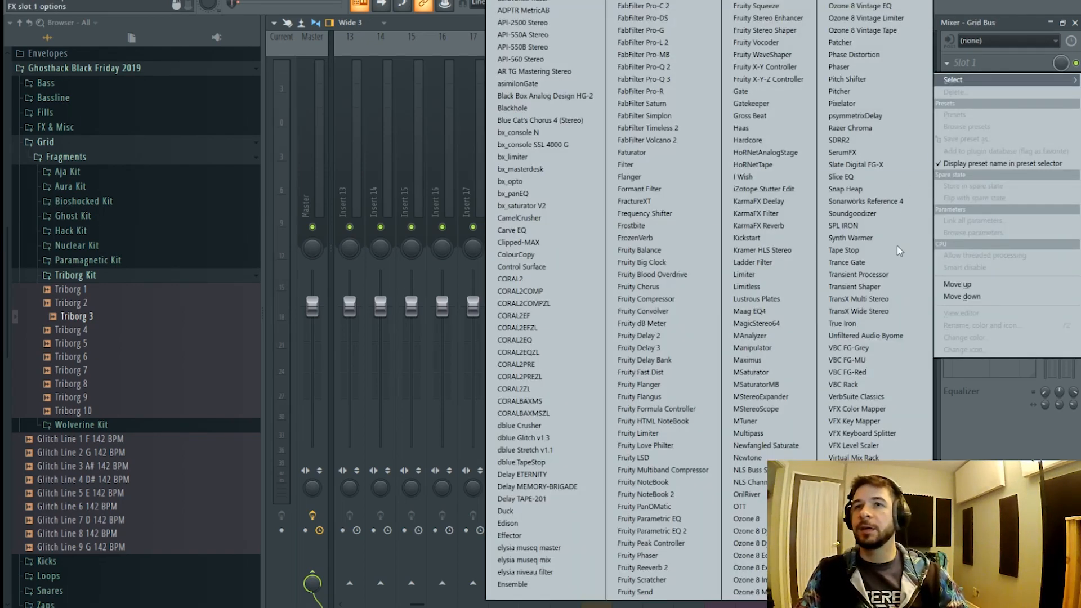
pyautogui.click(523, 22)
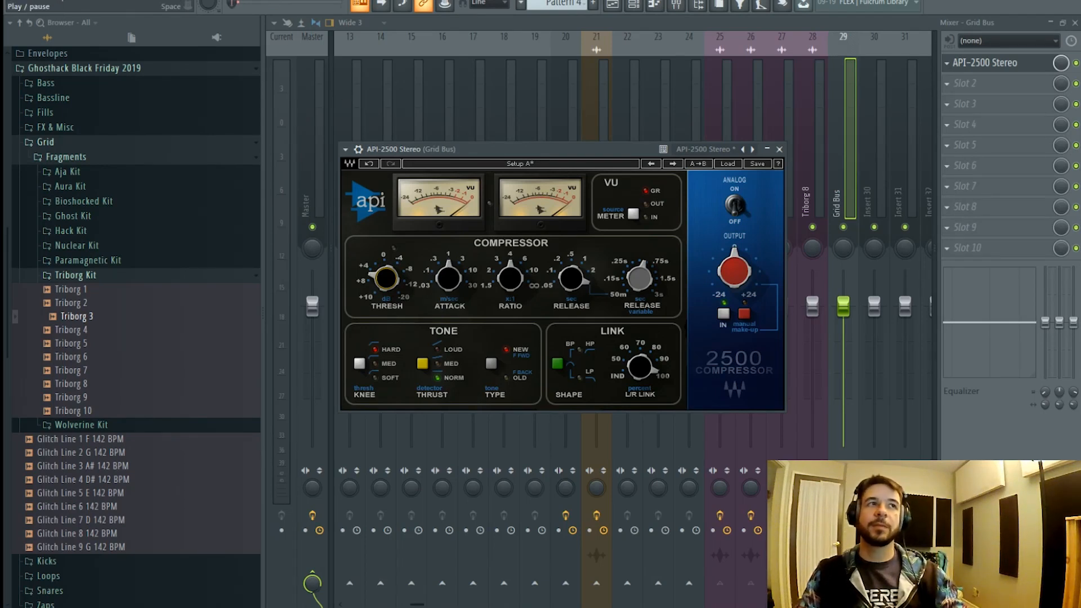
pyautogui.press('space')
# - Set the API-2500 to a threshold of about 2.73 dB, Med thrust and 1 s release, adjust its output, and save the project
pyautogui.moveTo(386, 278); pyautogui.dragTo(386, 268)
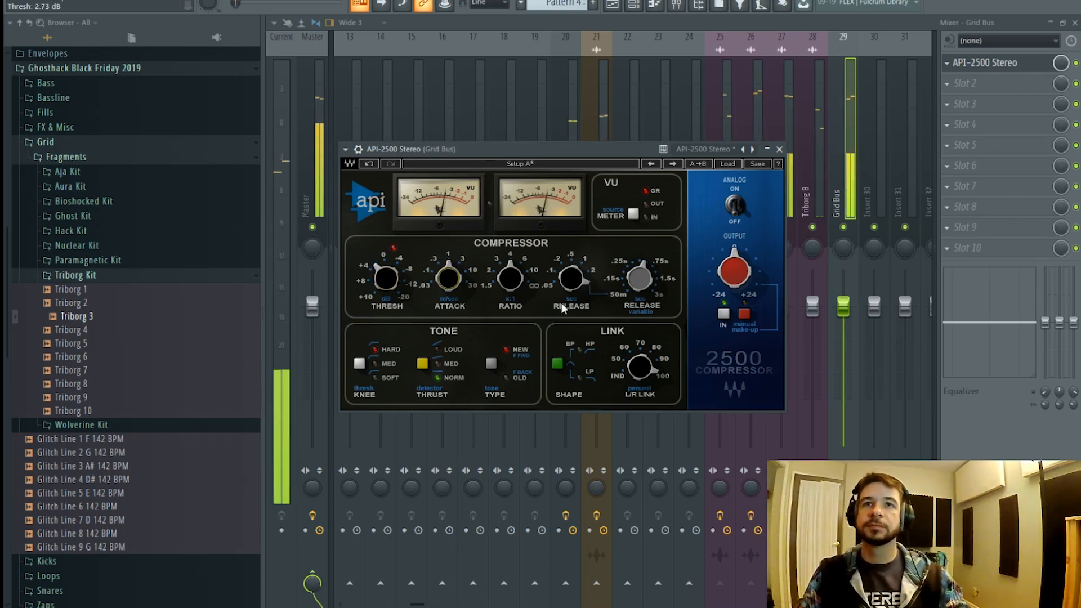
pyautogui.click(422, 364)
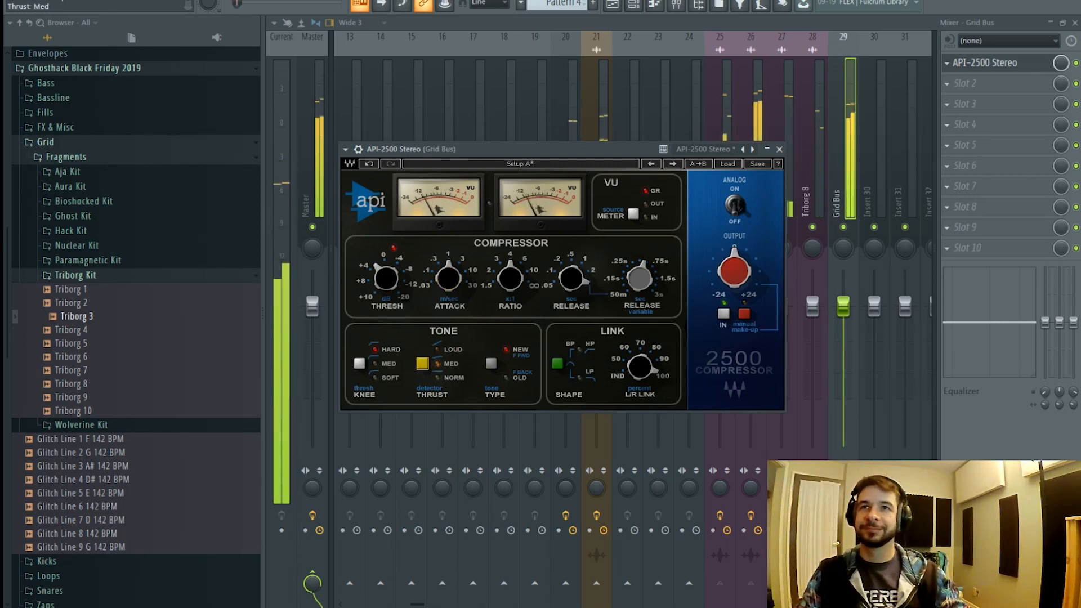
pyautogui.moveTo(572, 278); pyautogui.dragTo(571, 293)
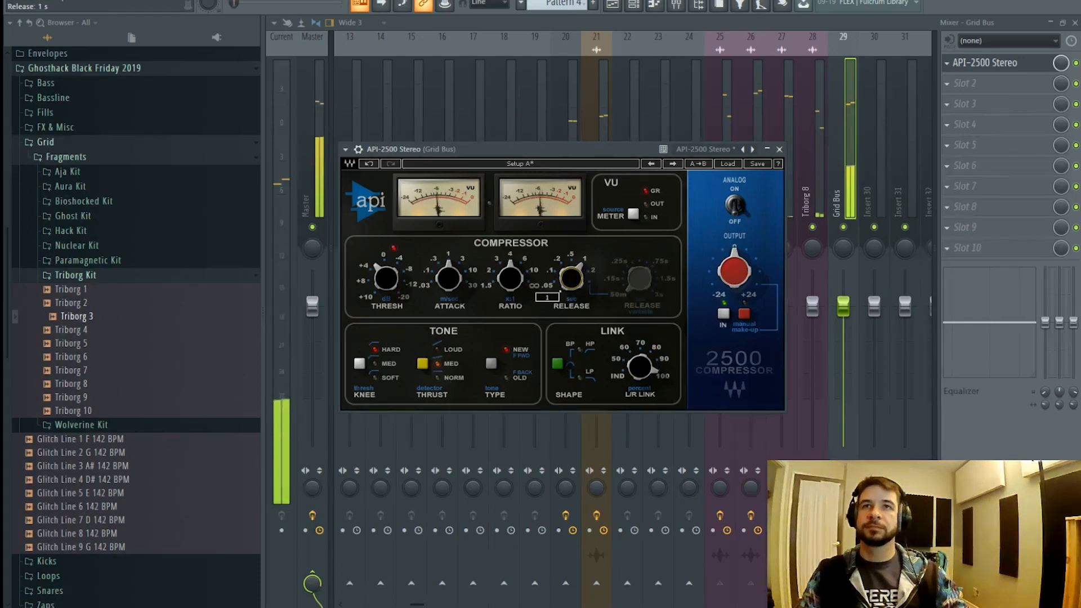
pyautogui.moveTo(734, 271); pyautogui.dragTo(735, 273)
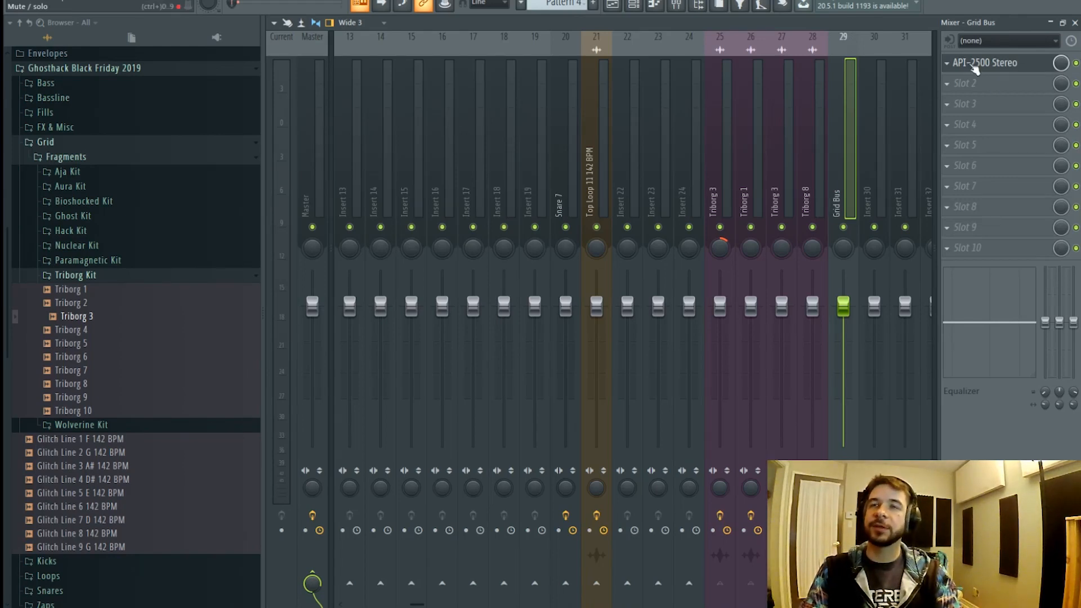
pyautogui.hotkey('ctrl', 's')
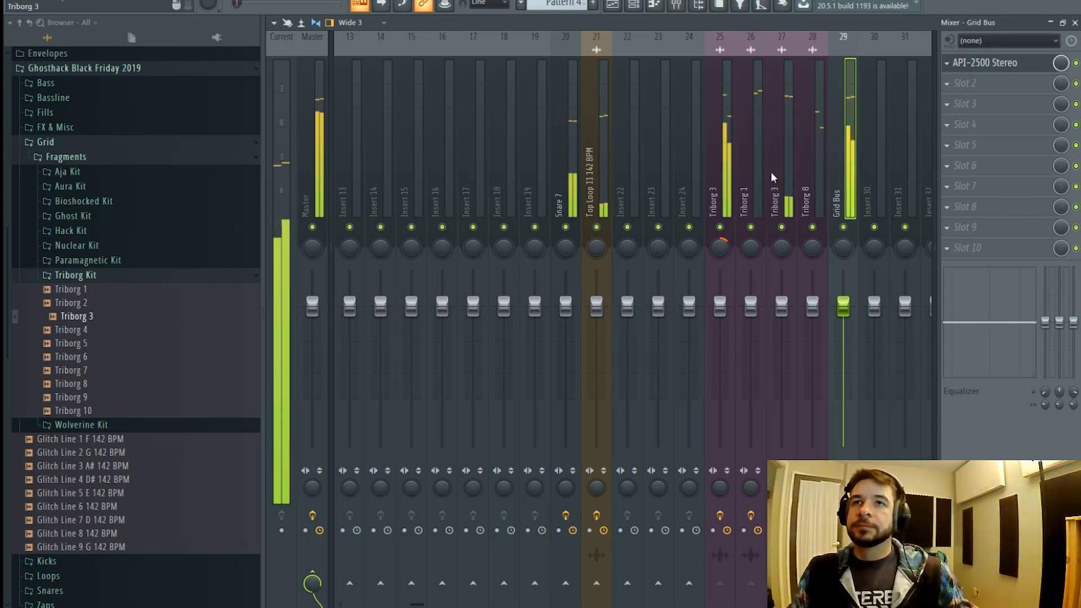
# - Add Blue Cat's Chorus 4 (Stereo) in slot 3 of the Triborg 1 track on insert 26 with Wet at 57%
pyautogui.click(791, 179)
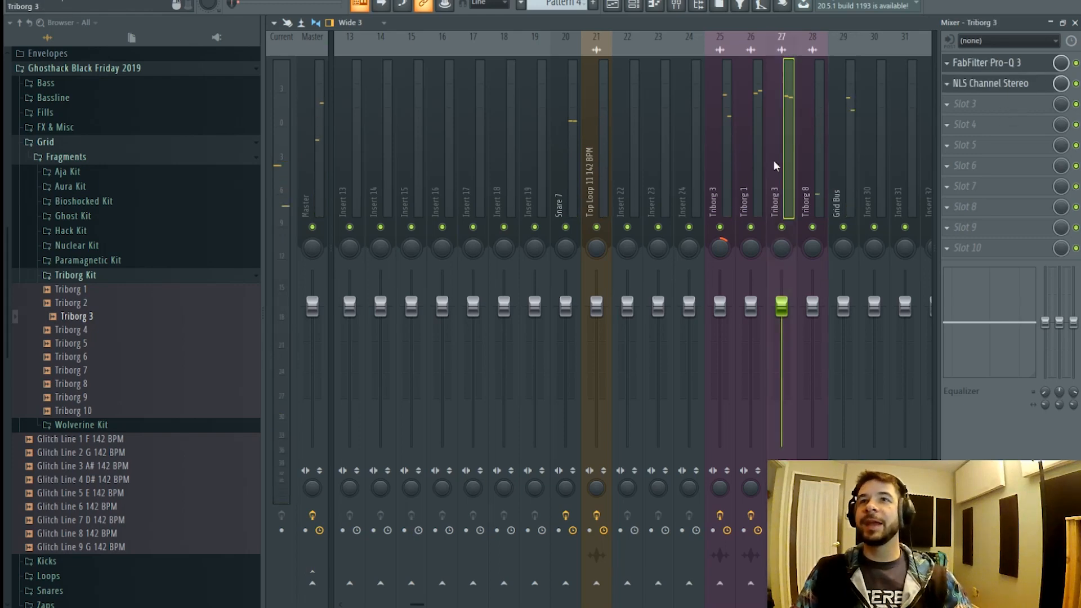
pyautogui.press('Left')
pyautogui.click(1002, 112)
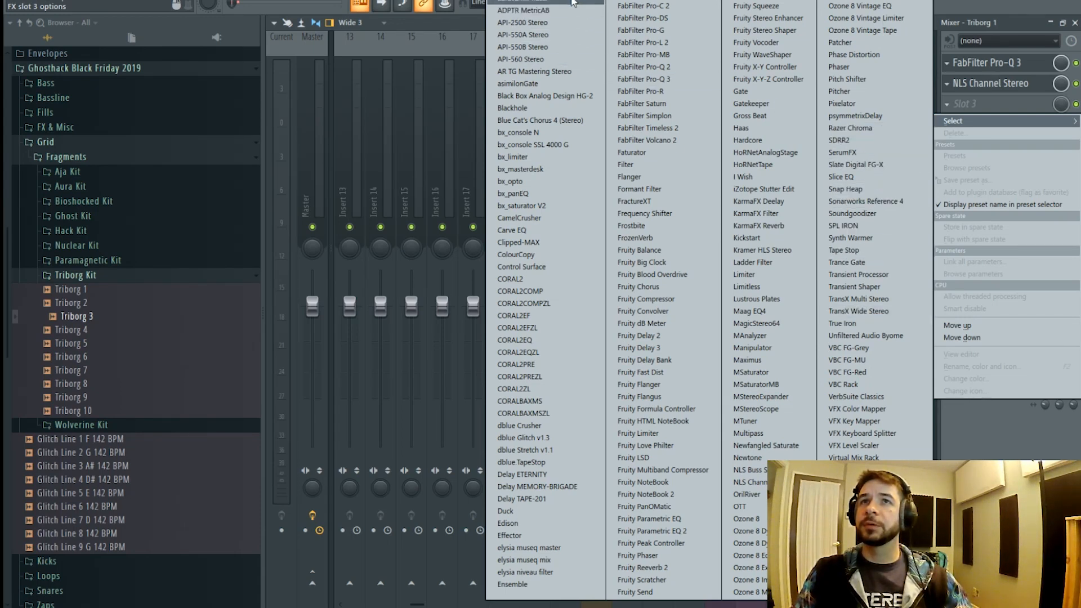
pyautogui.click(576, 120)
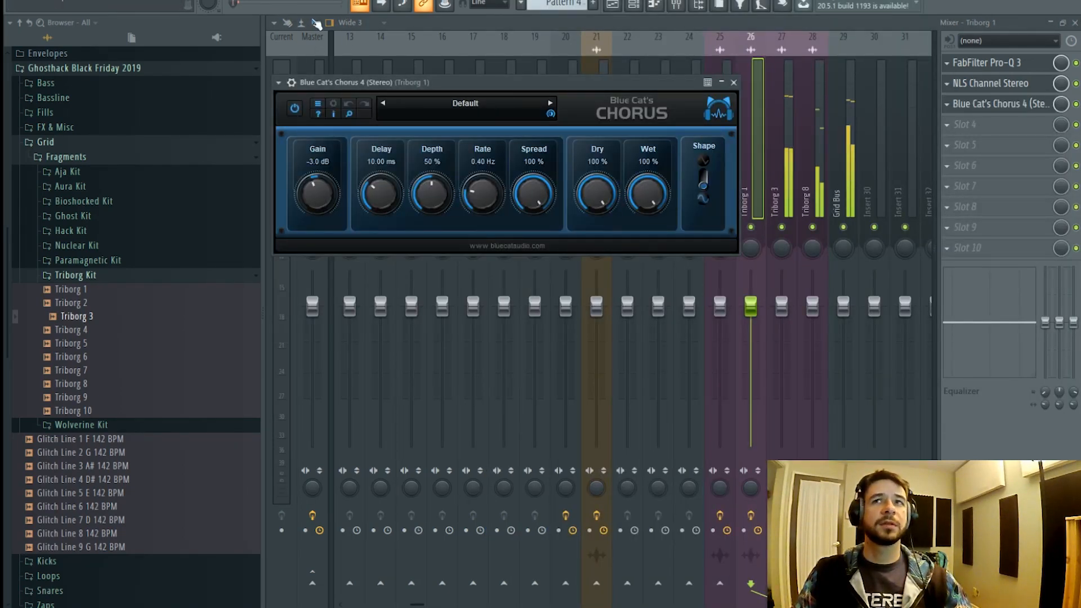
pyautogui.moveTo(634, 237); pyautogui.dragTo(649, 232)
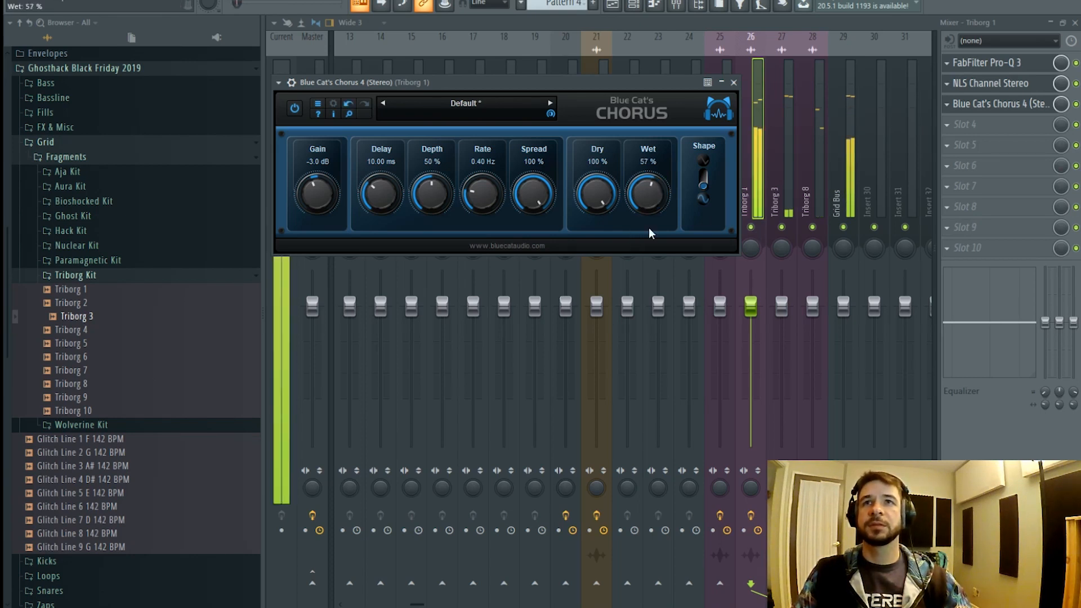
# - Audition Triborg 8, solo the Triborg 3 track on insert 27, and add Fruity PanOMatic in its slot 3
pyautogui.rightClick(815, 226)
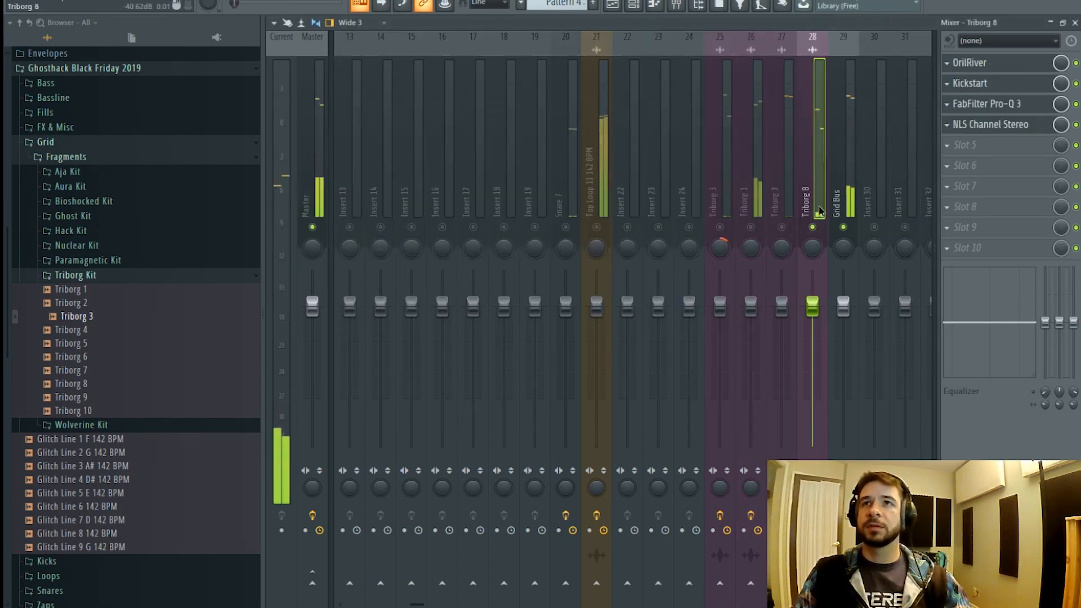
pyautogui.rightClick(782, 227)
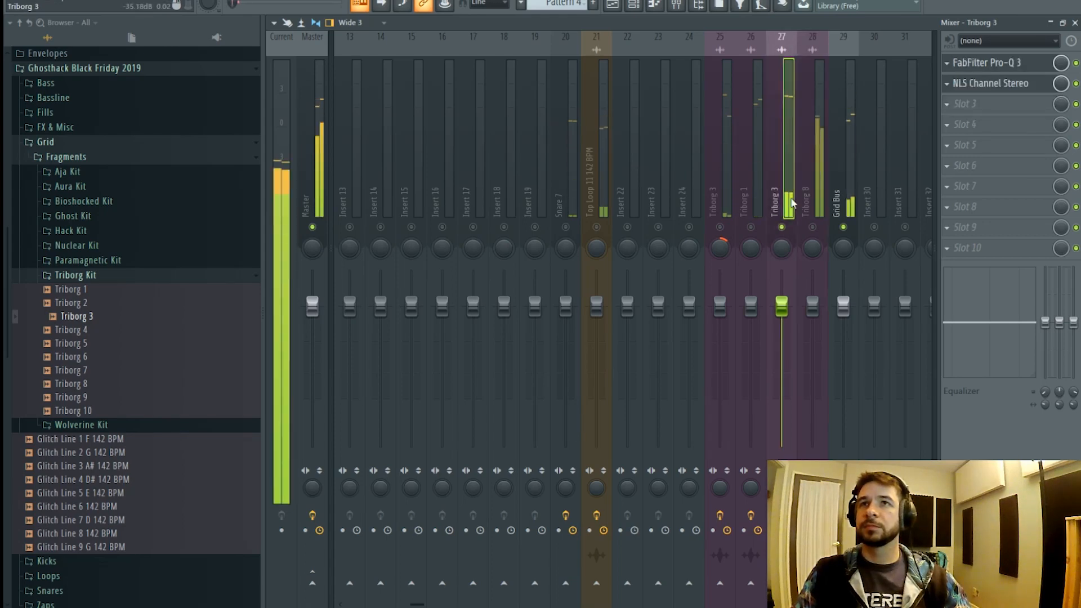
pyautogui.click(980, 111)
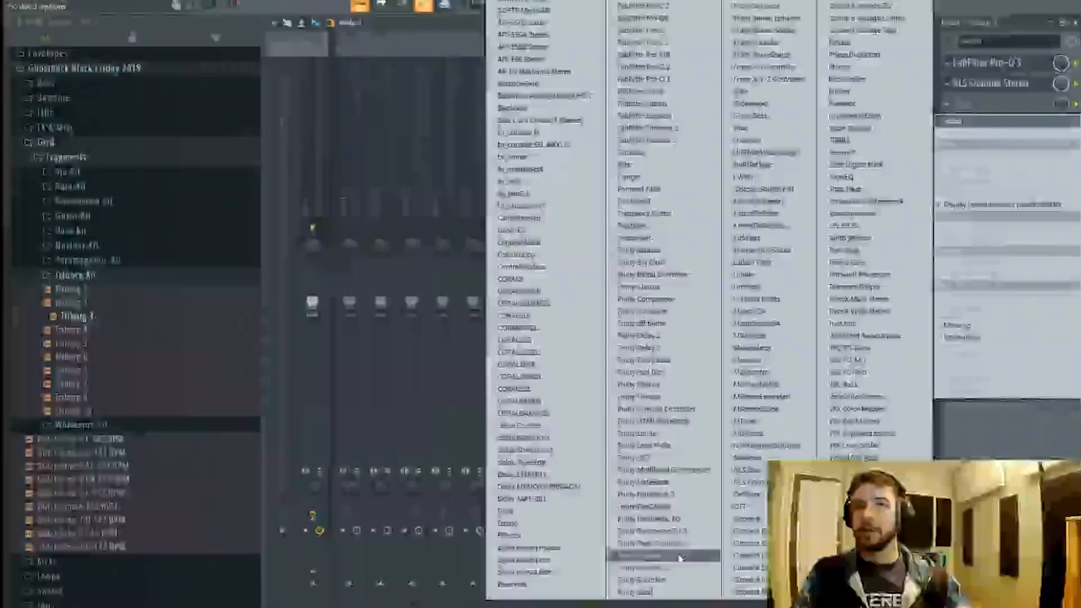
pyautogui.click(683, 506)
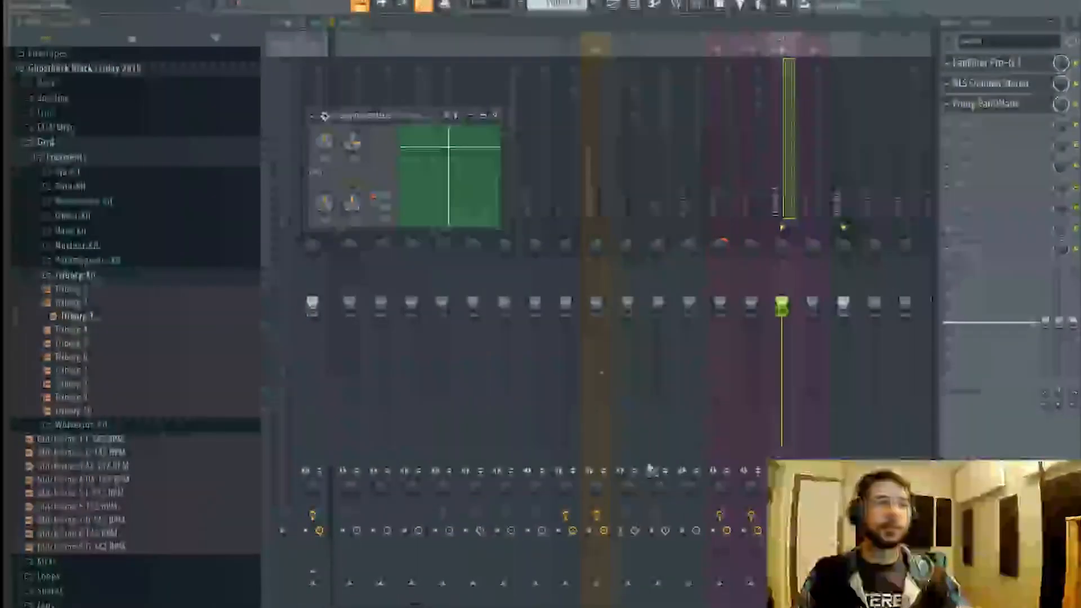
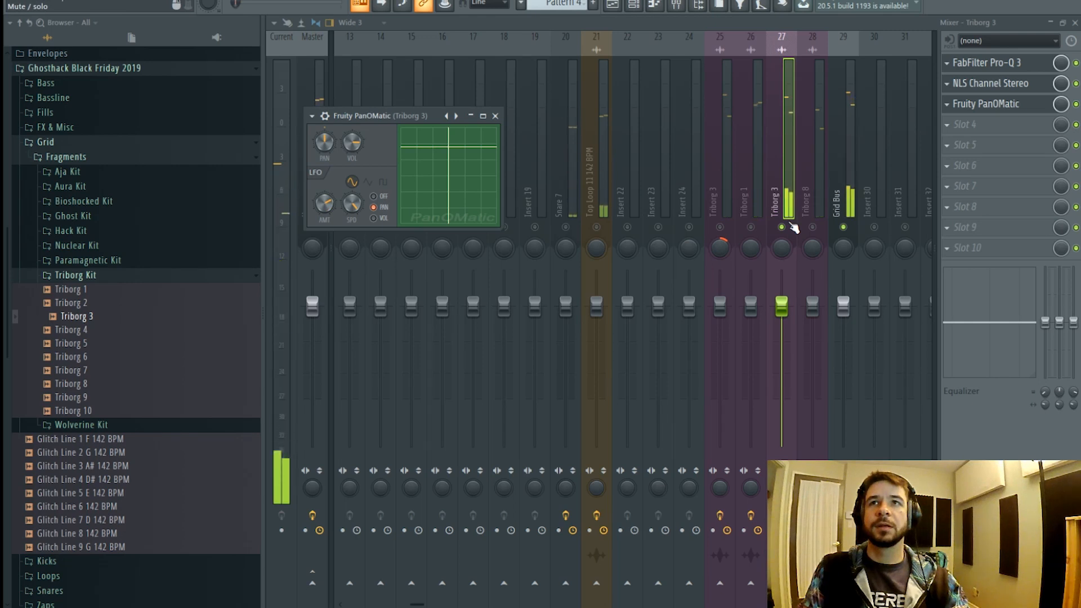
# - Compare insert 27 with Fruity PanOMatic bypassed, end the track's solo and select the Grid Bus
pyautogui.click(1076, 104)
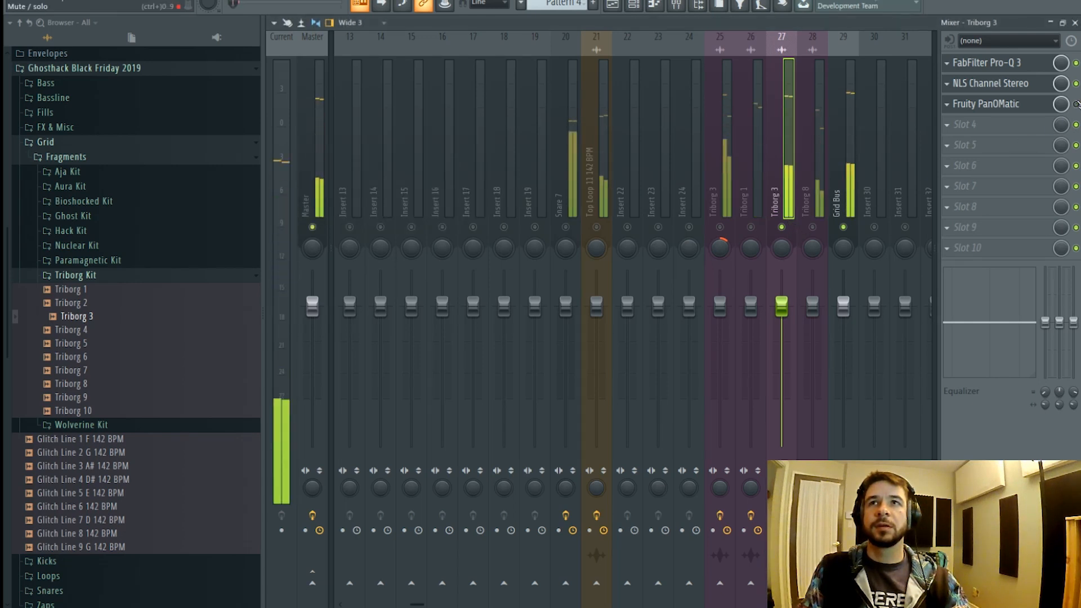
pyautogui.rightClick(781, 227)
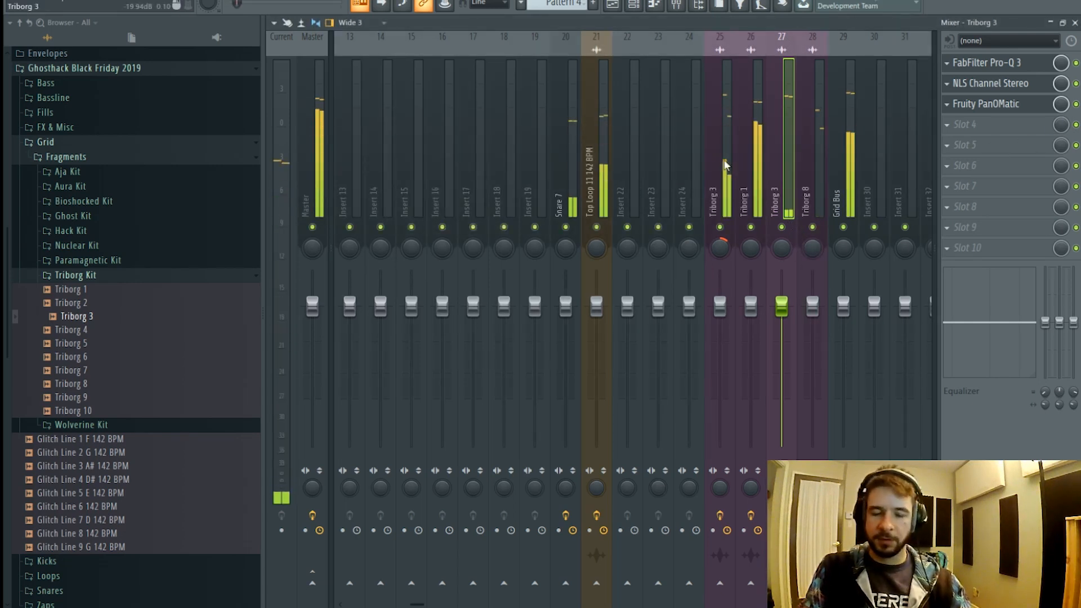
pyautogui.click(843, 182)
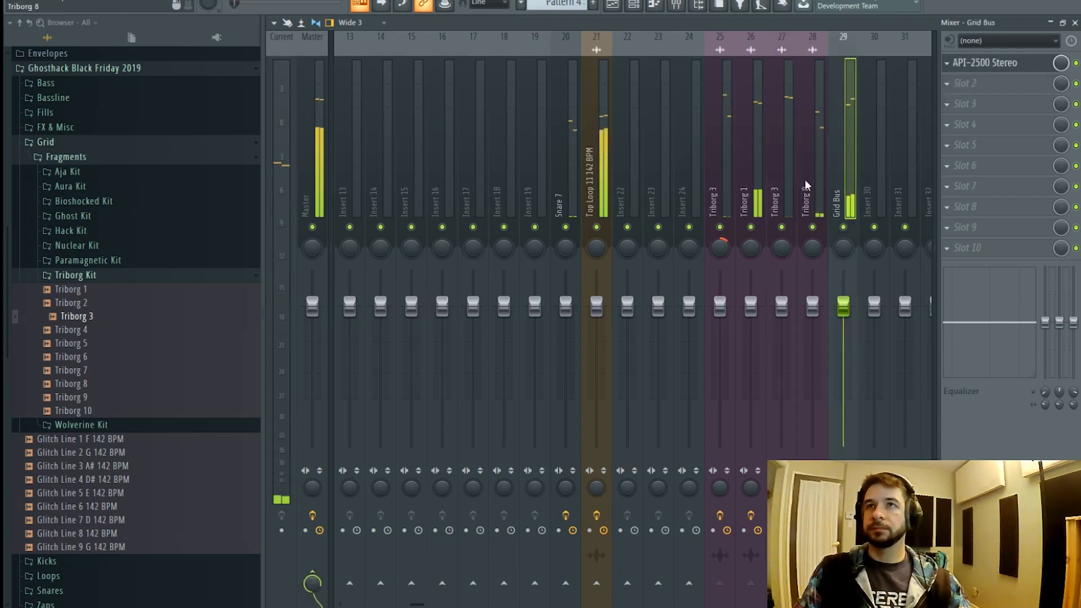
# - Duplicate the two-bar Triborg glitch clips on playlist tracks 5 to 9 into bars 3 and 4
pyautogui.click(614, 7)
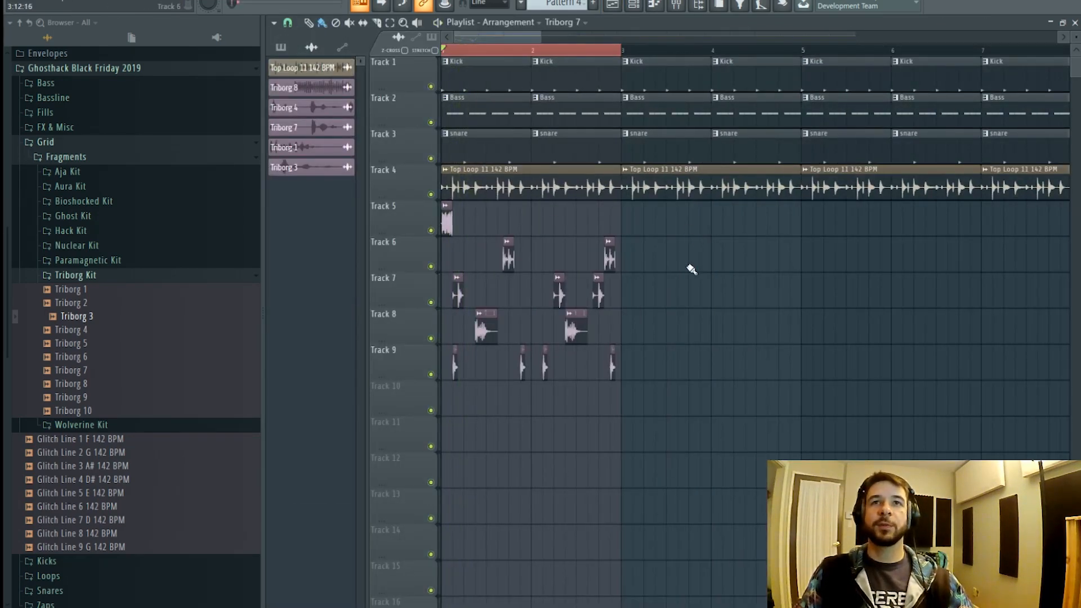
pyautogui.moveTo(731, 246); pyautogui.dragTo(402, 431)
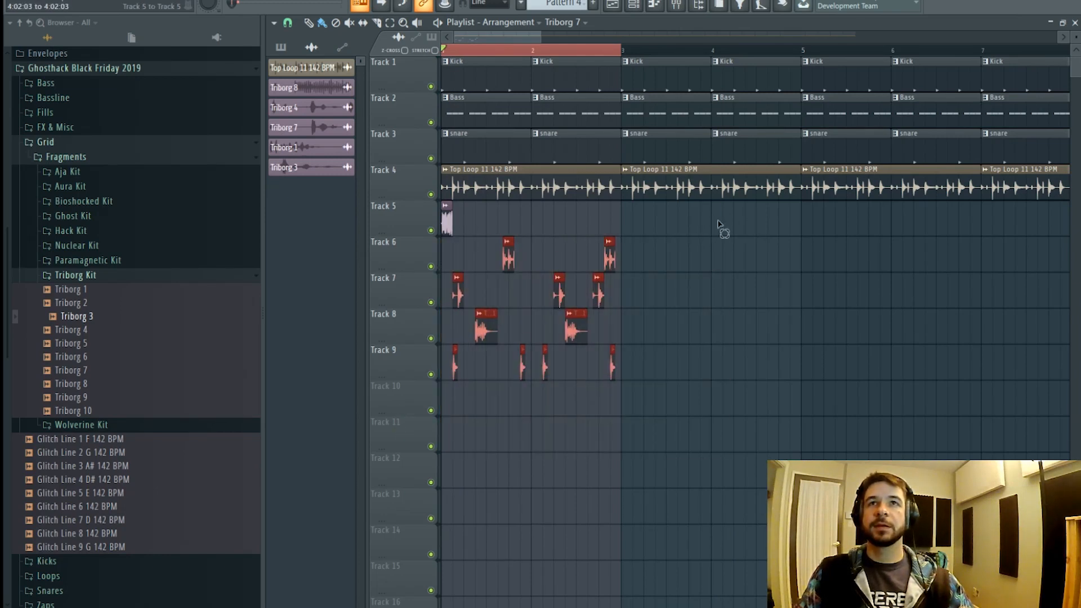
pyautogui.moveTo(723, 229); pyautogui.dragTo(436, 400)
pyautogui.moveTo(446, 233); pyautogui.dragTo(624, 226)
pyautogui.hotkey('ctrl', 'd')
pyautogui.scroll(-5, 624, 52)
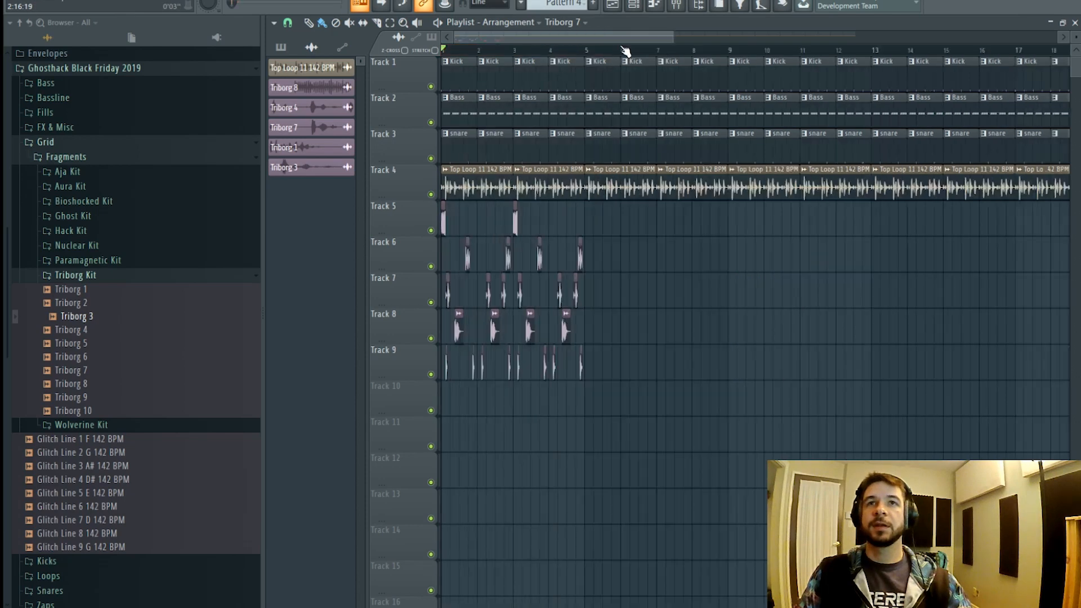
# - Copy the four-bar Triborg clips into bars 5 to 8, start playback, and select all the glitch clips across the eight bars
pyautogui.moveTo(645, 235); pyautogui.dragTo(436, 410)
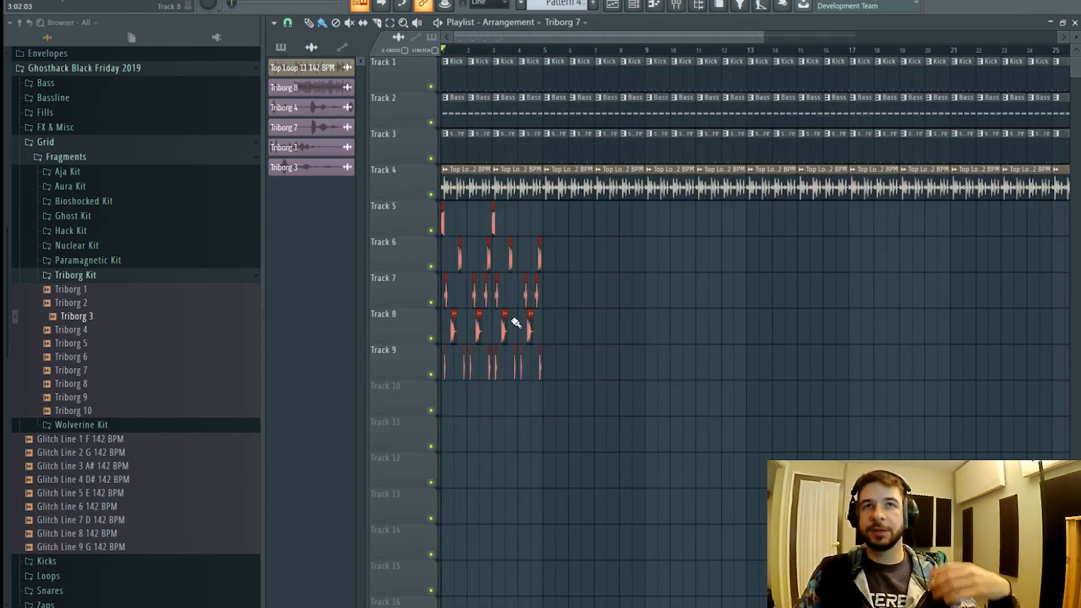
pyautogui.moveTo(476, 332); pyautogui.dragTo(579, 332)
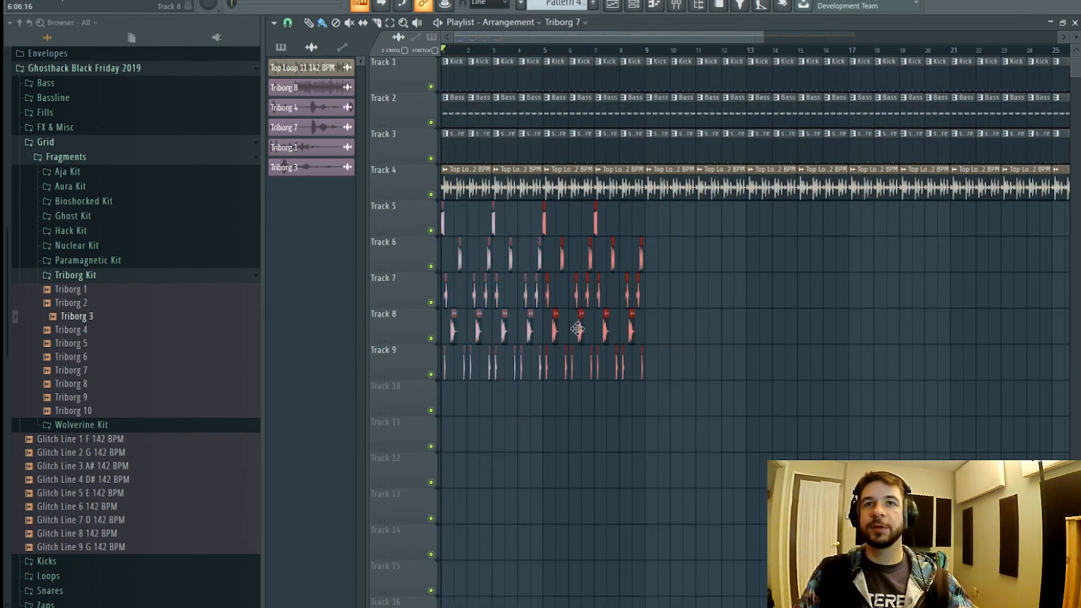
pyautogui.press('space')
pyautogui.moveTo(701, 204); pyautogui.dragTo(369, 397)
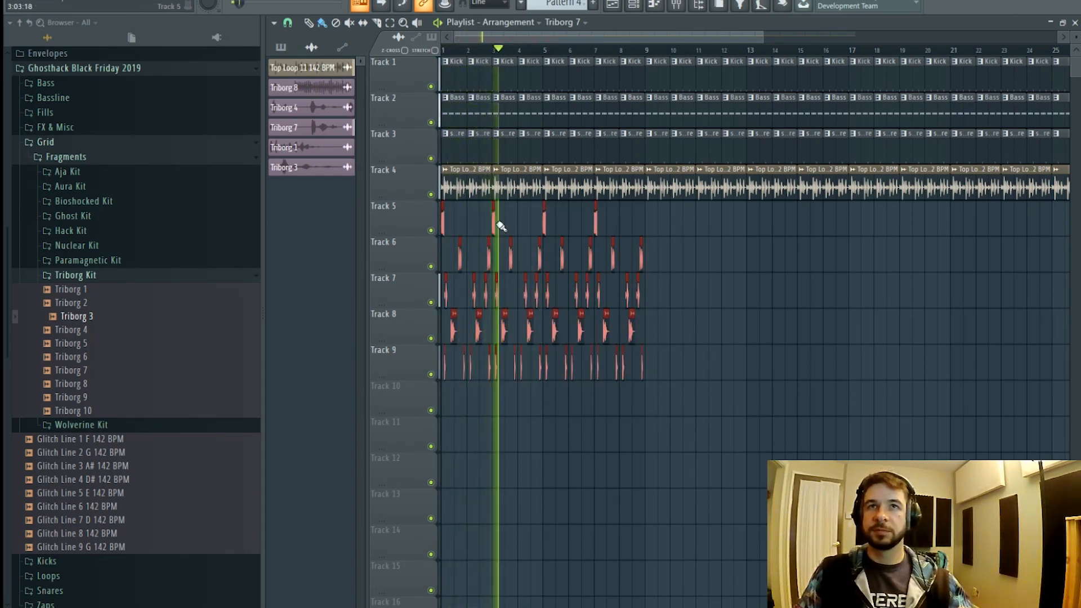
# - Copy the eight-bar Triborg clips on tracks 5 to 9 into bars 9 to 16, duplicate all sixteen bars from bar 17, and stop playback
pyautogui.moveTo(491, 223)
pyautogui.mouseDown()
pyautogui.moveTo(707, 223)
pyautogui.moveTo(695, 224)
pyautogui.mouseUp()
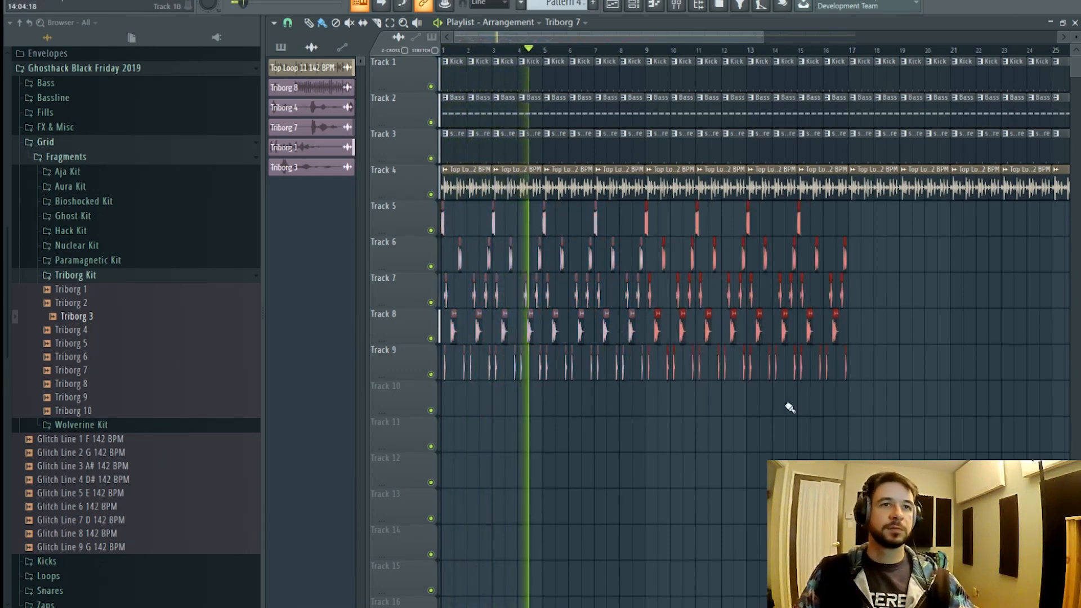
pyautogui.click(102, 276)
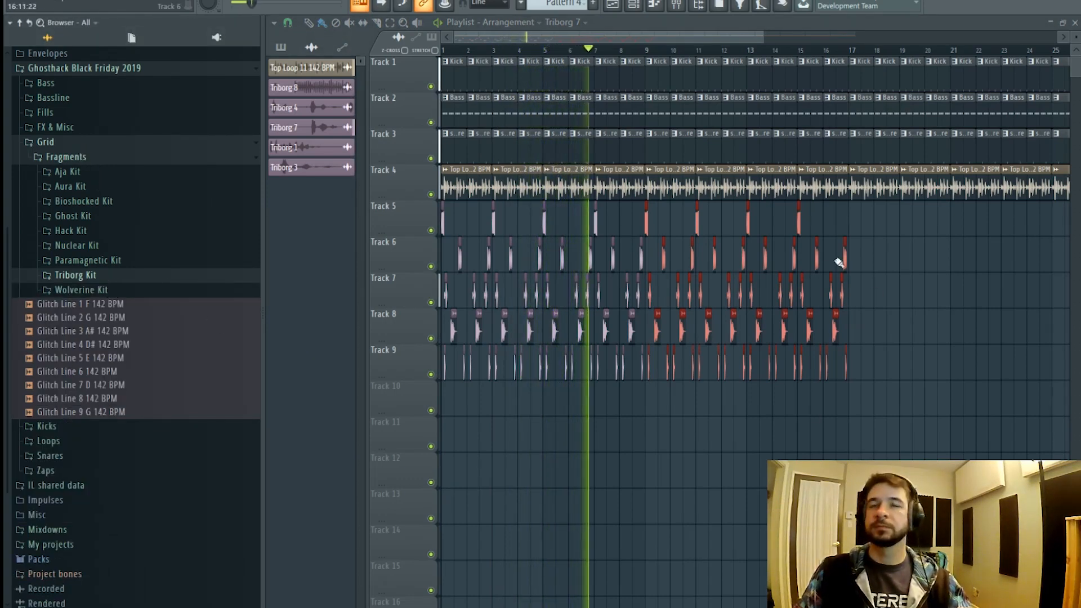
pyautogui.moveTo(904, 228); pyautogui.dragTo(331, 401)
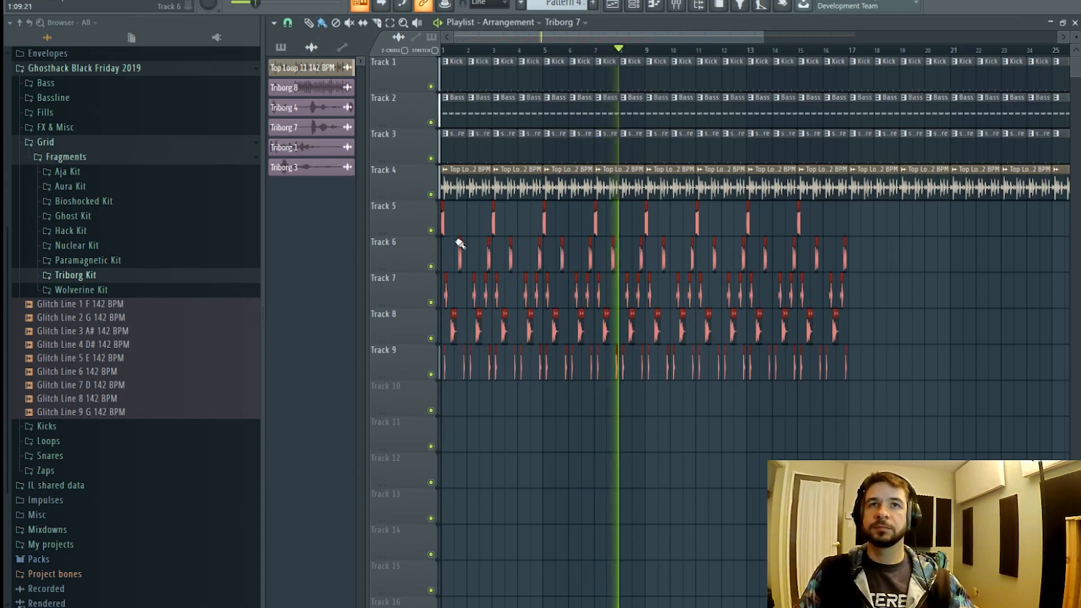
pyautogui.moveTo(444, 244); pyautogui.dragTo(853, 245)
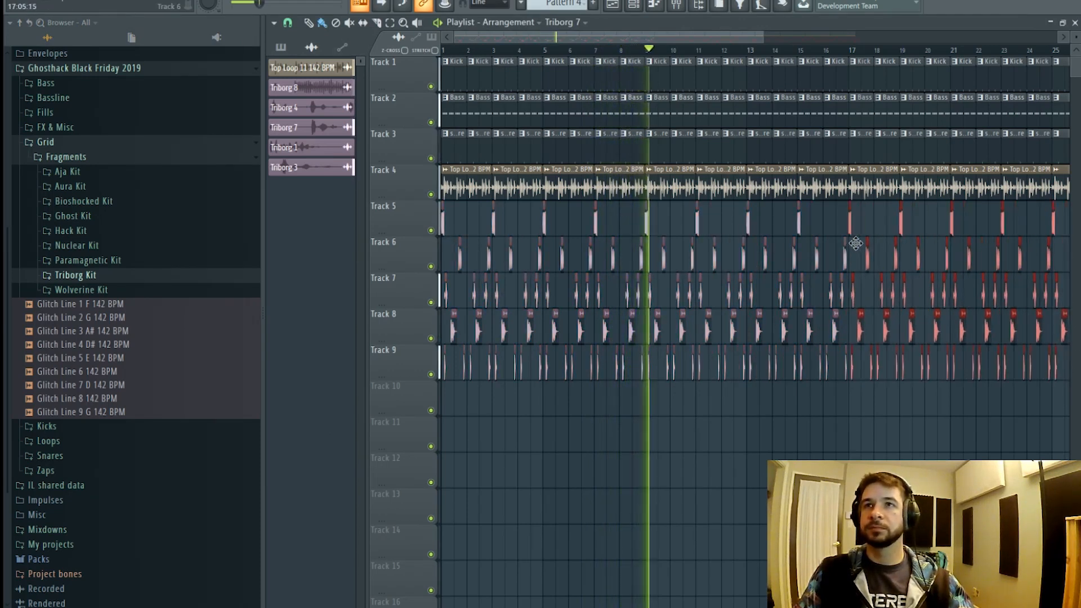
pyautogui.press('space')
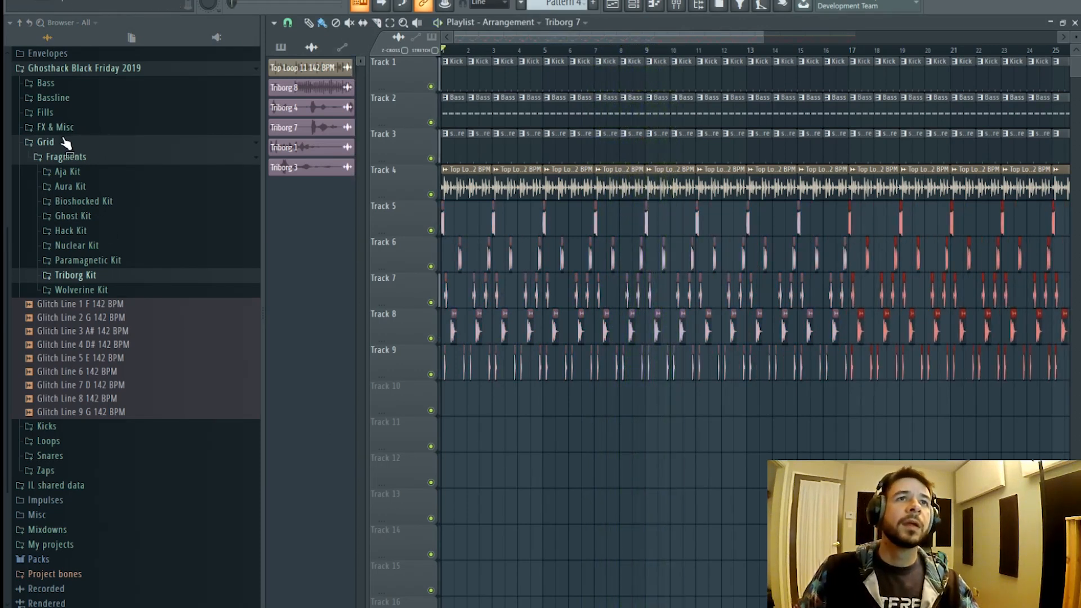
# - Collapse the Grid folder, open the FX & Misc folder, and audition Fx 4 F against a brief playback of the arrangement
pyautogui.click(63, 141)
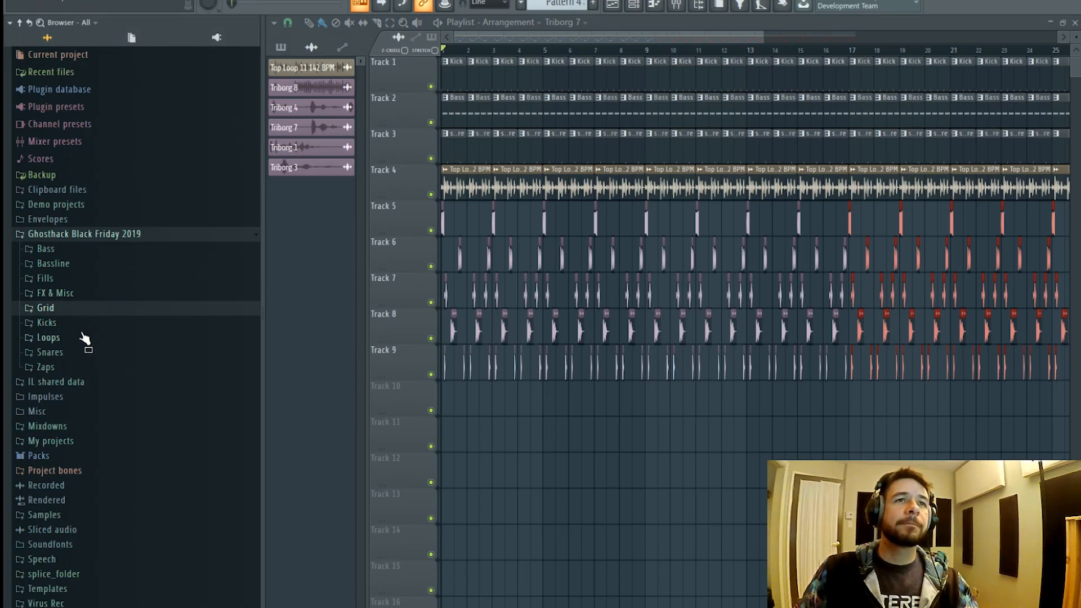
pyautogui.click(72, 299)
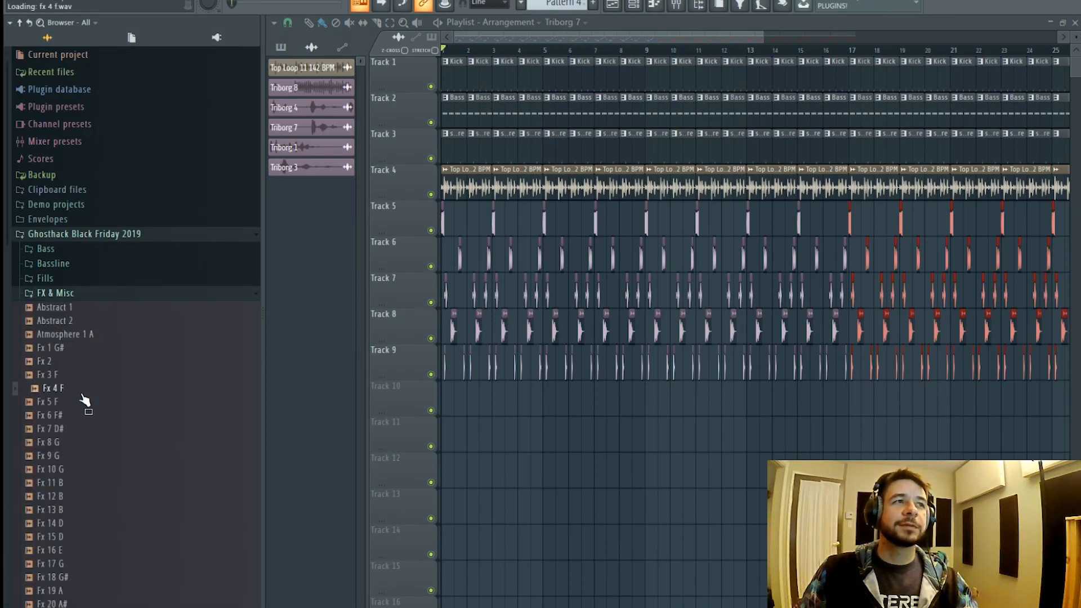
pyautogui.press('space')
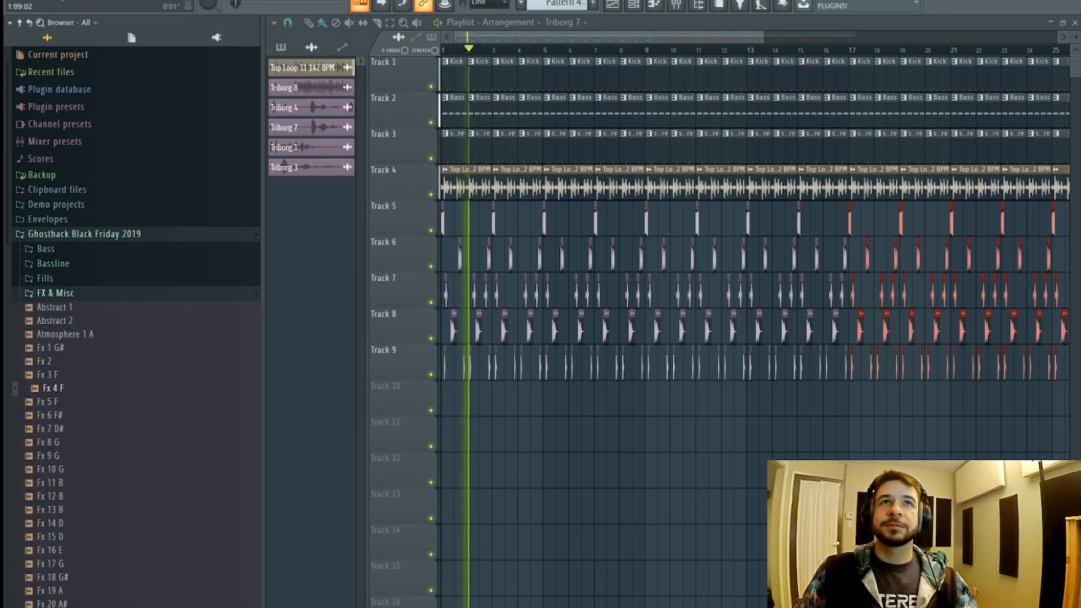
pyautogui.press('space')
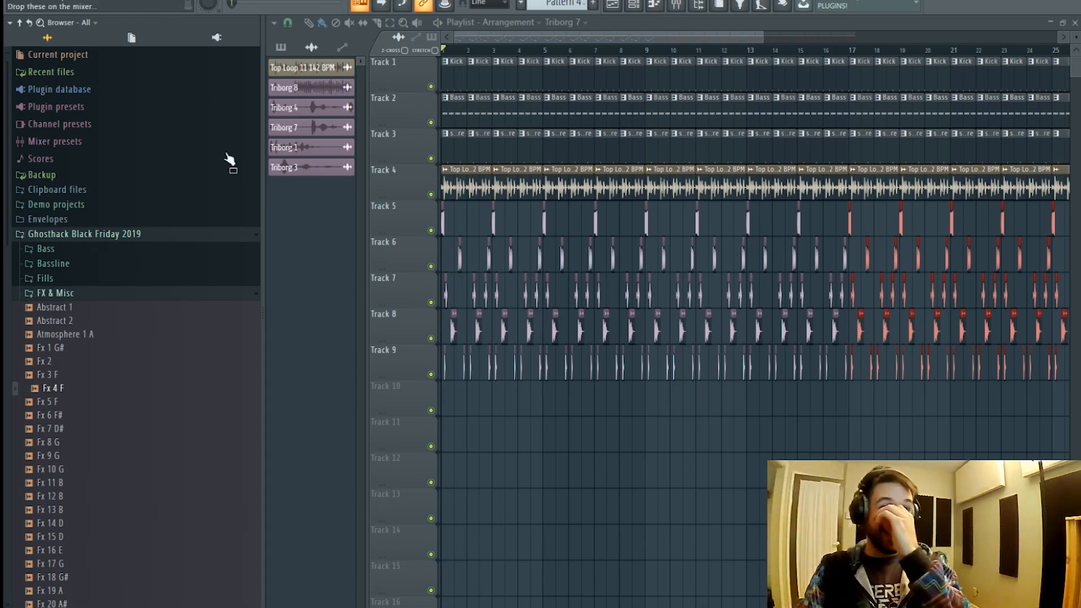
pyautogui.scroll(-5, 202, 361)
pyautogui.scroll(5, 197, 315)
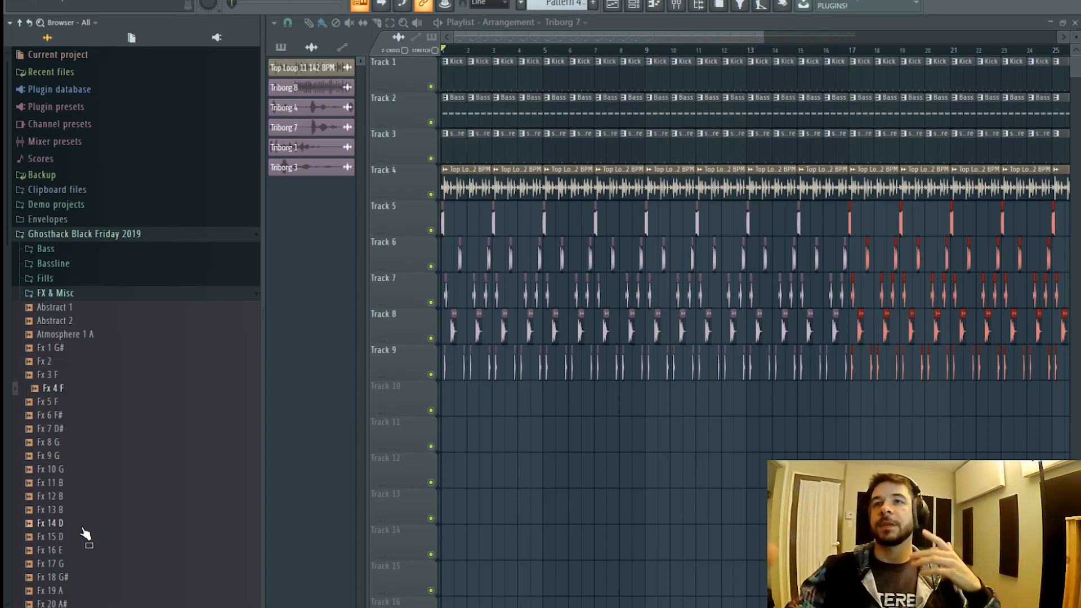
# - Audition FX & Misc samples including Fx 11 B, Fx 15 D, Fx 16 E, Fx 17 G, Fx 18 G# and Fx 19 A
pyautogui.click(96, 473)
pyautogui.click(89, 487)
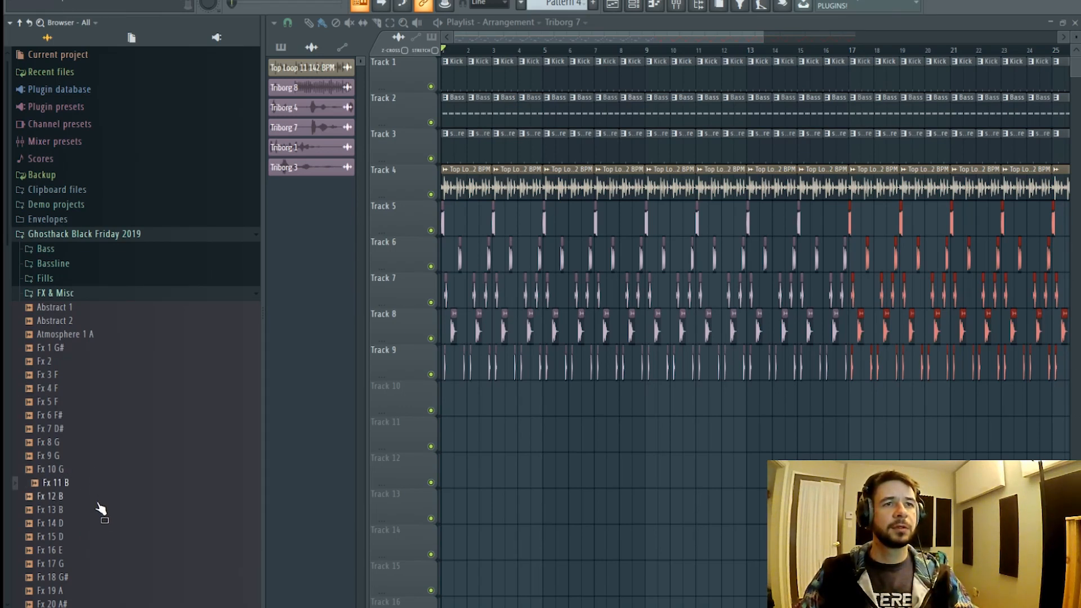
pyautogui.click(98, 503)
pyautogui.scroll(-4, 102, 450)
pyautogui.click(111, 376)
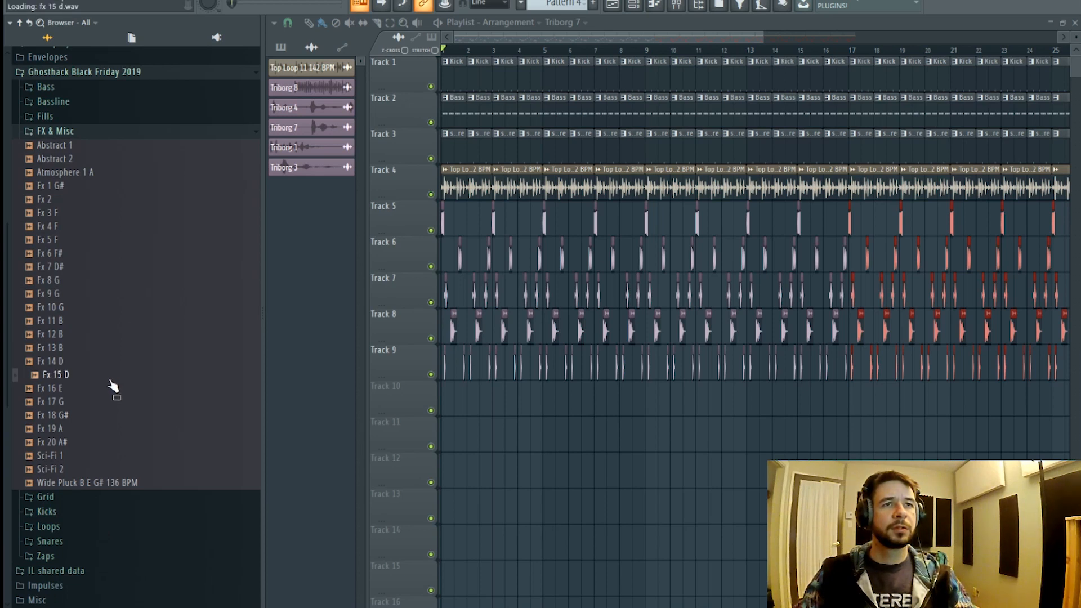
pyautogui.click(96, 390)
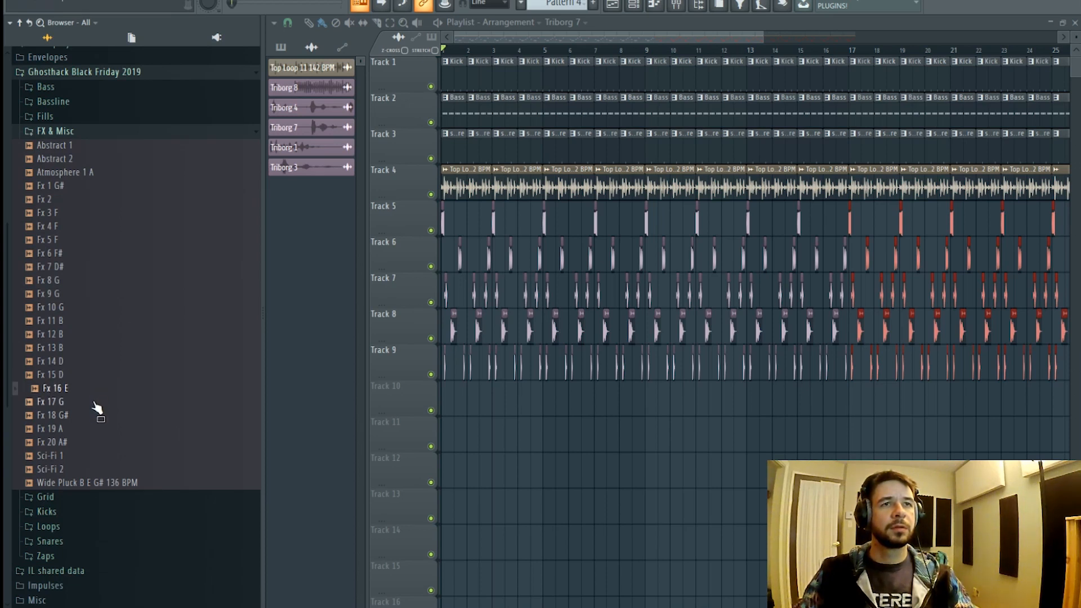
pyautogui.press('Down')
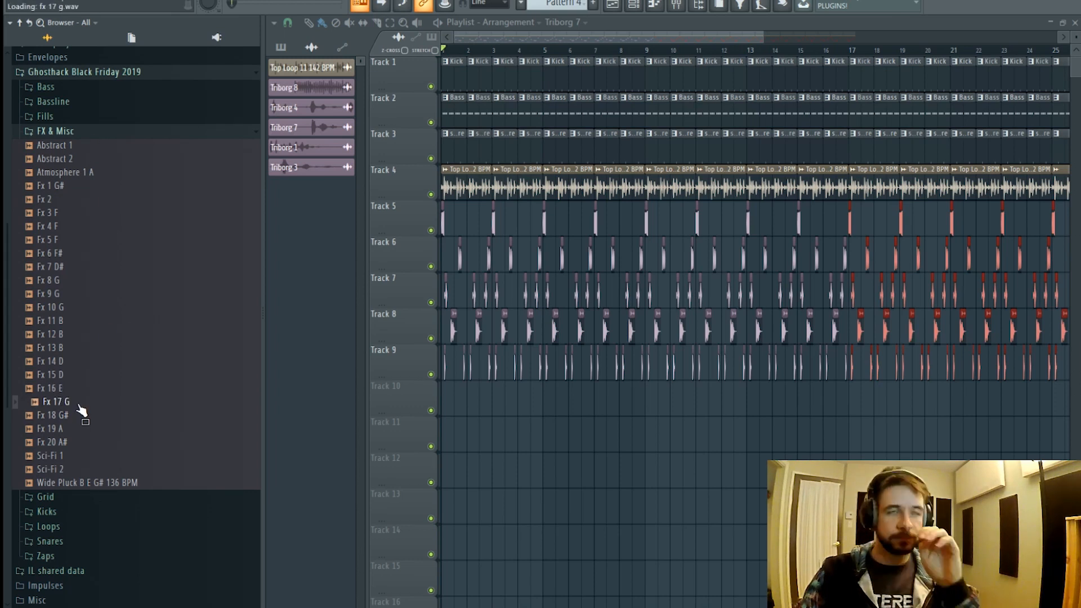
pyautogui.press('Down')
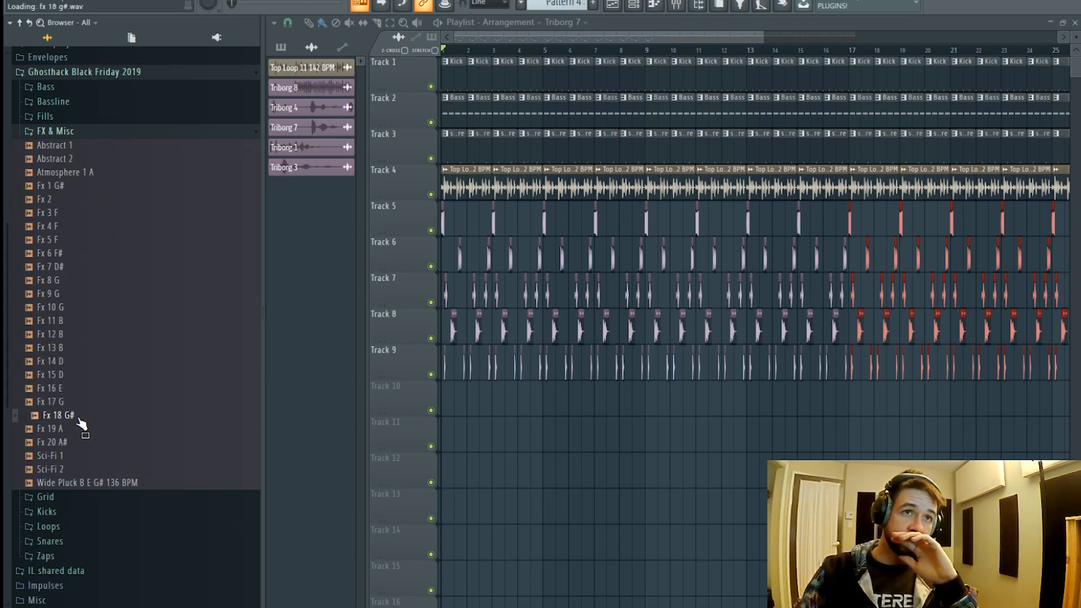
pyautogui.press('Down')
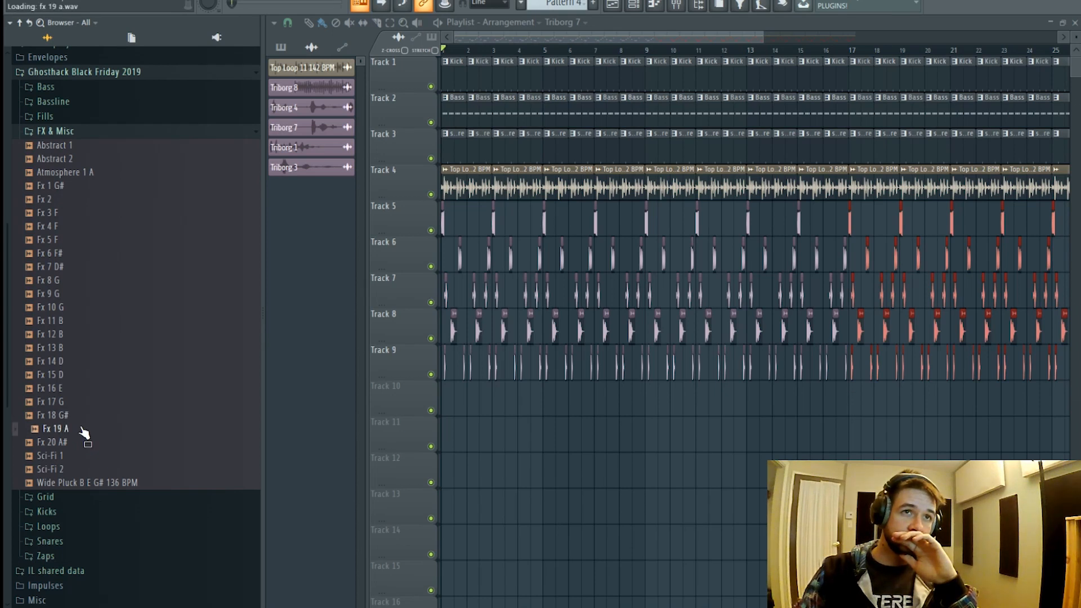
# - Place the Fx 19 A sample on playlist track 11 at bar 1, open its sampler settings, and start playback
pyautogui.moveTo(509, 445); pyautogui.dragTo(473, 442)
pyautogui.doubleClick(481, 441)
pyautogui.press('space')
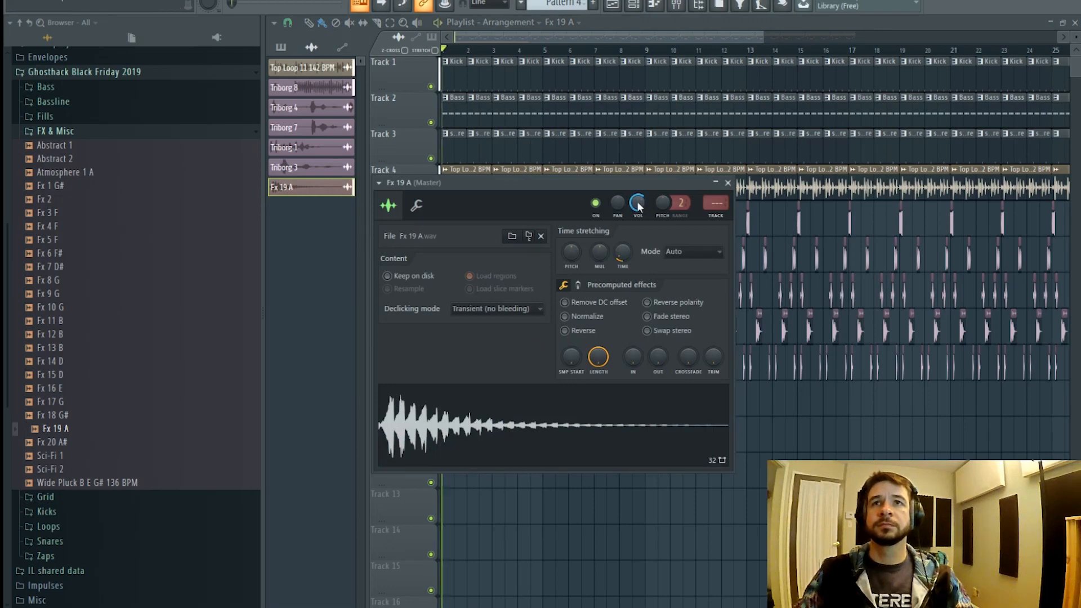
# - Link the selected Fx 19 A channel to the empty mixer insert 34
pyautogui.click(678, 6)
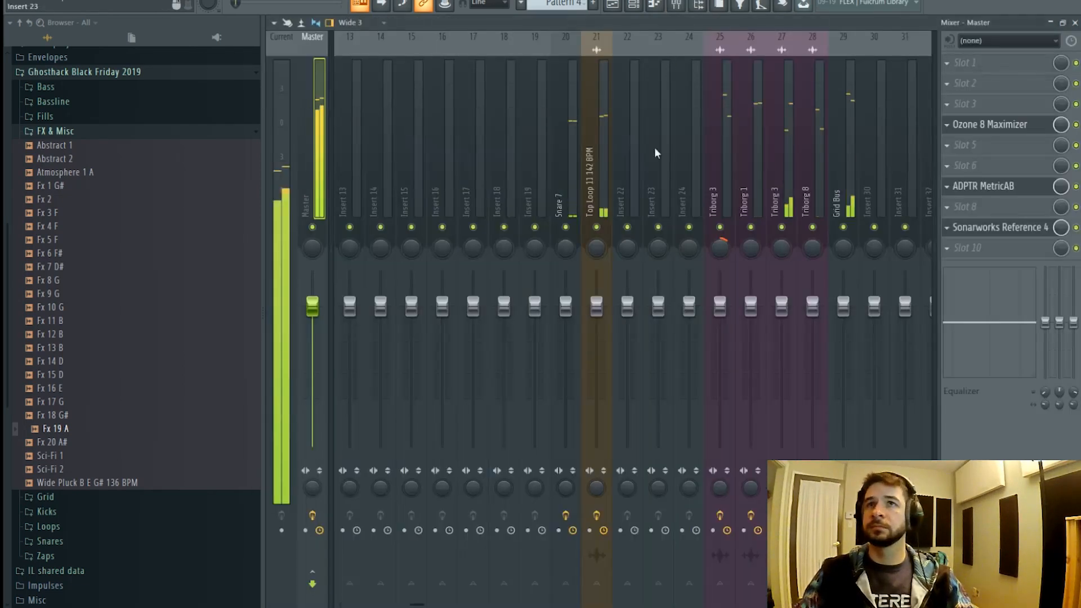
pyautogui.scroll(-3, 720, 165)
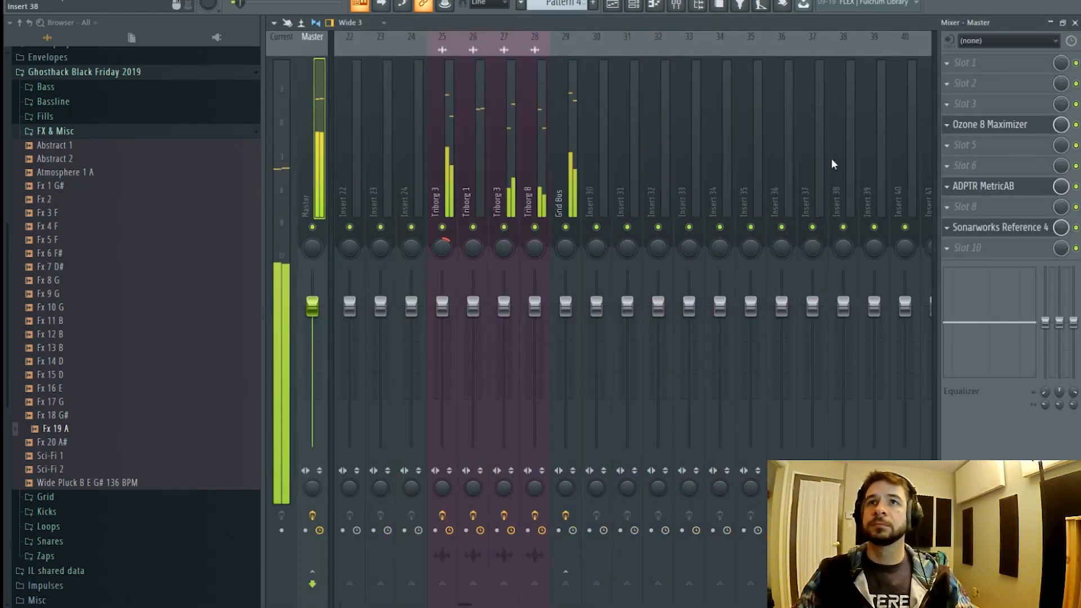
pyautogui.rightClick(723, 164)
pyautogui.moveTo(780, 153)
pyautogui.click(711, 149)
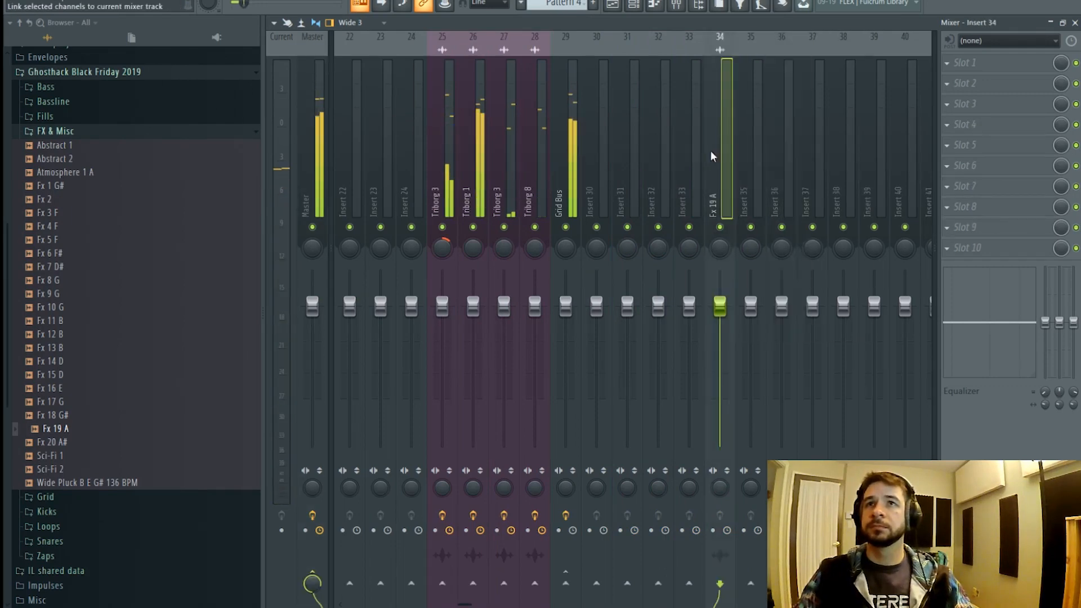
# - Open the Bass pattern's Serum notes in the piano roll to check which note the bassline plays
pyautogui.press('F6')
pyautogui.click(614, 8)
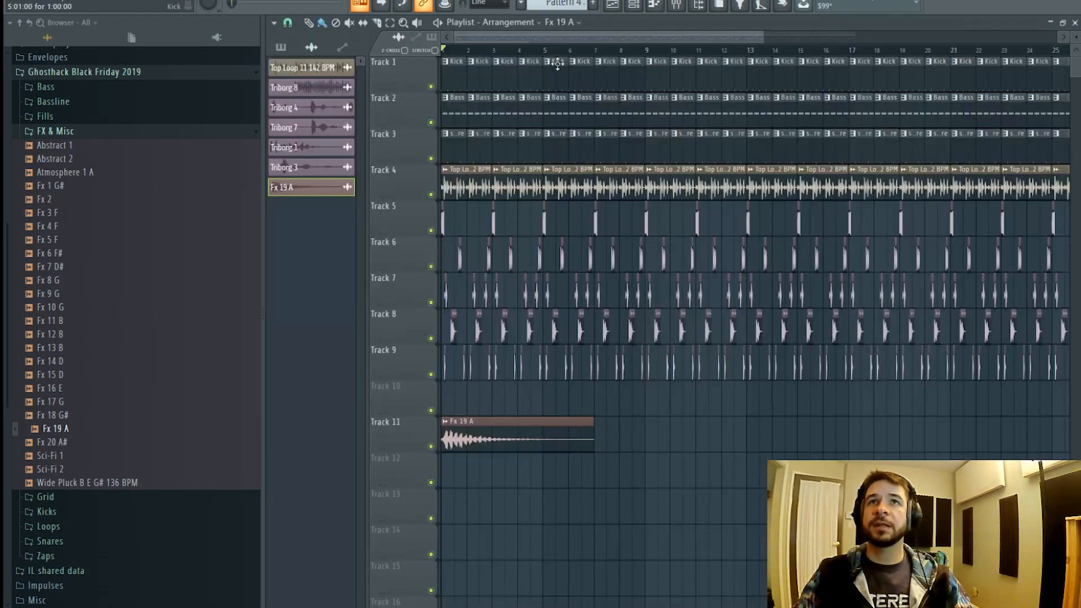
pyautogui.doubleClick(491, 123)
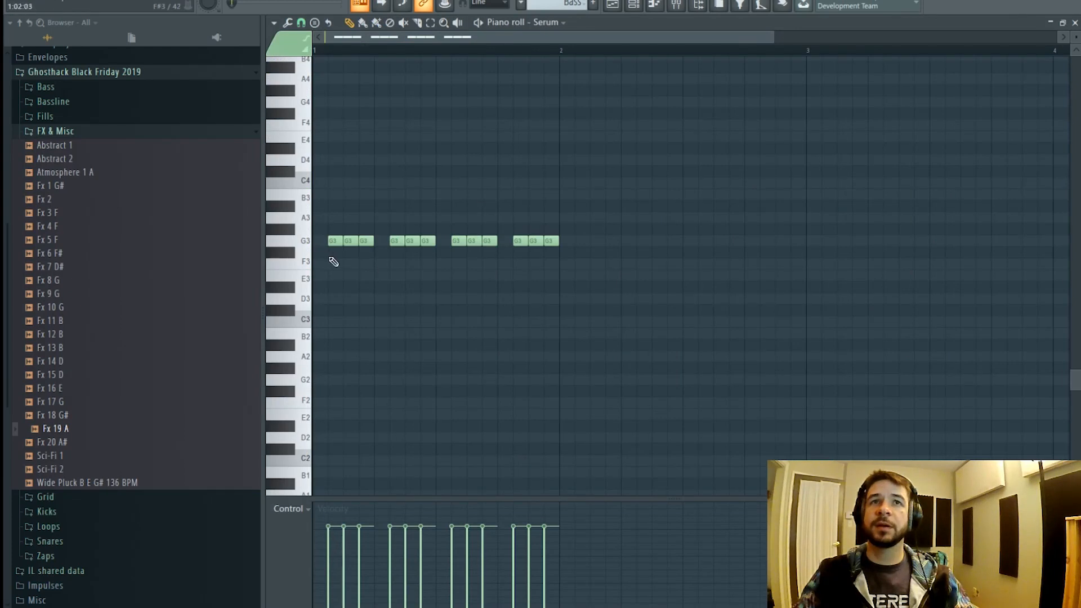
pyautogui.press('F6')
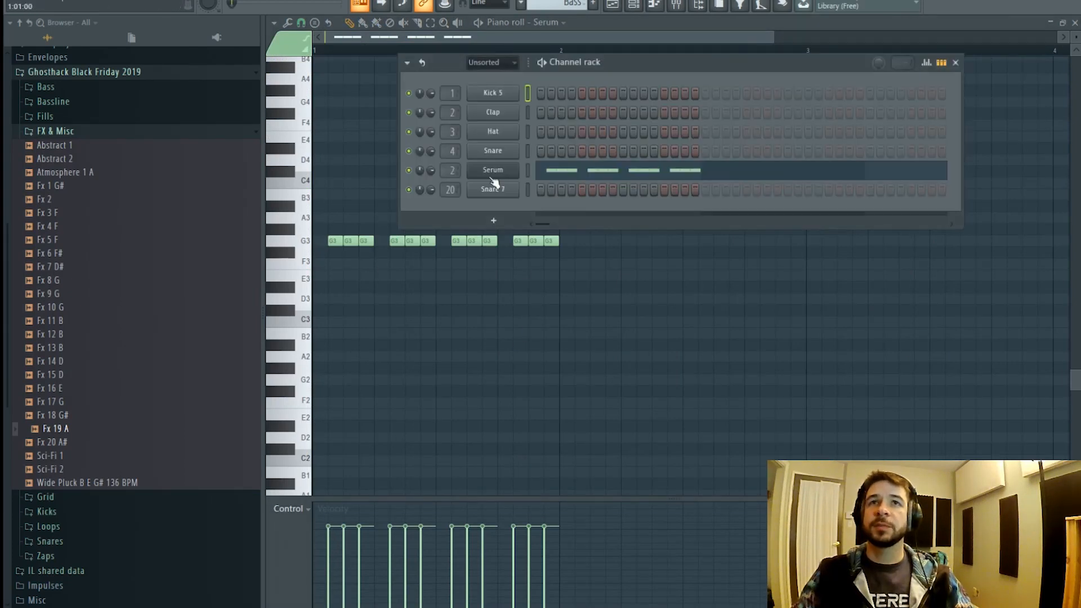
pyautogui.click(613, 5)
# - Examine the Fx 19 A sampler settings and its piano roll to compare the sample's key with the bass notes
pyautogui.doubleClick(464, 427)
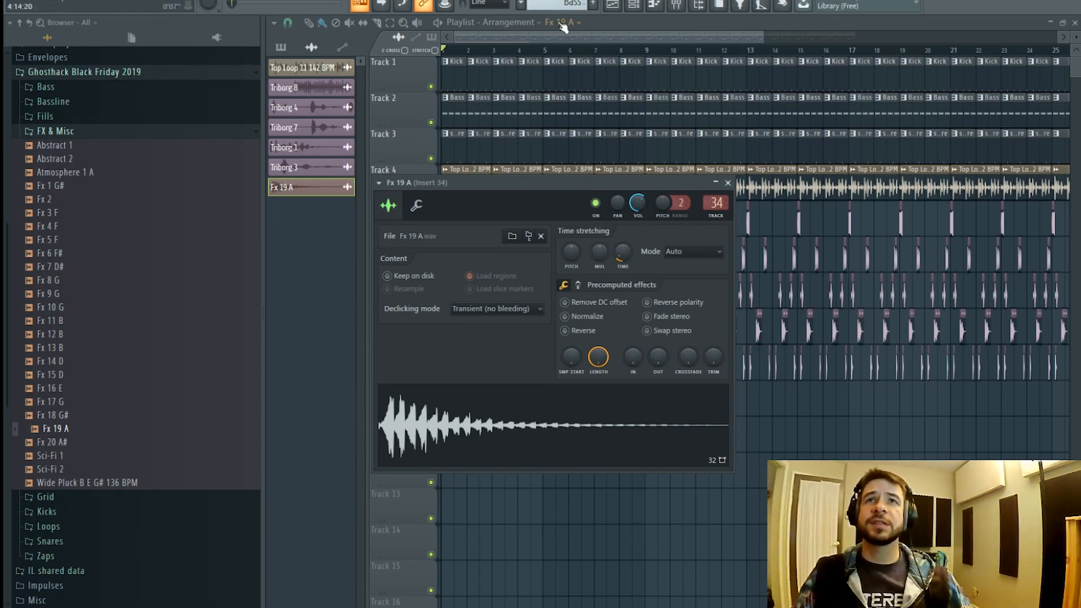
pyautogui.click(635, 5)
pyautogui.rightClick(515, 206)
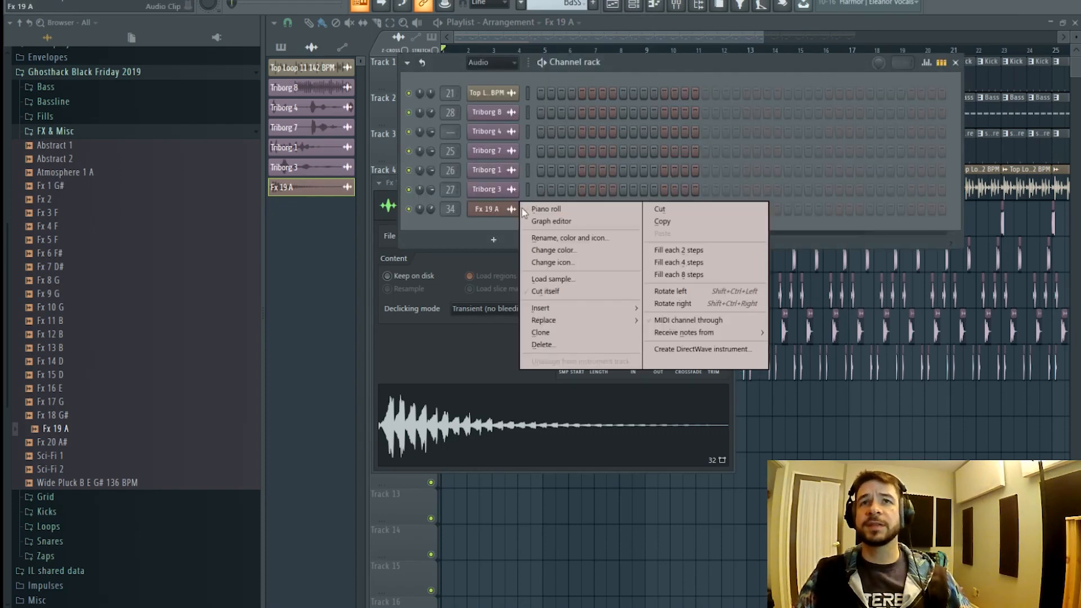
pyautogui.click(540, 211)
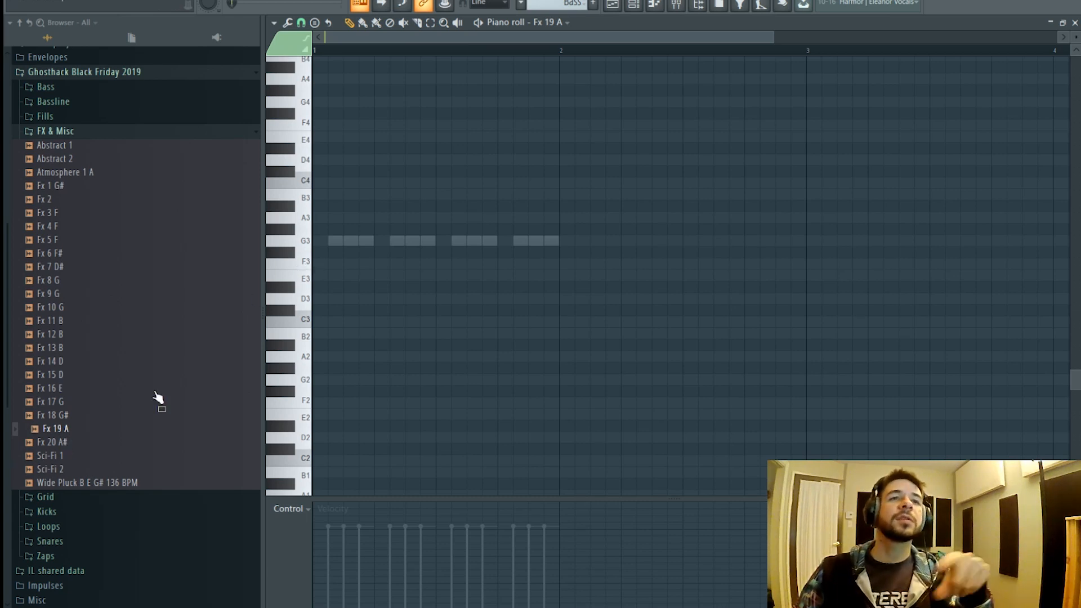
pyautogui.click(612, 6)
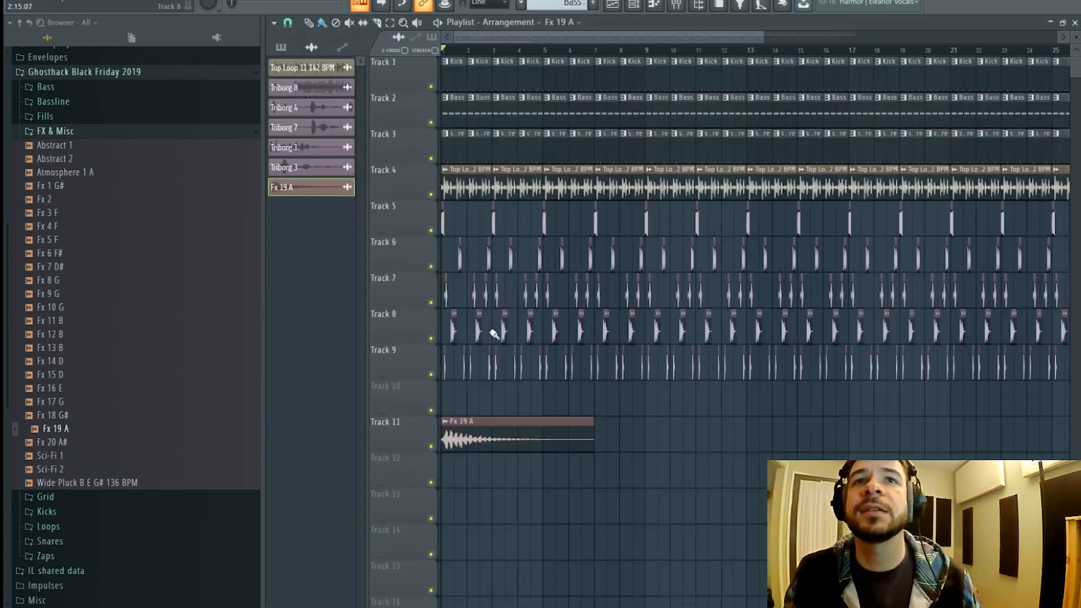
pyautogui.click(639, 8)
pyautogui.click(490, 209)
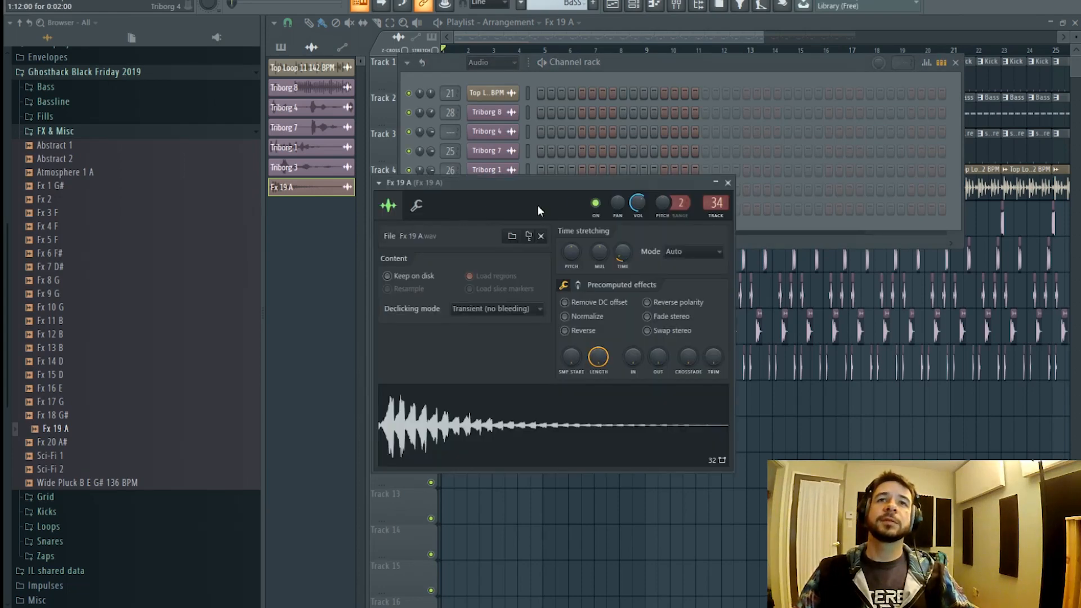
pyautogui.click(604, 65)
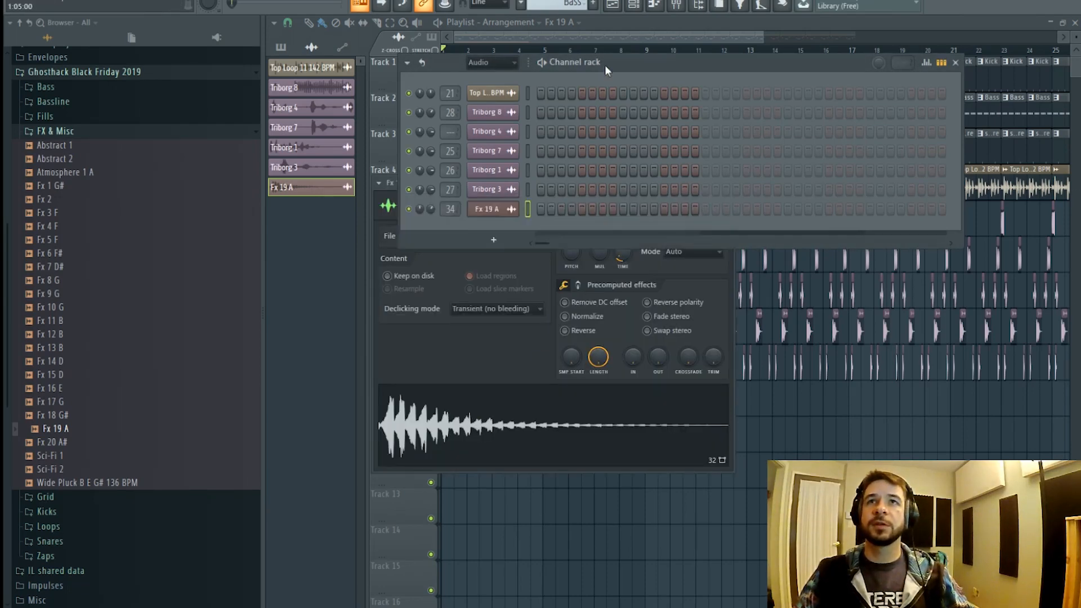
pyautogui.rightClick(503, 212)
pyautogui.click(535, 218)
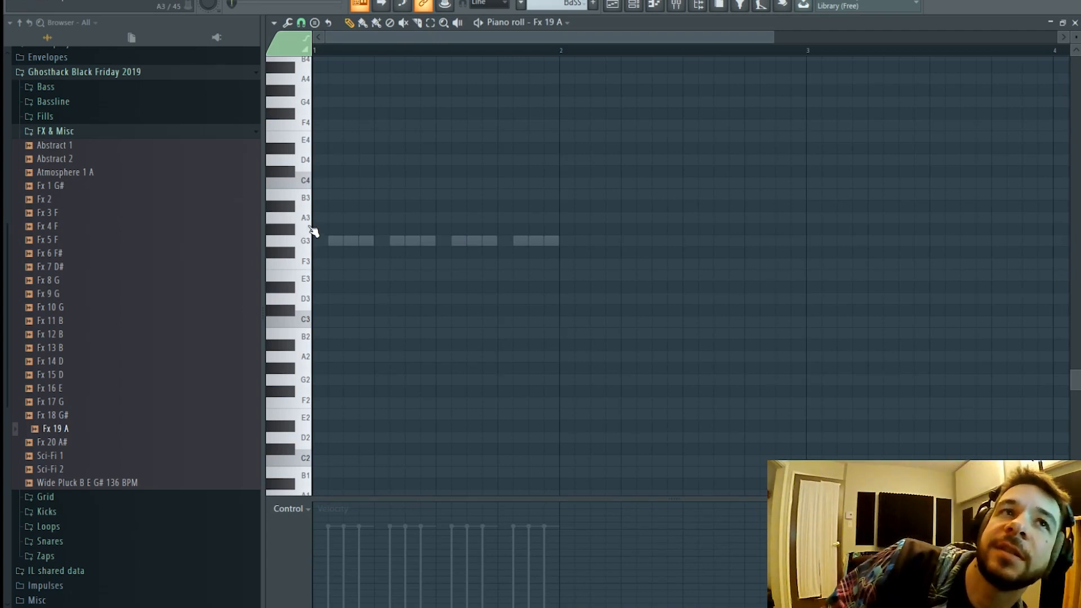
# - Lower the time-stretching pitch of Fx 19 A towards the bass note G and play the arrangement from the playlist
pyautogui.click(635, 5)
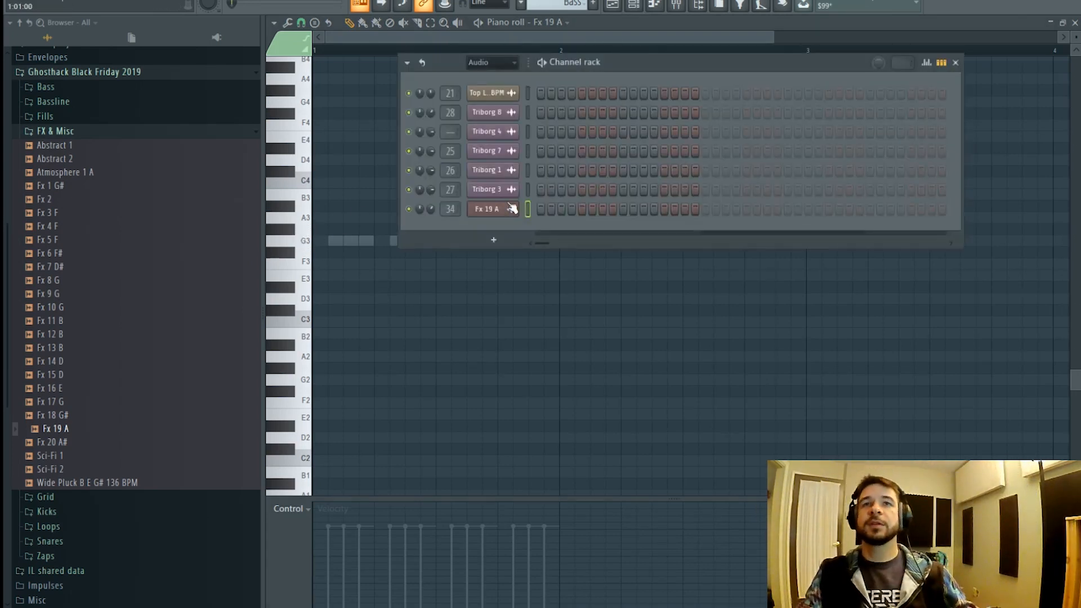
pyautogui.click(494, 211)
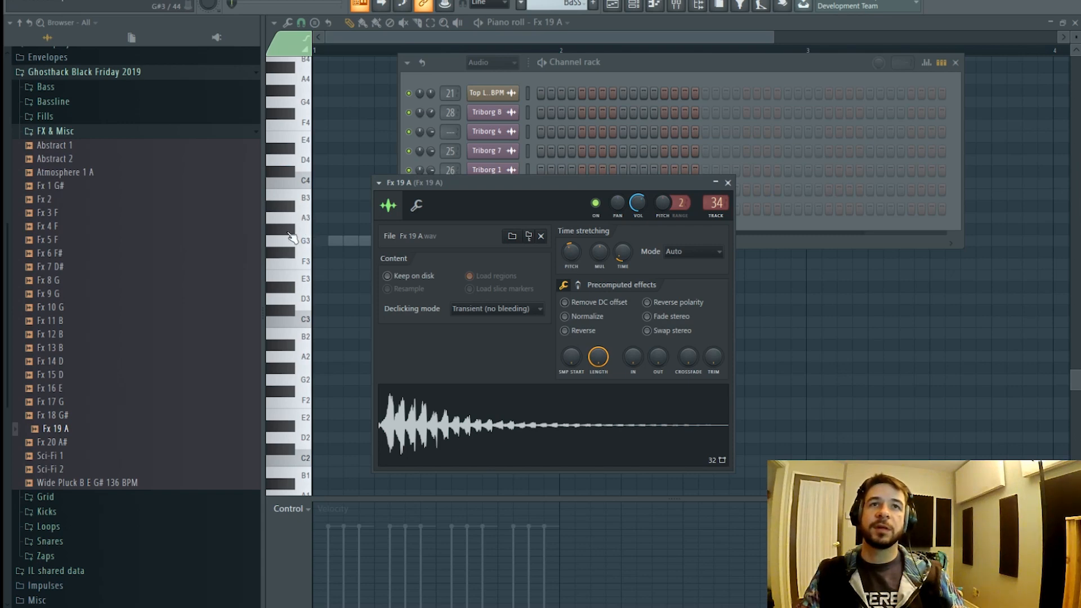
pyautogui.click(613, 5)
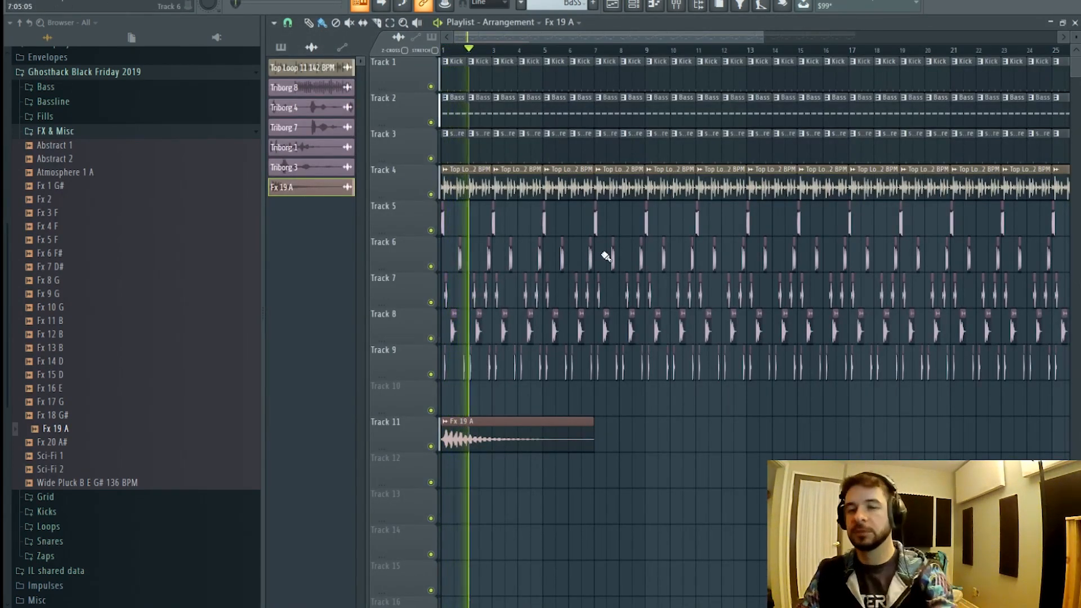
# - Add FabFilter Pro-Q 3 to the first effect slot of the Fx 19 A insert and apply a low cut
pyautogui.doubleClick(495, 434)
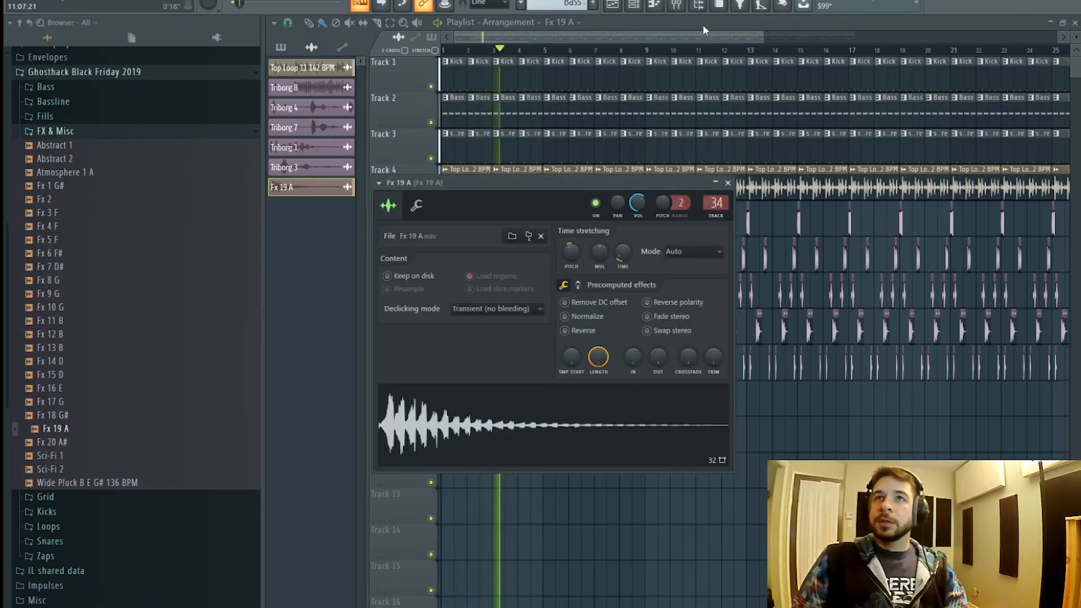
pyautogui.click(676, 5)
pyautogui.click(966, 63)
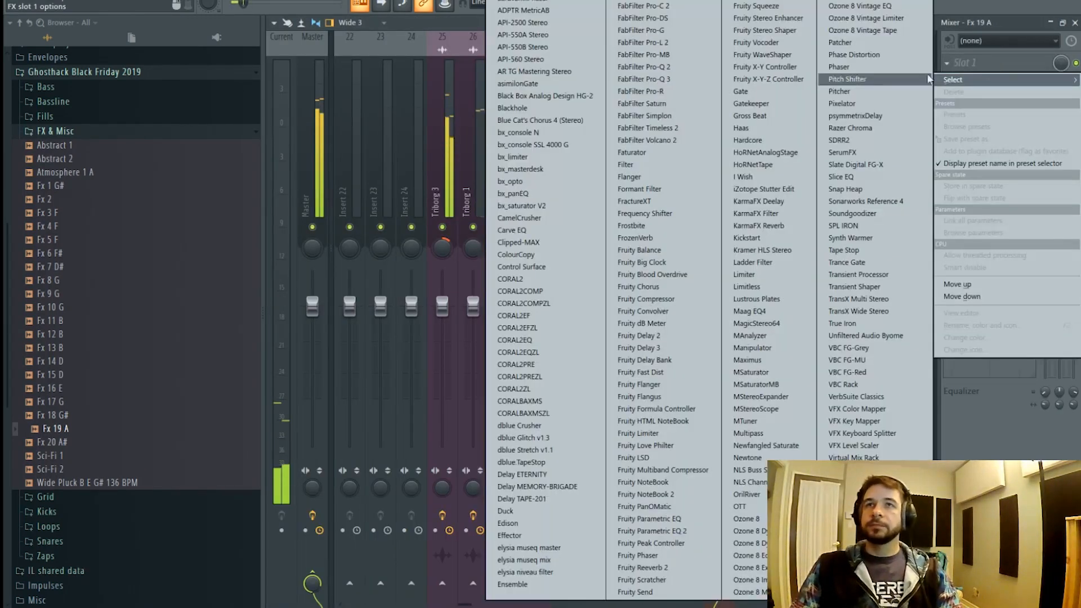
pyautogui.click(688, 79)
pyautogui.moveTo(398, 321); pyautogui.dragTo(595, 325)
pyautogui.press('F5')
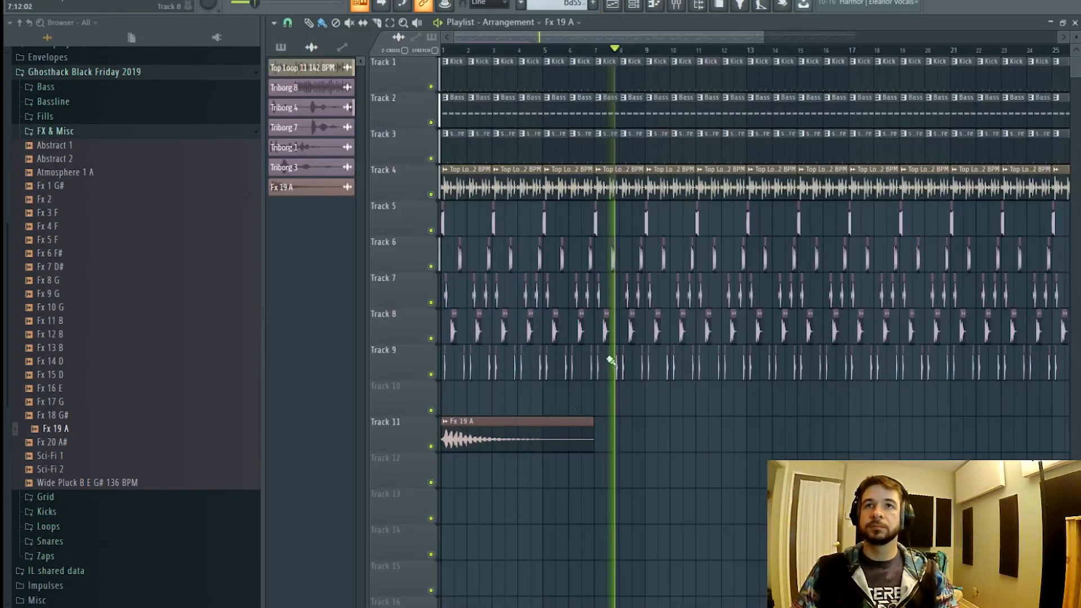
# - Repeat the Fx 19 A clip on Track 11 at bars 9 and 17 and play the arrangement
pyautogui.click(646, 426)
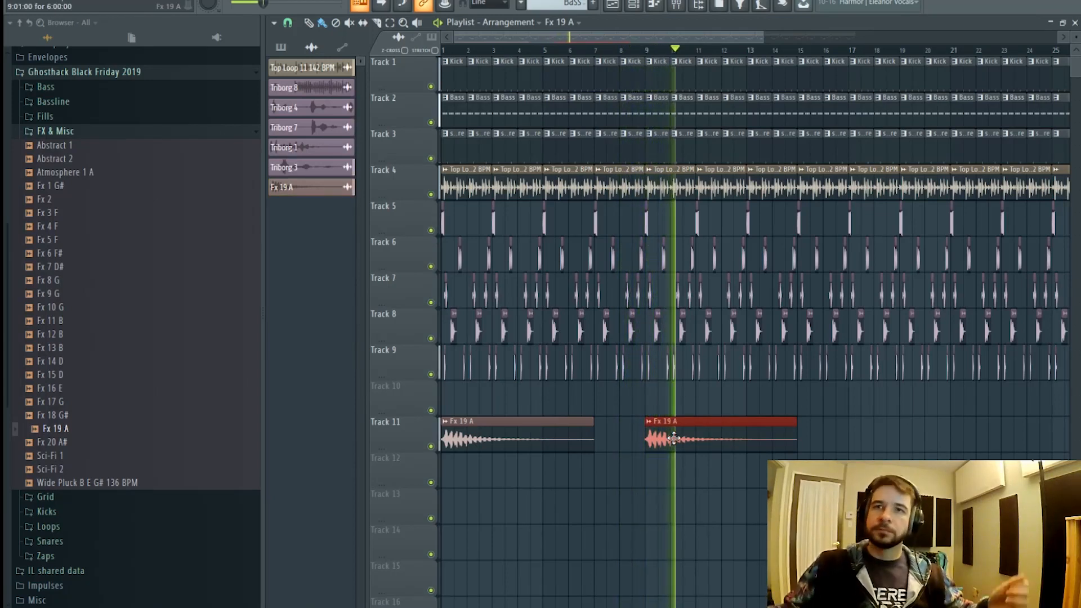
pyautogui.click(852, 435)
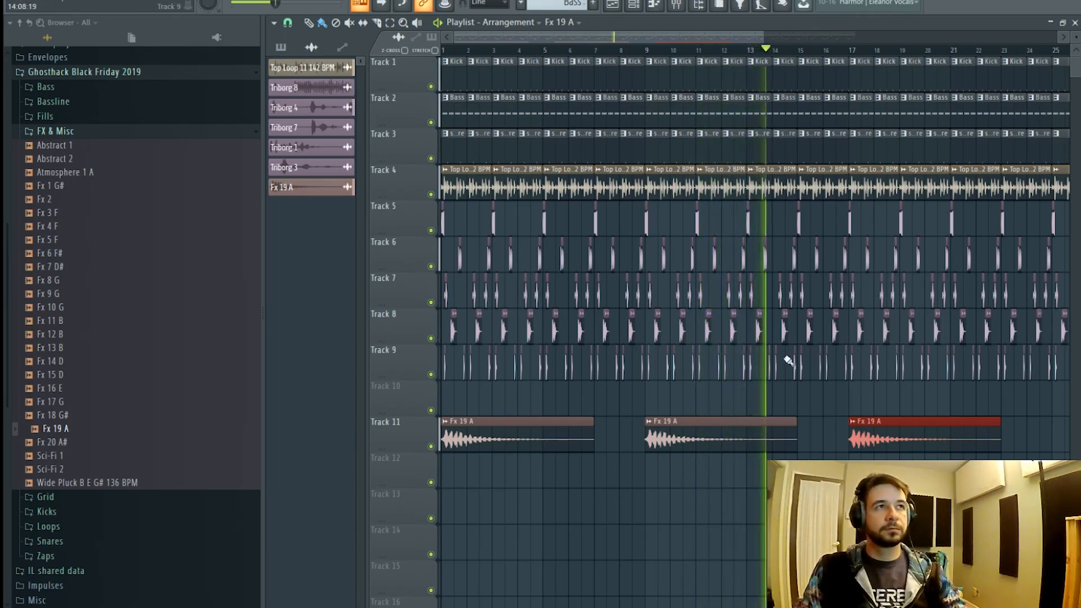
pyautogui.scroll(-2, 843, 35)
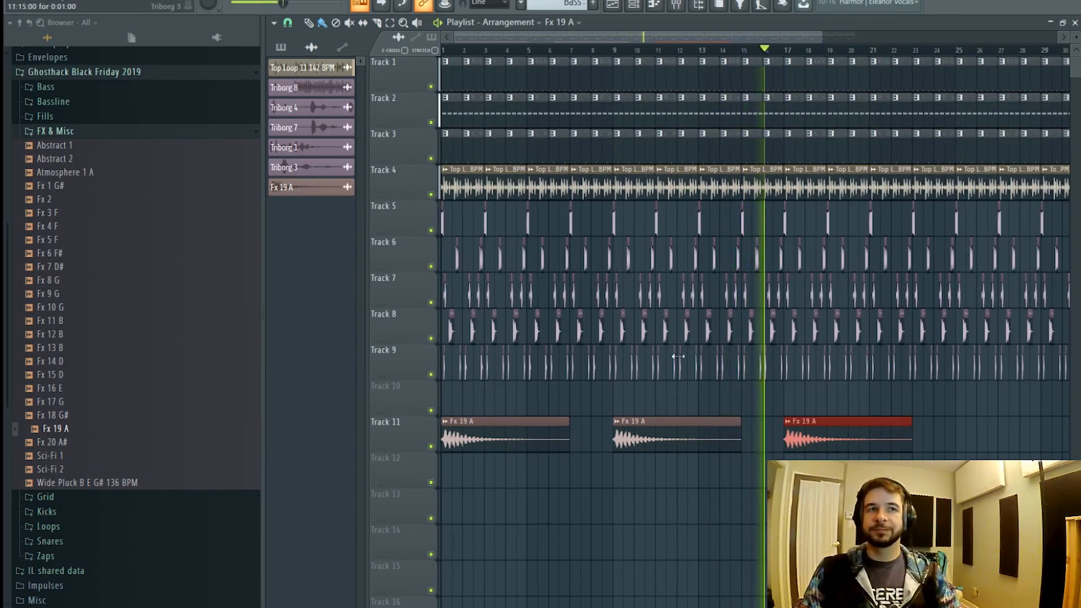
pyautogui.scroll(2, 807, 56)
pyautogui.scroll(1, 807, 57)
pyautogui.press('space')
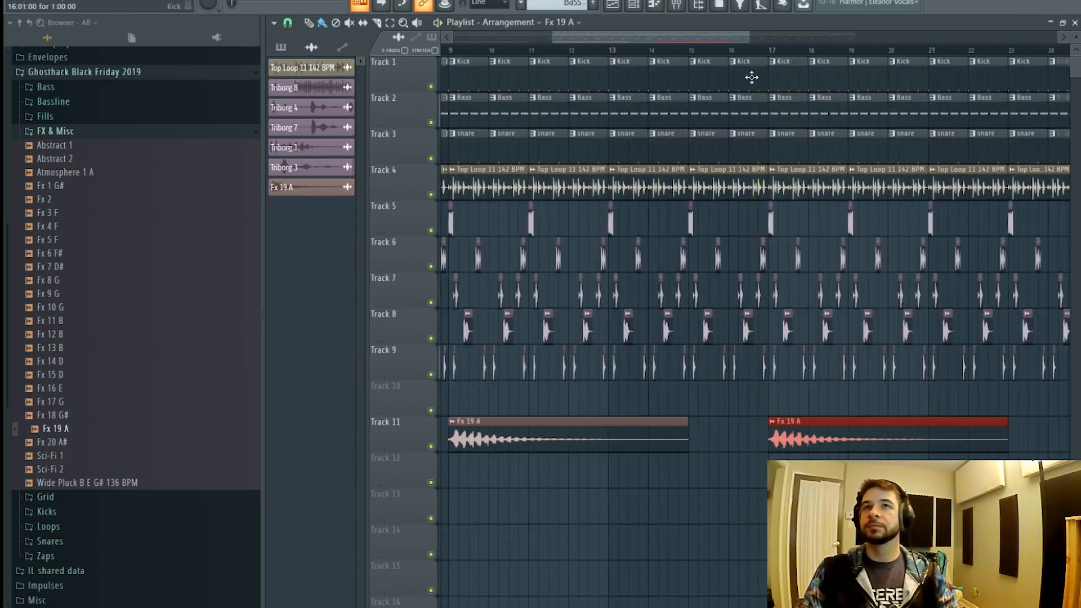
pyautogui.click(765, 105)
pyautogui.scroll(-4, 761, 50)
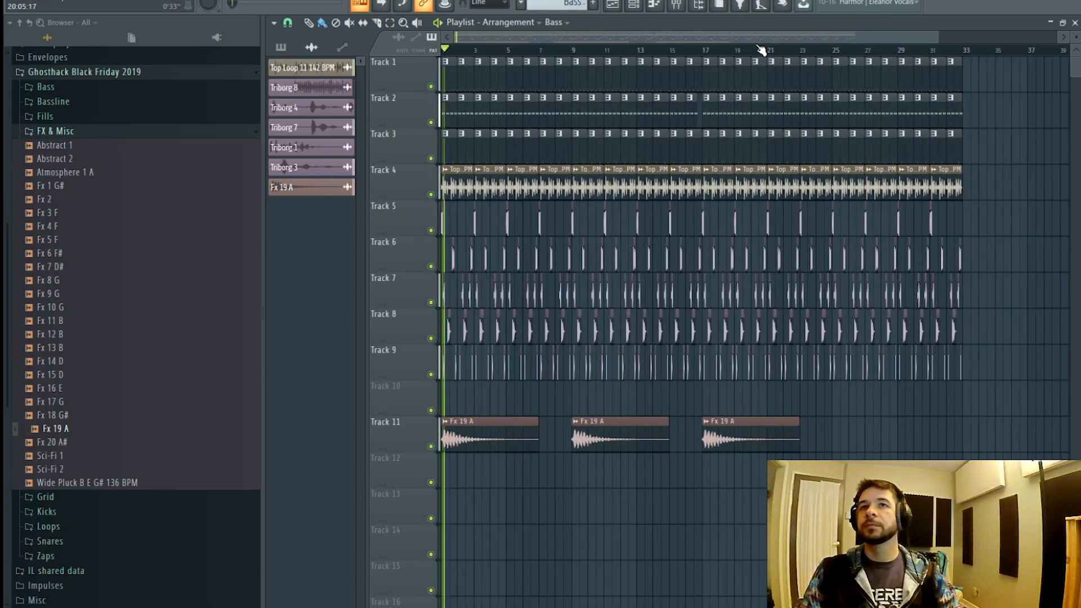
pyautogui.press('space')
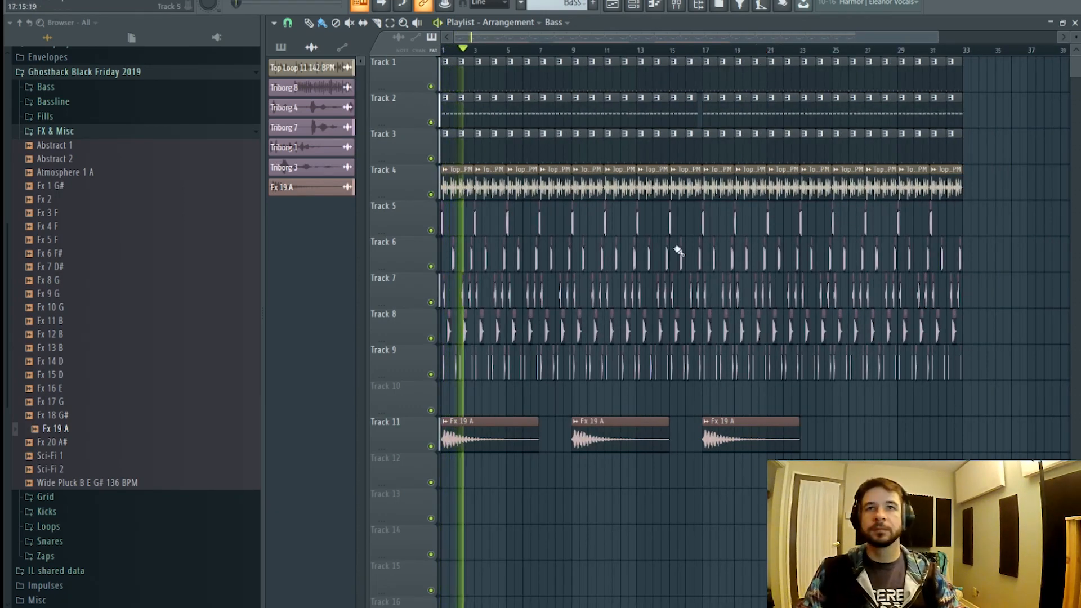
# - Audition Zap 5 E from the Zaps sample folder and place it on Track 12 at bar 5
pyautogui.click(80, 131)
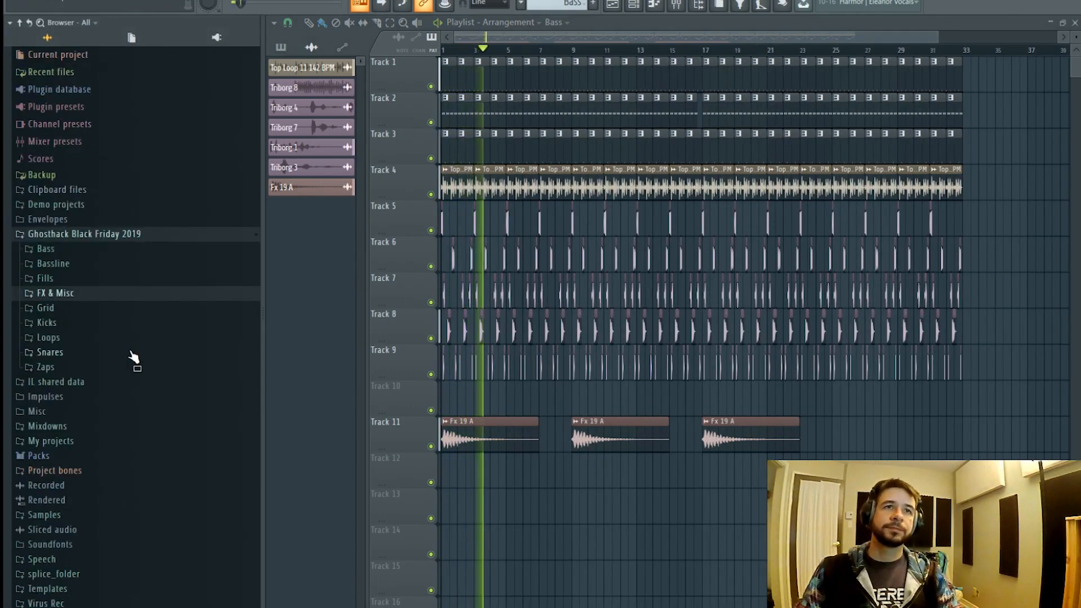
pyautogui.click(84, 367)
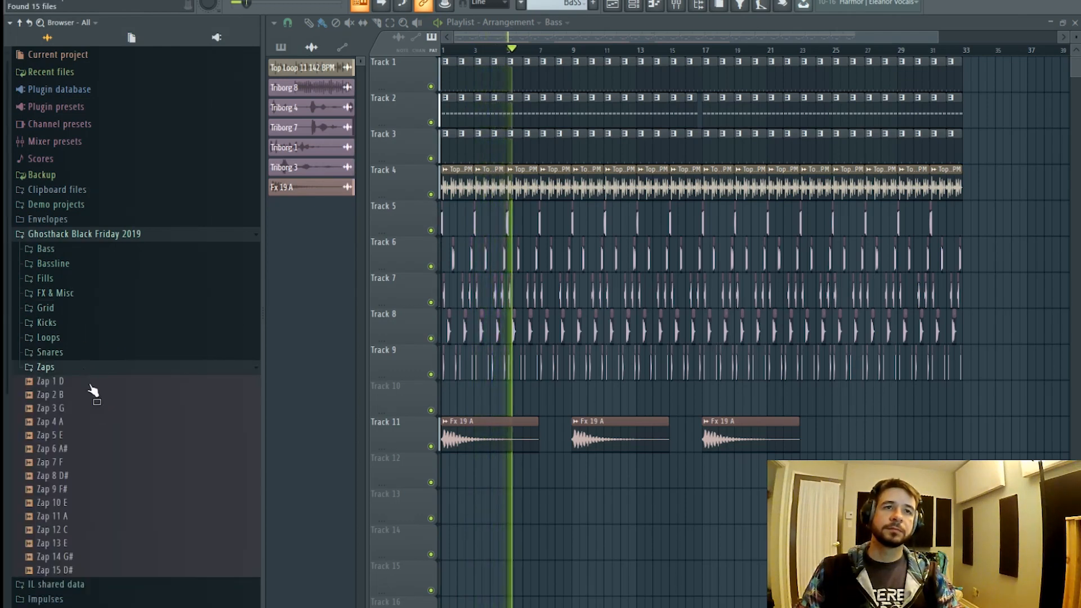
pyautogui.click(97, 437)
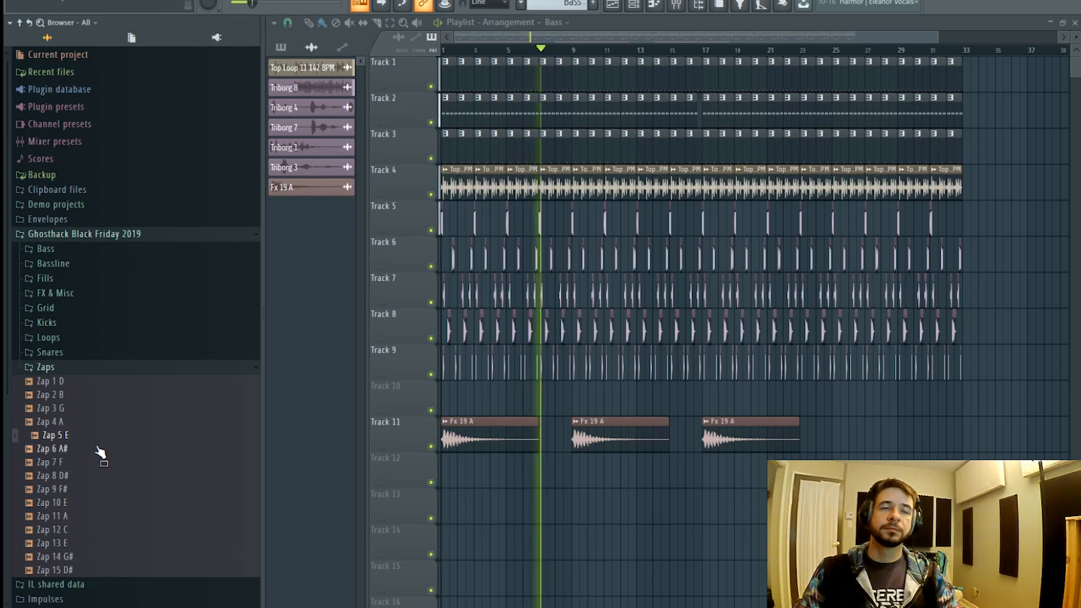
pyautogui.moveTo(99, 452); pyautogui.dragTo(551, 472)
pyautogui.press('space')
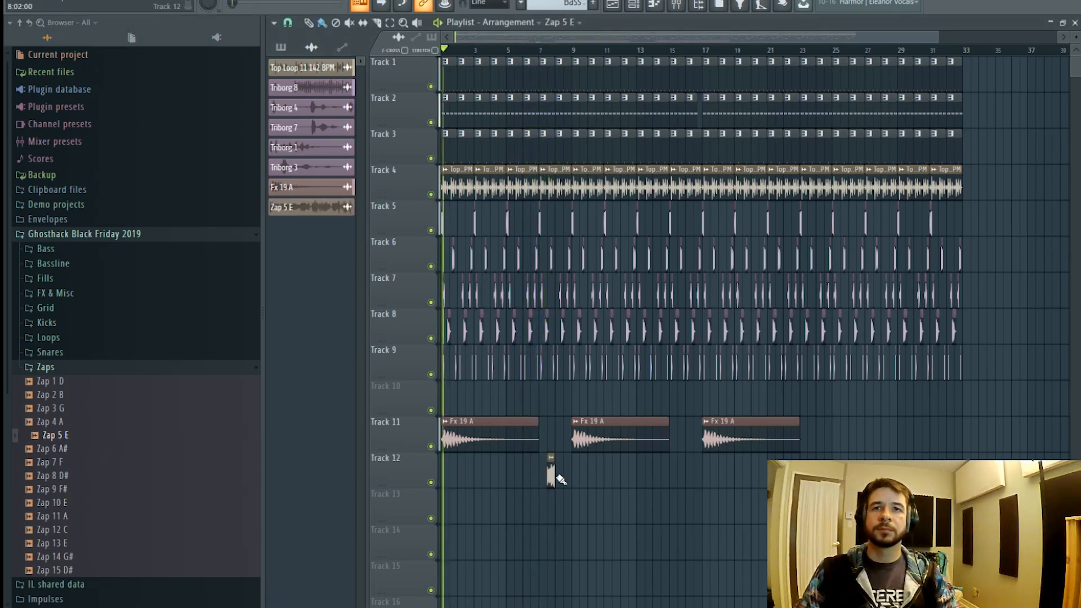
pyautogui.rightClick(553, 478)
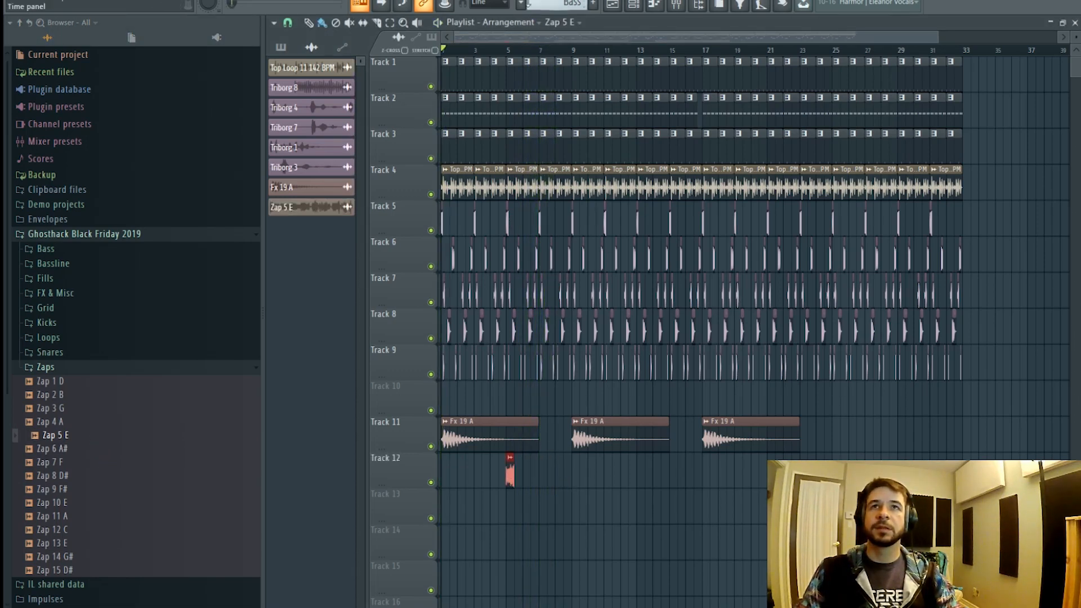
# - Open the Zap 5 E sampler settings and its piano roll to compare the sample's key with the bass notes
pyautogui.scroll(5, 508, 255)
pyautogui.doubleClick(506, 473)
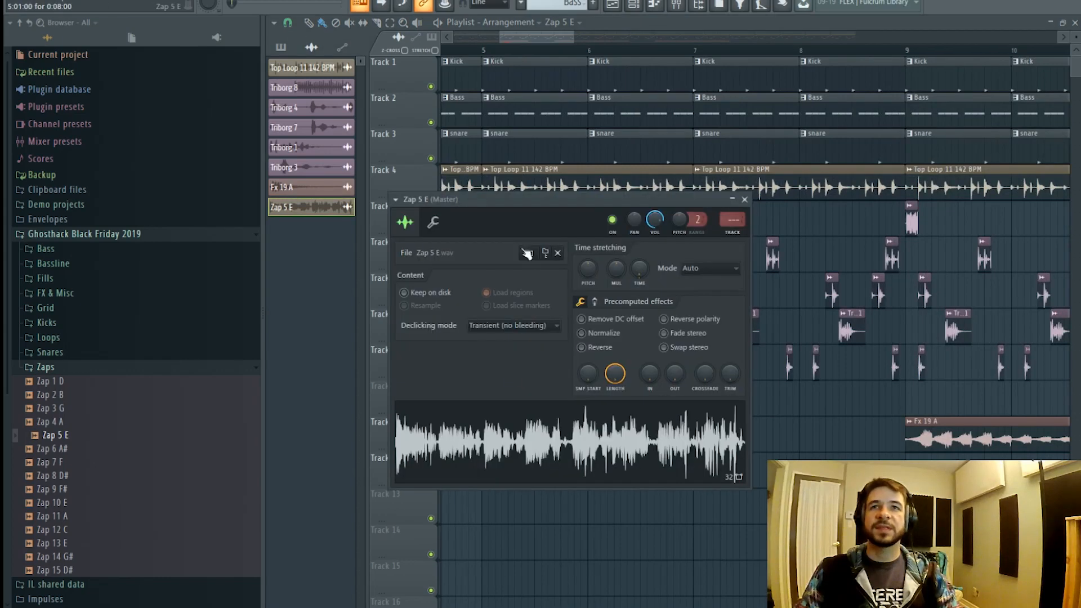
pyautogui.click(633, 7)
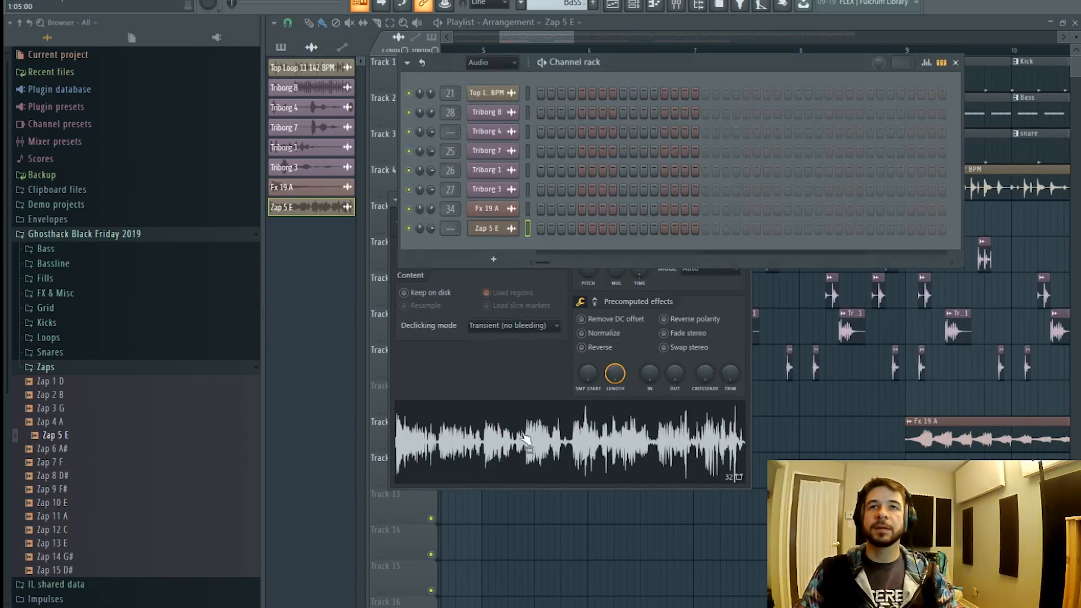
pyautogui.rightClick(499, 233)
pyautogui.click(539, 229)
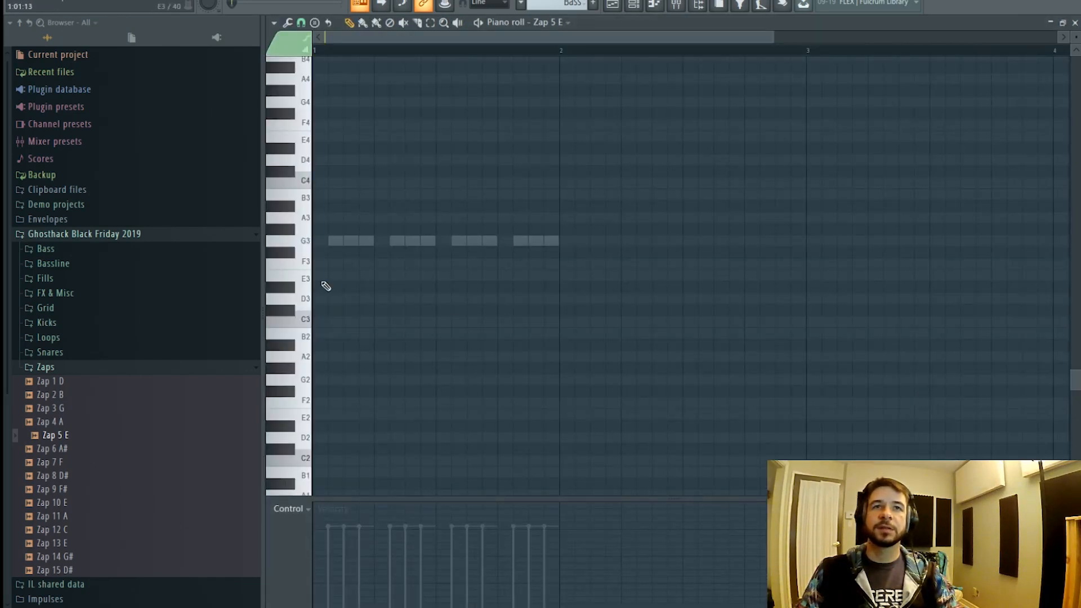
# - Raise the time-stretching pitch of Zap 5 E towards the bass note G
pyautogui.click(640, 6)
pyautogui.click(485, 232)
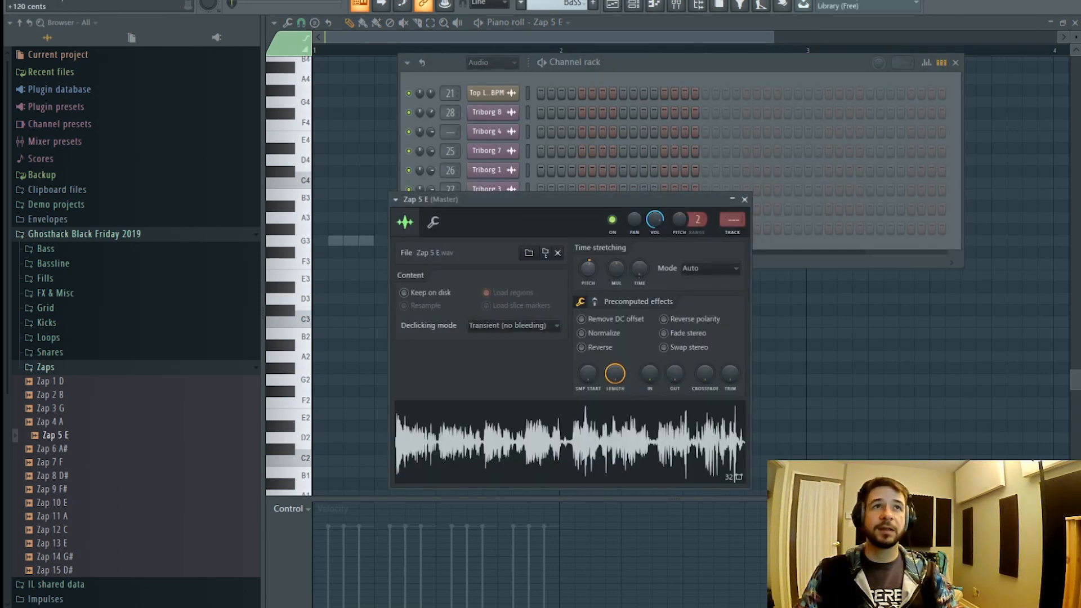
pyautogui.moveTo(590, 271); pyautogui.dragTo(591, 268)
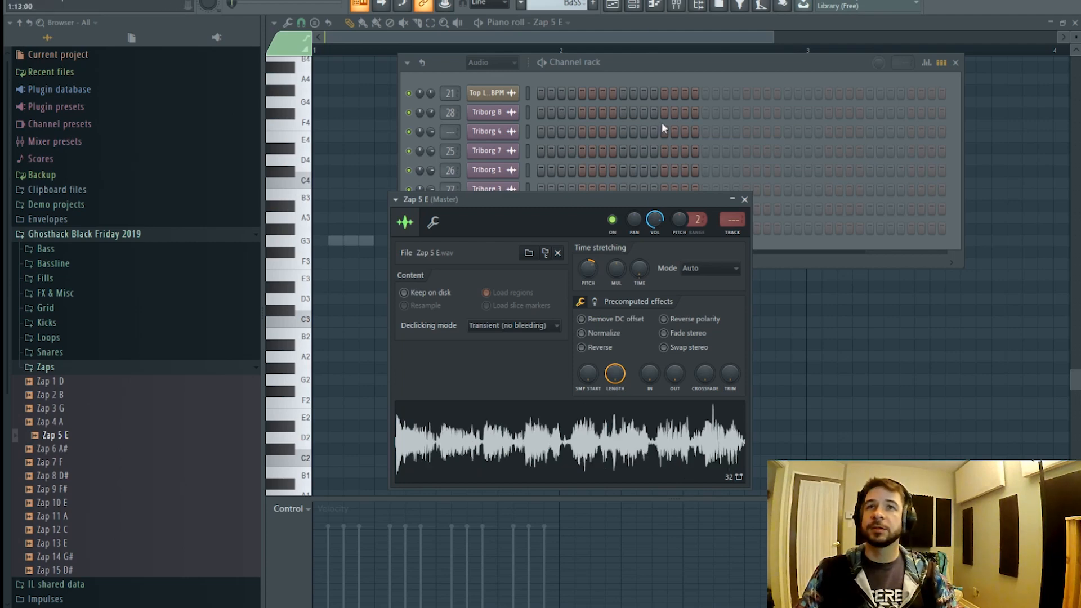
# - Link the Zap 5 E channel to the empty mixer insert 35
pyautogui.click(688, 5)
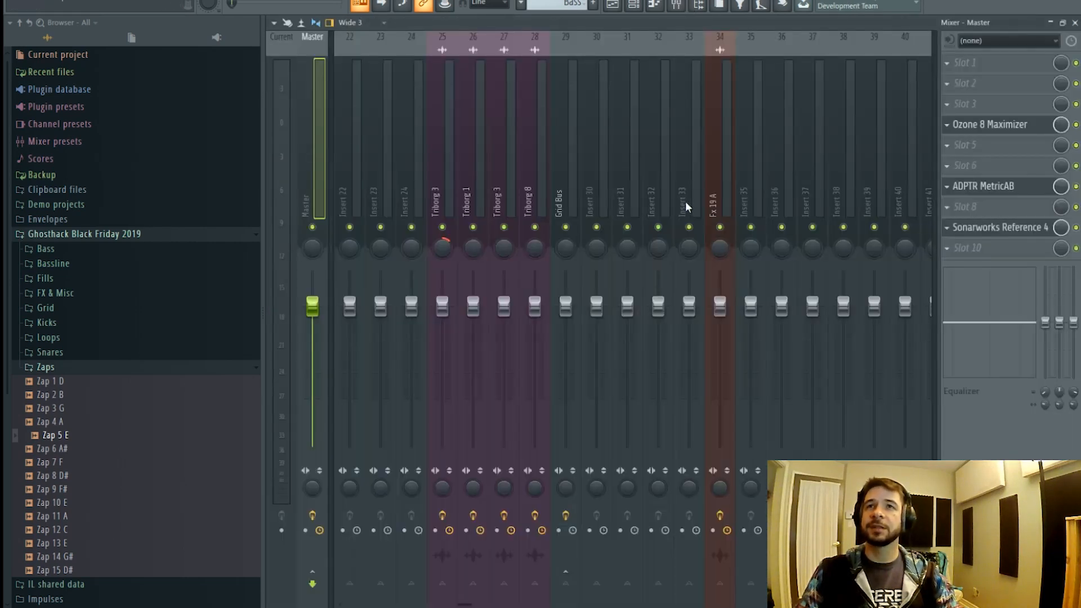
pyautogui.rightClick(745, 177)
pyautogui.moveTo(812, 150)
pyautogui.click(756, 148)
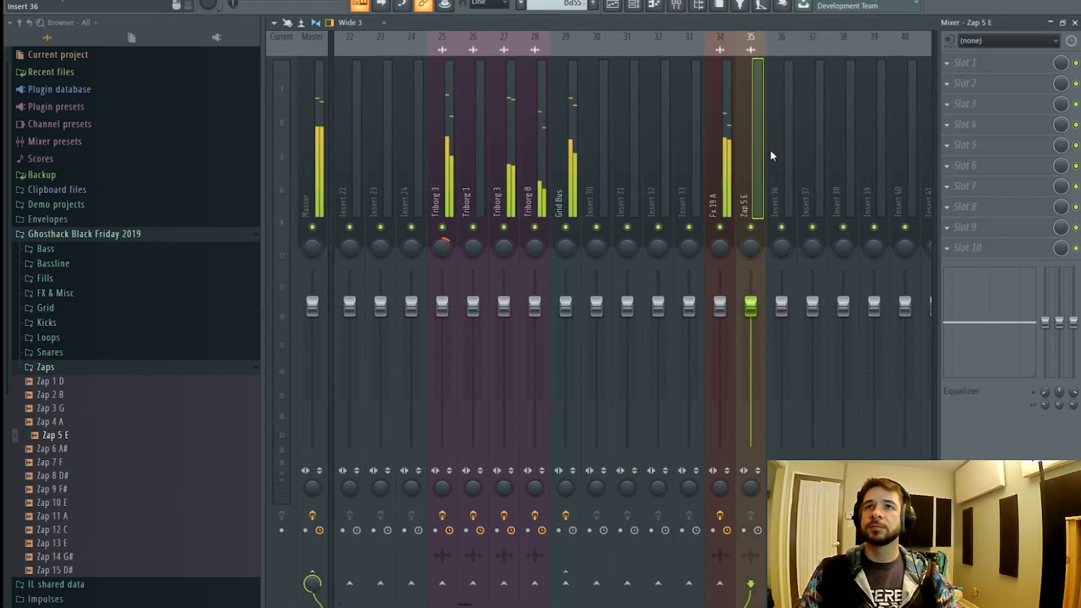
# - Place a second Zap 5 E clip on Track 12 at bar 13
pyautogui.click(613, 4)
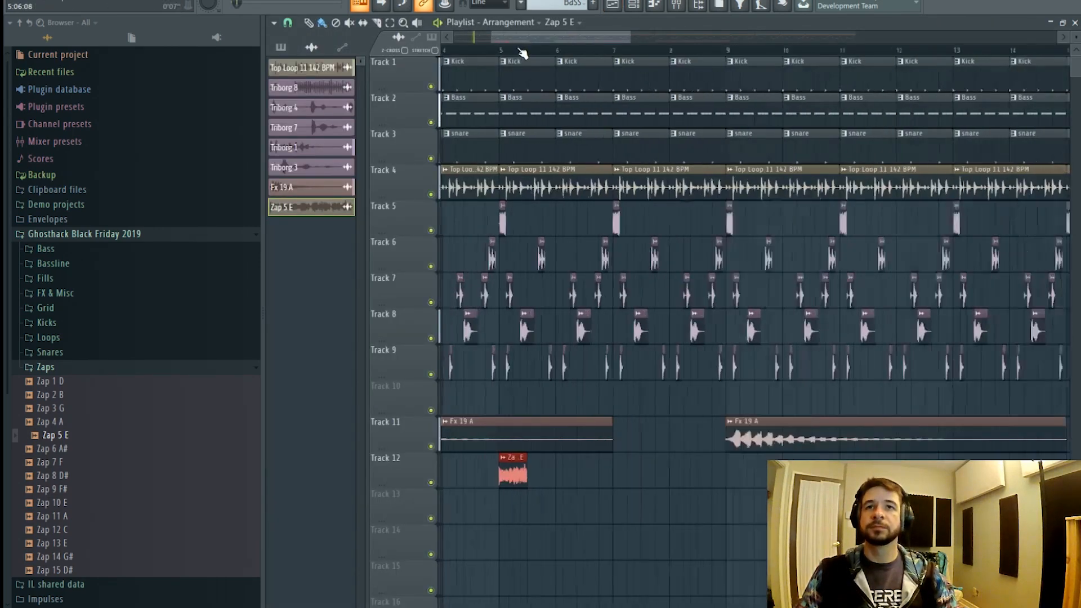
pyautogui.scroll(-4, 522, 51)
pyautogui.scroll(1, 522, 45)
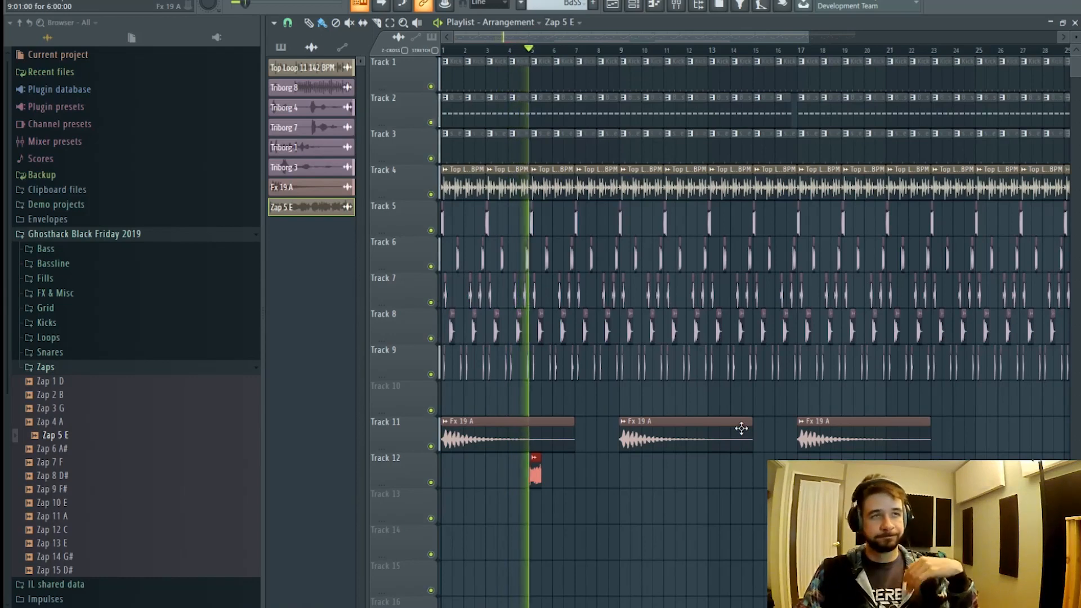
pyautogui.click(712, 473)
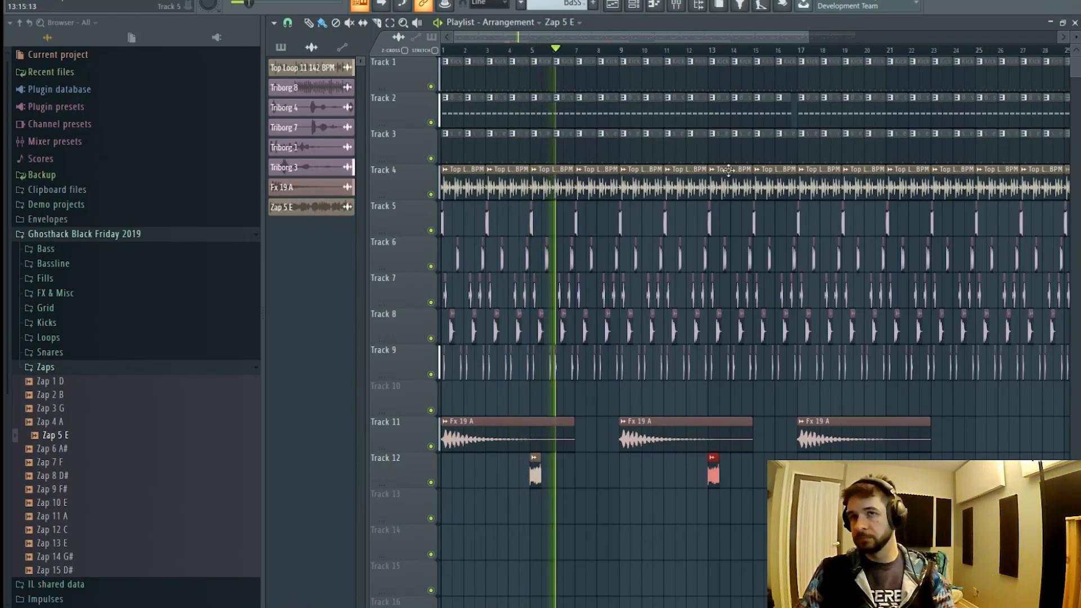
# - Add Fruity Delay 3 to the first effect slot of the Zap 5 E insert
pyautogui.press('F9')
pyautogui.click(973, 68)
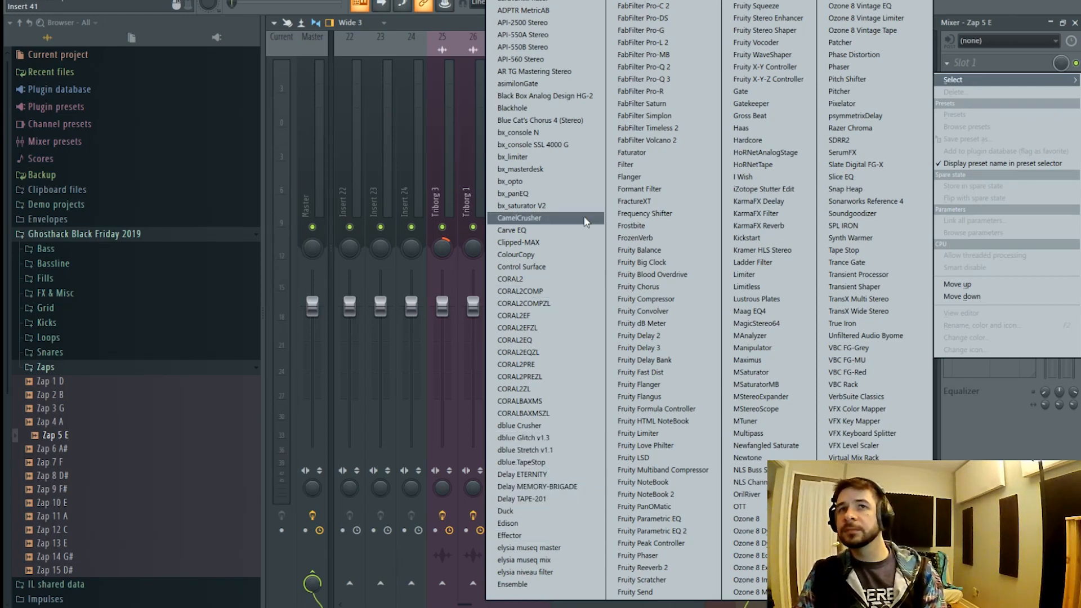
pyautogui.click(668, 348)
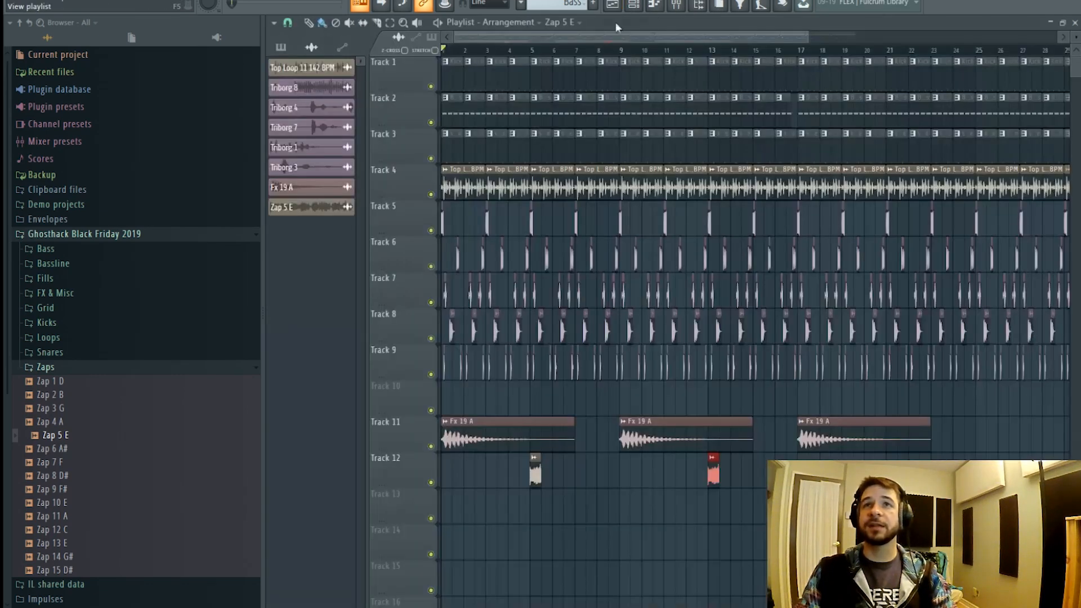
# - Listen to the delayed zap in the arrangement and review the Fruity Delay 3 settings on its insert
pyautogui.click(613, 8)
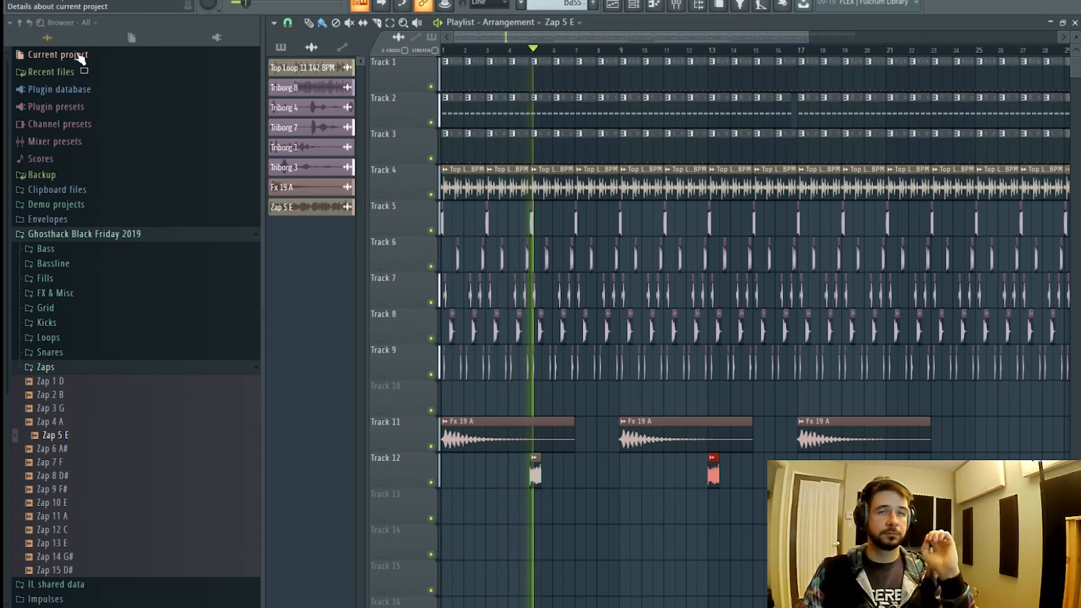
pyautogui.click(677, 6)
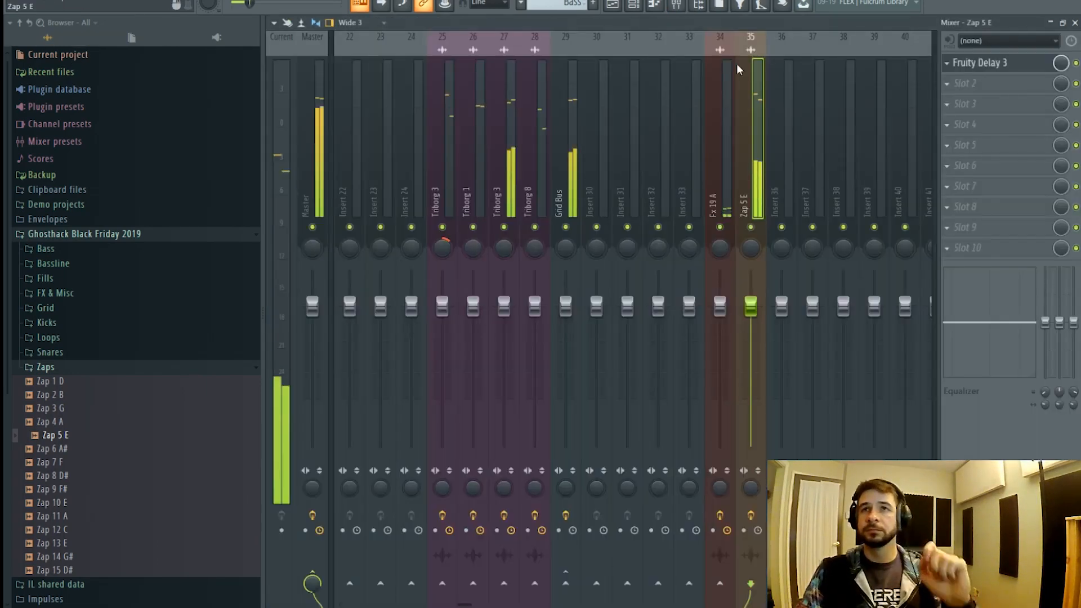
pyautogui.click(989, 65)
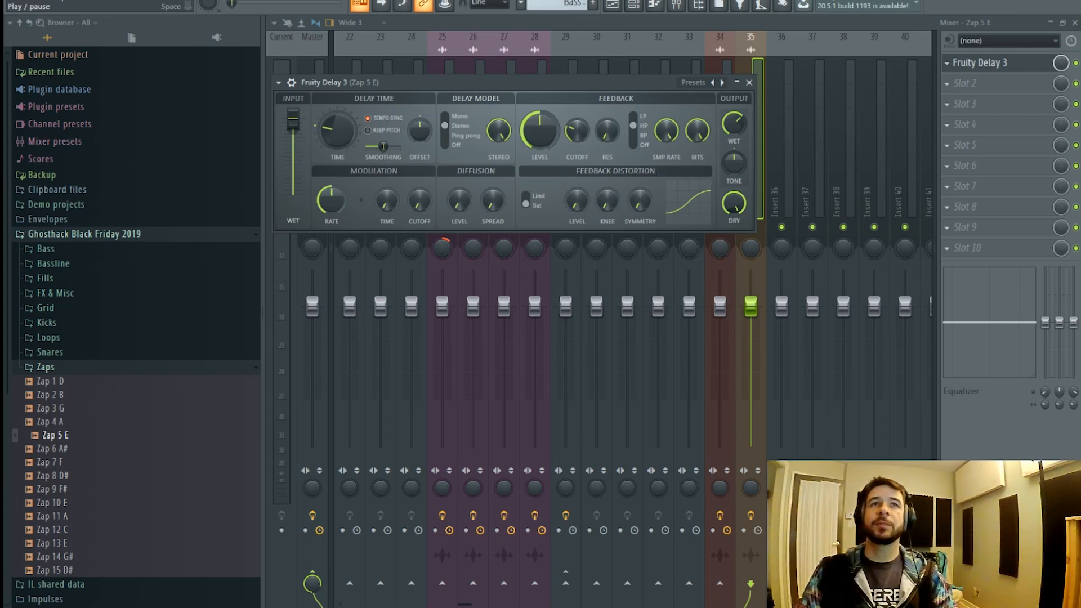
pyautogui.click(633, 6)
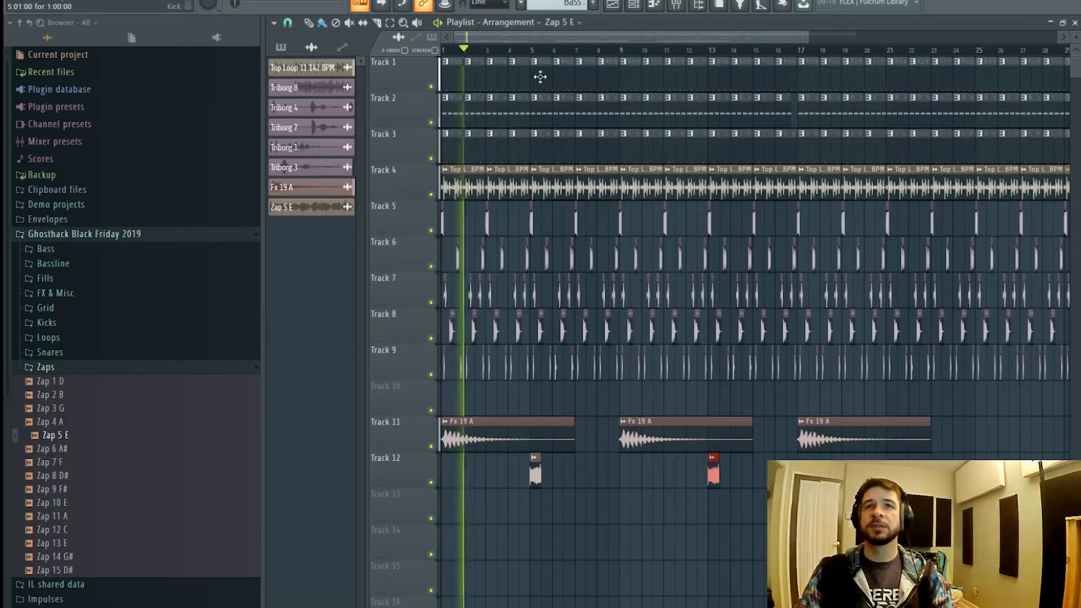
# - Add Kickstart to the second effect slot of the Zap 5 E insert and choose its second curve shape
pyautogui.click(676, 5)
pyautogui.click(970, 84)
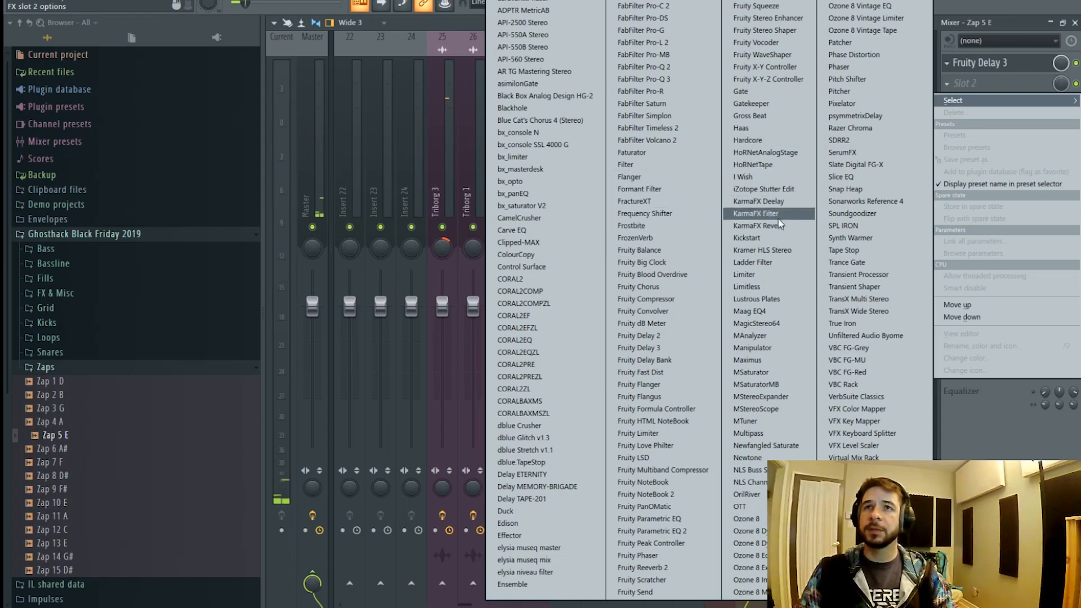
pyautogui.click(772, 238)
pyautogui.click(475, 265)
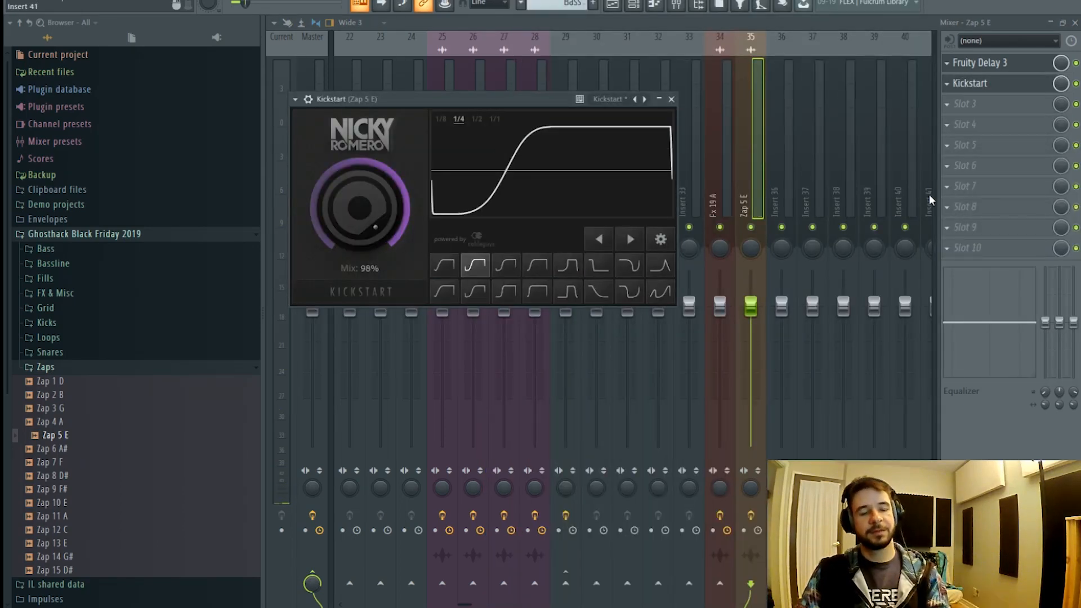
# - Add FabFilter Pro-Q 3 to the third slot of the Zap 5 E insert with a low cut at about 222 Hz
pyautogui.click(997, 107)
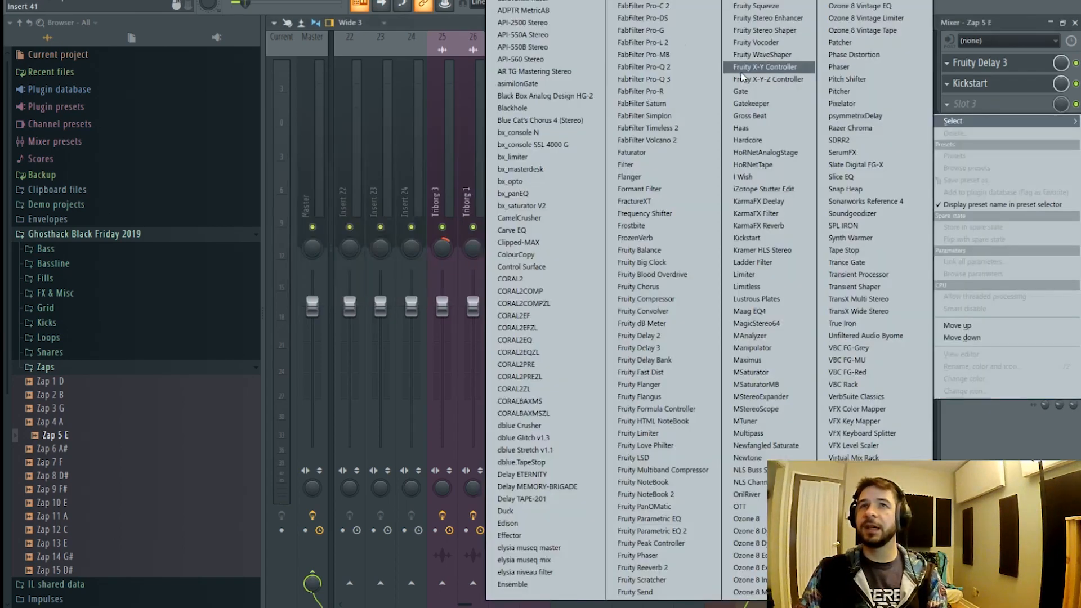
pyautogui.click(679, 79)
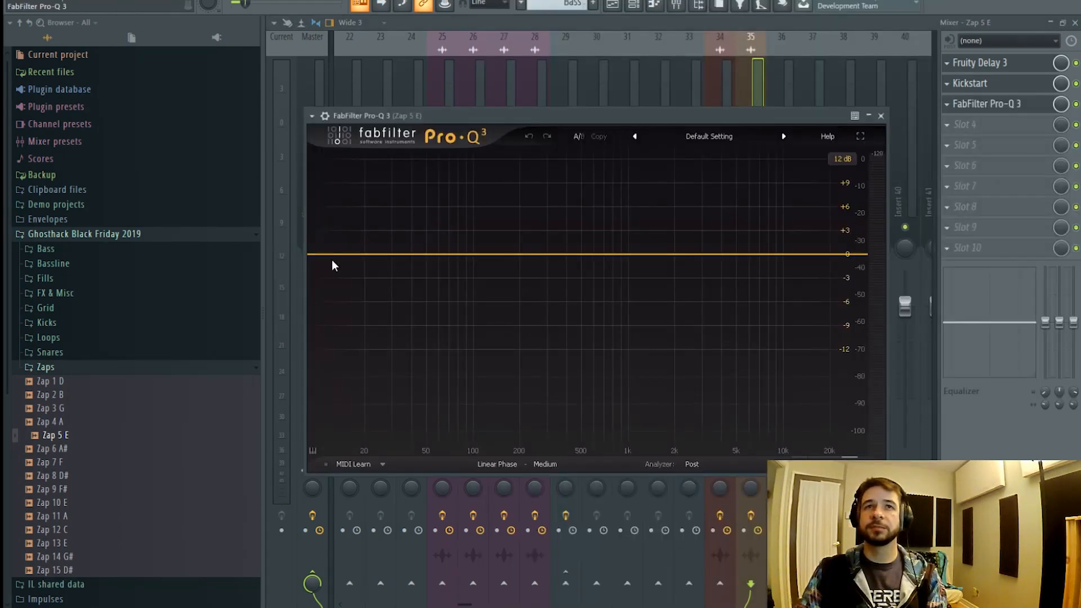
pyautogui.moveTo(334, 259); pyautogui.dragTo(528, 257)
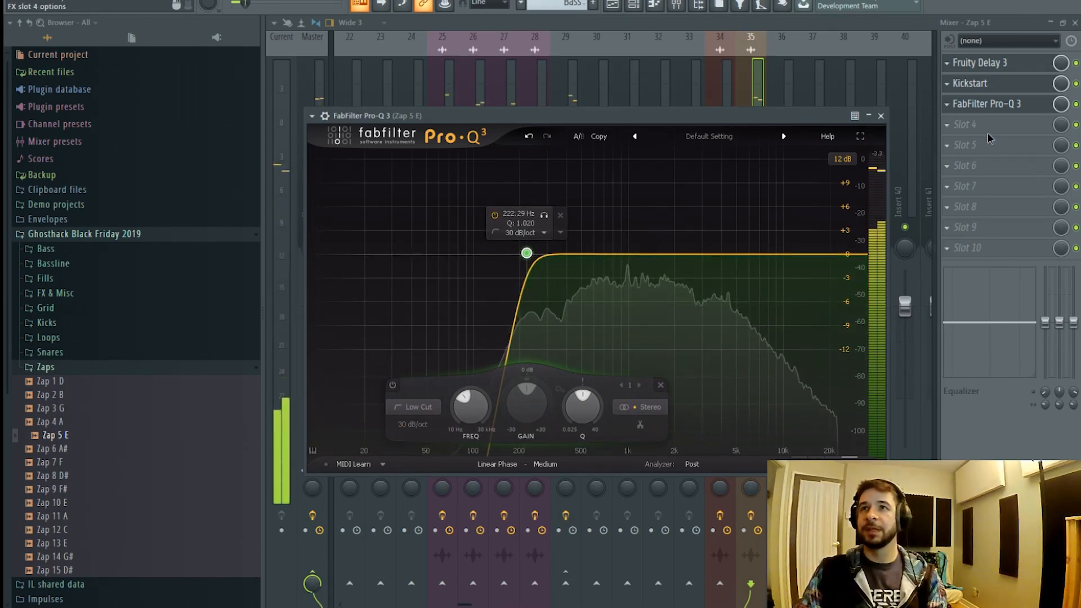
# - Add NLS Channel Stereo to the fourth slot of the Zap 5 E insert and lower its output slightly
pyautogui.click(965, 124)
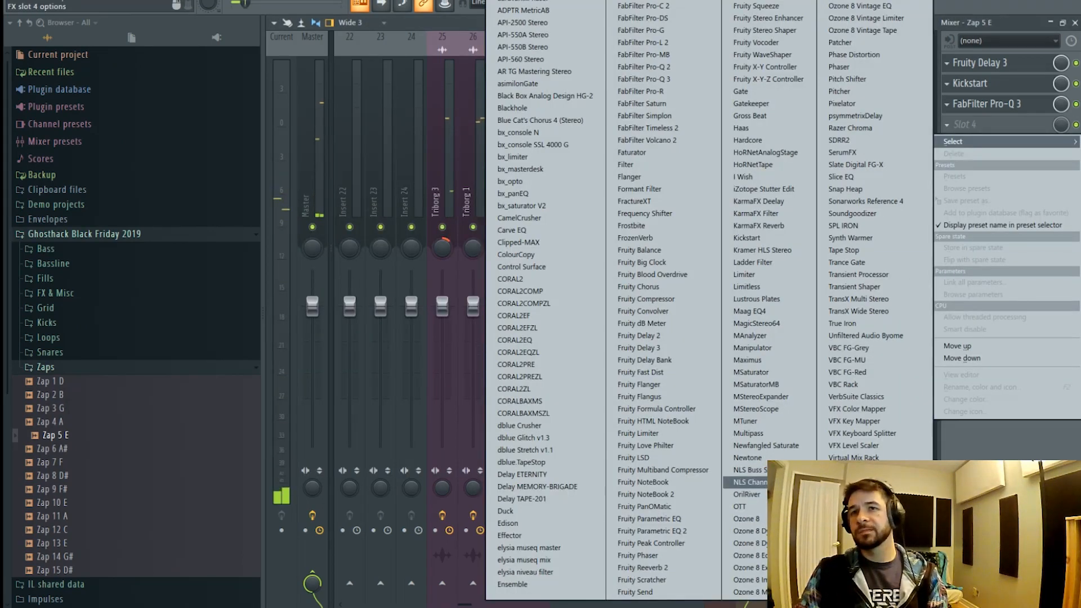
pyautogui.click(750, 483)
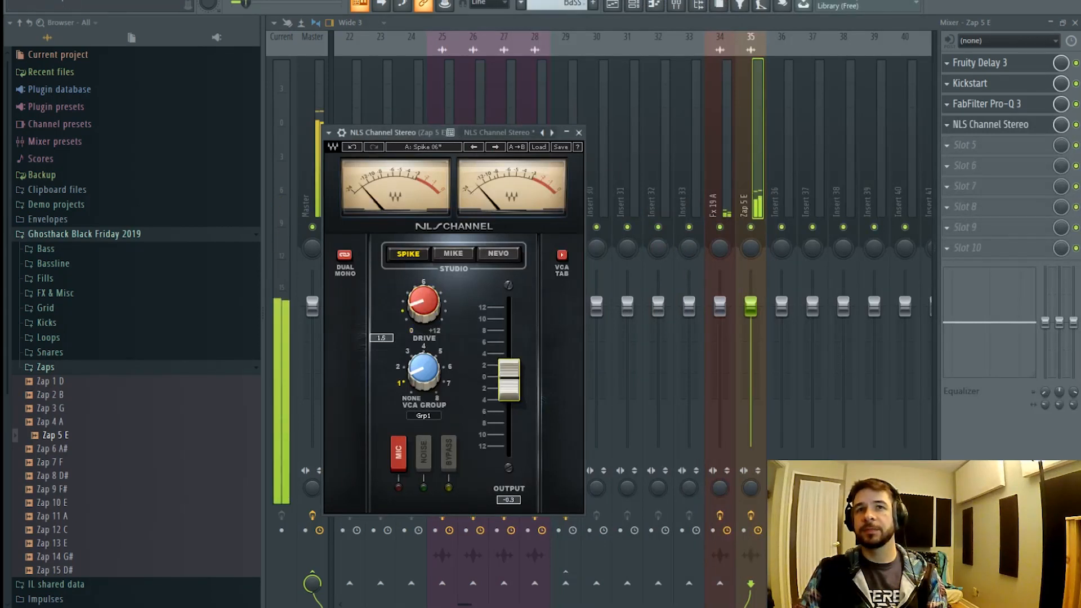
pyautogui.moveTo(509, 391); pyautogui.dragTo(522, 400)
# - In the Zap 5 E insert's FabFilter Pro-Q 3, add an approximately 8 dB dip near 560 Hz and raise the low cut to about 259 Hz
pyautogui.click(991, 103)
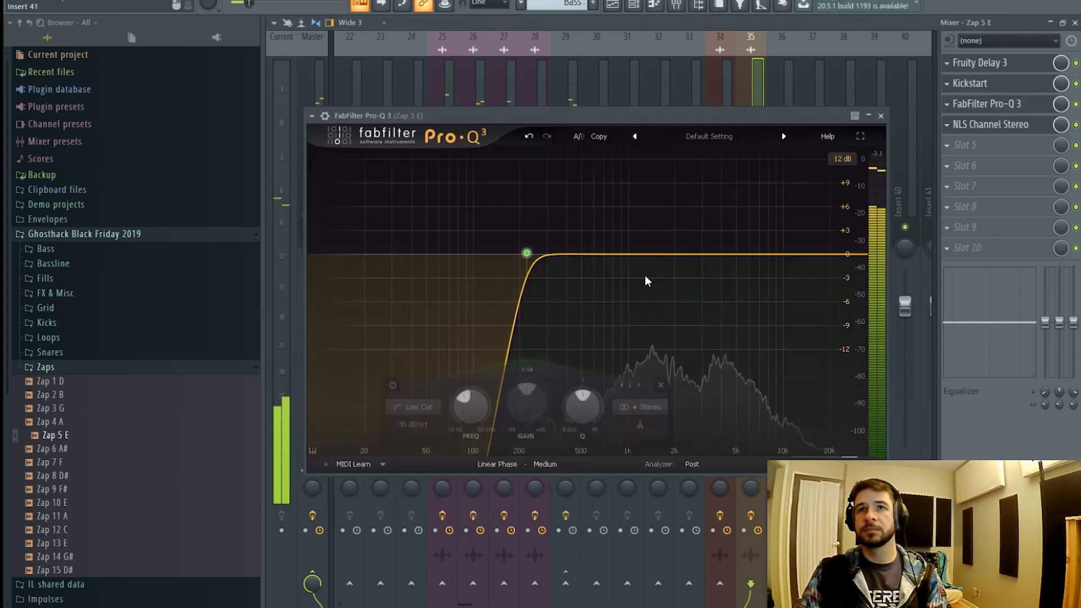
pyautogui.moveTo(589, 259); pyautogui.dragTo(589, 317)
pyautogui.moveTo(526, 253); pyautogui.dragTo(537, 259)
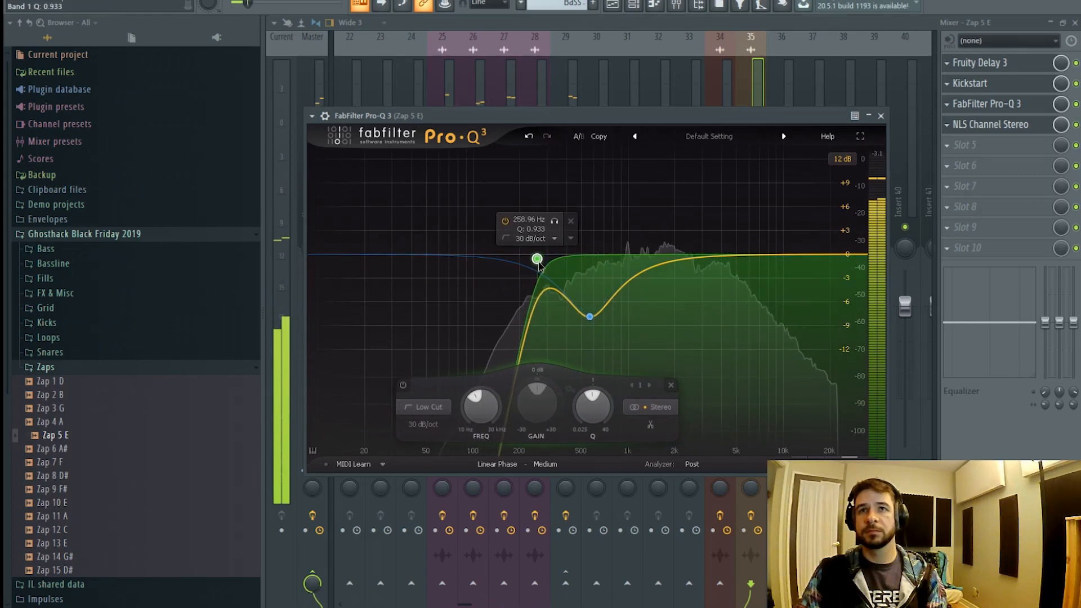
# - Copy the Zap 5 E clips on Track 12 to bars 21 and 29 and listen to the arrangement
pyautogui.click(613, 6)
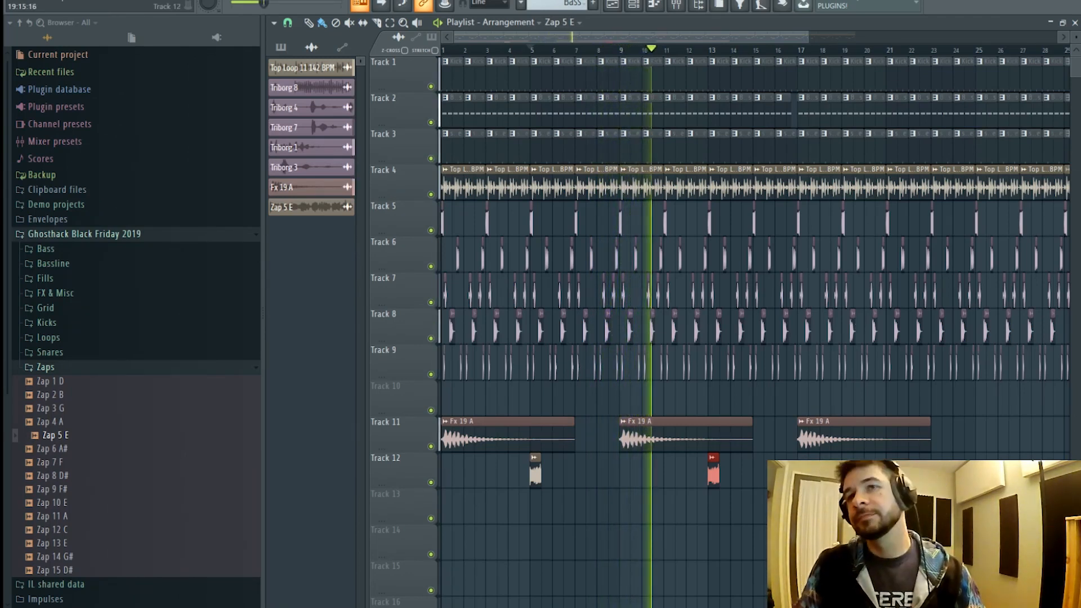
pyautogui.moveTo(757, 506); pyautogui.dragTo(893, 475)
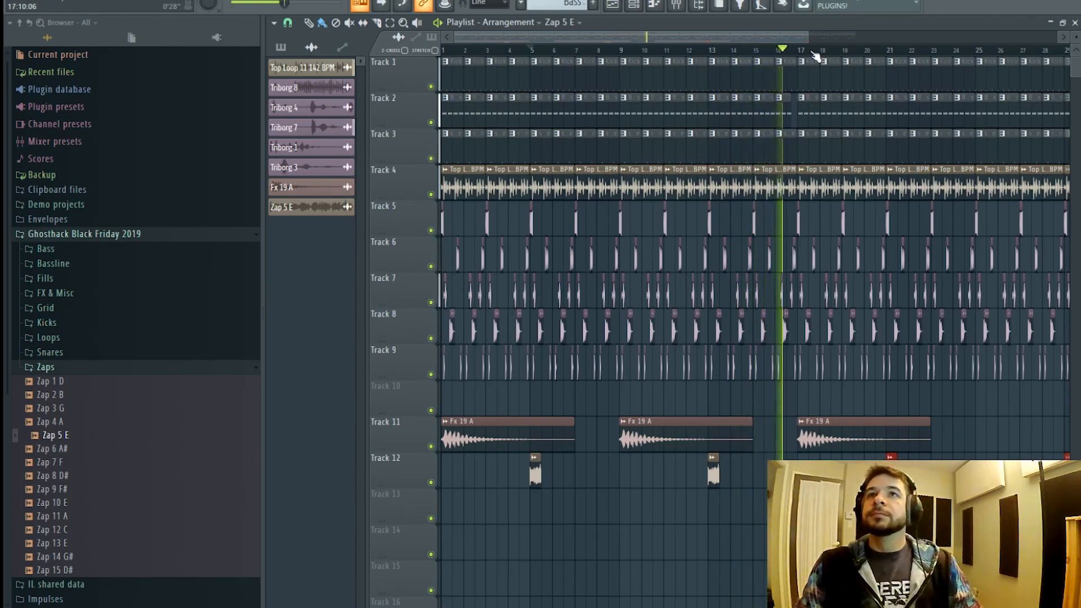
pyautogui.scroll(3, 813, 51)
pyautogui.scroll(-3, 810, 55)
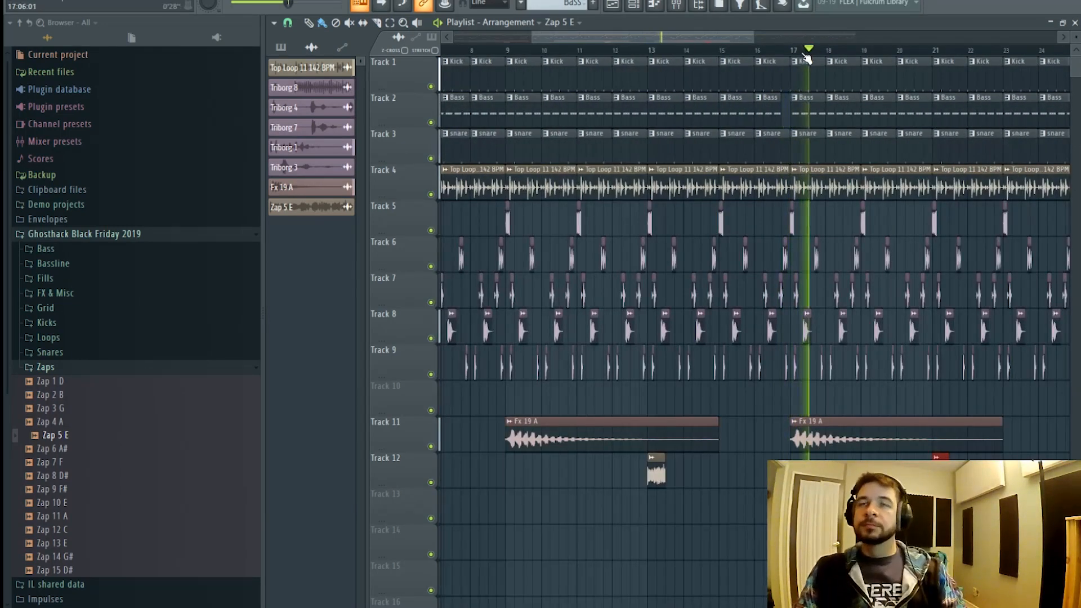
pyautogui.scroll(-2, 795, 53)
pyautogui.press('space')
# - Create a new empty pattern and name it Leads
pyautogui.click(596, 4)
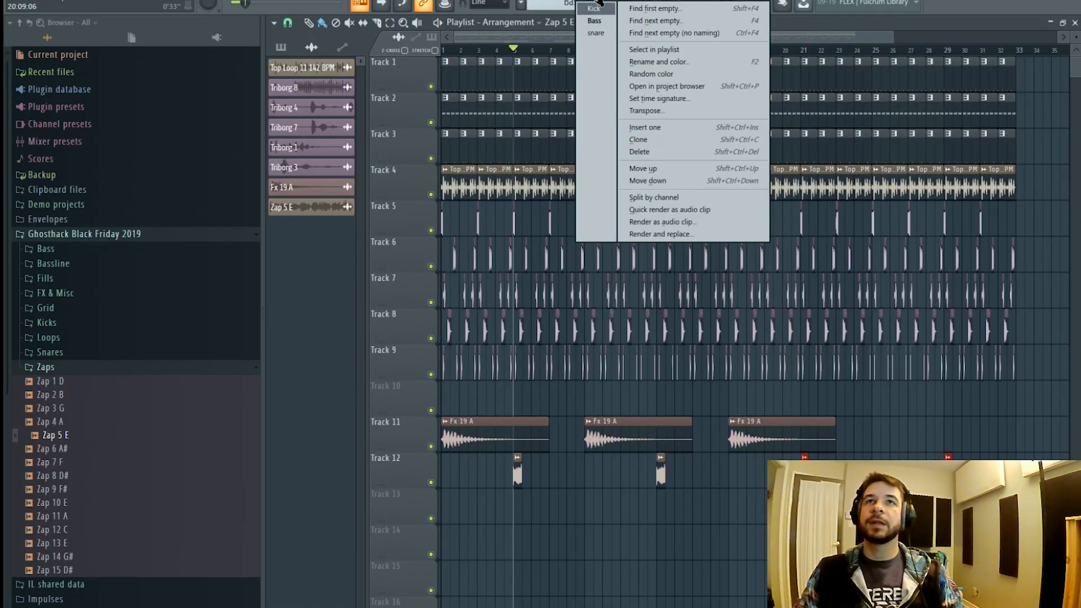
pyautogui.click(596, 1)
pyautogui.press('Escape')
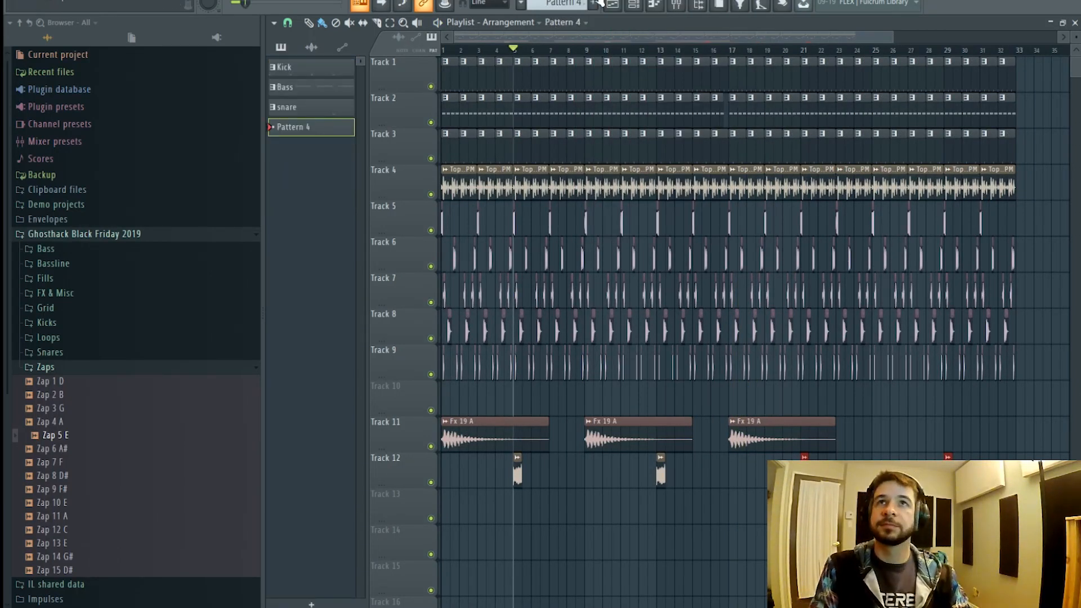
# - Add a second Serum instrument to the channel rack for the Leads pattern
pyautogui.click(634, 6)
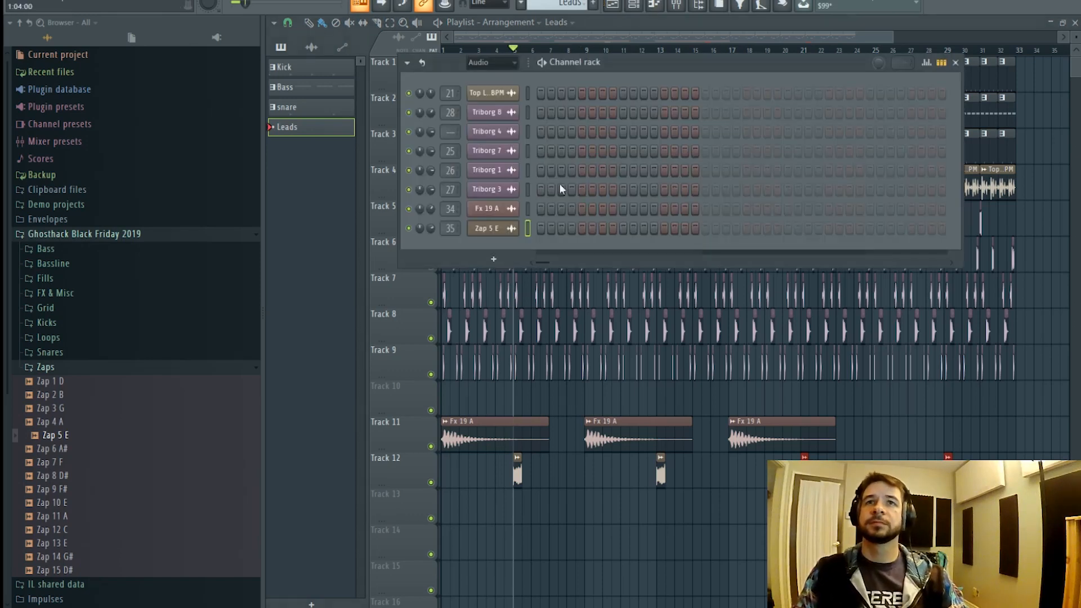
pyautogui.click(503, 262)
pyautogui.click(637, 48)
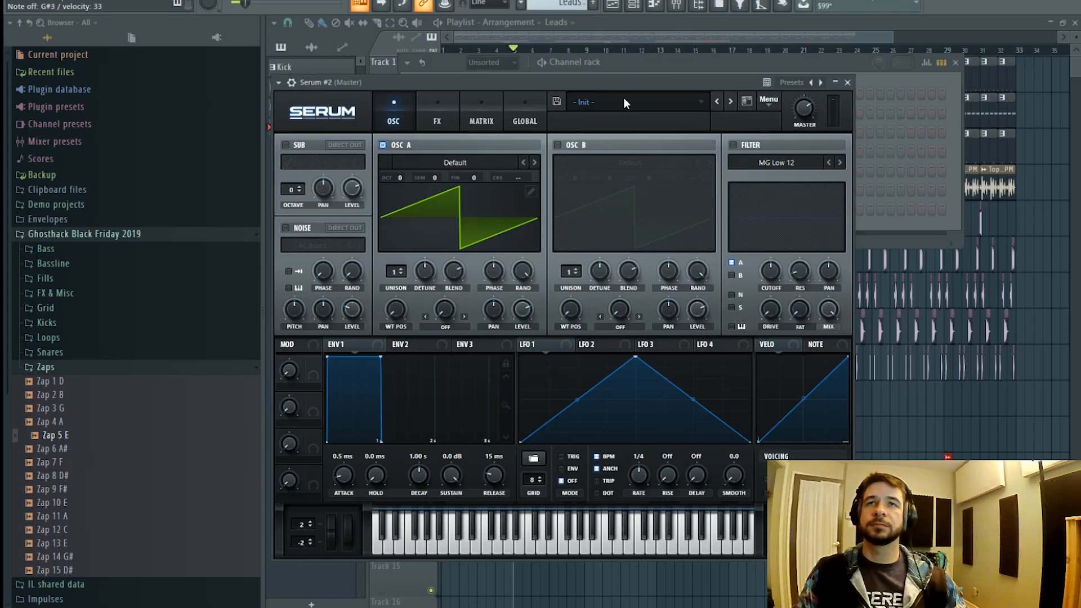
# - Load the Psy Lead - Burn In Sound preset from Serum's Black Friday 2019 folder and set Oscillator A's FM warp to 60%
pyautogui.click(624, 101)
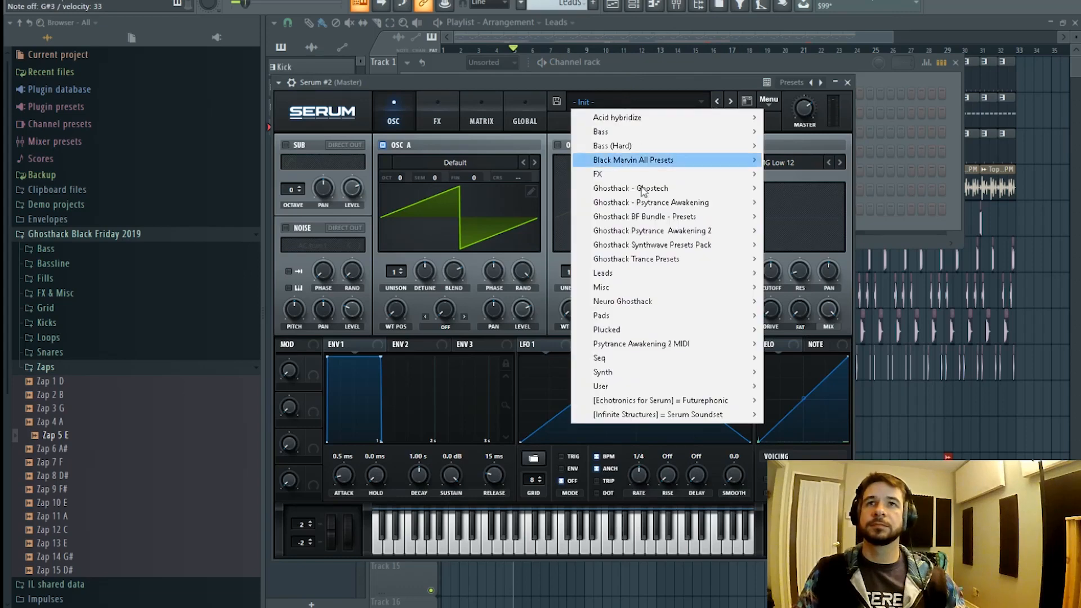
pyautogui.moveTo(675, 386)
pyautogui.moveTo(802, 388)
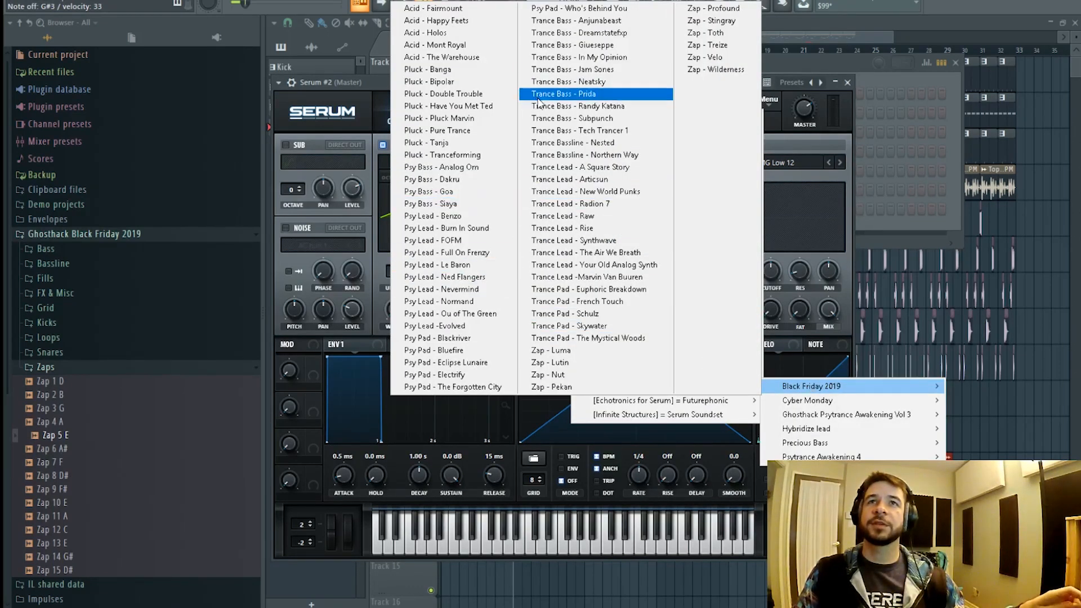
pyautogui.click(481, 215)
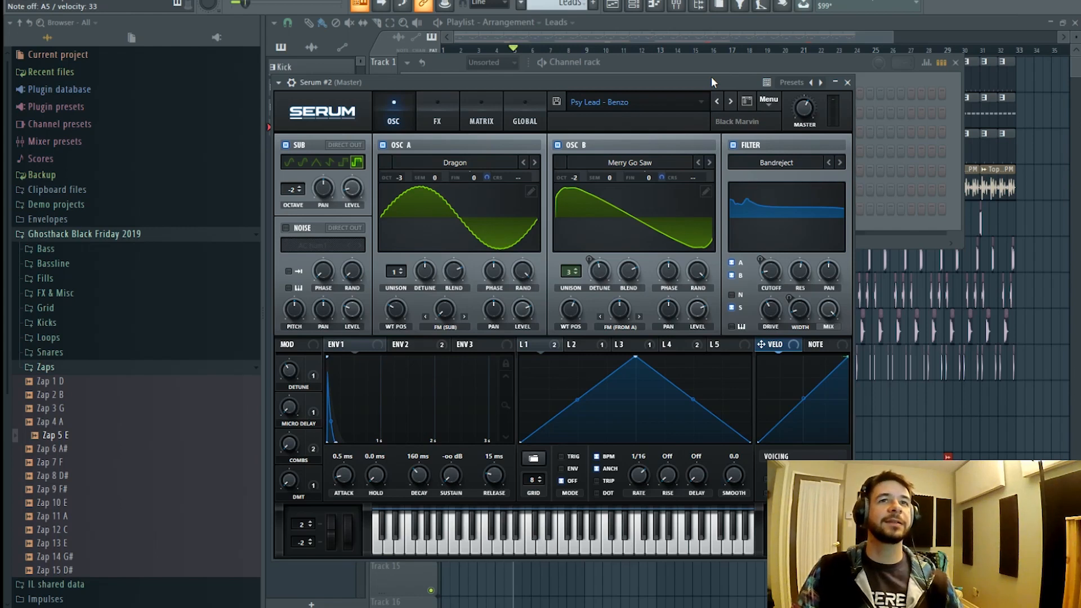
pyautogui.click(735, 101)
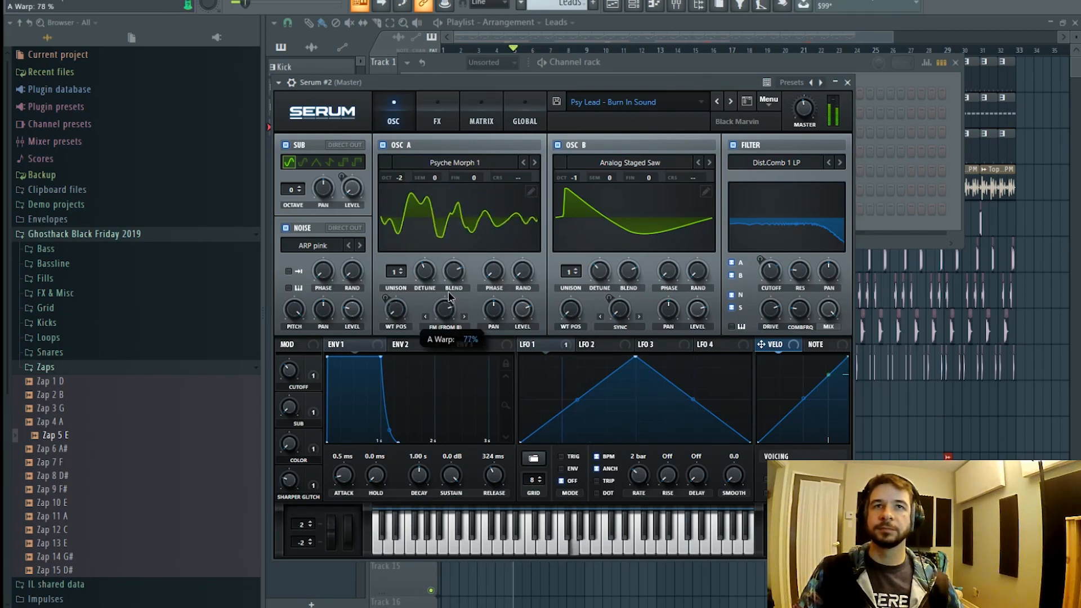
pyautogui.moveTo(448, 312); pyautogui.dragTo(450, 289)
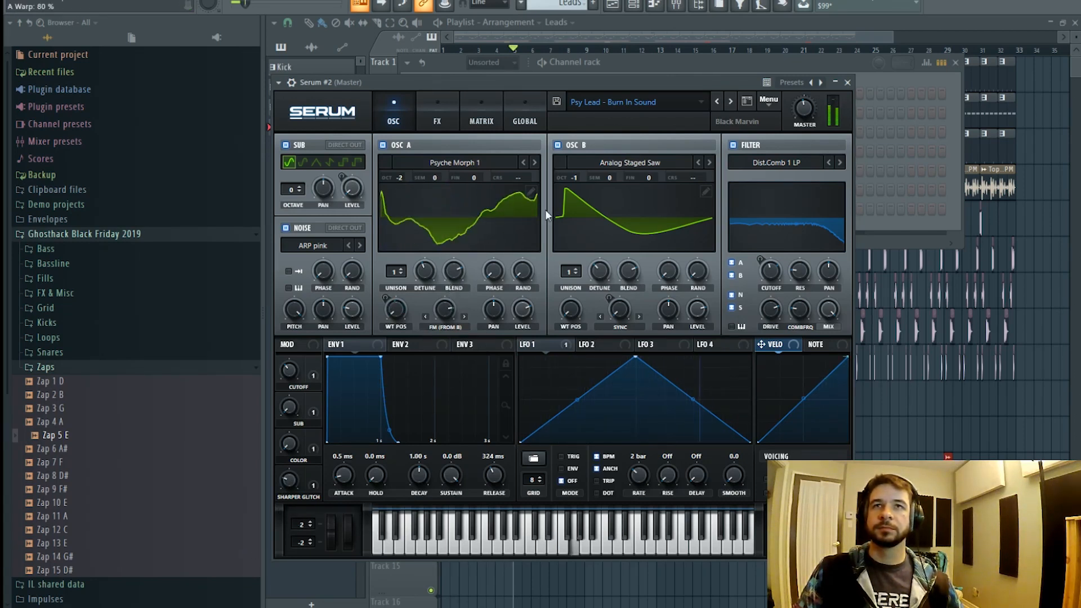
# - Draw a G4 note at the start of Serum #2's piano roll in the Leads pattern
pyautogui.click(697, 60)
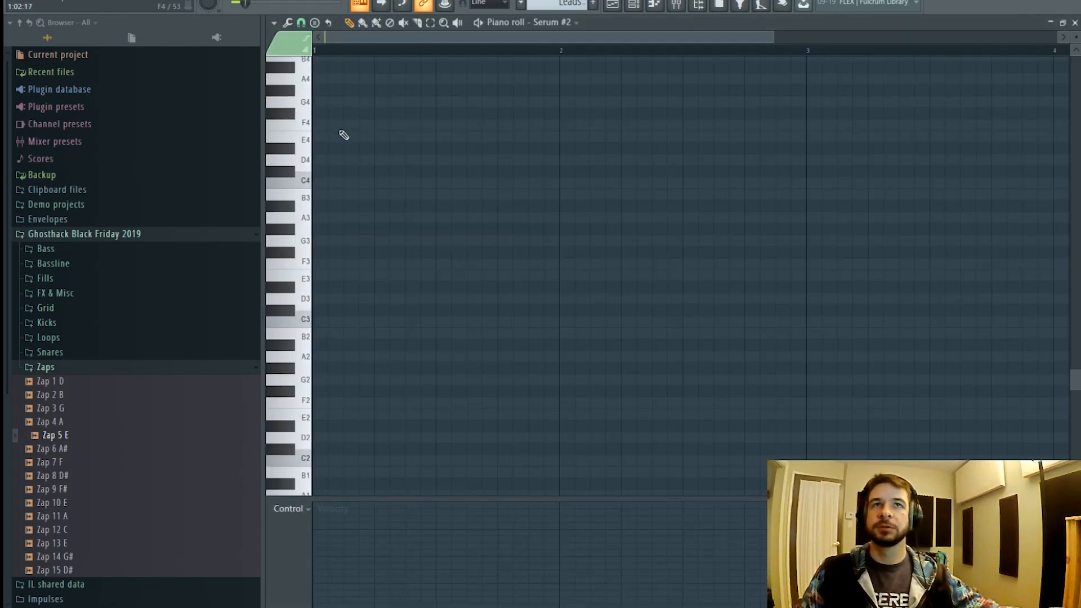
pyautogui.click(321, 103)
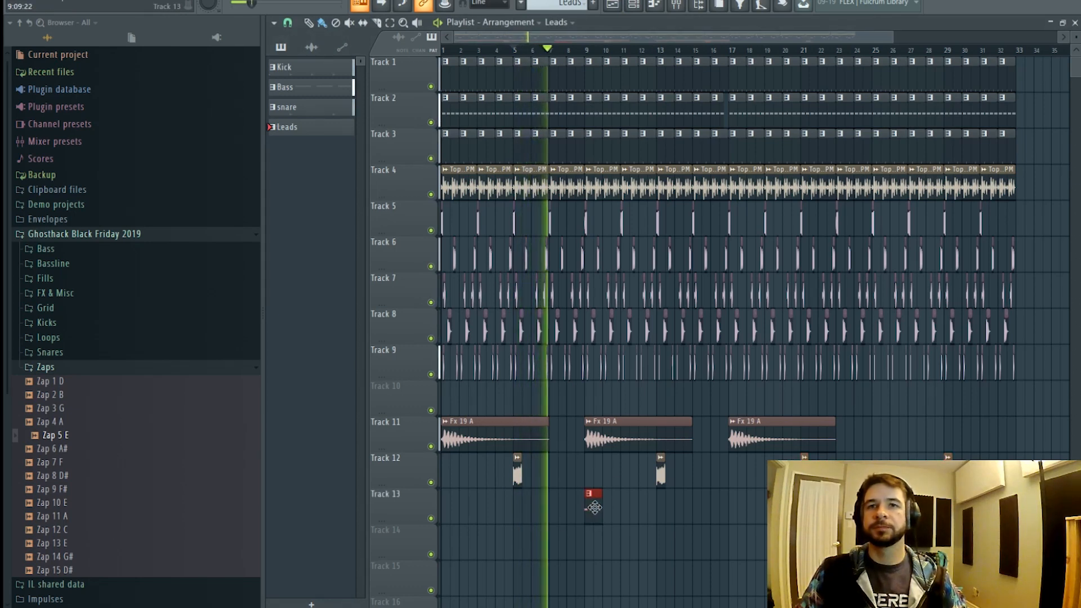
# - Place the Leads pattern on Track 13 at bar 17, removing the clip at bar 9, and play from just before it
pyautogui.rightClick(602, 505)
pyautogui.click(735, 510)
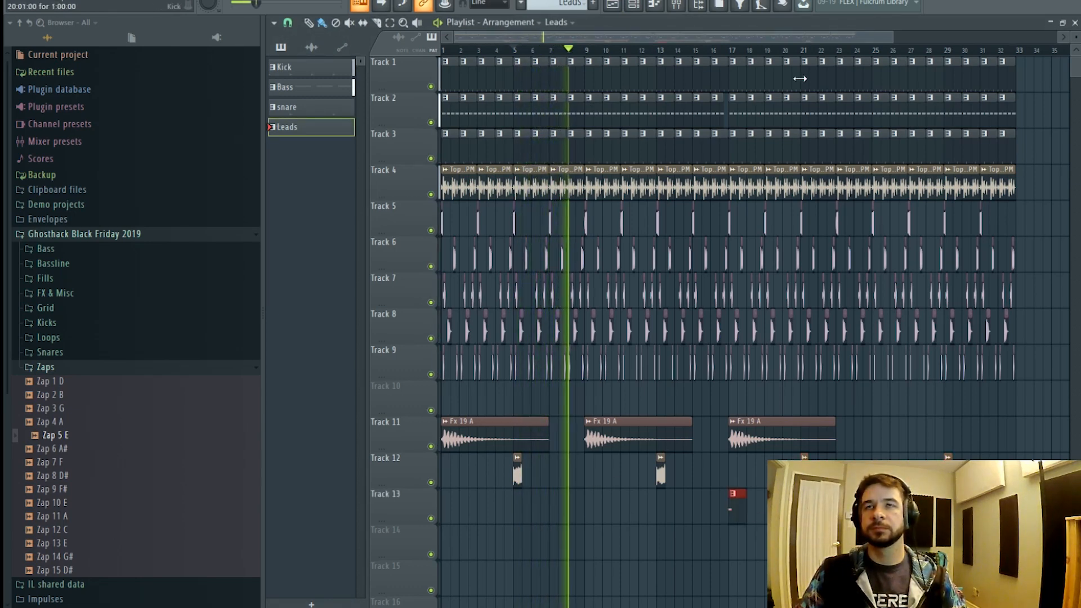
pyautogui.scroll(2, 884, 61)
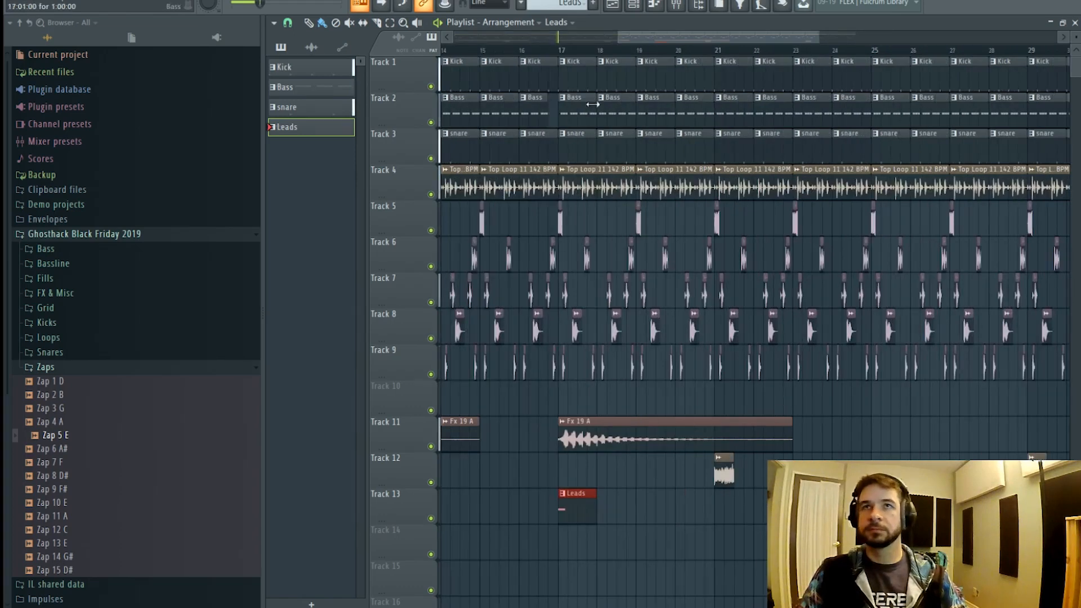
pyautogui.click(519, 49)
pyautogui.click(584, 542)
pyautogui.rightClick(601, 543)
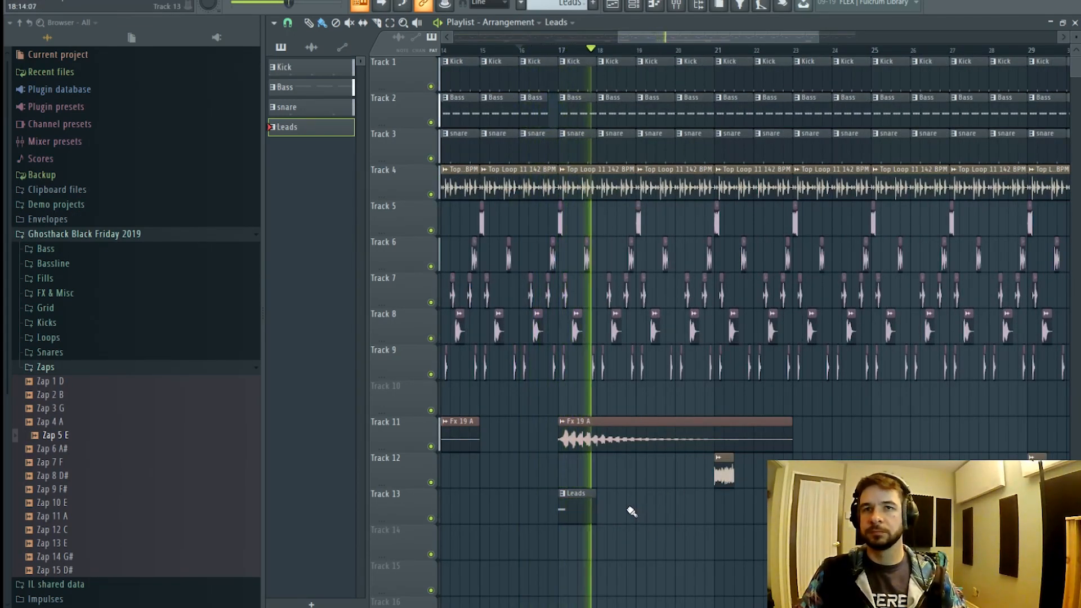
# - Add two more spaced G4 notes to the first bar of Serum #2's piano roll and lengthen the middle one to four steps
pyautogui.press('F6')
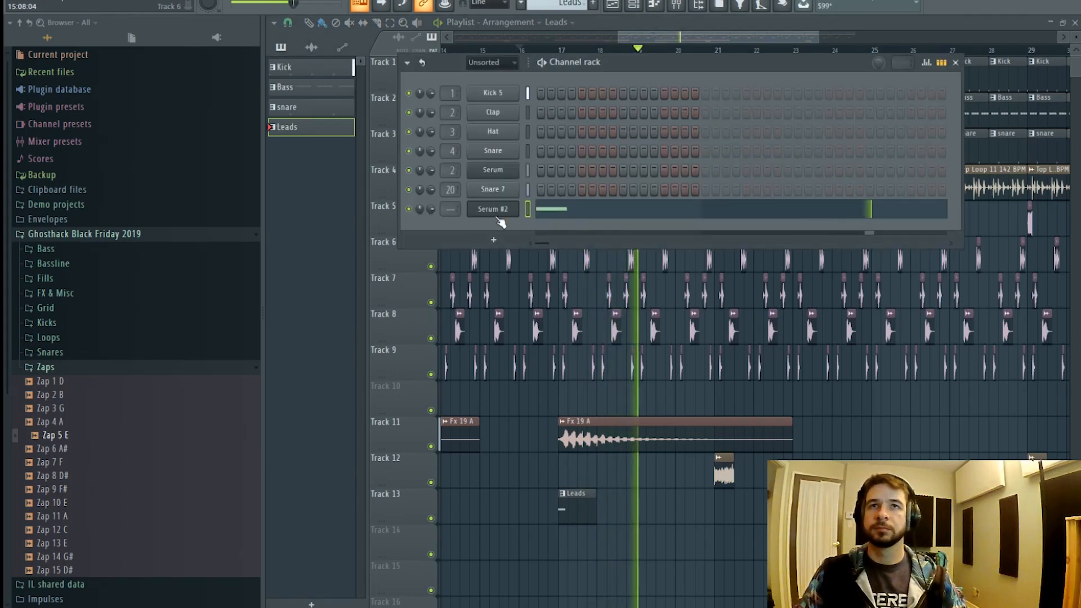
pyautogui.press('F7')
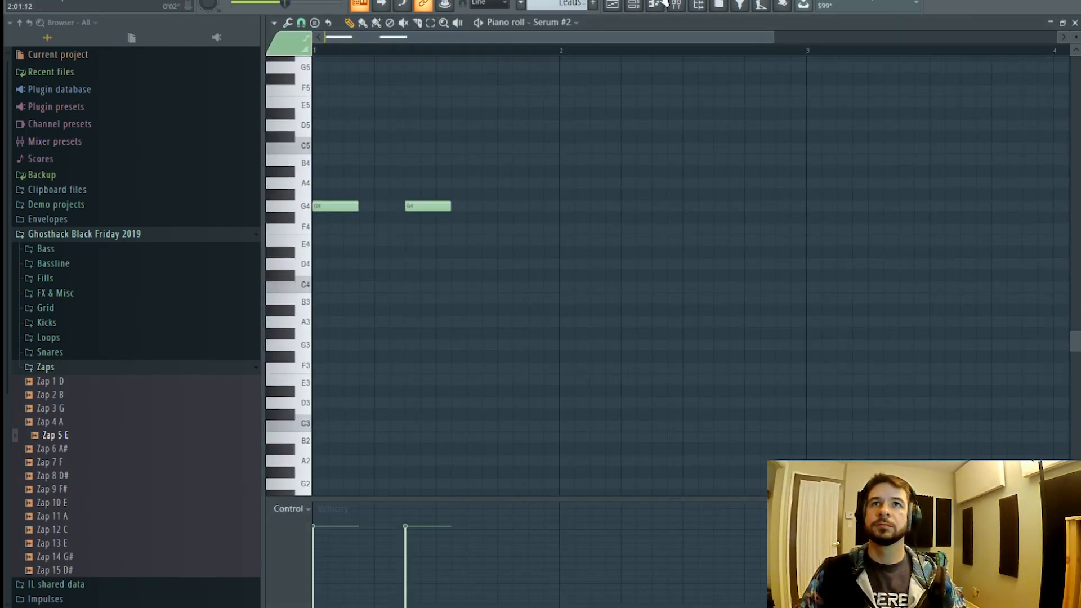
pyautogui.click(612, 5)
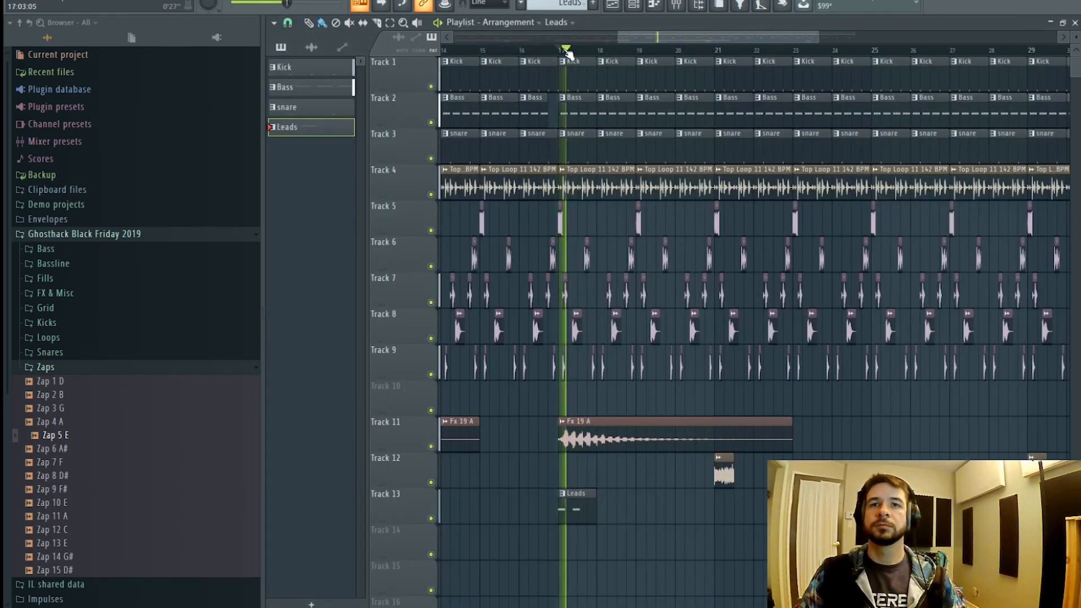
pyautogui.press('F6')
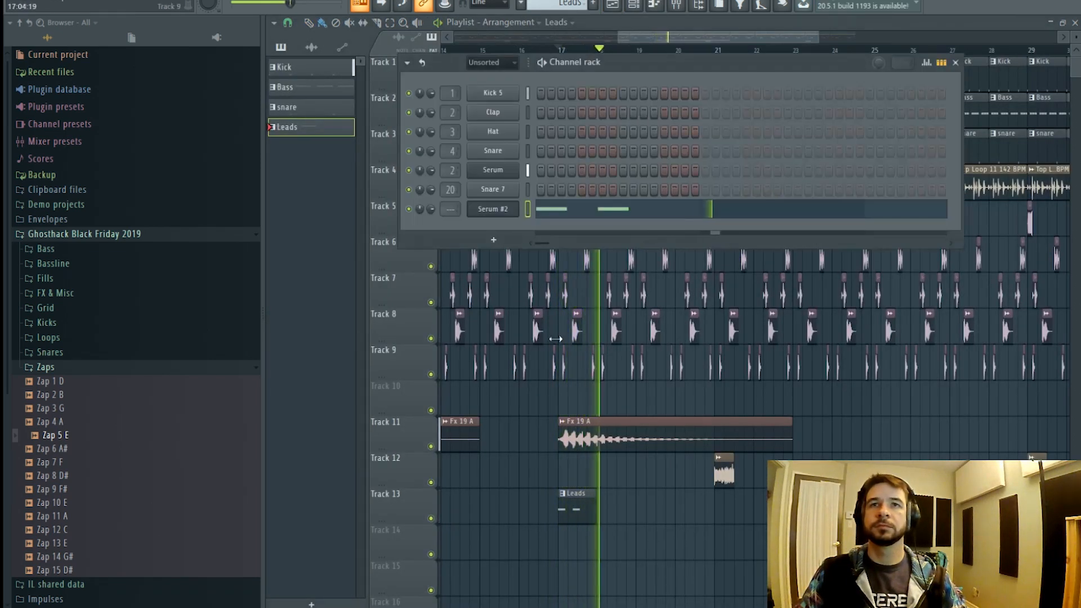
pyautogui.press('F7')
pyautogui.click(499, 206)
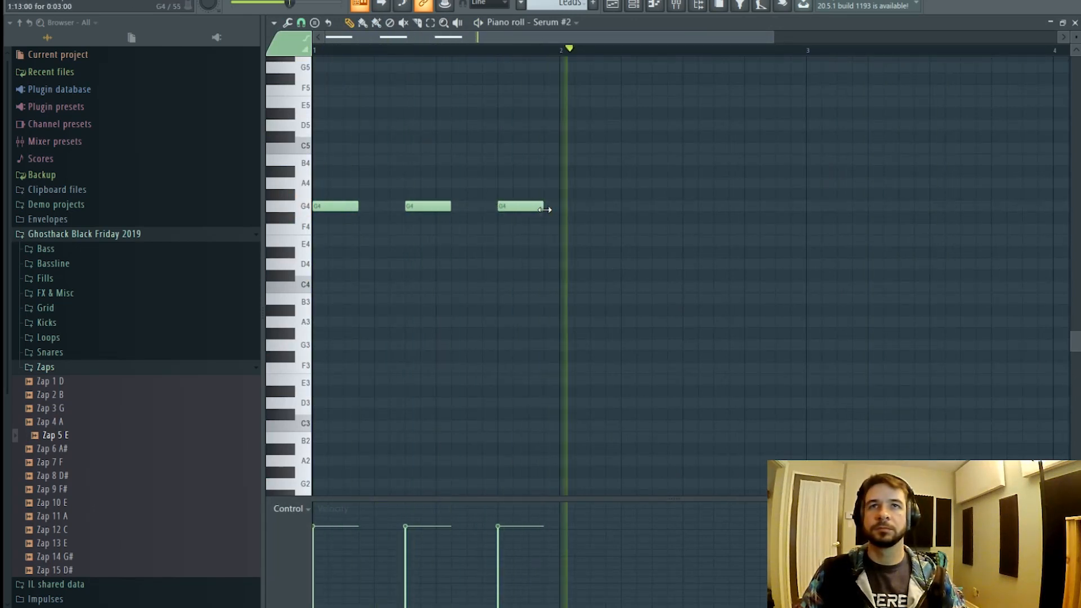
pyautogui.moveTo(450, 207); pyautogui.dragTo(467, 206)
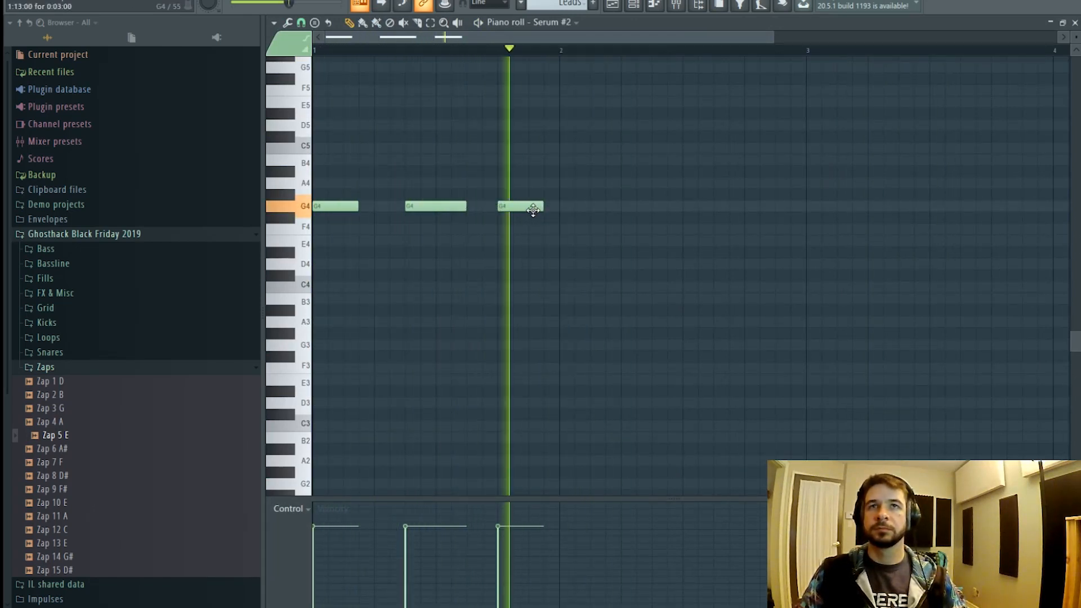
# - Copy the three G4 notes into the second bar and delete the first note of the copy
pyautogui.moveTo(603, 133); pyautogui.dragTo(305, 272)
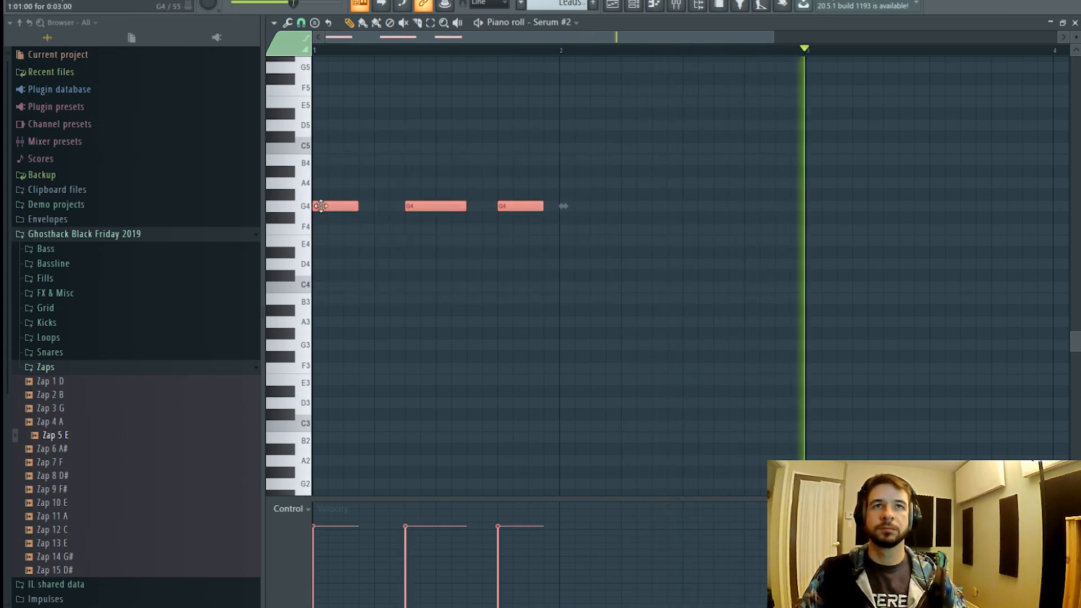
pyautogui.moveTo(321, 206); pyautogui.dragTo(569, 205)
pyautogui.rightClick(575, 205)
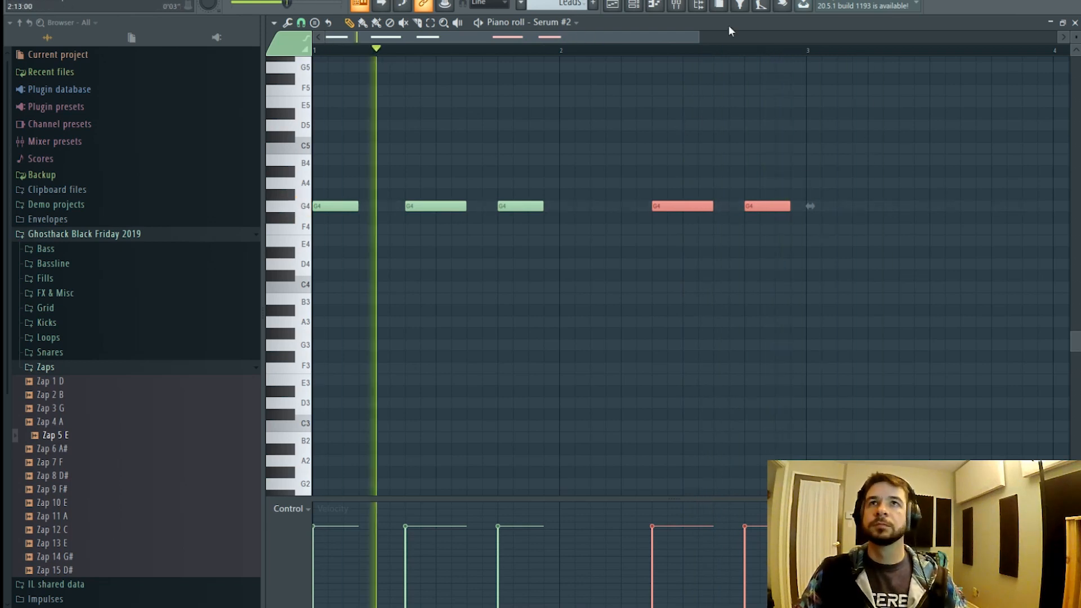
# - Route the Serum #2 channel to mixer insert 12
pyautogui.click(676, 6)
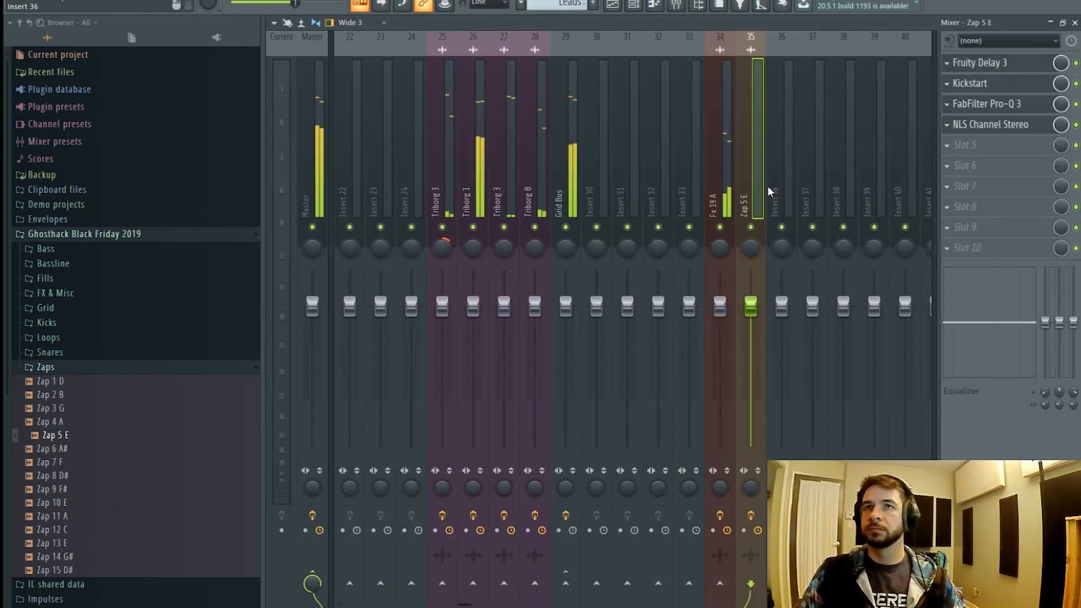
pyautogui.hscroll(-5, 598, 128)
pyautogui.rightClick(513, 153)
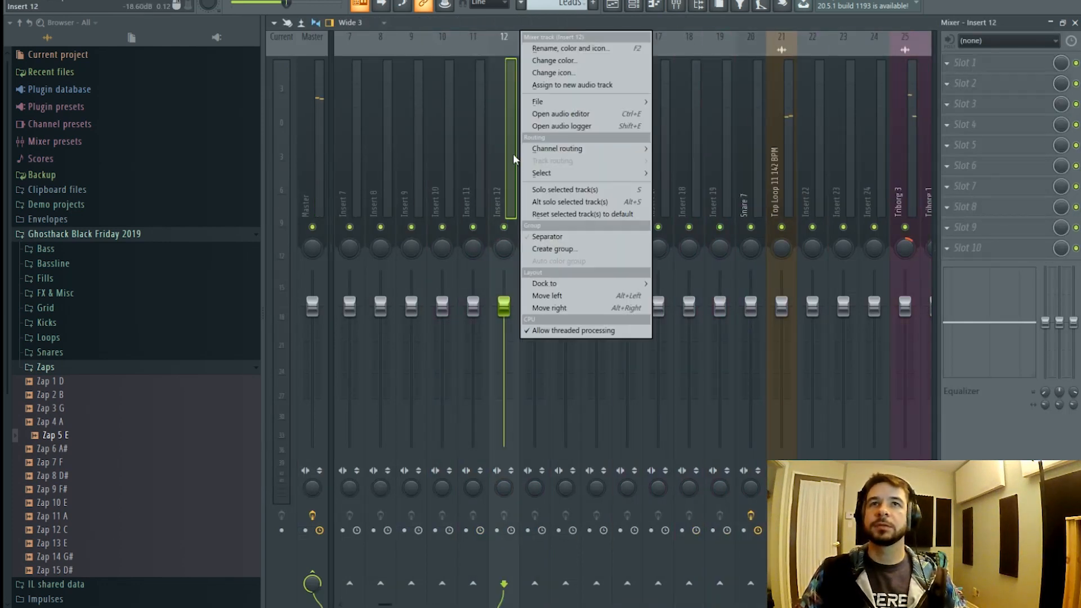
pyautogui.moveTo(614, 152)
pyautogui.click(721, 148)
# - Add Kickstart to the first slot of the Serum #2 insert and choose its second curve shape
pyautogui.click(983, 62)
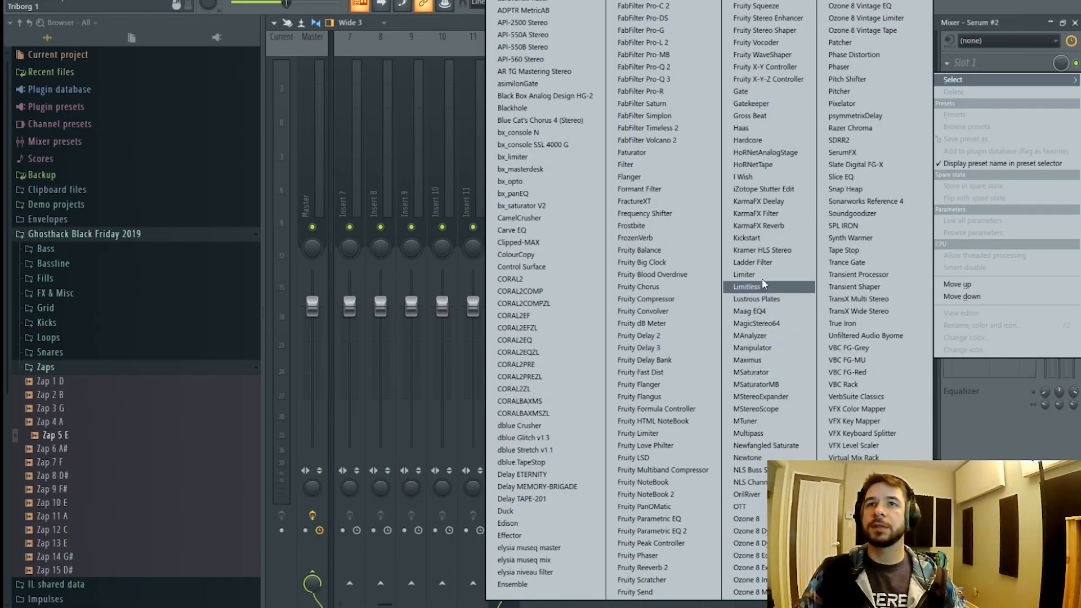
pyautogui.click(775, 240)
pyautogui.click(524, 321)
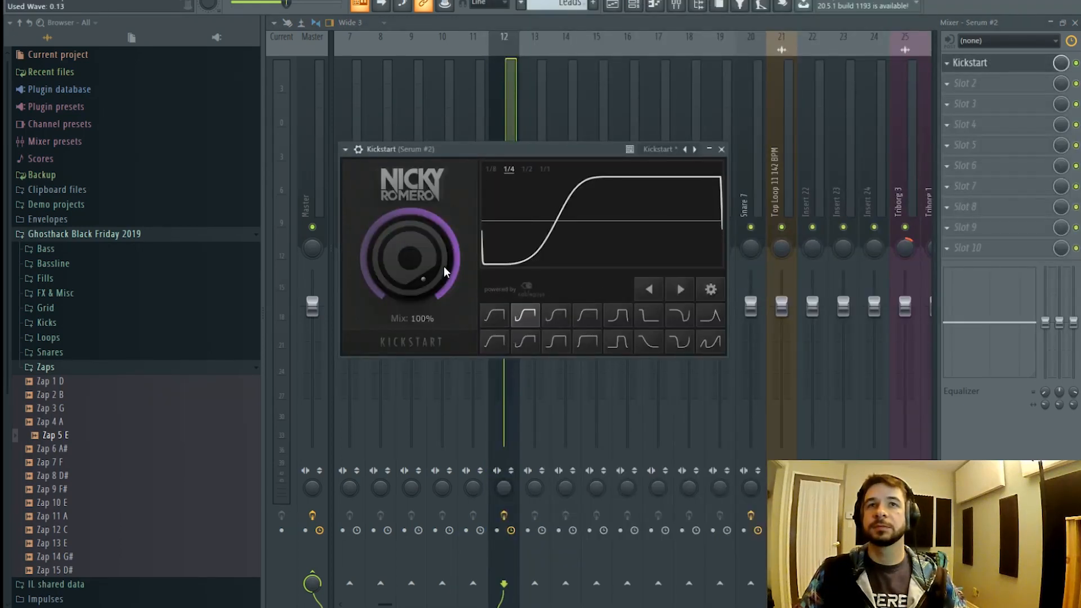
pyautogui.press('Escape')
# - Place another Leads clip on Track 13 at bar 19, directly after the first one
pyautogui.click(621, 7)
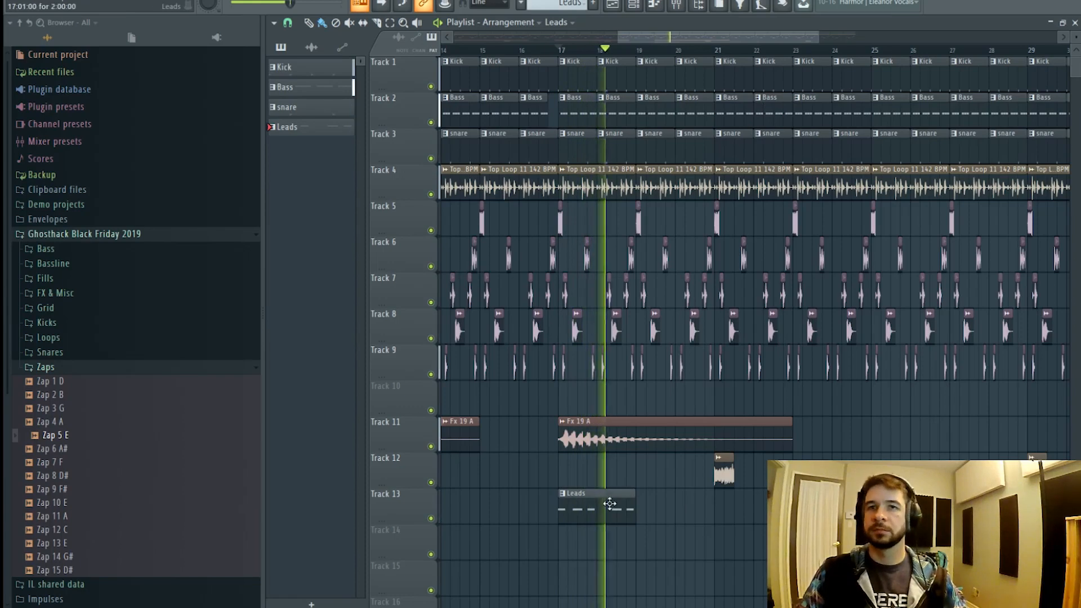
pyautogui.click(641, 501)
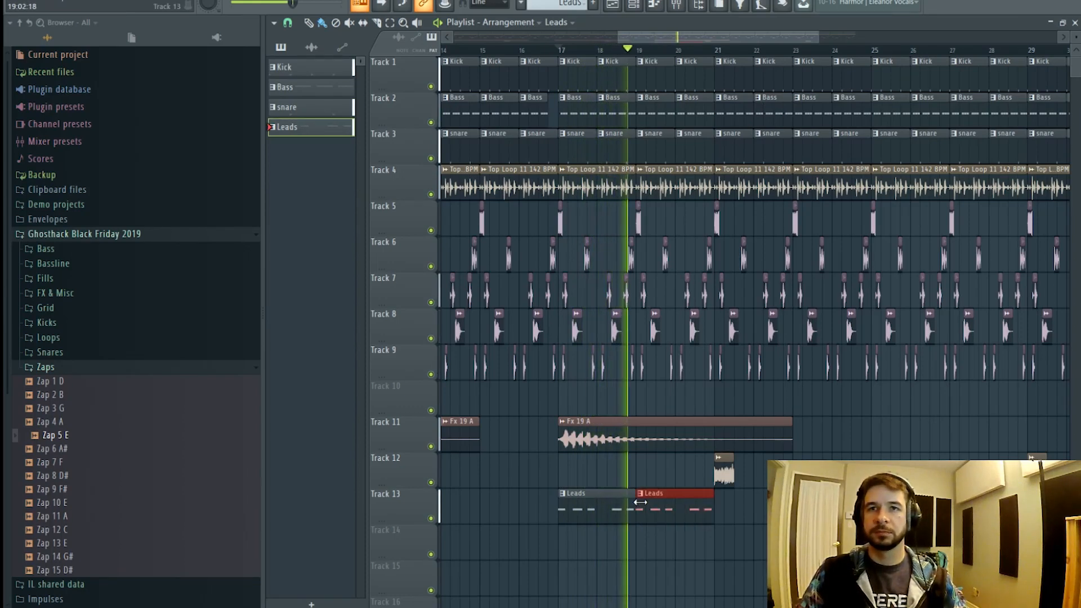
# - Place a third Leads clip on Track 13 at bar 21 and play through it while checking the lead's mixer level
pyautogui.click(724, 501)
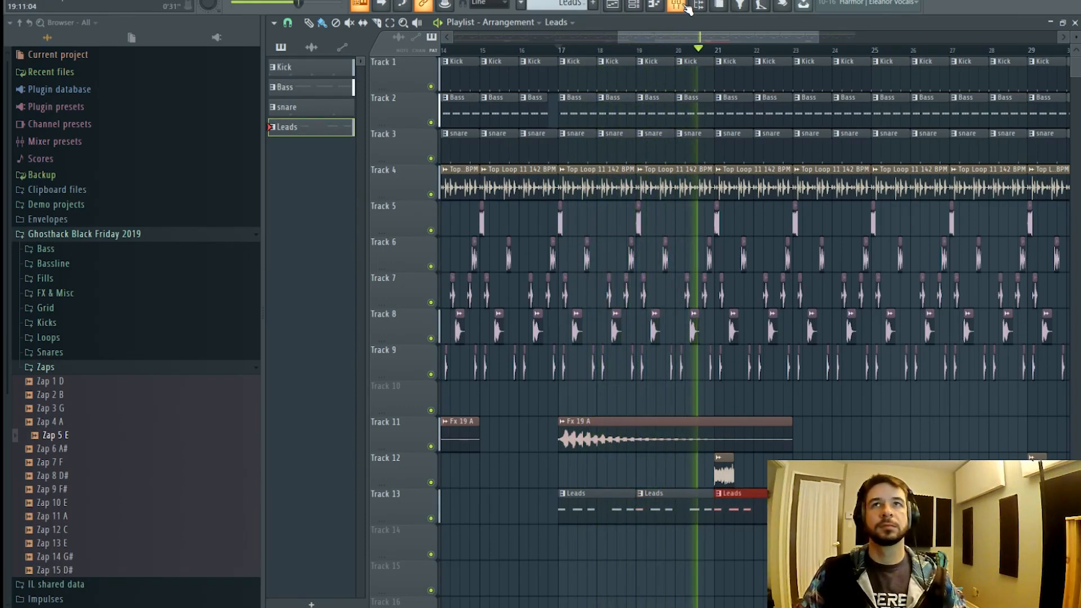
pyautogui.click(634, 6)
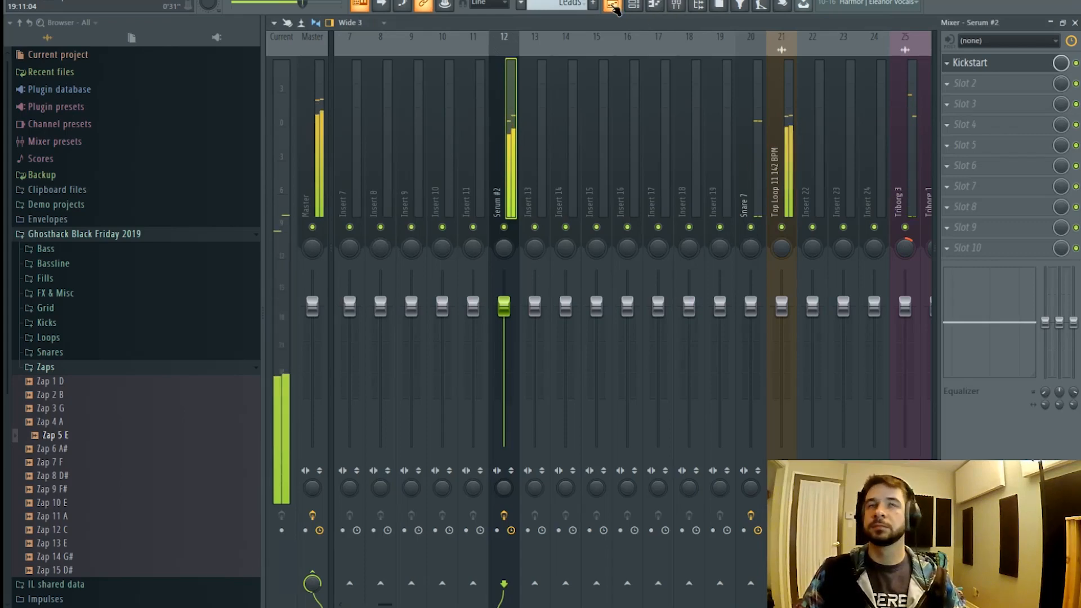
pyautogui.click(633, 5)
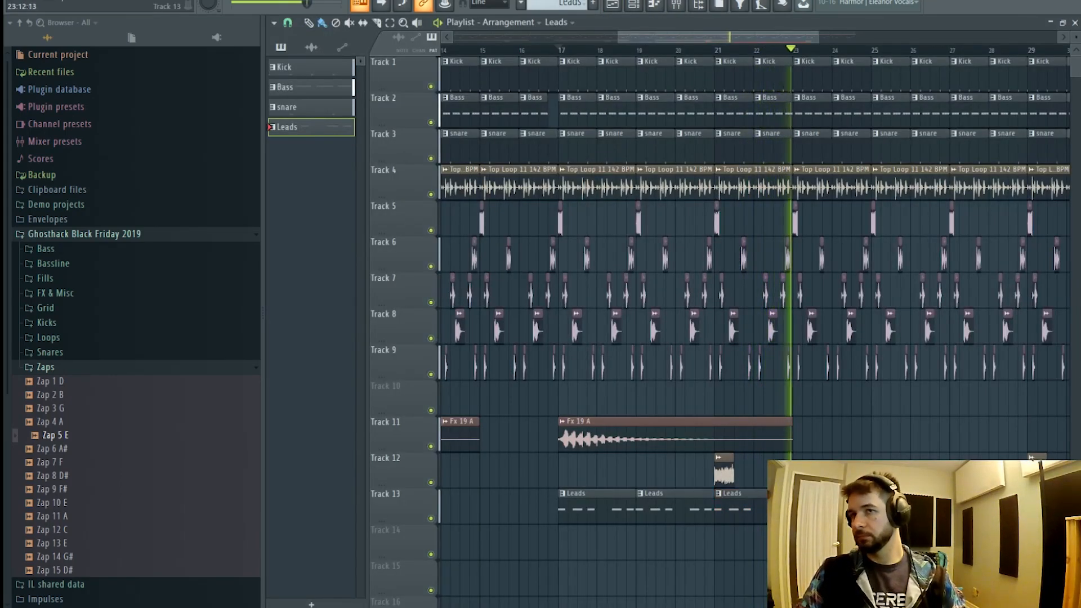
pyautogui.press('space')
# - Add Fruity Parametric EQ 2 to the second slot of the Serum #2 insert, using the HP preset with a slightly raised cutoff
pyautogui.click(688, 4)
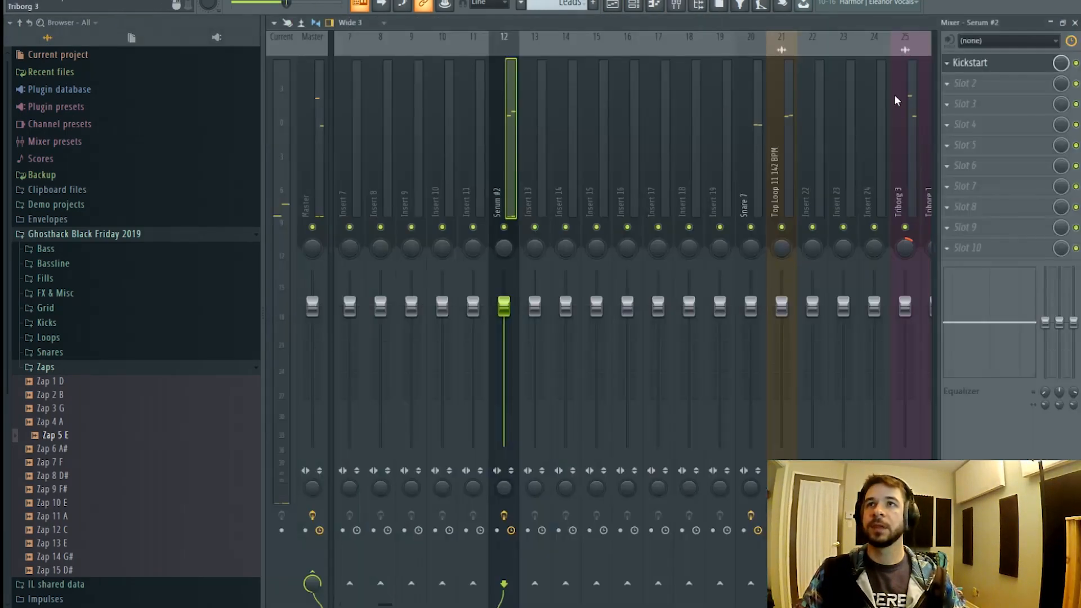
pyautogui.click(957, 84)
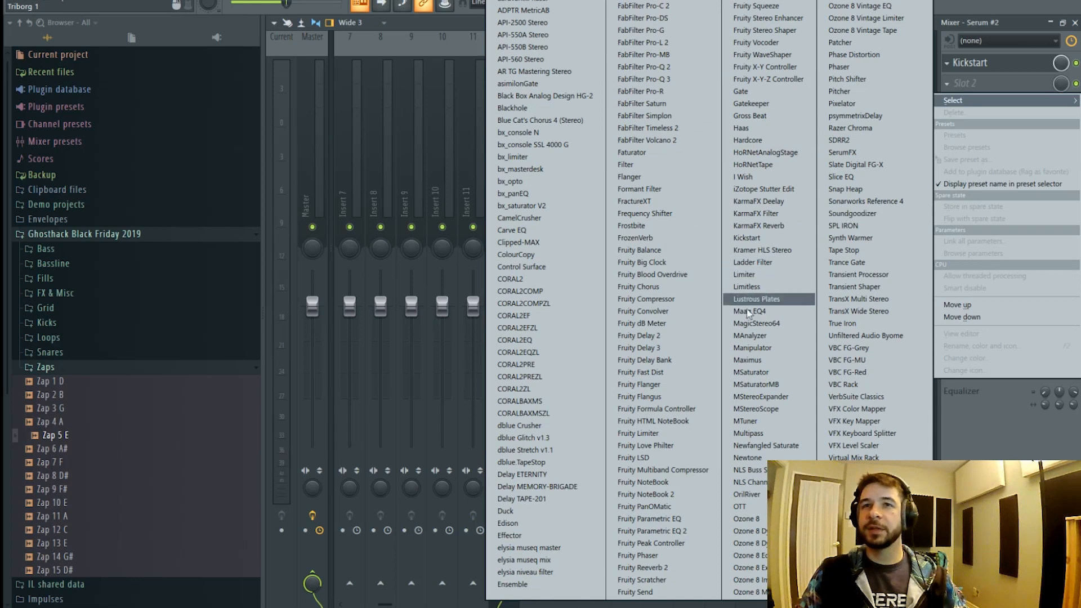
pyautogui.click(691, 529)
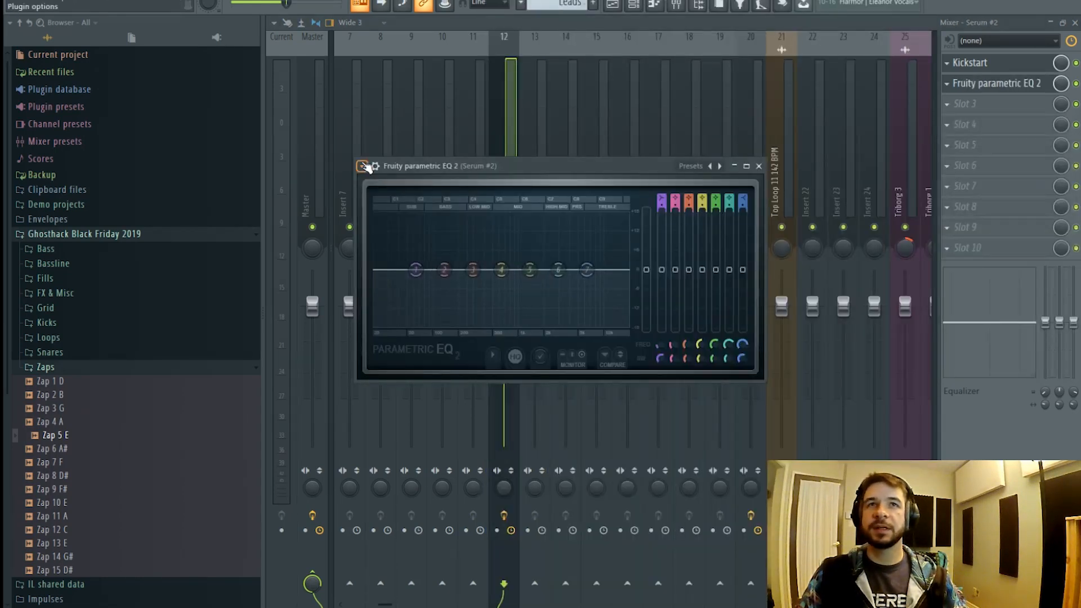
pyautogui.click(362, 166)
pyautogui.moveTo(406, 219)
pyautogui.click(562, 232)
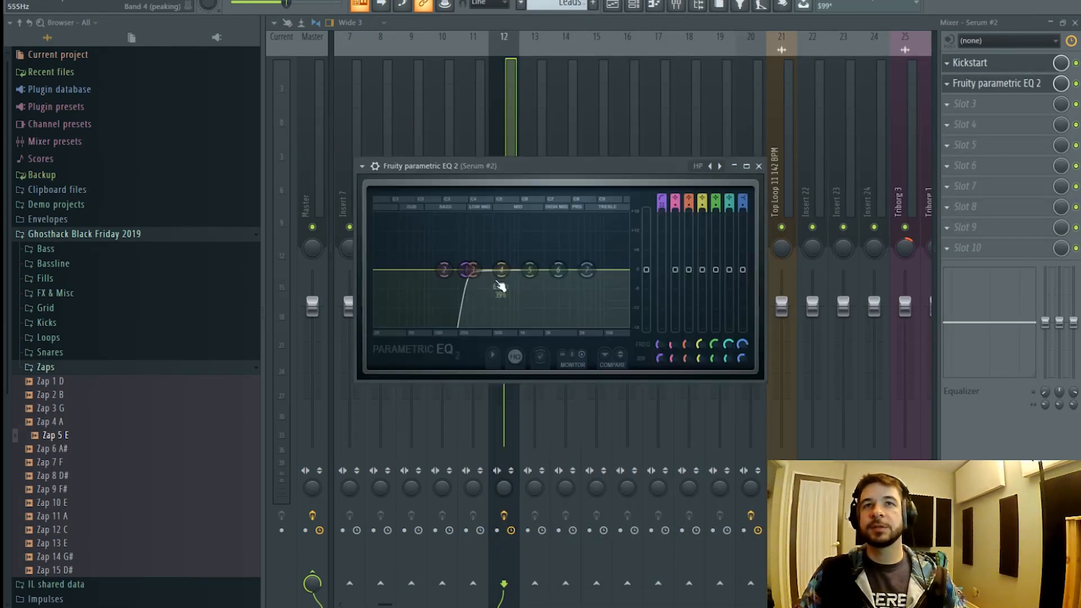
pyautogui.press('space')
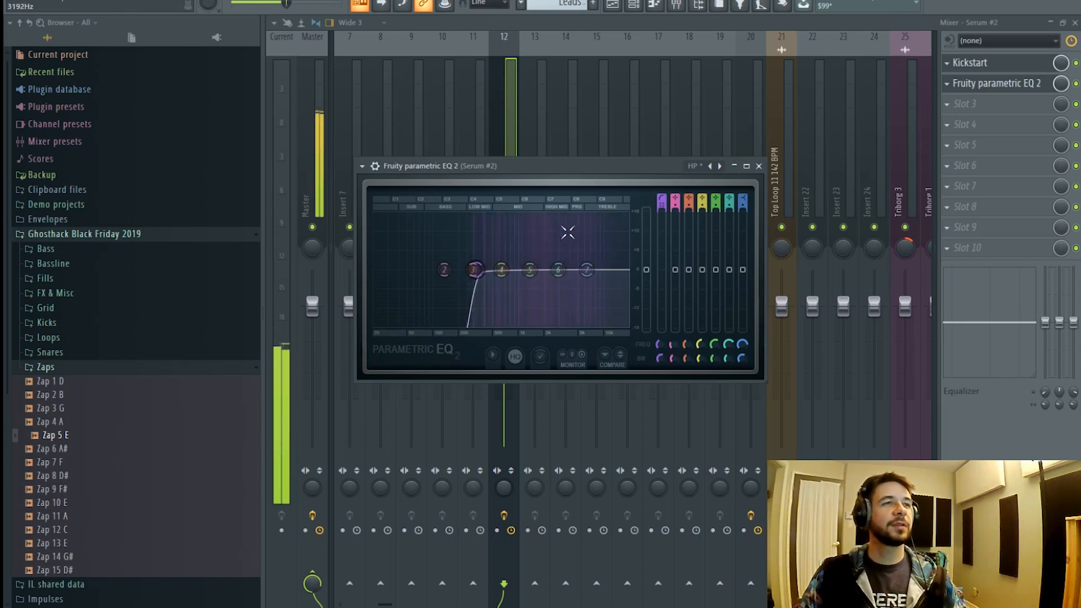
pyautogui.click(515, 112)
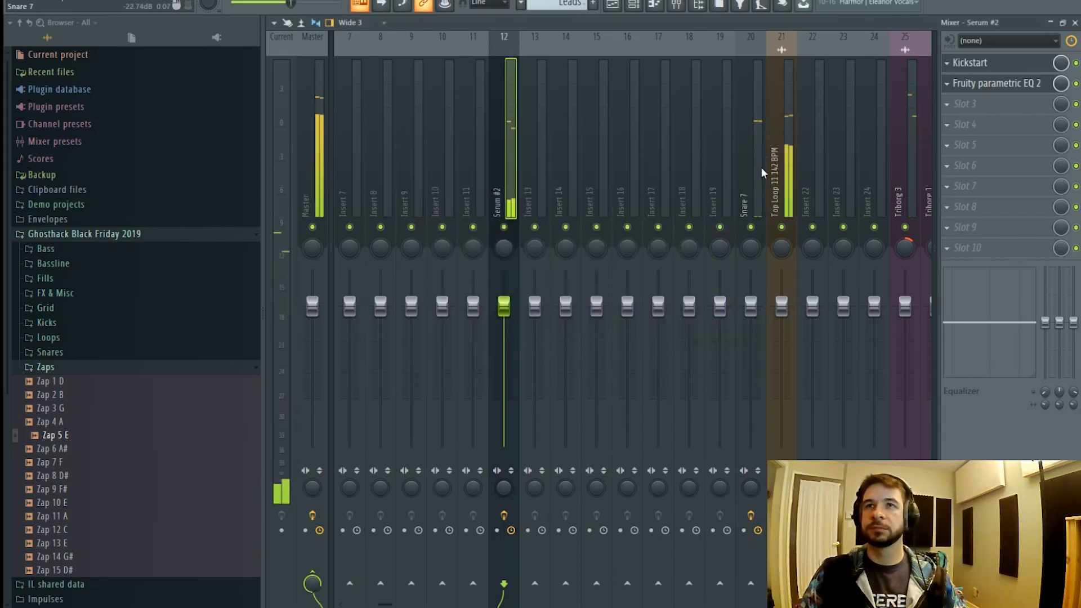
# - Save the project
pyautogui.hotkey('ctrl', 's')
pyautogui.click(995, 107)
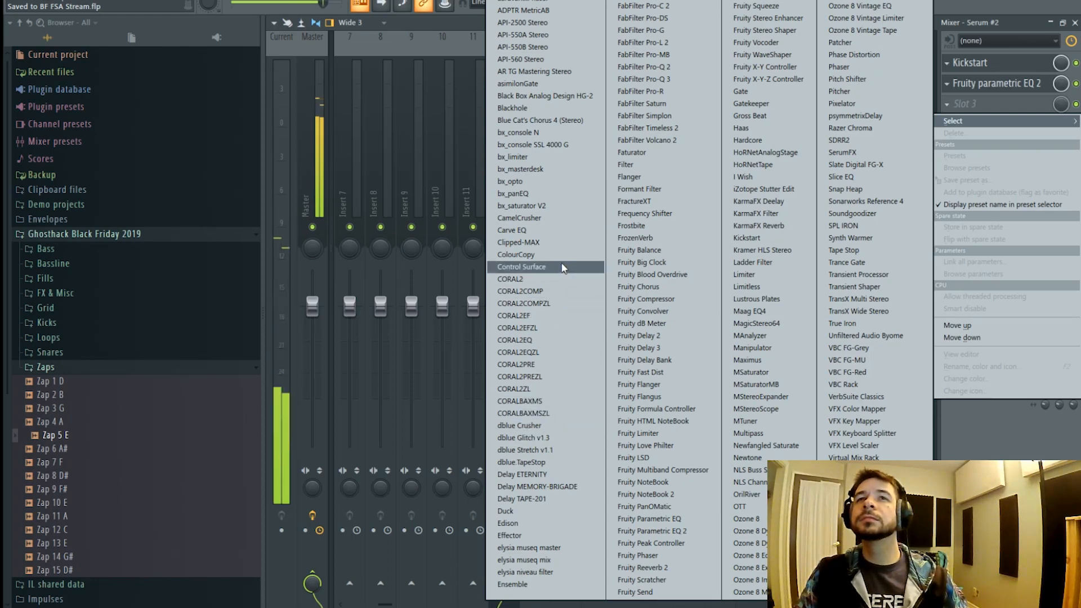
pyautogui.click(450, 25)
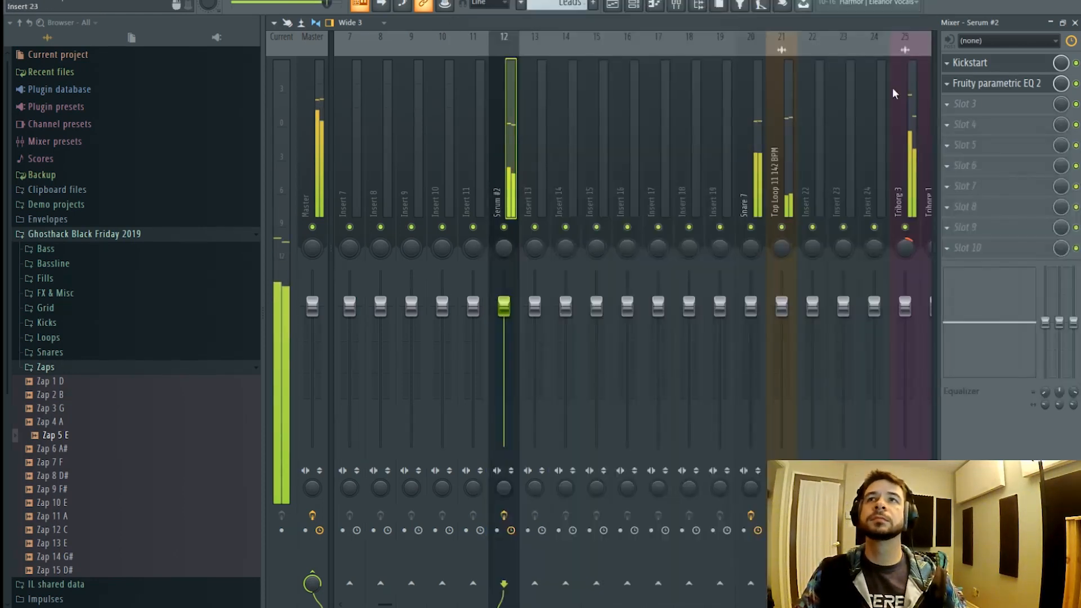
# - Add Faturator to the third slot of the Serum #2 insert and solo that insert during playback
pyautogui.click(991, 109)
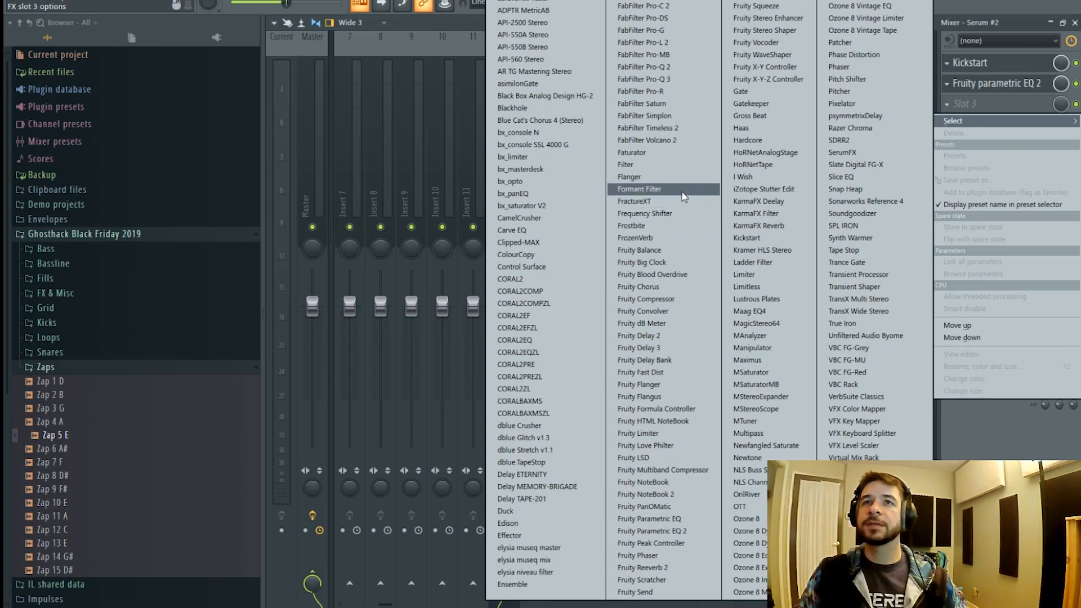
pyautogui.click(684, 153)
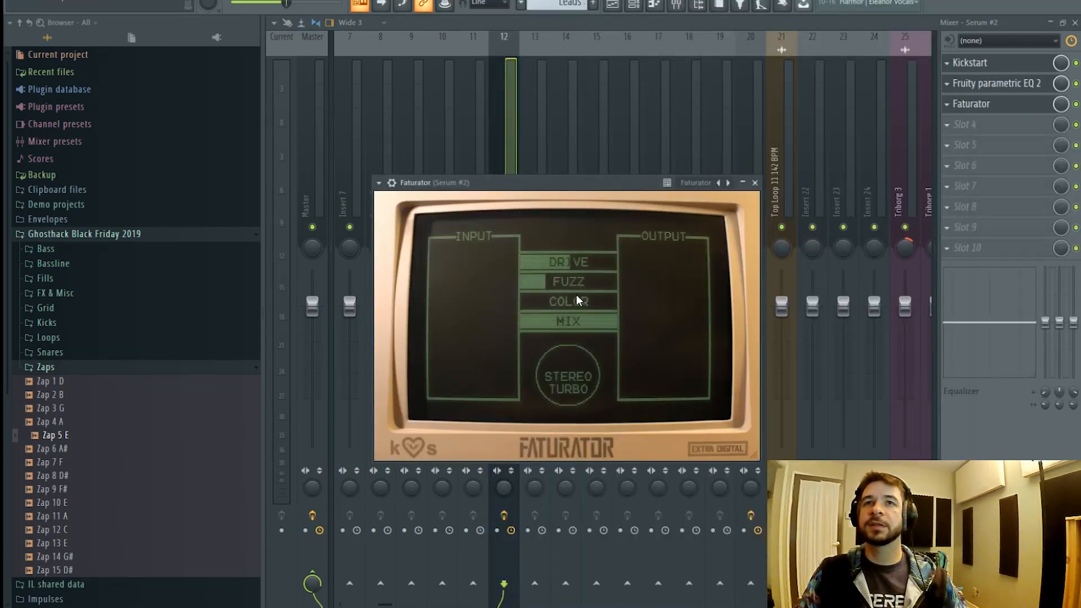
pyautogui.press('space')
pyautogui.click(509, 140)
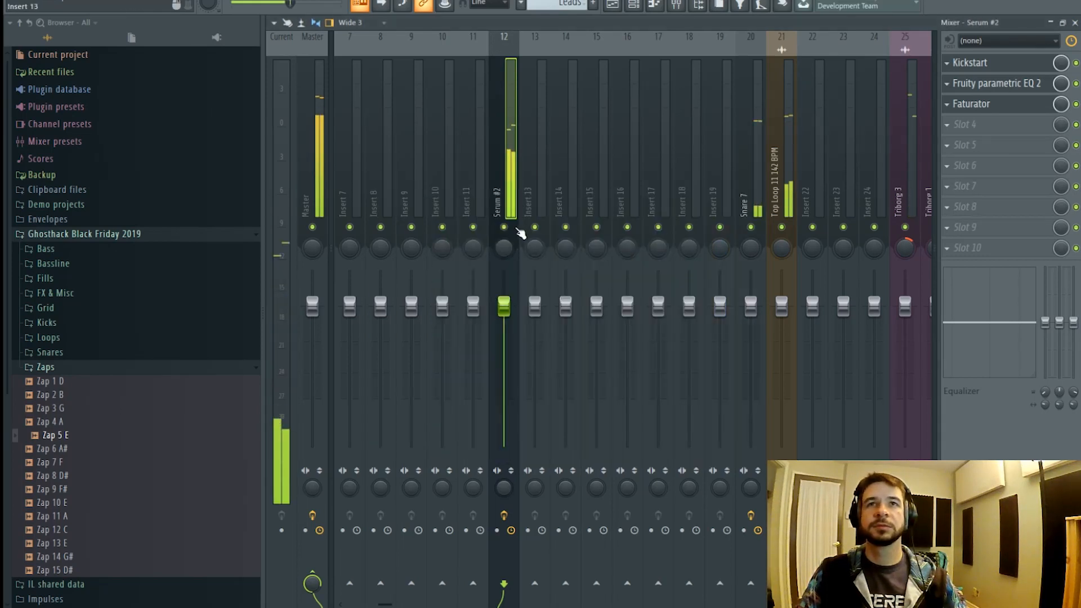
pyautogui.rightClick(505, 227)
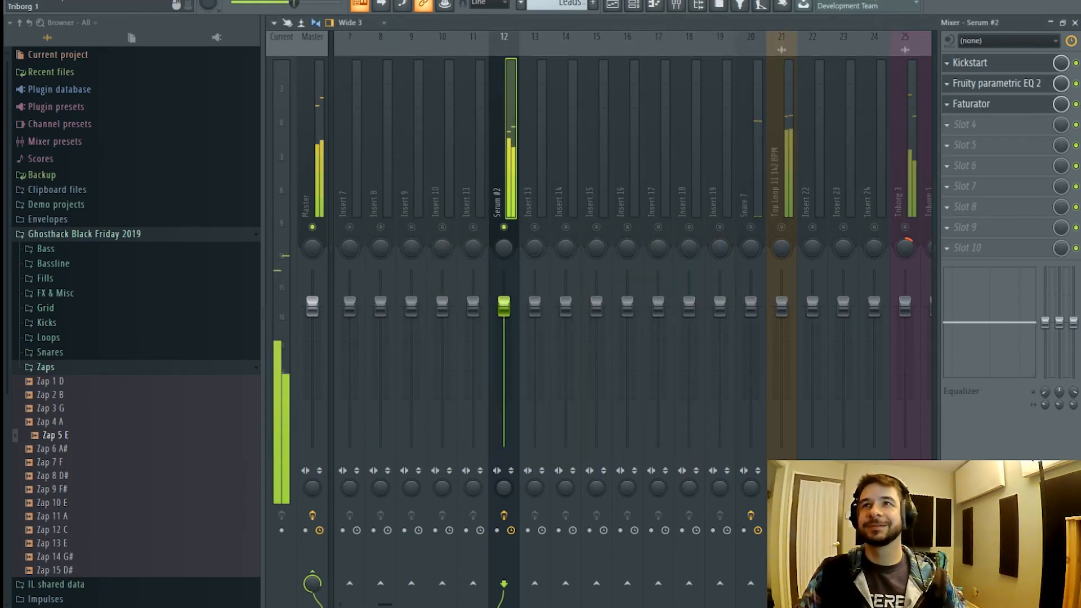
# - Reduce Faturator's Fuzz slightly and lower its Mix to about half
pyautogui.click(991, 105)
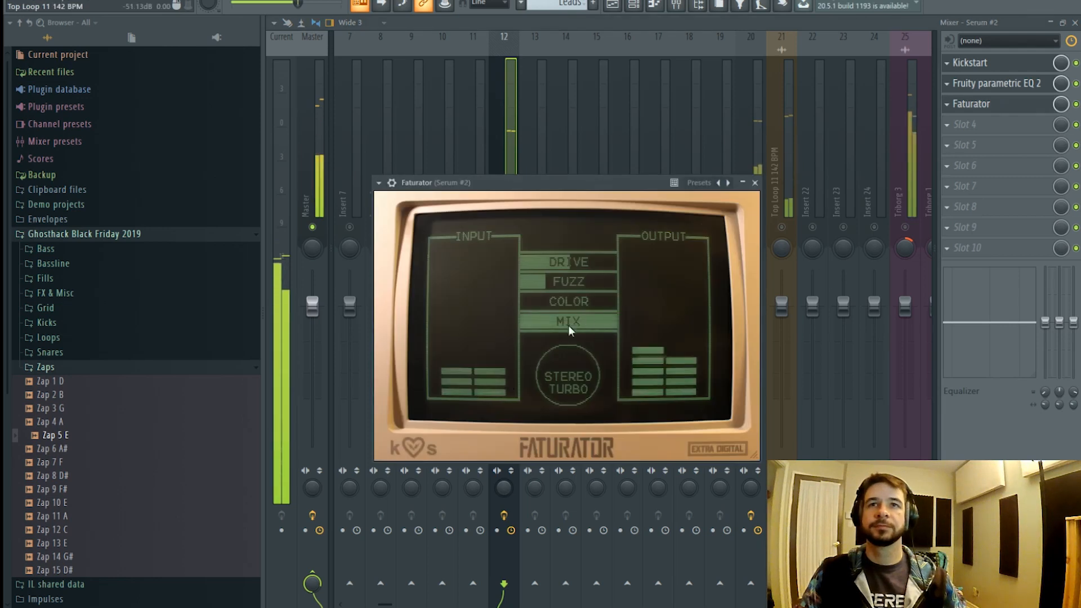
pyautogui.moveTo(586, 283); pyautogui.dragTo(575, 283)
pyautogui.moveTo(605, 326); pyautogui.dragTo(564, 327)
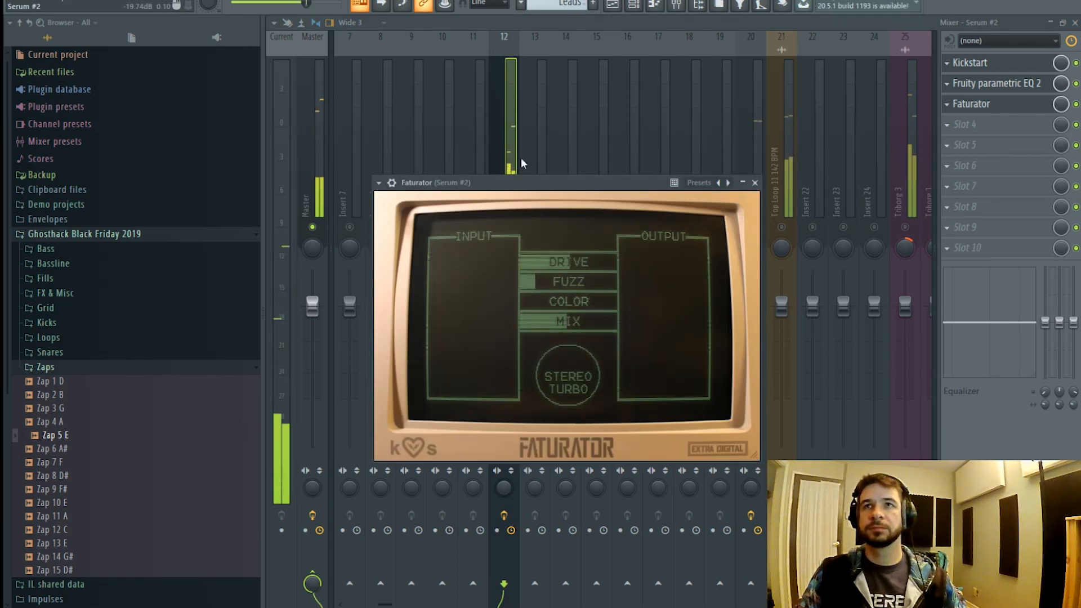
# - Inspect the channel settings of the Triborg 7, Triborg 3 and Triborg 1 clips near bar 23 for their mixer track assignments
pyautogui.press('F5')
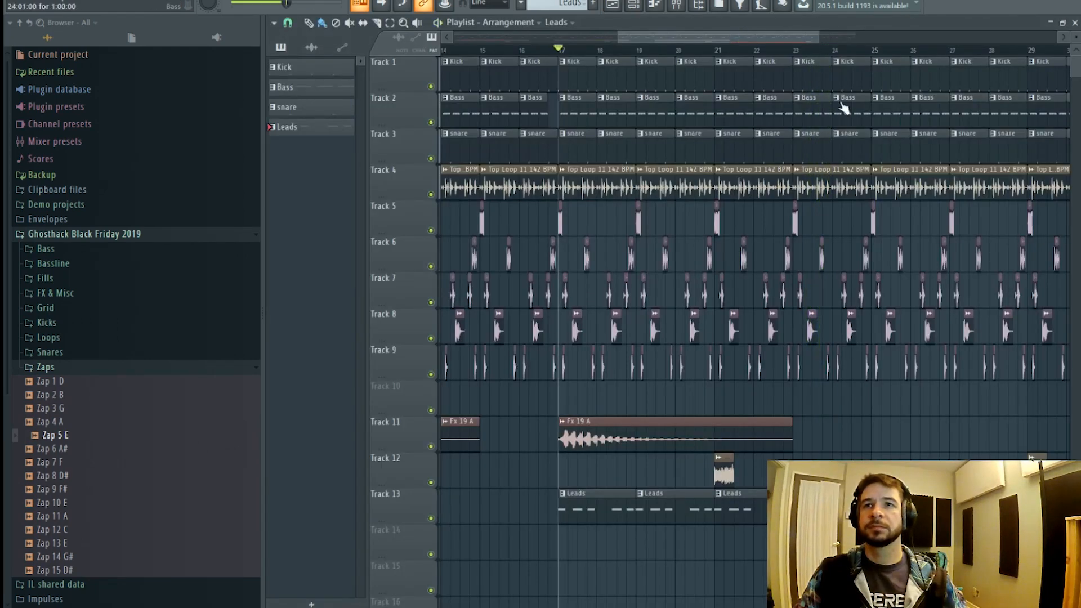
pyautogui.scroll(5, 842, 53)
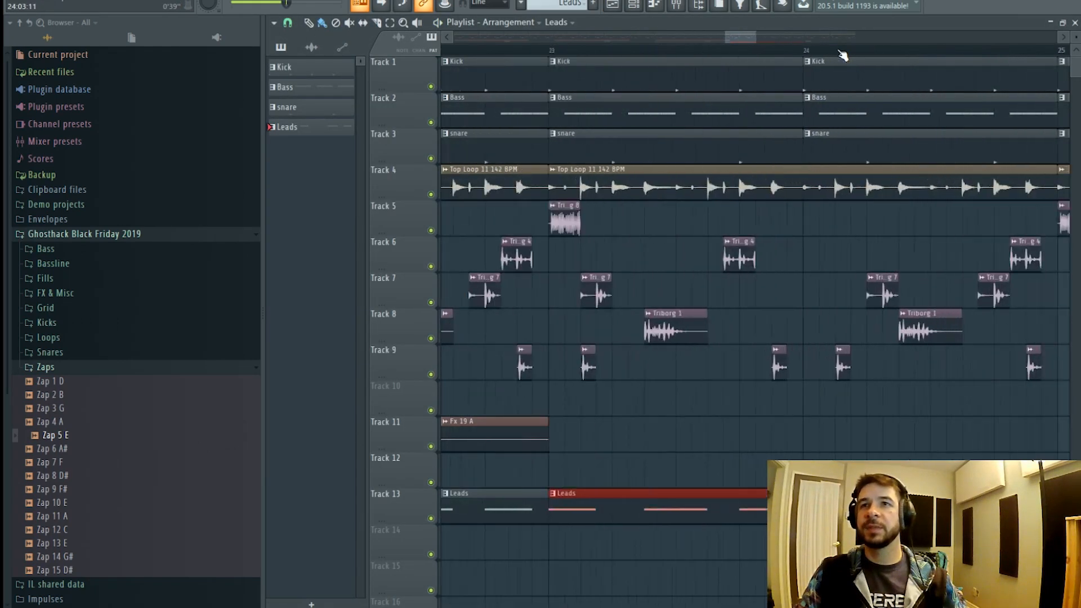
pyautogui.doubleClick(596, 288)
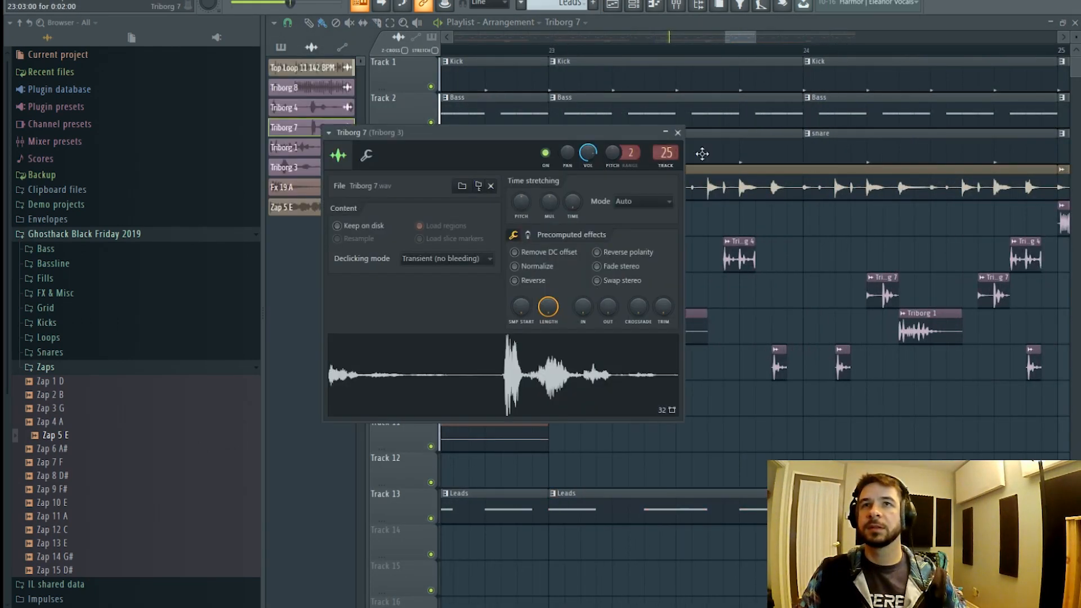
pyautogui.moveTo(749, 38); pyautogui.dragTo(748, 38)
pyautogui.doubleClick(611, 368)
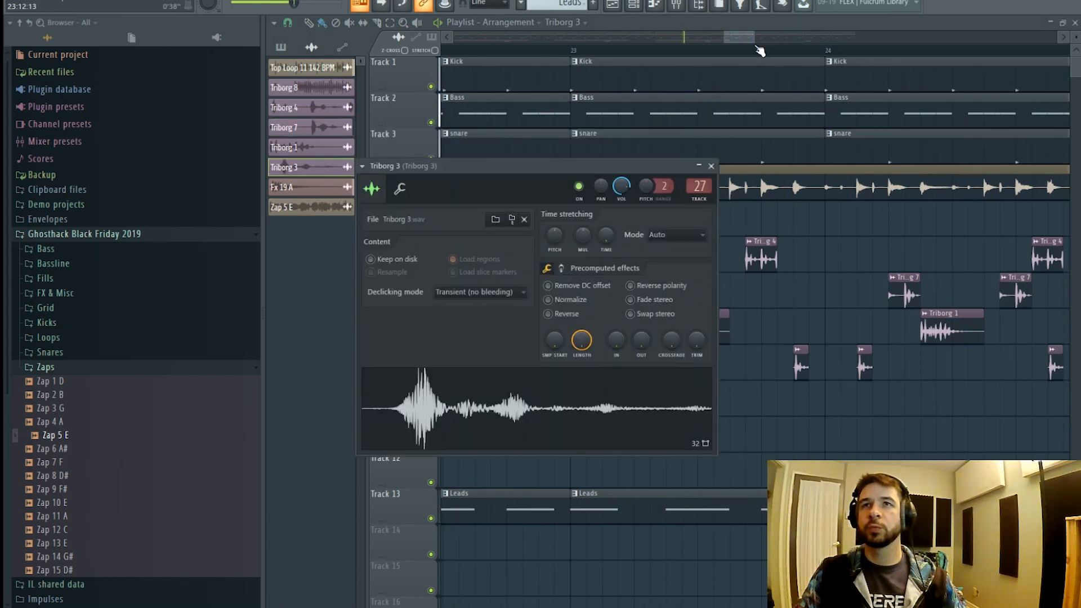
pyautogui.click(712, 166)
pyautogui.doubleClick(695, 340)
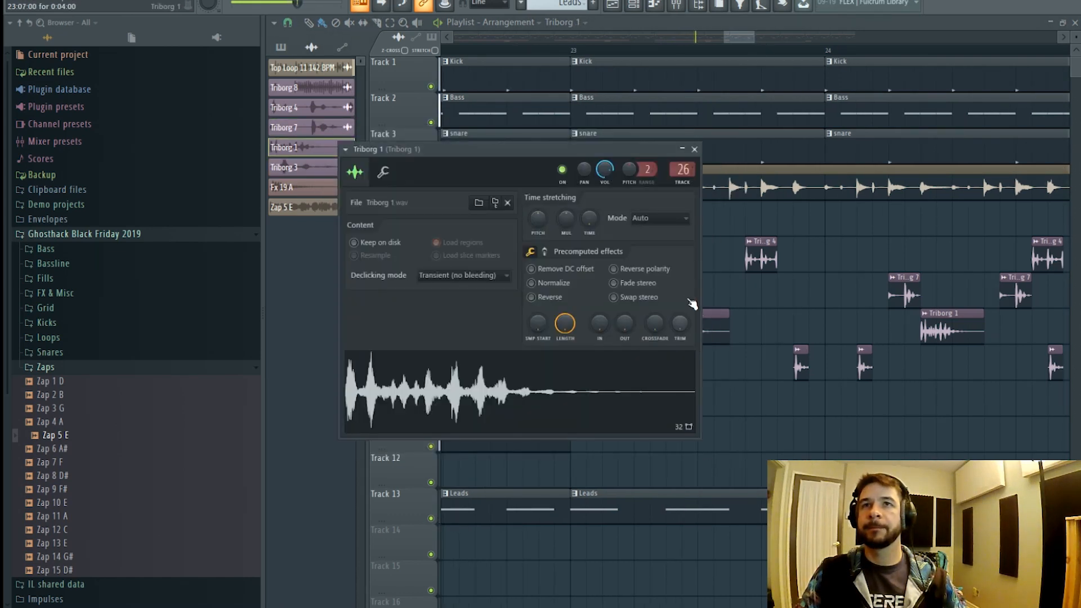
# - Open the Triborg 4 sample from Track 6 and route its channel to mixer insert 24
pyautogui.doubleClick(763, 256)
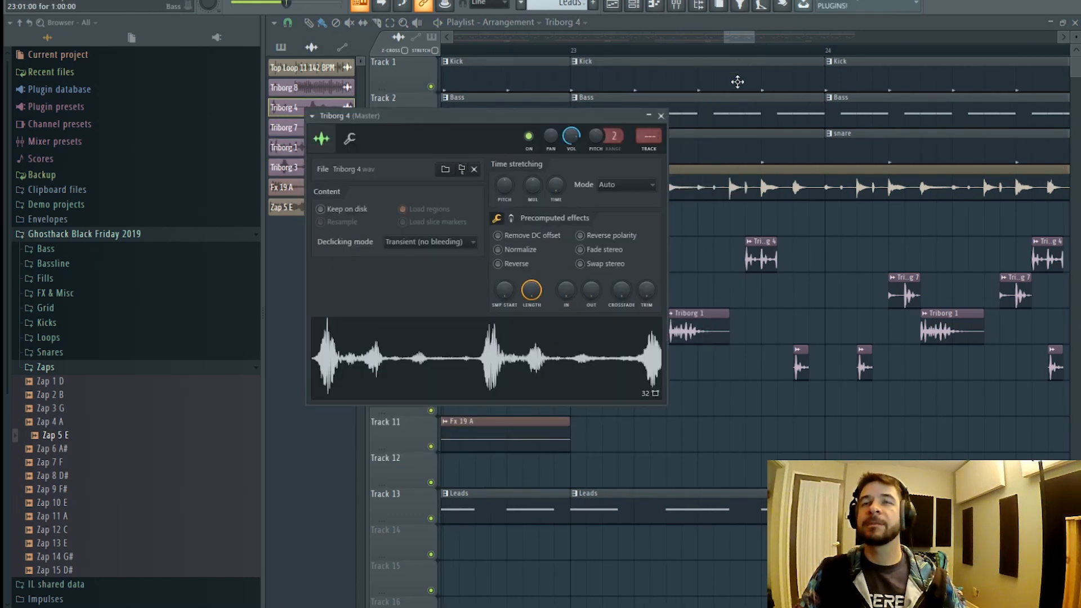
pyautogui.click(676, 5)
pyautogui.rightClick(823, 183)
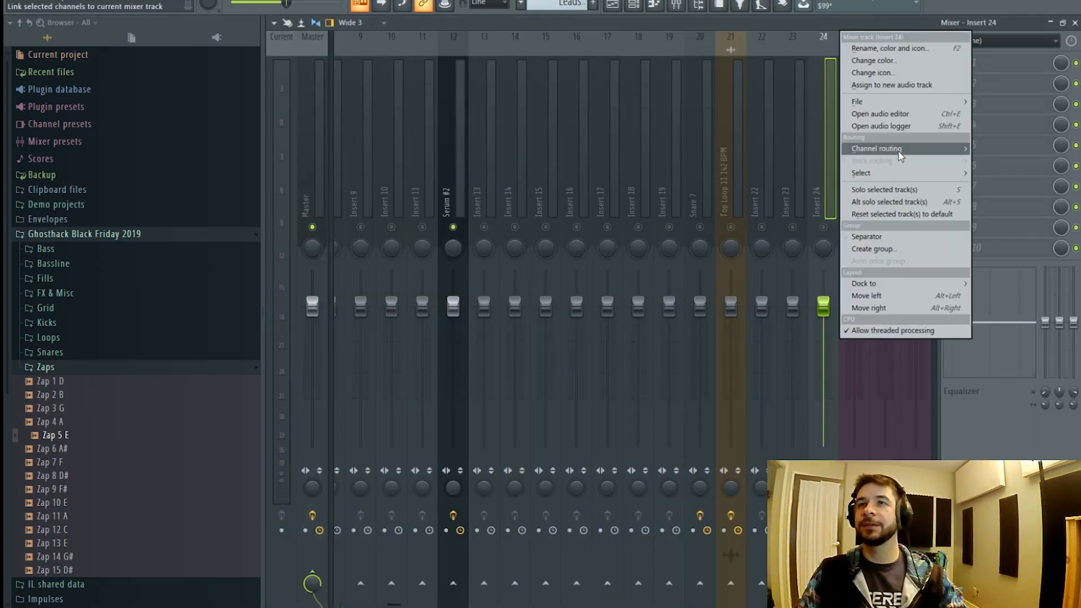
pyautogui.moveTo(904, 156)
pyautogui.click(804, 156)
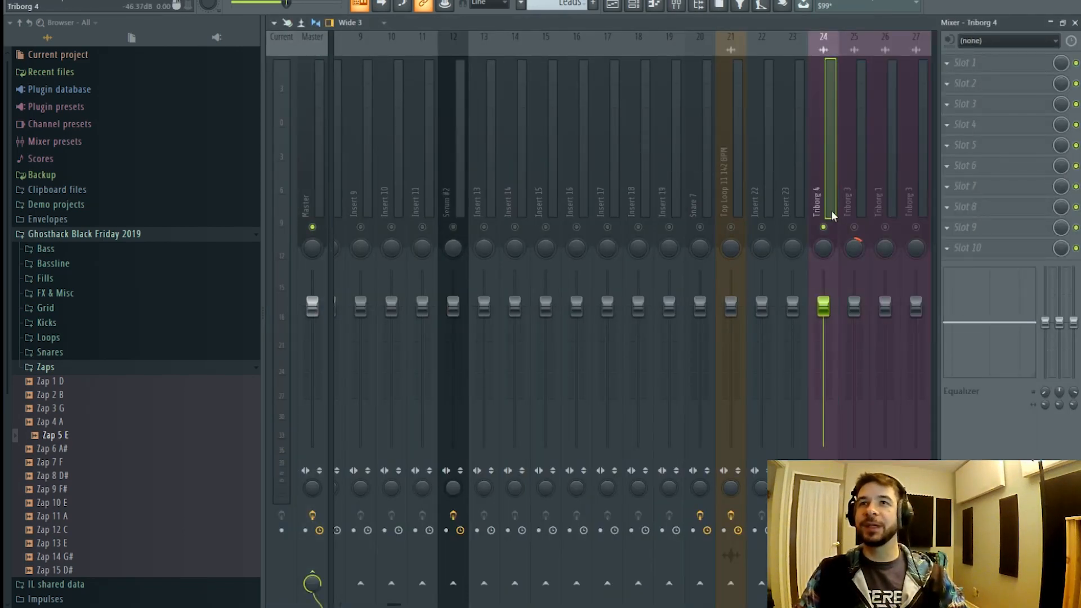
# - Route the Triborg 4 insert only to the Grid Bus
pyautogui.scroll(-3, 823, 185)
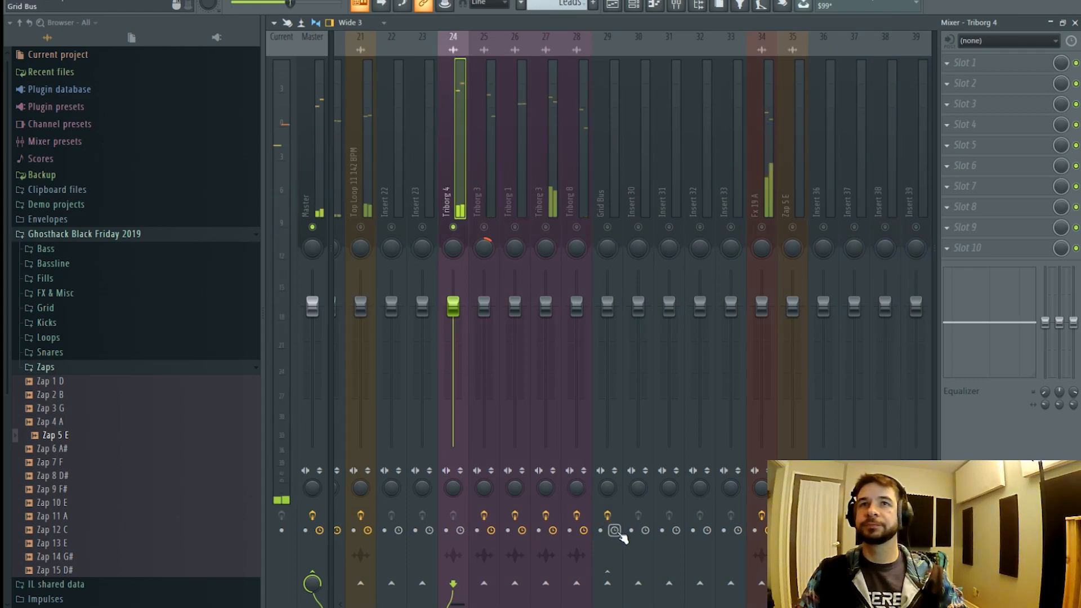
pyautogui.rightClick(618, 593)
pyautogui.click(654, 564)
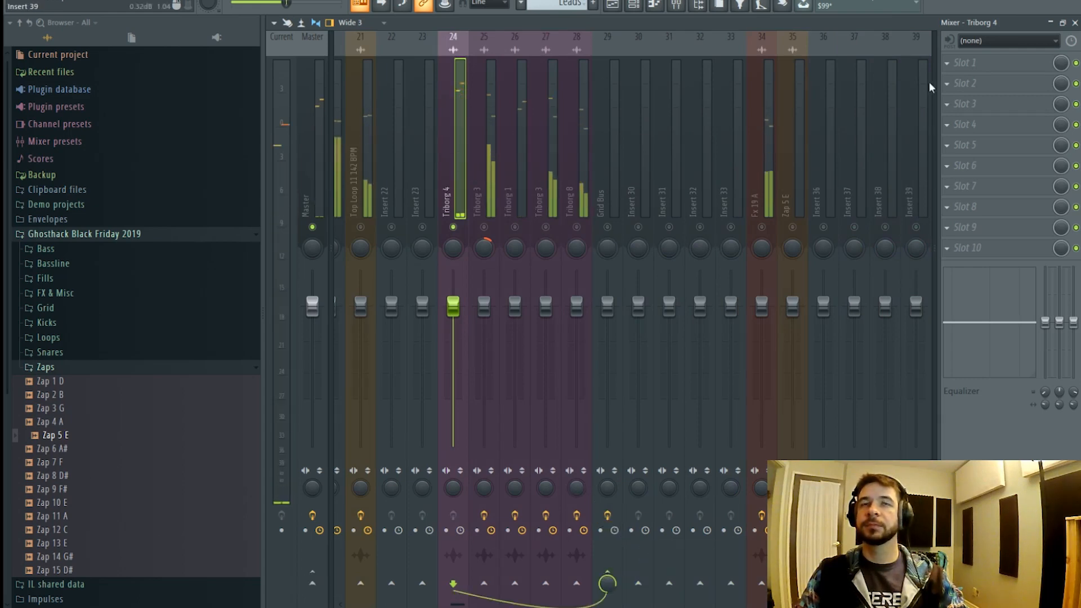
# - Add NLS Channel Stereo to the first slot of the Triborg 4 insert and set its Drive to 2.9
pyautogui.click(977, 82)
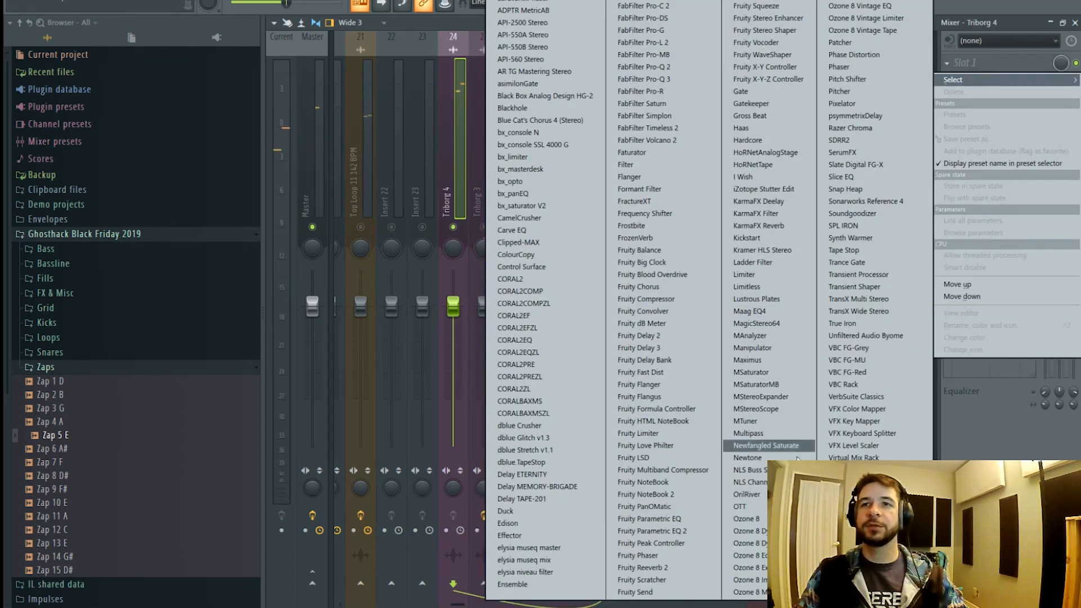
pyautogui.click(747, 482)
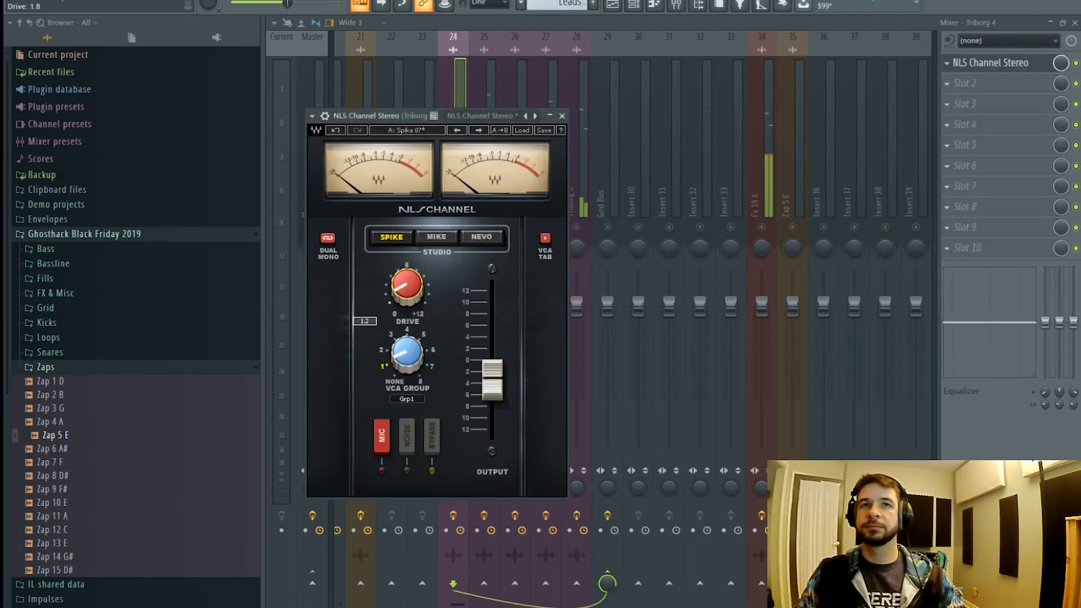
pyautogui.moveTo(407, 286); pyautogui.dragTo(406, 270)
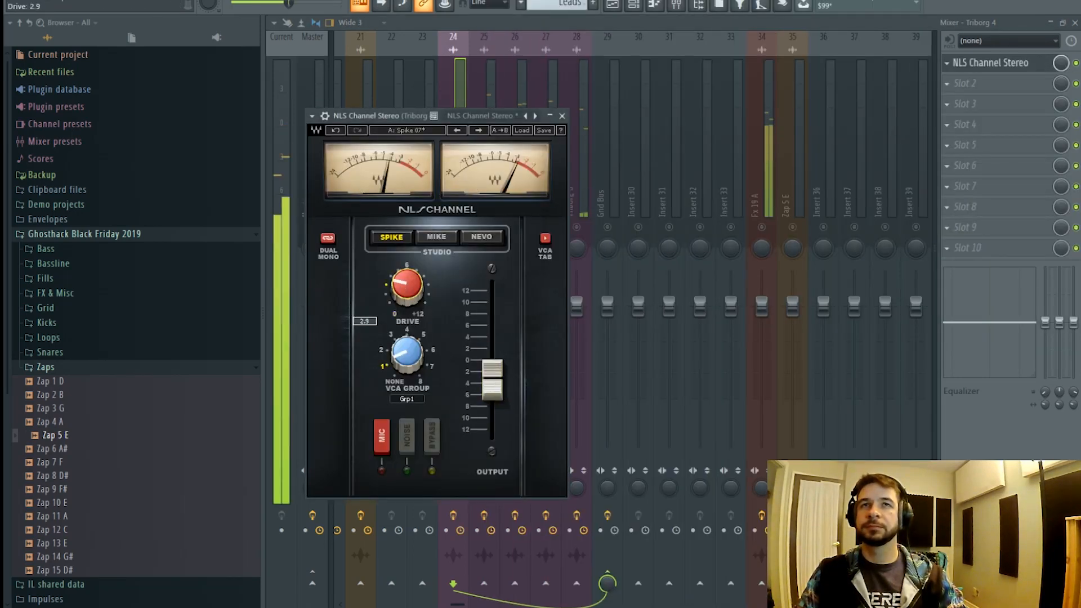
pyautogui.click(460, 63)
# - Unmute the Grid Bus, listen to Triborg 4 through it, and reactivate all the other mixer tracks
pyautogui.click(618, 231)
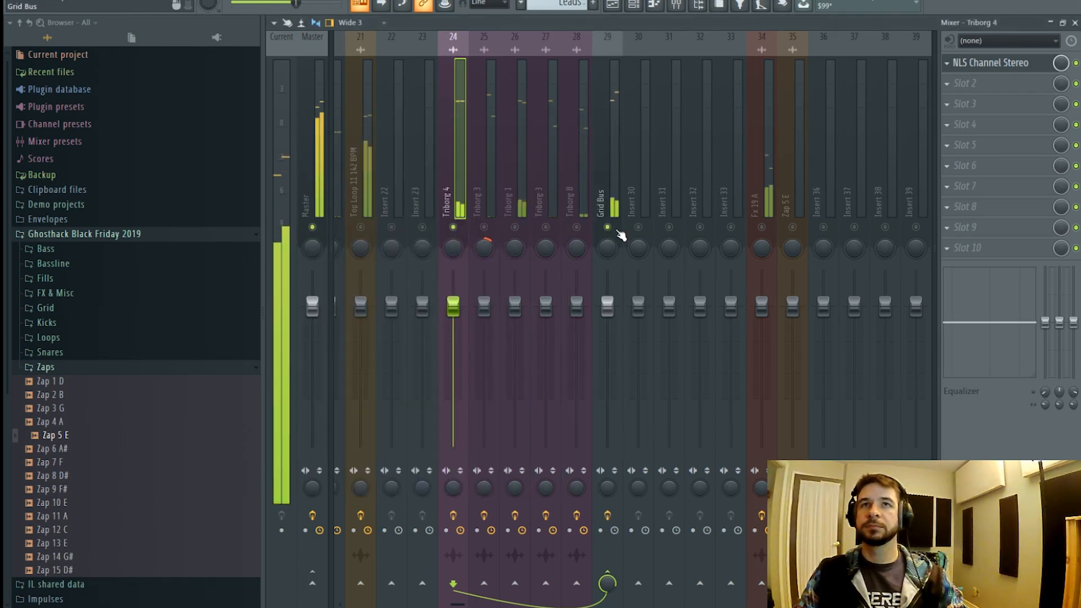
pyautogui.rightClick(615, 229)
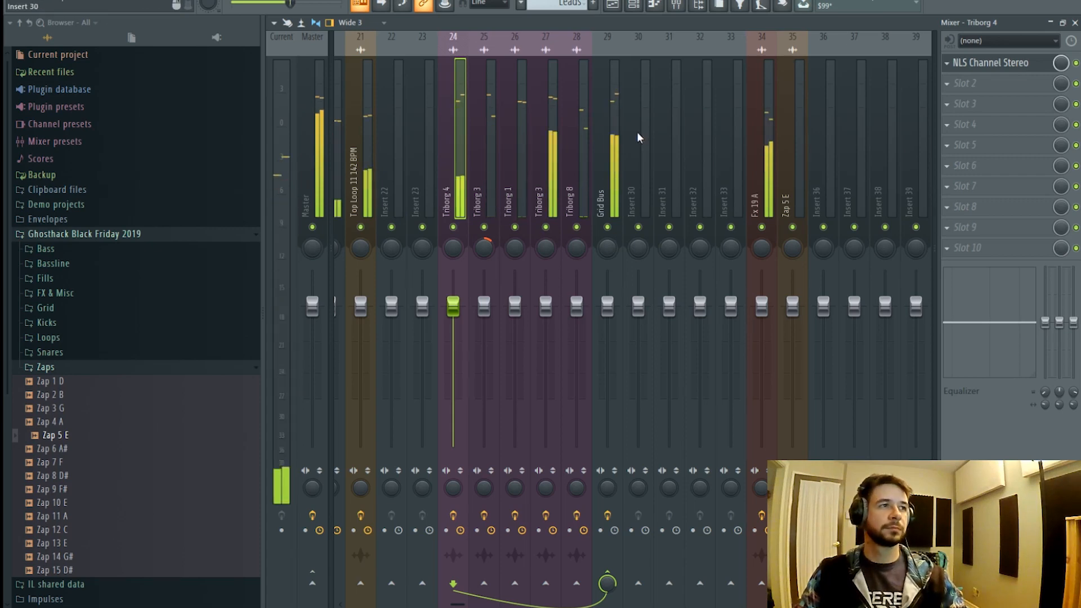
# - Add Fruity Parametric EQ 2 to the second slot of the Triborg 4 insert and load one of its presets
pyautogui.click(968, 84)
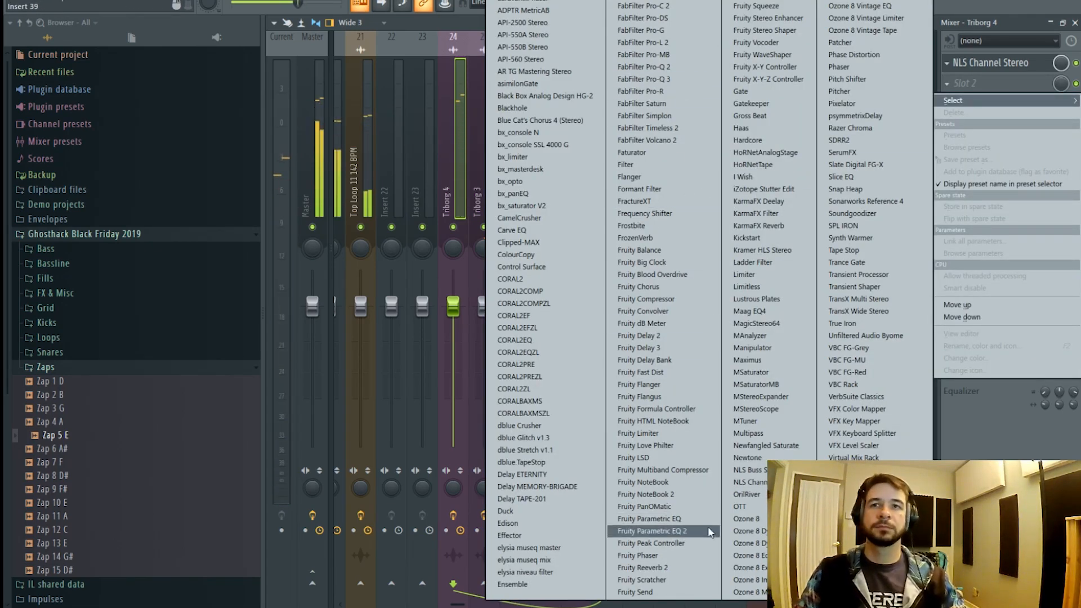
pyautogui.click(654, 531)
pyautogui.click(328, 133)
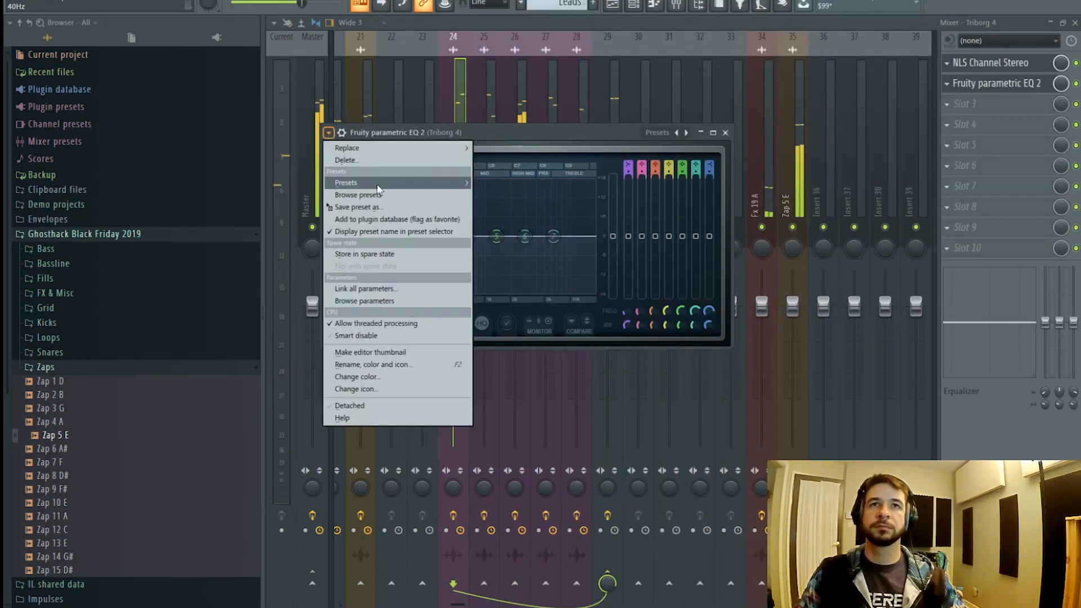
pyautogui.moveTo(378, 185)
pyautogui.click(502, 204)
pyautogui.click(471, 100)
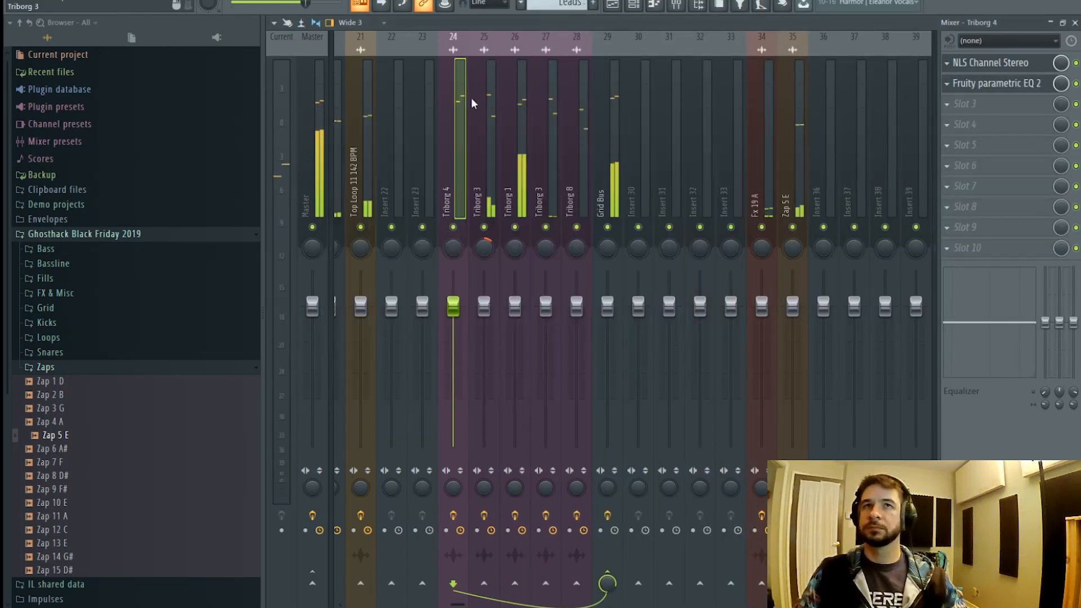
# - Look over the whole arrangement in the playlist during playback and save the project
pyautogui.press('F5')
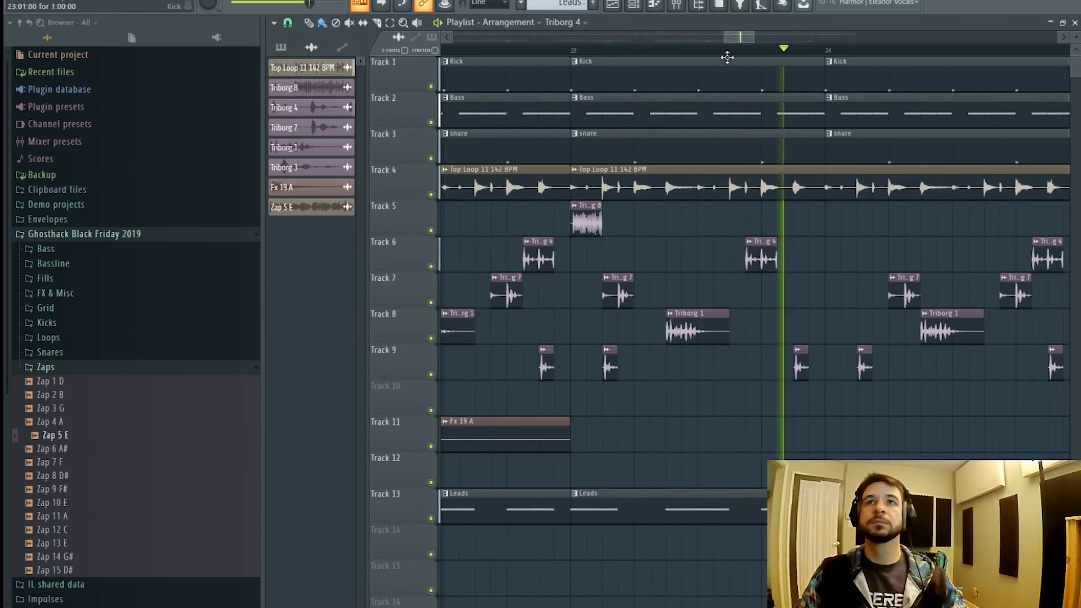
pyautogui.scroll(-5, 727, 57)
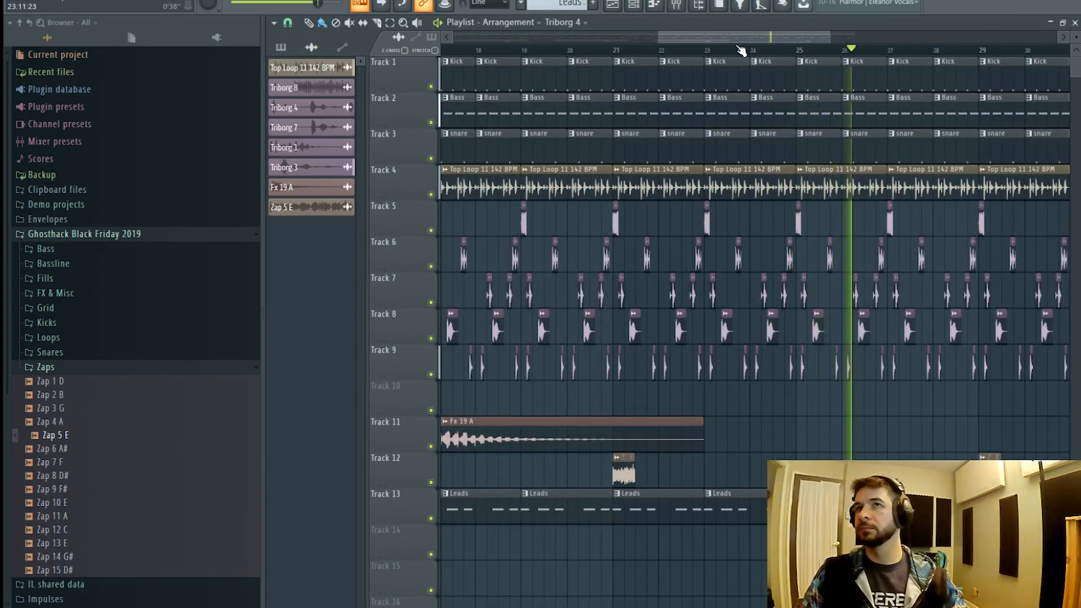
pyautogui.scroll(-3, 741, 50)
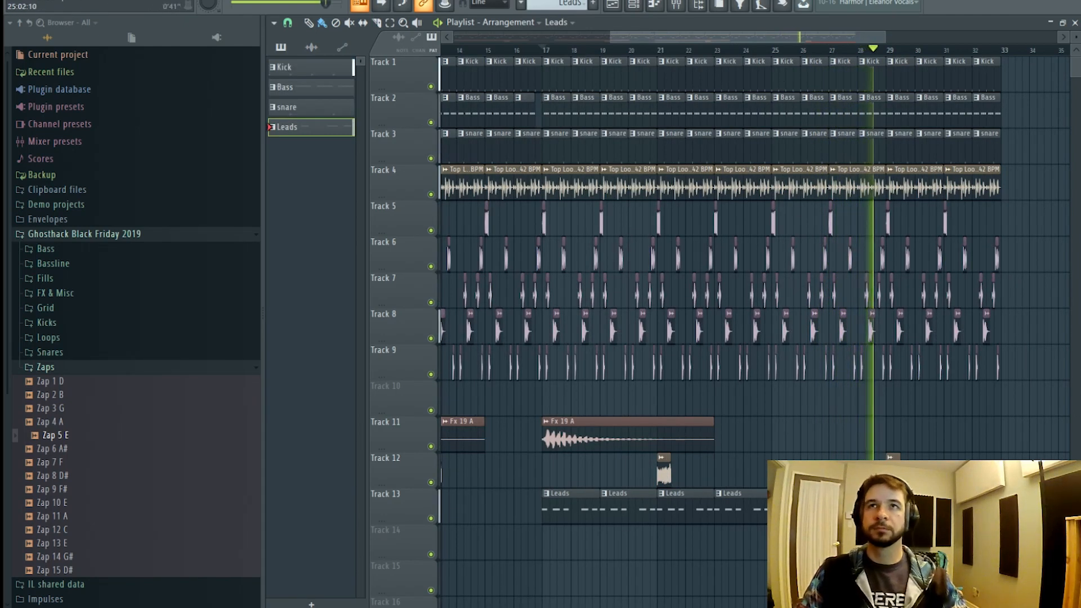
pyautogui.hotkey('ctrl', 's')
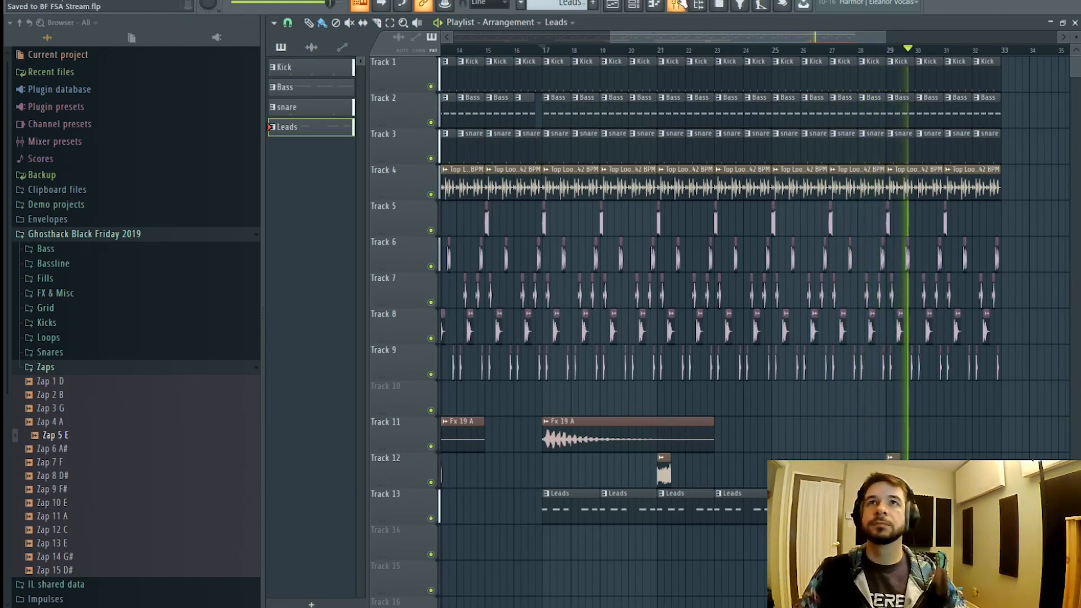
# - Check the mixer levels from the zap insert back to the Serum #2 insert, then stop playback at the playlist
pyautogui.click(677, 4)
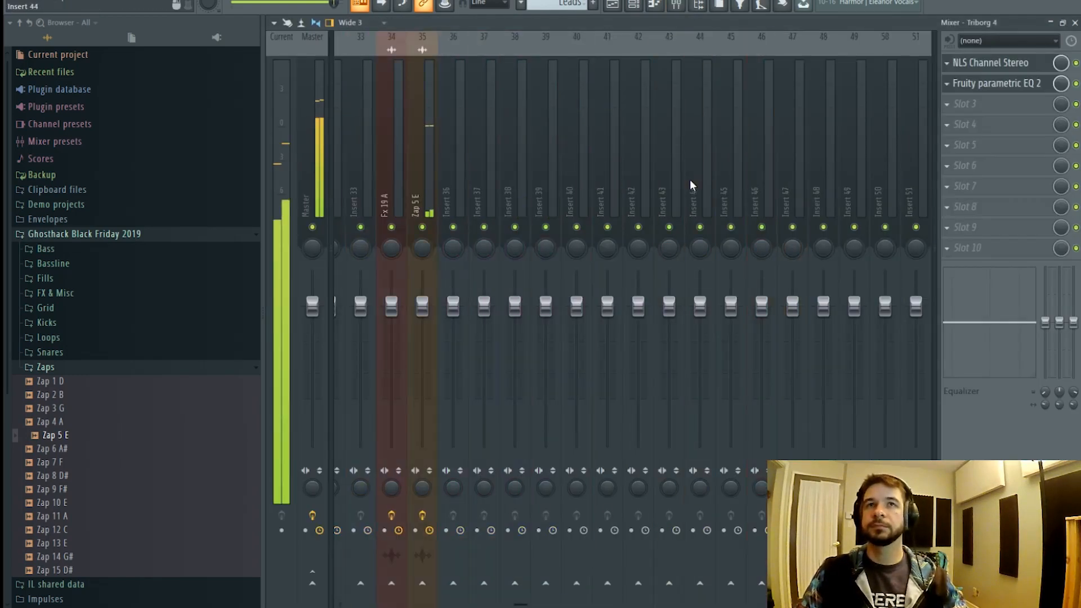
pyautogui.hscroll(-5, 622, 176)
pyautogui.hscroll(-3, 491, 191)
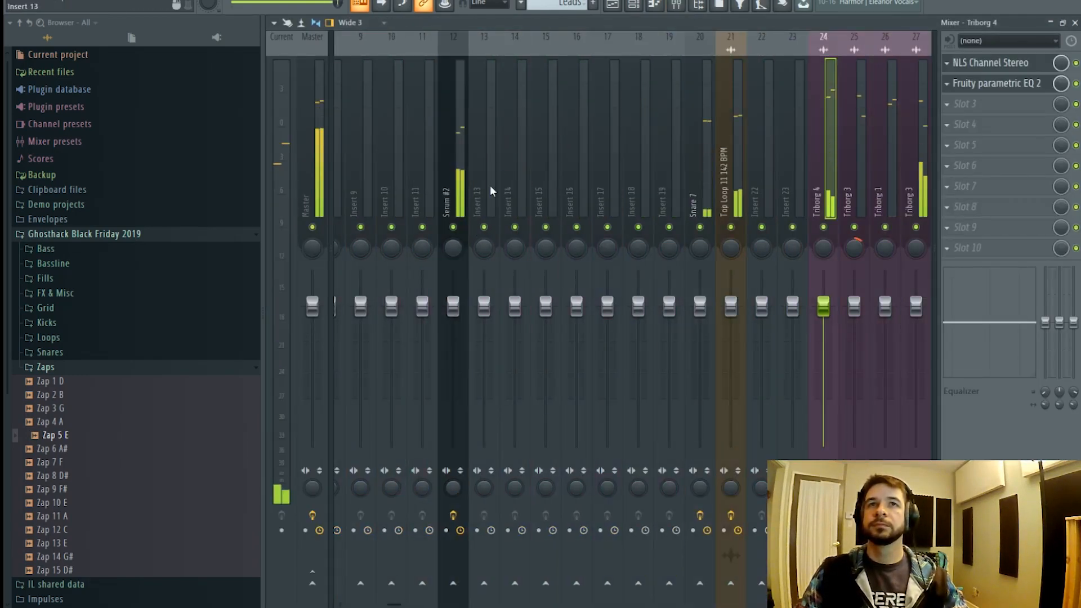
pyautogui.click(612, 5)
pyautogui.press('space')
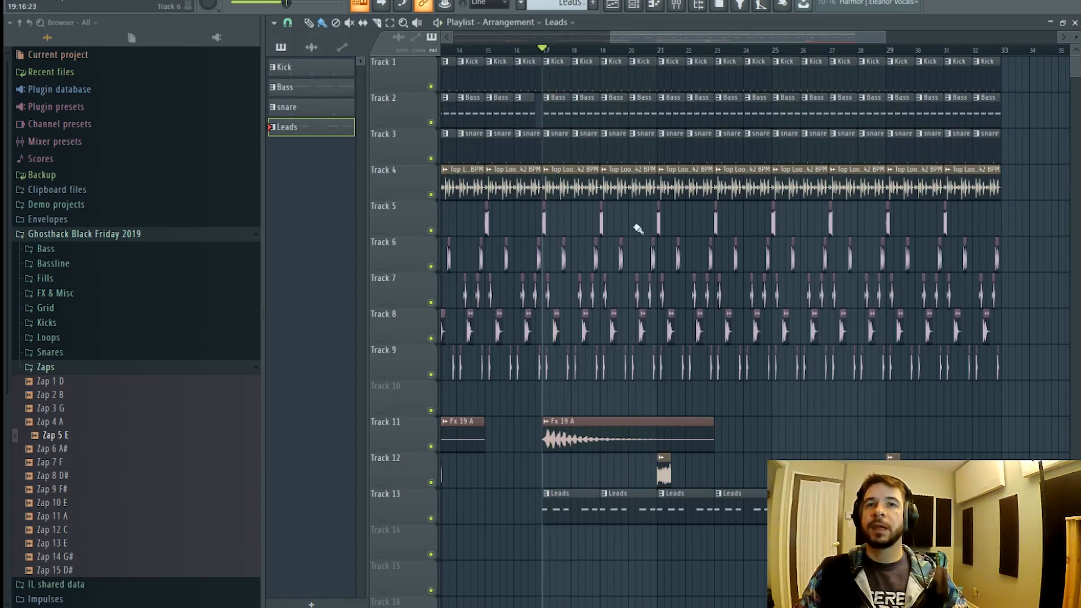
# - Show all channels, open the Serum #2 instrument, and create an automation clip for its CUTOFF macro
pyautogui.click(644, 3)
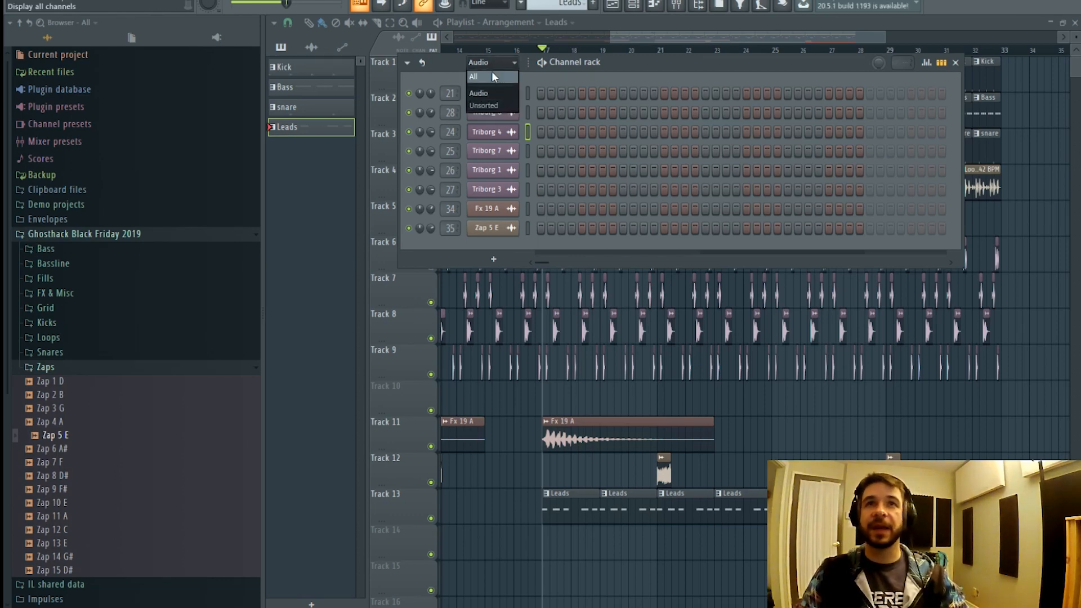
pyautogui.click(492, 76)
pyautogui.click(507, 366)
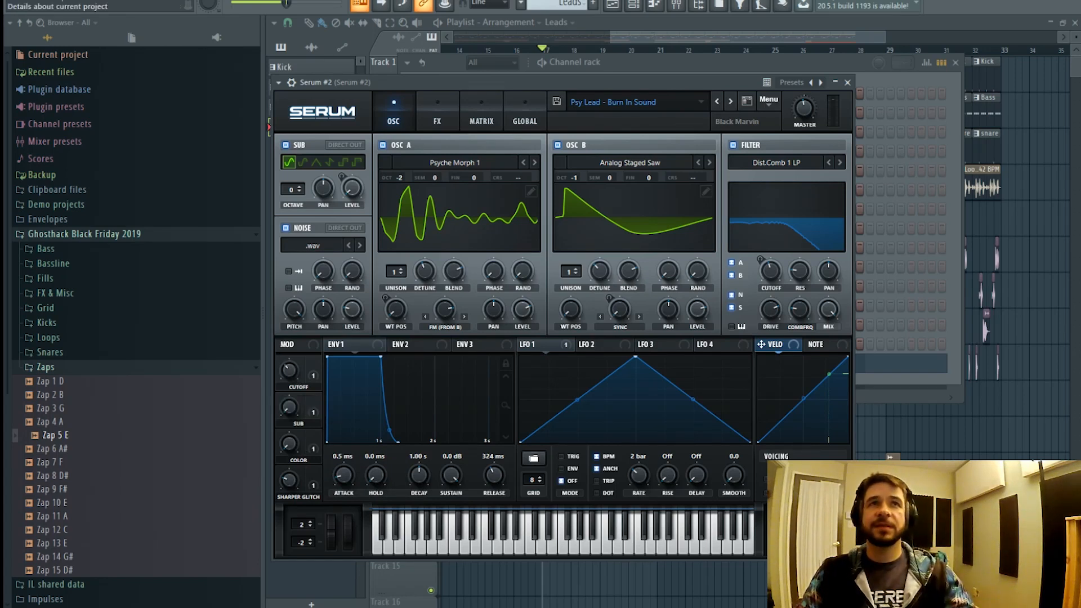
pyautogui.click(161, 0)
pyautogui.moveTo(207, 134)
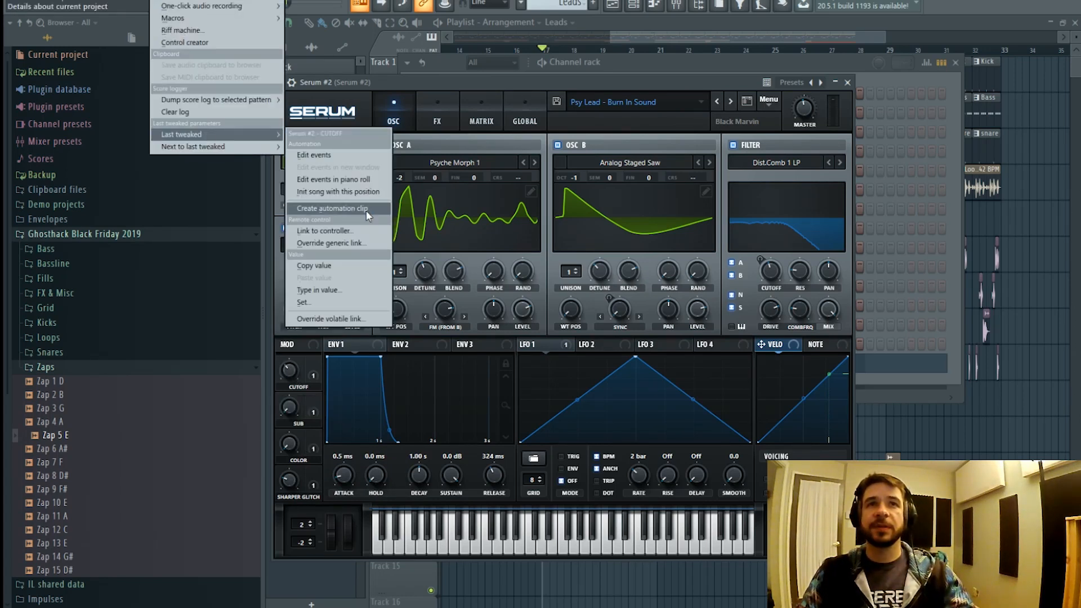
pyautogui.click(332, 209)
# - Move the Serum #2 cutoff automation clip down to Track 14, directly below the Leads patterns
pyautogui.moveTo(672, 38); pyautogui.dragTo(805, 34)
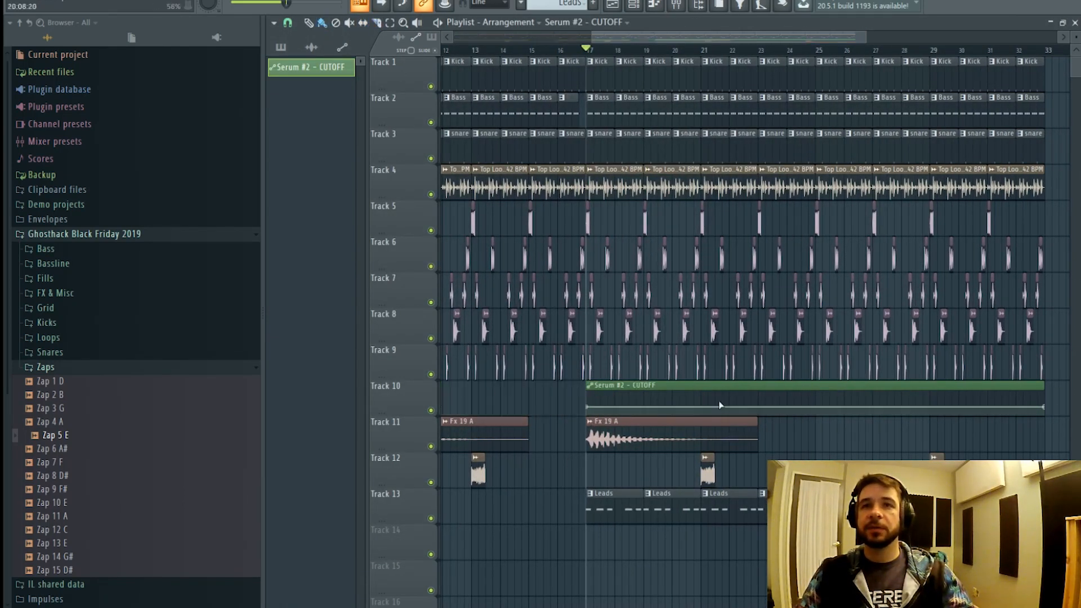
pyautogui.keyDown('ctrl'); pyautogui.click(1004, 404); pyautogui.keyUp('ctrl')
pyautogui.hotkey('shift', 'Down')
pyautogui.hotkey('shift', 'Down')
pyautogui.hotkey('shift', 'Down')
pyautogui.hotkey('shift', 'Down')
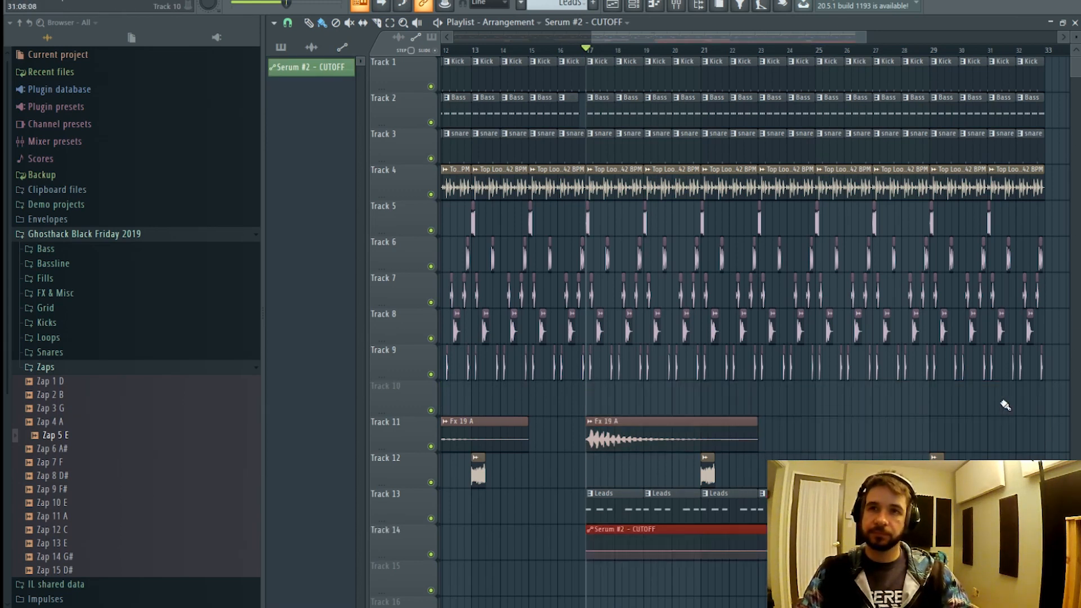
# - Add control points at bars 21 and 25 of the Serum #2 cutoff automation and shape a gradual rise during playback
pyautogui.press('space')
pyautogui.rightClick(703, 550)
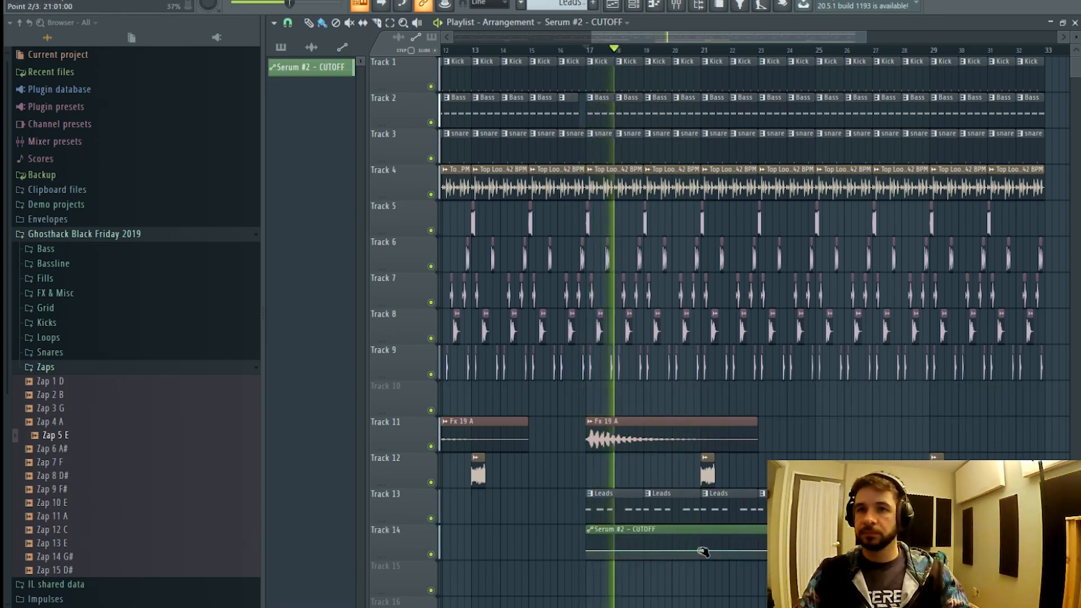
pyautogui.rightClick(587, 549)
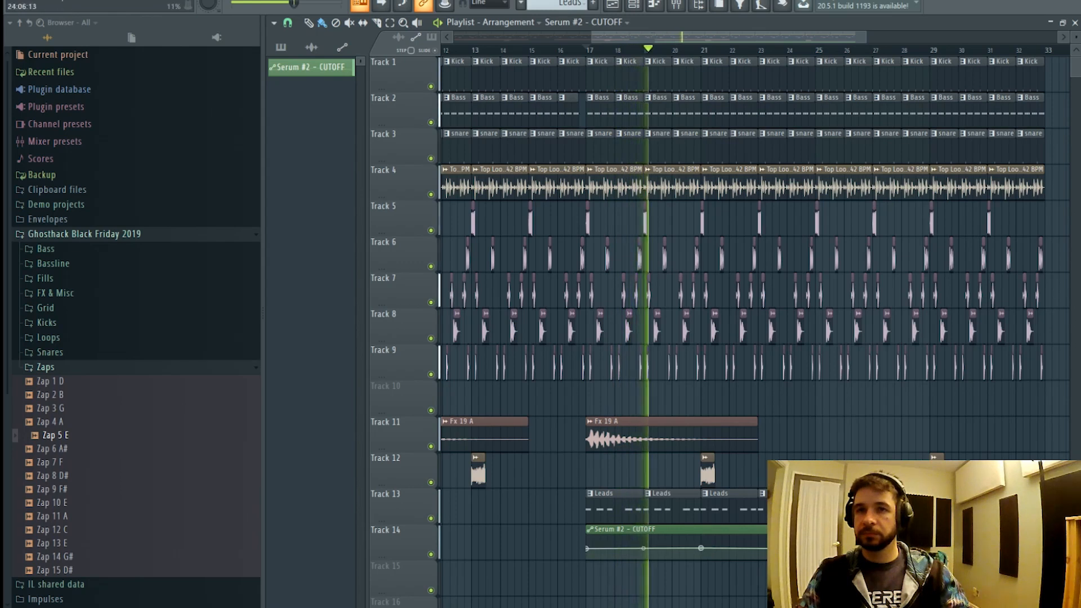
pyautogui.rightClick(810, 545)
pyautogui.moveTo(809, 545); pyautogui.dragTo(816, 546)
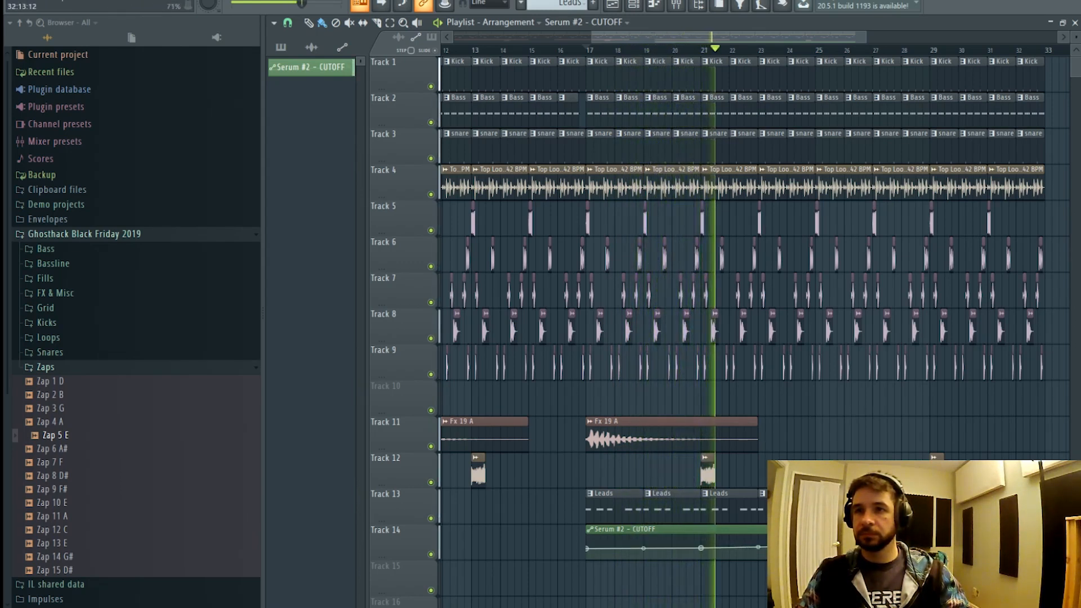
# - Listen to the cutoff automation from bar 17 and from about bar 25, with the Serum #2 insert soloed in the mixer
pyautogui.press('space')
pyautogui.press('space')
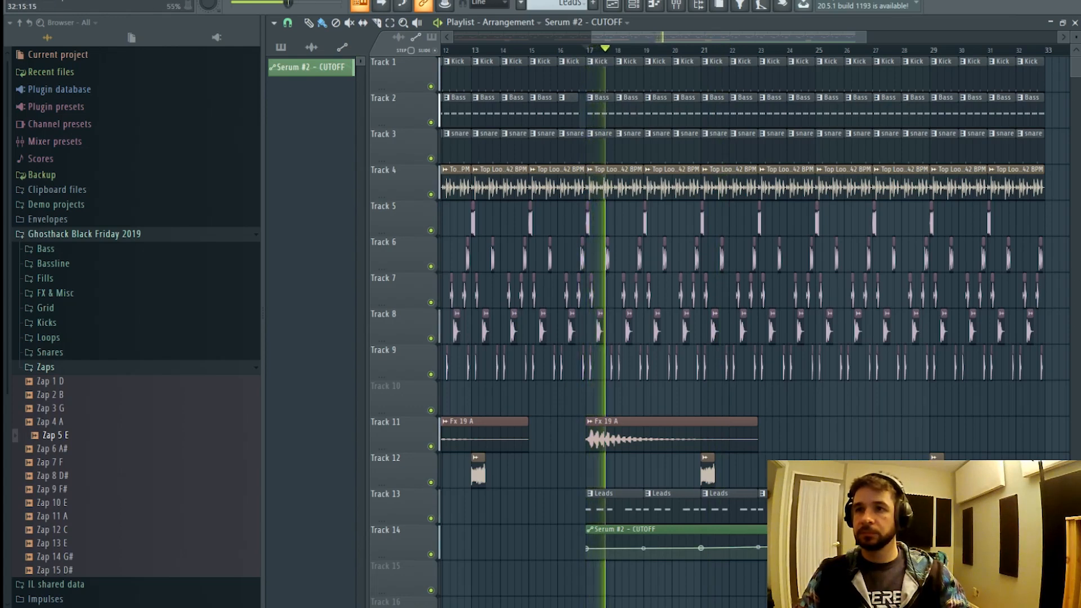
pyautogui.moveTo(790, 51); pyautogui.dragTo(833, 52)
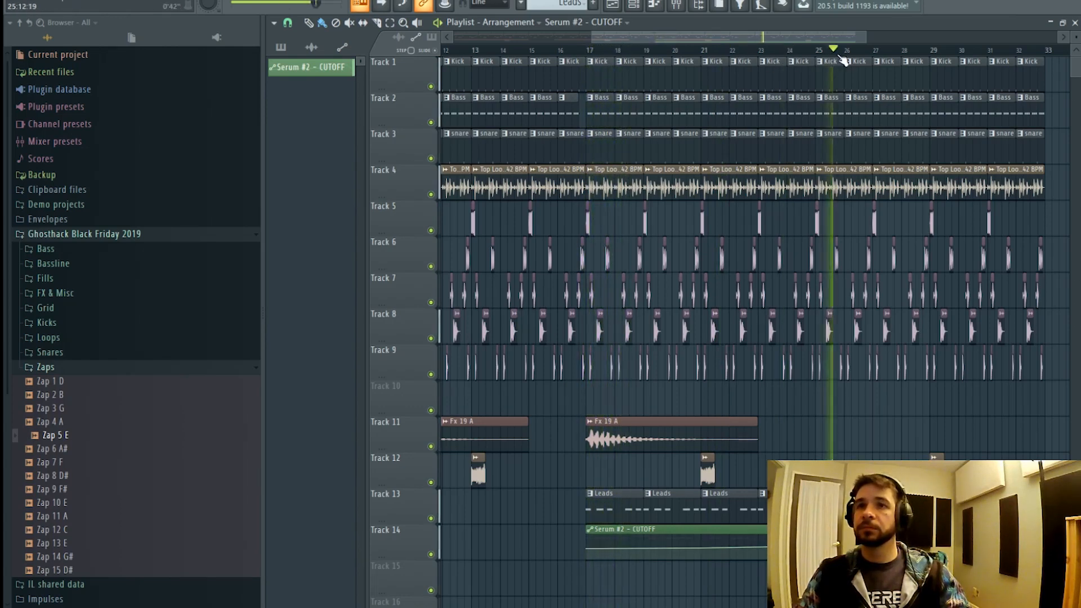
pyautogui.press('F9')
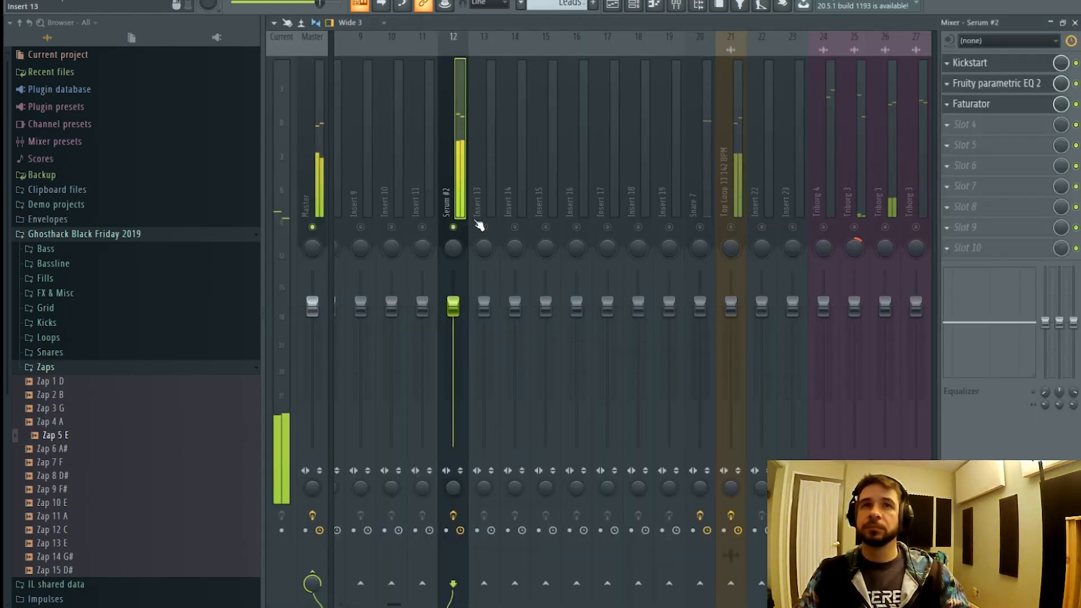
pyautogui.click(613, 5)
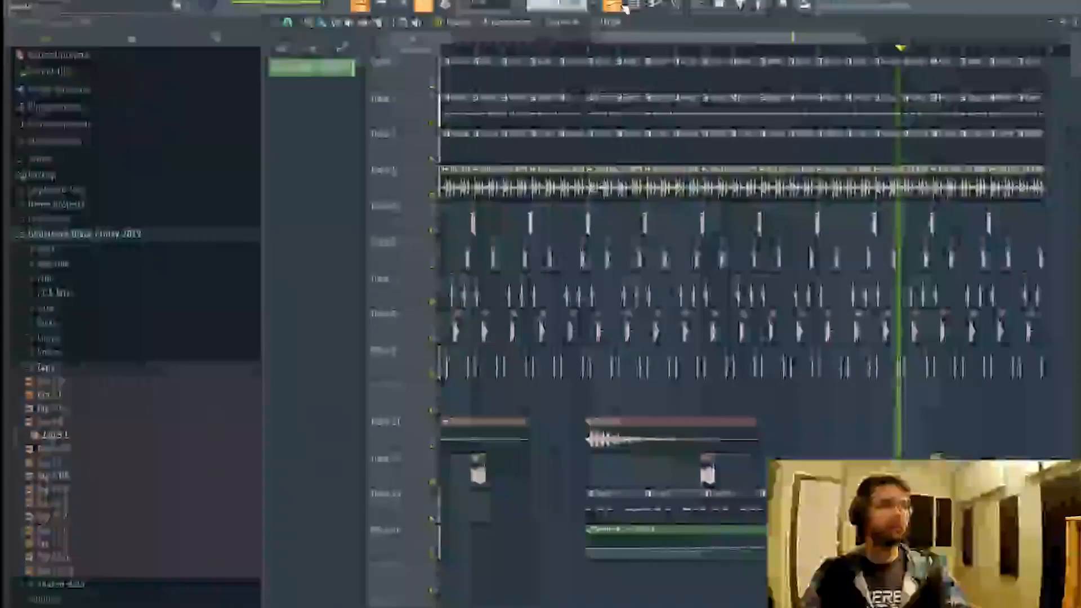
# - Trim the bass, snare and Top Loop 11 clips at the arrangement's end back to the start of bar 32
pyautogui.moveTo(753, 35); pyautogui.dragTo(841, 37)
pyautogui.scroll(2, 855, 57)
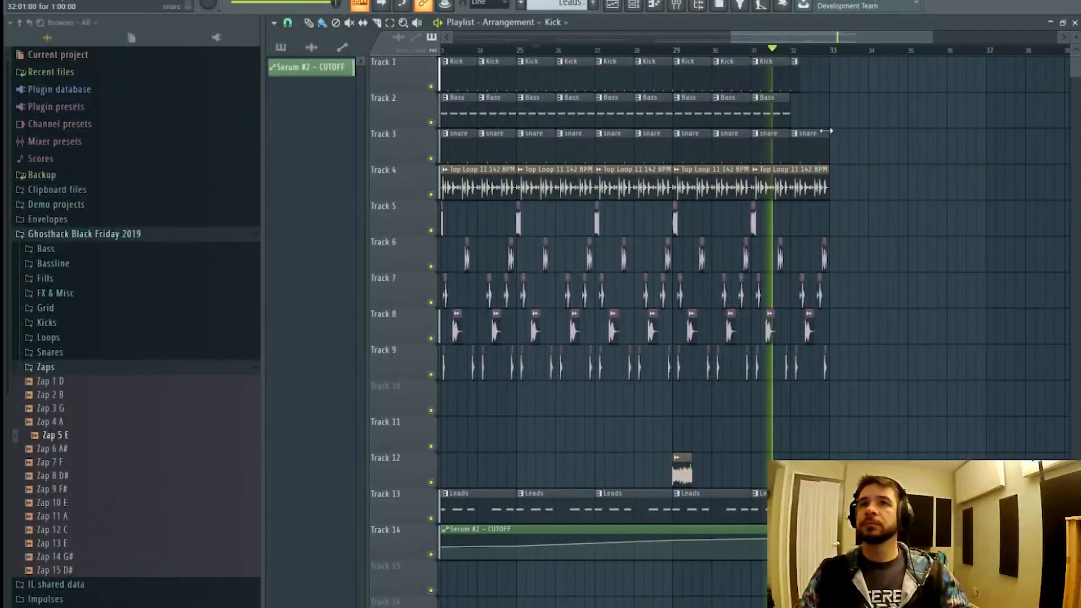
pyautogui.moveTo(829, 183); pyautogui.dragTo(790, 183)
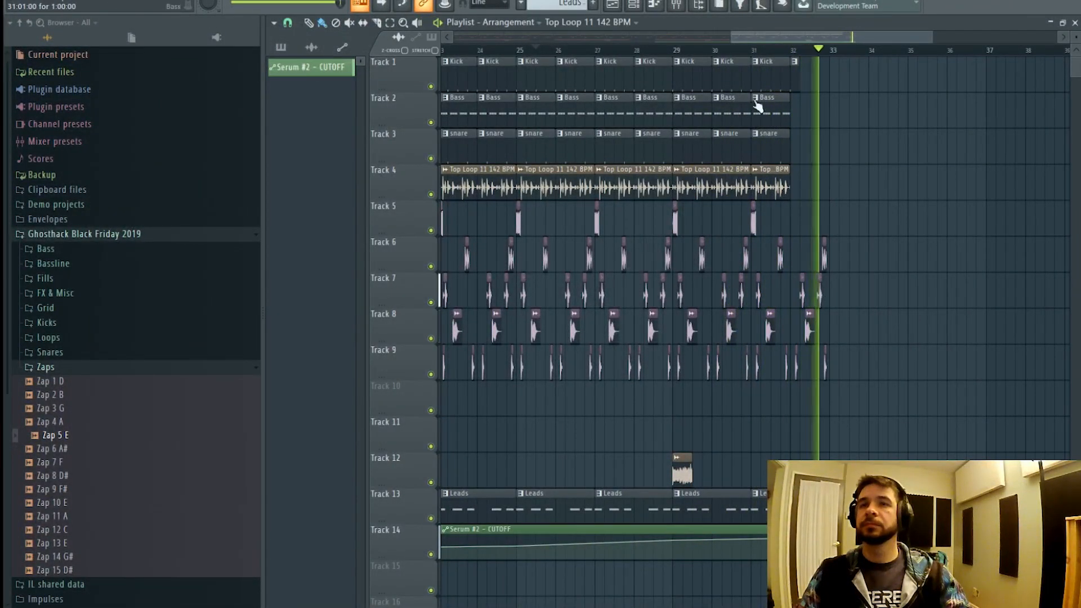
# - Duplicate the kick, bass, snare and top loop clips on Tracks 1–4 from bar 17 onward, starting the copy at bar 33
pyautogui.click(560, 49)
pyautogui.scroll(-3, 565, 54)
pyautogui.scroll(-1, 596, 62)
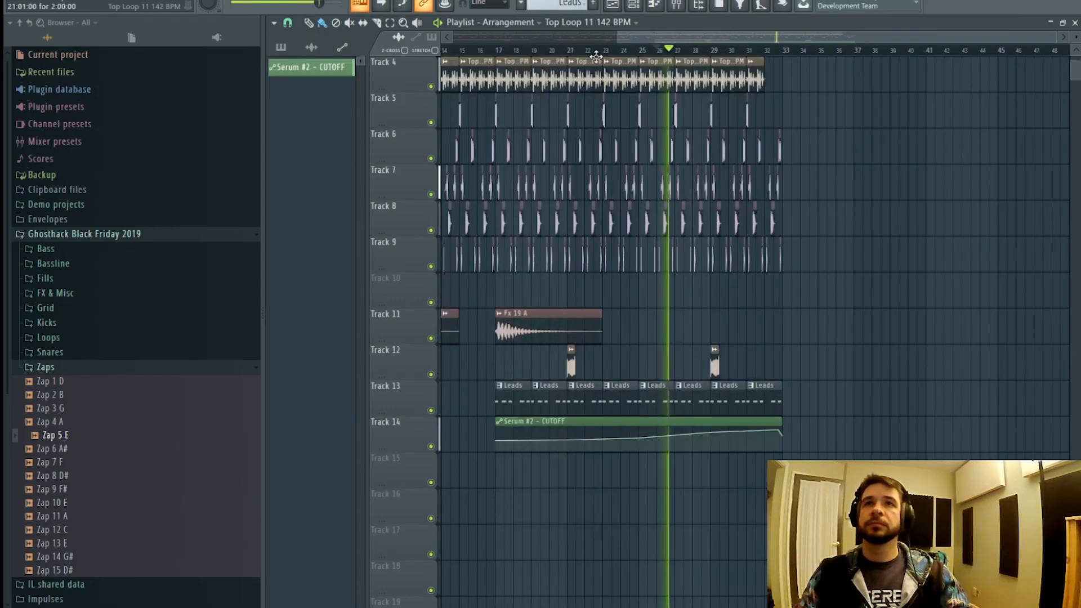
pyautogui.scroll(1, 631, 67)
pyautogui.moveTo(698, 38); pyautogui.dragTo(665, 39)
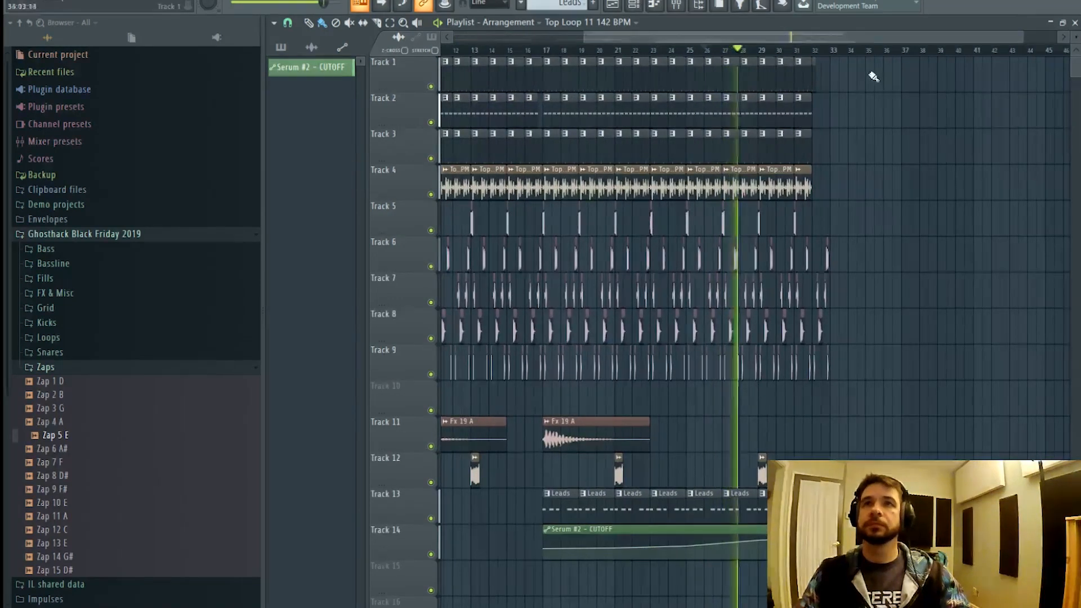
pyautogui.moveTo(861, 69); pyautogui.dragTo(551, 198)
pyautogui.hotkey('ctrl', 'b')
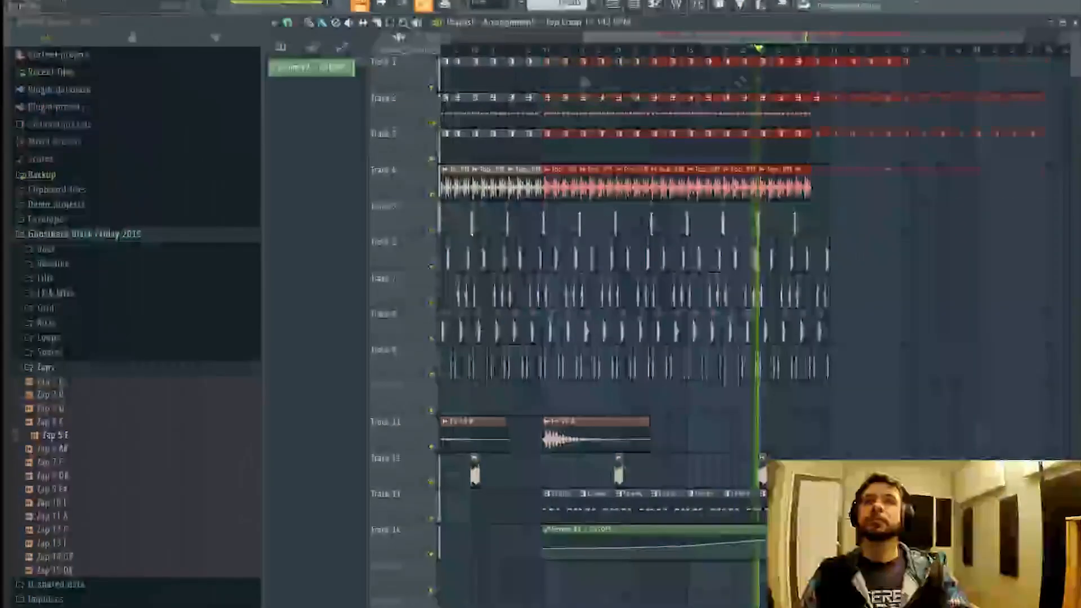
pyautogui.moveTo(897, 202); pyautogui.dragTo(687, 381)
# - Place a copy of the Fx 19 A clip on Track 11 at bar 33 and play the arrangement from before bar 17
pyautogui.click(596, 443)
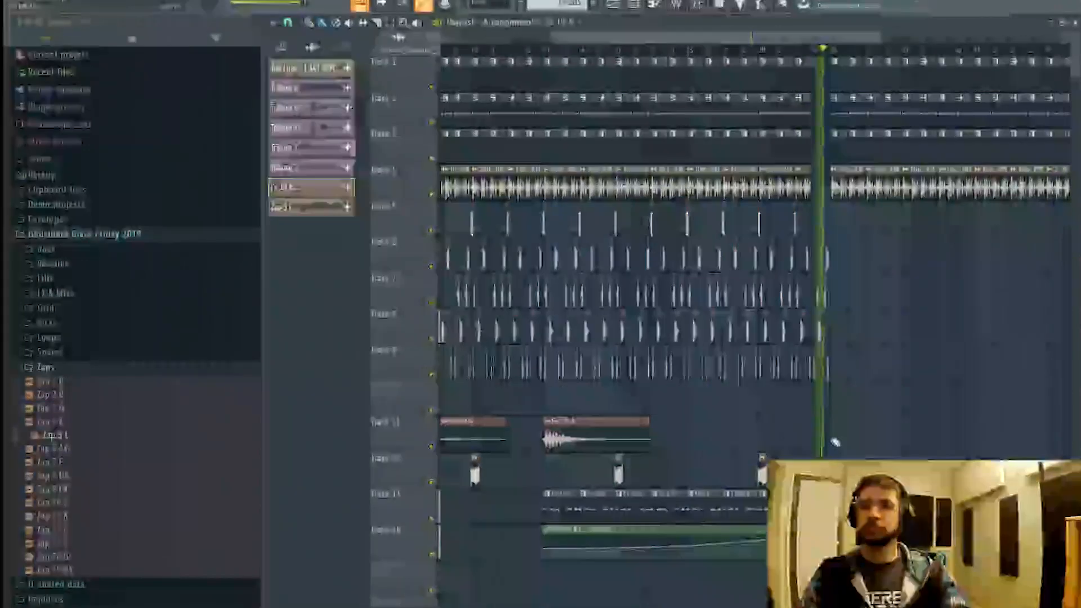
pyautogui.click(835, 441)
pyautogui.click(498, 50)
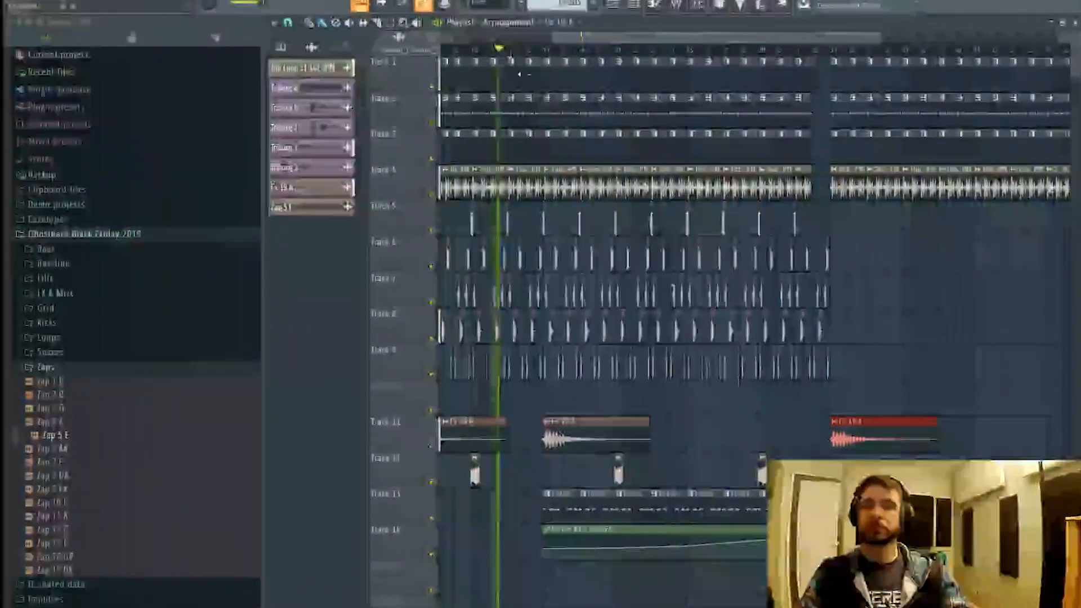
# - Copy the Leads pattern clips on Track 13 to bar 33 and listen to the transition into the new section
pyautogui.moveTo(823, 508); pyautogui.dragTo(556, 497)
pyautogui.keyDown('ctrl'); pyautogui.click(557, 479); pyautogui.keyUp('ctrl')
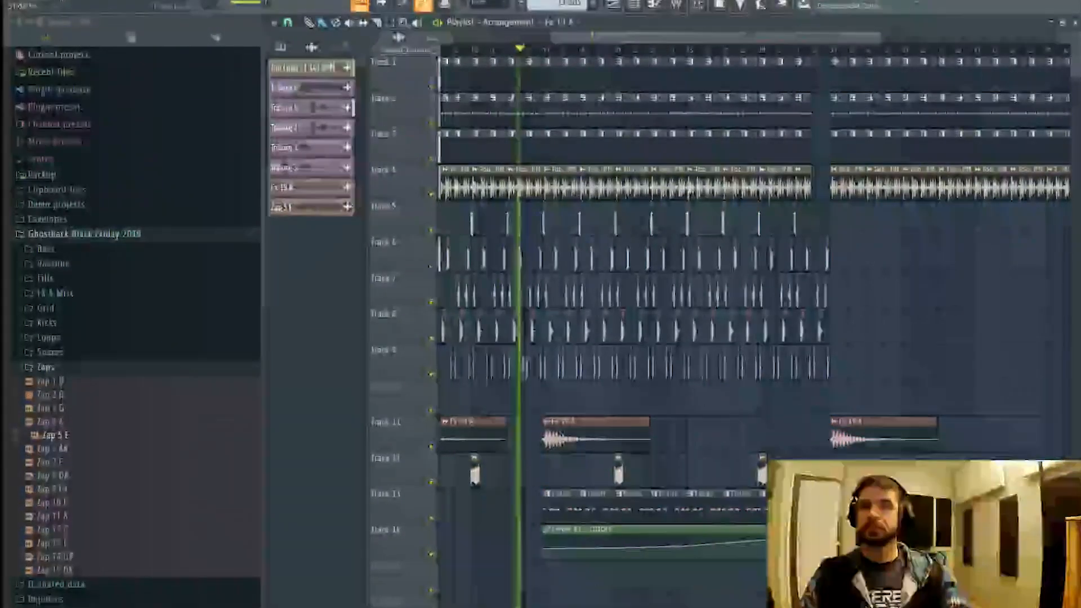
pyautogui.hscroll(3, 620, 46)
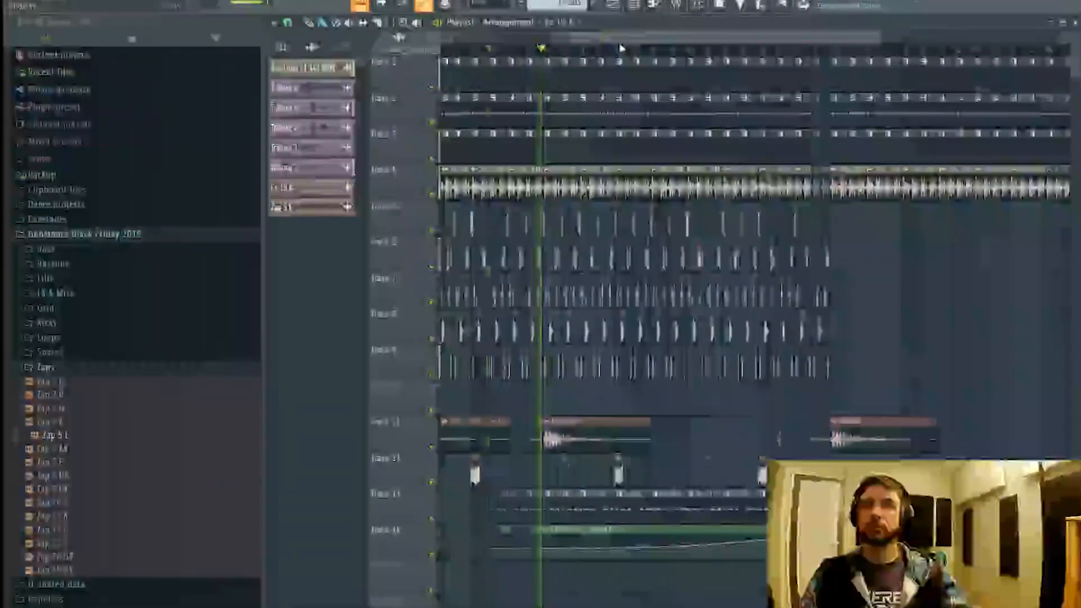
pyautogui.hscroll(-3, 718, 48)
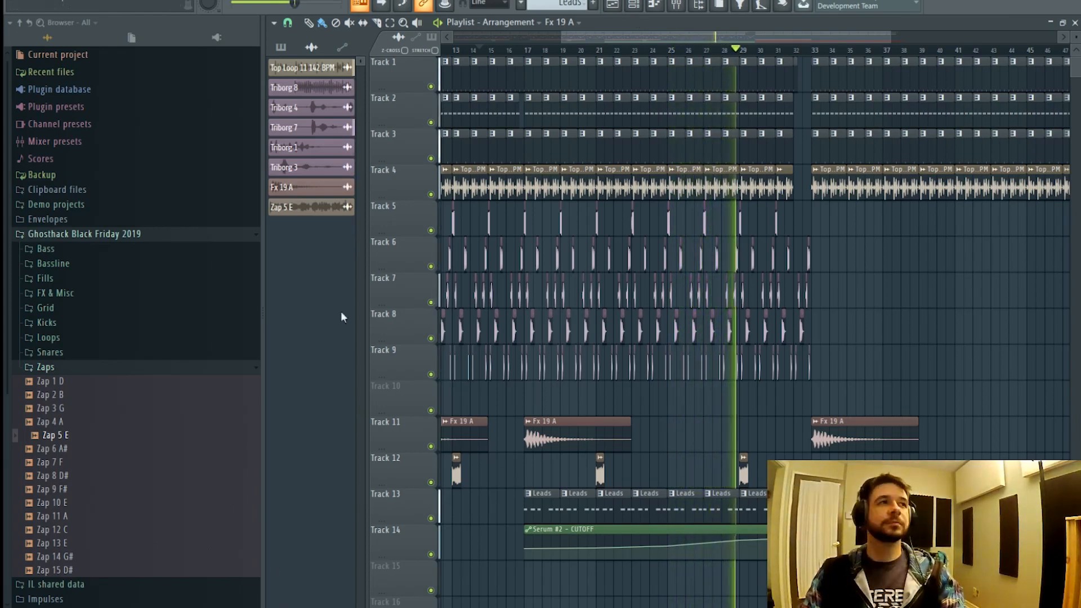
pyautogui.moveTo(820, 37); pyautogui.dragTo(854, 37)
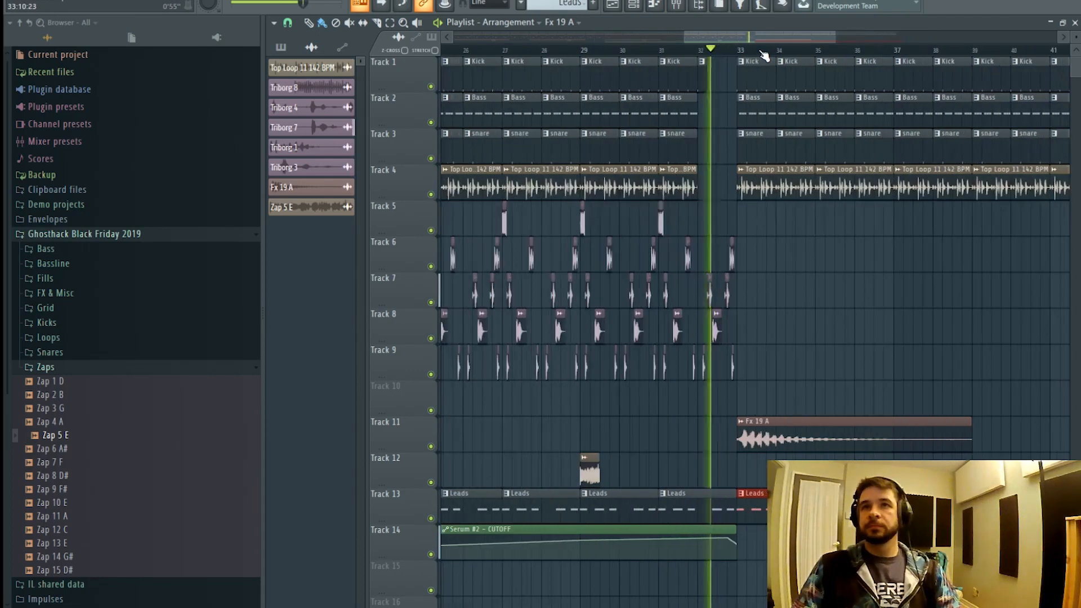
pyautogui.scroll(-1, 764, 55)
pyautogui.press('space')
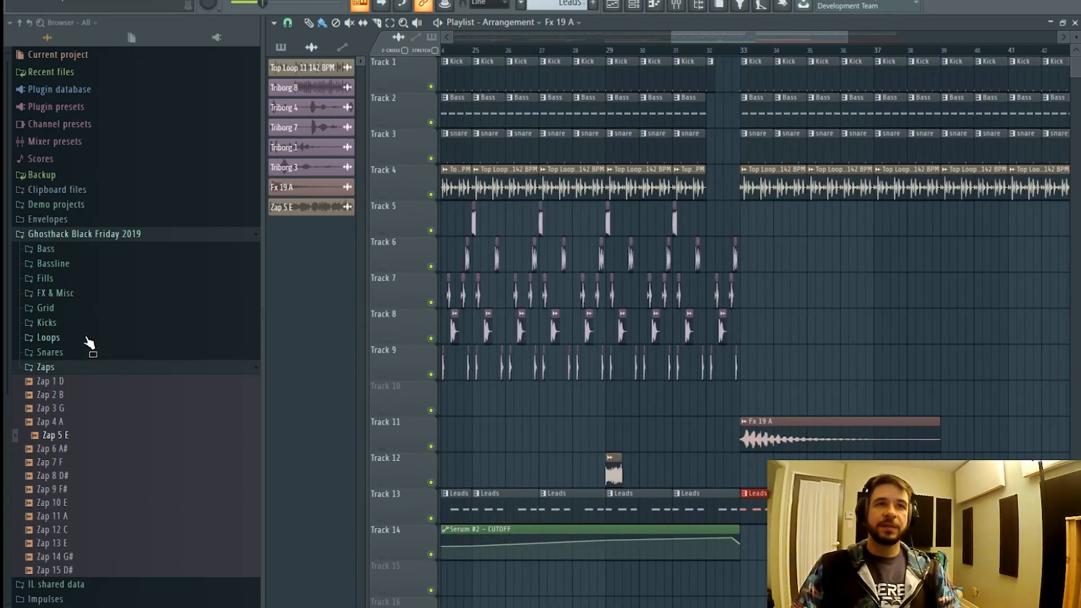
# - Place Drum Fill 4 140 BPM from the Fills folder on Track 10 at bar 32 and lower its channel volume to about 76%
pyautogui.click(73, 279)
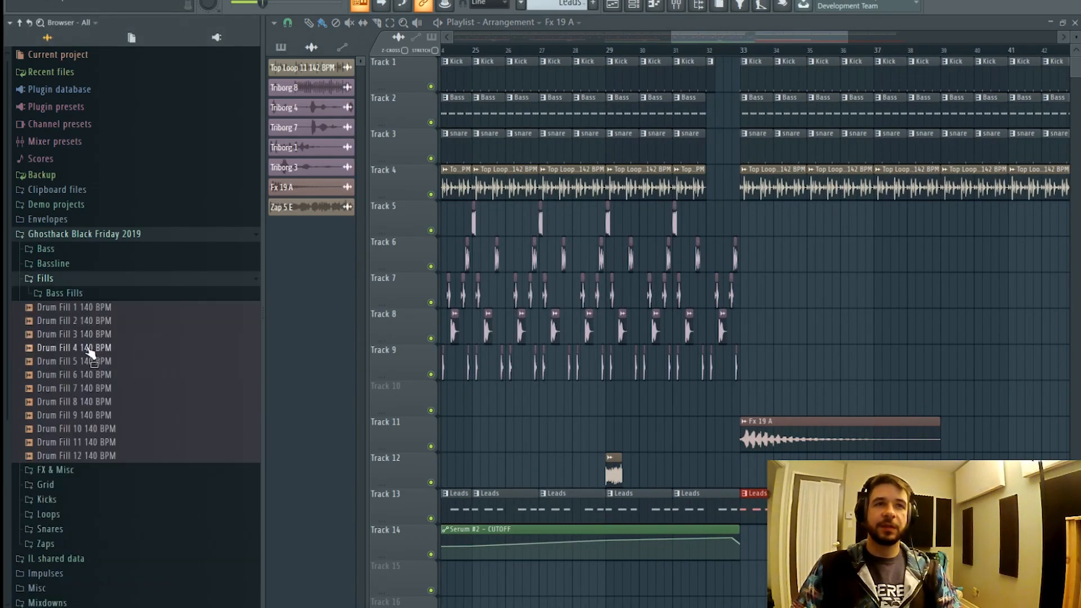
pyautogui.moveTo(107, 357); pyautogui.dragTo(627, 417)
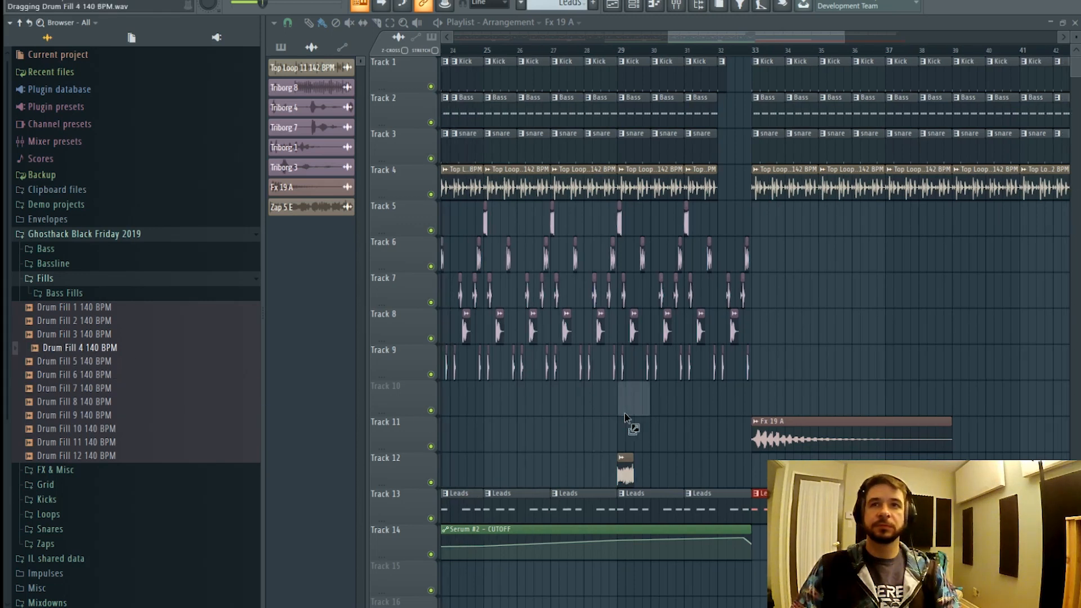
pyautogui.moveTo(725, 401); pyautogui.dragTo(738, 401)
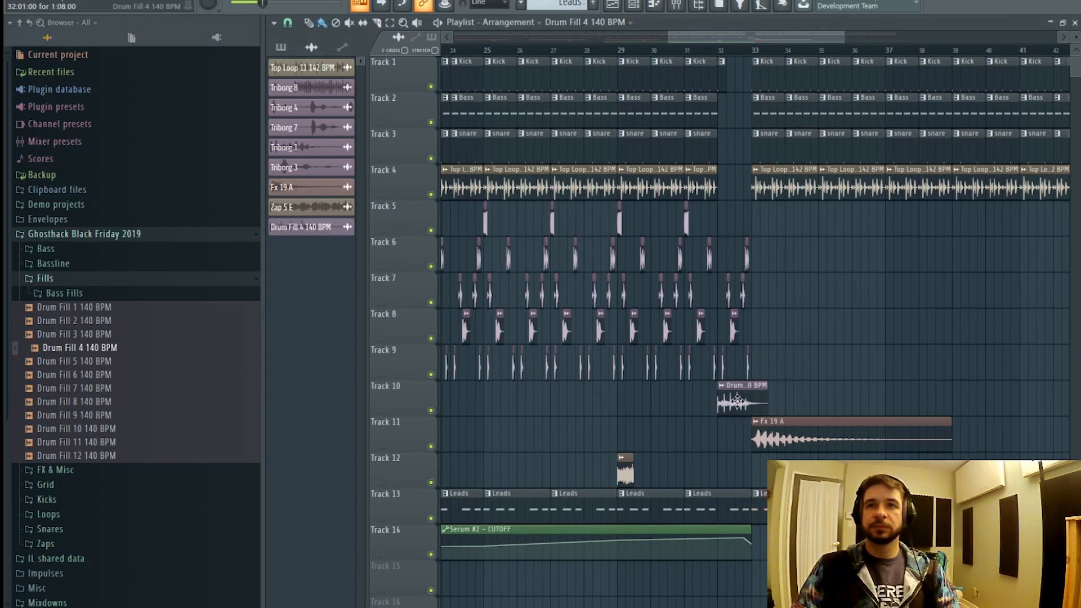
pyautogui.click(703, 51)
pyautogui.doubleClick(731, 406)
pyautogui.moveTo(573, 135); pyautogui.dragTo(574, 140)
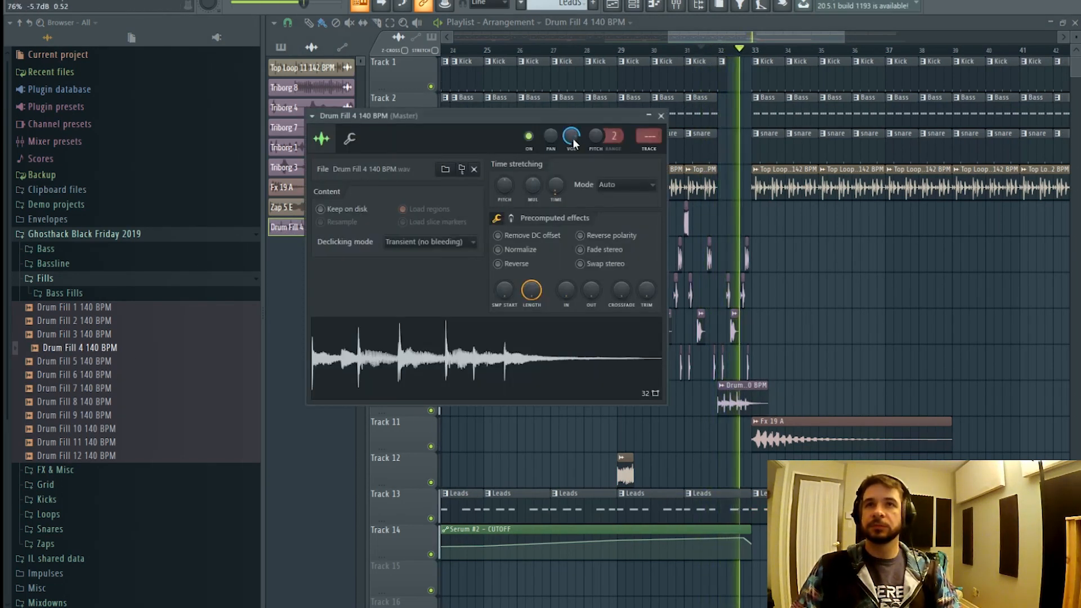
# - Route the Drum Fill 4 140 BPM channel to mixer insert 37
pyautogui.press('F9')
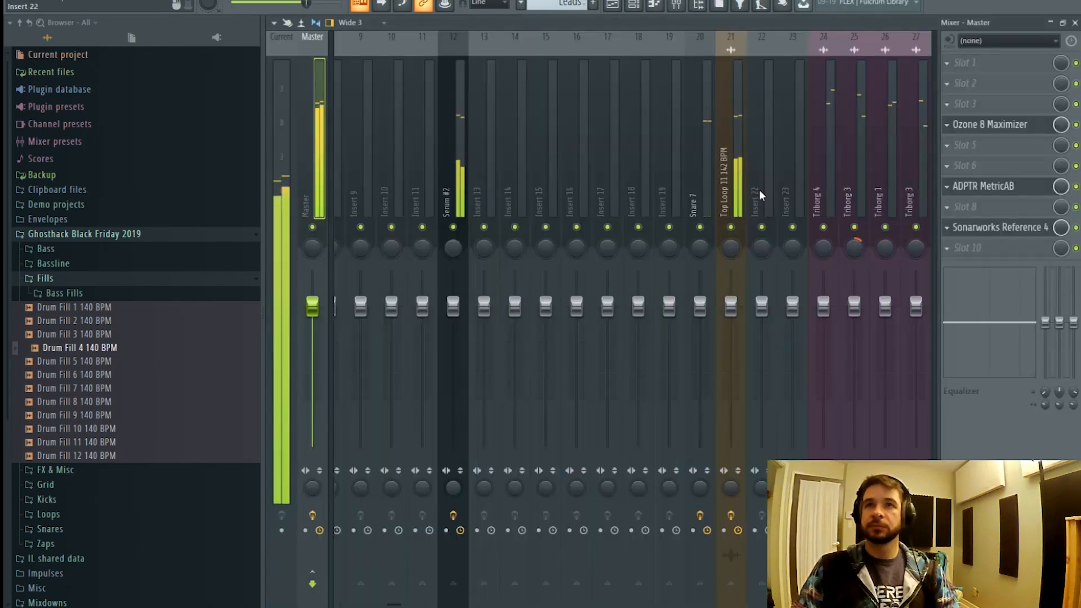
pyautogui.hscroll(3, 745, 170)
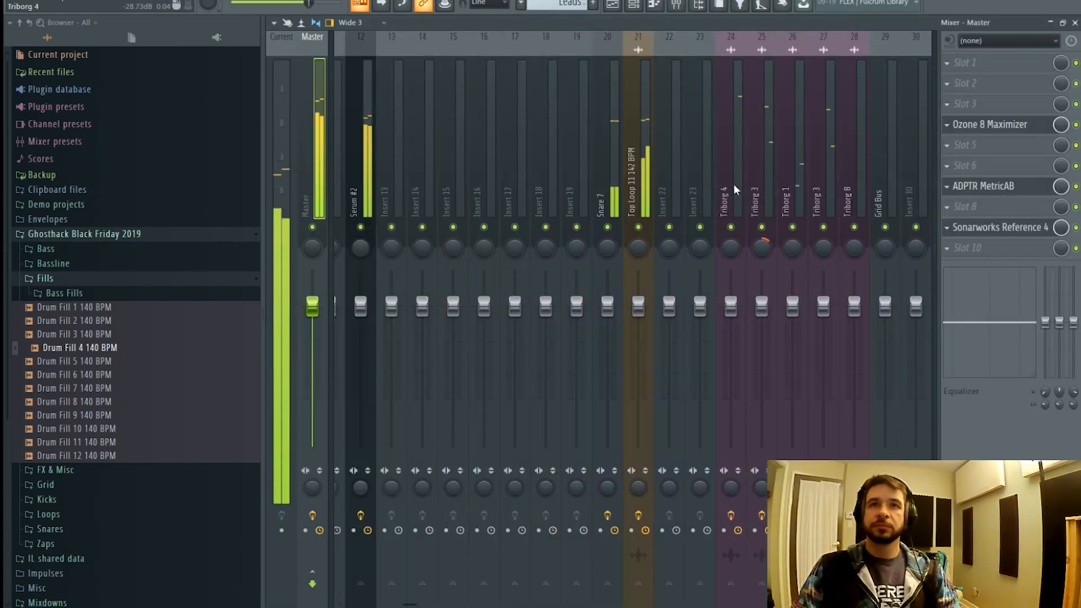
pyautogui.hscroll(9, 582, 167)
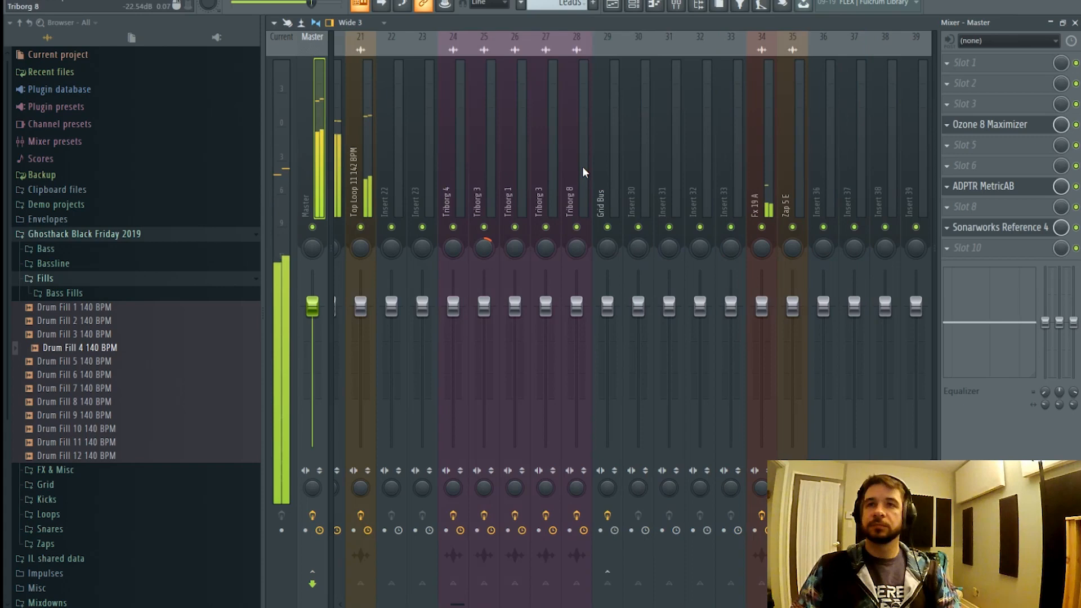
pyautogui.rightClick(858, 192)
pyautogui.moveTo(921, 150)
pyautogui.click(732, 147)
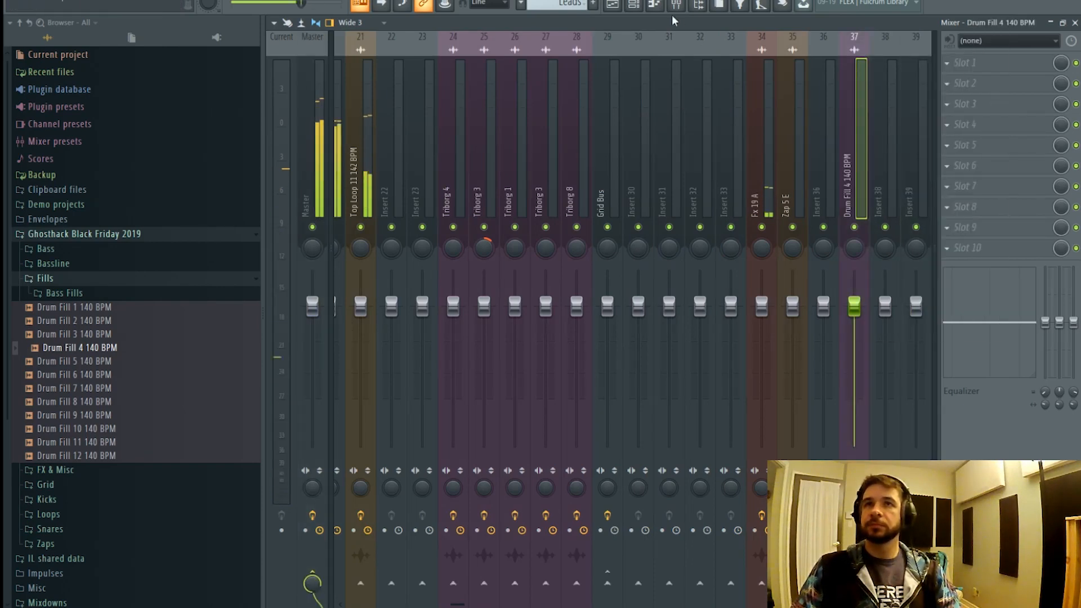
# - Return to the playlist and copy the percussion clips on Tracks 5–9 from bars 25–32 to bar 33
pyautogui.press('F5')
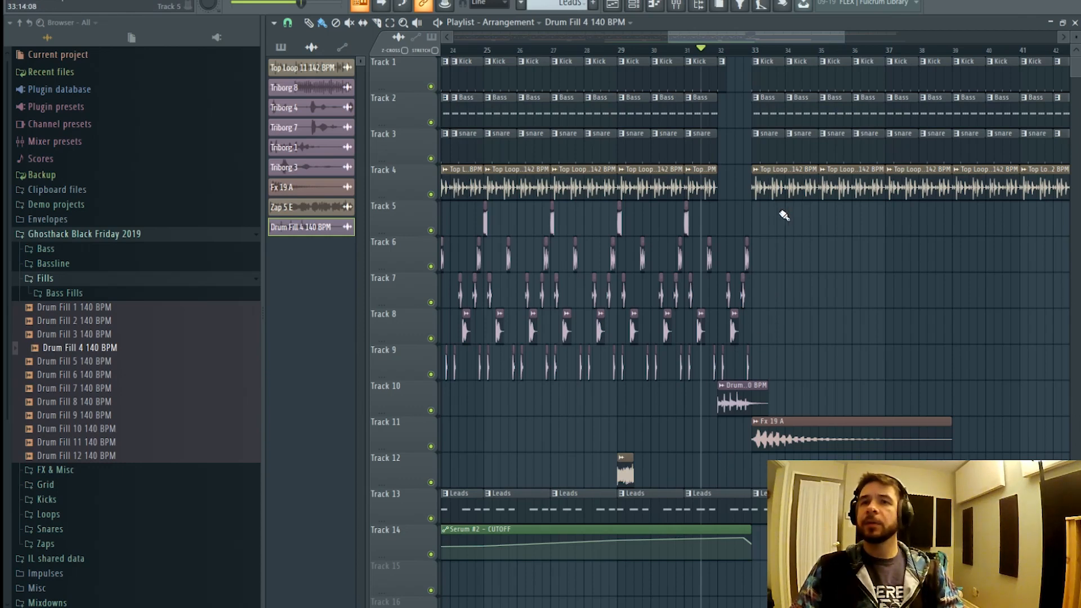
pyautogui.moveTo(705, 34); pyautogui.dragTo(687, 32)
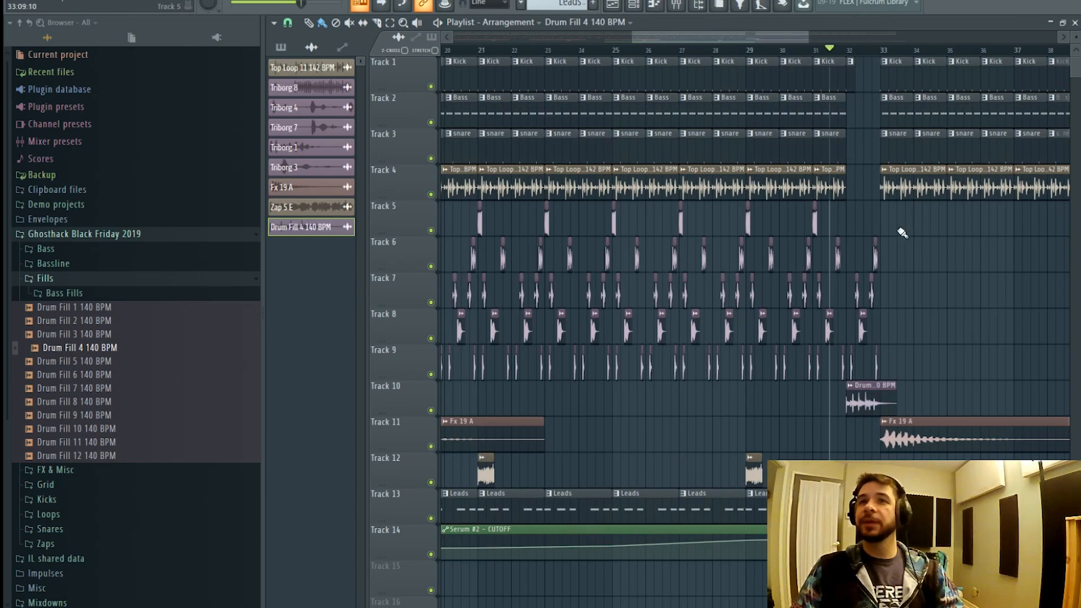
pyautogui.moveTo(902, 233); pyautogui.dragTo(613, 381)
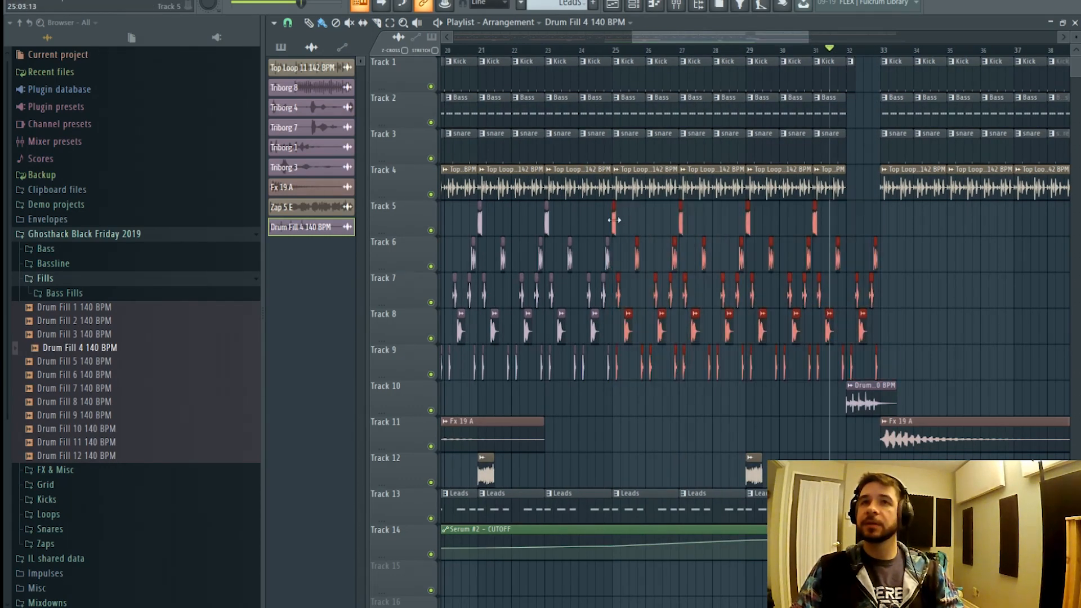
pyautogui.moveTo(749, 235); pyautogui.dragTo(882, 239)
pyautogui.press('space')
pyautogui.scroll(-4, 819, 58)
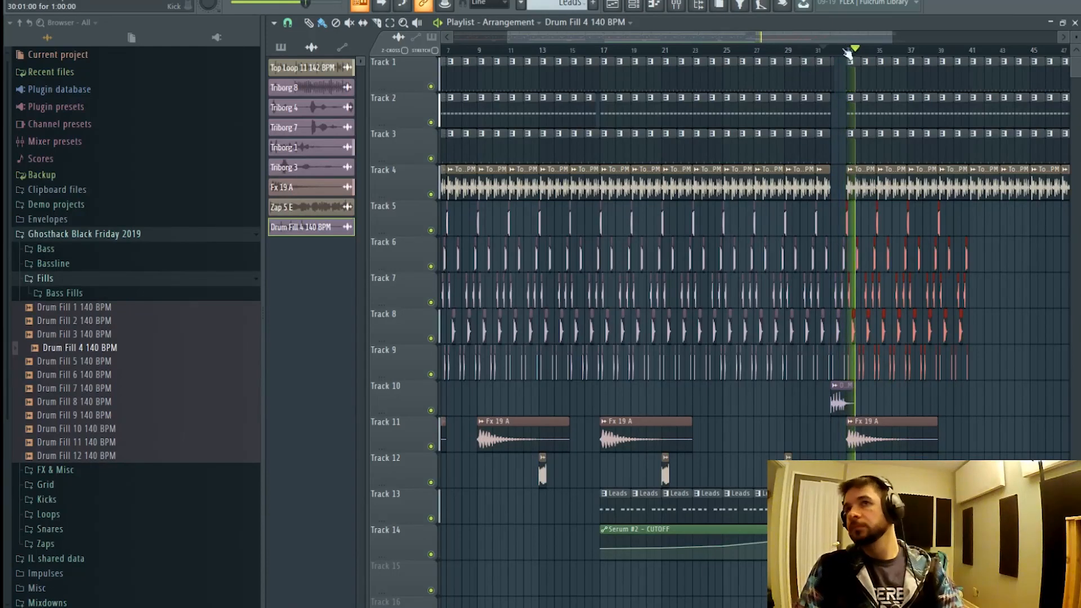
# - Copy the selected eight-bar percussion block on Tracks 5–9 again to bar 41 and stop playback
pyautogui.moveTo(863, 35); pyautogui.dragTo(911, 125)
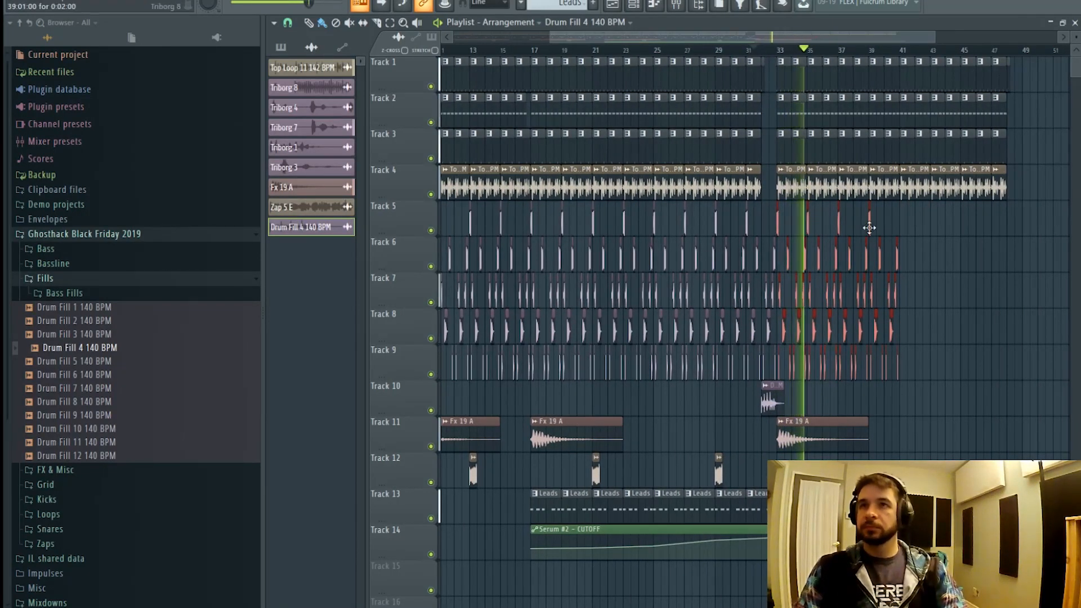
pyautogui.moveTo(870, 227); pyautogui.dragTo(1000, 236)
pyautogui.press('space')
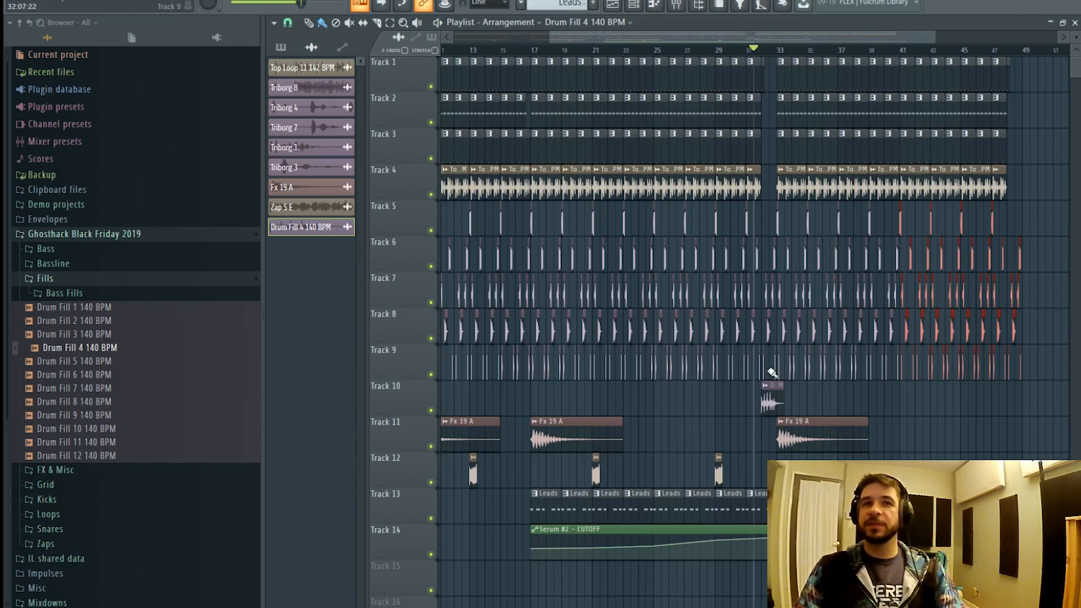
# - Place Top Loop 14 142 BPM from the Top Loops folder on Track 12 at bar 33 and repeat it through bar 48
pyautogui.click(108, 291)
pyautogui.click(102, 337)
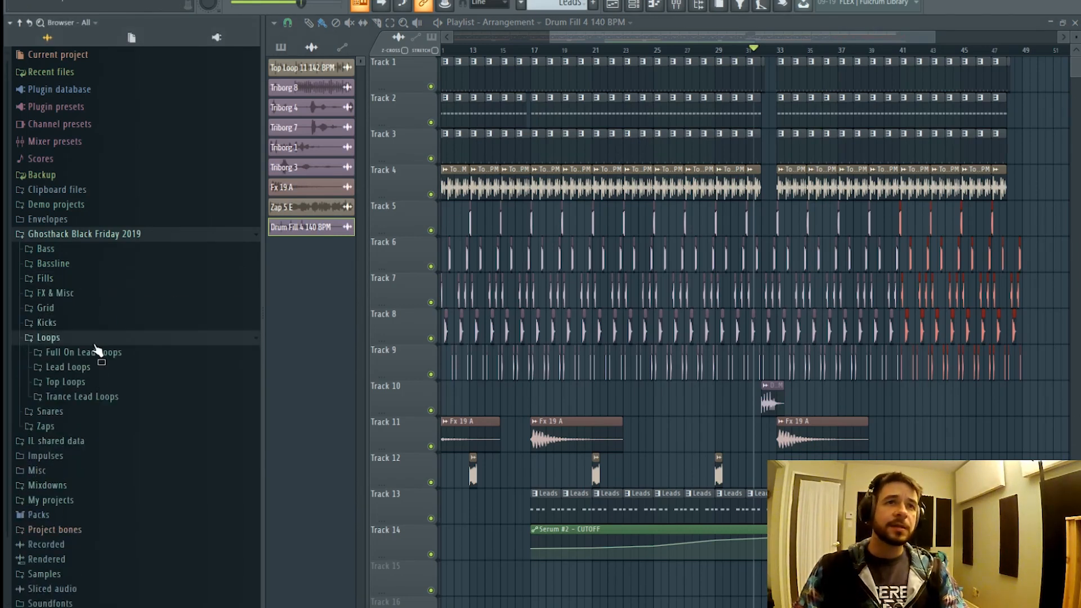
pyautogui.click(96, 385)
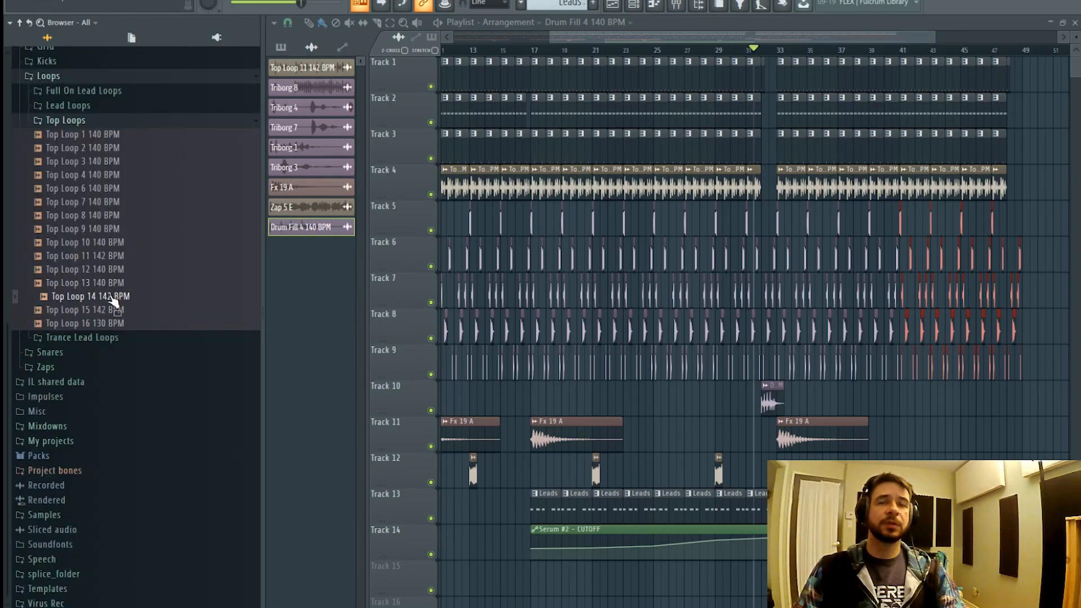
pyautogui.moveTo(785, 472); pyautogui.dragTo(787, 471)
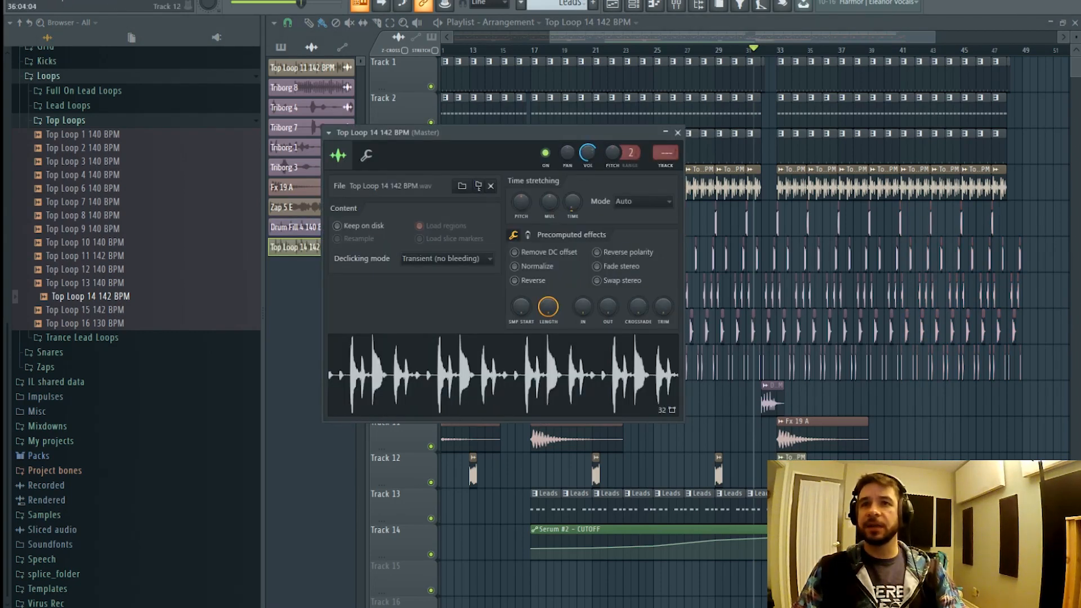
pyautogui.moveTo(811, 472); pyautogui.dragTo(981, 472)
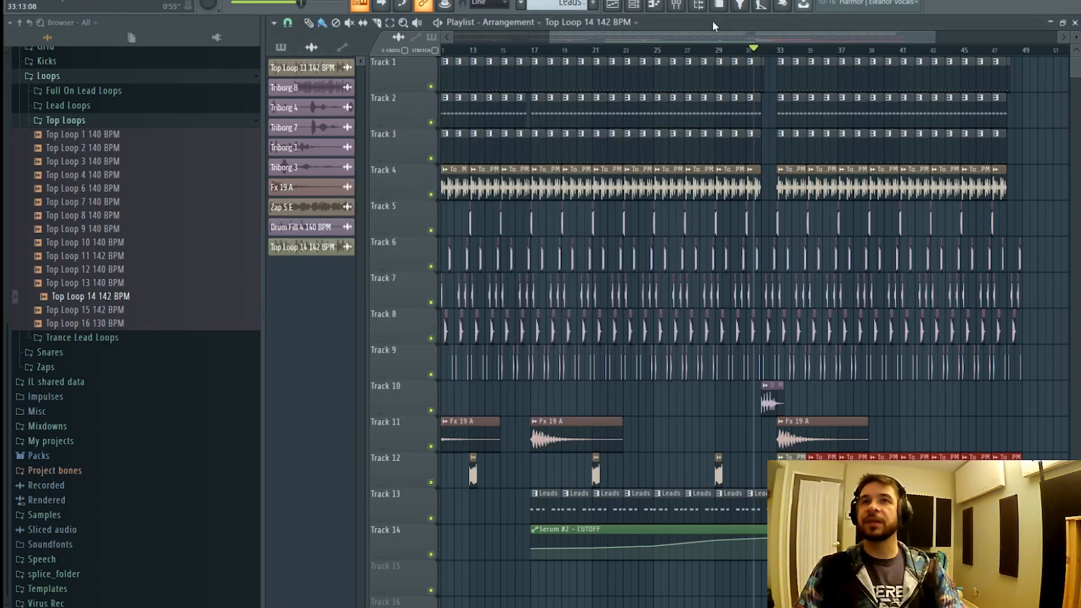
# - Route the Top Loop 14 142 BPM channel to mixer insert 22, next to the Top Loop 11 track
pyautogui.click(676, 7)
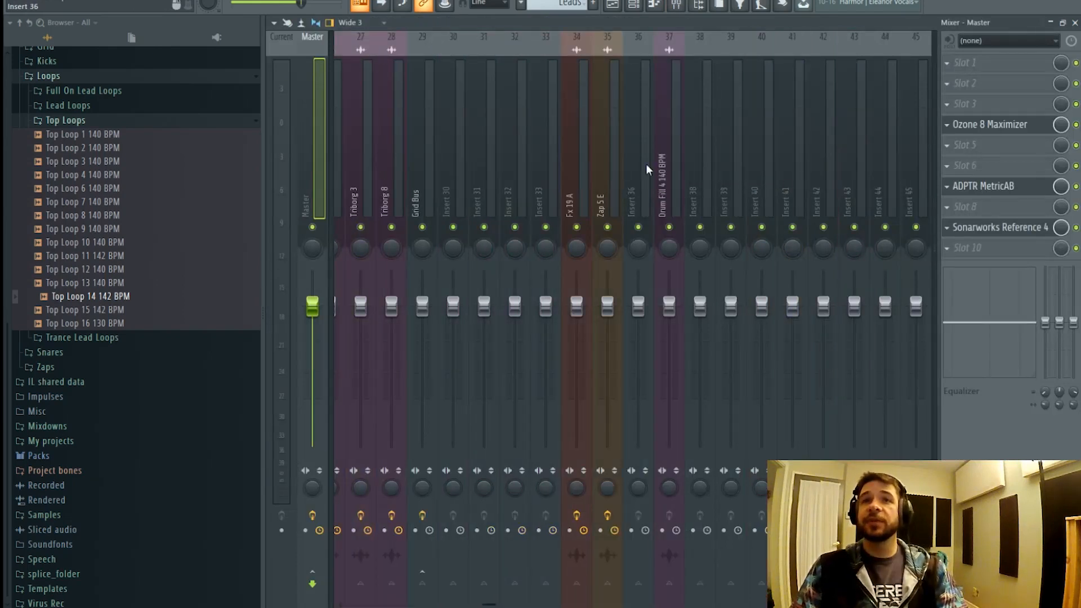
pyautogui.rightClick(646, 166)
pyautogui.click(677, 23)
pyautogui.scroll(3, 512, 164)
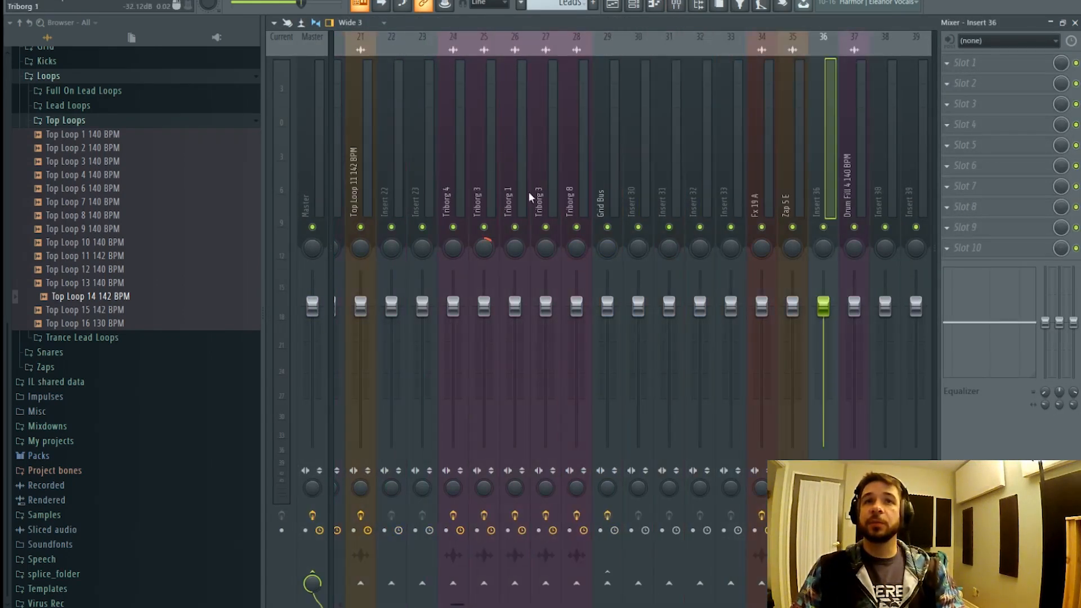
pyautogui.scroll(4, 663, 173)
pyautogui.rightClick(665, 170)
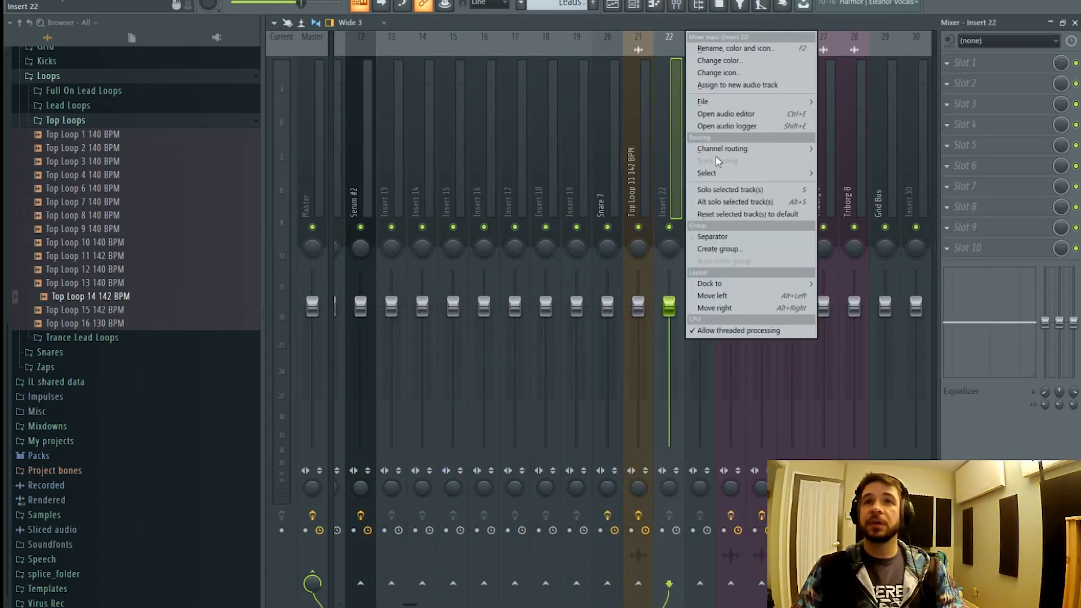
pyautogui.moveTo(776, 152)
pyautogui.click(837, 149)
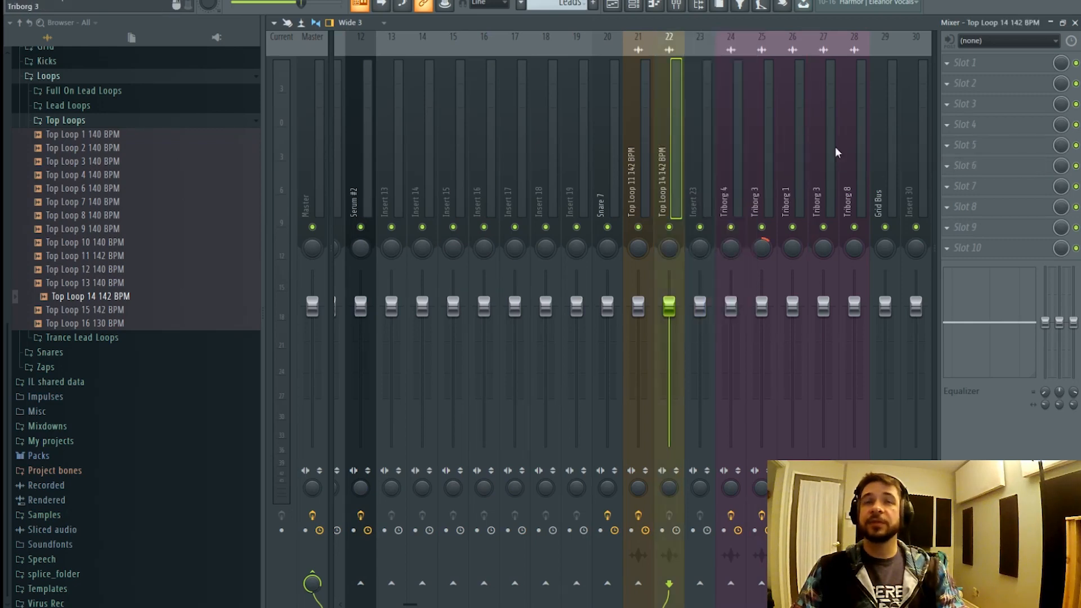
# - Load Kickstart in slot 1 and FabFilter Pro-Q 3 in slot 2 of the Top Loop 14 142 BPM mixer track
pyautogui.click(1002, 64)
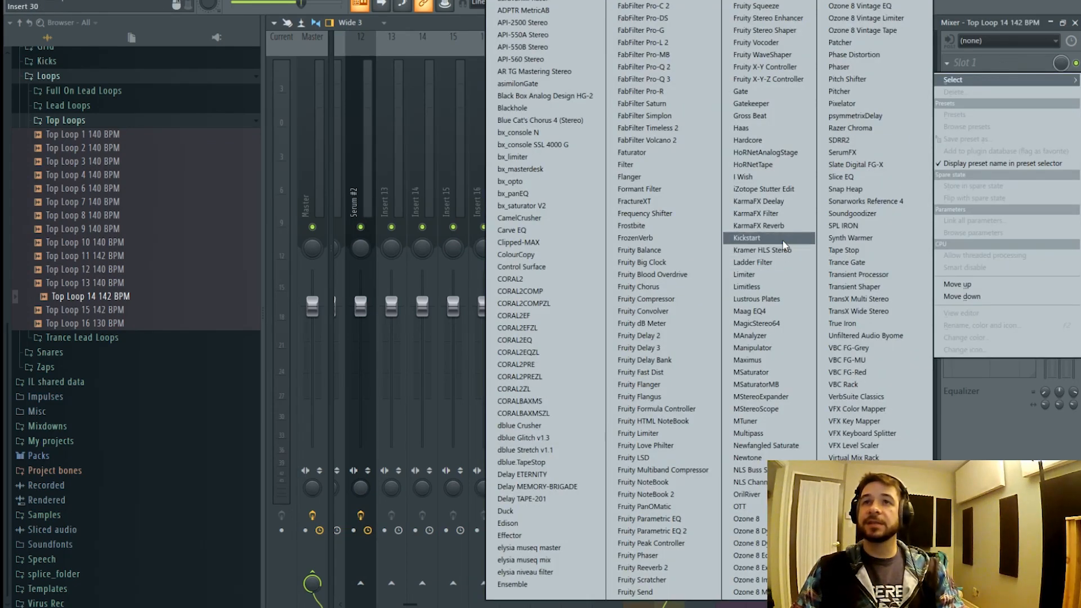
pyautogui.click(783, 239)
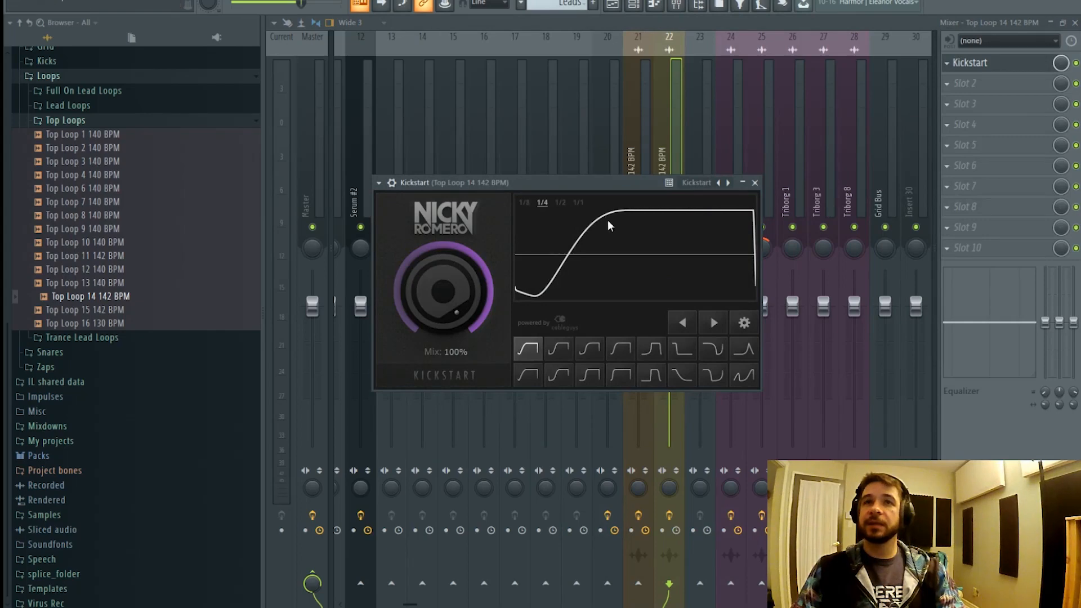
pyautogui.click(982, 84)
pyautogui.click(659, 83)
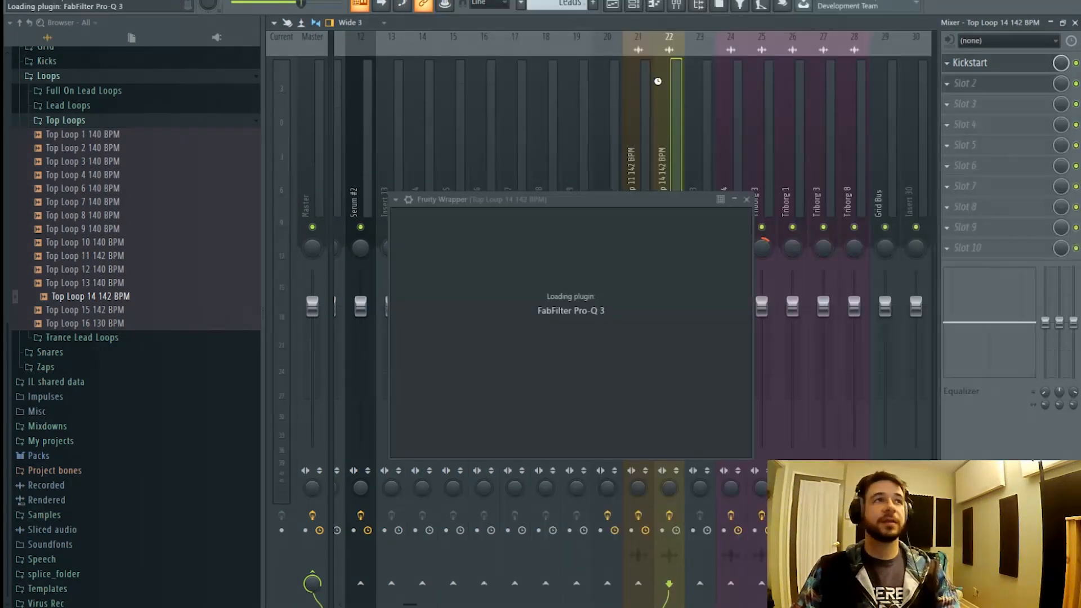
# - Add a 36 dB/oct low cut at about 249 Hz in Pro-Q 3 and play the arrangement from the playlist
pyautogui.click(427, 338)
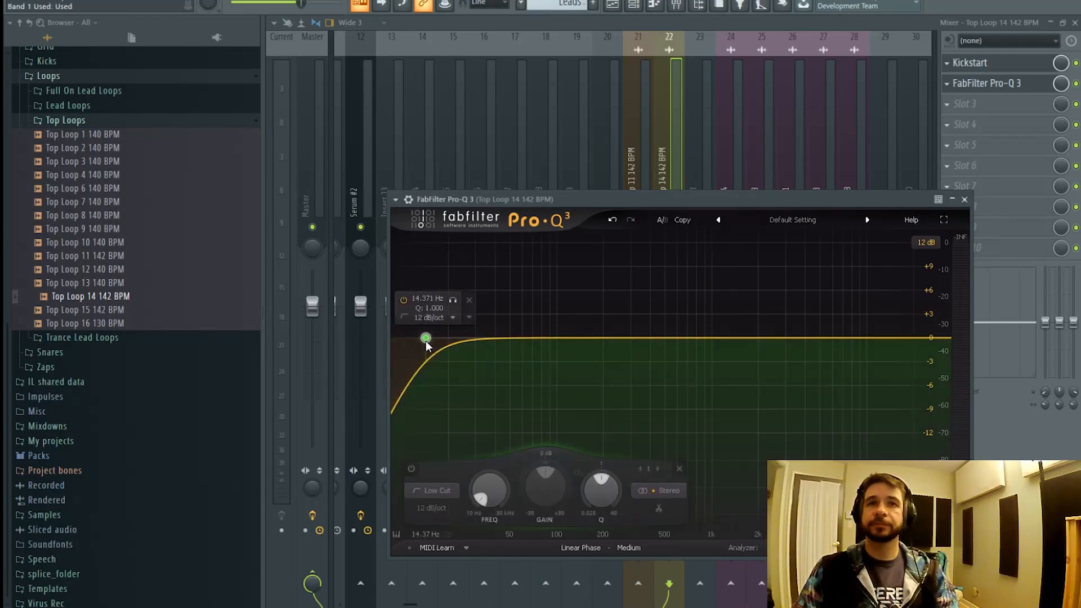
pyautogui.moveTo(490, 341); pyautogui.dragTo(617, 339)
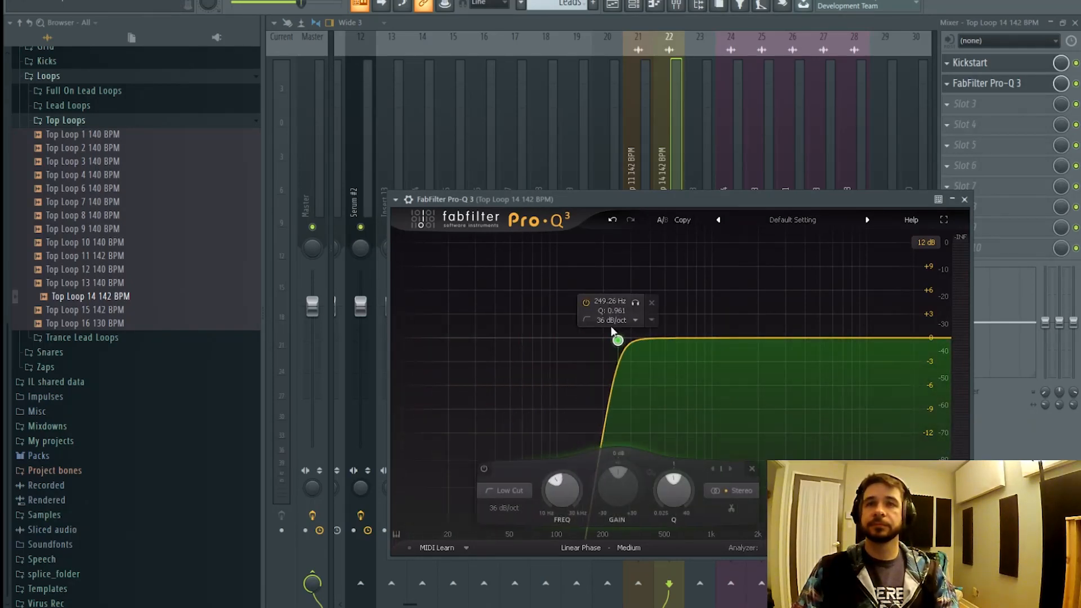
pyautogui.press('space')
pyautogui.click(673, 155)
pyautogui.click(614, 6)
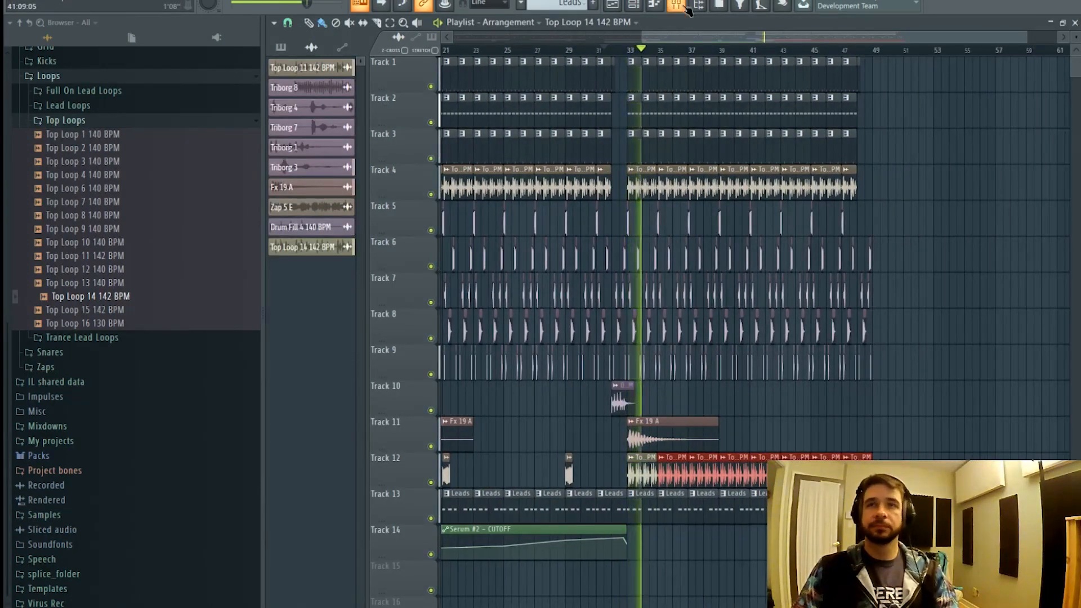
# - Load NLS Channel Stereo in slot 5 of the Top Loop 14 142 BPM mixer track
pyautogui.press('F9')
pyautogui.click(1000, 125)
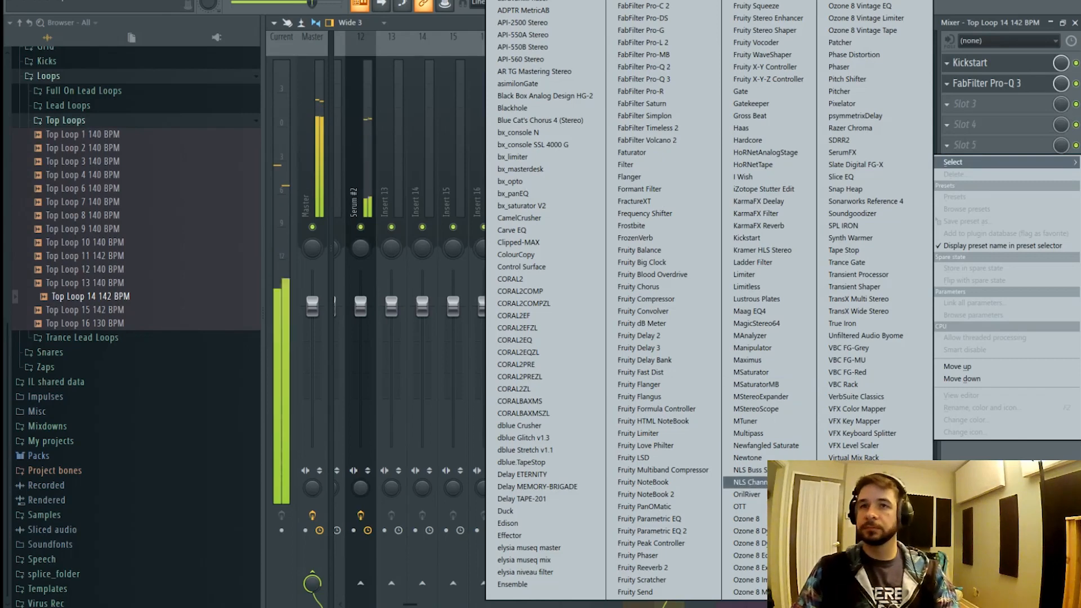
pyautogui.click(748, 482)
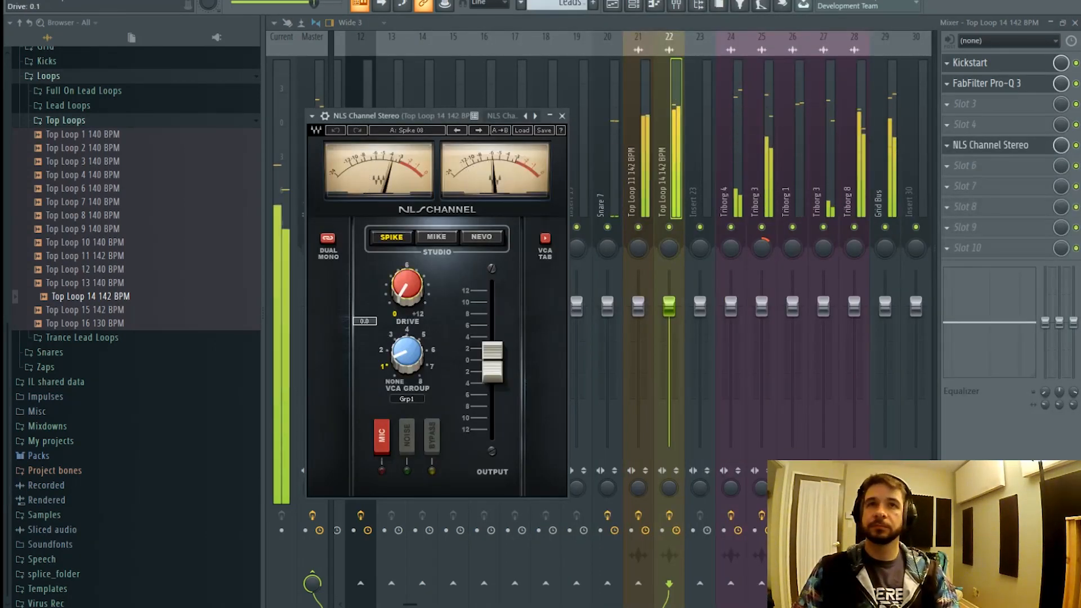
# - Switch NLS Channel to the Nevo studio model with drive at 2.1 and output at -2.5
pyautogui.click(436, 237)
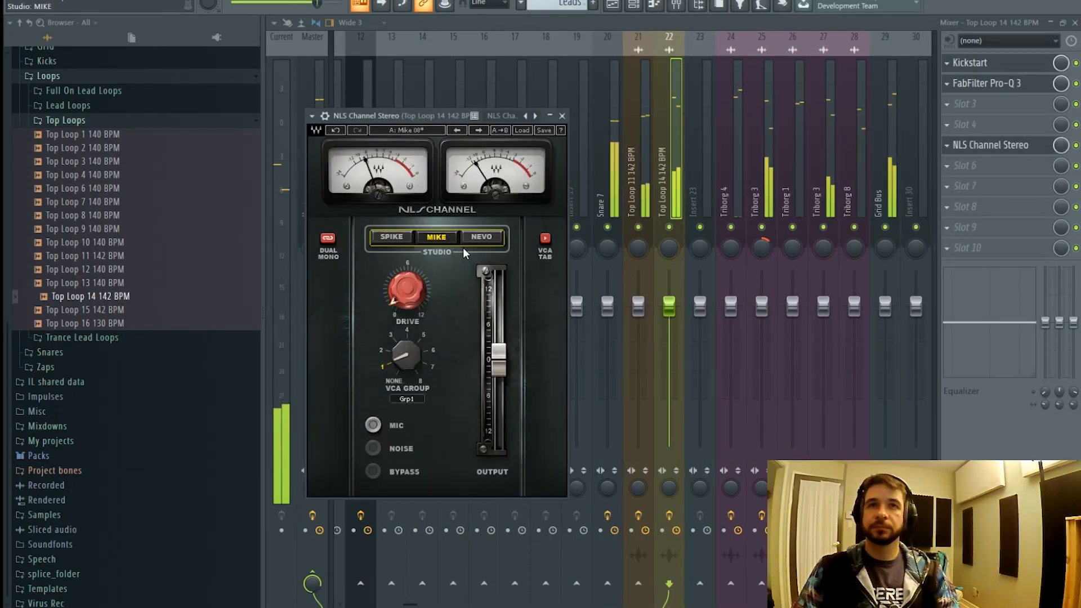
pyautogui.click(481, 237)
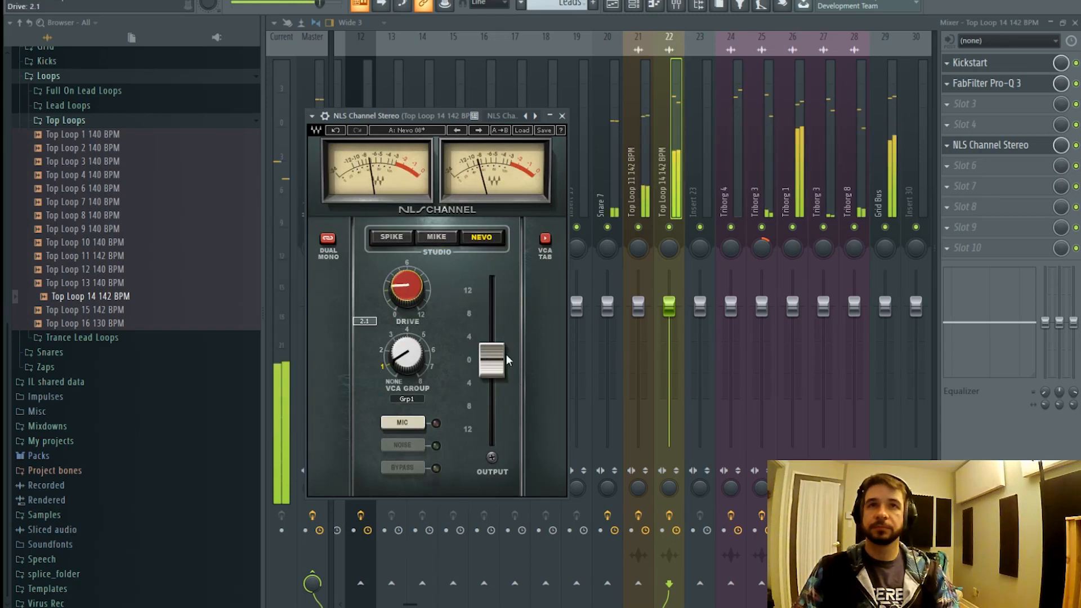
pyautogui.moveTo(507, 358); pyautogui.dragTo(507, 373)
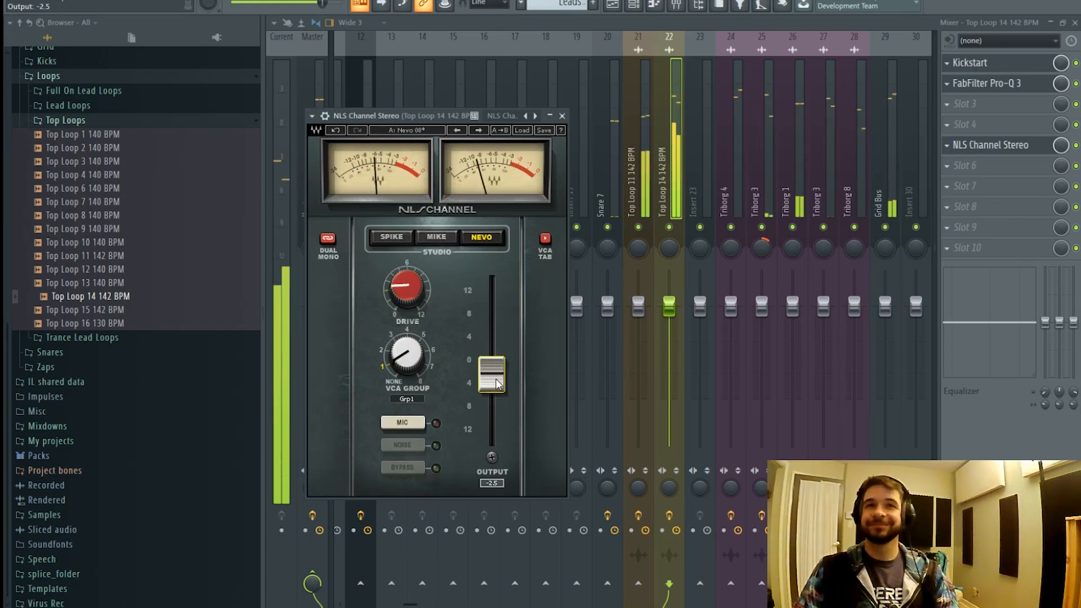
# - Solo the Top Loop 14 142 BPM mixer track and compare its sound with and without NLS Channel
pyautogui.rightClick(669, 228)
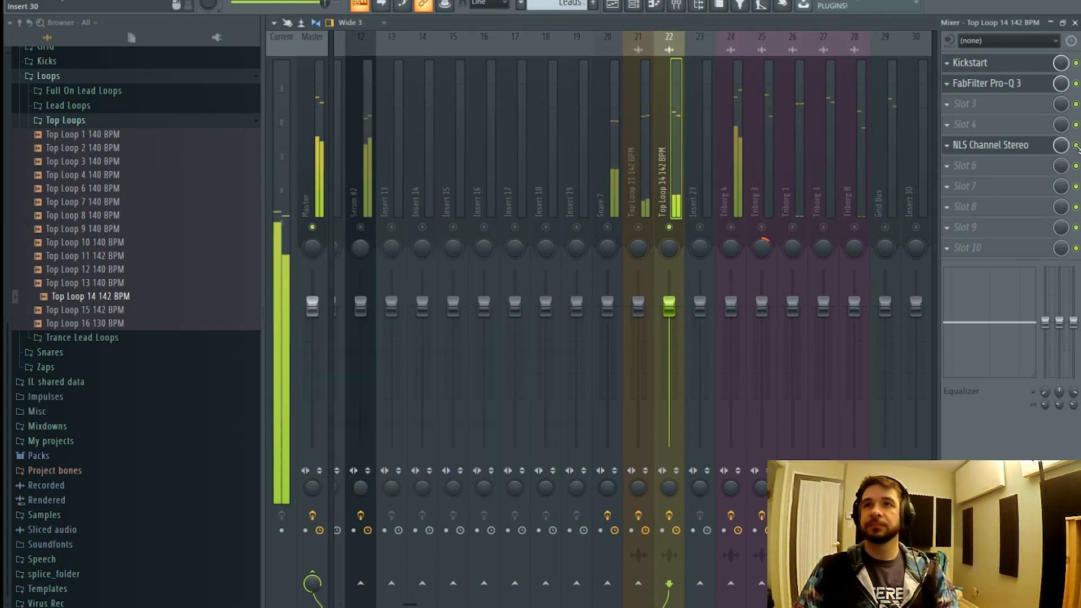
pyautogui.click(991, 145)
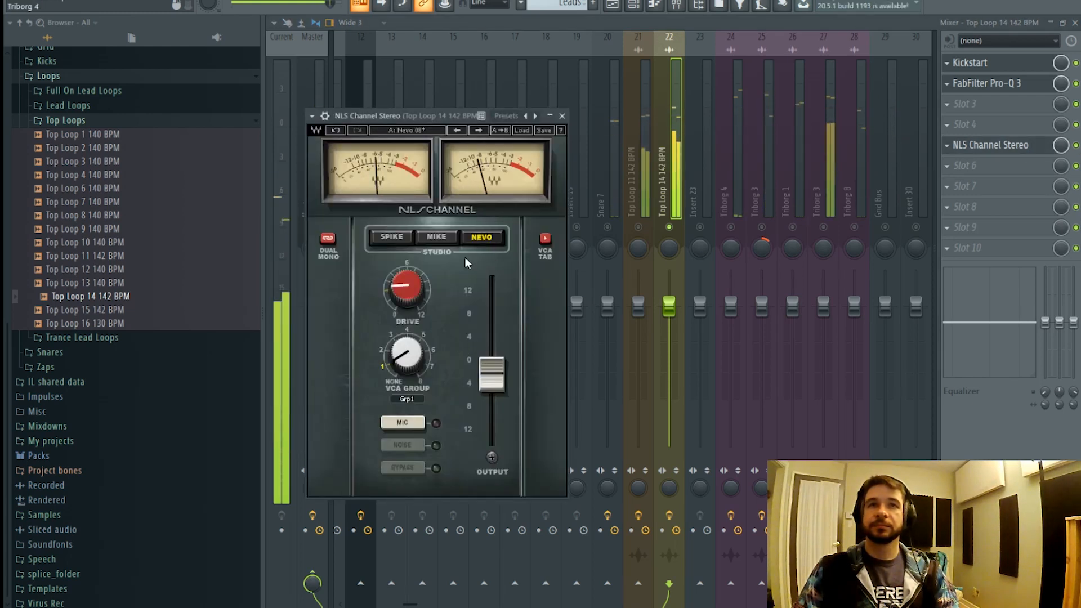
pyautogui.click(1077, 145)
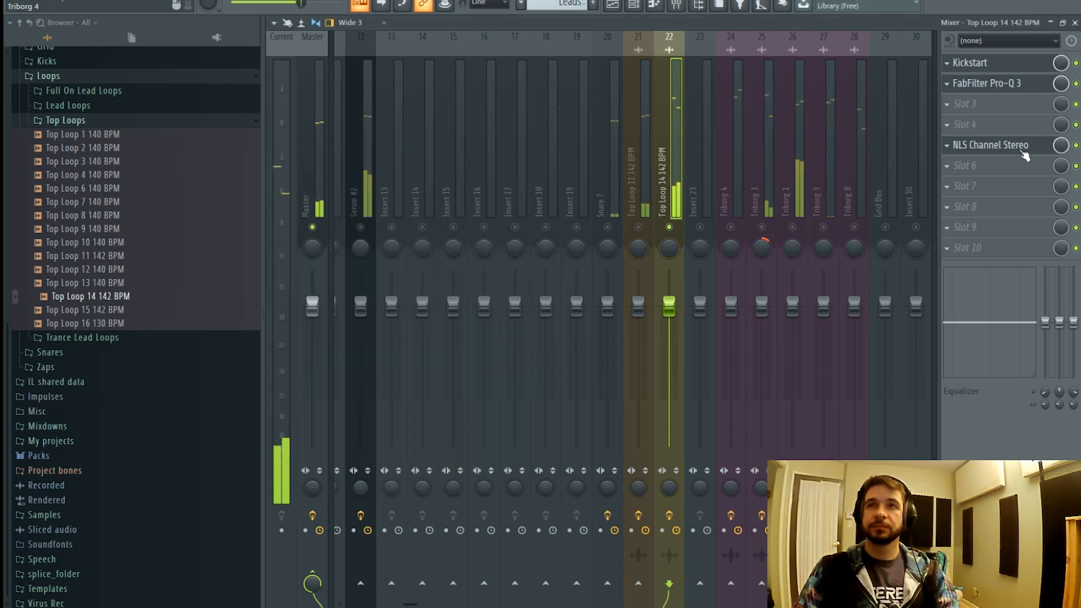
# - Set the NLS Channel output on the Top Loop 14 track to 0
pyautogui.click(991, 145)
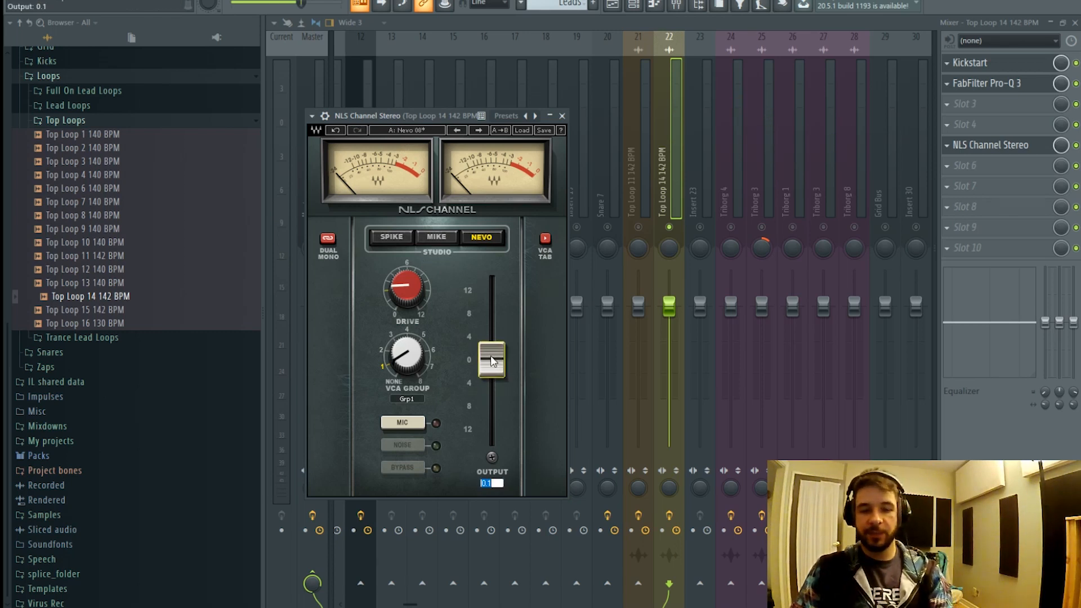
pyautogui.write('0')
pyautogui.press('Return')
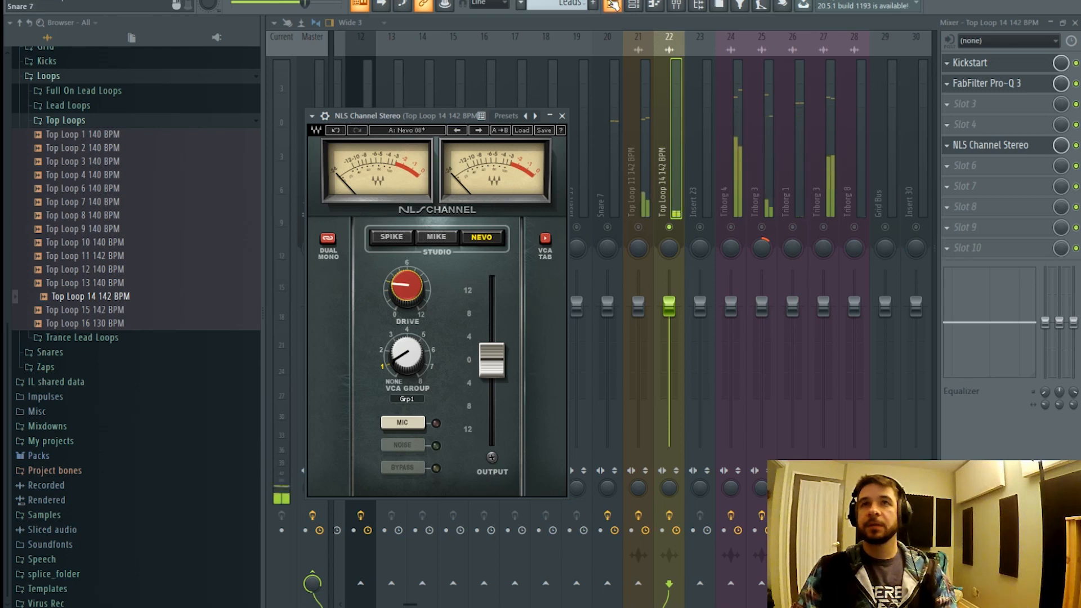
# - Compare the loop with NLS Channel bypassed, then set its output to -2.5 and unsolo the track
pyautogui.click(1076, 146)
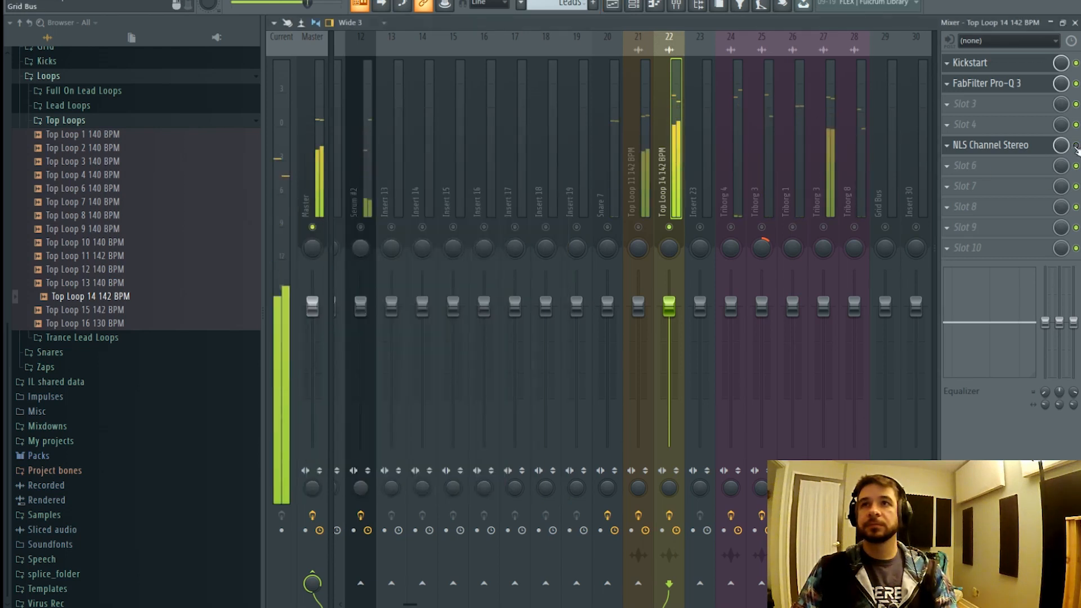
pyautogui.click(1029, 148)
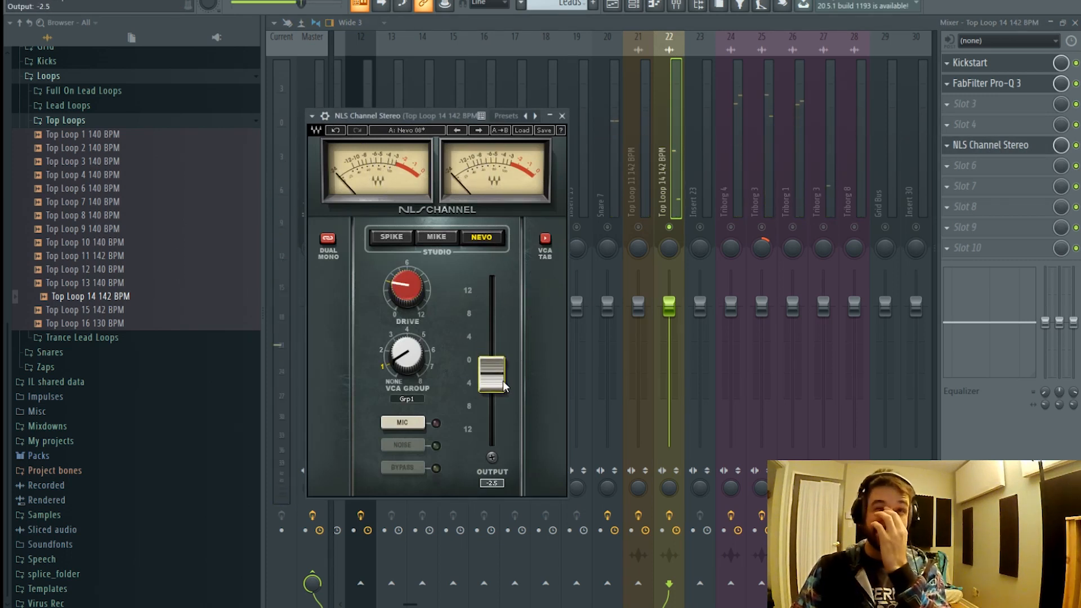
pyautogui.rightClick(669, 227)
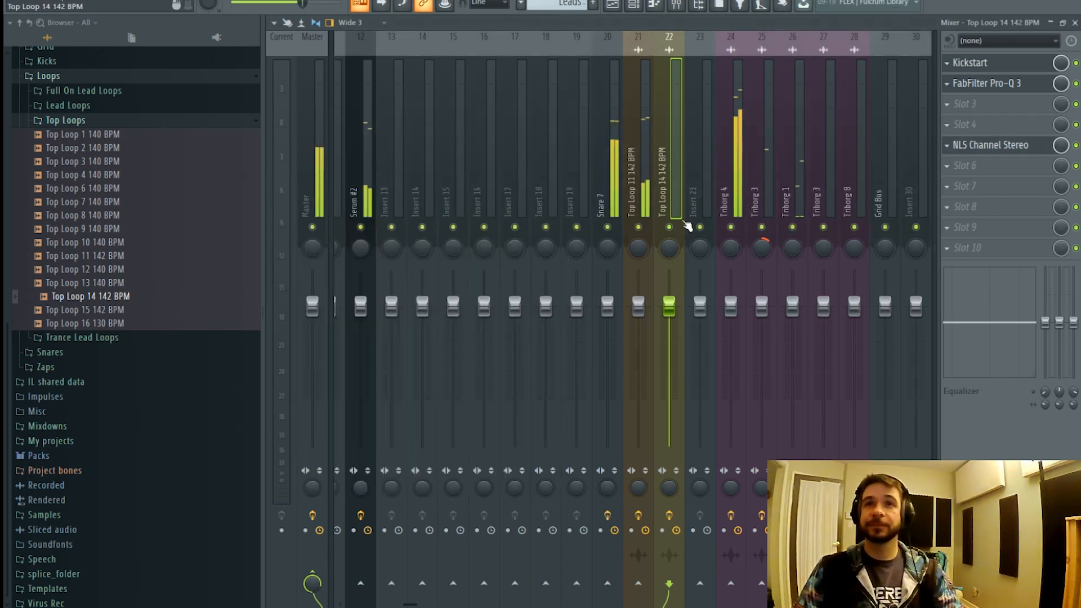
# - Save the project while playing back the arrangement in the playlist, and stop playback
pyautogui.click(612, 5)
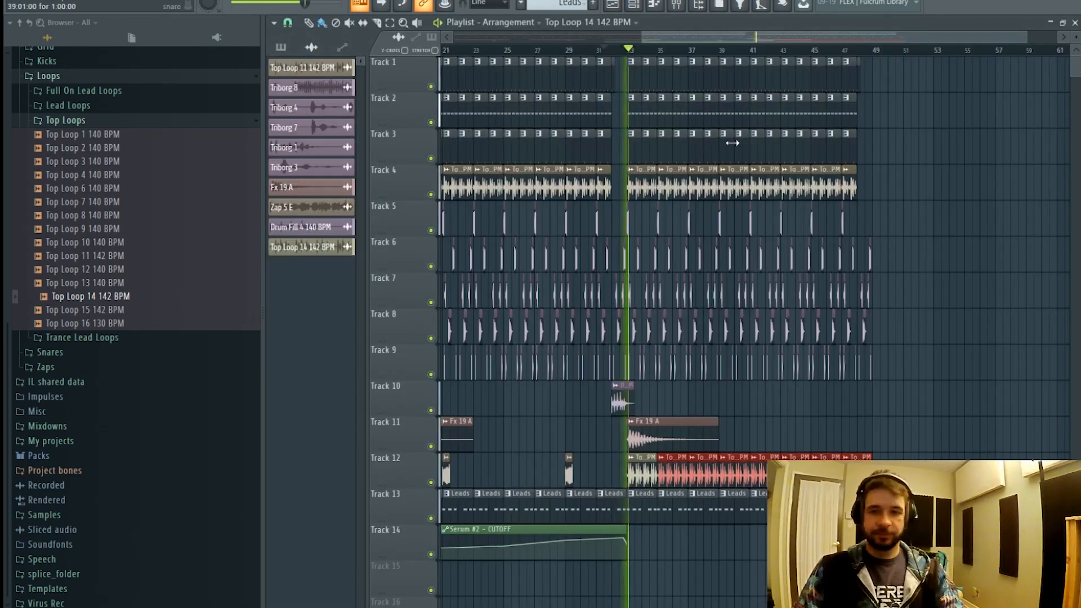
pyautogui.hotkey('ctrl', 's')
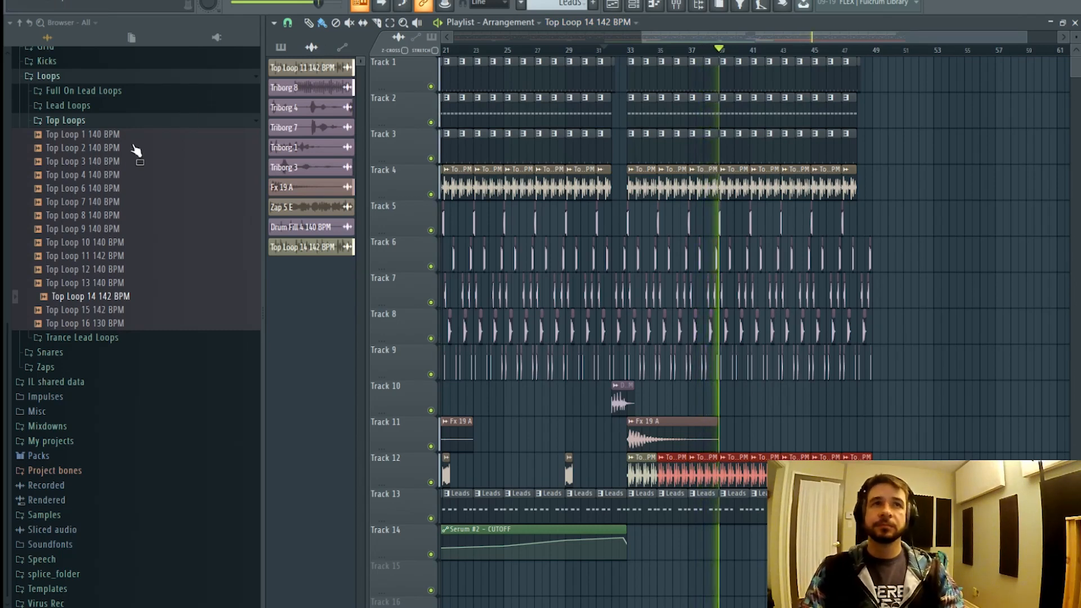
pyautogui.scroll(3, 138, 157)
pyautogui.scroll(6, 121, 175)
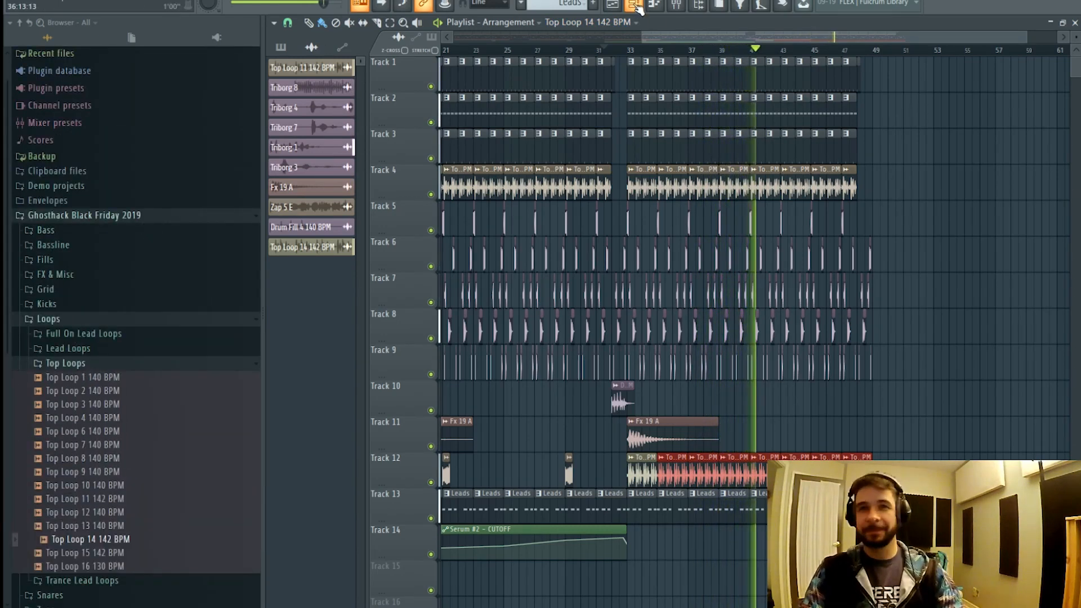
pyautogui.press('space')
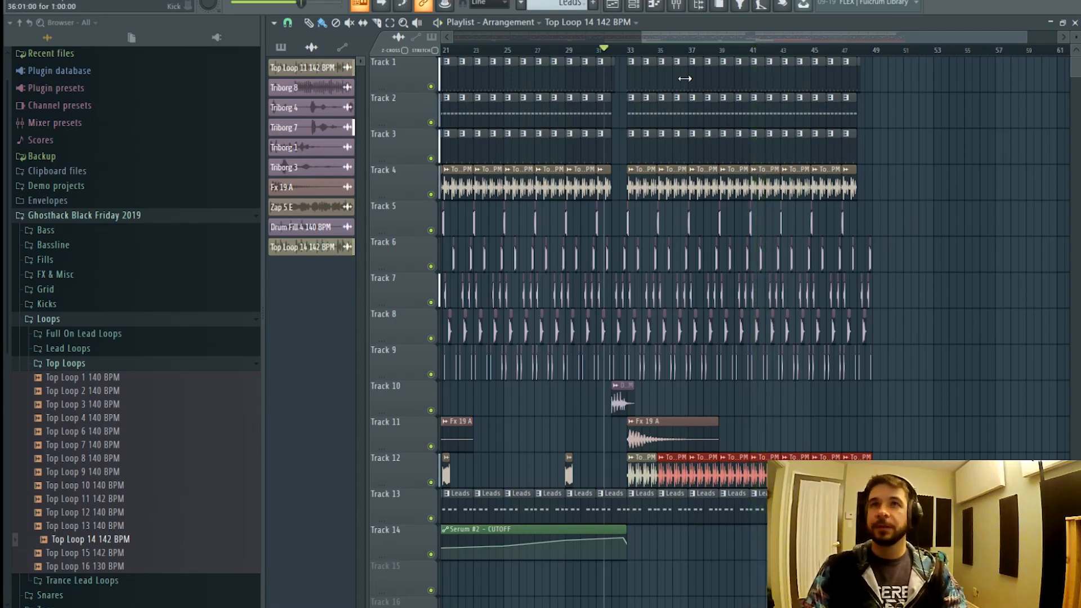
# - Show all channels in the channel rack and create a new pattern named Lead 2
pyautogui.click(634, 4)
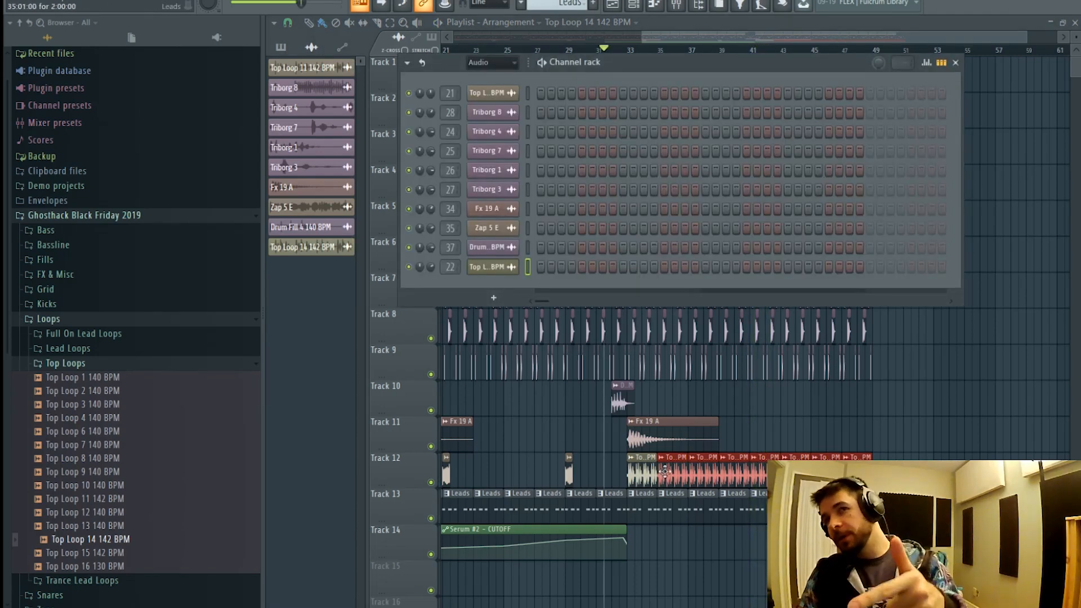
pyautogui.click(513, 58)
pyautogui.click(497, 76)
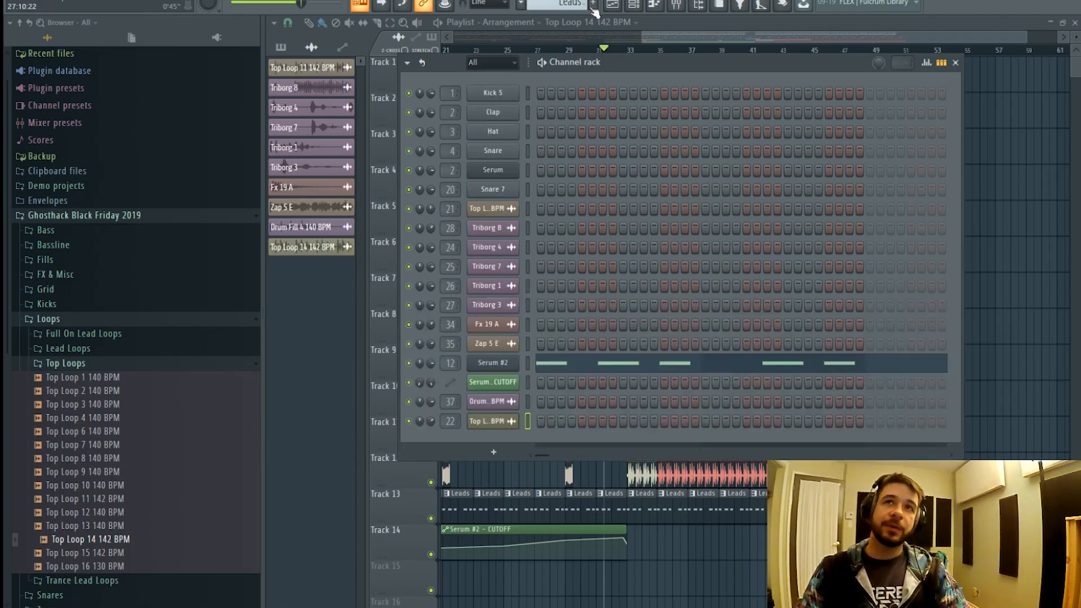
pyautogui.click(592, 4)
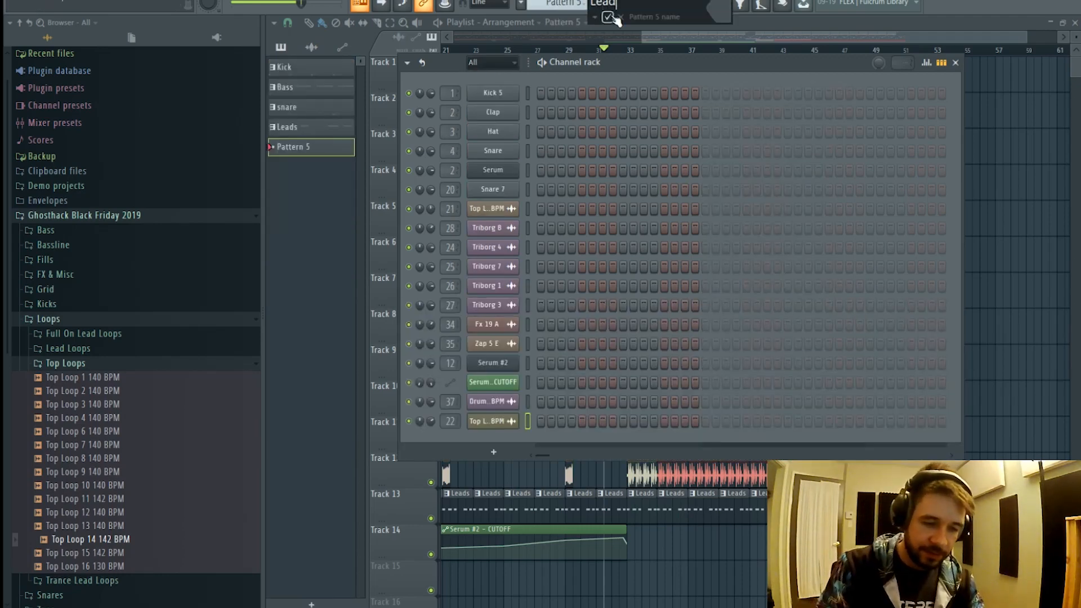
pyautogui.click(613, 18)
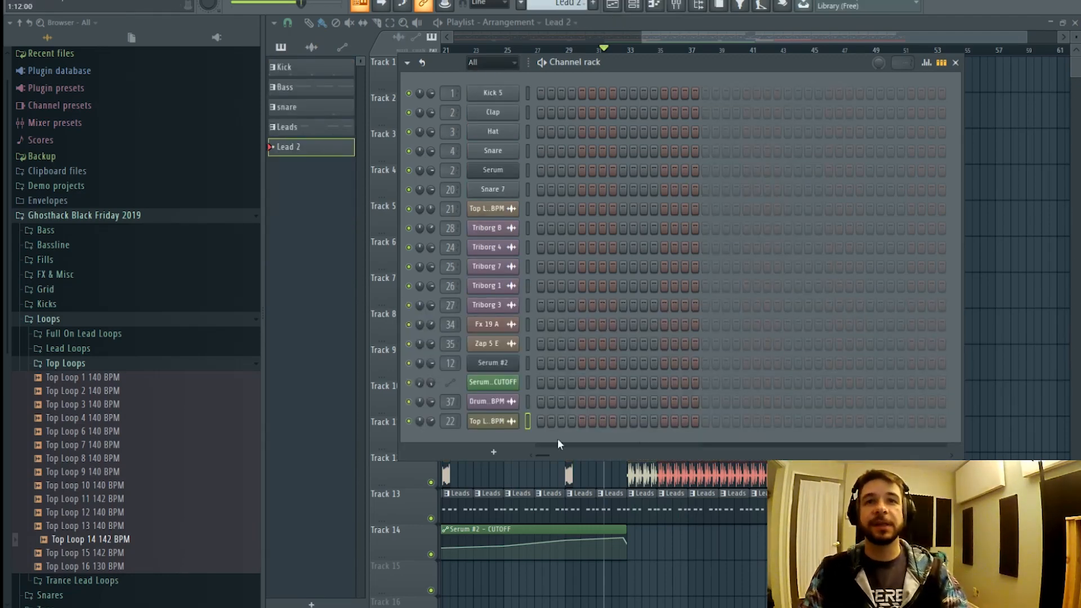
# - Add a new Serum instrument channel to the channel rack and open its plugin window
pyautogui.click(510, 455)
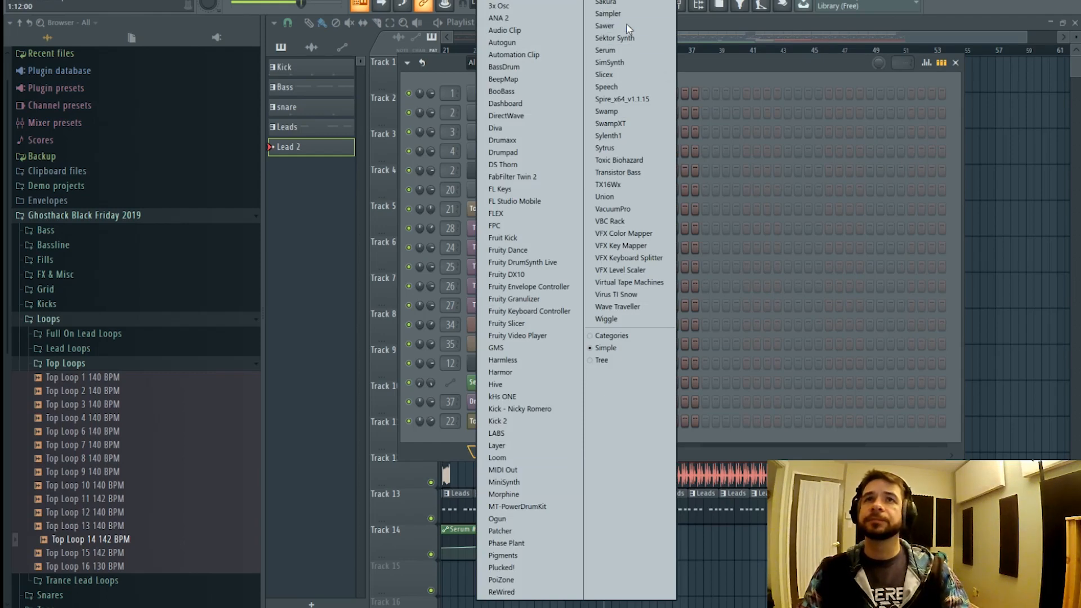
pyautogui.click(626, 49)
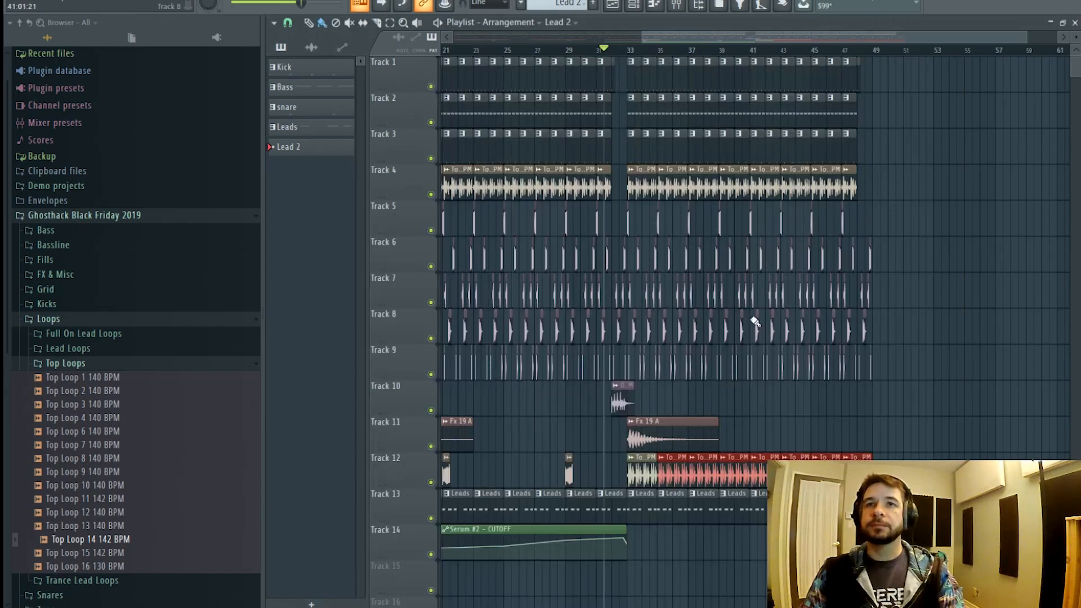
pyautogui.click(652, 7)
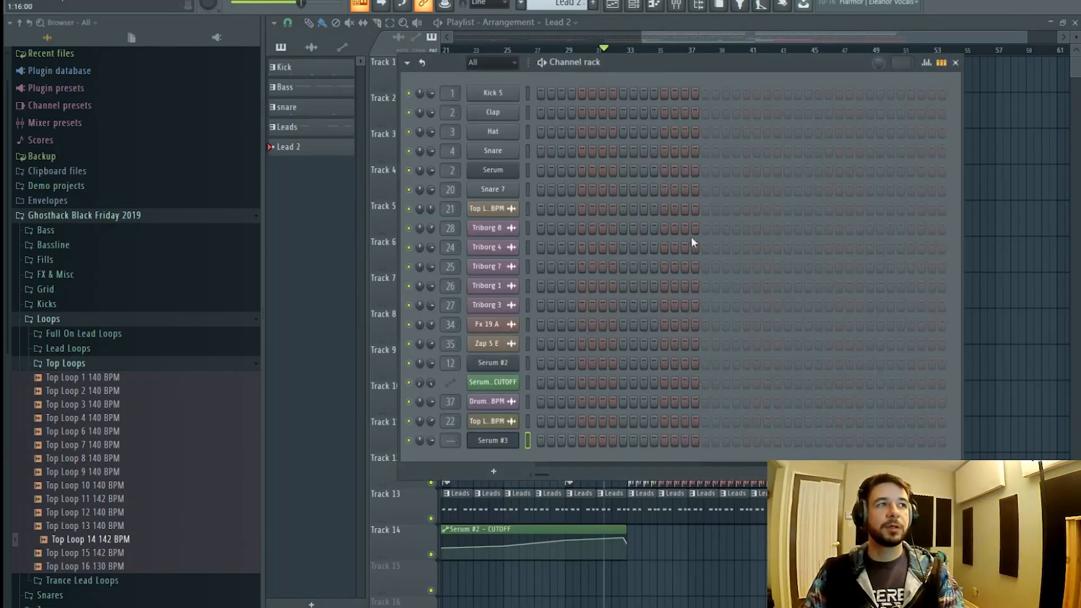
pyautogui.click(491, 445)
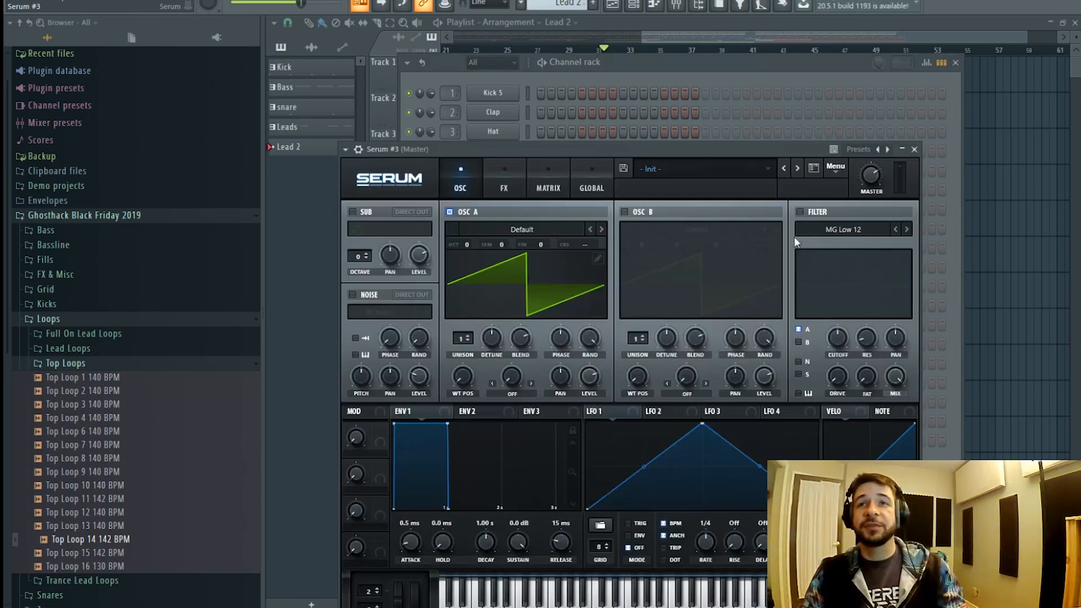
# - Load the preset Psy Lead - FOFM from the Black Friday 2019 presets into Serum #3
pyautogui.click(732, 176)
pyautogui.moveTo(757, 455)
pyautogui.moveTo(901, 454)
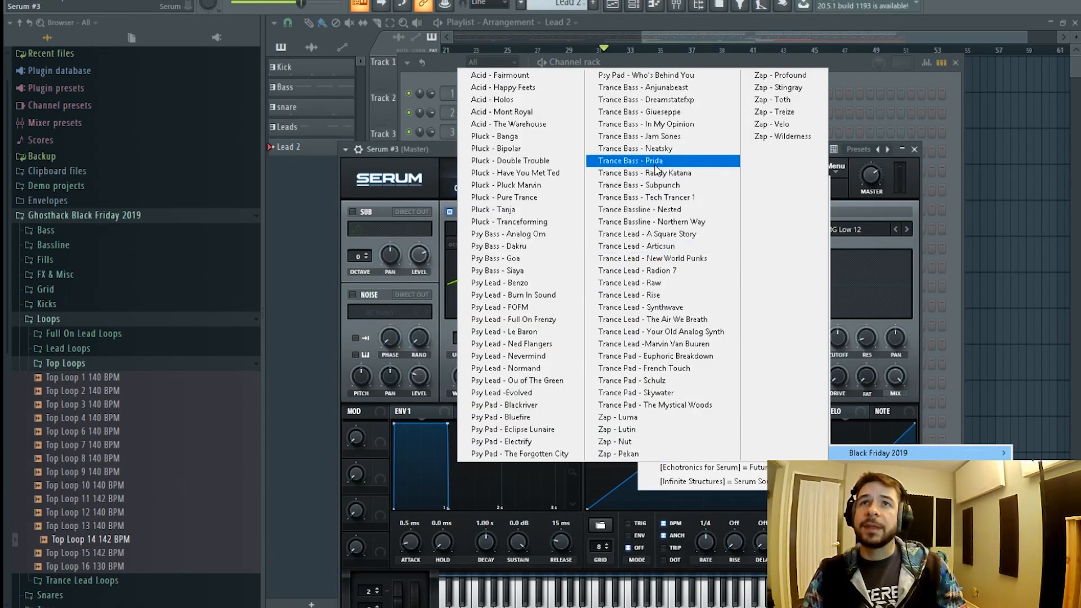
pyautogui.click(543, 309)
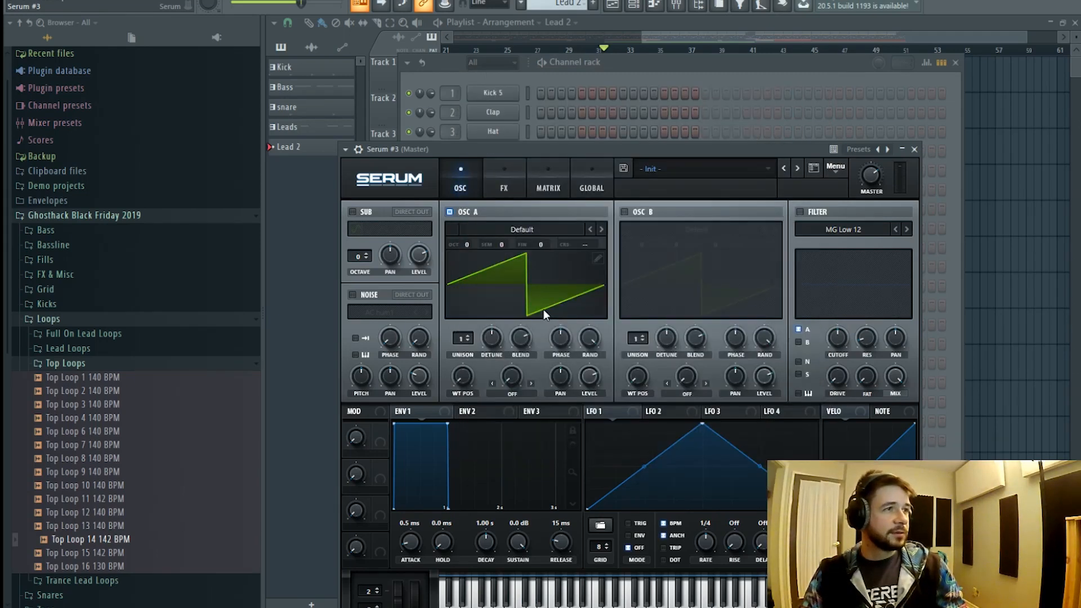
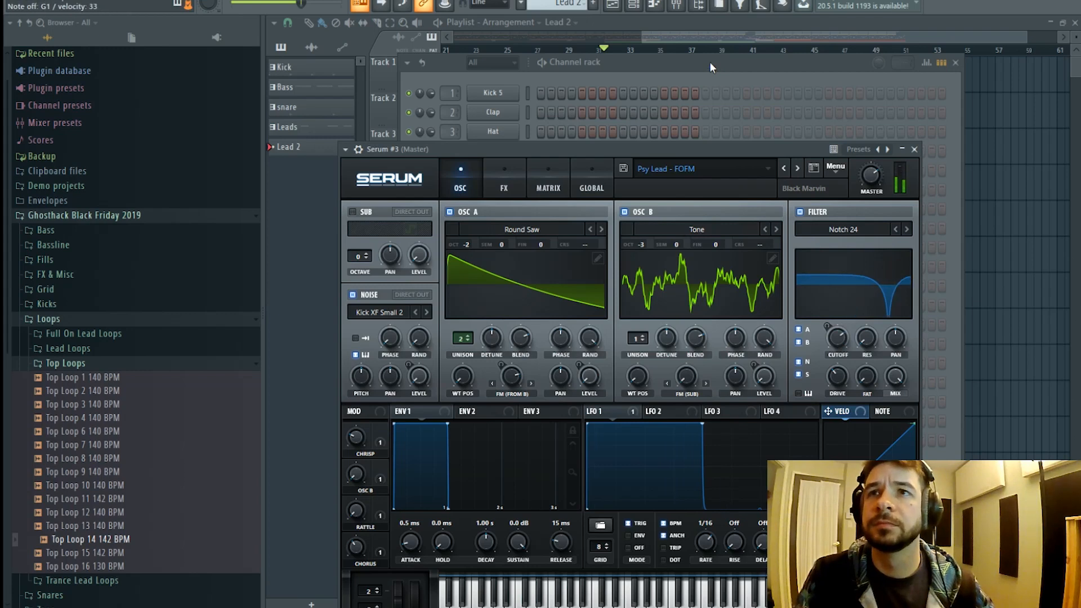
# - Set the LFO 1 rate to 1/2 and turn off the Delay effect in Serum #3
pyautogui.moveTo(709, 537); pyautogui.dragTo(709, 544)
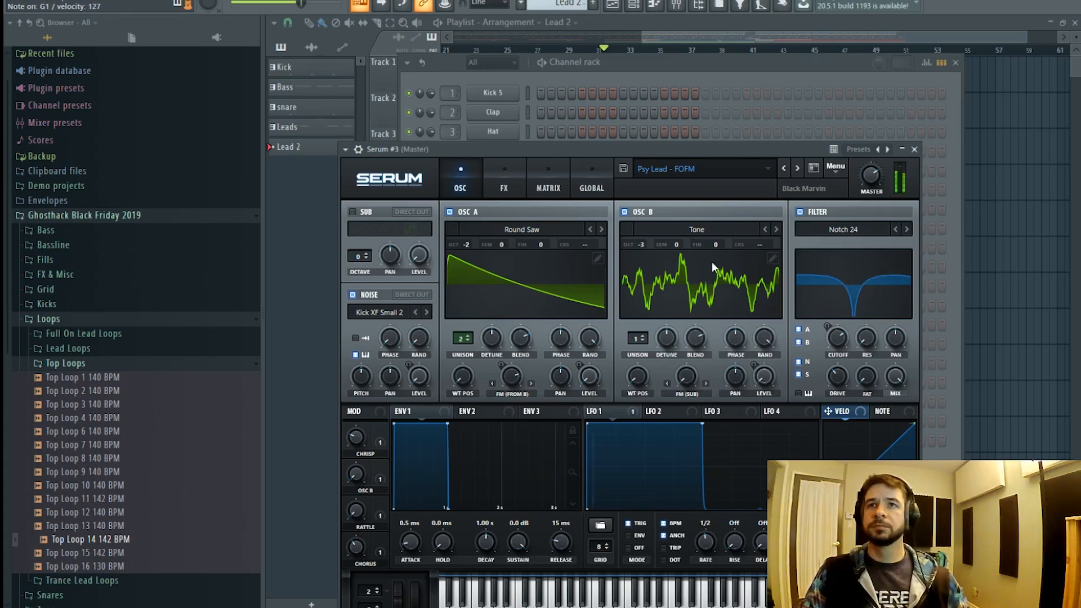
pyautogui.click(495, 176)
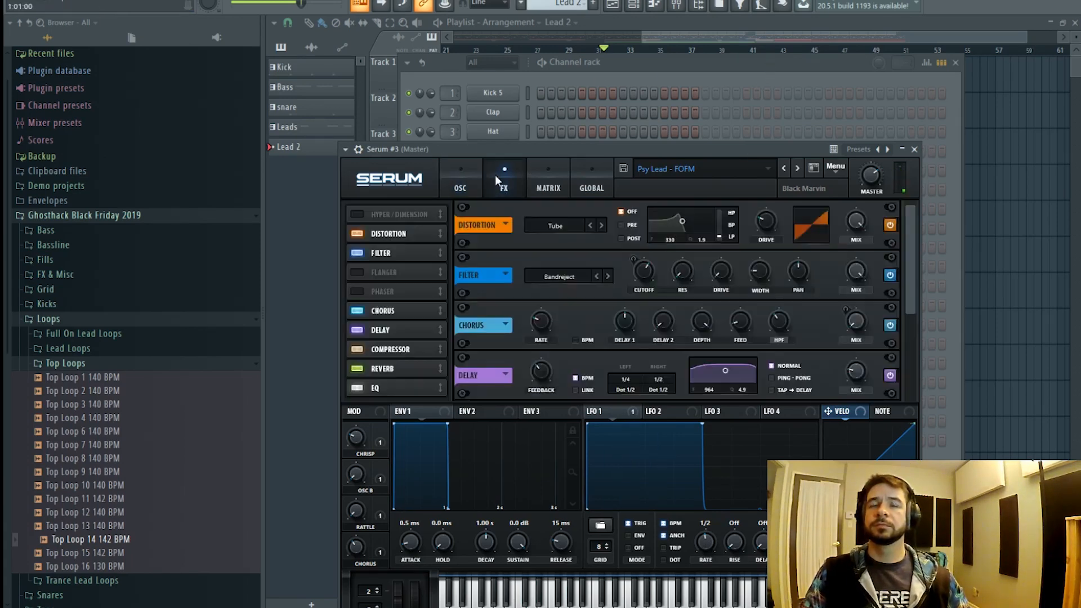
pyautogui.click(380, 332)
# - Place a note on the fourth step of the Serum #3 channel in the Lead 2 pattern
pyautogui.click(702, 73)
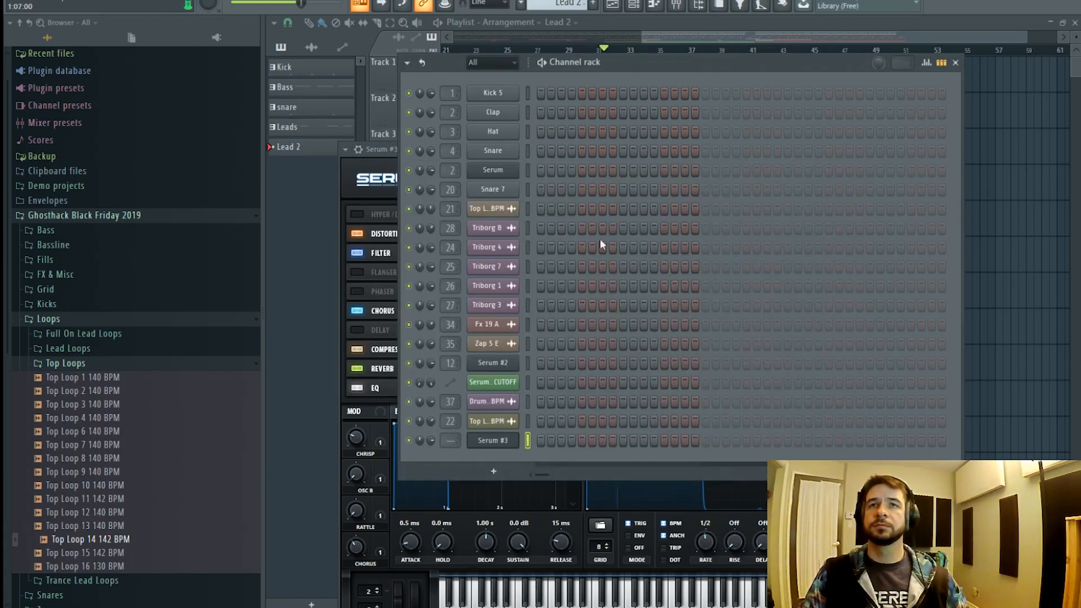
pyautogui.rightClick(508, 442)
pyautogui.click(570, 438)
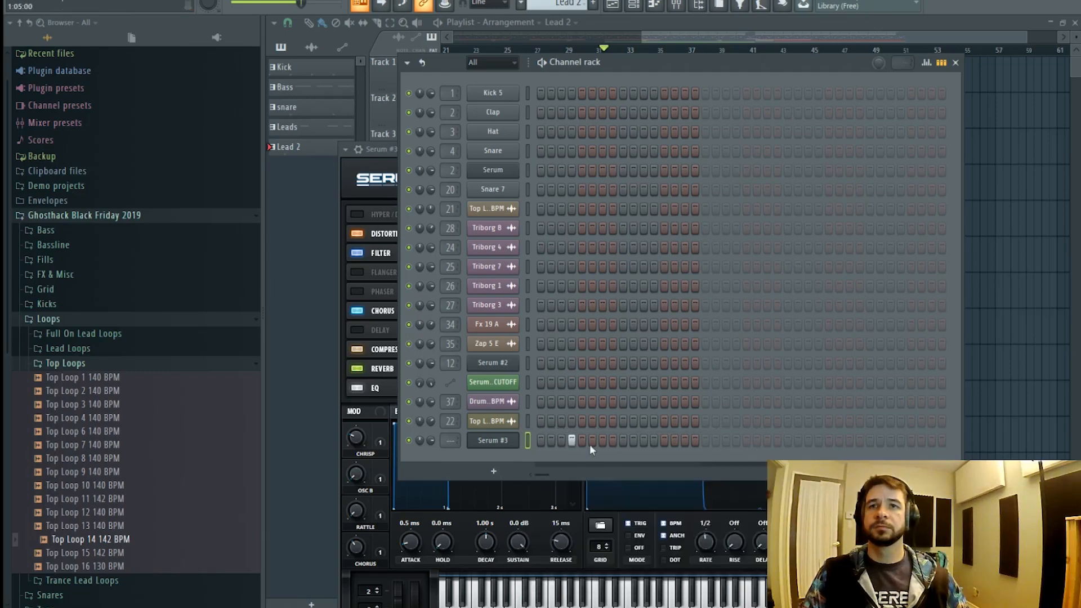
pyautogui.click(714, 548)
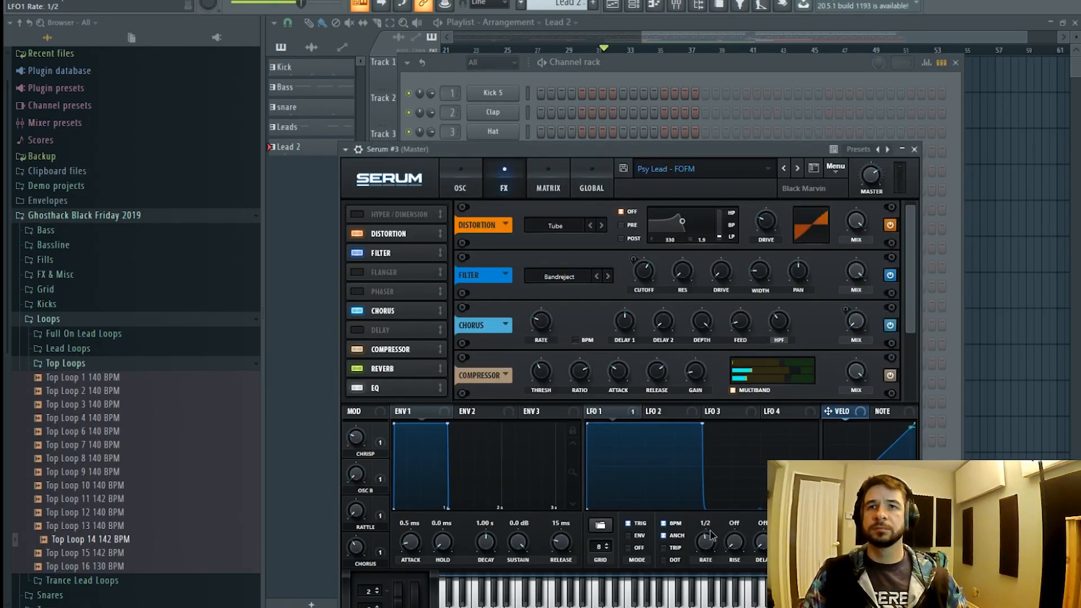
pyautogui.click(674, 417)
pyautogui.click(623, 411)
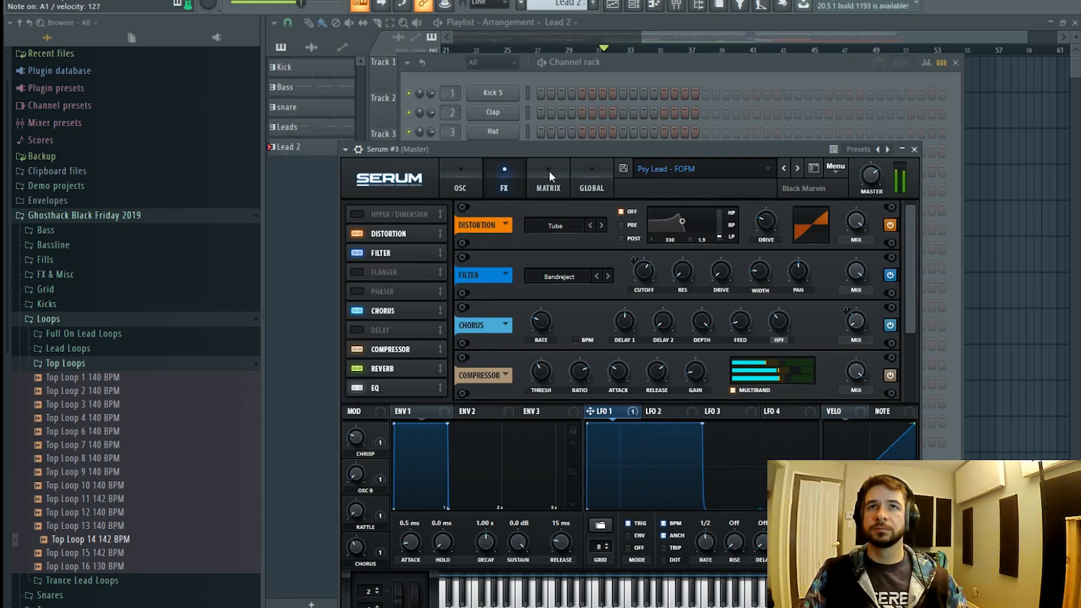
pyautogui.click(668, 74)
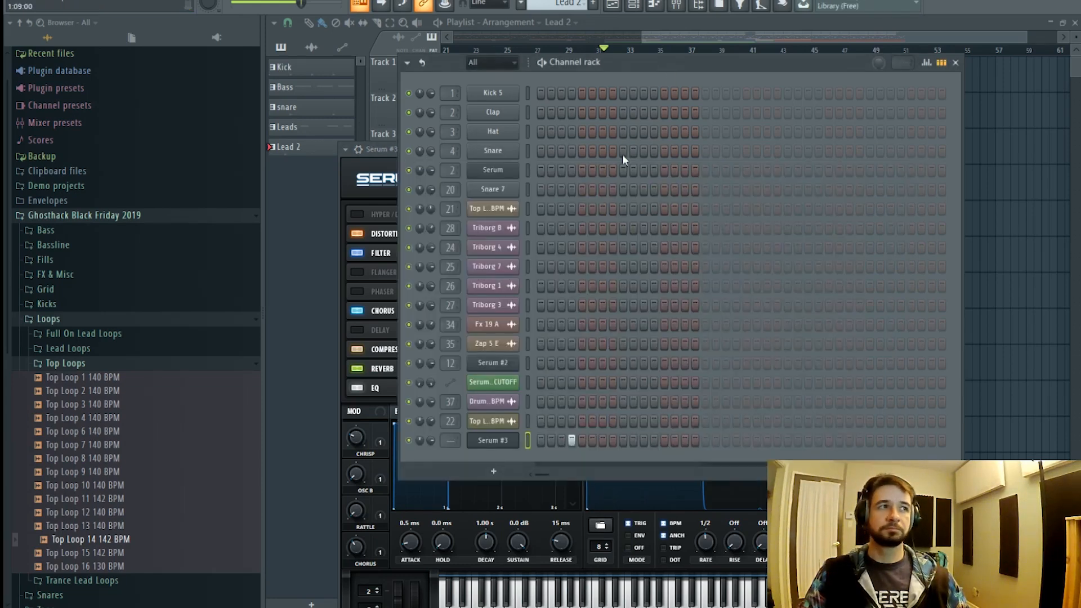
# - Replace the Serum #3 step note with a G1 note in the piano roll, starting on step 3 and two steps long
pyautogui.rightClick(518, 445)
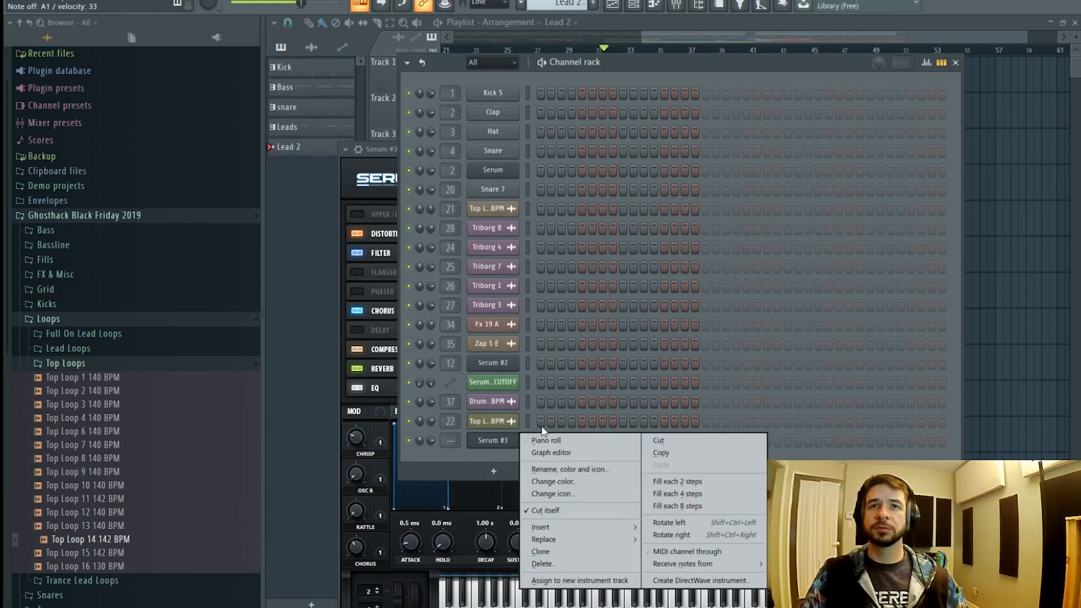
pyautogui.click(540, 434)
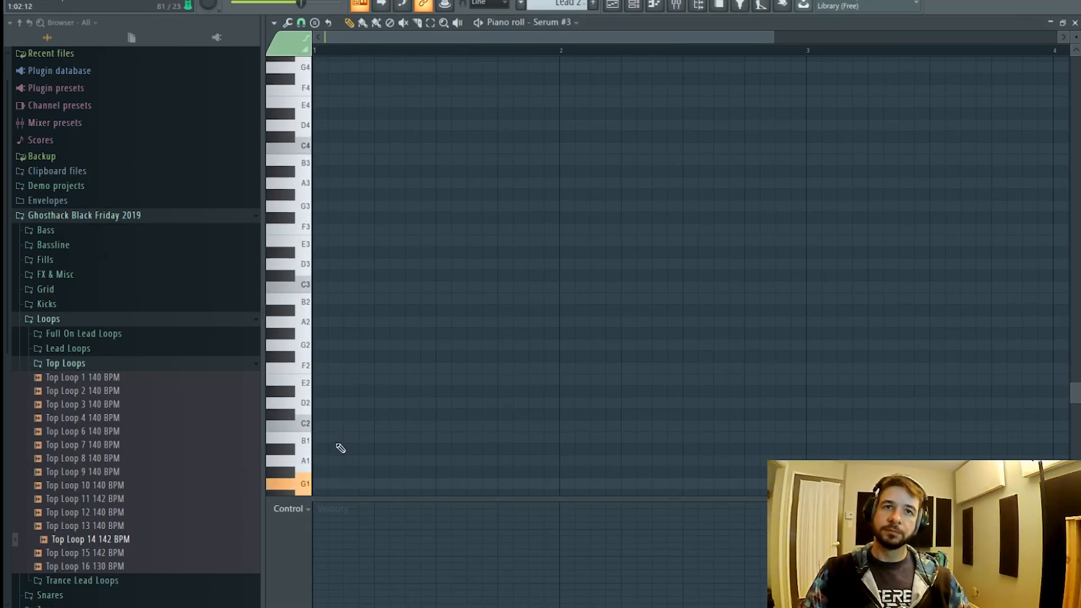
pyautogui.scroll(-3, 341, 448)
pyautogui.click(325, 311)
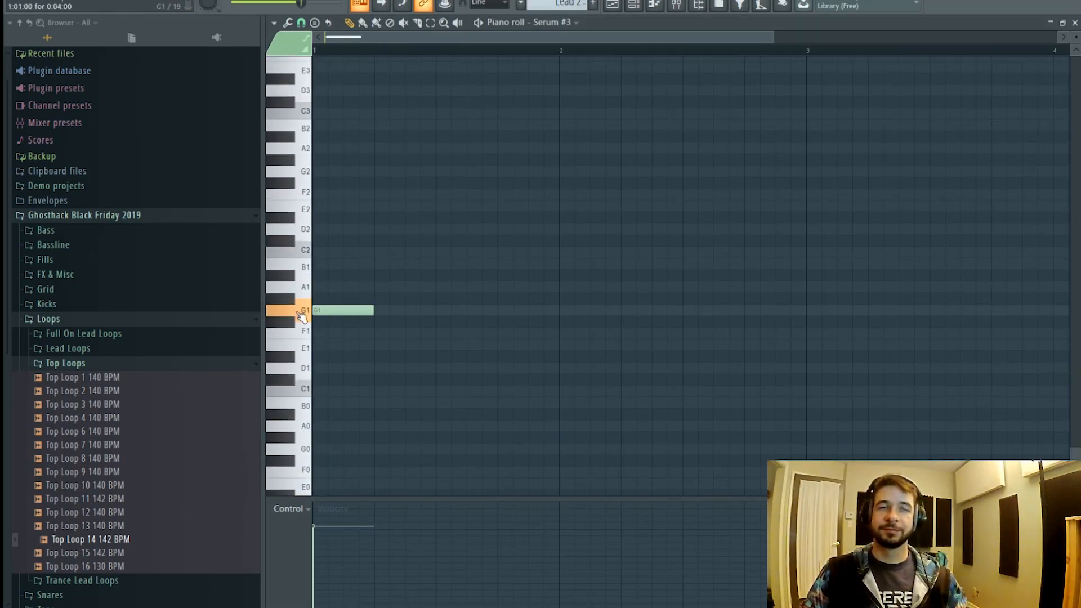
pyautogui.moveTo(376, 314)
pyautogui.mouseDown()
pyautogui.moveTo(364, 311)
pyautogui.moveTo(384, 309)
pyautogui.mouseUp()
pyautogui.rightClick(377, 312)
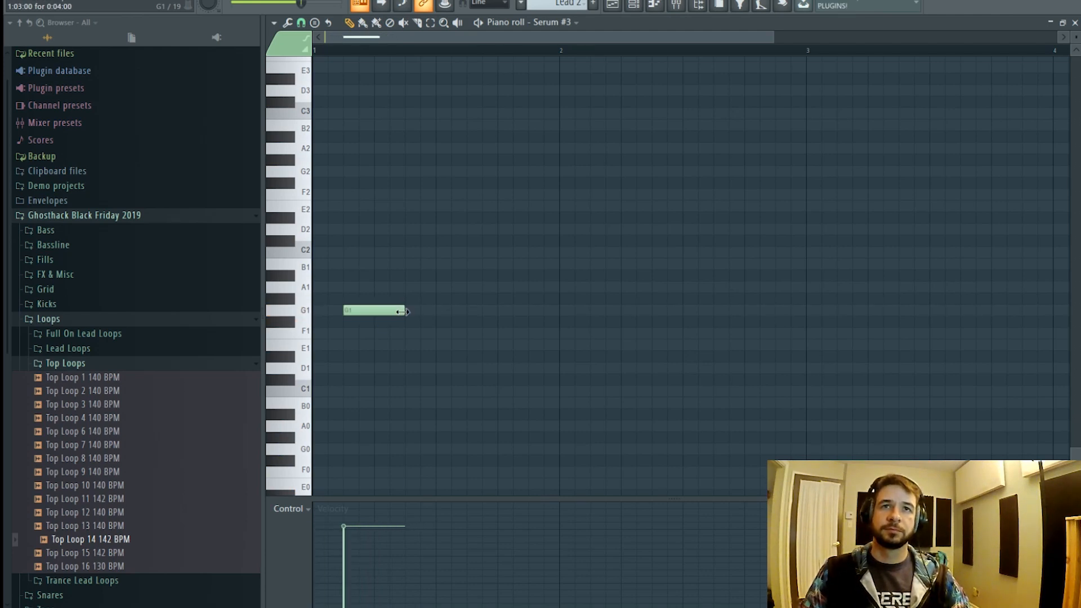
# - Place the Lead 2 pattern on Track 15 of the playlist and duplicate it from bar 33 onward
pyautogui.click(613, 4)
pyautogui.press('space')
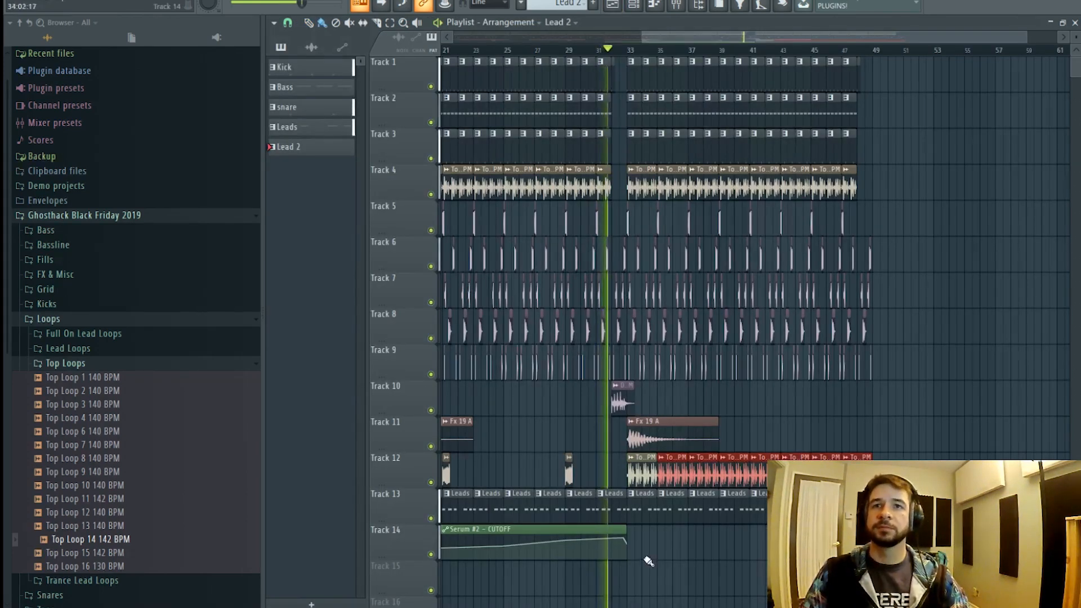
pyautogui.hotkey('ctrl', 'd')
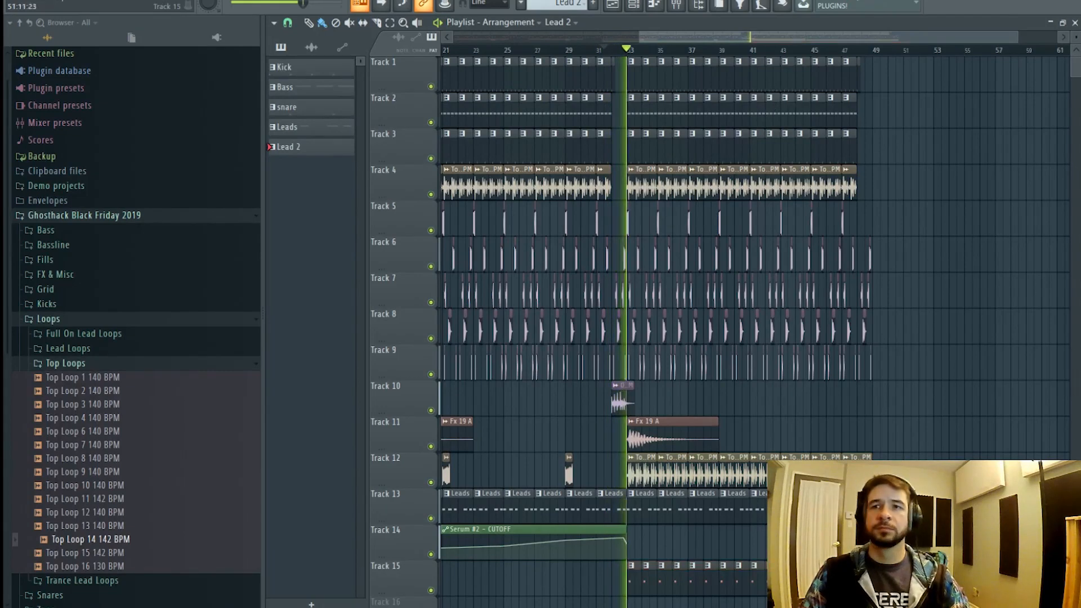
# - Add two more two-step G1 notes to the Serum #3 pattern, on steps 10 and 15 of the first bar
pyautogui.press('F6')
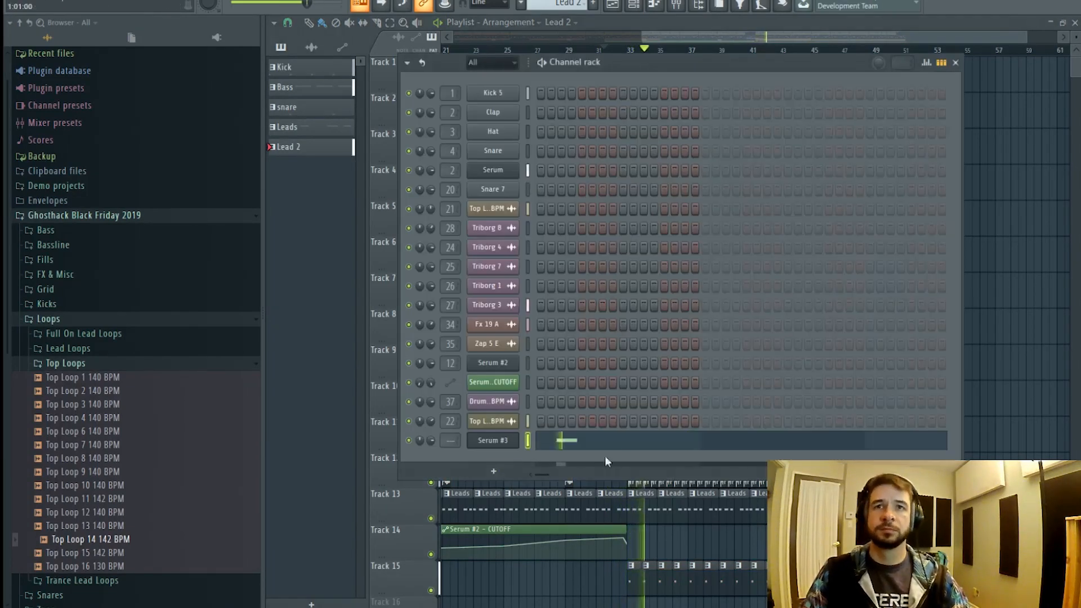
pyautogui.rightClick(550, 443)
pyautogui.click(541, 438)
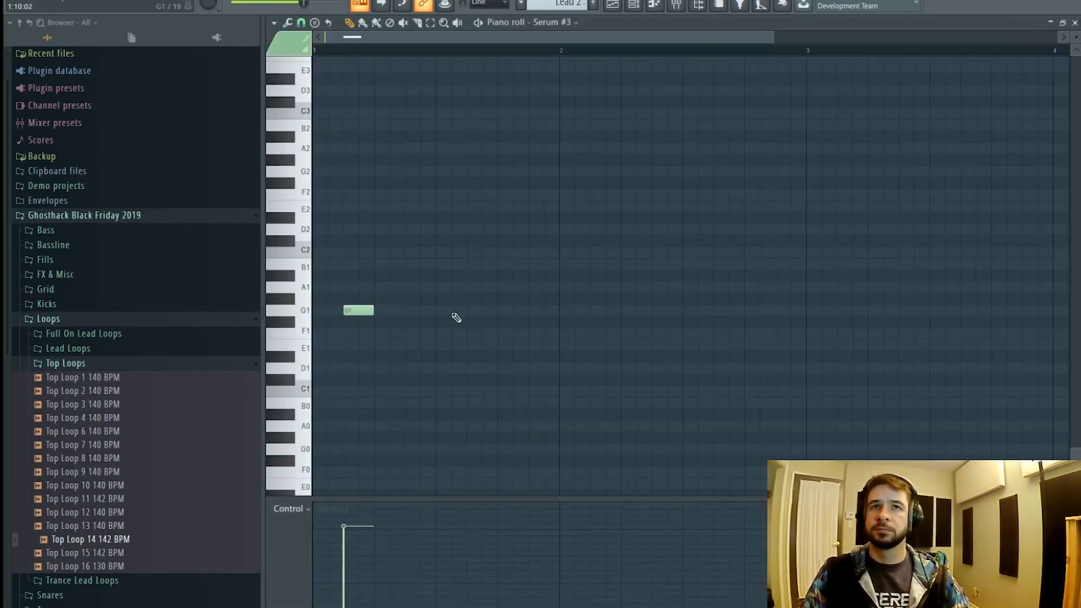
pyautogui.click(457, 310)
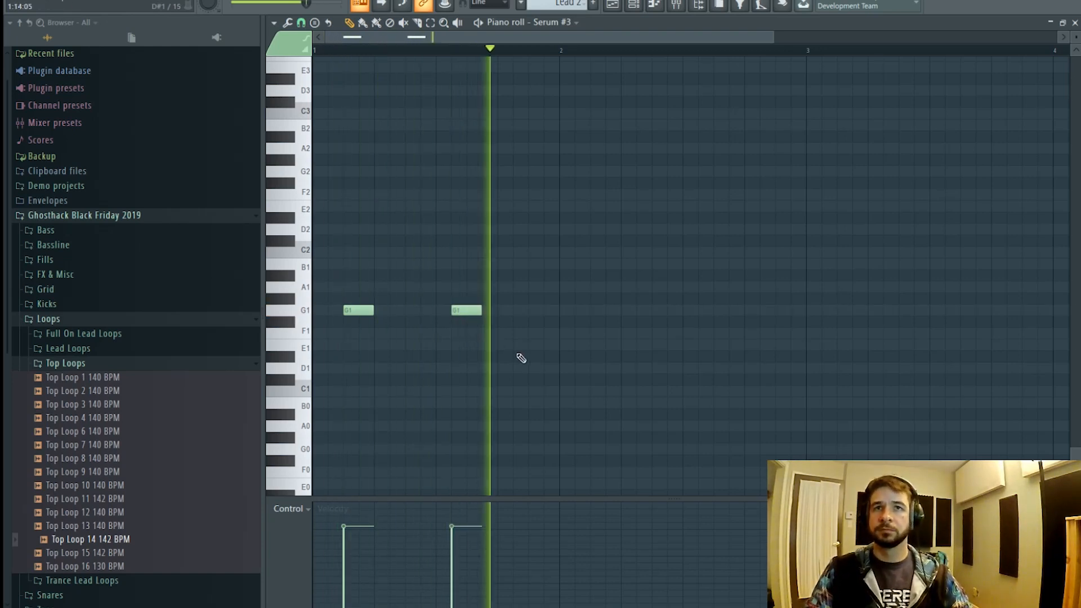
pyautogui.click(542, 311)
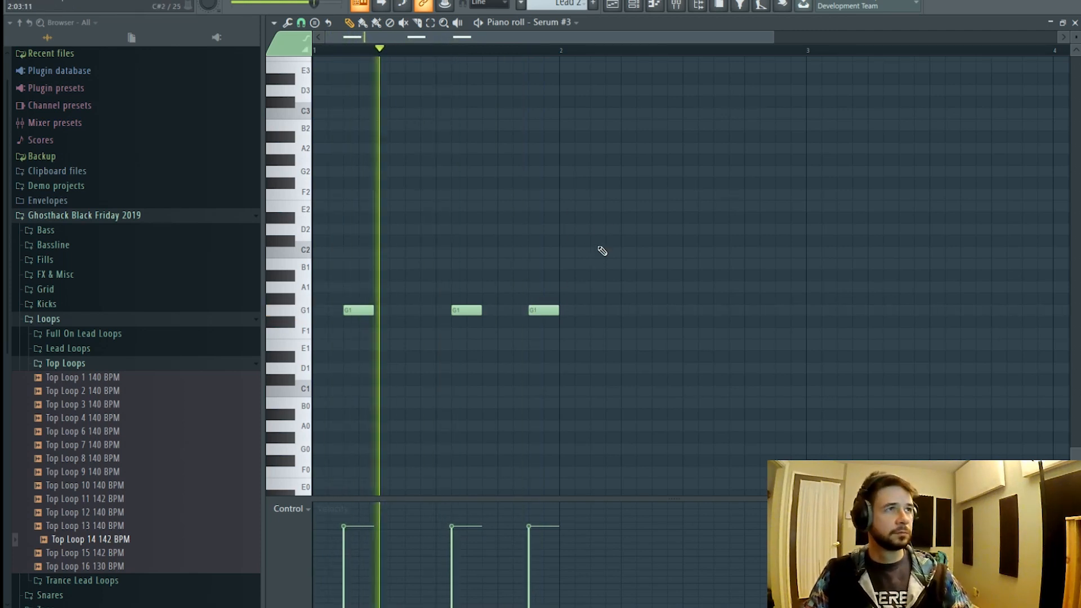
# - Route the Serum #3 channel to mixer insert 13
pyautogui.click(681, 5)
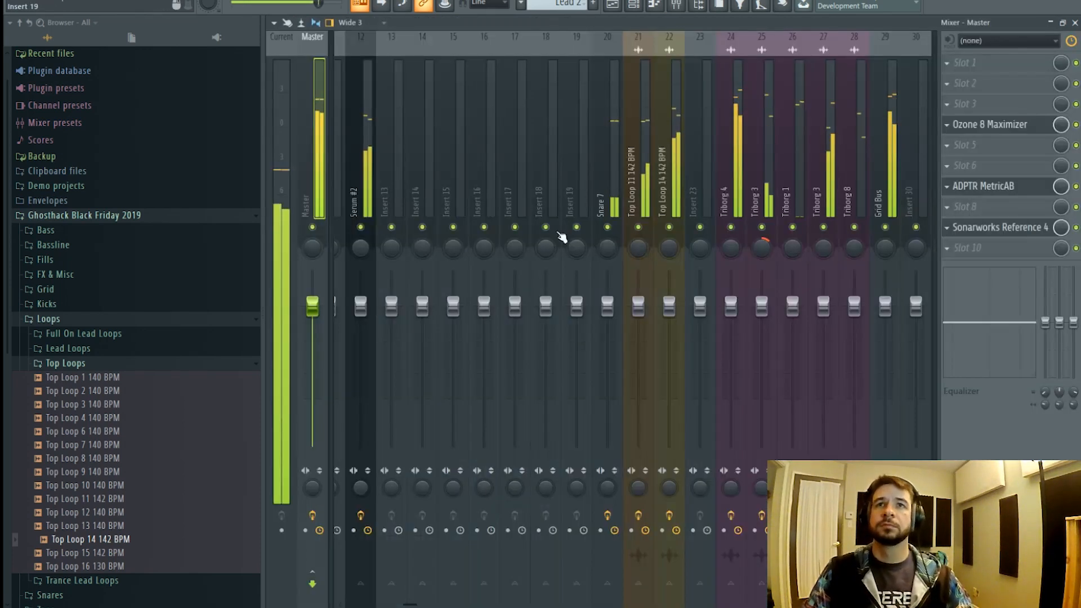
pyautogui.rightClick(397, 180)
pyautogui.moveTo(462, 150)
pyautogui.click(571, 149)
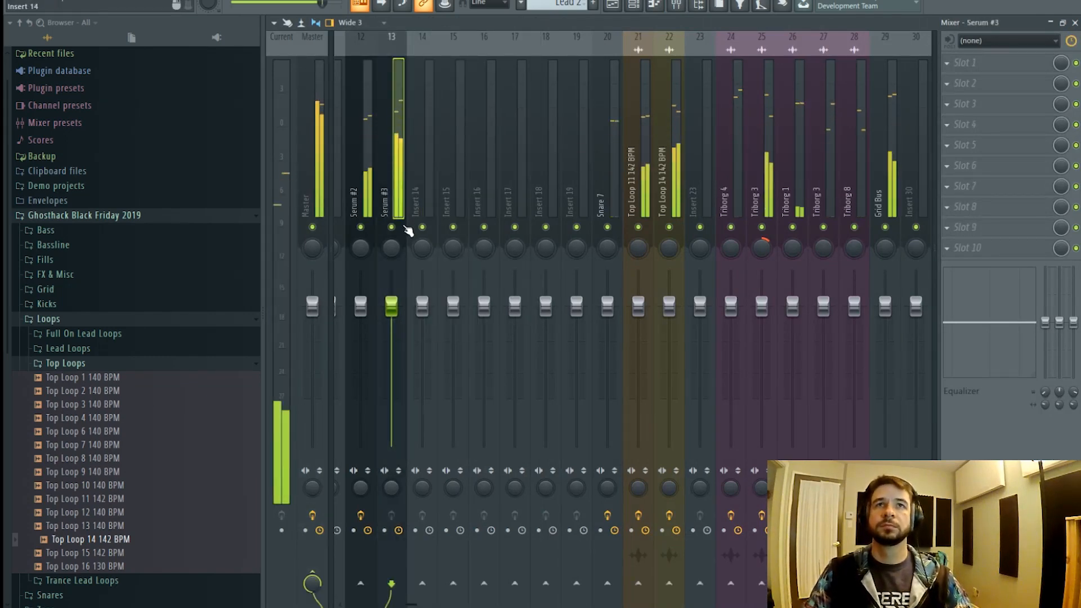
# - Load Fruity Parametric EQ 2 in slot 1 of the Serum #3 mixer track with the HP preset
pyautogui.click(965, 63)
pyautogui.moveTo(958, 79)
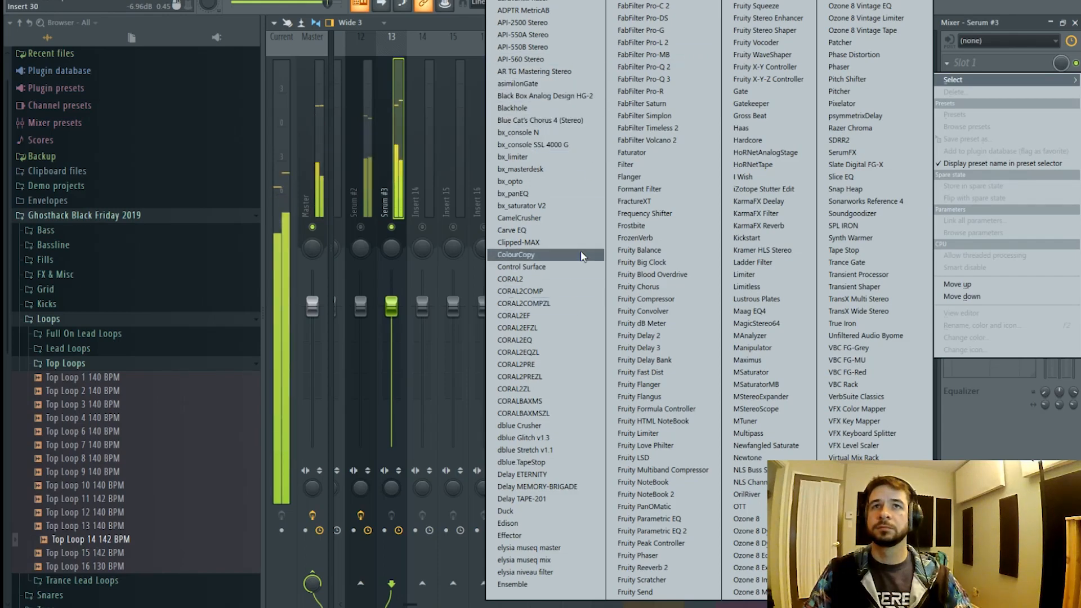
pyautogui.click(648, 531)
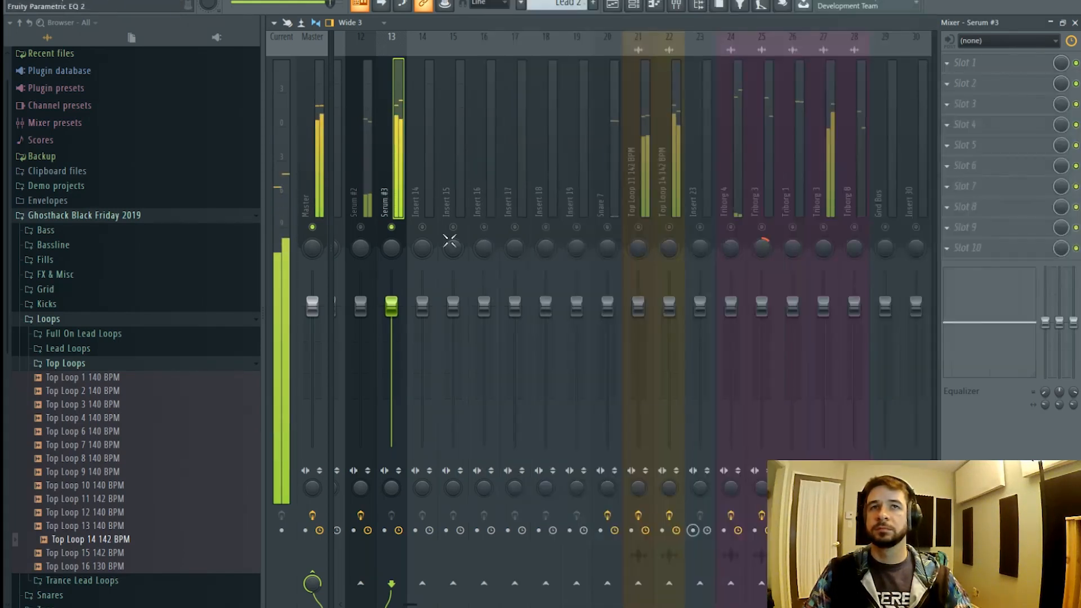
pyautogui.click(379, 183)
pyautogui.moveTo(478, 233)
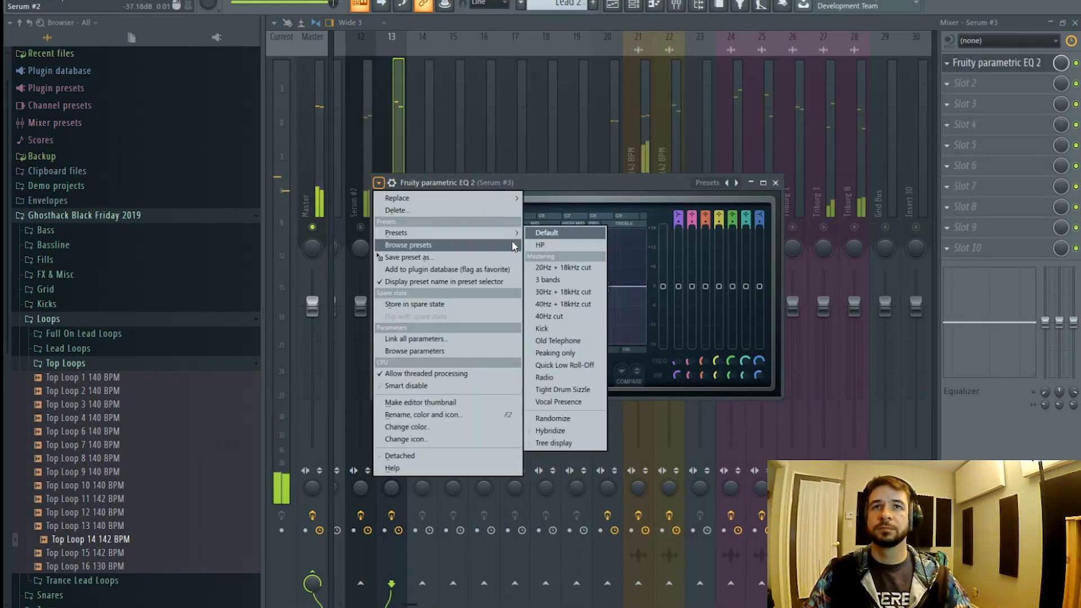
pyautogui.click(544, 246)
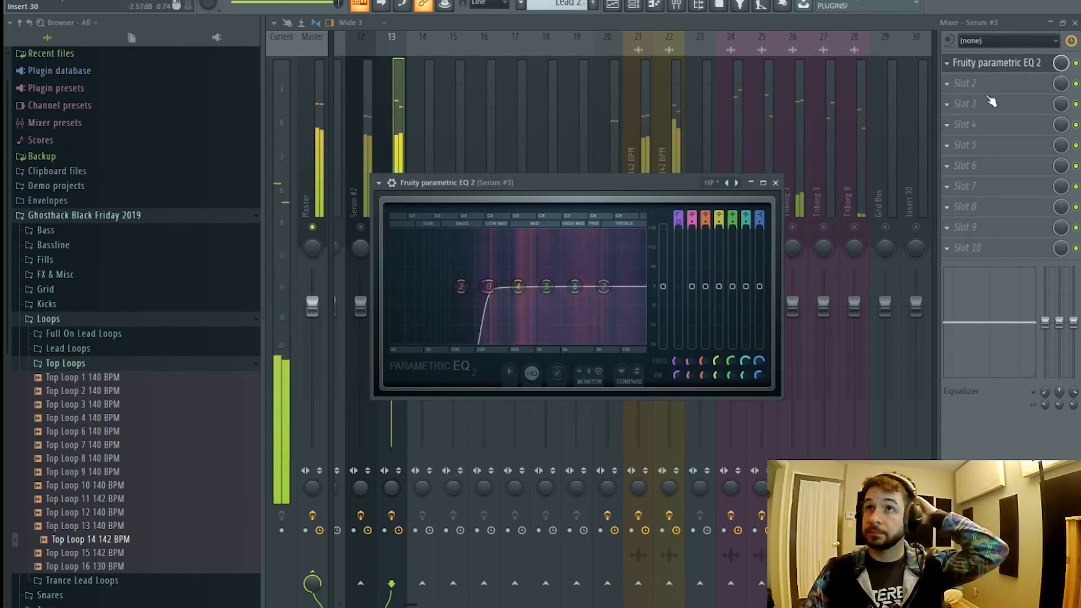
# - Add Kramer HLS Stereo to effect slot 2 of the Serum #3 mixer track
pyautogui.click(965, 82)
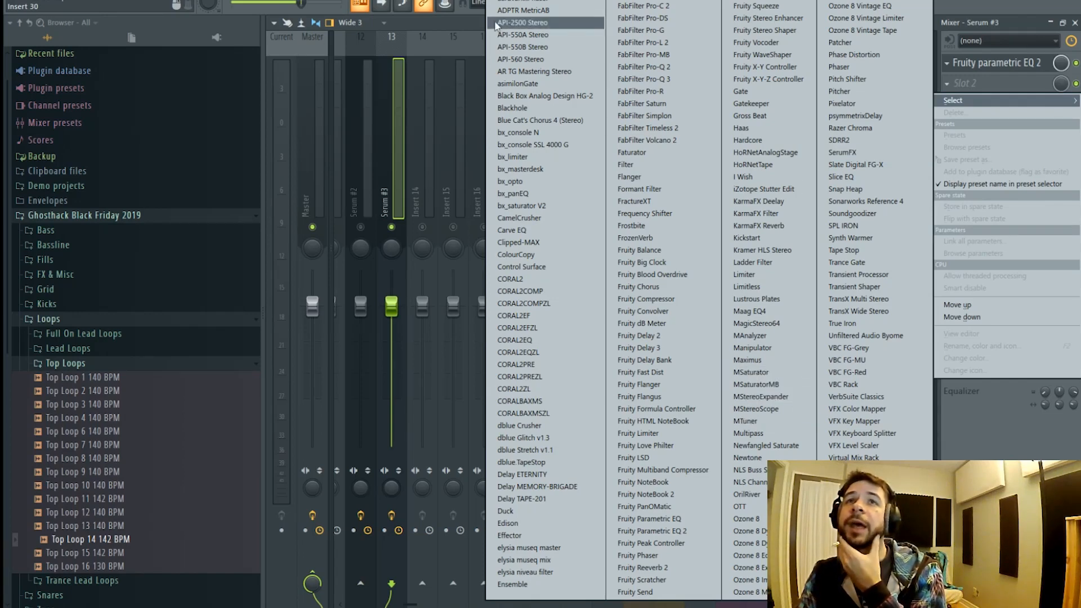
pyautogui.click(462, 24)
pyautogui.click(1003, 93)
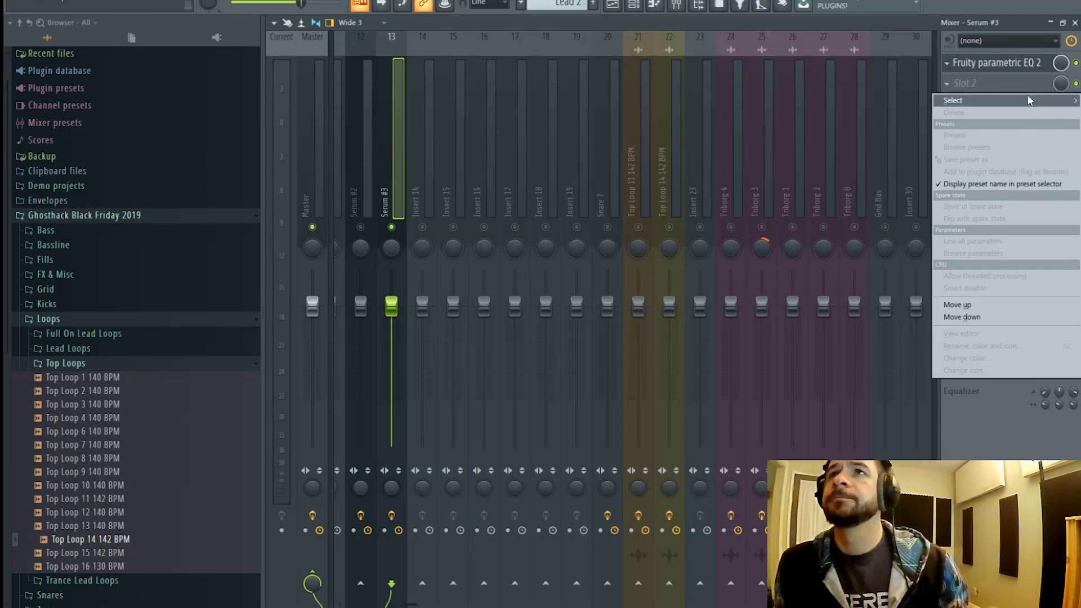
pyautogui.moveTo(1029, 100)
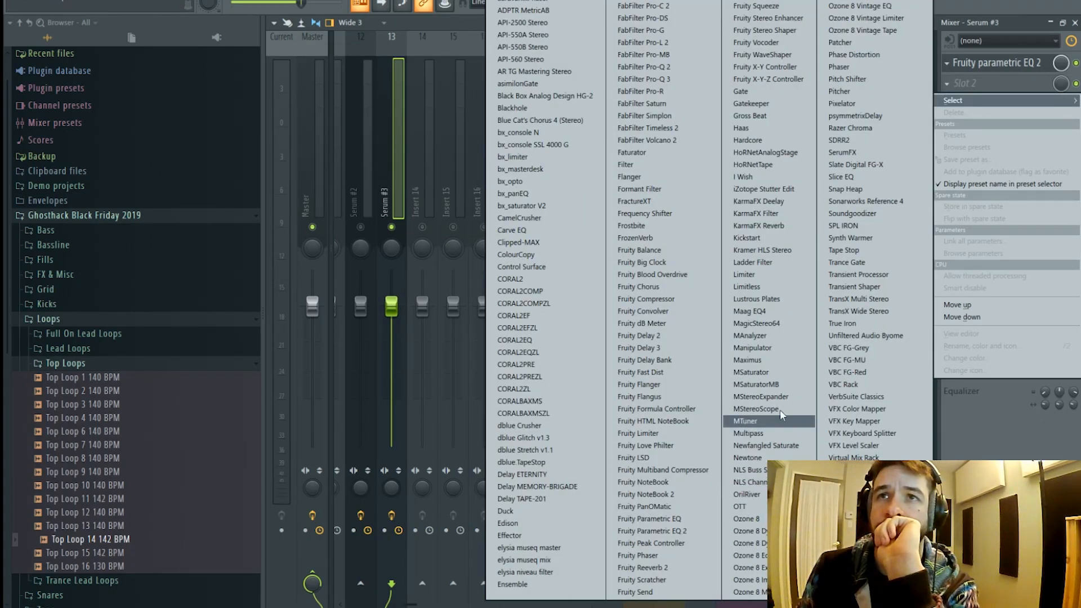
pyautogui.click(776, 250)
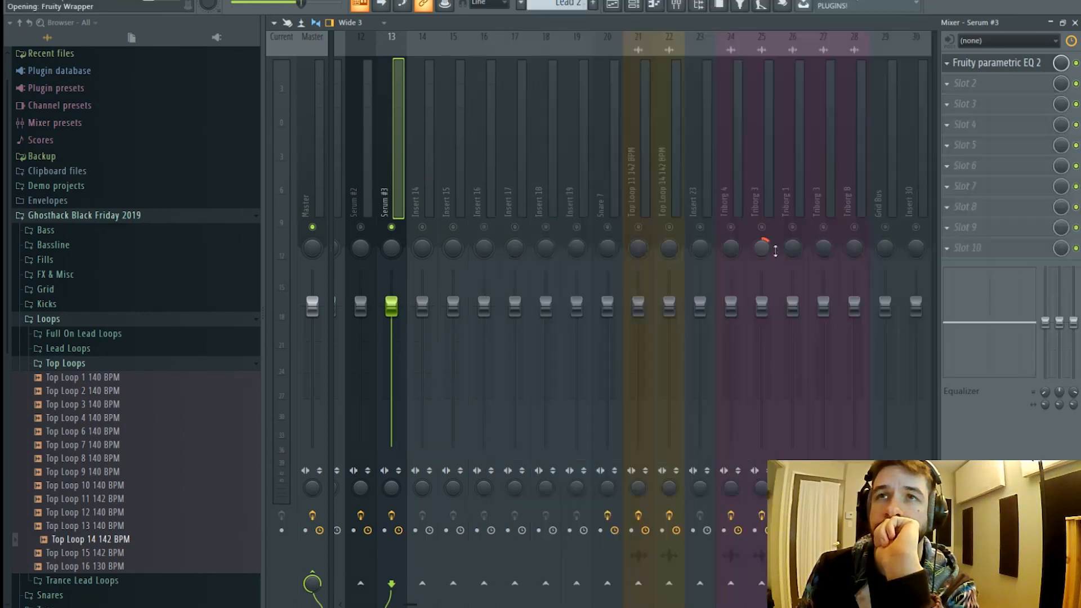
# - Add Trance Gate to slot 3 of the Serum #3 track, shorten its attack and release, and rework its 16-step gate pattern
pyautogui.click(977, 105)
pyautogui.moveTo(991, 120)
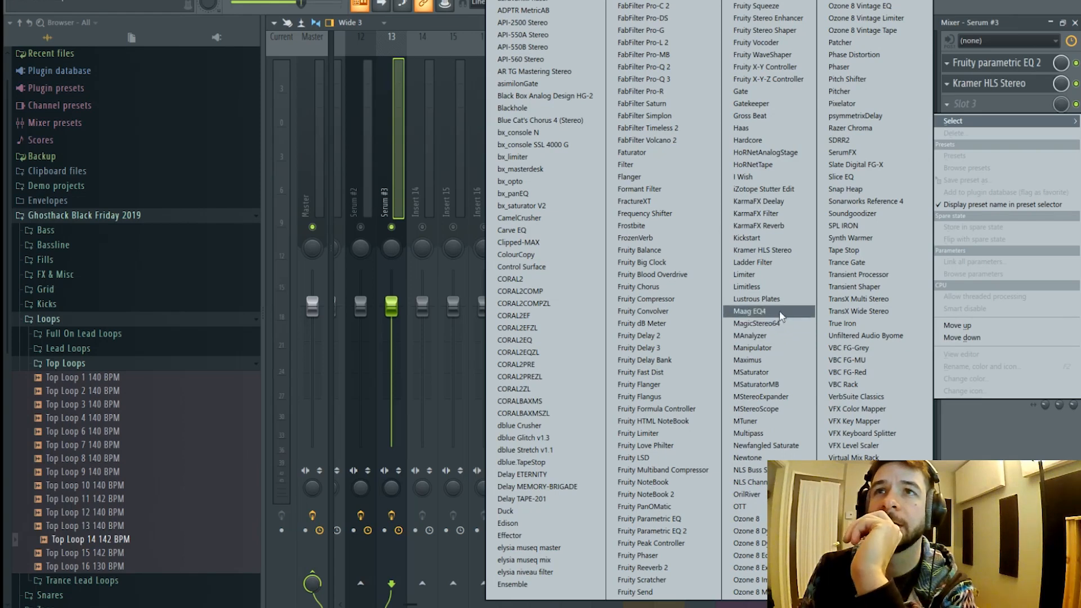
pyautogui.click(867, 263)
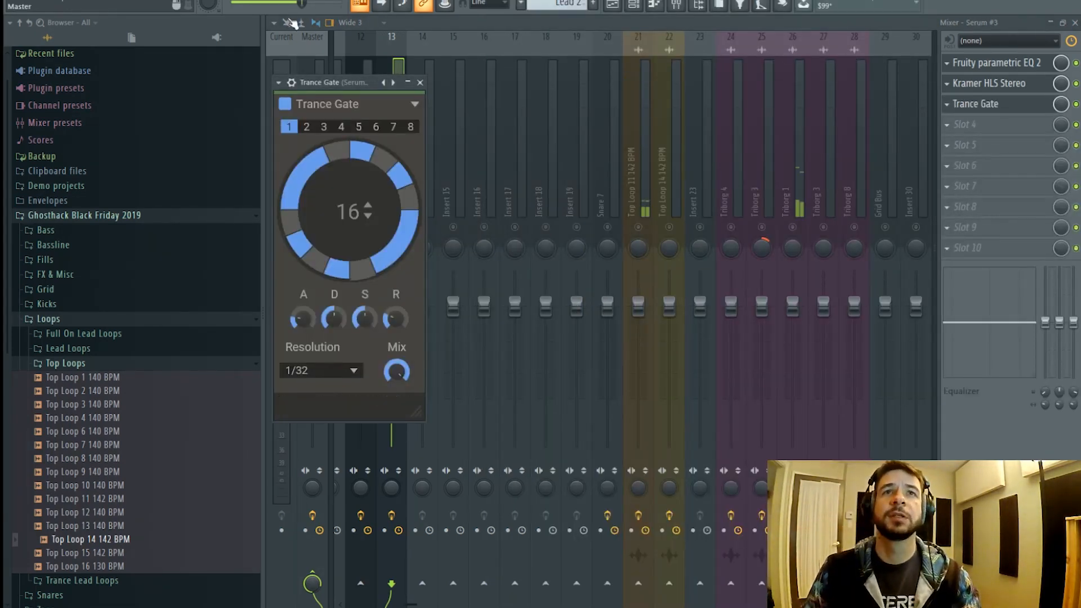
pyautogui.press('space')
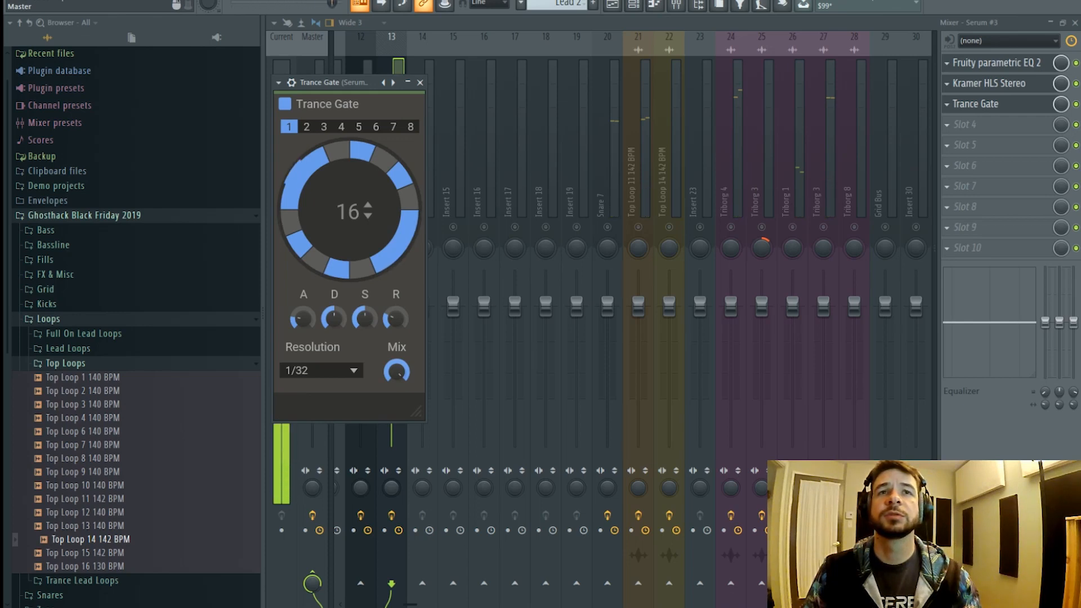
pyautogui.moveTo(302, 320)
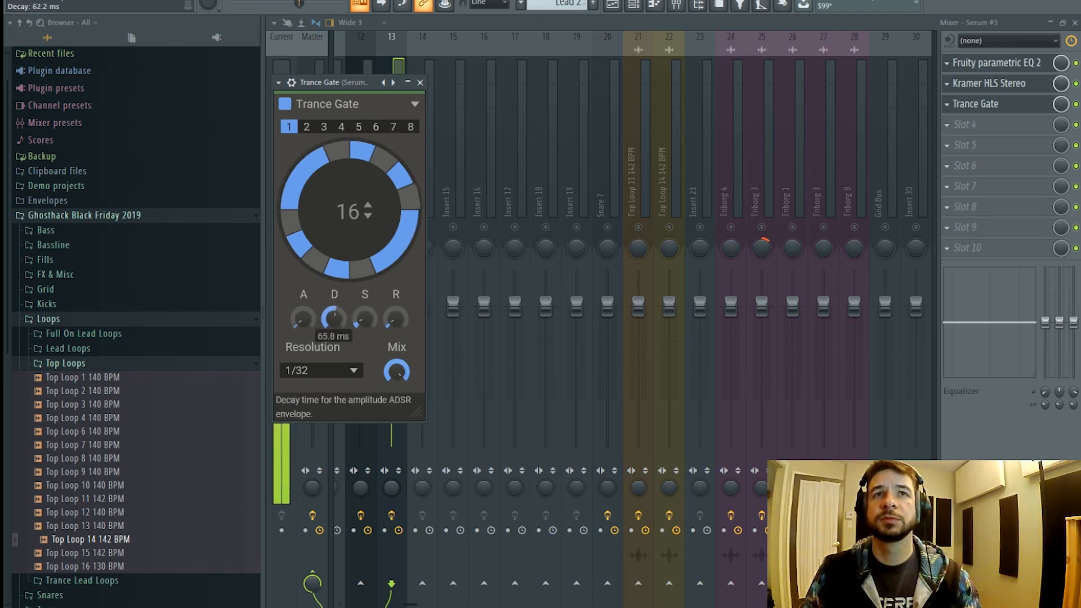
pyautogui.moveTo(365, 319); pyautogui.dragTo(371, 317)
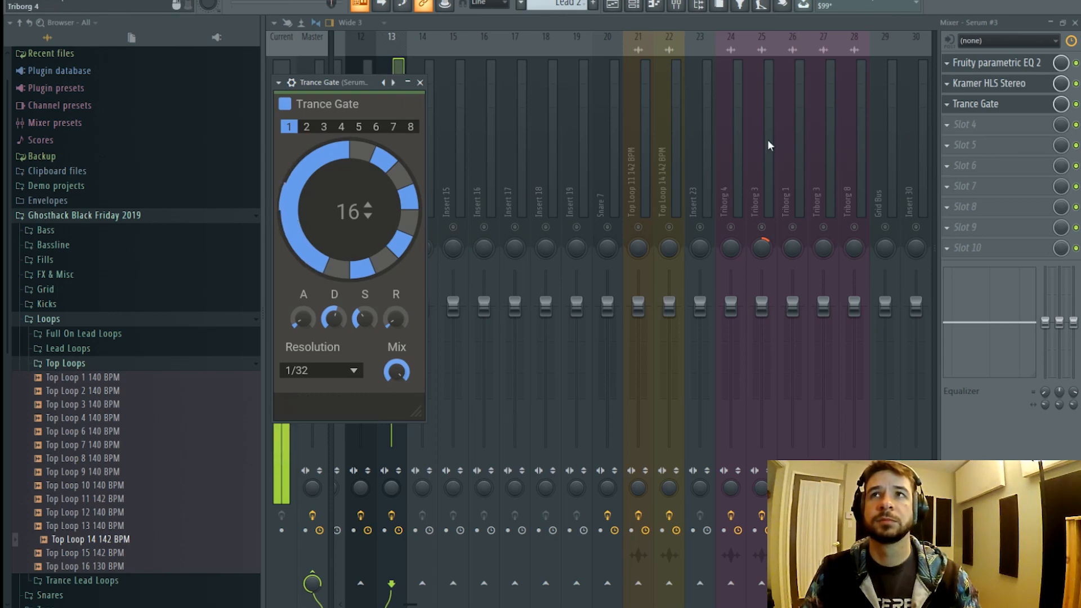
# - Try Phase Distortion with altered drive, normalize, tone, bias and spread in slot 4 of the Serum #3 track, and delete it
pyautogui.click(990, 124)
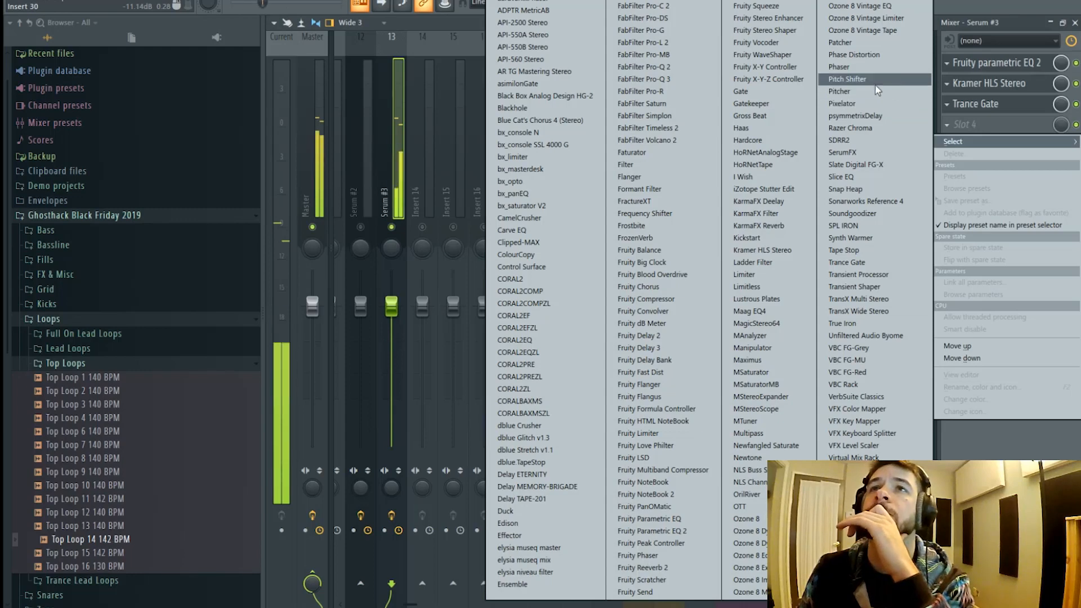
pyautogui.click(855, 55)
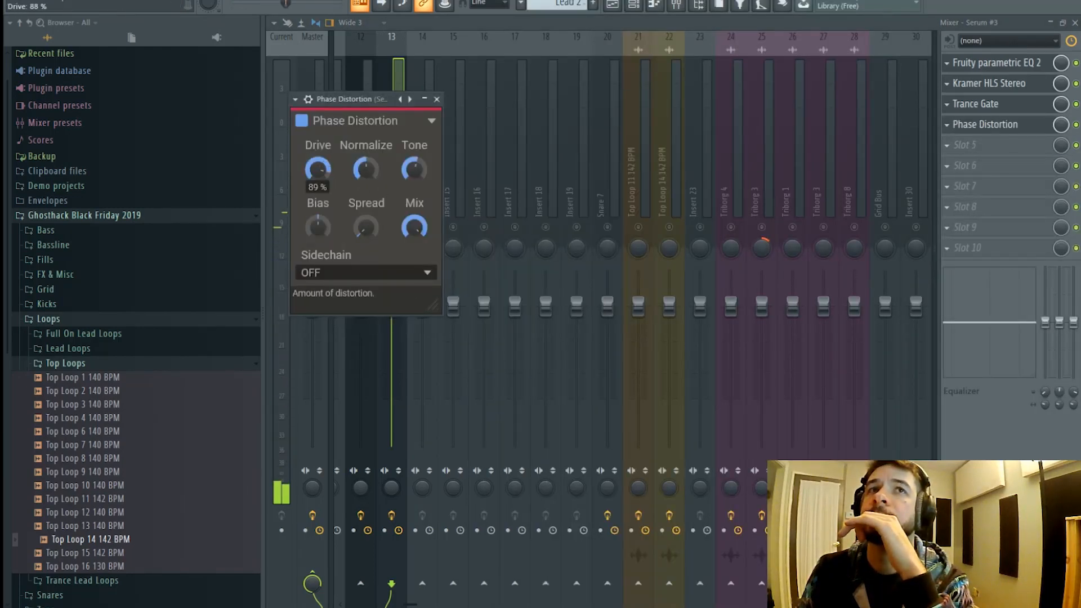
pyautogui.moveTo(318, 169); pyautogui.dragTo(319, 167)
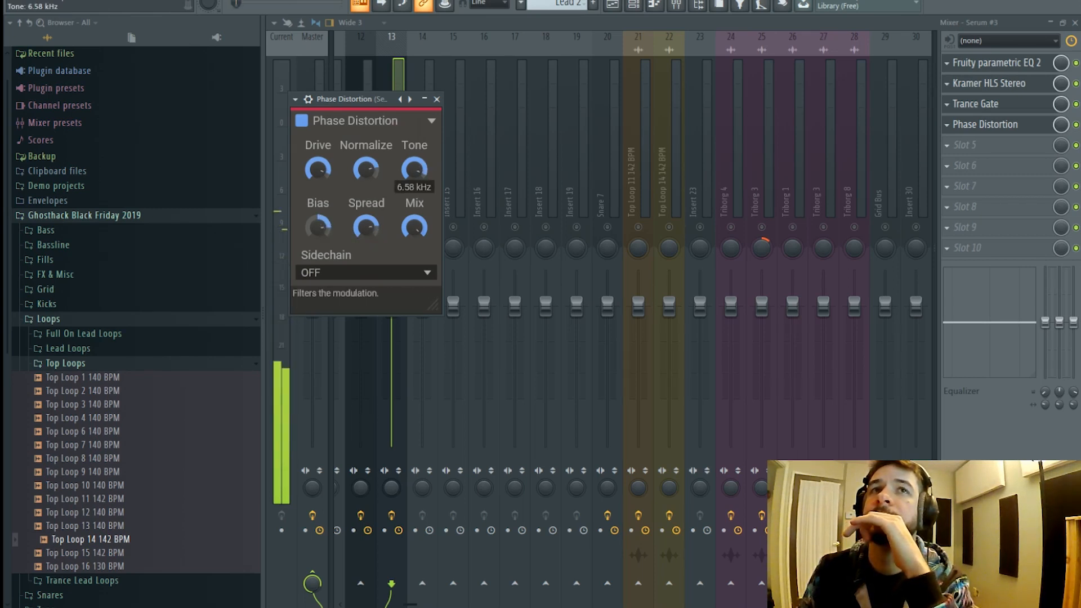
pyautogui.click(957, 131)
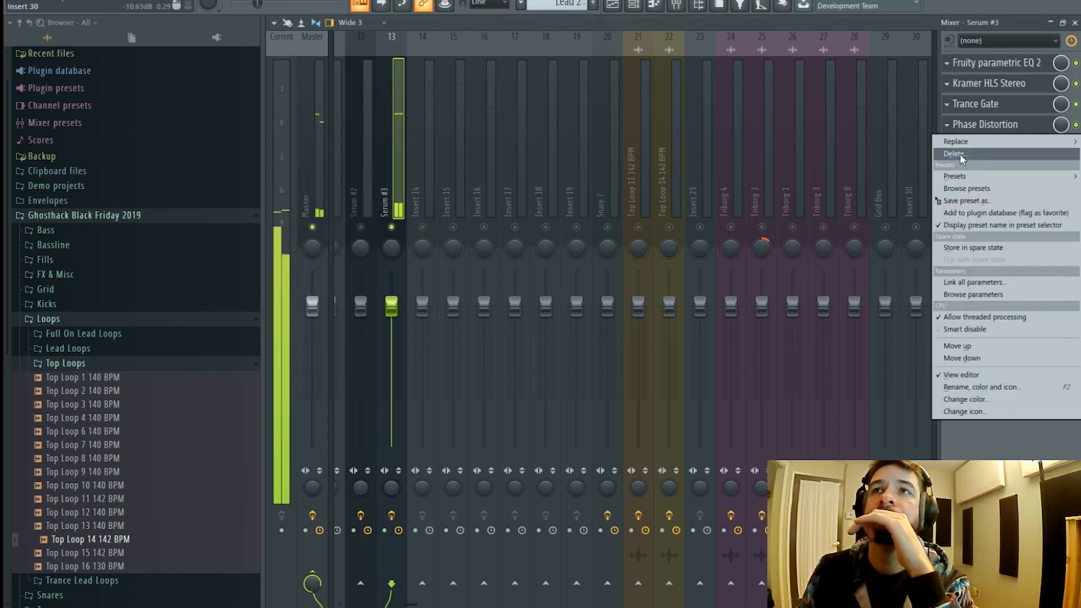
pyautogui.click(957, 154)
# - Add OTT to slot 4 of the Serum #3 track with depth 52%, upward compression 133% and downward compression 49%
pyautogui.click(960, 127)
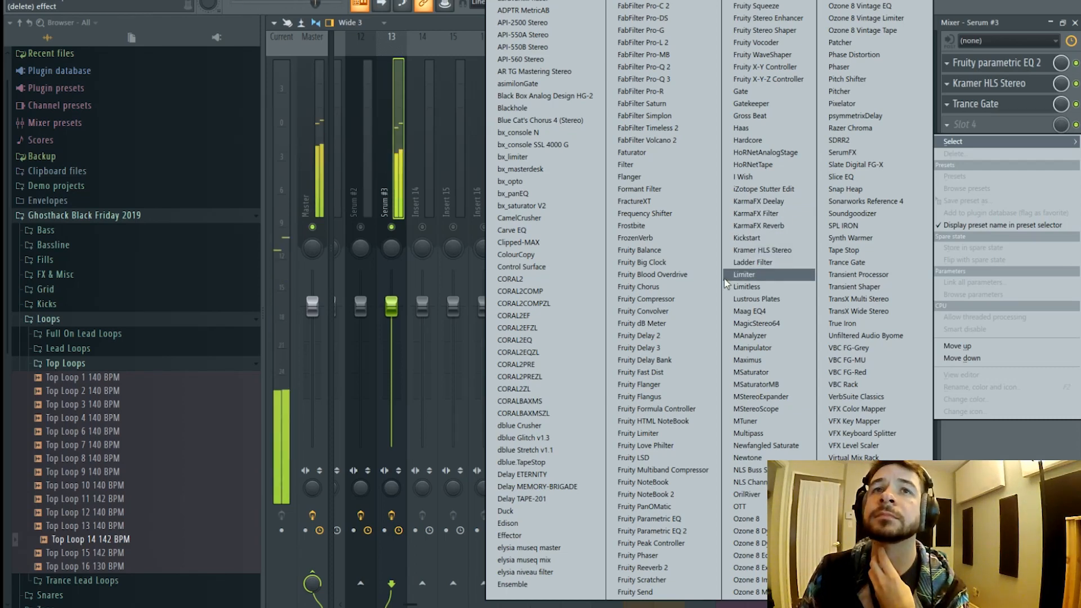
pyautogui.click(740, 507)
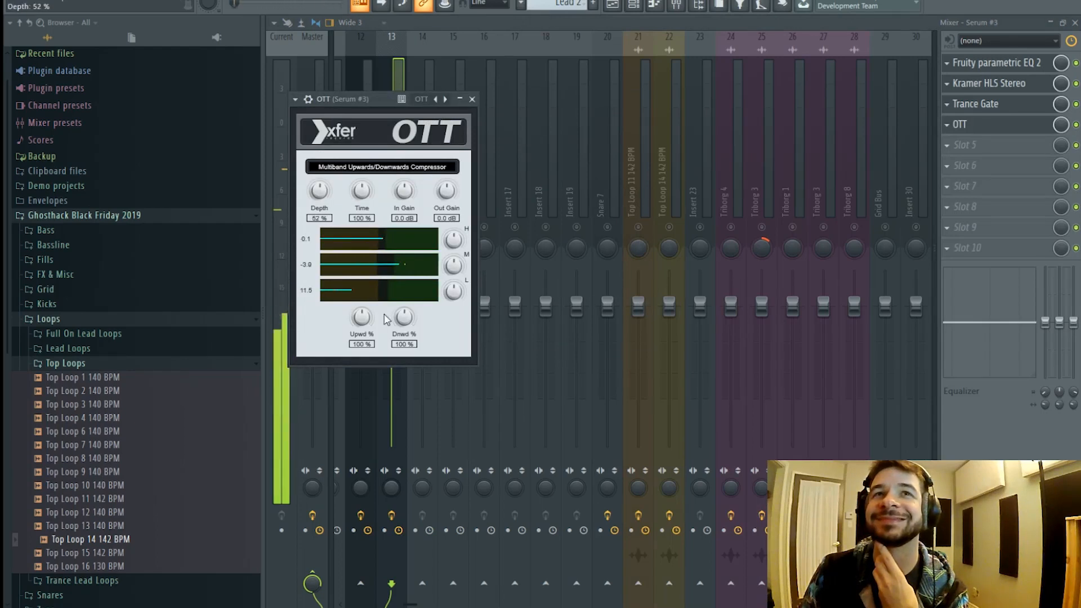
pyautogui.moveTo(357, 294); pyautogui.dragTo(357, 296)
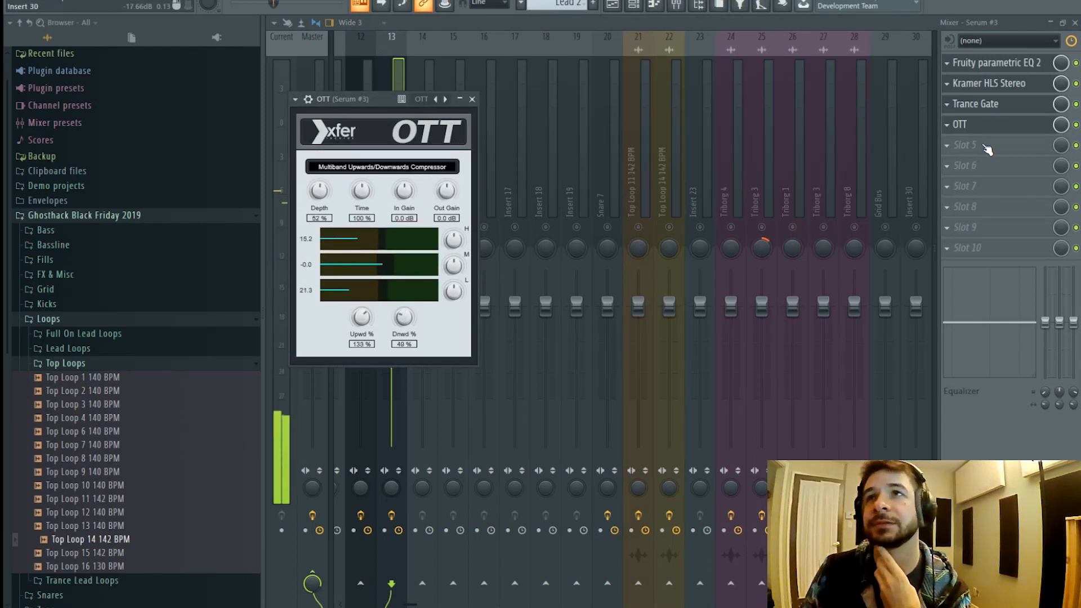
# - Carve a mid-range dip in Fruity parametric EQ 2 on the Serum #3 mixer track
pyautogui.click(1013, 63)
pyautogui.moveTo(518, 286); pyautogui.dragTo(554, 320)
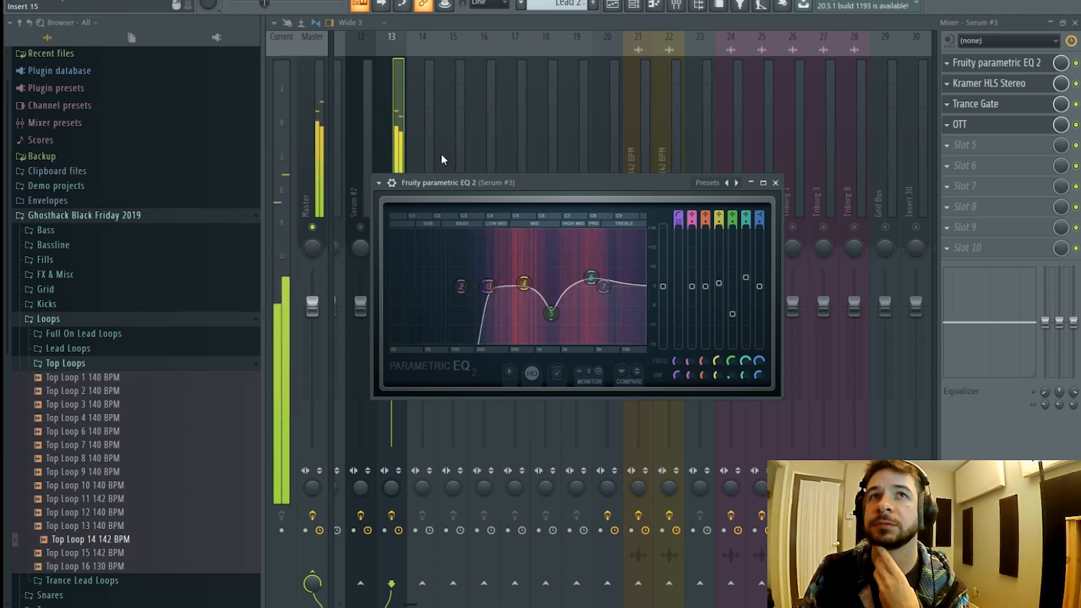
pyautogui.click(399, 137)
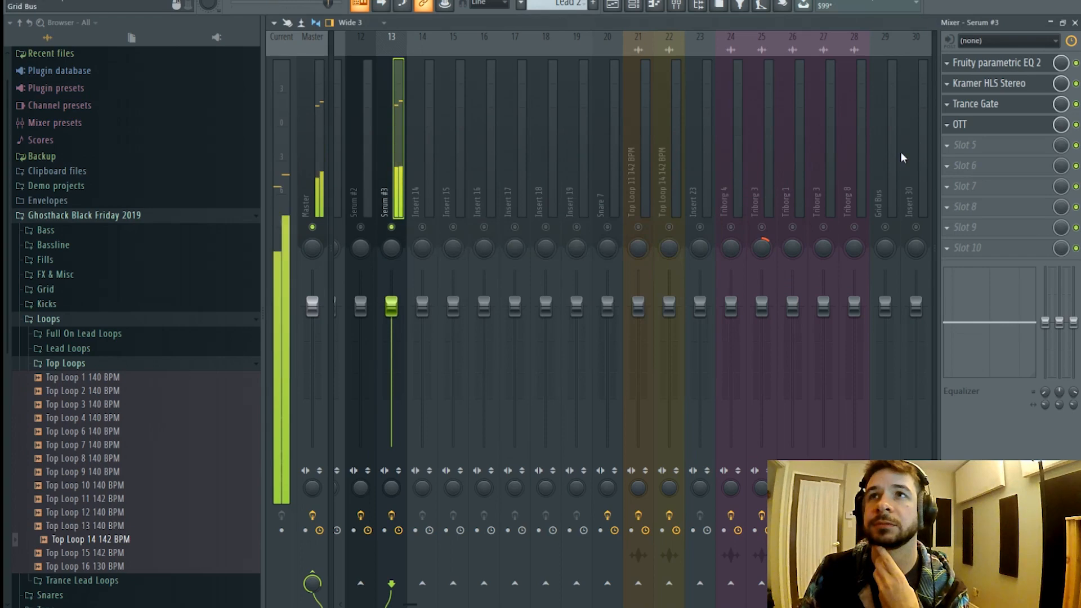
# - Add NLS Channel Stereo to slot 7 of the Serum #3 track, choose the Nevo studio and lower its output slightly
pyautogui.click(987, 176)
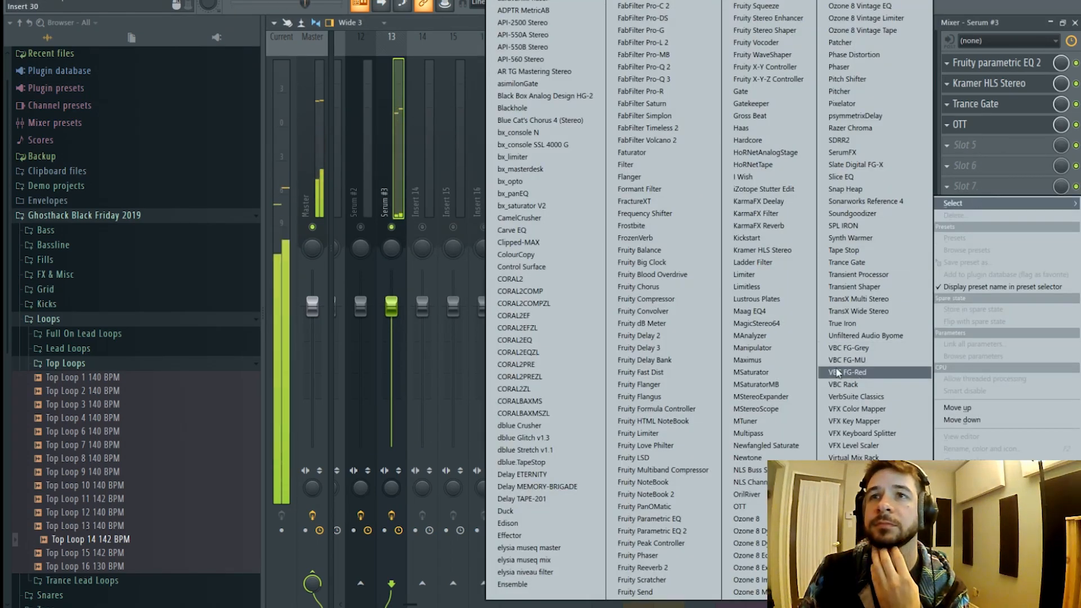
pyautogui.click(747, 482)
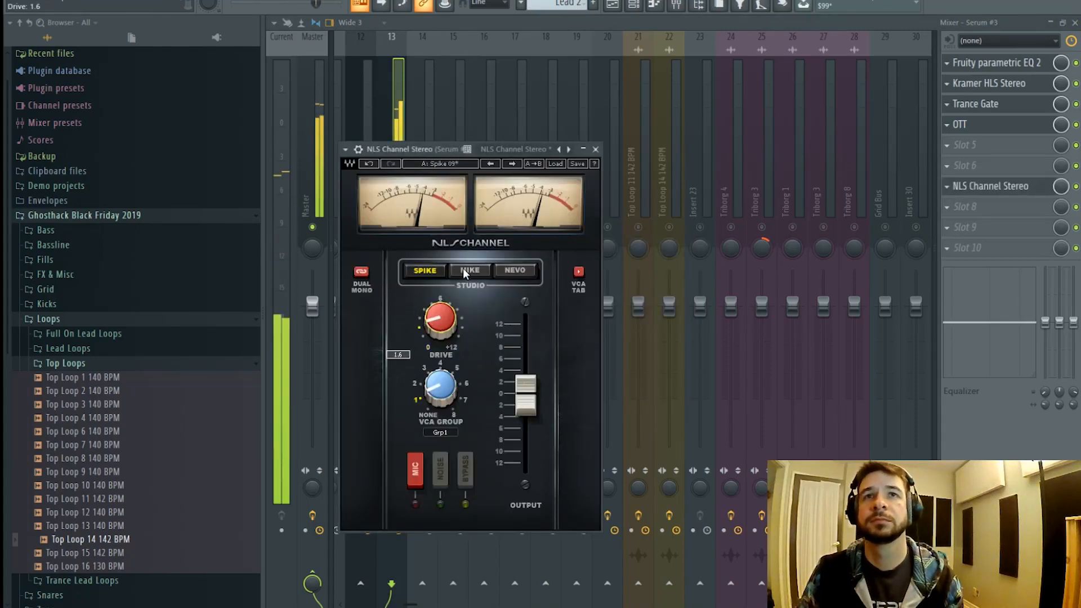
pyautogui.click(515, 270)
pyautogui.moveTo(525, 393); pyautogui.dragTo(525, 411)
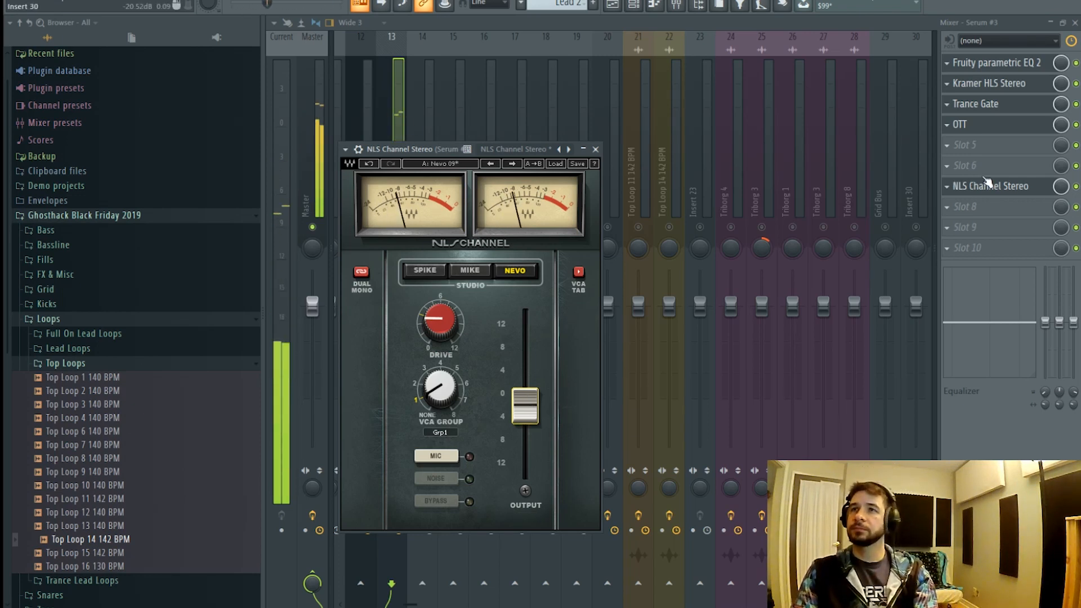
pyautogui.click(812, 23)
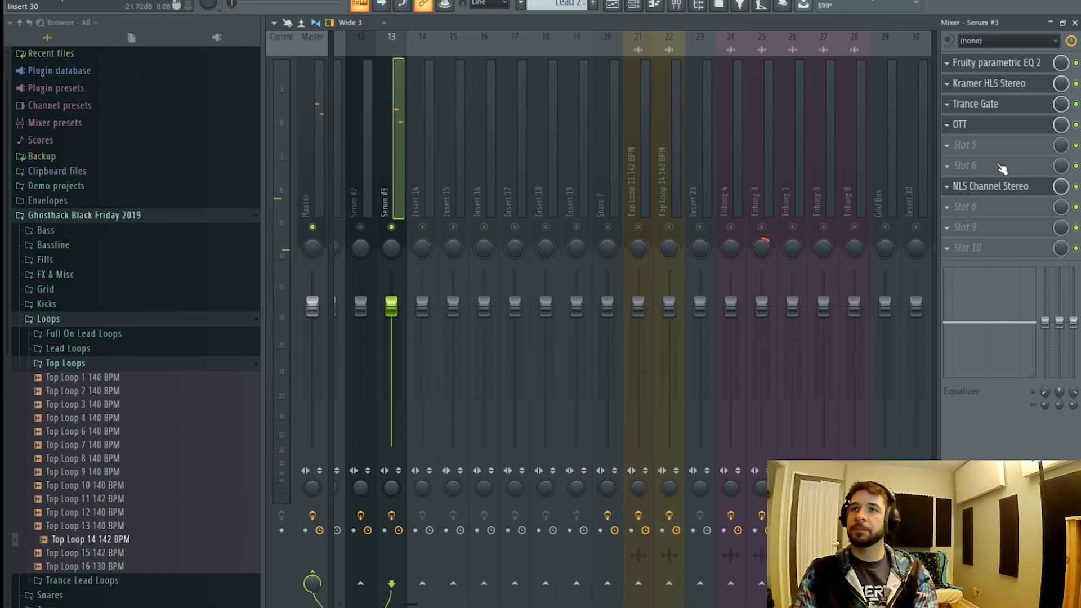
# - Add Fruity Balance to slot 5 of the Serum #3 track
pyautogui.moveTo(1002, 124); pyautogui.dragTo(1003, 148)
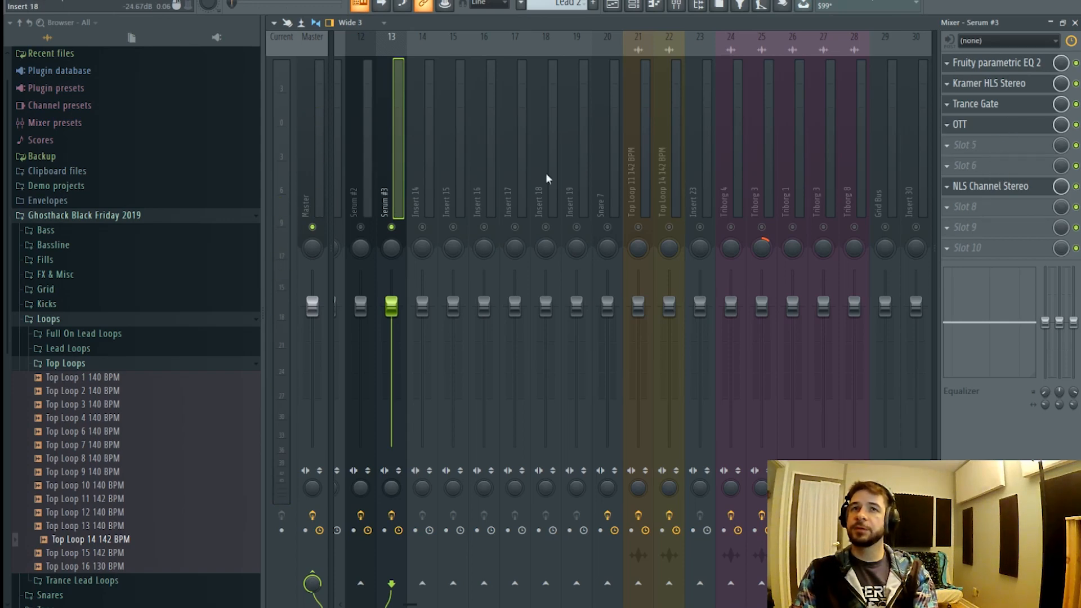
pyautogui.click(987, 151)
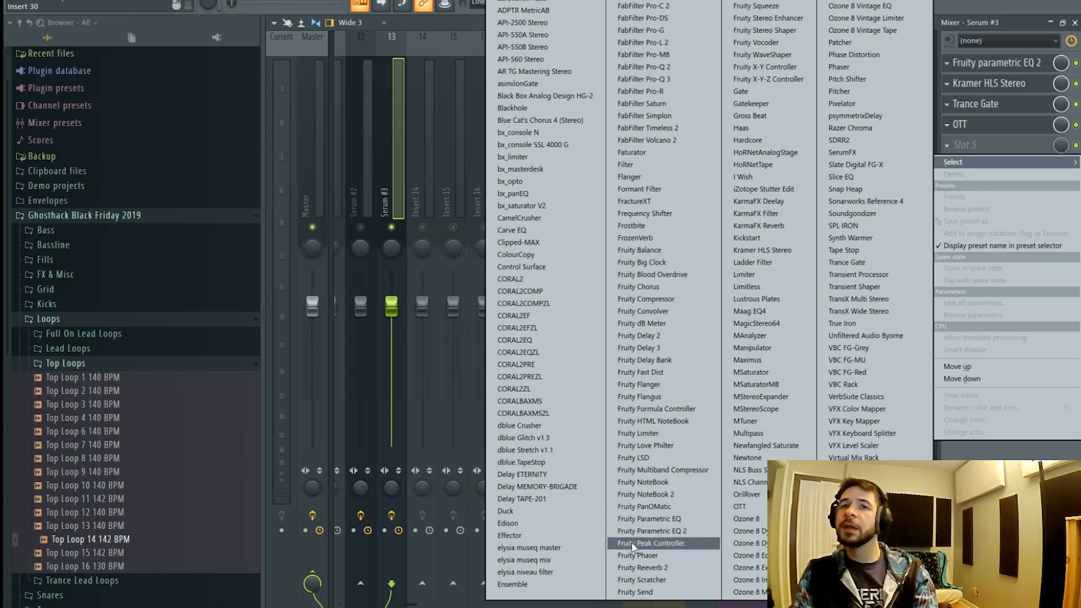
pyautogui.click(673, 251)
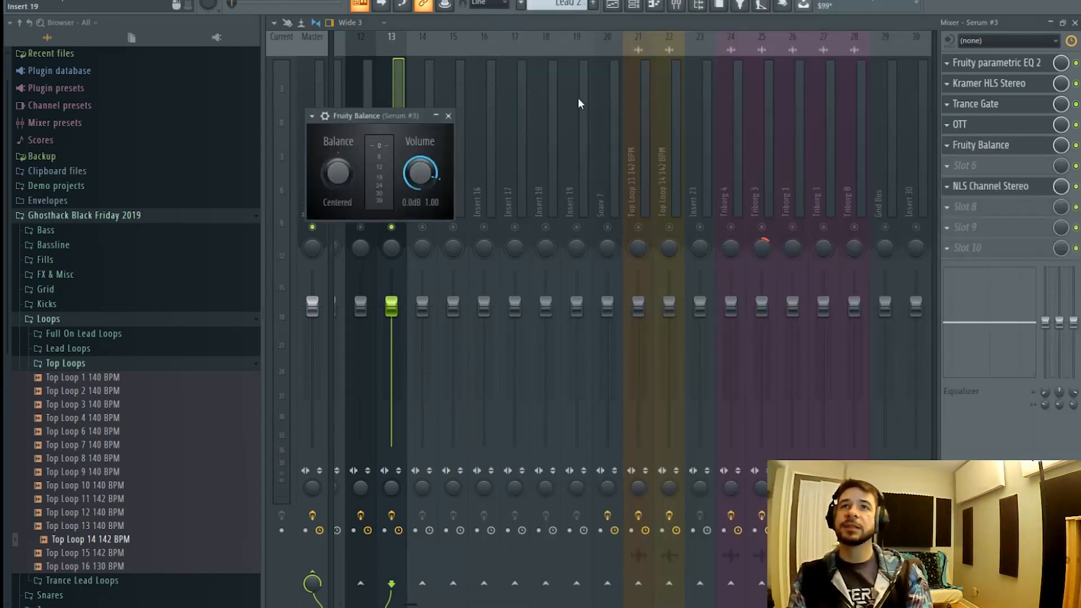
# - Select bars 33 to 35 in the playlist and create an automation clip there for the Fruity Balance knob on Serum #3
pyautogui.click(620, 4)
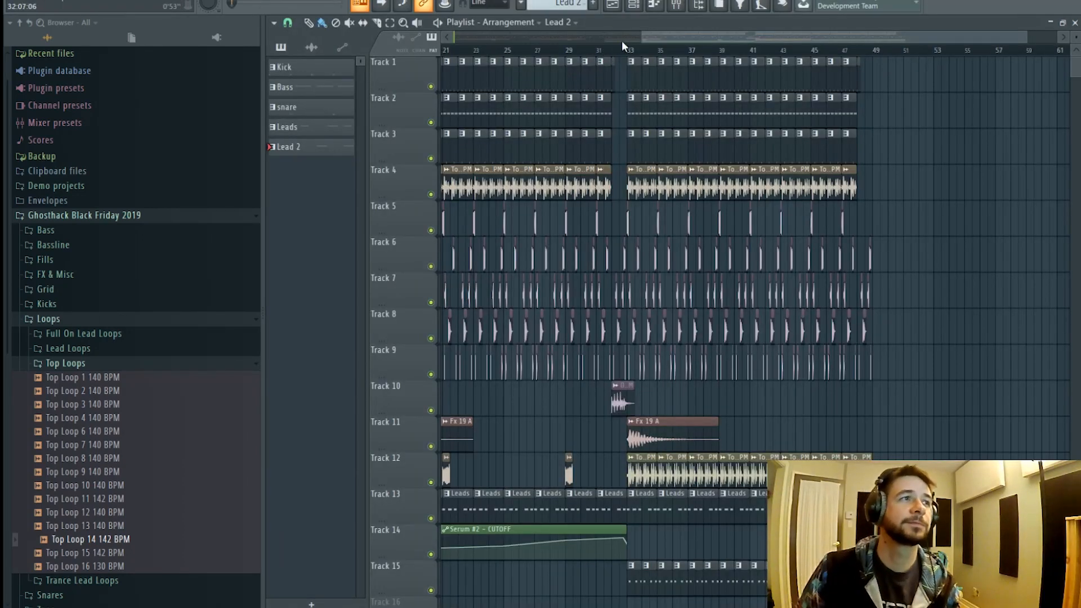
pyautogui.moveTo(630, 58); pyautogui.dragTo(656, 69)
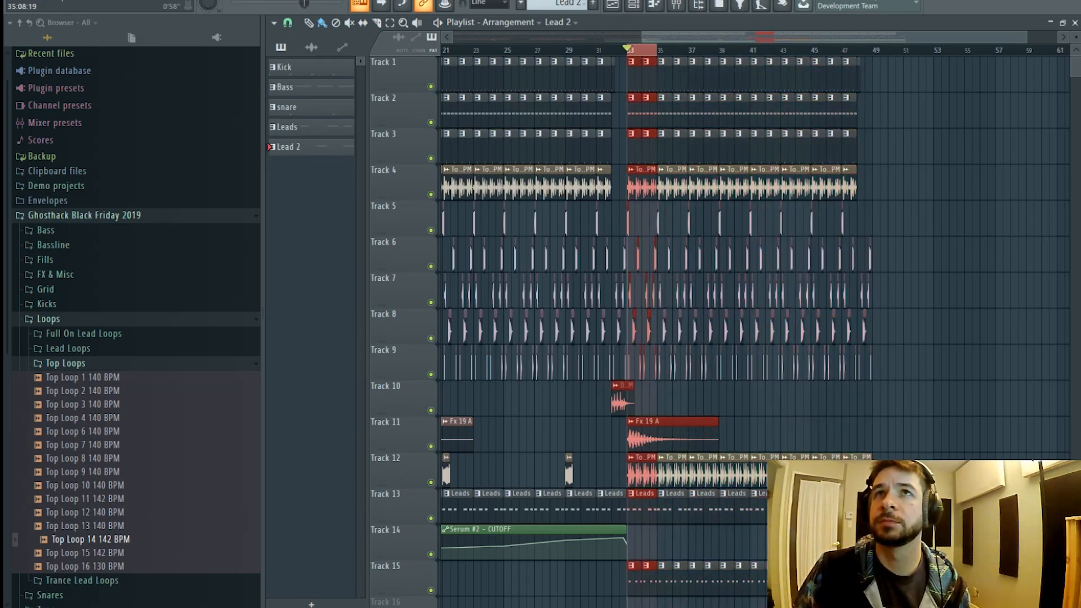
pyautogui.click(680, 4)
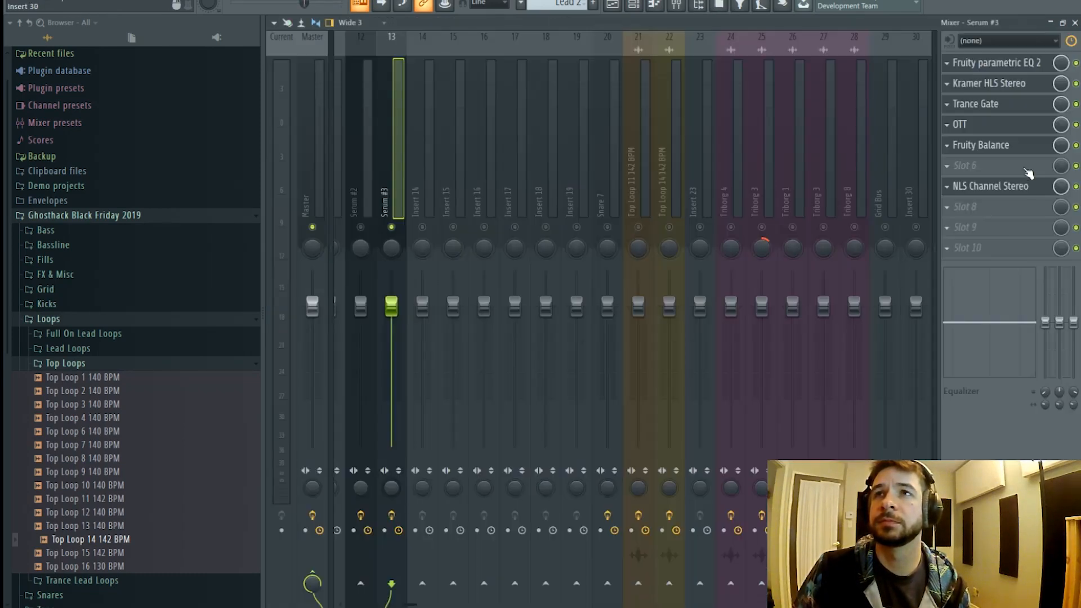
pyautogui.click(1007, 145)
pyautogui.rightClick(346, 178)
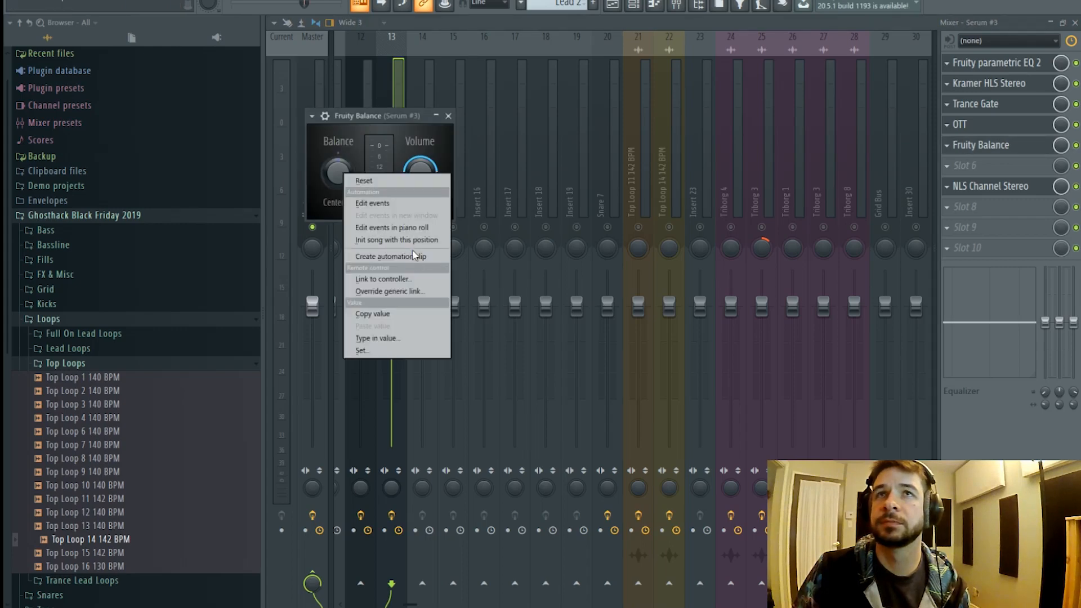
pyautogui.click(414, 256)
# - Shape the Balance automation on Track 16 across bar 33 with points swinging alternately below and above centre
pyautogui.click(613, 7)
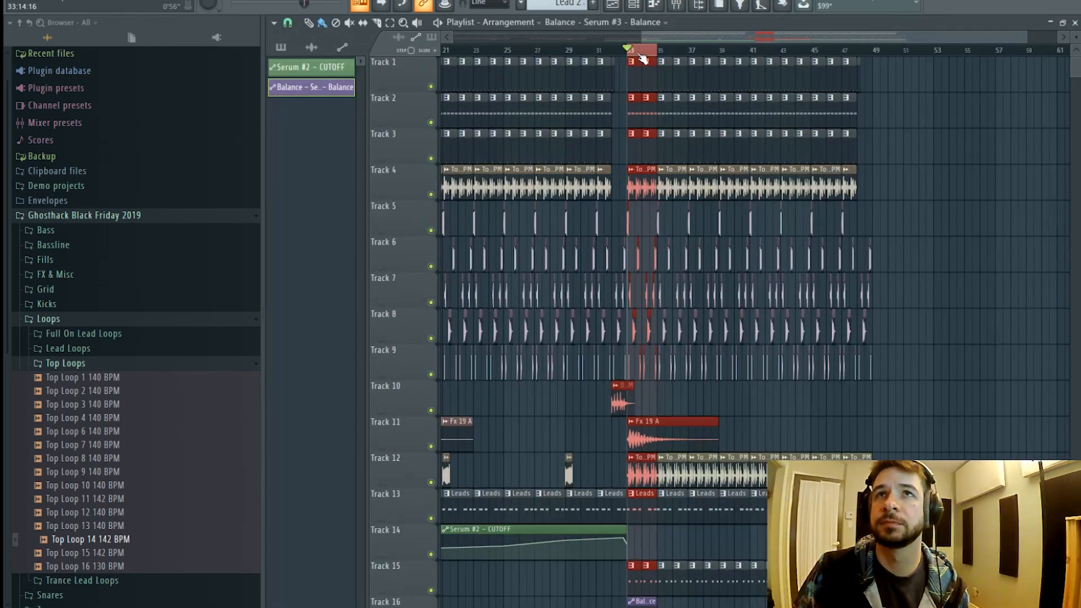
pyautogui.scroll(10, 641, 53)
pyautogui.scroll(-5, 639, 178)
pyautogui.rightClick(542, 444)
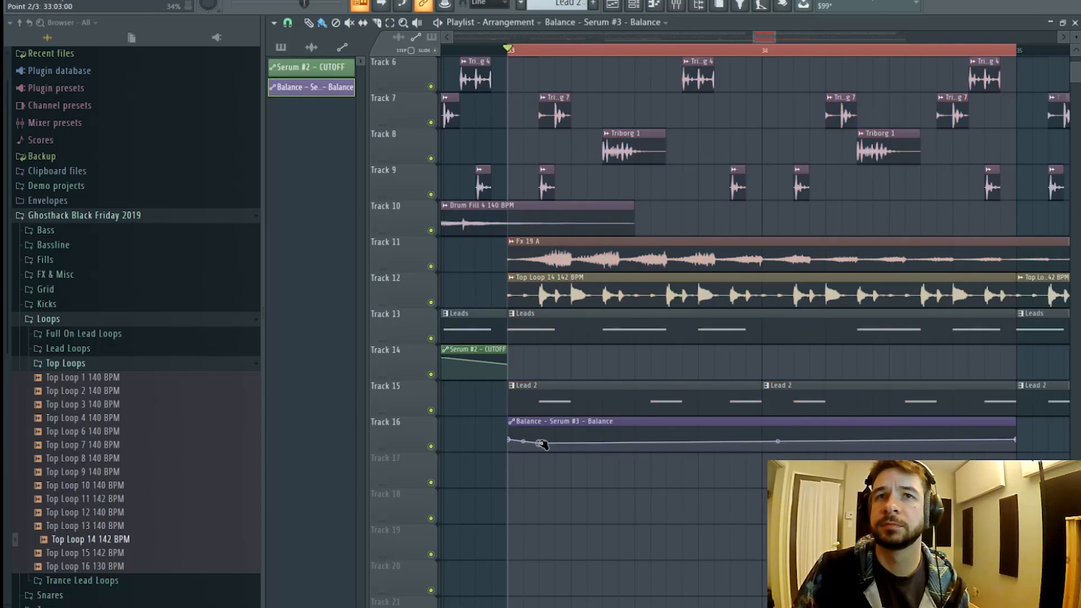
pyautogui.press('space')
pyautogui.rightClick(571, 435)
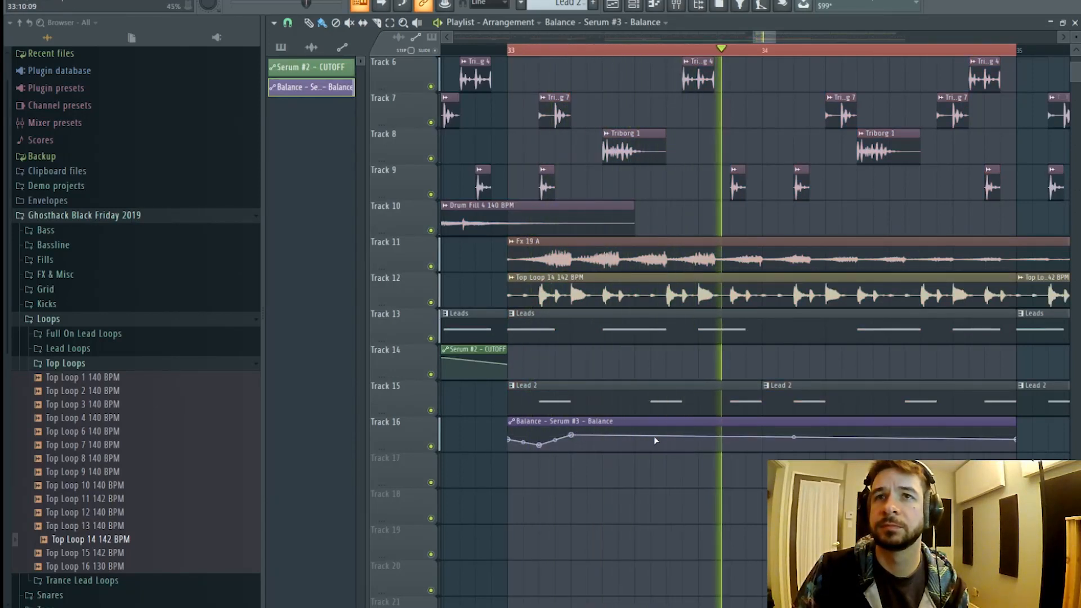
pyautogui.press('space')
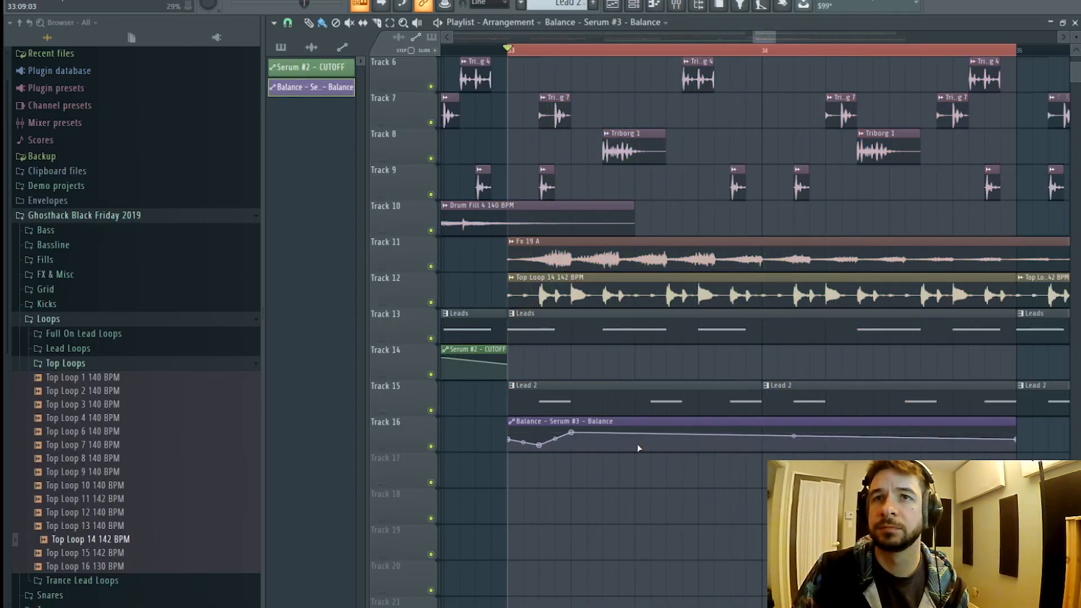
pyautogui.rightClick(683, 442)
pyautogui.press('space')
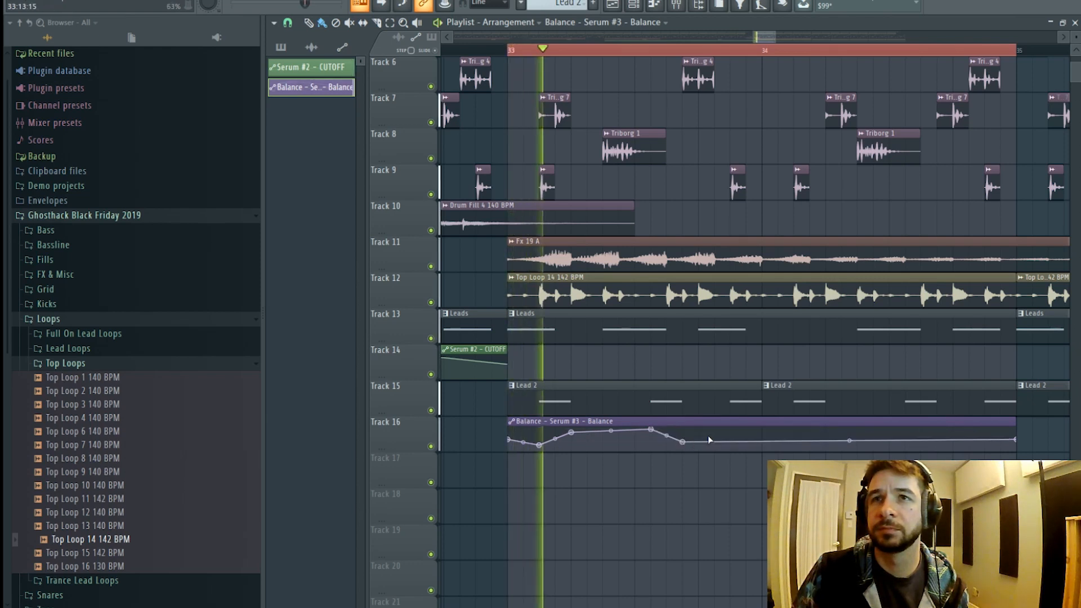
pyautogui.rightClick(730, 438)
pyautogui.rightClick(763, 431)
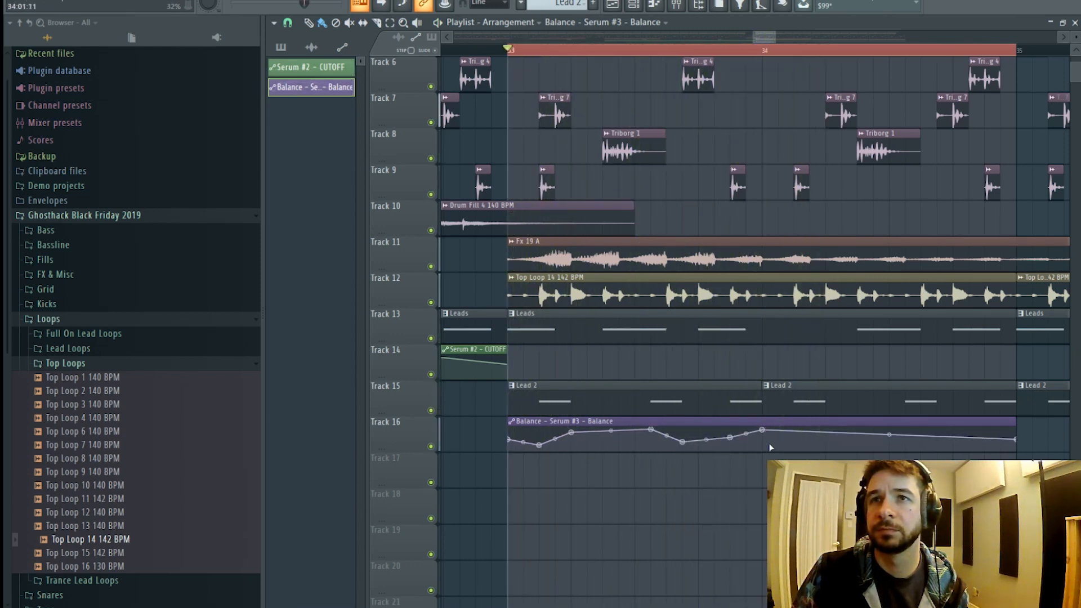
pyautogui.moveTo(730, 438); pyautogui.dragTo(732, 443)
# - Continue the swinging Balance automation points through bar 34 and extend the clip past bar 35
pyautogui.rightClick(794, 433)
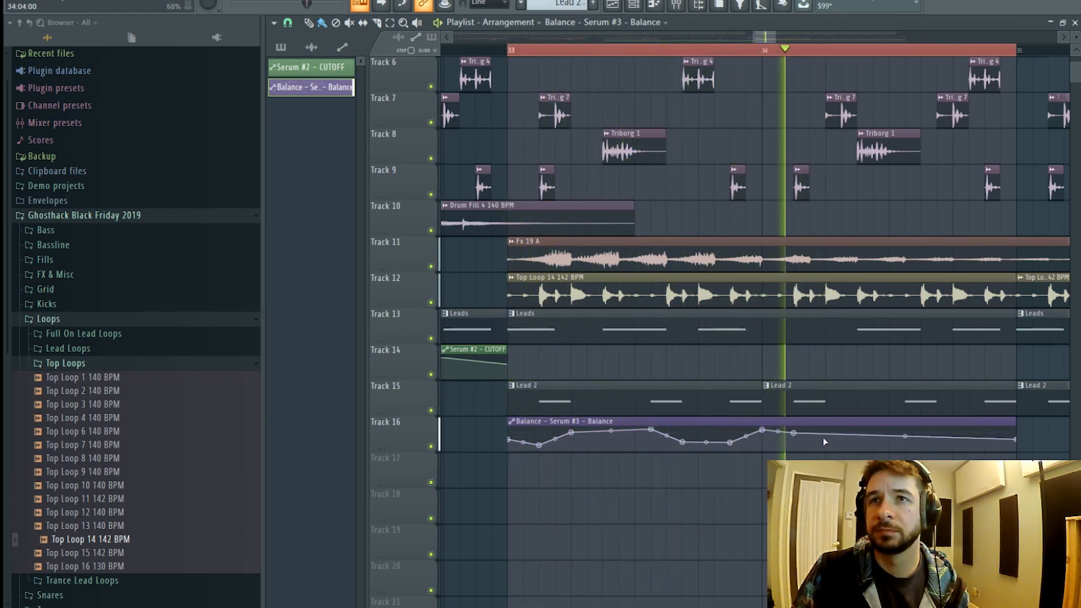
pyautogui.rightClick(841, 443)
pyautogui.moveTo(842, 443); pyautogui.dragTo(828, 444)
pyautogui.rightClick(905, 446)
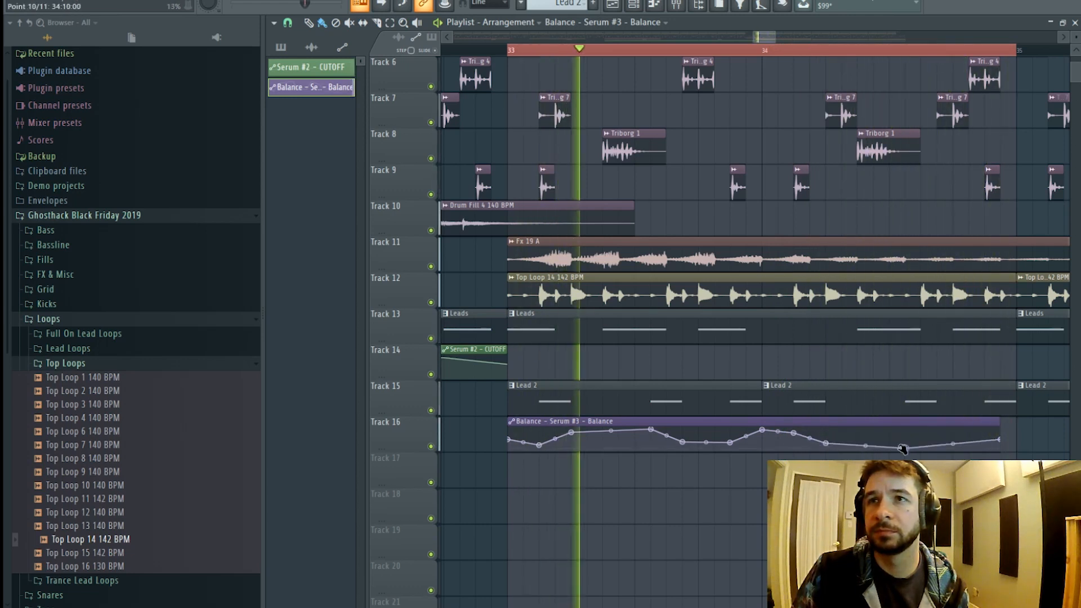
pyautogui.rightClick(950, 434)
pyautogui.moveTo(951, 434); pyautogui.dragTo(1046, 429)
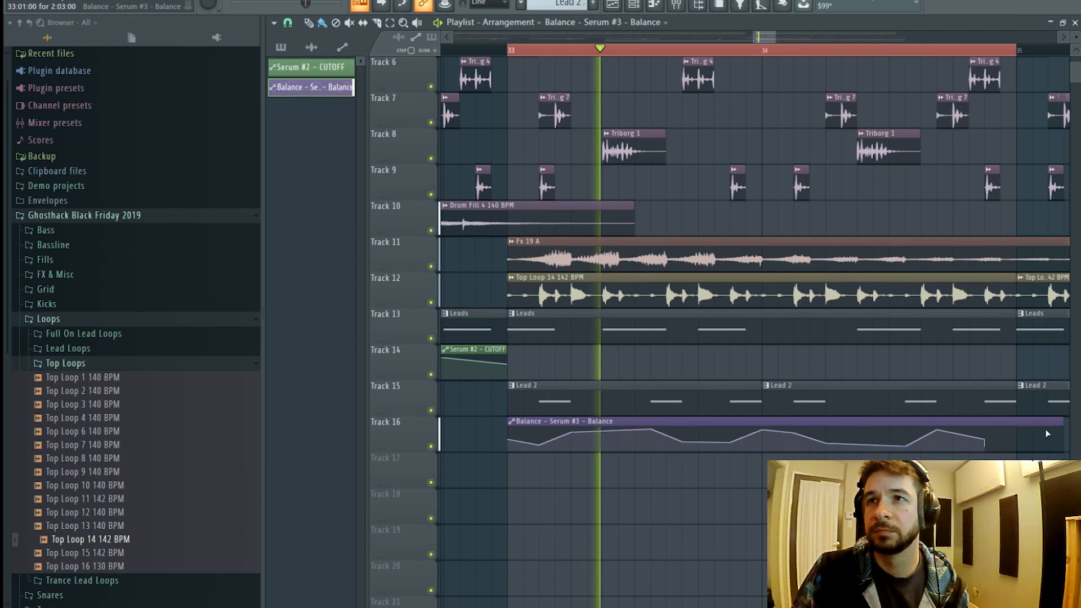
pyautogui.rightClick(1016, 431)
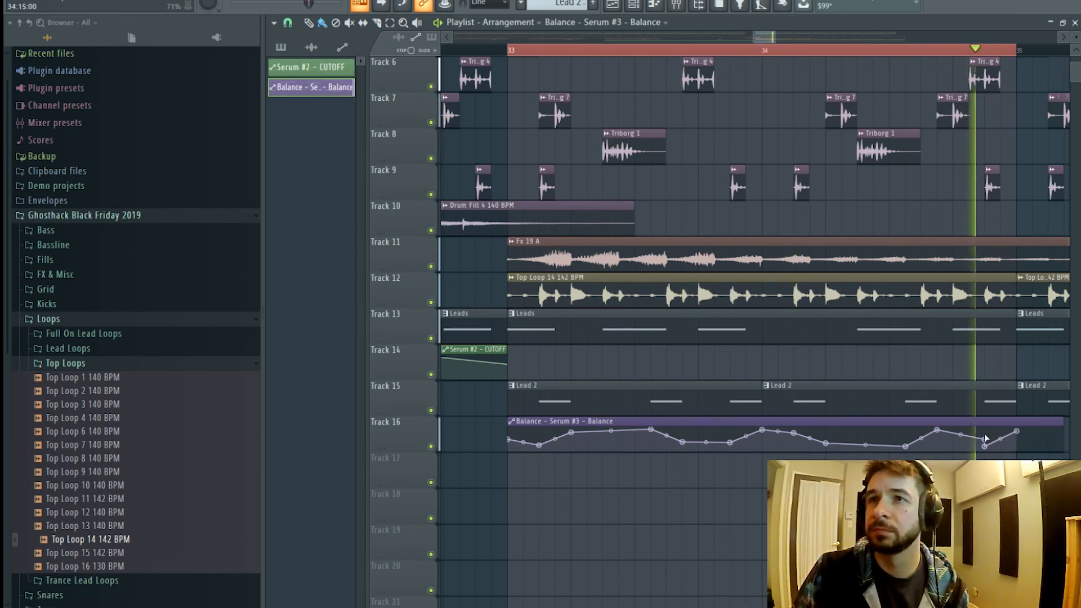
# - Clear the time selection and play the arrangement from before bar 33 to check the panned second lead in context
pyautogui.rightClick(776, 51)
pyautogui.click(777, 38)
pyautogui.scroll(-5, 626, 55)
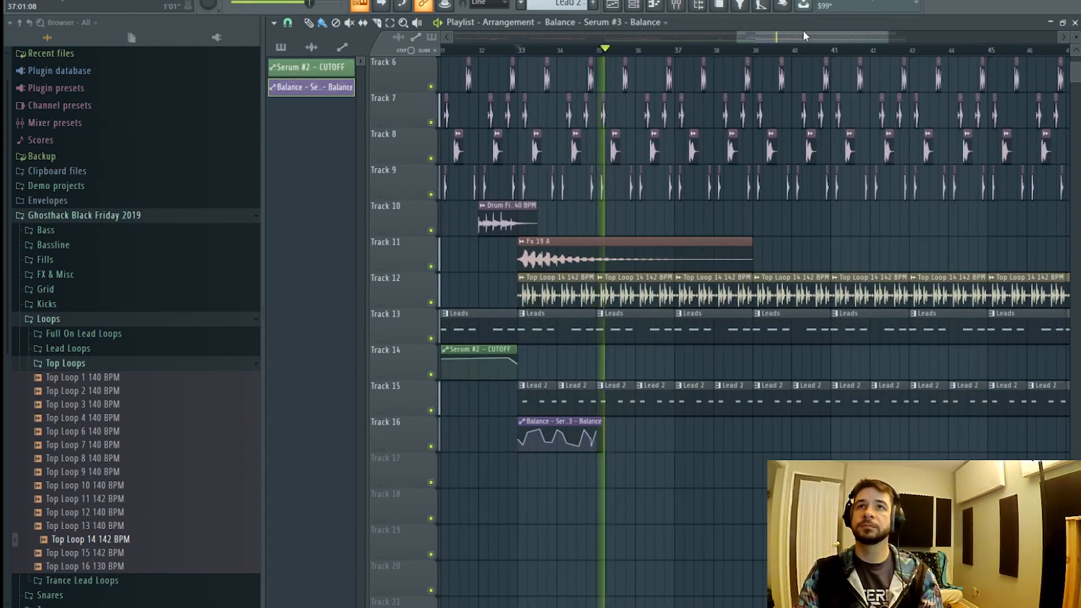
pyautogui.moveTo(806, 35); pyautogui.dragTo(770, 36)
pyautogui.click(606, 50)
pyautogui.press('F9')
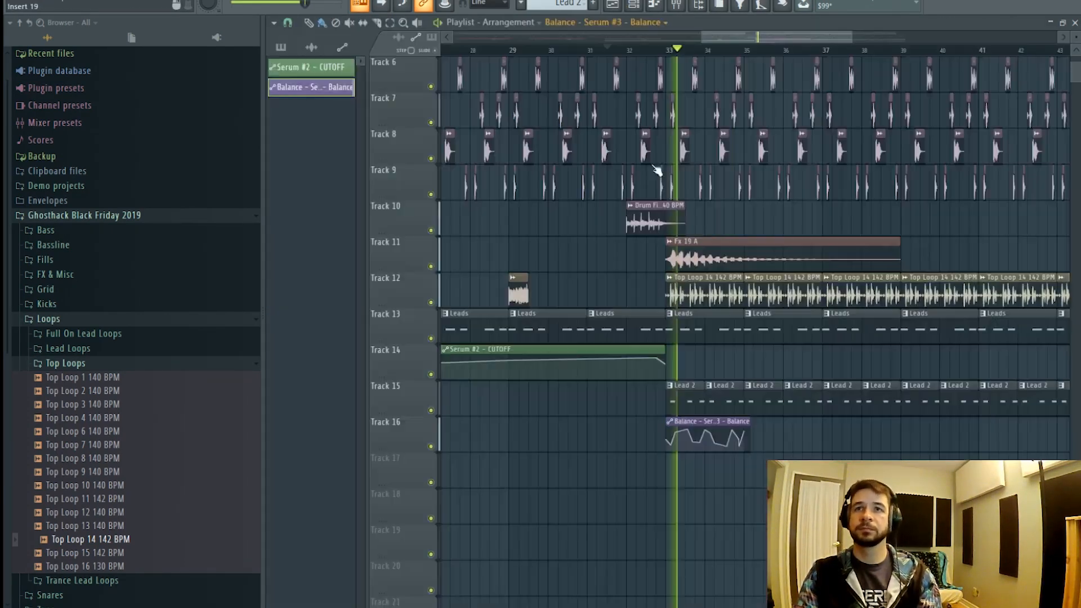
pyautogui.press('F9')
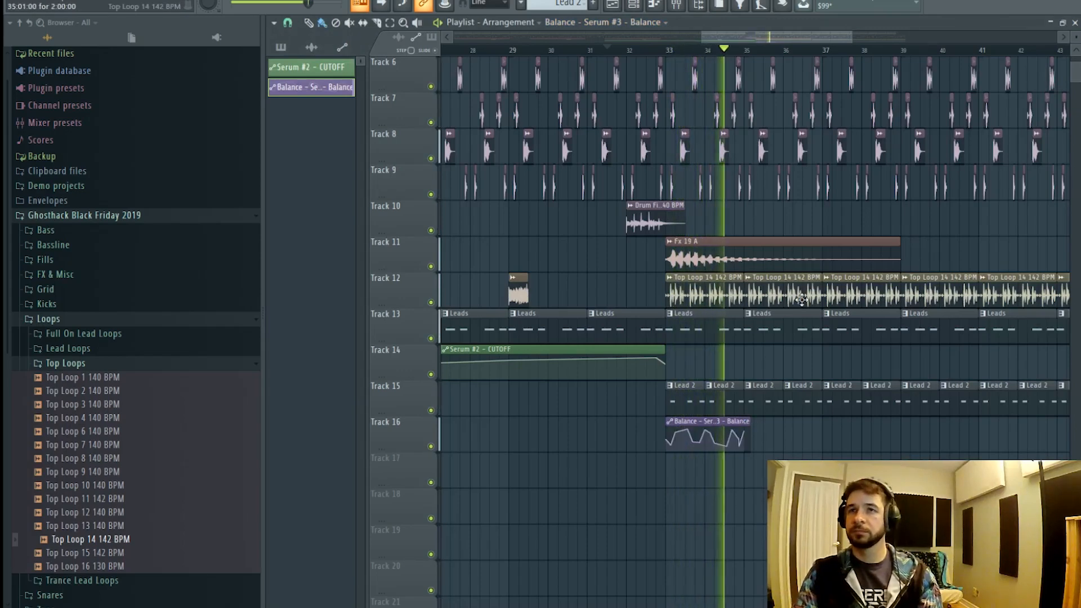
pyautogui.click(653, 49)
# - End the first Balance automation clip at bar 35 and place a copy from bar 35 on Track 16
pyautogui.scroll(4, 728, 50)
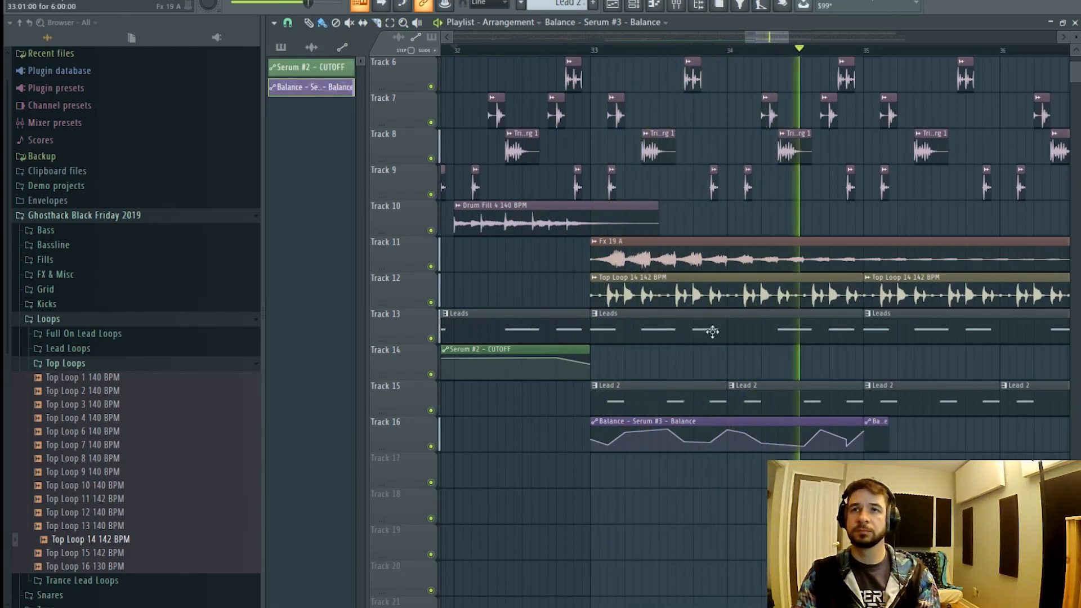
pyautogui.press('space')
pyautogui.press('space')
pyautogui.click(871, 425)
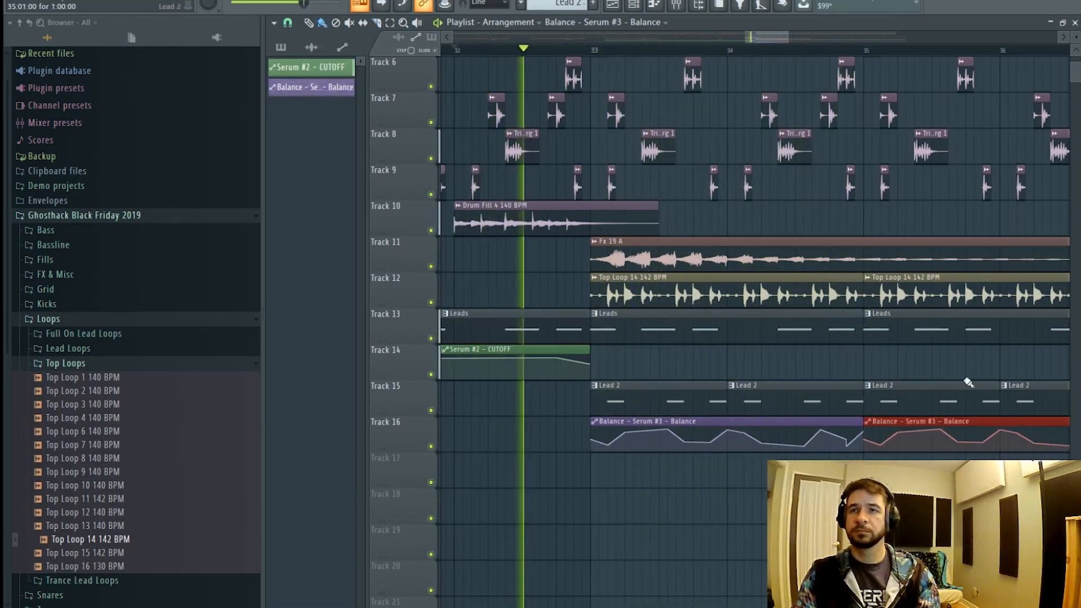
# - Mute the Serum #2 mixer track while the arrangement plays
pyautogui.click(686, 4)
pyautogui.click(683, 4)
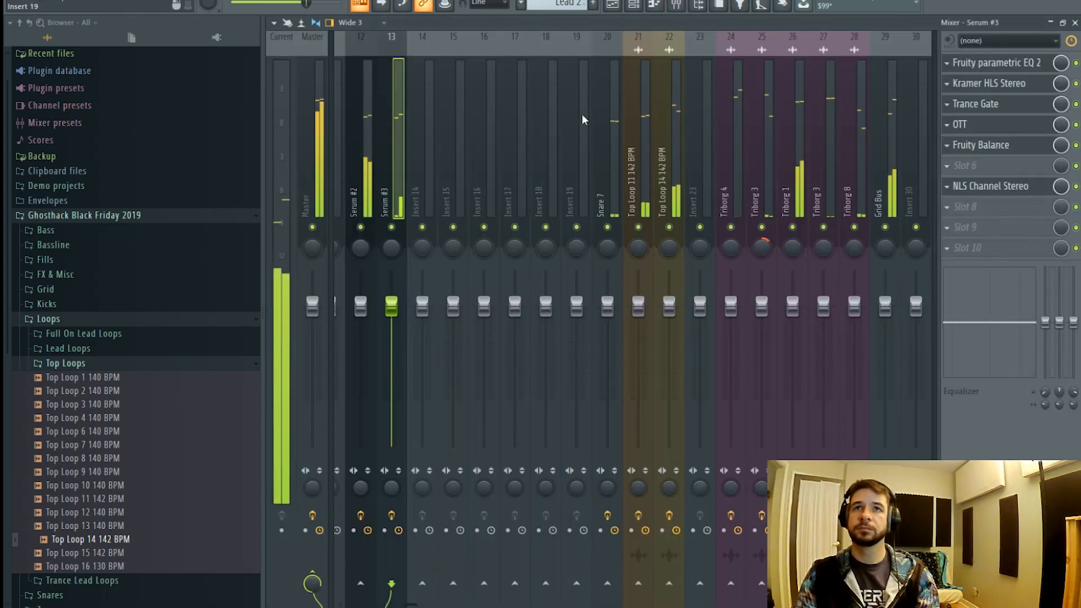
pyautogui.click(360, 228)
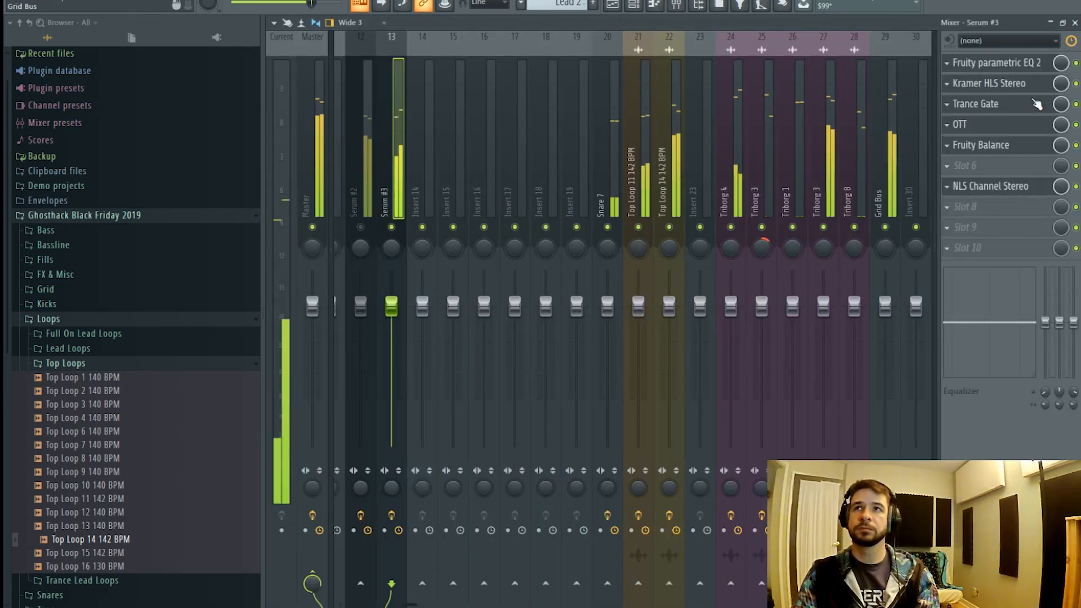
# - Move Trance Gate to the first effect slot of the Serum #3 track and disable it
pyautogui.moveTo(991, 103); pyautogui.dragTo(1029, 65)
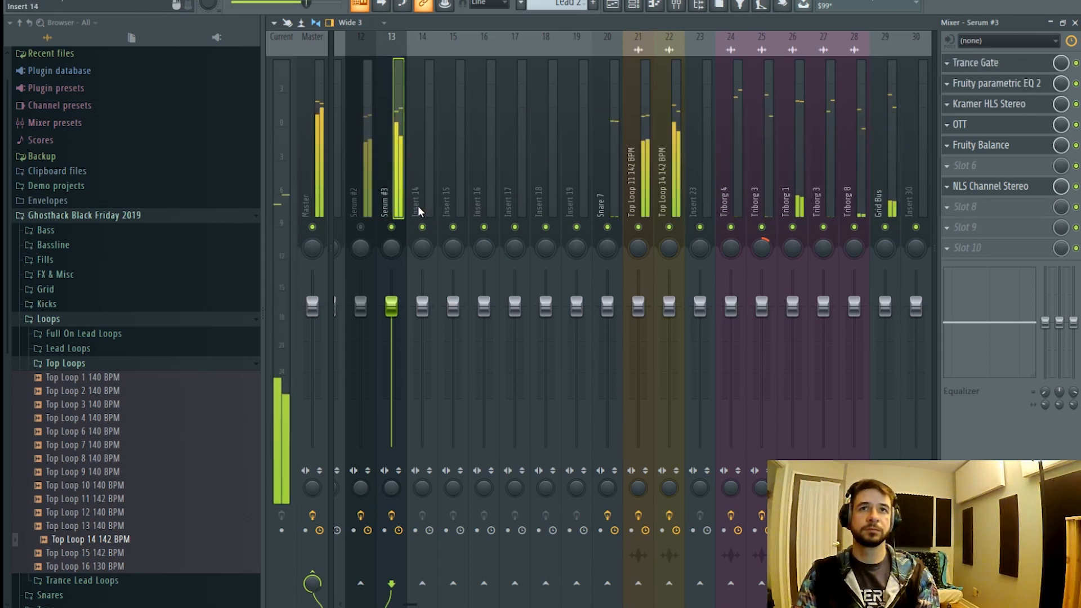
pyautogui.click(1076, 63)
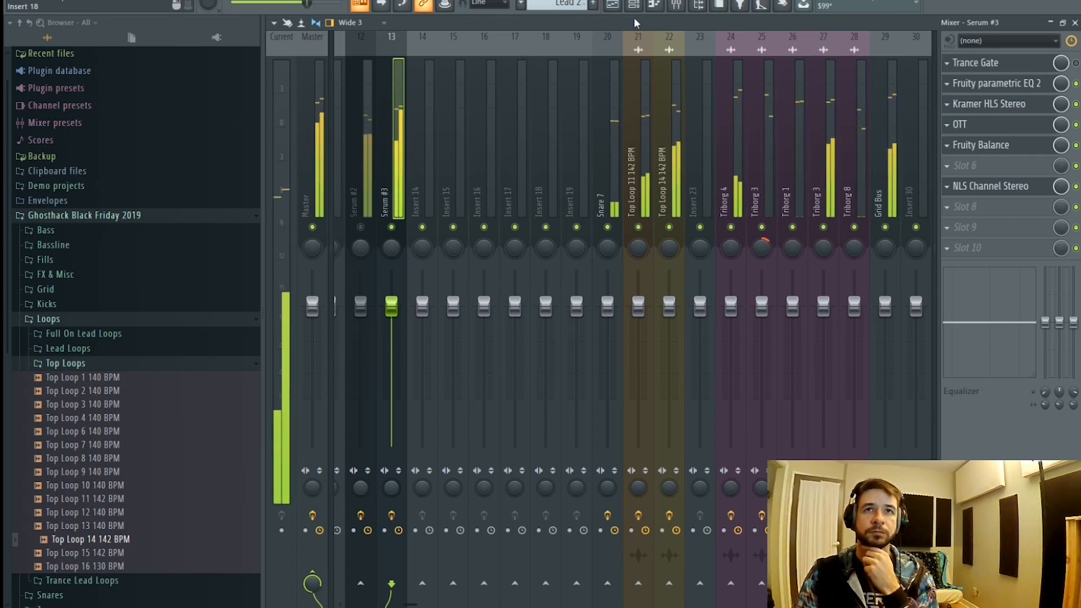
# - Shorten the three G1 notes in the Lead 2 pattern to one step each
pyautogui.click(615, 5)
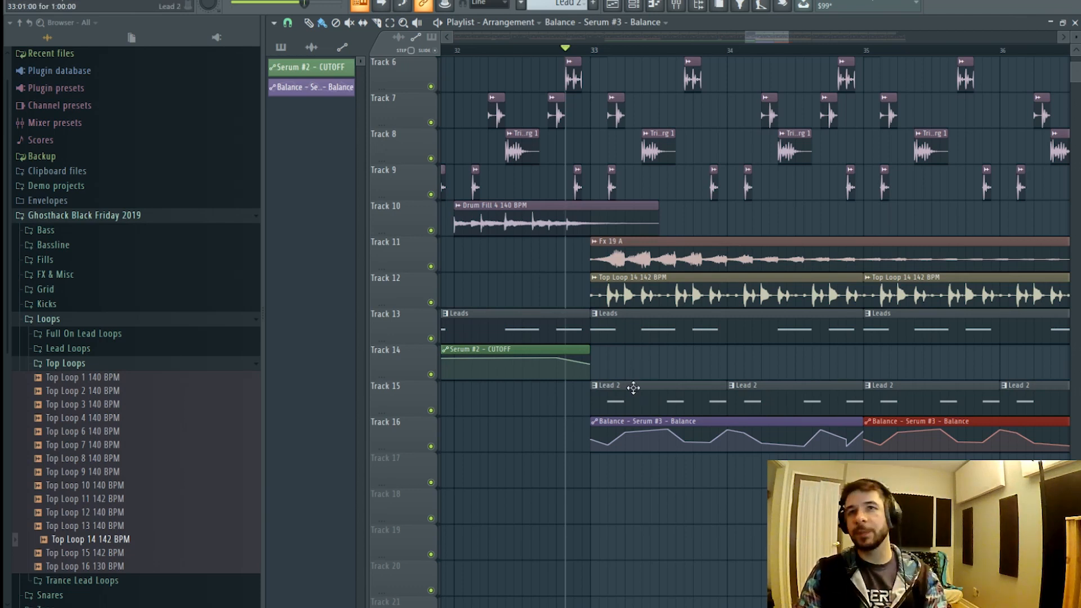
pyautogui.doubleClick(633, 387)
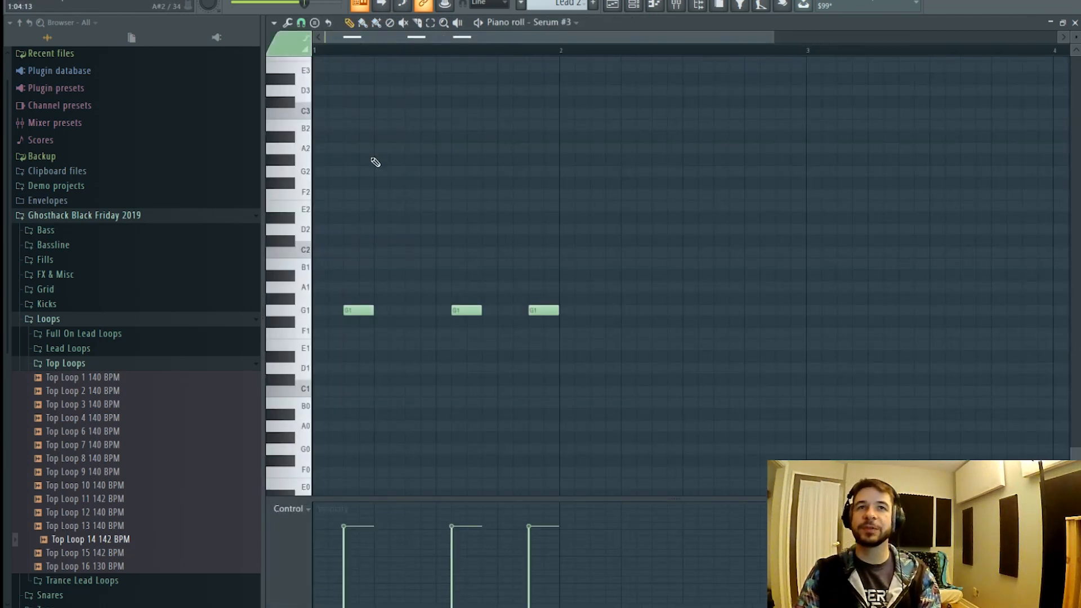
pyautogui.rightClick(472, 310)
pyautogui.click(462, 312)
pyautogui.rightClick(538, 311)
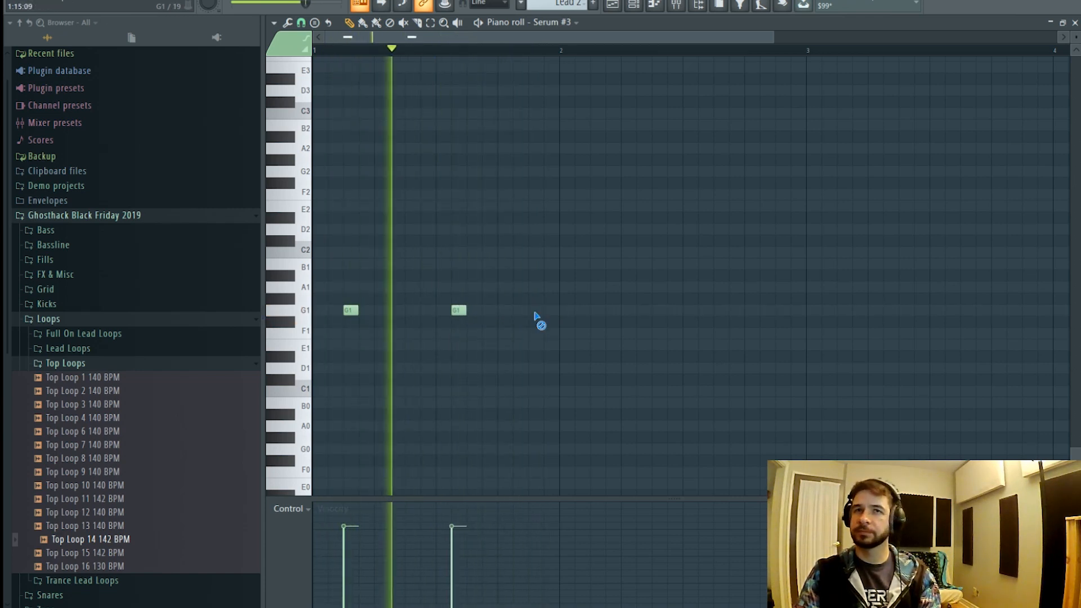
pyautogui.click(532, 311)
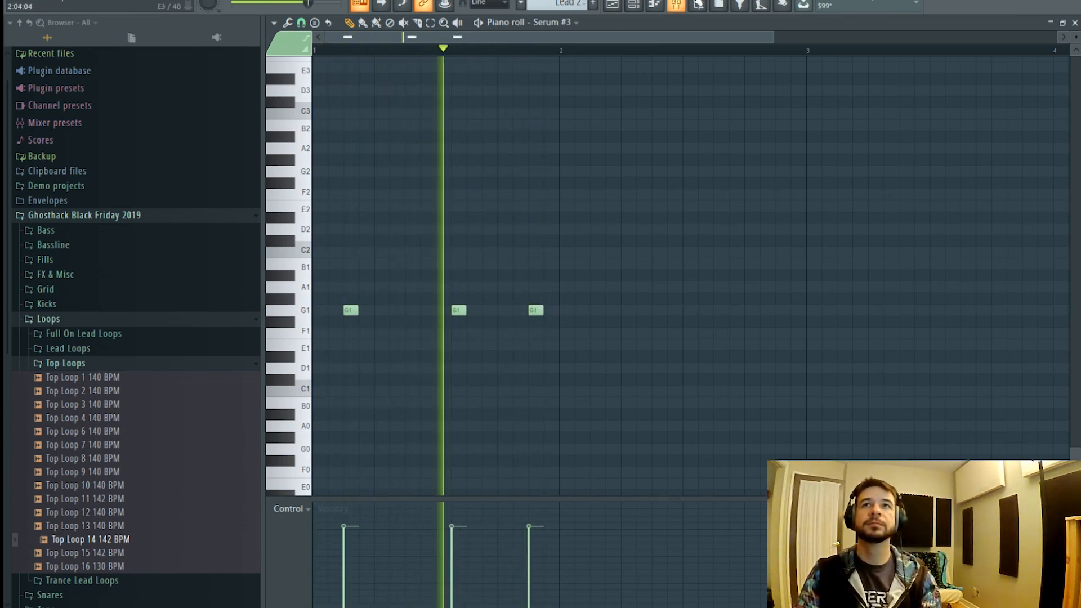
# - Replace Trance Gate in the first effect slot of the Serum #3 track with OrilRiver, wet level about -15 dB
pyautogui.press('F9')
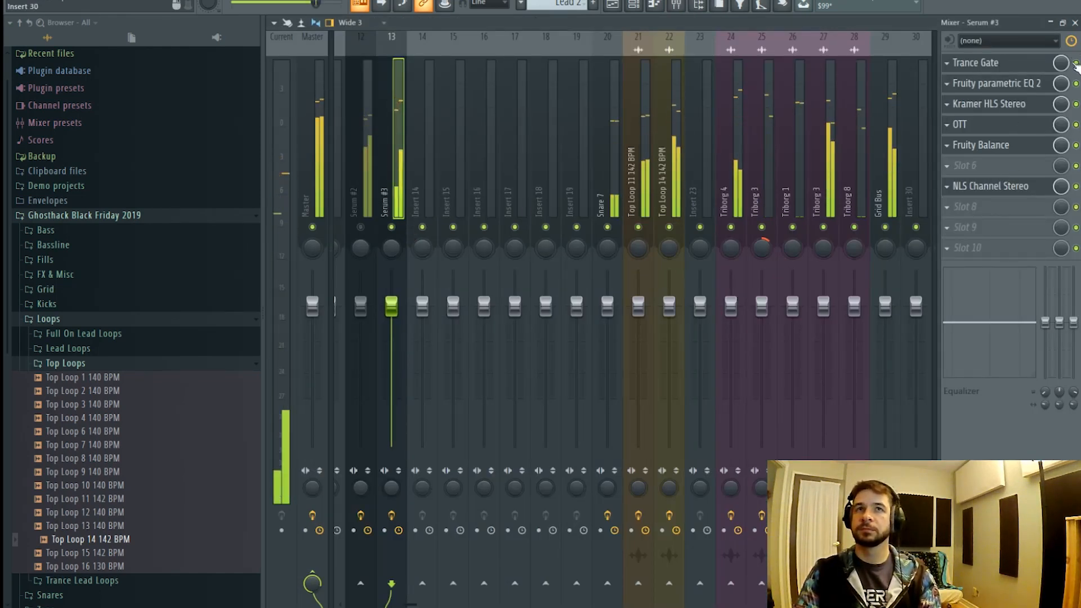
pyautogui.click(947, 63)
pyautogui.click(964, 91)
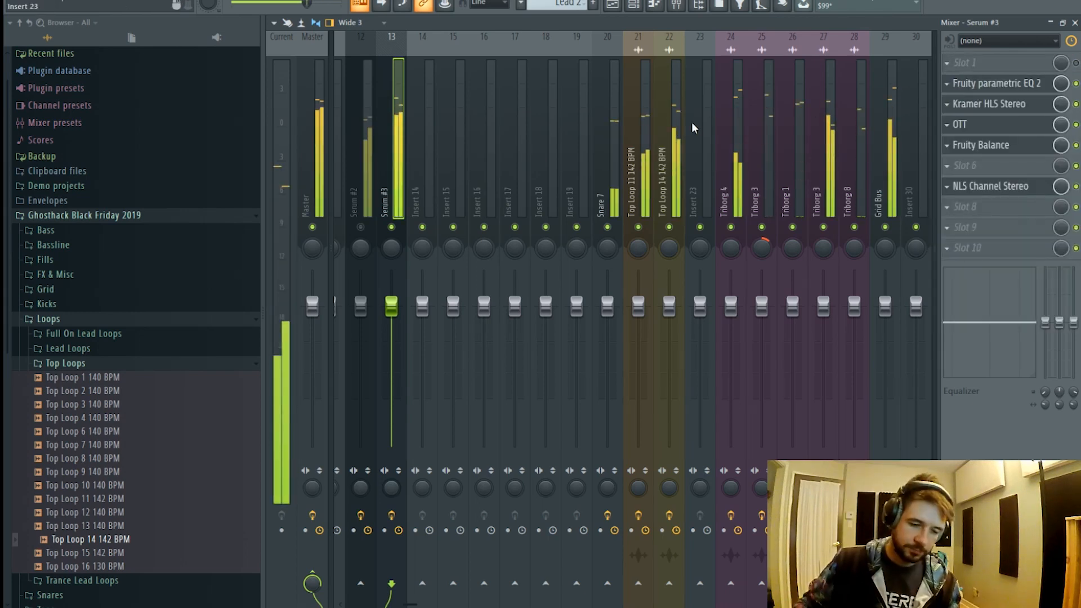
pyautogui.click(1048, 64)
pyautogui.moveTo(957, 79)
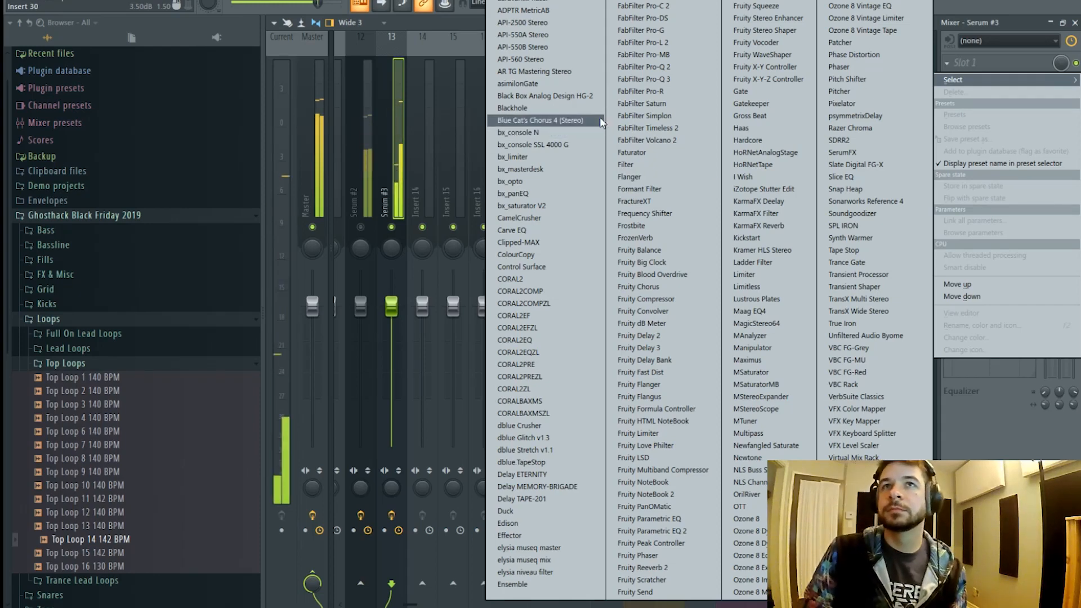
pyautogui.click(748, 495)
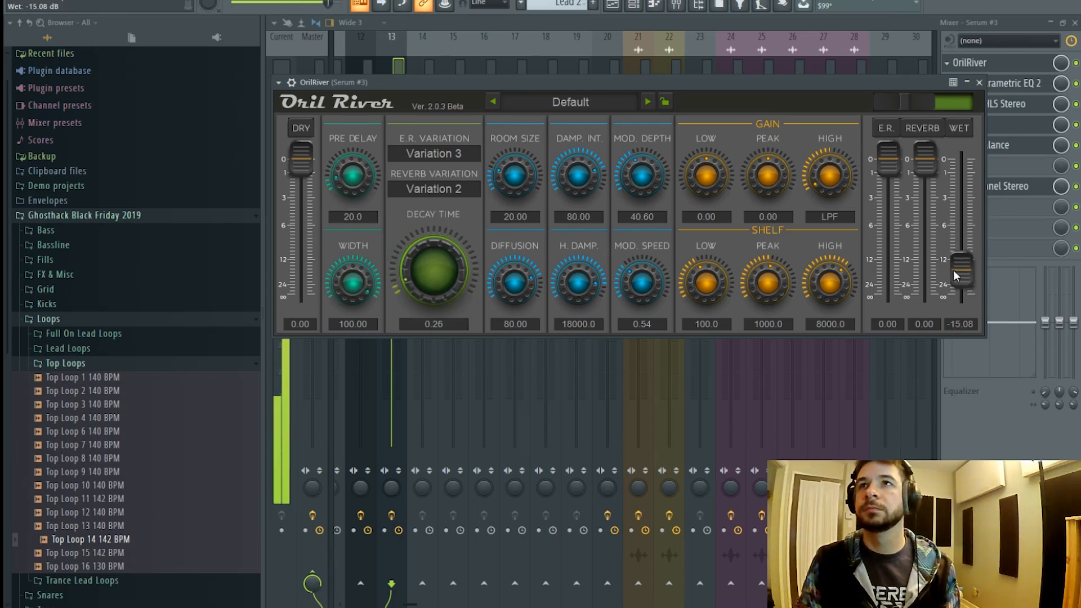
# - Duplicate the Balance automation clips along Track 16 so they continue from bar 37 to bar 49
pyautogui.click(614, 6)
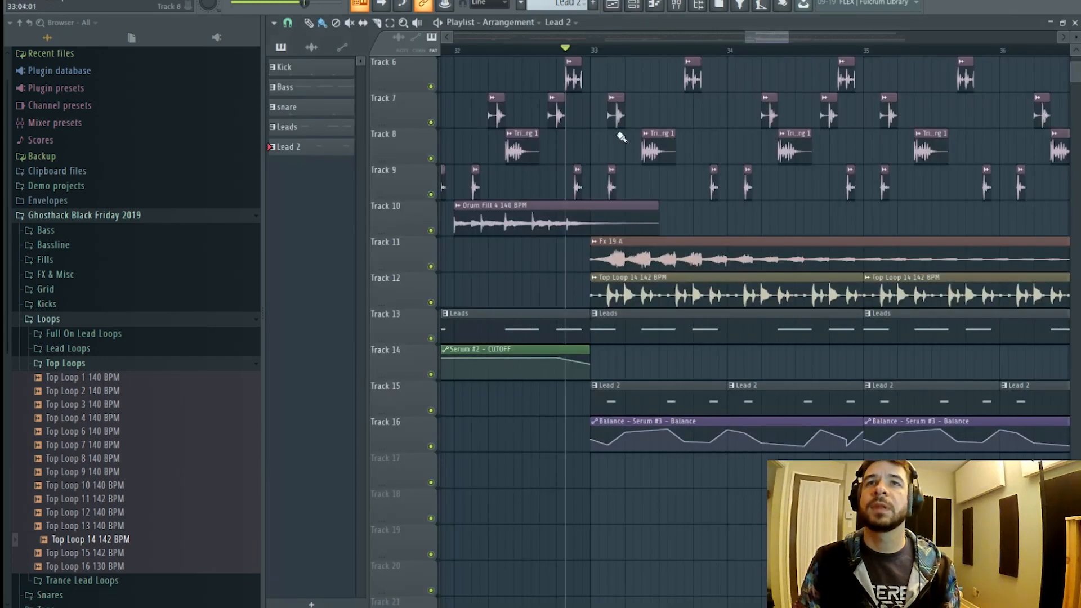
pyautogui.scroll(-5, 651, 53)
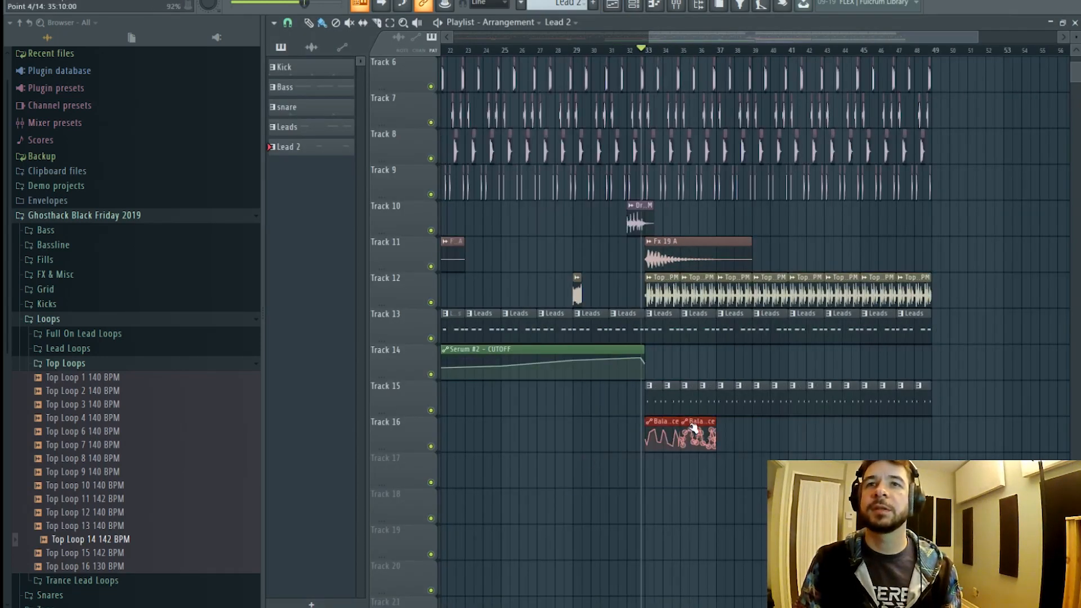
pyautogui.hotkey('ctrl', 'b')
pyautogui.moveTo(866, 417); pyautogui.dragTo(740, 422)
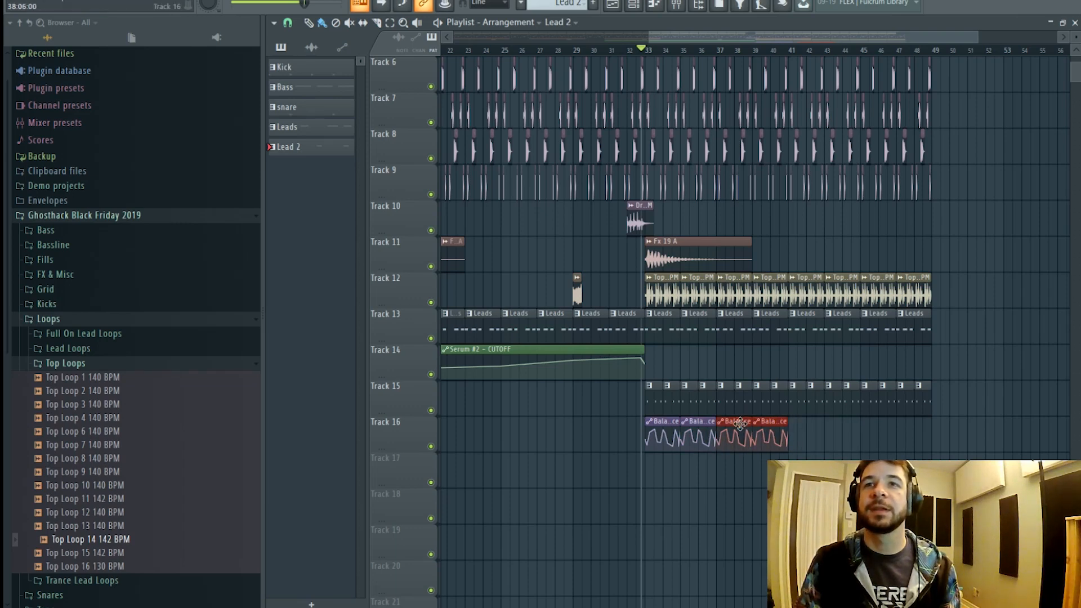
pyautogui.moveTo(820, 416); pyautogui.dragTo(627, 458)
pyautogui.hotkey('ctrl', 'b')
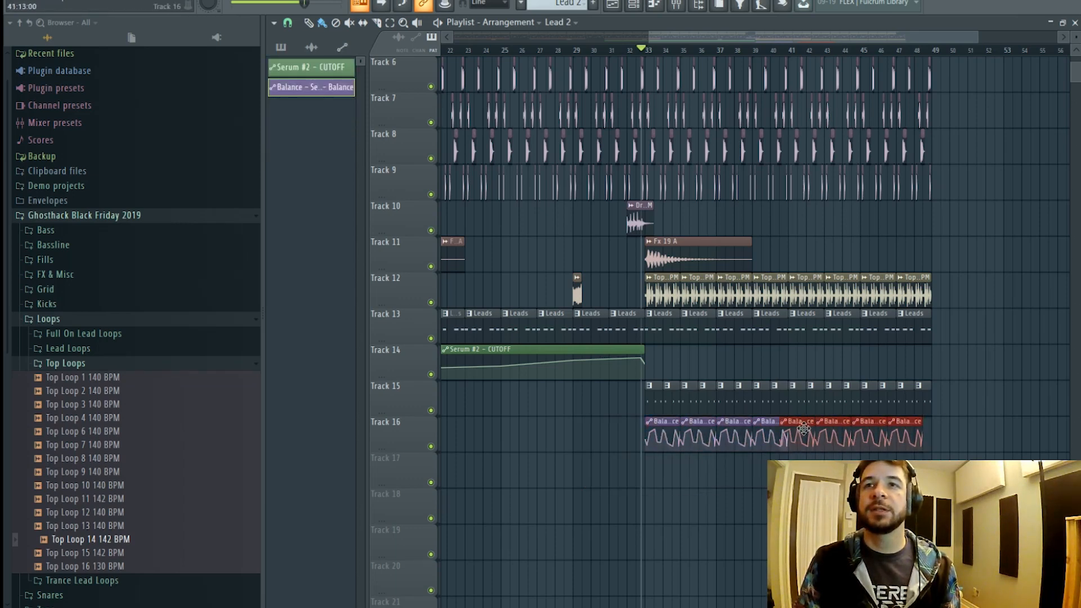
pyautogui.moveTo(803, 428); pyautogui.dragTo(811, 428)
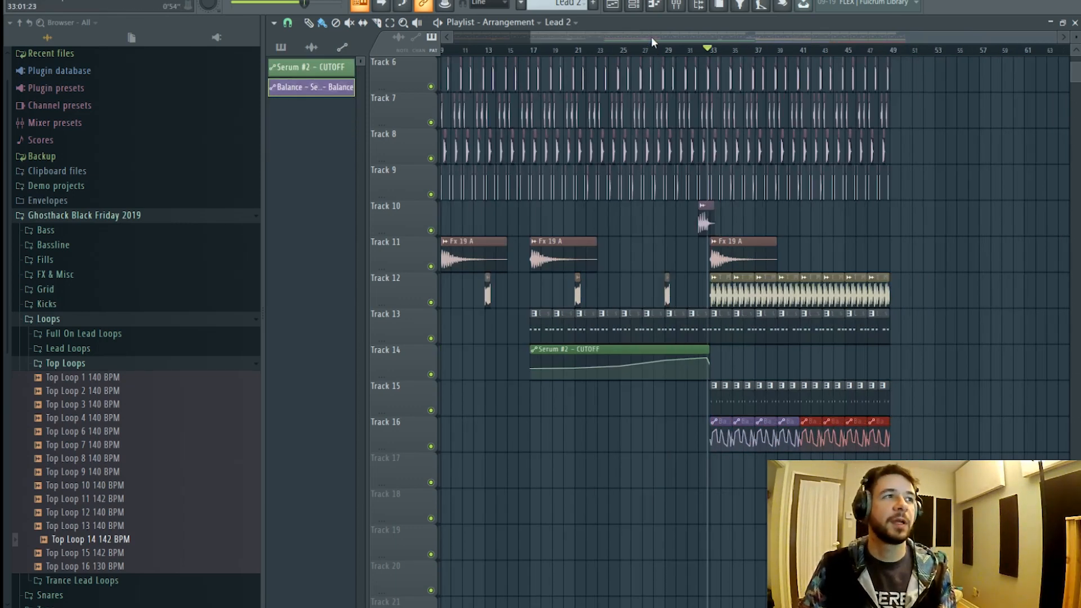
# - Try a run of Lead 2 clips on Track 16 from bar 1 to bar 17 during playback
pyautogui.moveTo(728, 36); pyautogui.dragTo(687, 37)
pyautogui.click(765, 408)
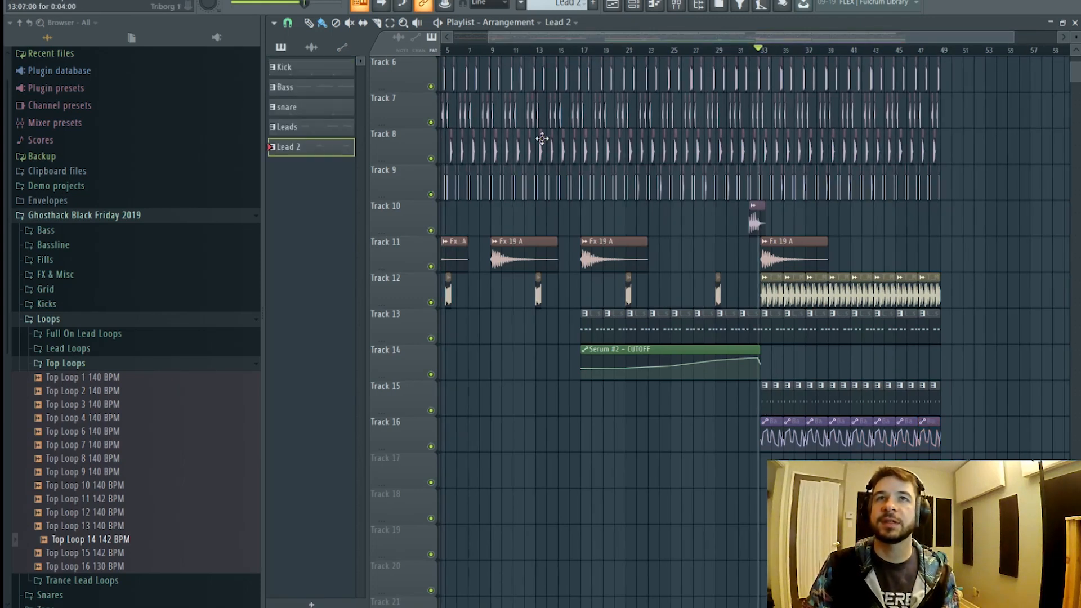
pyautogui.moveTo(553, 39); pyautogui.dragTo(504, 40)
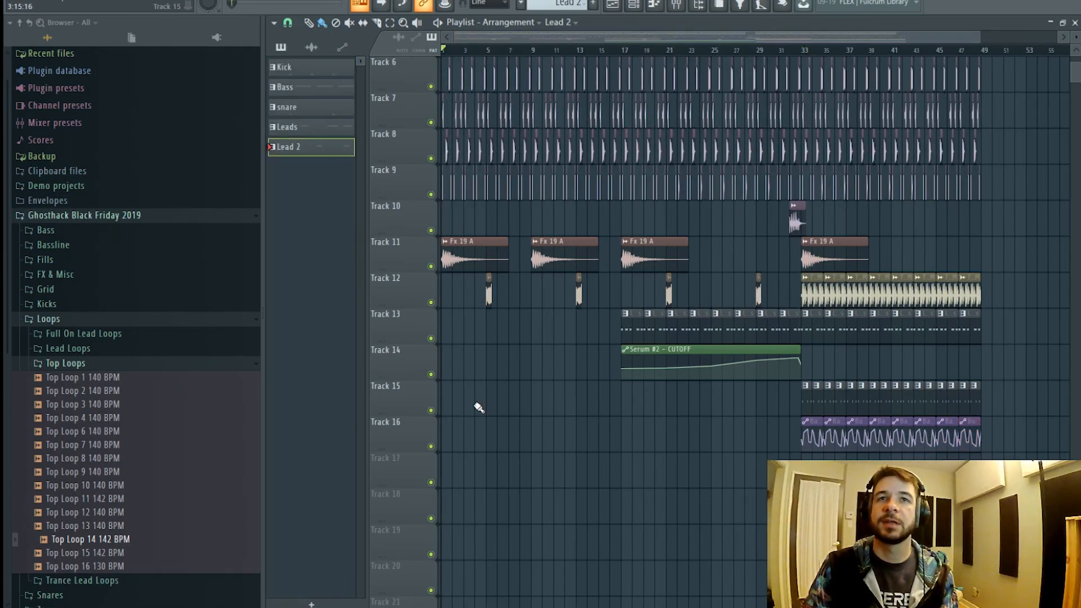
pyautogui.moveTo(457, 428)
pyautogui.mouseDown()
pyautogui.moveTo(589, 449)
pyautogui.moveTo(619, 440)
pyautogui.mouseUp()
pyautogui.press('space')
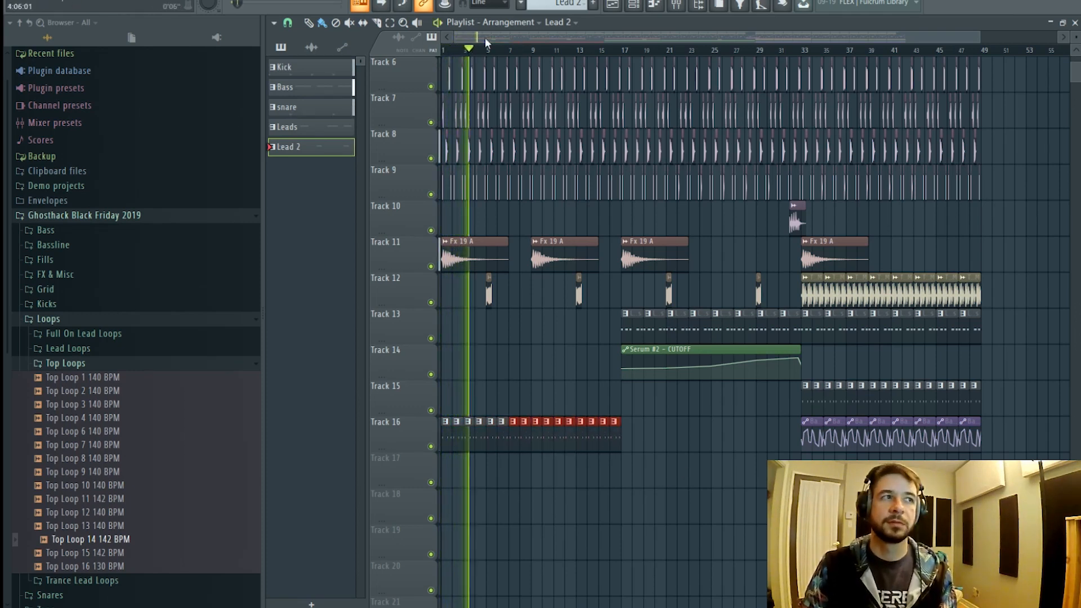
pyautogui.moveTo(616, 443)
pyautogui.mouseDown()
pyautogui.moveTo(539, 448)
pyautogui.moveTo(447, 436)
pyautogui.mouseUp()
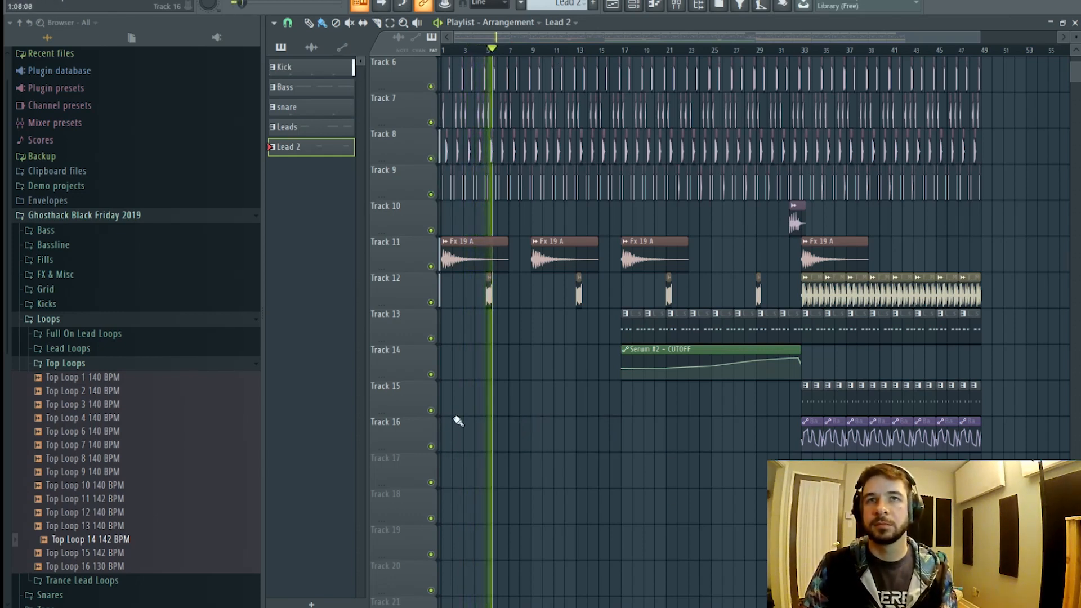
# - Play the arrangement from bar 17 and from bar 33 to review both sections
pyautogui.click(625, 50)
pyautogui.scroll(-2, 620, 53)
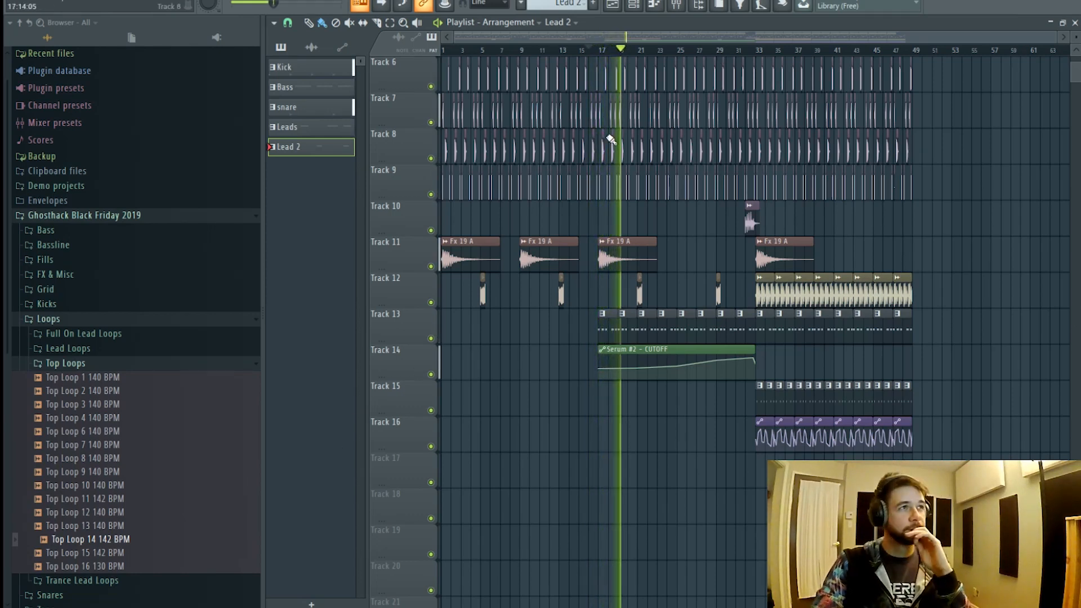
pyautogui.click(758, 51)
pyautogui.scroll(2, 767, 57)
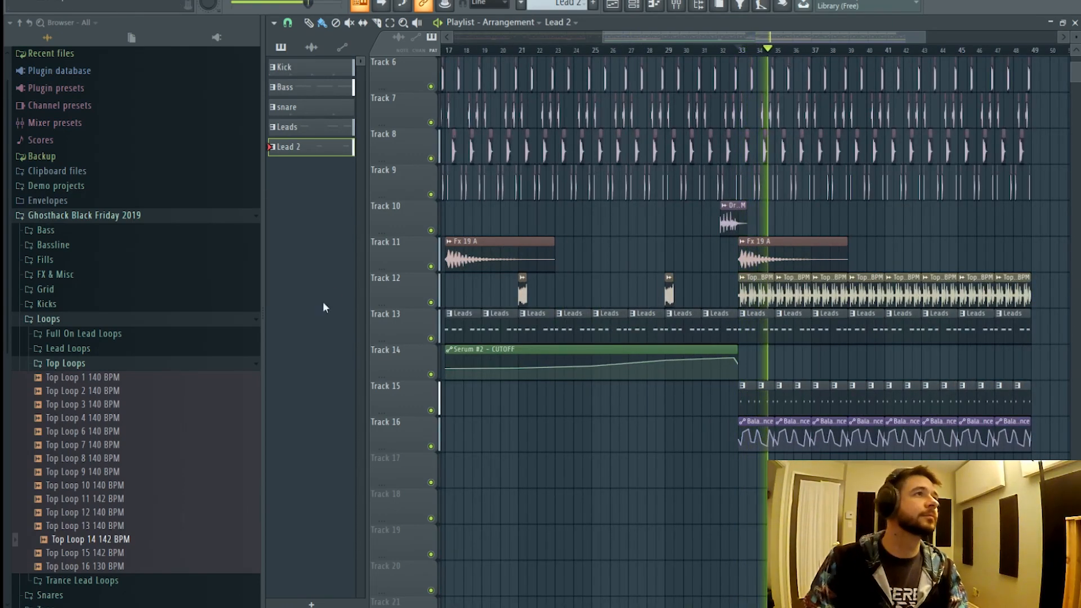
pyautogui.moveTo(728, 32); pyautogui.dragTo(811, 33)
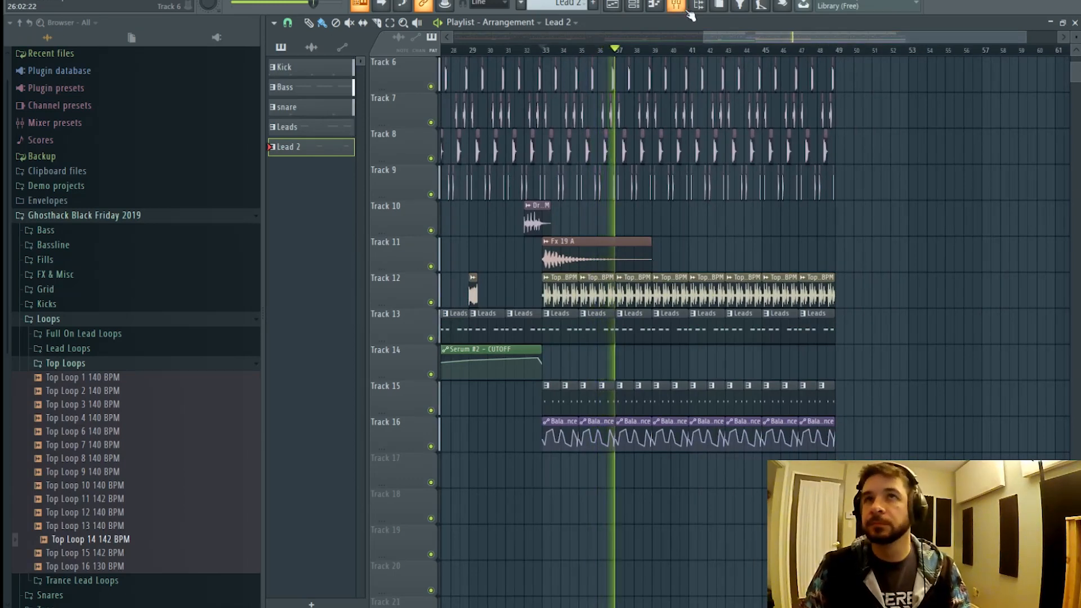
pyautogui.scroll(-2, 807, 46)
pyautogui.moveTo(836, 38); pyautogui.dragTo(911, 38)
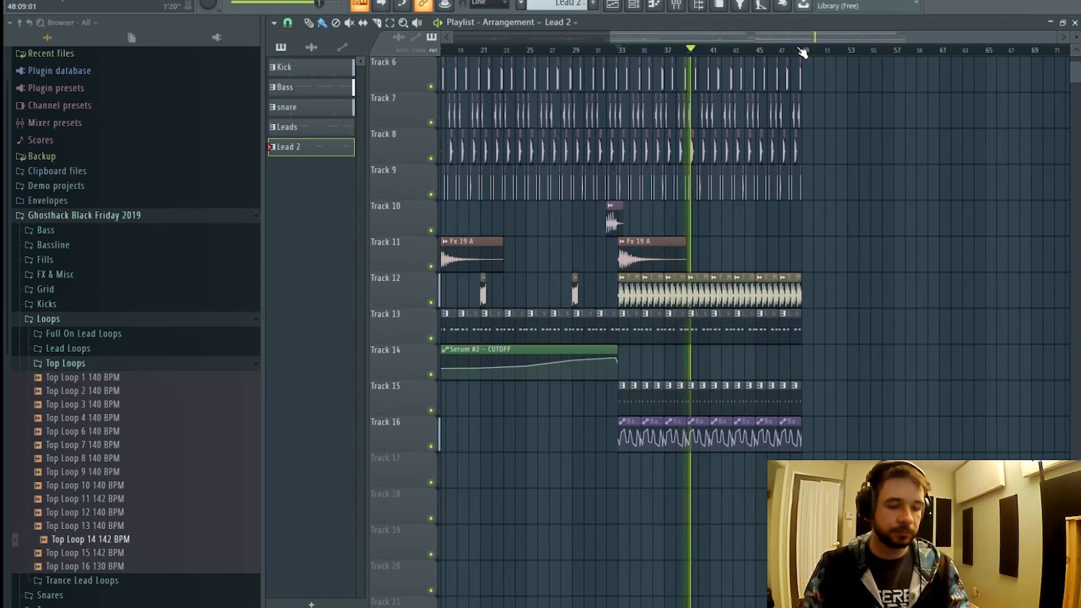
pyautogui.scroll(2, 820, 50)
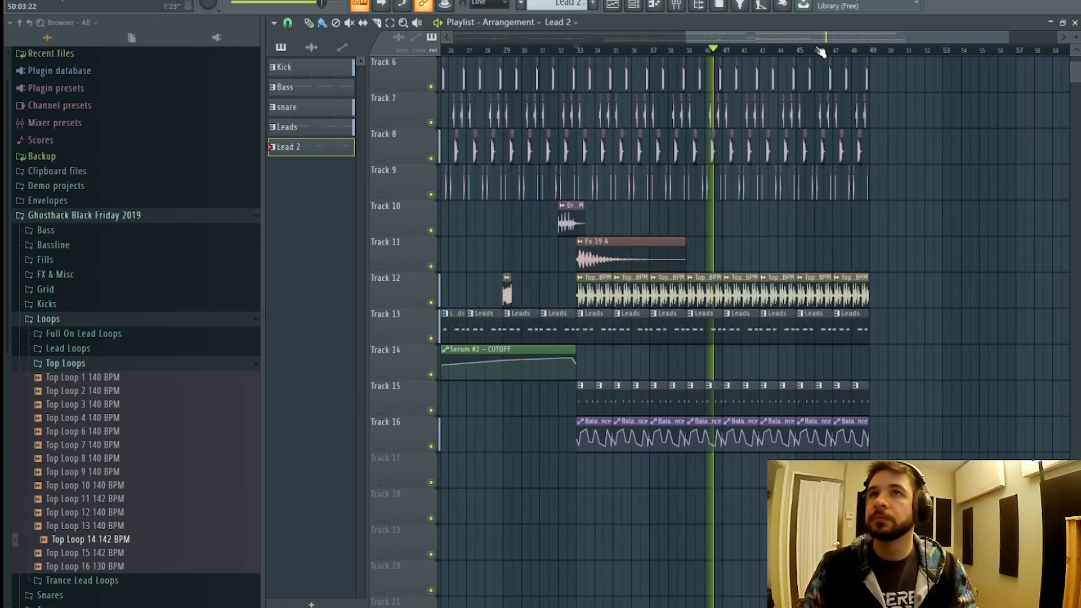
pyautogui.moveTo(816, 37); pyautogui.dragTo(845, 37)
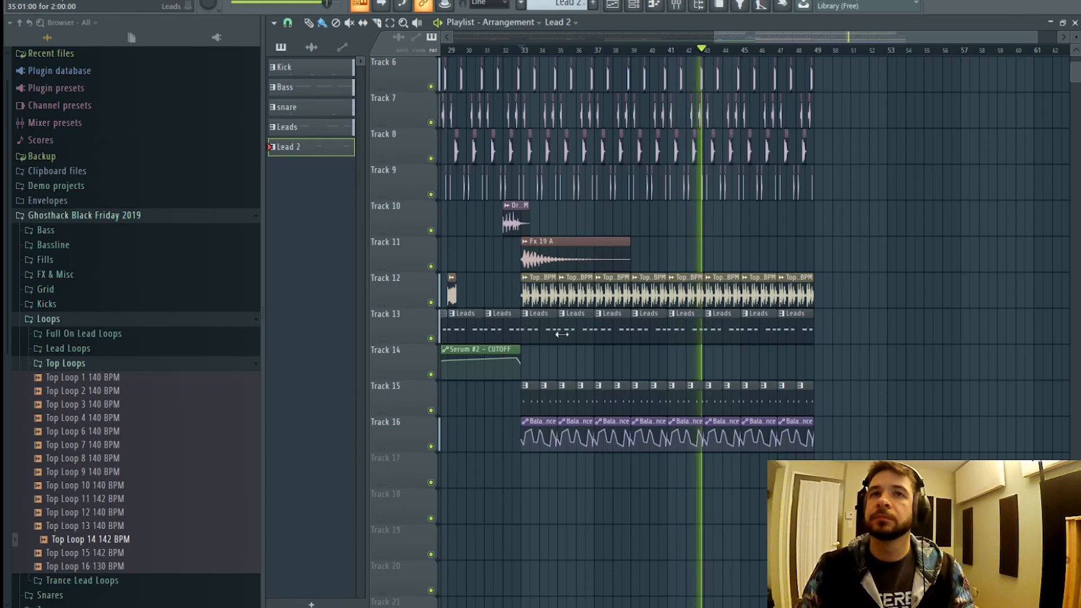
# - Unmute the Serum #2 mixer track and select it
pyautogui.click(677, 5)
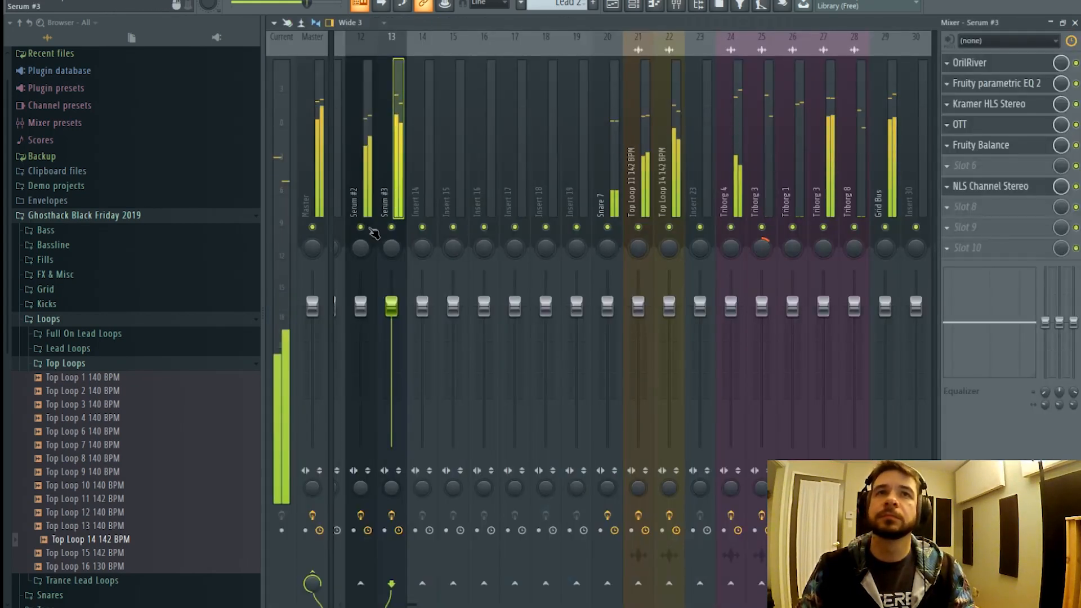
pyautogui.click(367, 164)
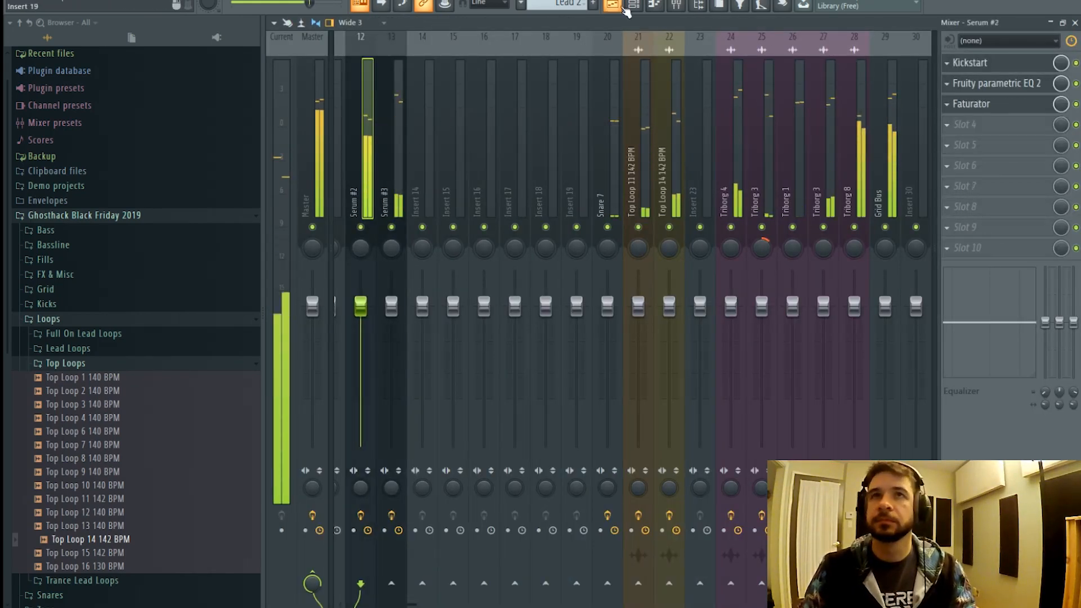
pyautogui.click(677, 6)
# - Extend the Serum #2 cutoff automation on Track 14 with a drop at bar 33 and a gradual rise to about 68% at bar 49
pyautogui.moveTo(520, 359); pyautogui.dragTo(817, 364)
pyautogui.rightClick(816, 362)
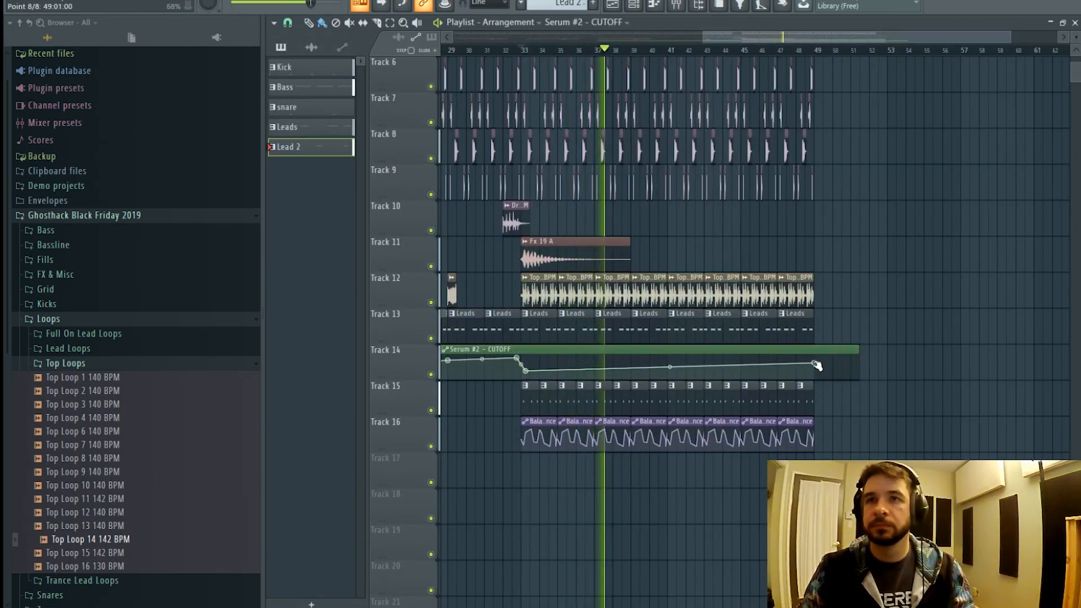
pyautogui.scroll(-2, 790, 51)
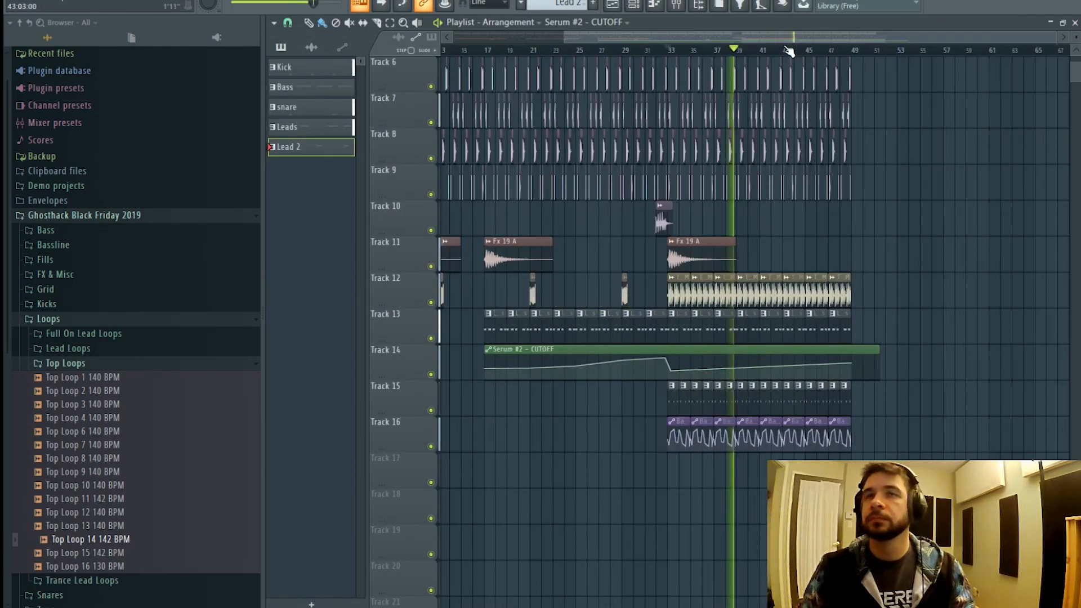
pyautogui.moveTo(817, 37); pyautogui.dragTo(836, 37)
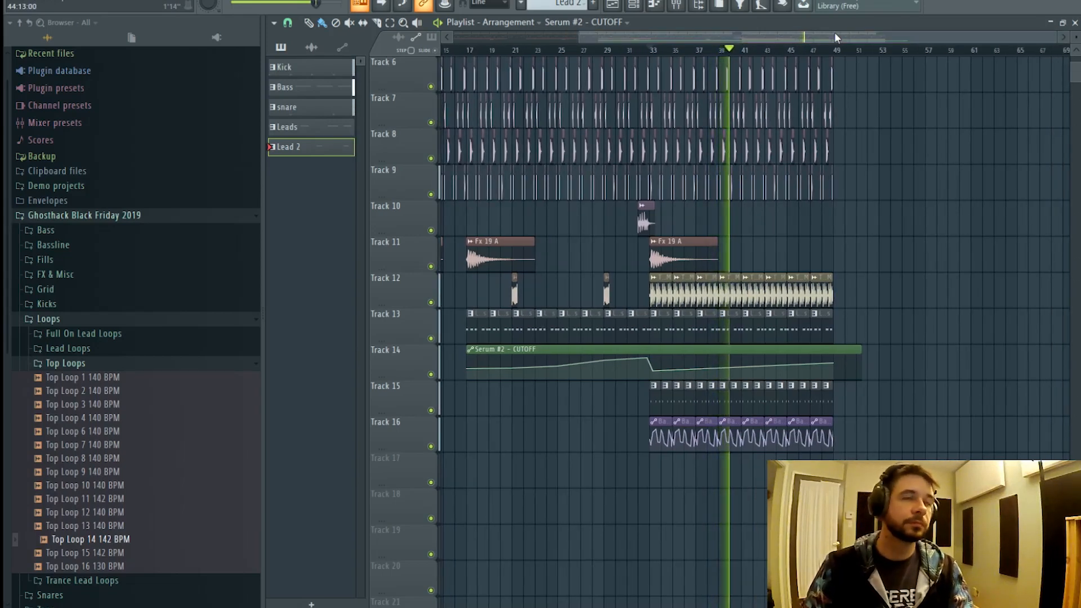
pyautogui.press('space')
# - Create a new pattern named Lead 3
pyautogui.click(599, 4)
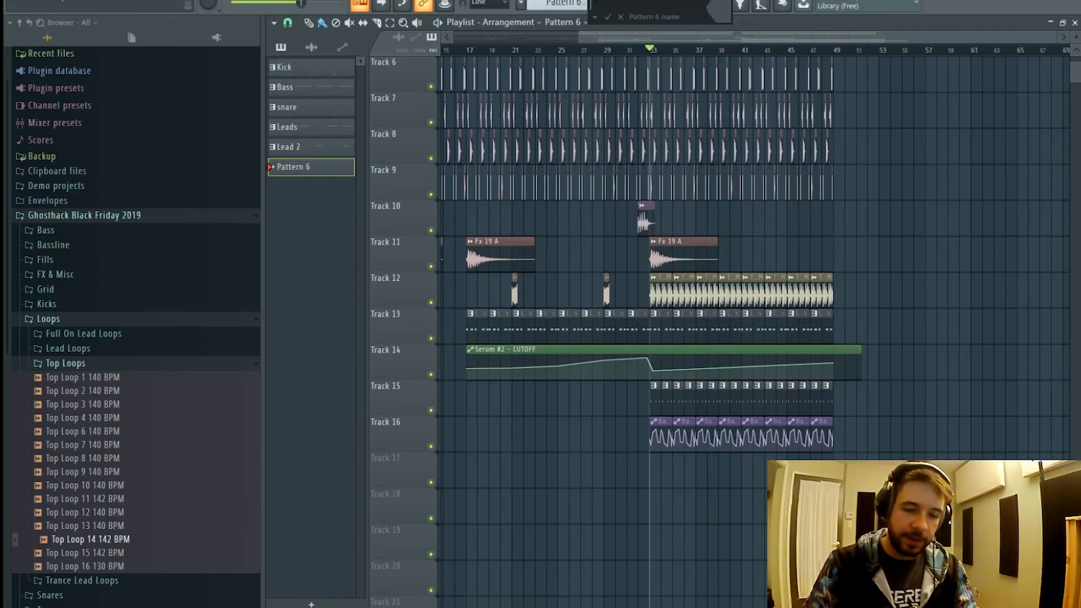
pyautogui.write('Lead 3')
pyautogui.press('Return')
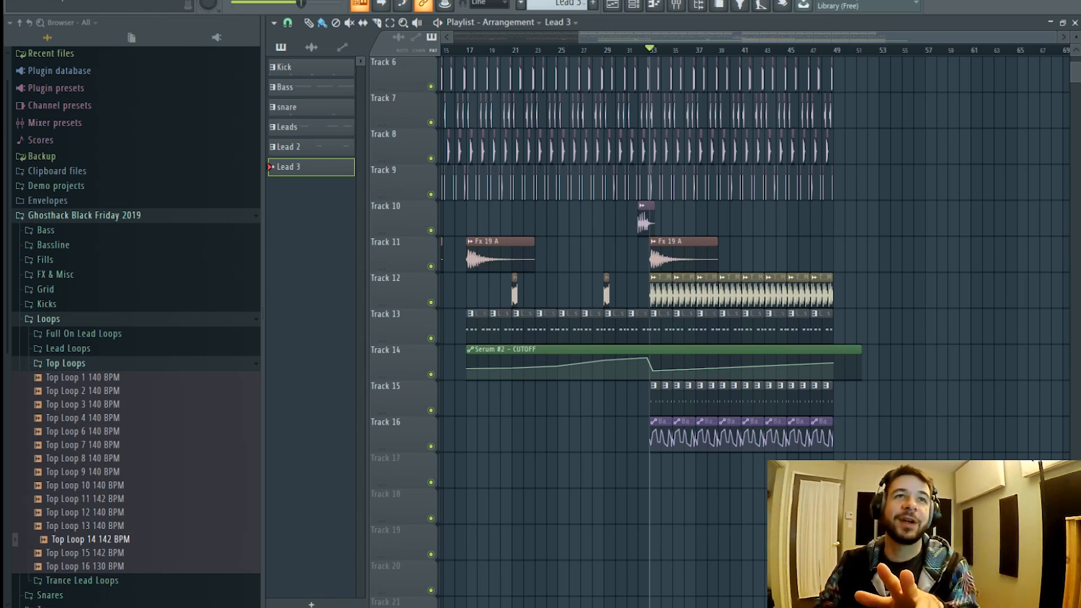
# - Play the arrangement from bar 33 to hear the section that gets the third lead
pyautogui.moveTo(644, 373)
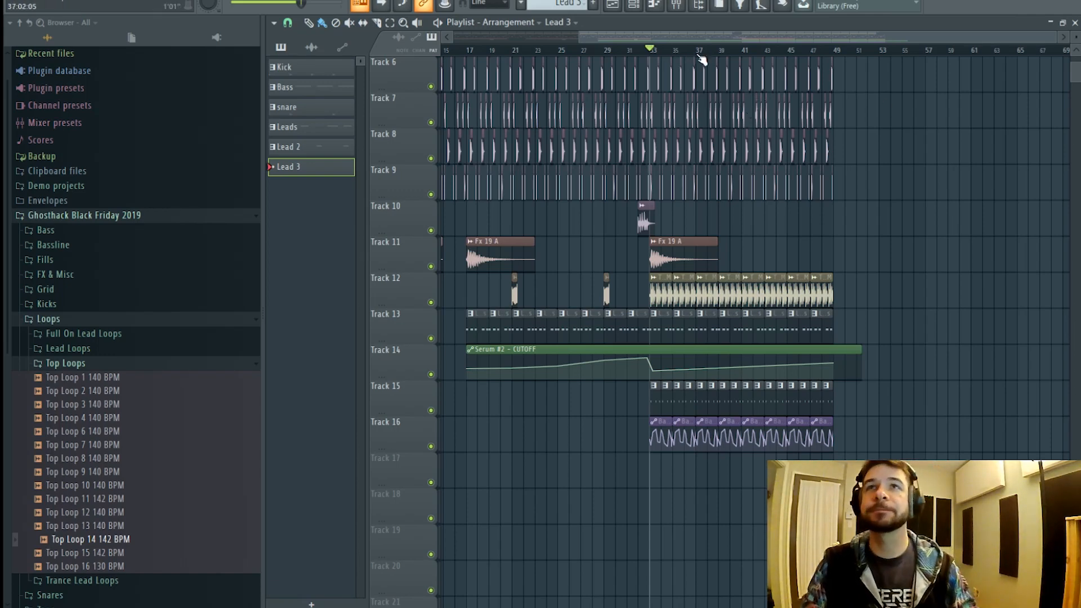
pyautogui.moveTo(699, 56); pyautogui.dragTo(733, 36)
pyautogui.press('space')
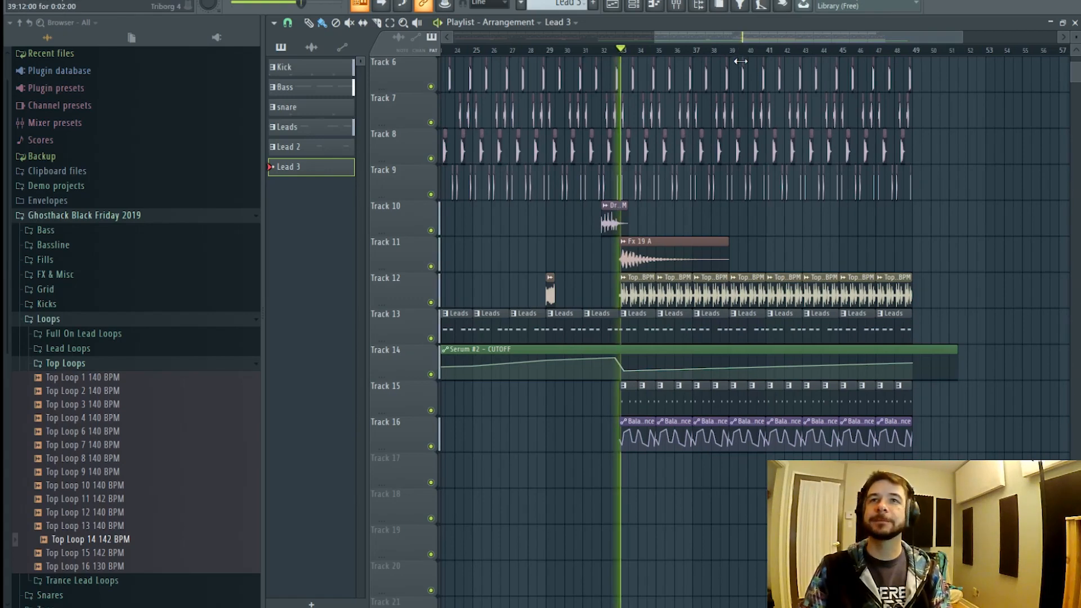
# - Add another Serum instrument to the channel rack for the Lead 3 pattern
pyautogui.click(678, 5)
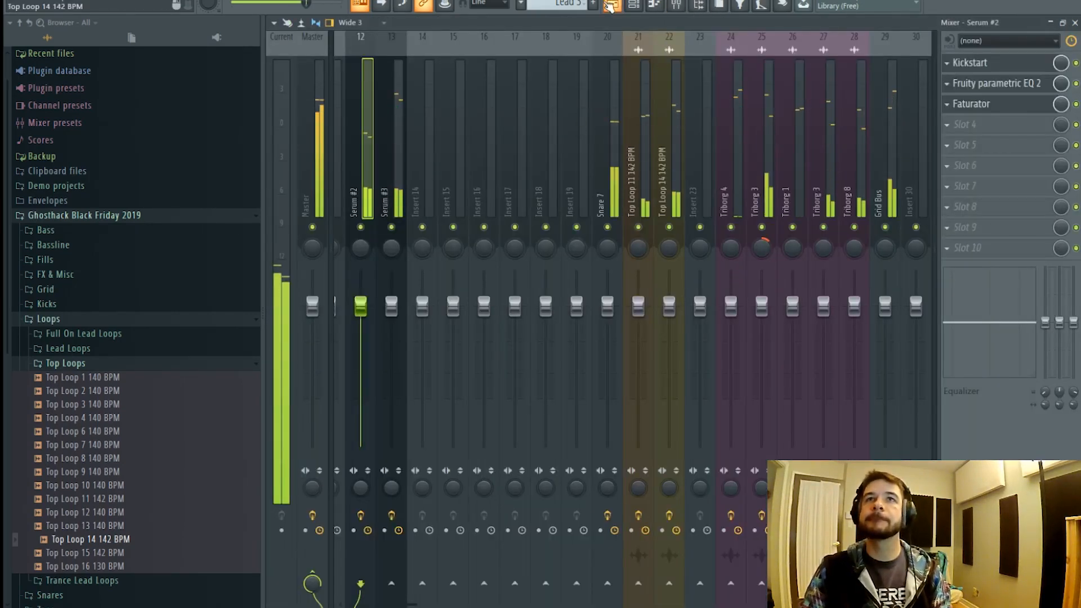
pyautogui.click(654, 6)
pyautogui.click(509, 491)
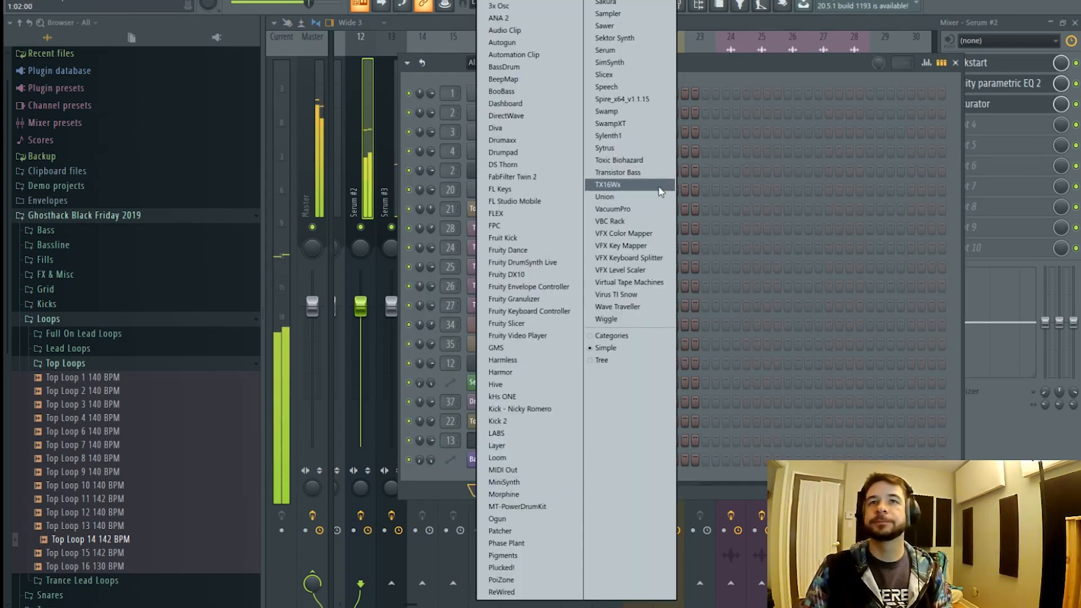
pyautogui.click(642, 53)
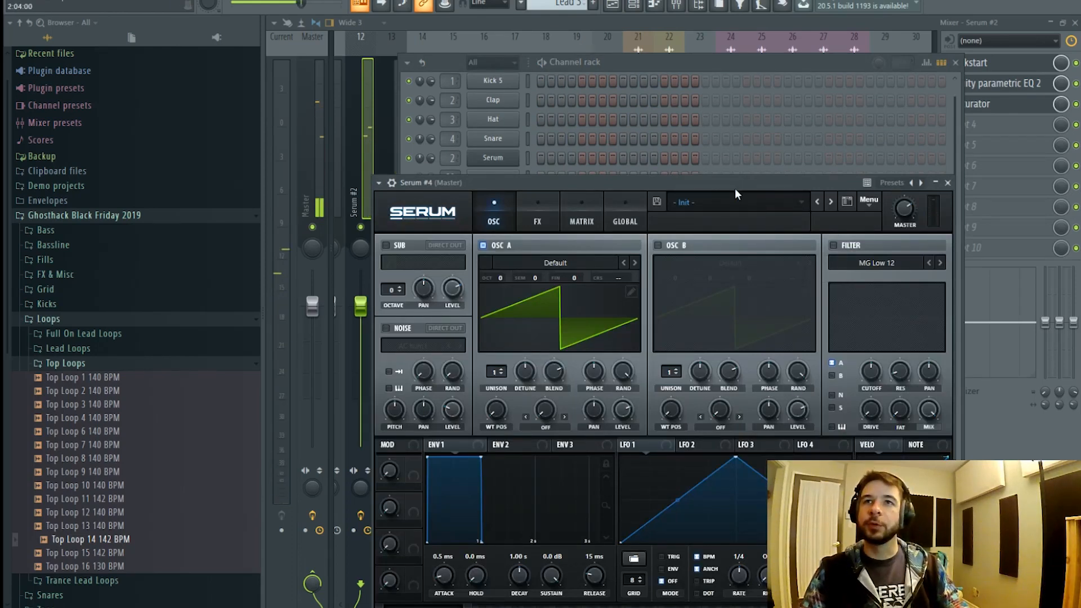
# - Load the user preset Acid - Fairmount into Serum #4
pyautogui.click(737, 203)
pyautogui.moveTo(727, 501)
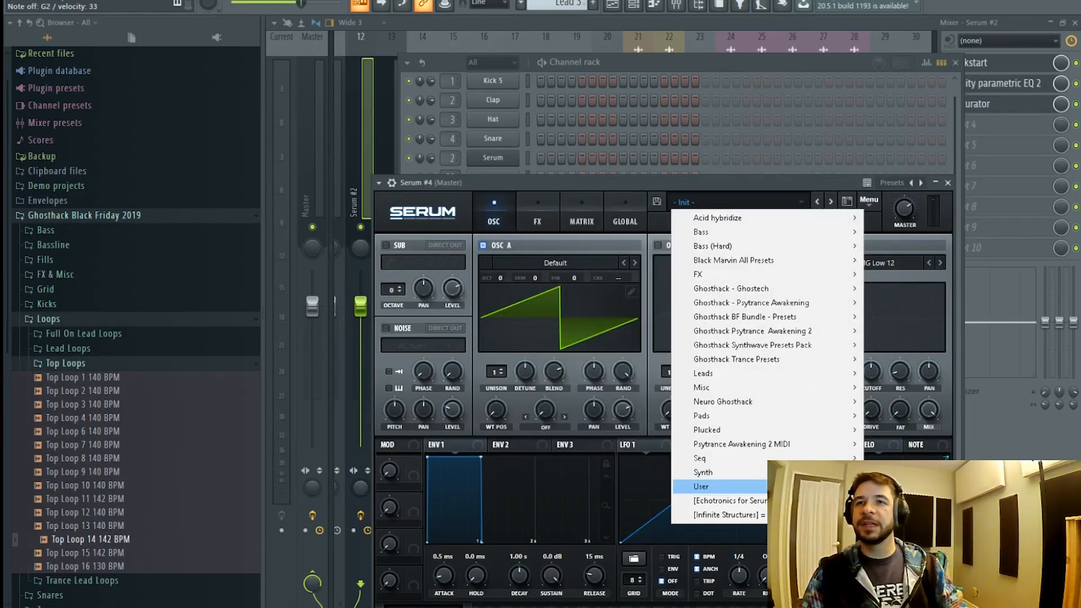
pyautogui.moveTo(730, 260)
pyautogui.click(560, 110)
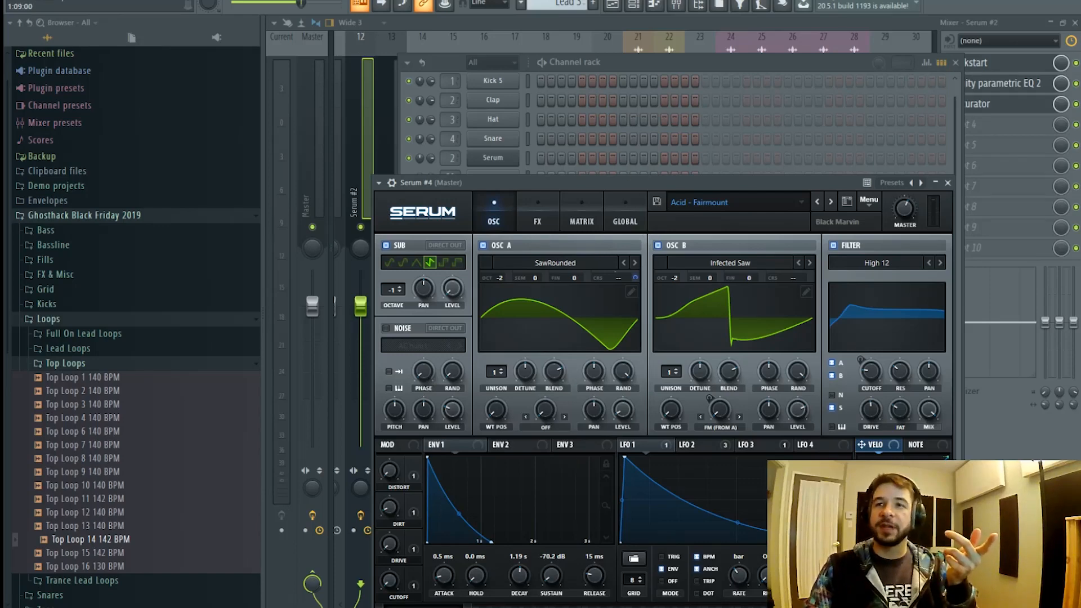
# - Inspect the Sonarworks Reference 4 headphone calibration on the Master mixer track while the arrangement plays
pyautogui.click(678, 7)
pyautogui.click(318, 124)
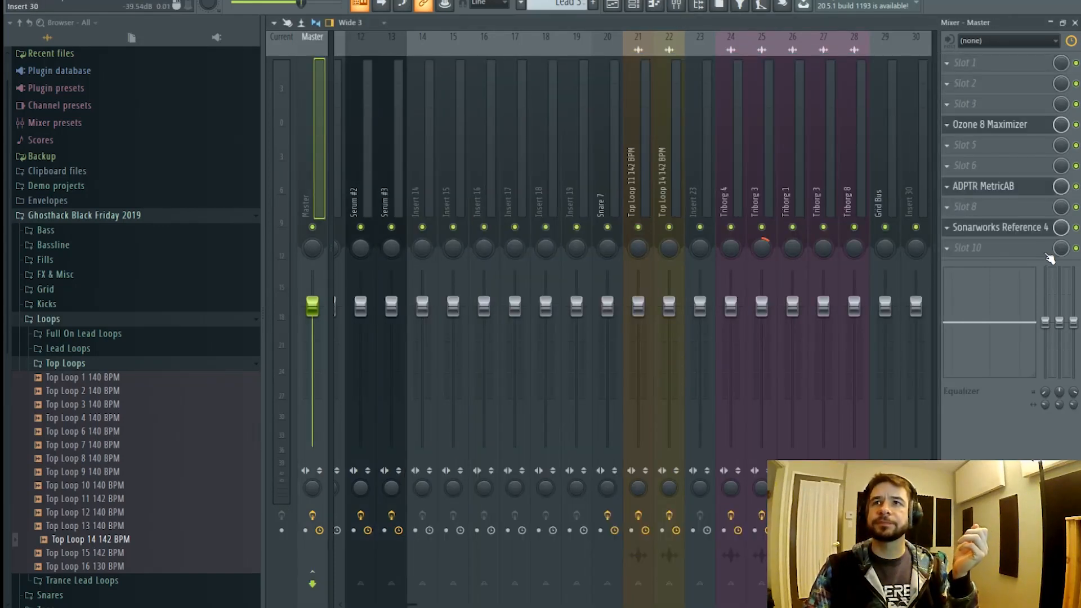
pyautogui.click(997, 227)
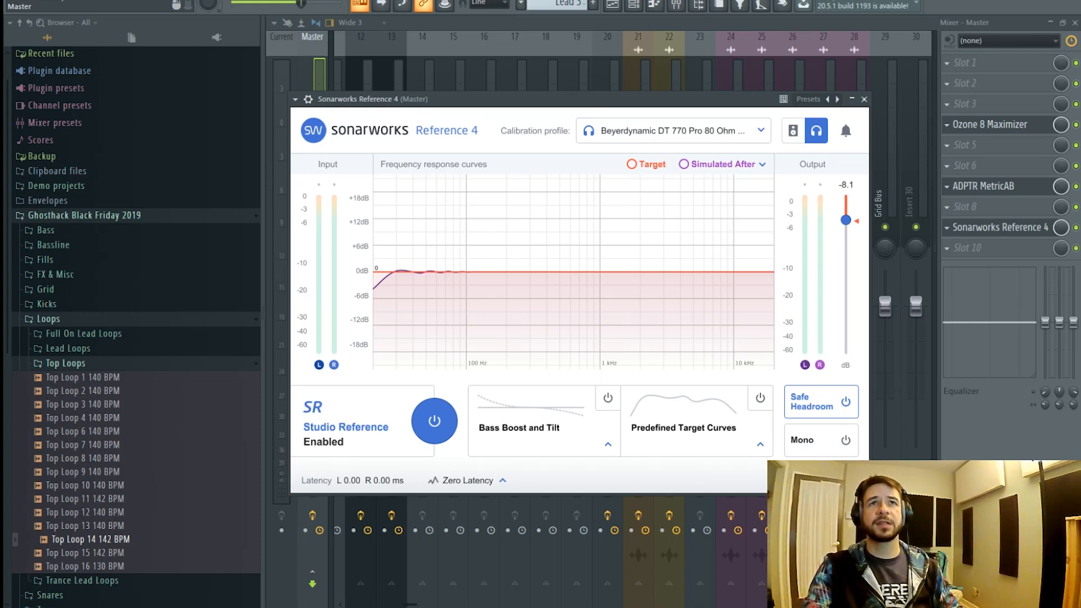
pyautogui.press('space')
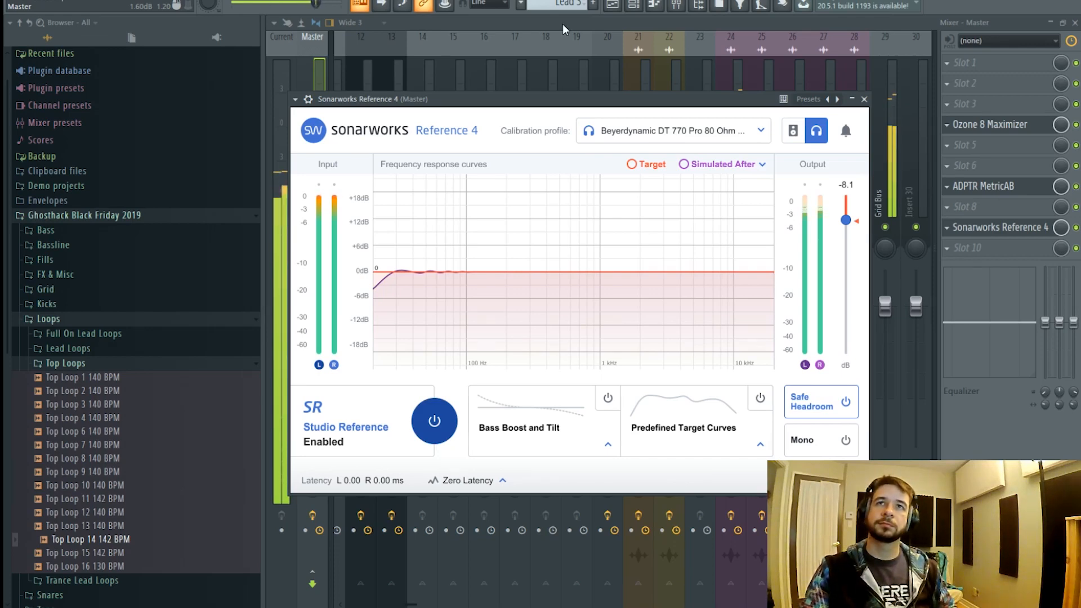
pyautogui.press('Escape')
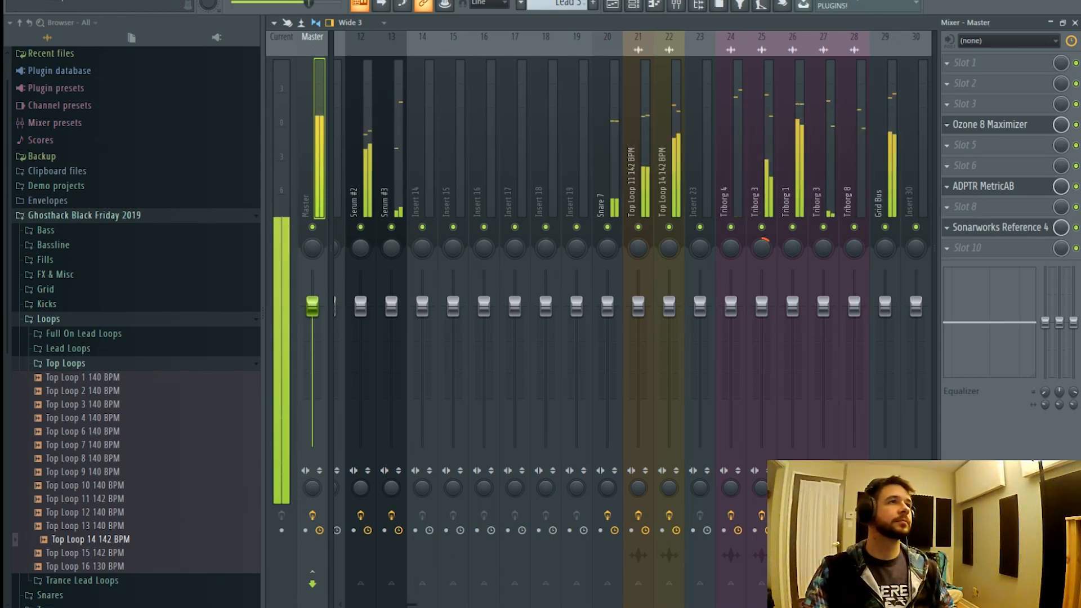
pyautogui.click(1005, 233)
pyautogui.click(434, 420)
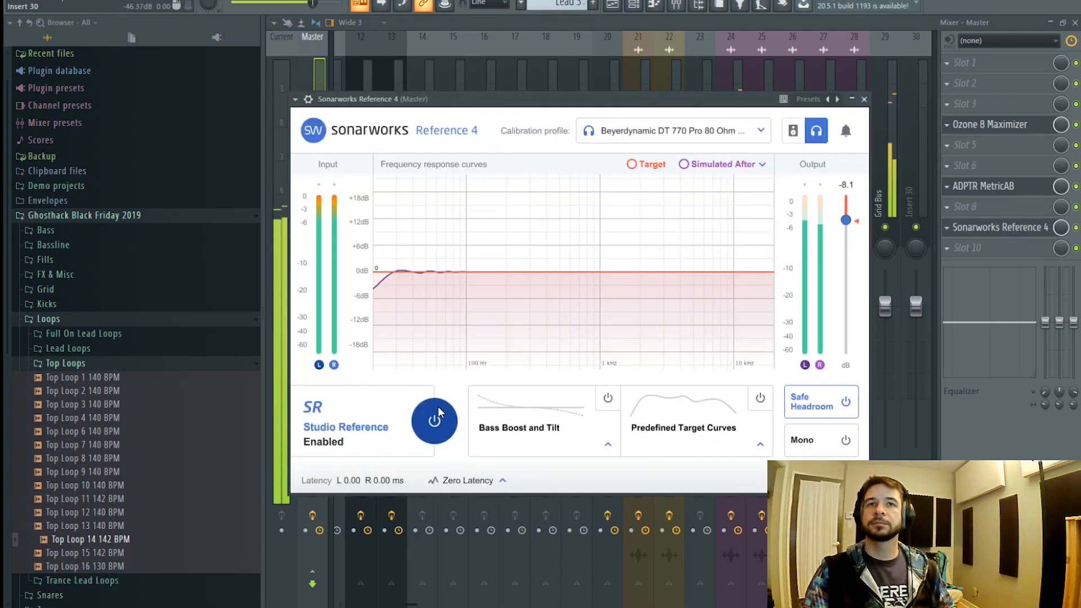
pyautogui.click(572, 23)
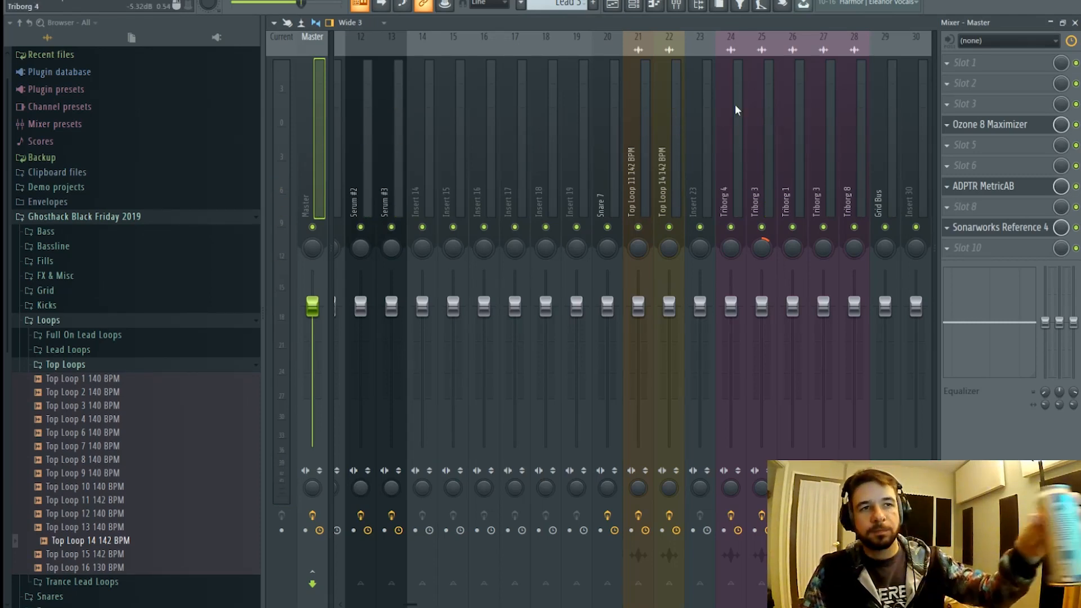
# - Audition the Acid - Fairmount sound and its effects in Serum #4, and open that channel's piano roll
pyautogui.click(613, 7)
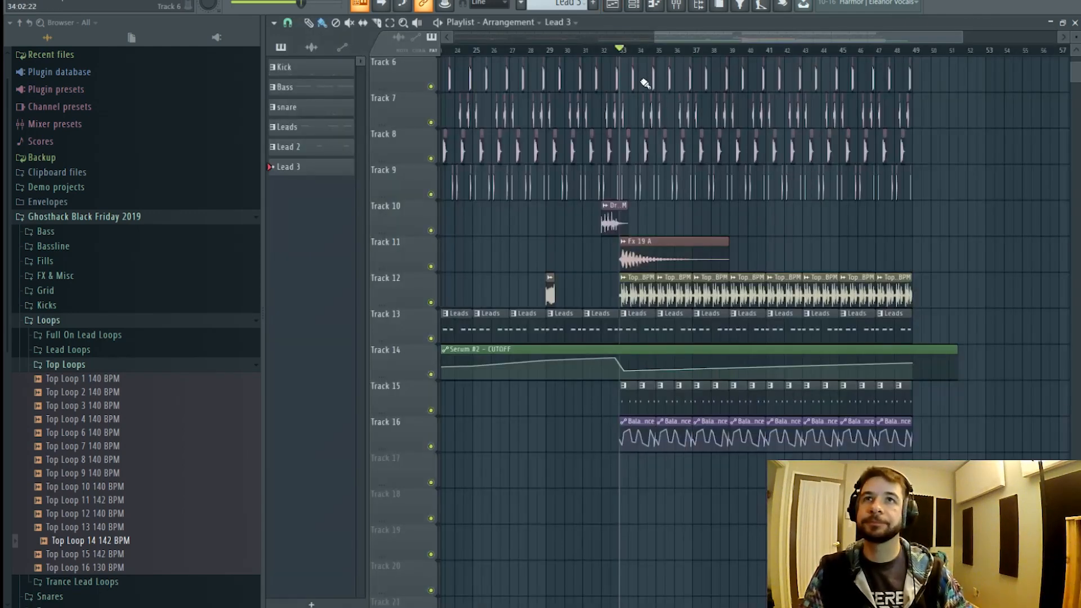
pyautogui.click(633, 7)
pyautogui.click(495, 466)
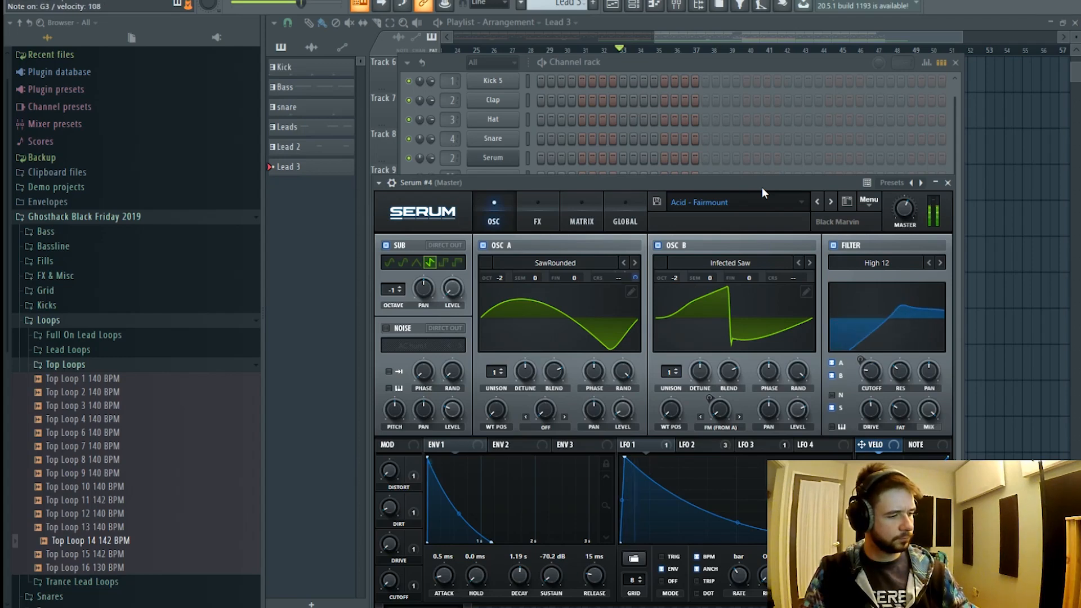
pyautogui.click(538, 217)
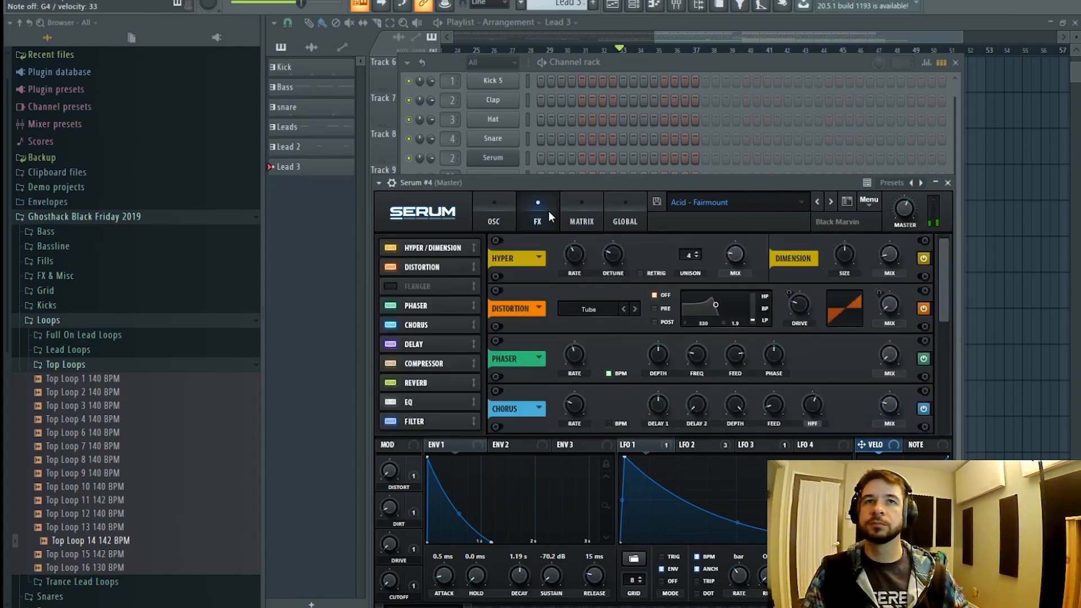
pyautogui.click(395, 383)
pyautogui.moveTo(886, 317)
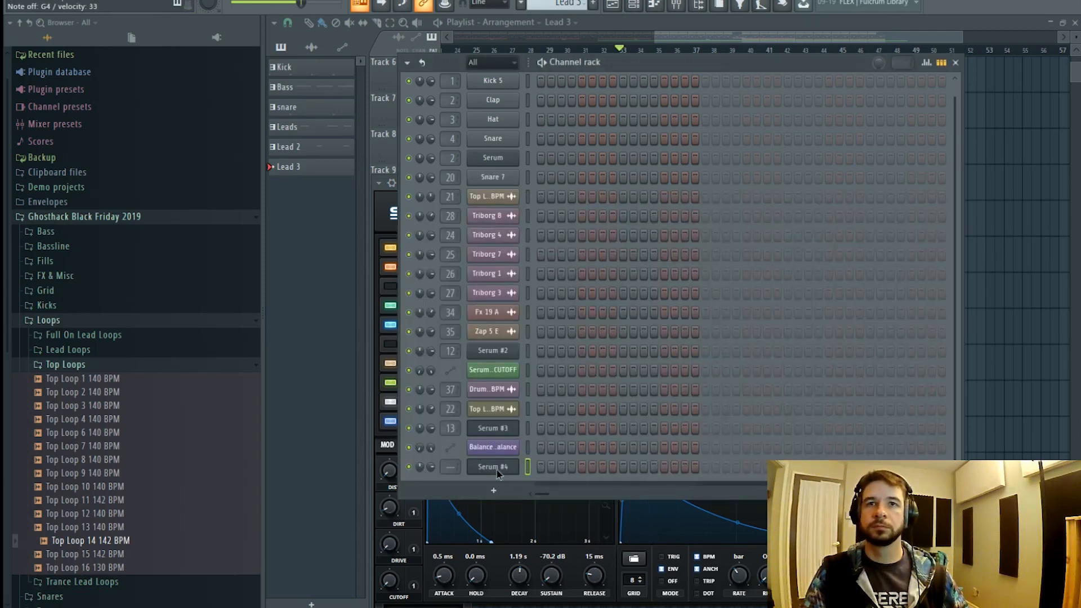
pyautogui.rightClick(498, 473)
pyautogui.click(576, 450)
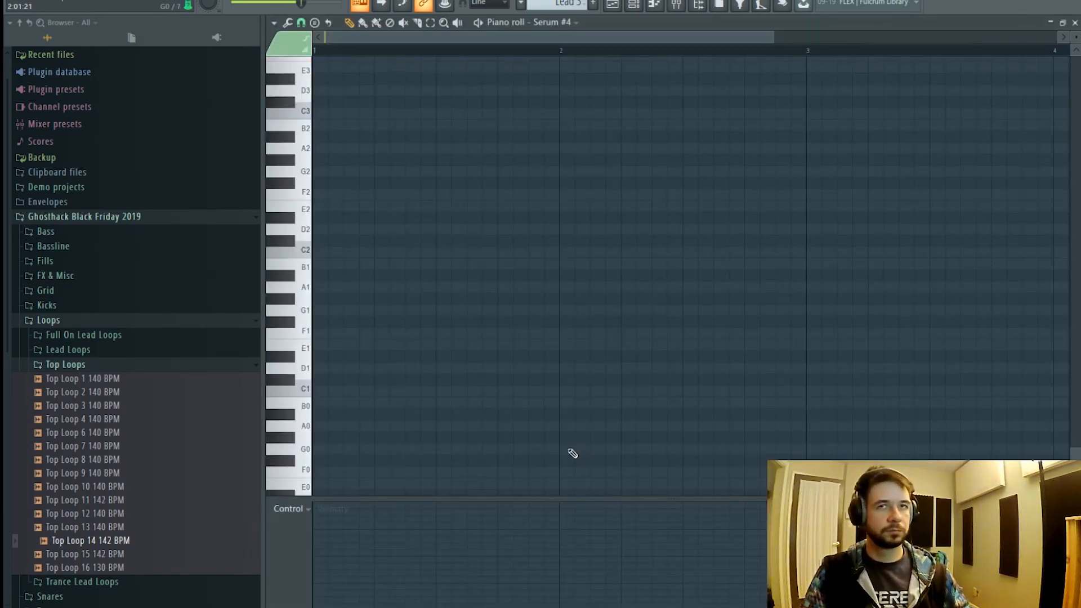
# - Audition the Psy Lead presets in Serum #4 from Le Baron through Ned Flangers and Nevermind, settling on Psy Lead - Normand
pyautogui.click(654, 6)
pyautogui.click(501, 467)
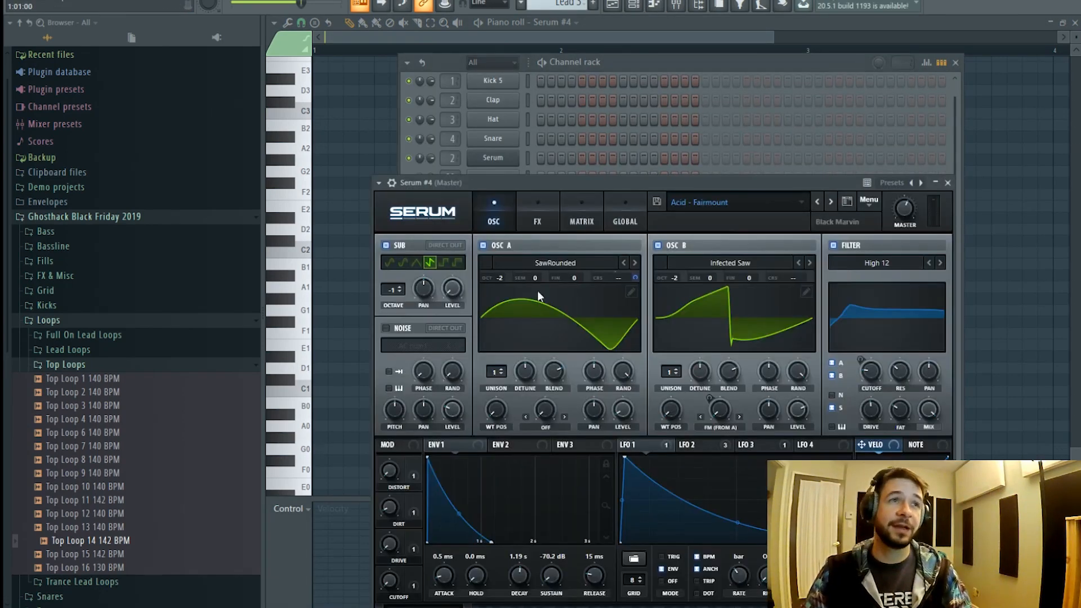
pyautogui.click(796, 202)
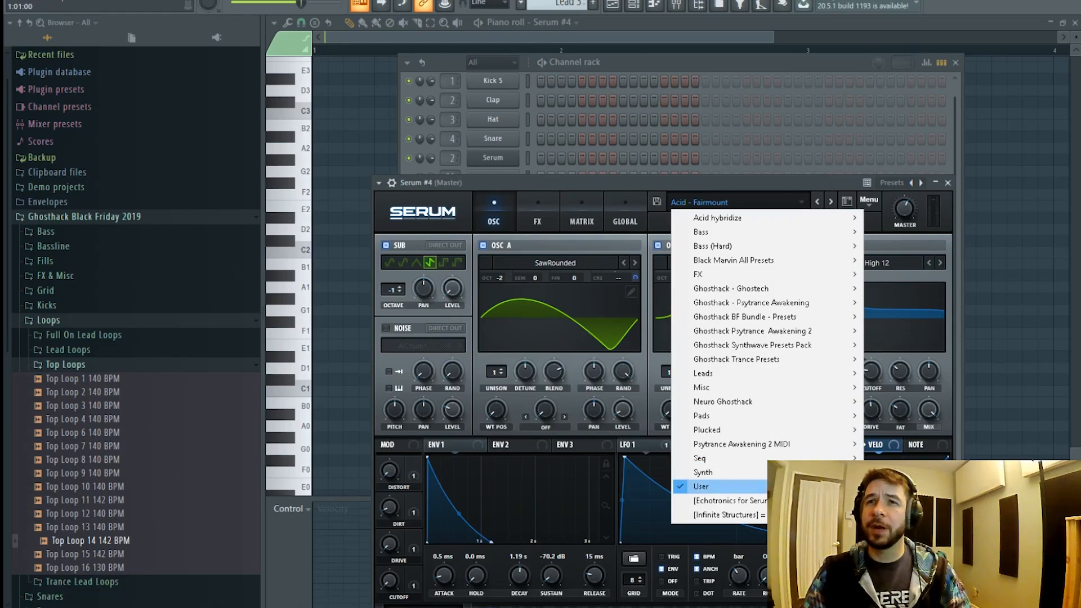
pyautogui.moveTo(710, 486)
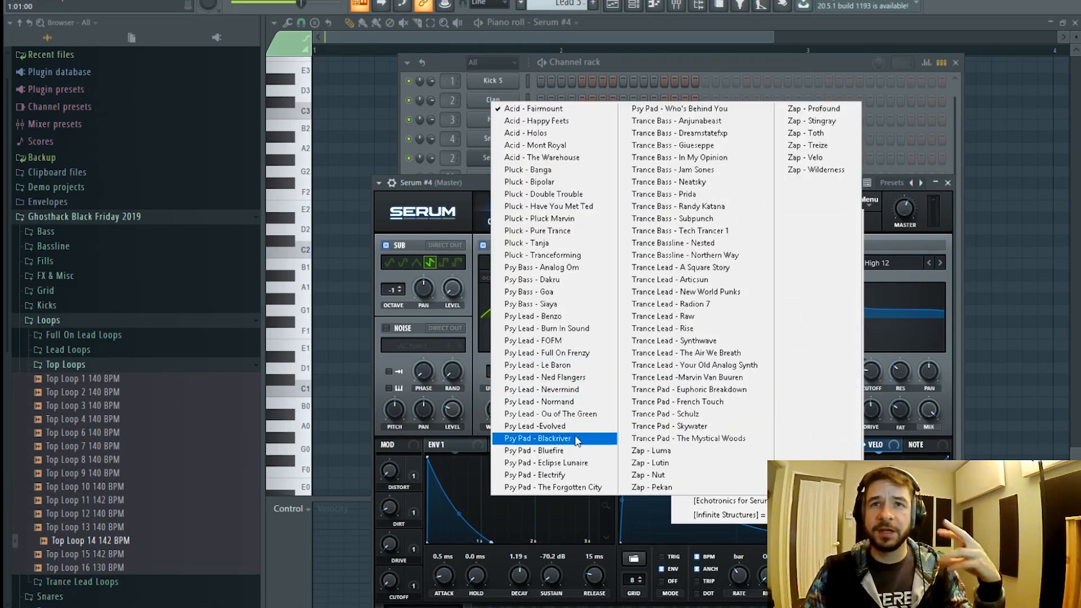
pyautogui.click(585, 371)
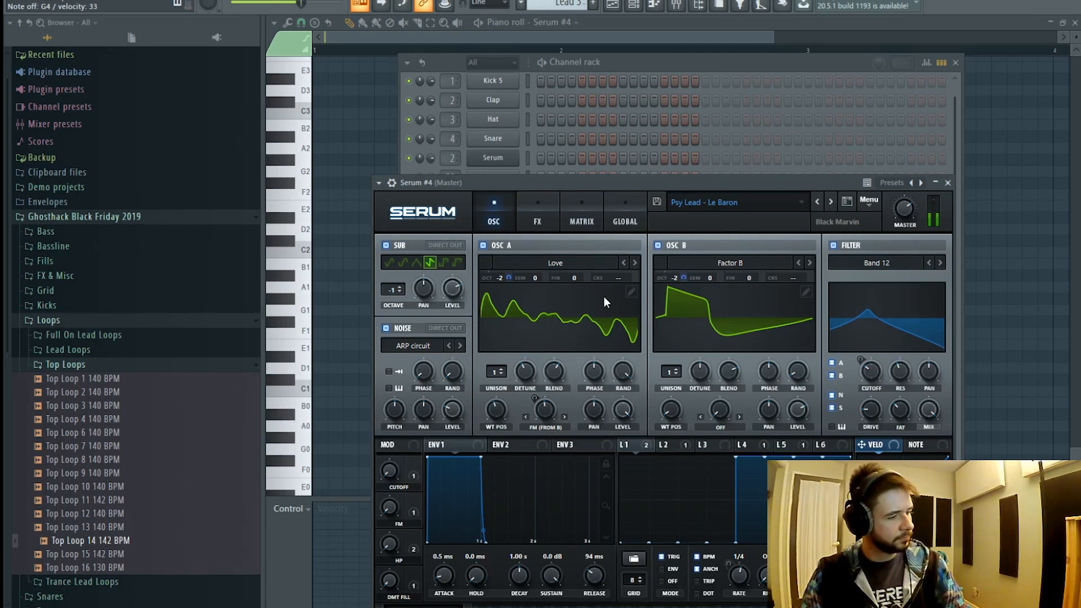
pyautogui.click(830, 201)
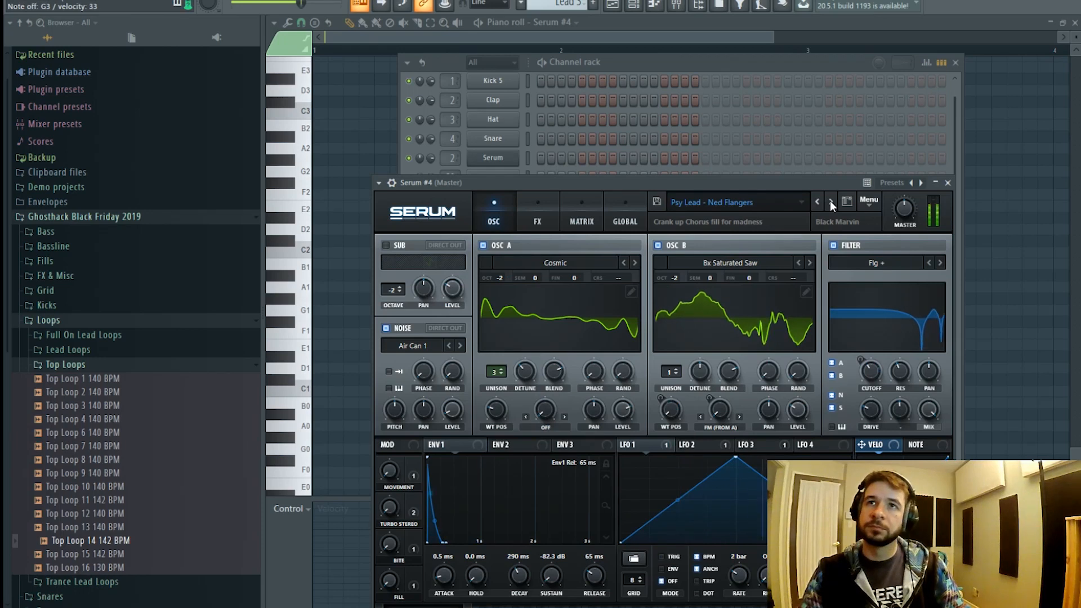
pyautogui.click(830, 201)
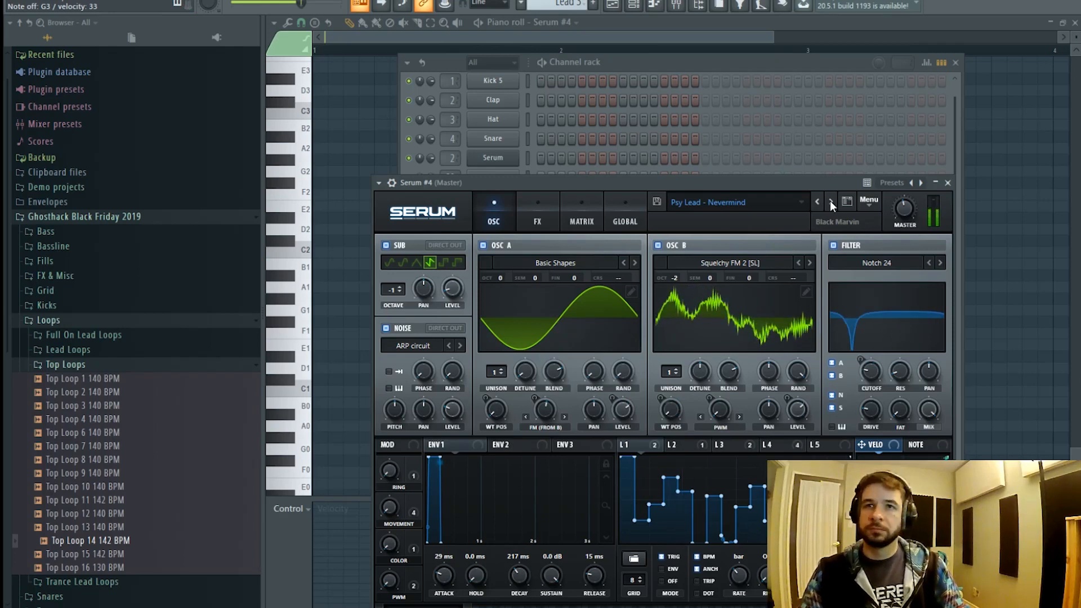
pyautogui.click(830, 201)
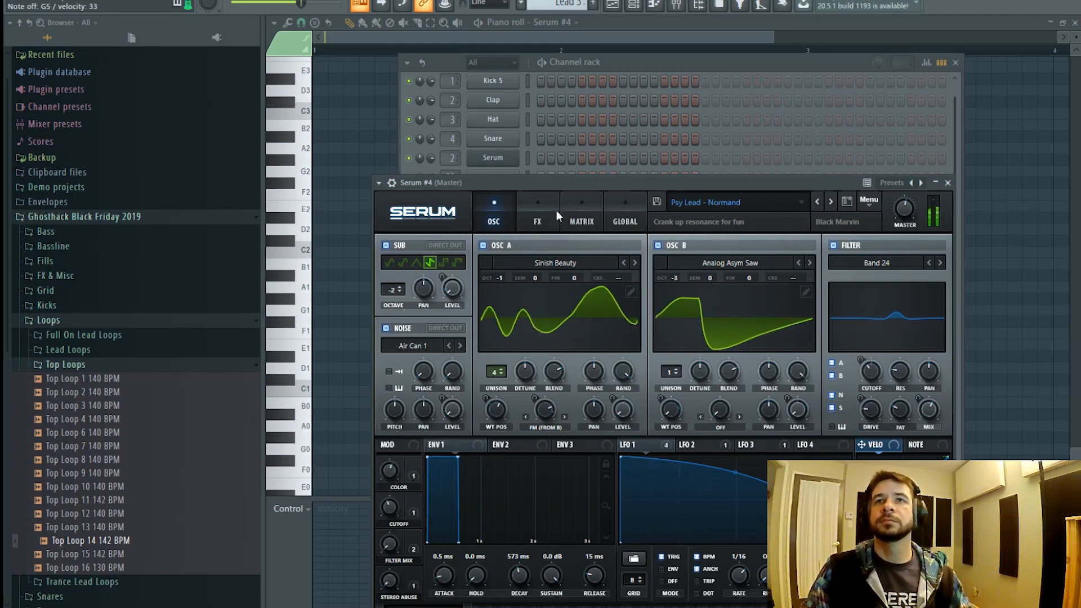
# - Add a one-beat G5 note at the start of bar 1 in the Serum #4 piano roll for Lead 3
pyautogui.click(616, 59)
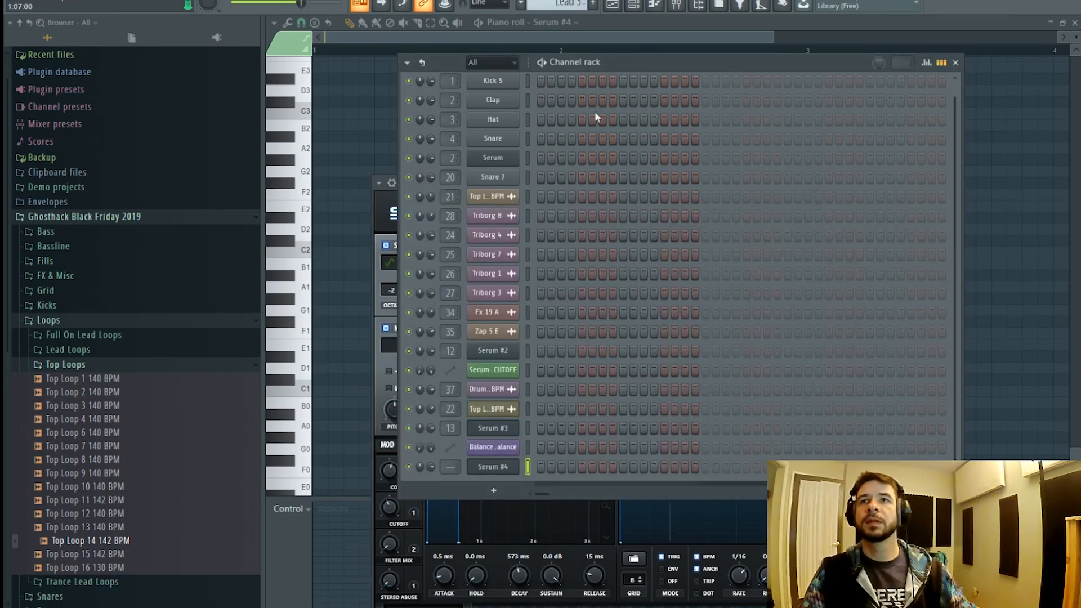
pyautogui.rightClick(521, 467)
pyautogui.click(563, 454)
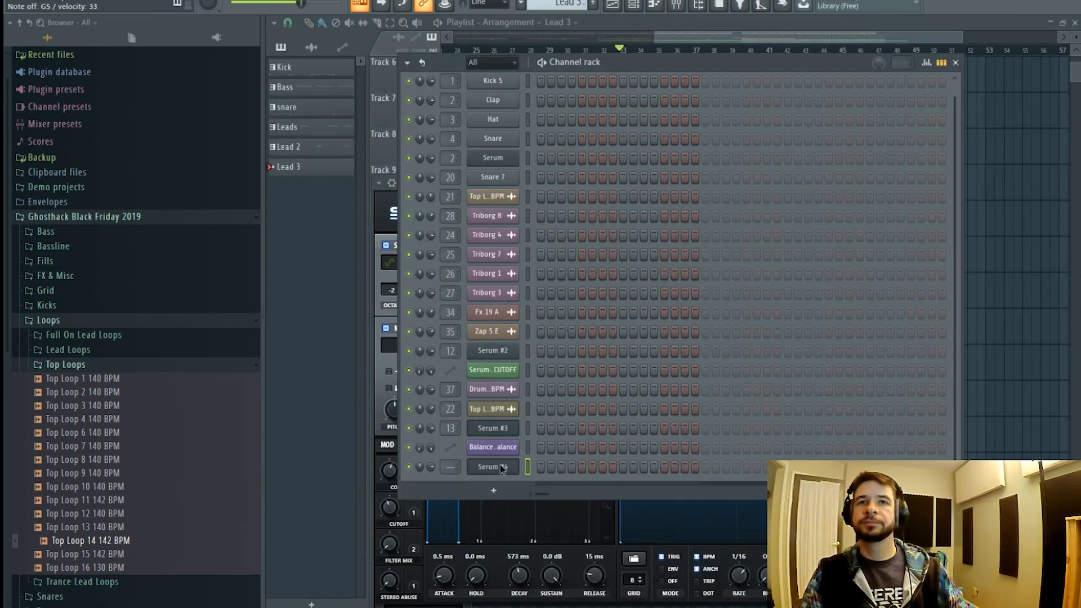
pyautogui.rightClick(500, 465)
pyautogui.click(552, 453)
pyautogui.scroll(10, 348, 325)
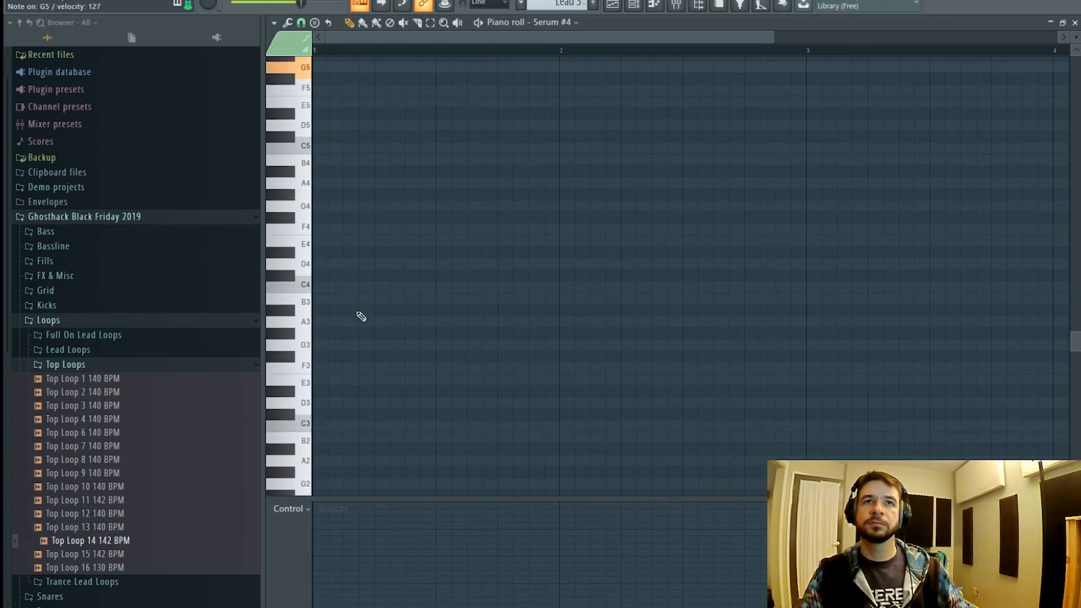
pyautogui.click(322, 209)
pyautogui.scroll(4, 358, 163)
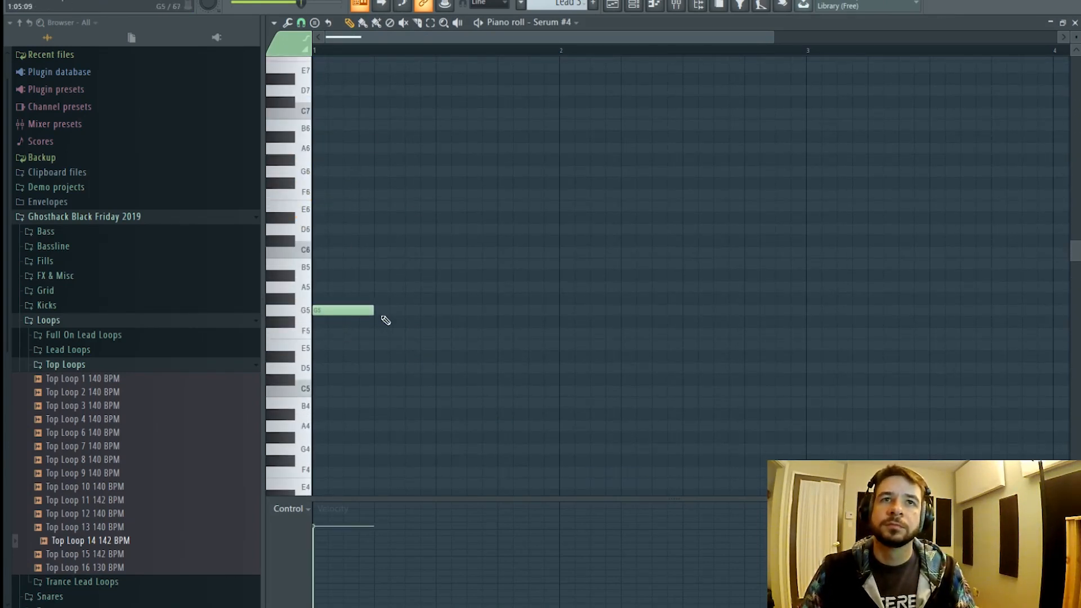
# - Place a Lead 3 pattern clip on Track 17 at bar 33 of the playlist
pyautogui.click(617, 4)
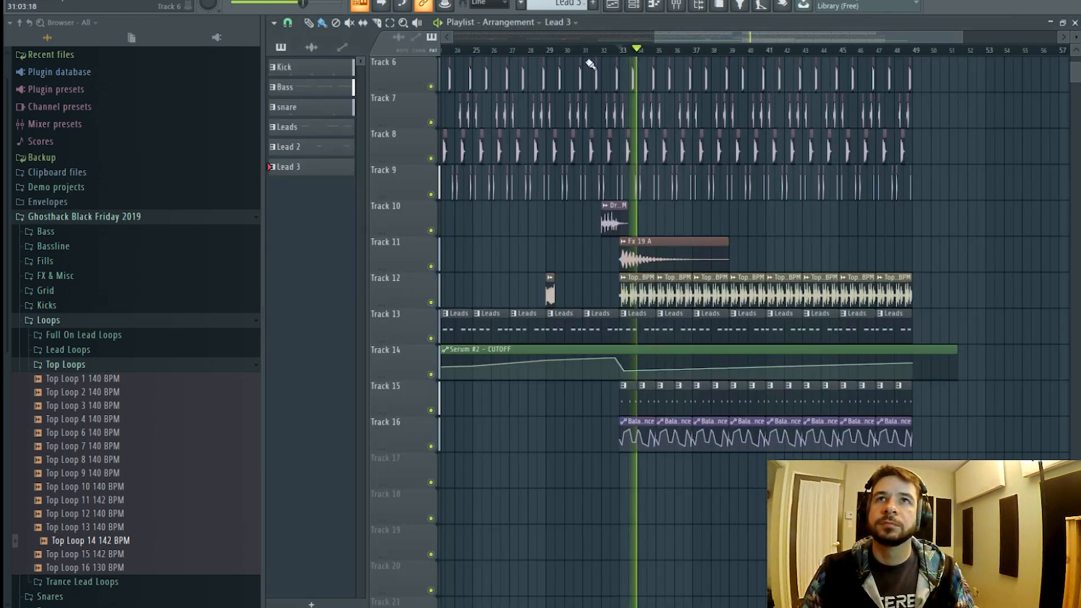
pyautogui.press('space')
pyautogui.click(633, 474)
pyautogui.press('space')
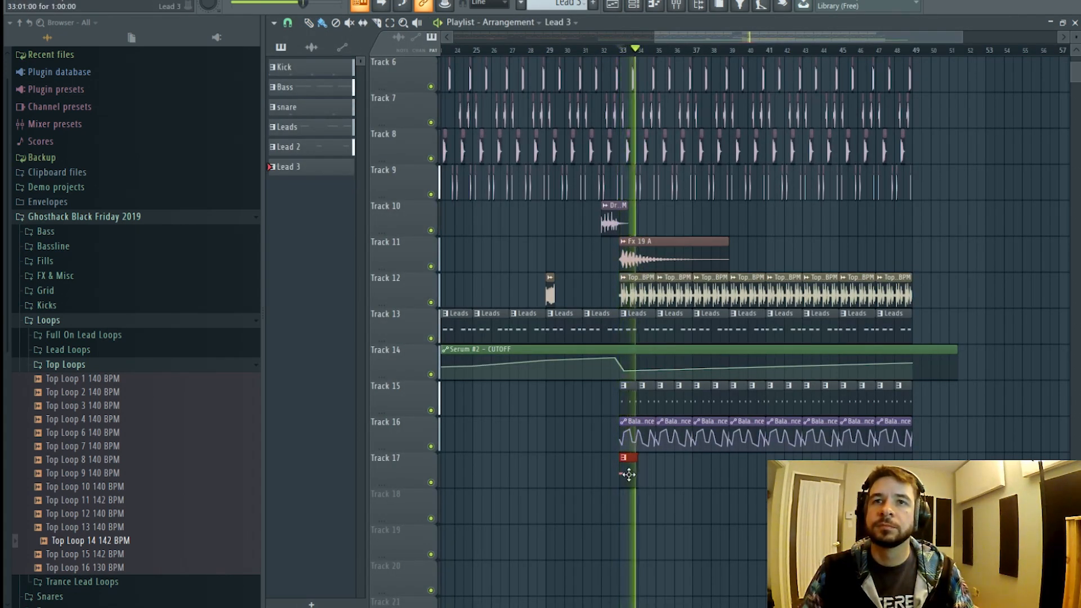
# - Lengthen the G5 note to one full bar and repeat the Lead 3 clip along Track 17 up to bar 49
pyautogui.doubleClick(629, 473)
pyautogui.moveTo(376, 322); pyautogui.dragTo(559, 326)
pyautogui.press('space')
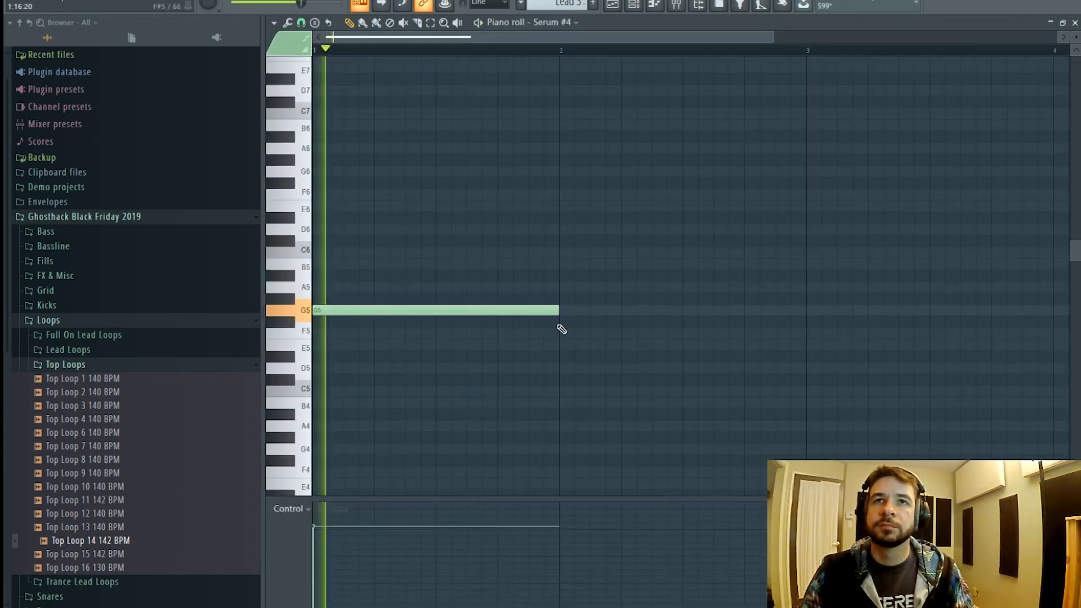
pyautogui.click(616, 4)
pyautogui.moveTo(622, 472)
pyautogui.mouseDown()
pyautogui.moveTo(649, 462)
pyautogui.moveTo(669, 473)
pyautogui.moveTo(903, 473)
pyautogui.mouseUp()
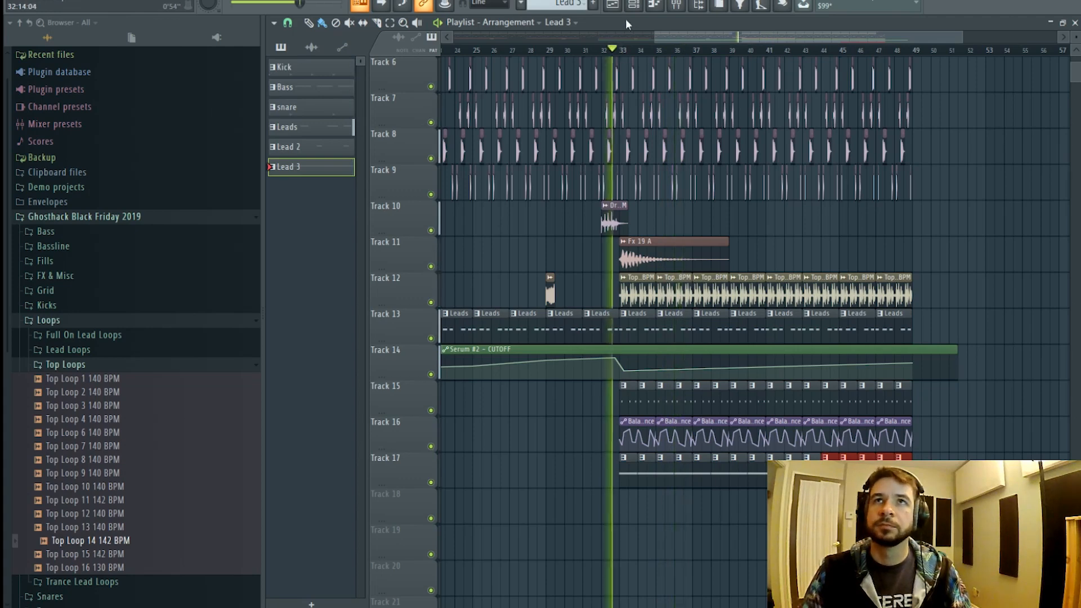
# - Try different Cutoff macro and oscillator A octave settings on Serum #4 while the arrangement plays
pyautogui.press('F6')
pyautogui.click(493, 467)
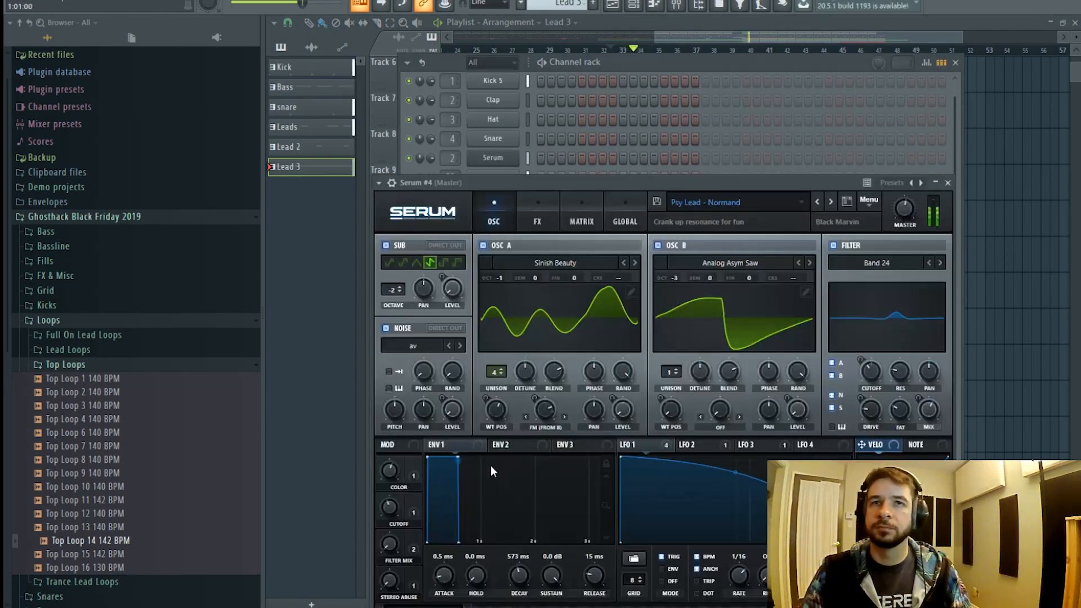
pyautogui.moveTo(386, 513); pyautogui.dragTo(374, 486)
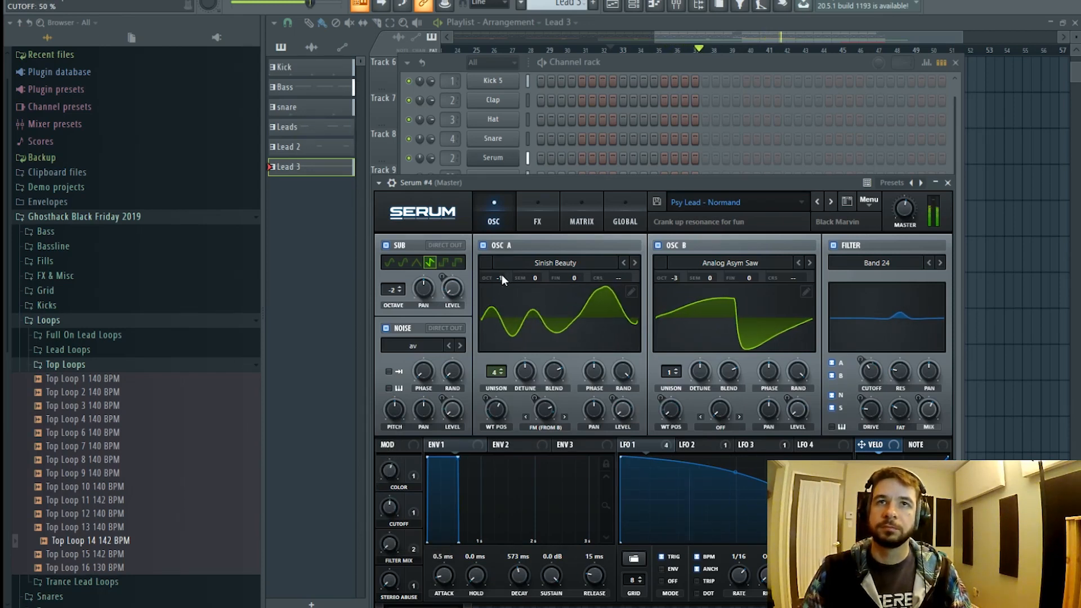
pyautogui.moveTo(502, 274); pyautogui.dragTo(491, 301)
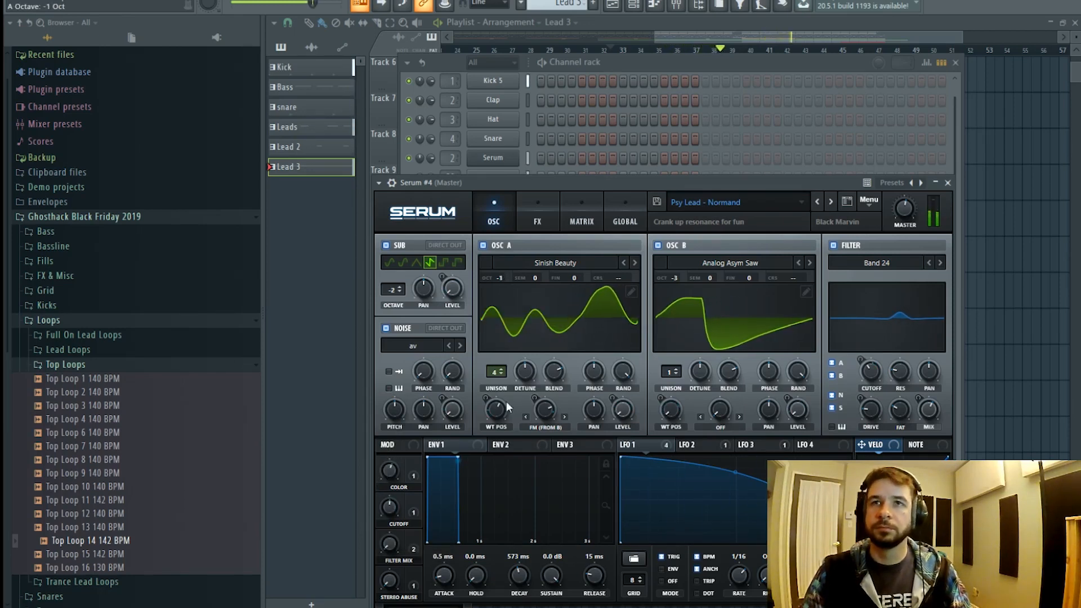
pyautogui.moveTo(390, 508)
pyautogui.mouseDown()
pyautogui.moveTo(410, 439)
pyautogui.moveTo(406, 507)
pyautogui.mouseUp()
# - Route the Serum #4 channel to the empty mixer track Insert 14
pyautogui.press('F9')
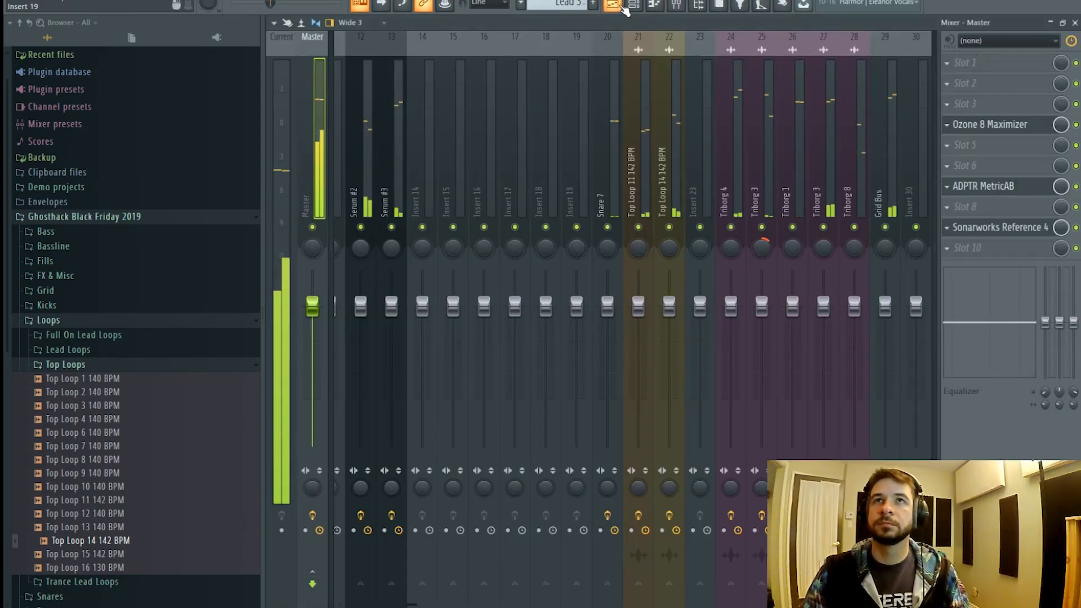
pyautogui.press('F6')
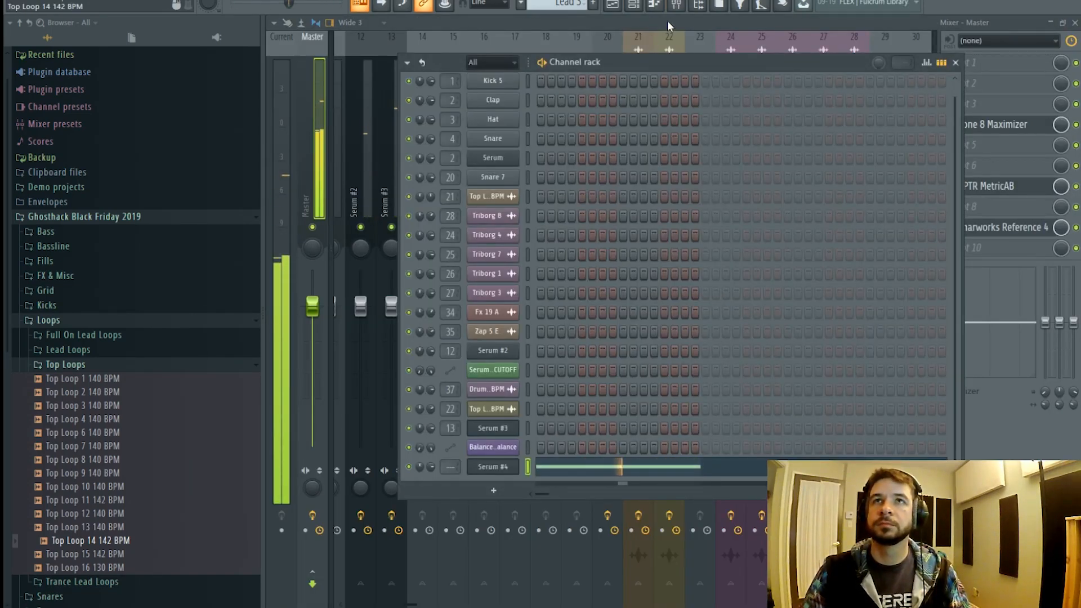
pyautogui.press('F6')
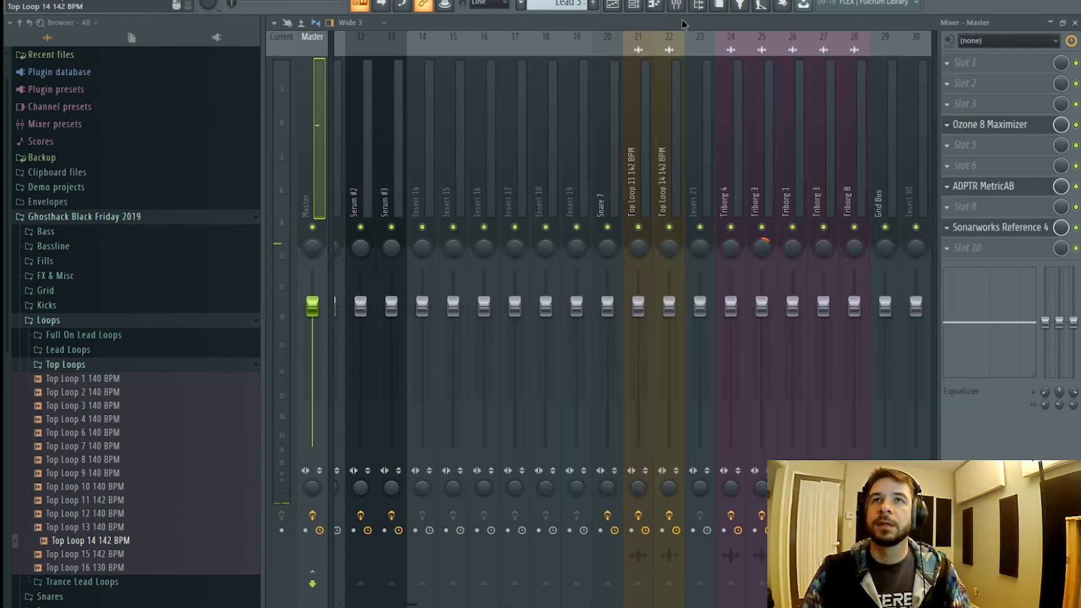
pyautogui.hscroll(1, 659, 133)
pyautogui.hscroll(-3, 660, 139)
pyautogui.rightClick(615, 176)
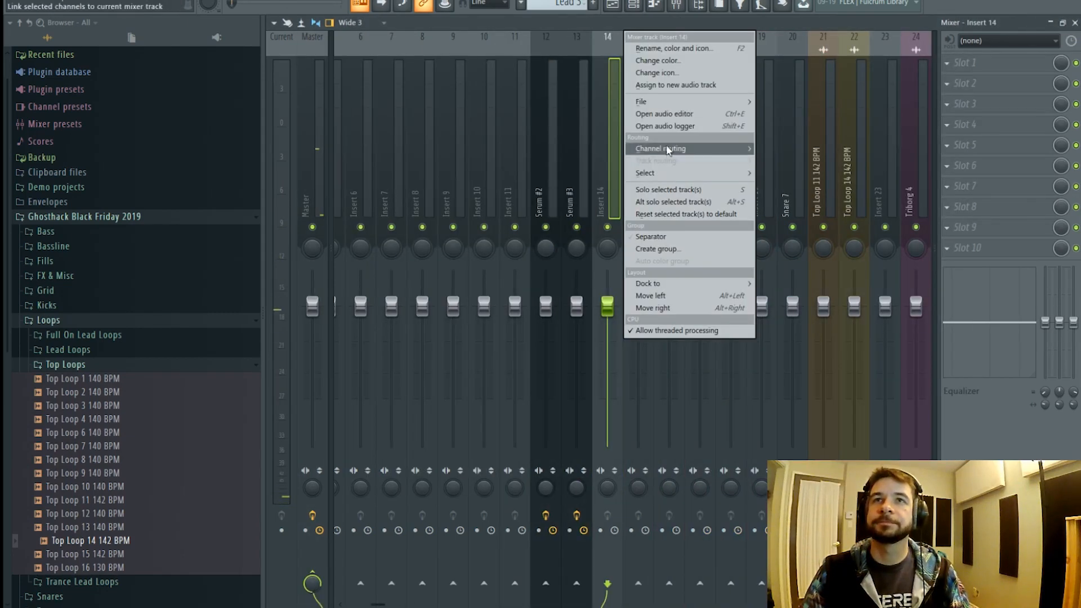
pyautogui.moveTo(675, 145)
pyautogui.click(777, 151)
# - Add Faturator in slot 1 of the Serum #4 track with Drive about a quarter, no Fuzz, Color about 80% and Mix 96%
pyautogui.click(979, 65)
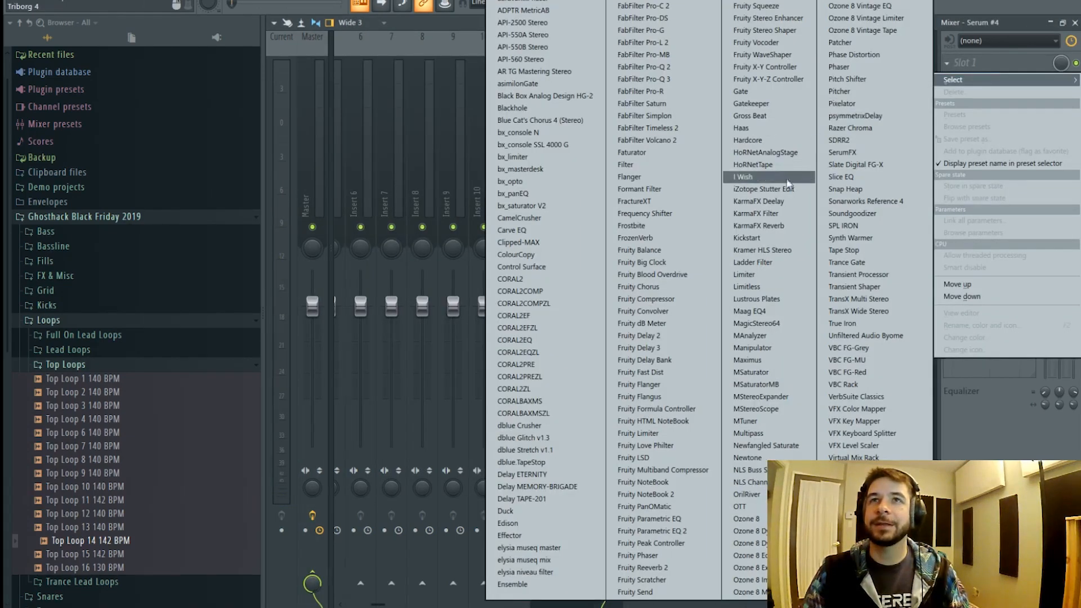
pyautogui.click(694, 156)
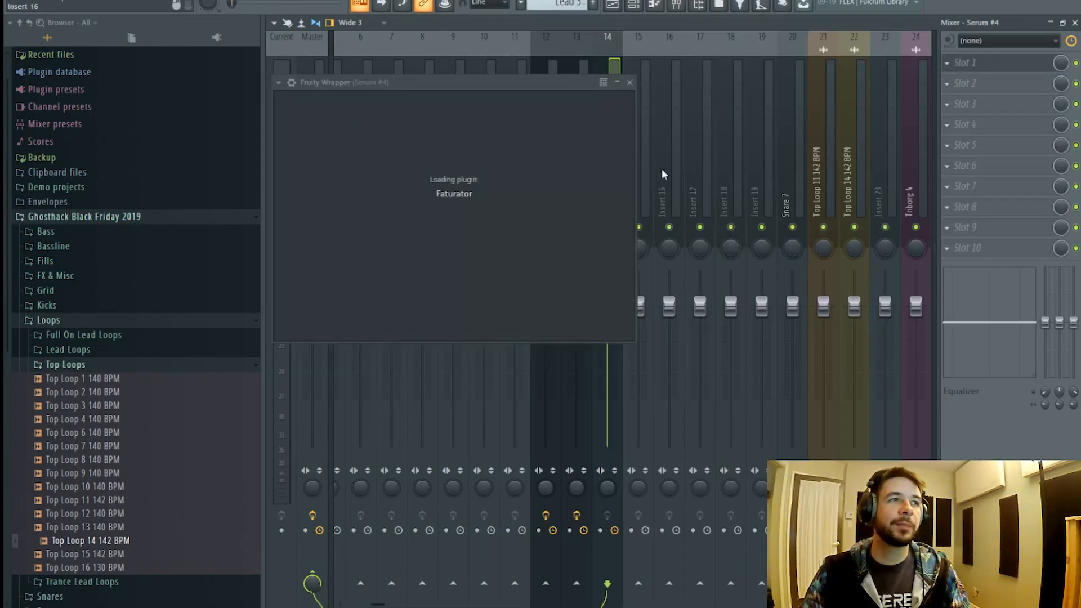
pyautogui.press('space')
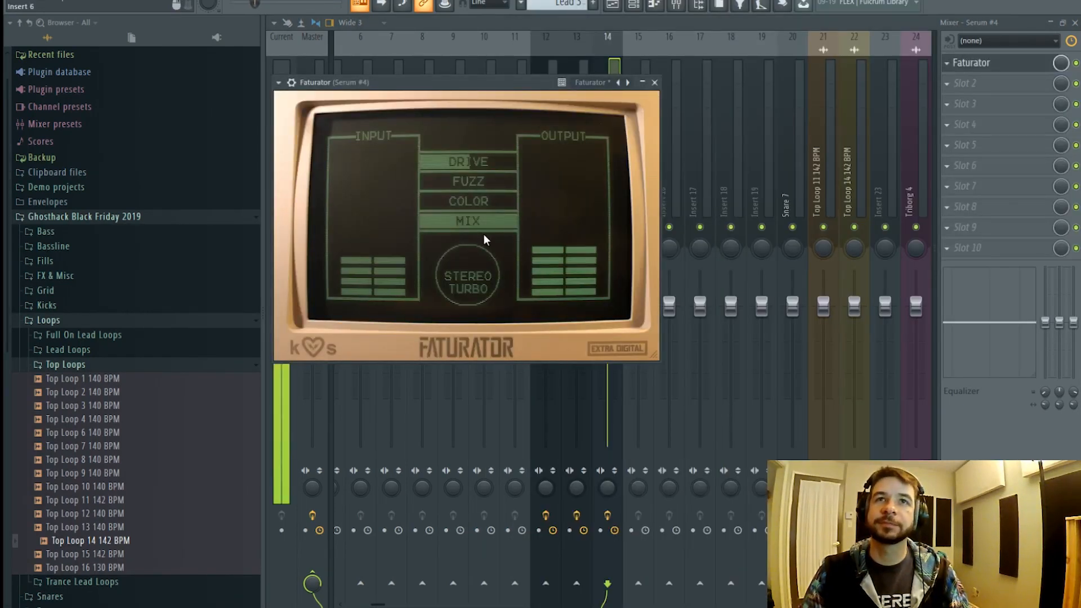
pyautogui.moveTo(483, 223); pyautogui.dragTo(445, 223)
pyautogui.moveTo(494, 166); pyautogui.dragTo(470, 166)
pyautogui.moveTo(488, 220); pyautogui.dragTo(514, 219)
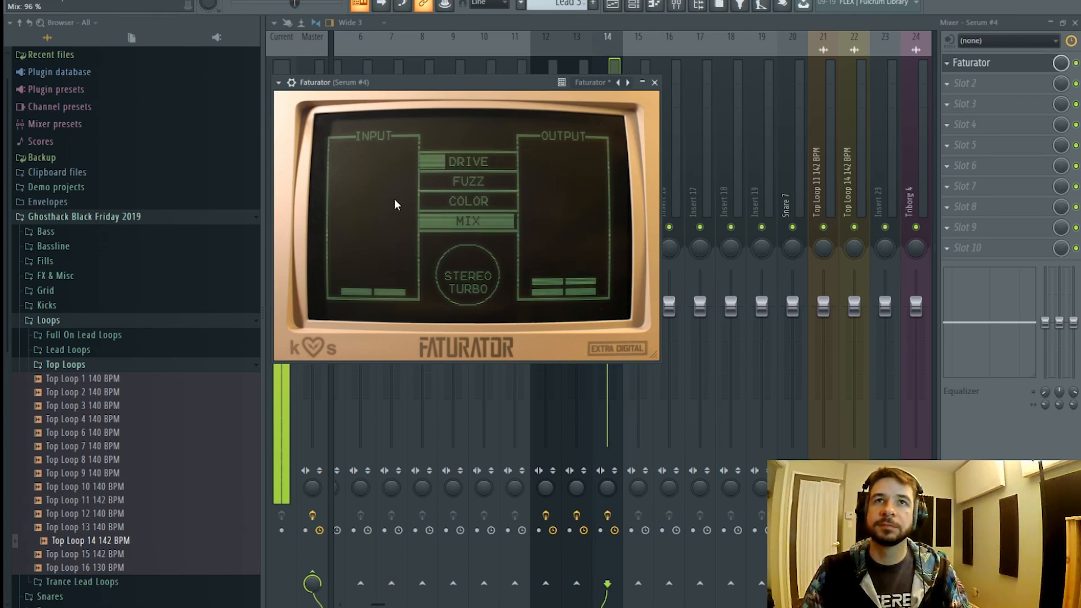
pyautogui.moveTo(431, 182)
pyautogui.mouseDown()
pyautogui.moveTo(517, 182)
pyautogui.moveTo(420, 181)
pyautogui.mouseUp()
pyautogui.moveTo(507, 201)
pyautogui.mouseDown()
pyautogui.moveTo(478, 201)
pyautogui.moveTo(508, 201)
pyautogui.moveTo(498, 202)
pyautogui.mouseUp()
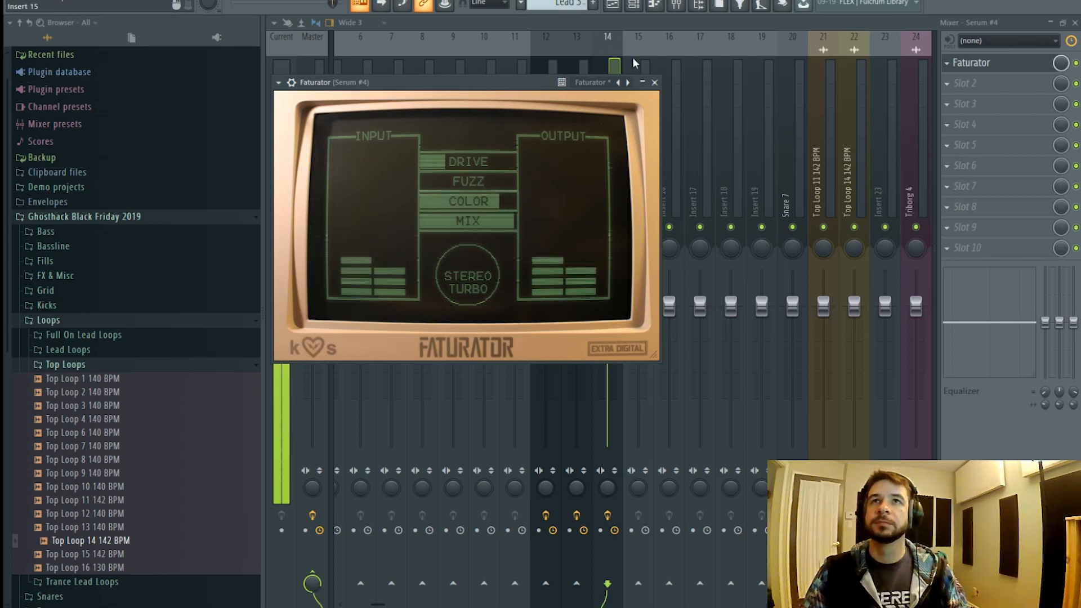
# - Add FabFilter Pro-Q 3 in slot 2 with a low cut near 165 Hz and a -9.38 dB bell at 1976.9 Hz, Q 2.352
pyautogui.click(965, 82)
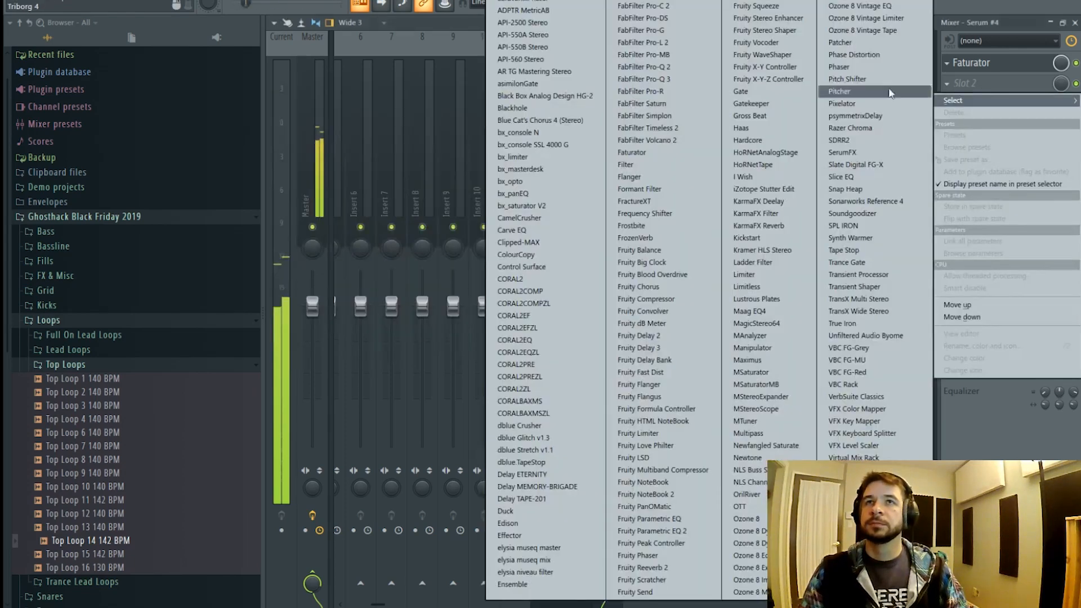
pyautogui.click(664, 84)
pyautogui.moveTo(338, 235); pyautogui.dragTo(683, 187)
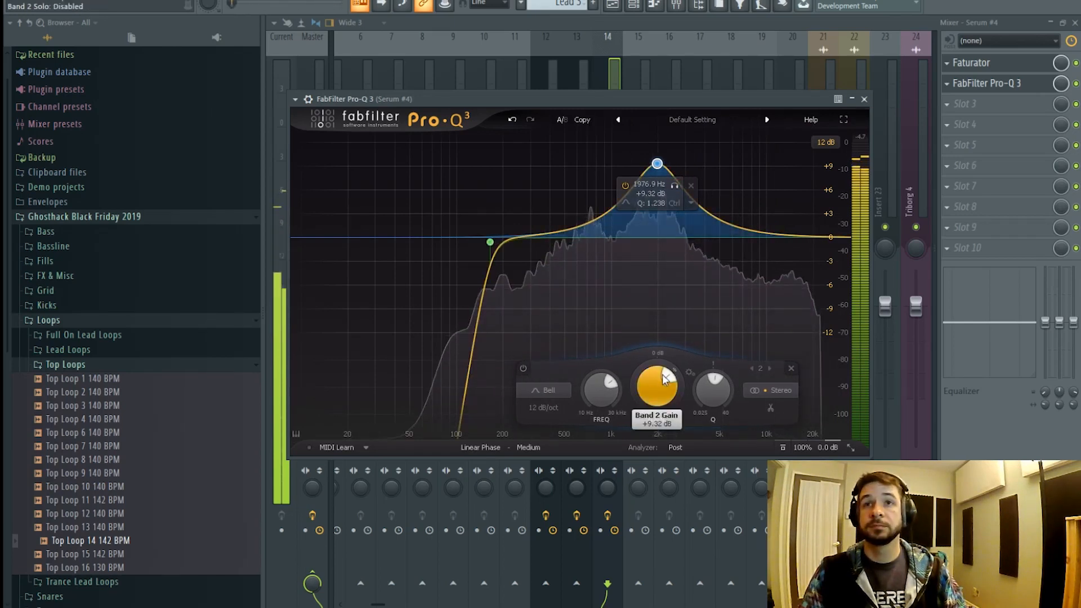
pyautogui.moveTo(665, 376); pyautogui.dragTo(645, 377)
pyautogui.moveTo(713, 381); pyautogui.dragTo(714, 371)
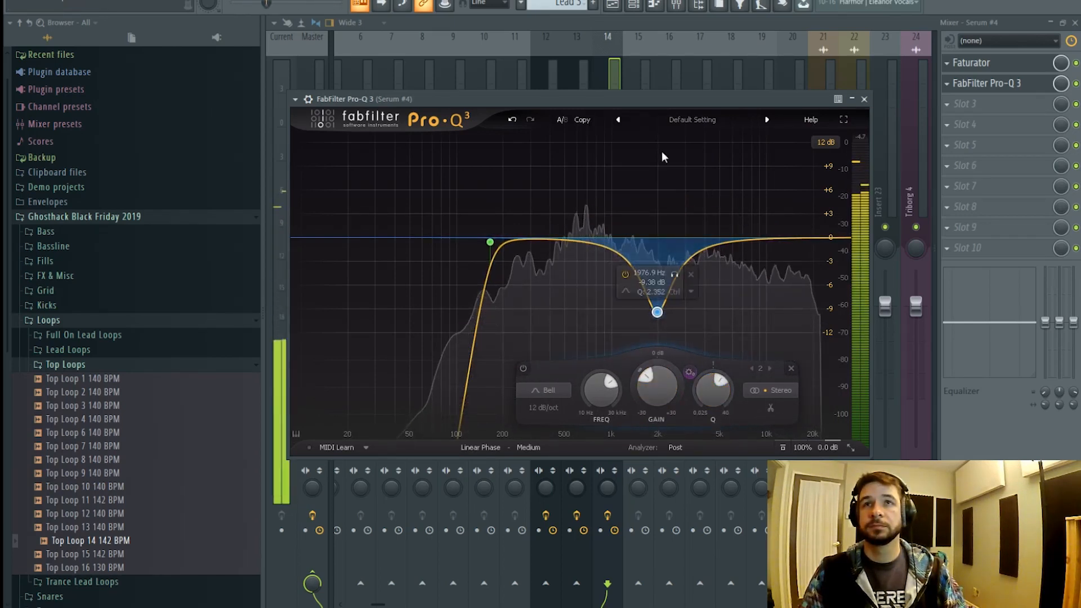
pyautogui.click(864, 99)
# - Add OTT in slot 3 of the Serum #4 track and set its Depth to 74%
pyautogui.click(965, 103)
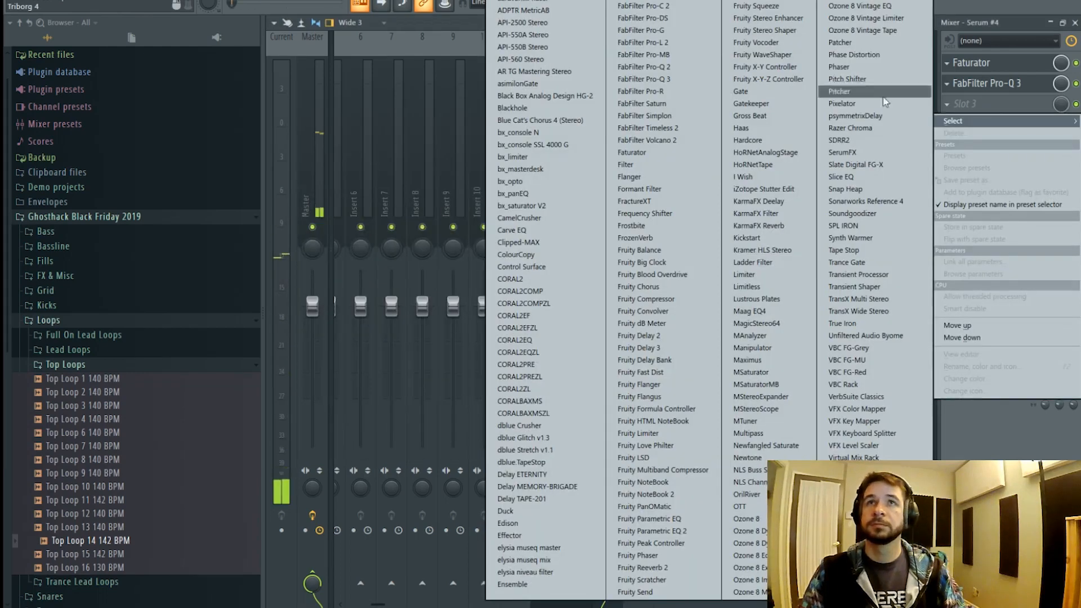
pyautogui.click(742, 506)
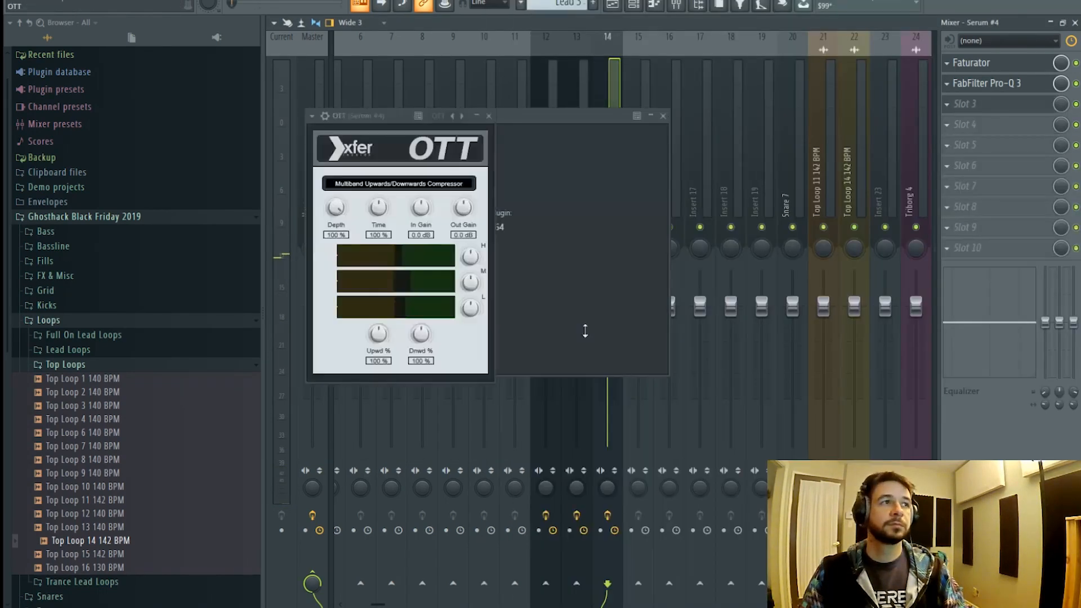
pyautogui.moveTo(339, 212); pyautogui.dragTo(339, 237)
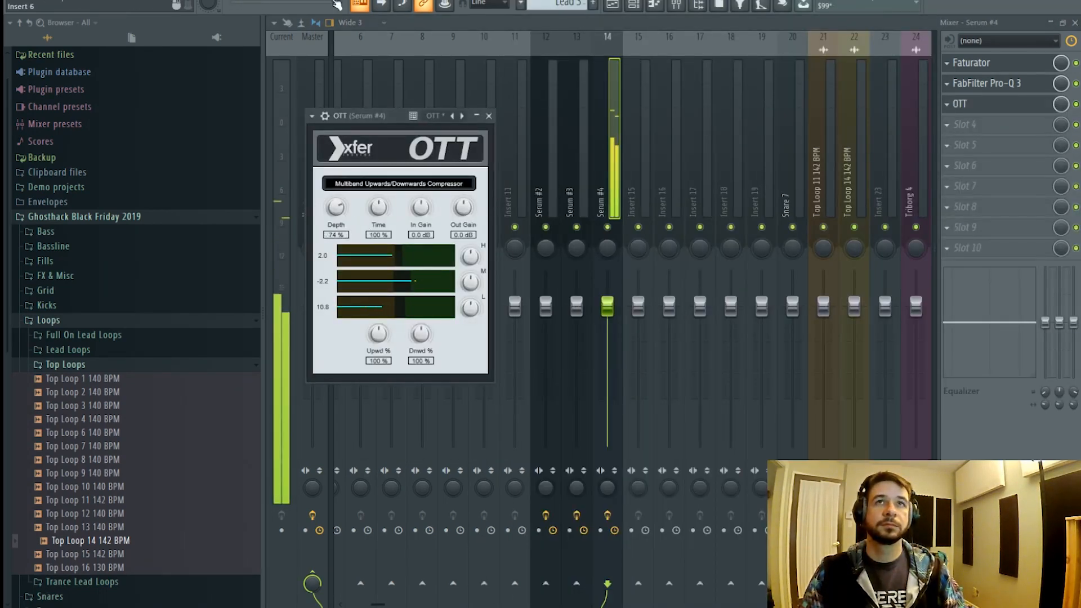
pyautogui.press('space')
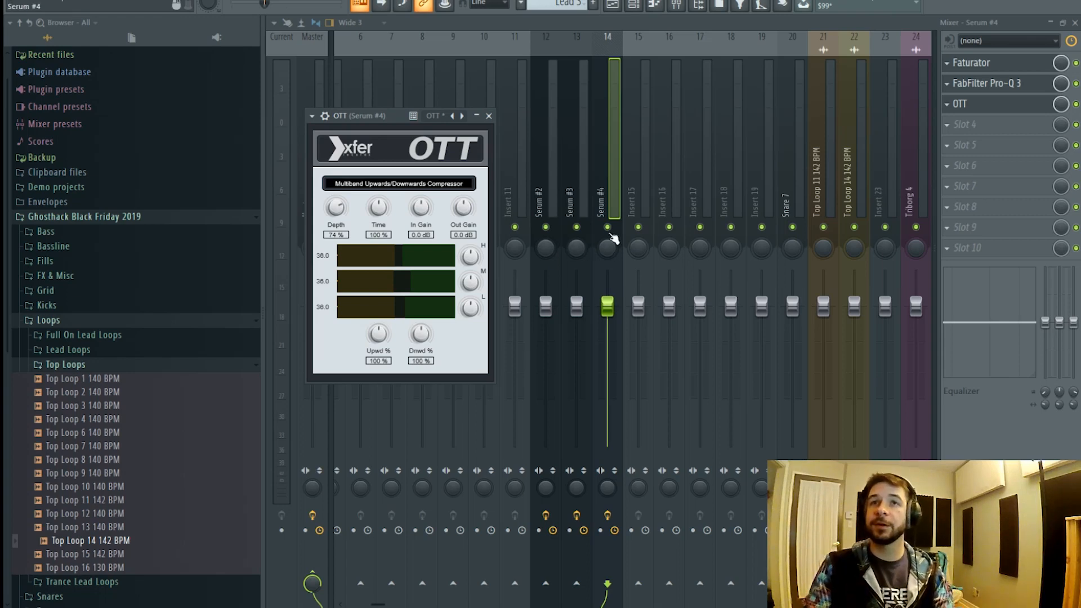
pyautogui.press('Escape')
# - Solo Serum #4 and compare its sound with Pro-Q 3's 2 kHz cut enabled and disabled during playback
pyautogui.click(1014, 84)
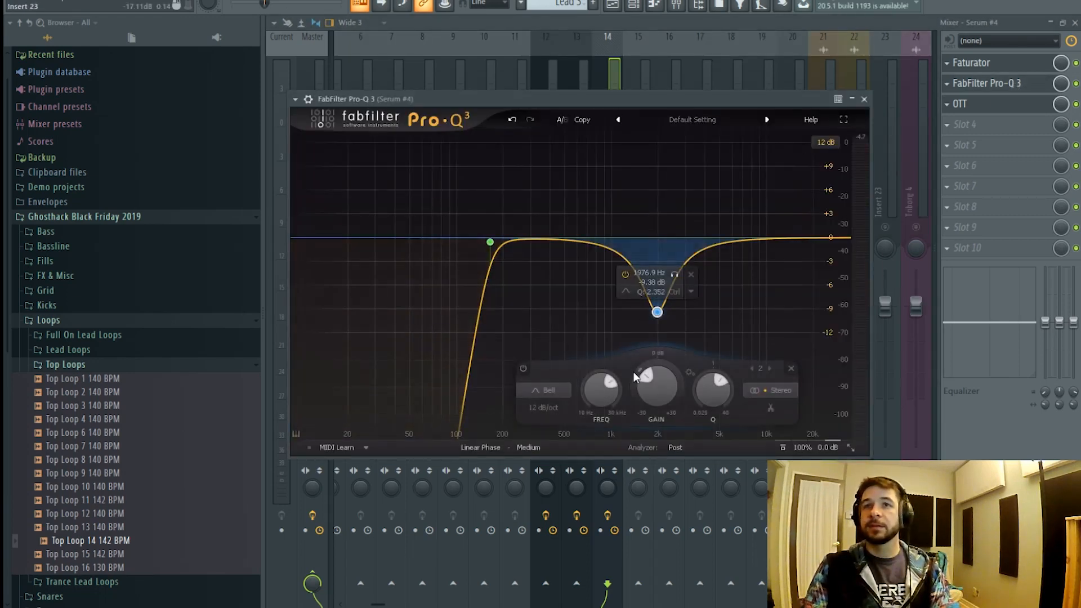
pyautogui.click(523, 369)
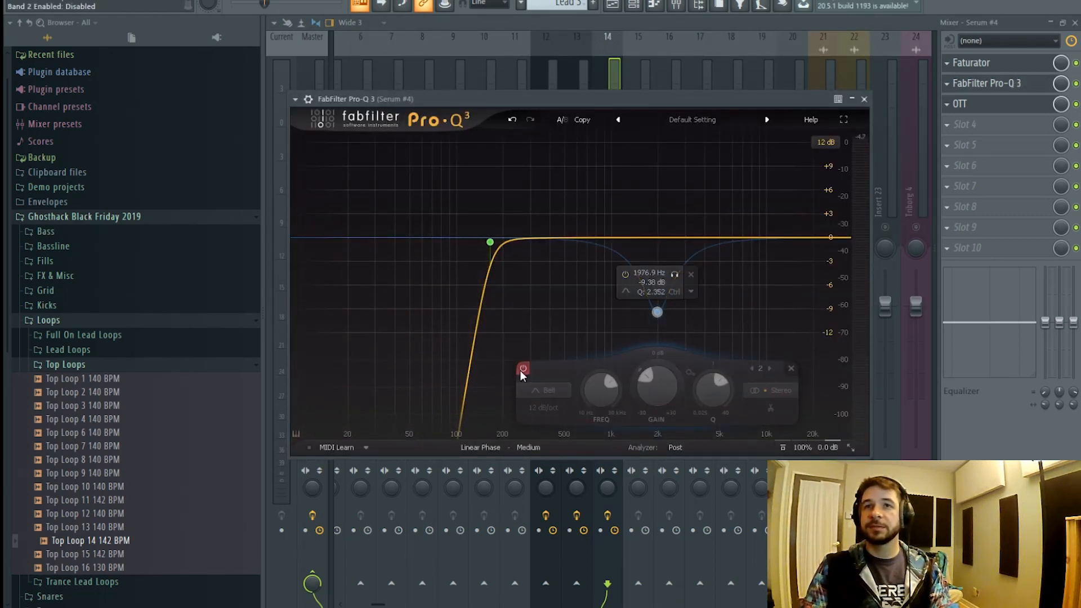
pyautogui.press('space')
pyautogui.click(528, 366)
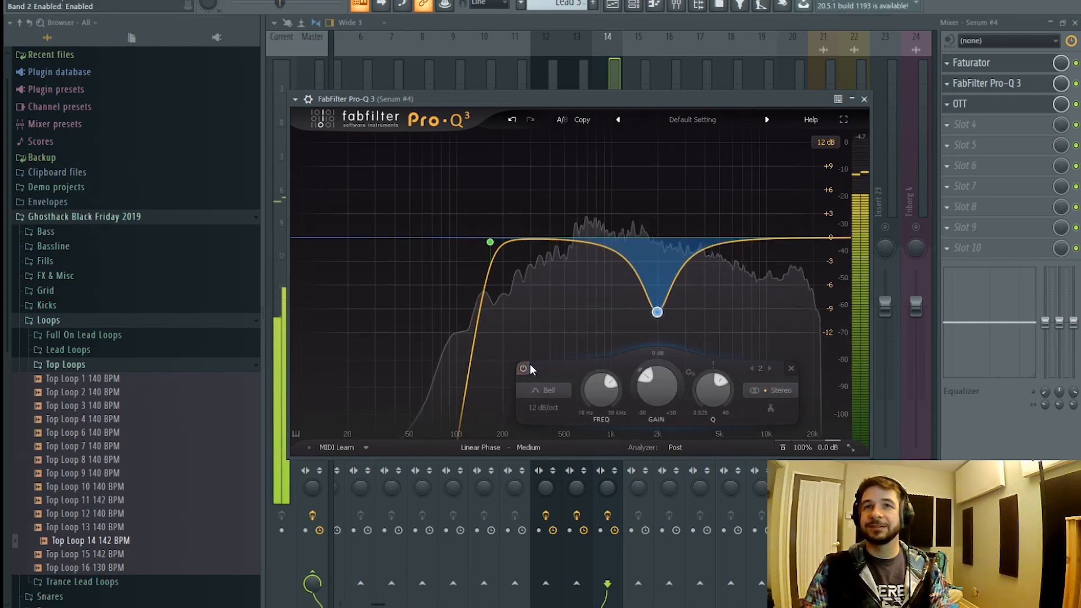
pyautogui.click(530, 369)
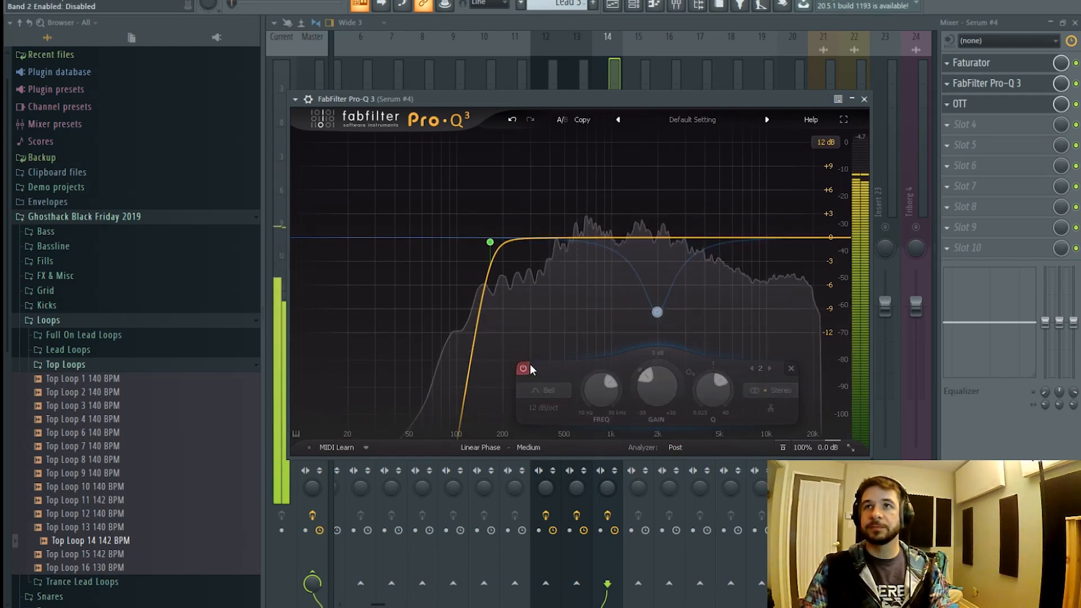
pyautogui.press('space')
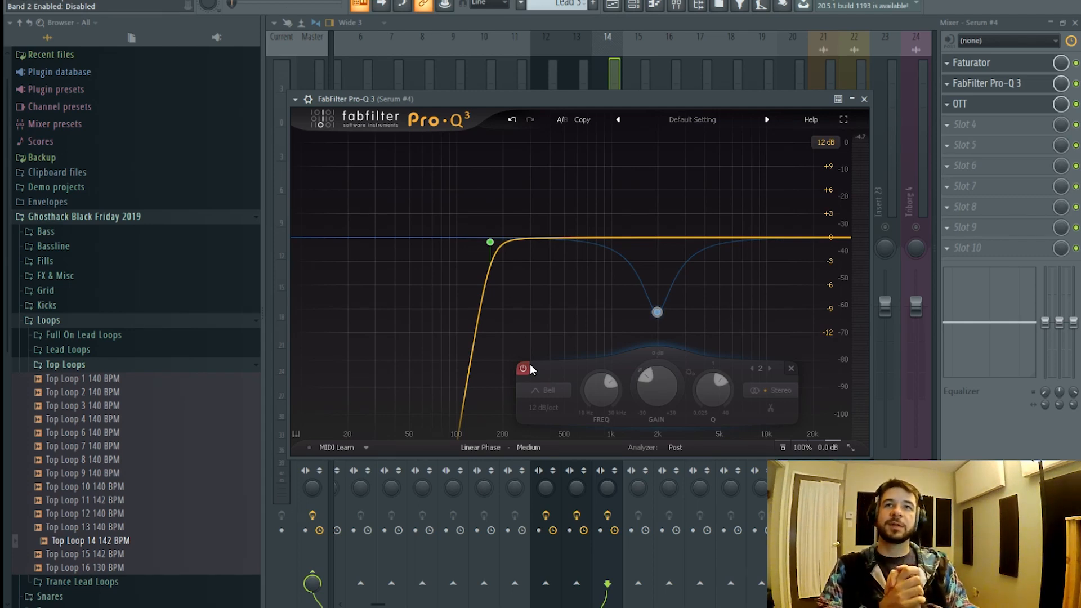
# - Set OTT's downward compression strength to 63% and audition the soloed lead with OTT bypassed
pyautogui.click(981, 107)
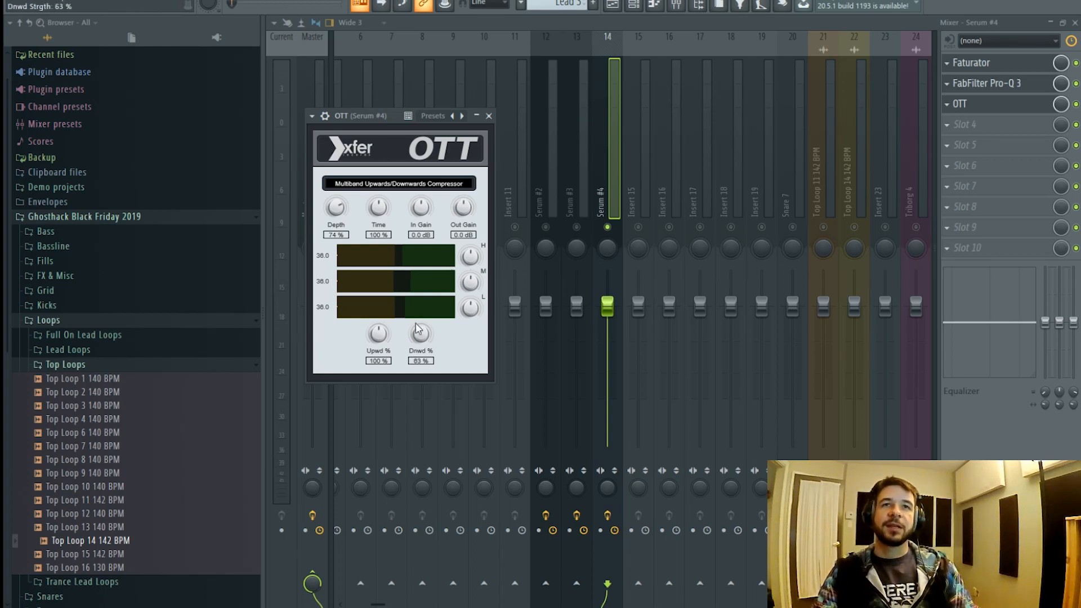
pyautogui.press('space')
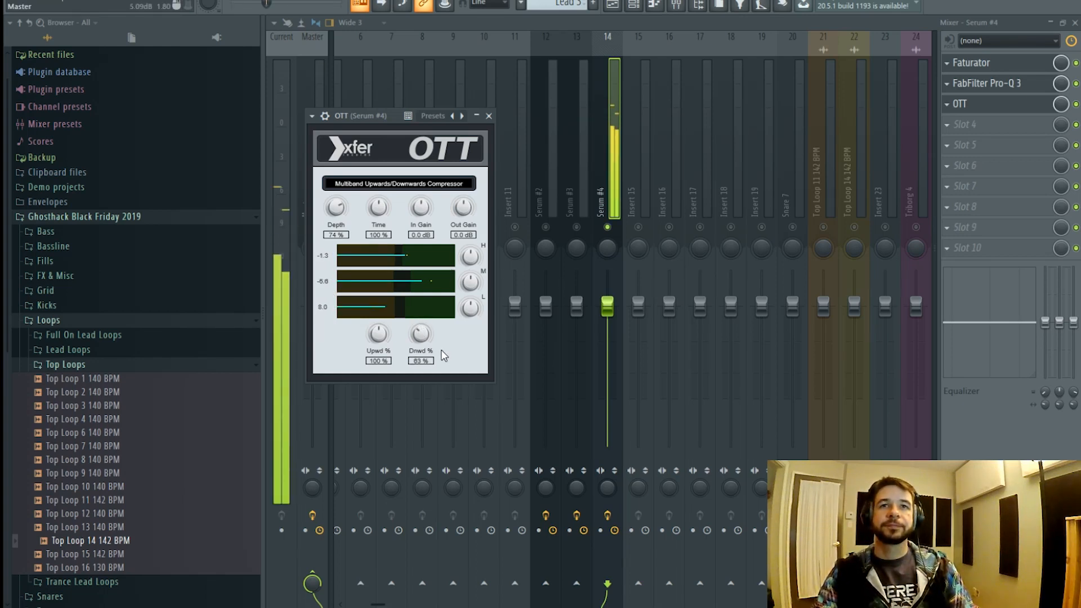
pyautogui.click(1076, 104)
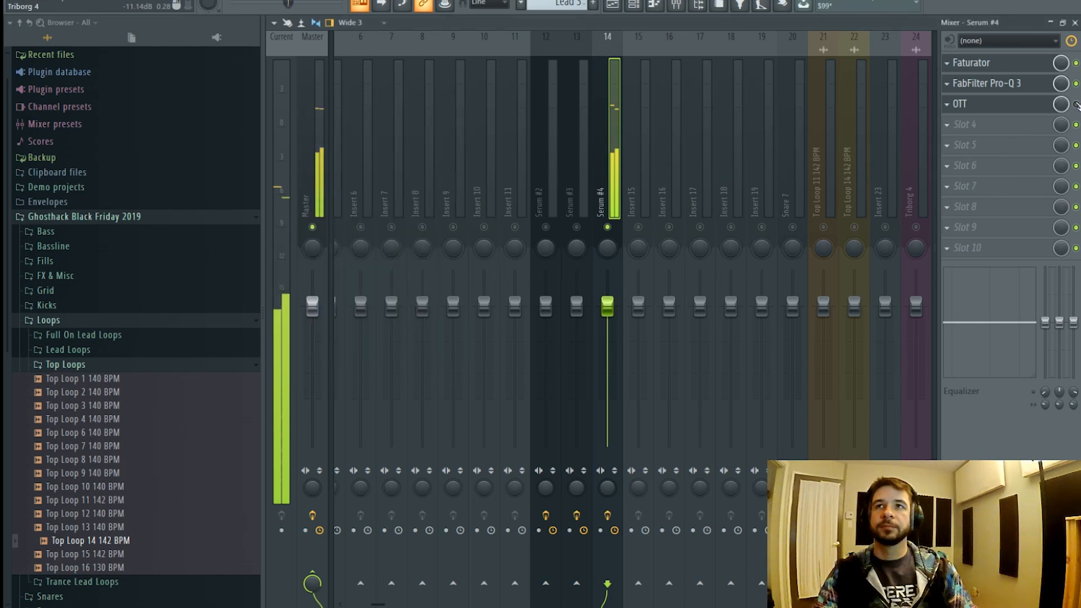
# - Re-enable the 2 kHz cut in Pro-Q 3 and add bells of +2.03 dB at 10602 Hz and -3.65 dB at 409.41 Hz, Q 1.347
pyautogui.click(988, 90)
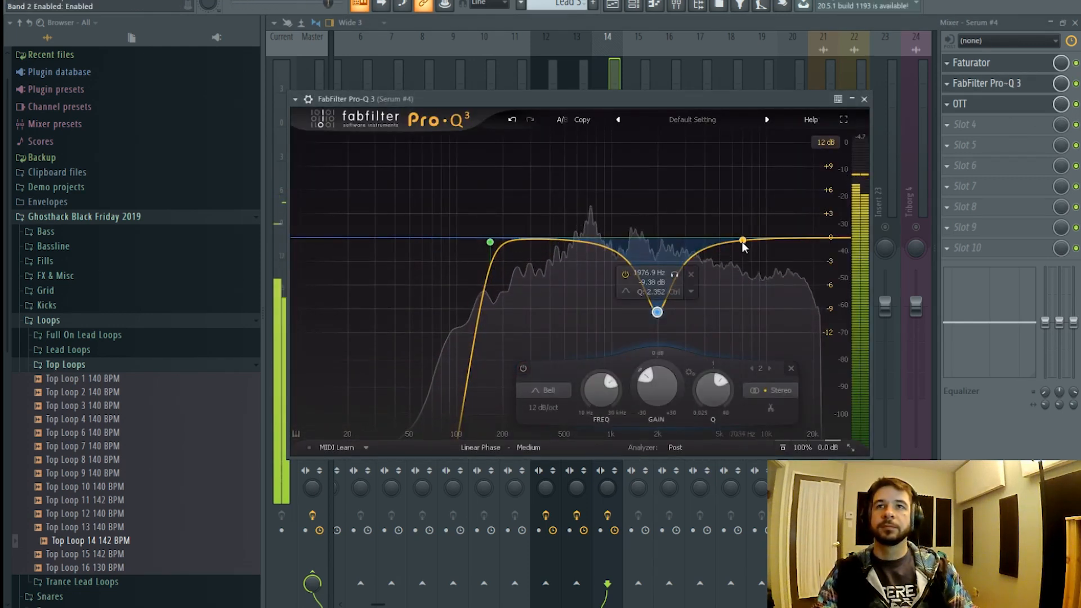
pyautogui.click(746, 236)
pyautogui.moveTo(747, 235); pyautogui.dragTo(770, 220)
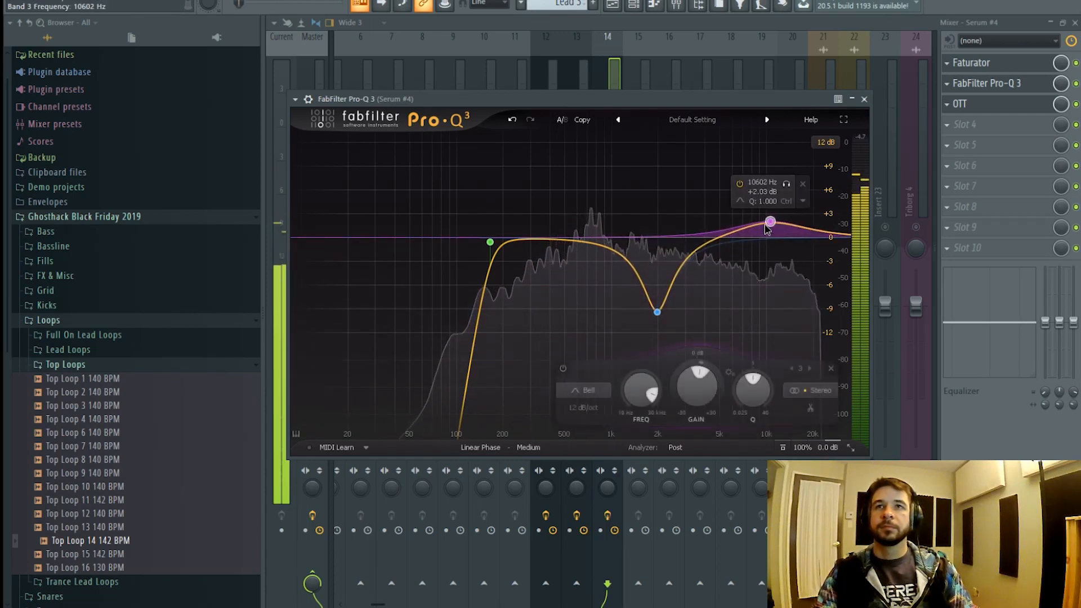
pyautogui.moveTo(549, 237); pyautogui.dragTo(551, 270)
pyautogui.scroll(3, 551, 267)
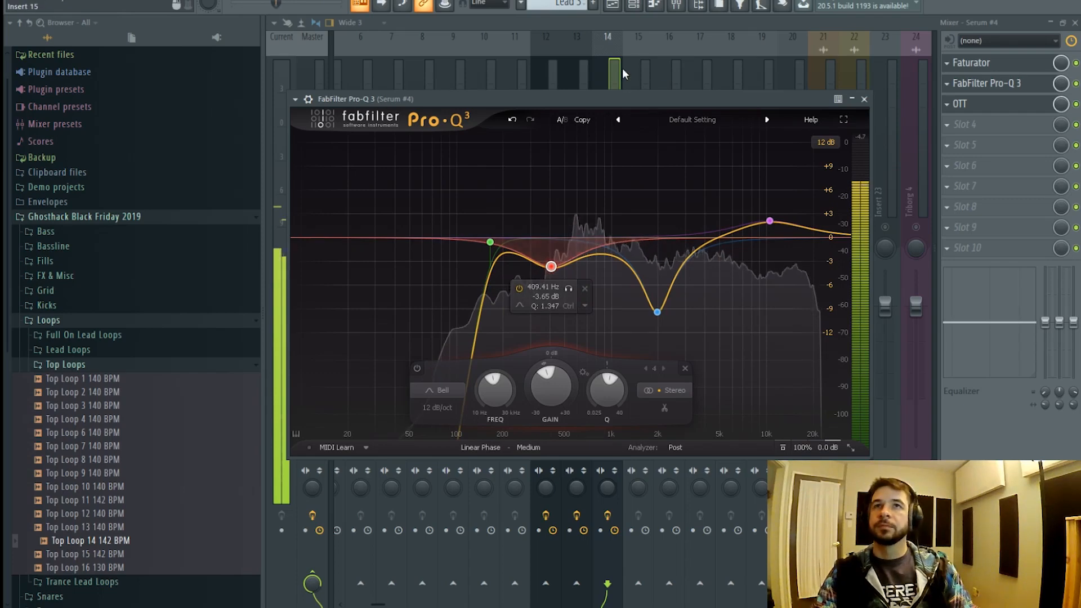
pyautogui.click(864, 99)
# - Add Kickstart to Serum #4 with the 1/4 Classic Chain curve at 100% mix and move it ahead of Faturator
pyautogui.click(957, 126)
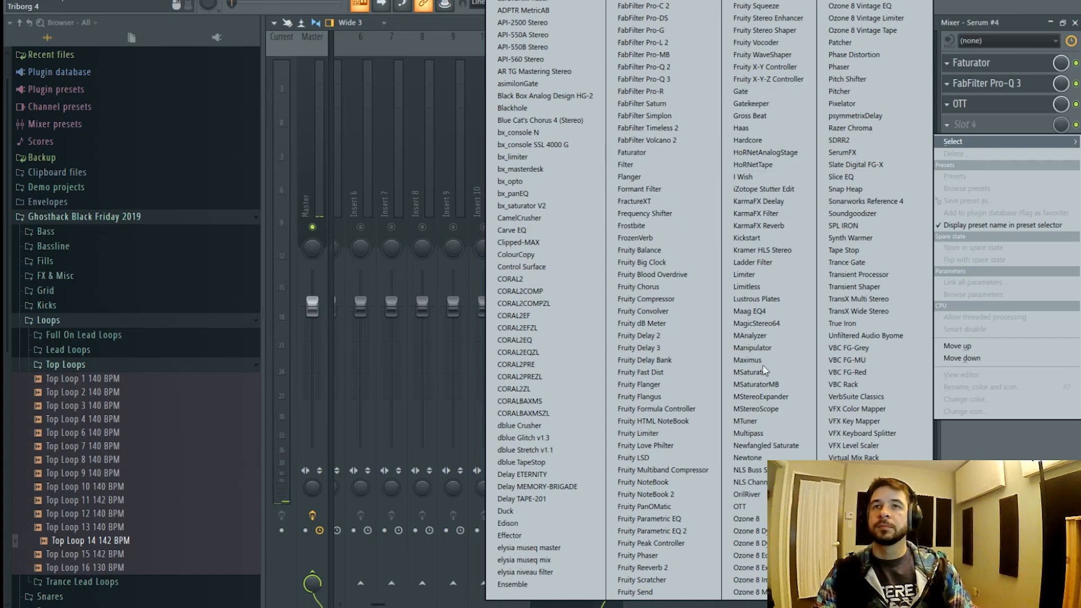
pyautogui.click(791, 238)
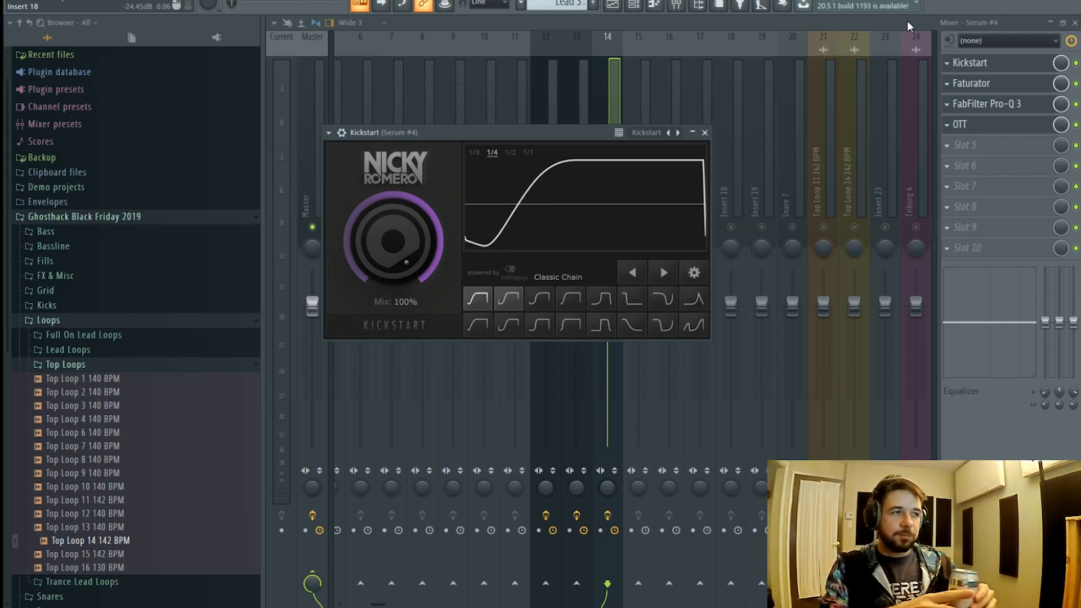
pyautogui.press('Escape')
# - Unsolo Serum #4 and play the arrangement after bar 33 to judge the lead's level in the full mix
pyautogui.click(516, 303)
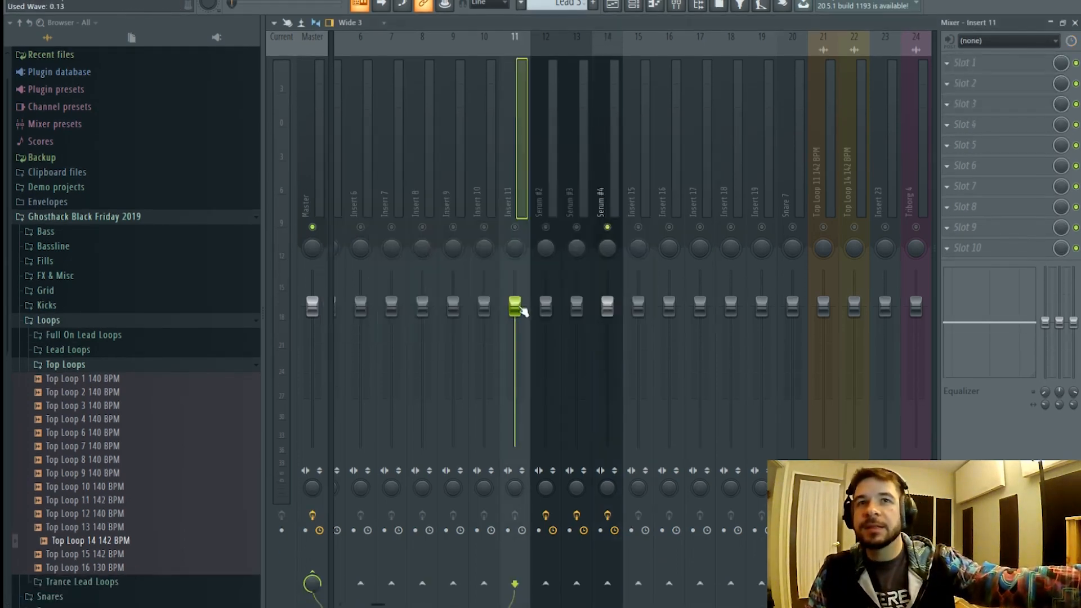
pyautogui.click(609, 209)
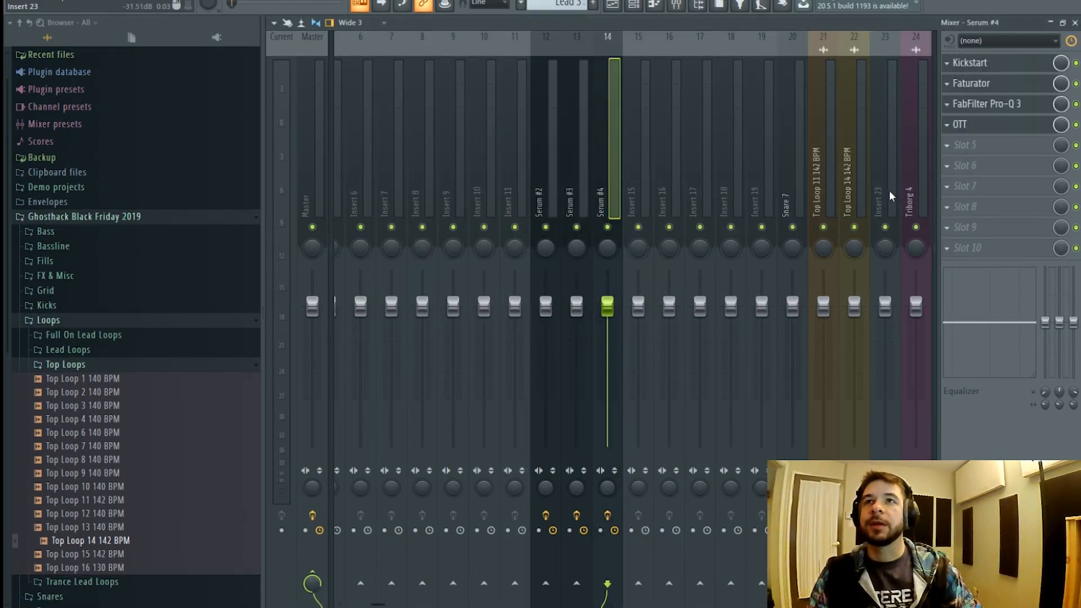
pyautogui.press('space')
pyautogui.click(623, 6)
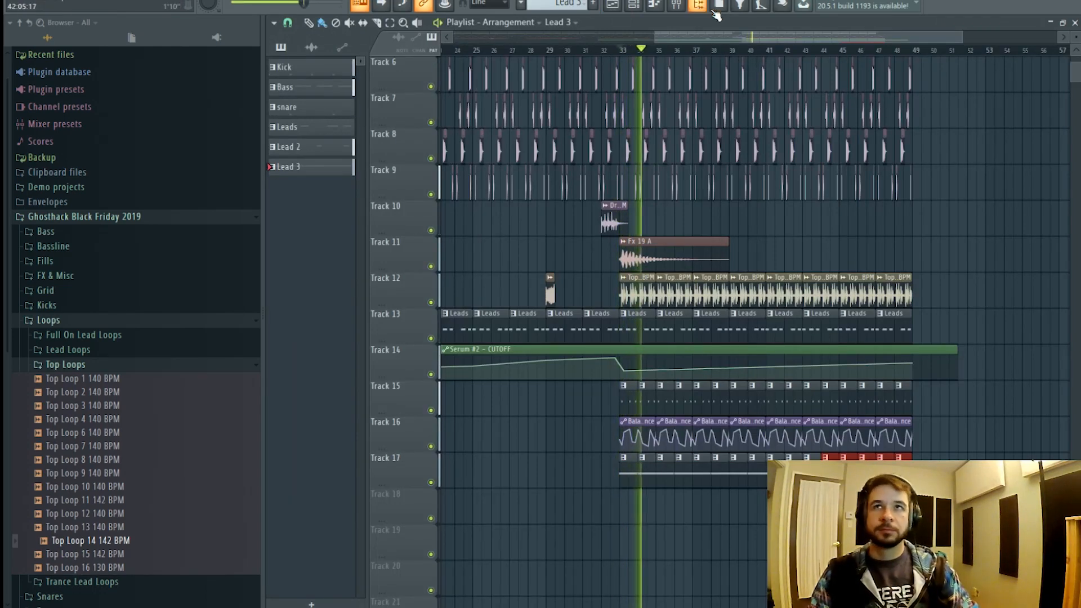
pyautogui.click(686, 5)
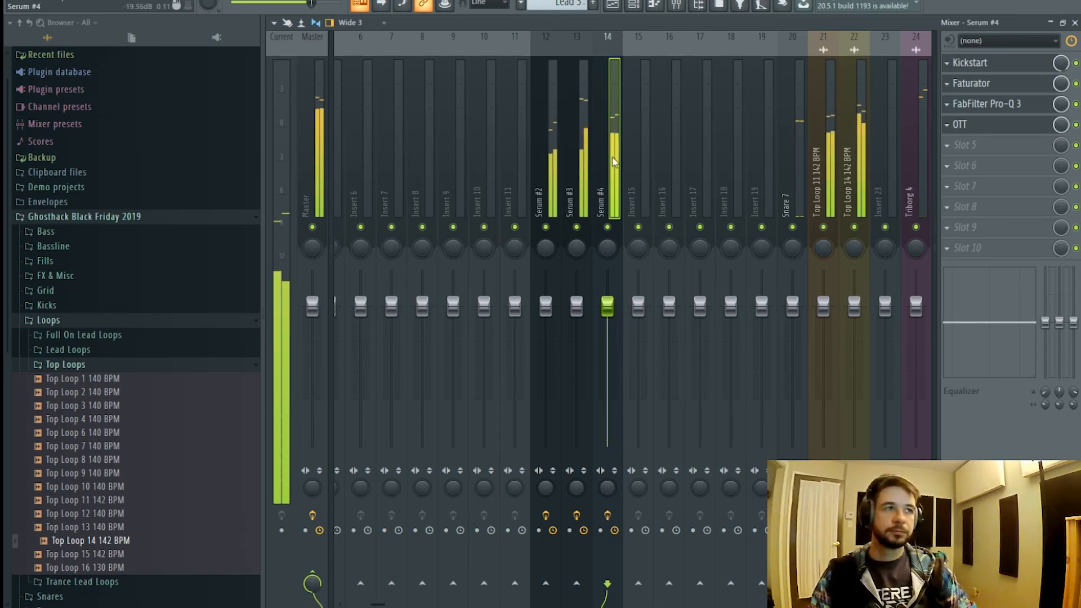
# - Move the playback position back to bar 32 and bring up the Serum #4 effects chain in the mixer
pyautogui.click(613, 4)
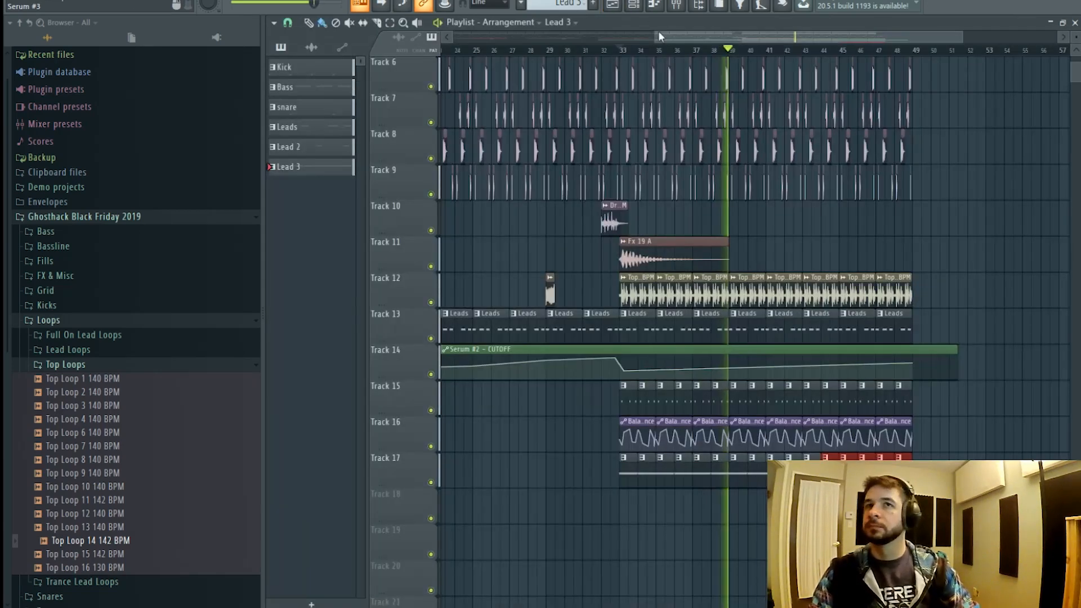
pyautogui.click(604, 49)
pyautogui.press('space')
pyautogui.click(676, 5)
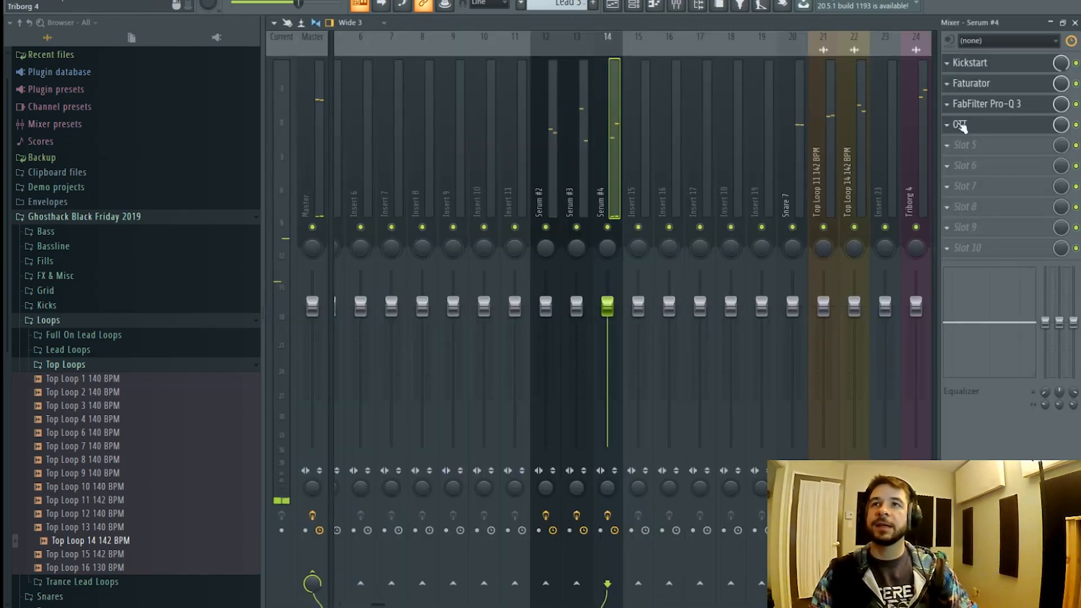
# - Add Synth Warmer after OTT on the Serum #4 mixer track and lower its filter cutoff to 12315 Hz
pyautogui.click(962, 147)
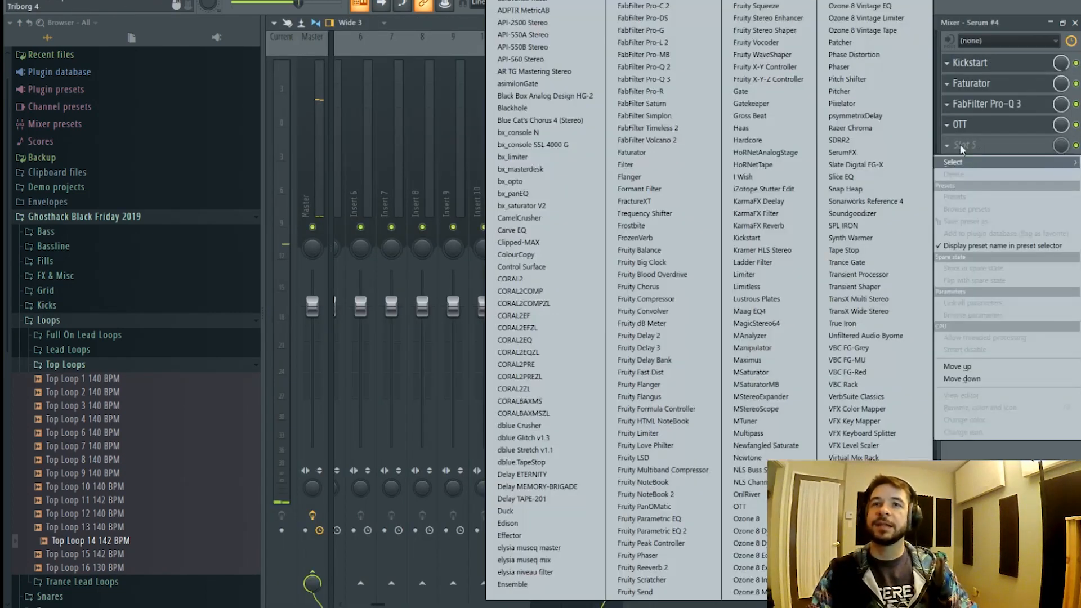
pyautogui.click(868, 242)
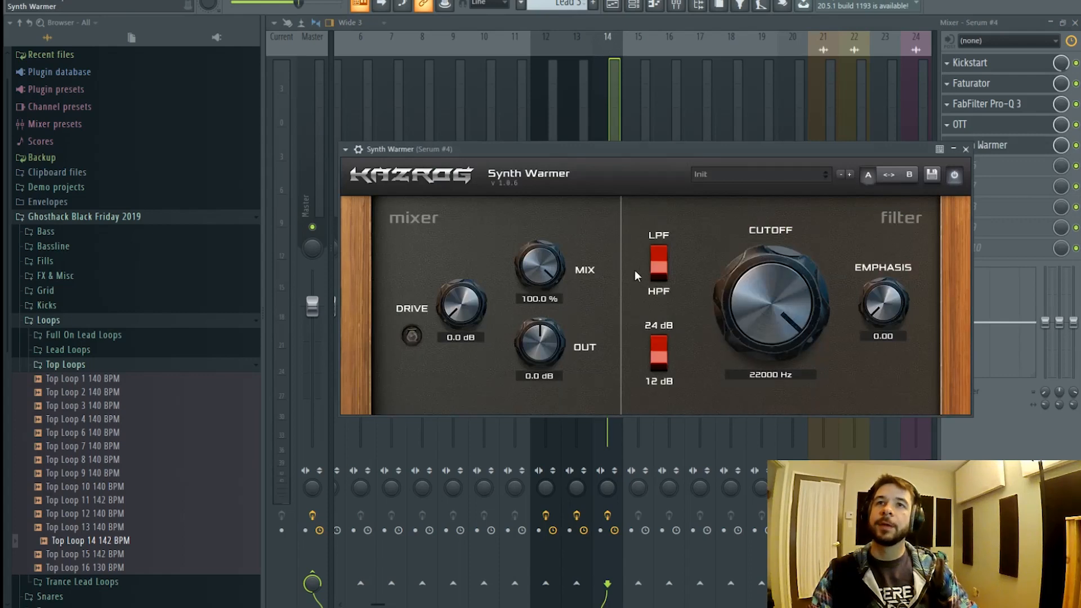
pyautogui.moveTo(759, 271); pyautogui.dragTo(758, 290)
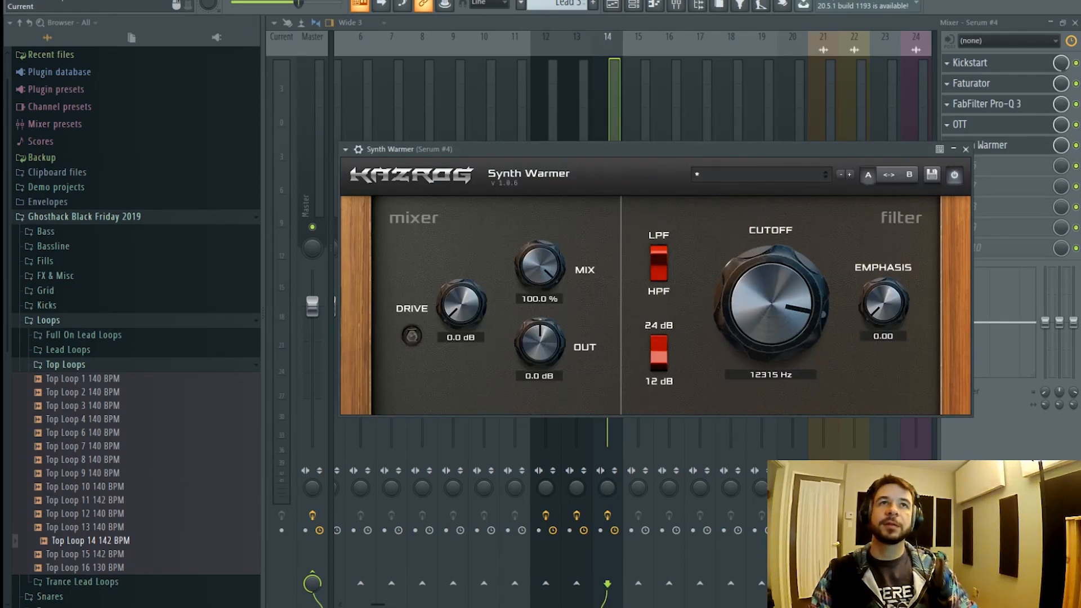
# - Select the playlist time range from just before bar 33 to about bar 50
pyautogui.click(158, 0)
pyautogui.click(613, 4)
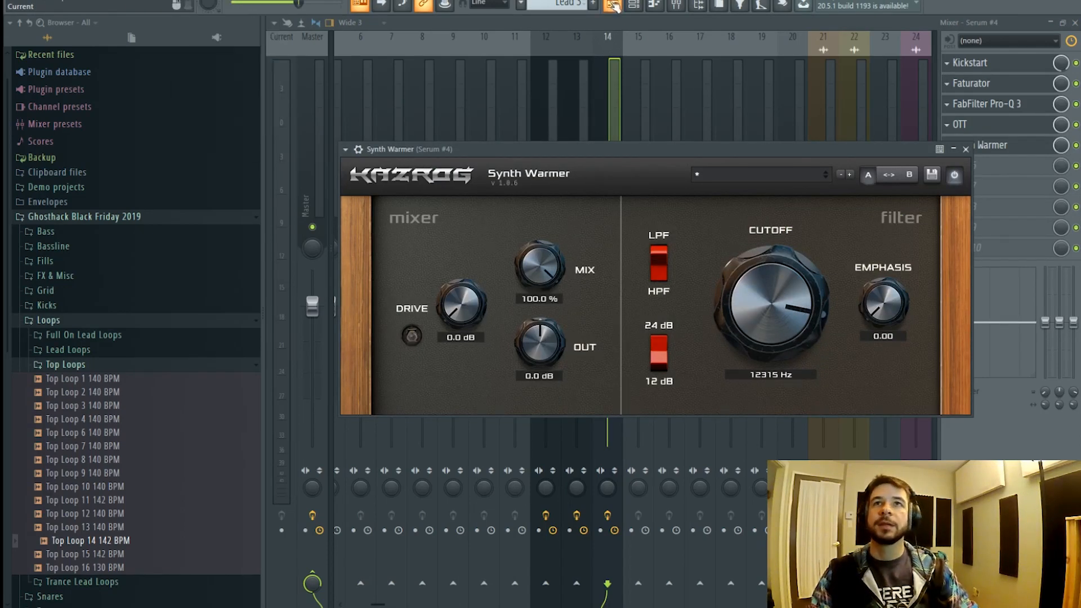
pyautogui.scroll(5, 723, 59)
pyautogui.scroll(-6, 723, 60)
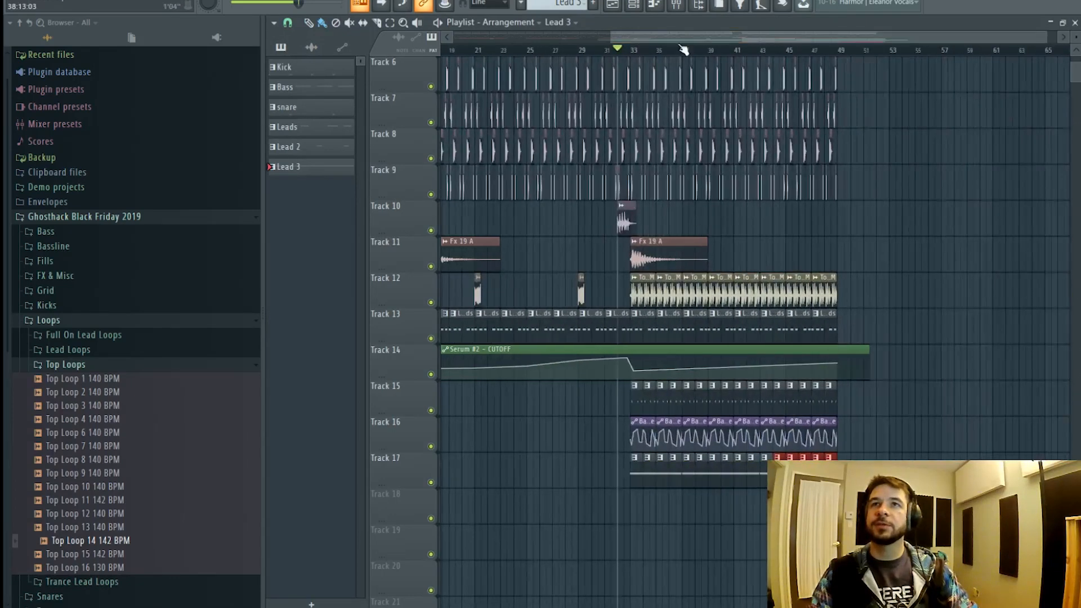
pyautogui.moveTo(624, 50); pyautogui.dragTo(845, 54)
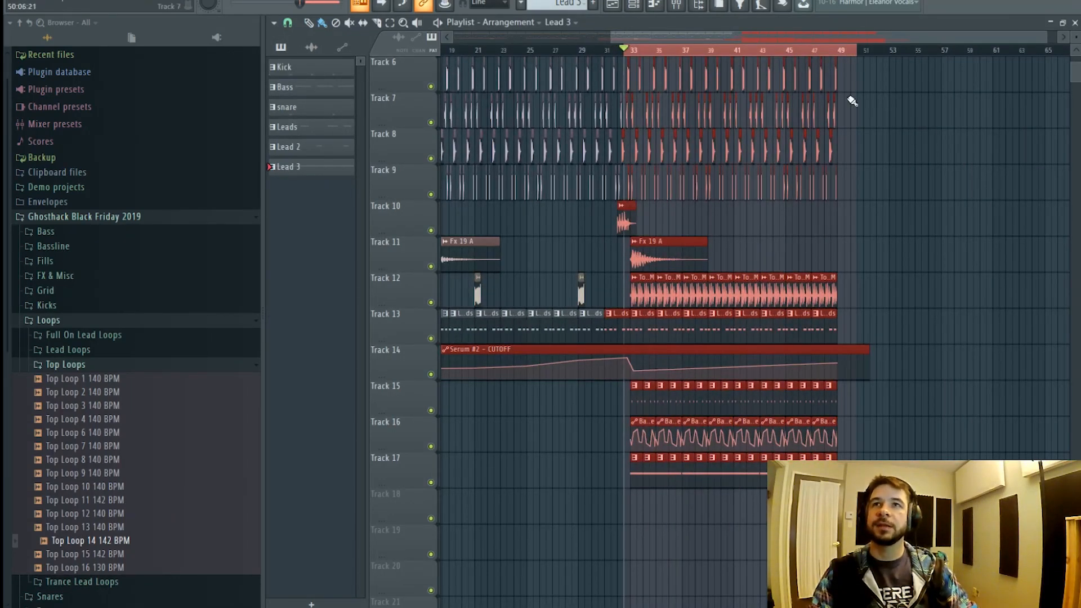
# - Lower Synth Warmer's filter cutoff on Serum #4 to 9688 Hz and create an automation clip for that parameter
pyautogui.click(678, 6)
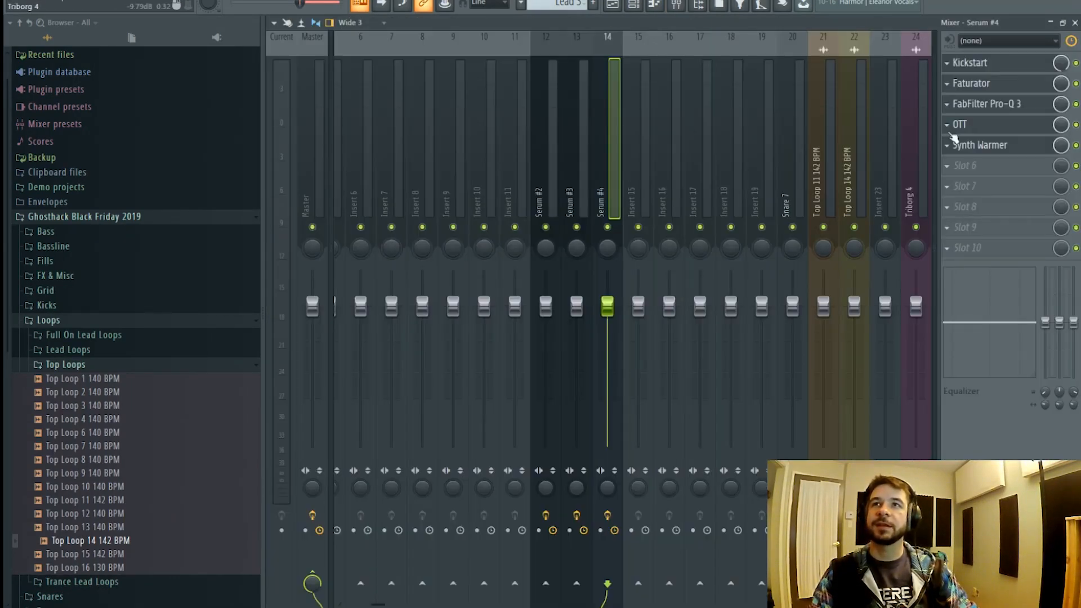
pyautogui.click(980, 145)
pyautogui.moveTo(725, 285); pyautogui.dragTo(725, 293)
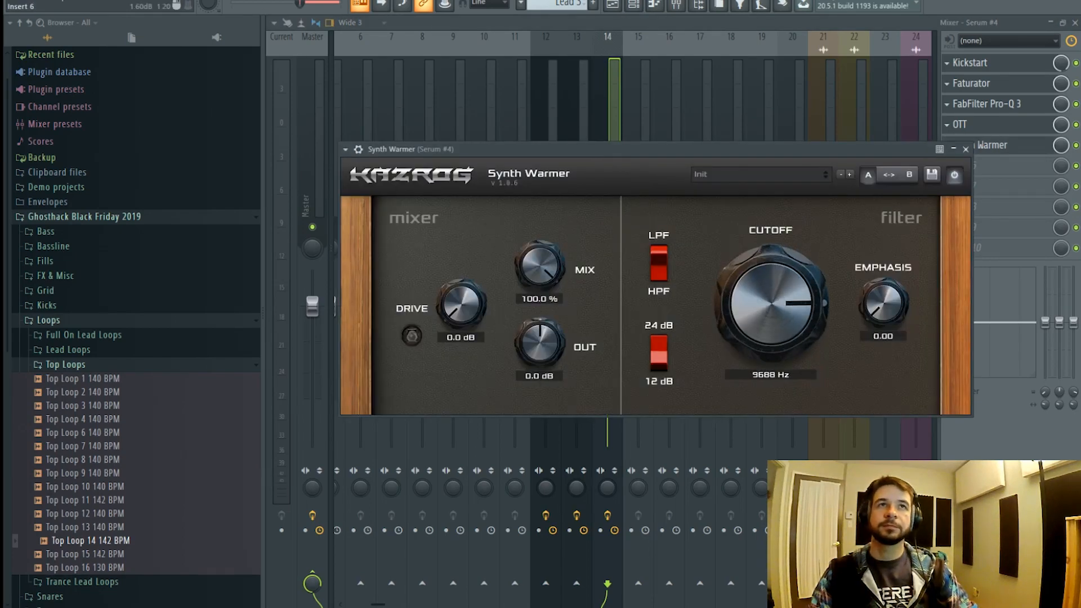
pyautogui.click(161, 1)
pyautogui.moveTo(230, 139)
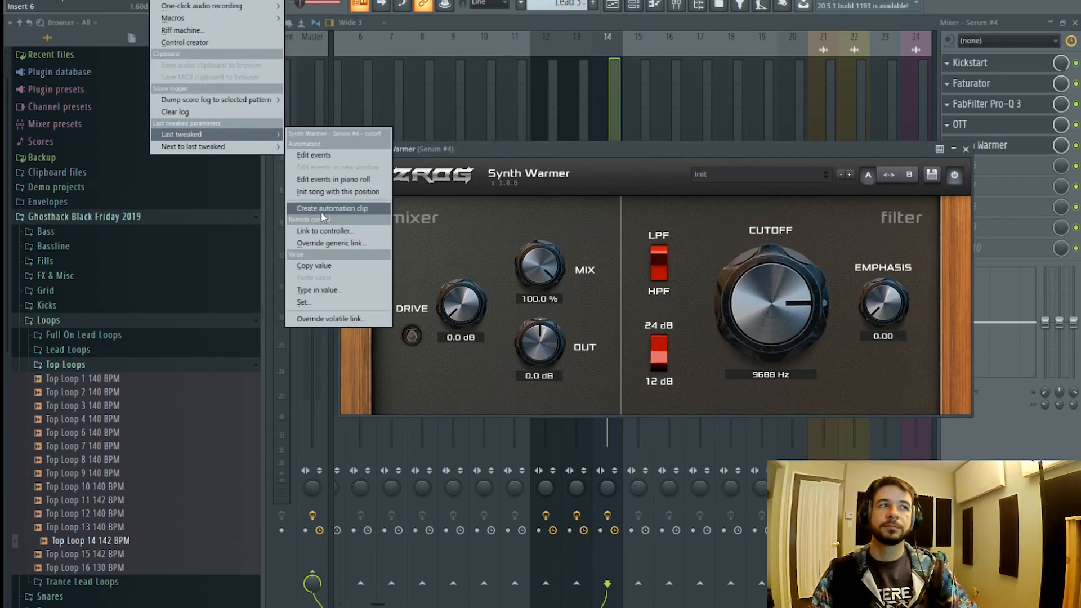
pyautogui.click(323, 213)
# - Add points at bars 33, 41 and 49 to the Synth Warmer cutoff clip so the curve falls to its minimum at bar 49
pyautogui.click(618, 5)
pyautogui.scroll(3, 762, 39)
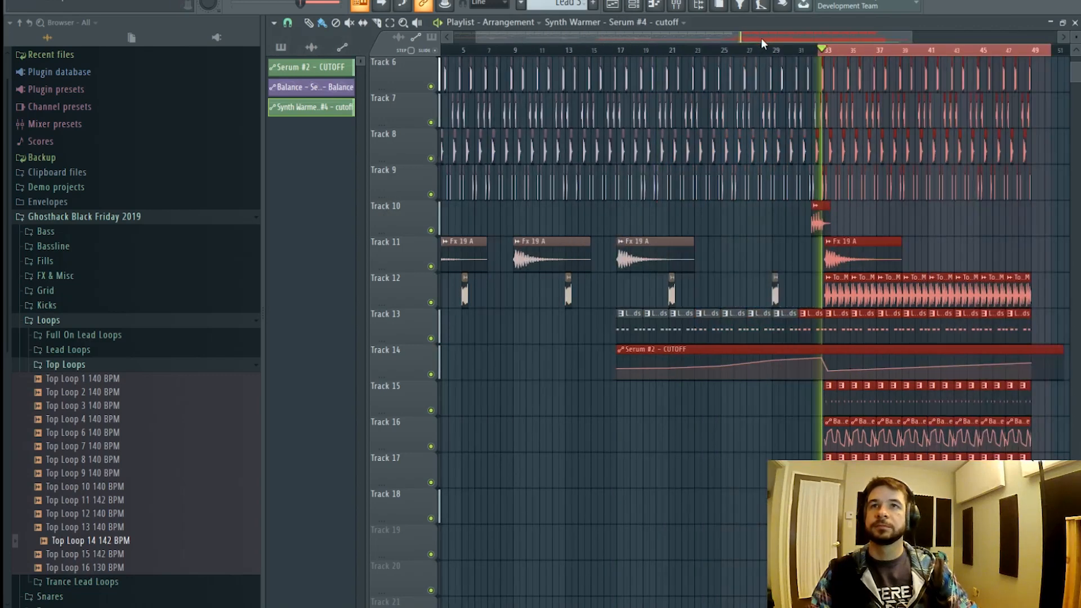
pyautogui.moveTo(798, 37); pyautogui.dragTo(879, 52)
pyautogui.scroll(3, 879, 51)
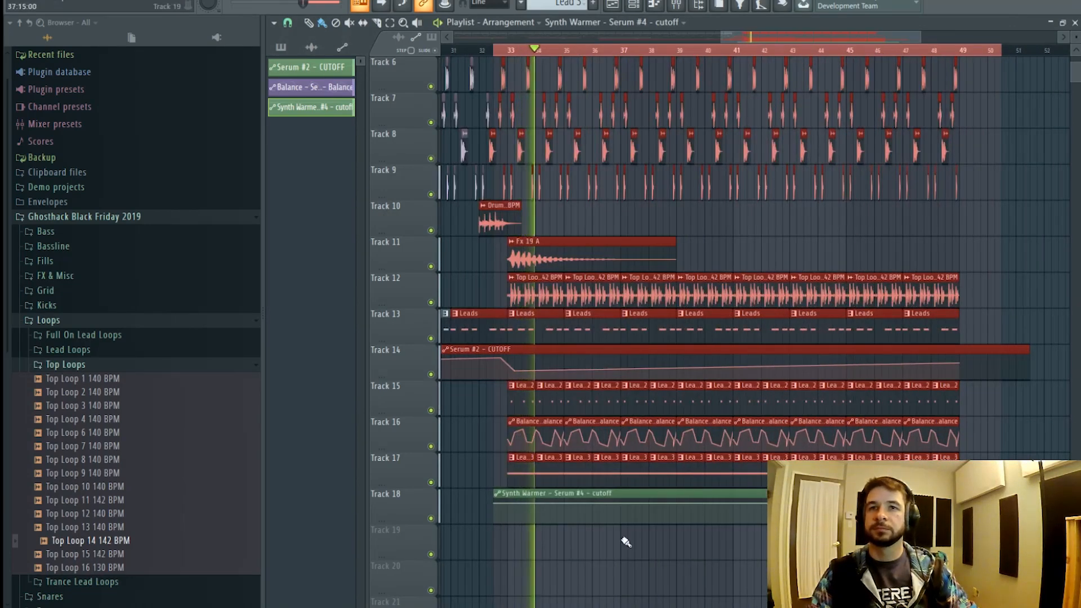
pyautogui.rightClick(509, 502)
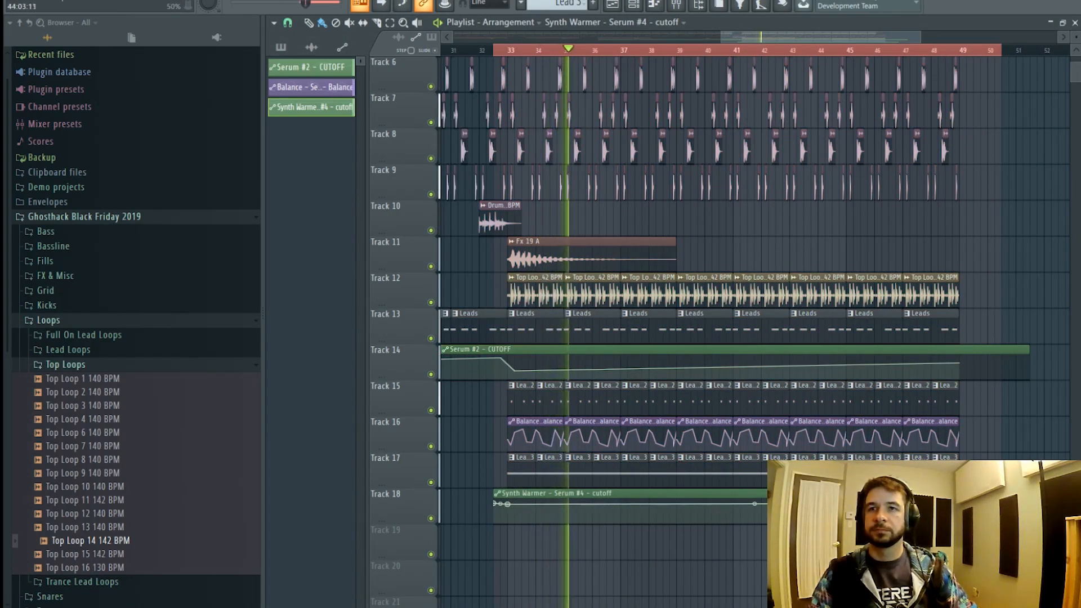
pyautogui.rightClick(735, 510)
pyautogui.moveTo(735, 510); pyautogui.dragTo(734, 507)
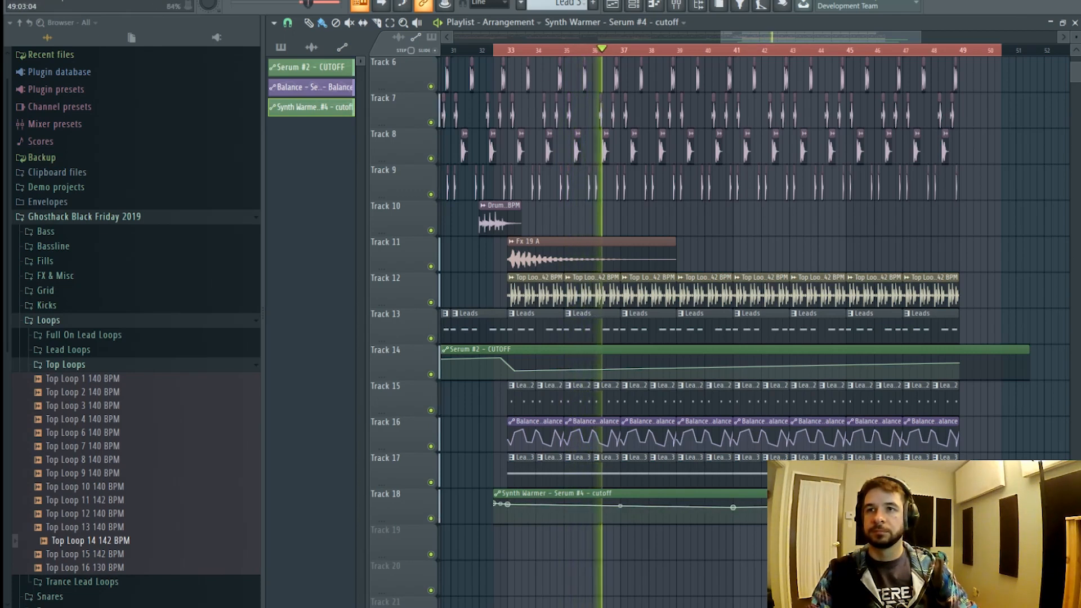
pyautogui.rightClick(959, 519)
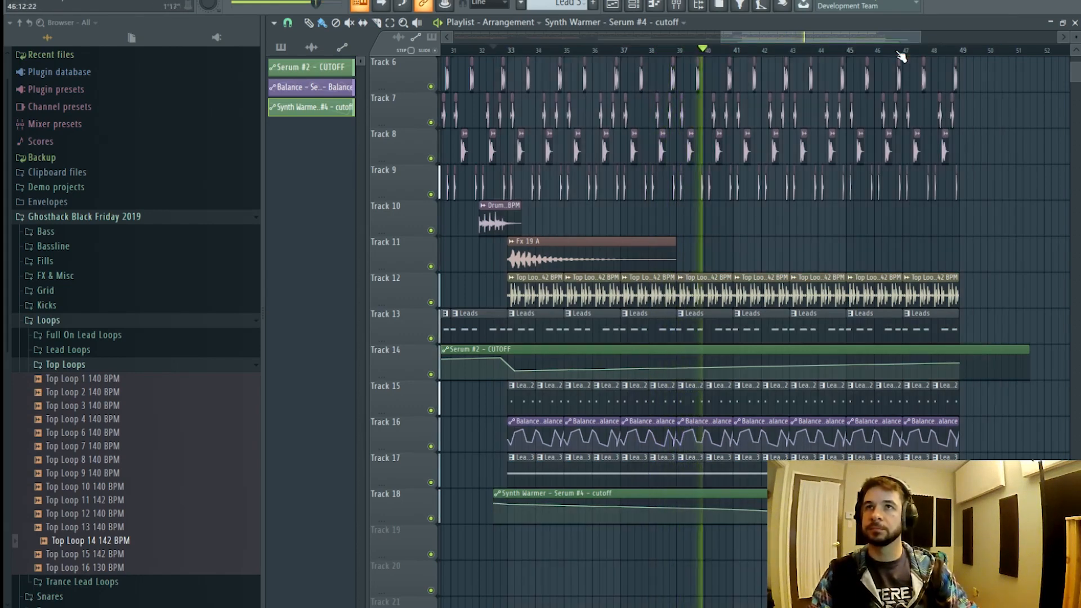
# - Copy the drum, bass and top-loop clips on tracks 1 to 9 from bar 33 onward so the copies start at bar 49
pyautogui.scroll(5, 957, 169)
pyautogui.moveTo(1000, 59); pyautogui.dragTo(509, 366)
pyautogui.moveTo(516, 73); pyautogui.dragTo(844, 183)
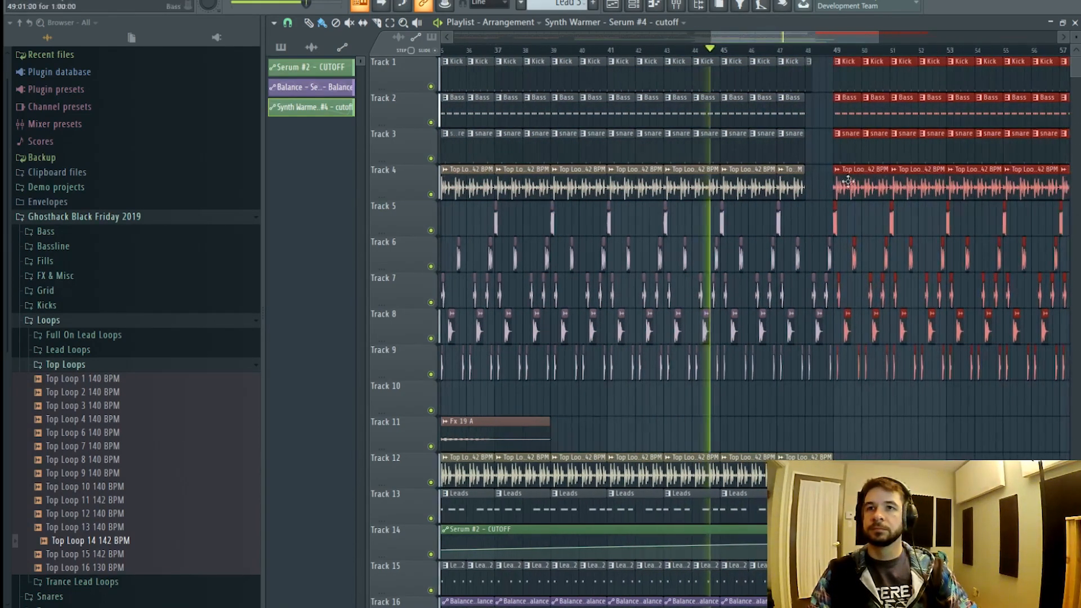
# - Duplicate the Fx 19 A, top loop and Leads clips on tracks 11 to 13 from bars 33–49 to bar 49
pyautogui.scroll(-4, 811, 225)
pyautogui.scroll(-3, 791, 39)
pyautogui.scroll(-5, 799, 59)
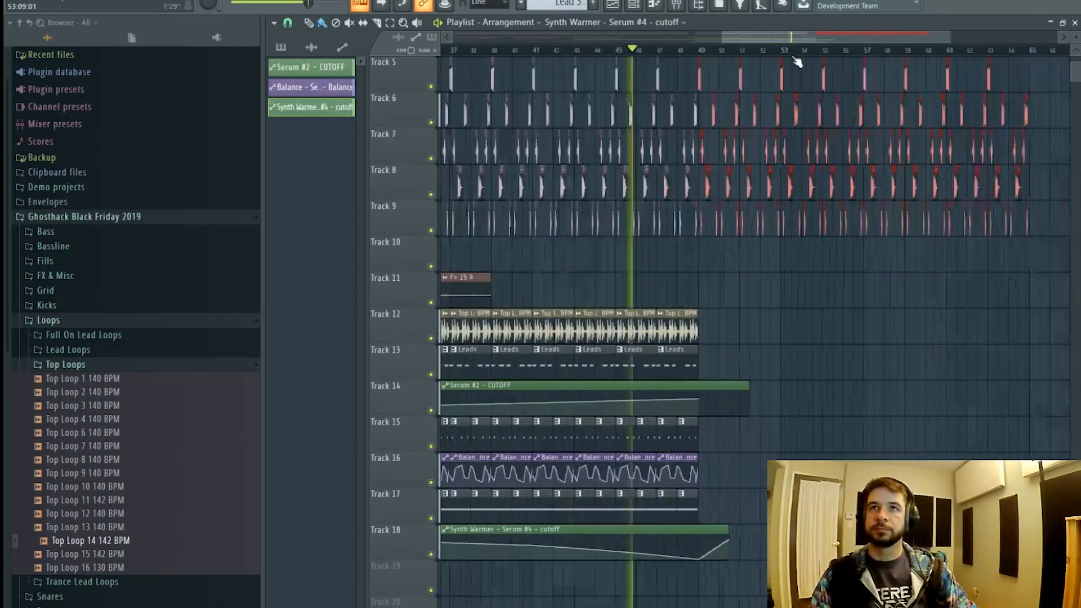
pyautogui.moveTo(870, 254); pyautogui.dragTo(682, 376)
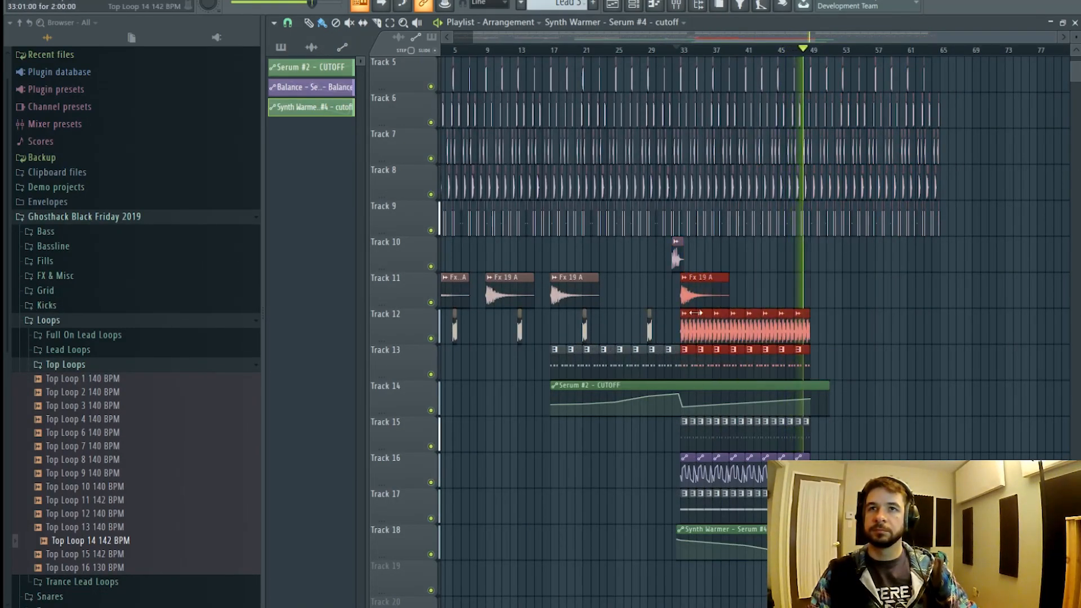
pyautogui.hotkey('ctrl', 'b')
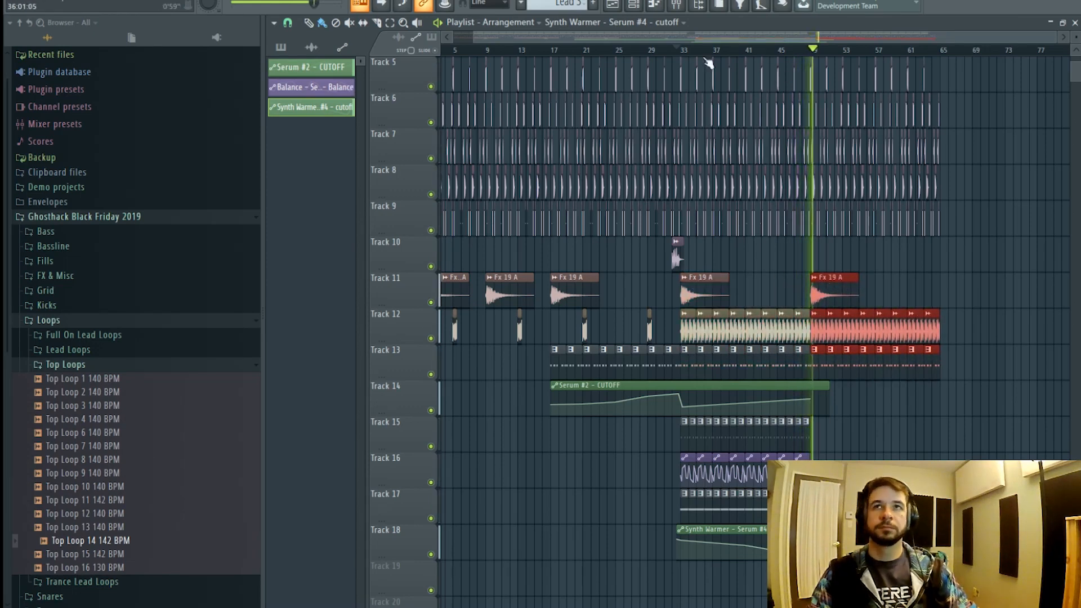
# - Copy the clips on tracks 15 to 17 to bar 49 and extend the Synth Warmer cutoff clip to about bar 59
pyautogui.click(693, 49)
pyautogui.scroll(-4, 847, 295)
pyautogui.moveTo(889, 273); pyautogui.dragTo(682, 363)
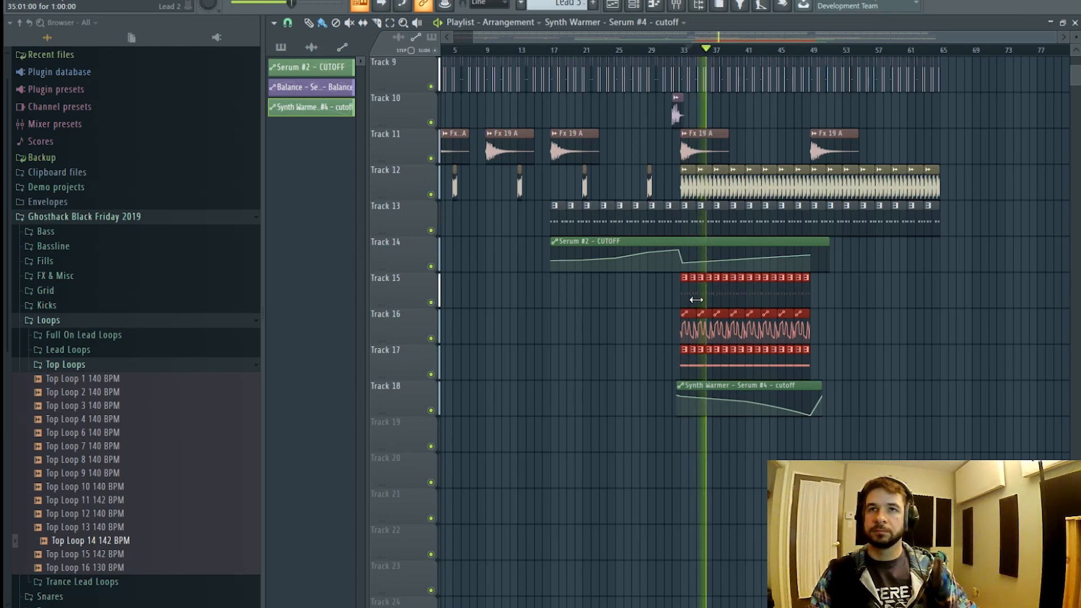
pyautogui.moveTo(700, 302); pyautogui.dragTo(831, 304)
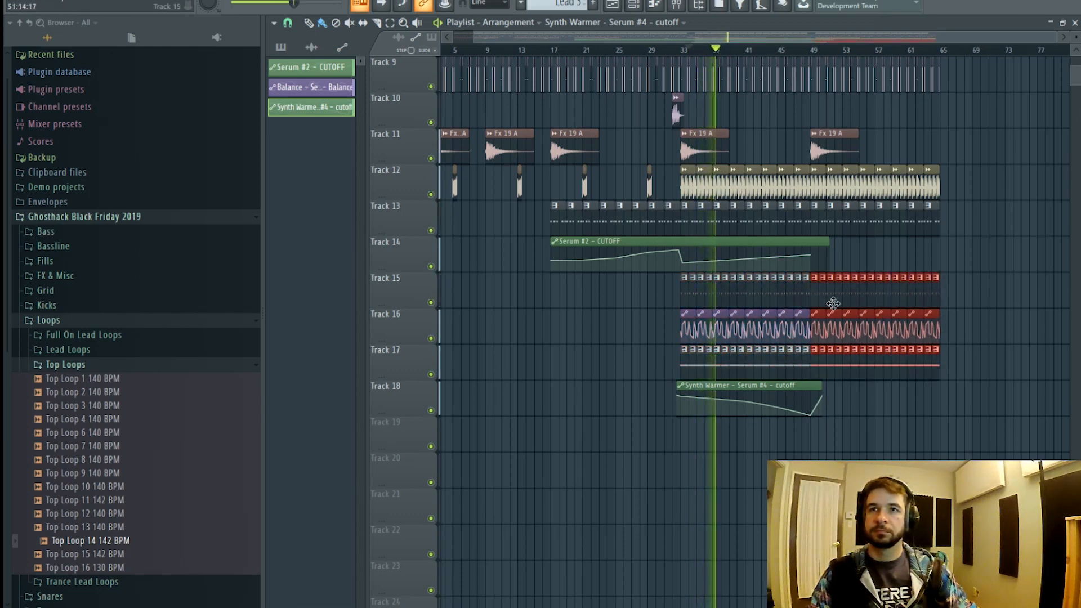
pyautogui.moveTo(821, 397); pyautogui.dragTo(895, 389)
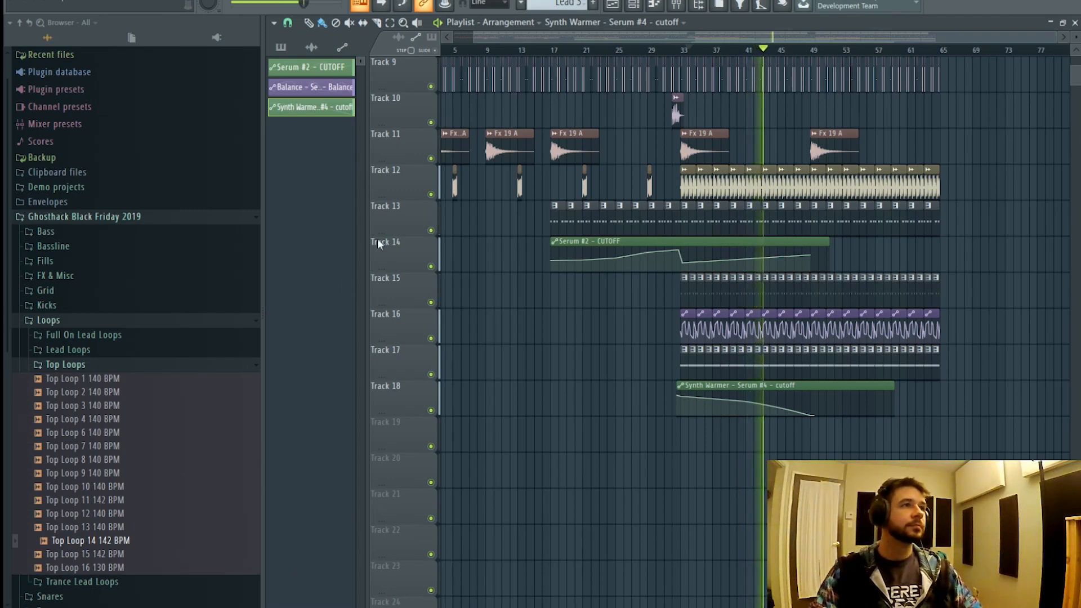
pyautogui.scroll(6, 840, 39)
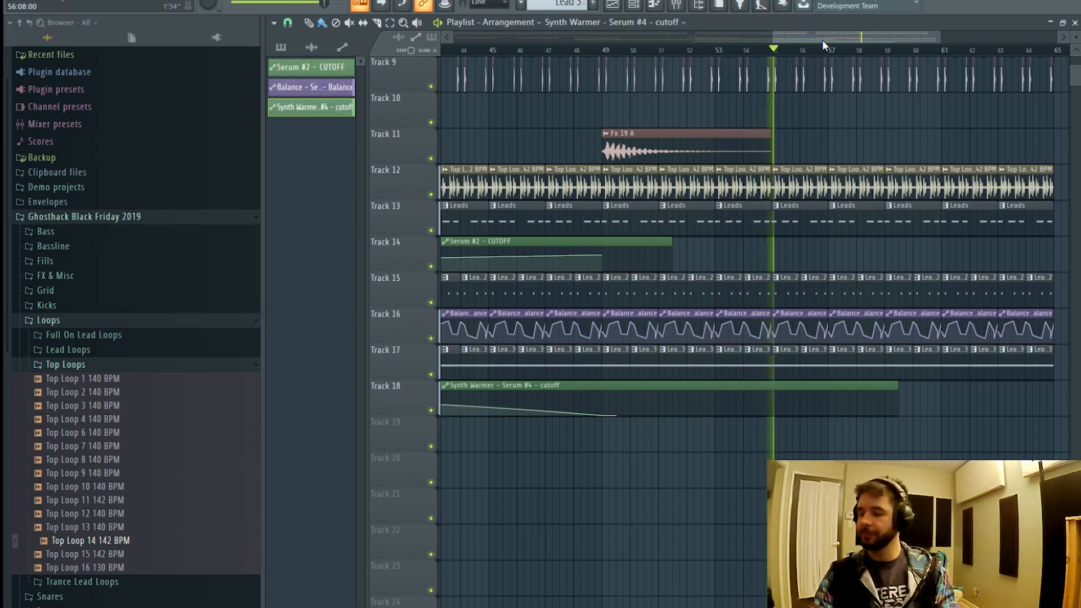
pyautogui.click(656, 10)
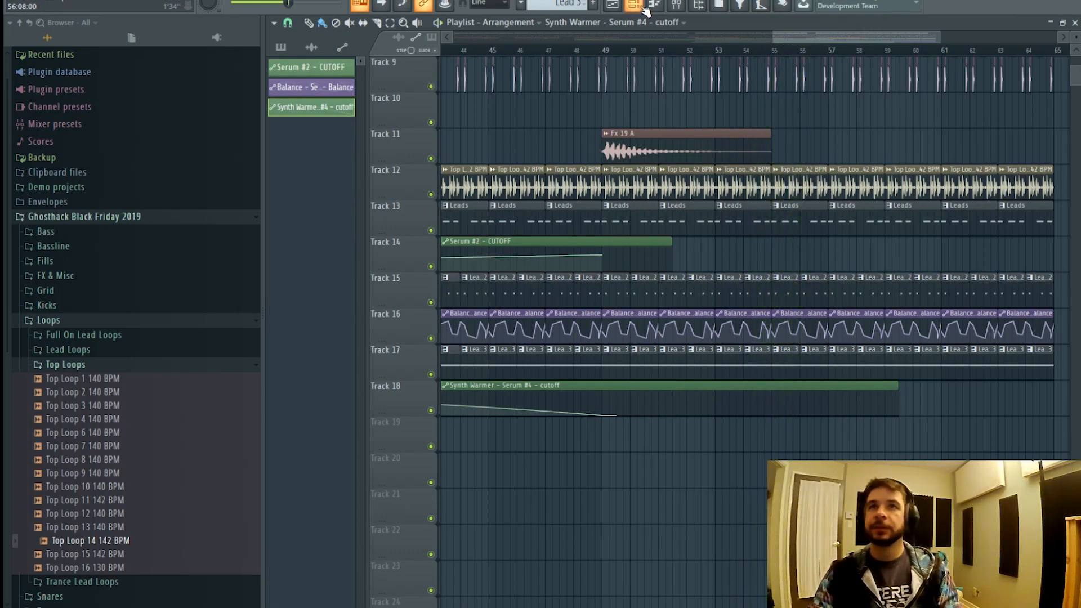
pyautogui.click(504, 450)
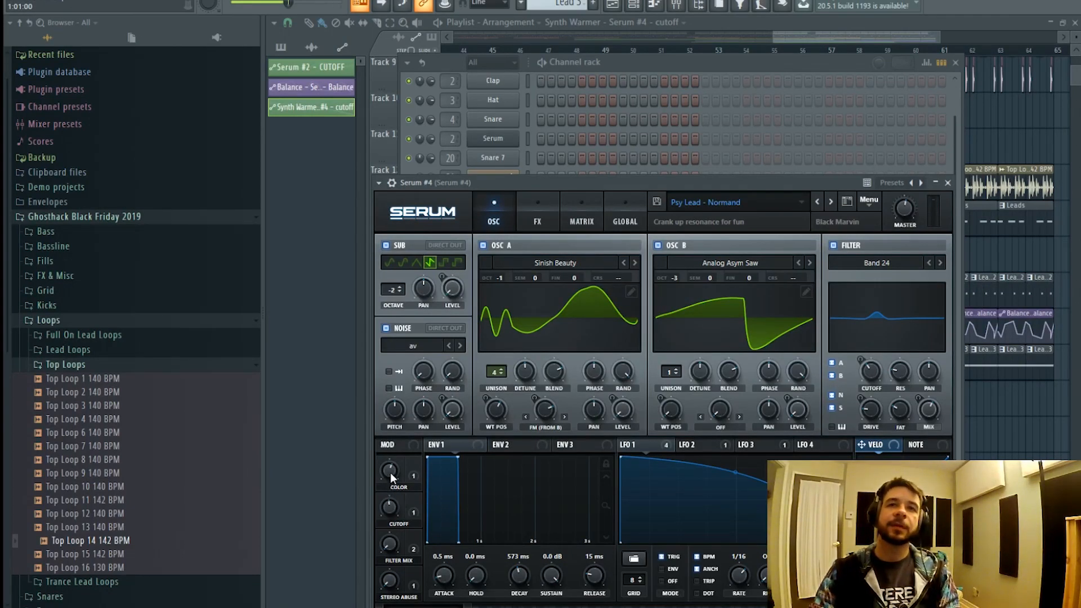
pyautogui.click(393, 508)
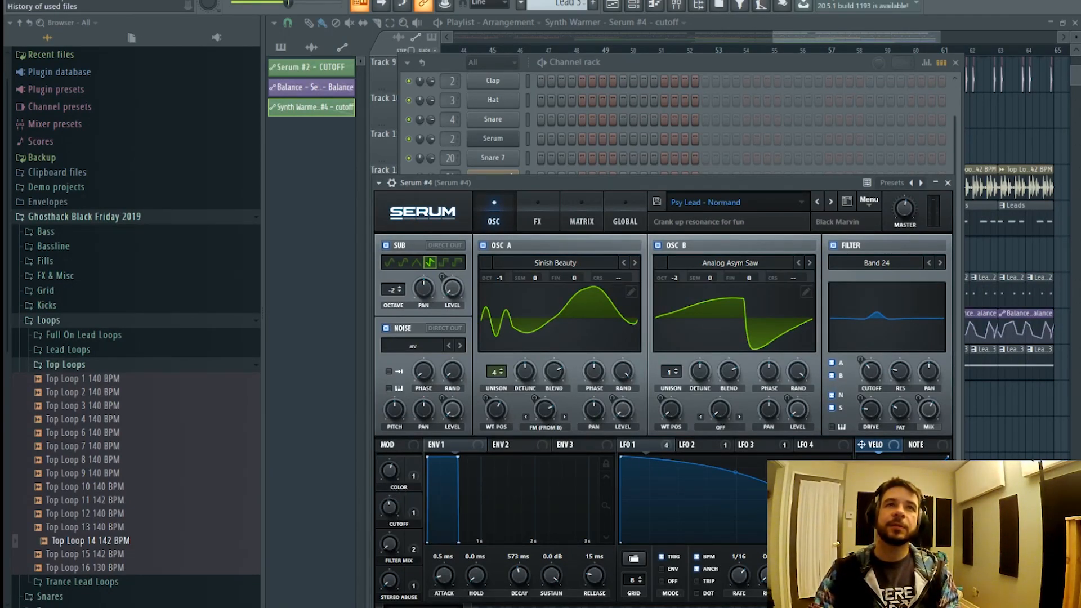
# - Select the playlist time range from just before bar 33 to just past bar 65
pyautogui.moveTo(842, 38)
pyautogui.mouseDown()
pyautogui.moveTo(889, 38)
pyautogui.moveTo(851, 39)
pyautogui.mouseUp()
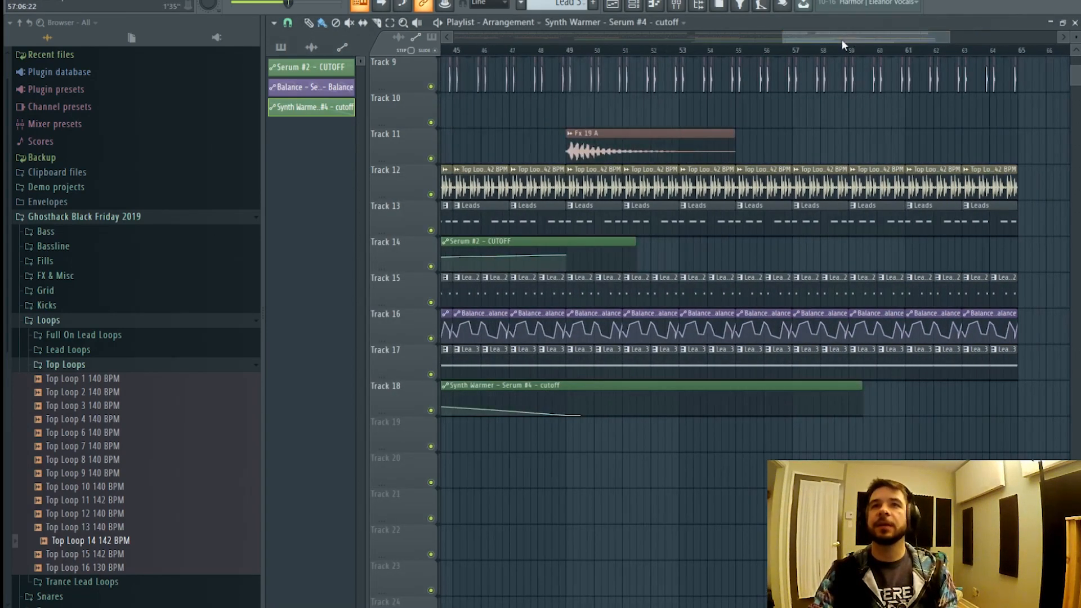
pyautogui.scroll(-3, 831, 48)
pyautogui.click(677, 7)
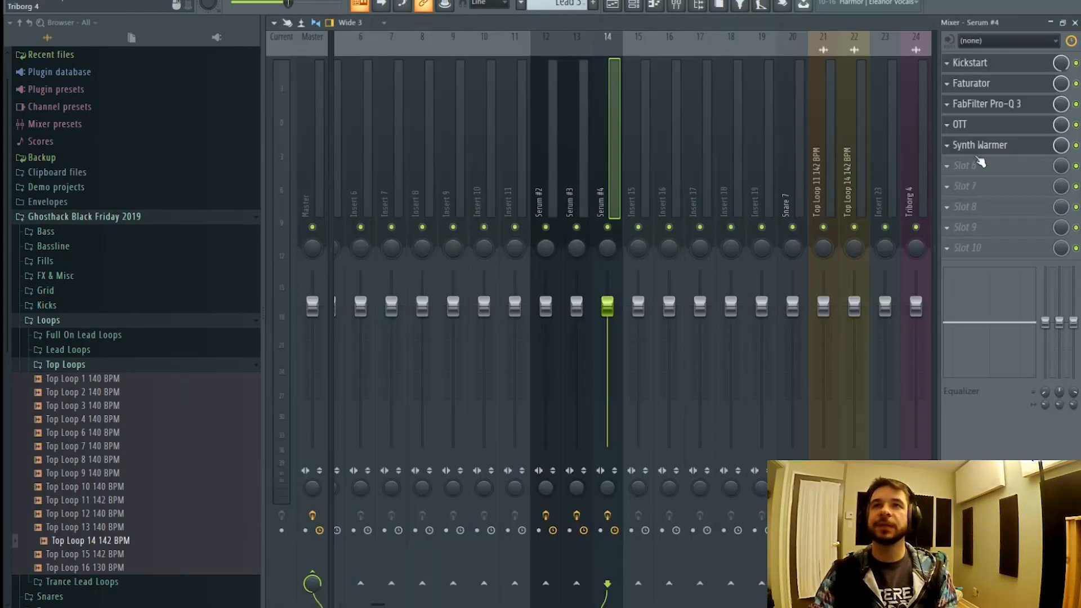
pyautogui.click(613, 5)
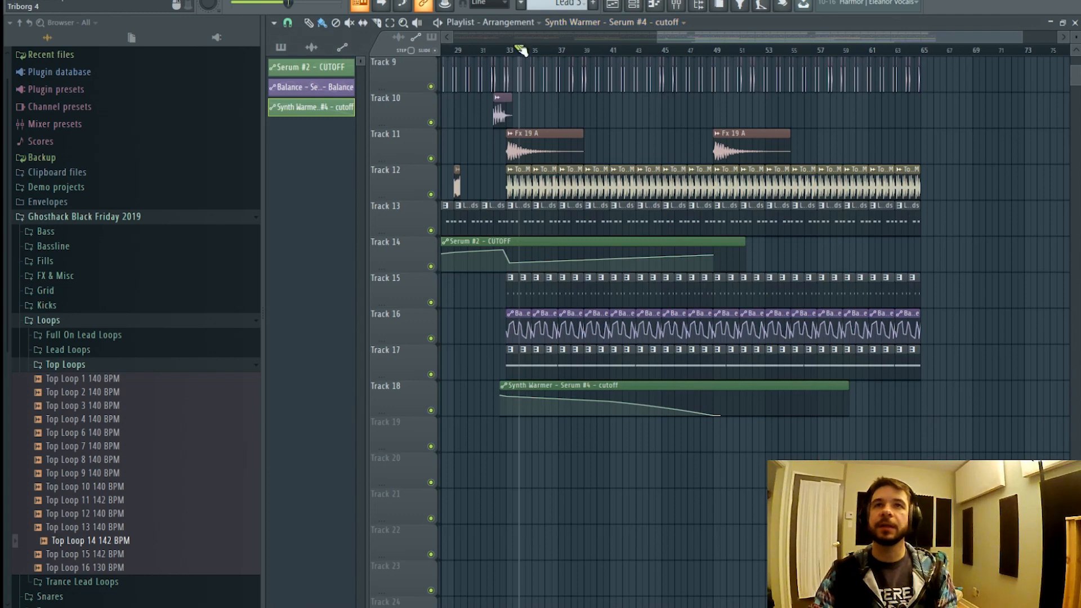
pyautogui.moveTo(518, 48); pyautogui.dragTo(936, 60)
# - Touch the CUTOFF macro in Serum #4 and create an automation clip for it over the selected range
pyautogui.click(641, 6)
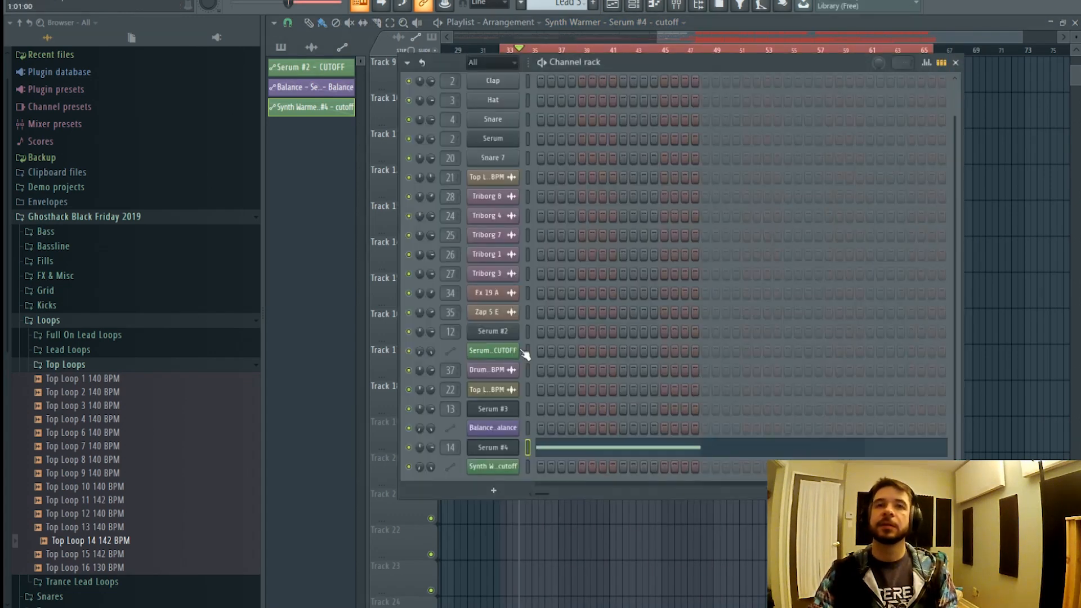
pyautogui.click(495, 448)
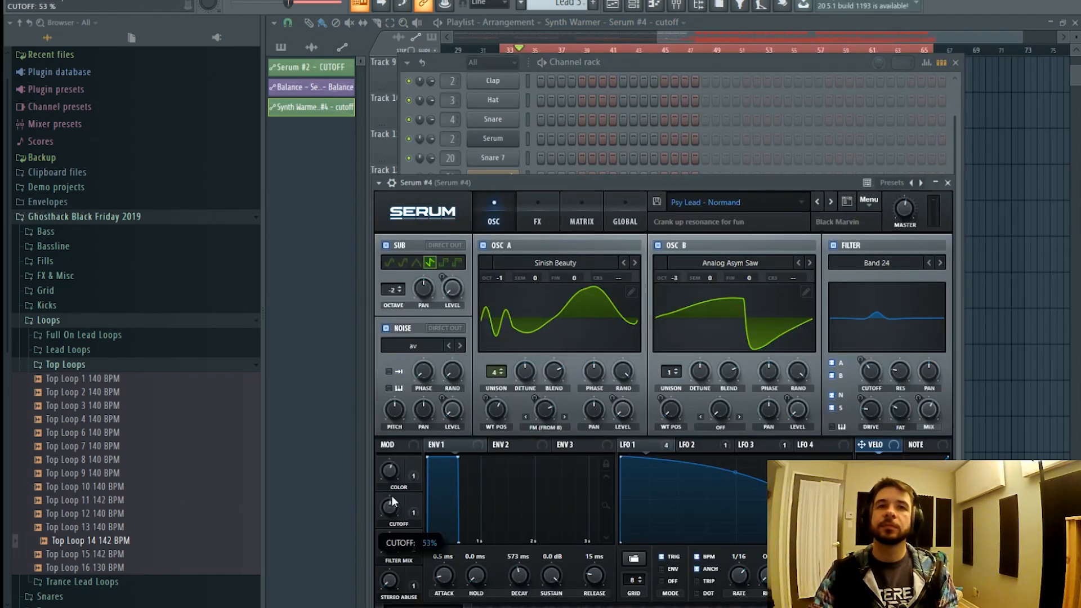
pyautogui.click(161, 0)
pyautogui.moveTo(224, 137)
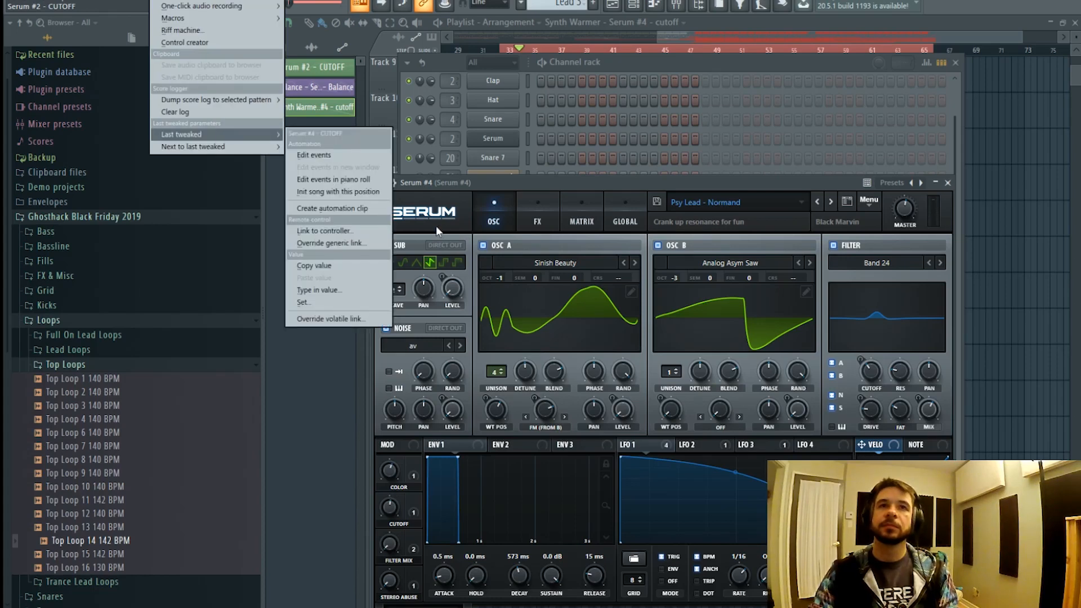
pyautogui.click(364, 207)
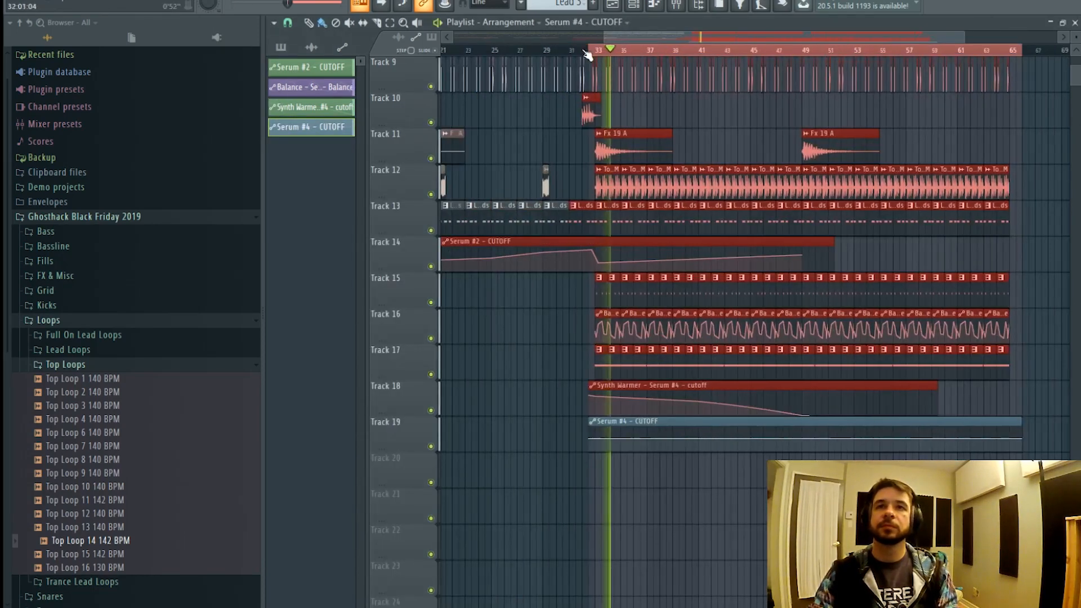
# - Shape the Serum #4 CUTOFF automation with points at bars 33, 49 and 65, low until 49 and rising to 65, and save the project
pyautogui.rightClick(596, 443)
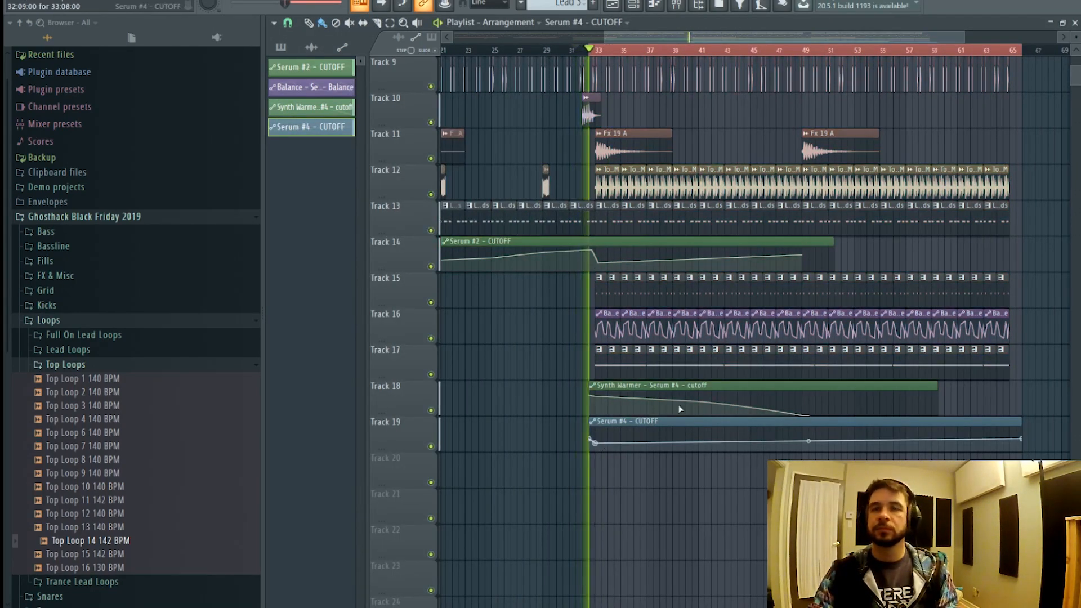
pyautogui.click(743, 49)
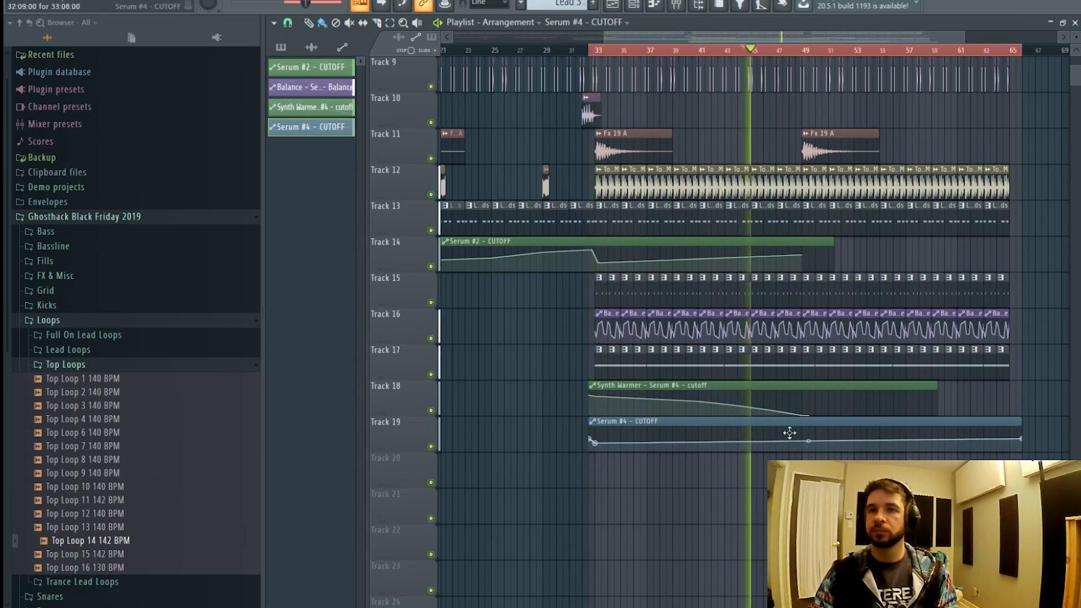
pyautogui.rightClick(804, 443)
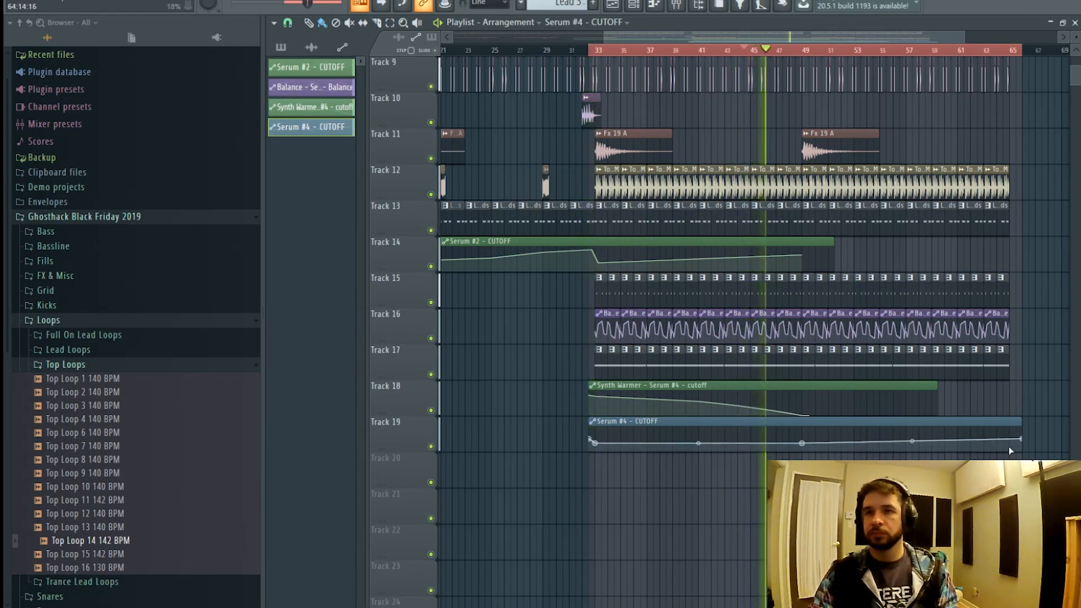
pyautogui.moveTo(804, 443); pyautogui.dragTo(1015, 431)
pyautogui.hotkey('ctrl', 's')
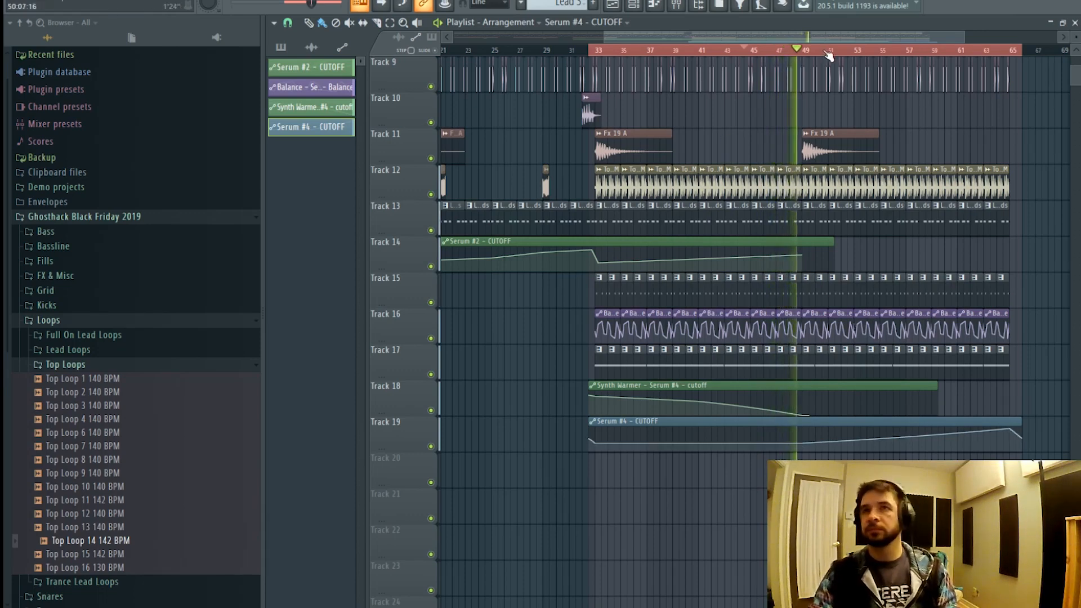
# - Play the arrangement from bar 49 towards bar 65 and check the Serum #4 mixer levels and automation
pyautogui.scroll(6, 829, 54)
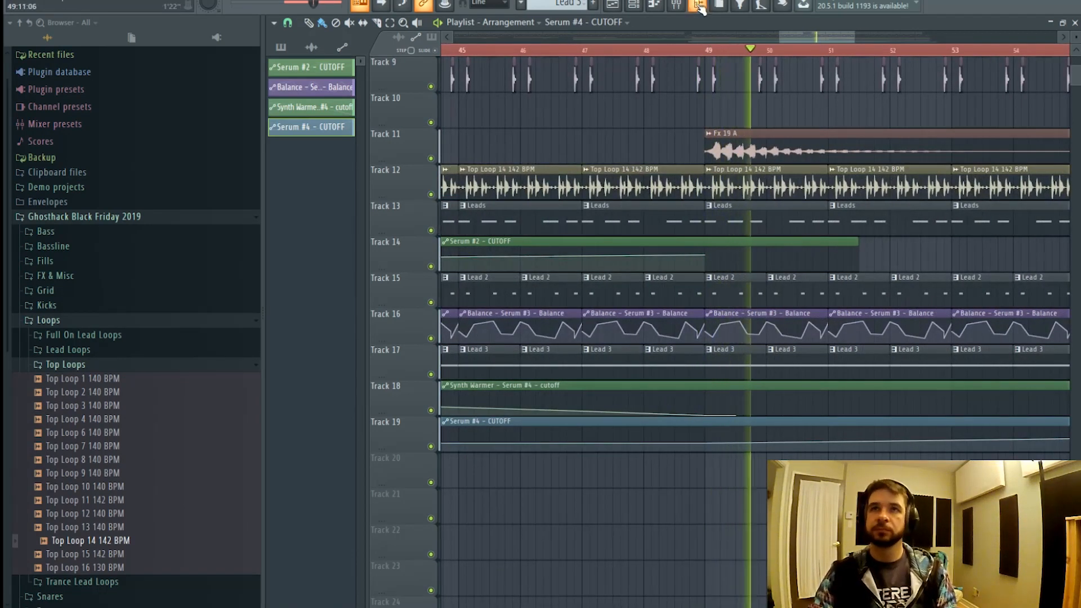
pyautogui.click(700, 6)
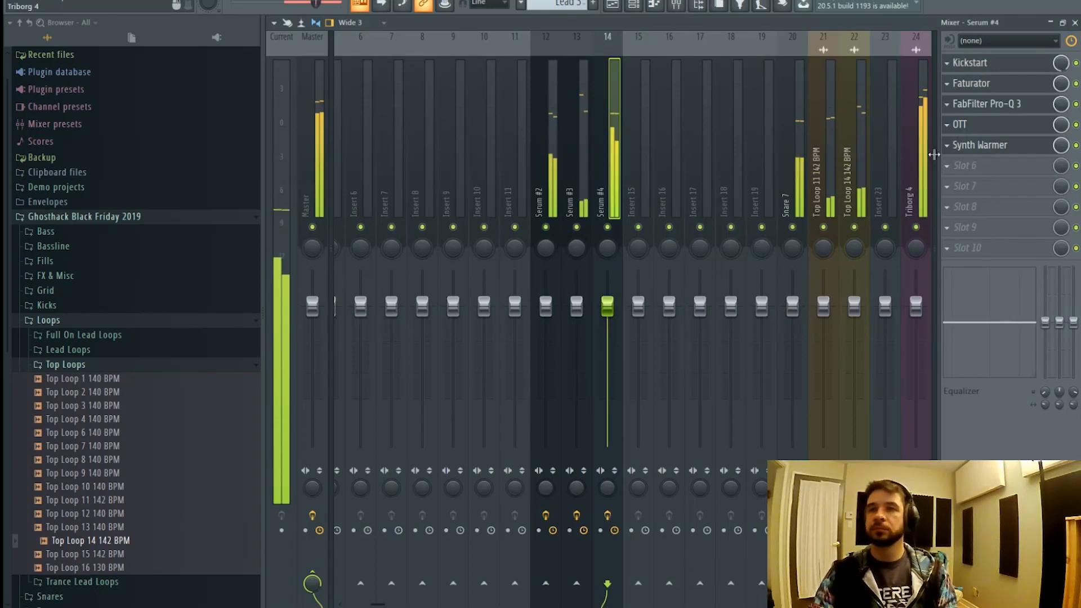
pyautogui.click(614, 7)
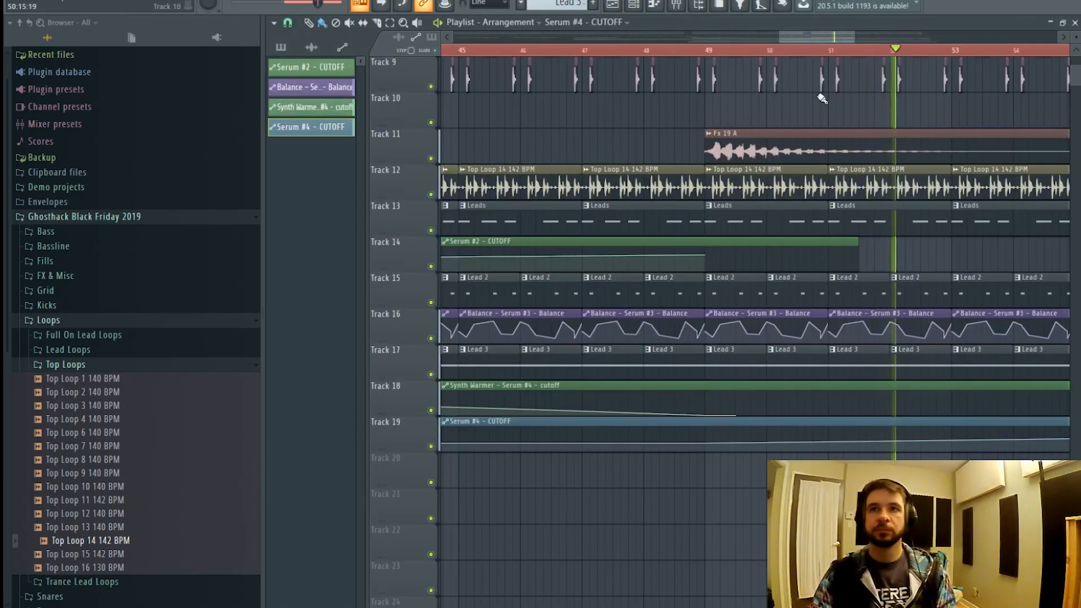
pyautogui.scroll(-4, 822, 46)
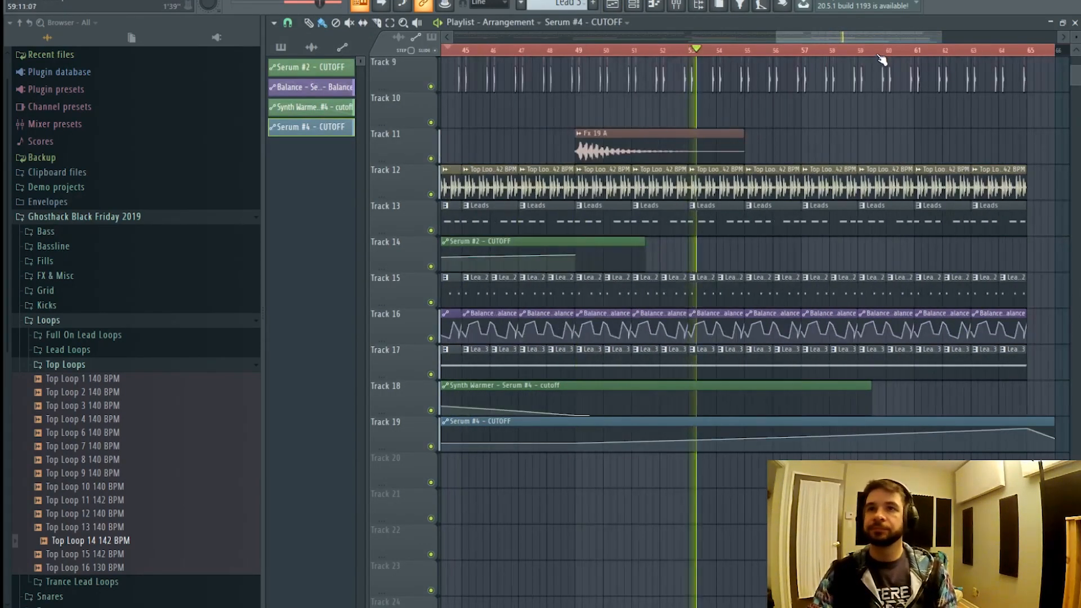
pyautogui.click(879, 52)
pyautogui.click(956, 52)
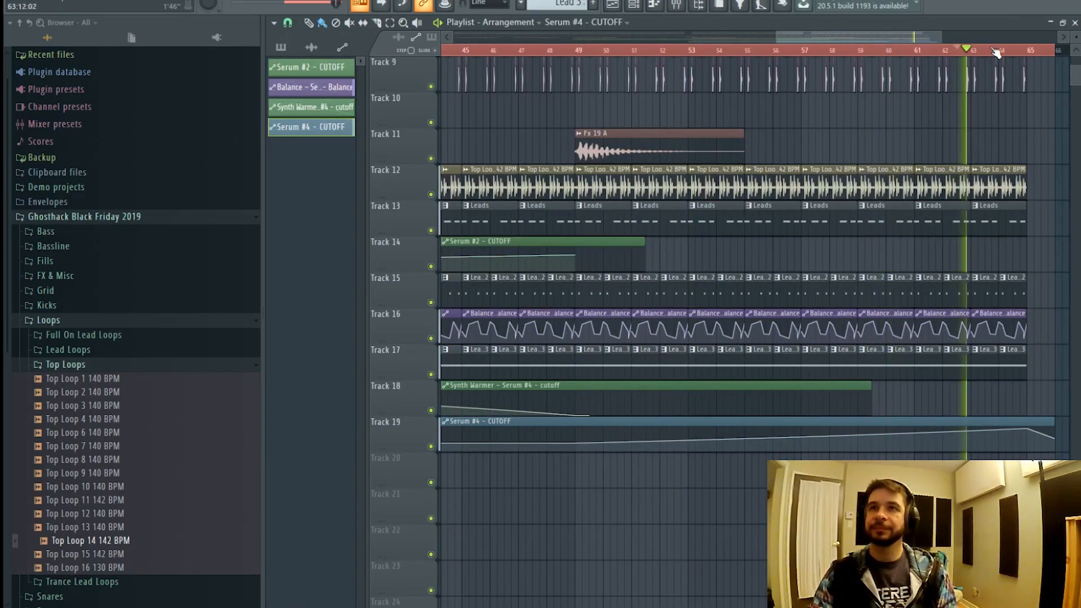
pyautogui.scroll(-4, 1011, 52)
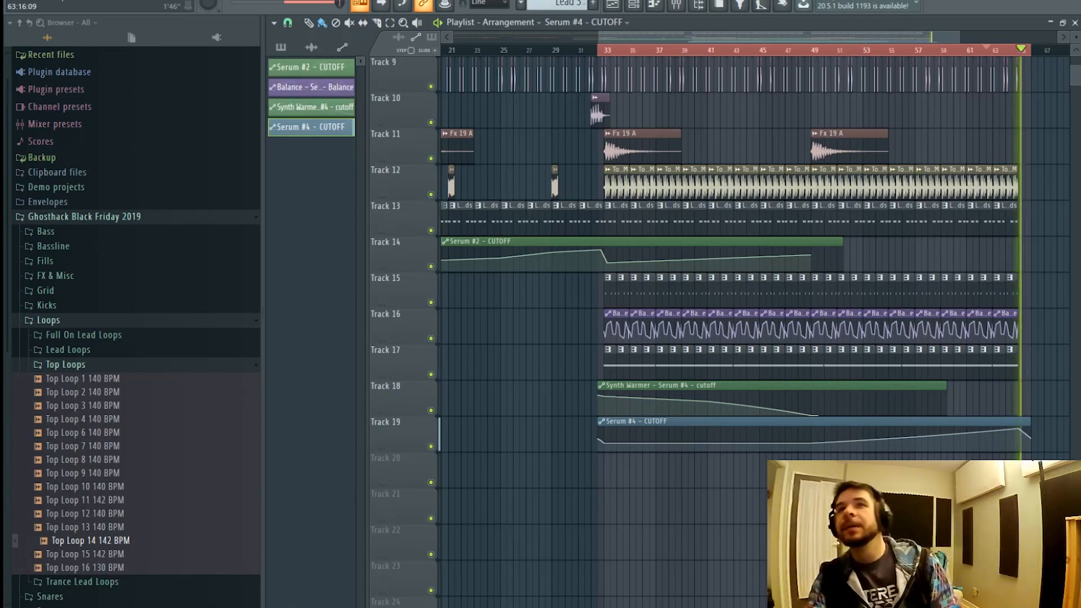
pyautogui.click(987, 51)
pyautogui.click(680, 5)
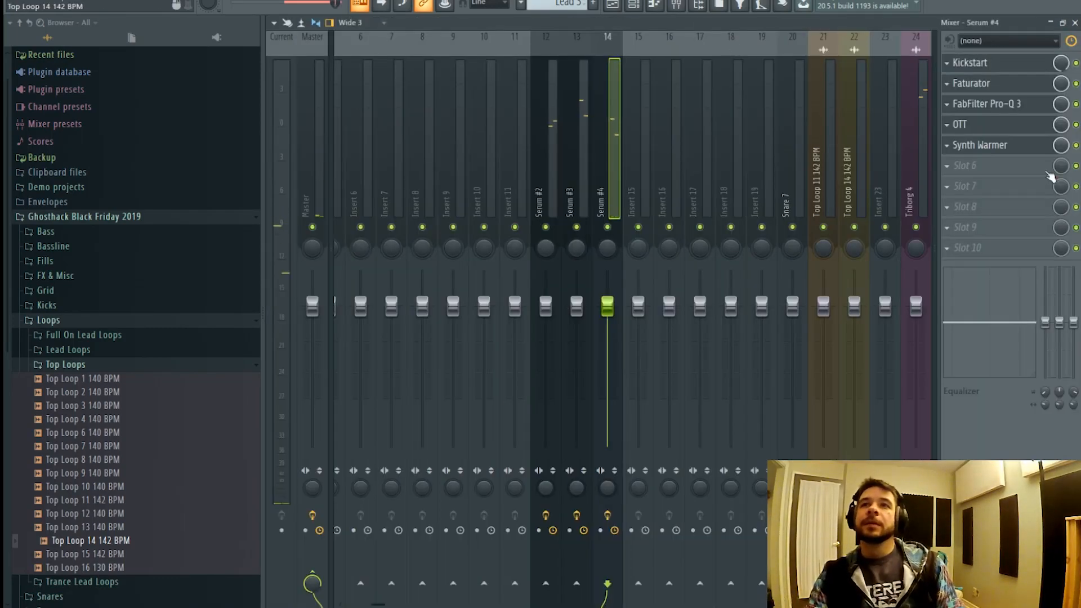
pyautogui.click(1018, 168)
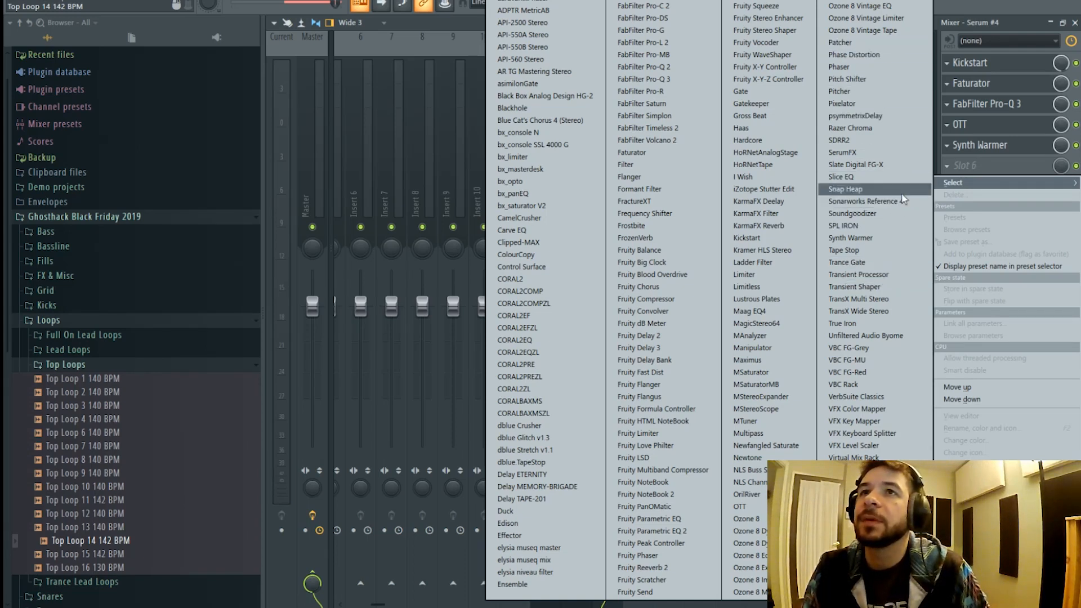
pyautogui.click(507, 0)
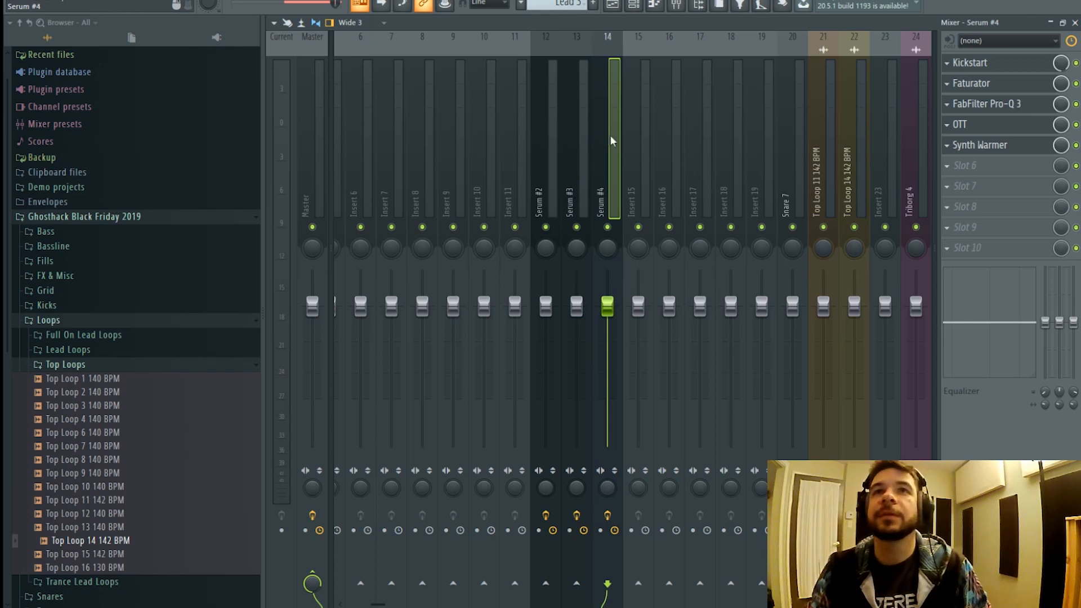
pyautogui.scroll(-4, 580, 171)
pyautogui.scroll(6, 580, 171)
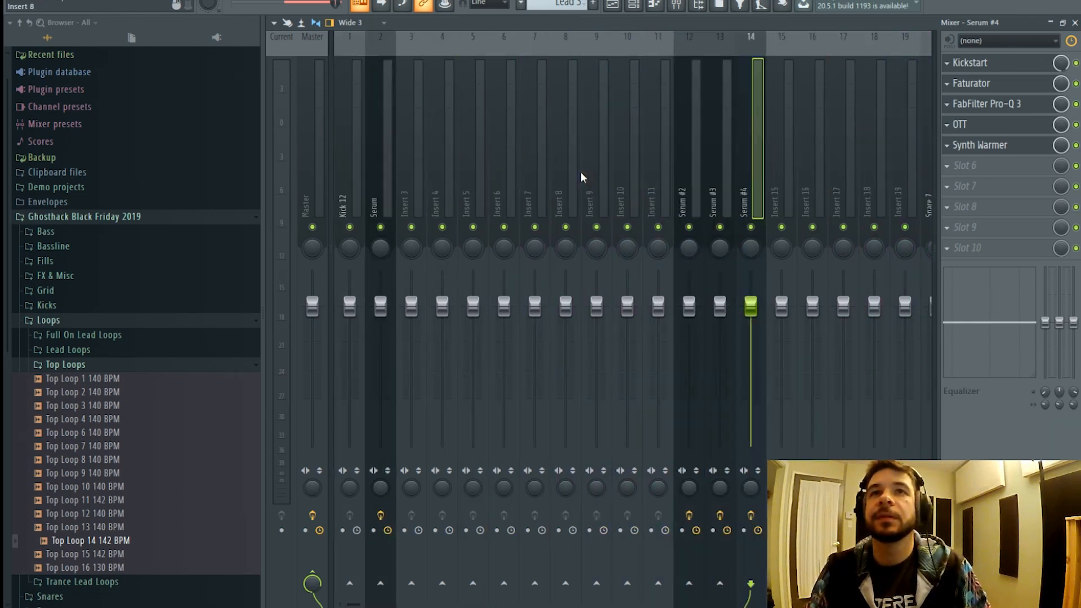
pyautogui.click(612, 6)
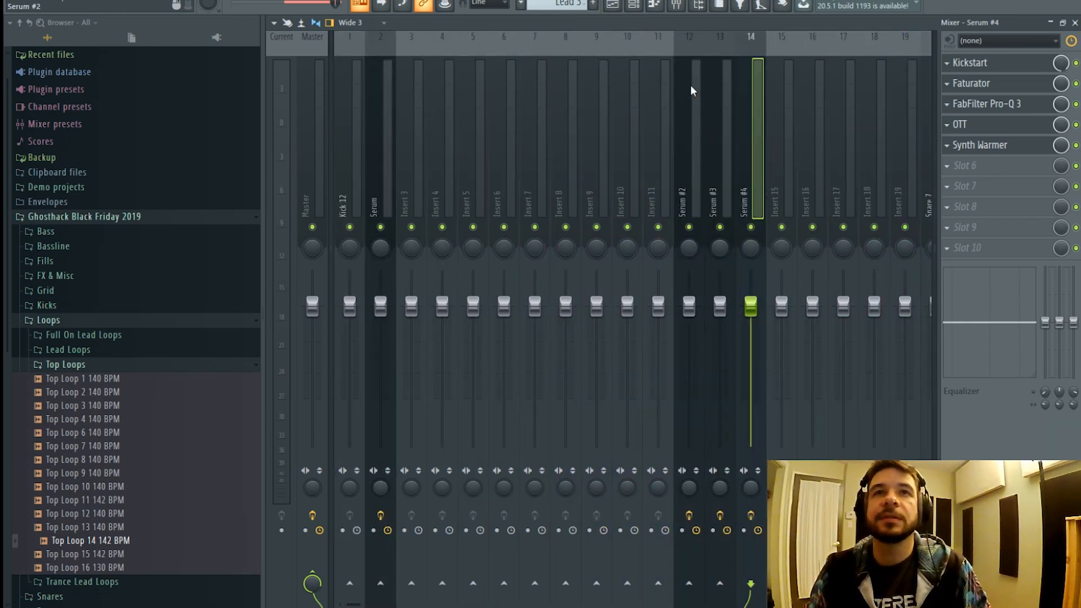
pyautogui.click(623, 5)
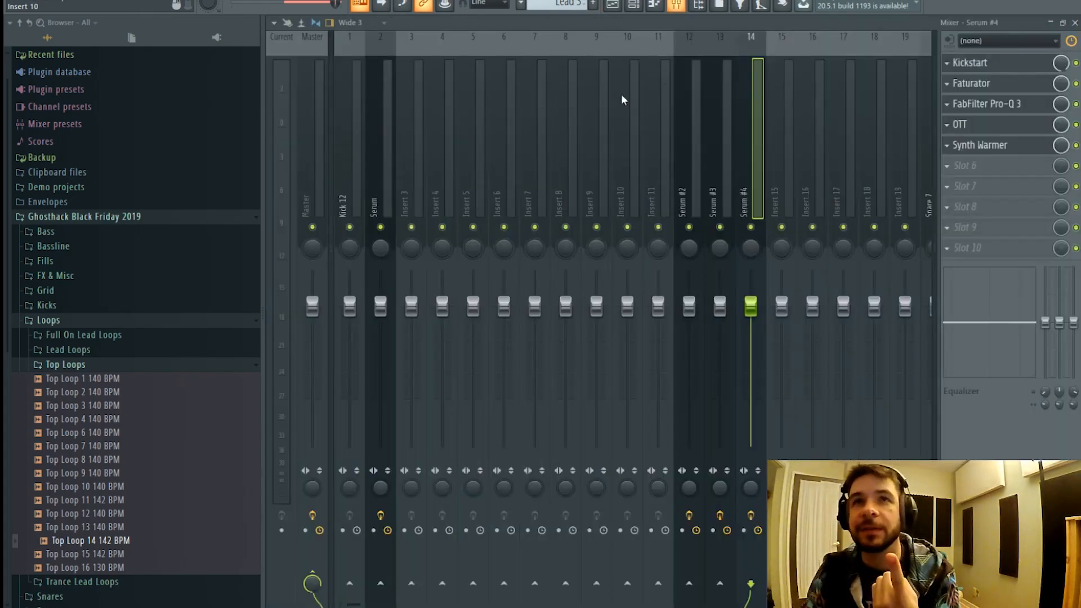
pyautogui.click(676, 4)
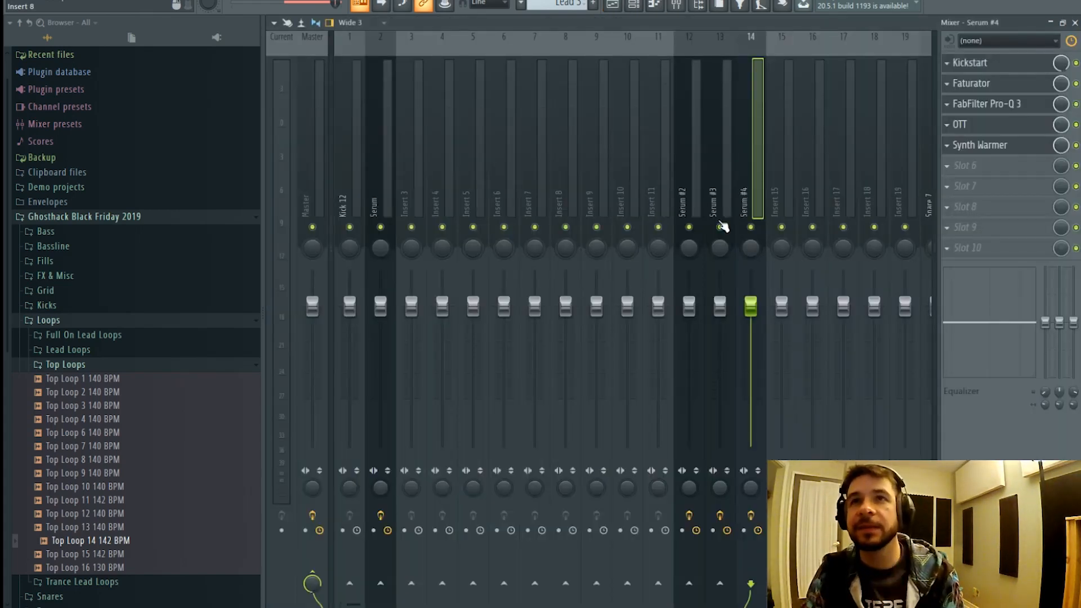
pyautogui.click(637, 7)
# - Play from about bar 49 and set the FILTER MIX macro in Serum #4 to 32%
pyautogui.click(817, 50)
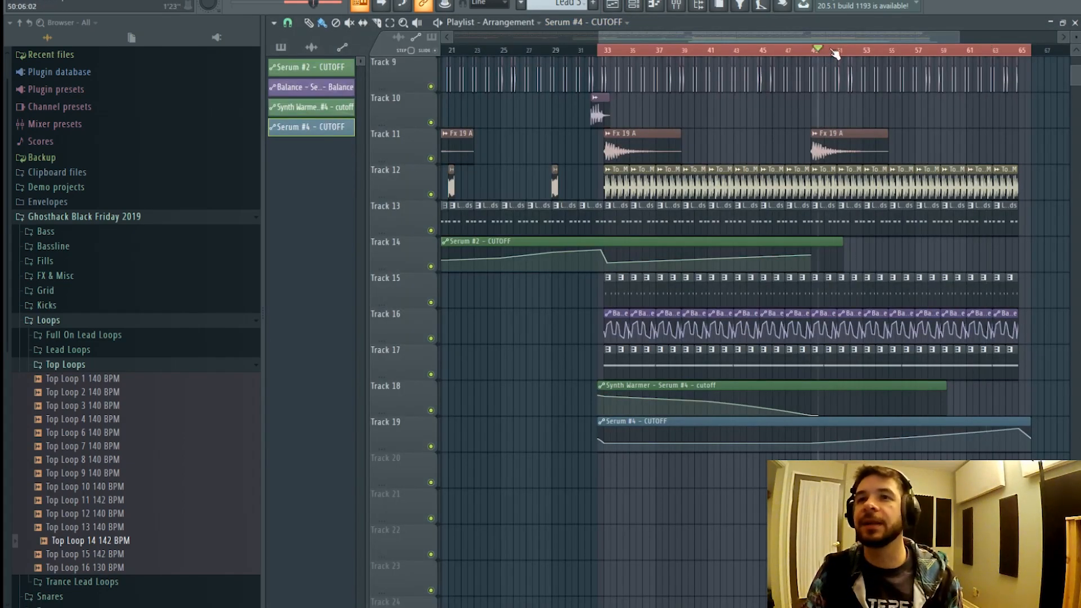
pyautogui.press('space')
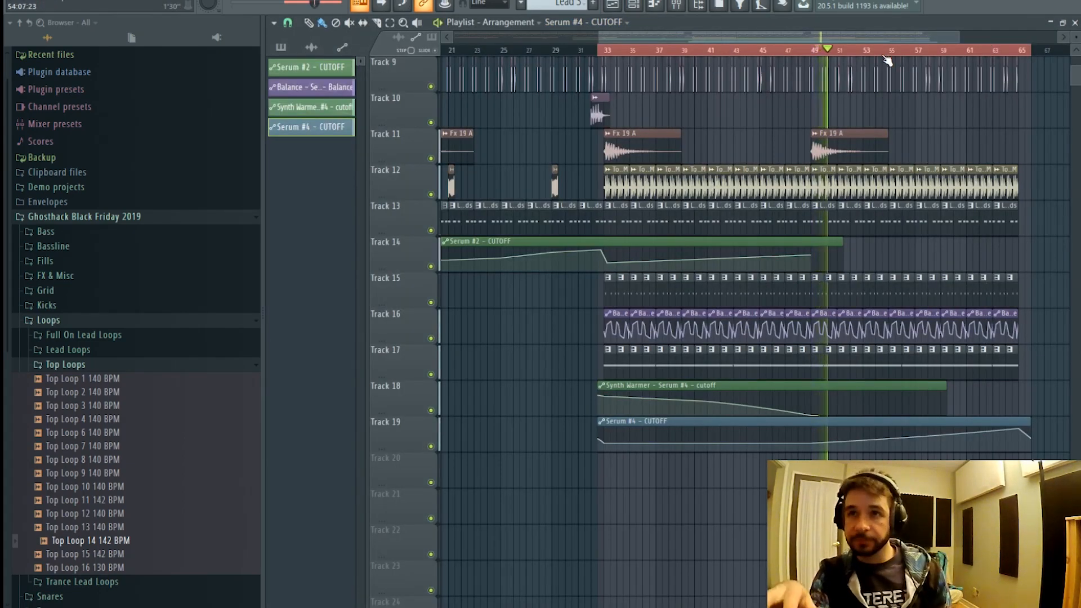
pyautogui.click(634, 7)
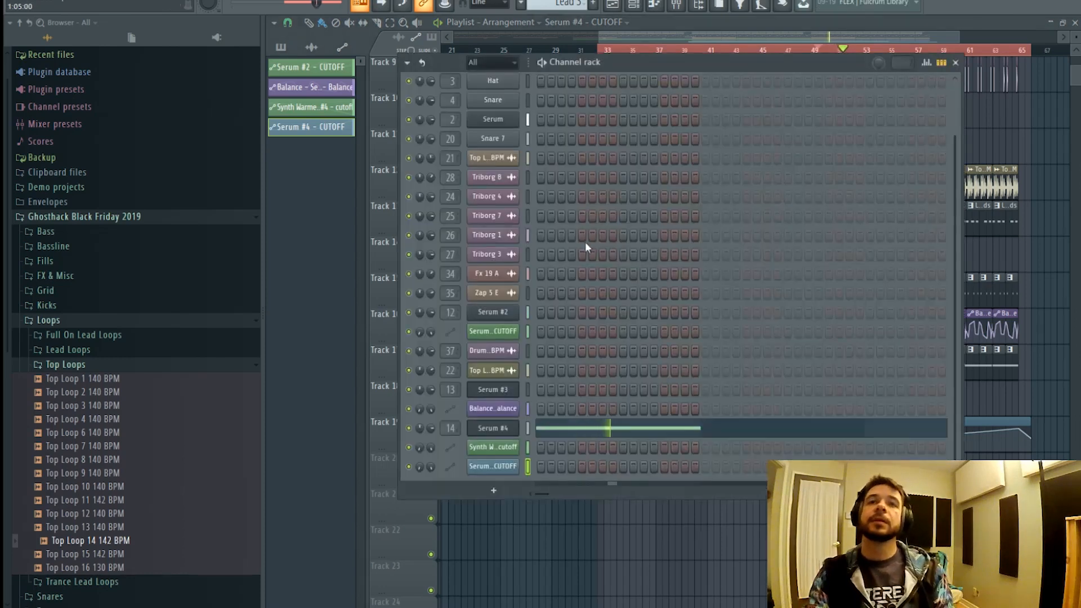
pyautogui.click(510, 429)
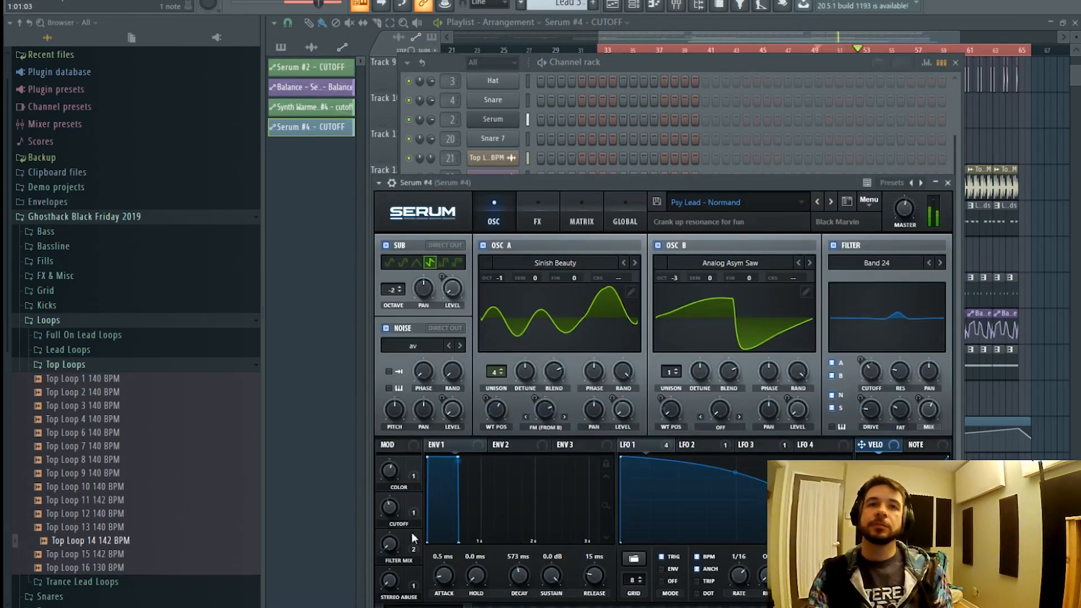
pyautogui.moveTo(391, 542)
pyautogui.mouseDown()
pyautogui.moveTo(409, 452)
pyautogui.moveTo(403, 557)
pyautogui.mouseUp()
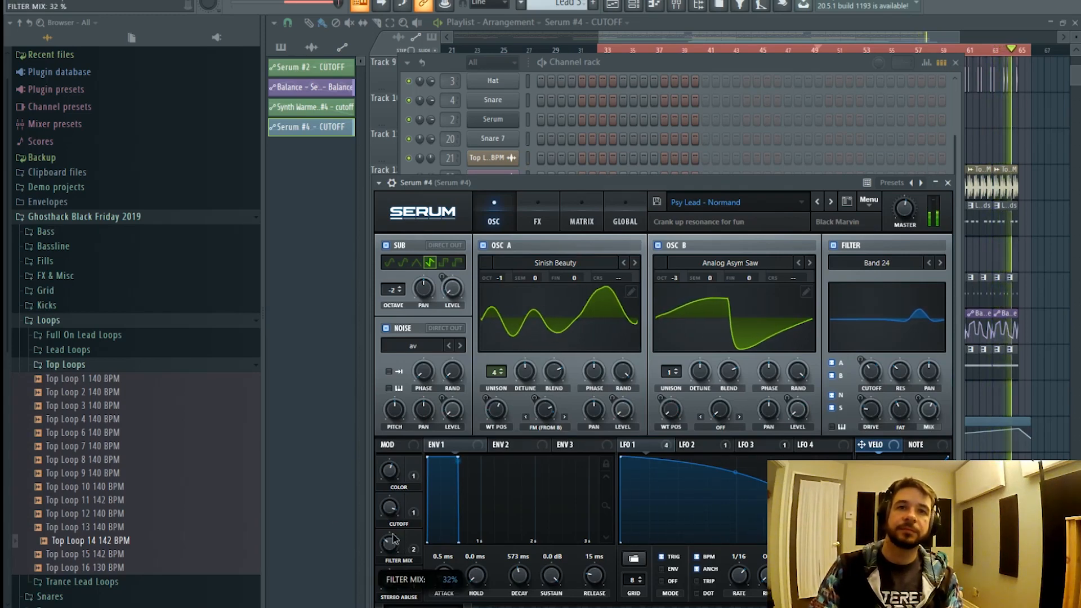
# - Play the arrangement from just before bar 33 and watch the track levels in the mixer
pyautogui.click(691, 38)
pyautogui.press('space')
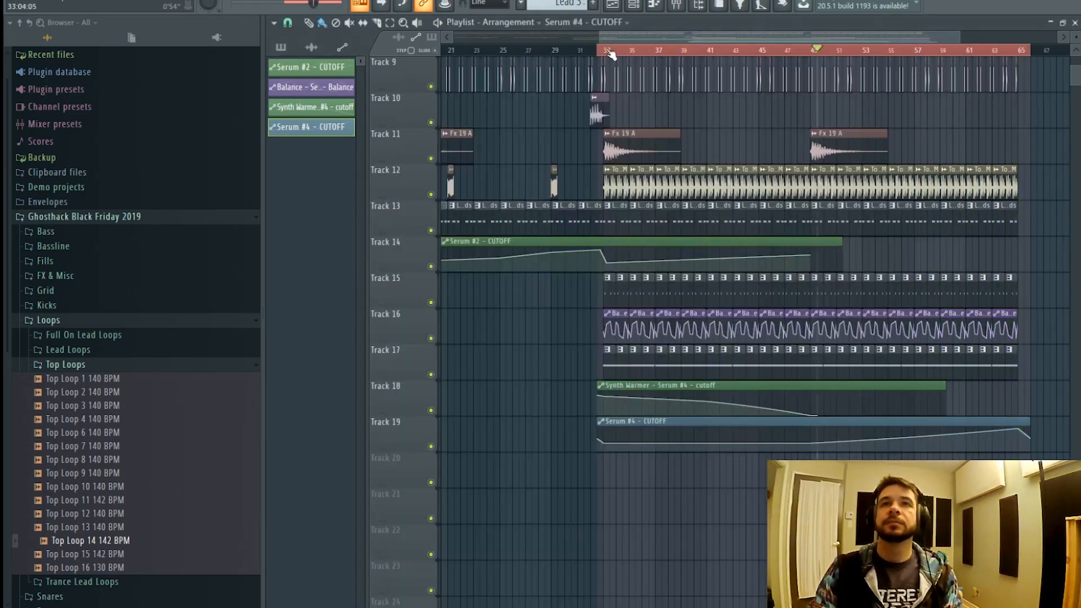
pyautogui.click(597, 51)
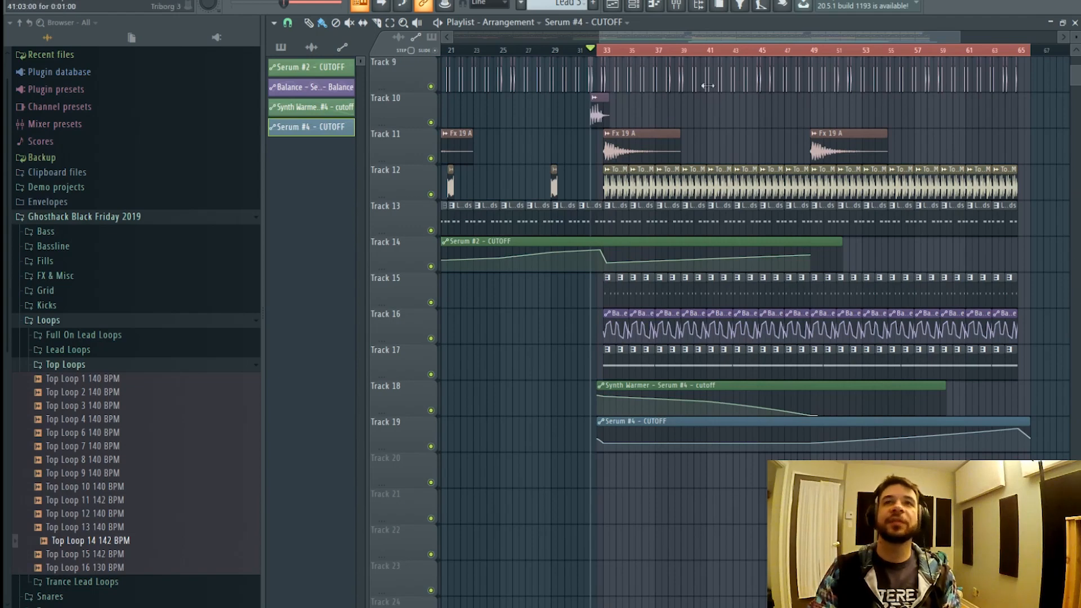
pyautogui.press('F9')
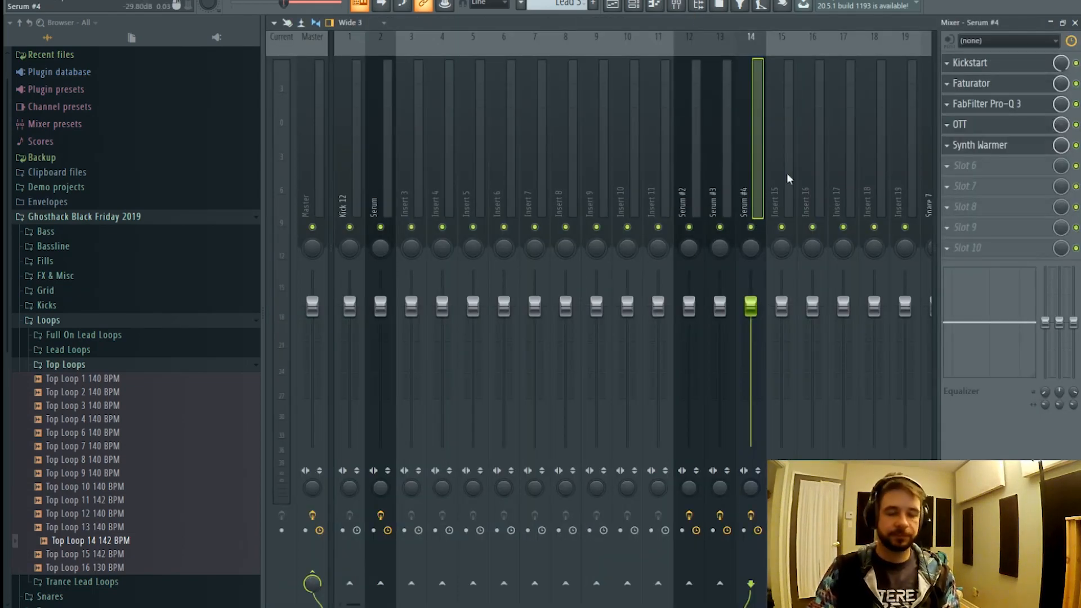
pyautogui.press('space')
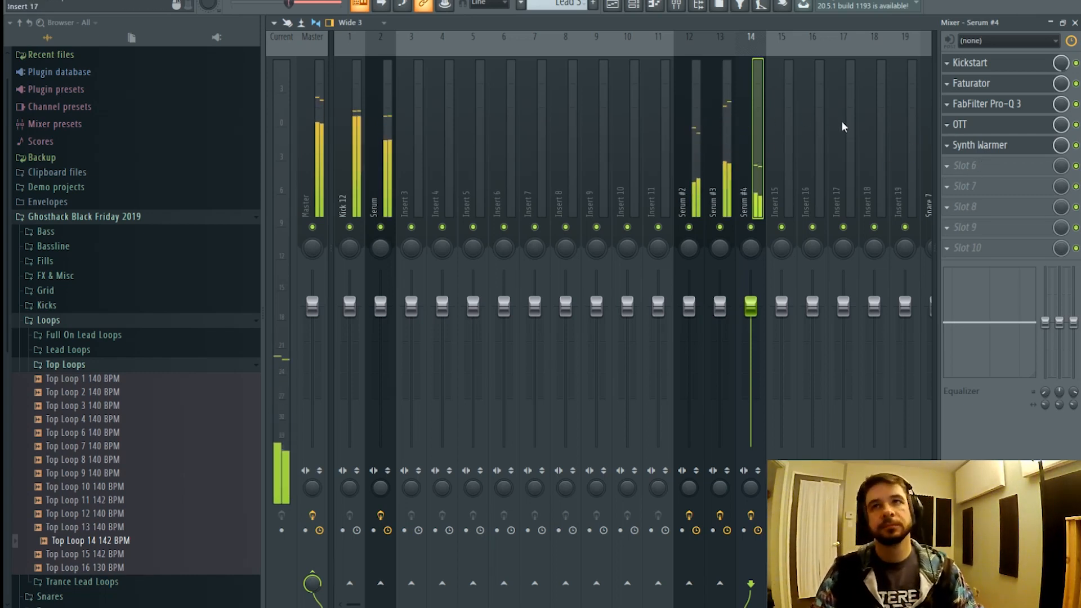
# - In Serum #4's effects, set the delay filter to about 1095 with bandwidth 5.1 and the delay feedback to 25%
pyautogui.click(642, 9)
pyautogui.click(500, 431)
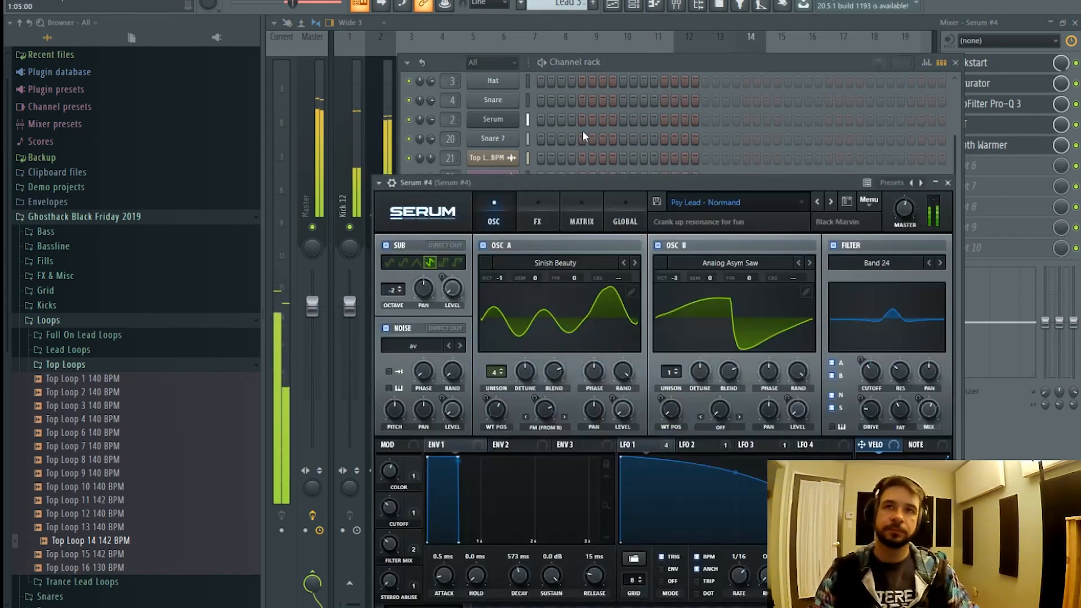
pyautogui.click(537, 216)
pyautogui.scroll(-2, 865, 263)
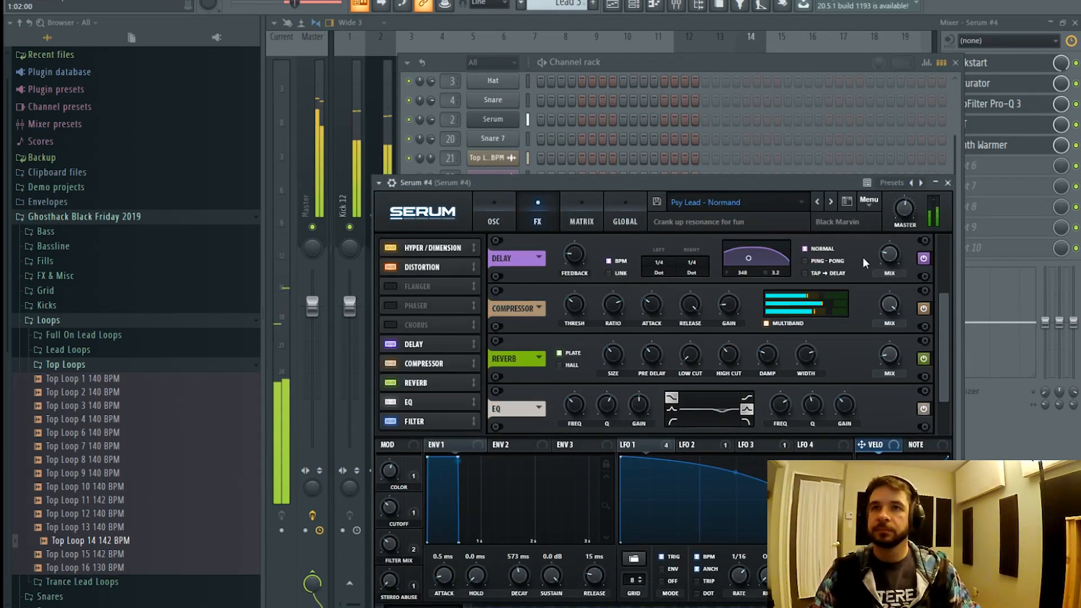
pyautogui.click(887, 255)
pyautogui.moveTo(750, 258); pyautogui.dragTo(760, 253)
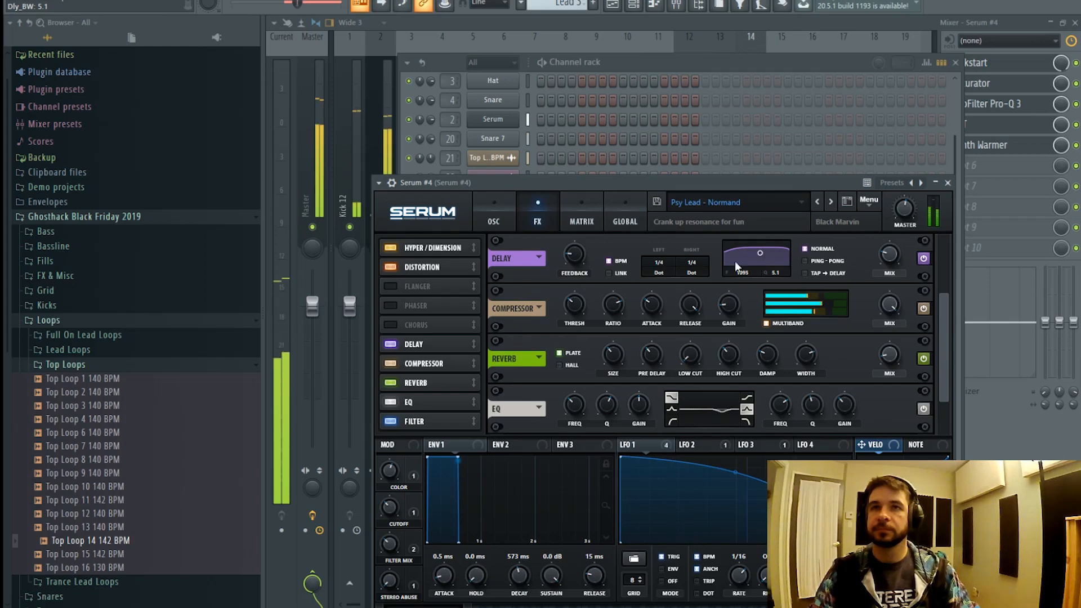
pyautogui.click(576, 251)
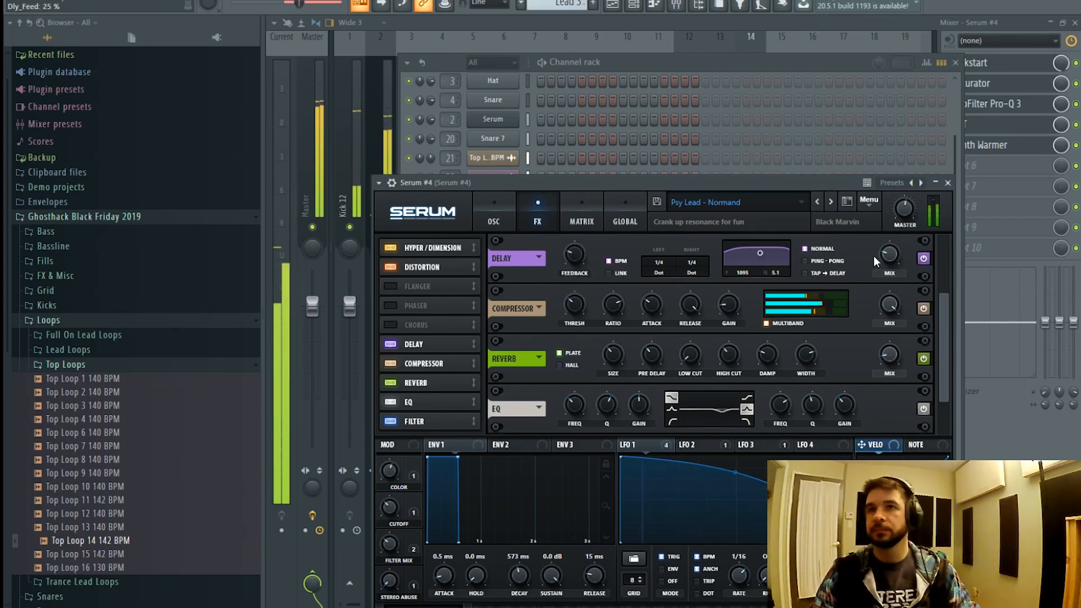
pyautogui.click(729, 22)
# - Review the playlist arrangement through bar 65 during playback and save the project
pyautogui.click(633, 5)
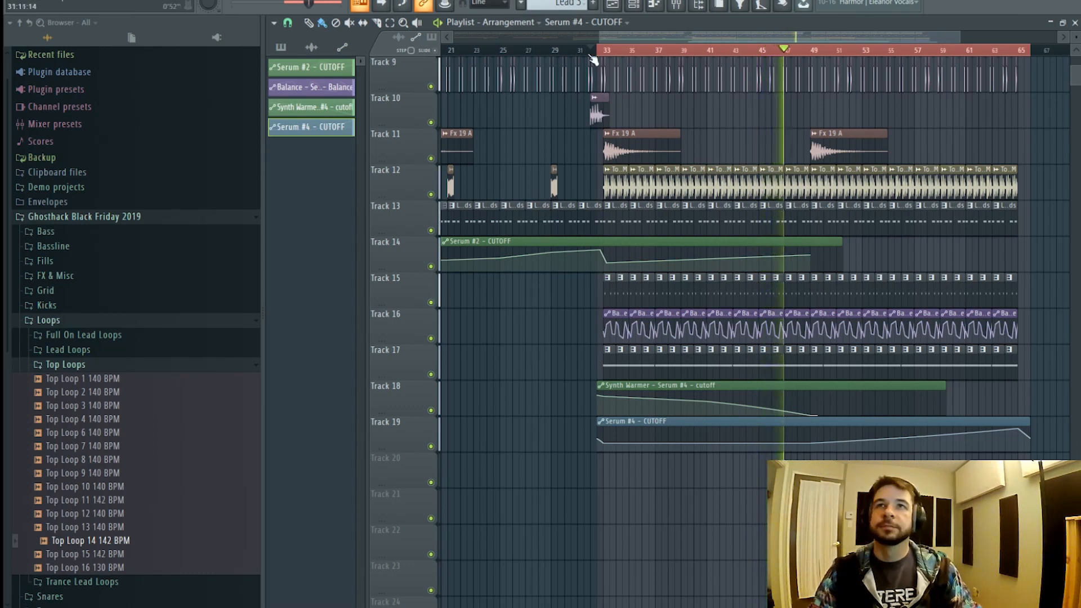
pyautogui.moveTo(740, 39); pyautogui.dragTo(782, 38)
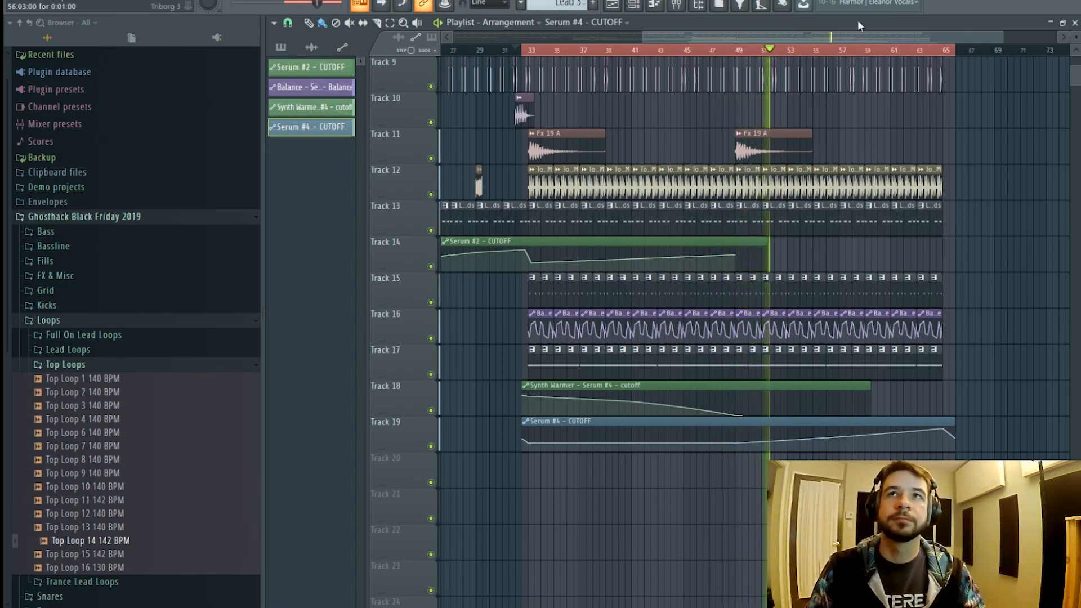
pyautogui.scroll(4, 849, 40)
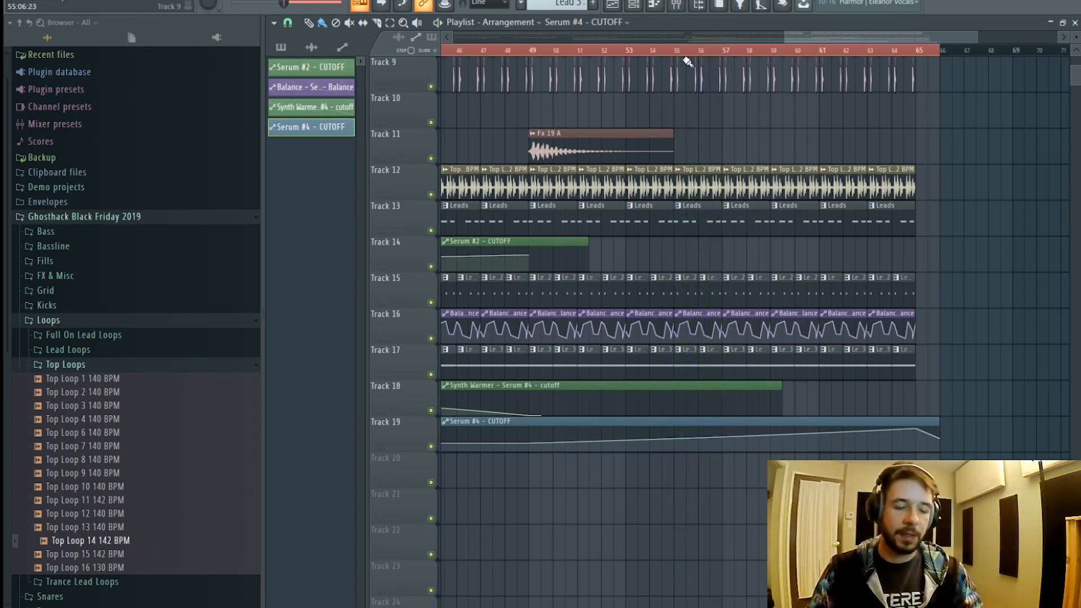
pyautogui.hotkey('ctrl', 's')
pyautogui.scroll(-5, 694, 59)
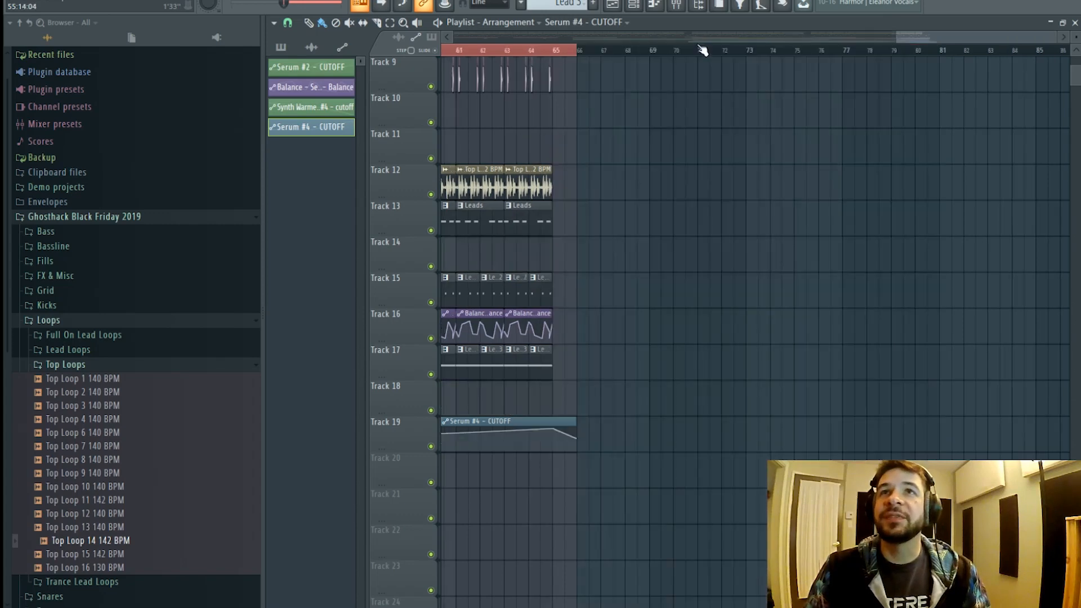
pyautogui.press('F9')
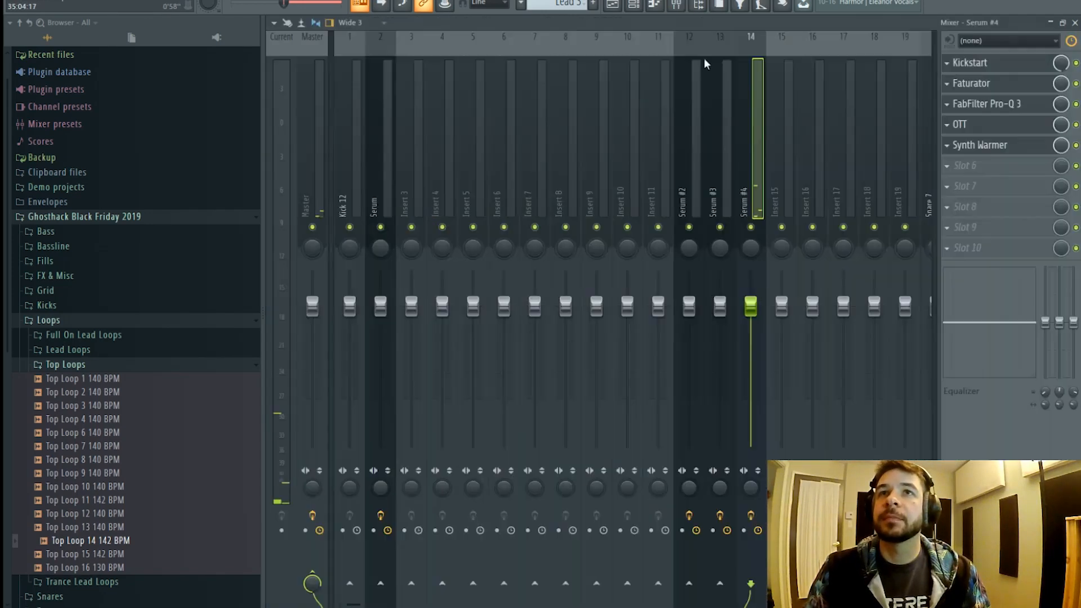
# - Open the Serum #4 synth from the channel rack and move its window higher up to view its oscillator settings
pyautogui.click(625, 10)
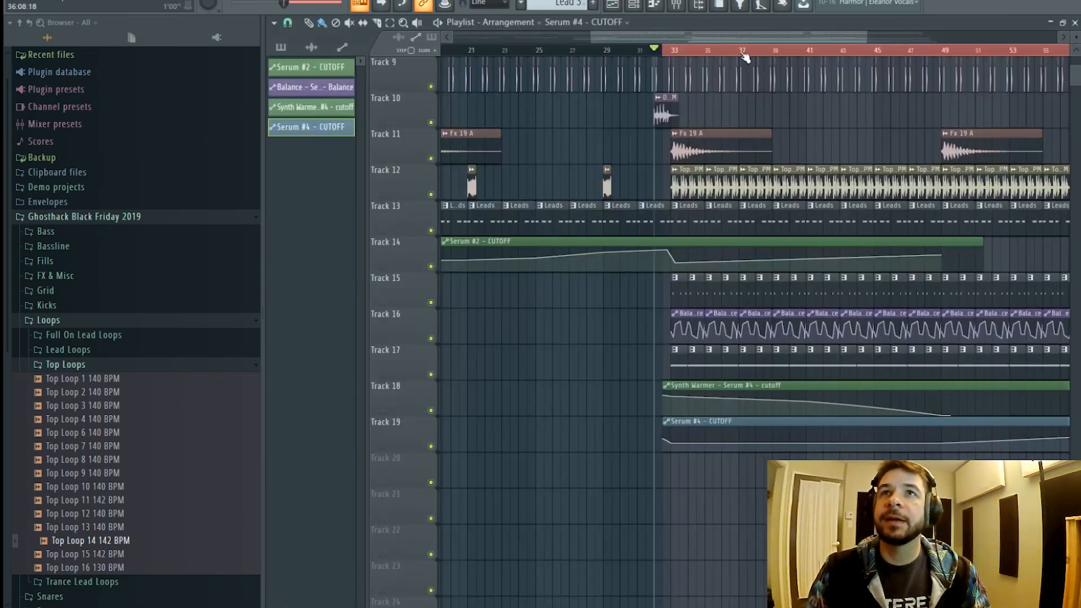
pyautogui.press('F6')
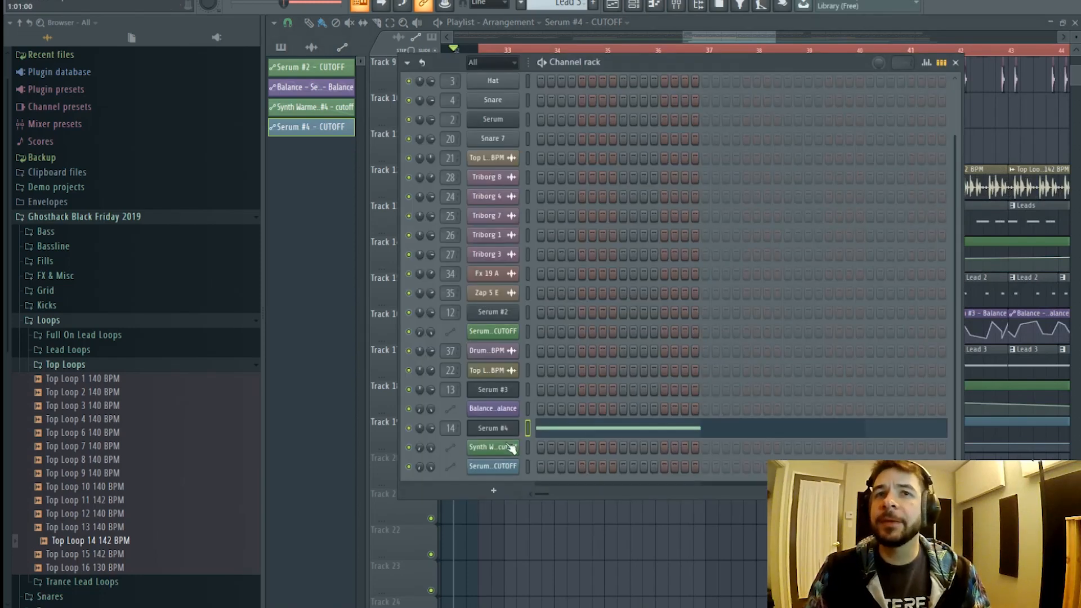
pyautogui.click(508, 427)
pyautogui.moveTo(661, 188); pyautogui.dragTo(691, 125)
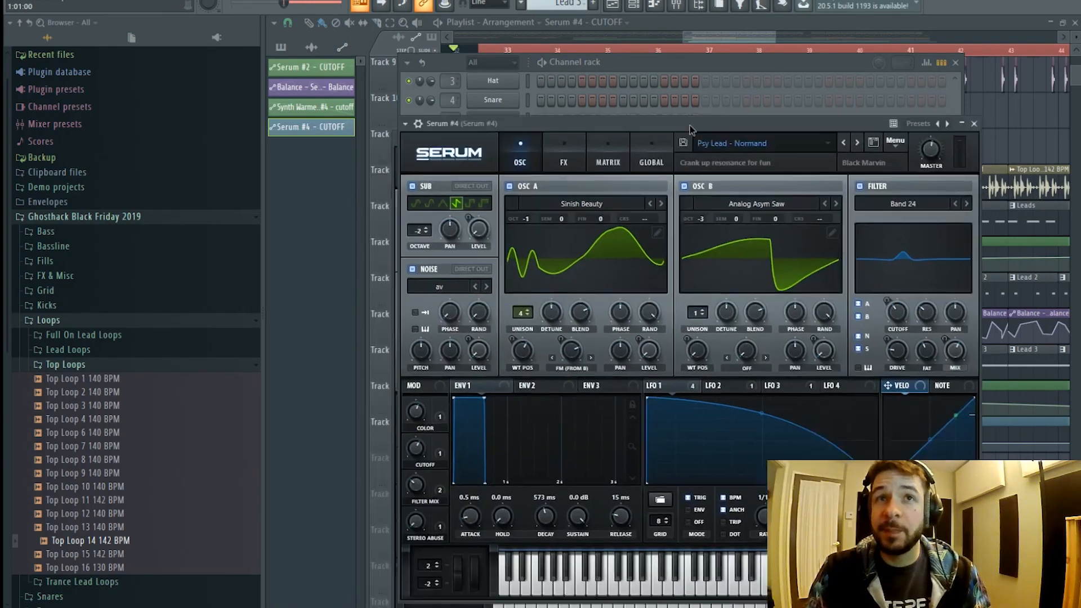
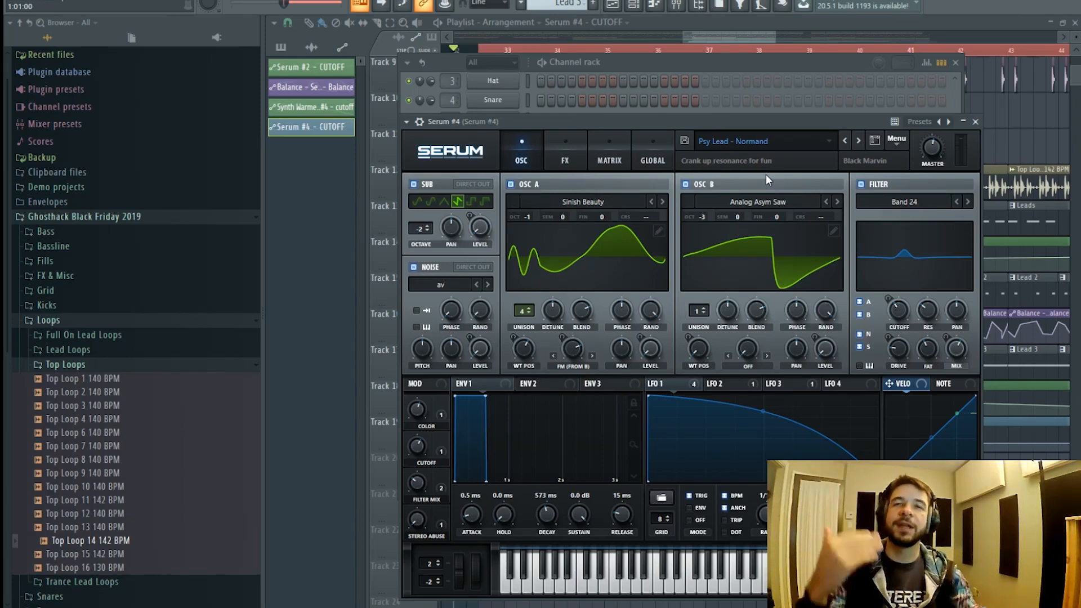
pyautogui.click(678, 6)
pyautogui.click(612, 5)
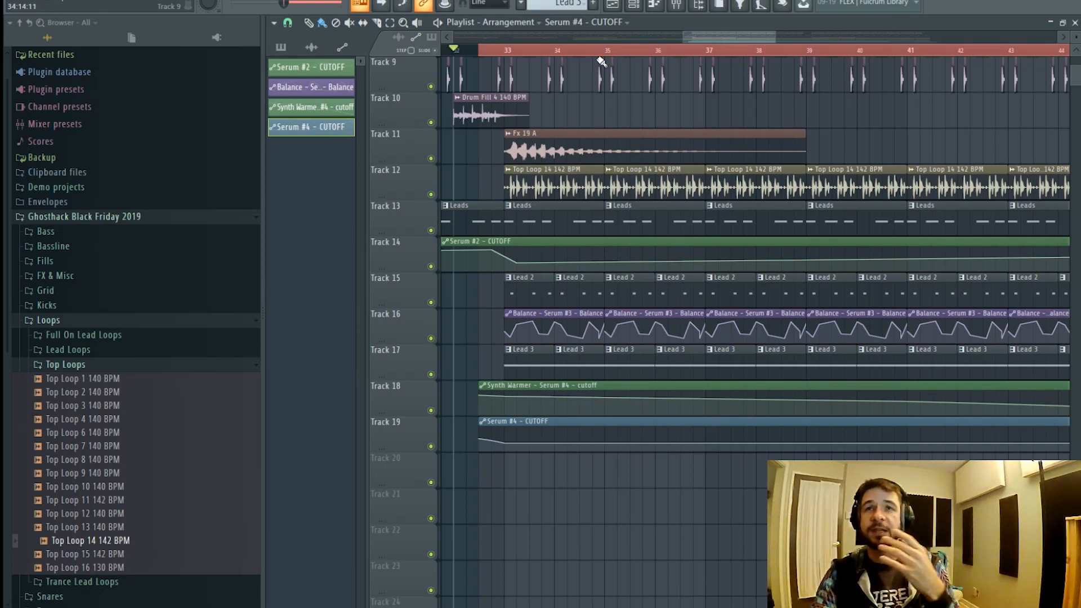
pyautogui.click(637, 5)
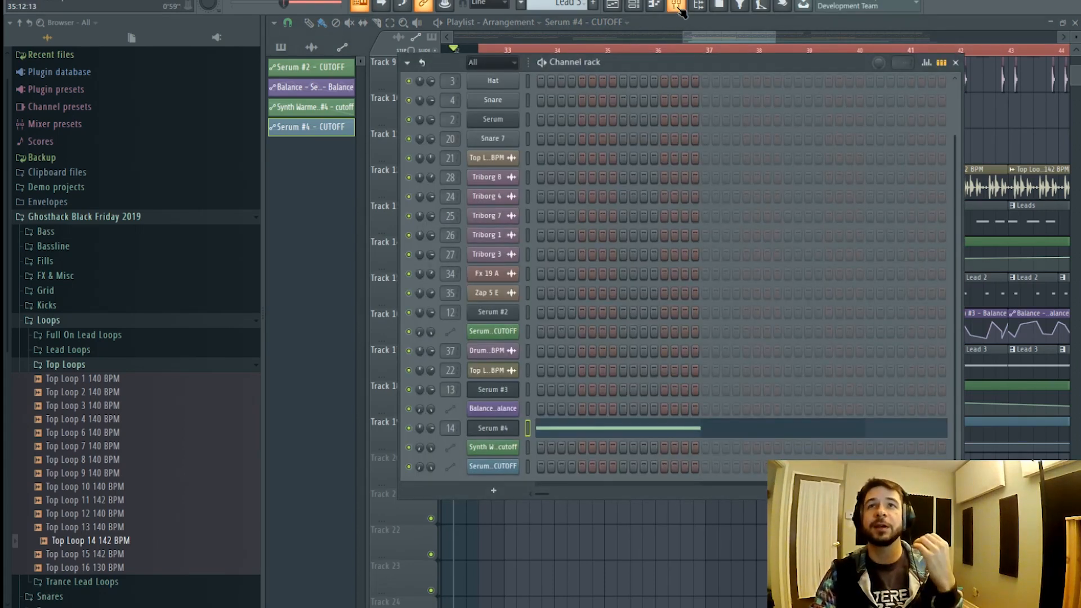
# - Load SerumFX on the Serum #4 mixer track and move it to the first effect slot, ahead of Kickstart
pyautogui.click(677, 5)
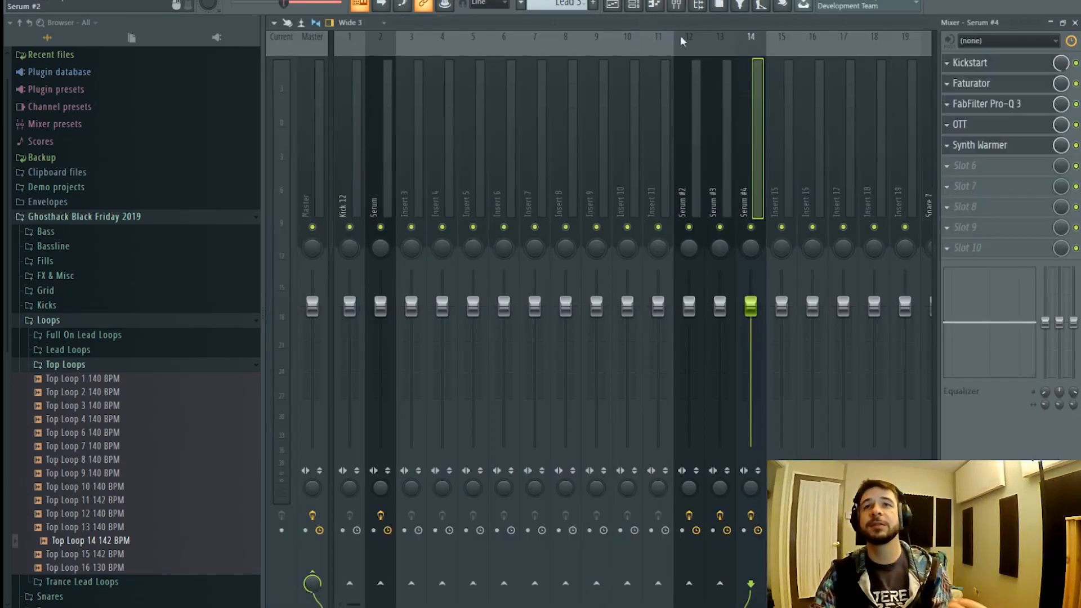
pyautogui.click(998, 169)
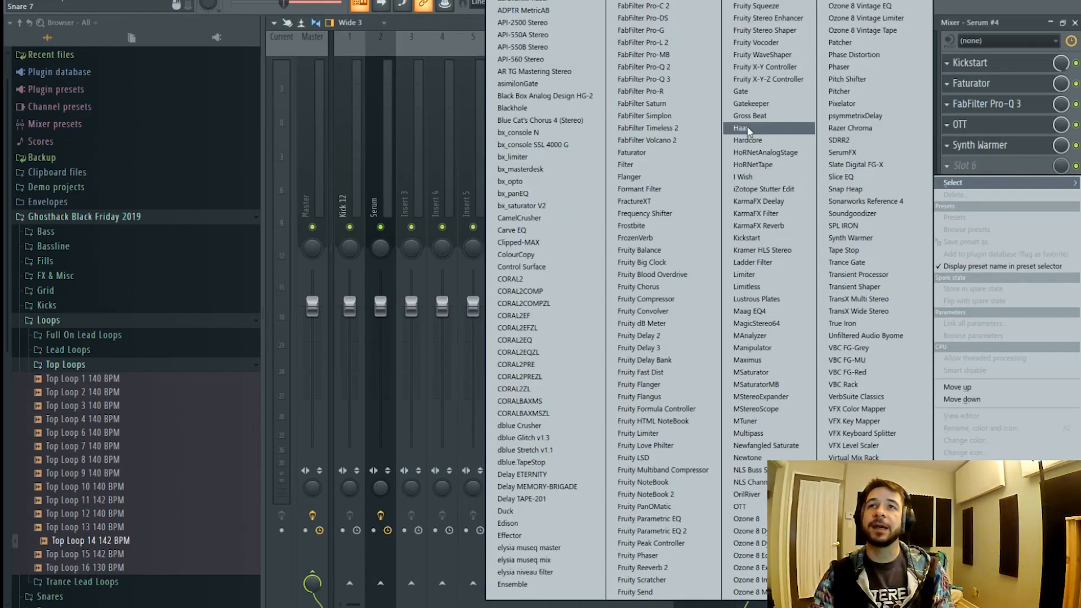
pyautogui.click(870, 151)
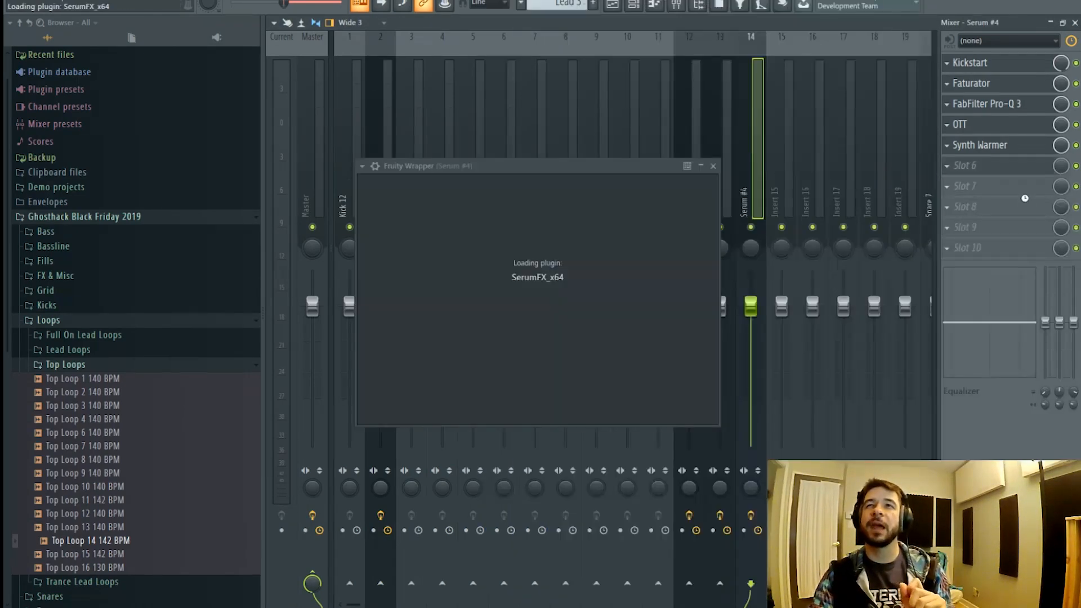
pyautogui.moveTo(1001, 169); pyautogui.dragTo(990, 74)
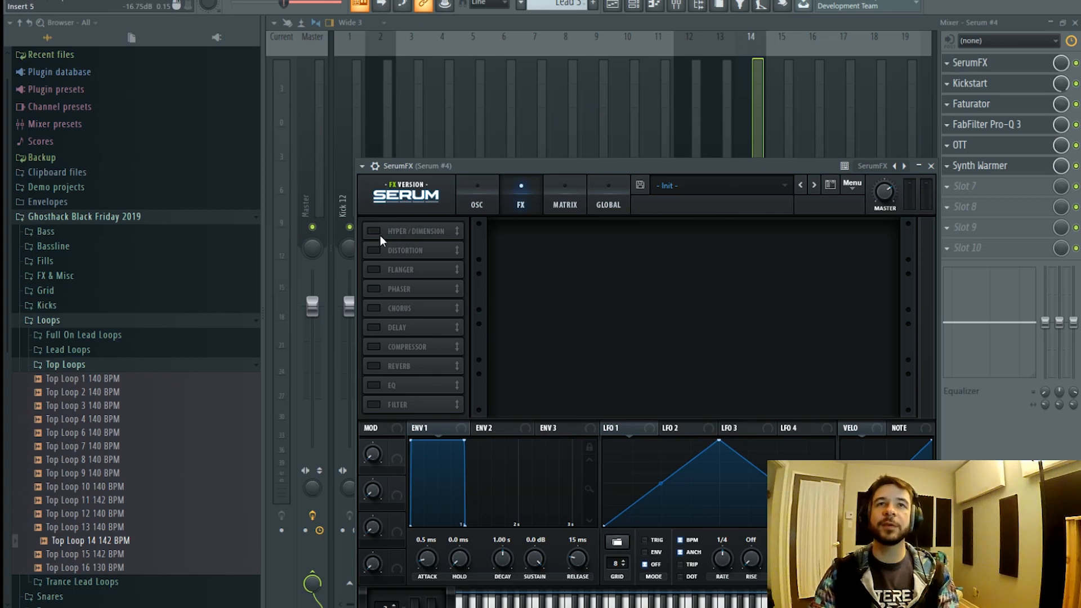
# - Enable the filter effect in SerumFX and set its type to Bandreject
pyautogui.click(374, 405)
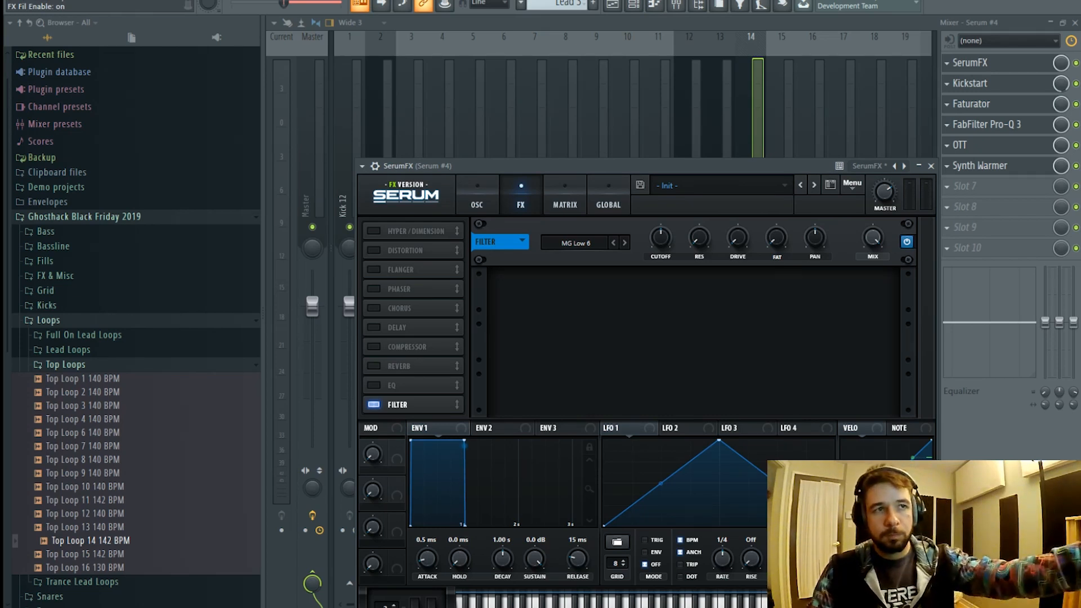
pyautogui.click(590, 245)
pyautogui.moveTo(598, 302)
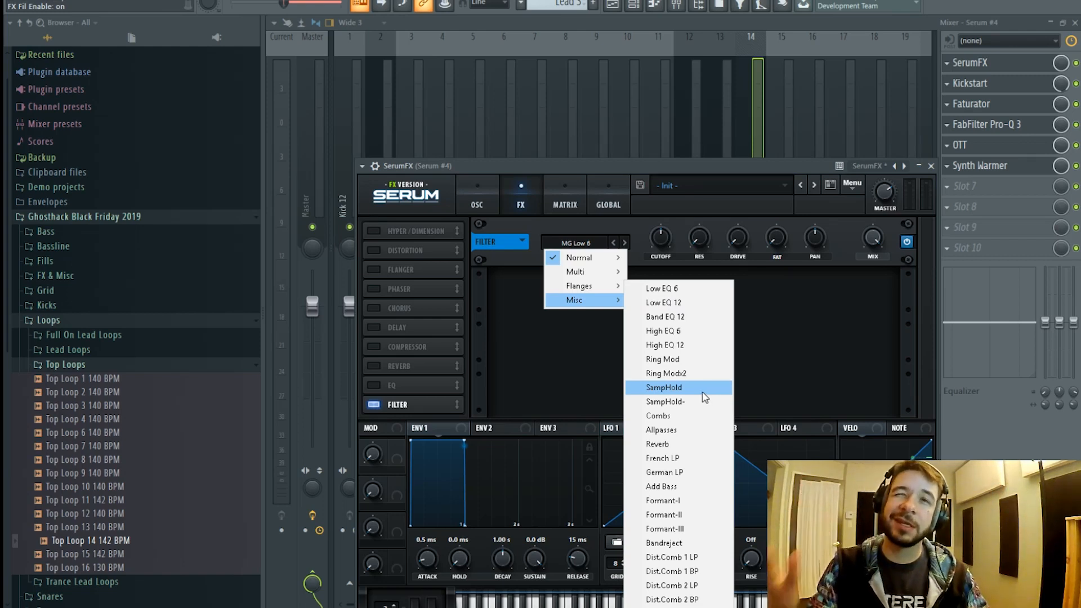
pyautogui.click(694, 543)
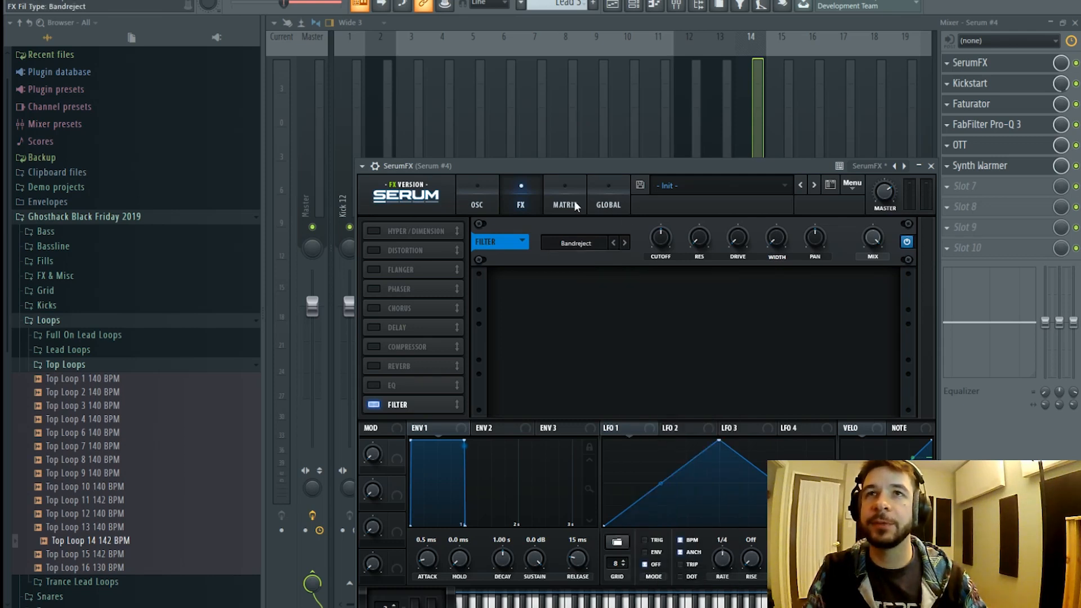
# - Turn on BPM sync and S&H for Chaos 1 in SerumFX and set its rate to 1/8
pyautogui.click(611, 205)
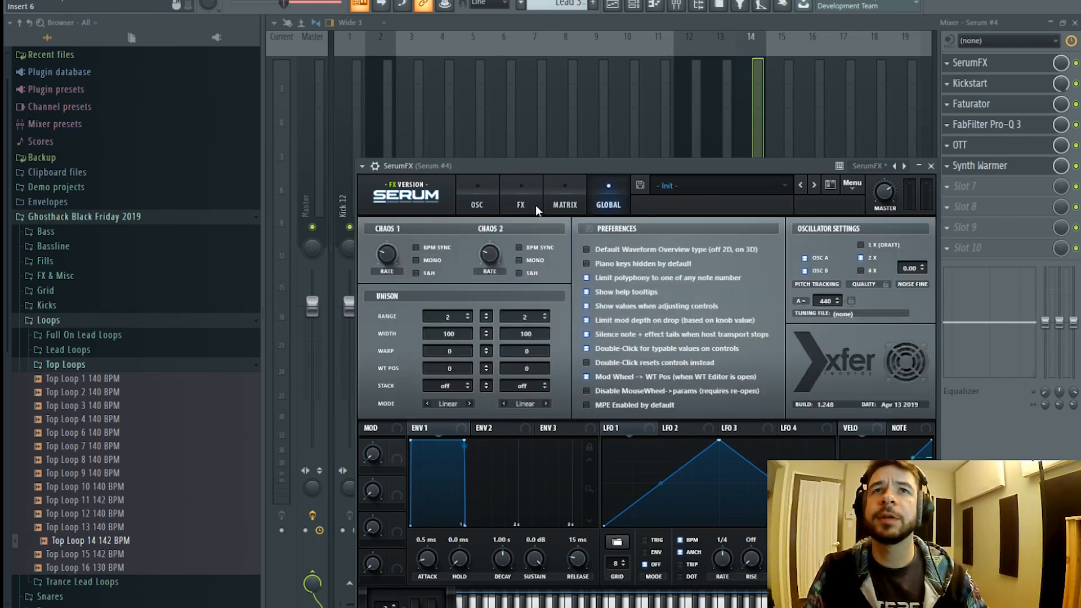
pyautogui.click(414, 247)
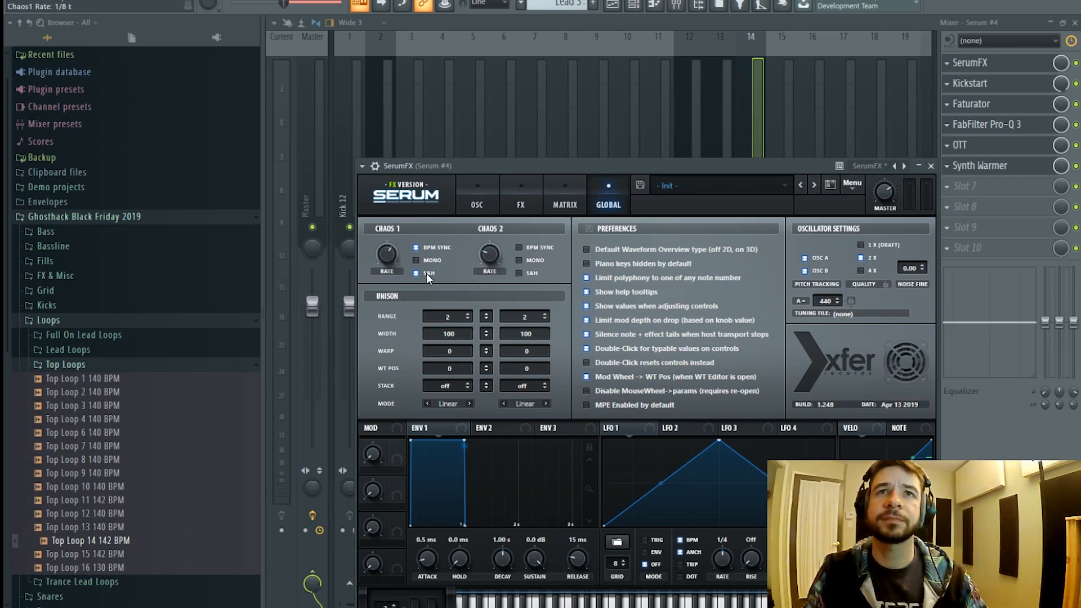
pyautogui.moveTo(401, 261); pyautogui.dragTo(399, 265)
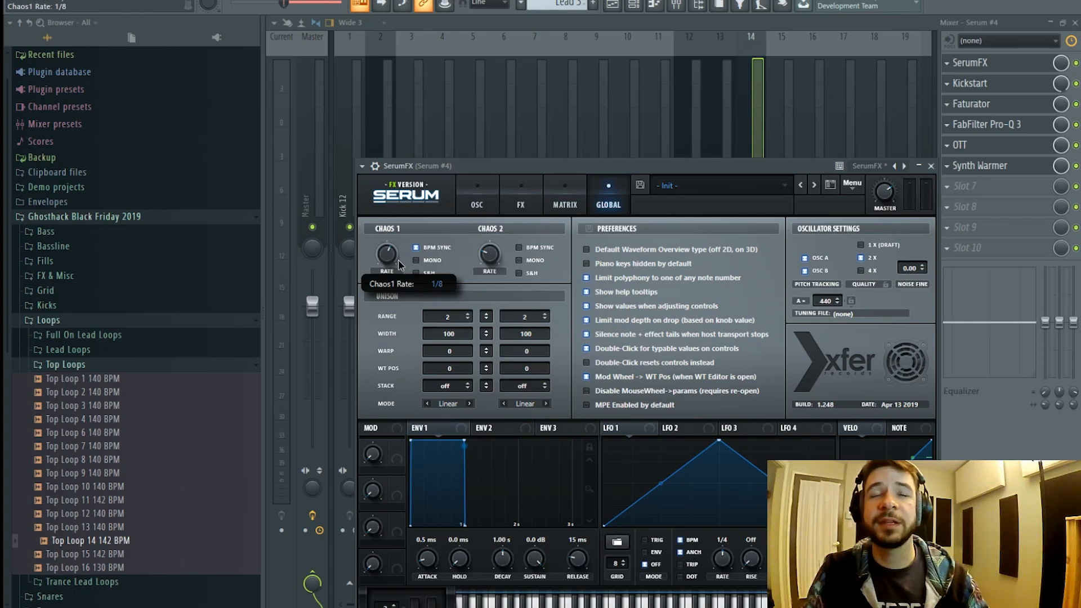
# - Assign Chaos1 as the source in the first modulation matrix row and browse the FX destinations down to the filter parameters
pyautogui.click(560, 198)
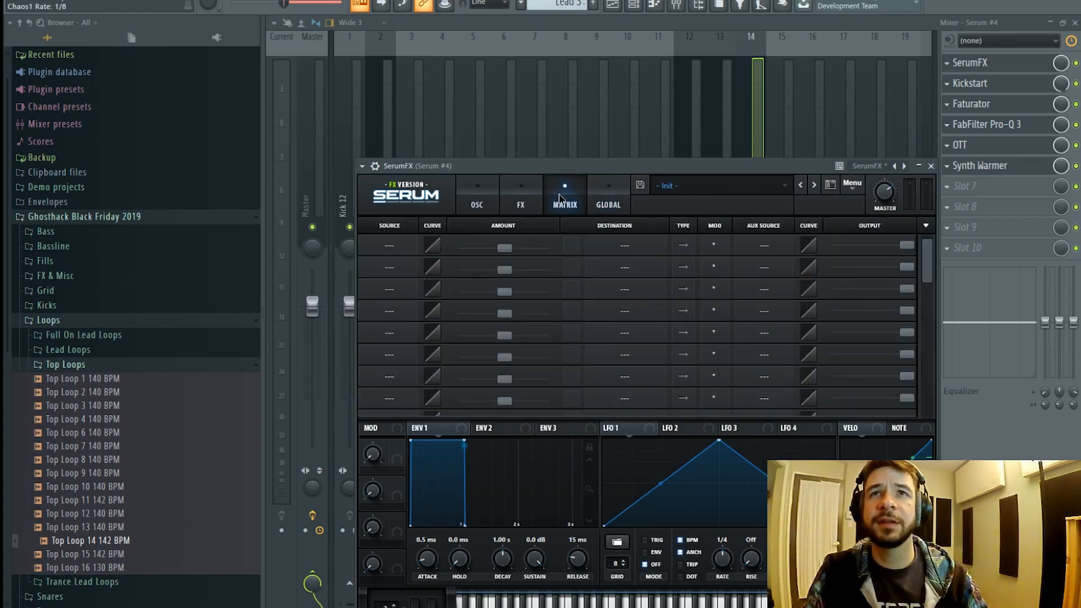
pyautogui.click(399, 246)
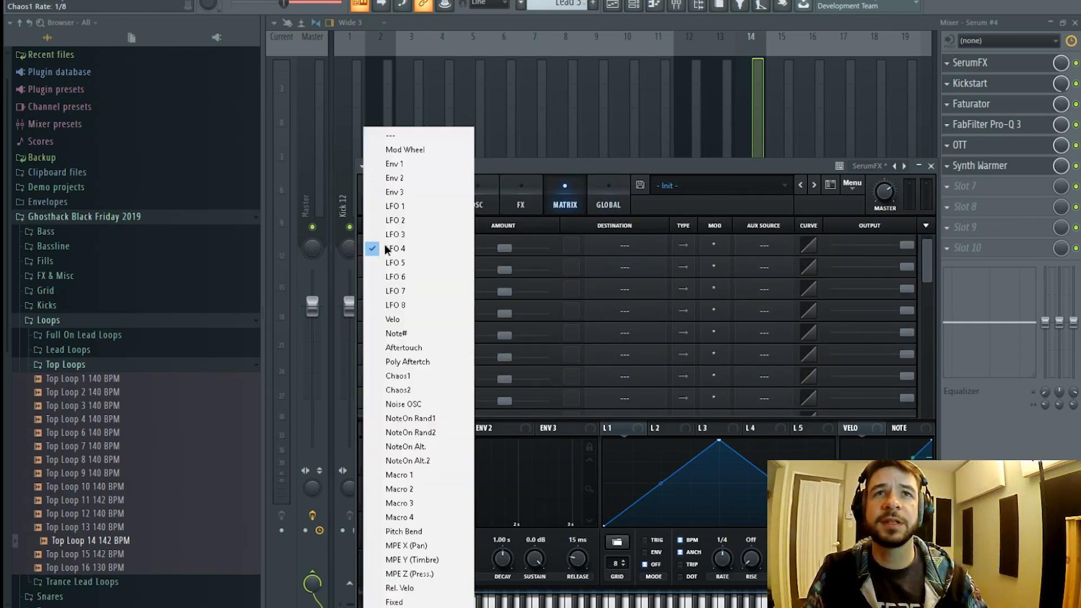
pyautogui.click(428, 376)
pyautogui.click(611, 248)
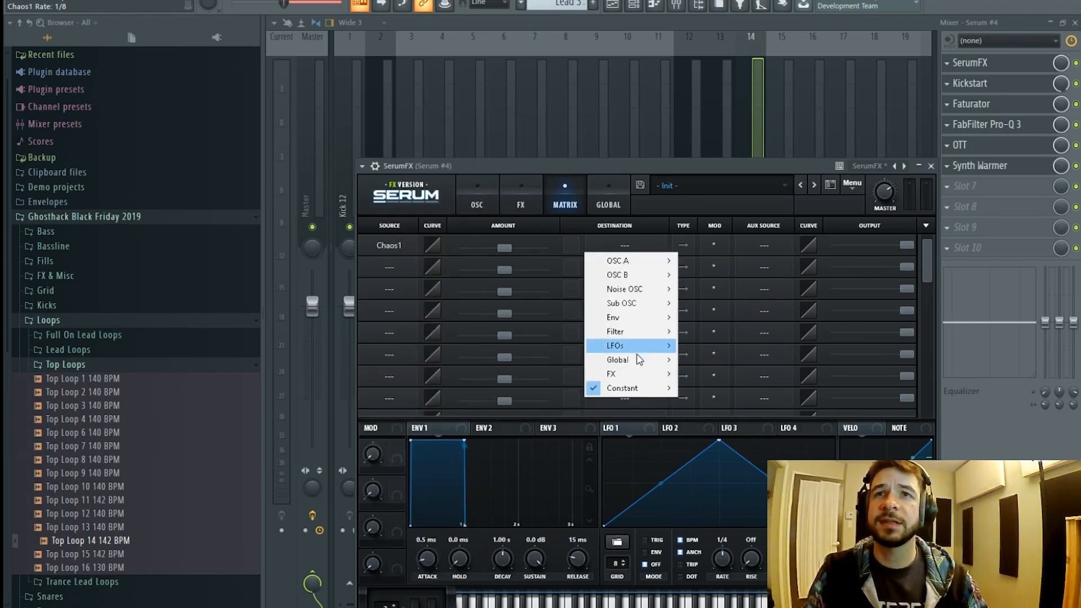
pyautogui.moveTo(625, 374)
pyautogui.scroll(-5, 726, 563)
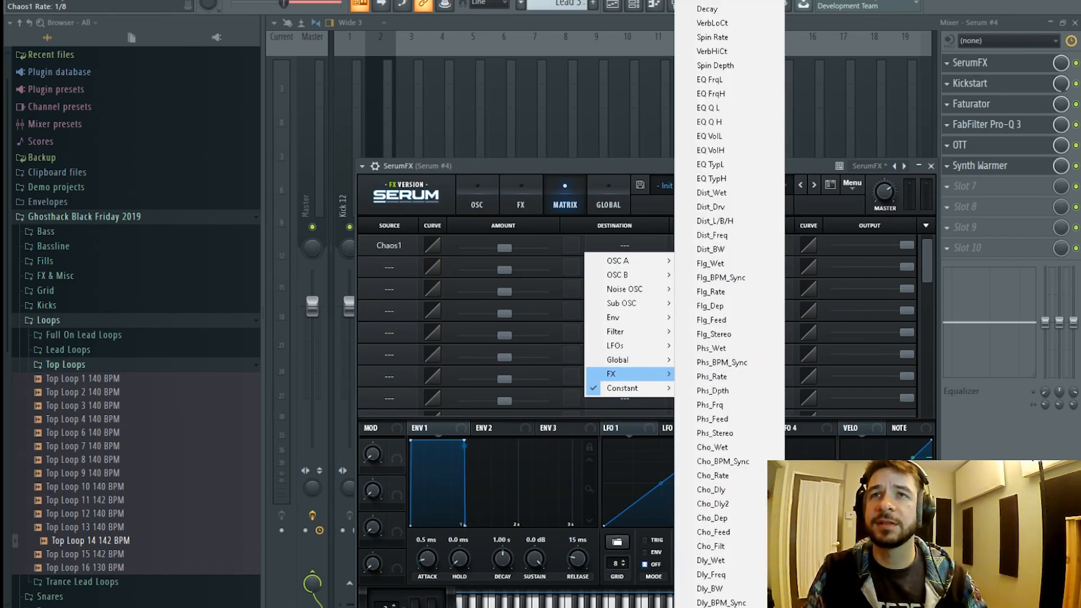
pyautogui.scroll(-12, 729, 306)
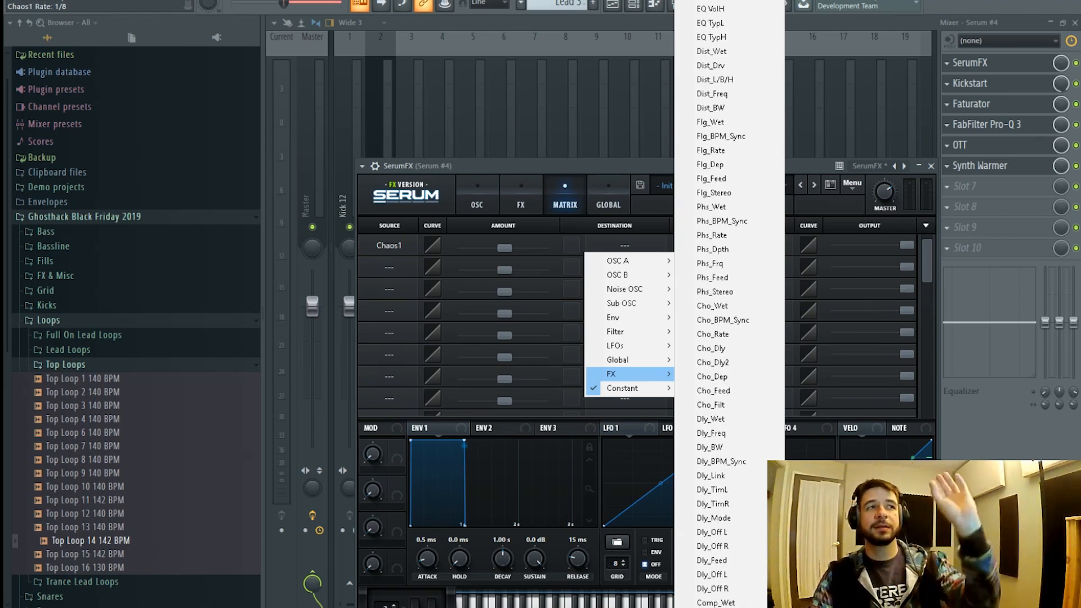
pyautogui.scroll(-13, 729, 307)
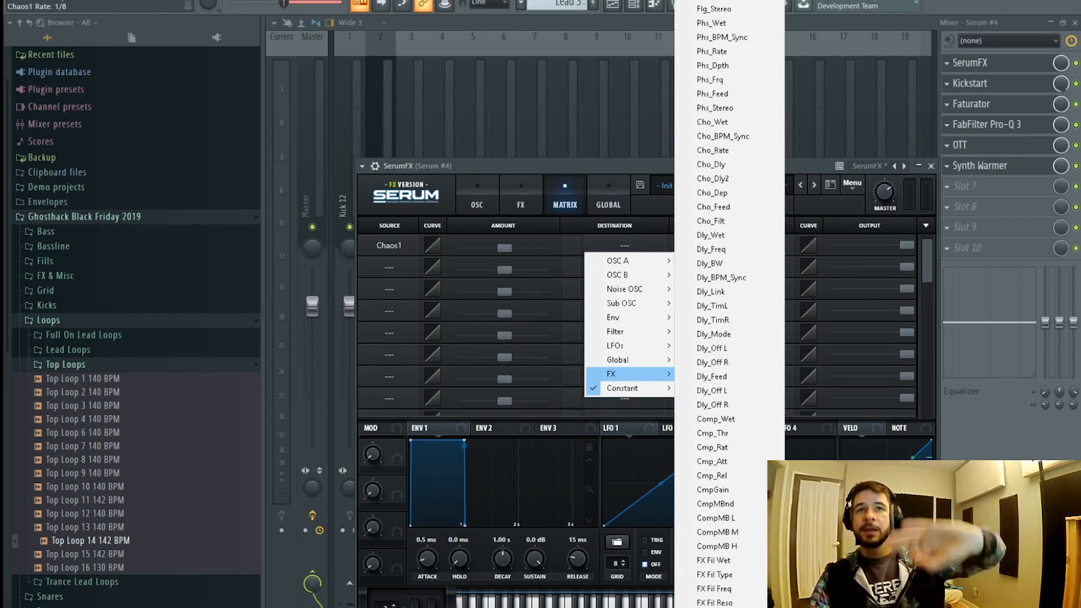
pyautogui.scroll(-2, 729, 307)
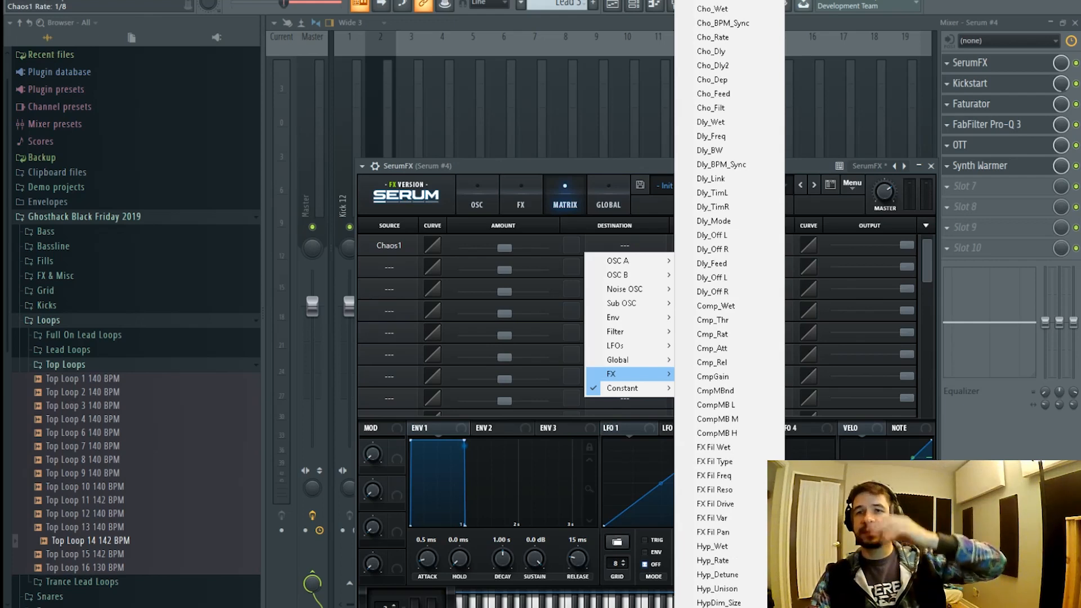
# - Assign FX Fil Freq as the Chaos1 modulation destination and set the effect filter's cutoff to about 55 Hz
pyautogui.click(729, 476)
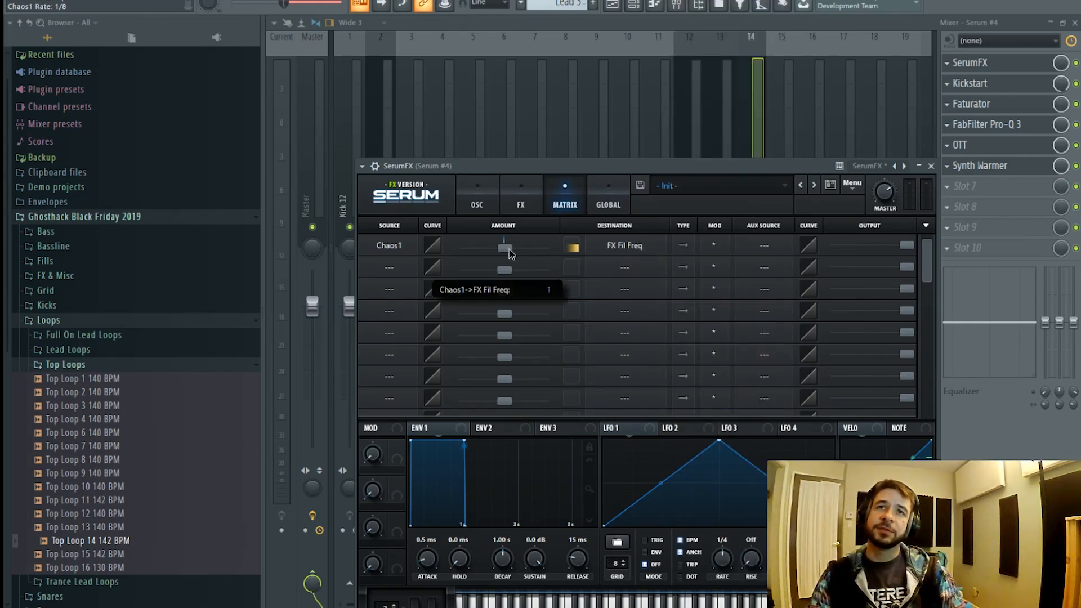
pyautogui.click(521, 203)
pyautogui.moveTo(657, 241); pyautogui.dragTo(662, 250)
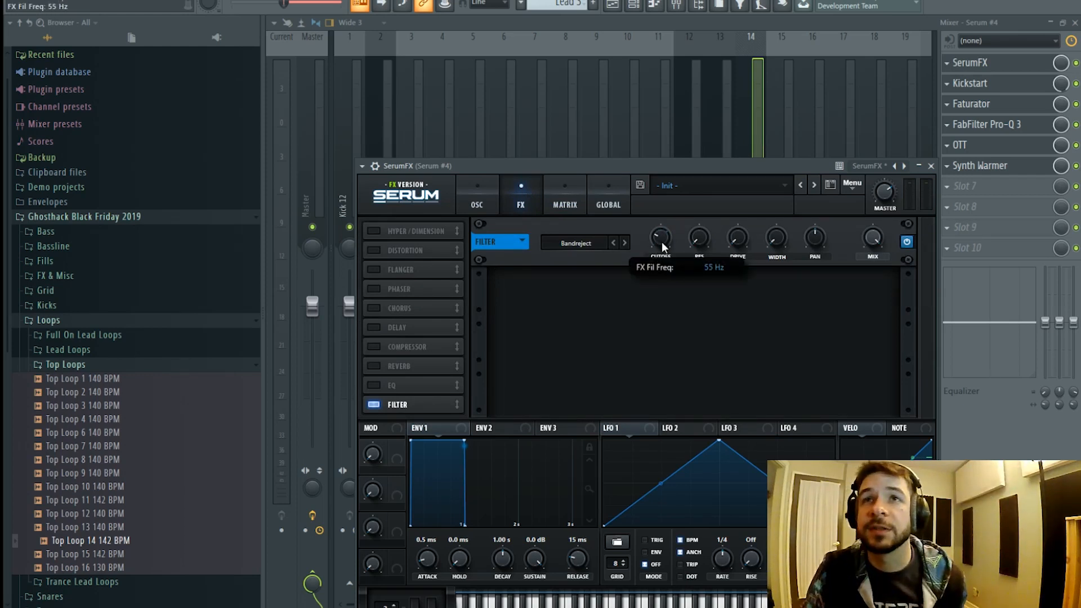
pyautogui.rightClick(662, 247)
pyautogui.click(642, 166)
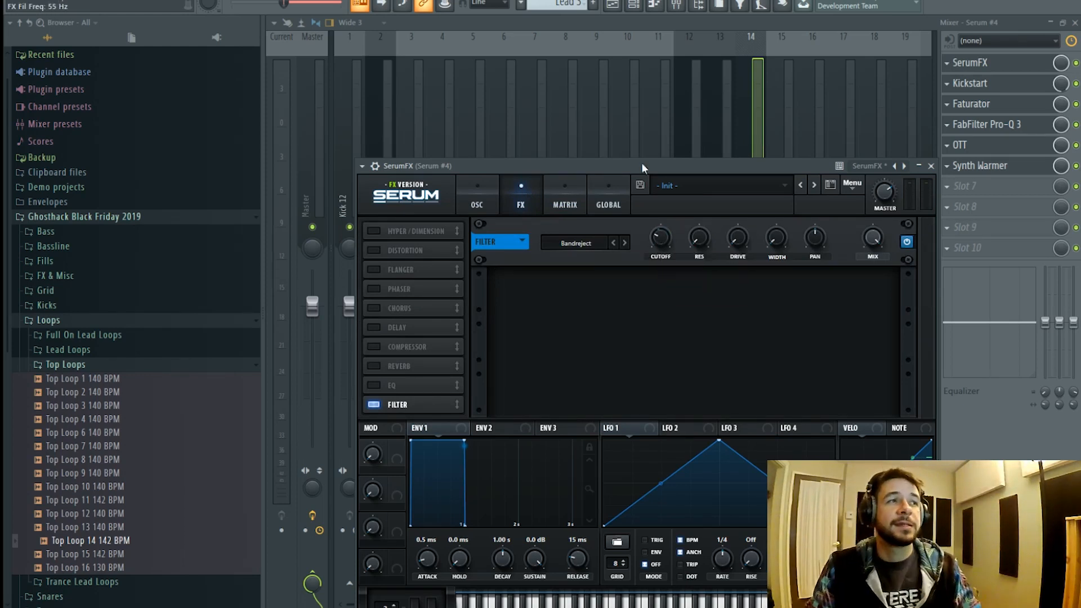
pyautogui.moveTo(744, 228)
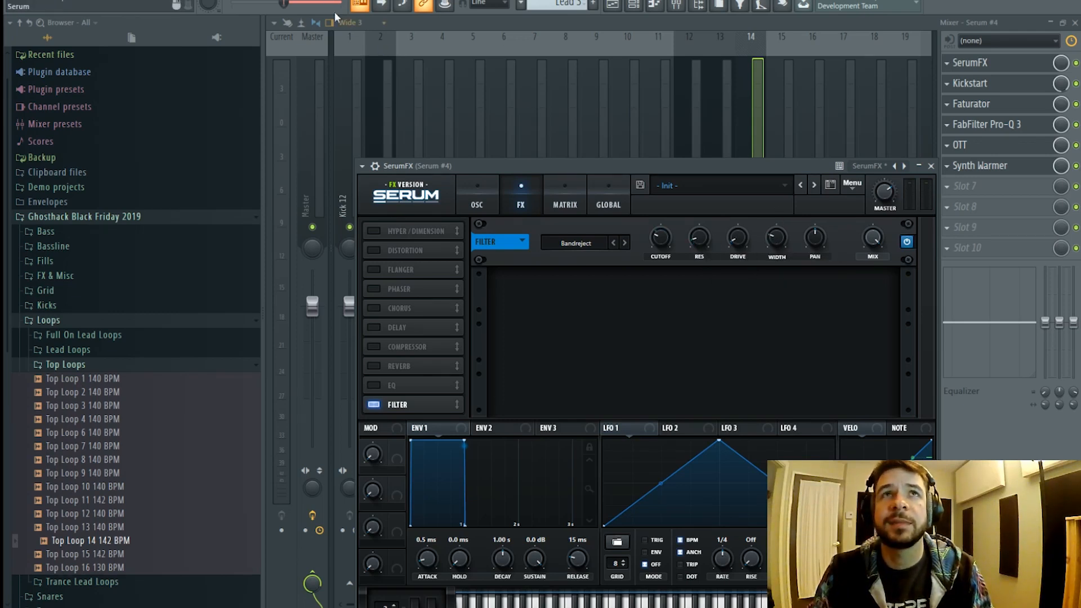
# - Play the arrangement in the playlist from about bar 50
pyautogui.press('space')
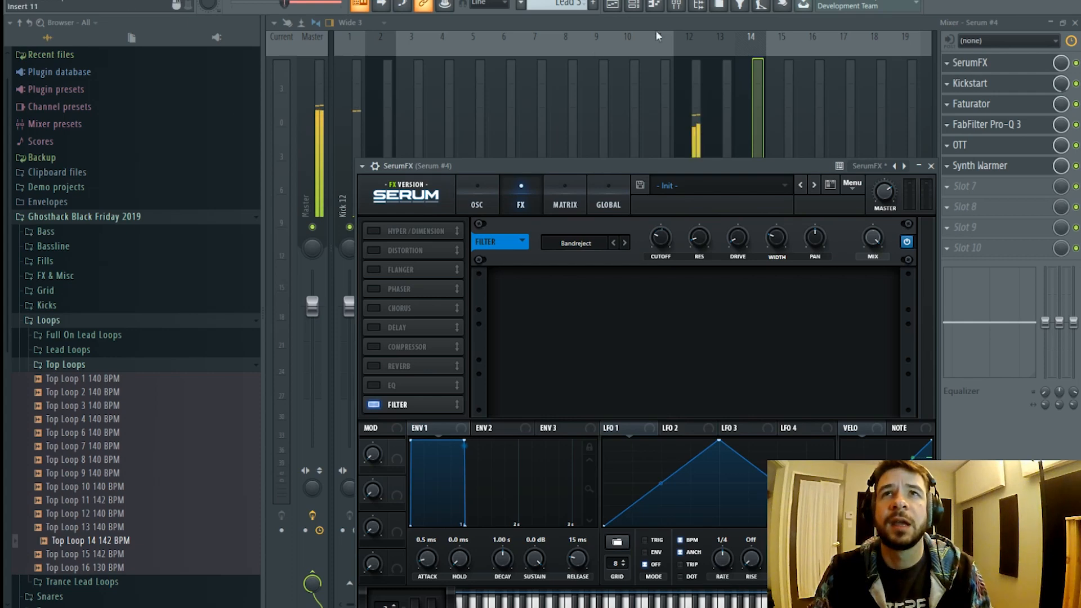
pyautogui.click(614, 8)
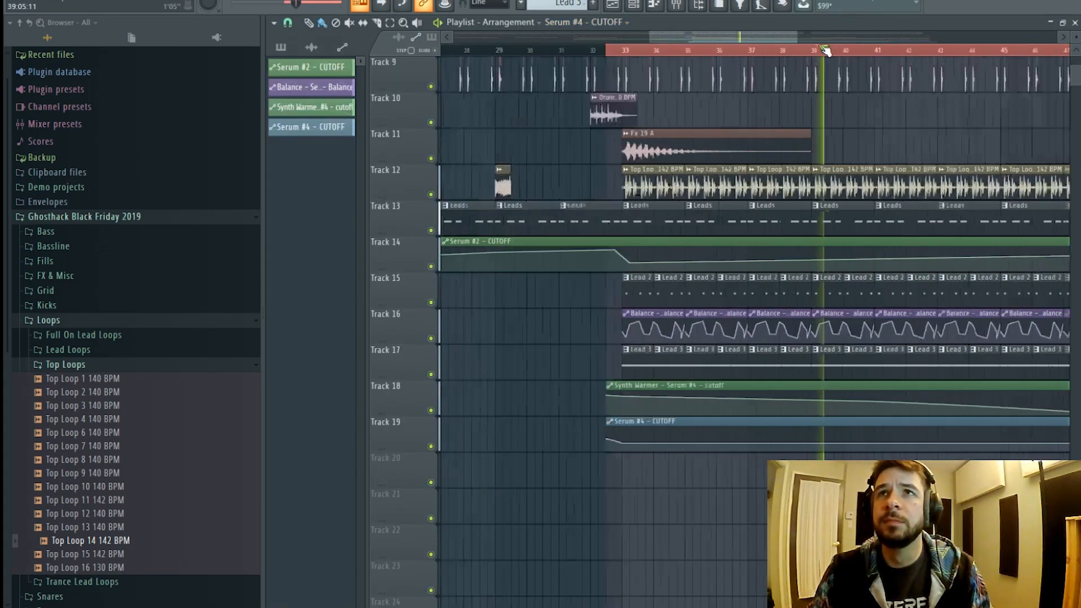
pyautogui.click(928, 50)
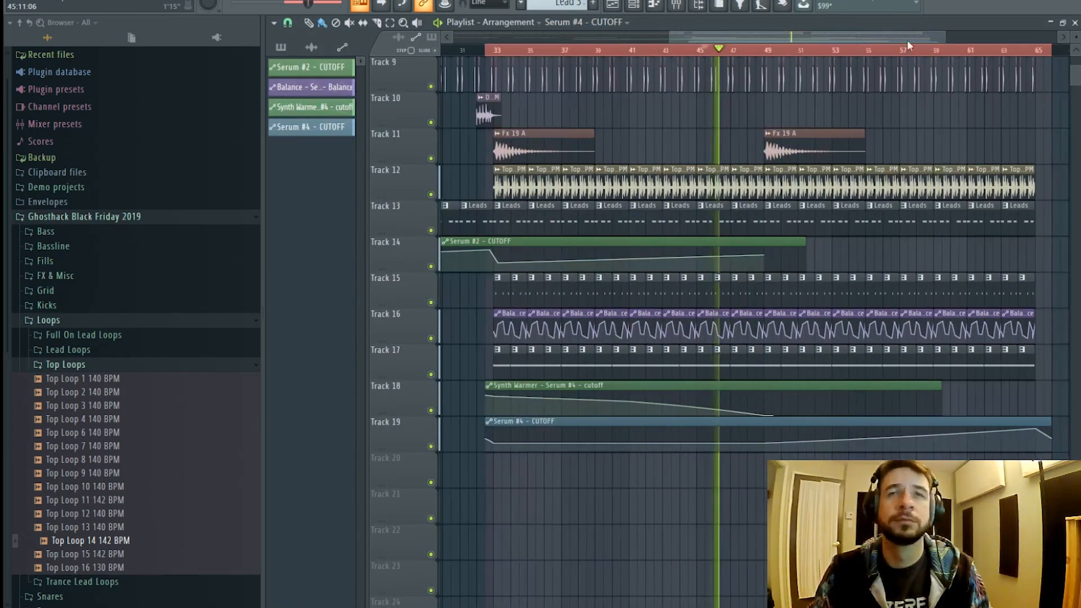
pyautogui.click(781, 50)
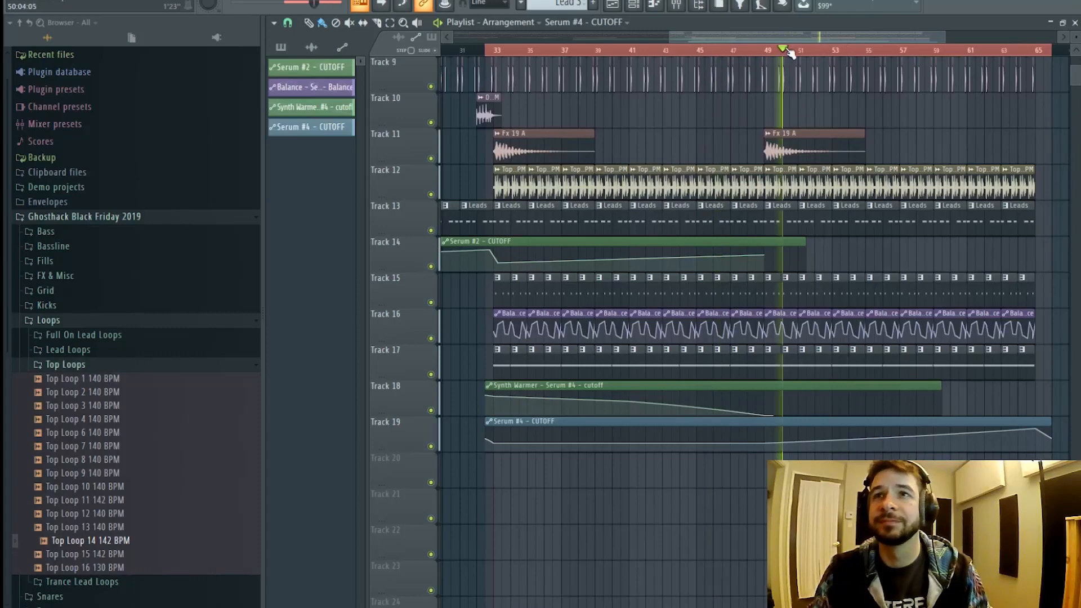
# - Solo the Serum #4 mixer track and open its SerumFX effect
pyautogui.click(677, 7)
pyautogui.rightClick(751, 226)
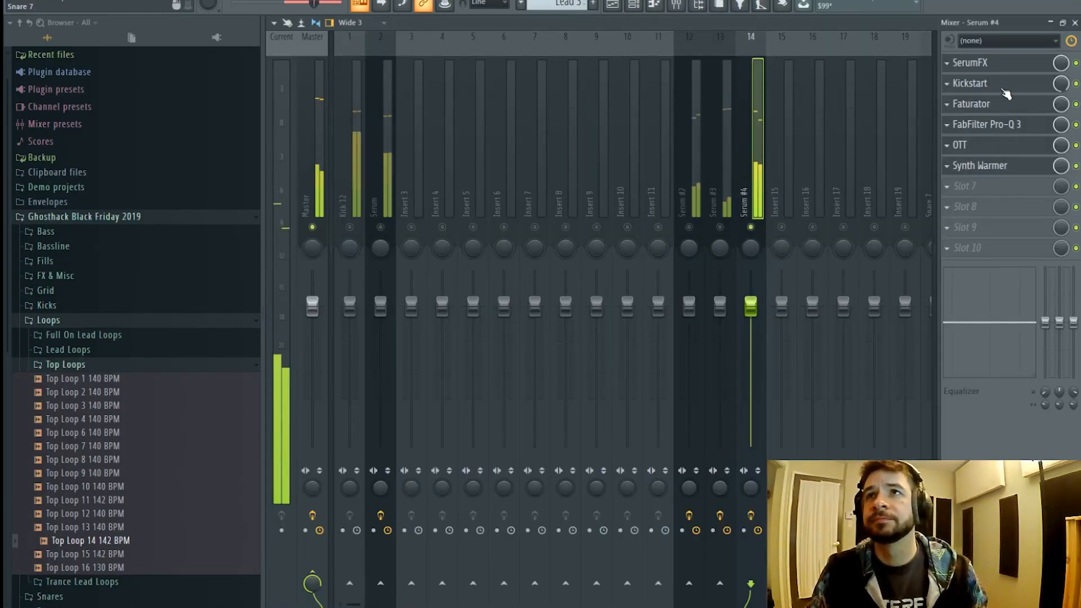
pyautogui.click(1006, 69)
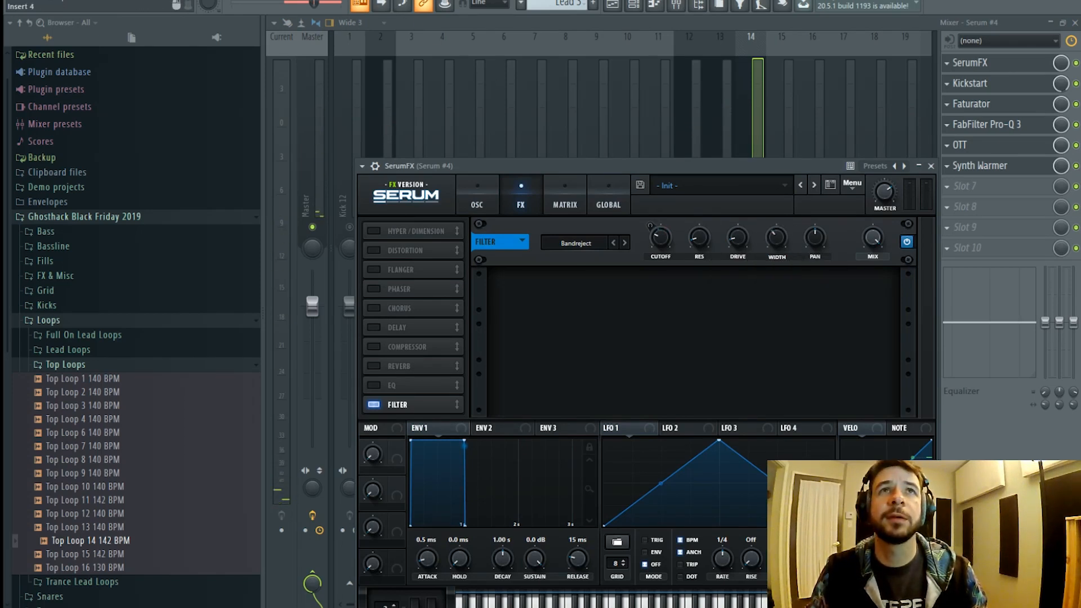
# - Set the bandreject filter's width to 64% and enable S&H for Chaos 1 at a 1/8 rate
pyautogui.moveTo(776, 245); pyautogui.dragTo(790, 216)
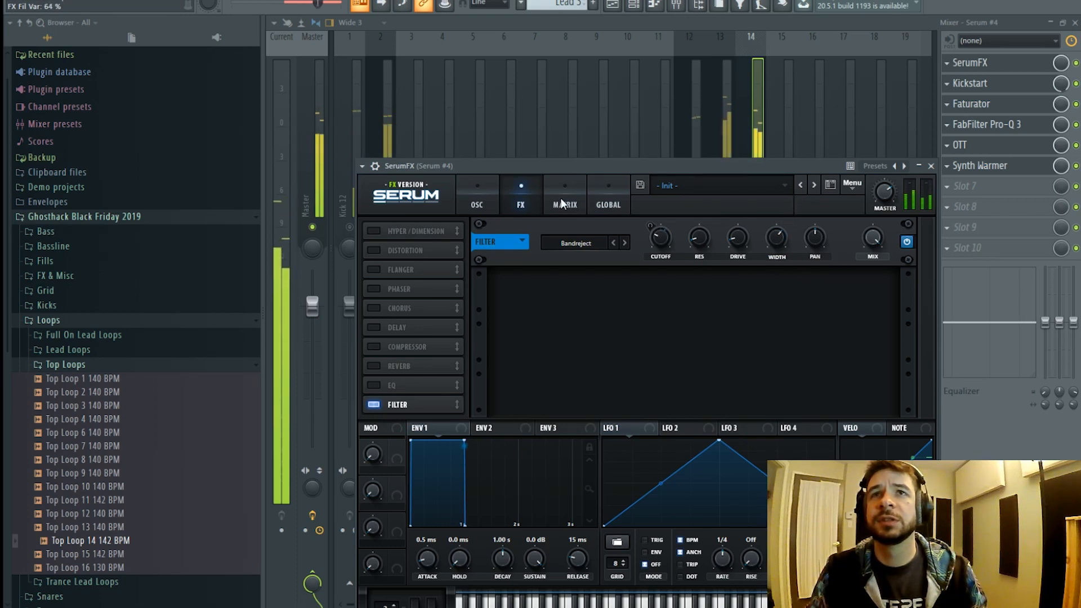
pyautogui.click(561, 206)
pyautogui.click(593, 206)
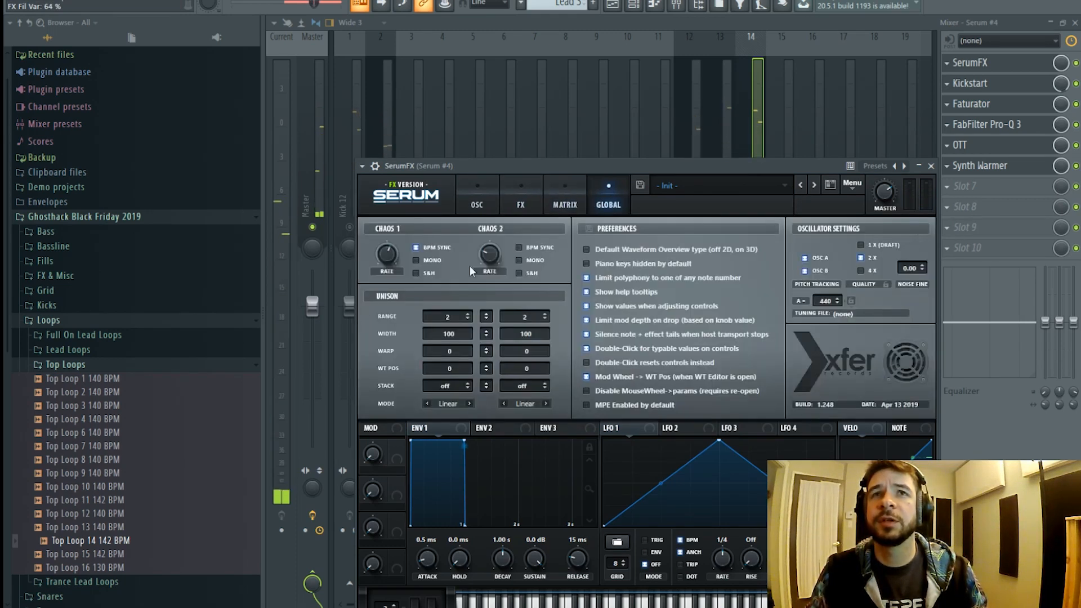
pyautogui.click(417, 273)
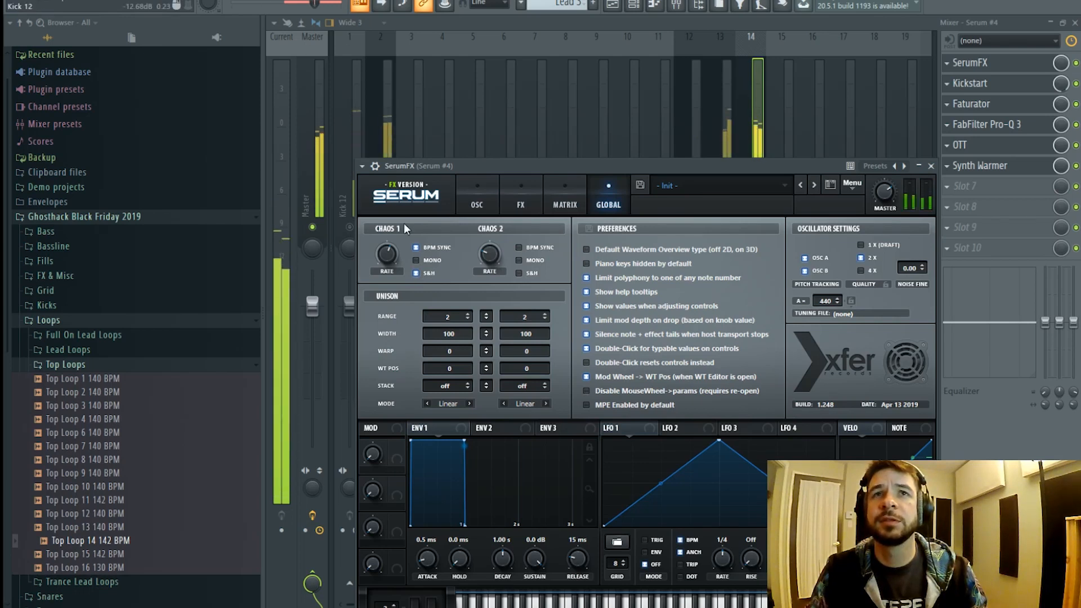
pyautogui.moveTo(391, 246)
pyautogui.mouseDown()
pyautogui.moveTo(386, 267)
pyautogui.moveTo(387, 255)
pyautogui.mouseUp()
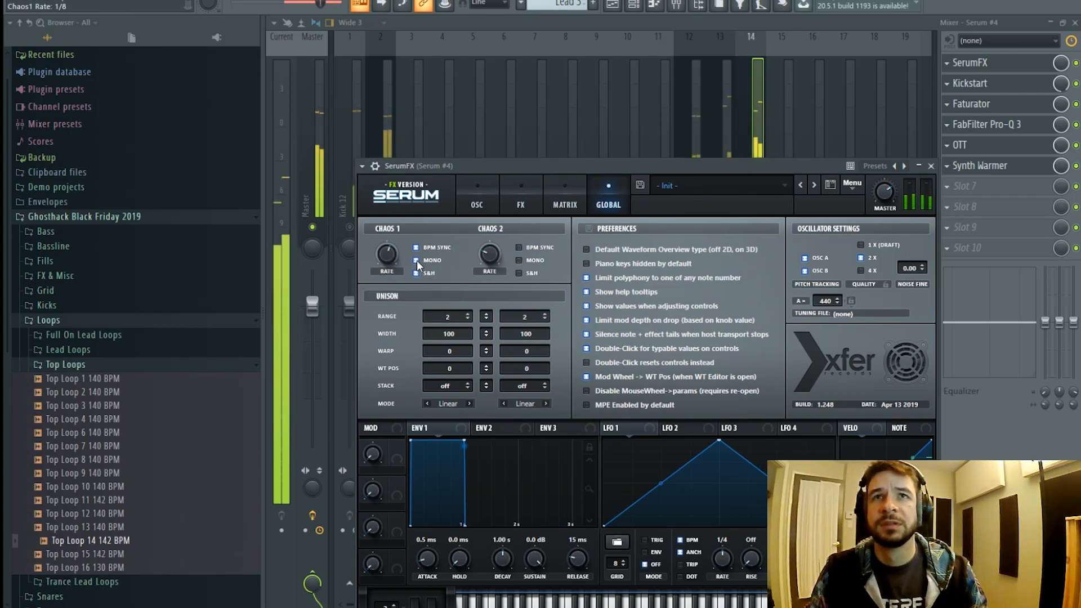
# - Make the Chaos1 to FX Fil Freq modulation bidirectional and set its amount to 82
pyautogui.click(564, 204)
pyautogui.moveTo(540, 248); pyautogui.dragTo(536, 250)
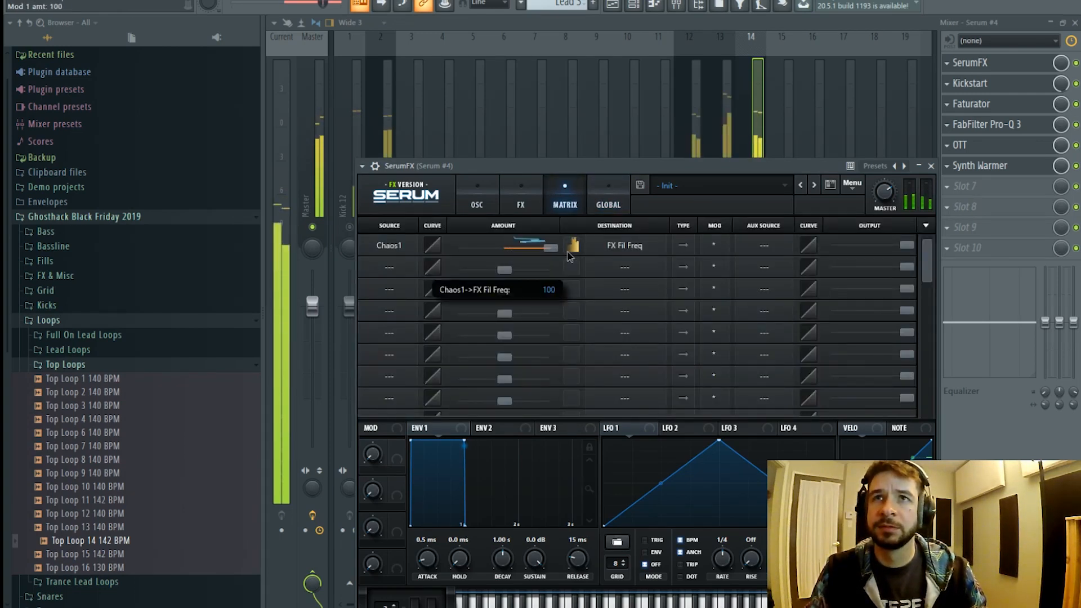
pyautogui.click(679, 246)
pyautogui.moveTo(532, 246); pyautogui.dragTo(512, 240)
pyautogui.click(525, 212)
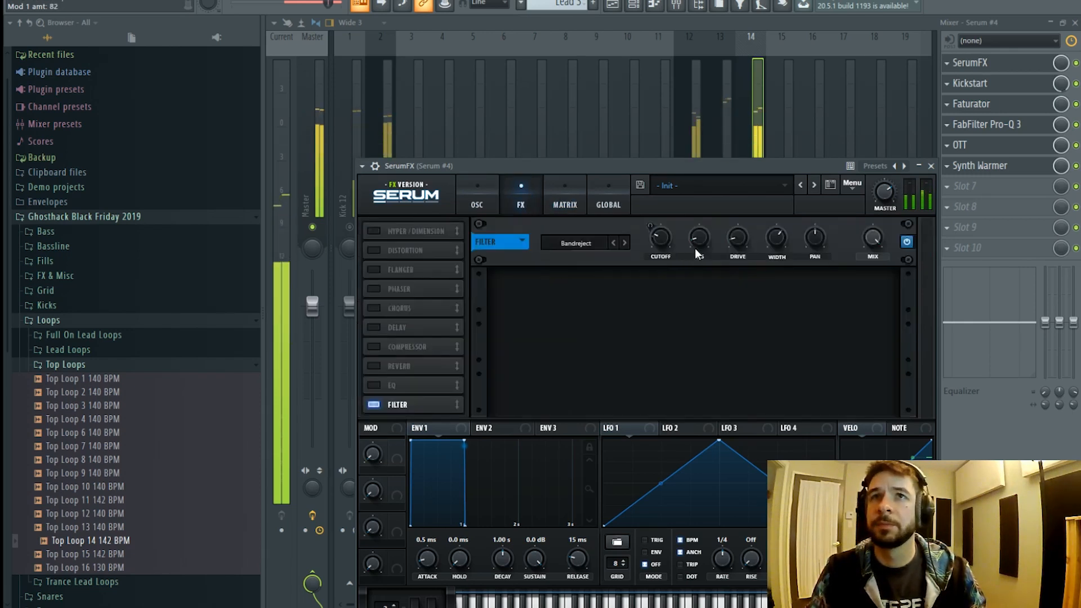
# - Try the Dist.Comb 1 LP and Dist.Comb 1 BP filter types while raising the cutoff to about 299 Hz
pyautogui.click(624, 242)
pyautogui.click(624, 243)
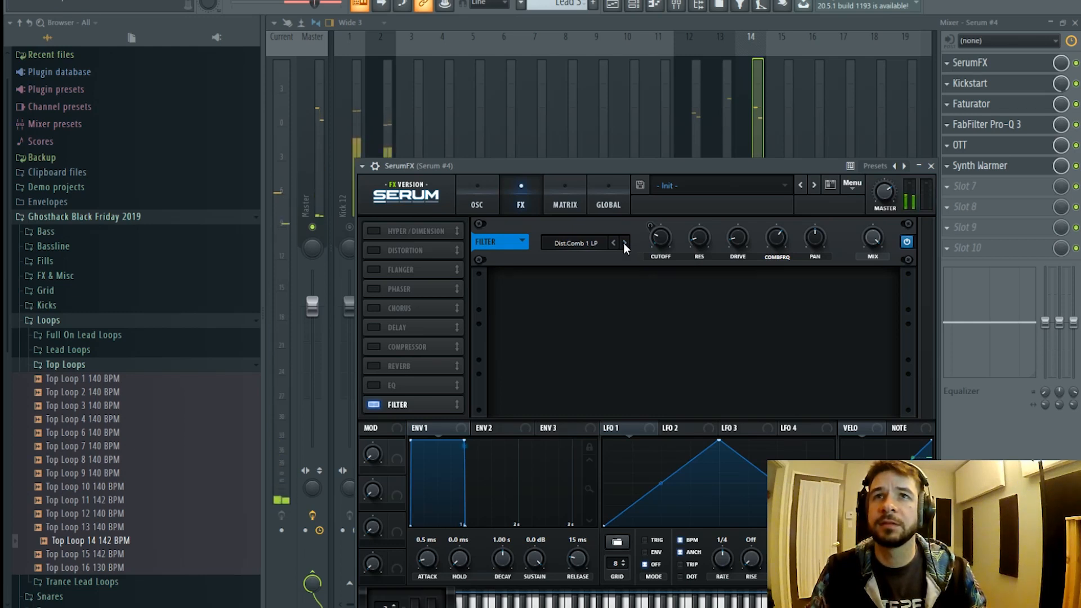
pyautogui.click(576, 243)
pyautogui.click(648, 262)
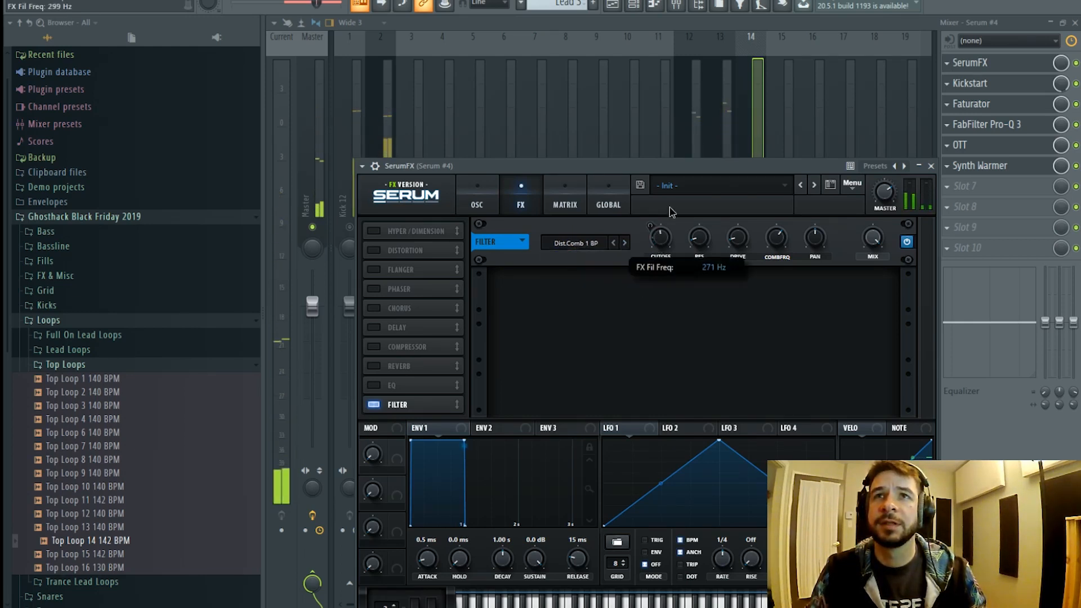
# - Set the filter type to Dist.Comb 2 BP with the cutoff at about 718 Hz and the comb frequency at 80%
pyautogui.click(625, 243)
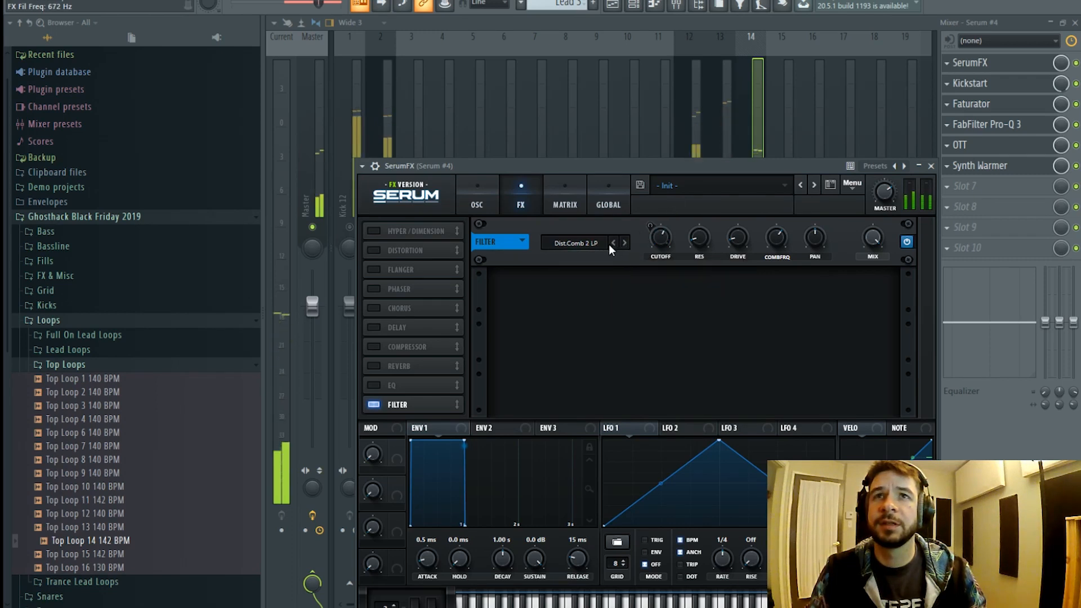
pyautogui.click(626, 244)
pyautogui.click(605, 244)
pyautogui.click(665, 262)
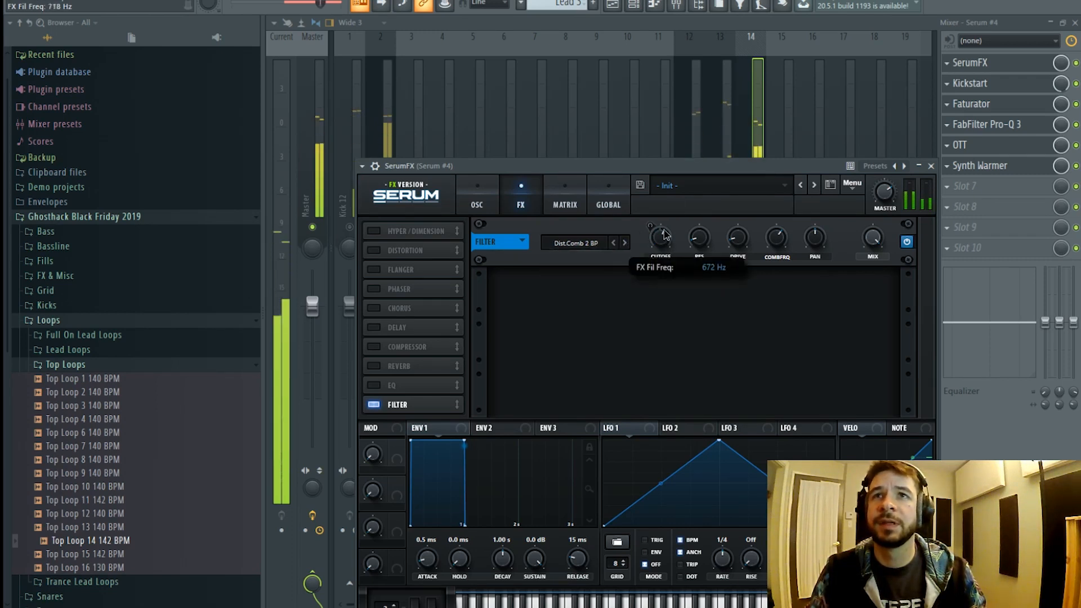
pyautogui.moveTo(778, 231)
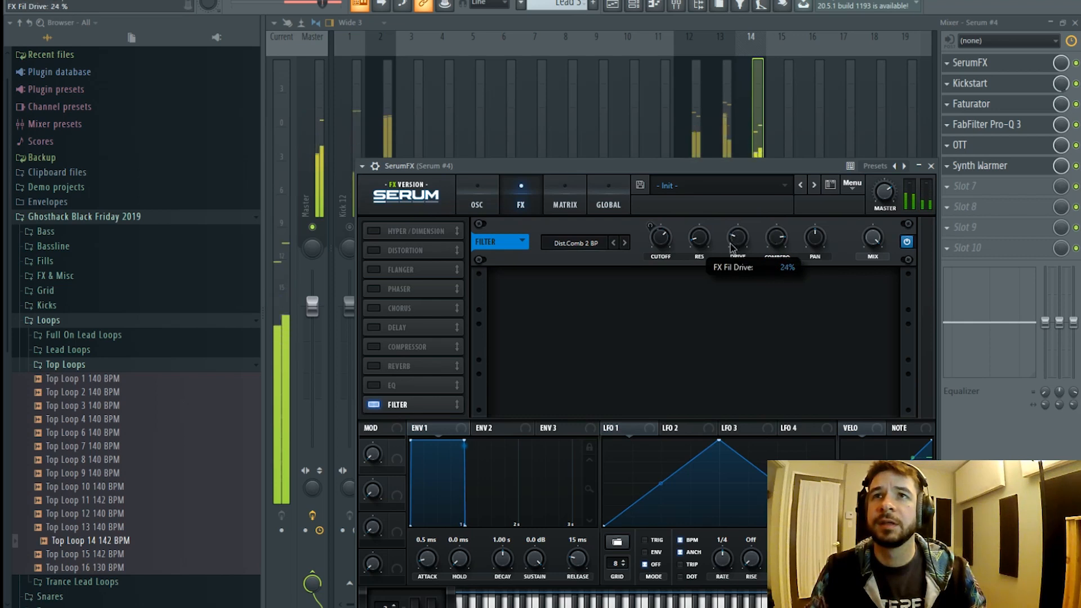
pyautogui.moveTo(704, 250)
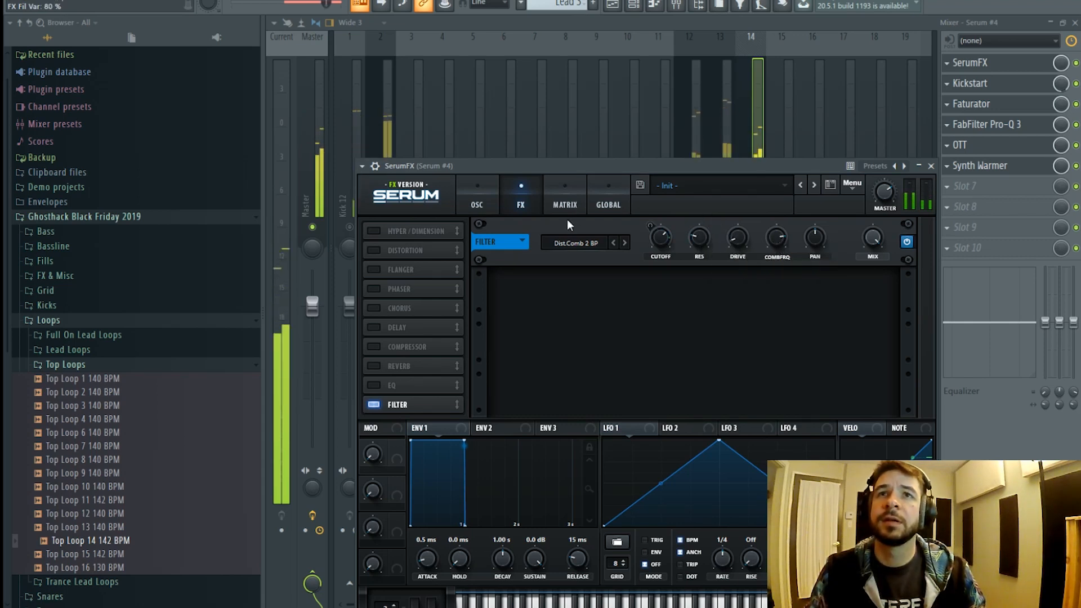
# - Adjust the Chaos 1 rate, trying 1/2, and turn off its S&H option
pyautogui.click(565, 204)
pyautogui.click(607, 204)
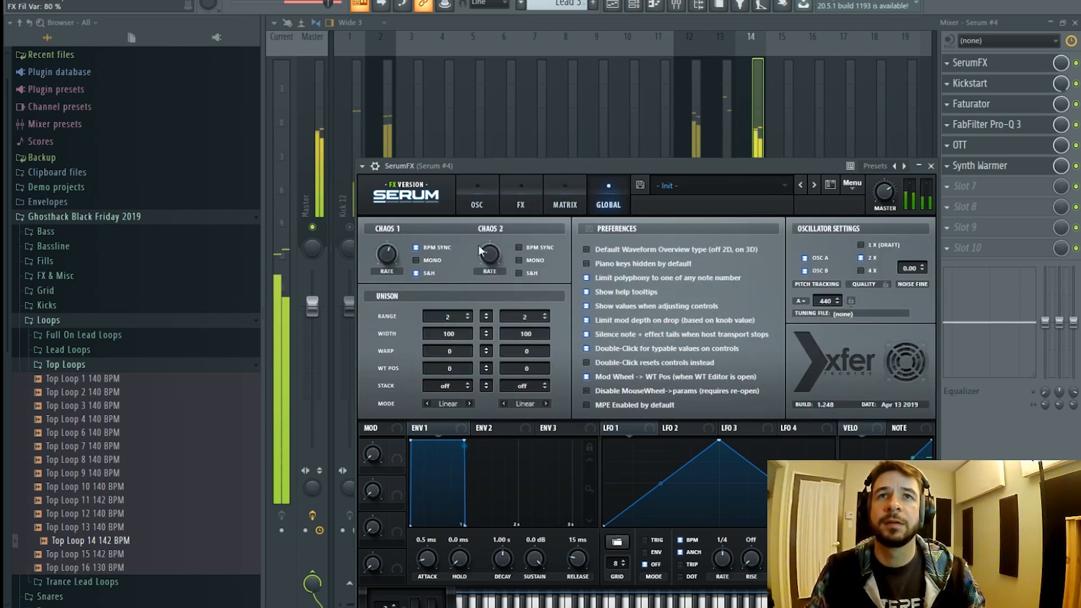
pyautogui.moveTo(389, 260)
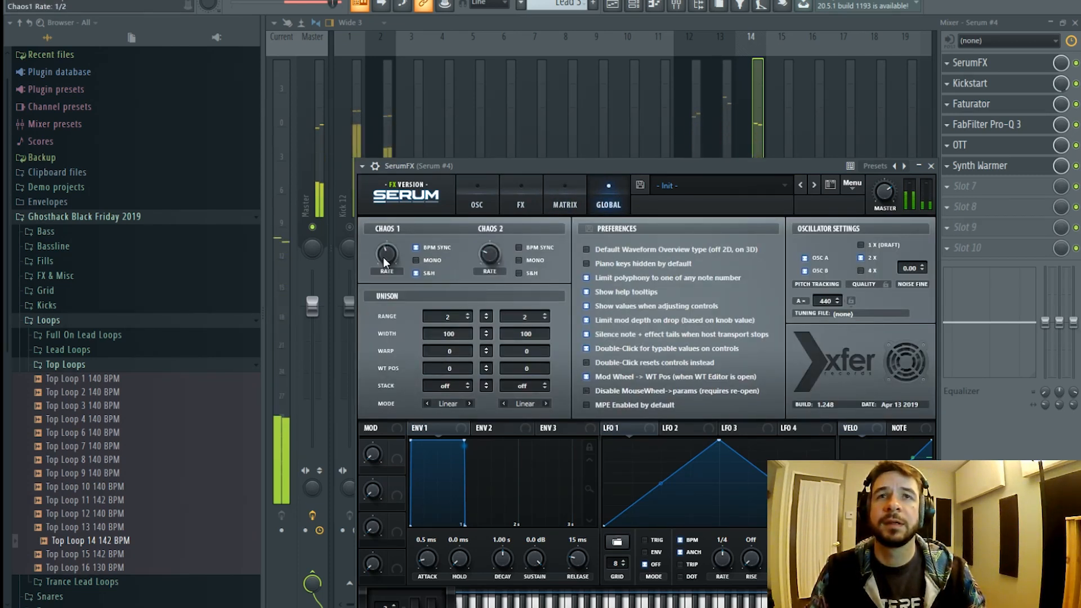
pyautogui.scroll(-2, 383, 257)
pyautogui.scroll(2, 384, 258)
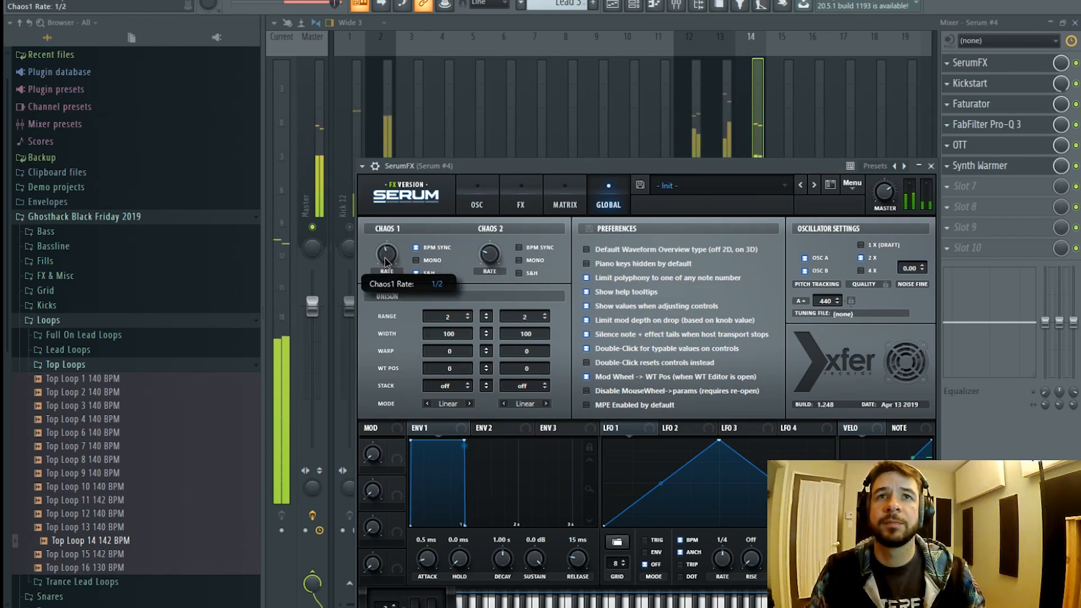
pyautogui.scroll(3, 391, 254)
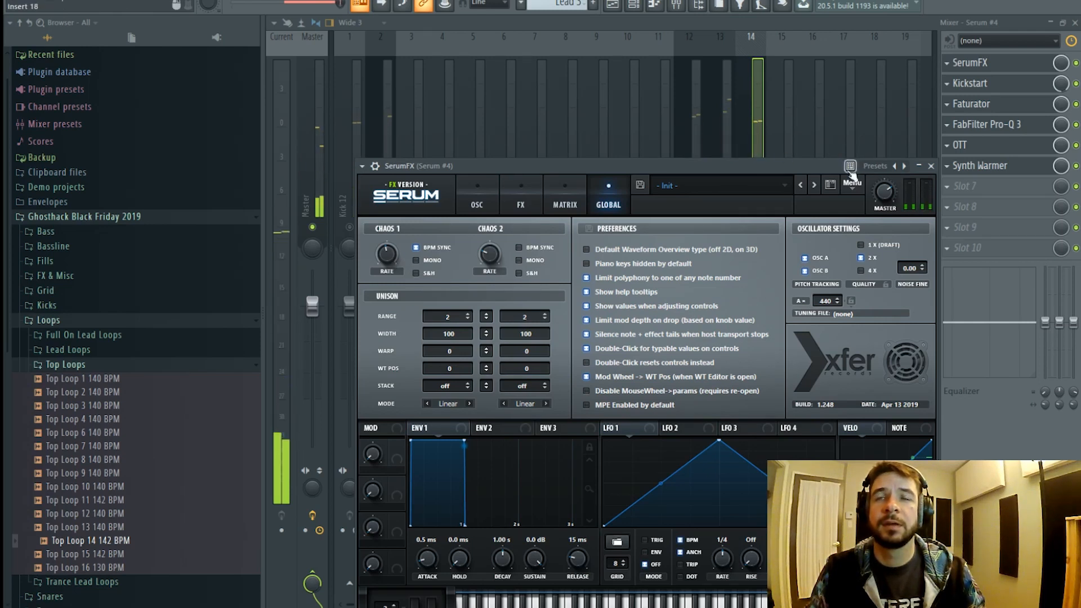
# - Change the filter type to Band 24 and reduce the filter mix to 71% during playback
pyautogui.click(524, 202)
pyautogui.click(554, 203)
pyautogui.click(526, 198)
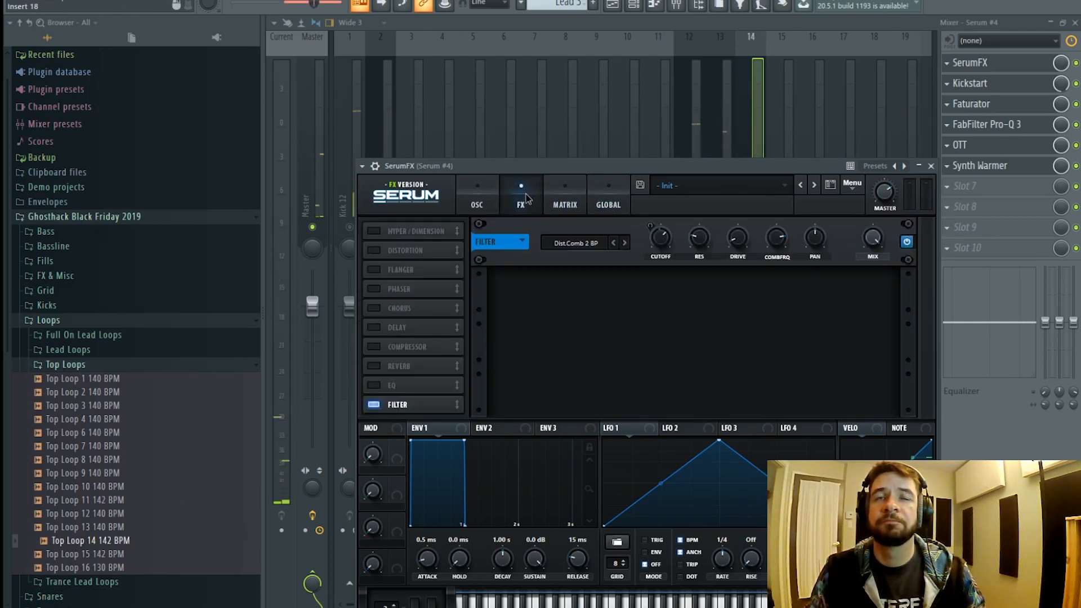
pyautogui.click(587, 244)
pyautogui.moveTo(583, 258)
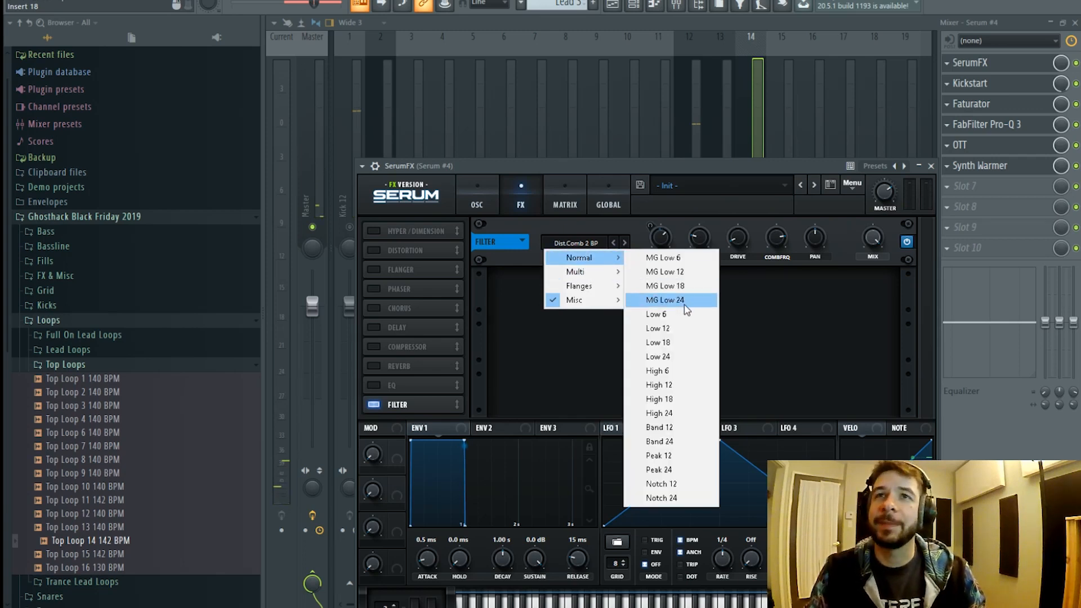
pyautogui.click(699, 442)
pyautogui.press('space')
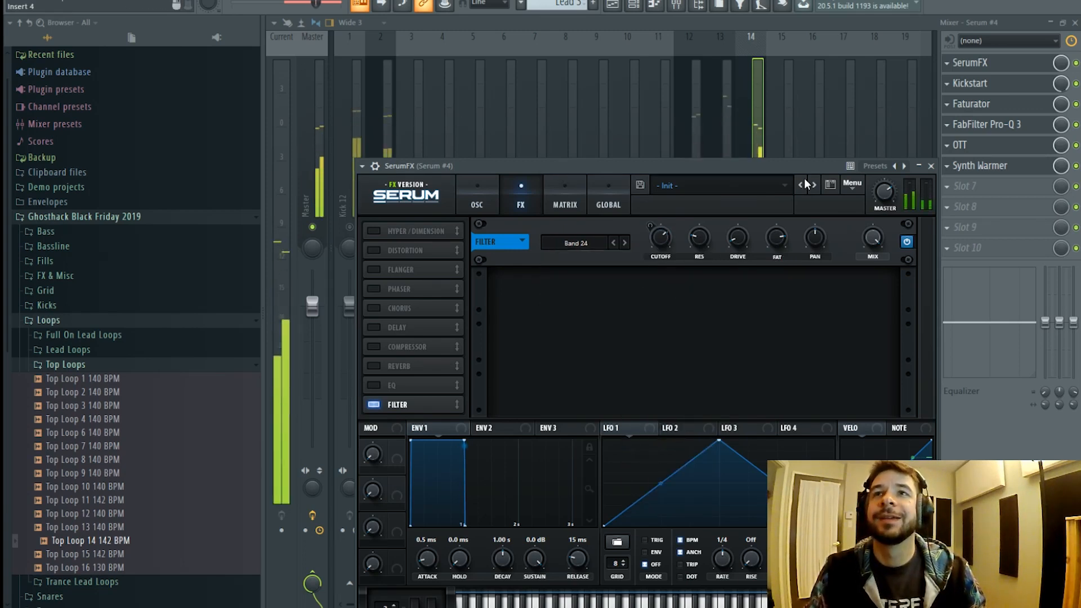
pyautogui.moveTo(878, 245); pyautogui.dragTo(865, 283)
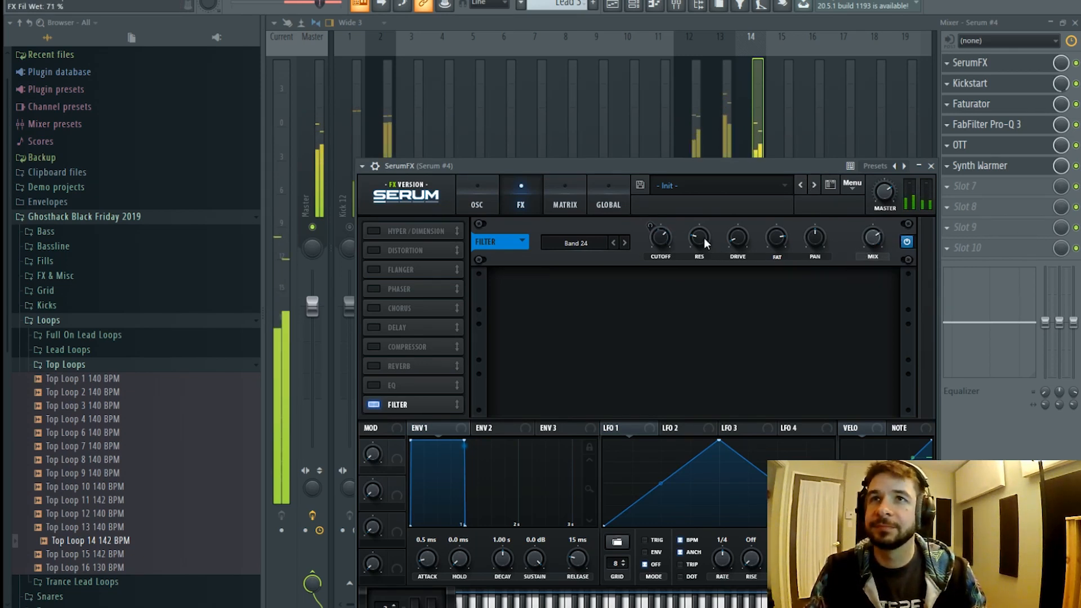
# - Compare the lead with SerumFX bypassed and enabled, and take the Serum #4 mixer track out of solo
pyautogui.click(567, 205)
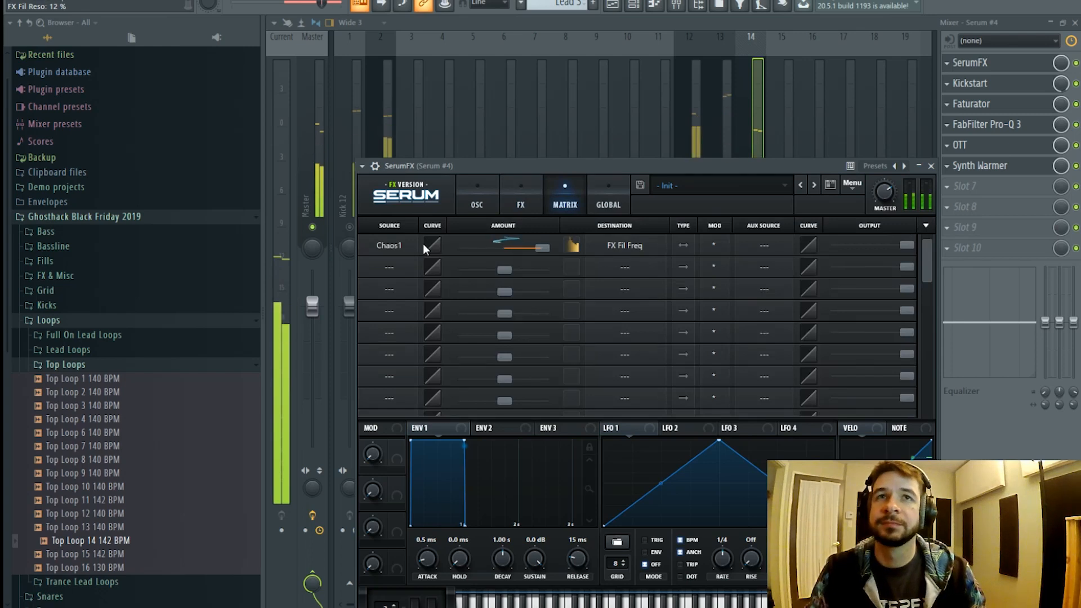
pyautogui.click(608, 205)
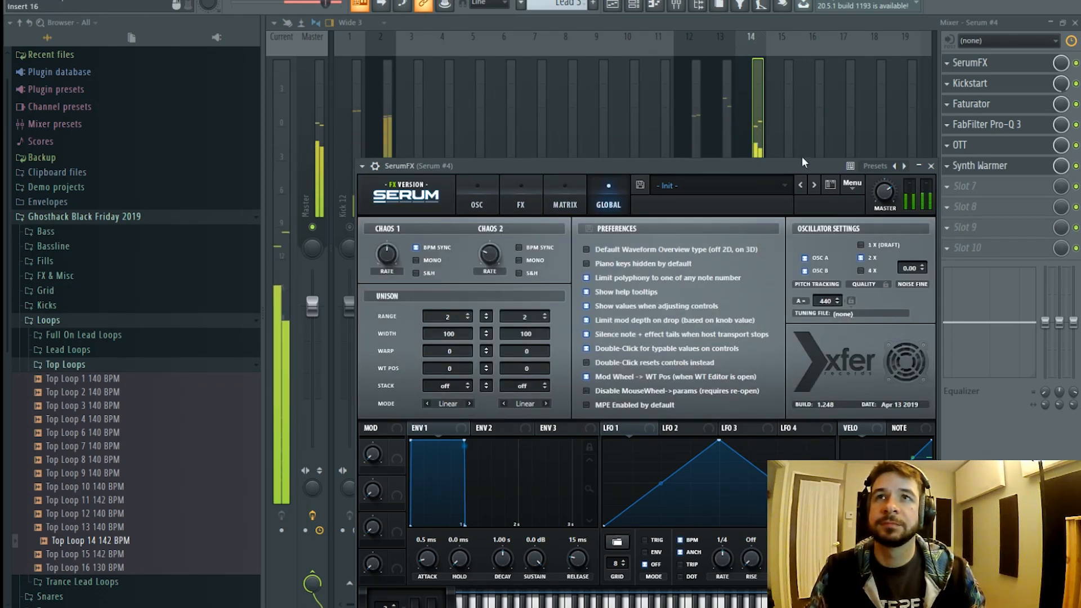
pyautogui.click(932, 167)
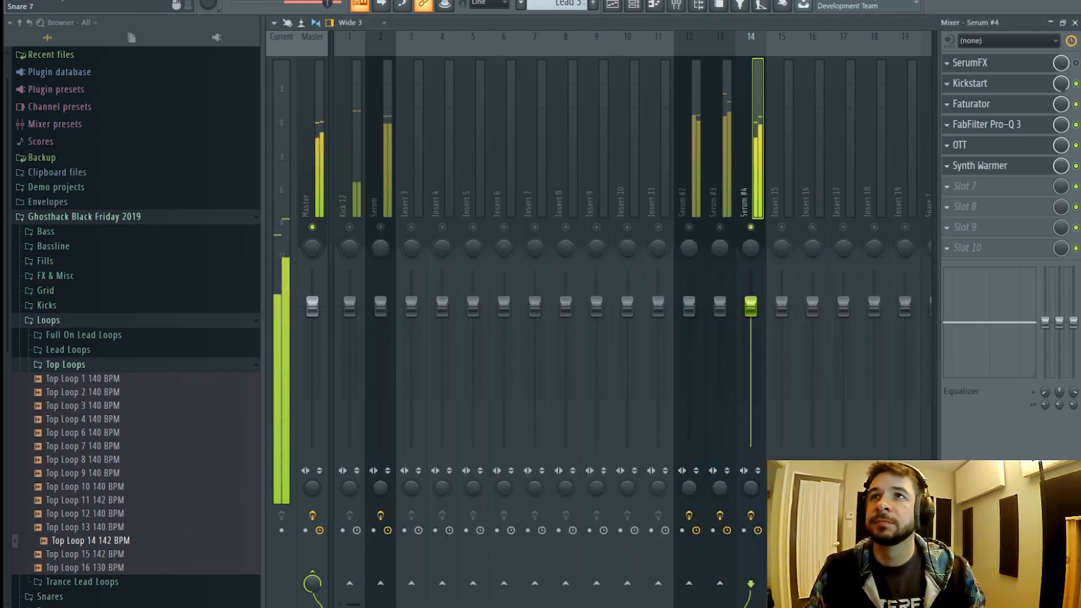
pyautogui.click(1075, 63)
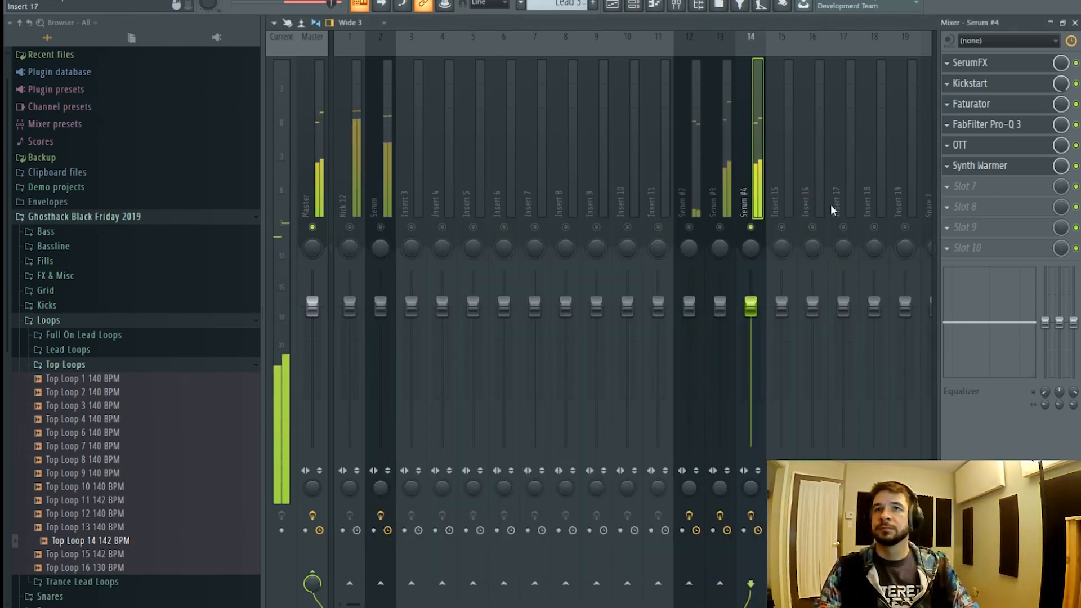
pyautogui.rightClick(751, 227)
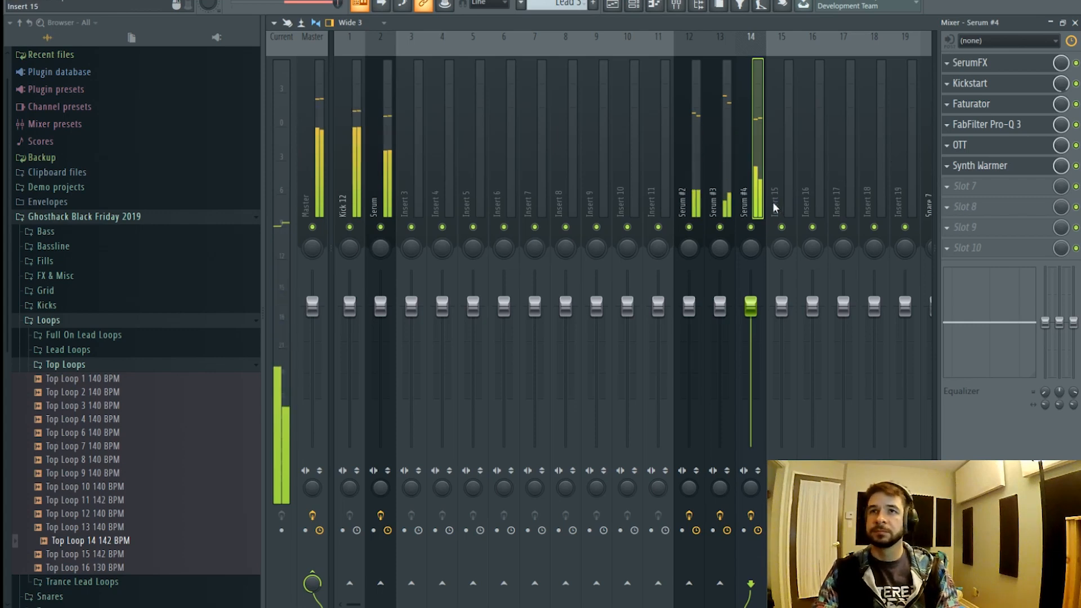
# - In FabFilter Pro-Q 3 on the Serum #4 mixer track, raise the low cut to about 224 Hz with a 48 dB/oct slope
pyautogui.press('F5')
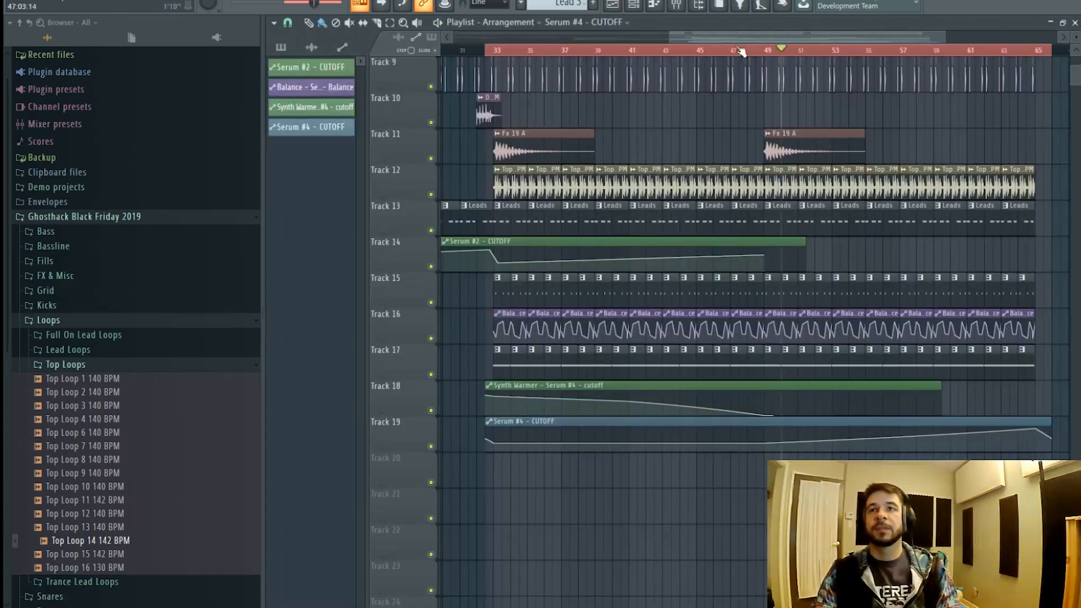
pyautogui.click(686, 7)
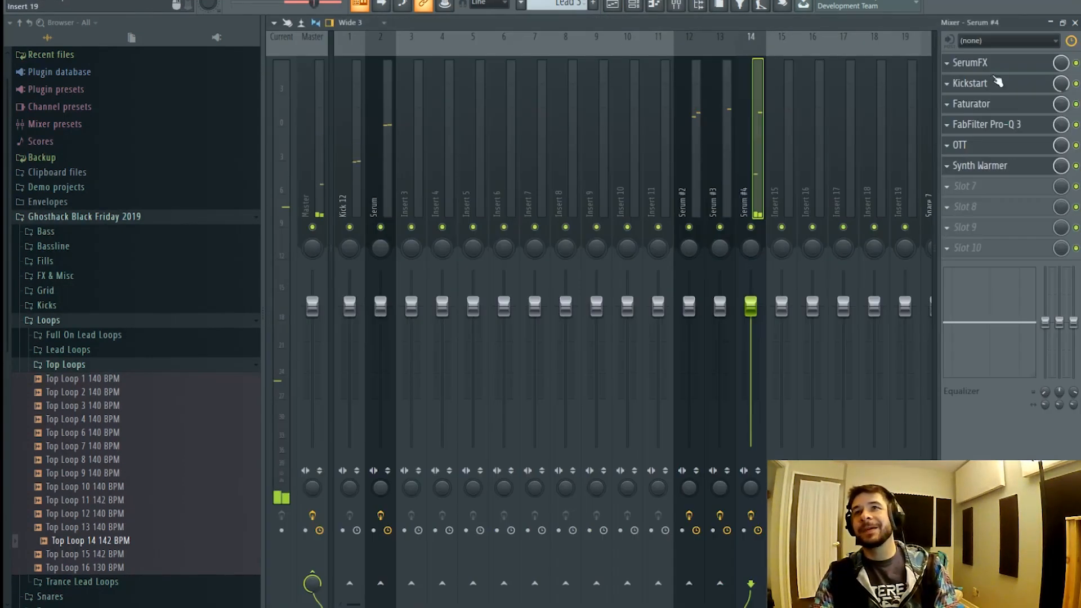
pyautogui.click(994, 125)
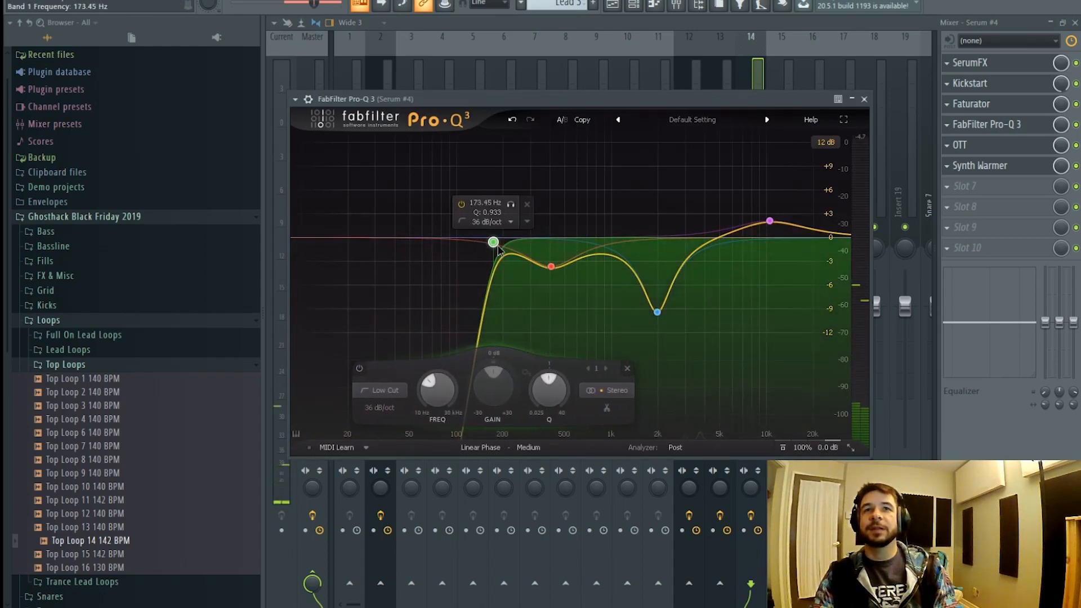
pyautogui.moveTo(498, 246); pyautogui.dragTo(515, 249)
pyautogui.scroll(1, 506, 246)
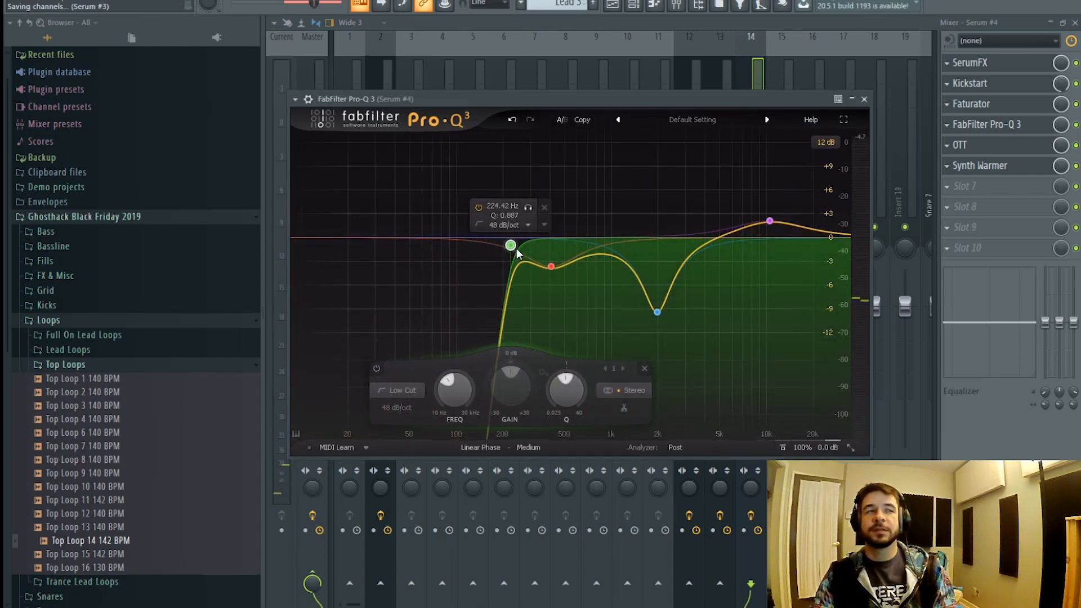
pyautogui.press('Escape')
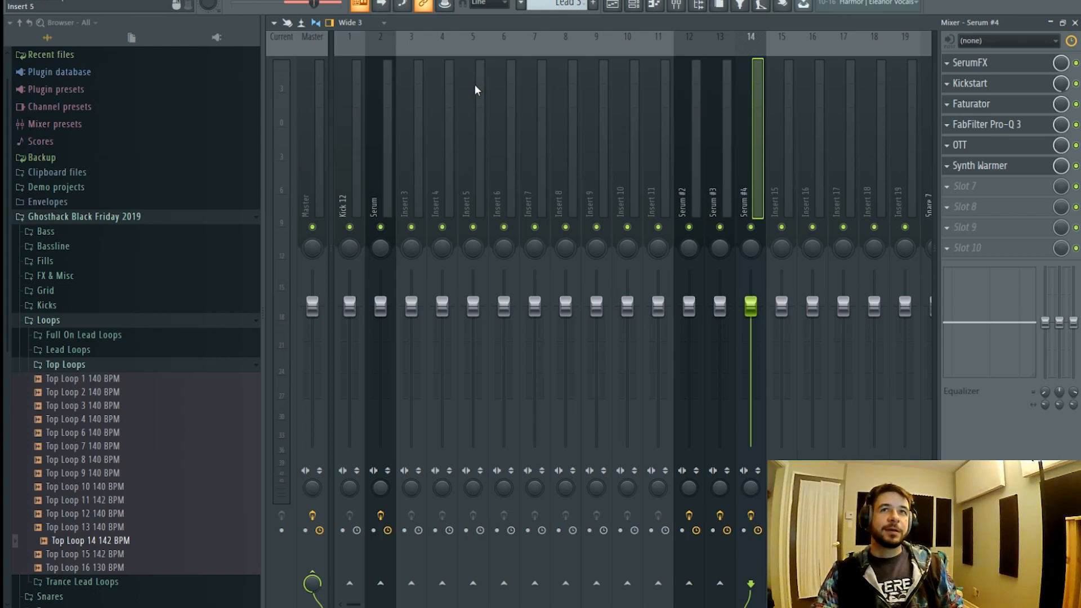
# - Review the SerumFX filter settings on the Serum #4 mixer track and return to the arrangement
pyautogui.click(624, 3)
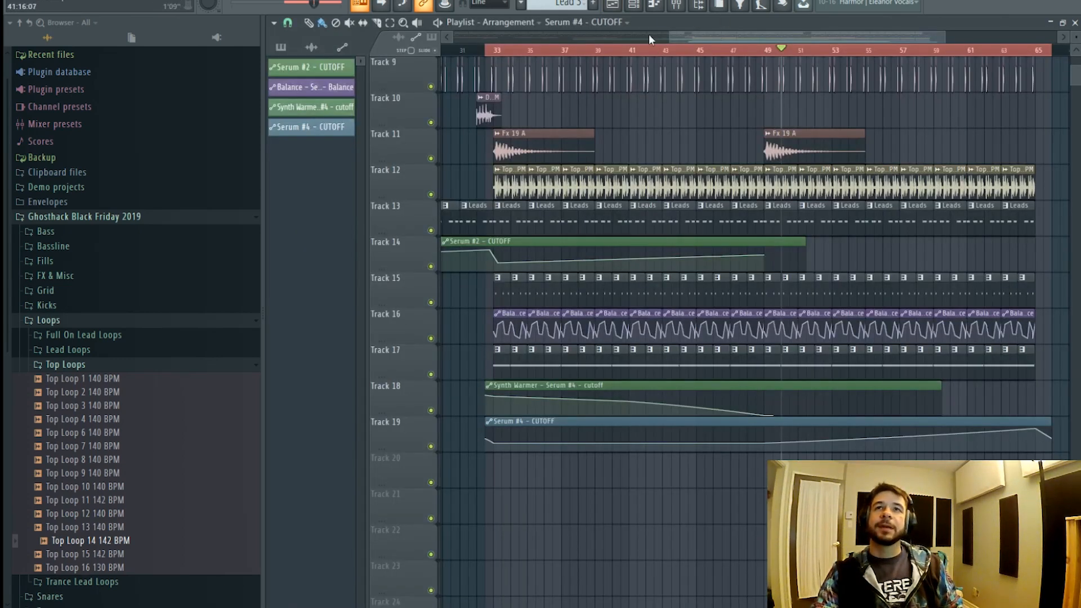
pyautogui.click(679, 4)
pyautogui.click(1008, 63)
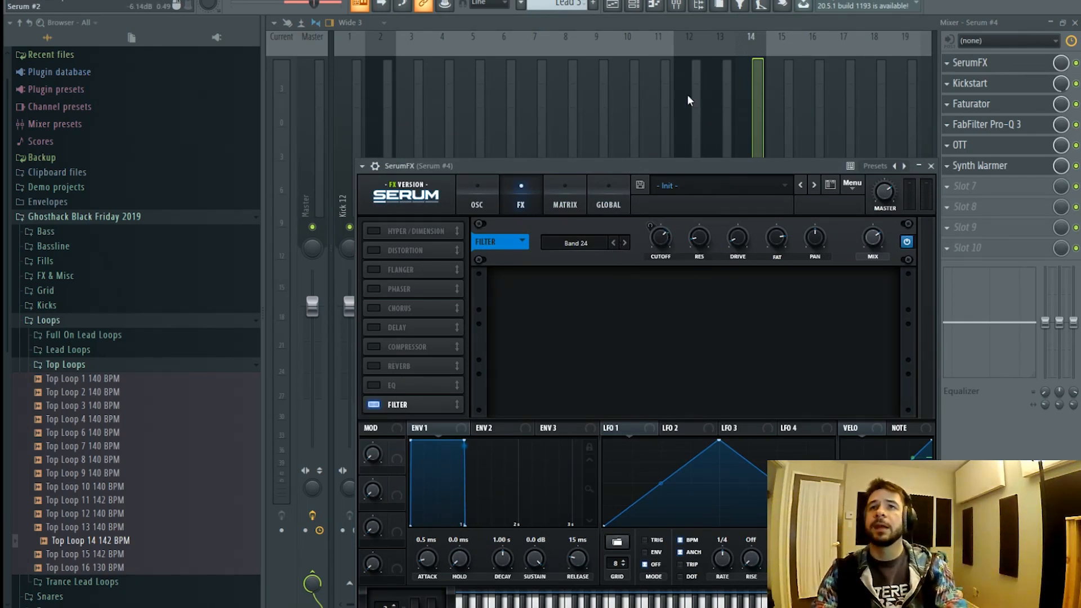
pyautogui.click(612, 5)
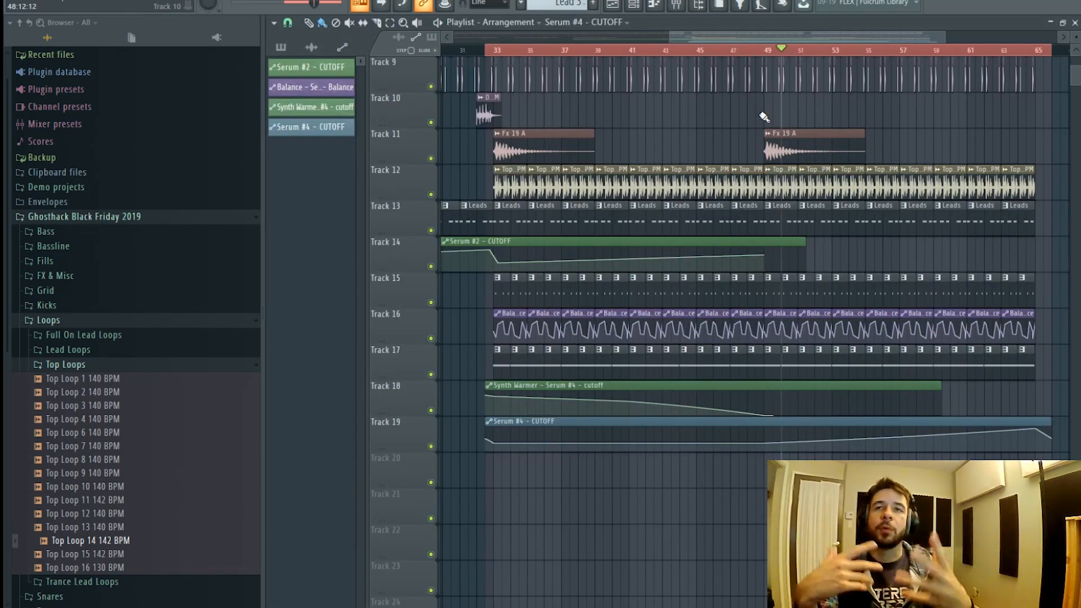
# - Play the arrangement from about bar 41 and duplicate the Track 1–4 clips that start at bar 49 after the existing section
pyautogui.click(631, 51)
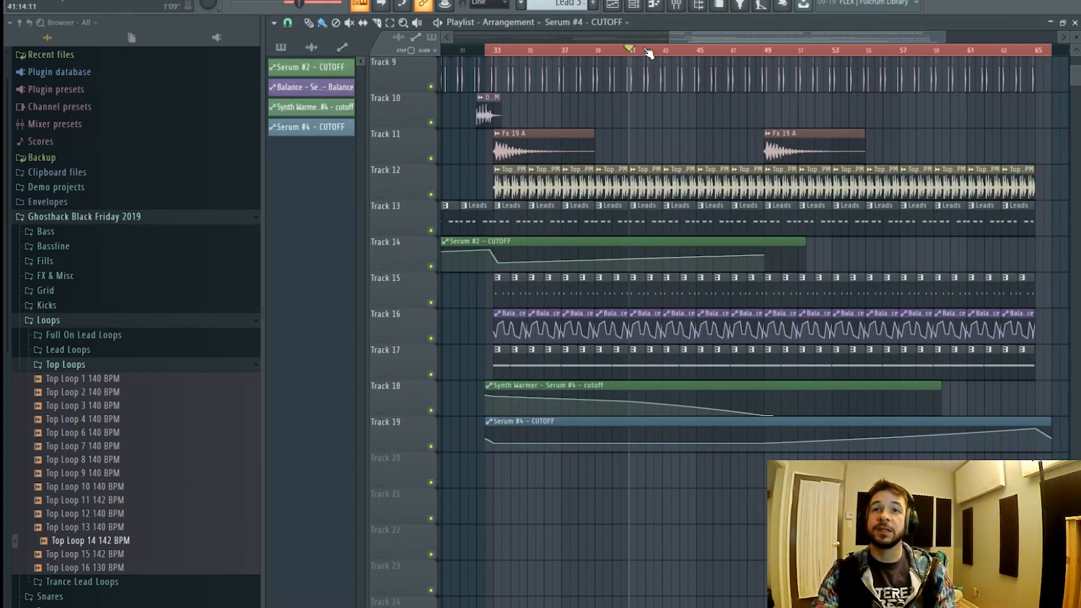
pyautogui.scroll(-1, 664, 51)
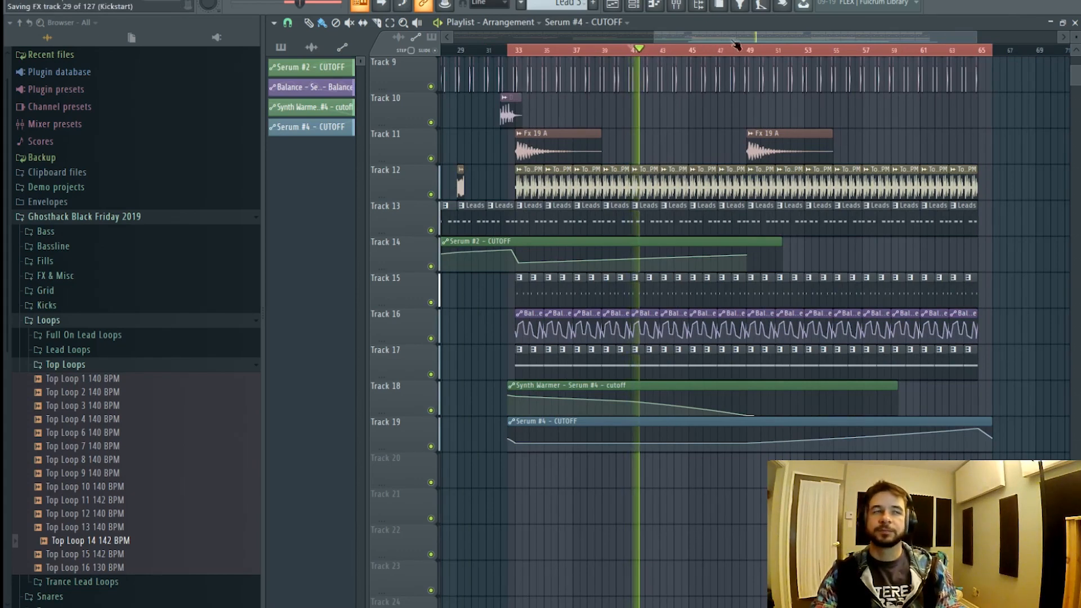
pyautogui.moveTo(735, 42); pyautogui.dragTo(787, 38)
pyautogui.scroll(3, 864, 306)
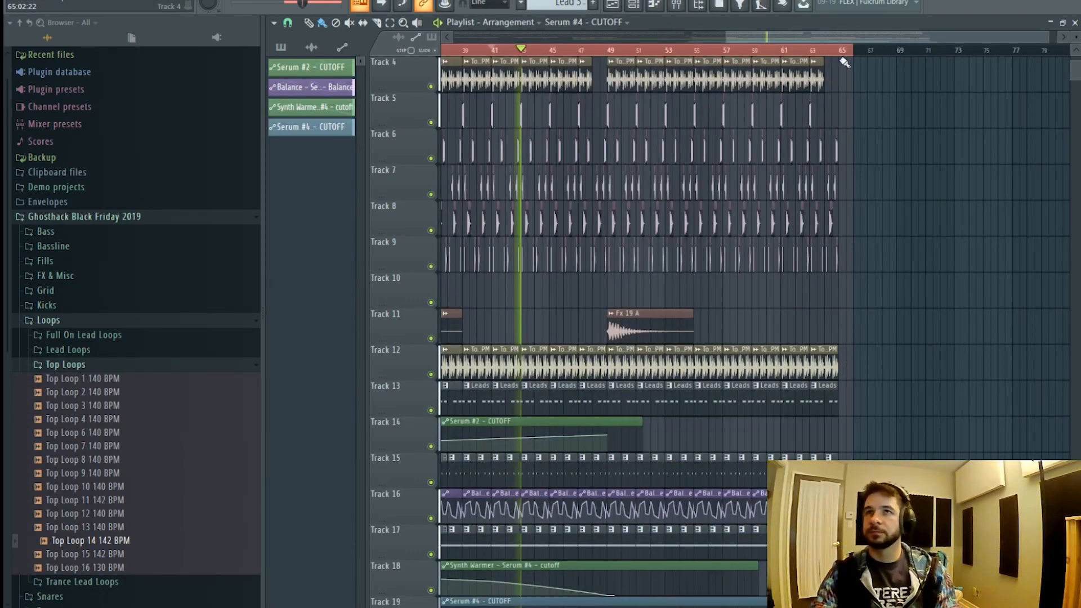
pyautogui.scroll(2, 843, 39)
pyautogui.scroll(3, 893, 193)
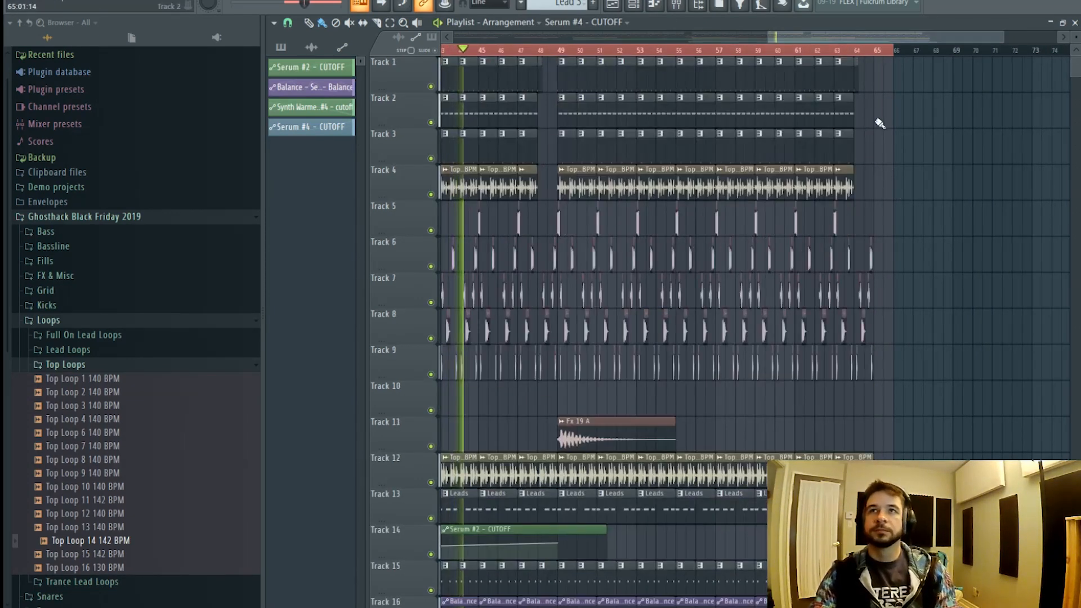
pyautogui.scroll(-2, 901, 61)
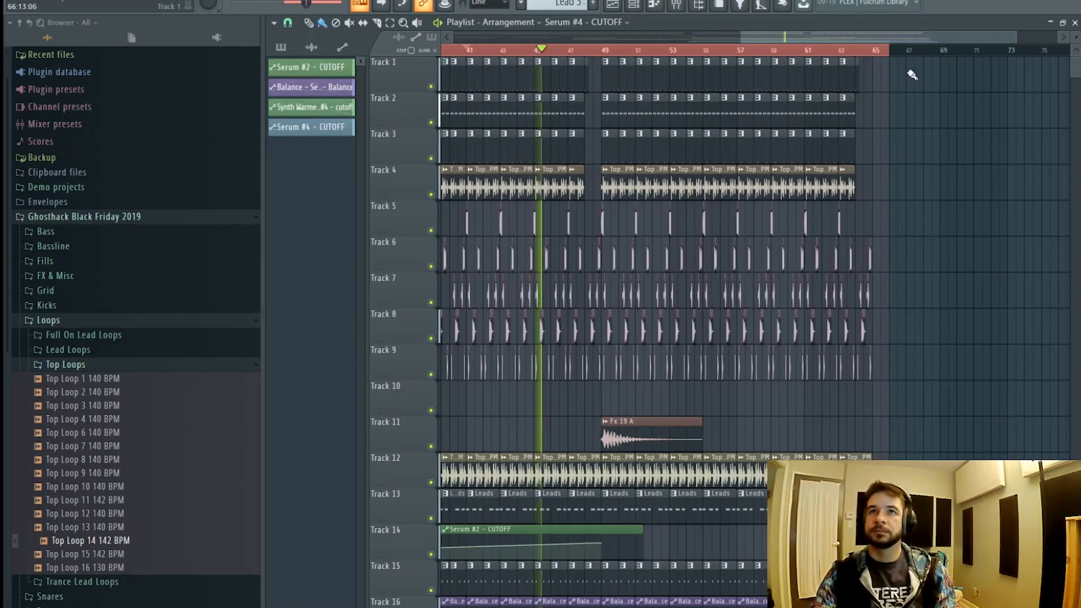
pyautogui.moveTo(915, 57); pyautogui.dragTo(598, 210)
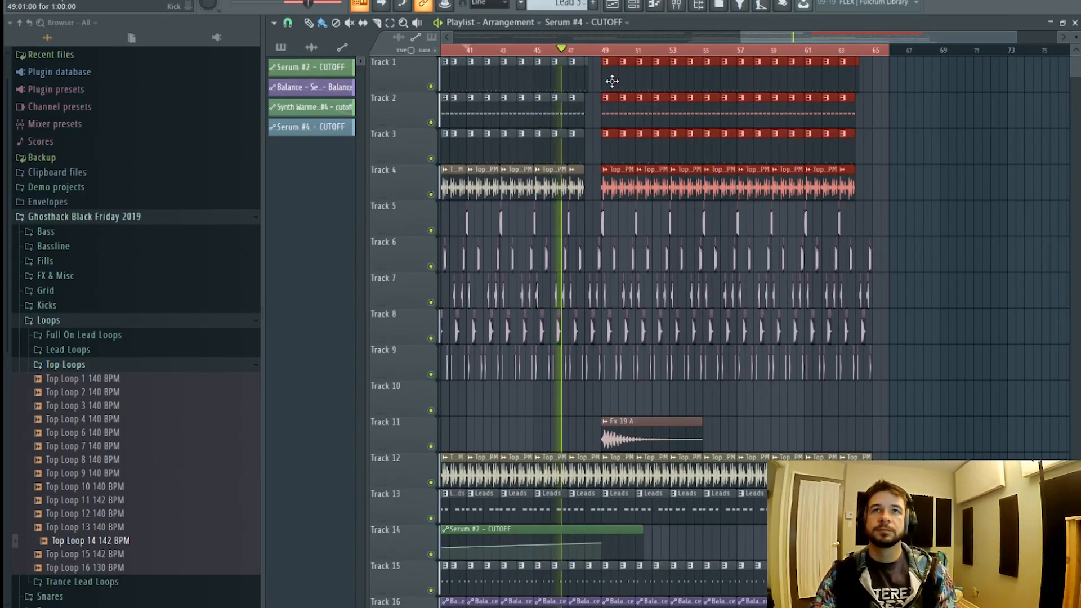
# - Duplicate the clips from bar 49 onward on Tracks 5–13 and 15–17 to start at bar 65, and save the project
pyautogui.moveTo(612, 81); pyautogui.dragTo(606, 515)
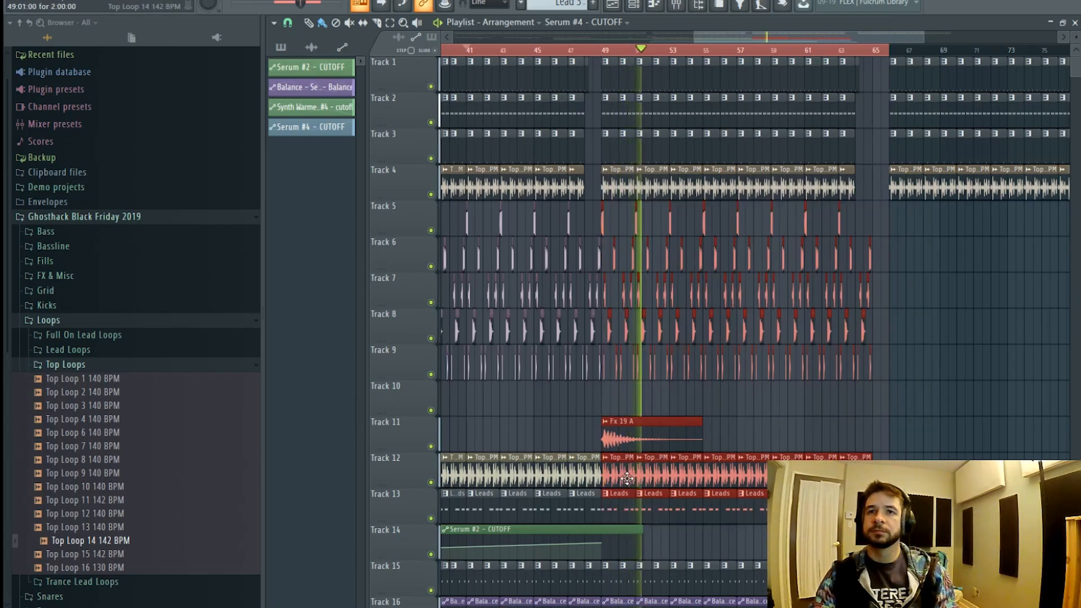
pyautogui.hotkey('ctrl', 'b')
pyautogui.scroll(-4, 907, 442)
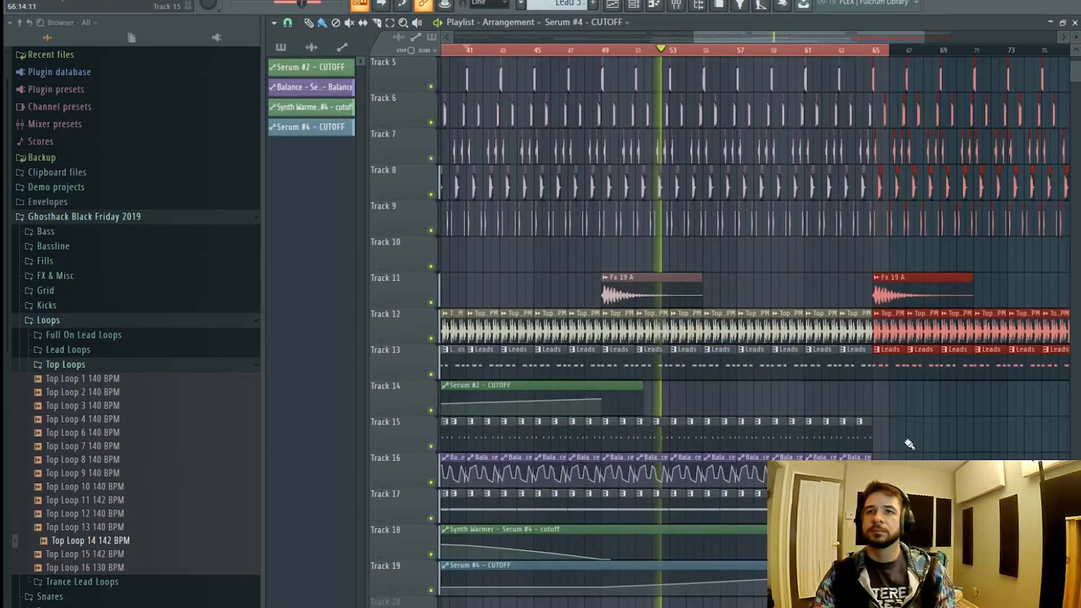
pyautogui.moveTo(923, 418); pyautogui.dragTo(615, 519)
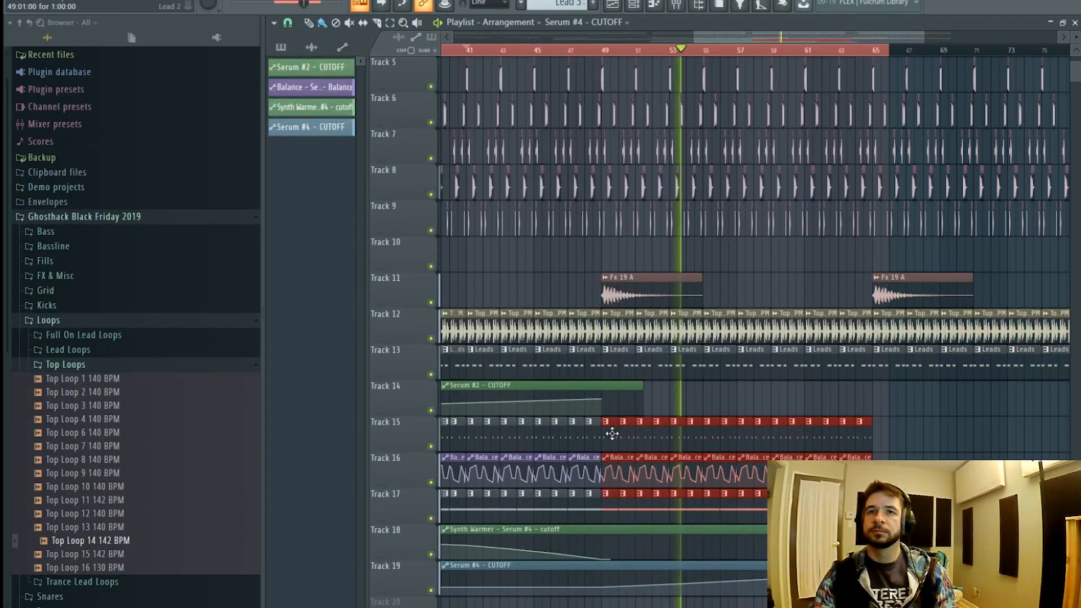
pyautogui.hotkey('ctrl', 'b')
pyautogui.hotkey('ctrl', 's')
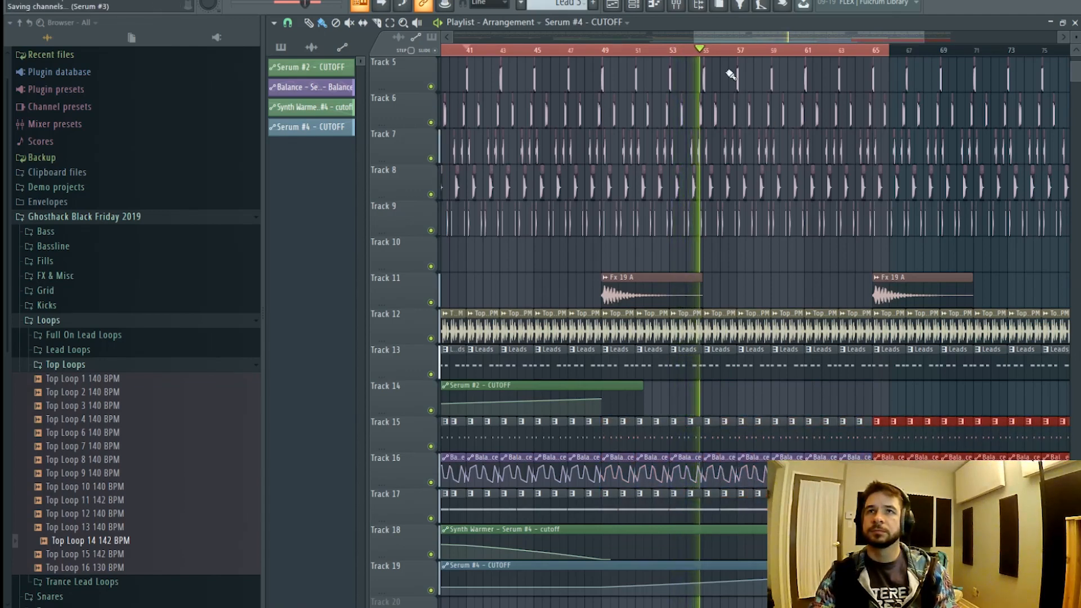
# - Clear the playlist's time selection, listen through the section before bar 65 while checking the mixer levels, and stop playback
pyautogui.moveTo(759, 37); pyautogui.dragTo(775, 36)
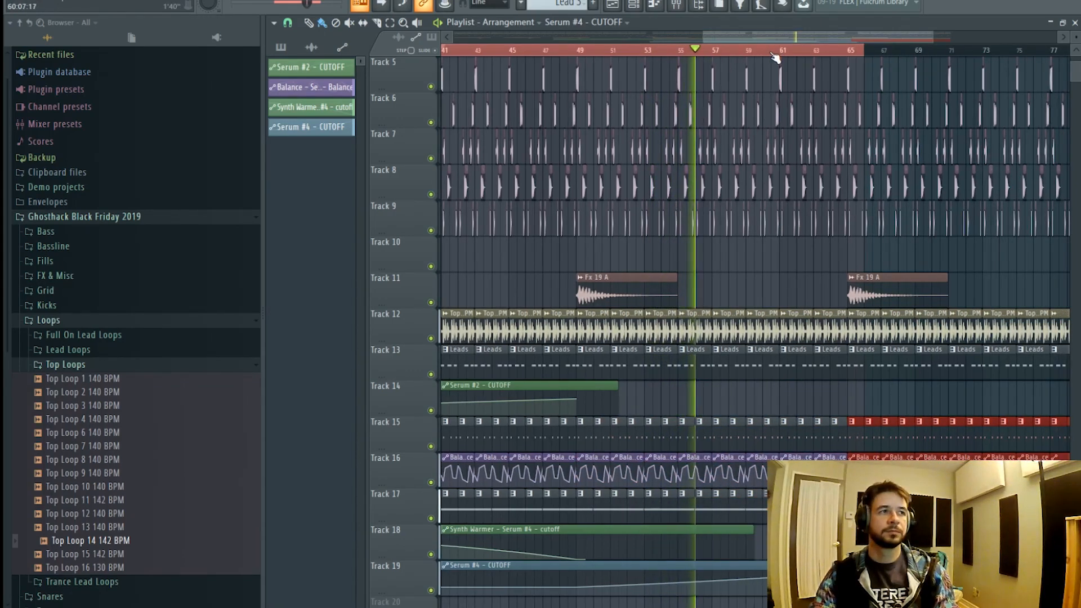
pyautogui.keyDown('ctrl'); pyautogui.click(771, 53); pyautogui.keyUp('ctrl')
pyautogui.scroll(4, 788, 67)
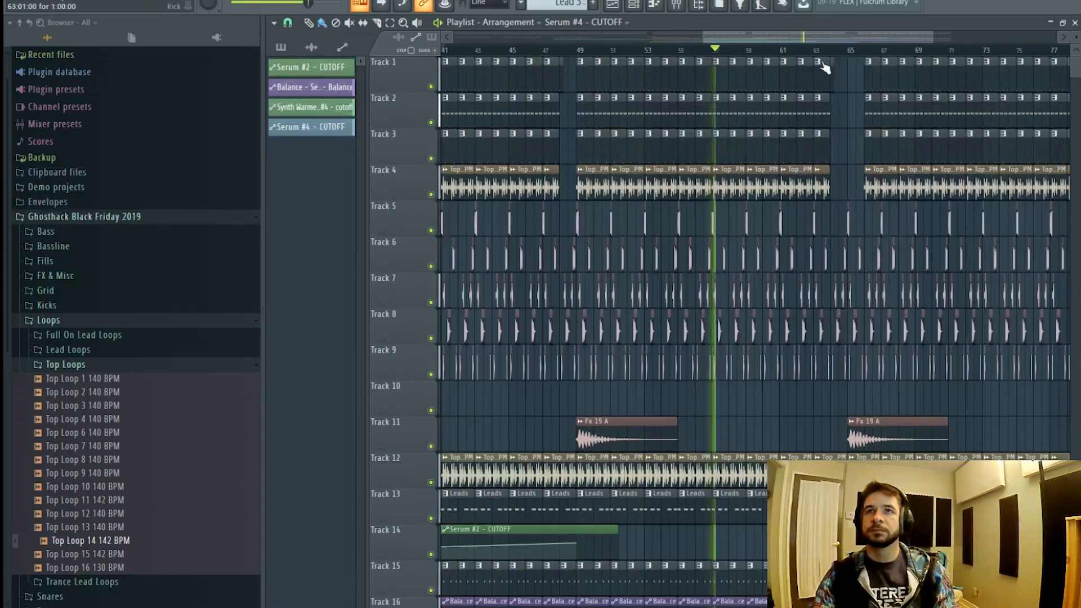
pyautogui.moveTo(815, 35); pyautogui.dragTo(844, 38)
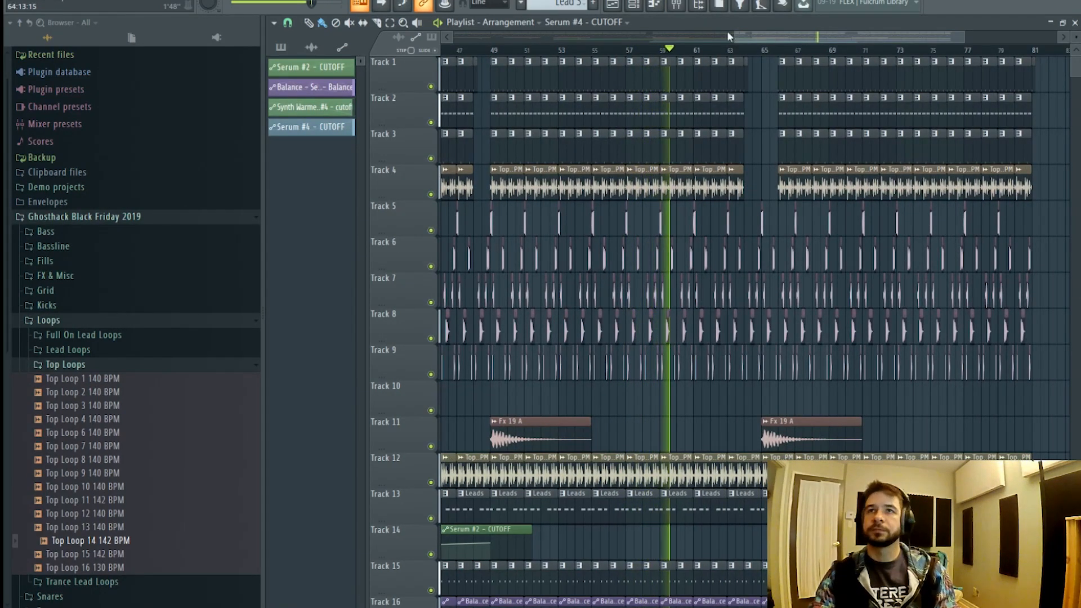
pyautogui.moveTo(795, 35); pyautogui.dragTo(819, 36)
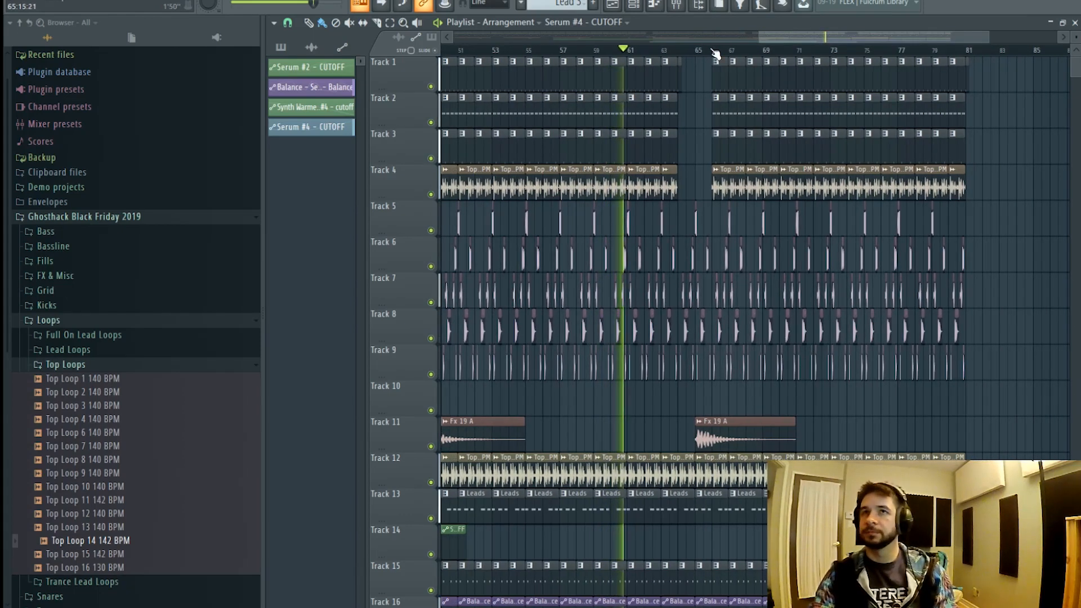
pyautogui.click(676, 6)
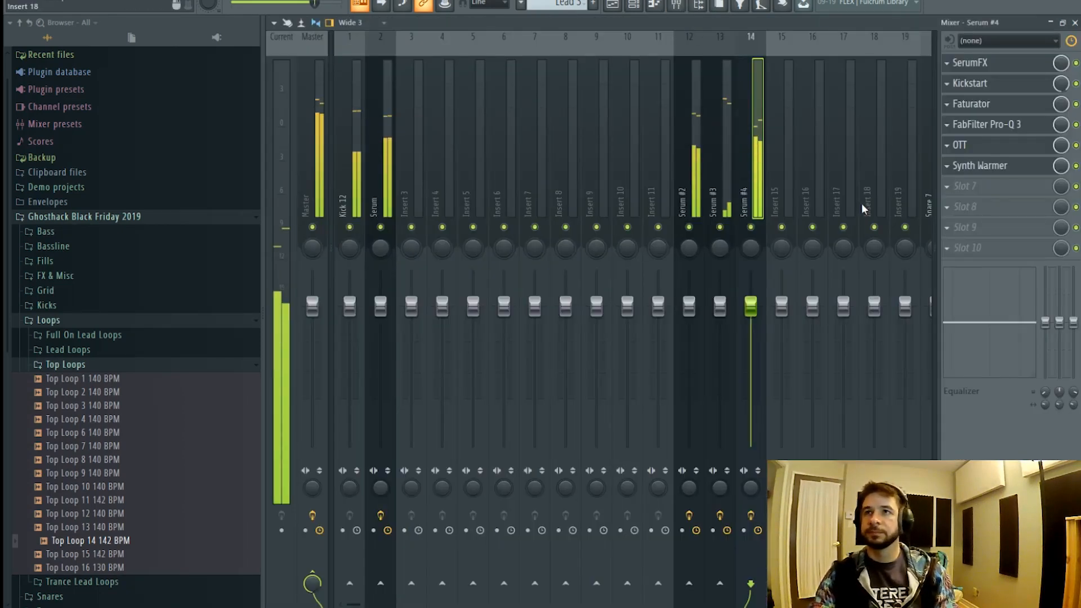
pyautogui.click(612, 5)
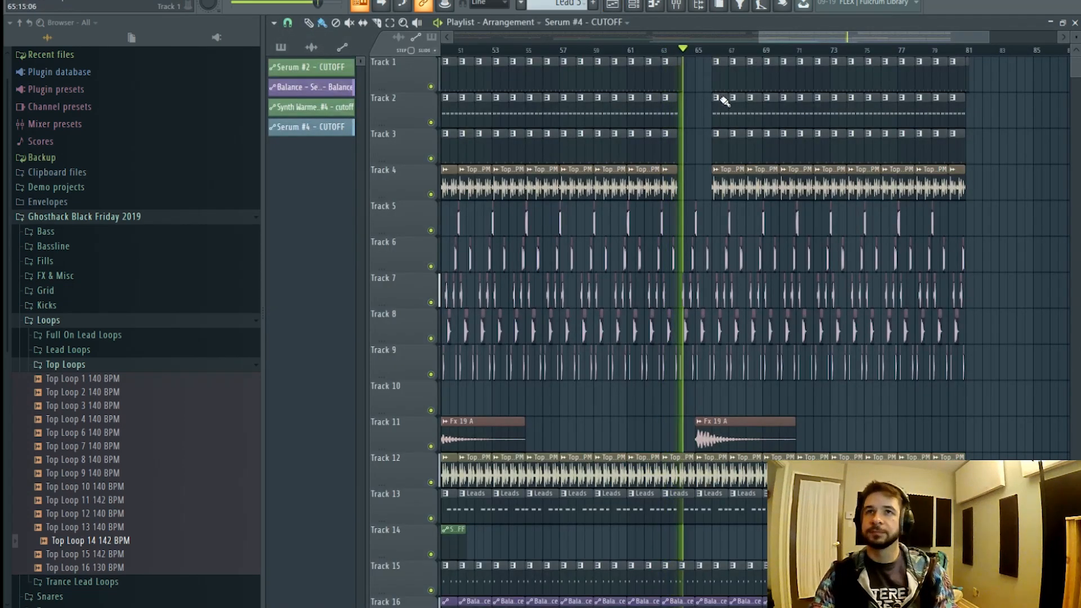
pyautogui.press('space')
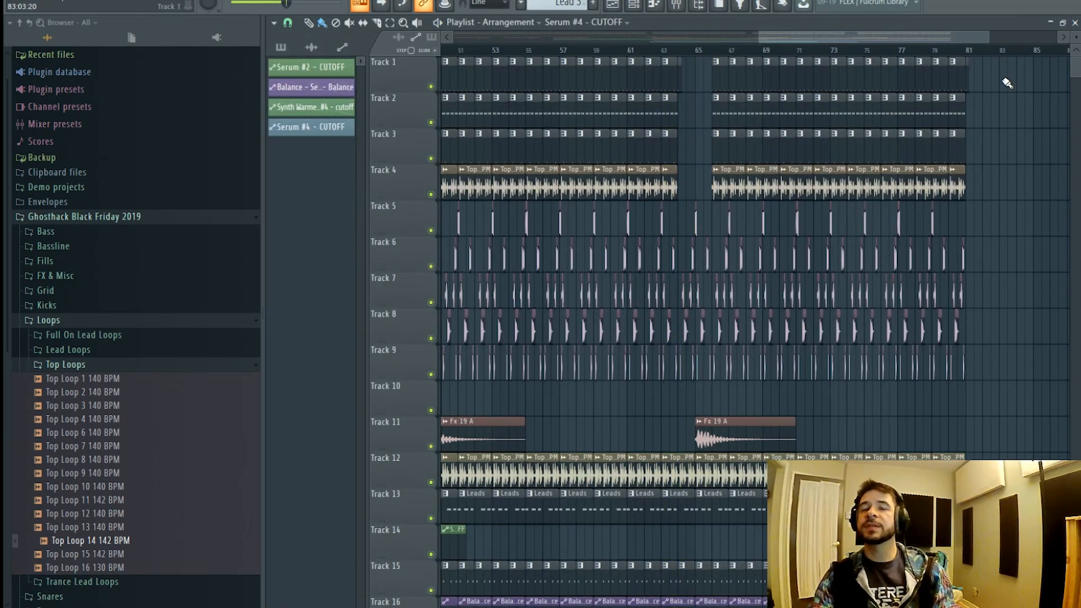
# - Move the duplicated Track 1–4 clips one bar earlier to start at bar 65, and check the transition by playing from bar 64
pyautogui.moveTo(1007, 82); pyautogui.dragTo(715, 194)
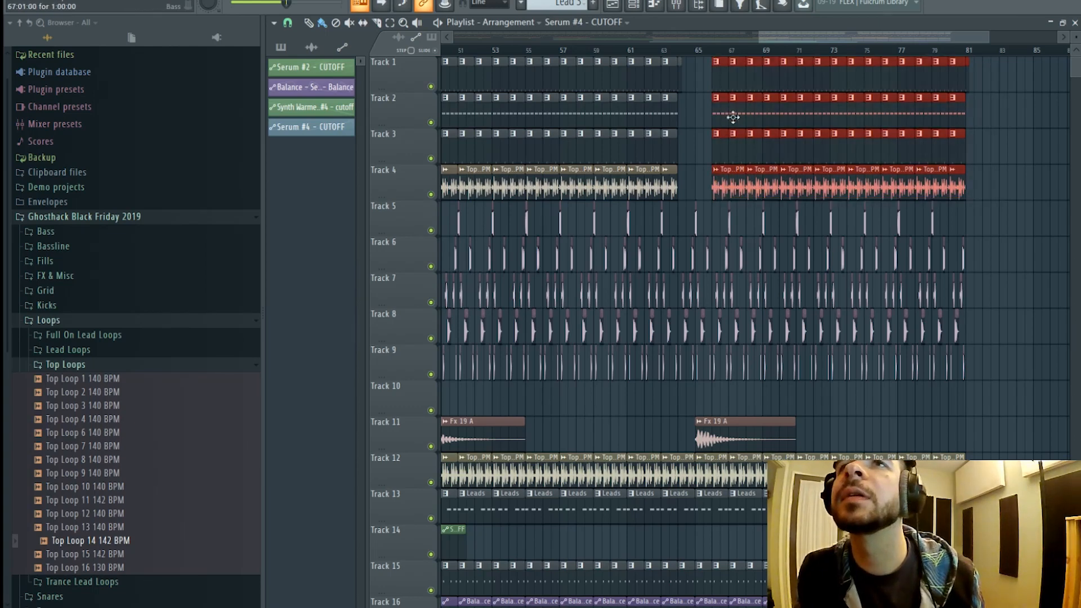
pyautogui.moveTo(721, 80); pyautogui.dragTo(704, 80)
pyautogui.click(681, 50)
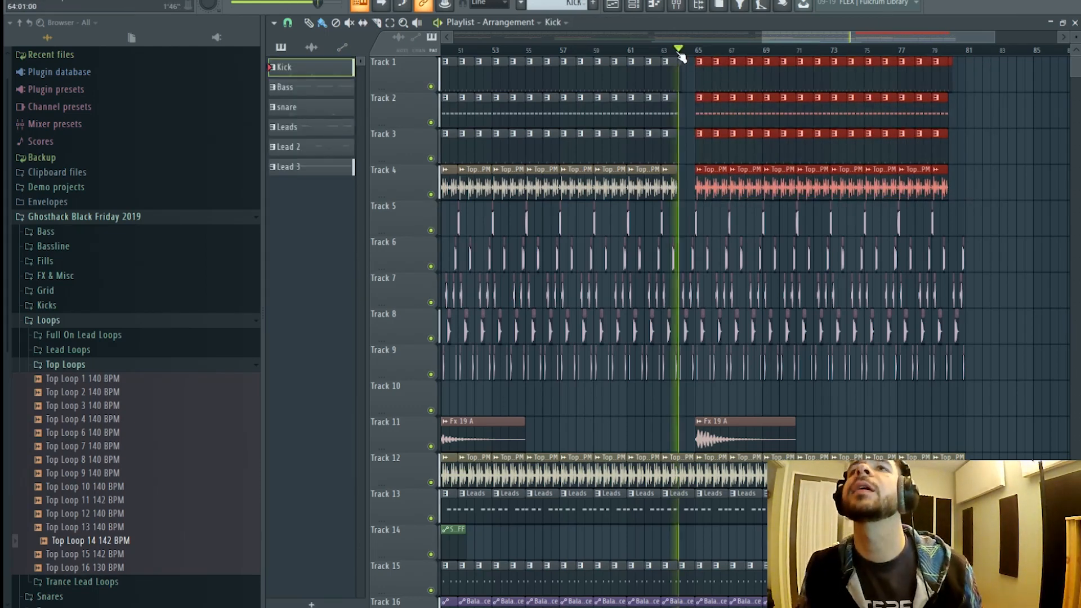
pyautogui.scroll(3, 683, 52)
pyautogui.scroll(-6, 686, 51)
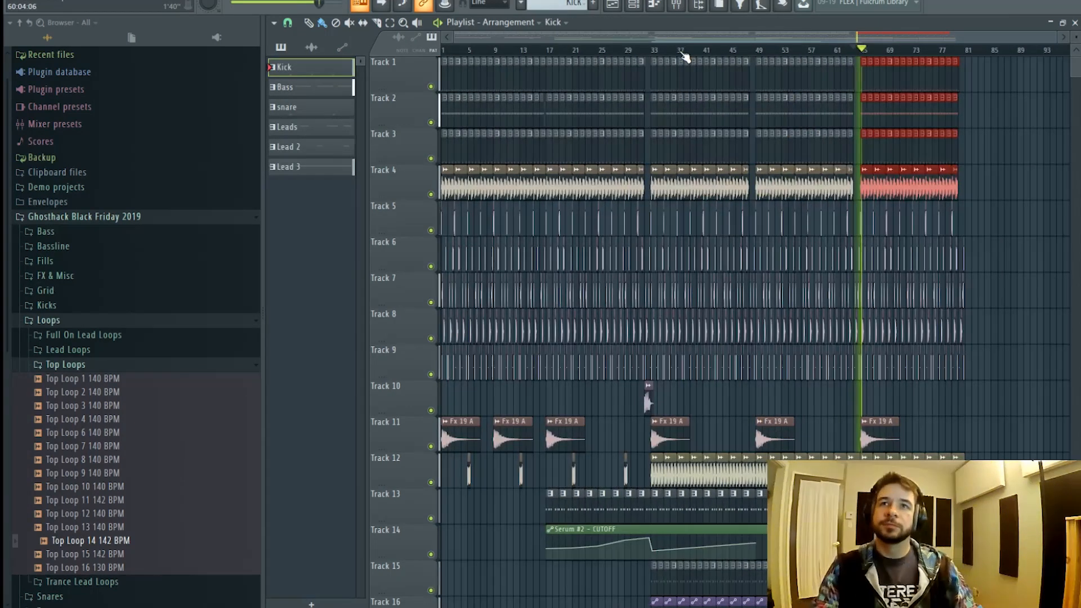
pyautogui.press('space')
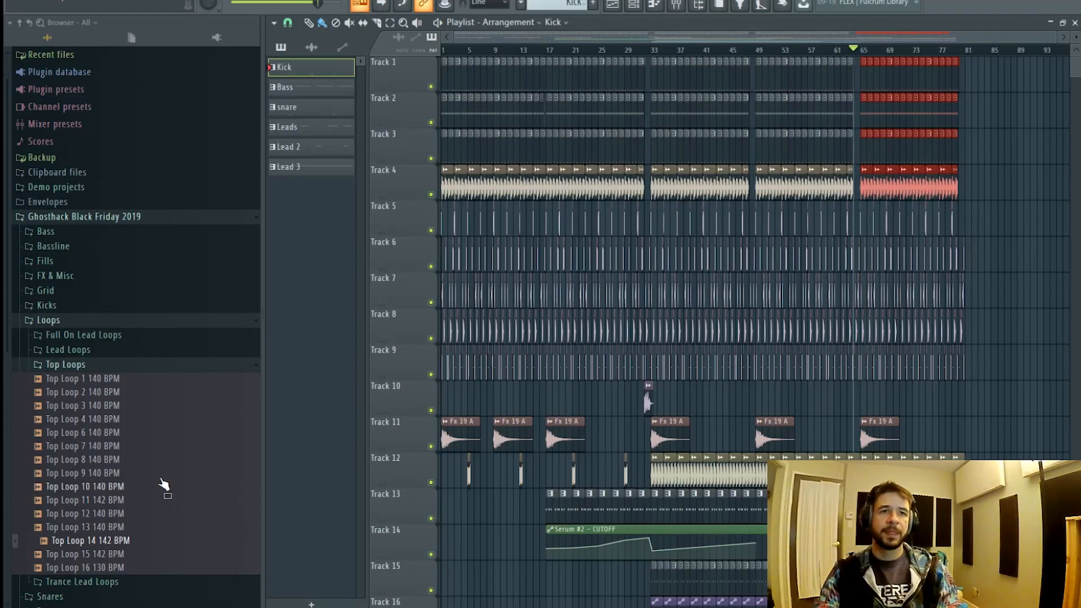
# - Audition Top Loops 9, 4, 3, 2, 1 and 6 and place Top Loop 6 140 BPM on Track 10 at about bar 41
pyautogui.click(169, 473)
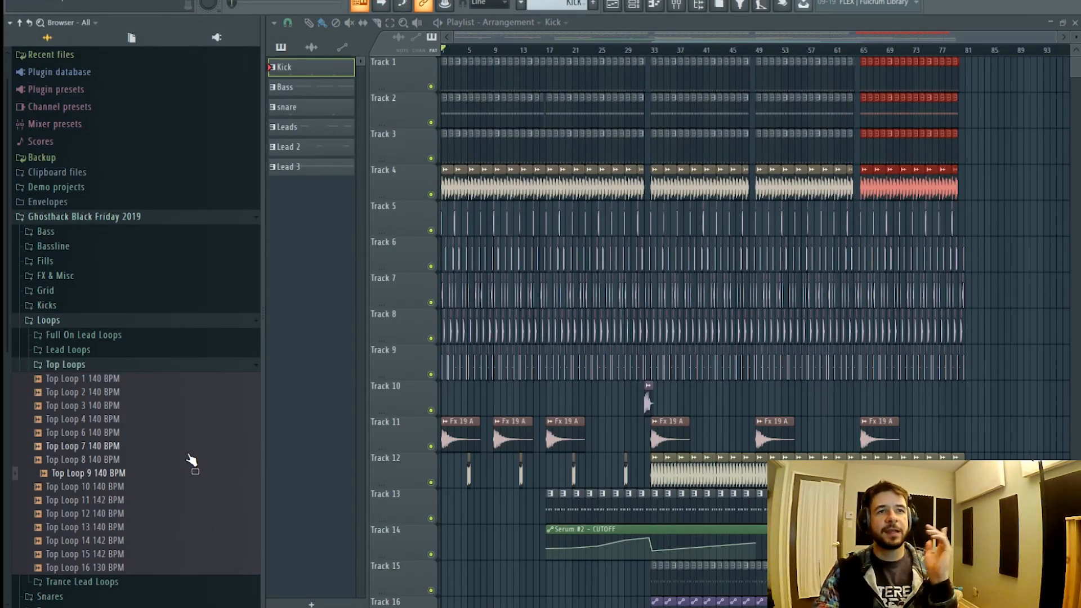
pyautogui.click(119, 426)
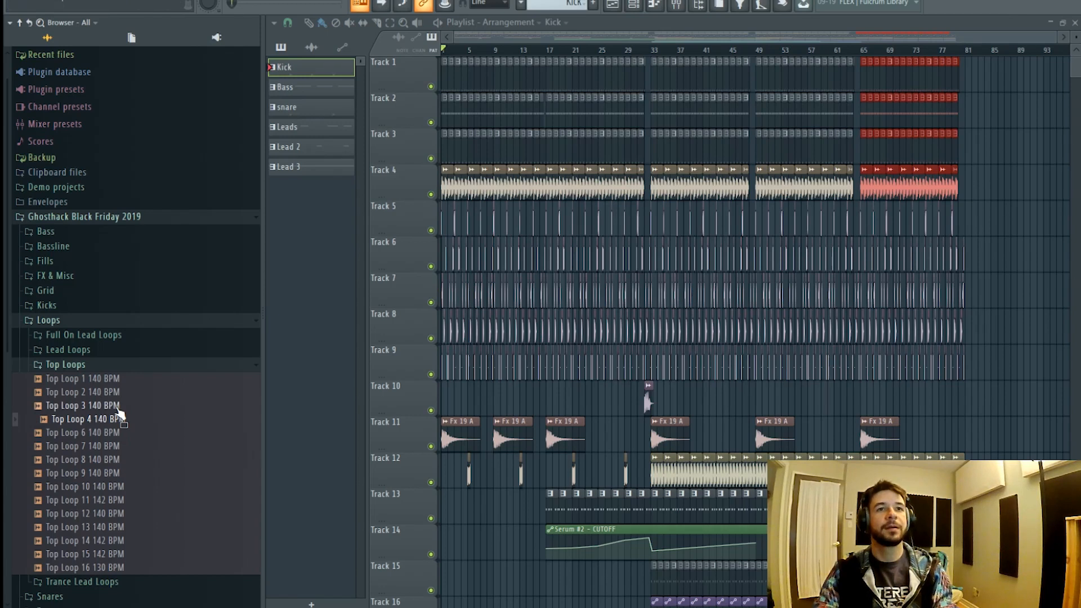
pyautogui.click(117, 411)
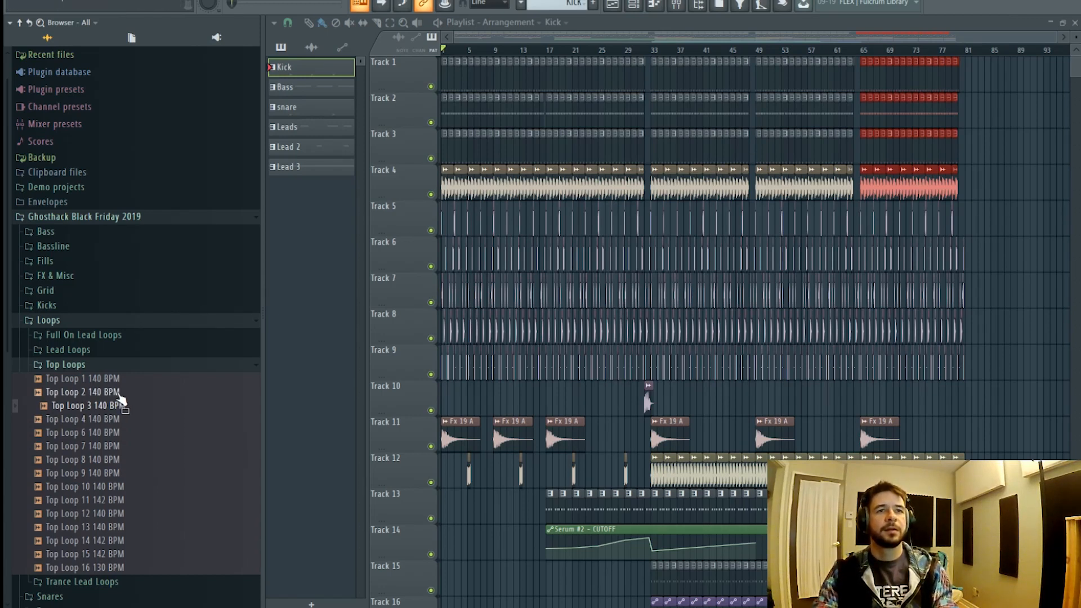
pyautogui.click(119, 394)
pyautogui.click(115, 380)
pyautogui.click(112, 423)
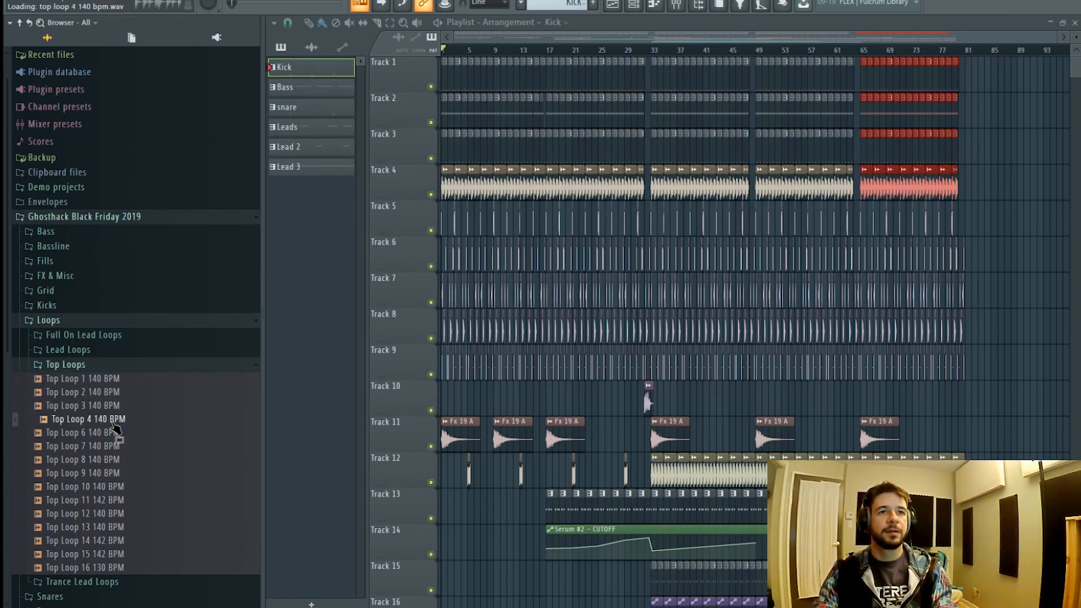
pyautogui.click(114, 437)
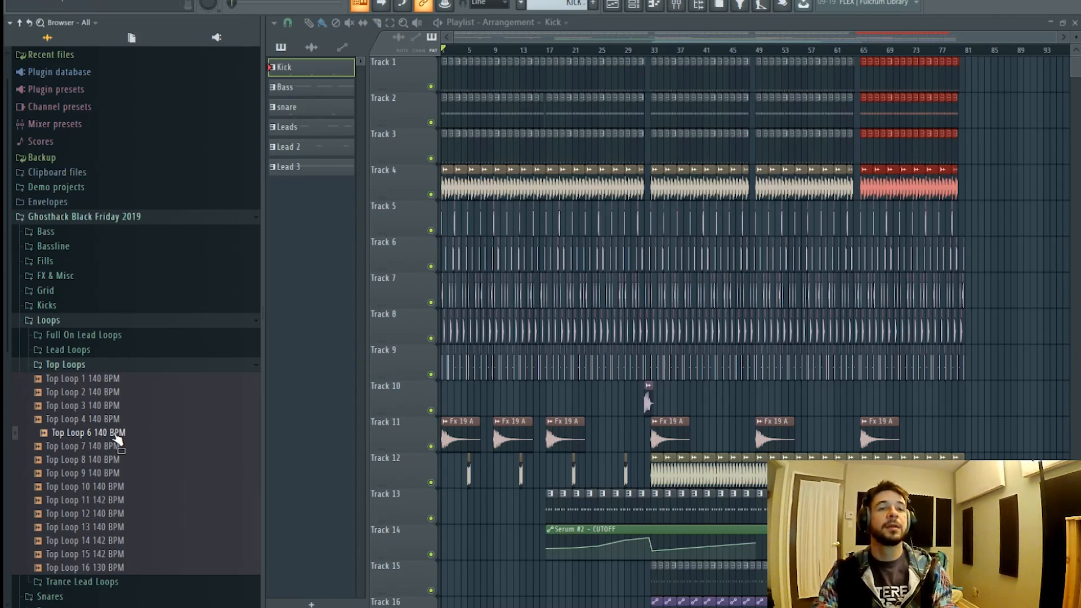
pyautogui.moveTo(118, 436); pyautogui.dragTo(709, 401)
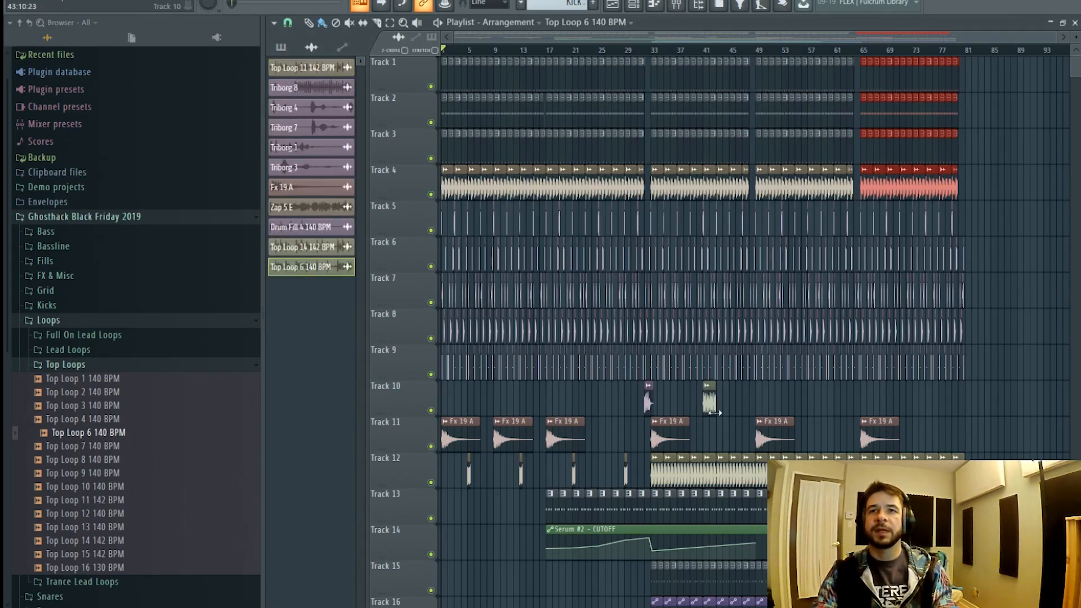
# - Move Top Loop 6 on Track 10 from bar 41 to bar 65 and repeat it to the arrangement's end at bar 81
pyautogui.click(706, 404)
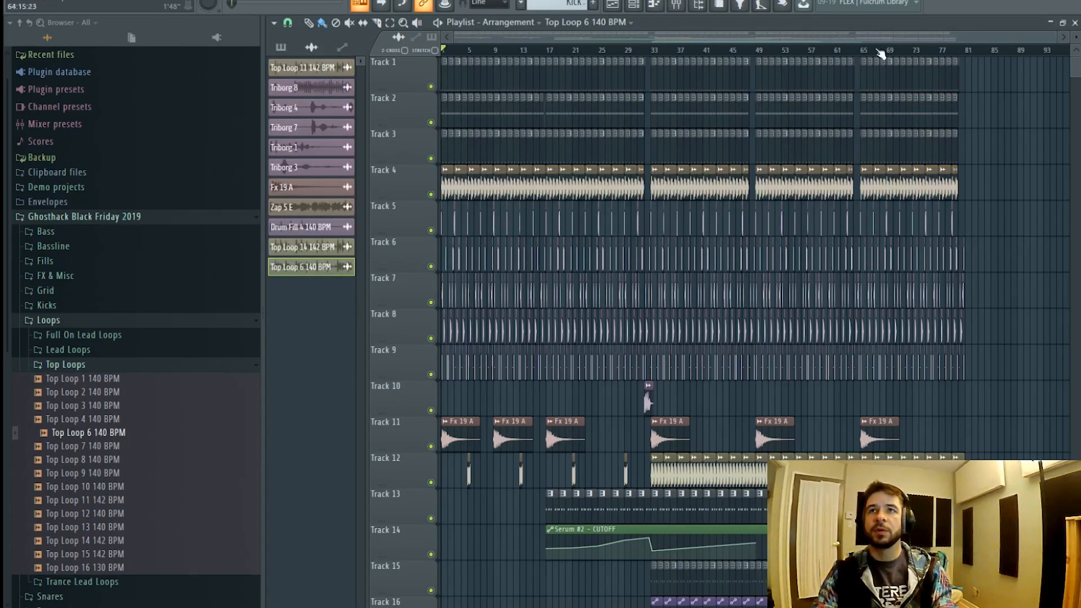
pyautogui.scroll(5, 889, 52)
pyautogui.moveTo(1038, 398); pyautogui.dragTo(750, 69)
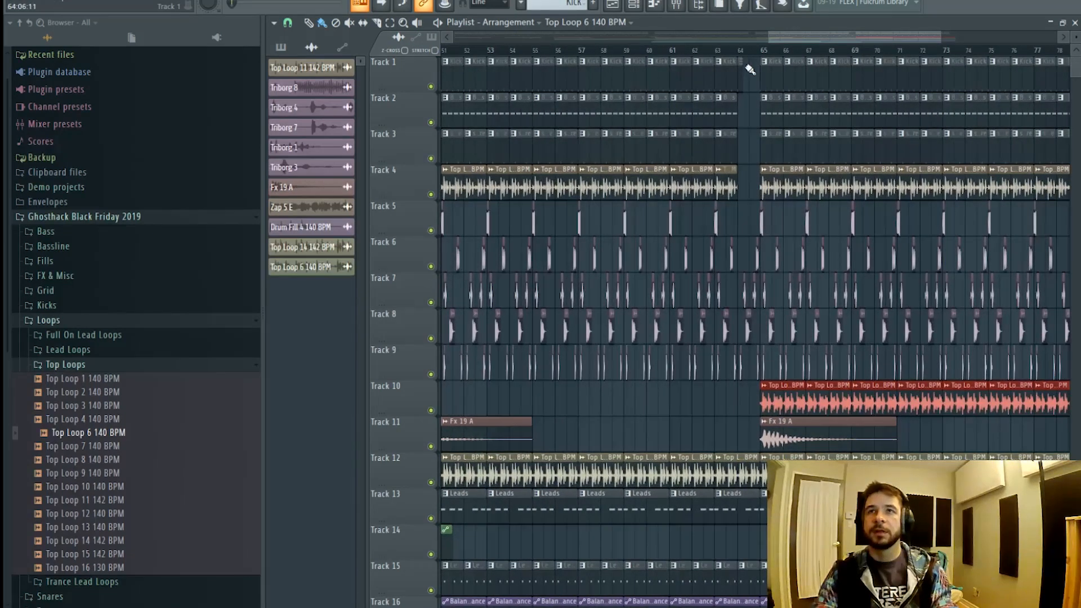
# - Route the Top Loop 6 140 BPM channel to empty mixer insert 23
pyautogui.doubleClick(874, 402)
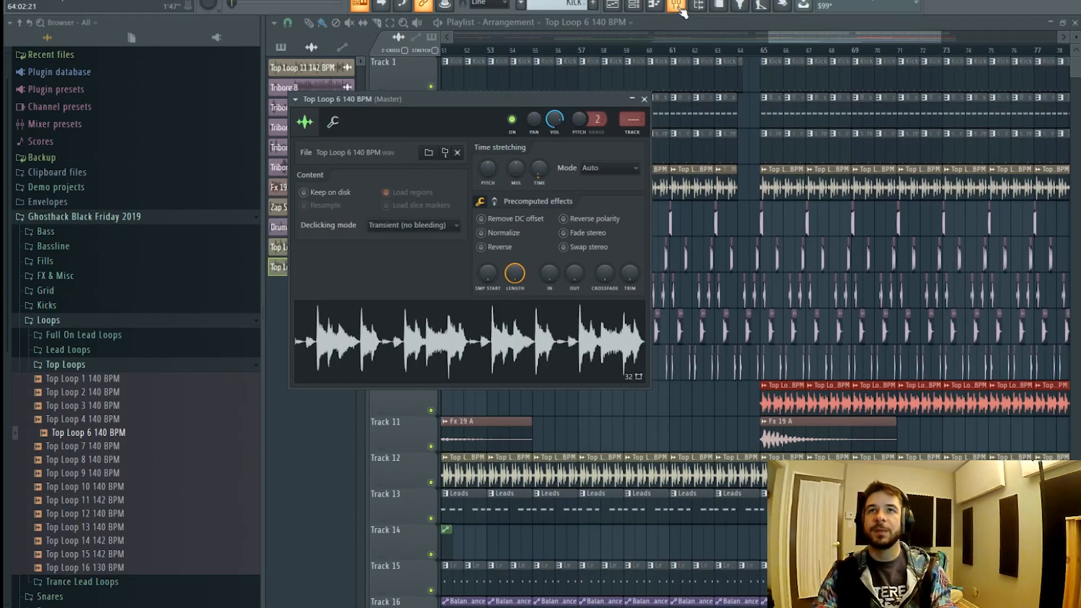
pyautogui.click(678, 7)
pyautogui.hscroll(3, 656, 164)
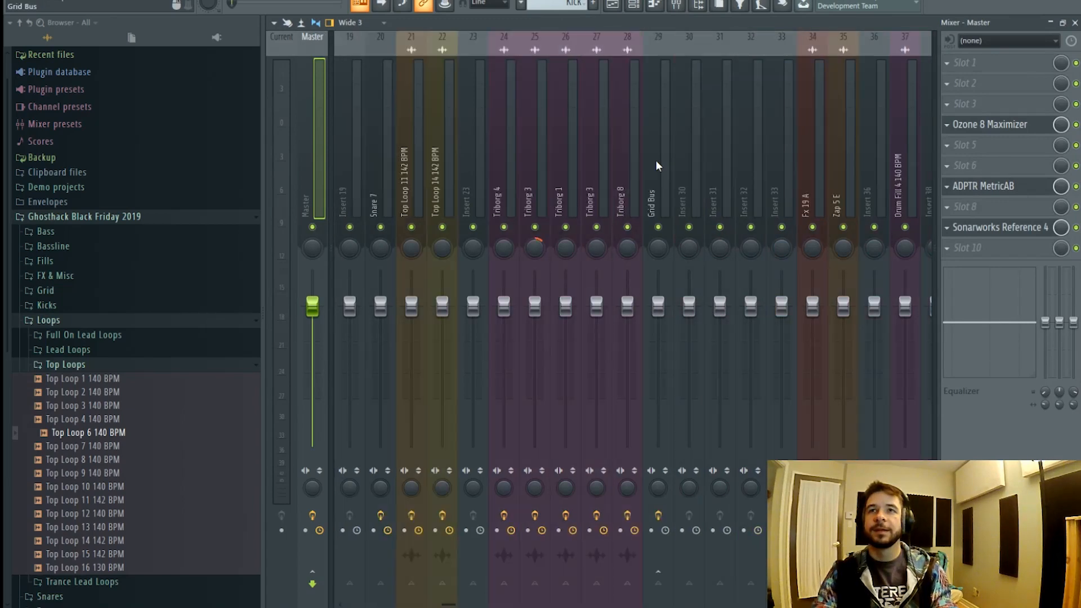
pyautogui.rightClick(483, 179)
pyautogui.moveTo(539, 151)
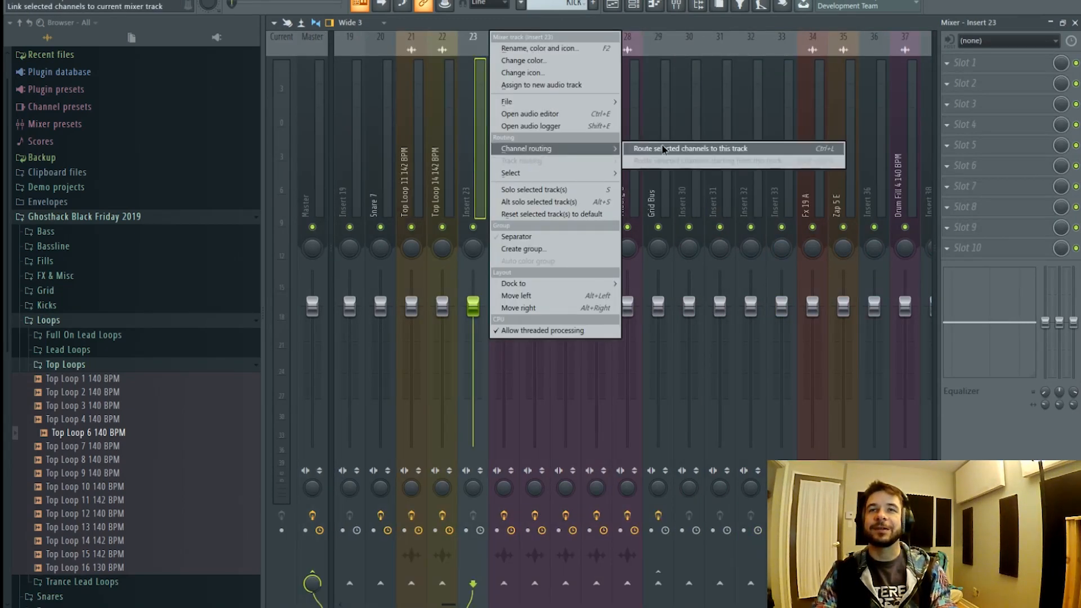
pyautogui.click(659, 149)
# - Load Kickstart in slot 1 and NLS Channel Stereo in slot 2 of the Top Loop 6 mixer track
pyautogui.click(996, 63)
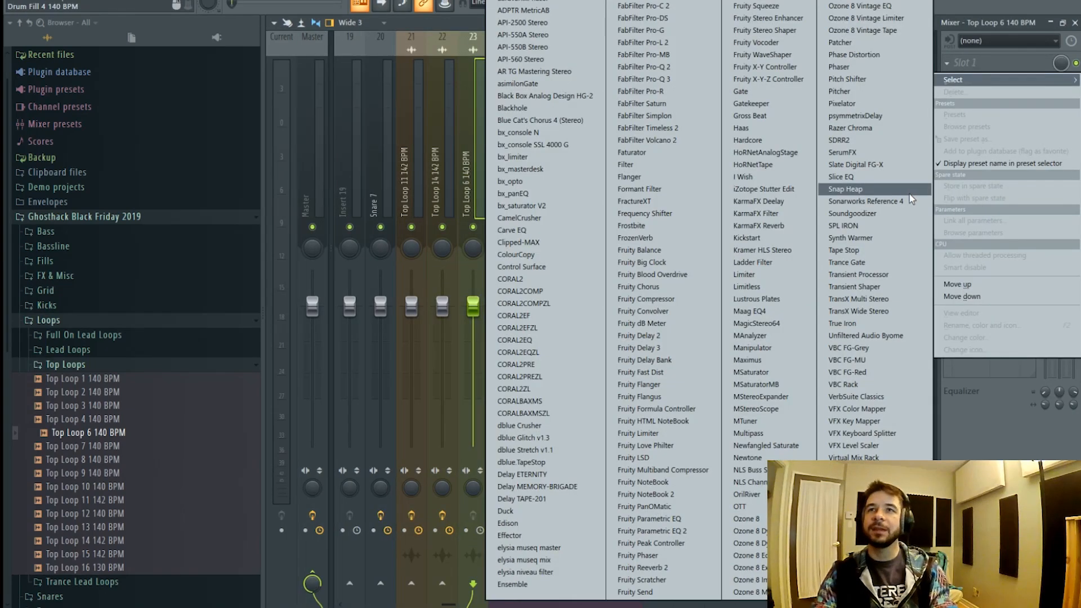
pyautogui.click(775, 237)
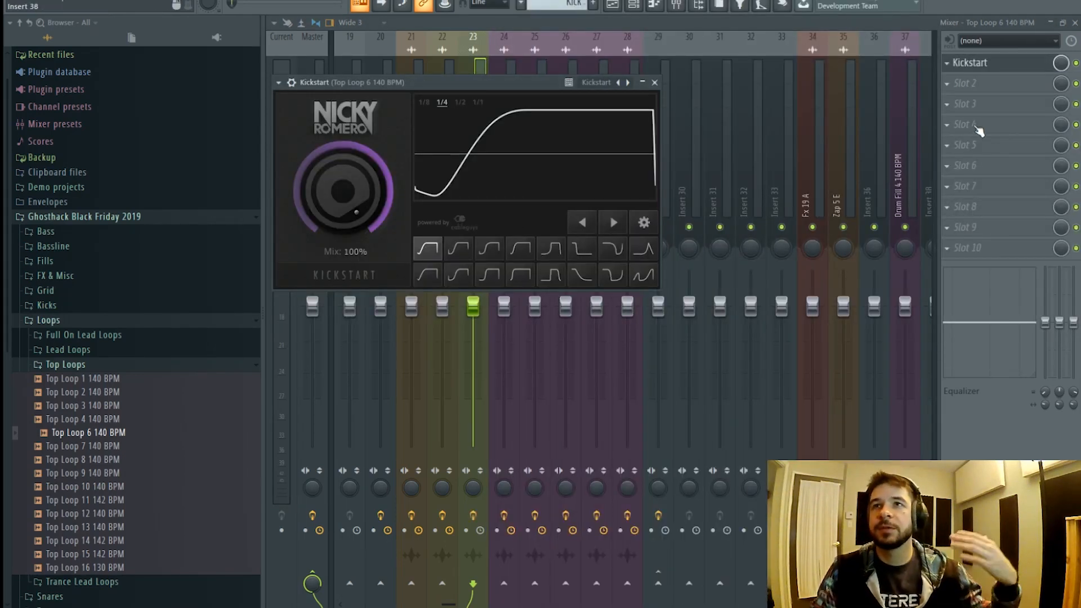
pyautogui.click(654, 83)
pyautogui.click(996, 83)
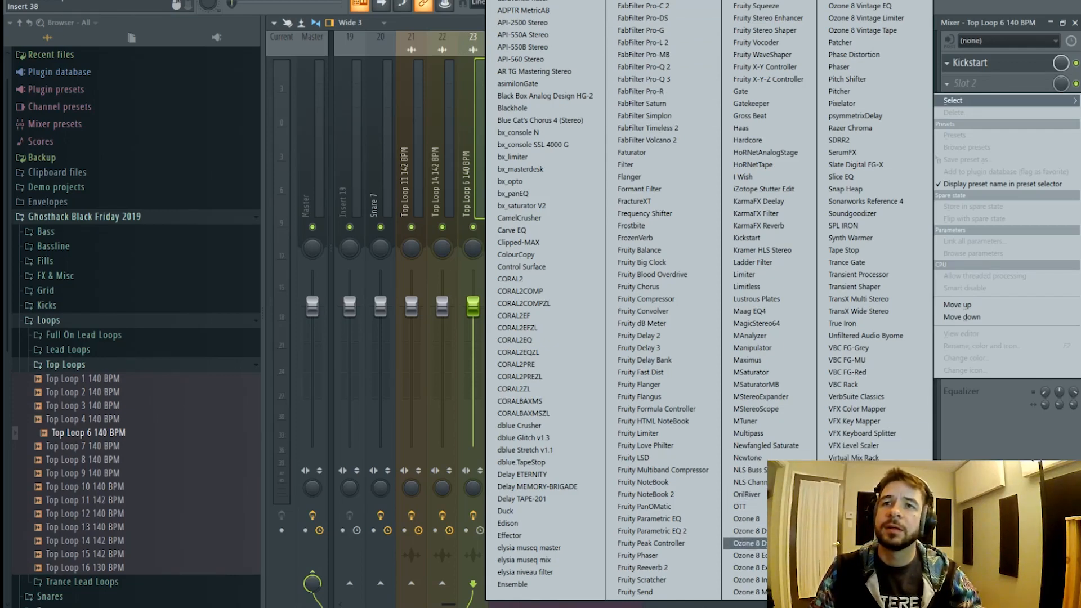
pyautogui.click(746, 482)
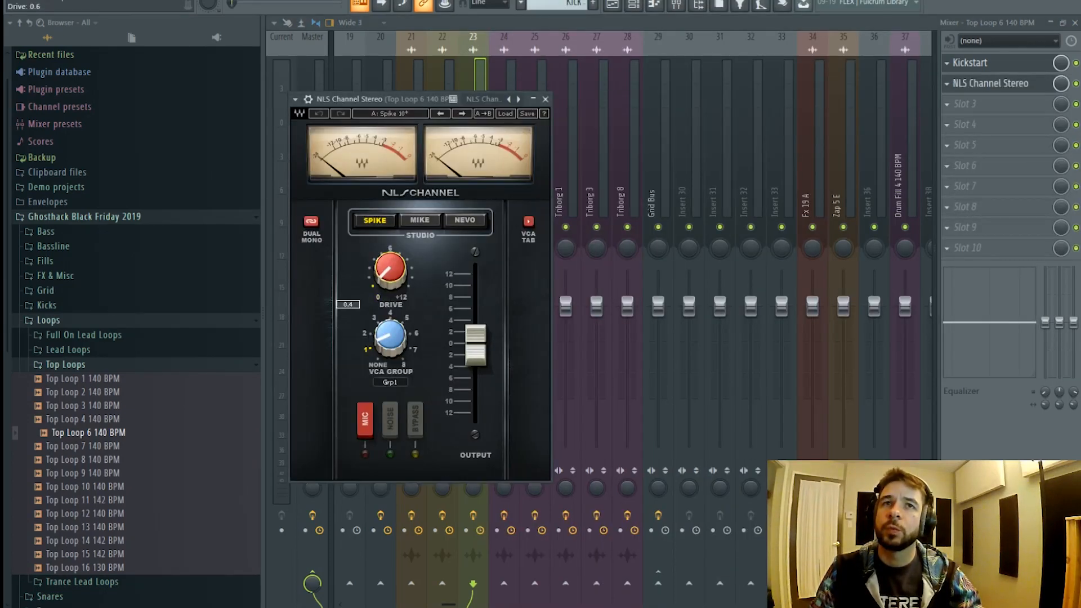
# - Play from bar 65, raise the NLS Channel Stereo drive to about 7 and lower its output to about -4.6
pyautogui.moveTo(488, 346); pyautogui.dragTo(491, 355)
pyautogui.press('space')
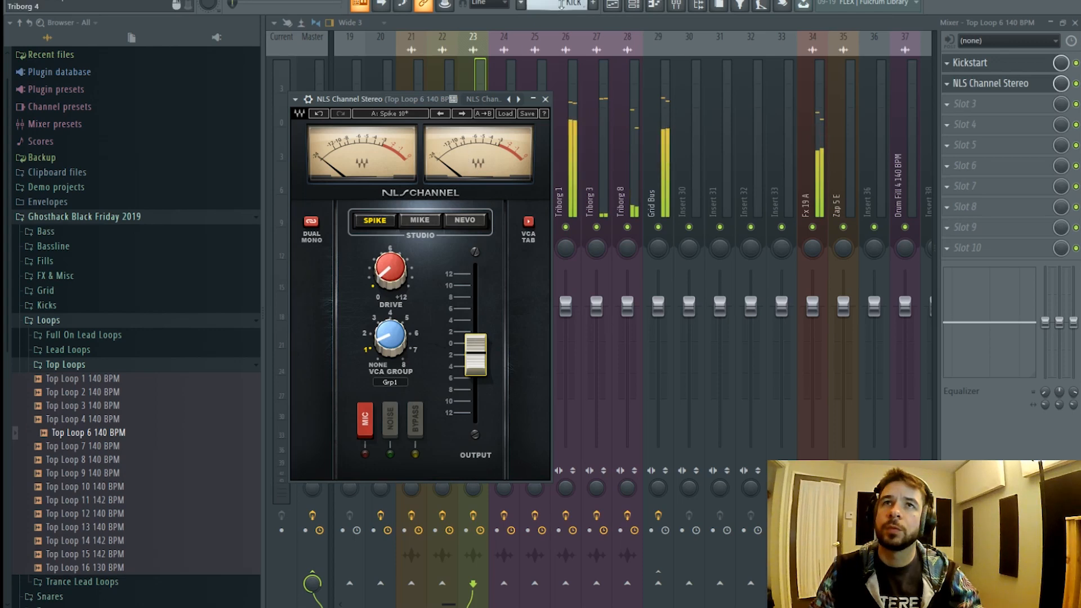
pyautogui.click(678, 4)
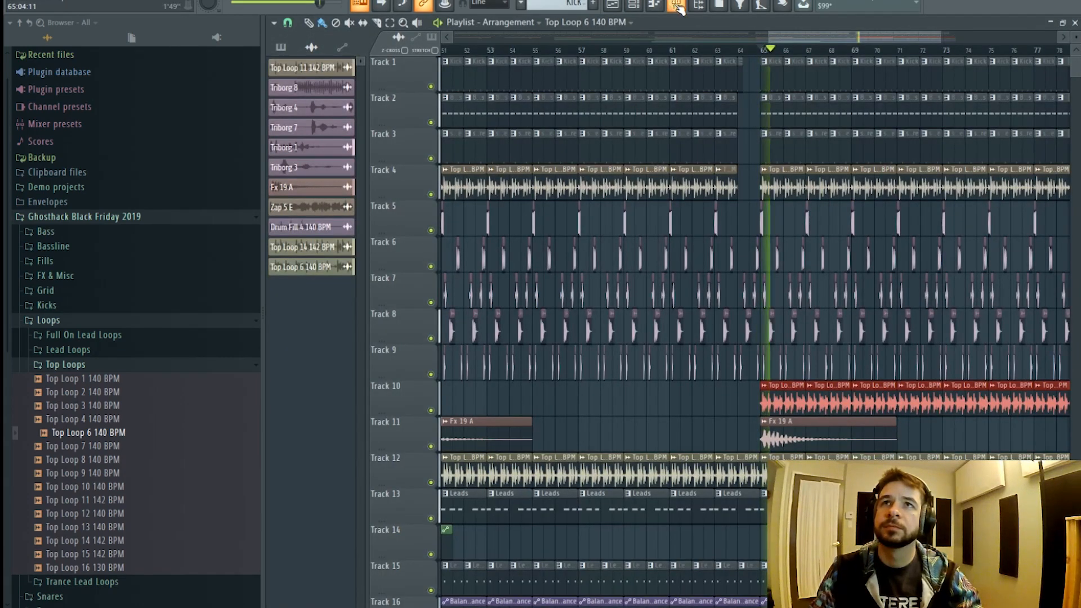
pyautogui.click(679, 5)
pyautogui.click(991, 83)
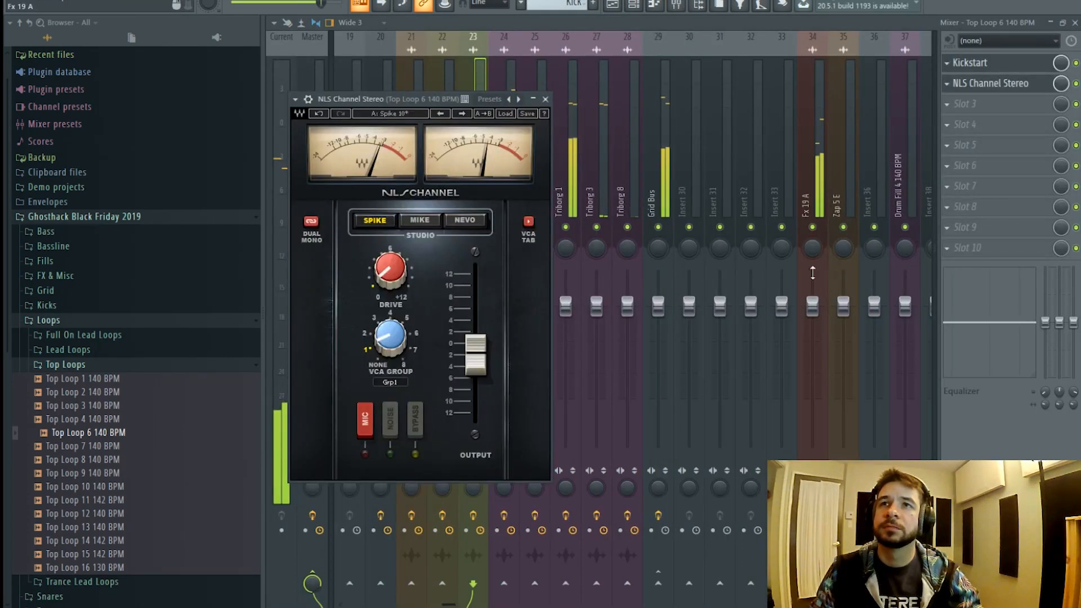
pyautogui.moveTo(478, 348); pyautogui.dragTo(478, 362)
pyautogui.moveTo(393, 275); pyautogui.dragTo(393, 223)
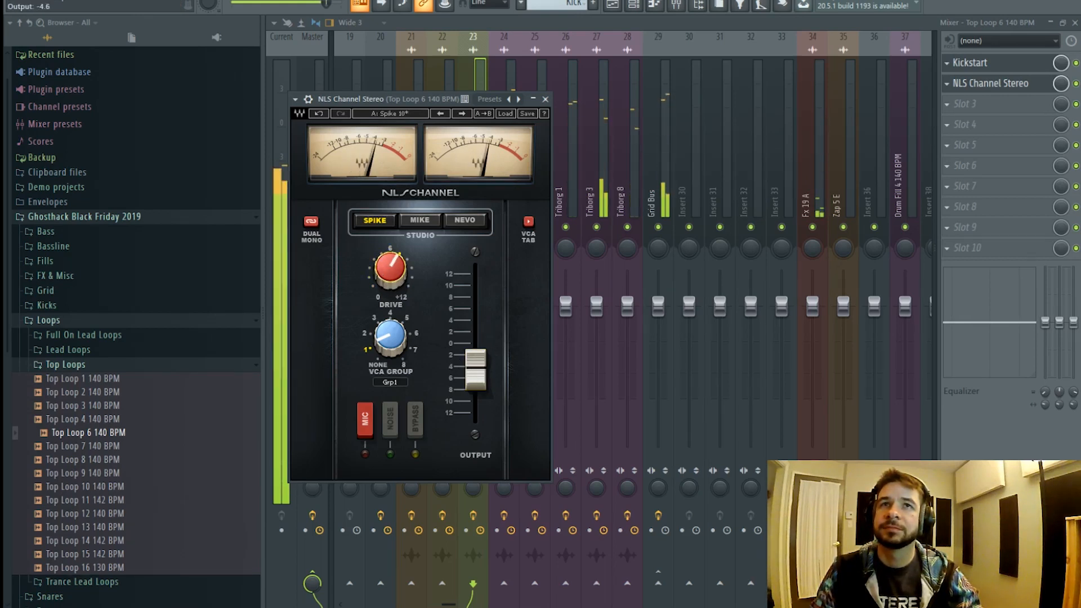
# - Lower the NLS Channel Stereo output on Top Loop 6 further to about -6, checking the track's mixer level
pyautogui.moveTo(476, 370); pyautogui.dragTo(476, 375)
pyautogui.click(480, 77)
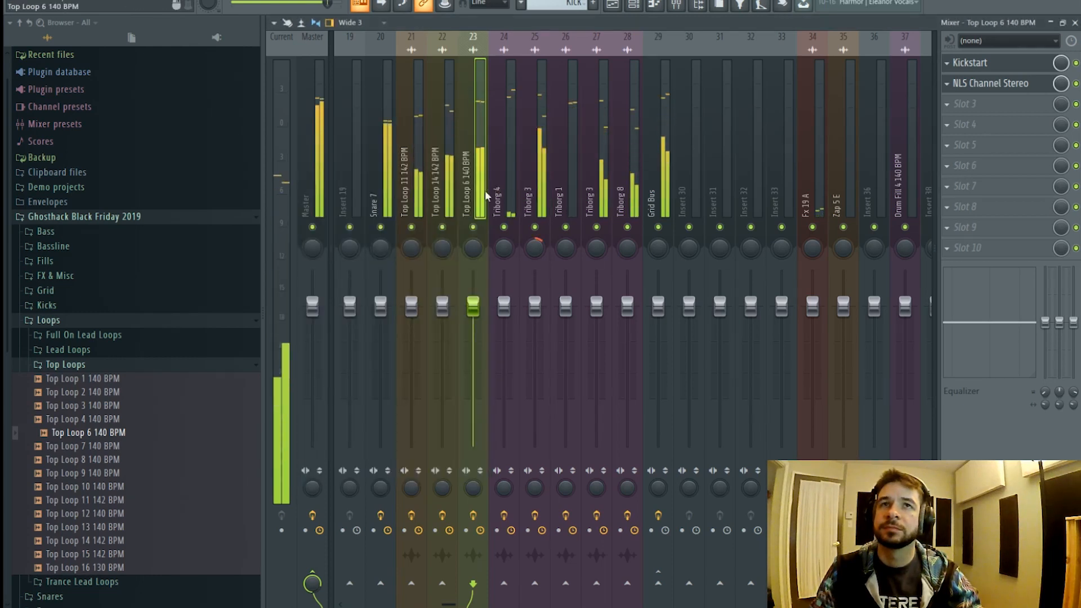
pyautogui.click(991, 83)
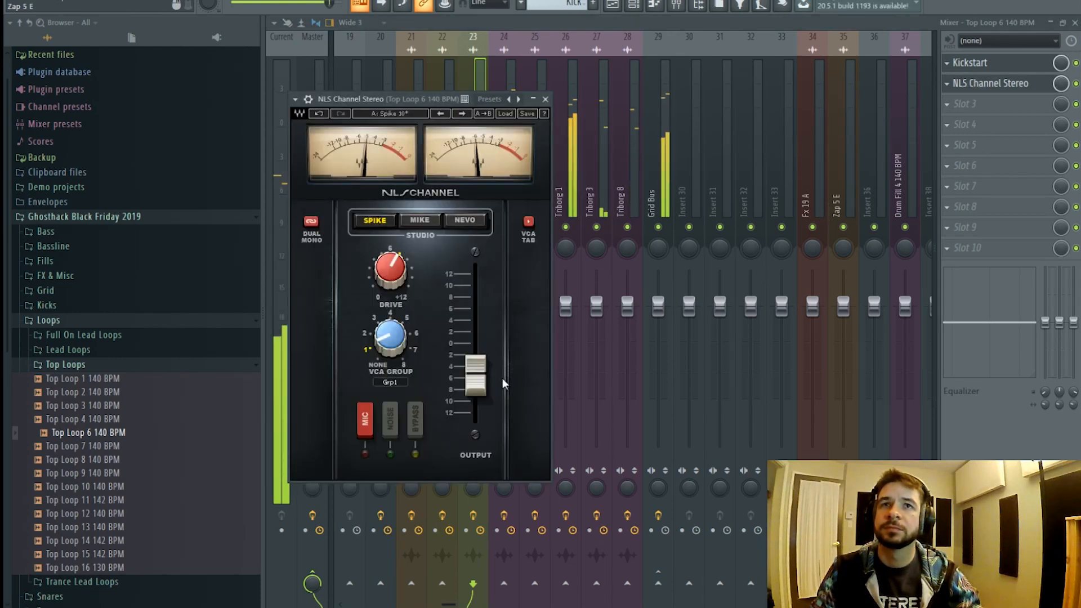
pyautogui.moveTo(475, 373); pyautogui.dragTo(476, 376)
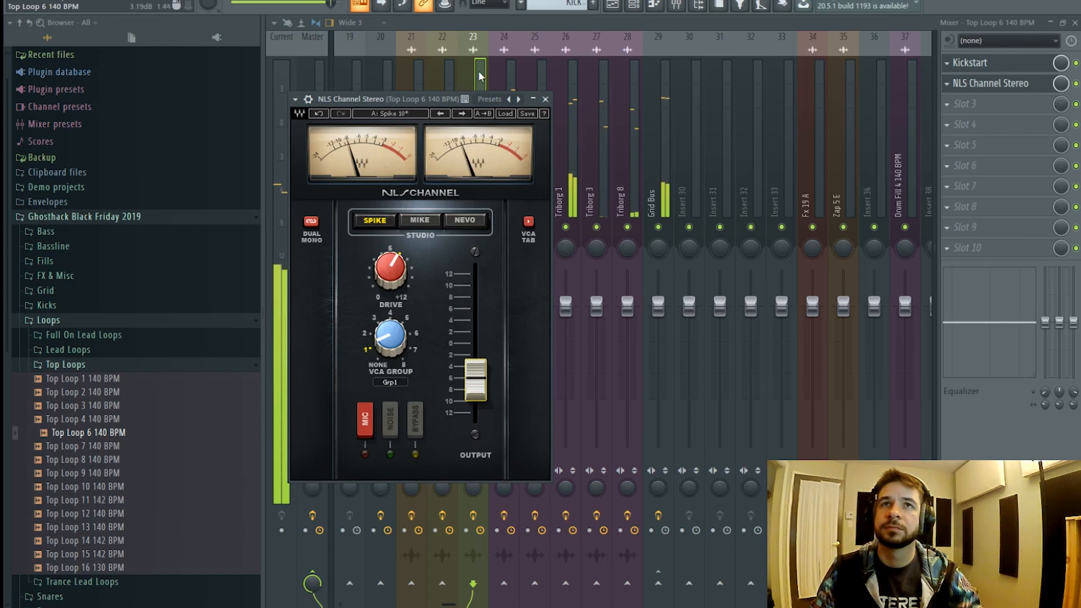
pyautogui.click(481, 75)
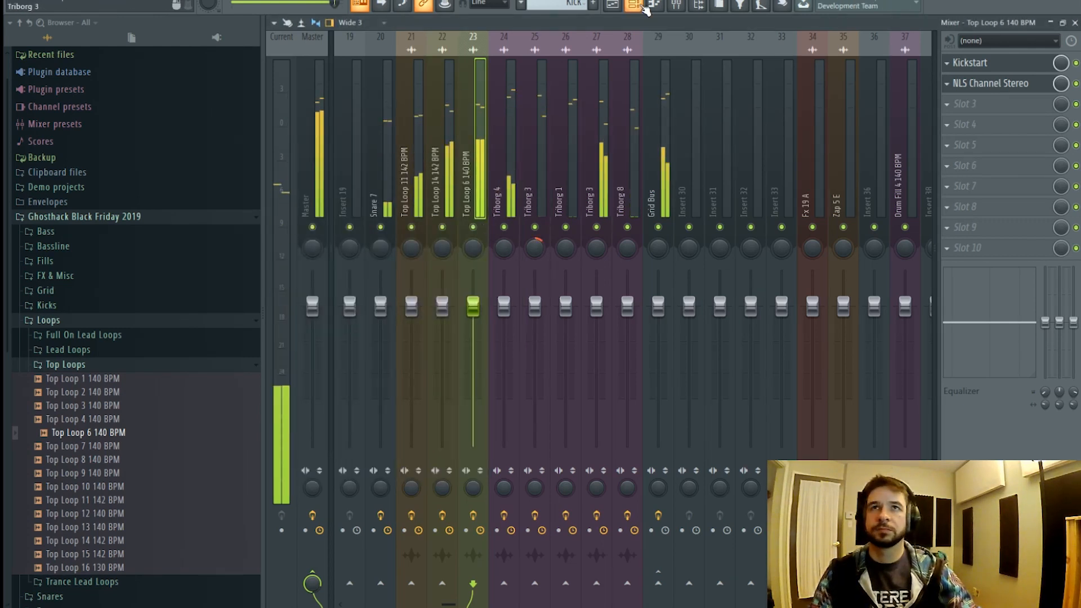
# - Add Fruity Parametric EQ 2 with the HP preset to Top Loop 6 in slot 3, raise its high-pass cutoff, and resume playback
pyautogui.click(614, 6)
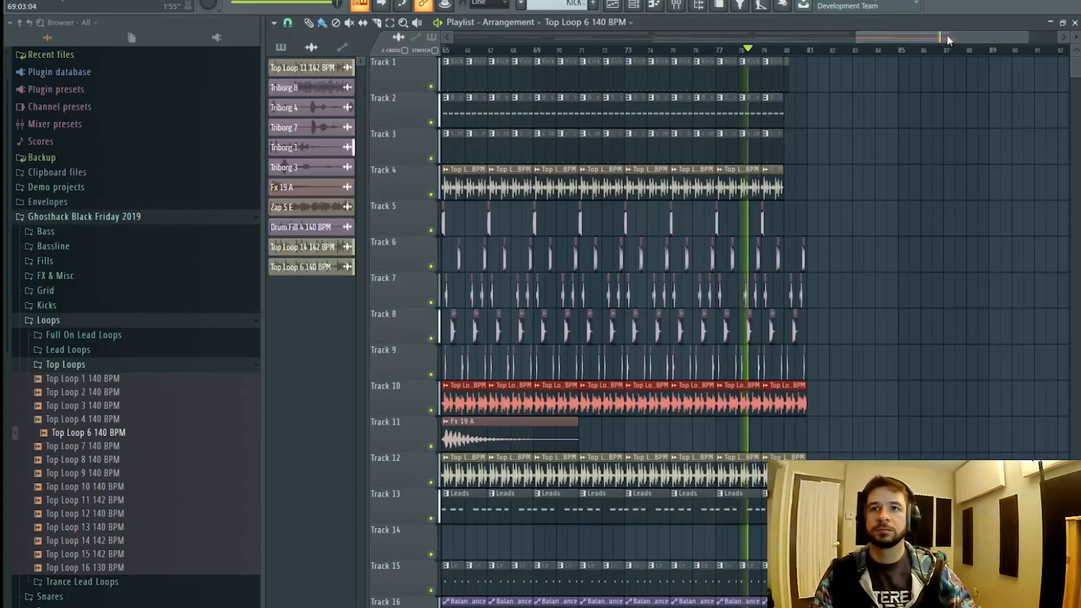
pyautogui.click(676, 6)
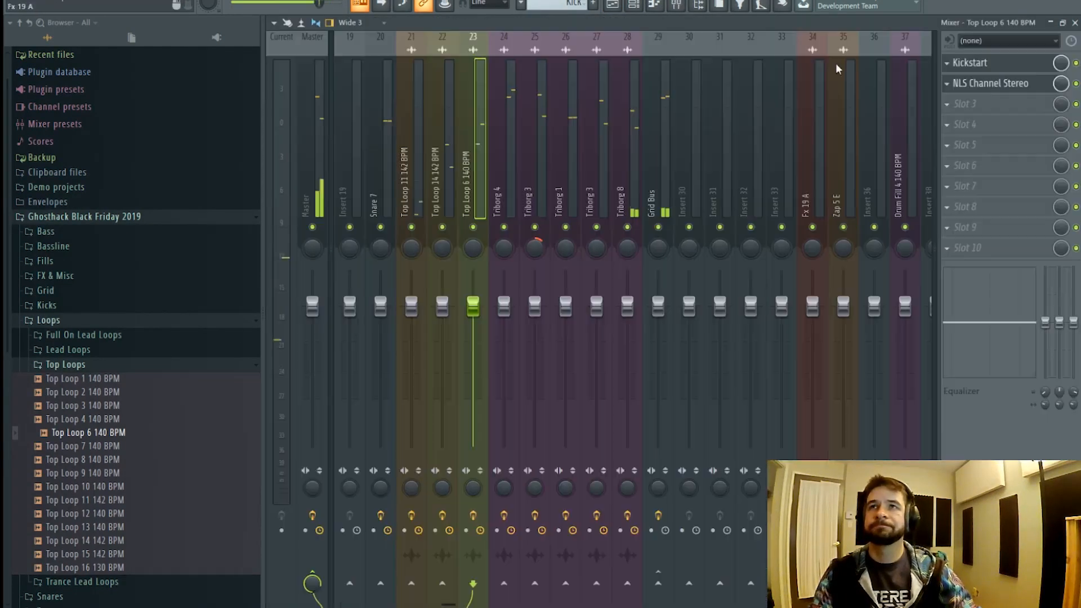
pyautogui.click(1014, 104)
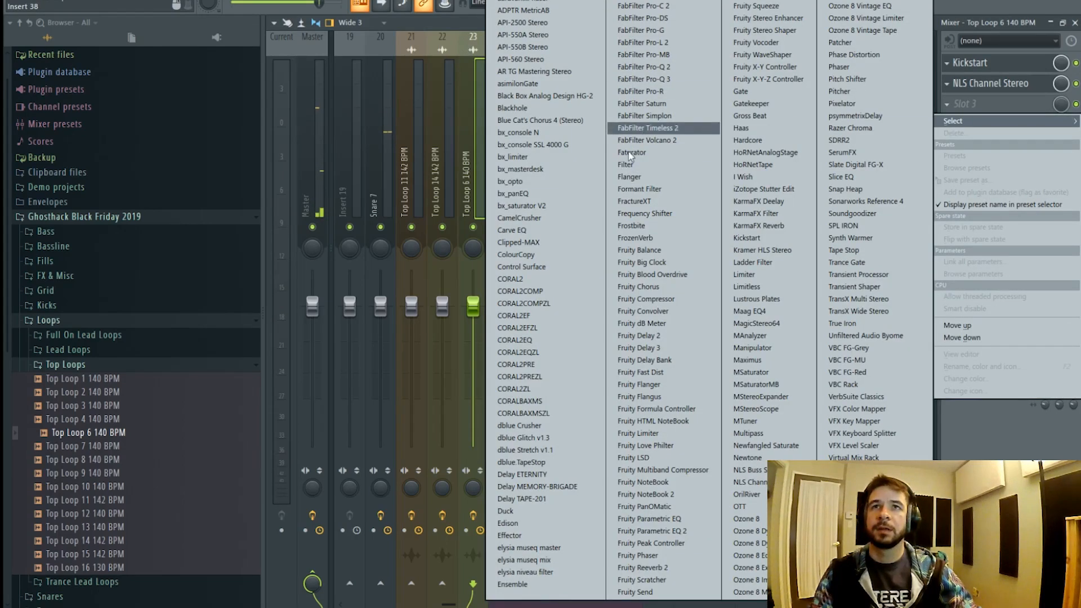
pyautogui.click(651, 531)
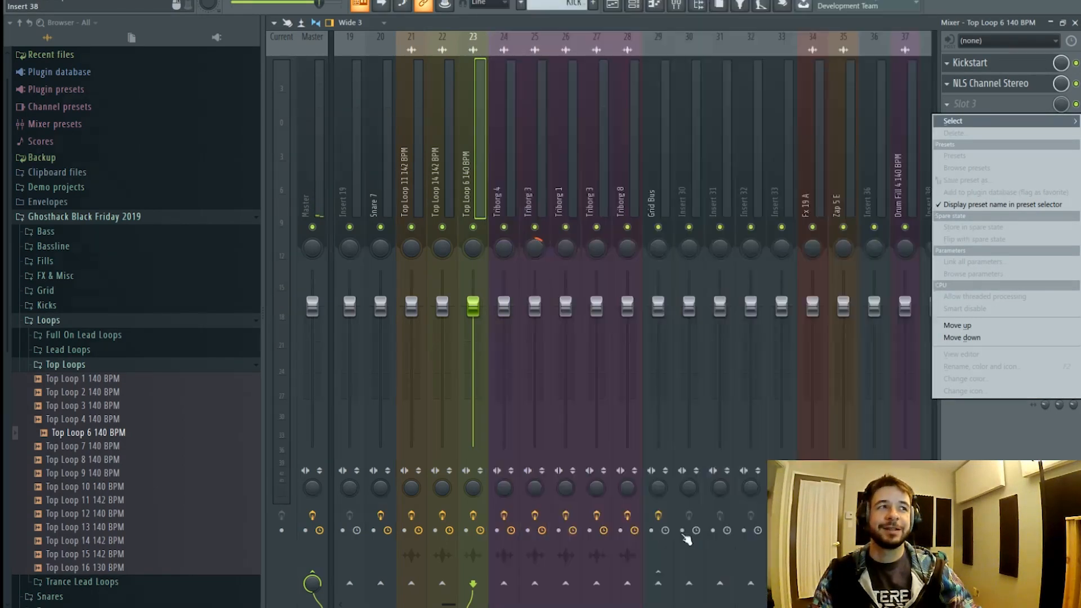
pyautogui.click(312, 116)
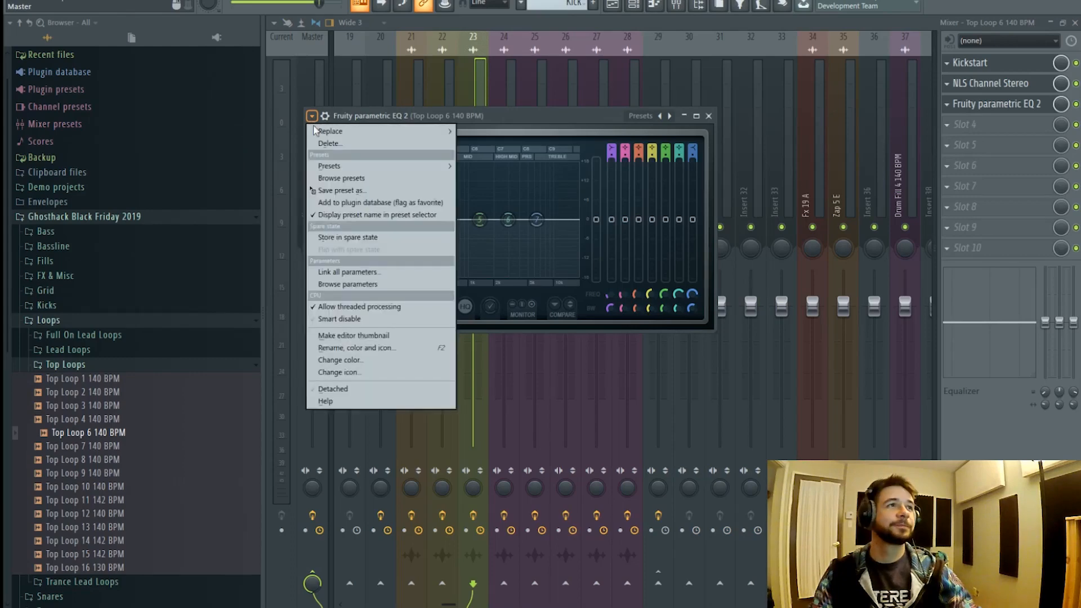
pyautogui.moveTo(350, 166)
pyautogui.click(484, 169)
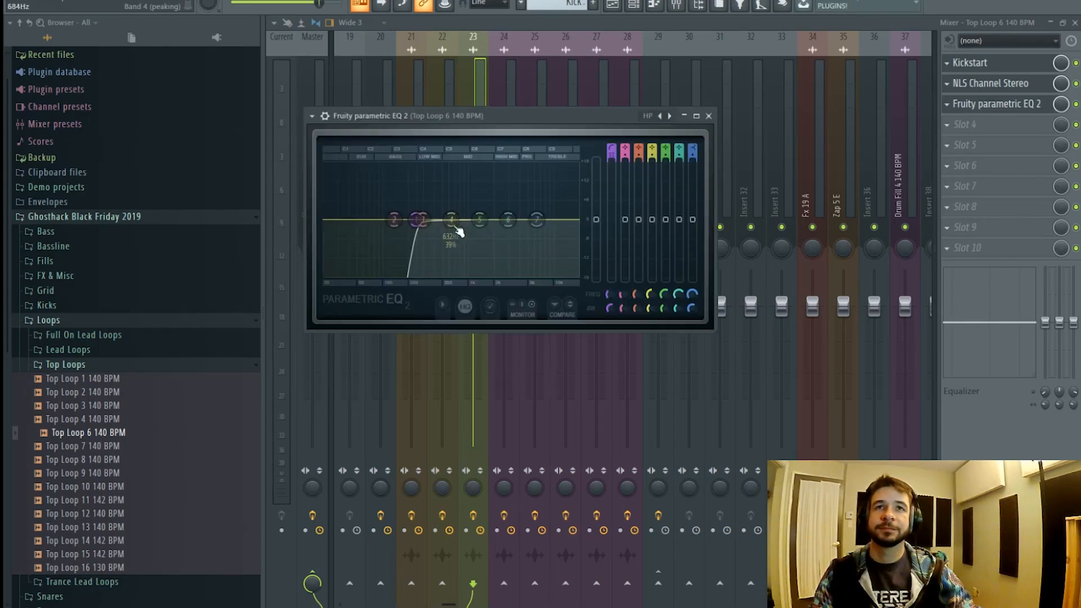
pyautogui.moveTo(420, 223); pyautogui.dragTo(436, 224)
pyautogui.press('space')
pyautogui.click(487, 95)
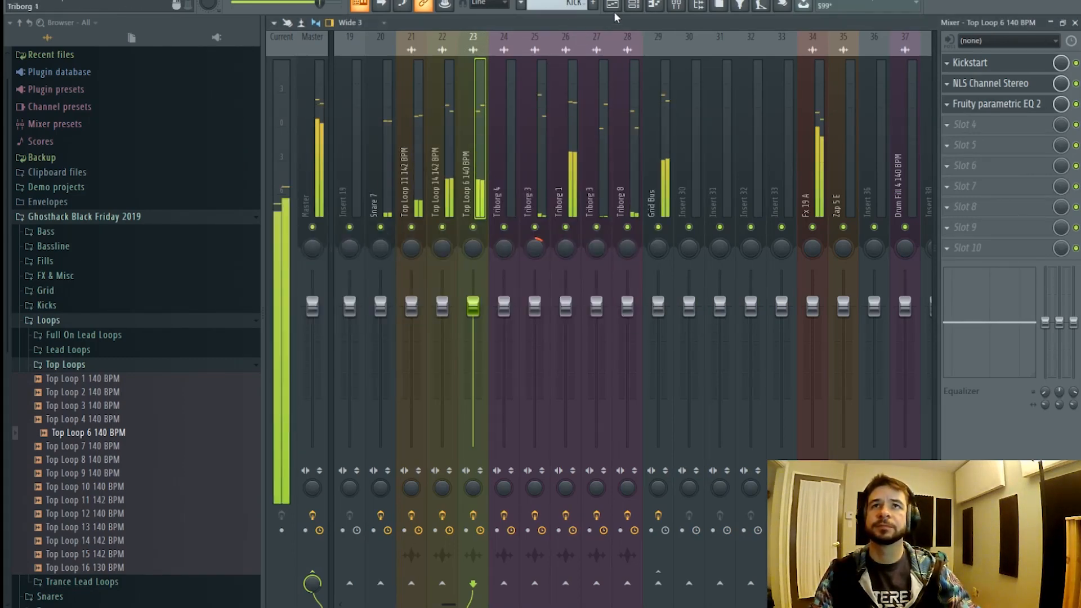
# - Audition Top Loops 10 to 16, 9 and 8 in the Ghosthack Top Loops folder
pyautogui.click(614, 5)
pyautogui.scroll(-1, 656, 64)
pyautogui.scroll(-2, 678, 52)
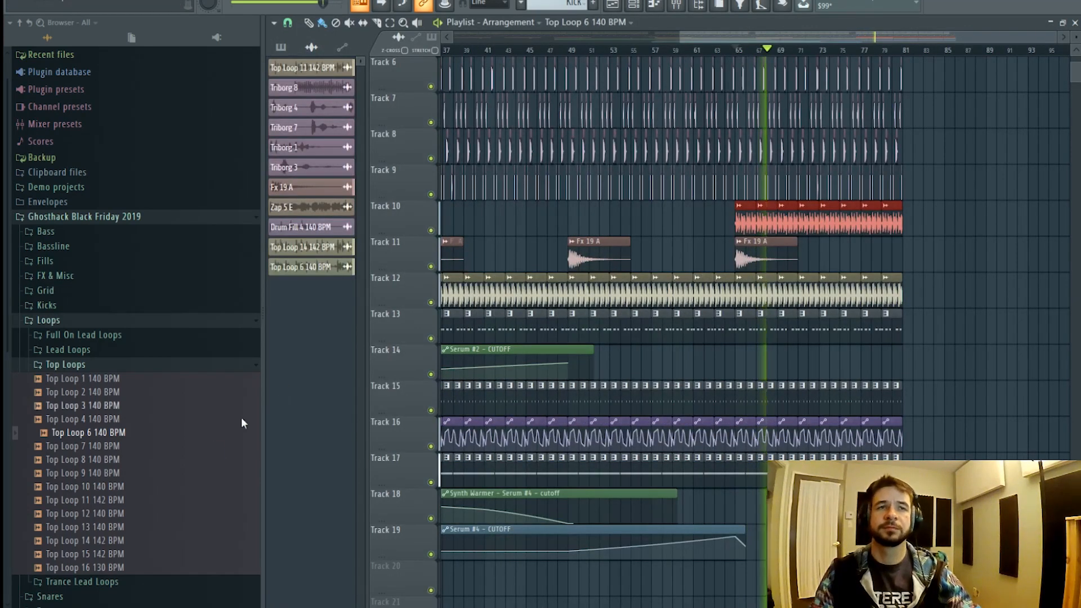
pyautogui.press('space')
pyautogui.click(124, 487)
pyautogui.click(127, 501)
pyautogui.click(129, 514)
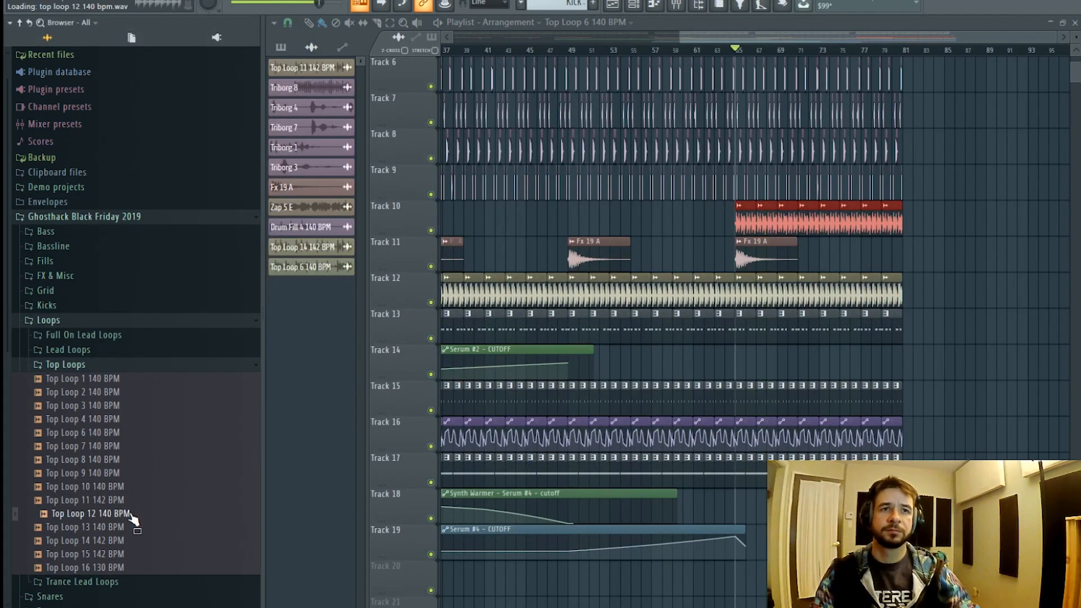
pyautogui.click(130, 527)
pyautogui.click(133, 541)
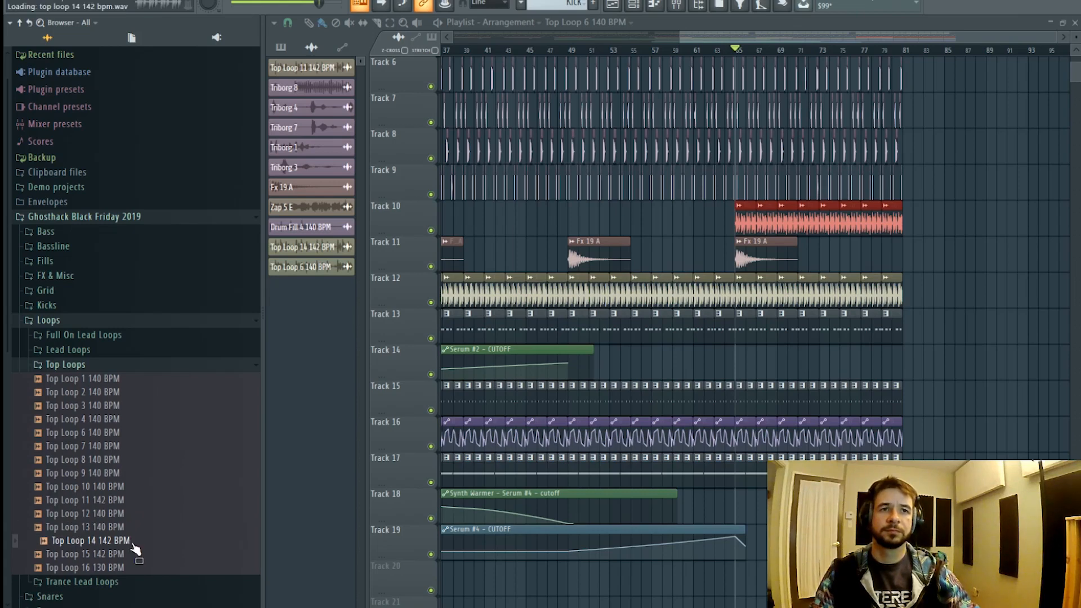
pyautogui.click(135, 554)
pyautogui.scroll(-3, 134, 558)
pyautogui.scroll(-3, 134, 557)
pyautogui.click(133, 407)
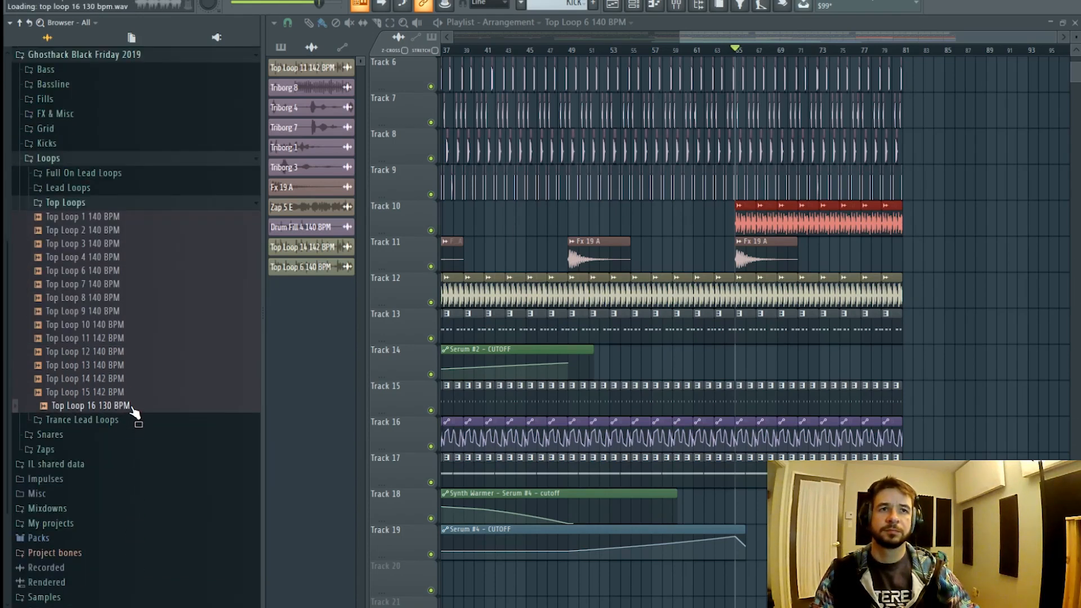
pyautogui.click(138, 313)
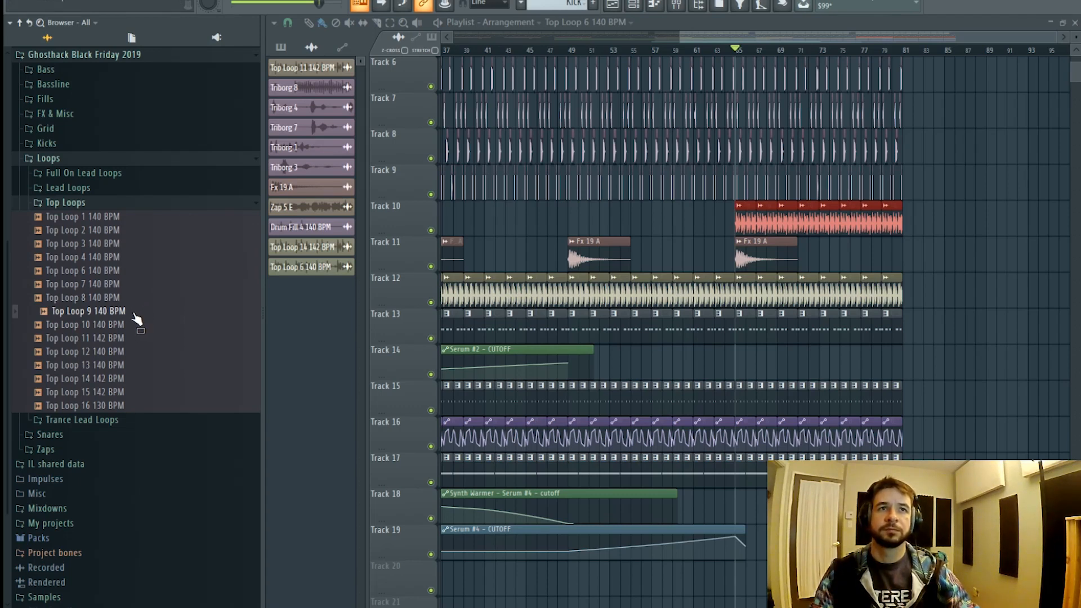
pyautogui.click(129, 298)
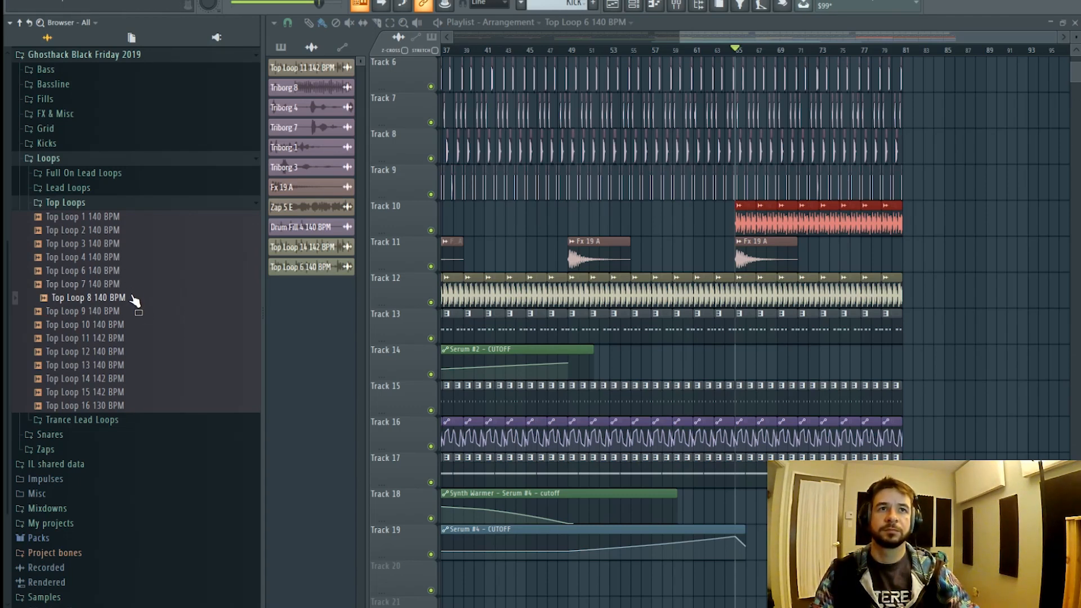
# - Place Top Loop 8 140 BPM on Track 14 from bar 65 to bar 81 and play it in context
pyautogui.moveTo(135, 303); pyautogui.dragTo(805, 328)
pyautogui.moveTo(751, 367)
pyautogui.mouseDown()
pyautogui.moveTo(969, 369)
pyautogui.moveTo(946, 372)
pyautogui.mouseUp()
pyautogui.doubleClick(761, 358)
pyautogui.rightClick(929, 370)
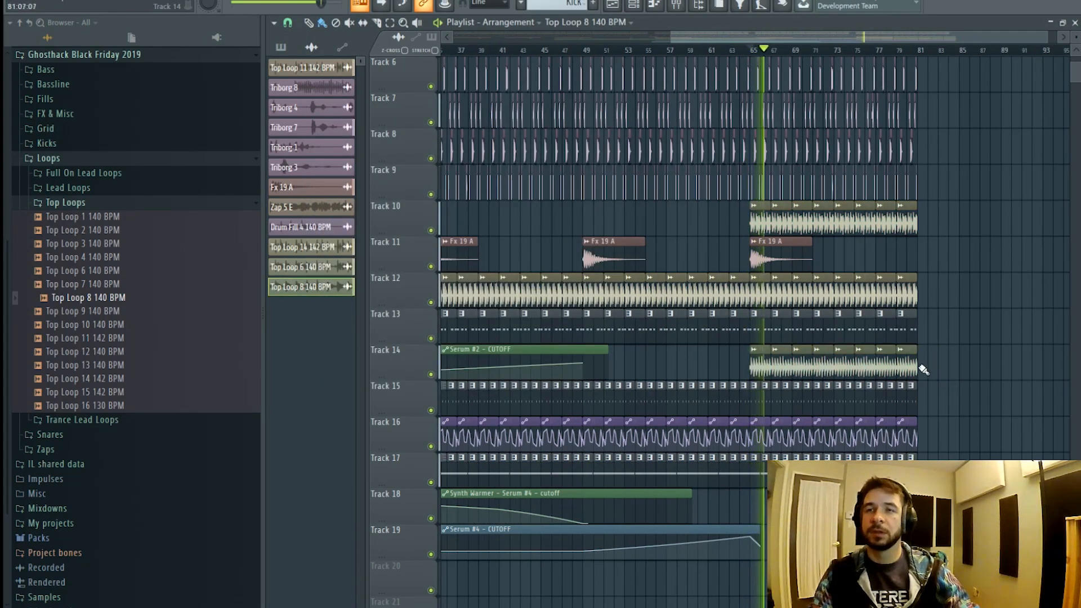
pyautogui.press('space')
# - Route the Top Loop 8 140 BPM channel to empty mixer insert 19 and select the Snare 7 mixer track
pyautogui.doubleClick(909, 363)
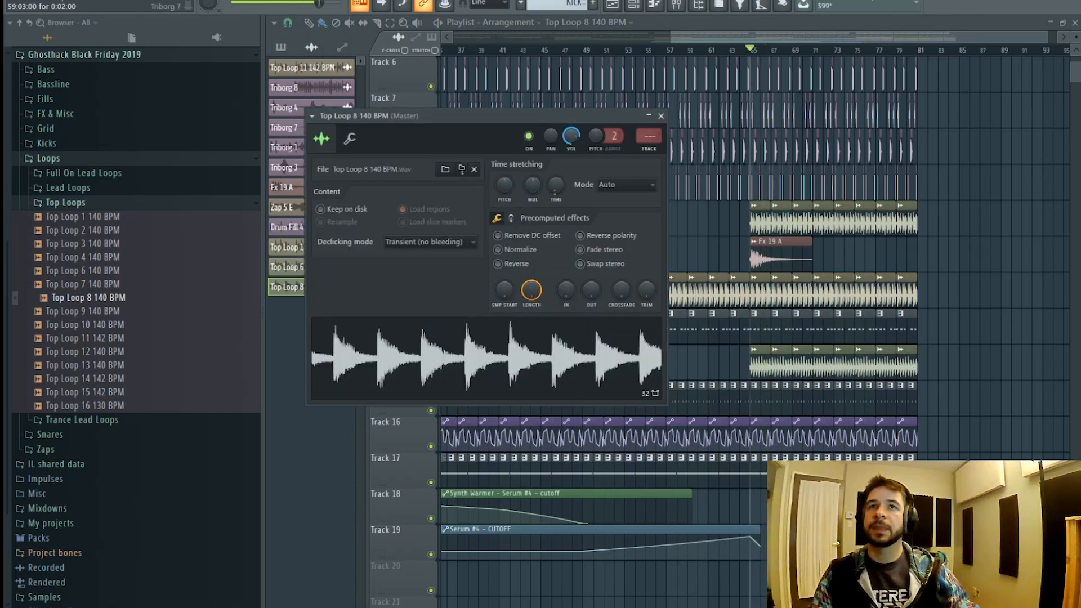
pyautogui.click(678, 5)
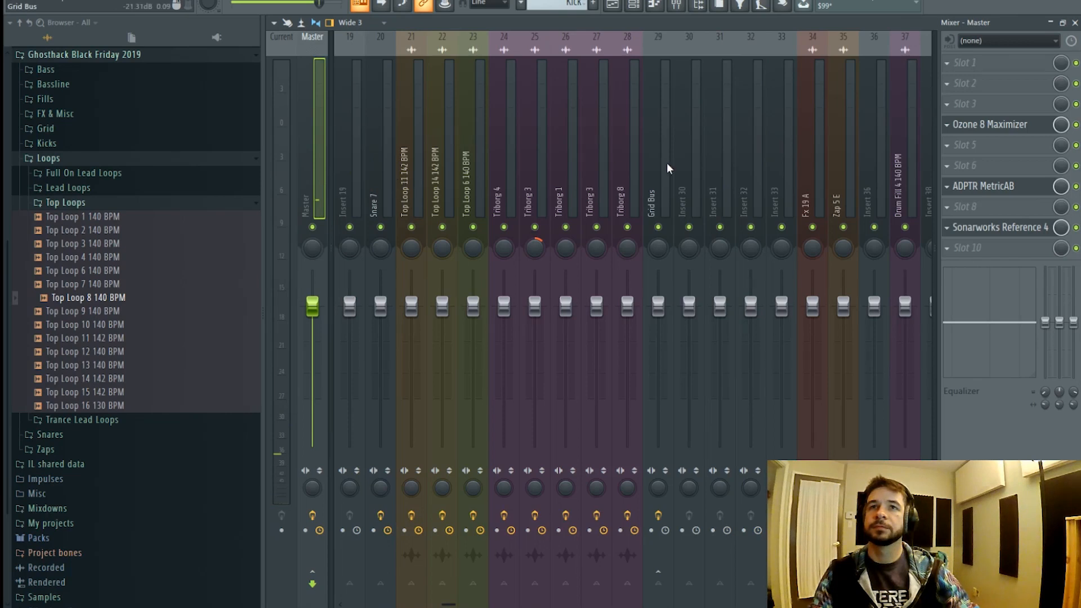
pyautogui.hscroll(-6, 446, 160)
pyautogui.rightClick(528, 182)
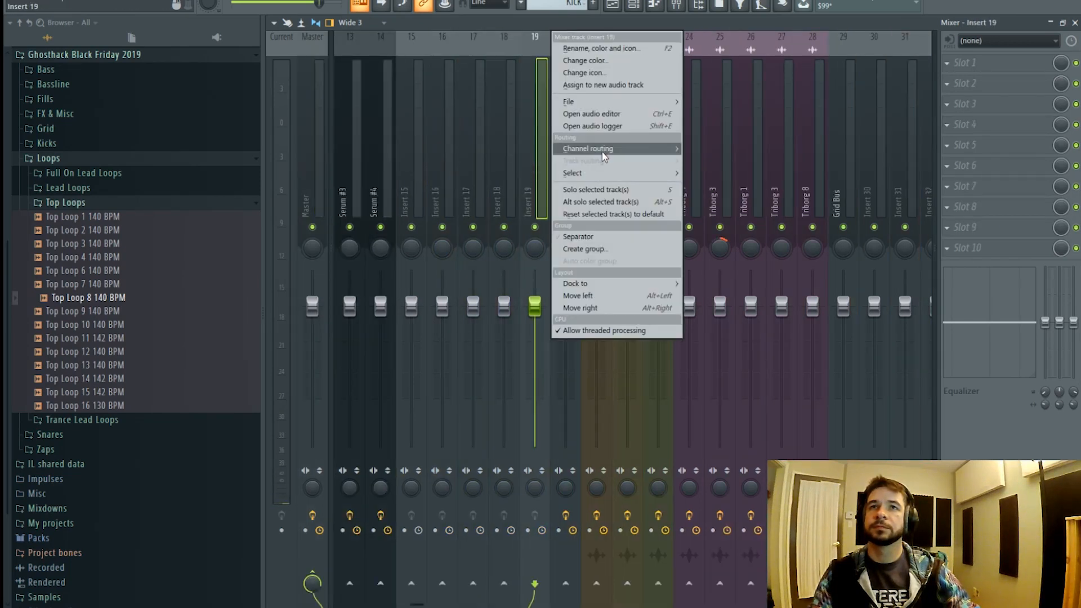
pyautogui.moveTo(592, 149)
pyautogui.click(732, 150)
pyautogui.click(566, 179)
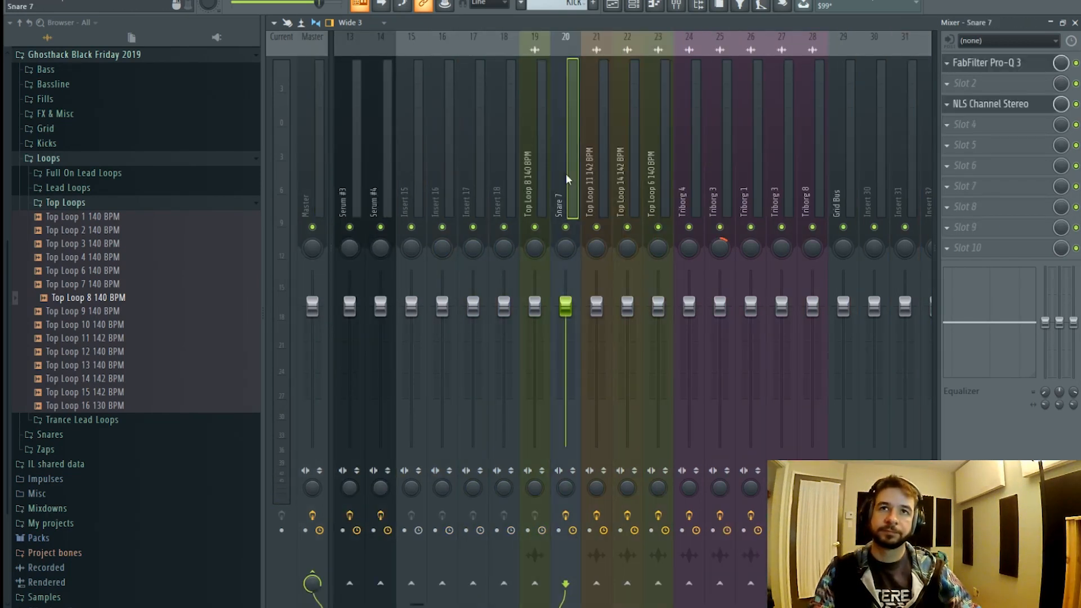
# - Move the Snare 7 mixer track to insert 16 and start playback
pyautogui.hotkey('alt', 'Left')
pyautogui.hotkey('alt', 'Left')
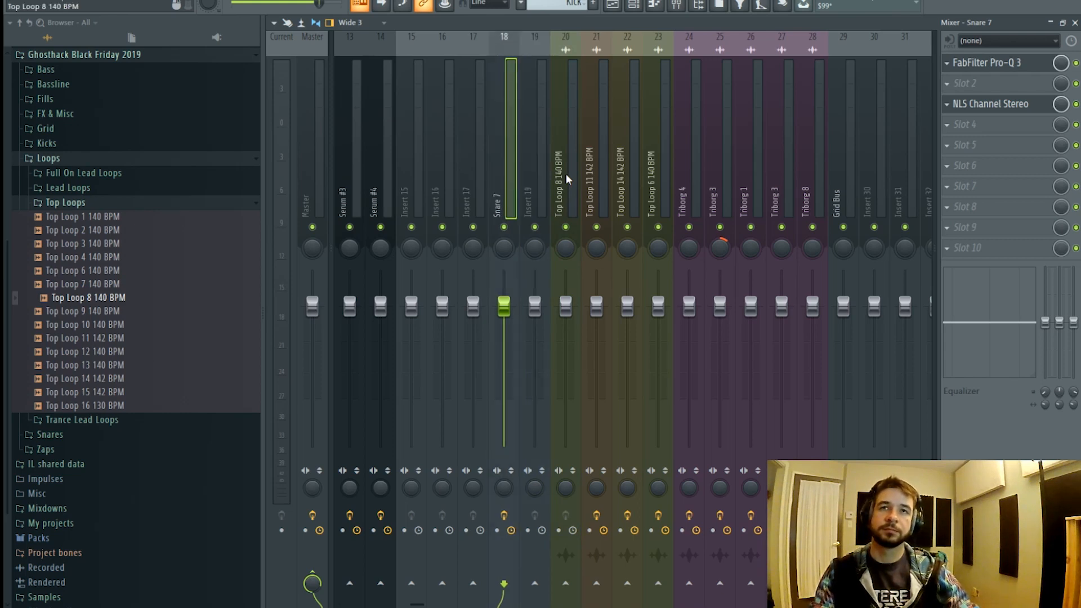
pyautogui.hotkey('alt', 'Left')
pyautogui.hotkey('alt', 'Left')
pyautogui.click(169, 1)
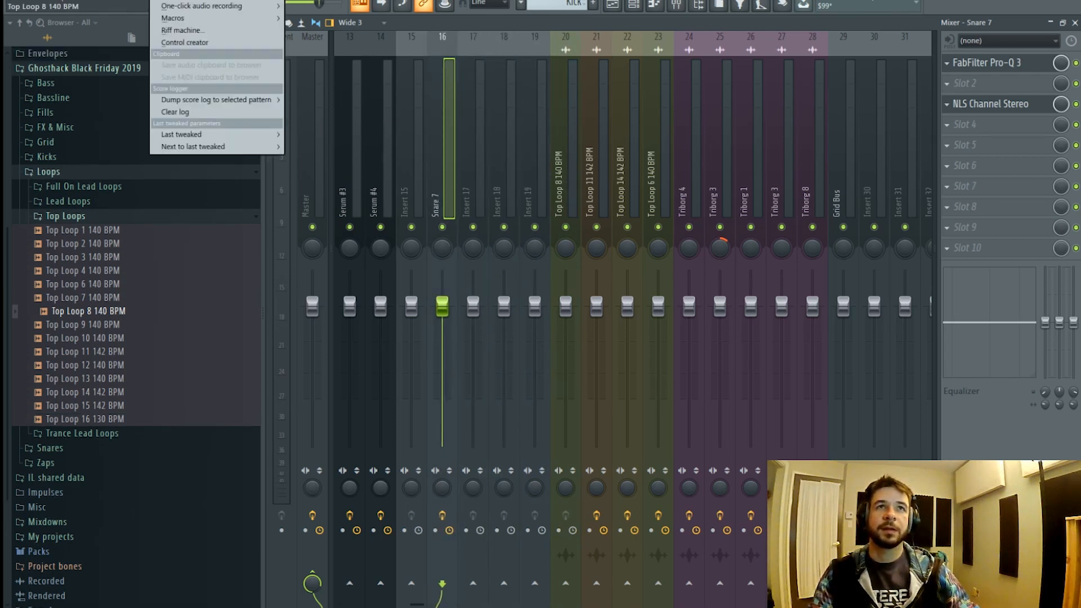
pyautogui.moveTo(186, 18)
pyautogui.click(369, 113)
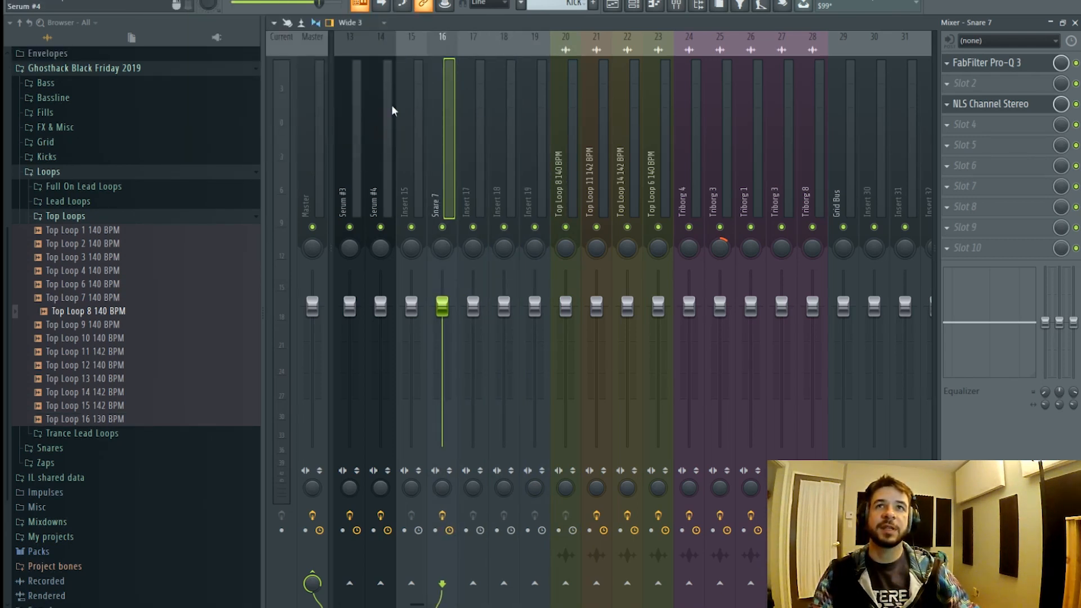
pyautogui.press('space')
# - Solo the Top Loop 8 140 BPM mixer track and add Kickstart in slot 1
pyautogui.click(571, 158)
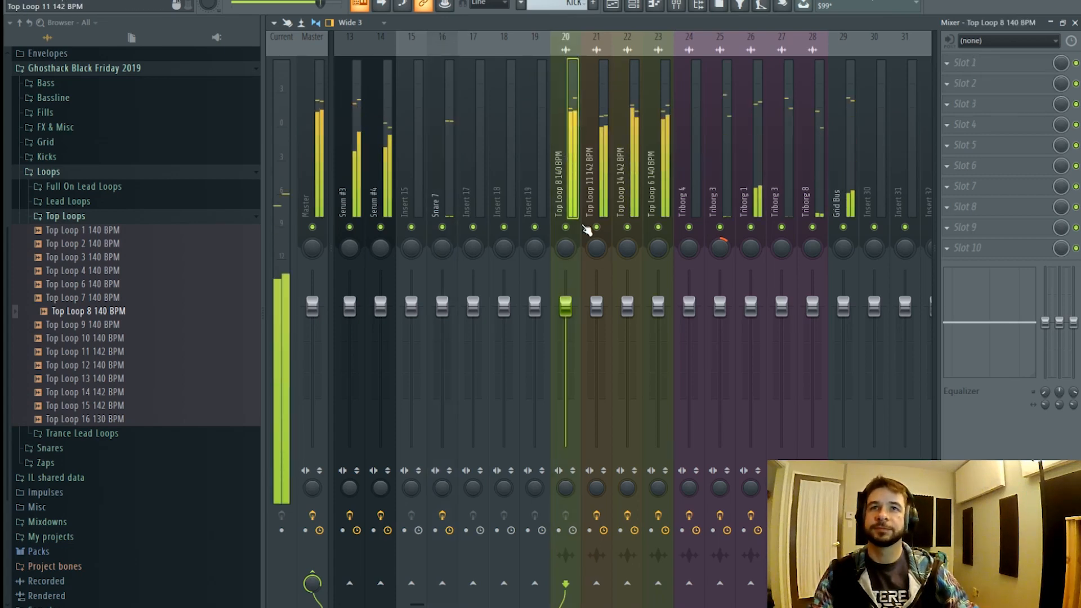
pyautogui.click(964, 63)
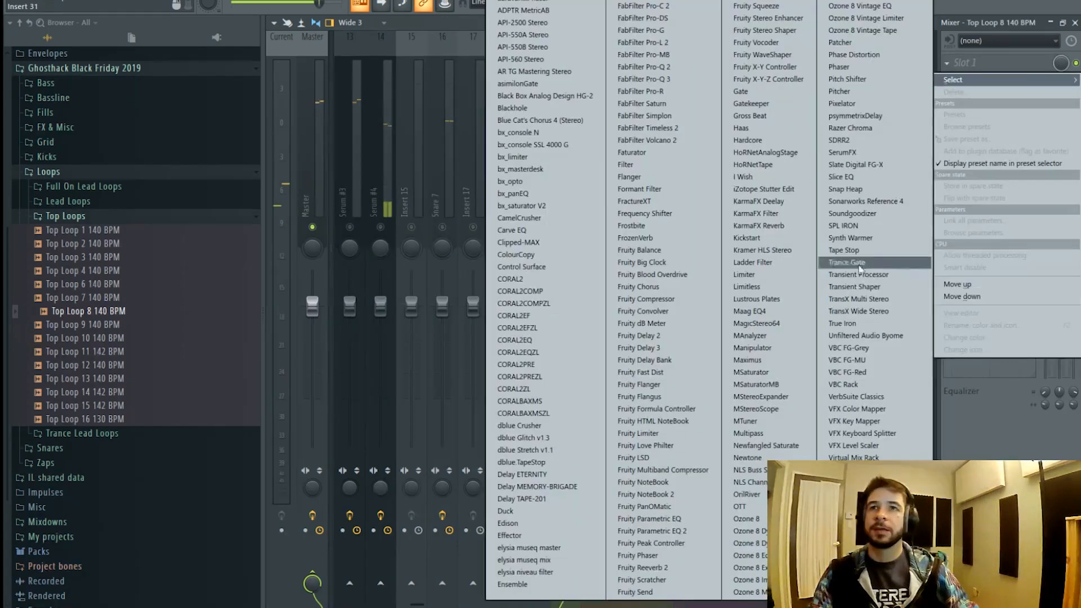
pyautogui.click(775, 240)
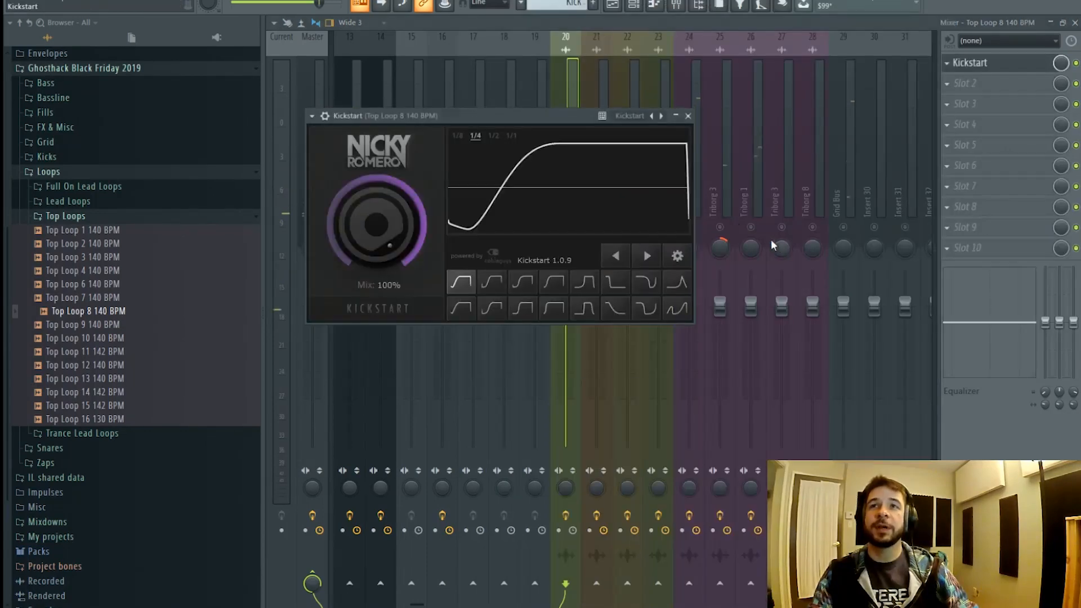
pyautogui.click(582, 87)
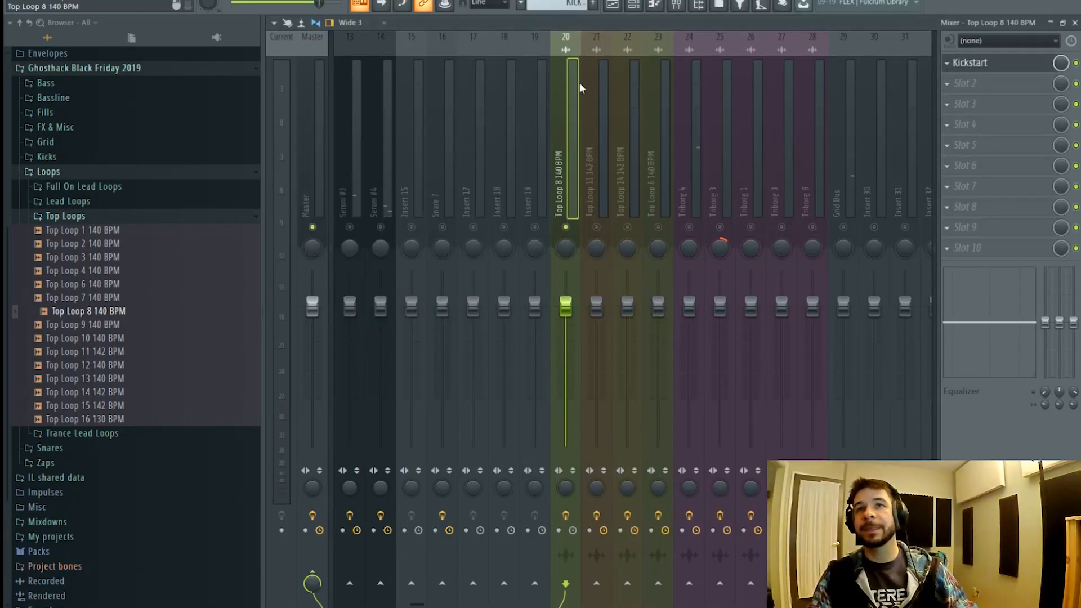
pyautogui.click(701, 108)
pyautogui.click(583, 158)
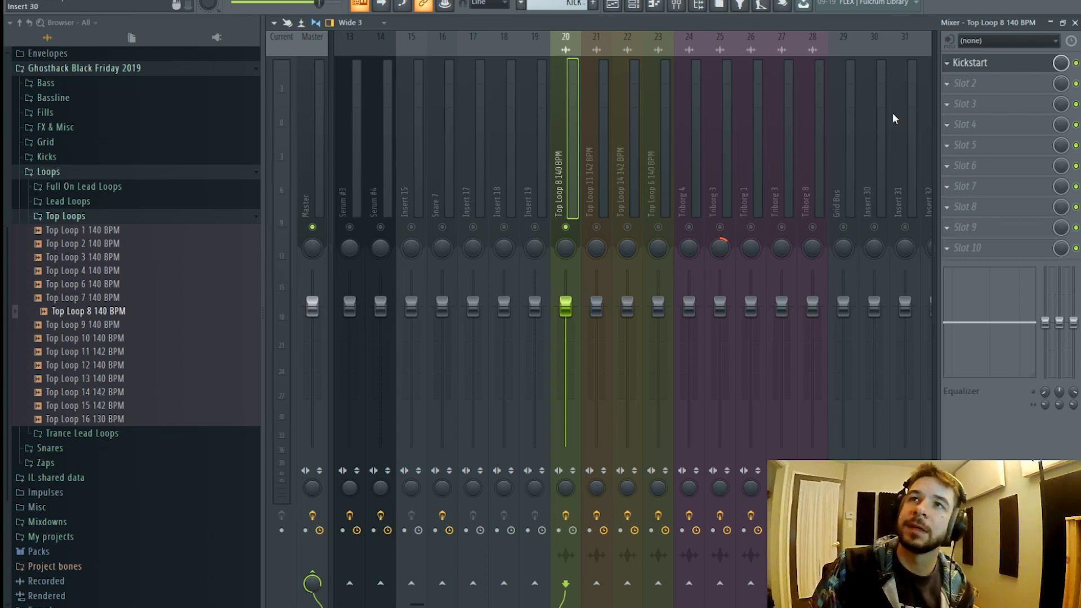
# - Add Fruity Parametric EQ 2 with the HP preset to Top Loop 8 in slot 2 and raise its high-pass cutoff to the low mids
pyautogui.click(992, 85)
pyautogui.moveTo(979, 100)
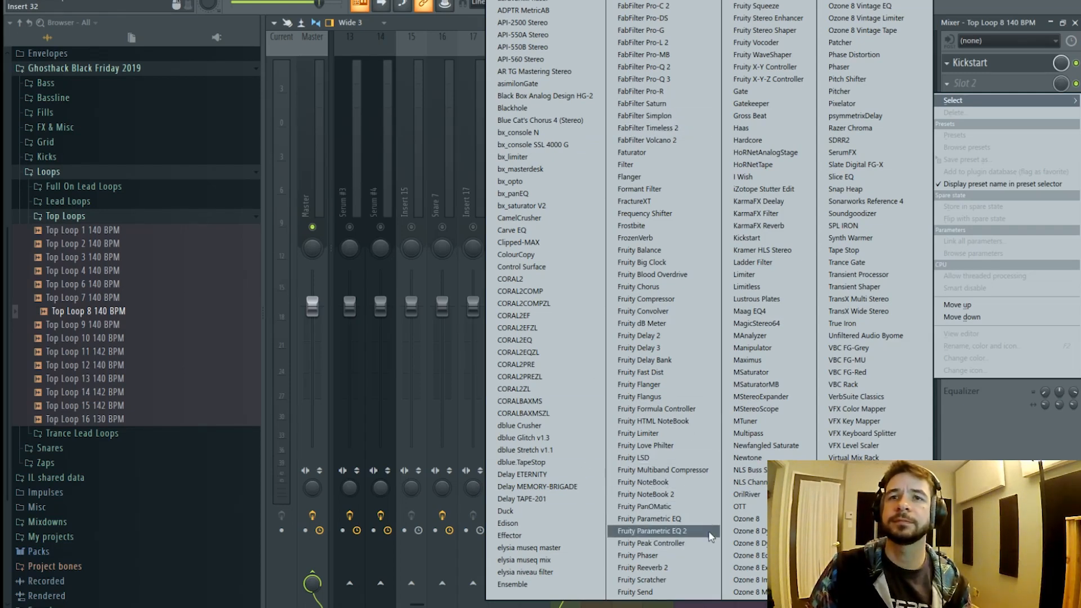
pyautogui.click(652, 531)
pyautogui.click(329, 133)
pyautogui.moveTo(355, 186)
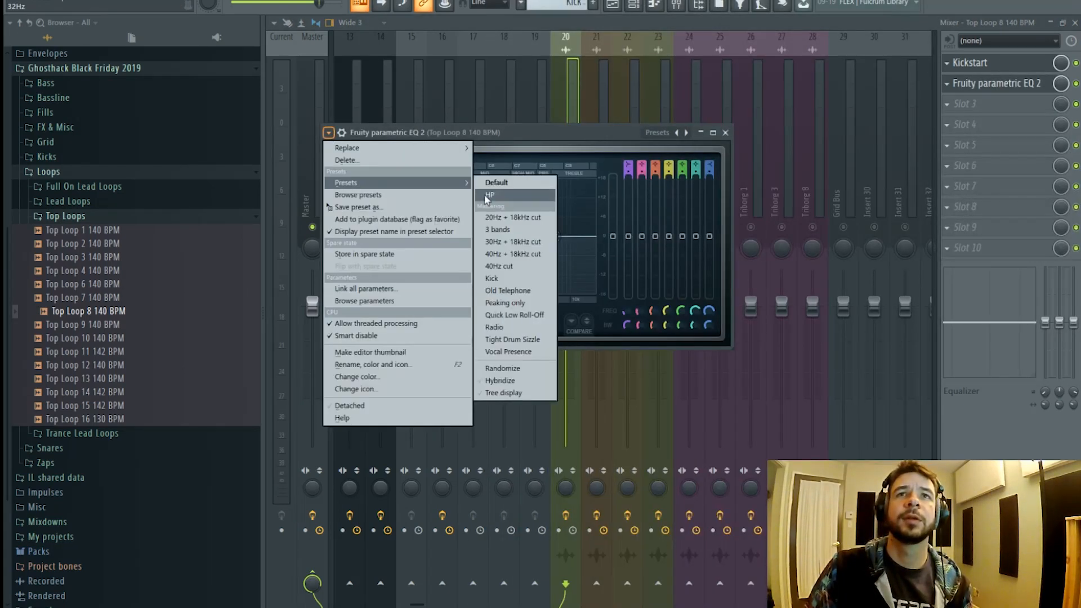
pyautogui.click(495, 195)
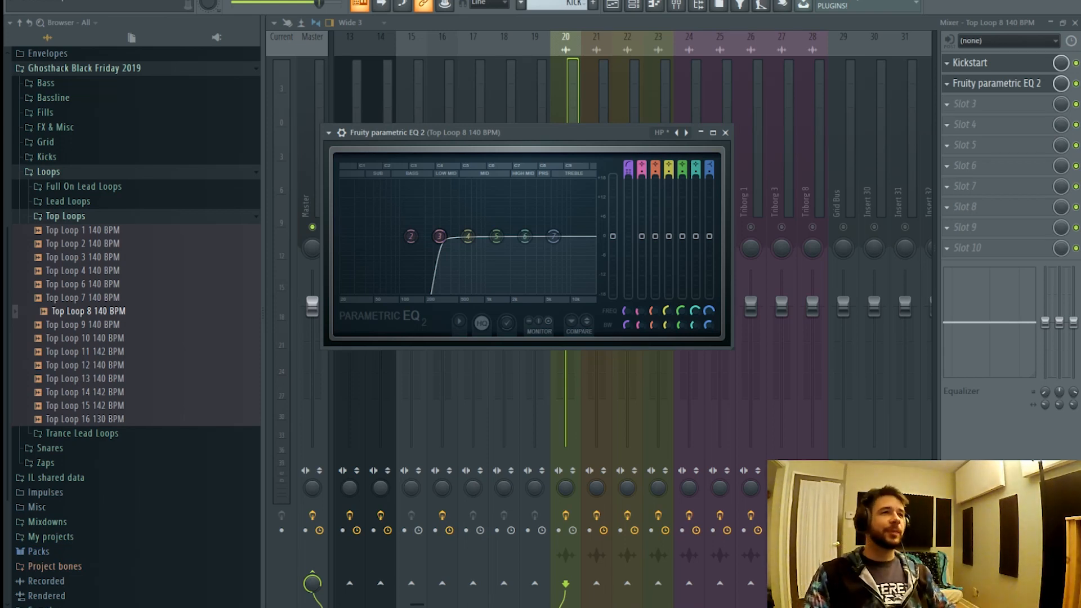
pyautogui.moveTo(440, 237); pyautogui.dragTo(444, 237)
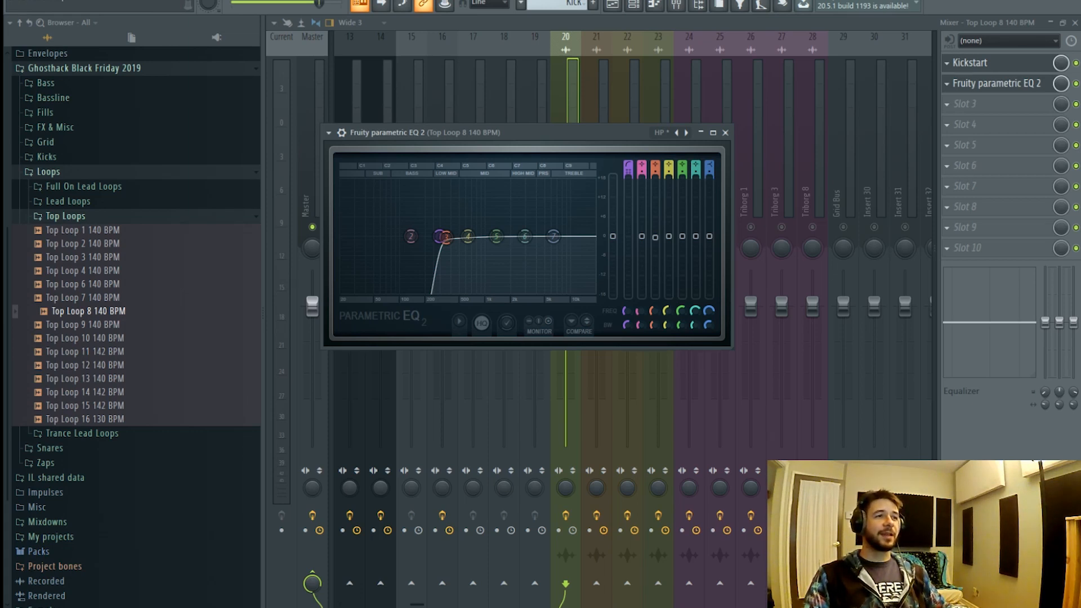
# - Play the soloed Top Loop 8 section between bars 65 and 81 from about bar 73 in the playlist
pyautogui.click(617, 8)
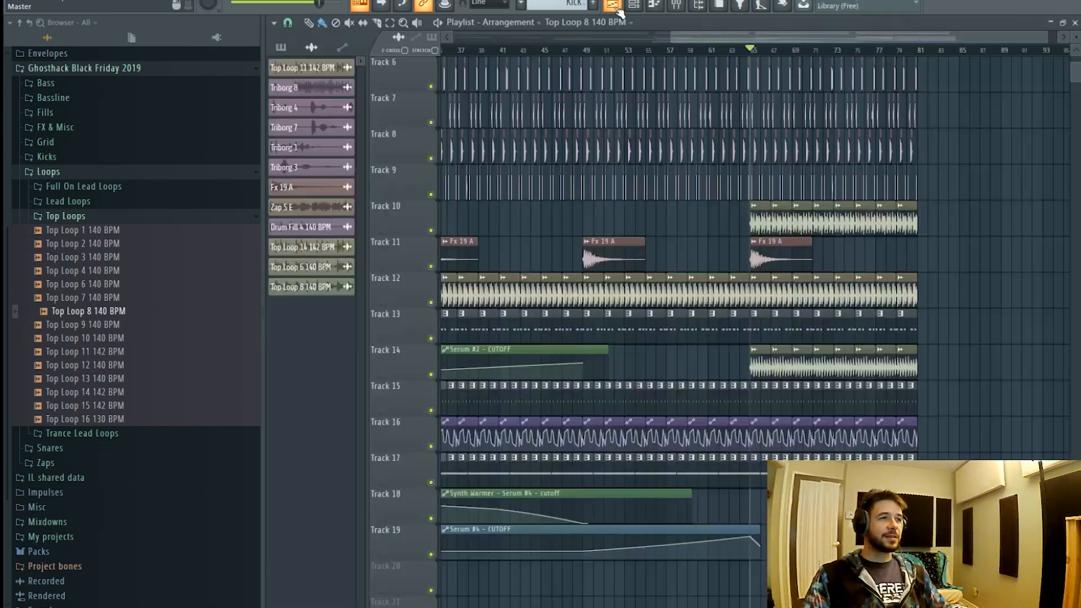
pyautogui.moveTo(771, 43); pyautogui.dragTo(791, 44)
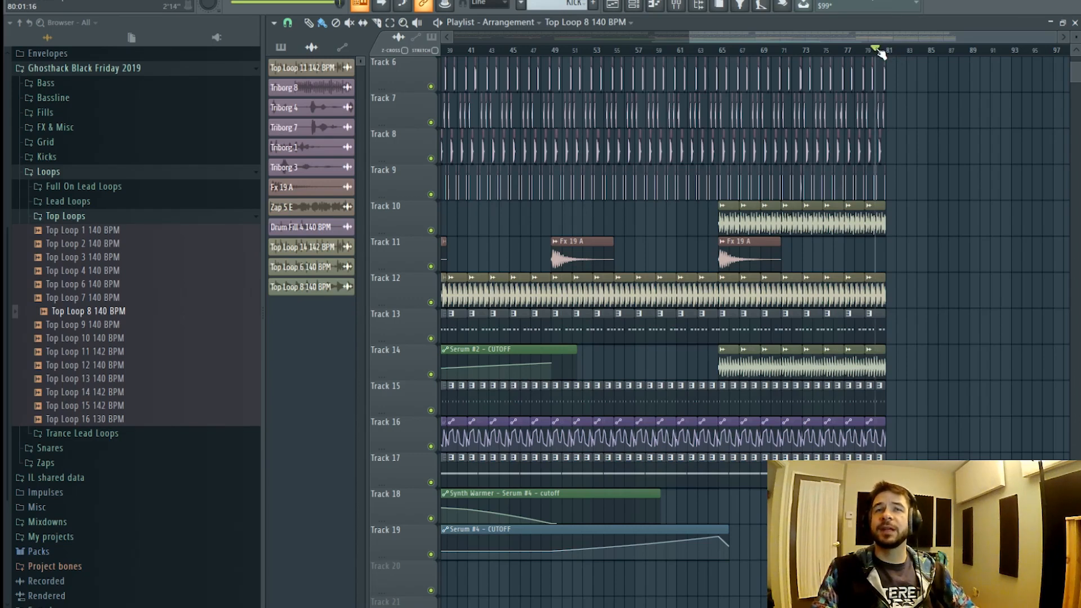
pyautogui.scroll(-3, 881, 53)
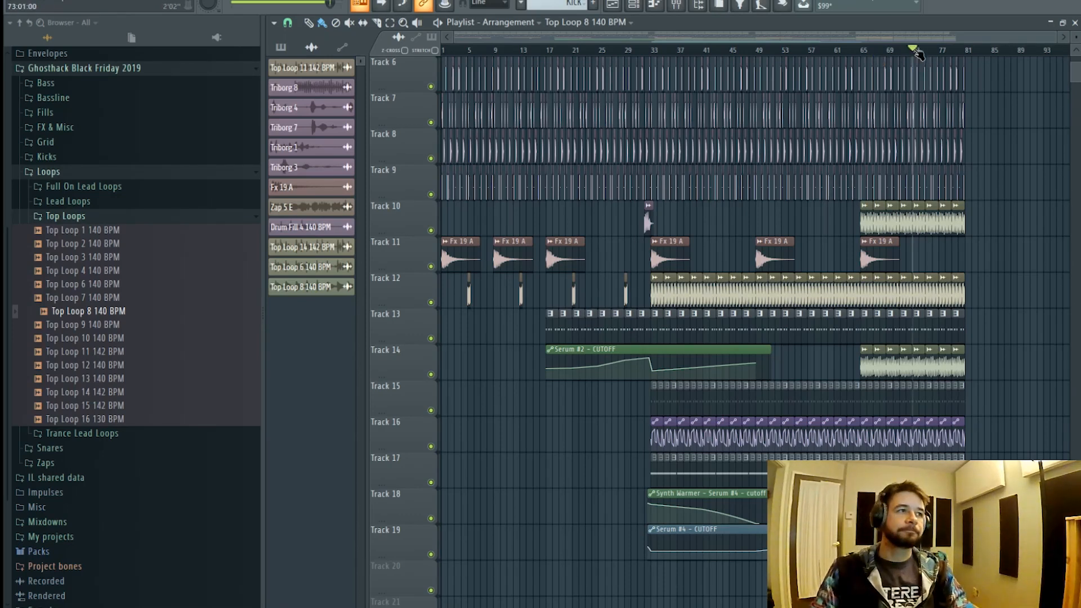
pyautogui.moveTo(951, 38); pyautogui.dragTo(1030, 47)
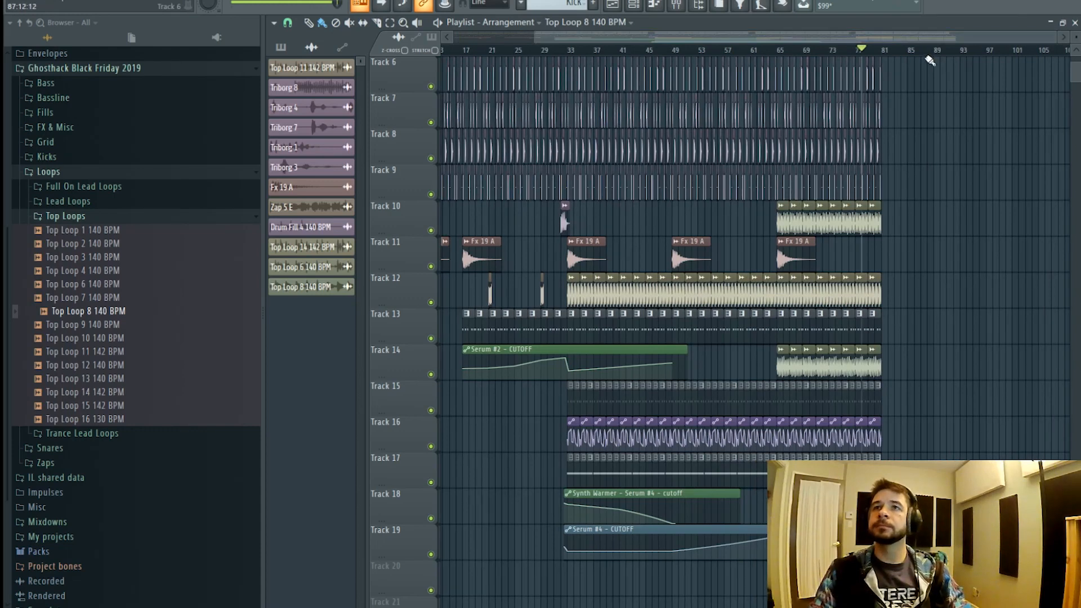
pyautogui.scroll(5, 932, 55)
pyautogui.moveTo(939, 34); pyautogui.dragTo(949, 32)
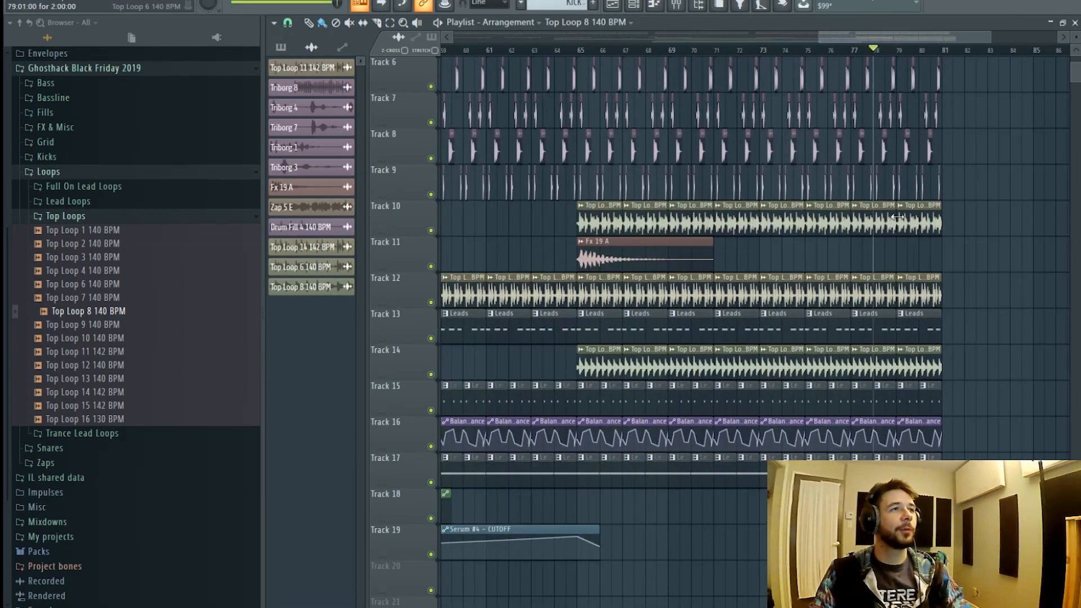
pyautogui.scroll(3, 890, 209)
pyautogui.press('space')
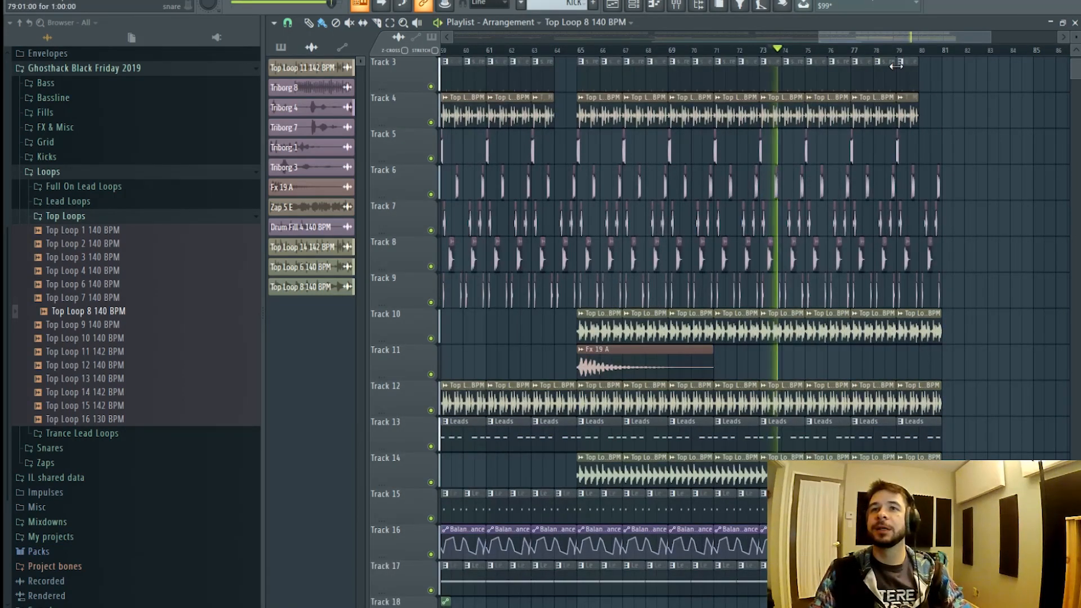
pyautogui.press('space')
# - Adjust the frequency and width of band 5 in Top Loop 8's parametric EQ during playback, and unsolo the track
pyautogui.click(688, 5)
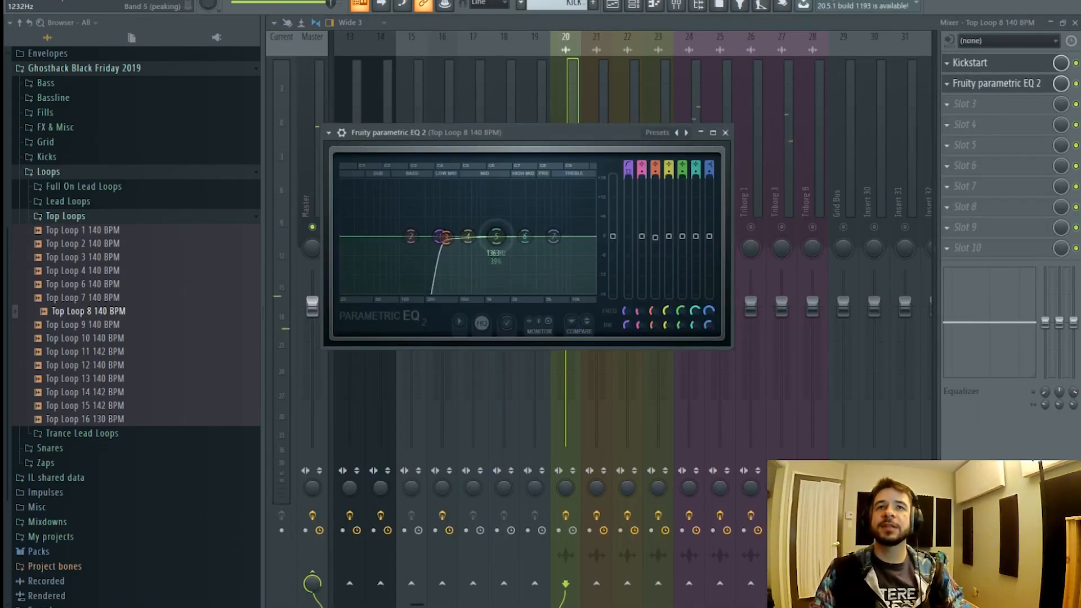
pyautogui.press('space')
pyautogui.moveTo(496, 237); pyautogui.dragTo(526, 244)
pyautogui.scroll(4, 498, 246)
pyautogui.scroll(-10, 496, 220)
pyautogui.scroll(3, 585, 250)
pyautogui.scroll(-9, 528, 252)
pyautogui.click(589, 103)
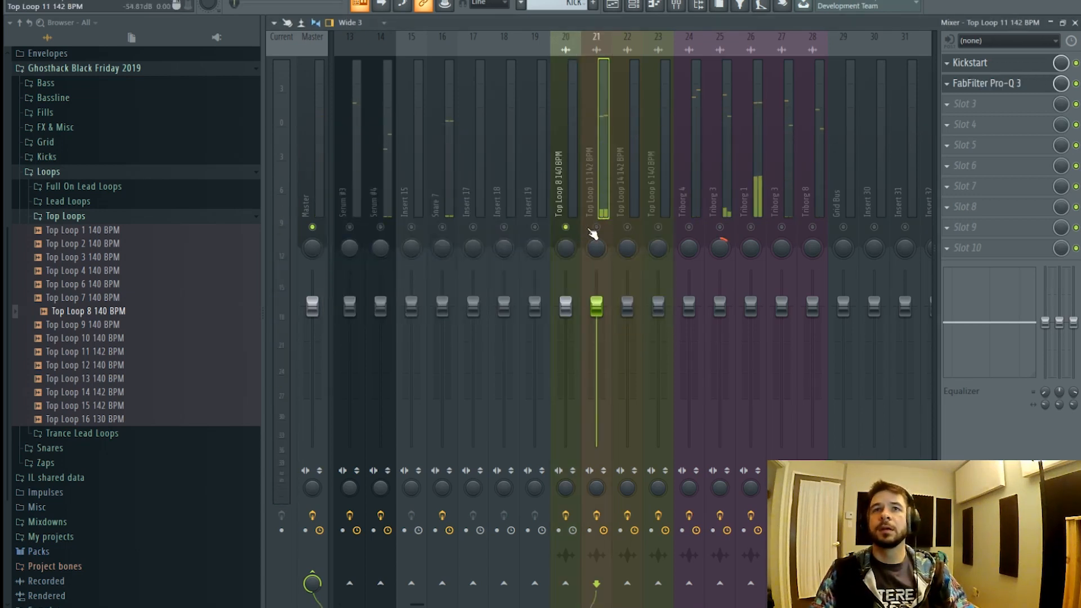
pyautogui.rightClick(567, 227)
pyautogui.click(570, 226)
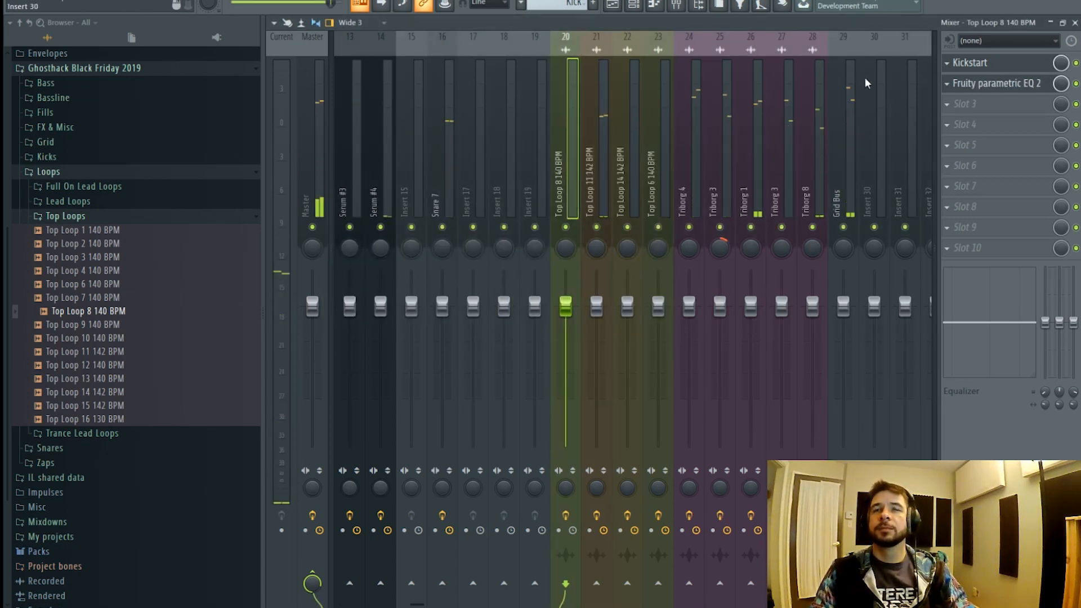
# - Add NLS Channel Stereo to Top Loop 8 in slot 4 with the Nevo studio, drive 3.1 and lowered output, and save the project
pyautogui.click(976, 120)
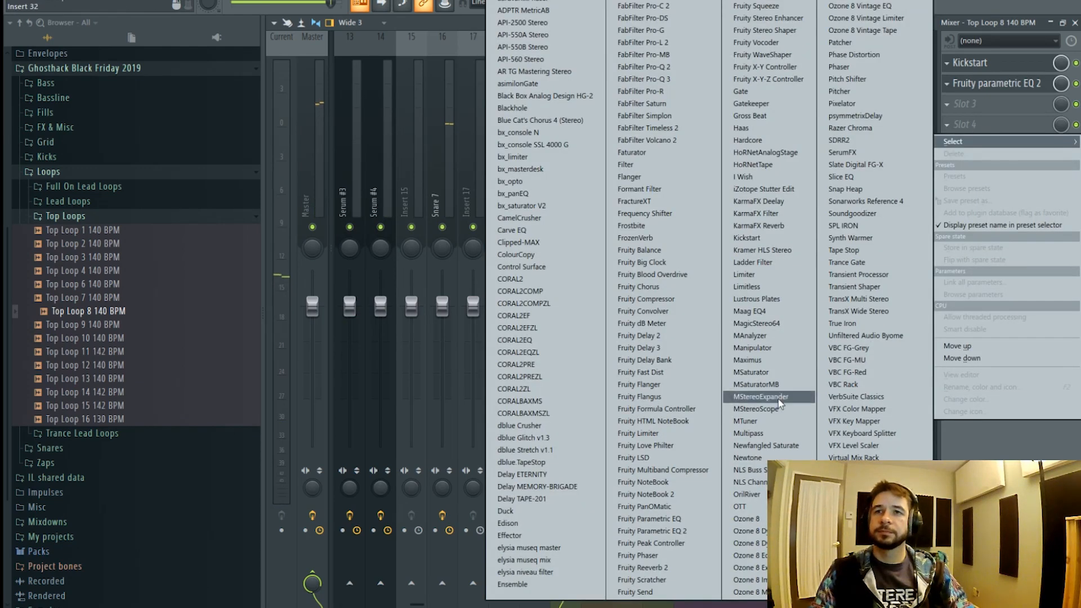
pyautogui.click(746, 482)
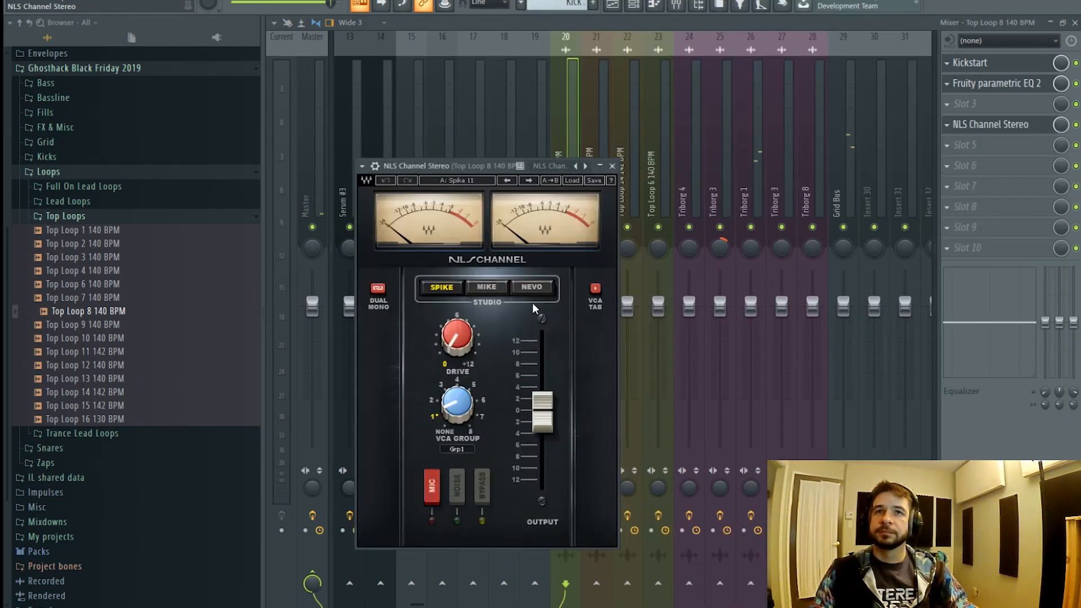
pyautogui.click(484, 288)
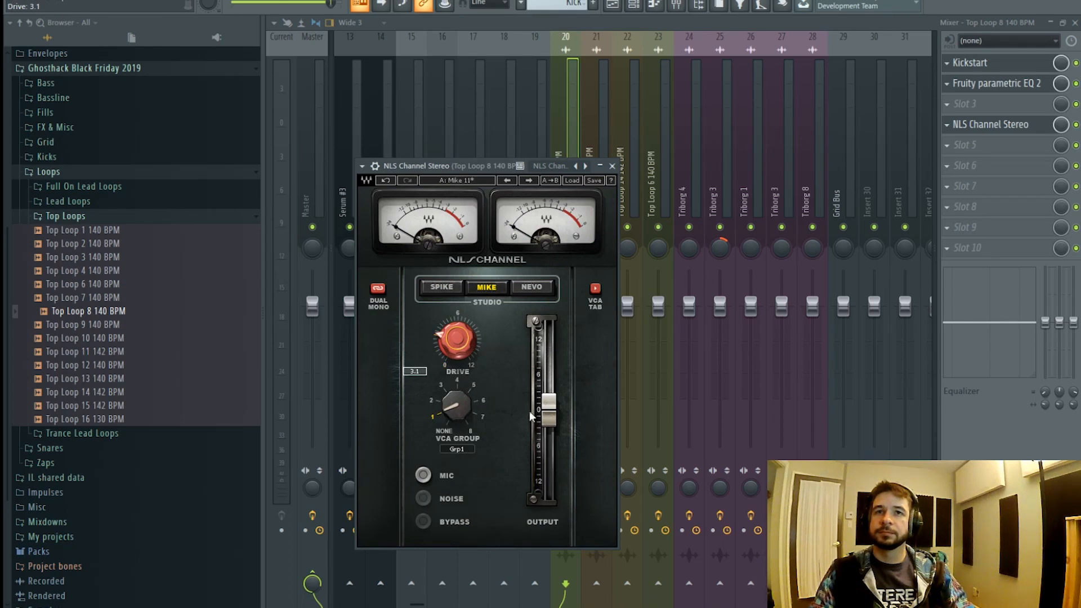
pyautogui.press('space')
pyautogui.moveTo(549, 411); pyautogui.dragTo(549, 433)
pyautogui.click(531, 286)
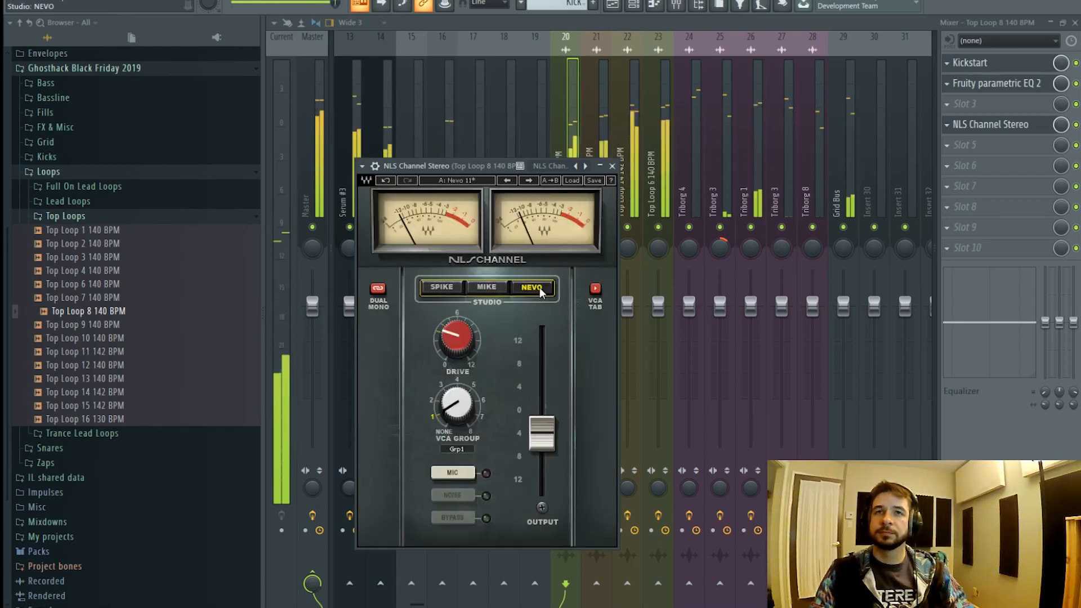
pyautogui.click(612, 166)
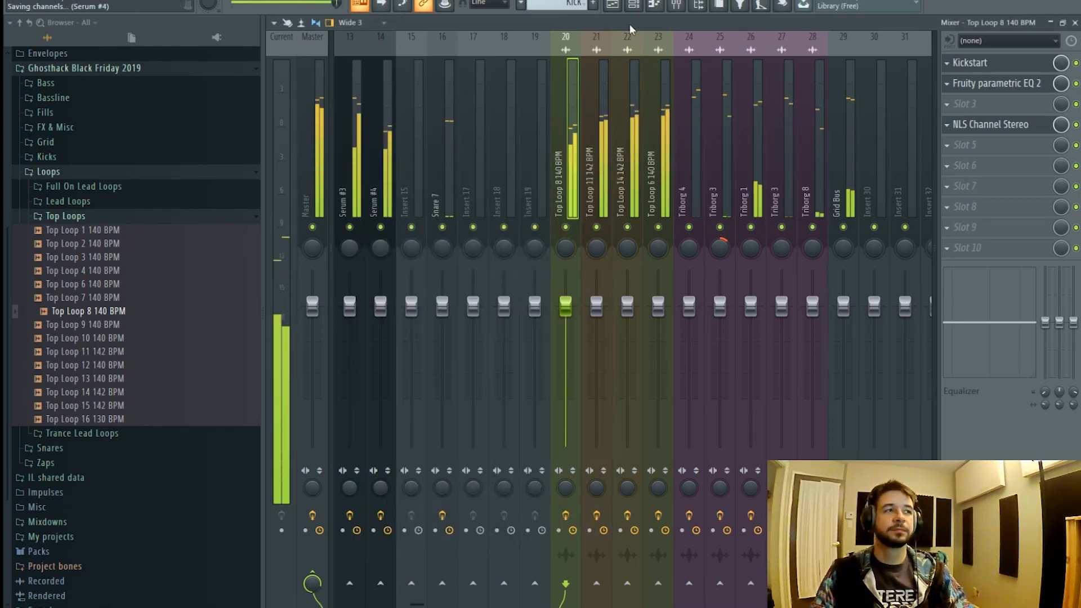
pyautogui.hotkey('ctrl', 's')
# - Raise Top Loop 8's NLS Channel output slightly while playing the arrangement from about bar 62, and save the project
pyautogui.click(614, 5)
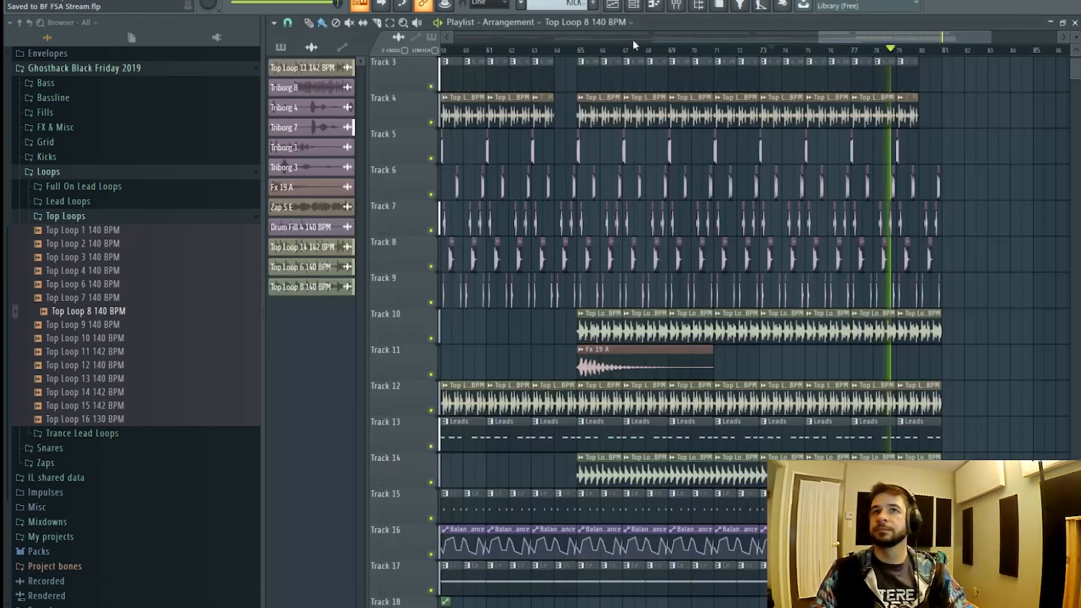
pyautogui.click(519, 50)
pyautogui.click(678, 8)
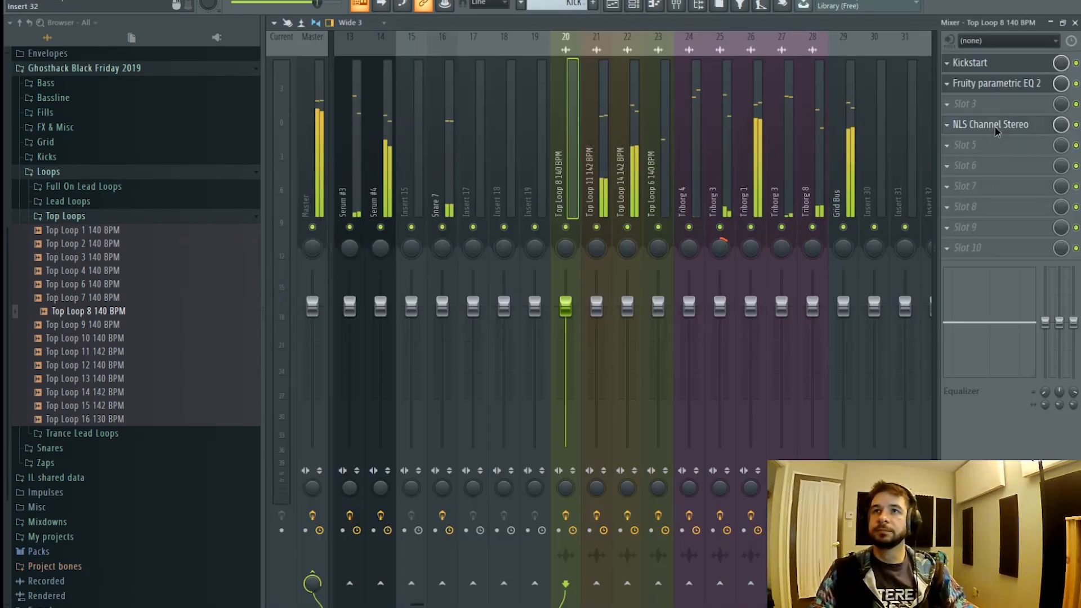
pyautogui.click(991, 125)
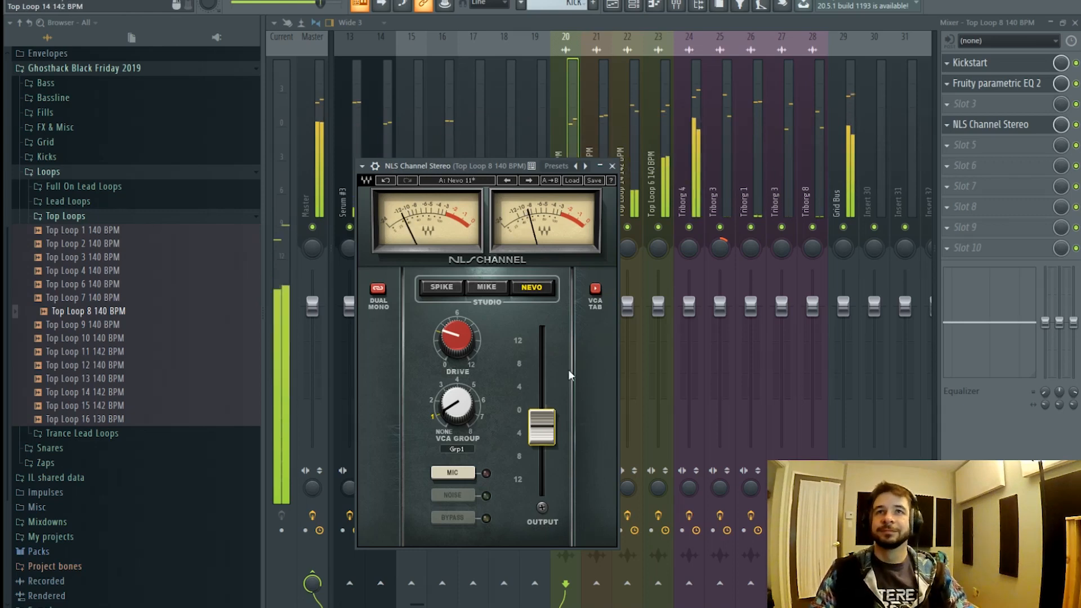
pyautogui.moveTo(541, 421); pyautogui.dragTo(542, 419)
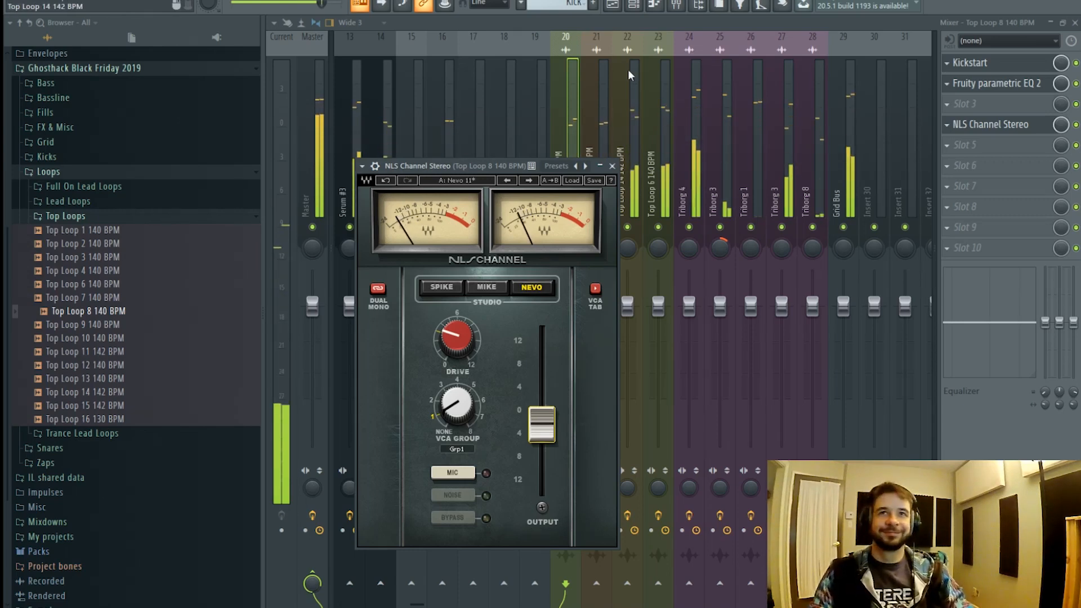
pyautogui.click(576, 125)
pyautogui.hotkey('ctrl', 's')
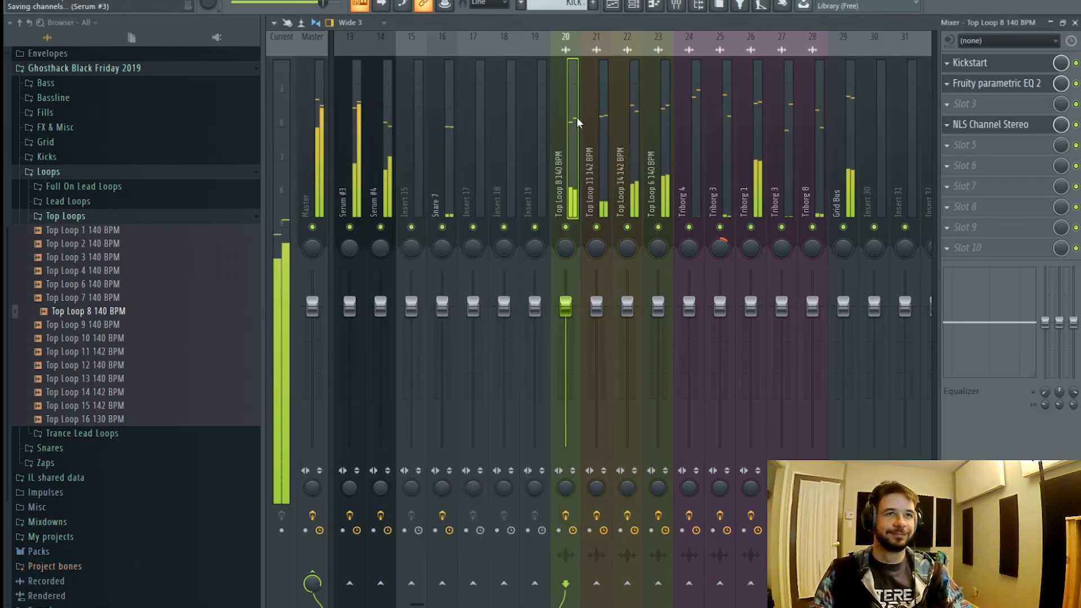
# - Play the arrangement in the playlist from about bar 63 into the section with the new top loops
pyautogui.click(613, 6)
pyautogui.scroll(-3, 759, 54)
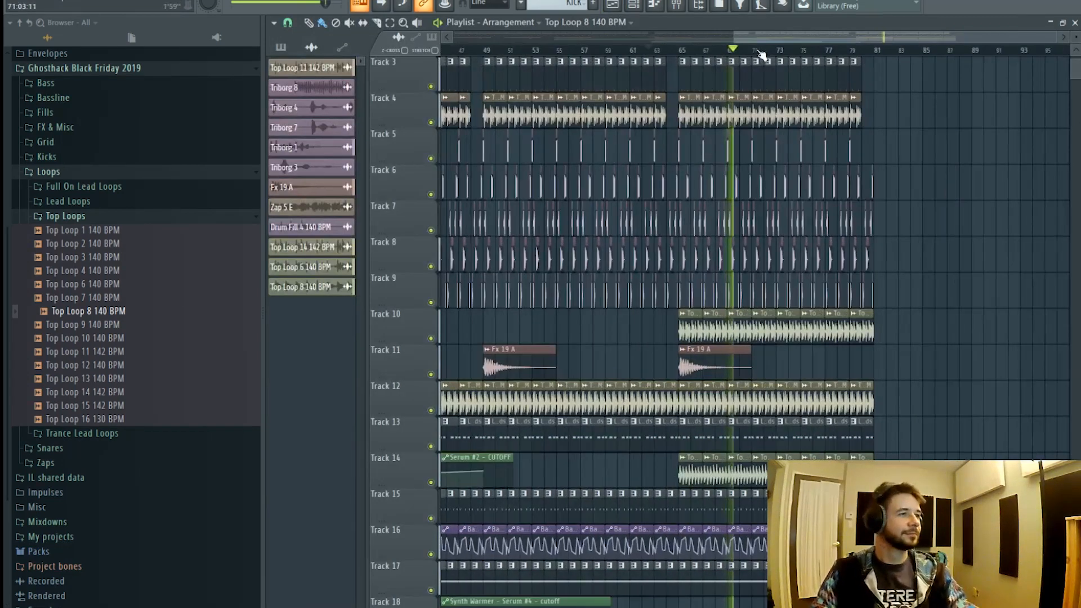
pyautogui.scroll(-1, 852, 48)
pyautogui.scroll(-4, 820, 113)
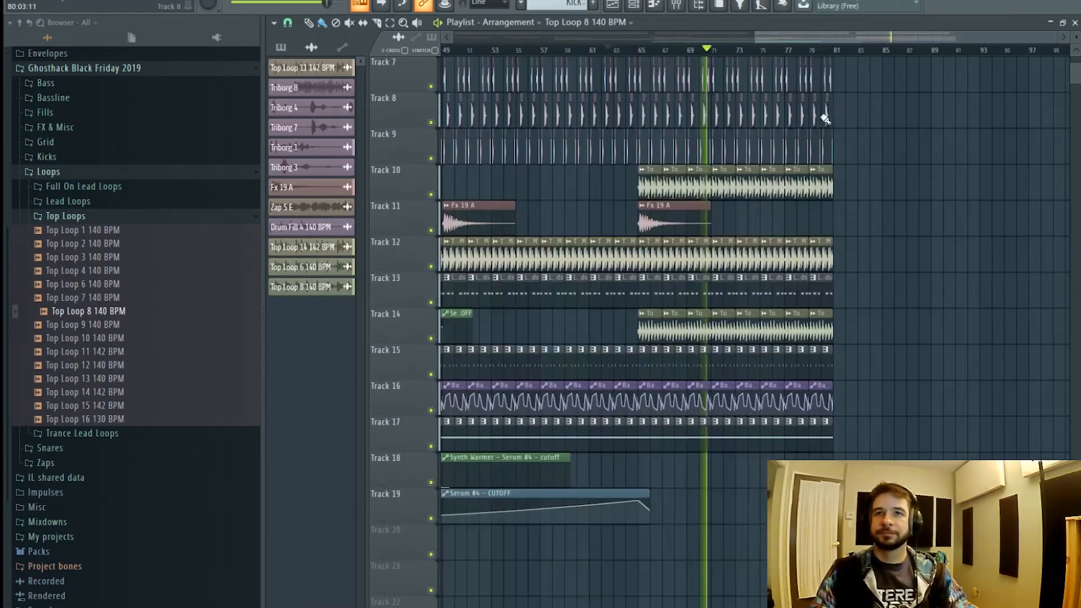
pyautogui.click(619, 50)
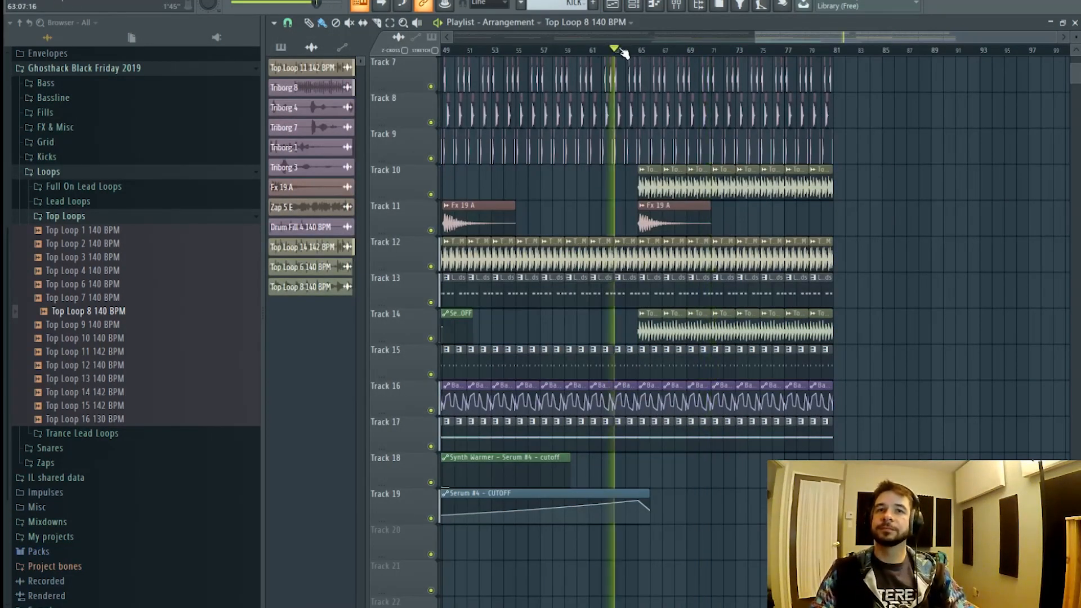
# - Extend the Serum #4 - CUTOFF automation on Track 19 to bar 81 with a drop at bar 65 and a gradual rise
pyautogui.click(649, 511)
pyautogui.moveTo(649, 510); pyautogui.dragTo(930, 494)
pyautogui.rightClick(834, 500)
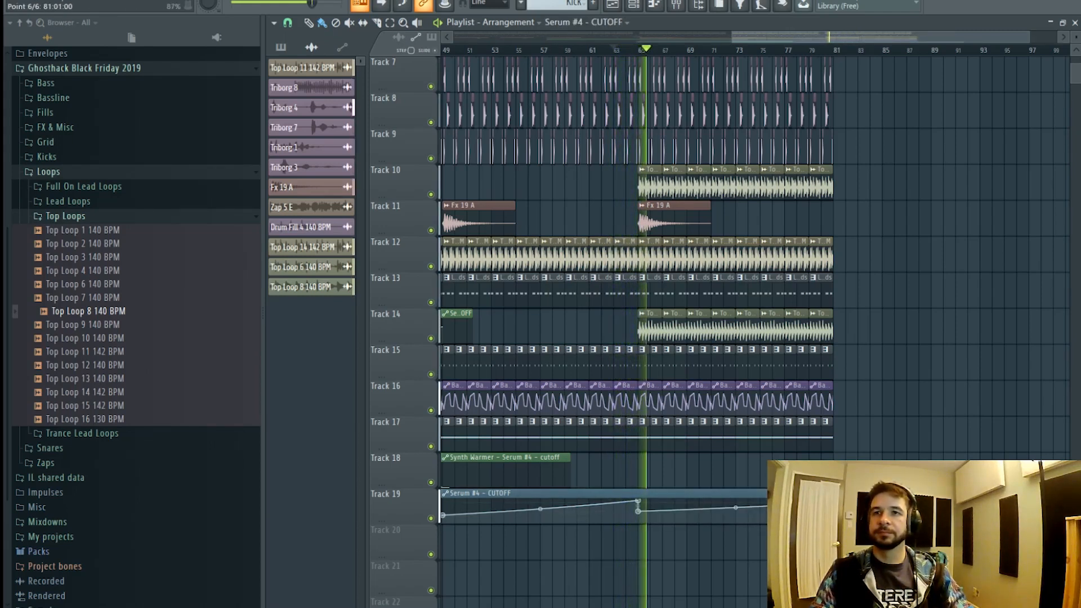
# - Raise the Serum #4 - CUTOFF point at bar 65 on Track 19 to remove the drop, and move playback to about bar 79
pyautogui.moveTo(639, 511); pyautogui.dragTo(639, 500)
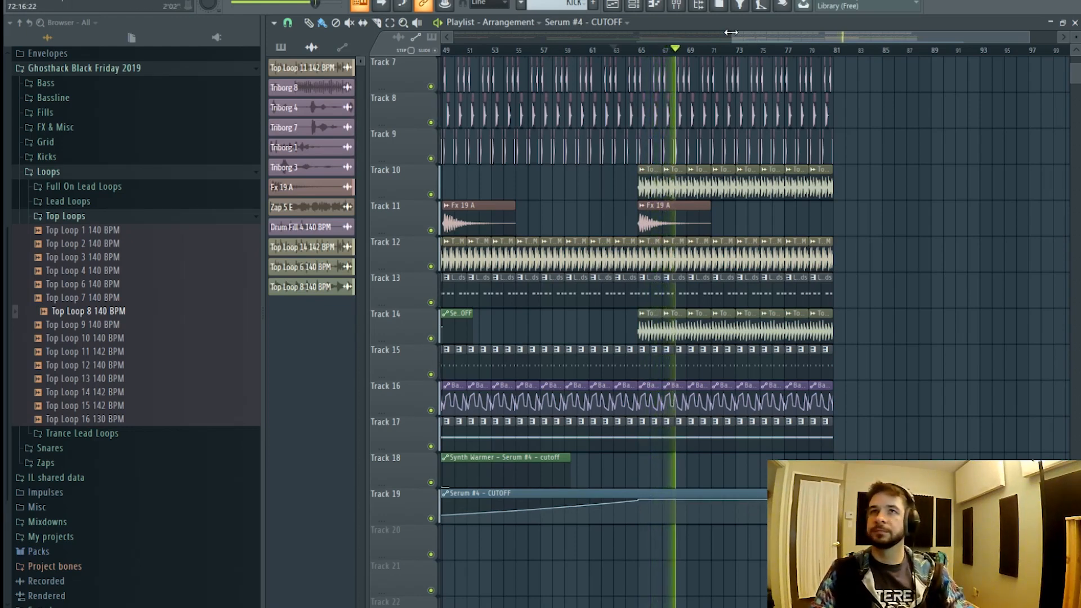
pyautogui.scroll(3, 907, 218)
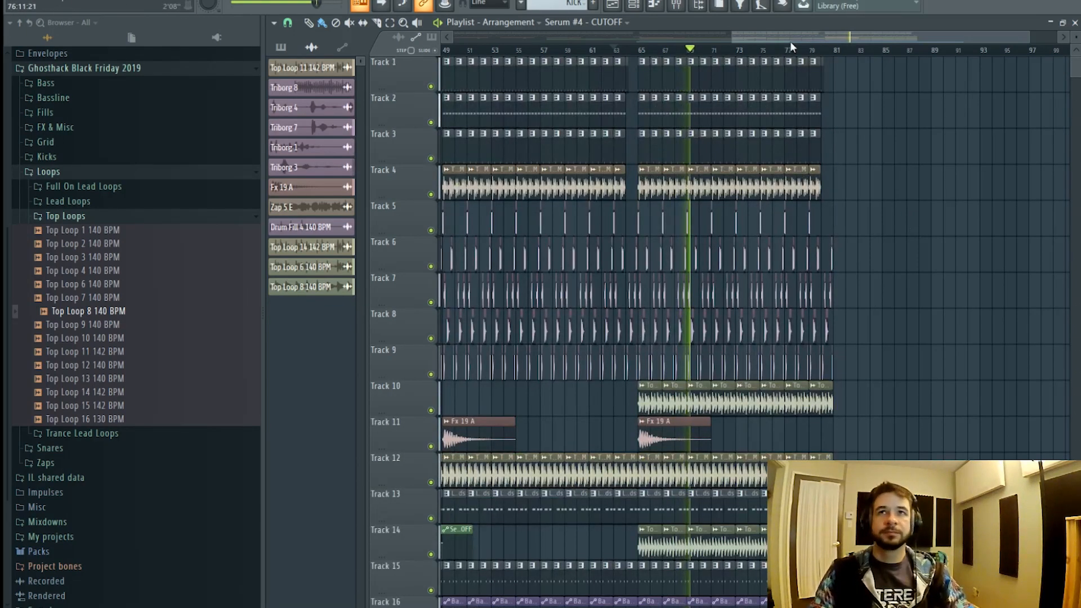
pyautogui.hscroll(1, 789, 42)
pyautogui.scroll(-2, 732, 52)
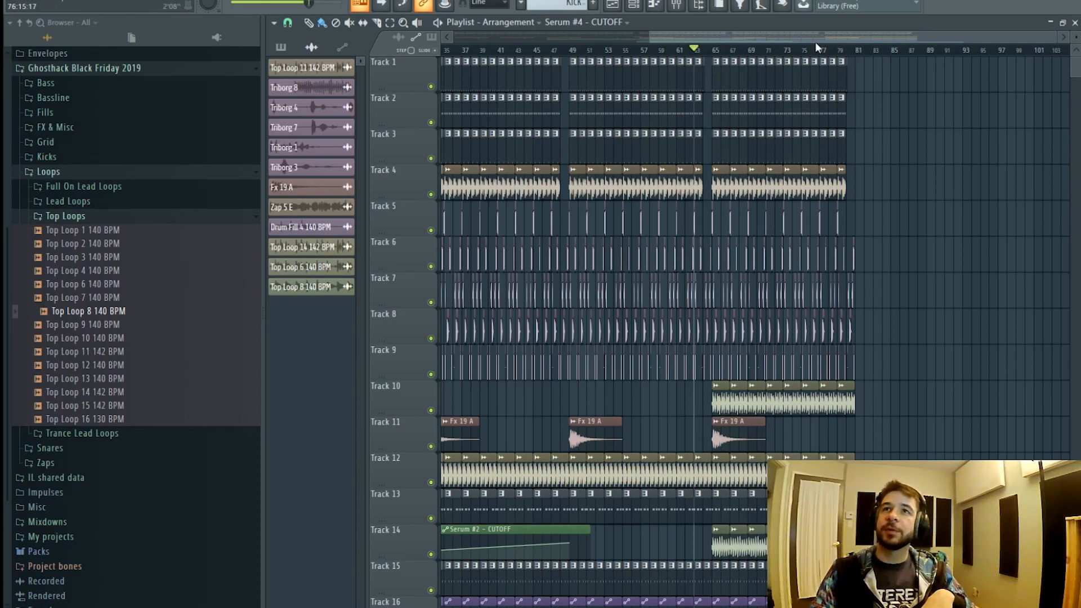
pyautogui.moveTo(817, 48); pyautogui.dragTo(847, 59)
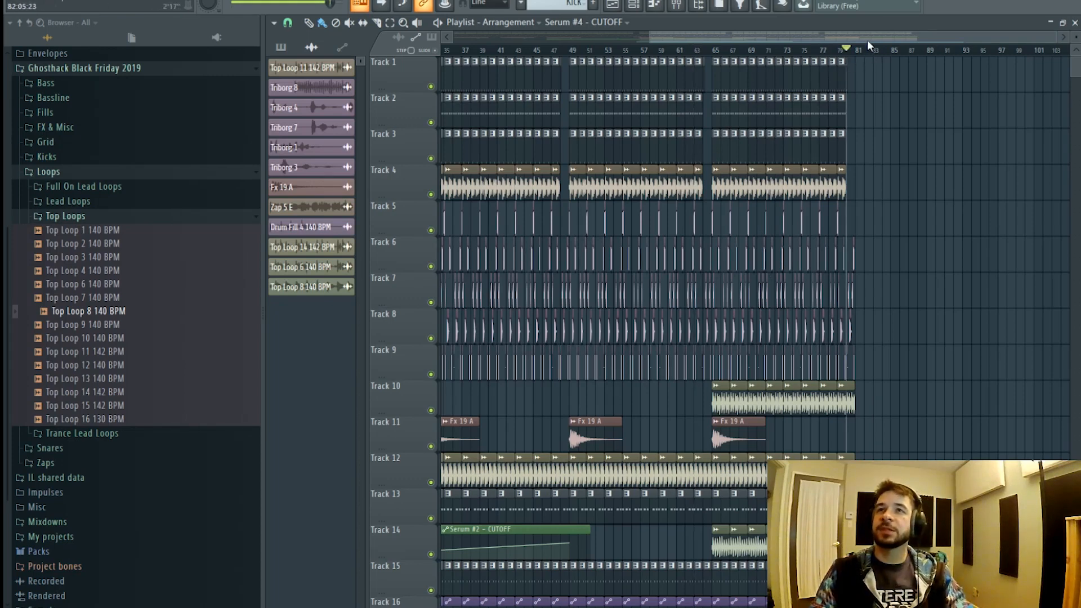
pyautogui.scroll(3, 870, 47)
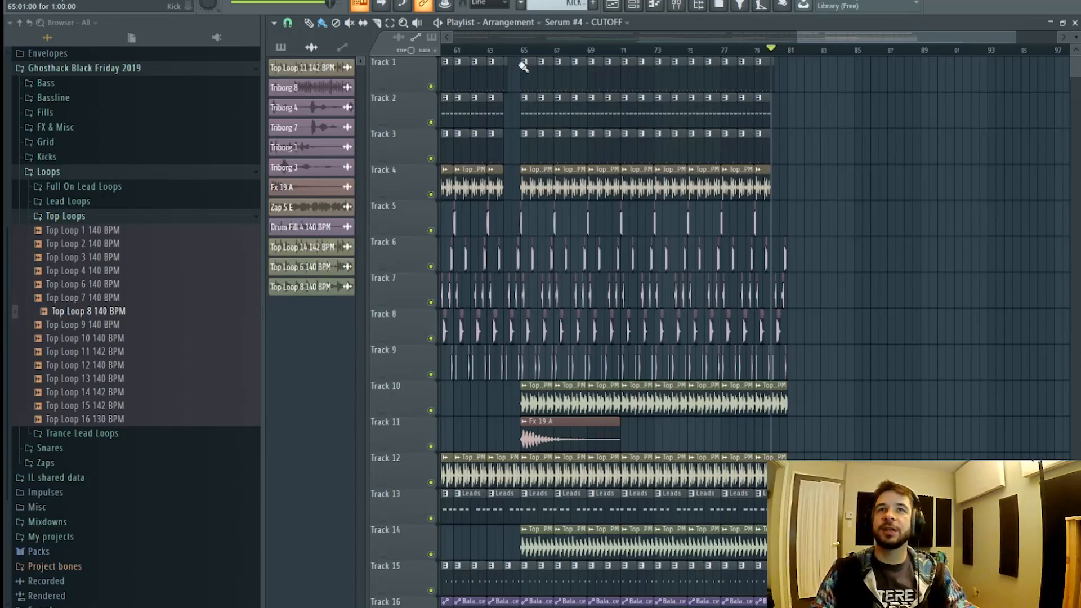
# - Continue the Kick and Bass patterns on Tracks 1 and 2 from bar 81 to 89, and check the transition in playback
pyautogui.moveTo(523, 66); pyautogui.dragTo(876, 84)
pyautogui.press('space')
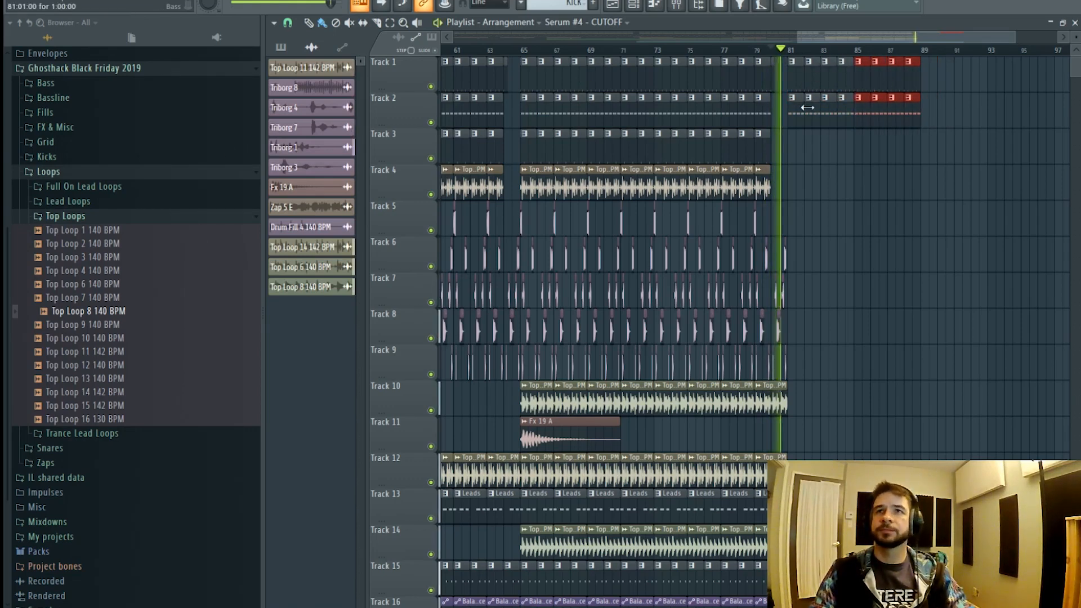
pyautogui.scroll(-2, 826, 53)
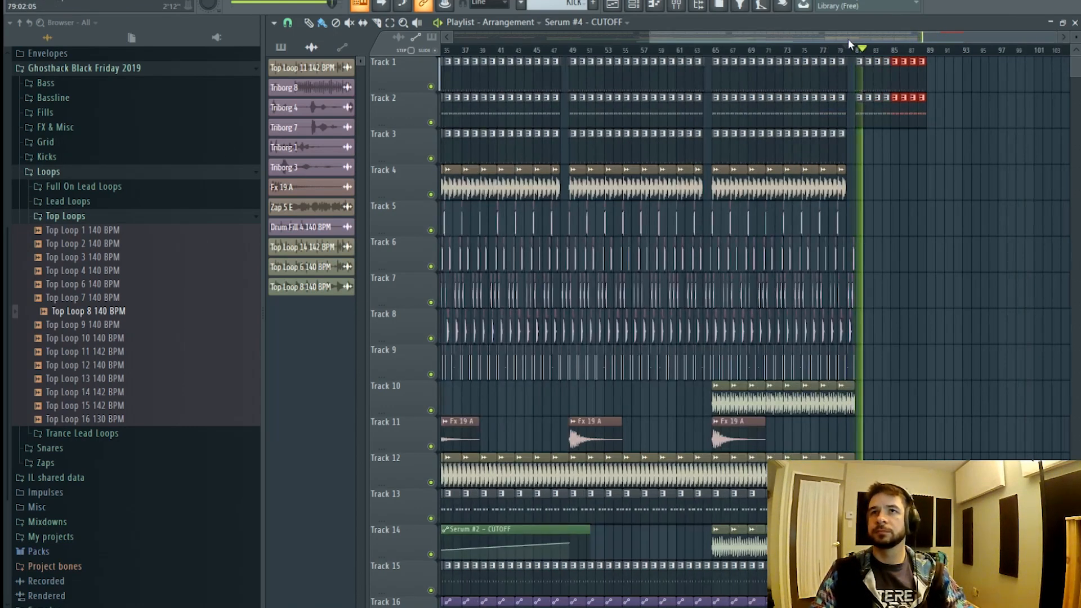
pyautogui.moveTo(848, 39); pyautogui.dragTo(870, 39)
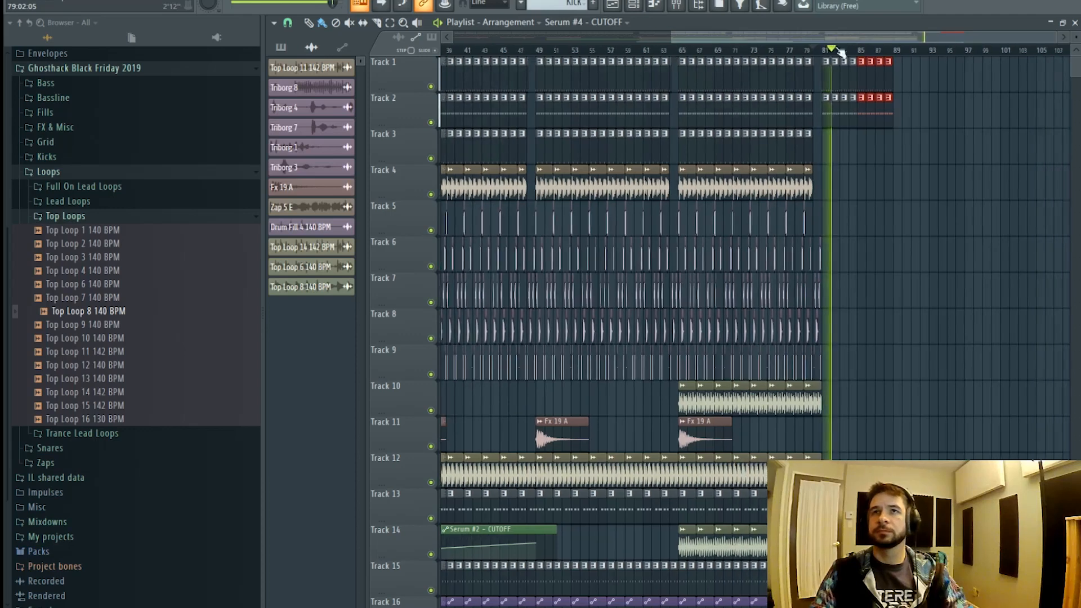
pyautogui.click(743, 51)
# - Audition Full On Lead Loops 4 and 5, and add Full On Lead Loop 5 B 142 BPM to Track 7 past bar 89
pyautogui.click(140, 188)
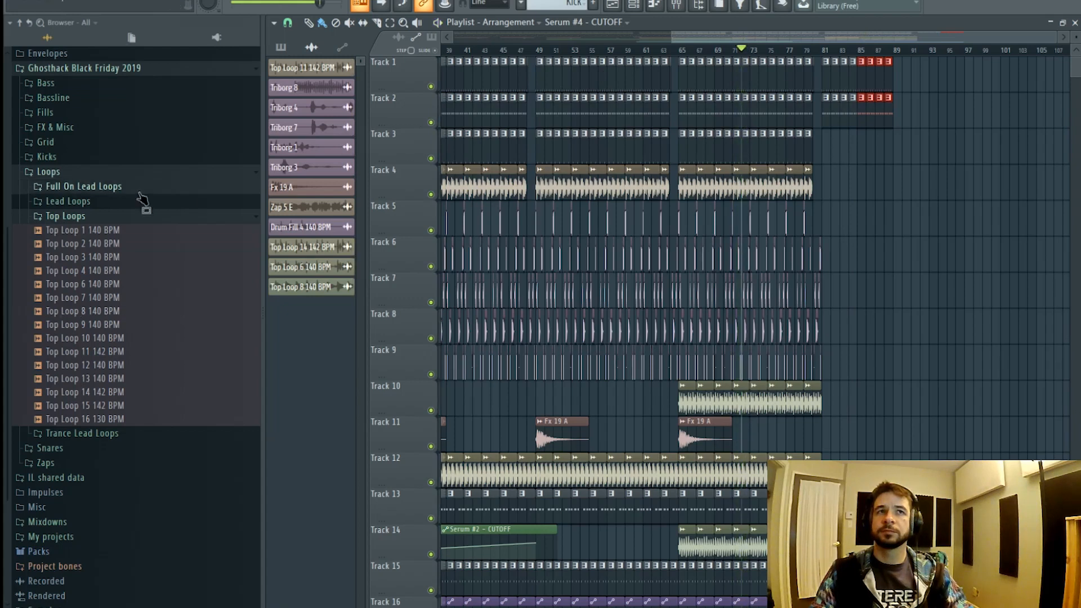
pyautogui.click(168, 336)
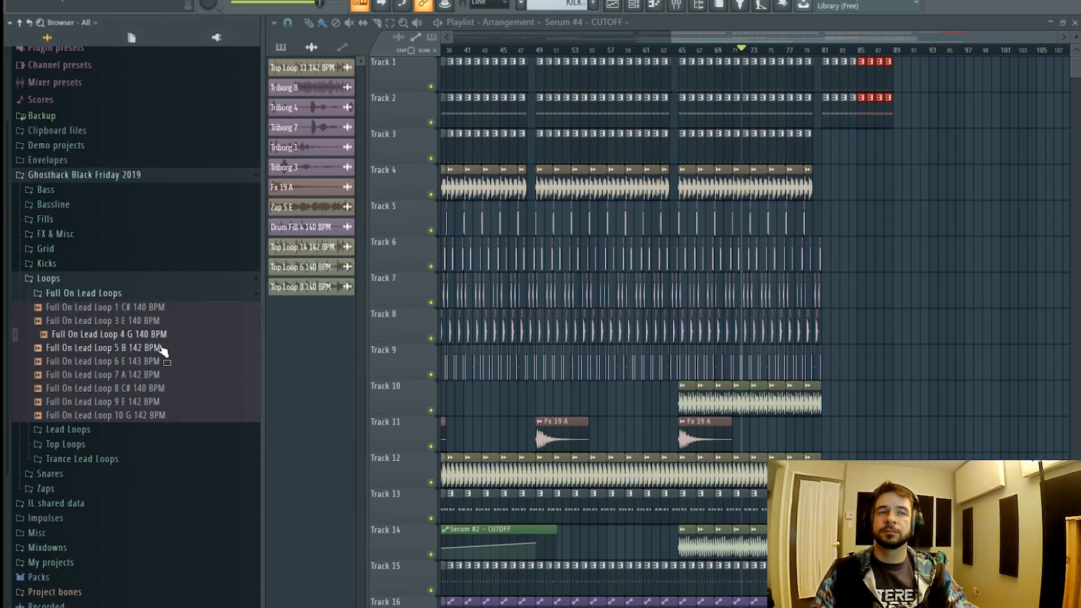
pyautogui.click(159, 353)
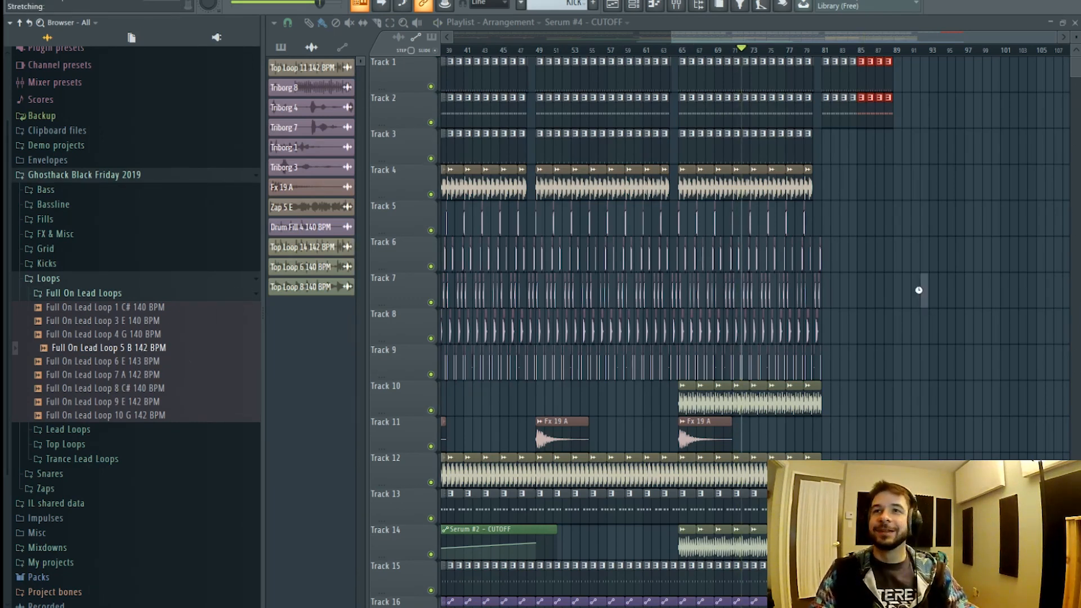
pyautogui.moveTo(918, 290); pyautogui.dragTo(920, 290)
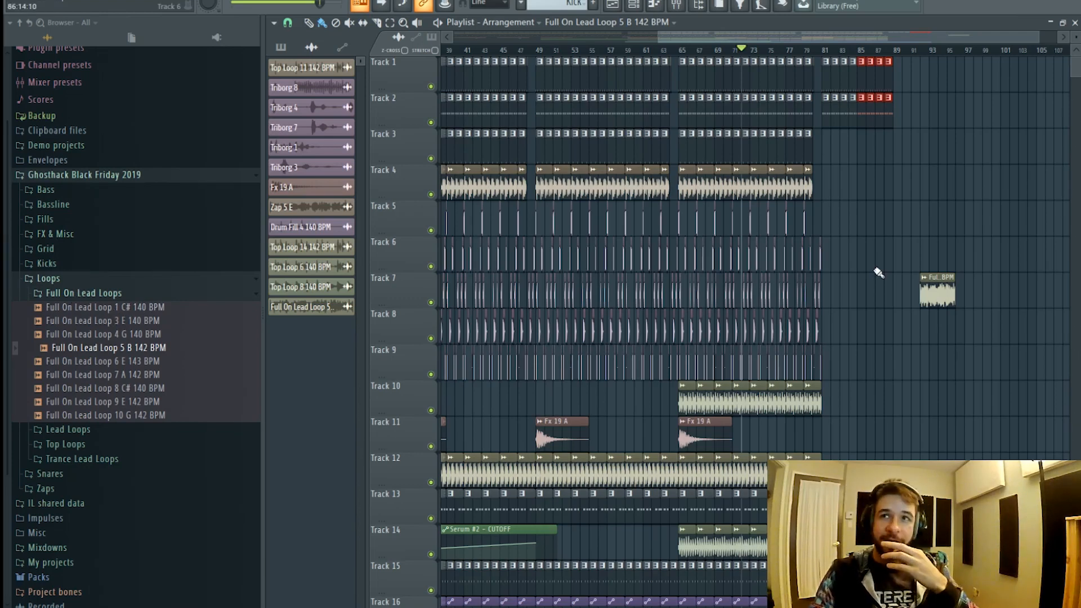
# - Remove the lead loop clip from Track 7 and place three copies on Track 18 from bar 65, with playback cued to about bar 62
pyautogui.rightClick(926, 288)
pyautogui.scroll(-7, 904, 273)
pyautogui.moveTo(677, 446)
pyautogui.mouseDown()
pyautogui.moveTo(751, 443)
pyautogui.moveTo(699, 434)
pyautogui.mouseUp()
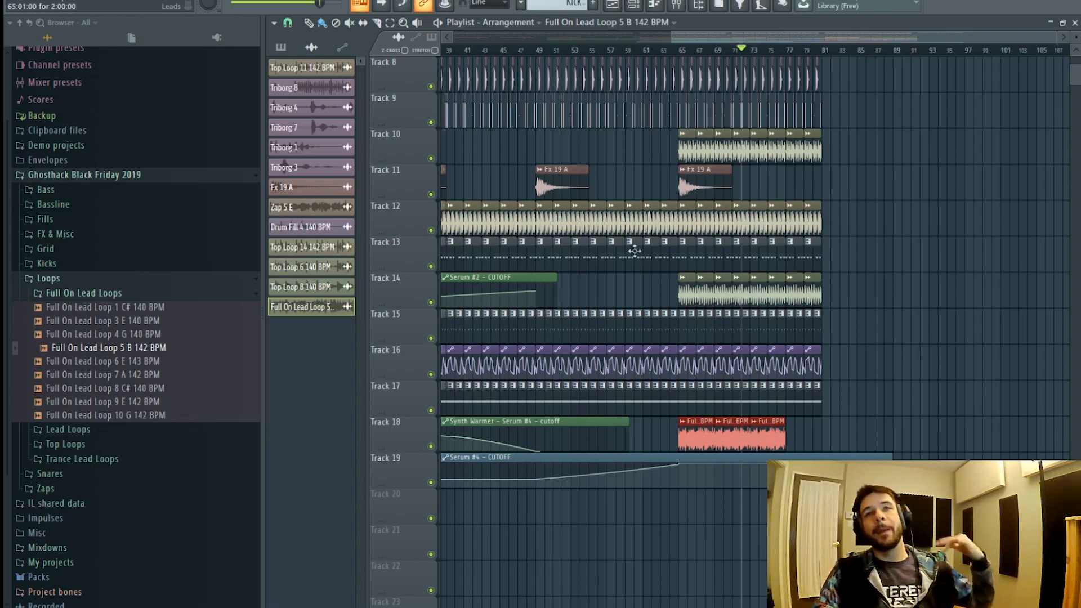
pyautogui.click(652, 49)
# - Route the Full On Lead Loop 5 channel to free mixer track 33
pyautogui.click(685, 6)
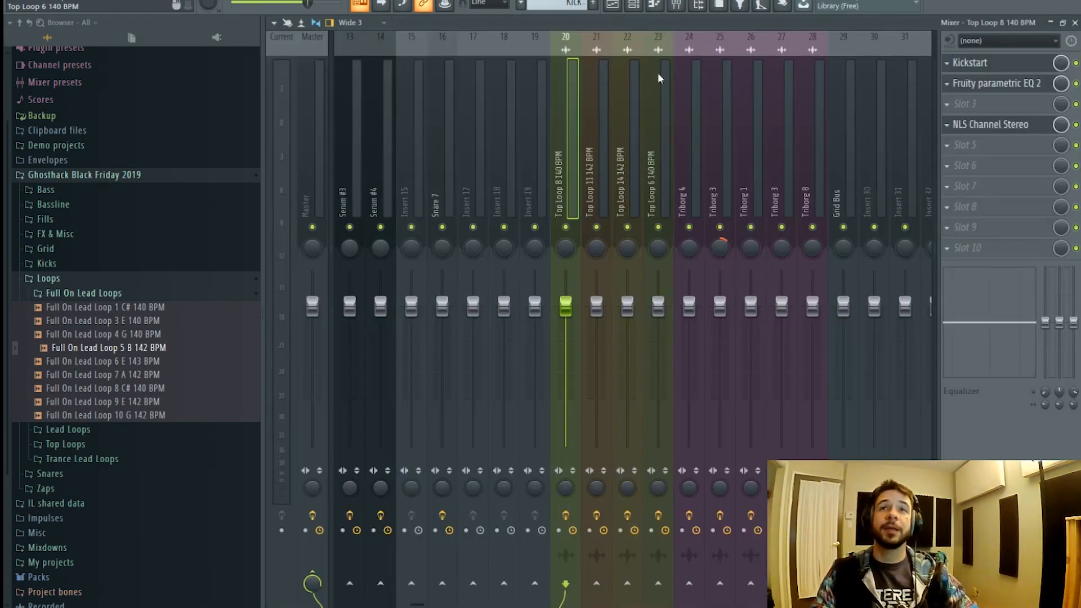
pyautogui.scroll(-3, 558, 188)
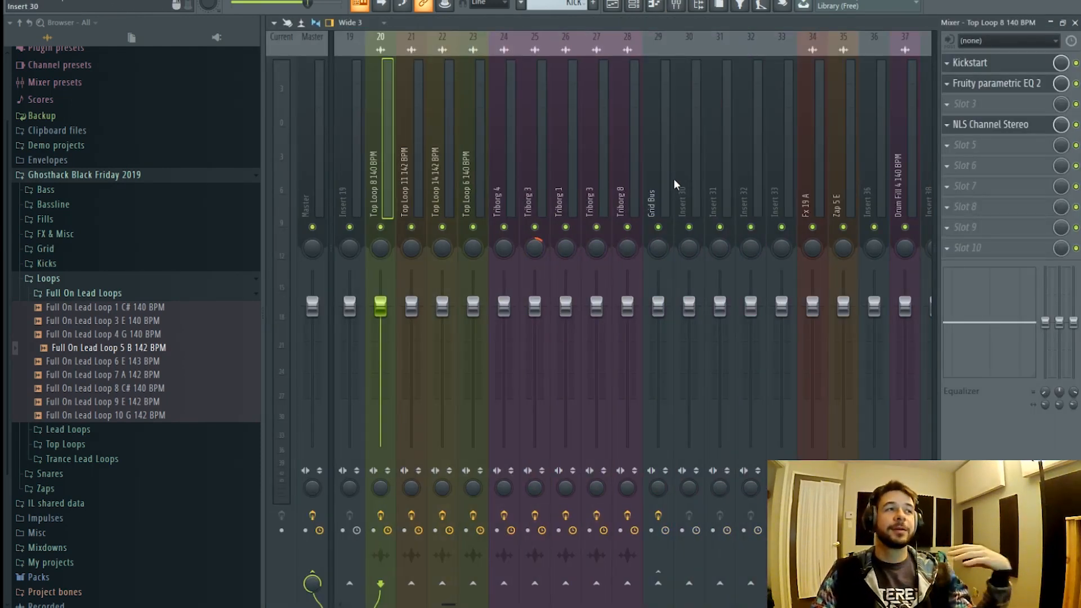
pyautogui.scroll(-5, 674, 179)
pyautogui.rightClick(656, 183)
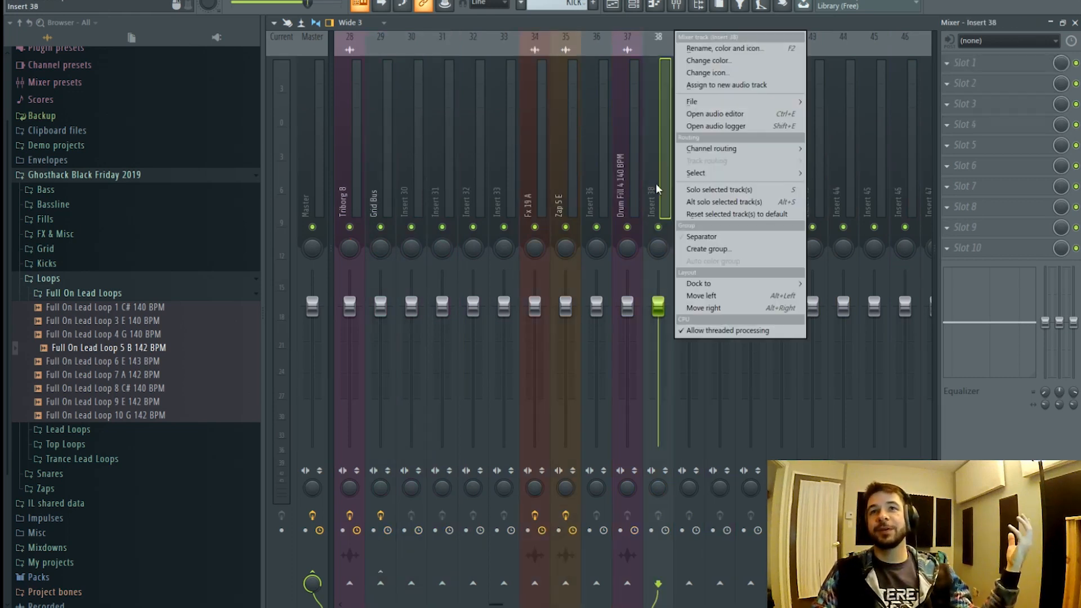
pyautogui.rightClick(599, 133)
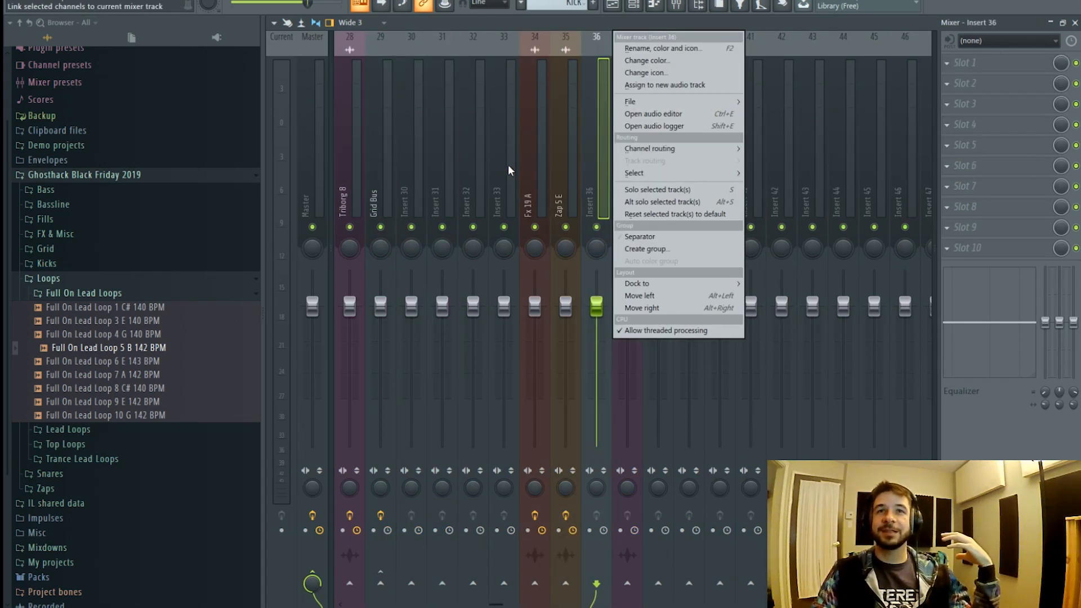
pyautogui.moveTo(647, 149)
pyautogui.click(692, 149)
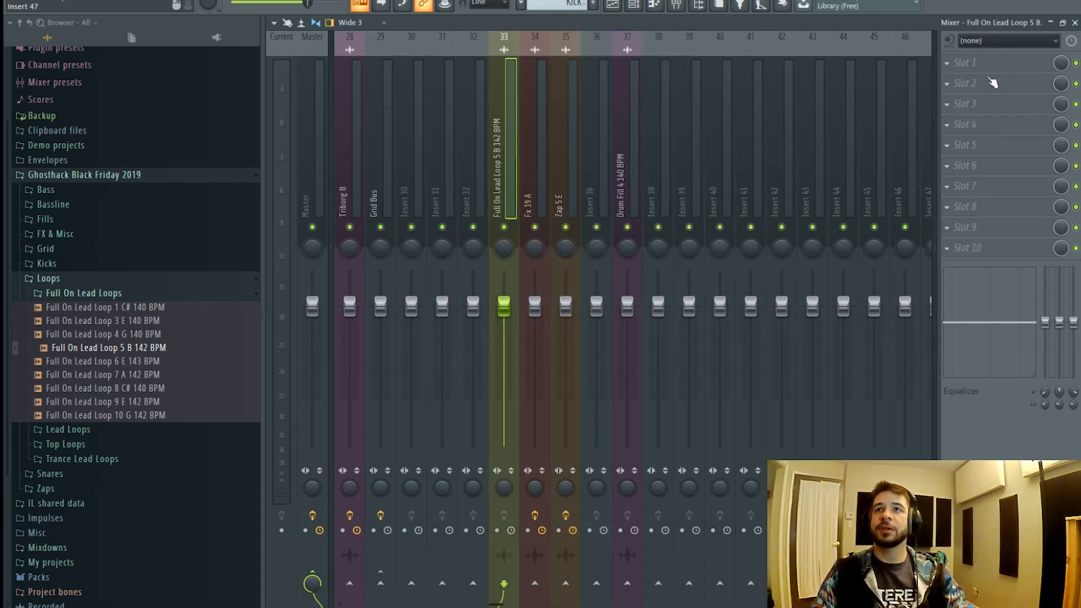
# - Add FabFilter Pro-Q 3 to the lead loop's slot 1 with a 30 dB/oct low cut at about 177 Hz
pyautogui.click(1000, 63)
pyautogui.moveTo(963, 80)
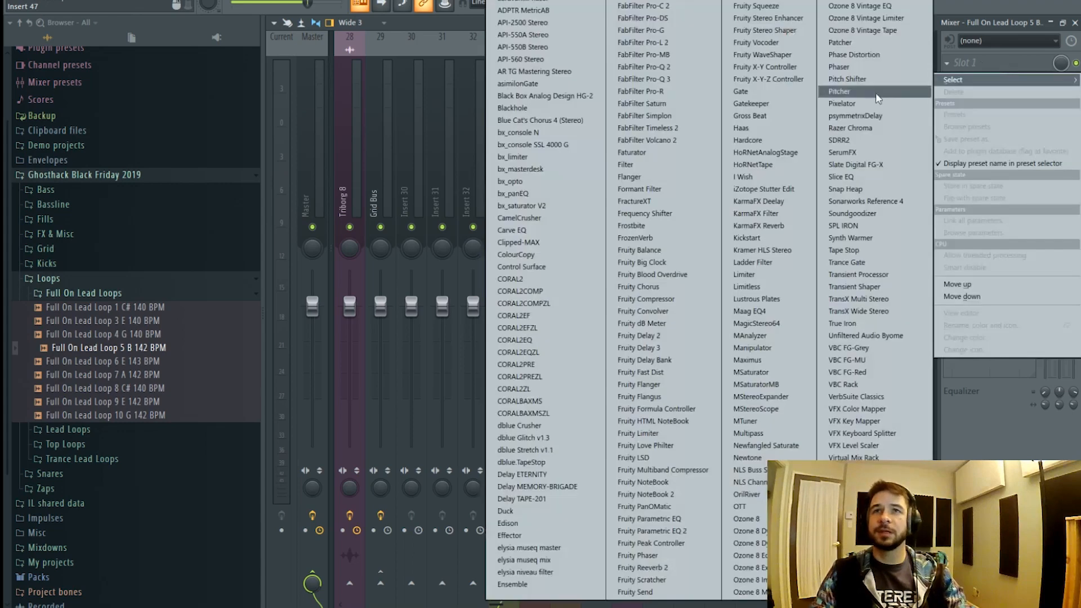
pyautogui.click(684, 78)
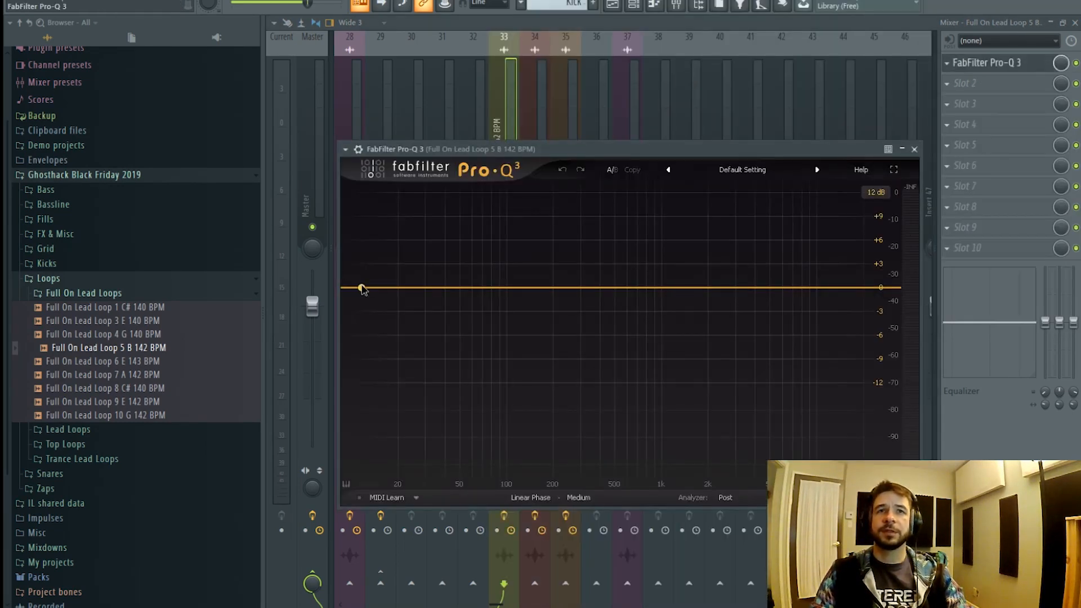
pyautogui.moveTo(362, 289); pyautogui.dragTo(545, 303)
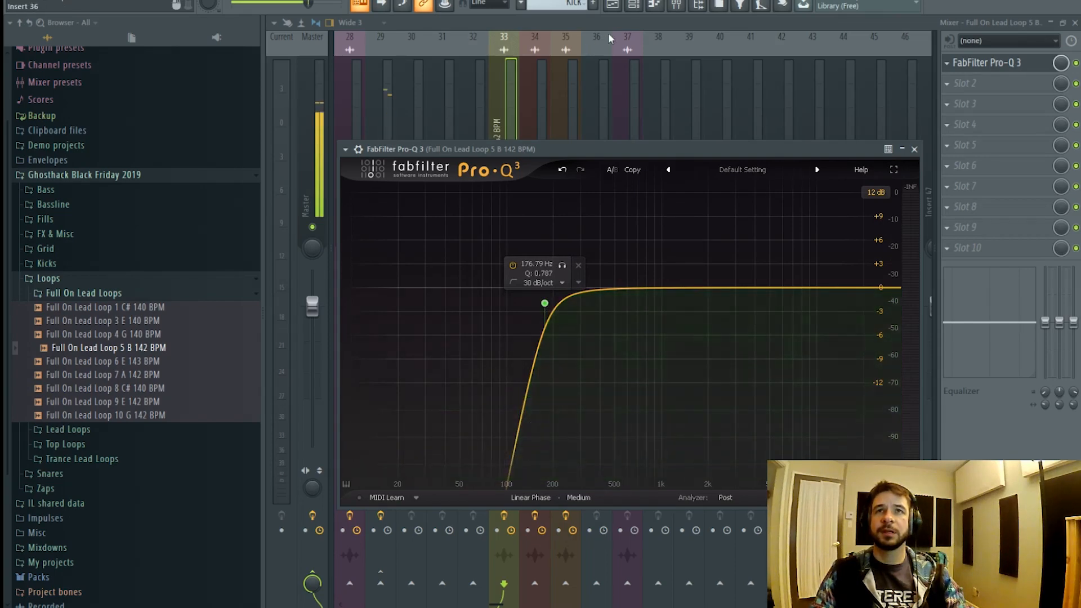
# - Play from bar 65 and, in Pro-Q 3, raise the lead loop's low cut and add a bell boost of about 2.3 dB at 957 Hz
pyautogui.click(616, 5)
pyautogui.click(680, 50)
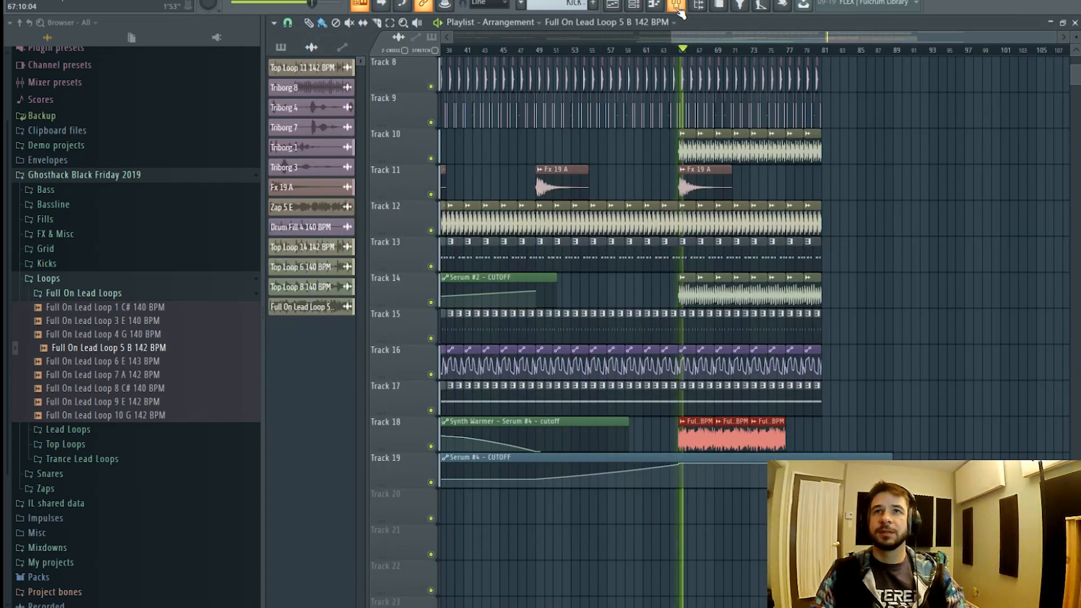
pyautogui.press('F9')
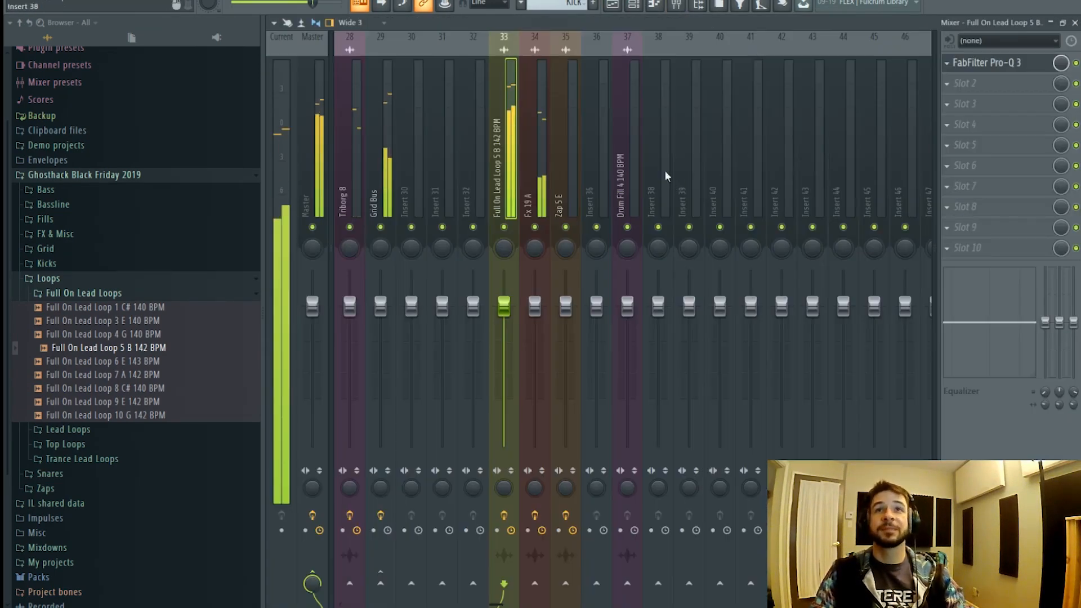
pyautogui.click(986, 62)
pyautogui.moveTo(545, 303); pyautogui.dragTo(658, 271)
pyautogui.scroll(2, 572, 304)
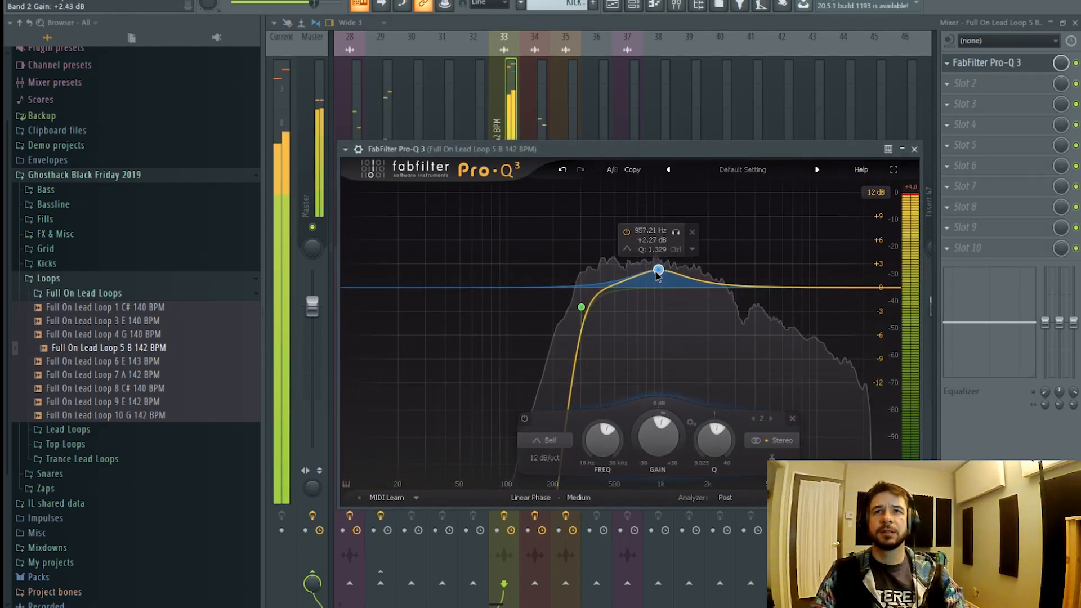
# - Add a bell cut of about -30 dB near 3.9 kHz and a gentle high-shelf reduction near 13 kHz to the lead loop
pyautogui.moveTo(732, 289); pyautogui.dragTo(749, 379)
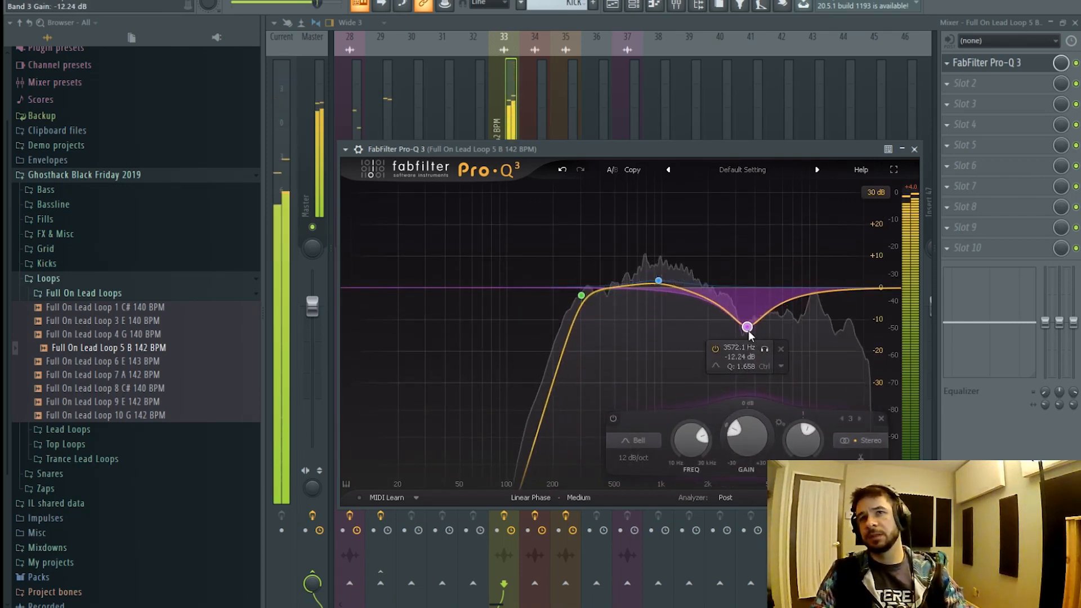
pyautogui.doubleClick(836, 290)
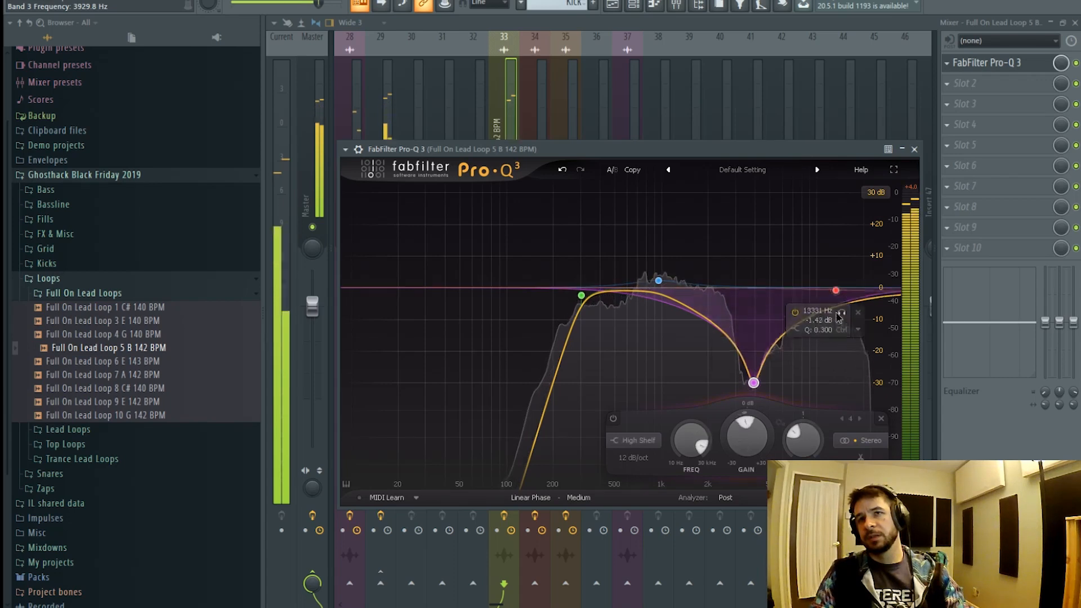
pyautogui.scroll(3, 585, 300)
# - Set the lead loop's low cut to about 379 Hz at 72 dB/oct and add a bell boost of 2.23 dB near 2.3 kHz
pyautogui.scroll(-2, 584, 299)
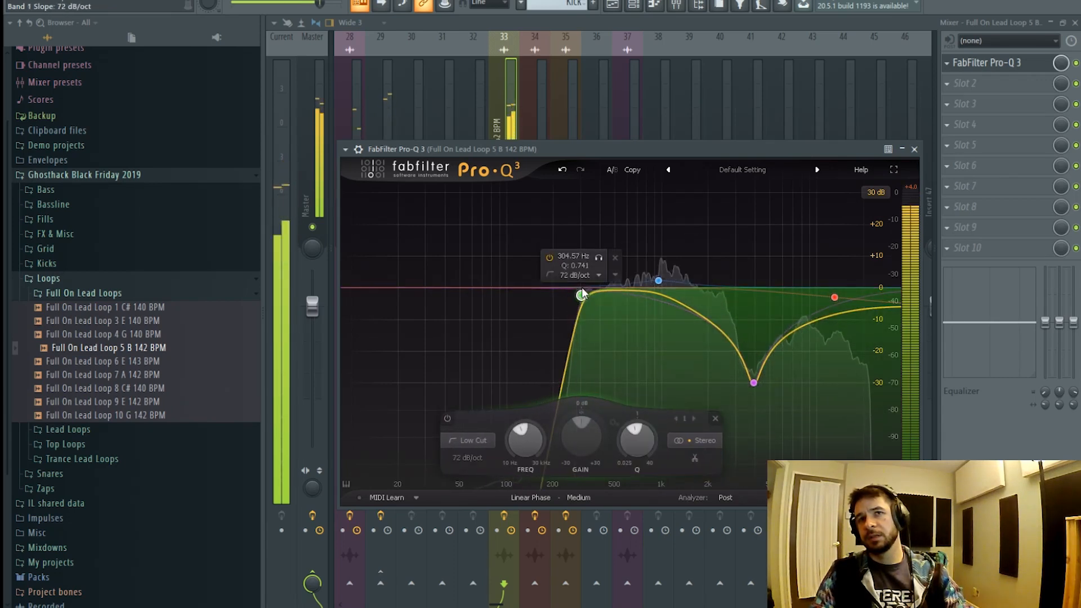
pyautogui.moveTo(584, 300)
pyautogui.mouseDown()
pyautogui.moveTo(609, 325)
pyautogui.moveTo(599, 313)
pyautogui.mouseUp()
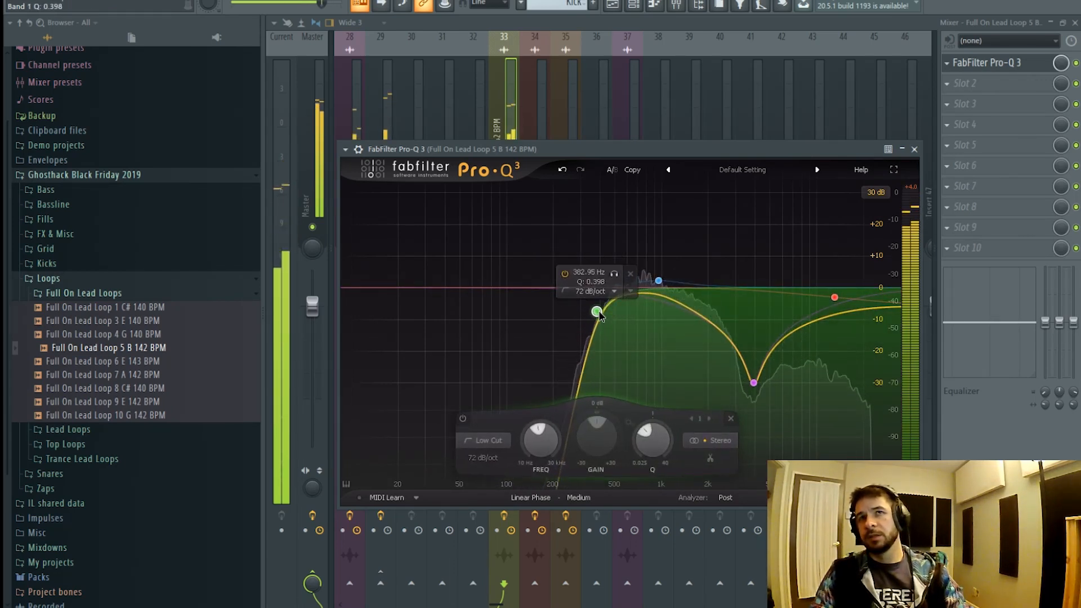
pyautogui.click(679, 320)
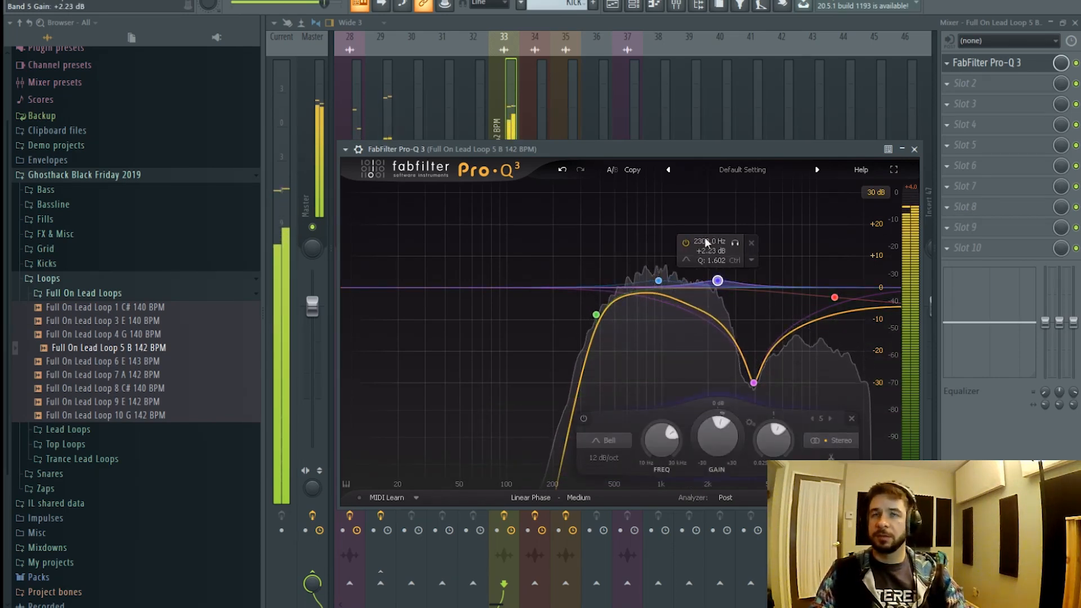
pyautogui.click(914, 149)
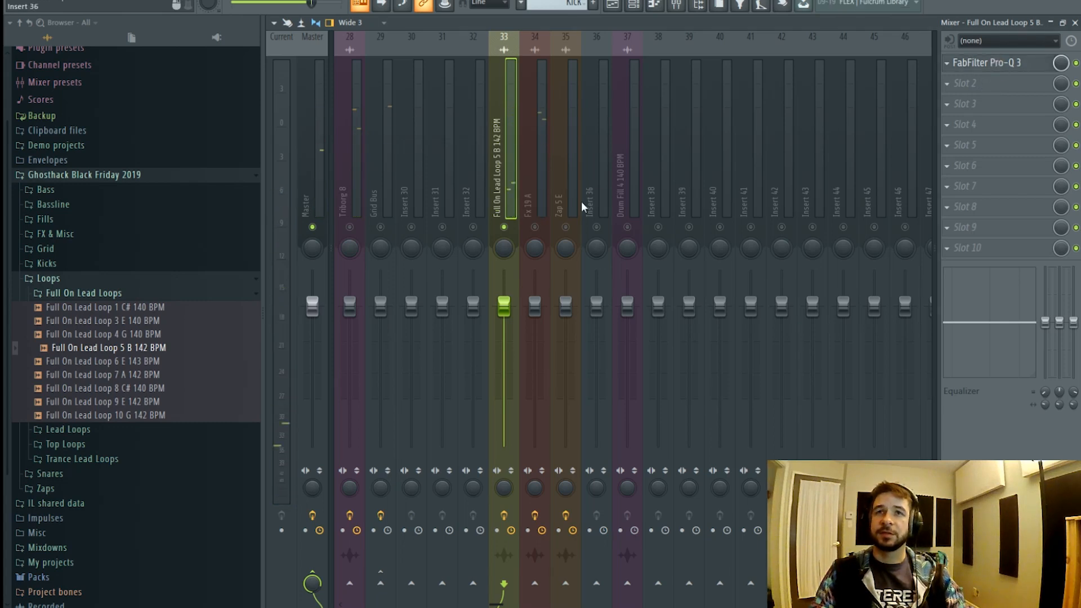
# - Raise the lead loop's low cut to about 472 Hz at 96 dB/oct and adjust the midrange EQ curve during playback
pyautogui.click(987, 63)
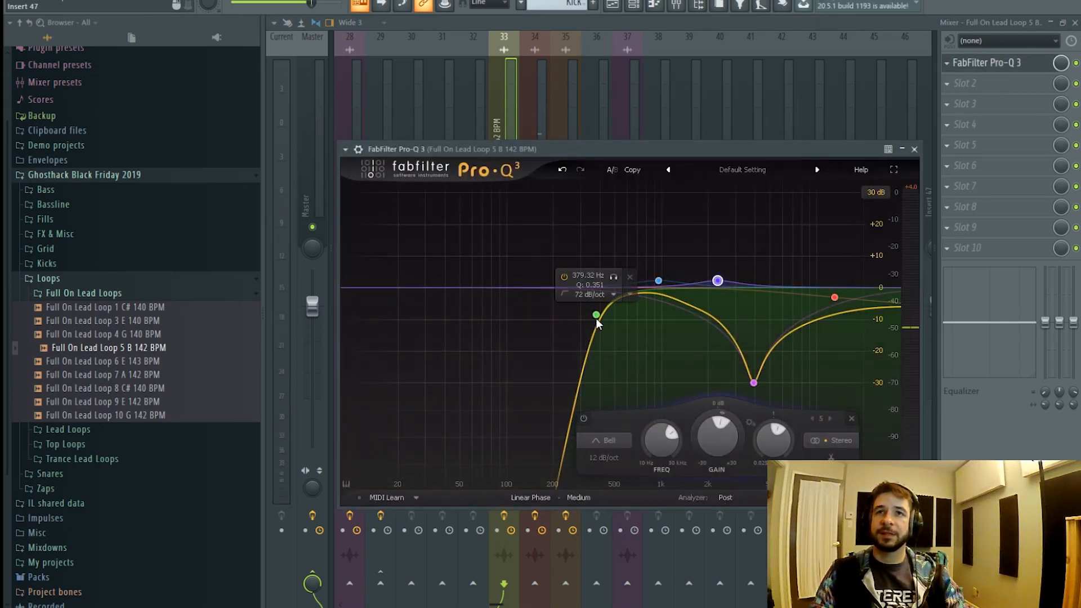
pyautogui.moveTo(598, 316); pyautogui.dragTo(612, 319)
pyautogui.press('space')
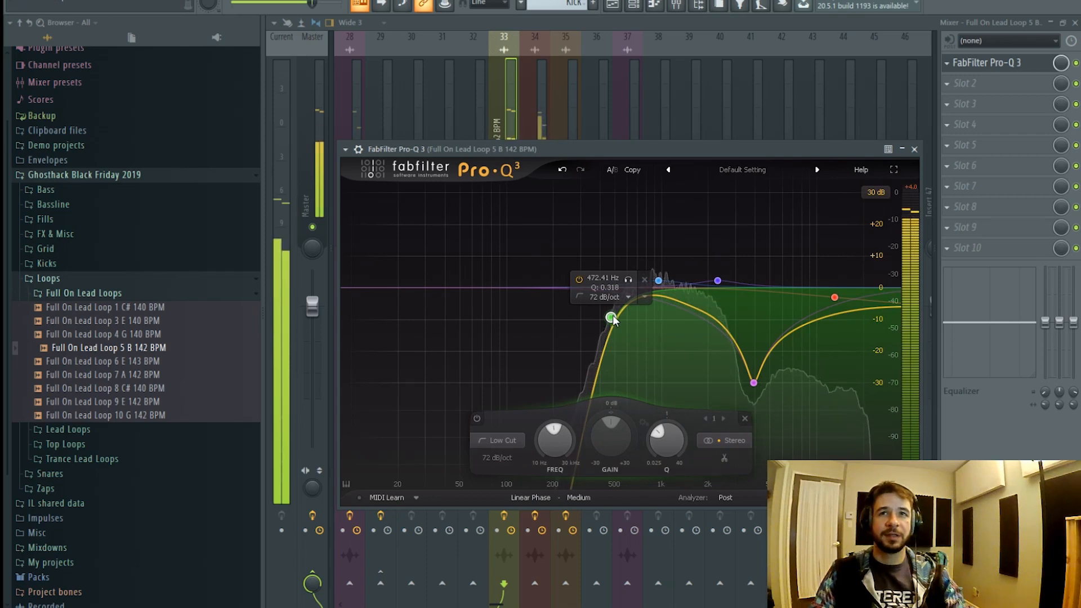
pyautogui.scroll(2, 613, 319)
pyautogui.scroll(-1, 613, 318)
pyautogui.click(645, 297)
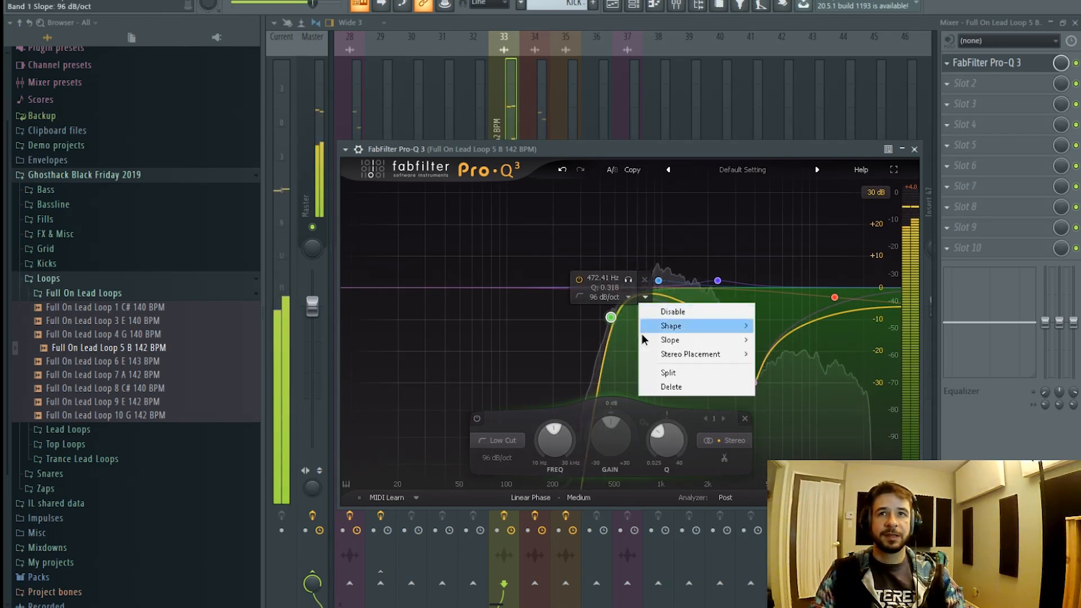
pyautogui.click(601, 223)
pyautogui.moveTo(665, 297); pyautogui.dragTo(715, 306)
pyautogui.scroll(-5, 691, 375)
pyautogui.press('space')
# - Add Faturator to slot 2 of the lead loop's mixer track
pyautogui.click(988, 84)
pyautogui.moveTo(968, 101)
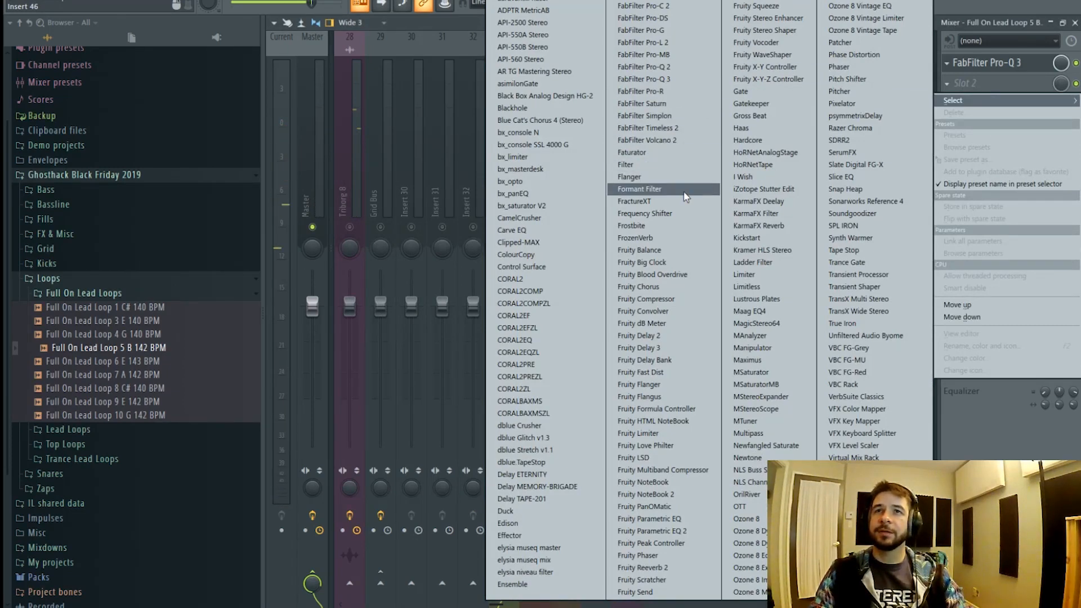
pyautogui.click(664, 158)
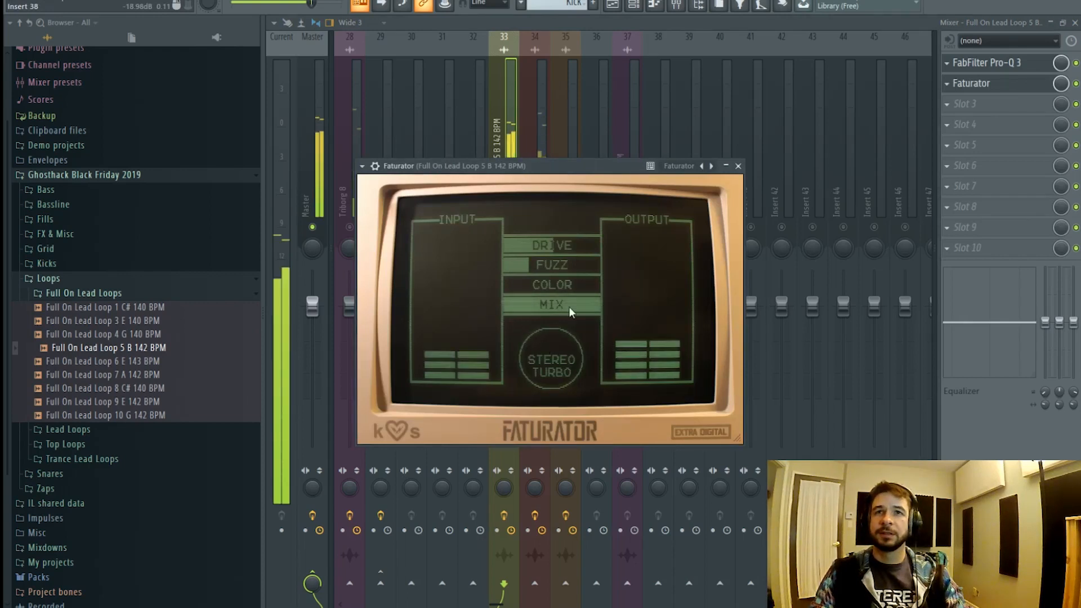
# - Lower Faturator's mix to roughly half, set its fuzz to 0% and fine-tune the drive on the lead loop
pyautogui.moveTo(565, 307); pyautogui.dragTo(564, 317)
pyautogui.moveTo(559, 267); pyautogui.dragTo(559, 295)
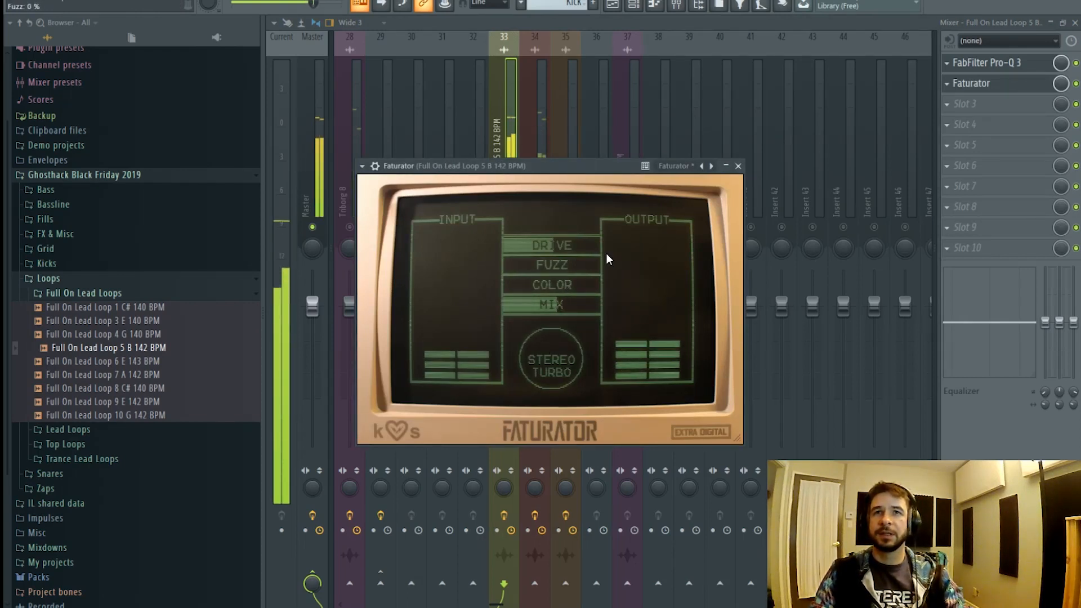
pyautogui.moveTo(580, 247); pyautogui.dragTo(580, 238)
pyautogui.click(739, 166)
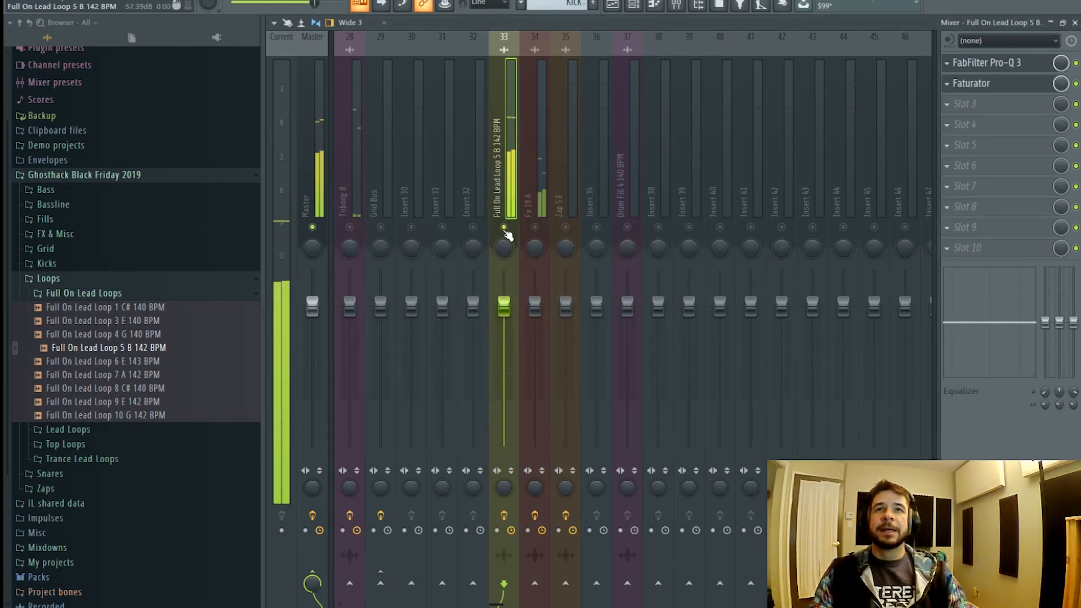
# - Try Pixelator in slot 3 of the lead loop's mixer track
pyautogui.rightClick(953, 89)
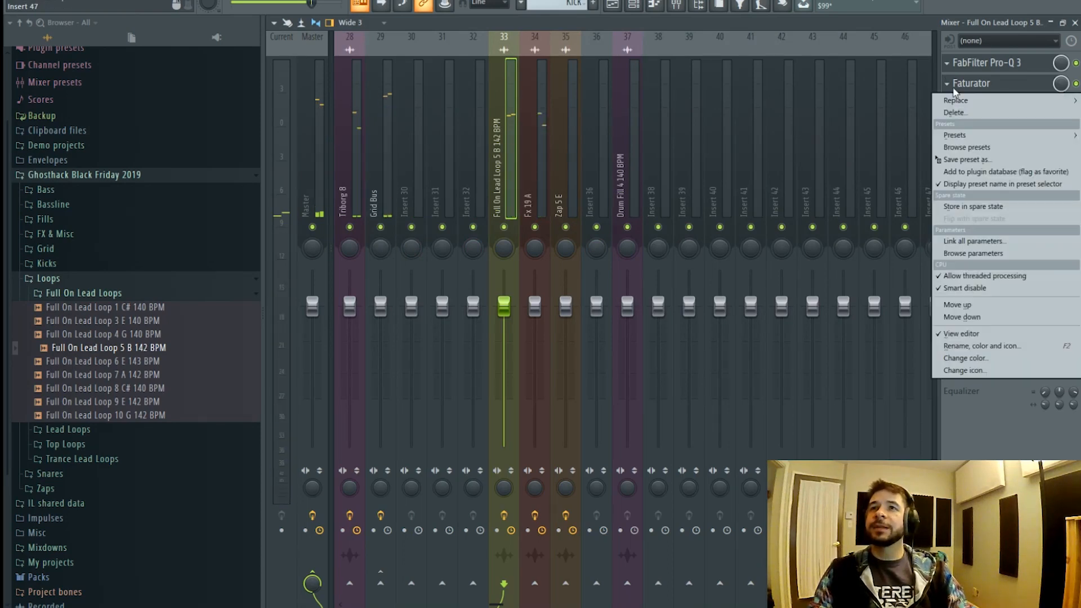
pyautogui.moveTo(964, 100)
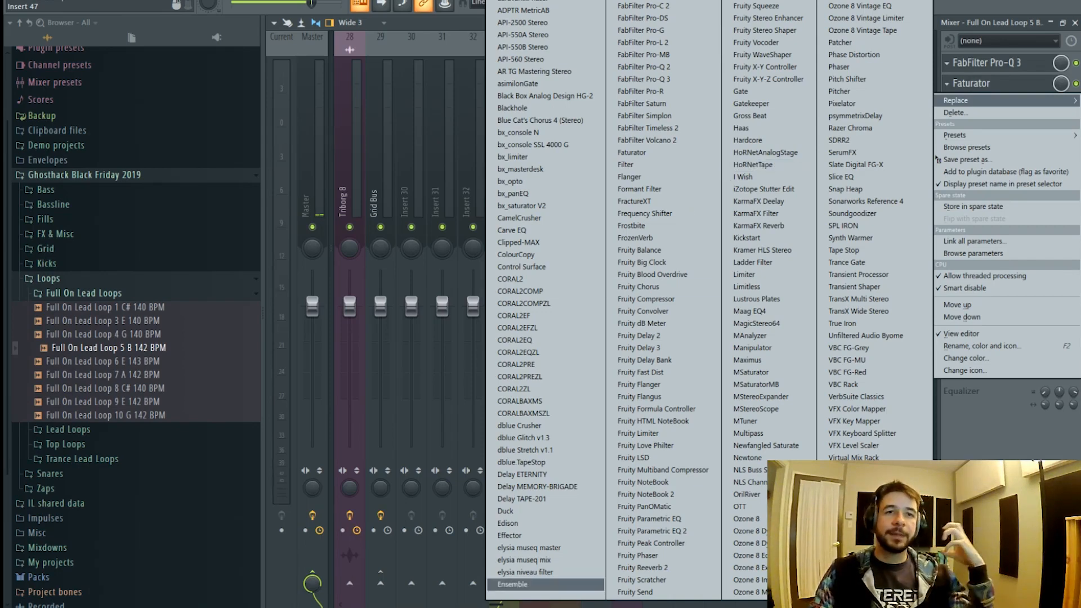
pyautogui.press('Escape')
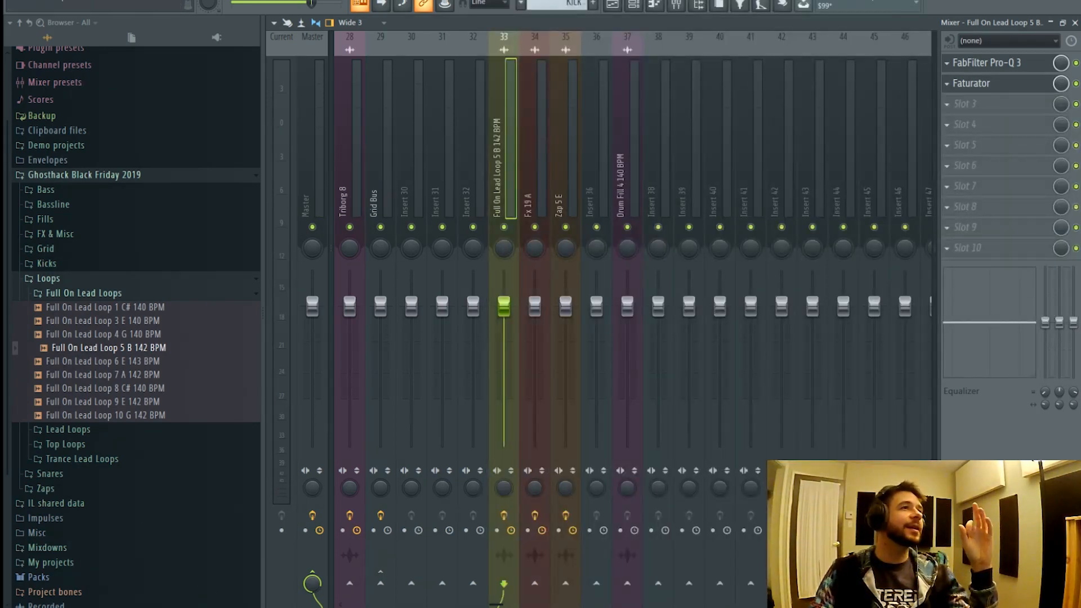
pyautogui.click(1009, 102)
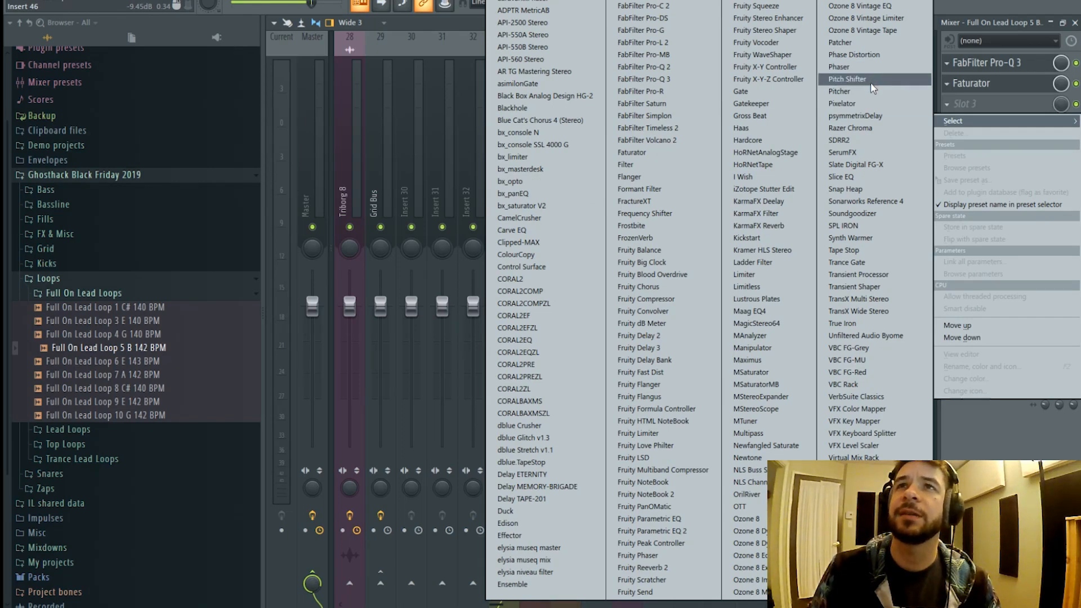
pyautogui.click(867, 103)
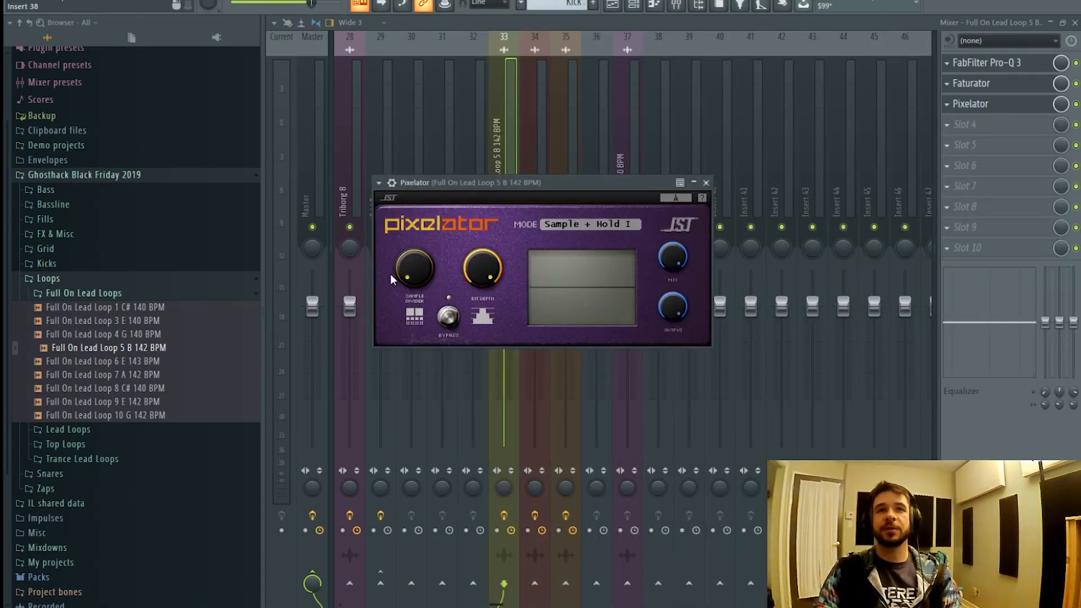
# - Replace Pixelator in slot 3 with dblue Crusher and solo the lead loop's mixer track during playback
pyautogui.click(958, 104)
pyautogui.rightClick(954, 116)
pyautogui.moveTo(956, 120)
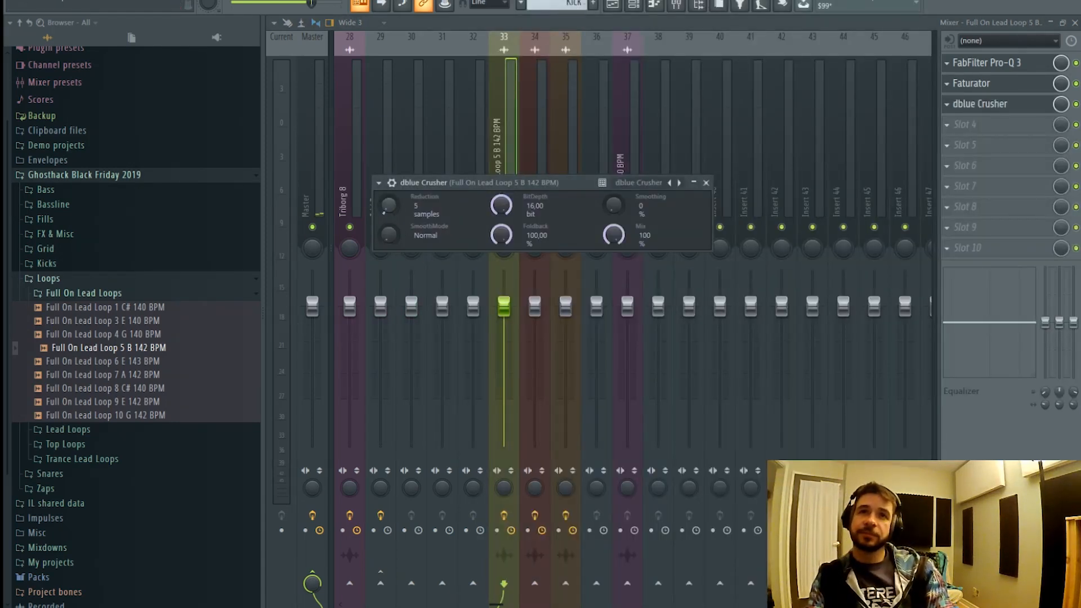
pyautogui.press('space')
pyautogui.click(499, 146)
pyautogui.rightClick(504, 227)
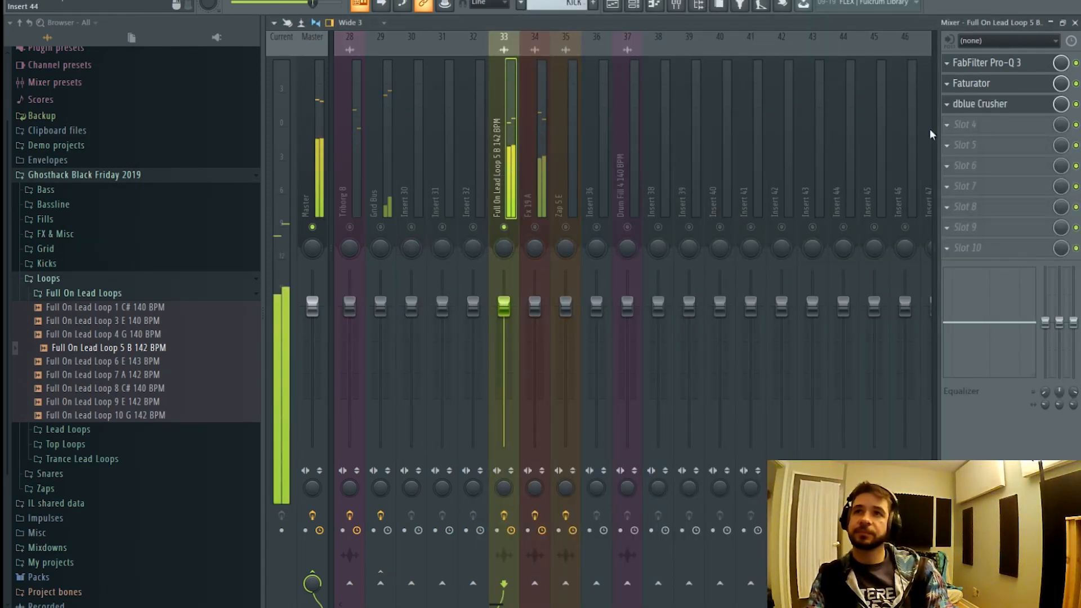
# - Set dblue Crusher's reduction to 4 samples with foldback at 100%, and compare the lead loop with and without the effect
pyautogui.click(1000, 107)
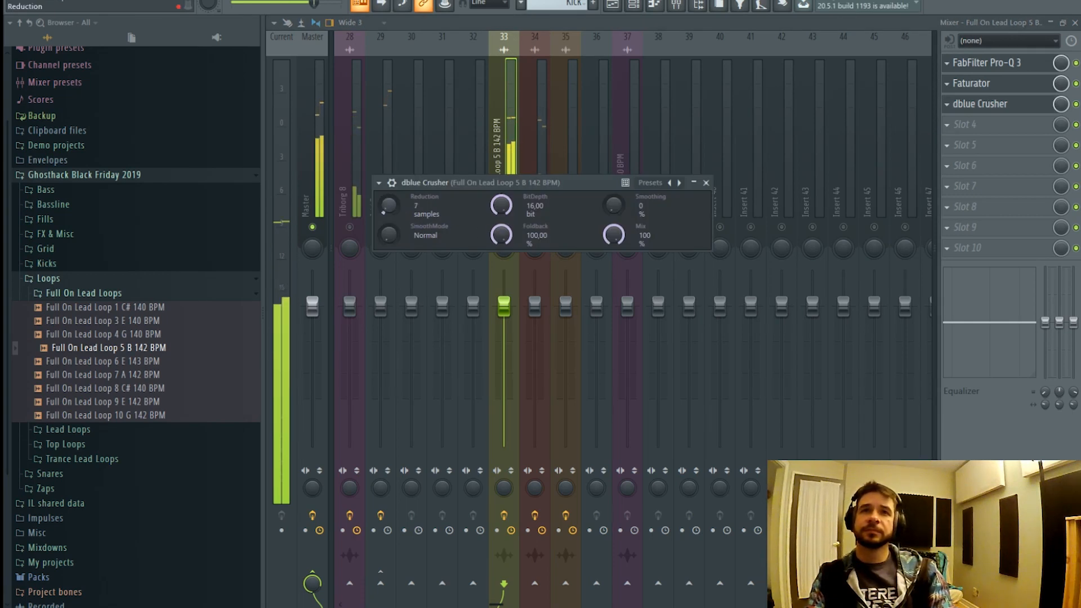
pyautogui.moveTo(388, 206); pyautogui.dragTo(388, 203)
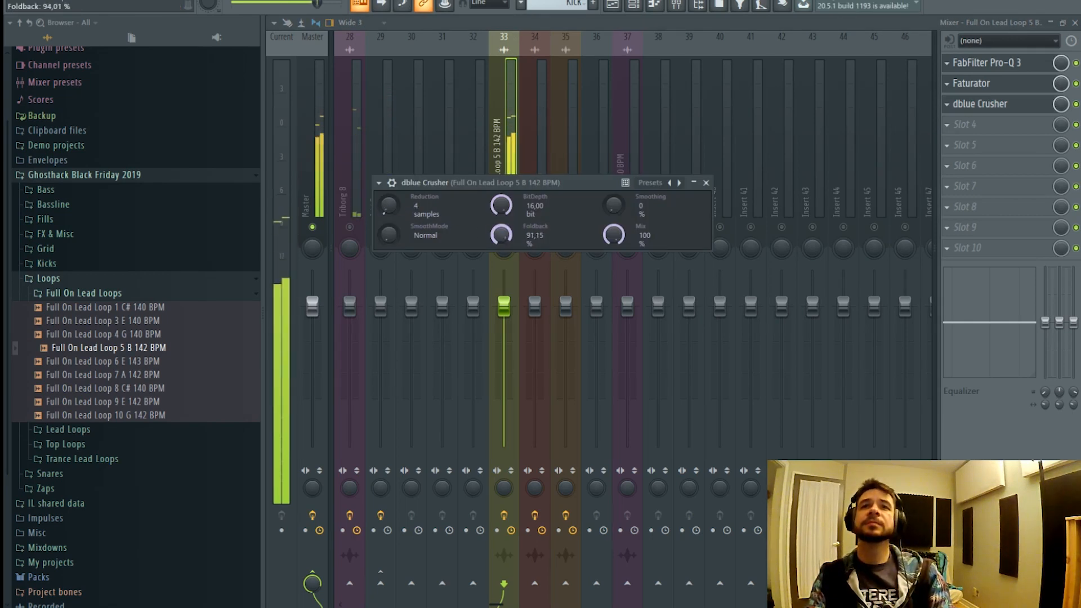
pyautogui.moveTo(501, 236); pyautogui.dragTo(500, 198)
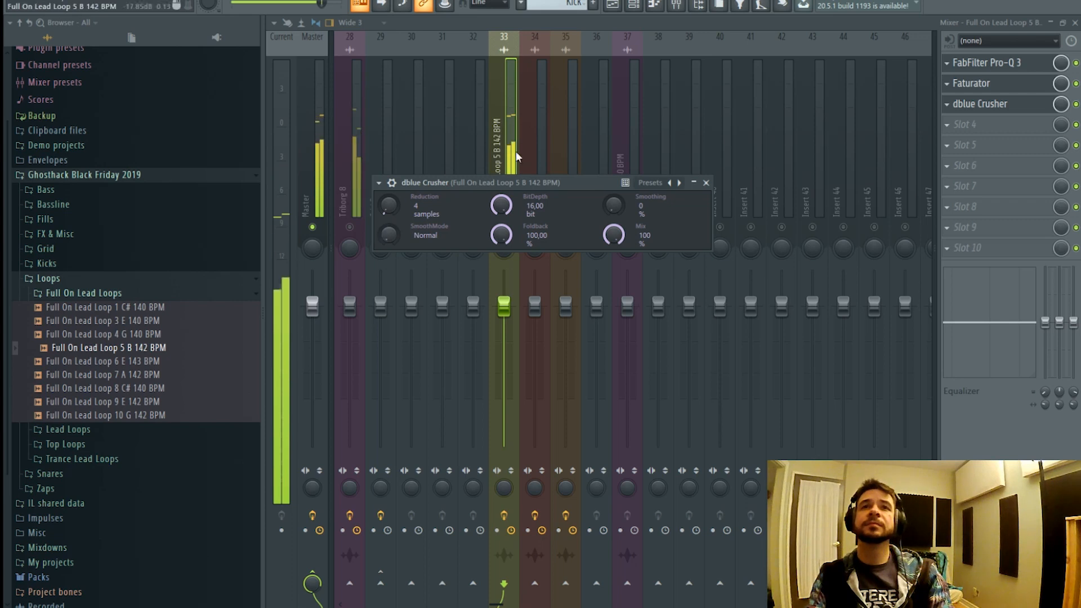
pyautogui.click(1076, 105)
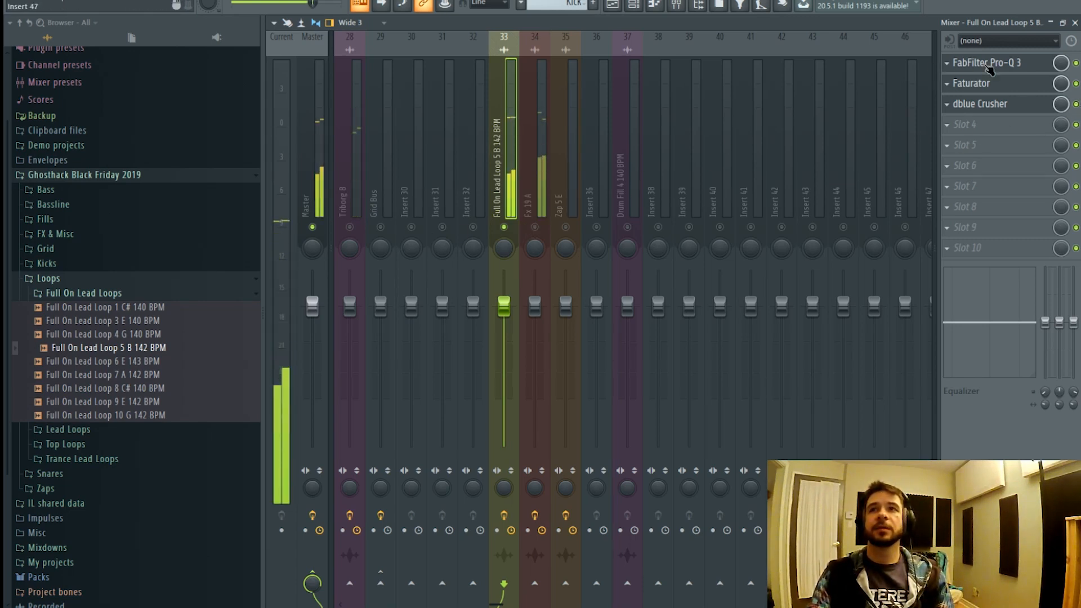
# - Add Fruity Parametric EQ 2 to slot 4, load its HP preset and raise the high-pass cutoff into the low mids
pyautogui.click(981, 125)
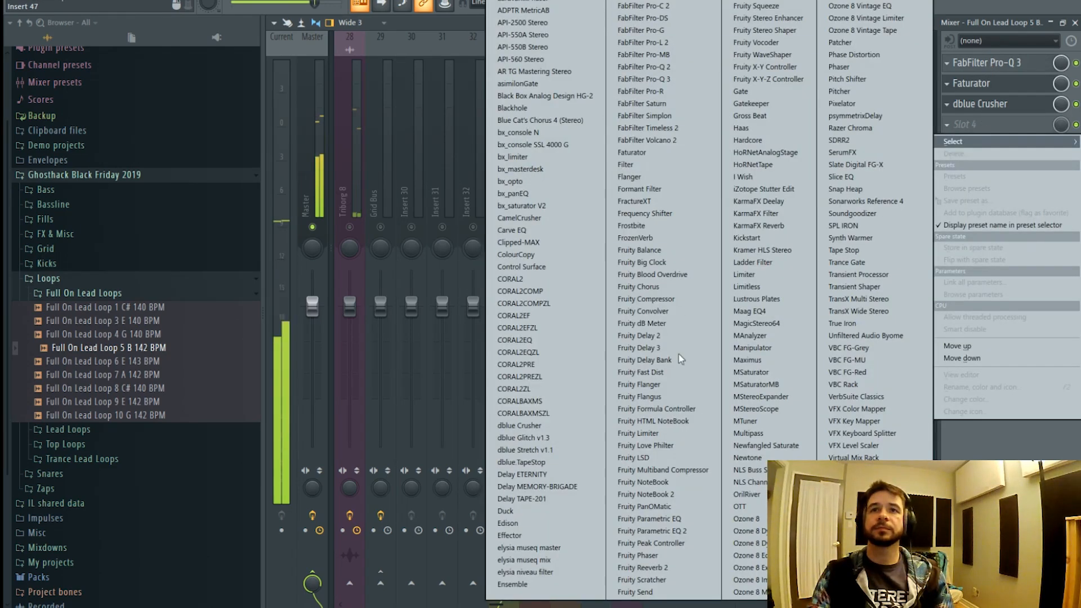
pyautogui.click(694, 548)
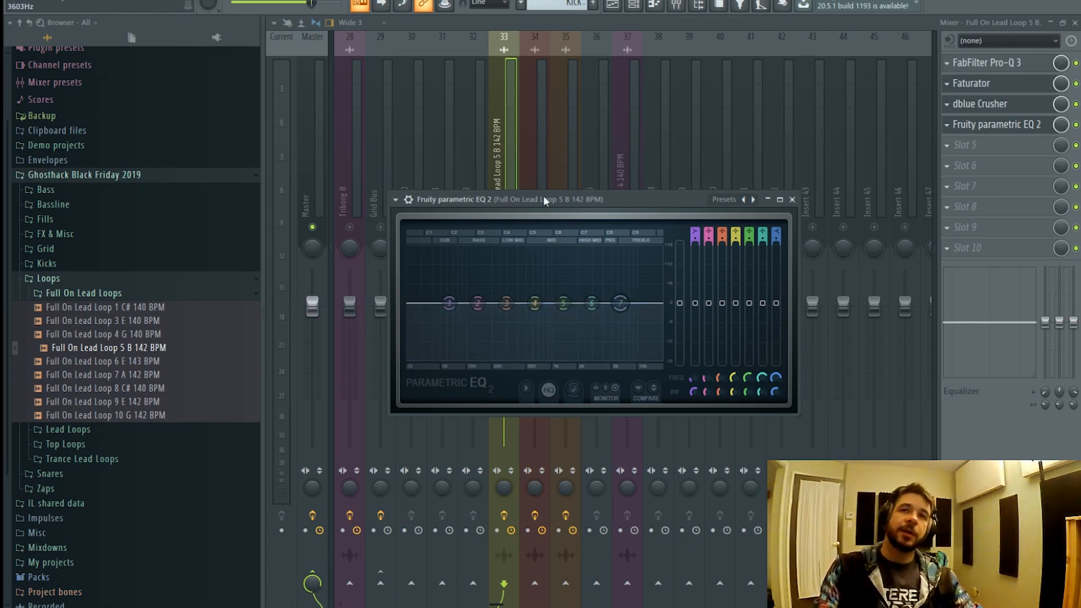
pyautogui.click(395, 199)
pyautogui.moveTo(430, 251)
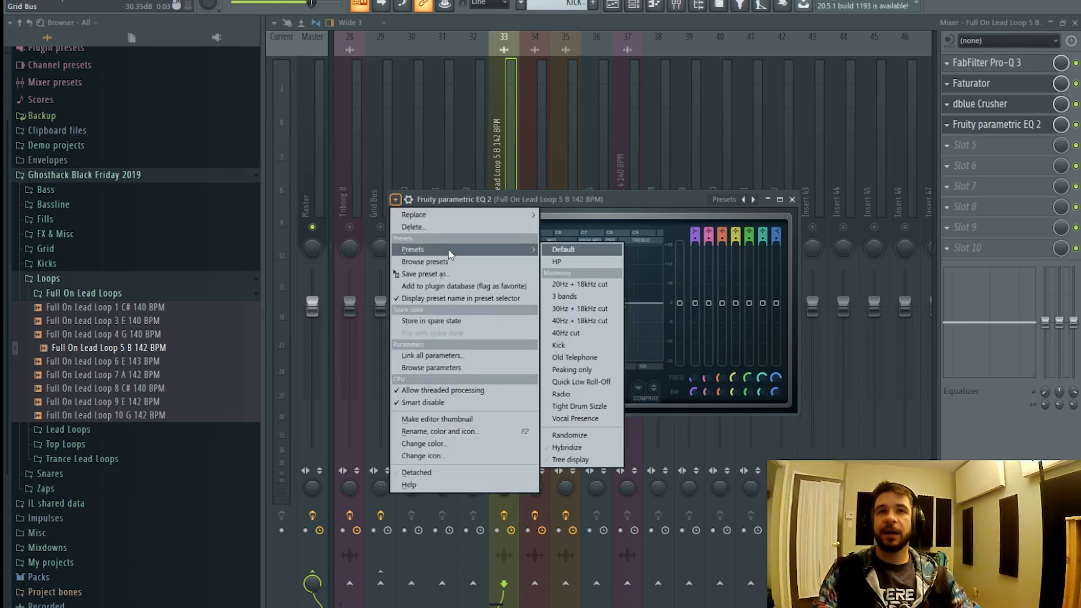
pyautogui.click(580, 264)
pyautogui.press('space')
pyautogui.moveTo(501, 304); pyautogui.dragTo(518, 303)
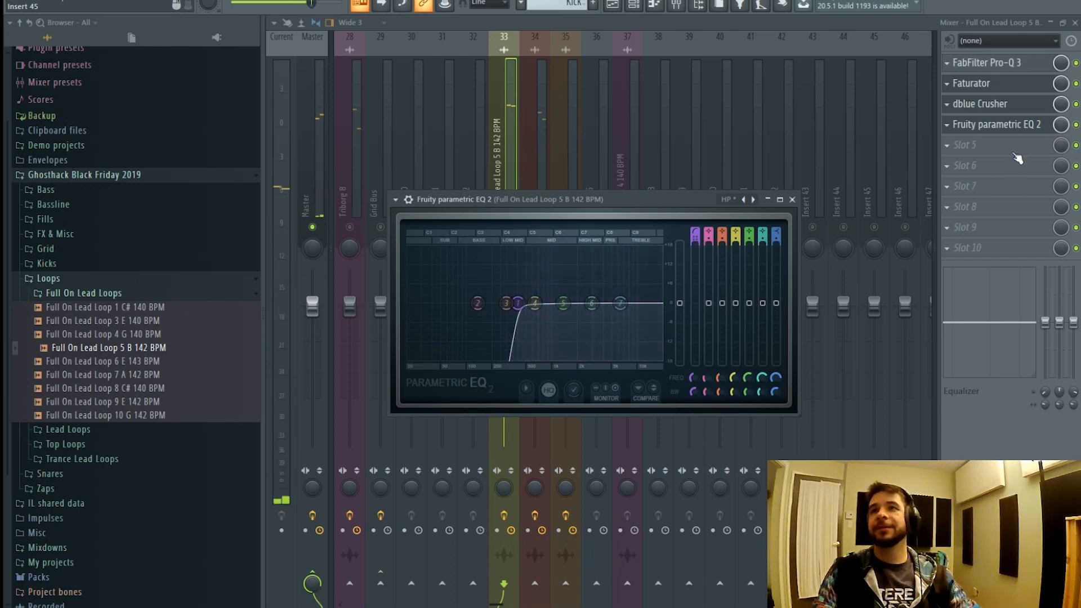
# - Add API-550A Stereo to slot 5, boost the high band at 10 kHz and compare the result with the effect bypassed
pyautogui.click(1016, 147)
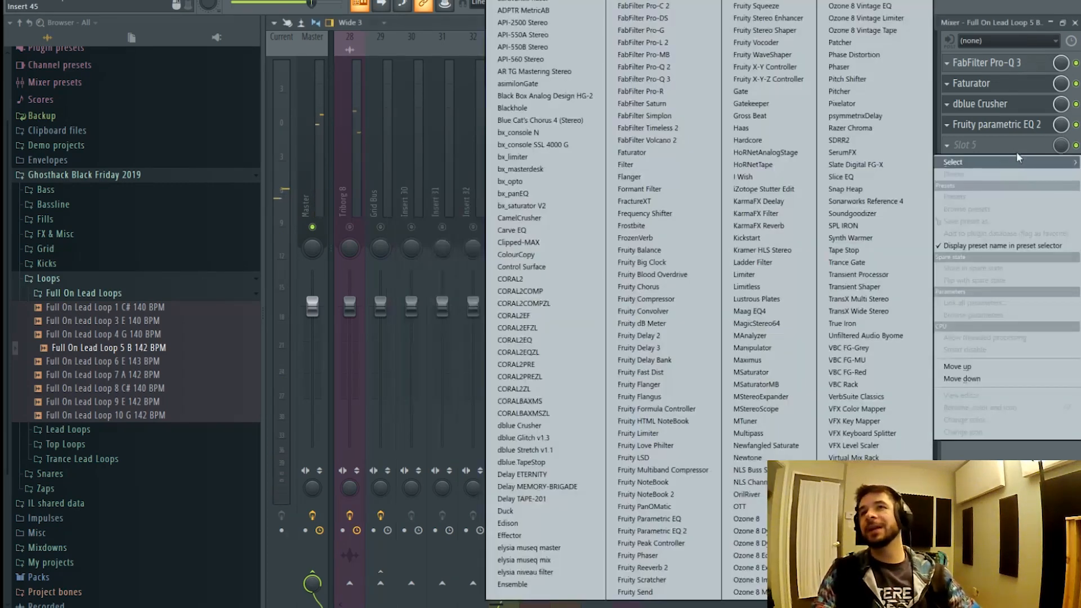
pyautogui.click(580, 34)
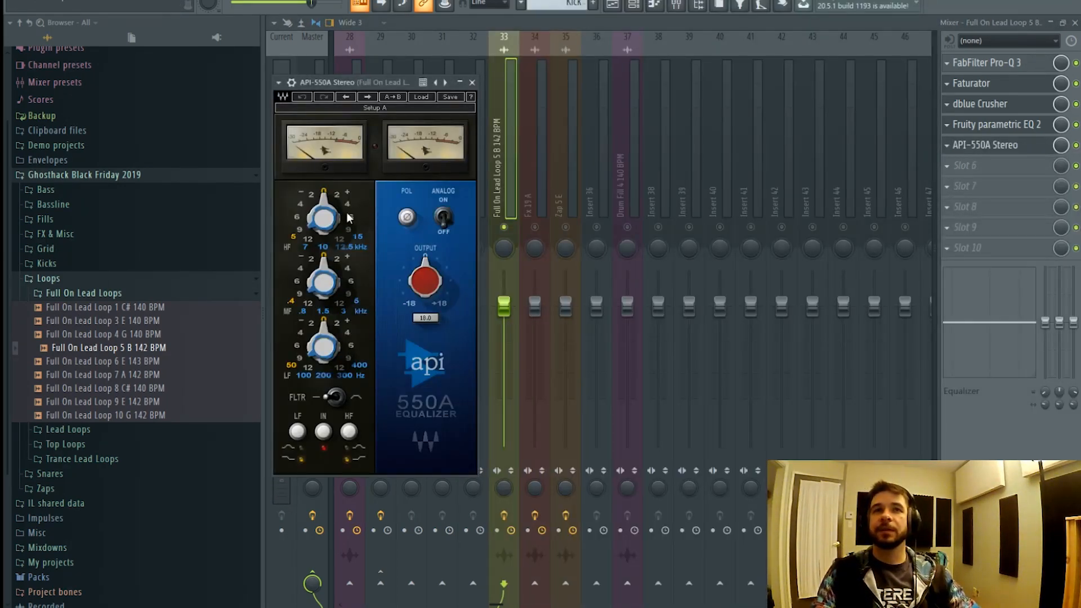
pyautogui.press('space')
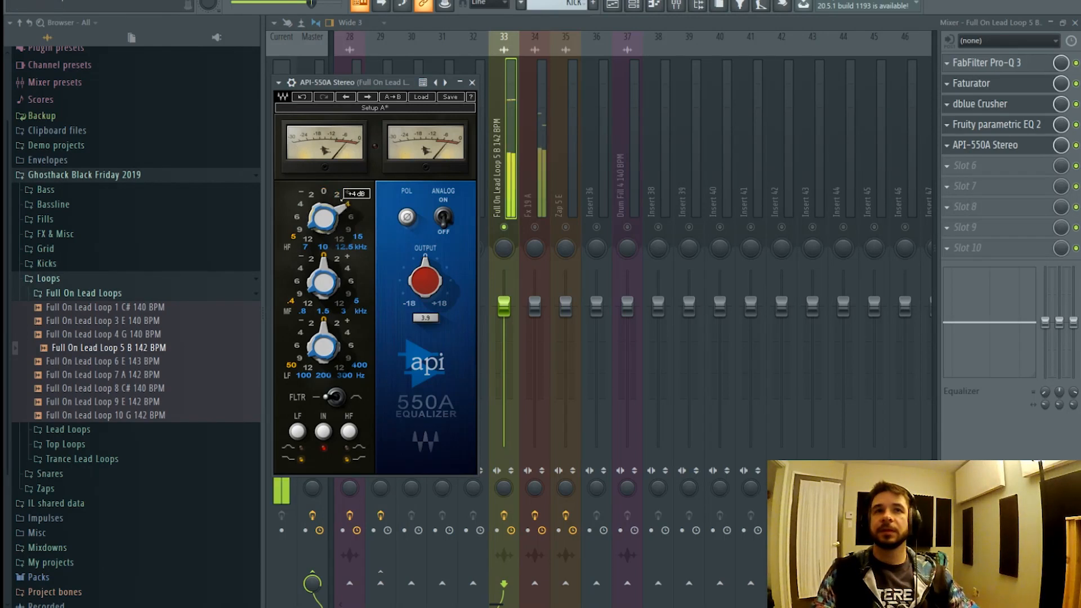
pyautogui.scroll(-4, 341, 199)
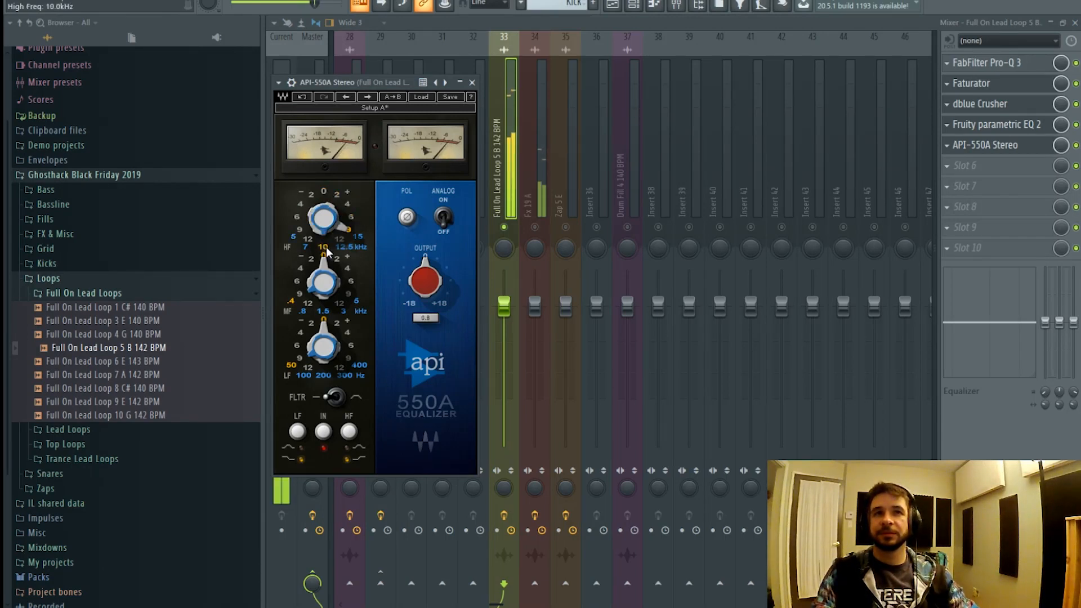
pyautogui.click(1076, 147)
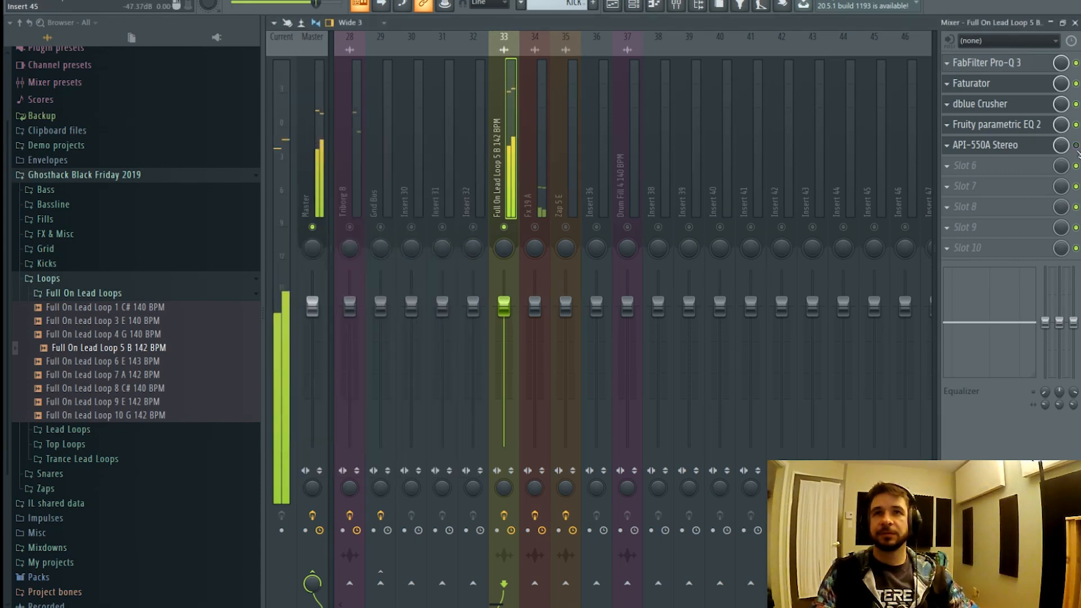
# - Add NLS Channel Stereo to slot 6, lower its output to about -2.3 and select the MIKE studio model
pyautogui.click(965, 165)
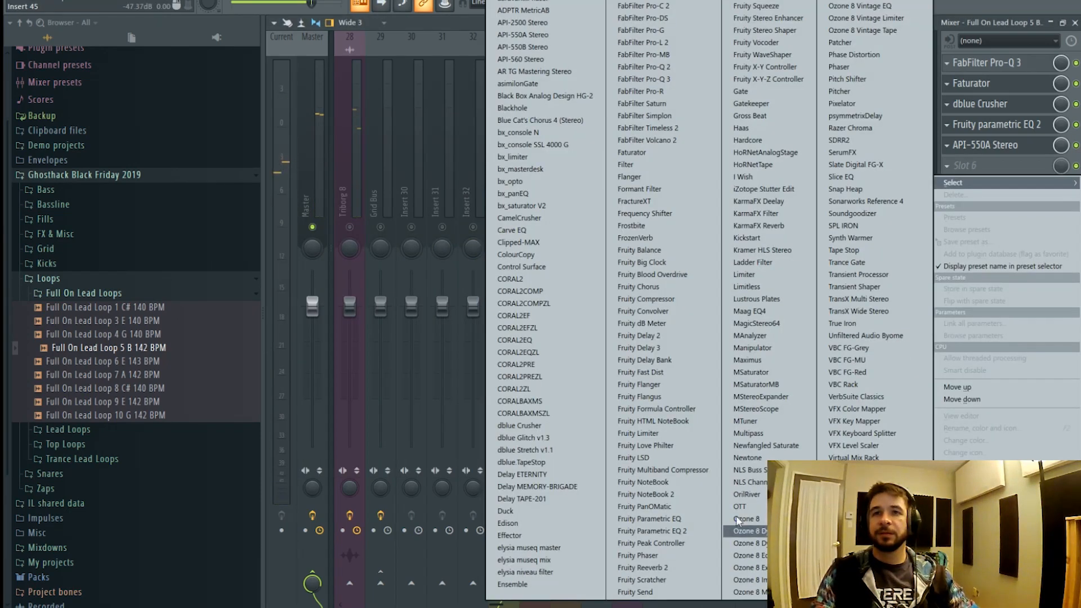
pyautogui.click(752, 483)
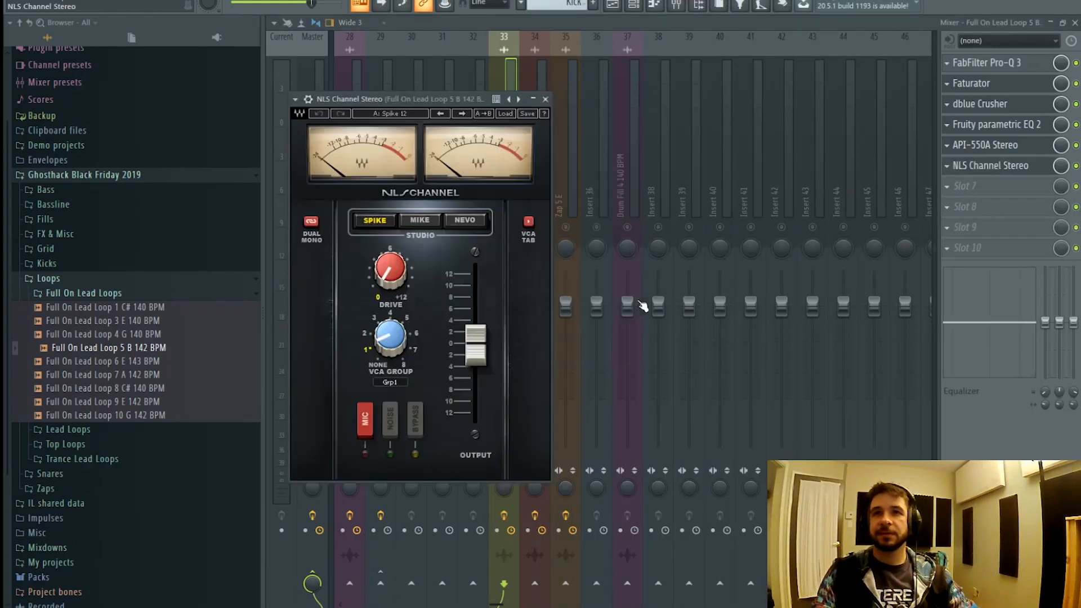
pyautogui.moveTo(475, 347); pyautogui.dragTo(476, 349)
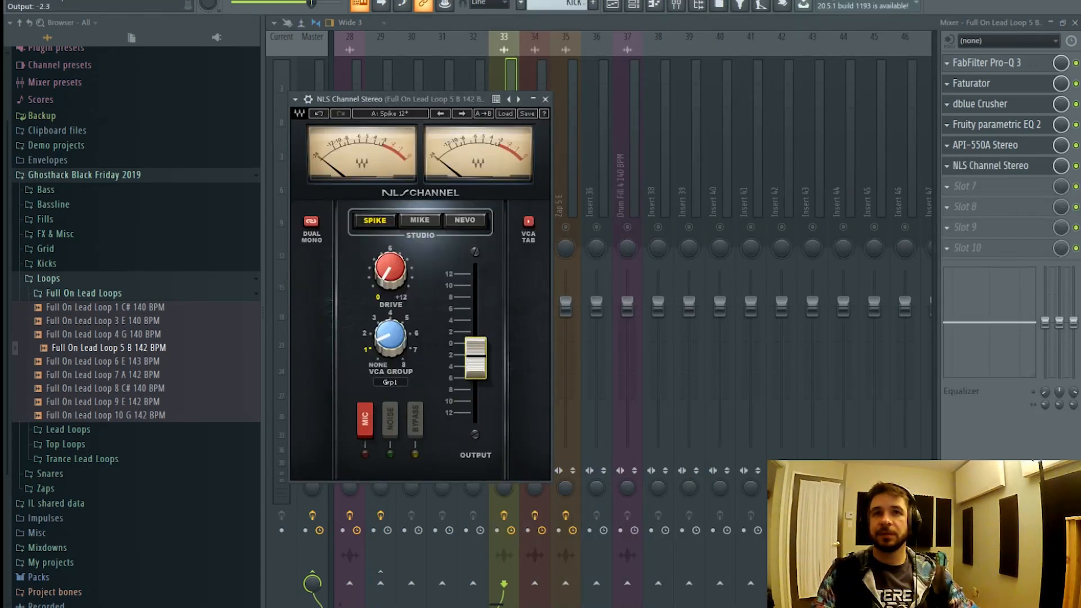
pyautogui.press('space')
pyautogui.click(419, 220)
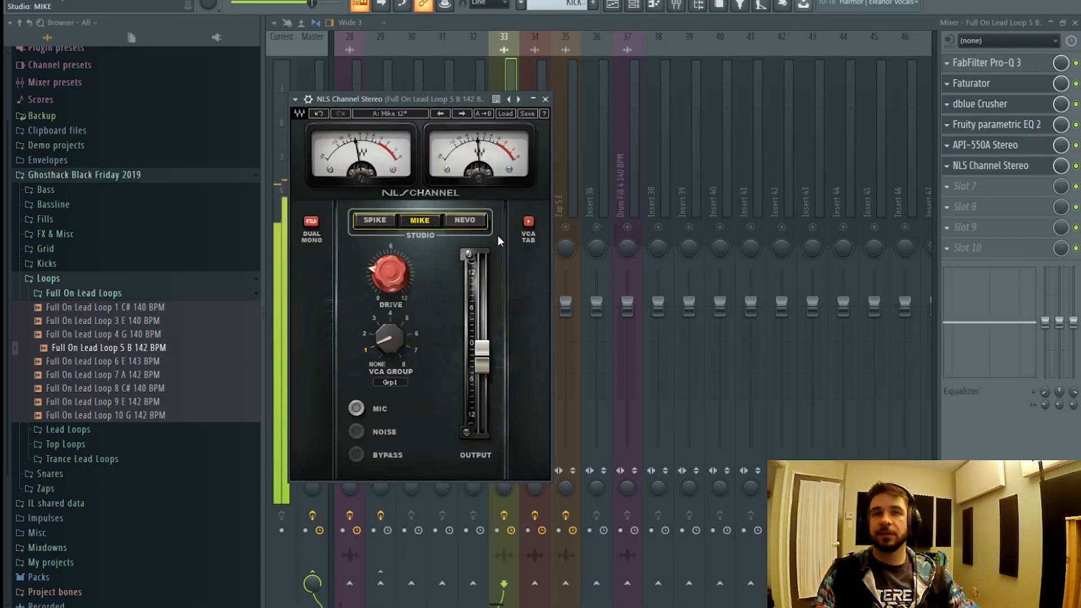
# - Unsolo the lead loop and lower the NLS Channel output to about -5.8 while listening in the full mix
pyautogui.click(509, 82)
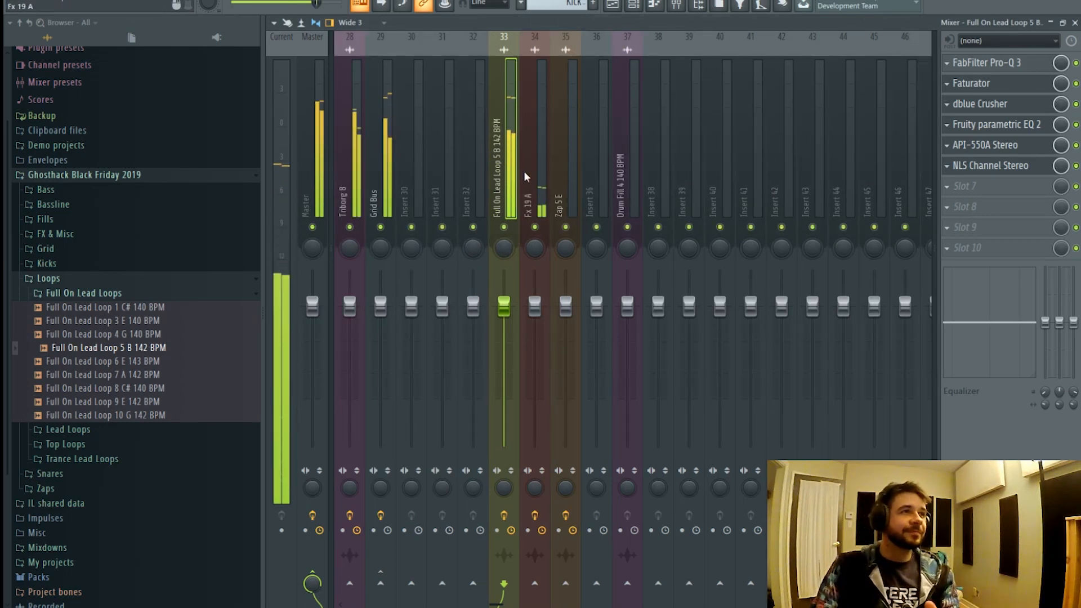
pyautogui.click(1008, 165)
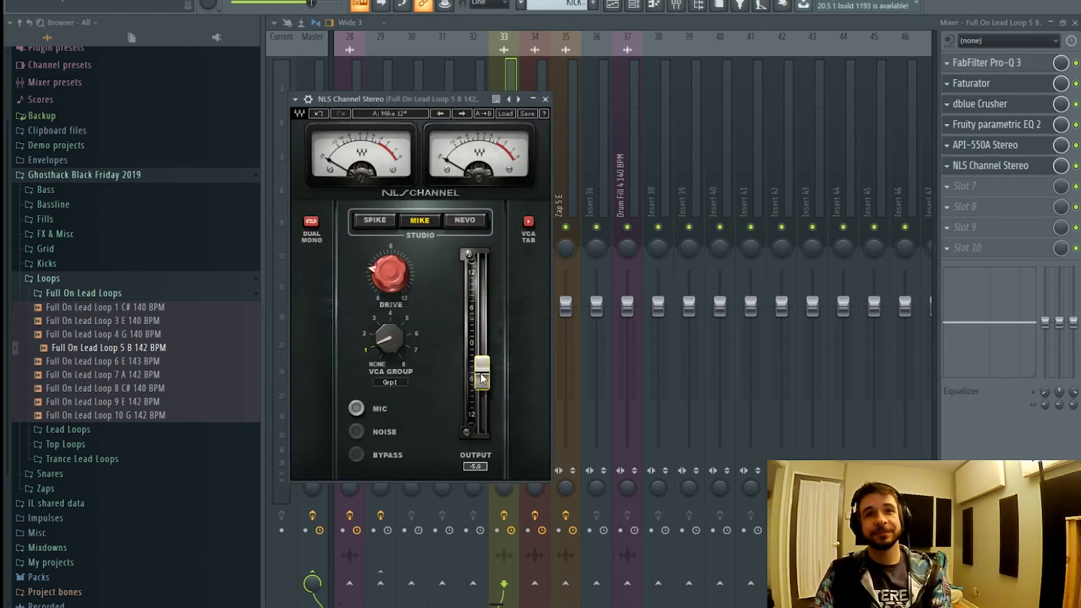
pyautogui.moveTo(483, 378); pyautogui.dragTo(482, 385)
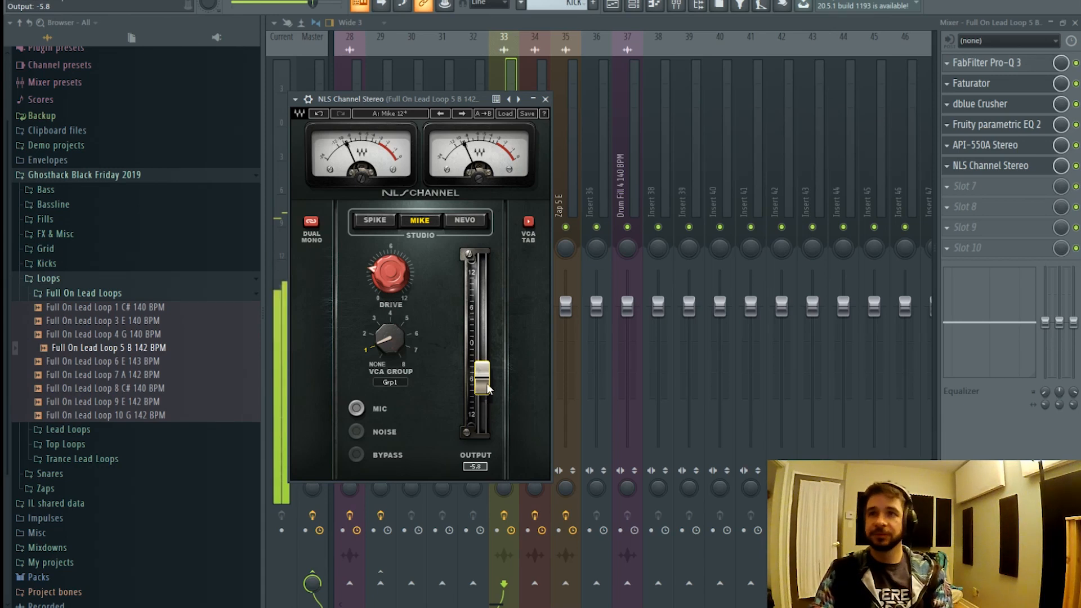
pyautogui.click(545, 99)
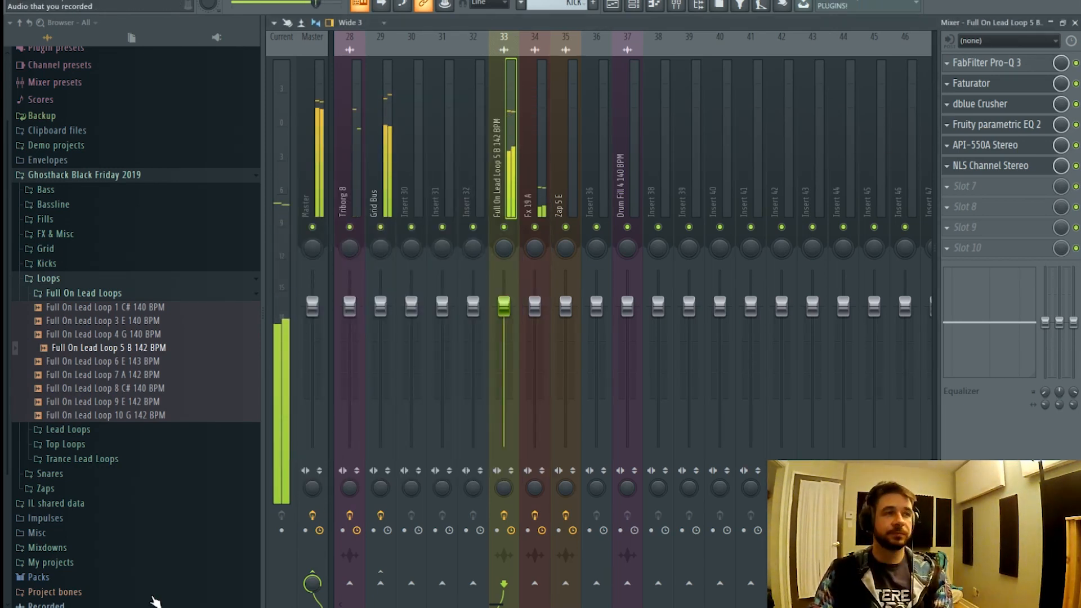
# - Open the playlist and play the arrangement from about bar 59 toward the new section at bar 65
pyautogui.click(614, 4)
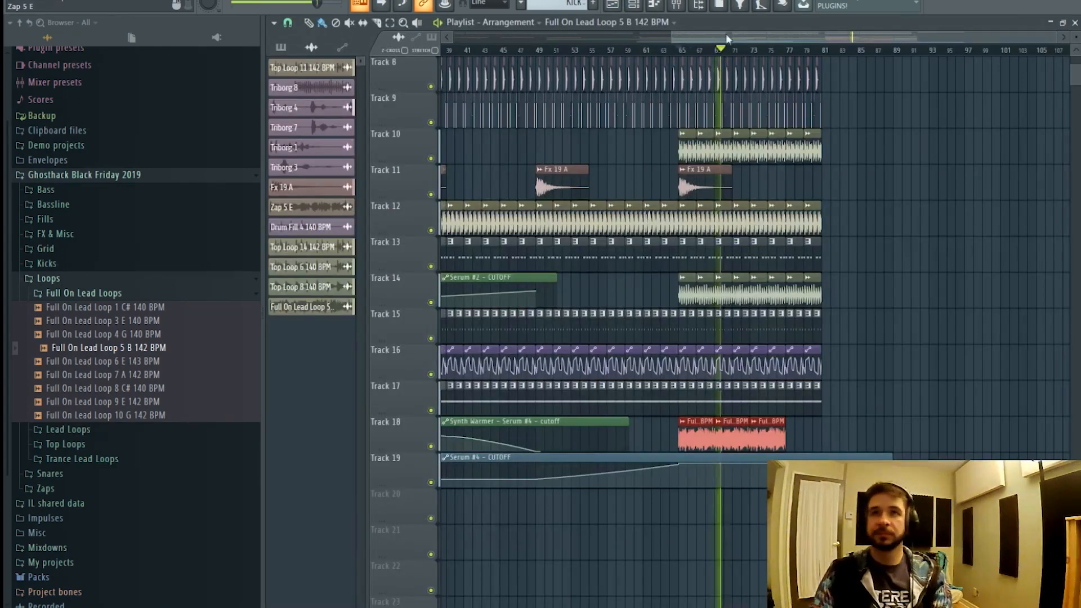
pyautogui.click(628, 50)
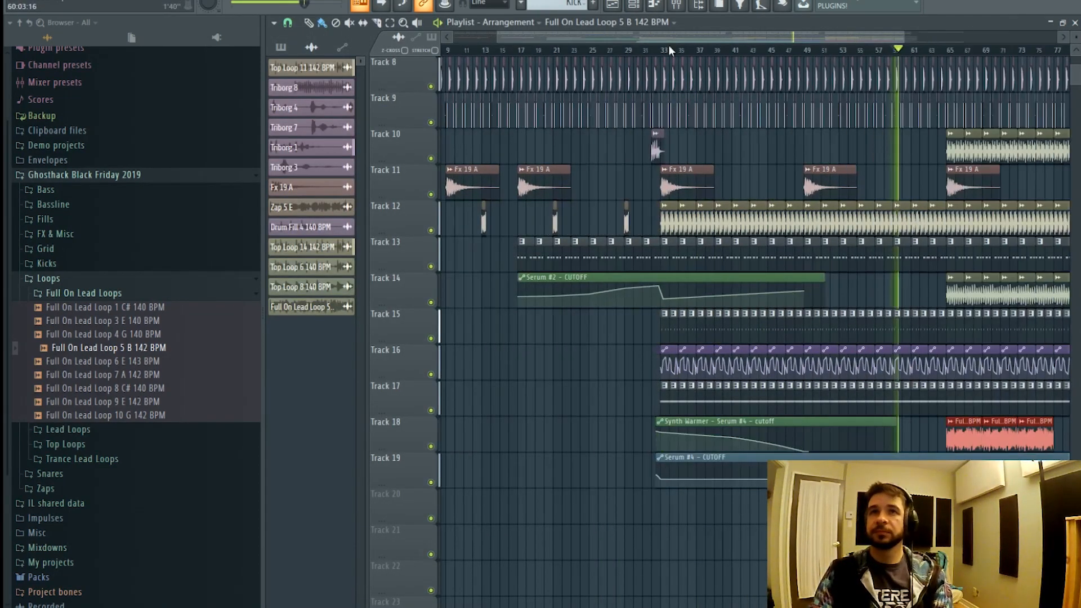
pyautogui.moveTo(632, 51); pyautogui.dragTo(902, 48)
pyautogui.scroll(4, 902, 49)
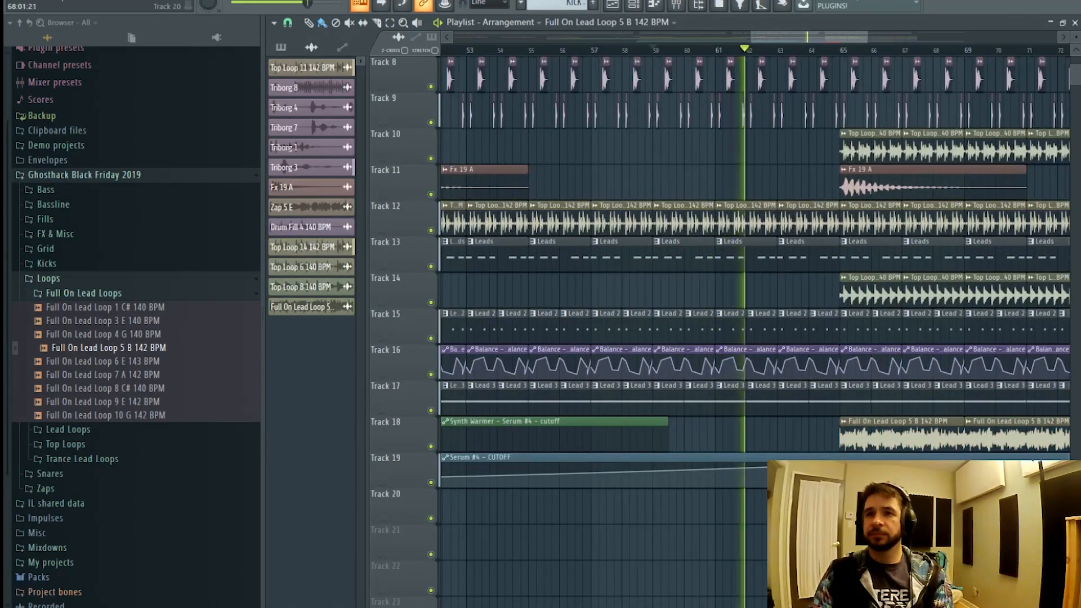
# - Clear bar 64 on the bass, snare, track 4 top loop, Leads and Lead 2 tracks to leave a gap before bar 65
pyautogui.scroll(3, 835, 109)
pyautogui.moveTo(838, 507); pyautogui.dragTo(809, 507)
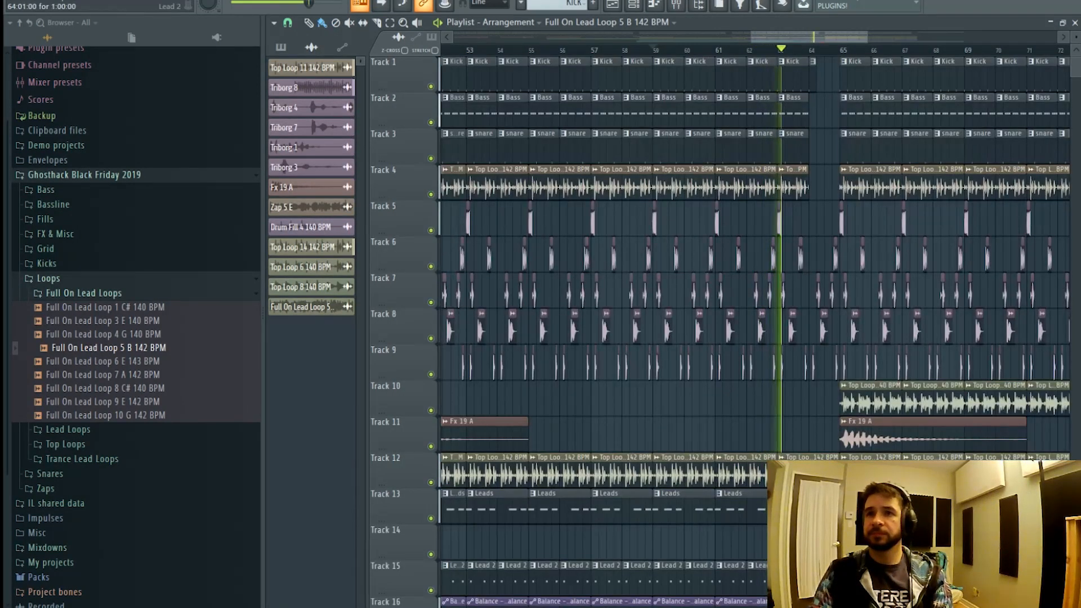
pyautogui.scroll(-2, 839, 338)
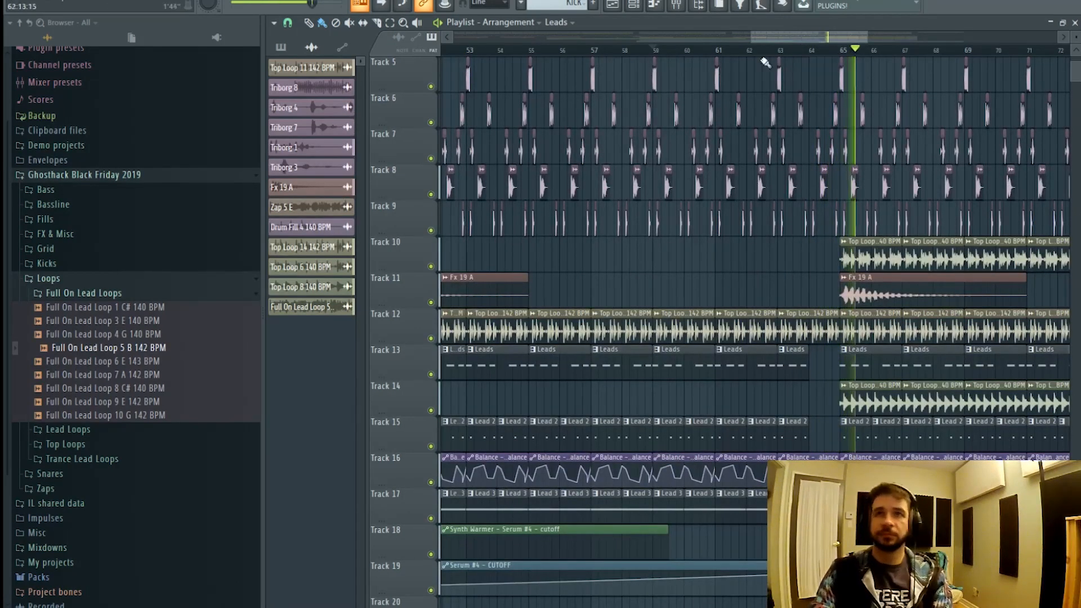
# - Trim the Top Loop 14 clip on track 12 so it ends at the start of bar 64
pyautogui.scroll(2, 744, 64)
pyautogui.click(780, 49)
pyautogui.scroll(3, 849, 41)
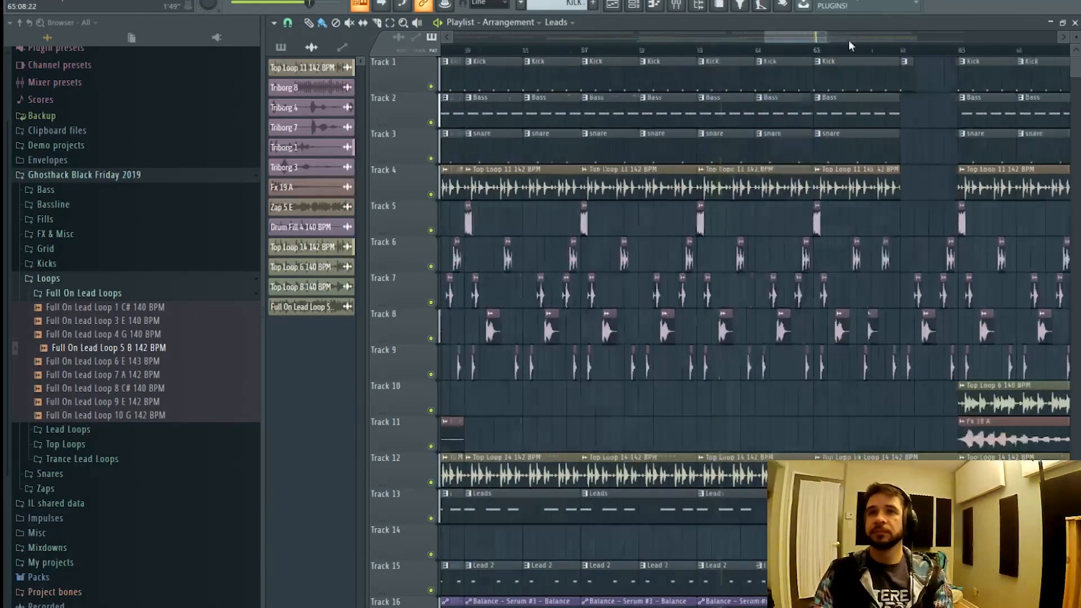
pyautogui.scroll(-1, 849, 101)
pyautogui.moveTo(795, 38); pyautogui.dragTo(827, 45)
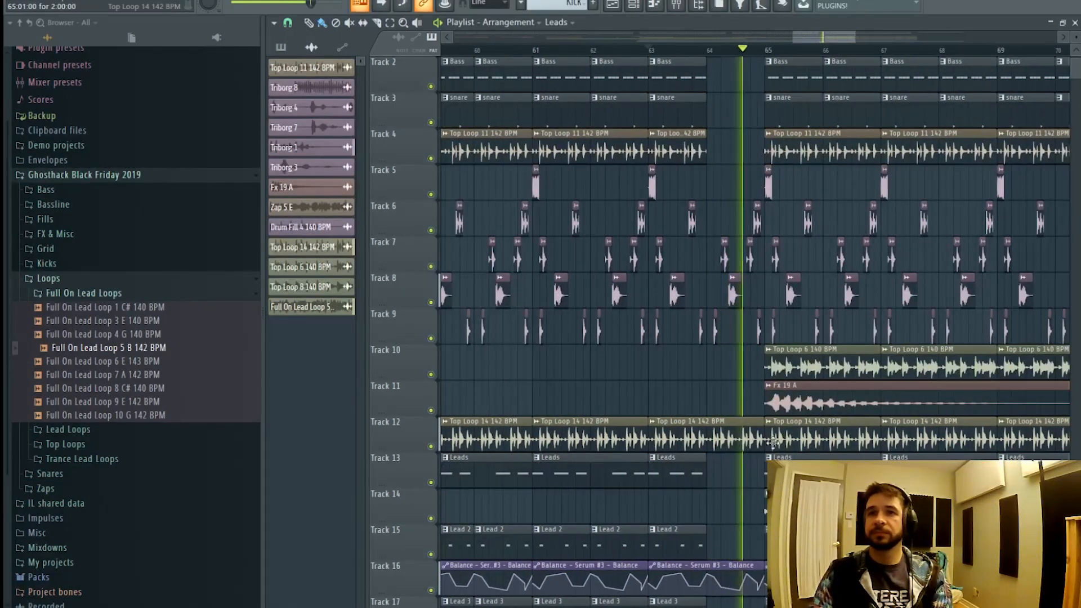
pyautogui.moveTo(764, 443); pyautogui.dragTo(704, 443)
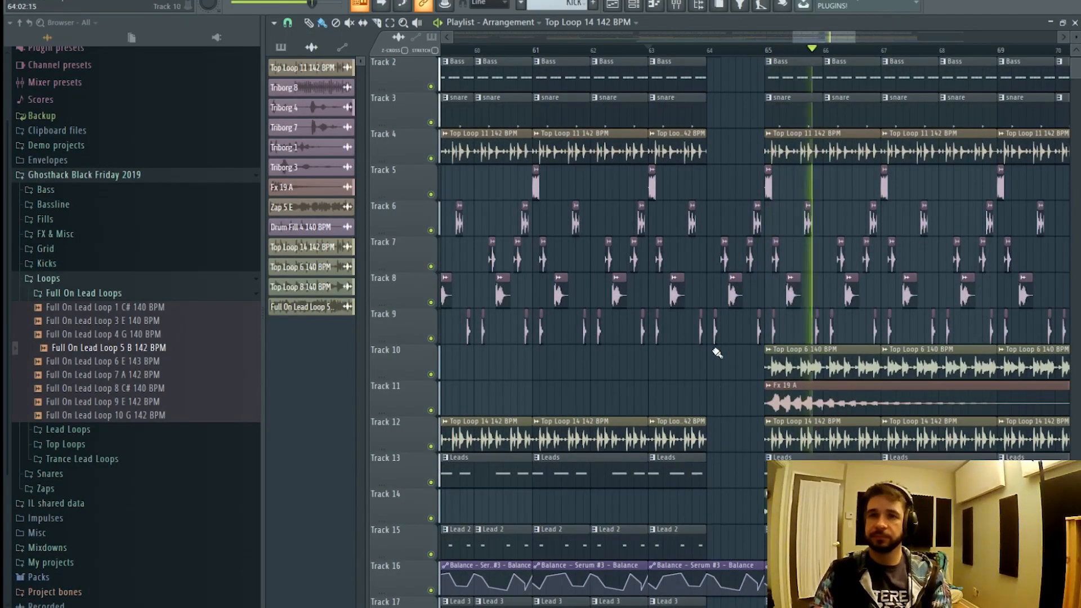
# - Play the arrangement through the bar 64 break into bar 65, and check the lead loop's mixer track
pyautogui.scroll(-3, 714, 352)
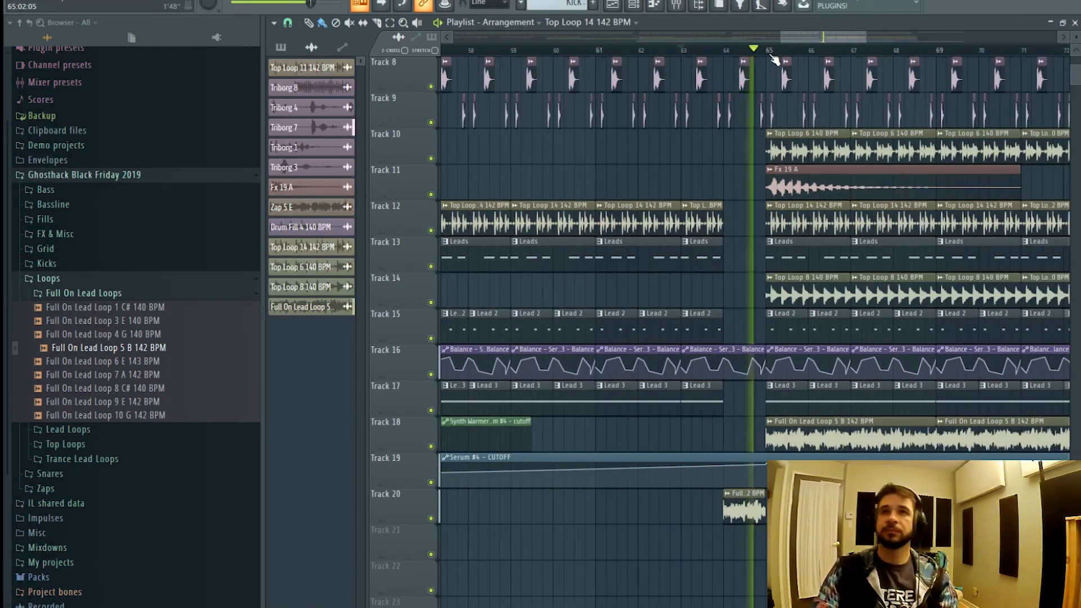
pyautogui.scroll(3, 776, 67)
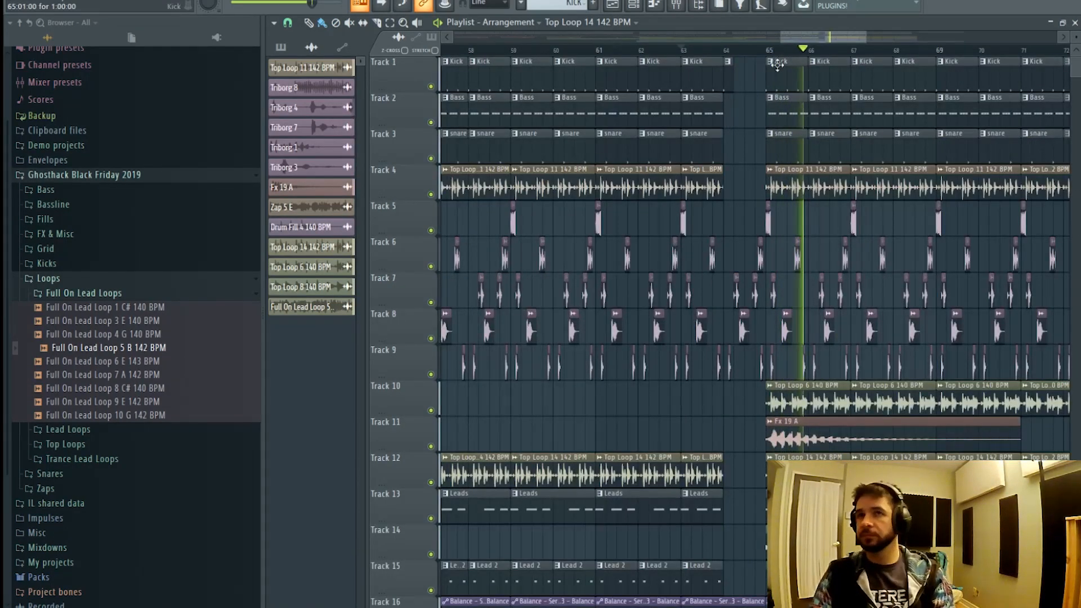
pyautogui.click(777, 71)
pyautogui.scroll(2, 786, 60)
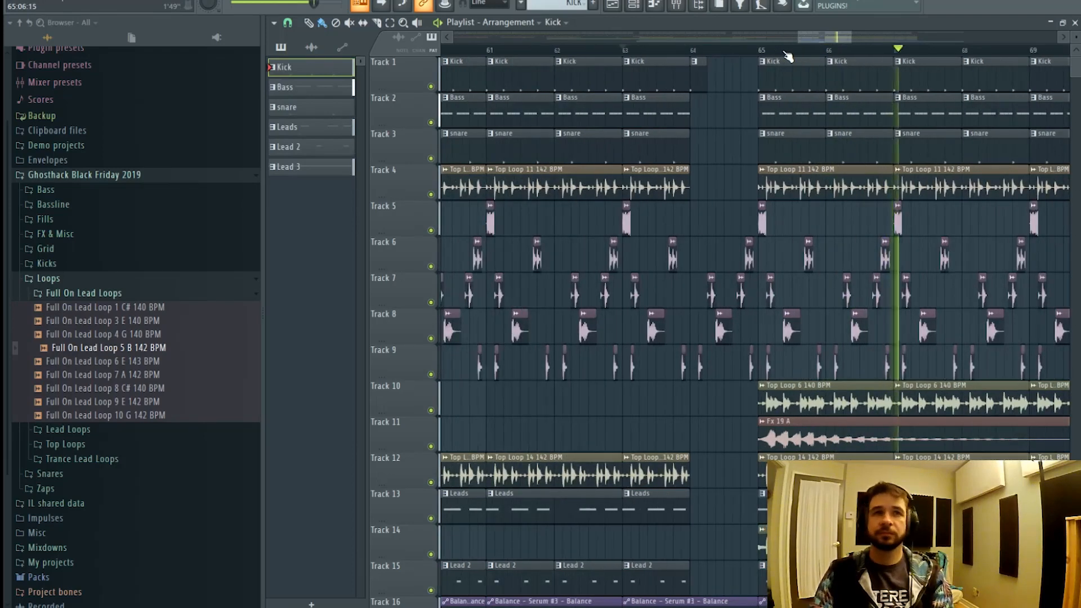
pyautogui.press('space')
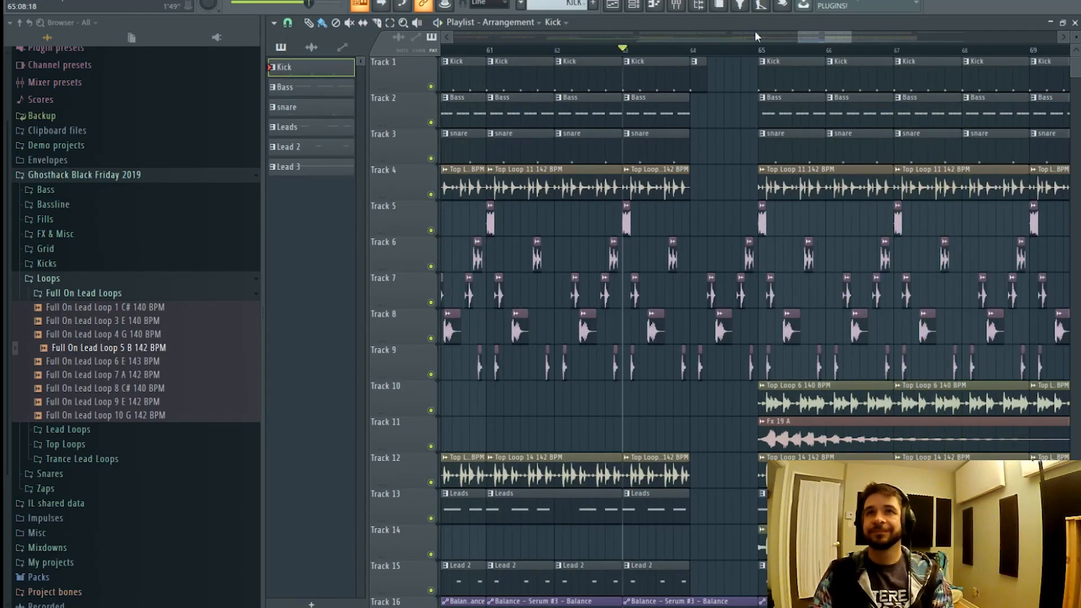
pyautogui.click(679, 7)
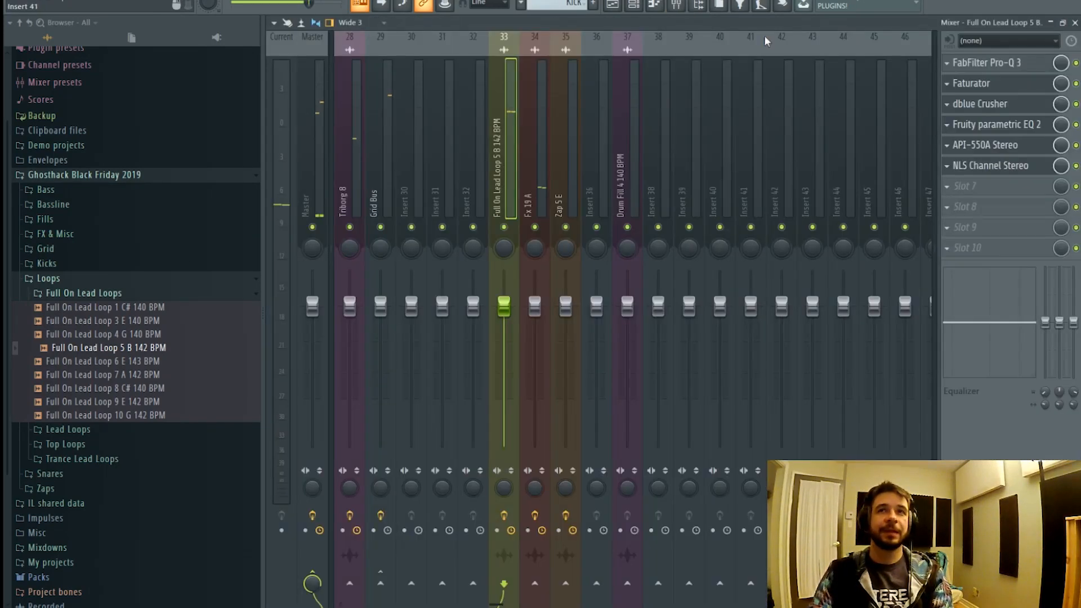
pyautogui.click(618, 8)
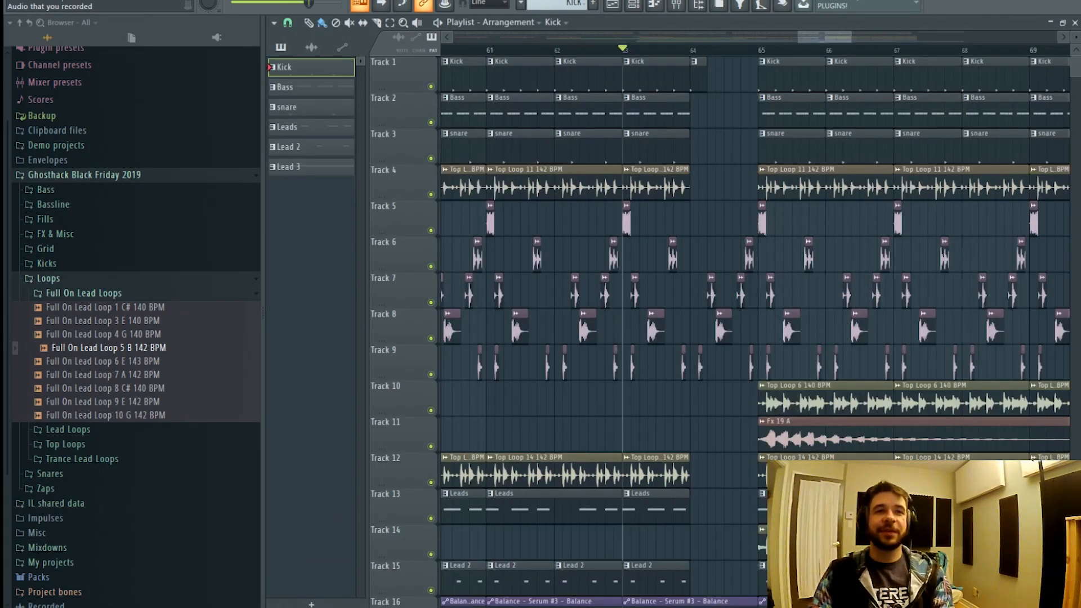
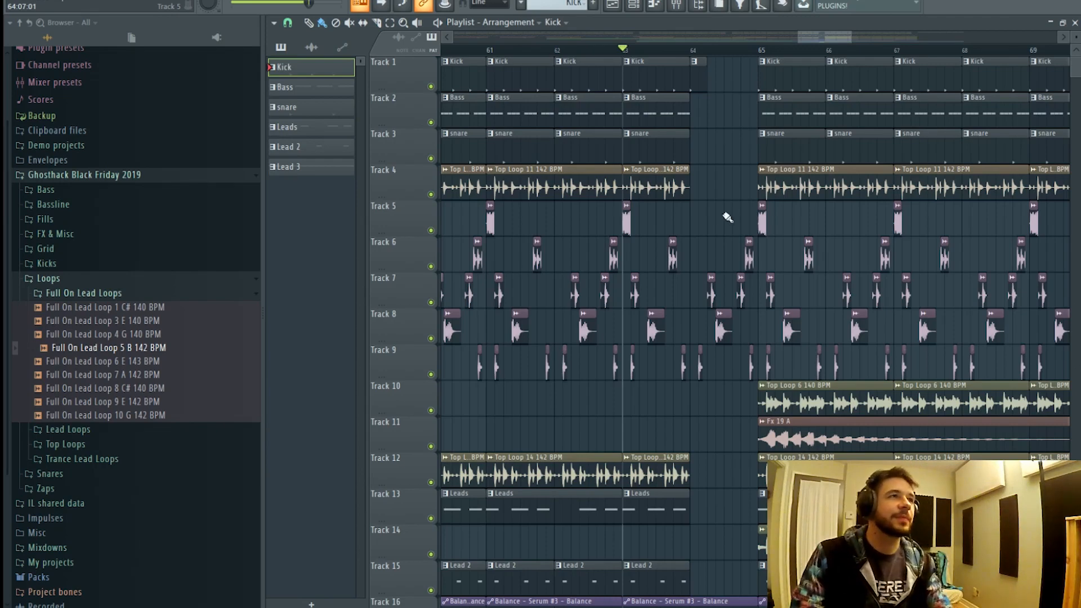
# - Solo the lead loop's mixer track and inspect the high-pass band in its Fruity parametric EQ 2
pyautogui.click(682, 8)
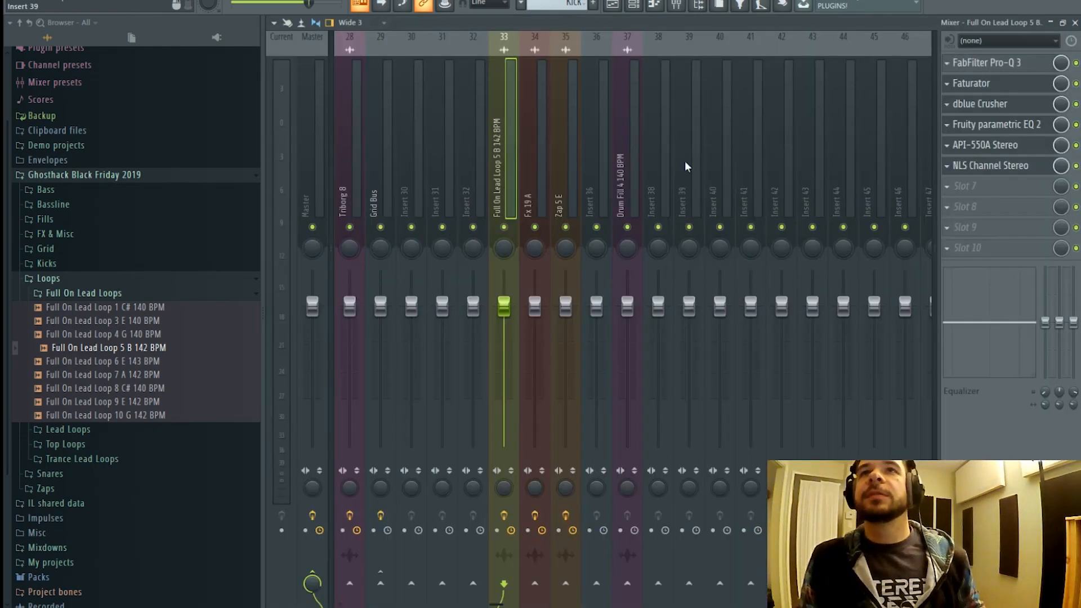
pyautogui.rightClick(504, 227)
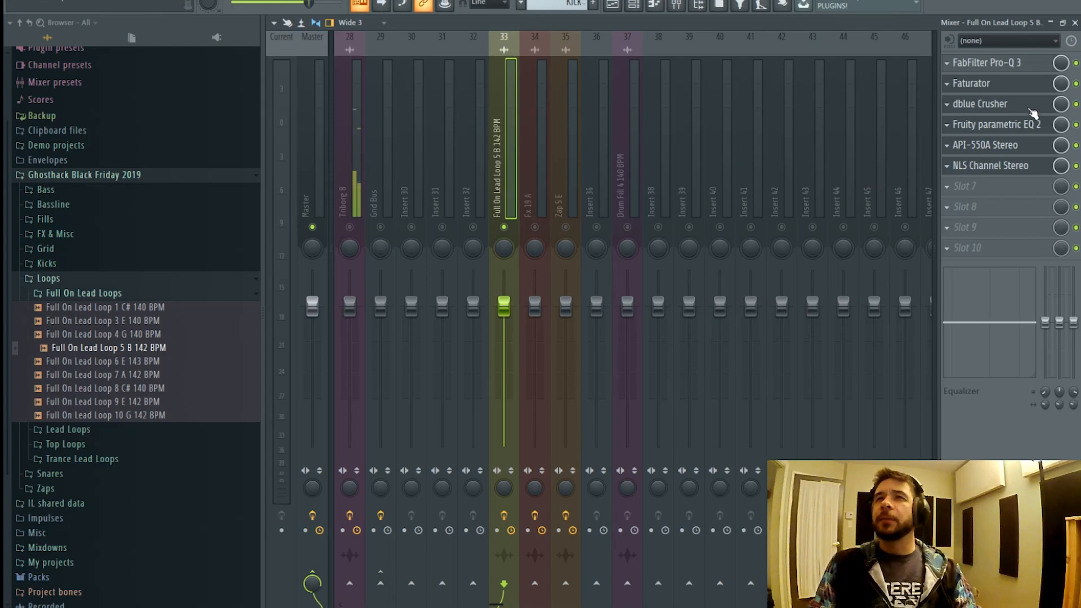
pyautogui.click(1026, 127)
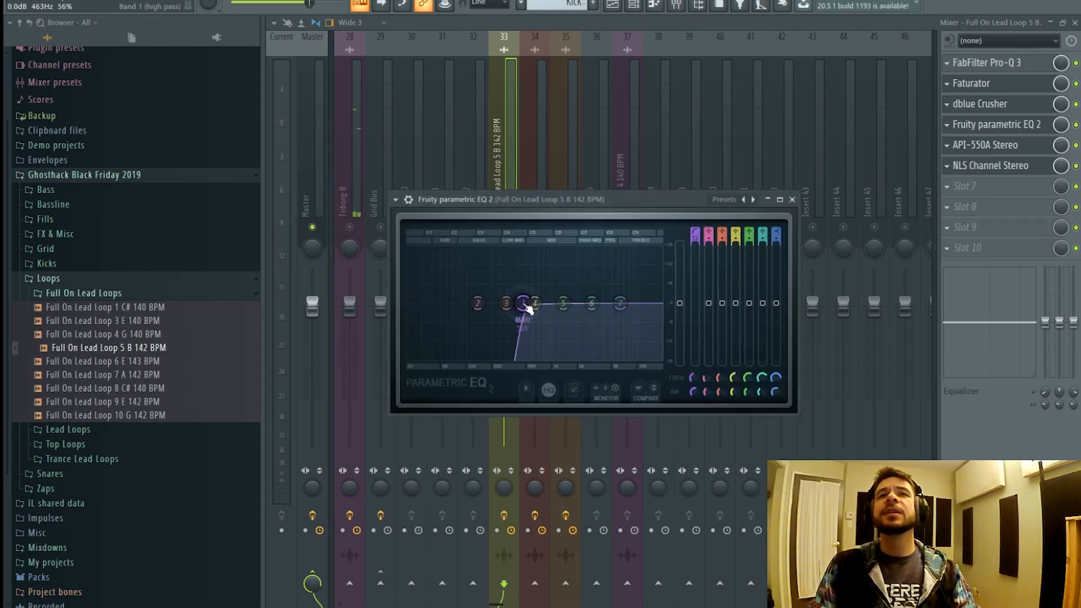
pyautogui.click(513, 163)
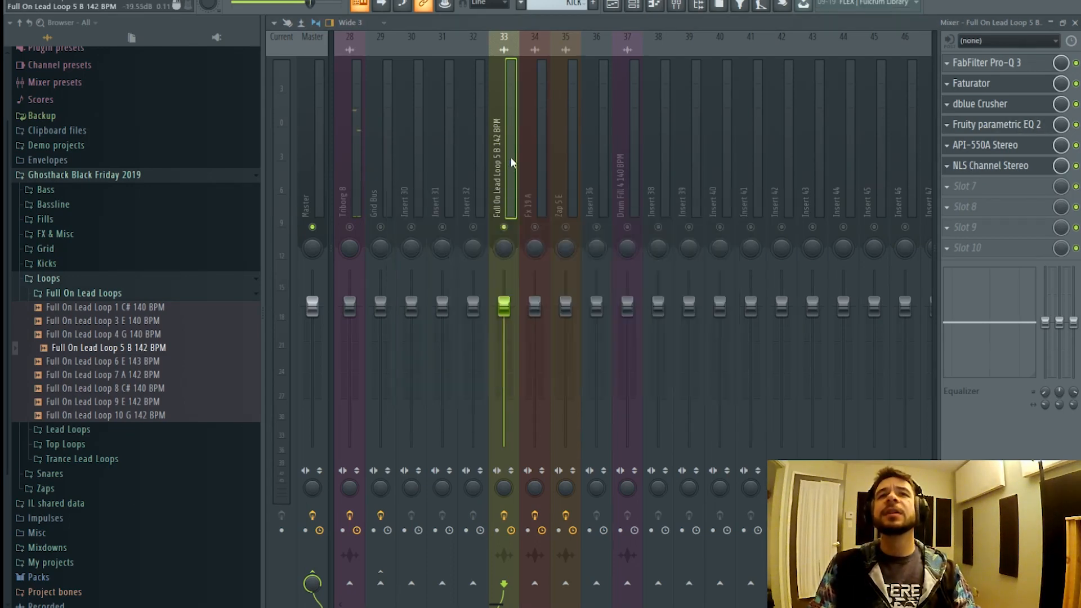
# - Add Fruity PanOMatic to slot 7 with its LFO on panning and an amount of about 84%, and unsolo the lead loop
pyautogui.click(1010, 186)
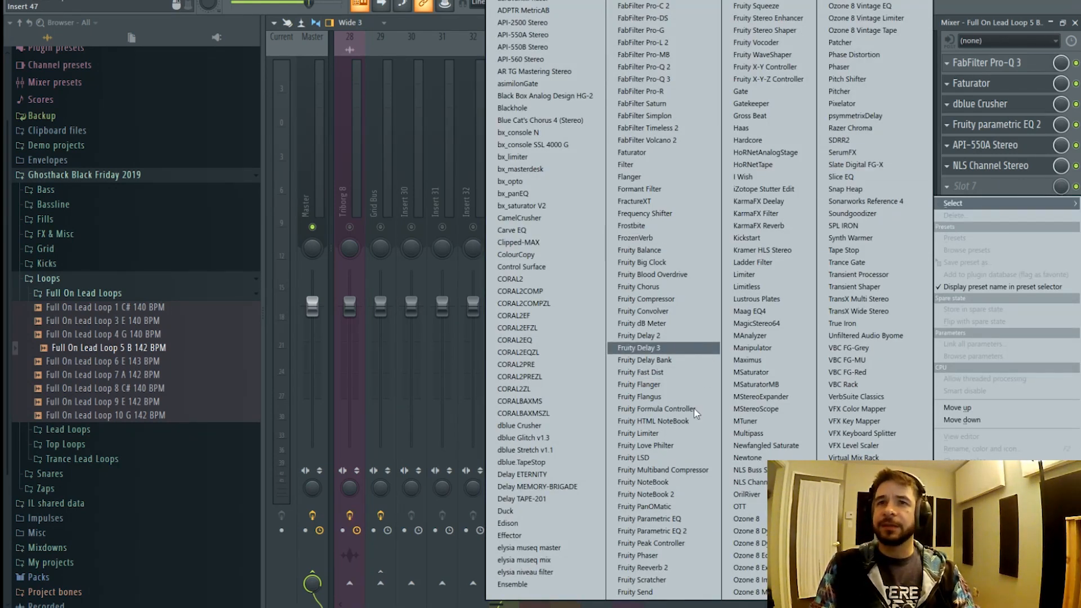
pyautogui.click(670, 506)
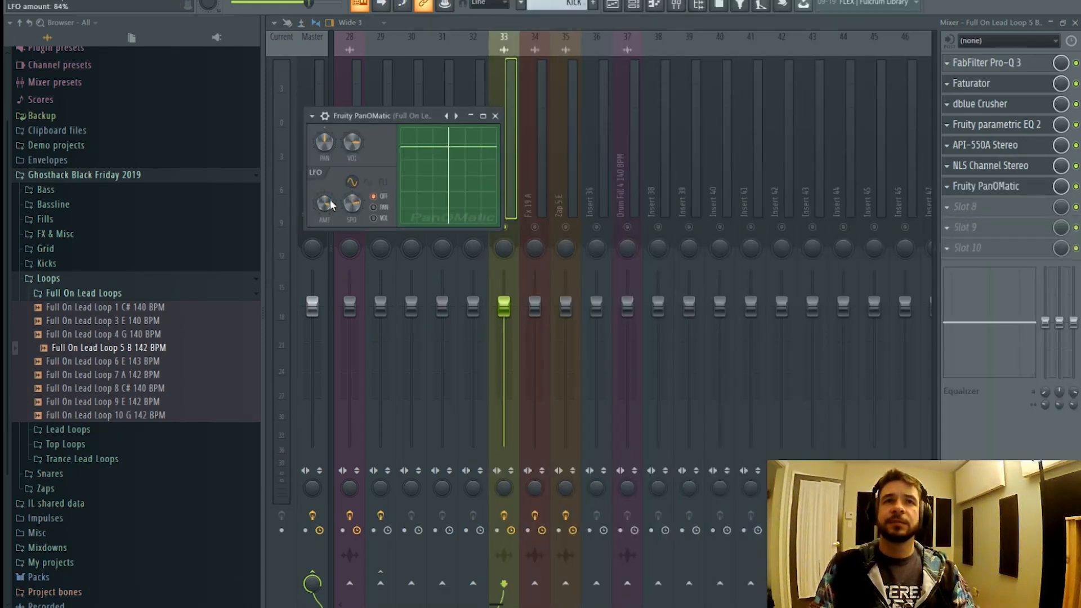
pyautogui.click(374, 207)
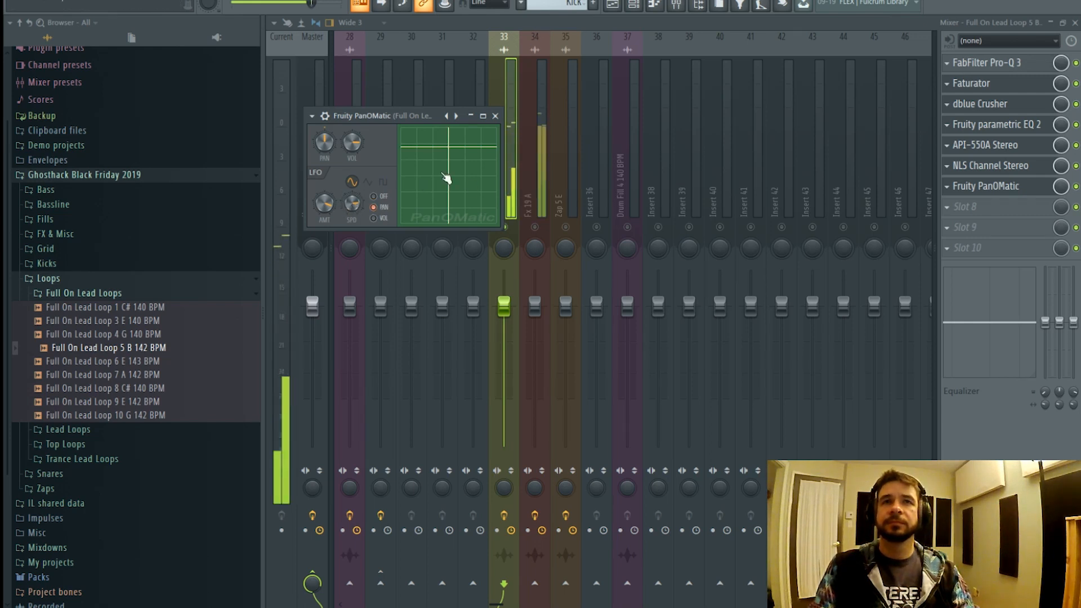
pyautogui.click(496, 116)
pyautogui.rightClick(506, 228)
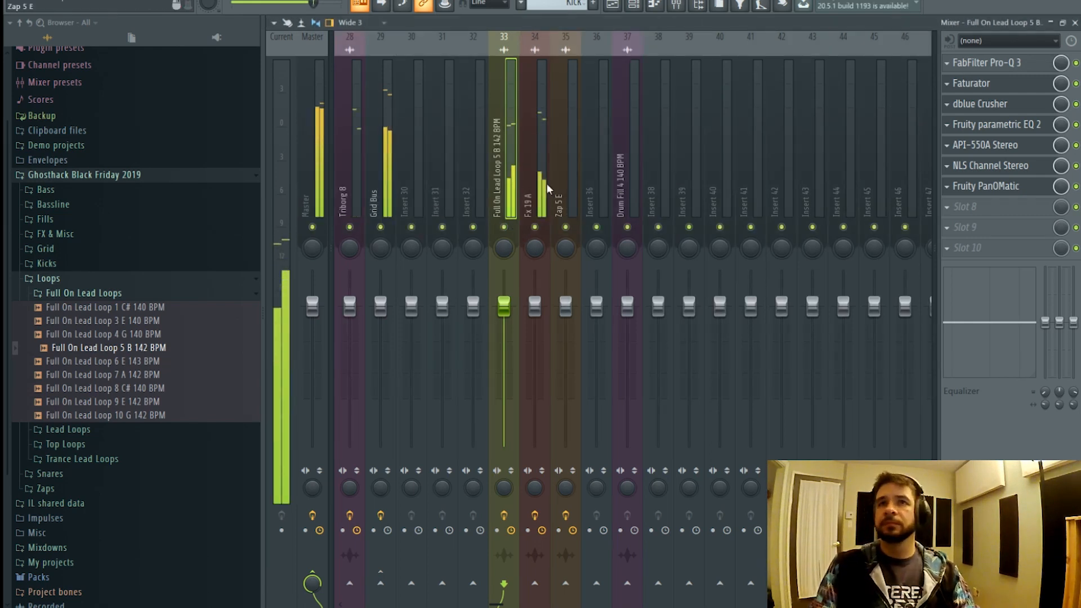
# - Add dblue Stretch v1.1 to the lead loop's mixer track and move it to the first effect slot
pyautogui.click(632, 8)
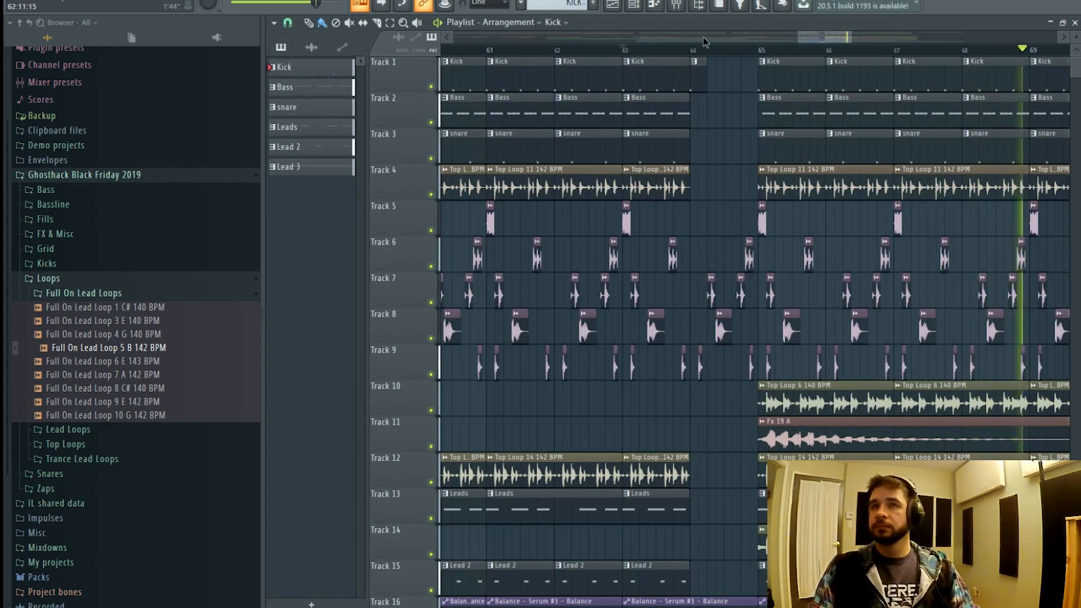
pyautogui.click(677, 6)
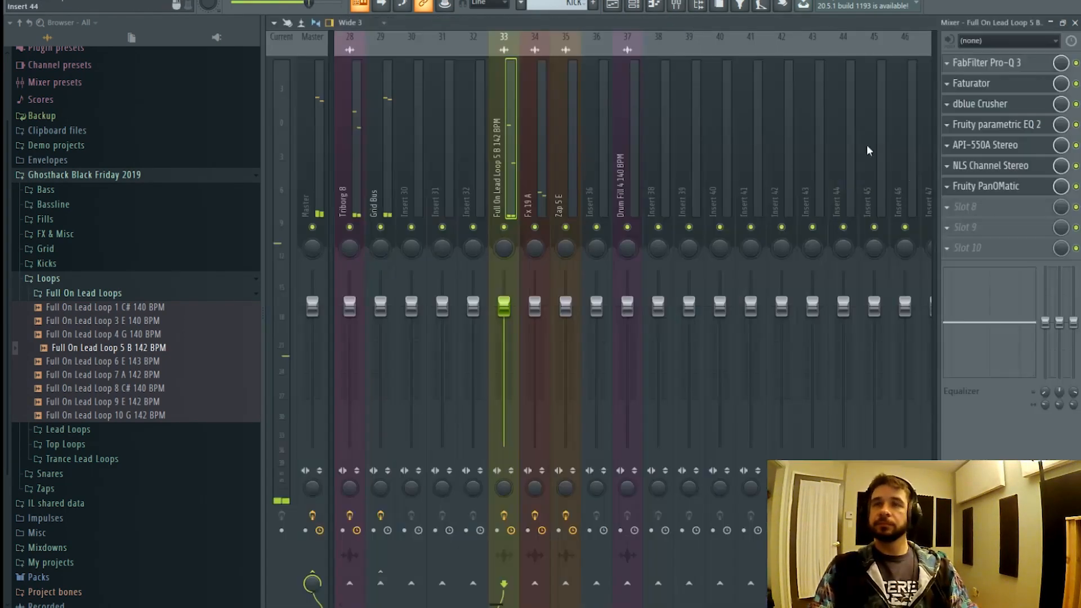
pyautogui.click(986, 216)
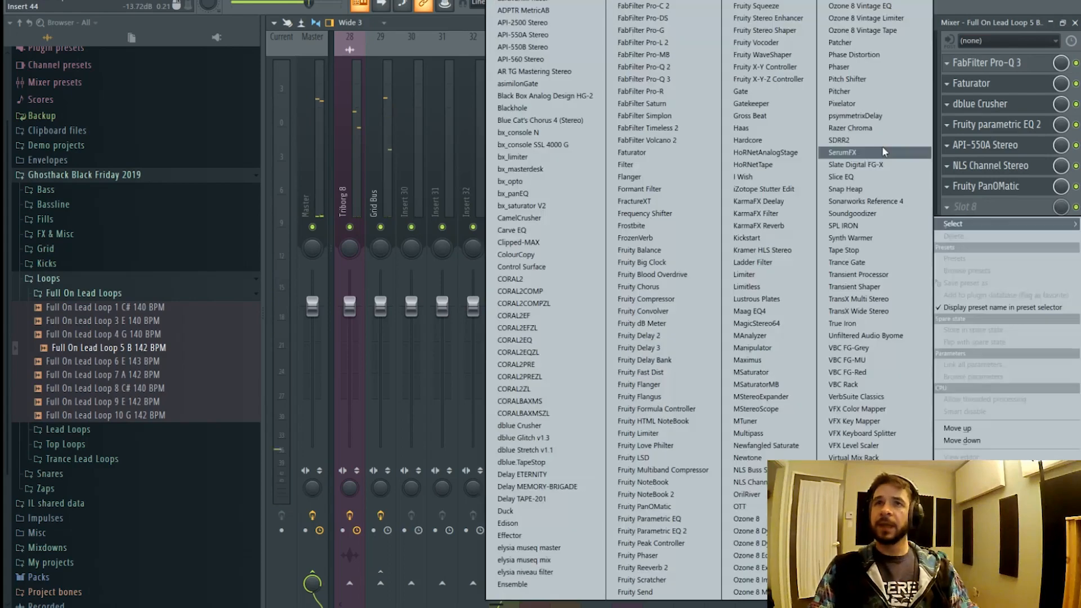
pyautogui.click(552, 450)
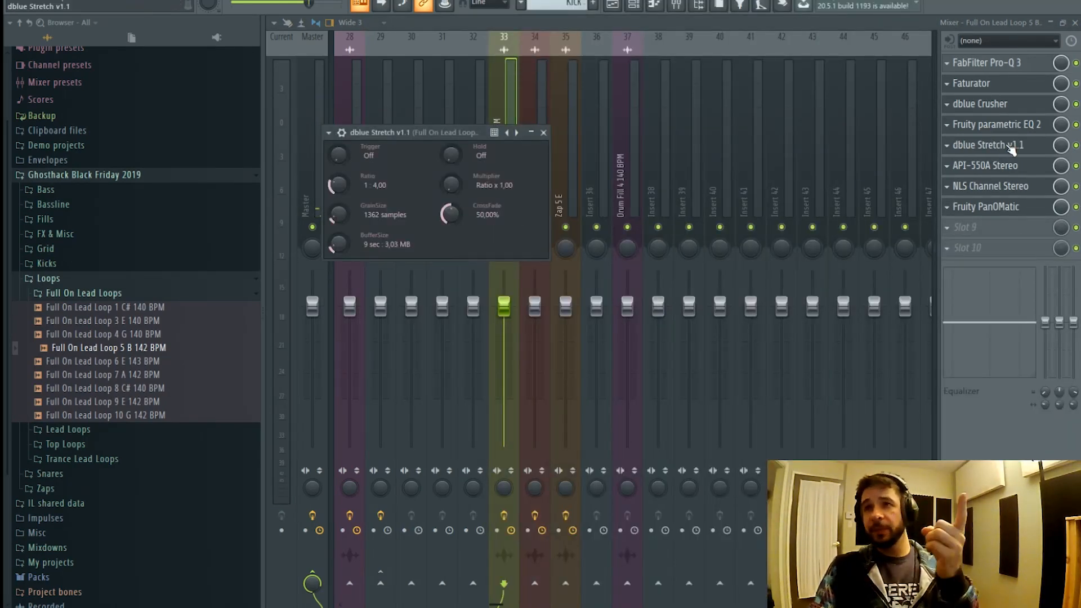
pyautogui.moveTo(1011, 86); pyautogui.dragTo(1012, 65)
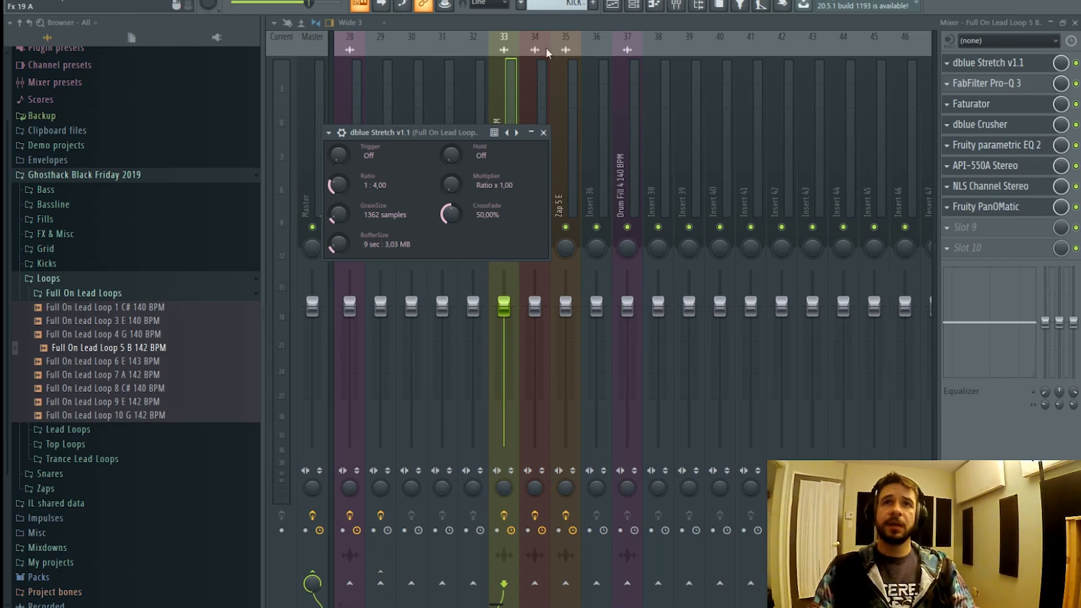
# - Select the range from just before bar 64 to just after bar 65 and create an automation clip for dblue Stretch's Trigger
pyautogui.click(613, 5)
pyautogui.moveTo(712, 59); pyautogui.dragTo(780, 52)
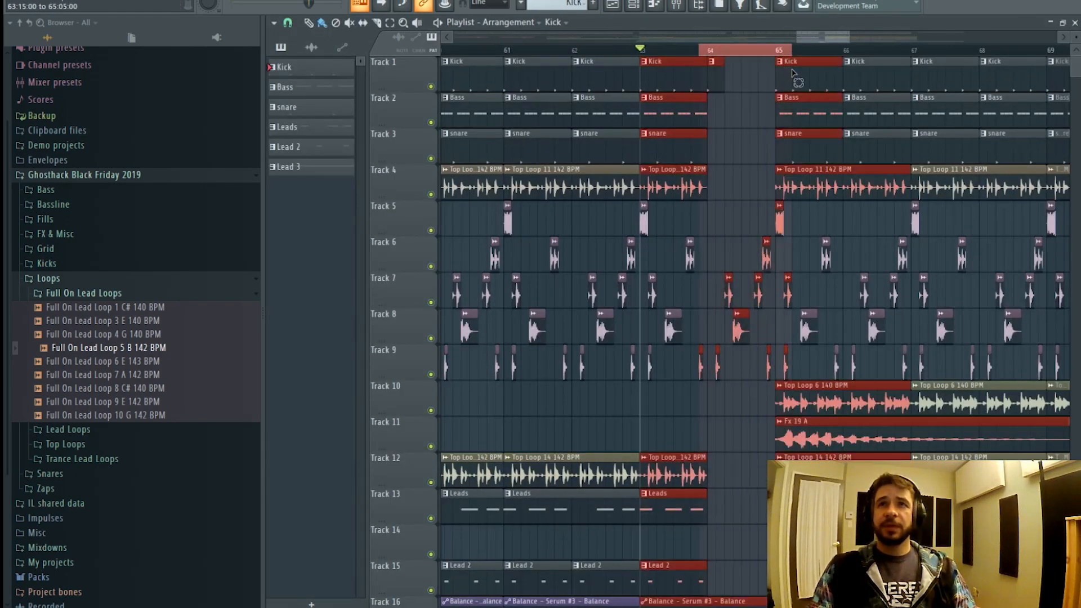
pyautogui.click(677, 6)
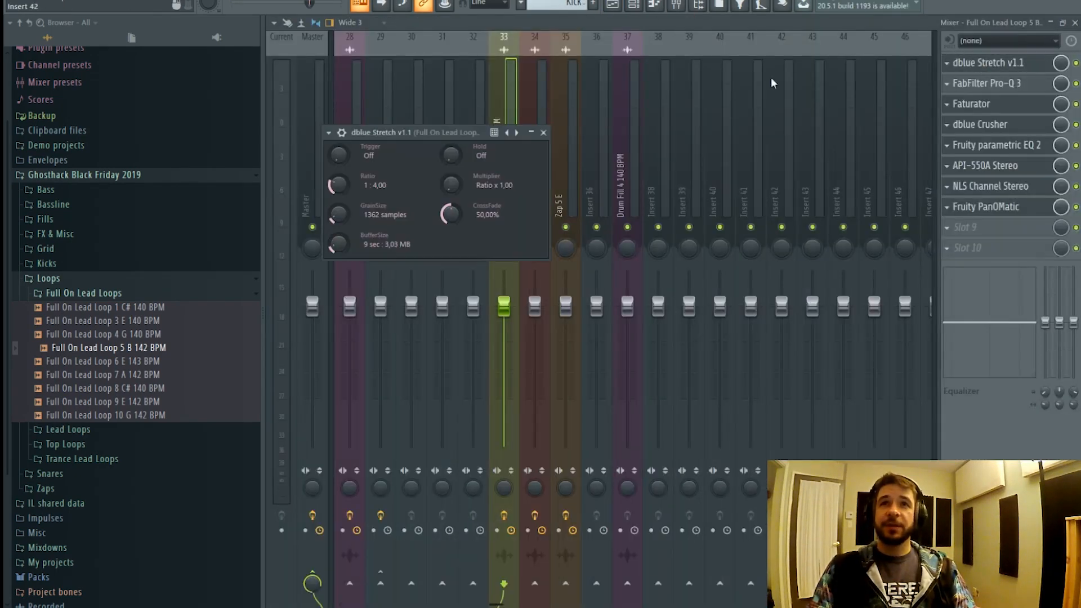
pyautogui.rightClick(348, 182)
pyautogui.click(400, 245)
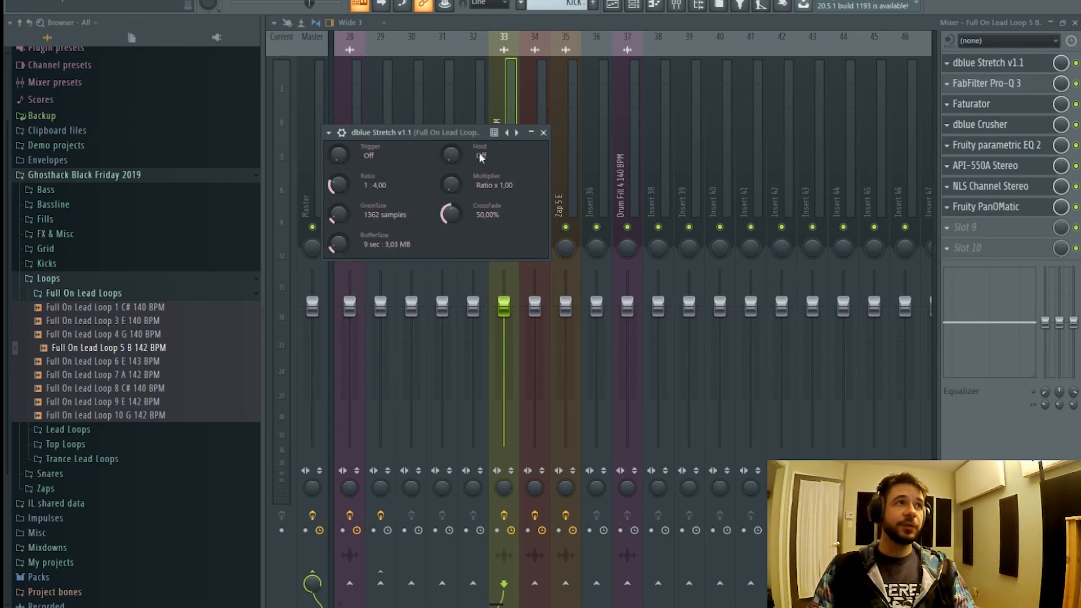
pyautogui.click(614, 5)
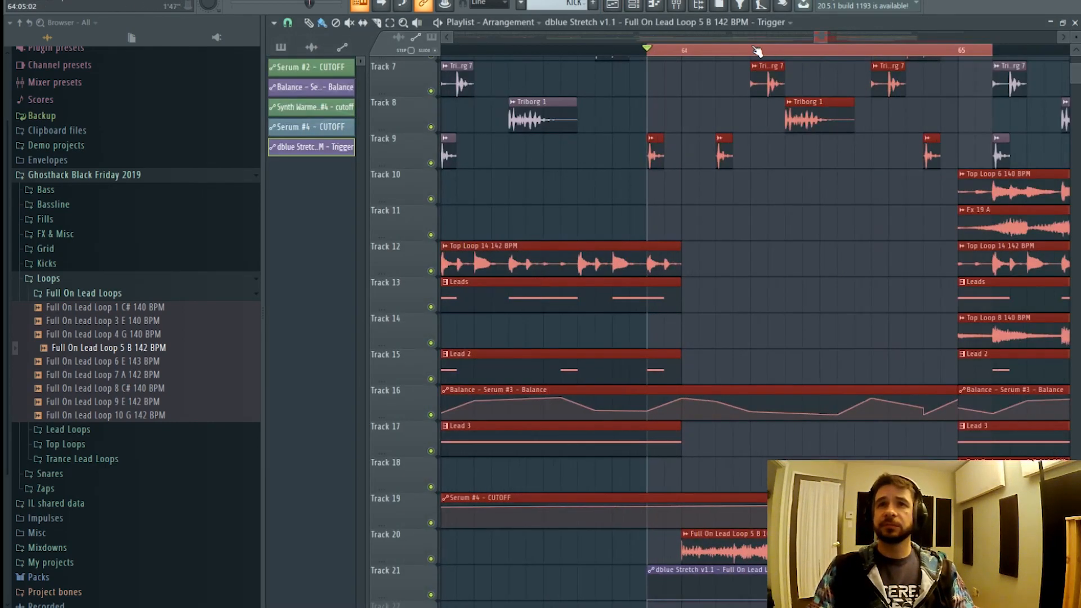
# - Place the Bass Fill 4 G 138 BPM sample from the Bass Fills folder on track 23 at bar 64
pyautogui.scroll(5, 715, 214)
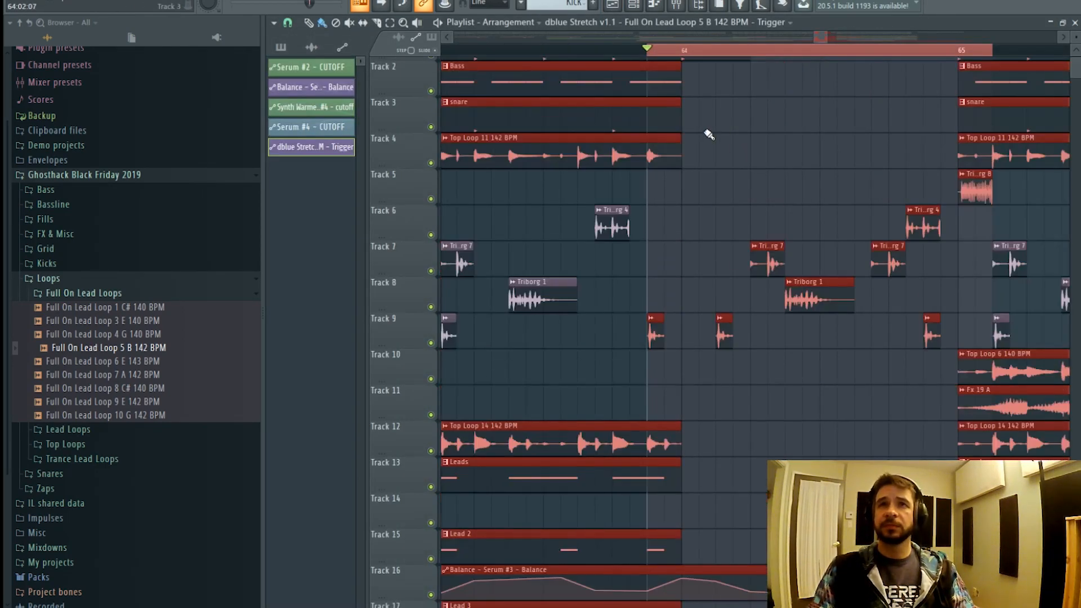
pyautogui.scroll(-5, 708, 134)
pyautogui.scroll(-5, 715, 329)
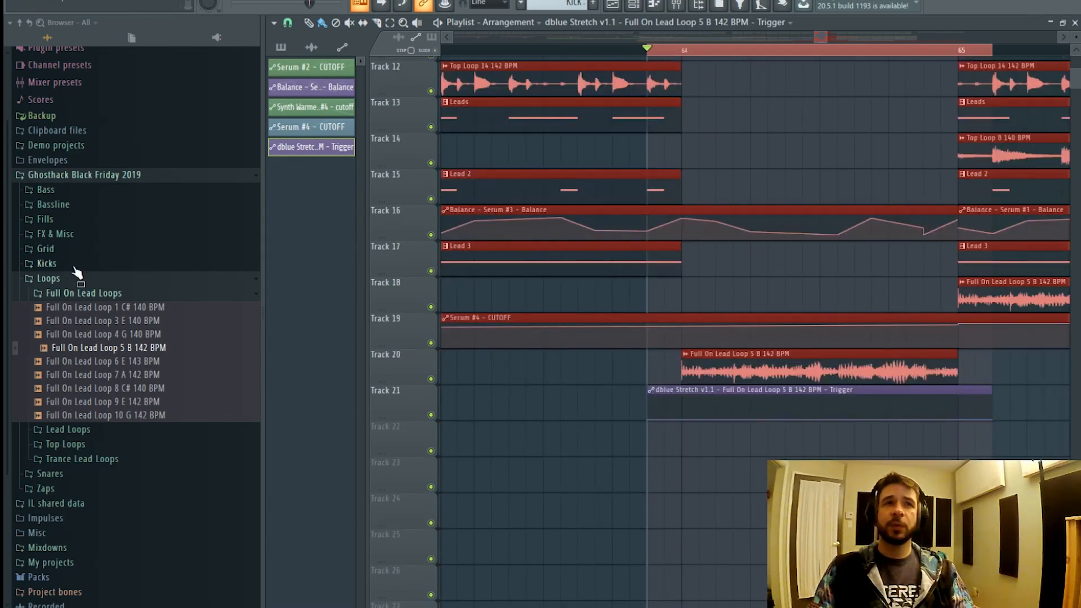
pyautogui.click(69, 220)
pyautogui.click(64, 293)
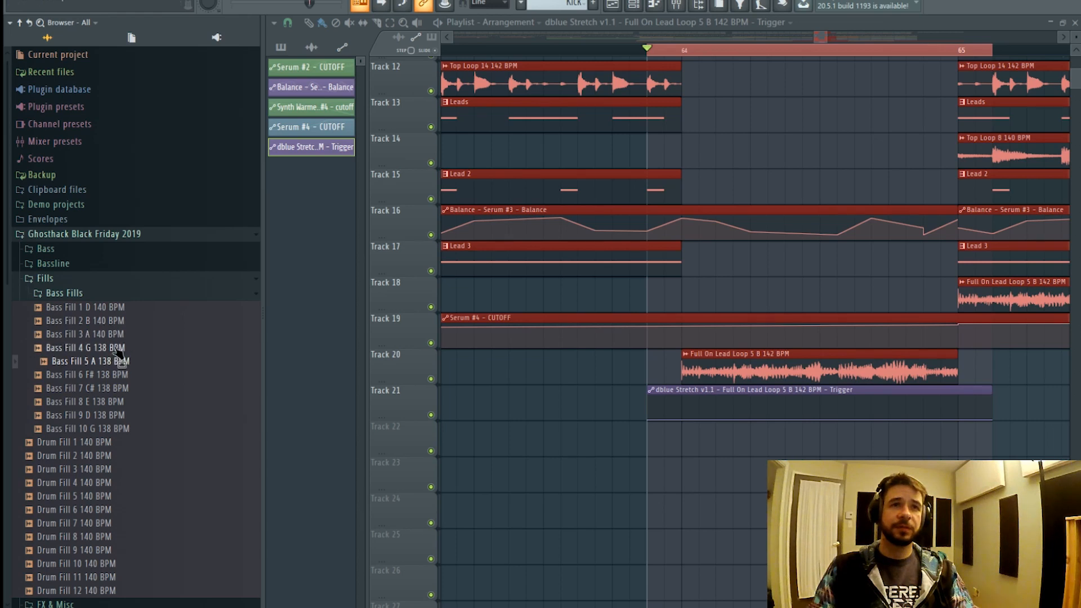
pyautogui.moveTo(117, 350); pyautogui.dragTo(694, 477)
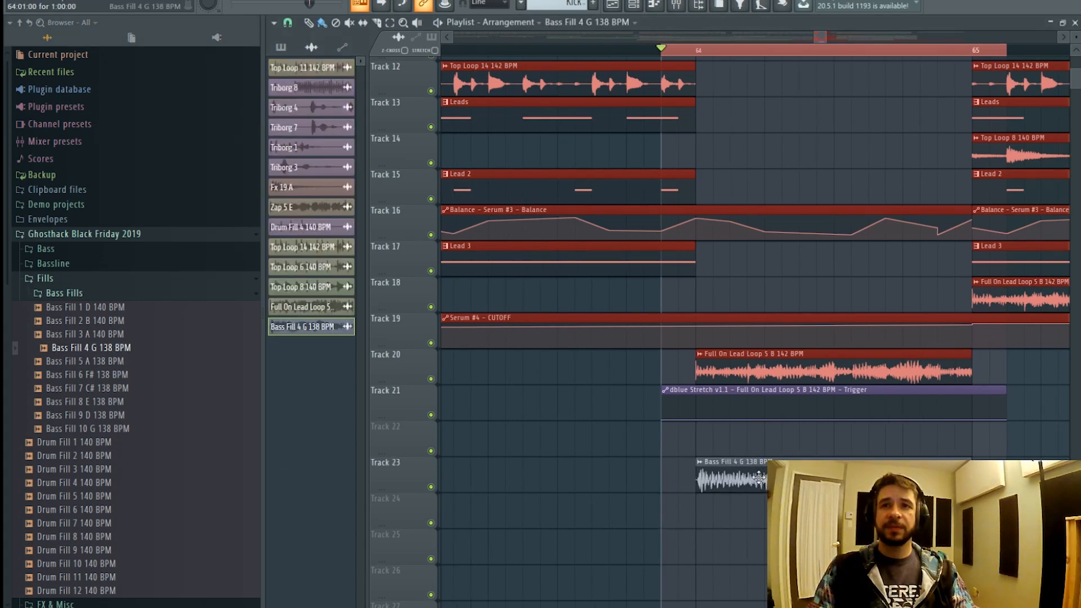
# - Open the Bass Fill 4 G channel settings and play the break to hear the fill
pyautogui.doubleClick(700, 476)
pyautogui.press('space')
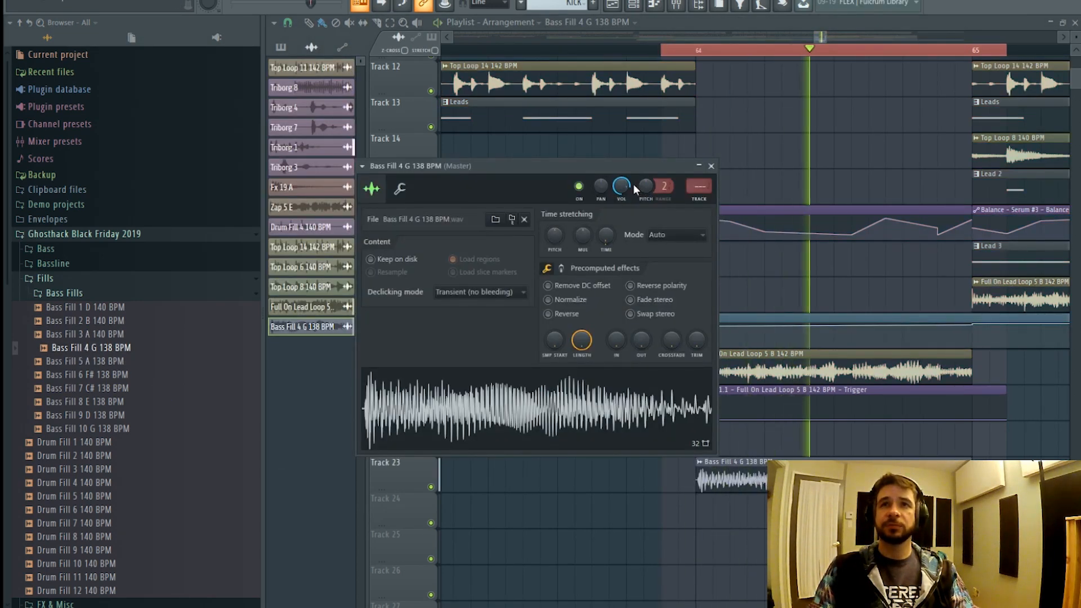
pyautogui.press('space')
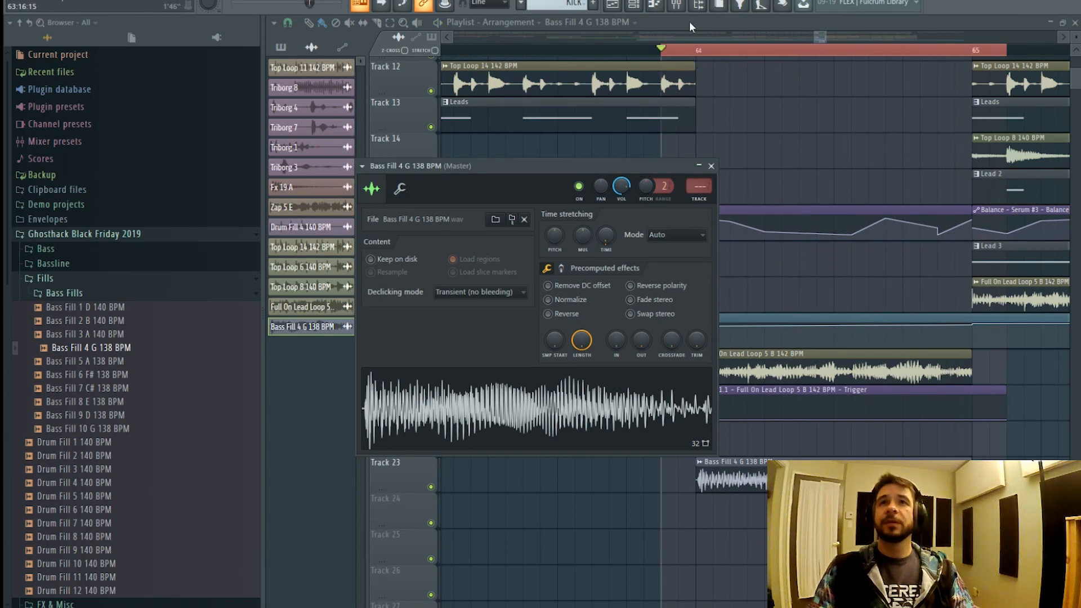
# - Route the Bass Fill 4 G 138 BPM channel to the empty mixer insert 10
pyautogui.click(679, 5)
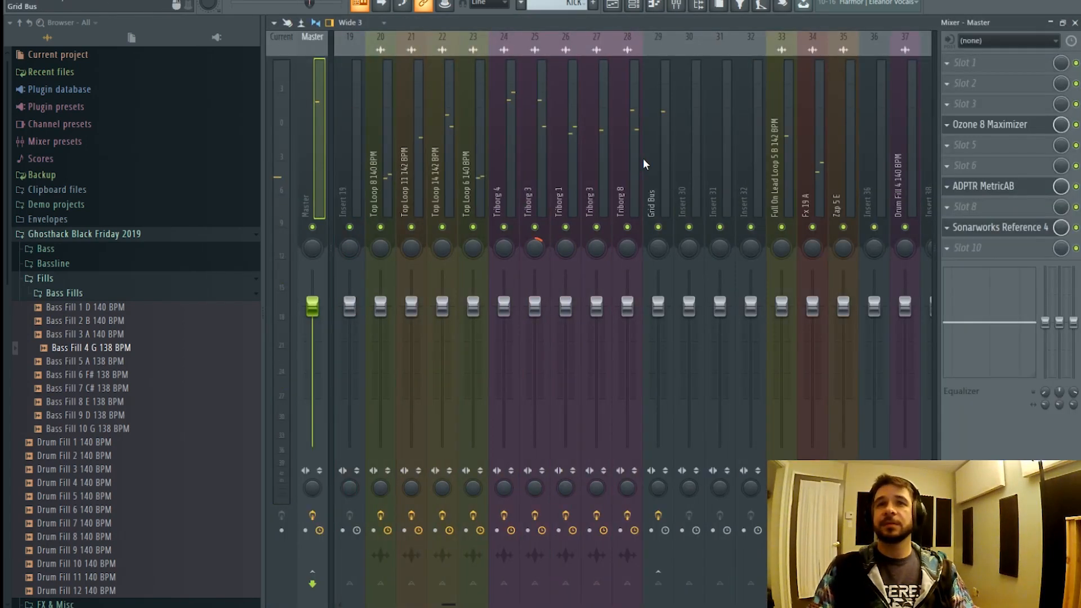
pyautogui.hscroll(-4, 647, 158)
pyautogui.rightClick(451, 157)
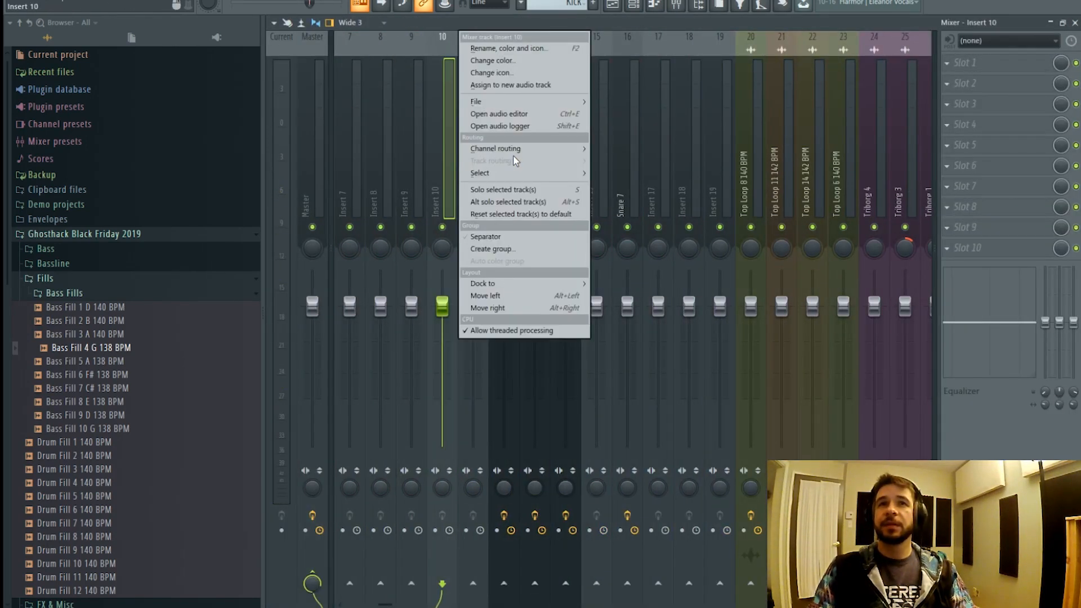
pyautogui.moveTo(521, 150)
pyautogui.click(605, 150)
# - Add FabFilter Pro-Q 3 in the bass fill's first effect slot with a 36 dB/oct low cut at about 71 Hz
pyautogui.click(1011, 63)
pyautogui.moveTo(982, 80)
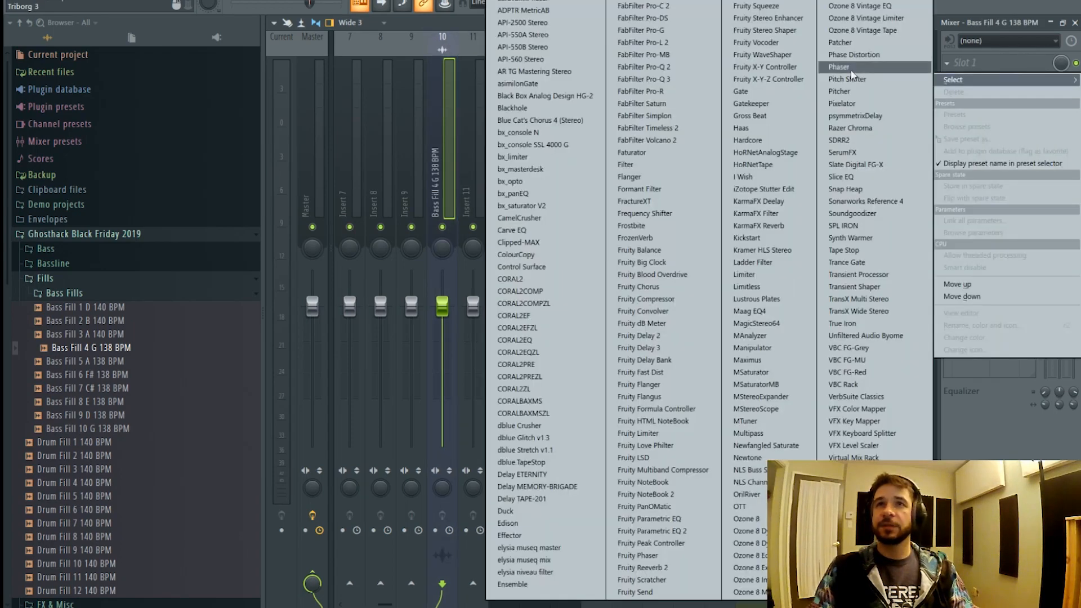
pyautogui.click(653, 79)
pyautogui.moveTo(302, 222); pyautogui.dragTo(417, 299)
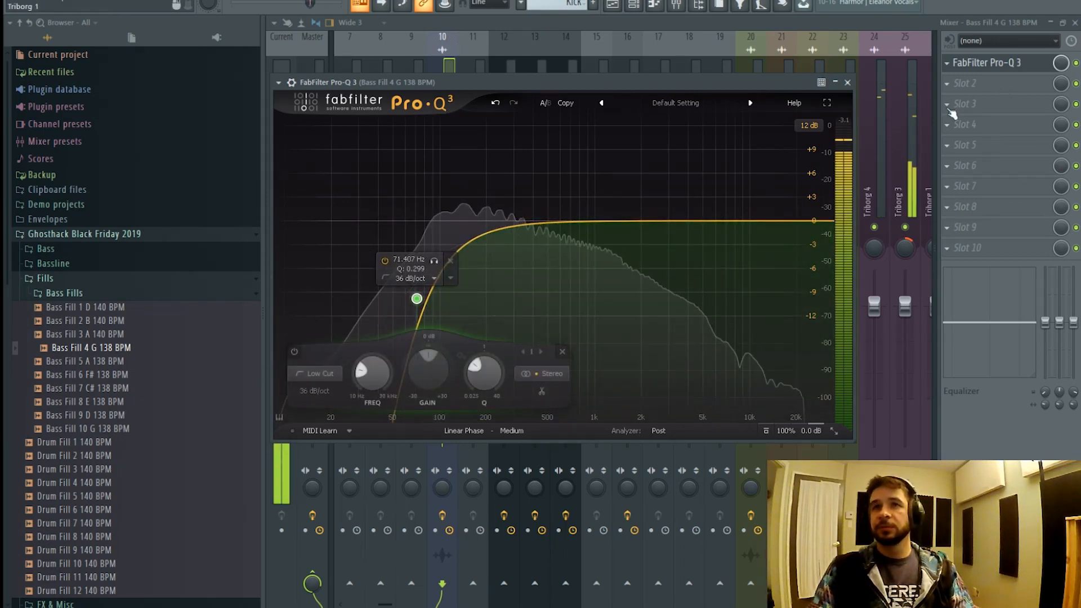
pyautogui.click(449, 72)
pyautogui.click(993, 106)
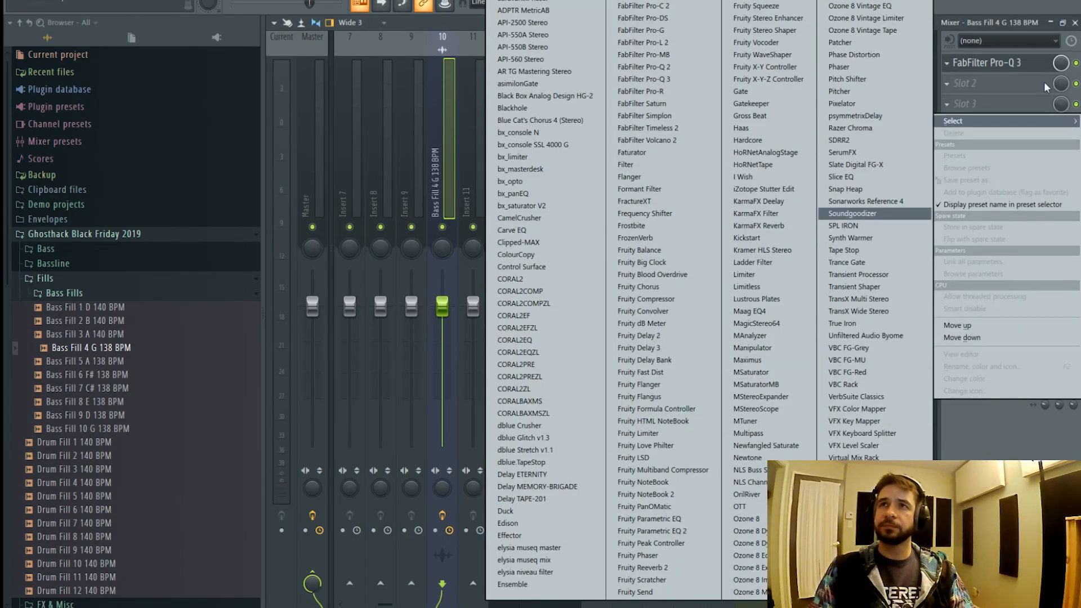
pyautogui.click(1033, 72)
pyautogui.press('space')
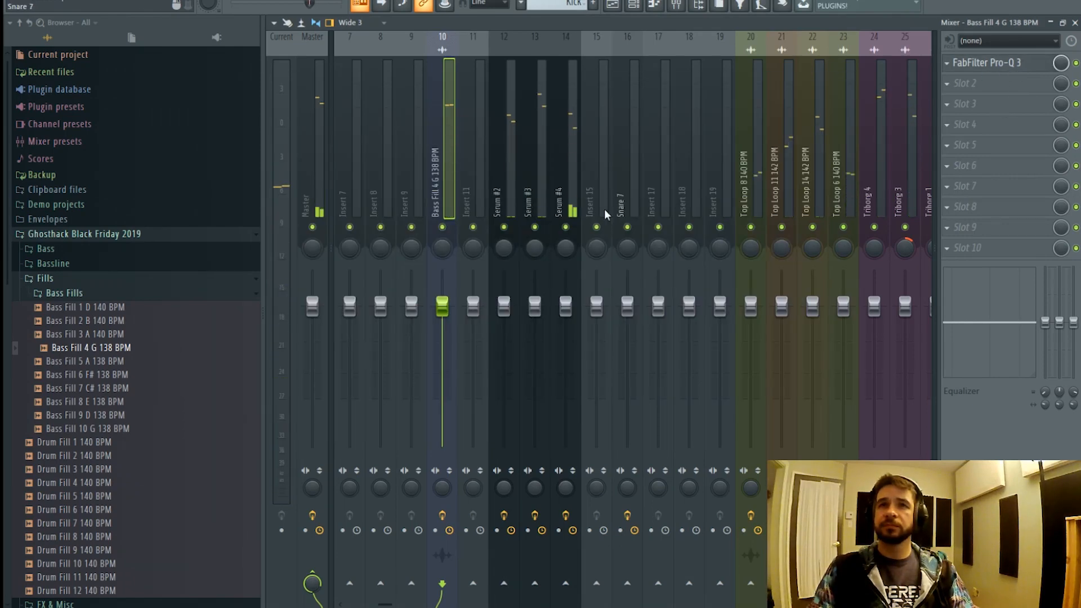
# - In Pro-Q 3, cut the bass fill by about 11 dB between 500 Hz and 1 kHz and fine-tune the low cut to about 72 Hz
pyautogui.click(1019, 73)
pyautogui.moveTo(604, 224); pyautogui.dragTo(571, 312)
pyautogui.scroll(3, 562, 286)
pyautogui.moveTo(416, 299); pyautogui.dragTo(418, 302)
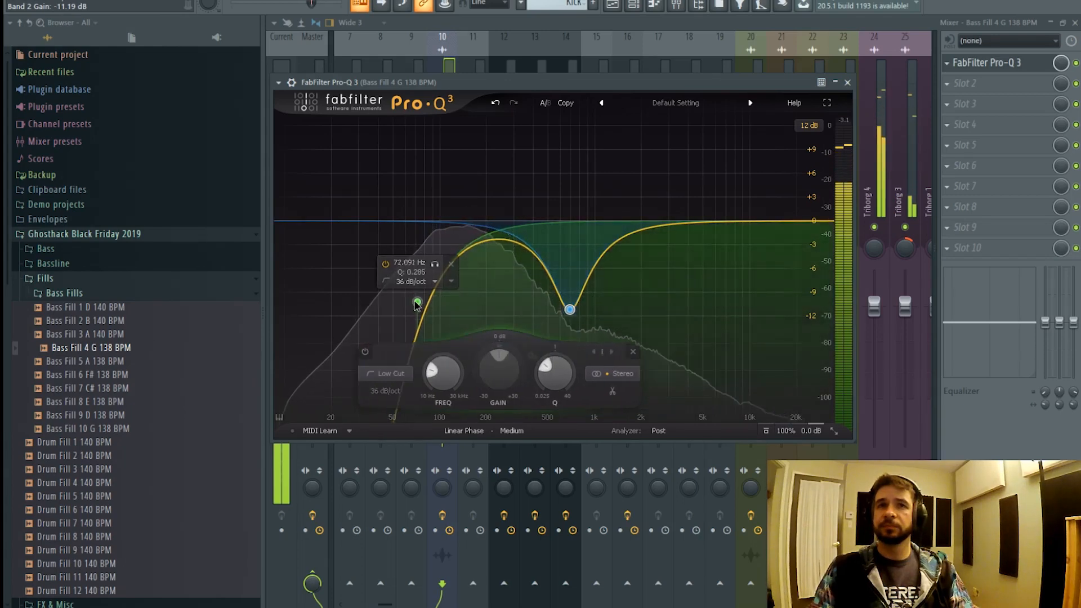
pyautogui.scroll(2, 417, 303)
pyautogui.moveTo(316, 229); pyautogui.dragTo(400, 261)
# - Try dblue Glitch v1.3 in the second slot, replace it with dblue Crusher at about 10 samples Reduction, and play the fill
pyautogui.click(1001, 84)
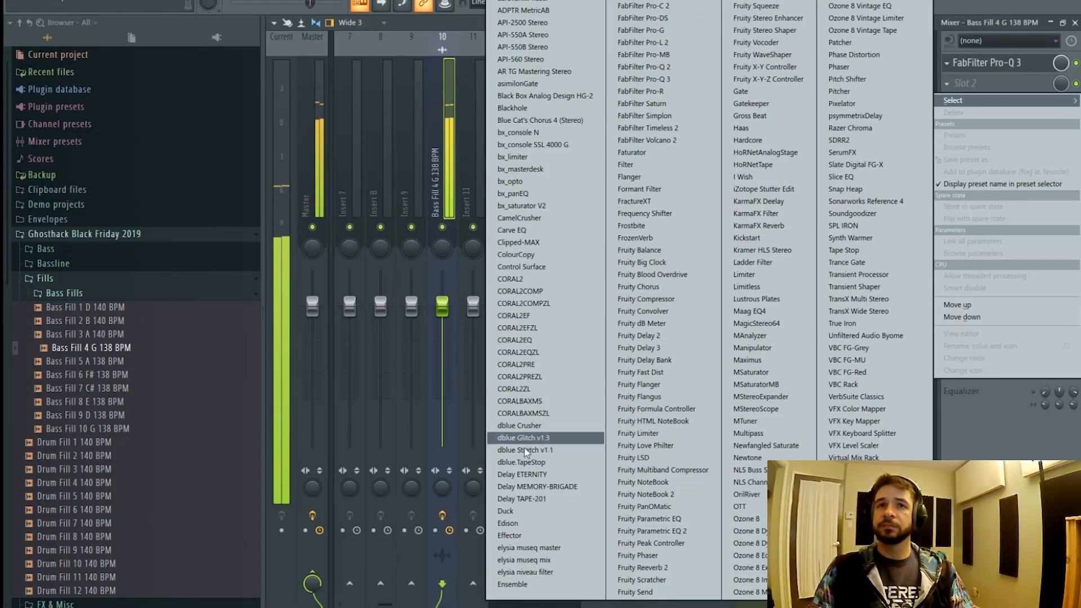
pyautogui.click(545, 438)
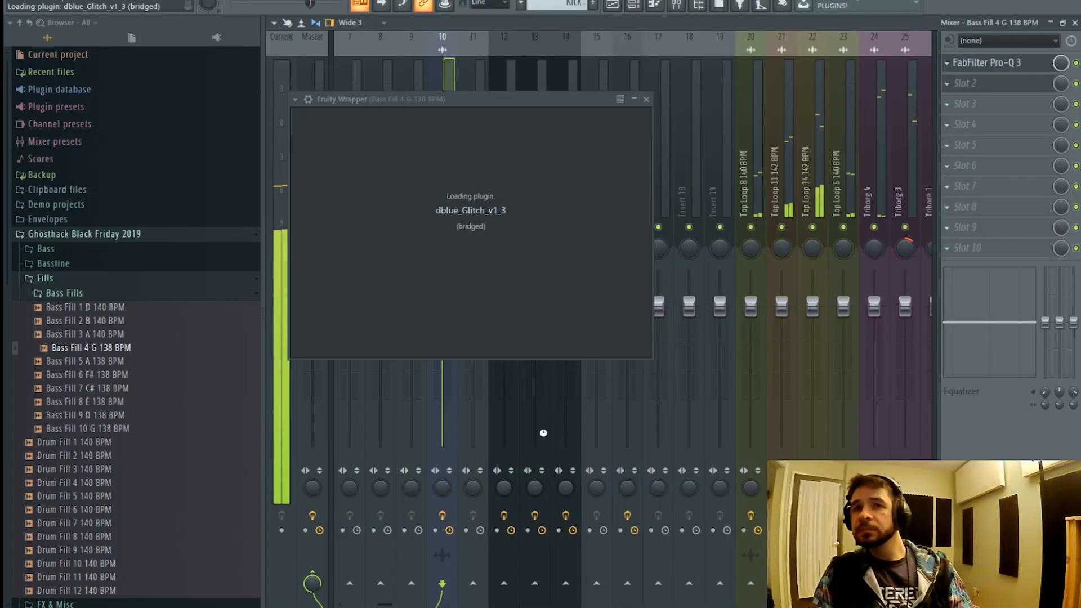
pyautogui.click(952, 84)
pyautogui.moveTo(969, 101)
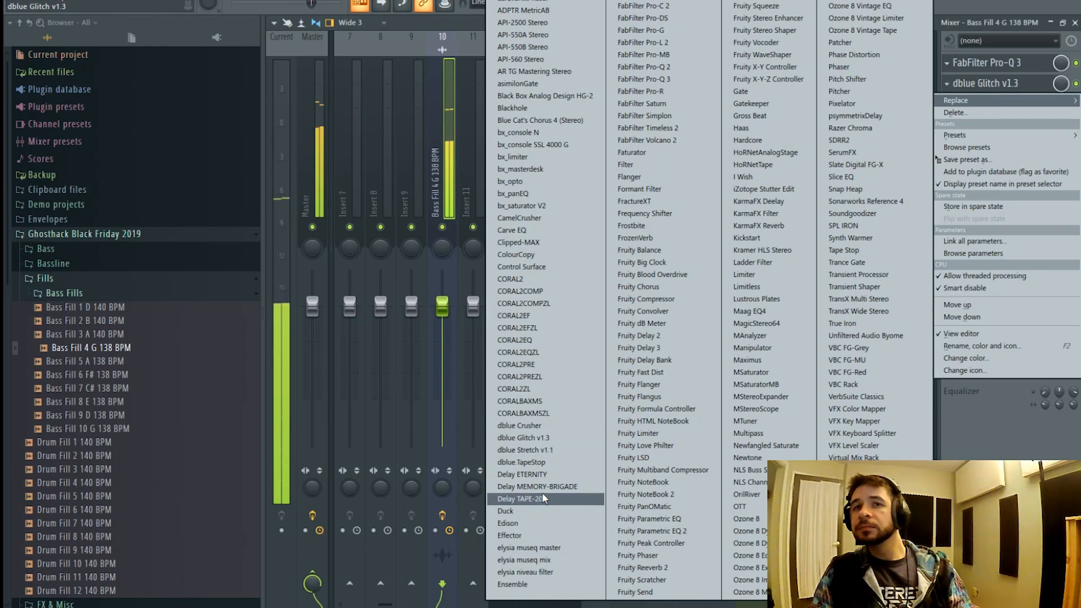
pyautogui.click(545, 437)
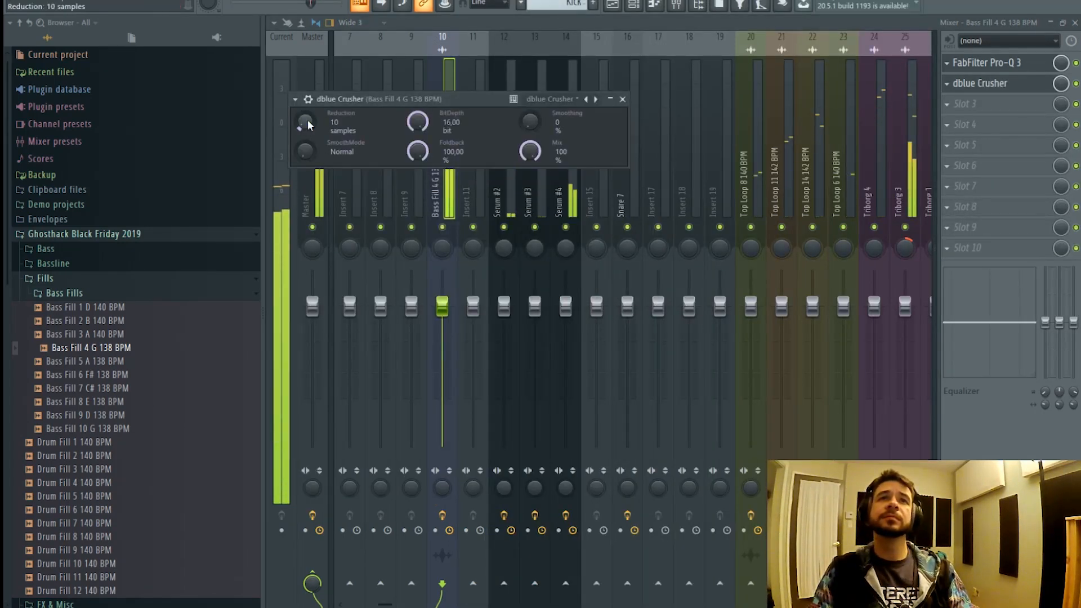
pyautogui.press('space')
pyautogui.click(450, 76)
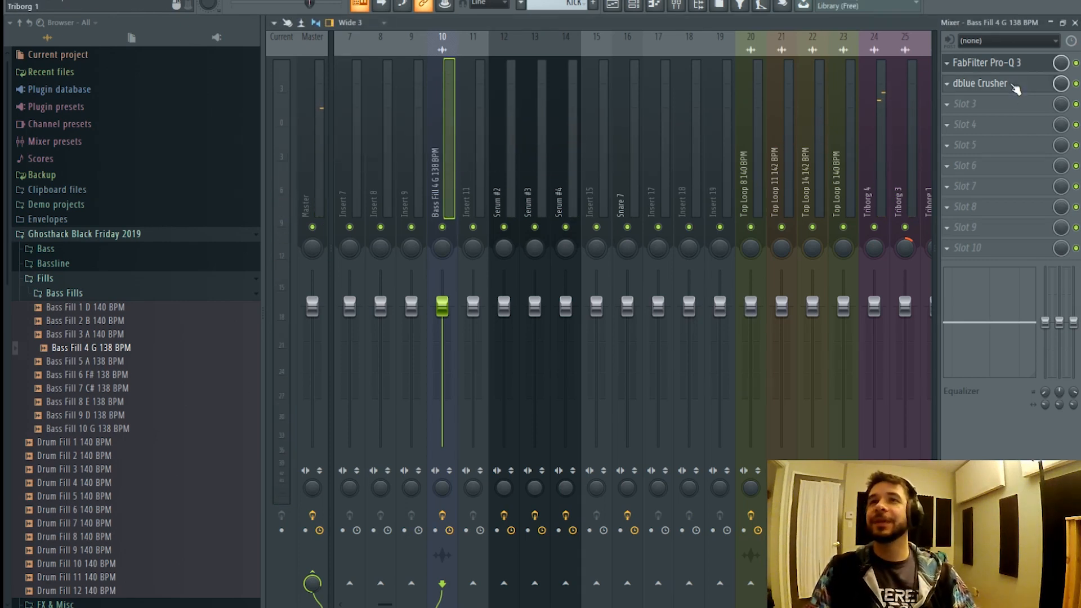
pyautogui.click(1015, 89)
pyautogui.click(457, 79)
pyautogui.press('space')
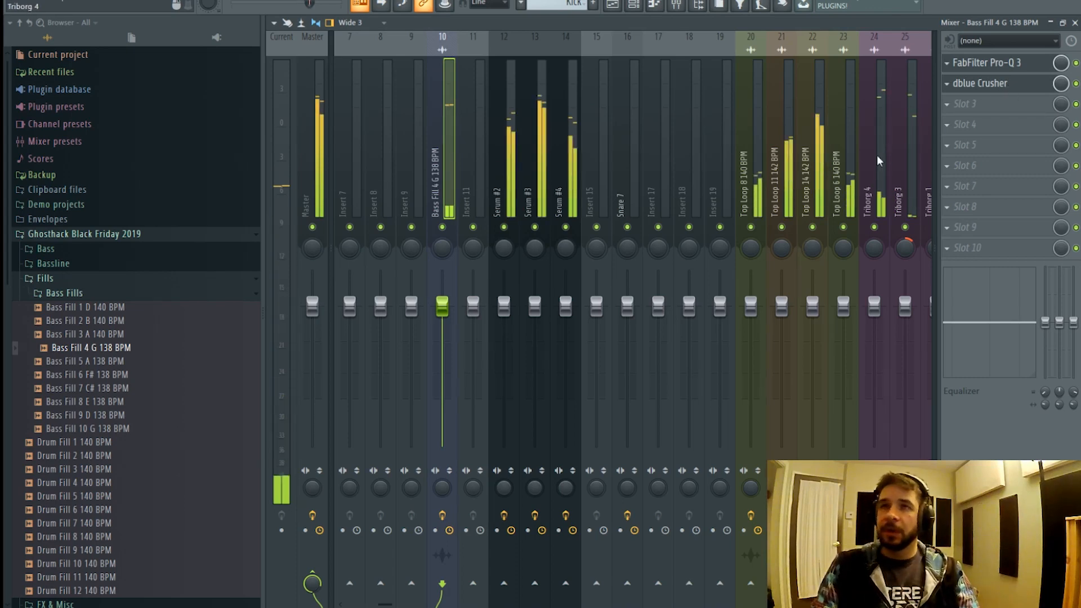
# - Add NLS Channel Stereo in the third slot, choose the Nevo studio and set its Output to -3.0
pyautogui.click(993, 113)
pyautogui.moveTo(994, 117)
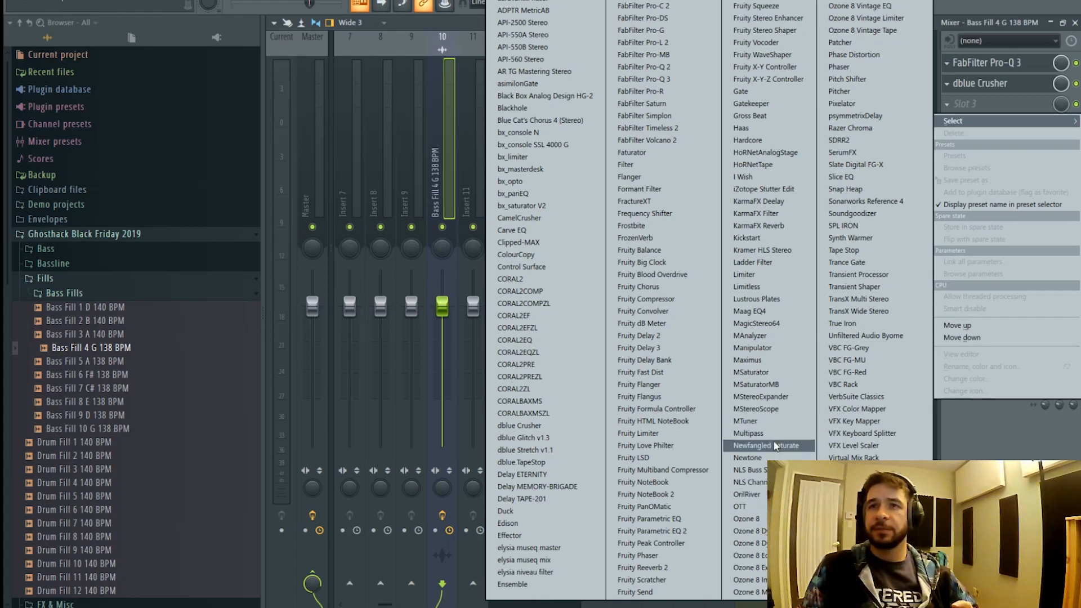
pyautogui.click(748, 482)
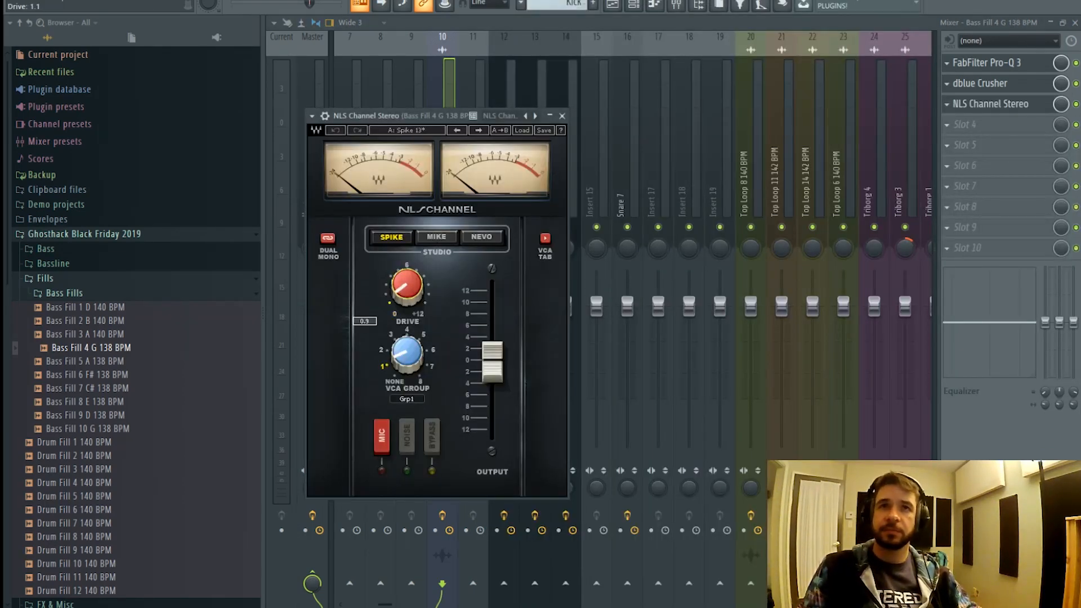
pyautogui.click(481, 237)
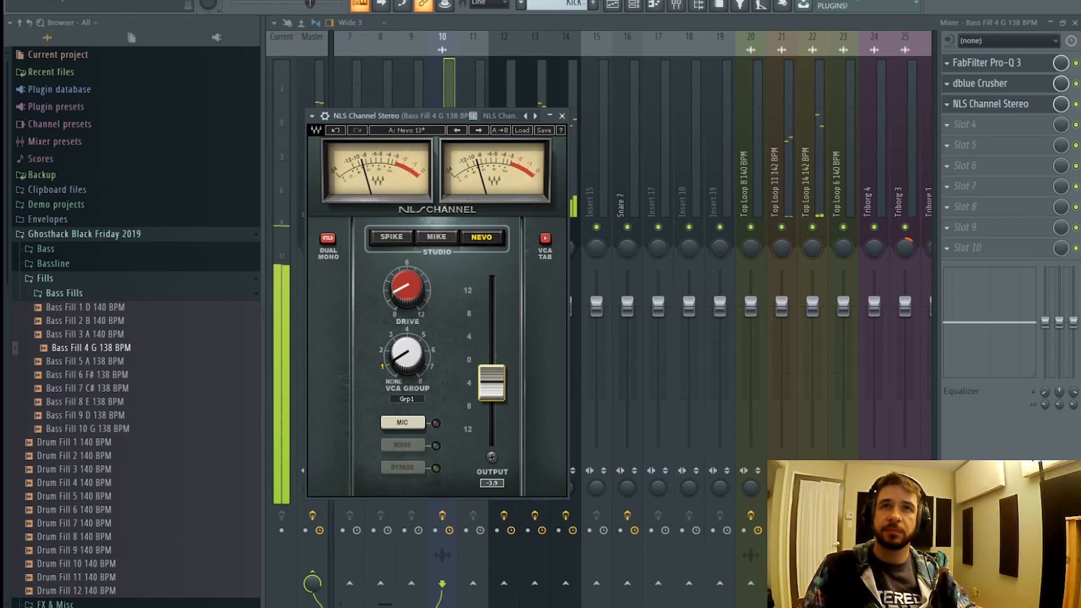
pyautogui.scroll(3, 499, 383)
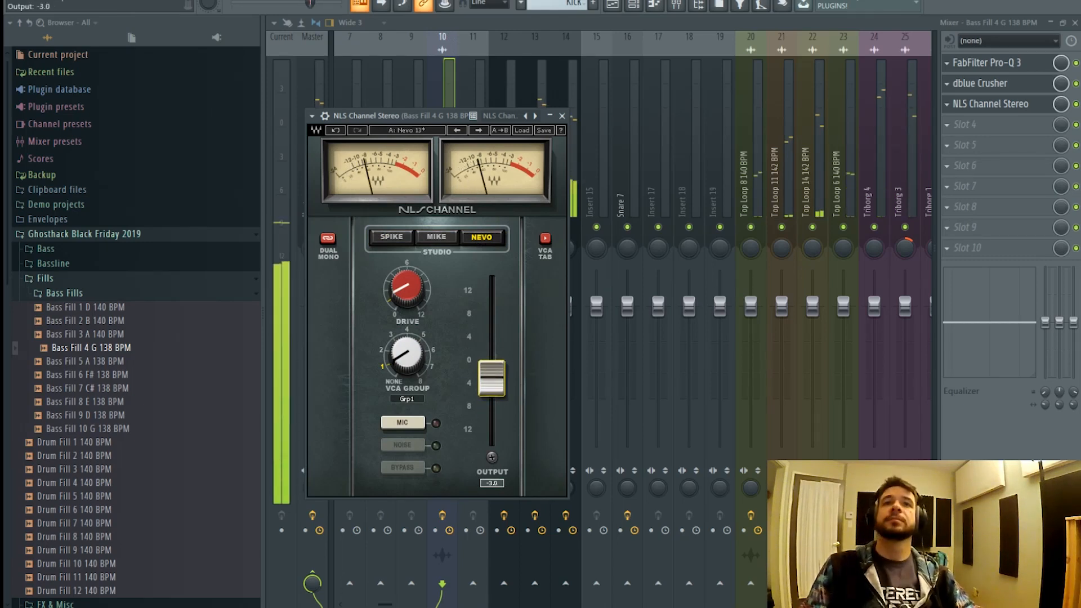
pyautogui.click(562, 116)
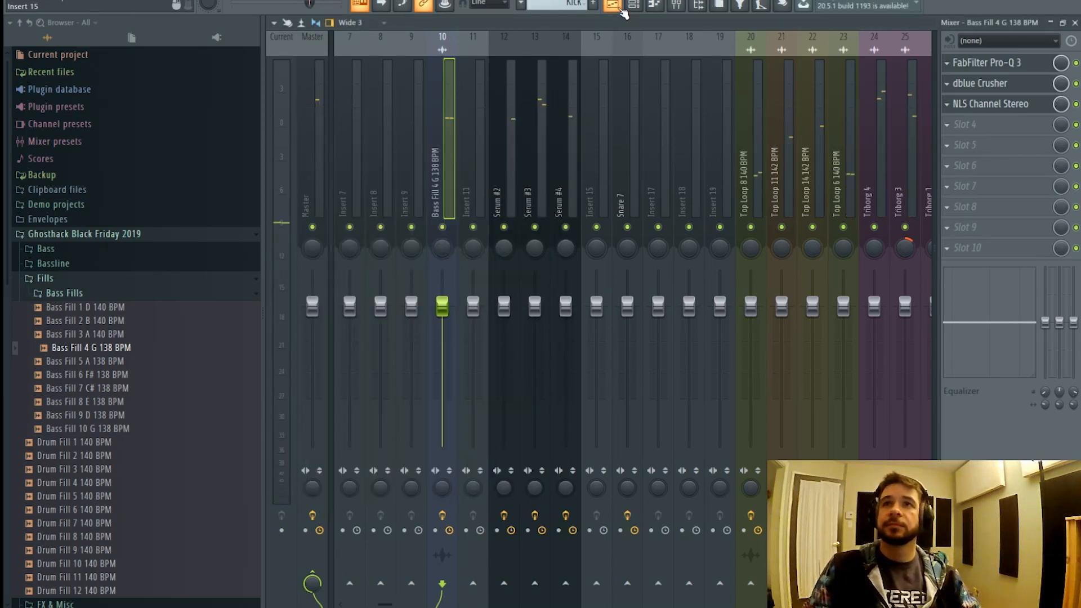
# - Create an automation clip for the Bass Fill 4 G channel's panning over the selected break at bar 64
pyautogui.click(617, 10)
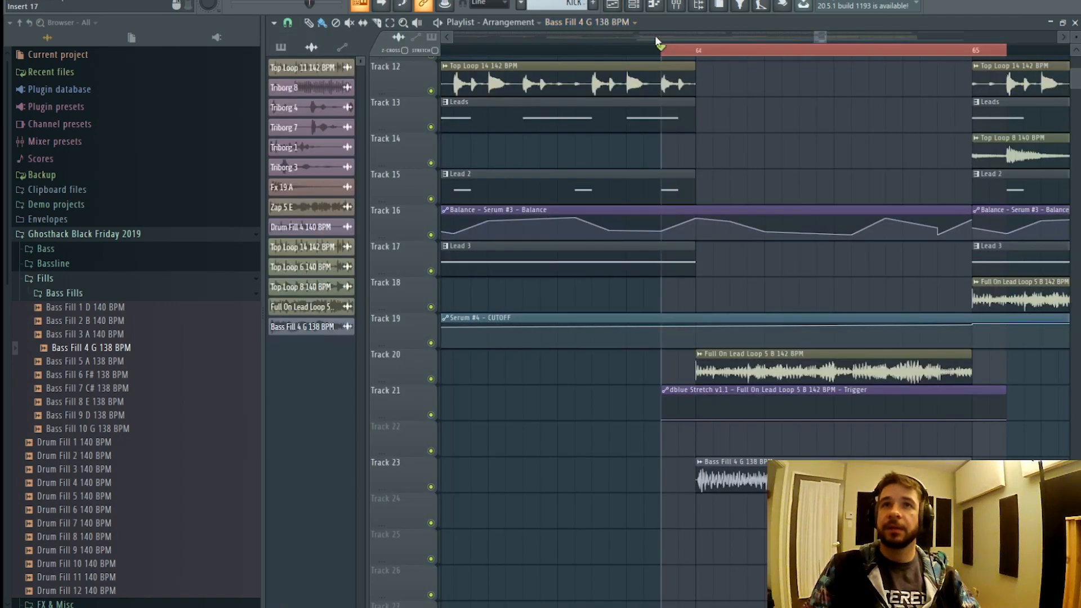
pyautogui.scroll(-7, 868, 60)
pyautogui.scroll(-6, 890, 53)
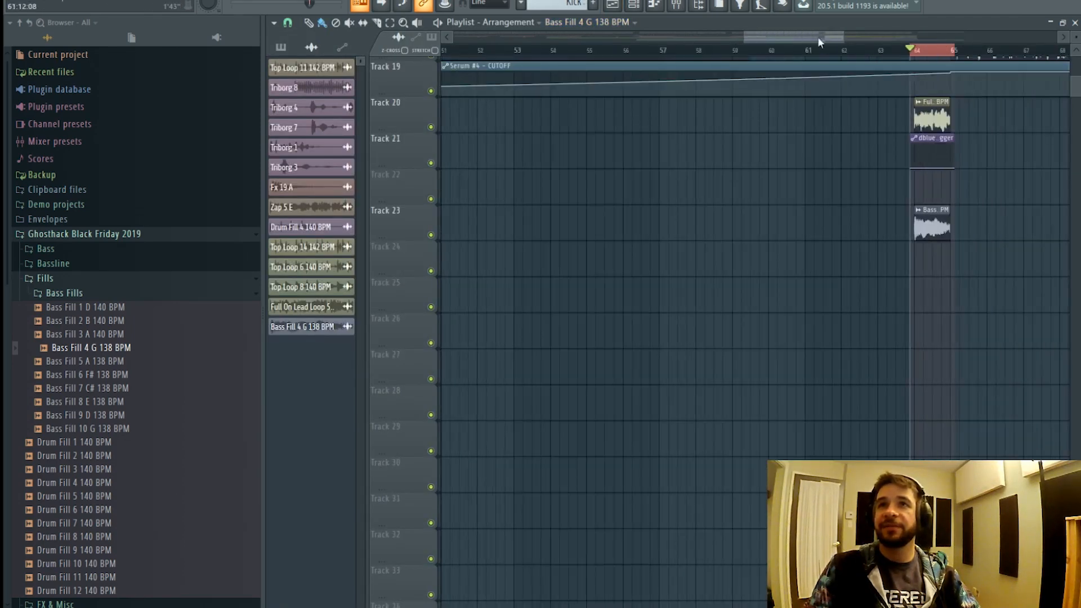
pyautogui.moveTo(817, 38); pyautogui.dragTo(874, 38)
pyautogui.scroll(6, 855, 133)
pyautogui.scroll(4, 584, 56)
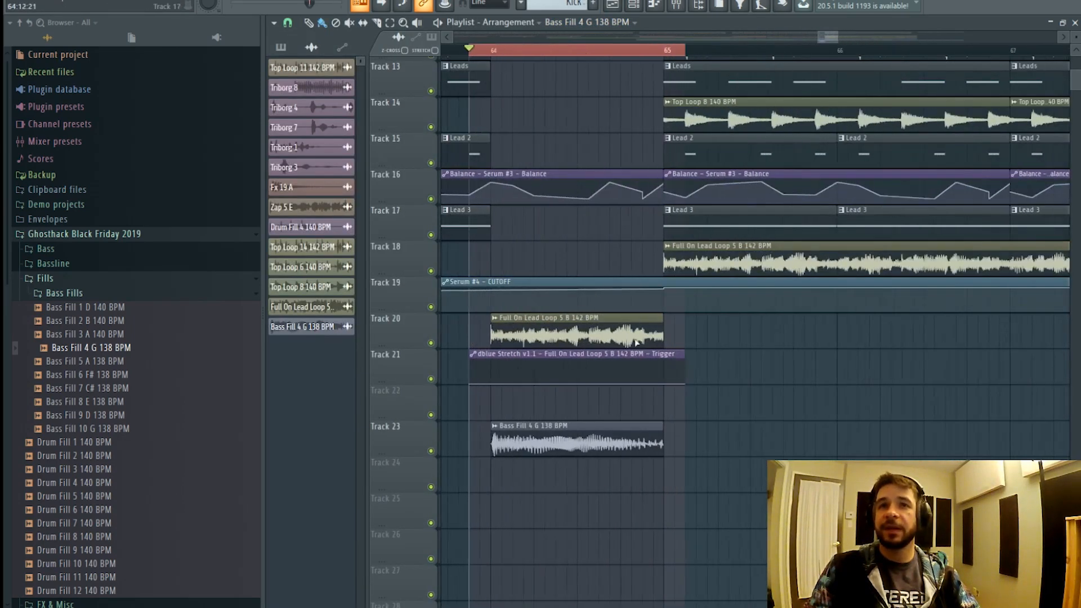
pyautogui.doubleClick(541, 439)
pyautogui.rightClick(614, 183)
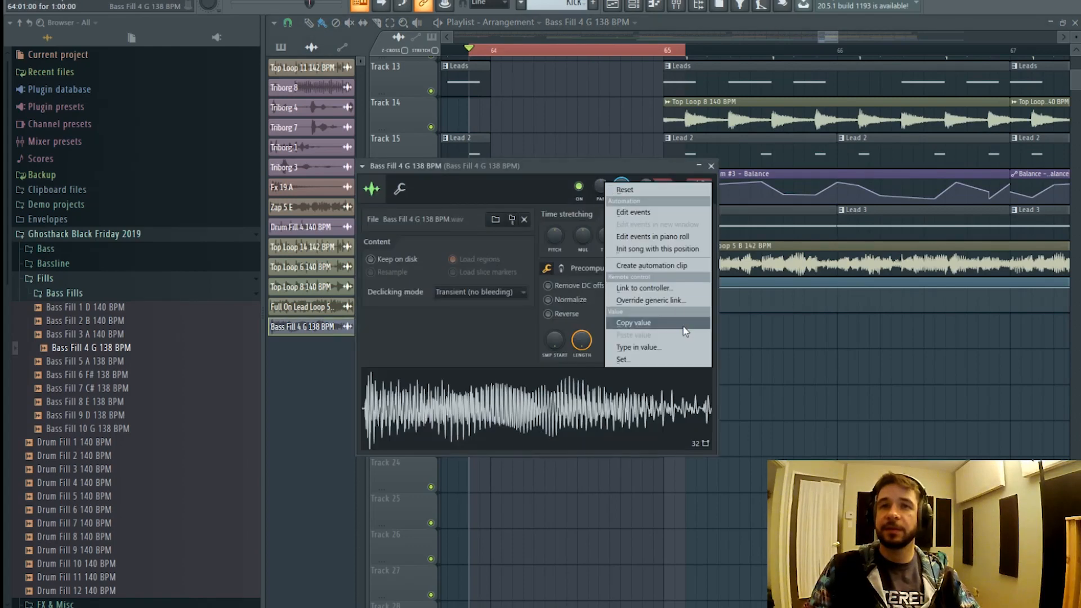
pyautogui.click(658, 265)
pyautogui.scroll(2, 531, 58)
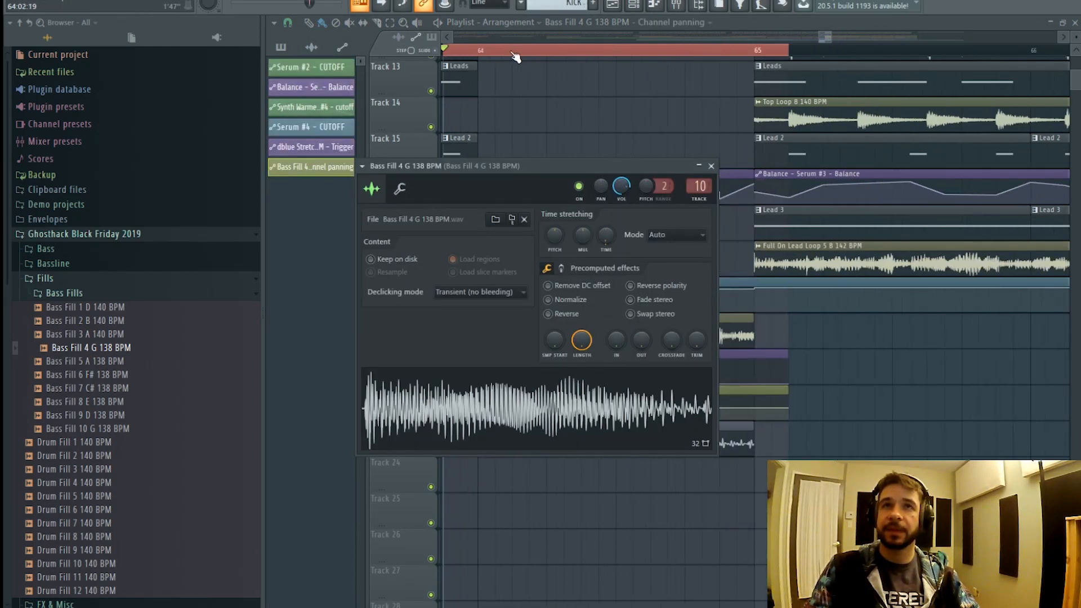
pyautogui.click(711, 167)
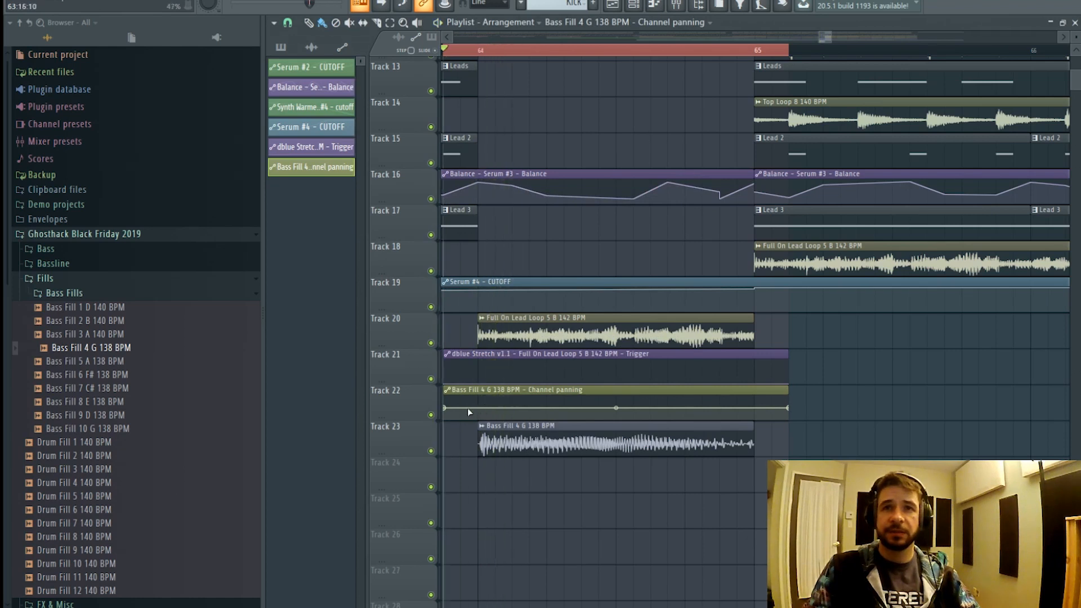
# - Add a point at bar 64 in the panning clip and give it the first point's 50% value
pyautogui.rightClick(448, 412)
pyautogui.click(488, 566)
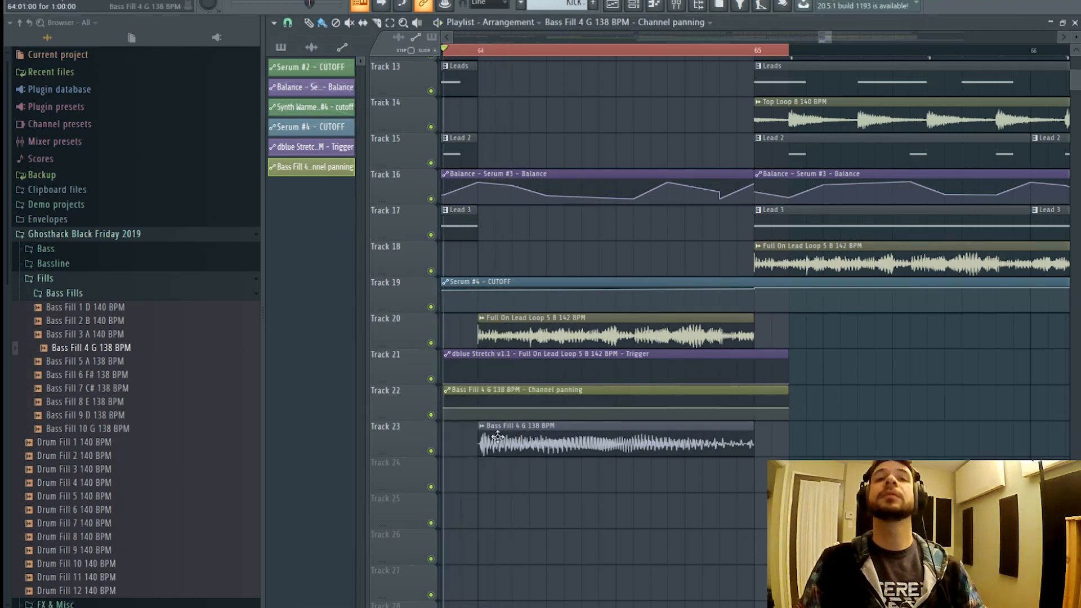
pyautogui.rightClick(480, 408)
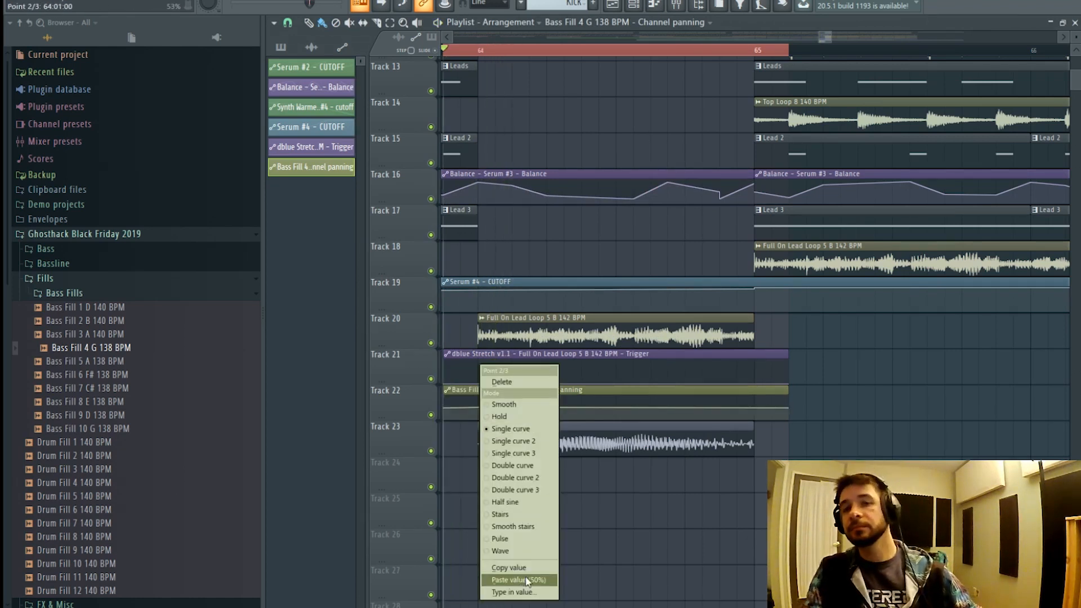
pyautogui.click(526, 582)
# - Shape the panning clip into alternating left and right swings through bar 64, returning to centre at bar 65
pyautogui.moveTo(531, 412); pyautogui.dragTo(547, 417)
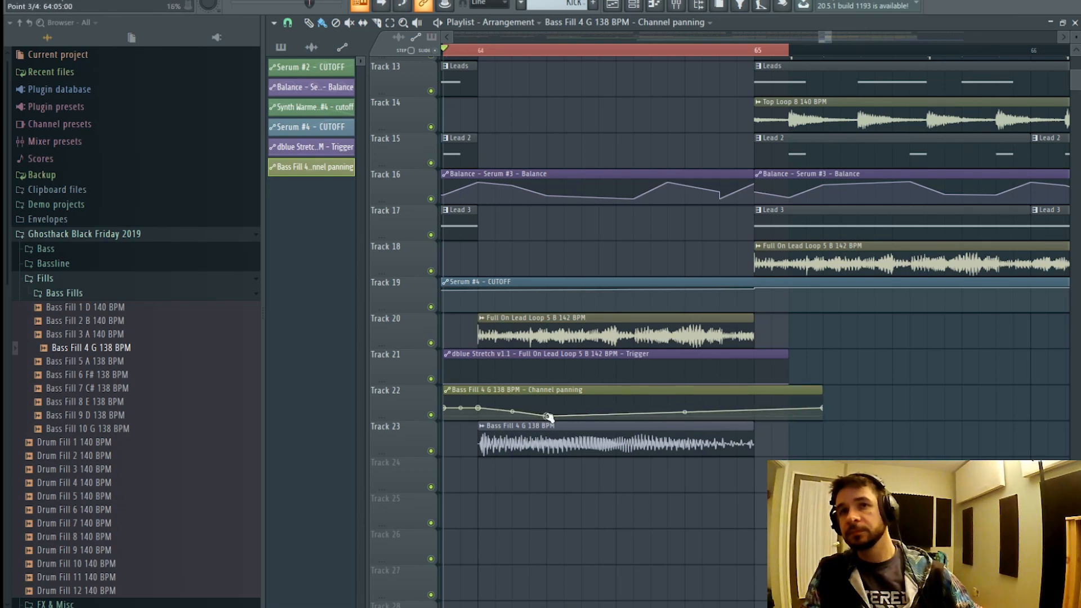
pyautogui.rightClick(586, 400)
pyautogui.rightClick(602, 415)
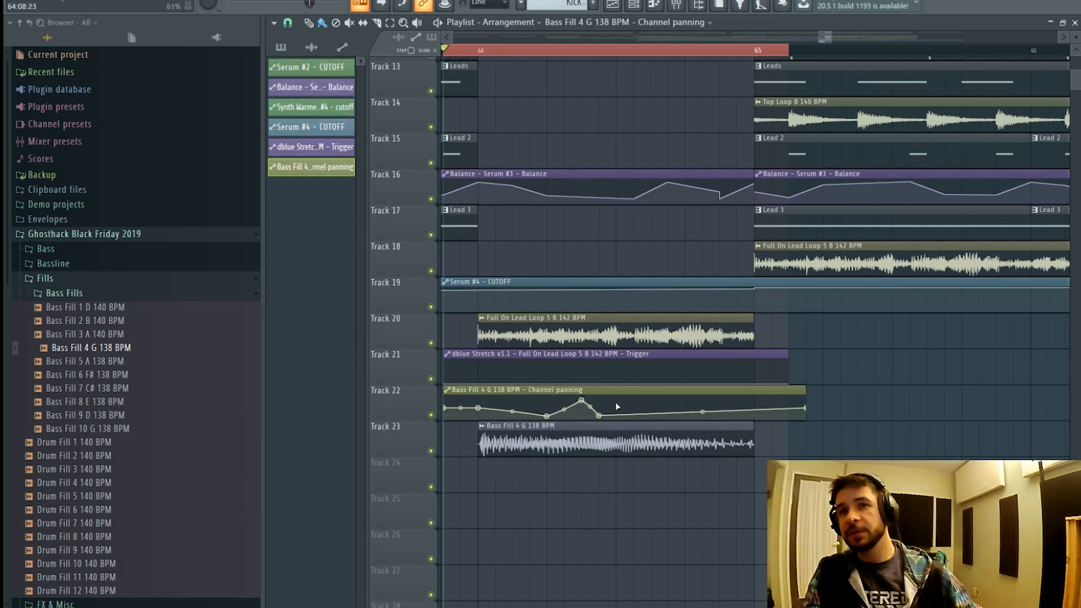
pyautogui.rightClick(618, 398)
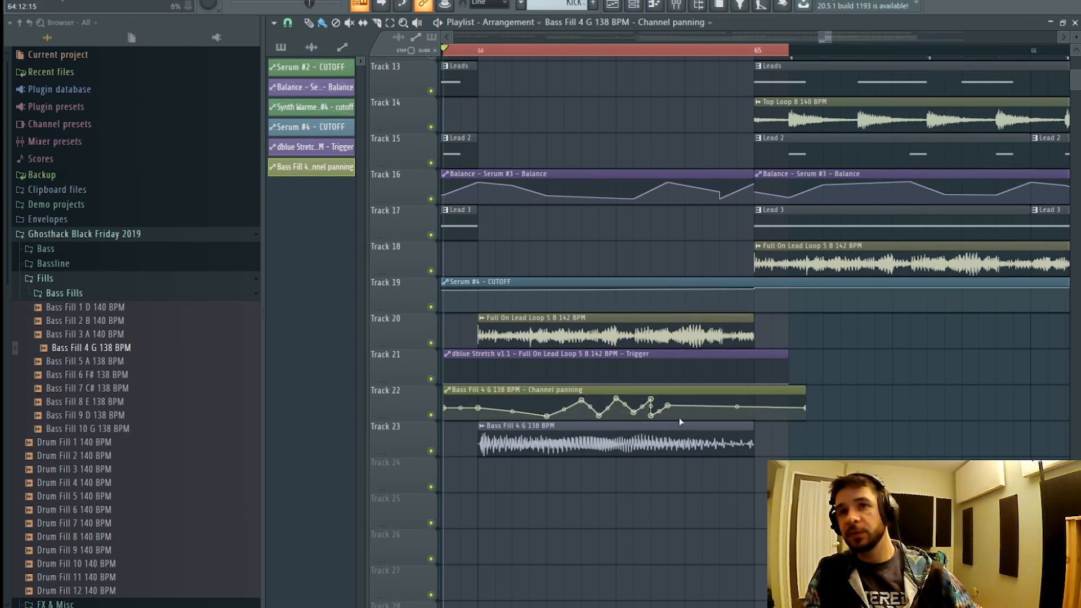
pyautogui.press('space')
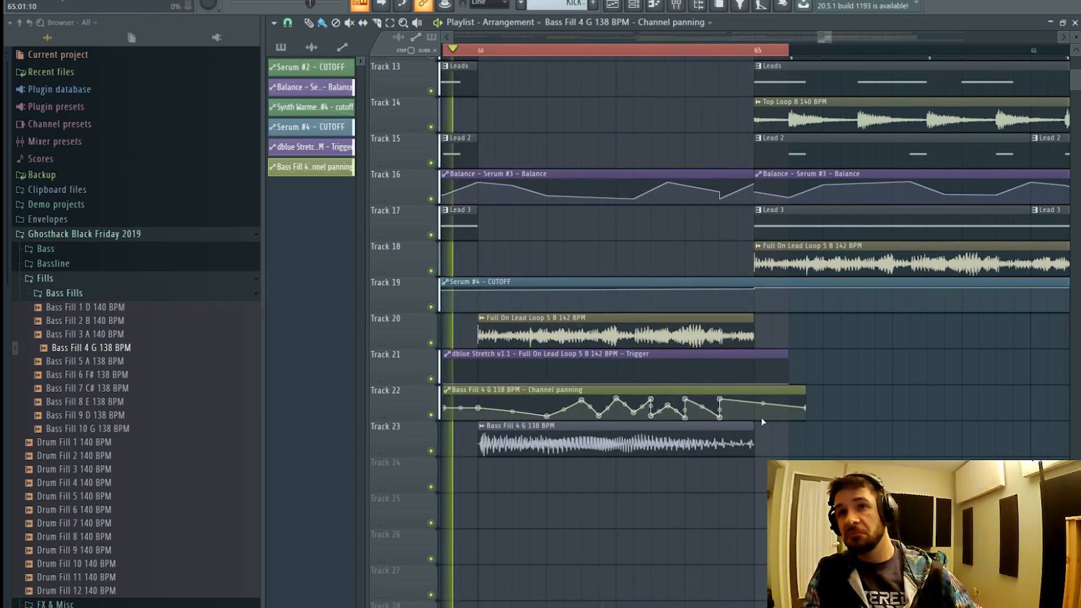
pyautogui.rightClick(758, 402)
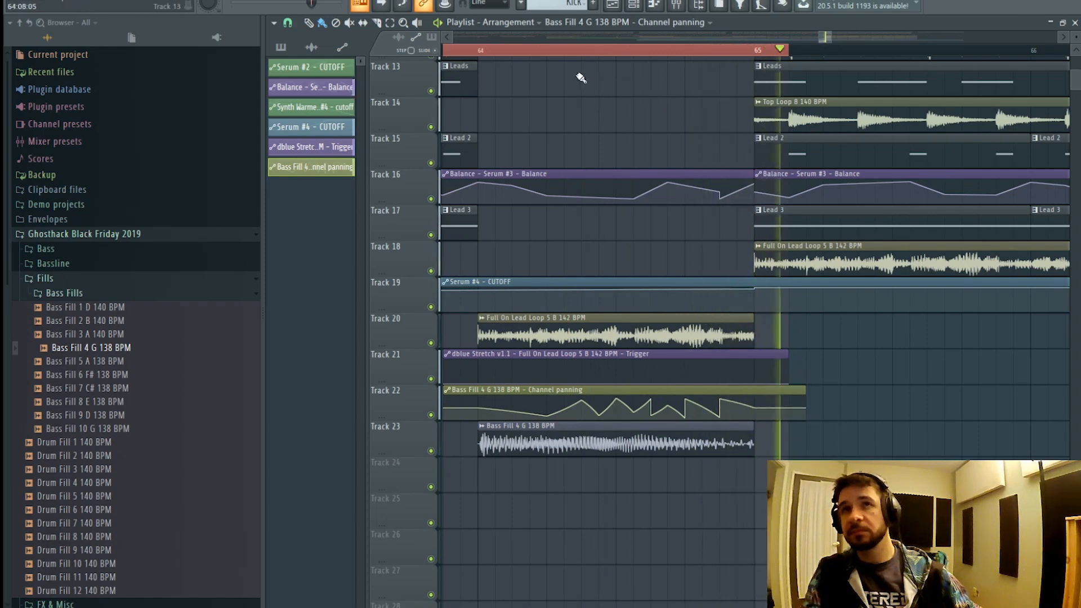
# - Clear the time selection and play the arrangement from about bar 58 to hear the break in context
pyautogui.scroll(-6, 471, 54)
pyautogui.hscroll(-2, 473, 58)
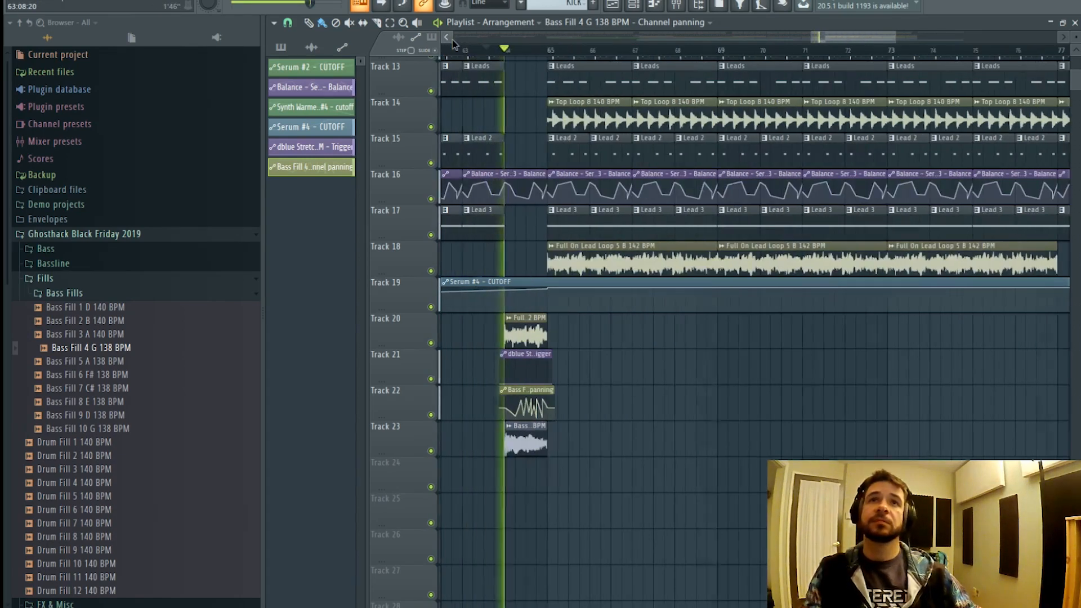
pyautogui.scroll(6, 630, 168)
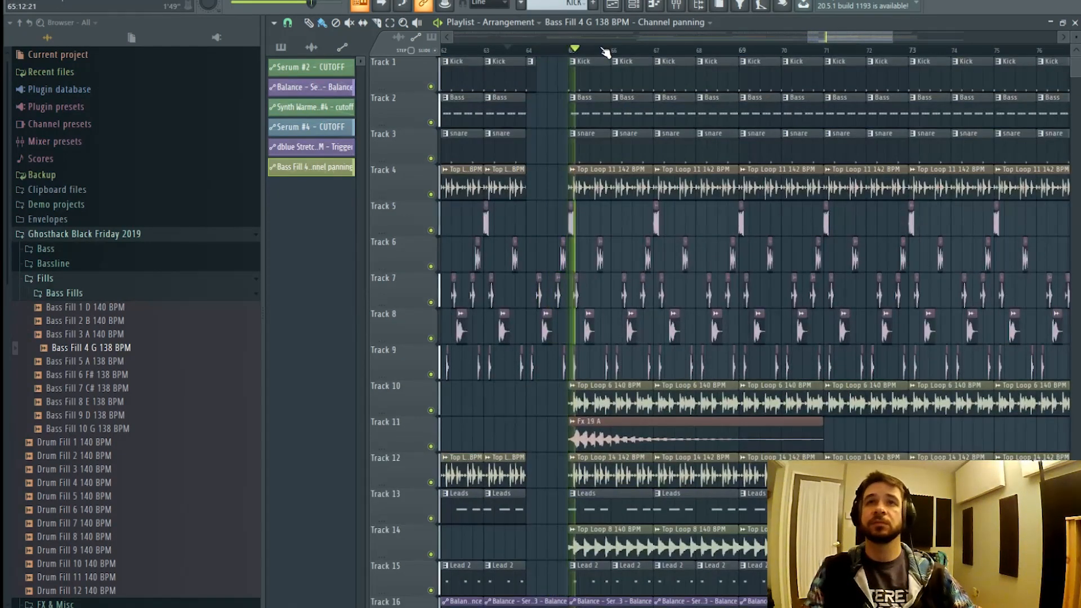
pyautogui.scroll(-3, 611, 55)
pyautogui.scroll(-3, 564, 113)
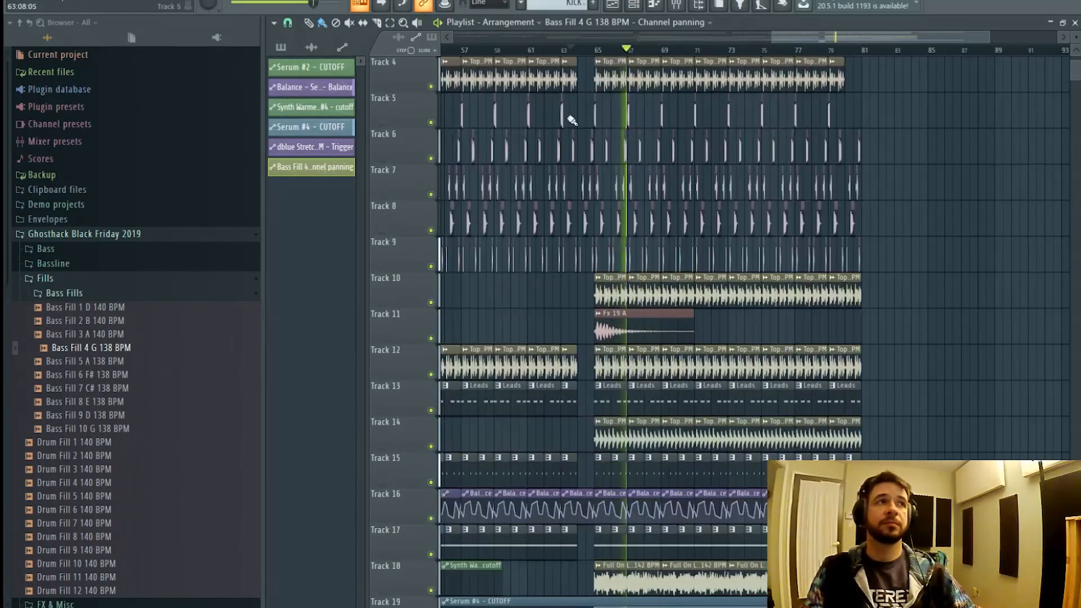
pyautogui.click(478, 51)
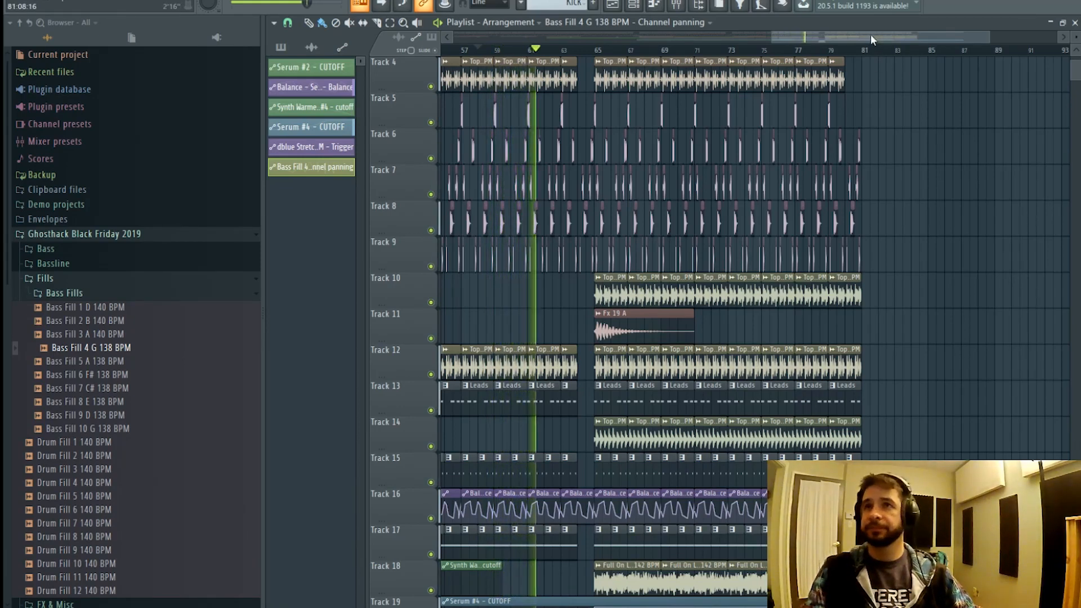
pyautogui.moveTo(871, 35); pyautogui.dragTo(881, 35)
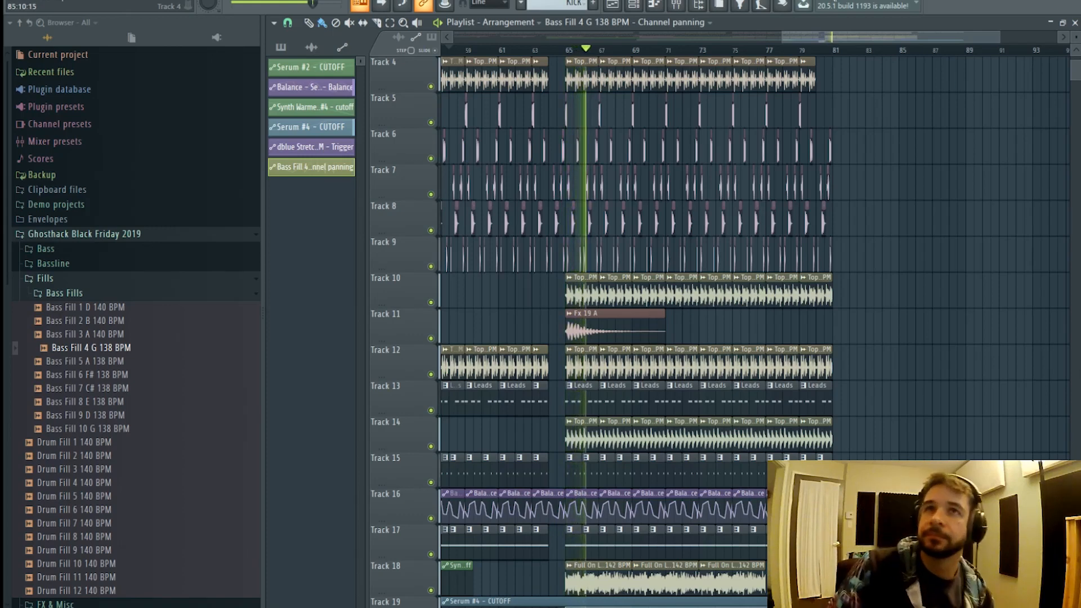
pyautogui.click(677, 6)
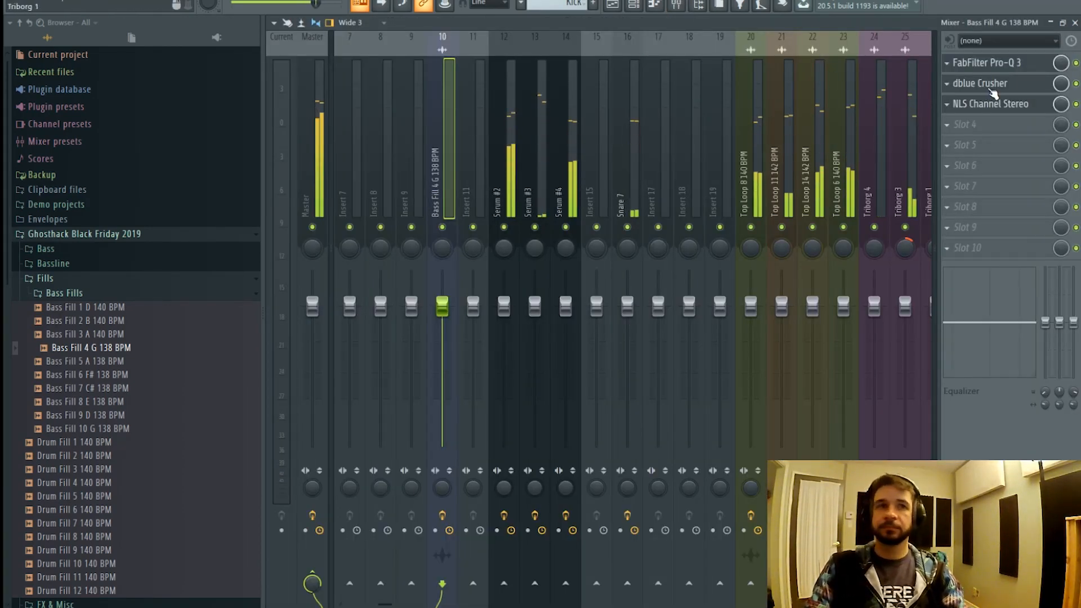
pyautogui.click(619, 5)
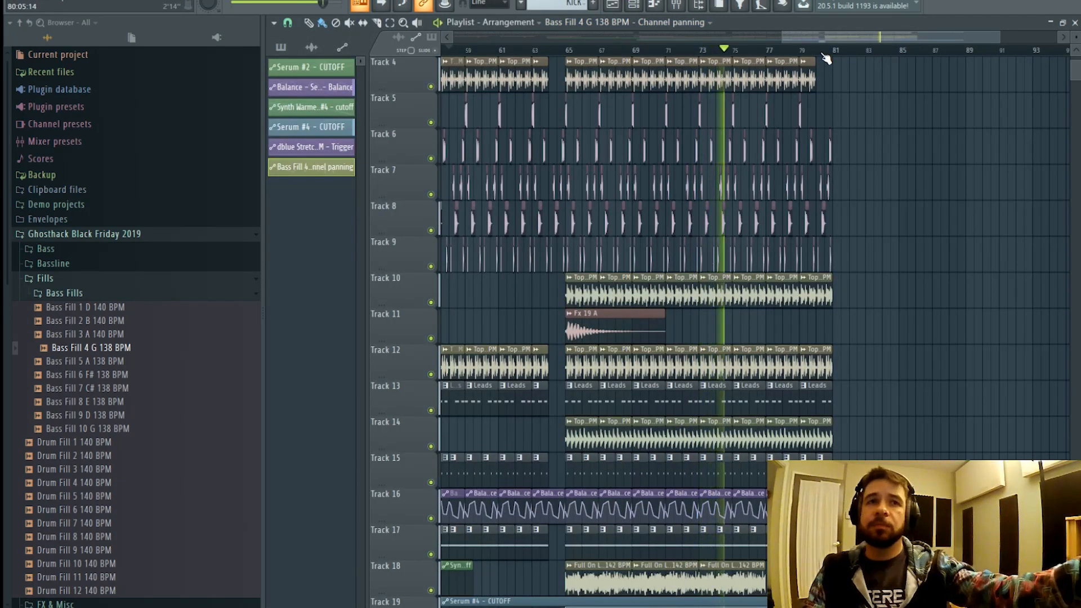
# - Trim the Top Loop 6, Top Loop 14, Leads and Top Loop 8 clips on tracks 10, 12, 13 and 14 to end at bar 80
pyautogui.scroll(3, 874, 101)
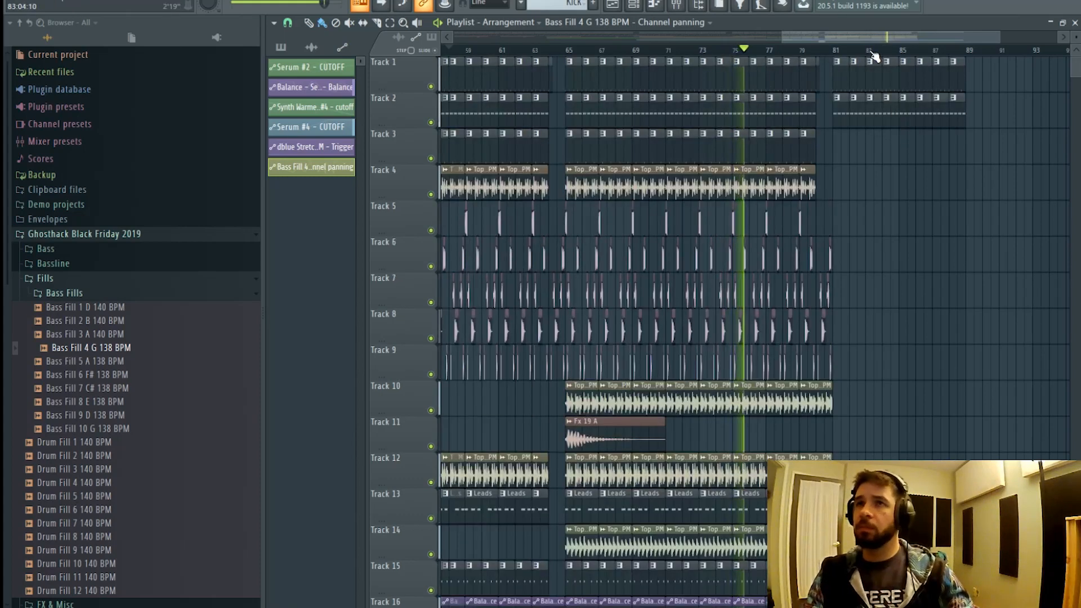
pyautogui.scroll(3, 841, 56)
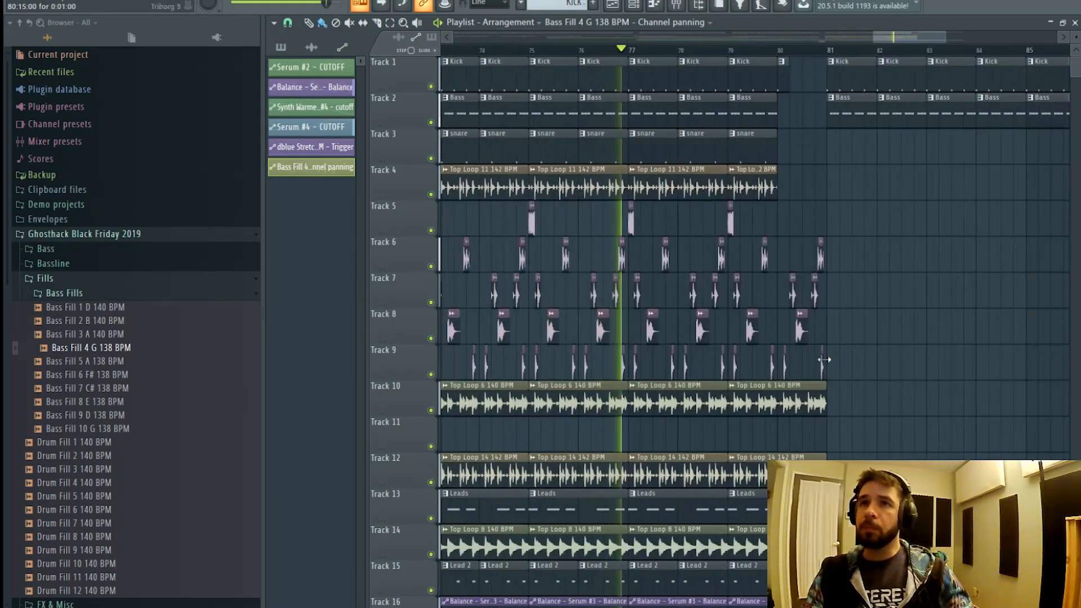
pyautogui.click(824, 394)
pyautogui.moveTo(824, 394); pyautogui.dragTo(775, 395)
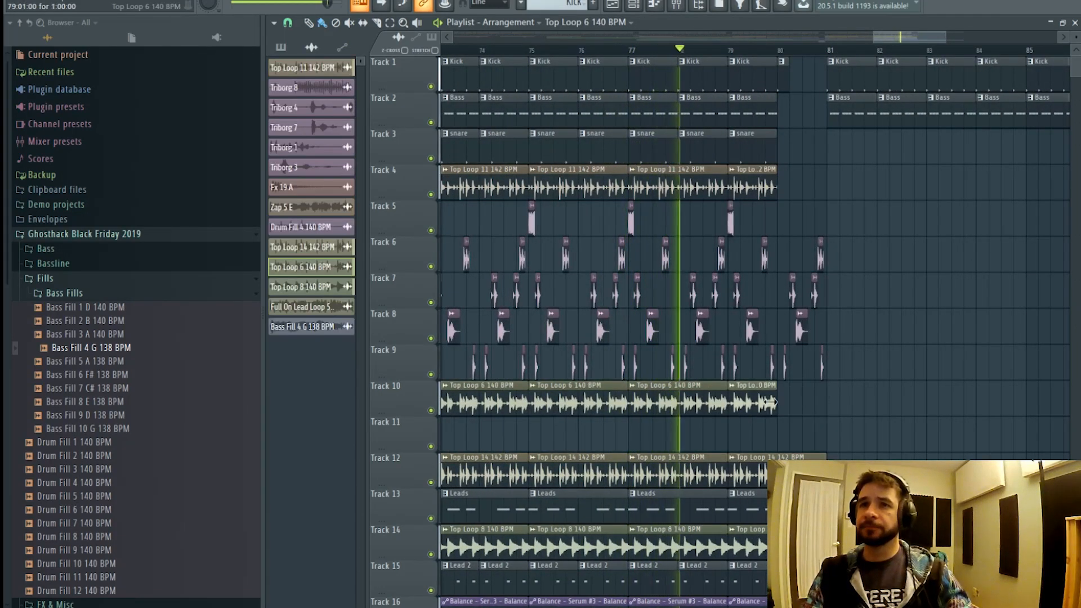
pyautogui.moveTo(824, 475); pyautogui.dragTo(773, 475)
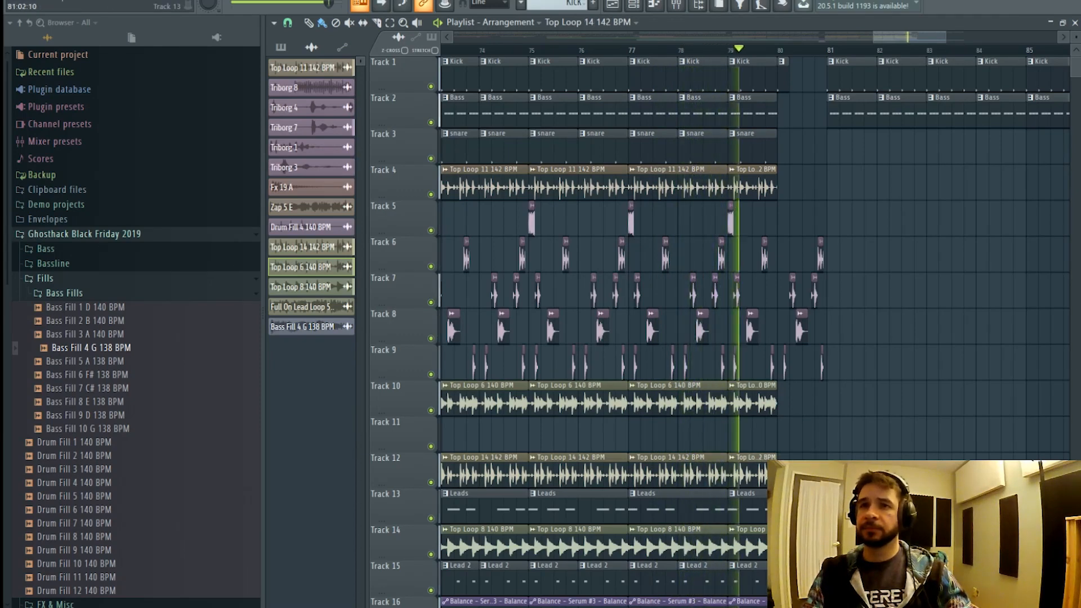
pyautogui.moveTo(824, 510); pyautogui.dragTo(775, 510)
pyautogui.moveTo(824, 545); pyautogui.dragTo(775, 545)
pyautogui.scroll(-5, 789, 507)
pyautogui.scroll(5, 839, 349)
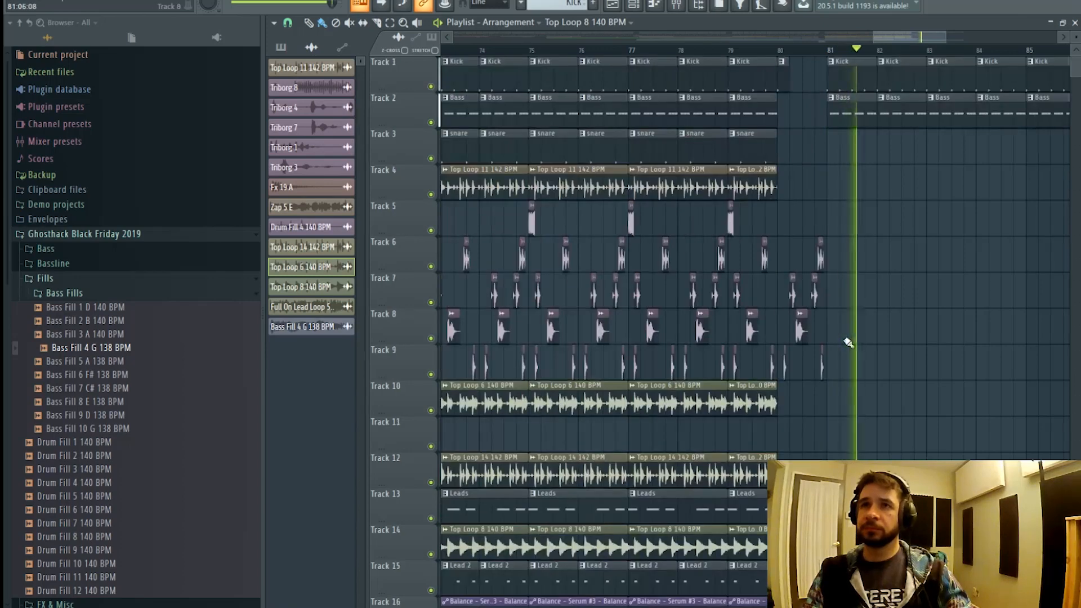
# - Play briefly from about bar 71, then switch the Ghosthack sample browser from the Fills folder to Zaps
pyautogui.scroll(-2, 760, 54)
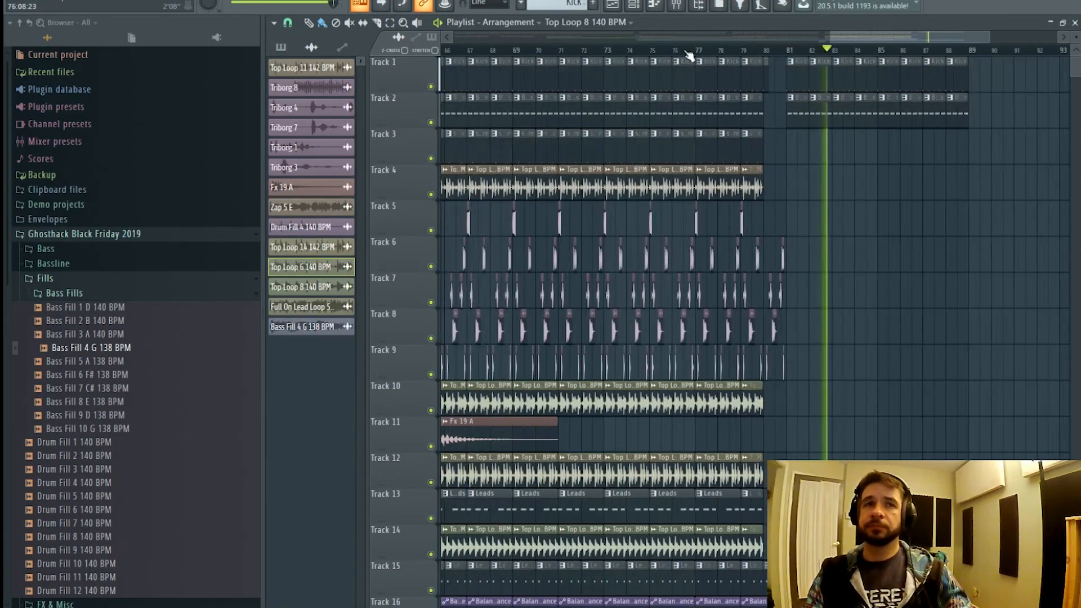
pyautogui.click(573, 51)
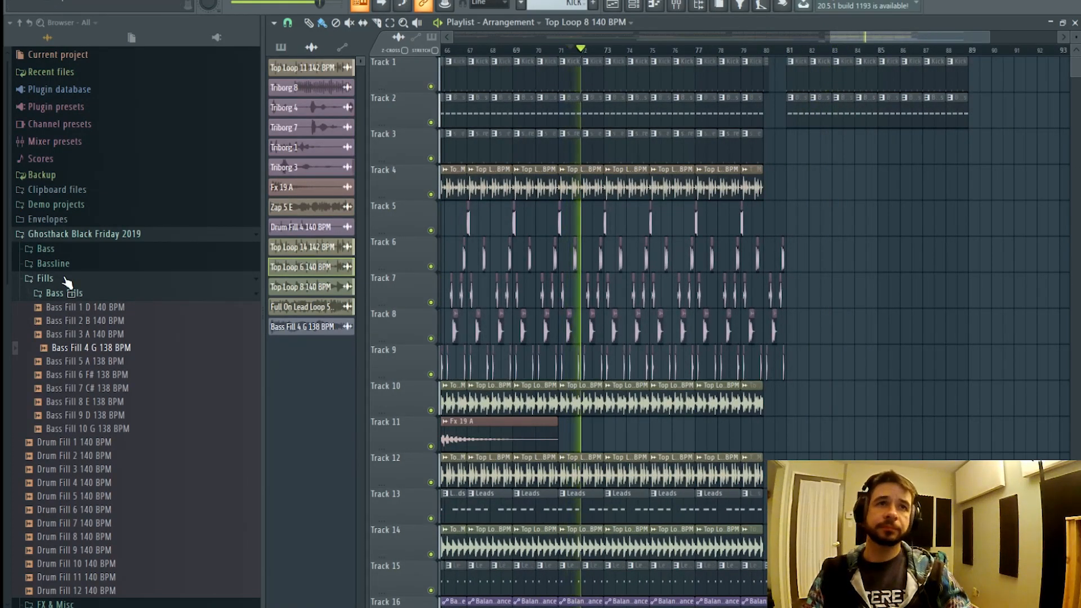
pyautogui.click(63, 280)
pyautogui.press('space')
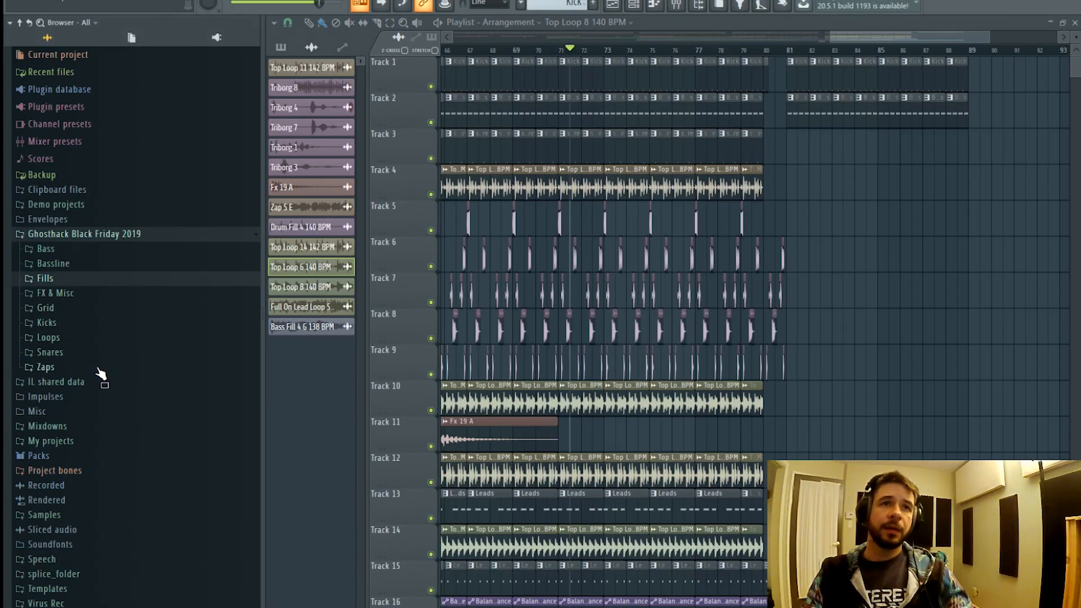
pyautogui.click(46, 368)
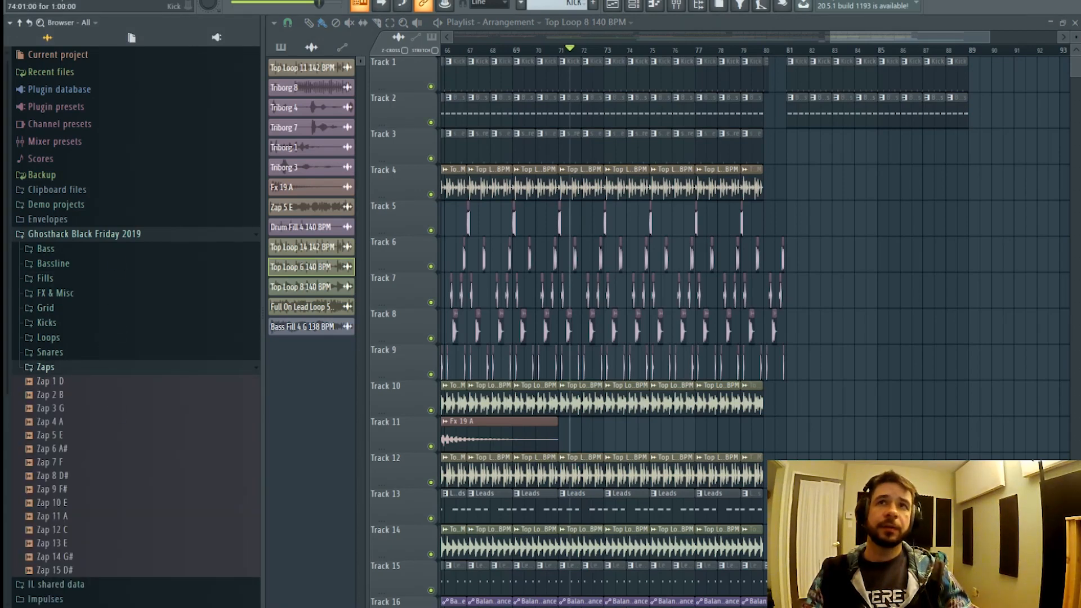
# - Create a new empty pattern named Melody and return to the arrangement around bars 65 to 89
pyautogui.click(634, 6)
pyautogui.click(853, 41)
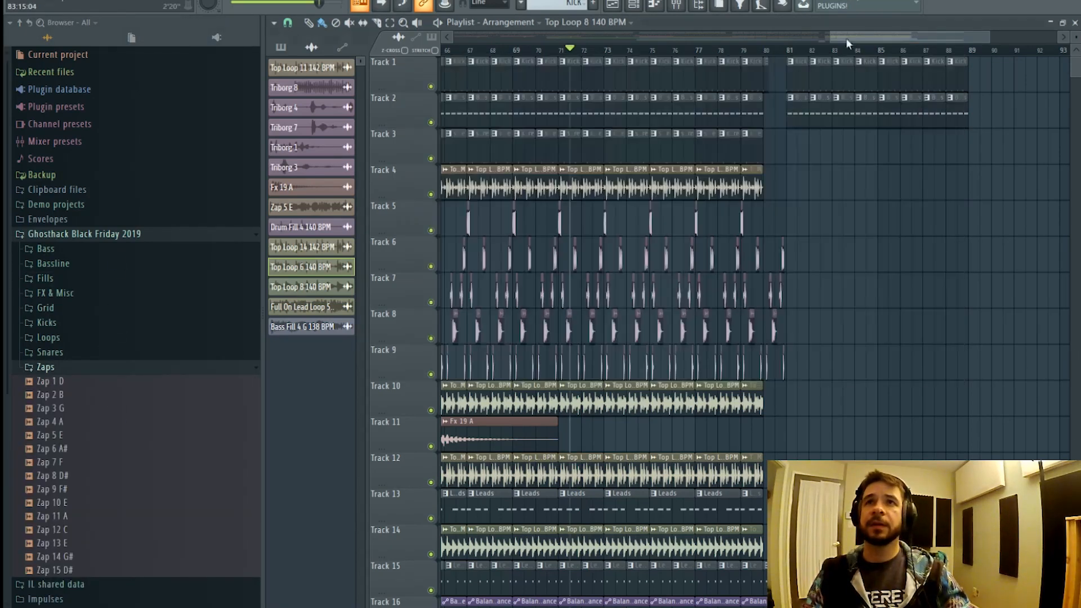
pyautogui.scroll(-2, 732, 50)
pyautogui.click(638, 4)
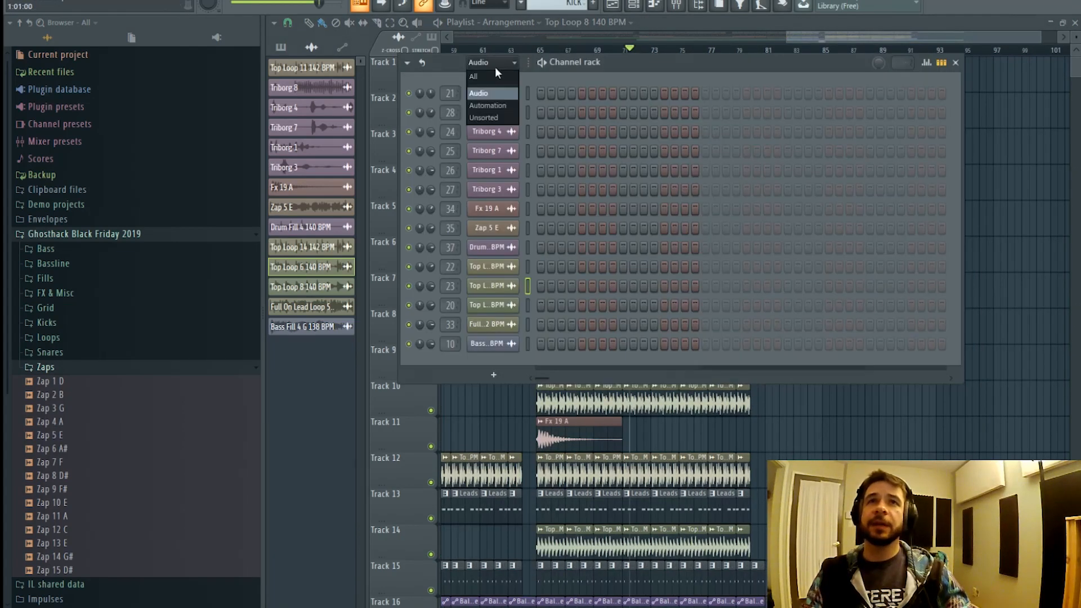
pyautogui.click(593, 6)
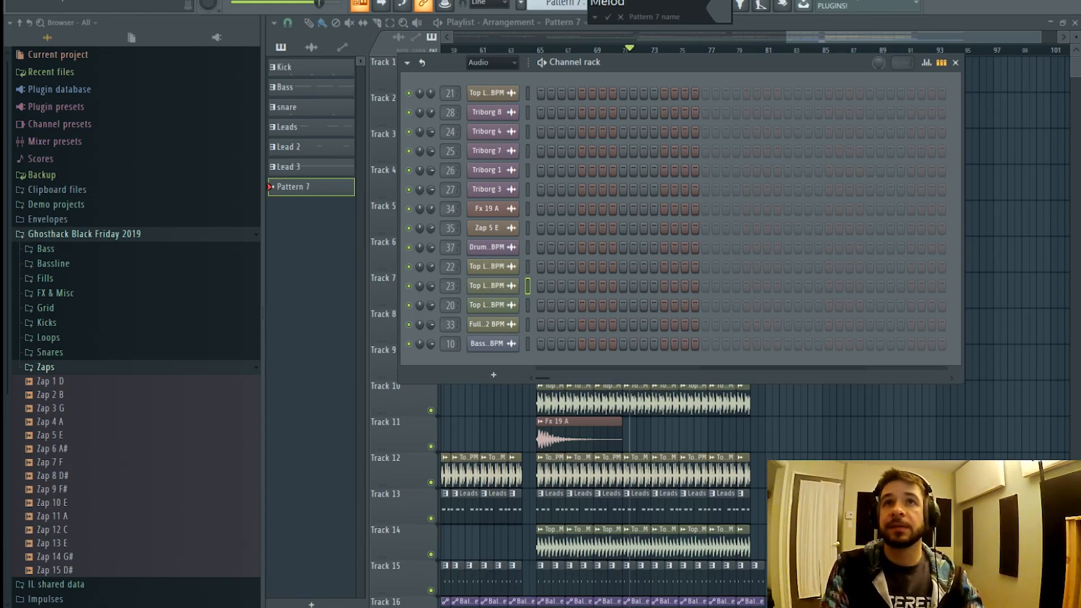
pyautogui.write('Melody')
pyautogui.press('Return')
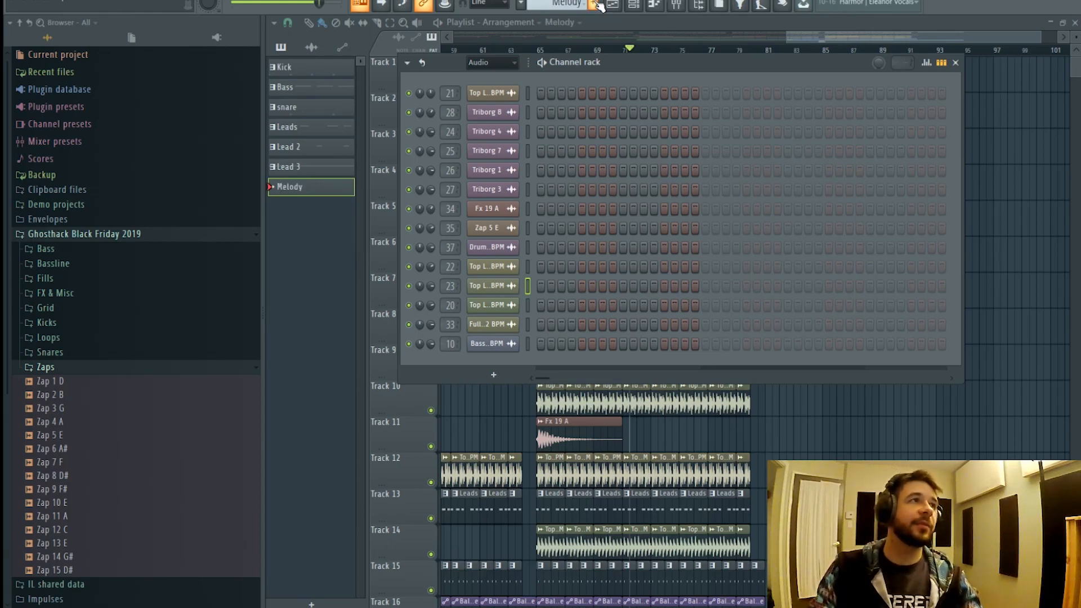
pyautogui.click(494, 77)
pyautogui.click(849, 51)
pyautogui.scroll(2, 722, 53)
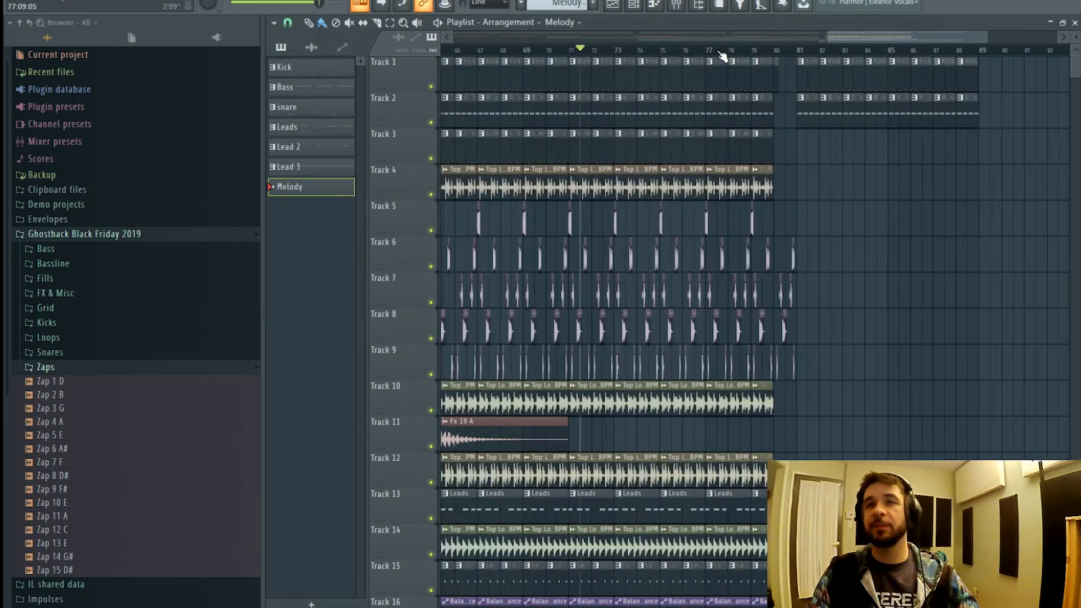
# - Route the Kick 12 and Serum bass mixer tracks into Insert 3 instead of directly to the master
pyautogui.click(676, 5)
pyautogui.click(352, 169)
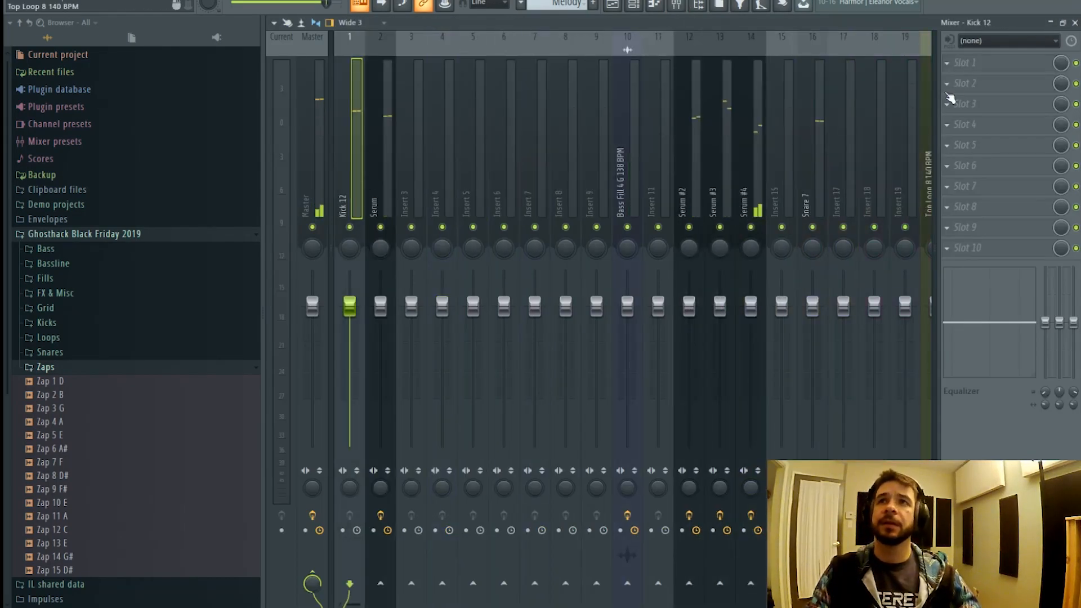
pyautogui.click(1009, 93)
pyautogui.moveTo(991, 101)
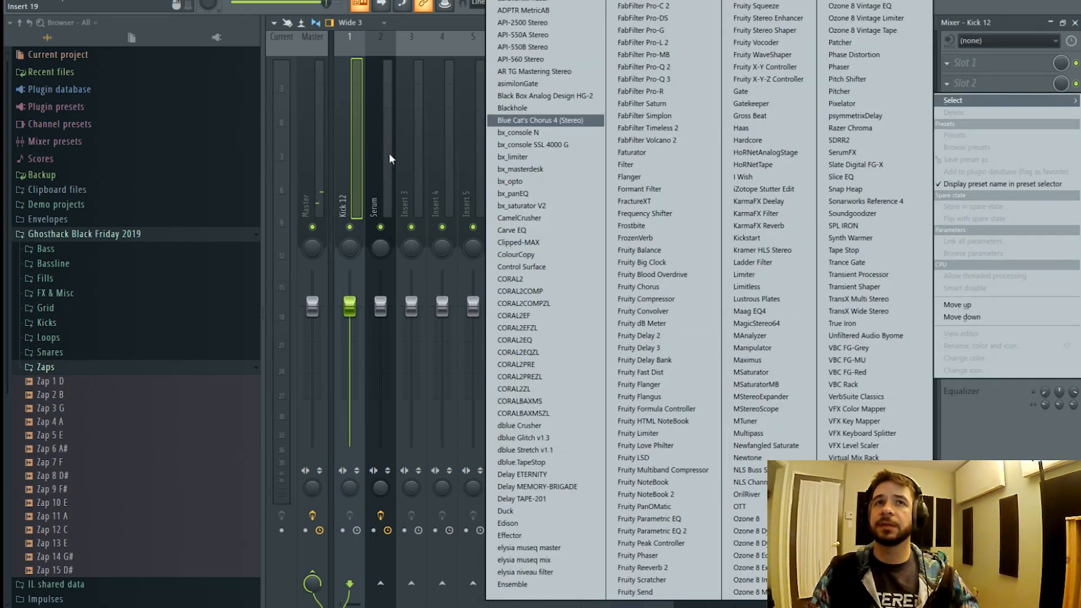
pyautogui.click(354, 174)
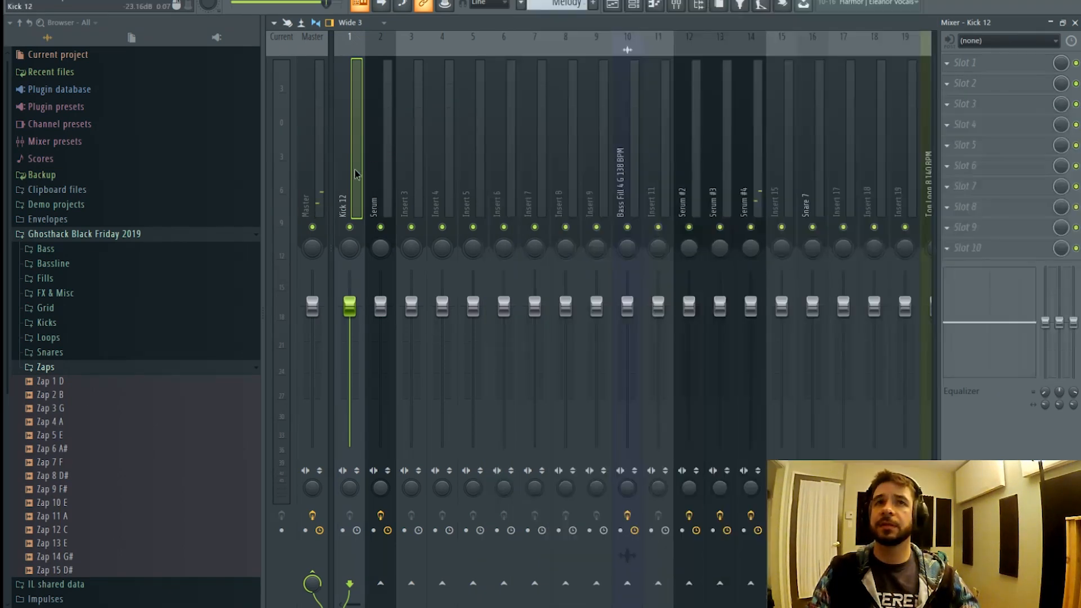
pyautogui.rightClick(412, 588)
pyautogui.click(424, 565)
# - Rename mixer Insert 3 as Kick Bass
pyautogui.rightClick(423, 169)
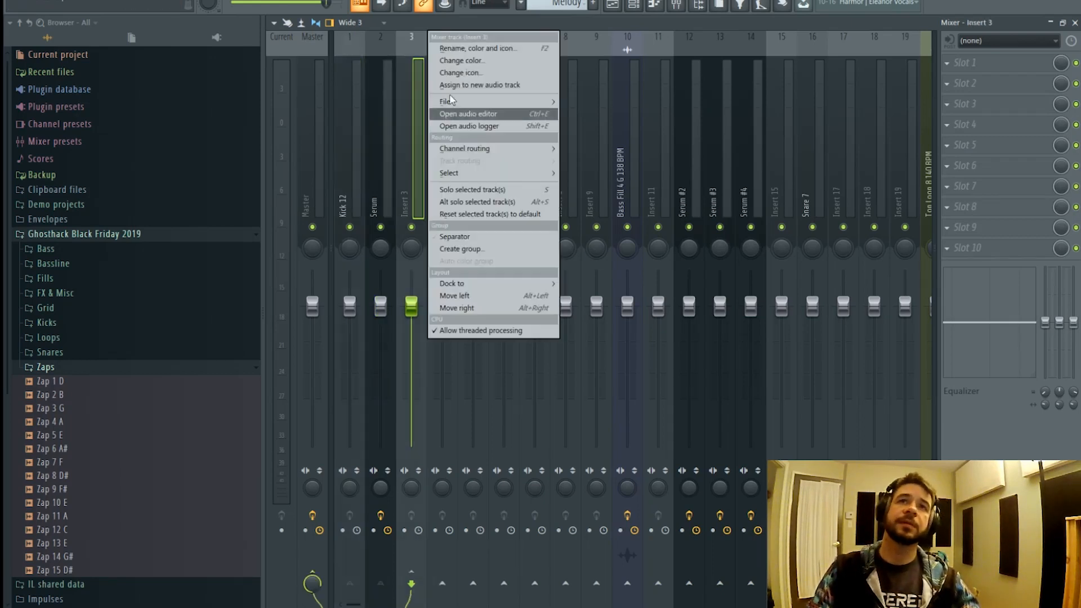
pyautogui.click(472, 48)
pyautogui.write('Kick Bass')
pyautogui.press('Return')
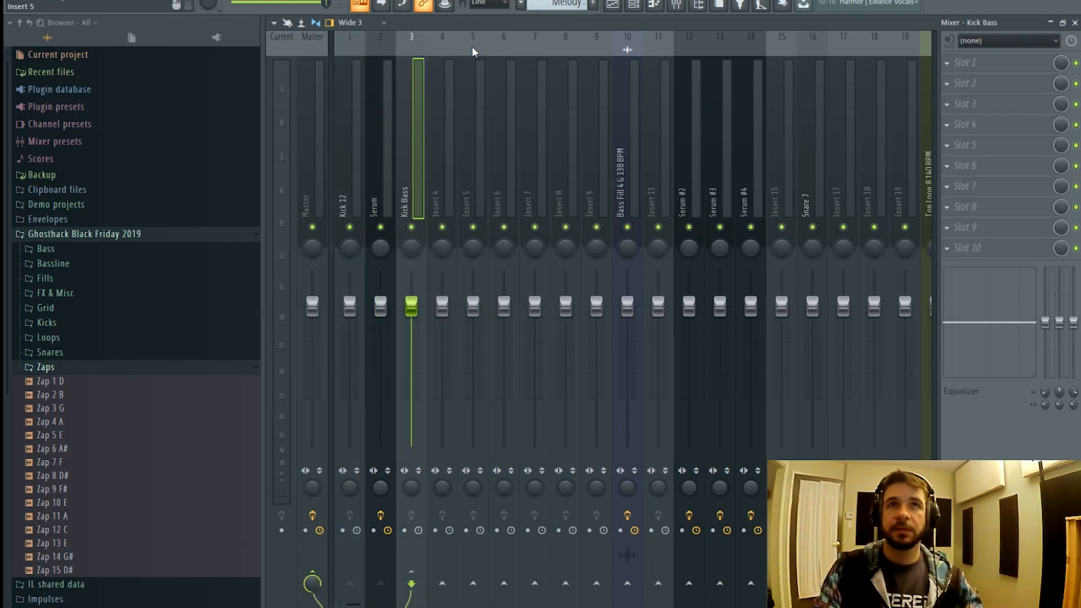
# - Load KarmaFX Filter in the first effect slot of the Kick Bass track and create an automation clip for its Highpass parameter
pyautogui.click(1015, 63)
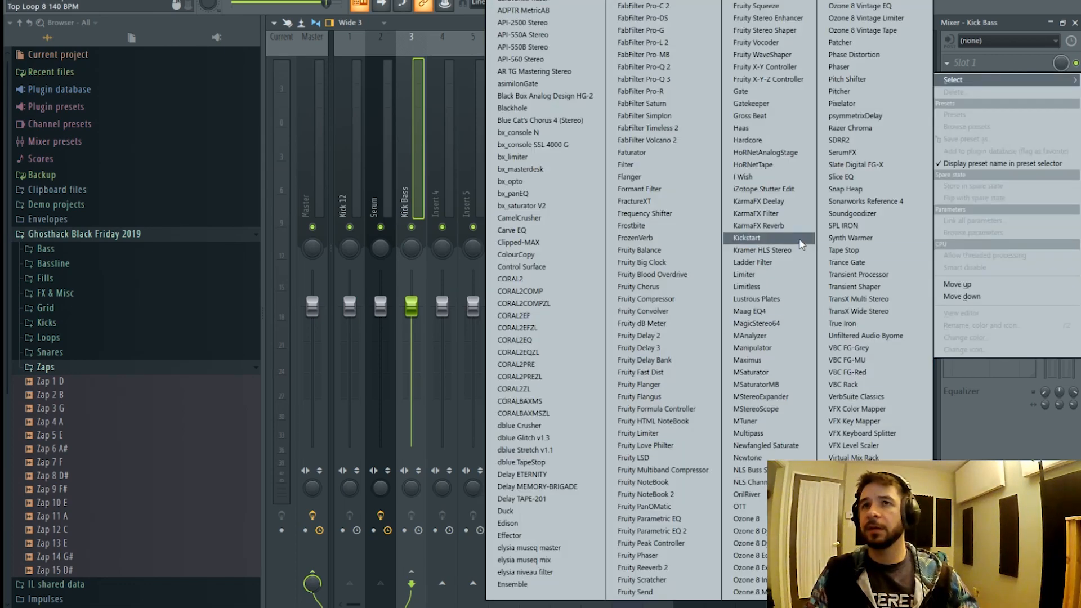
pyautogui.click(756, 214)
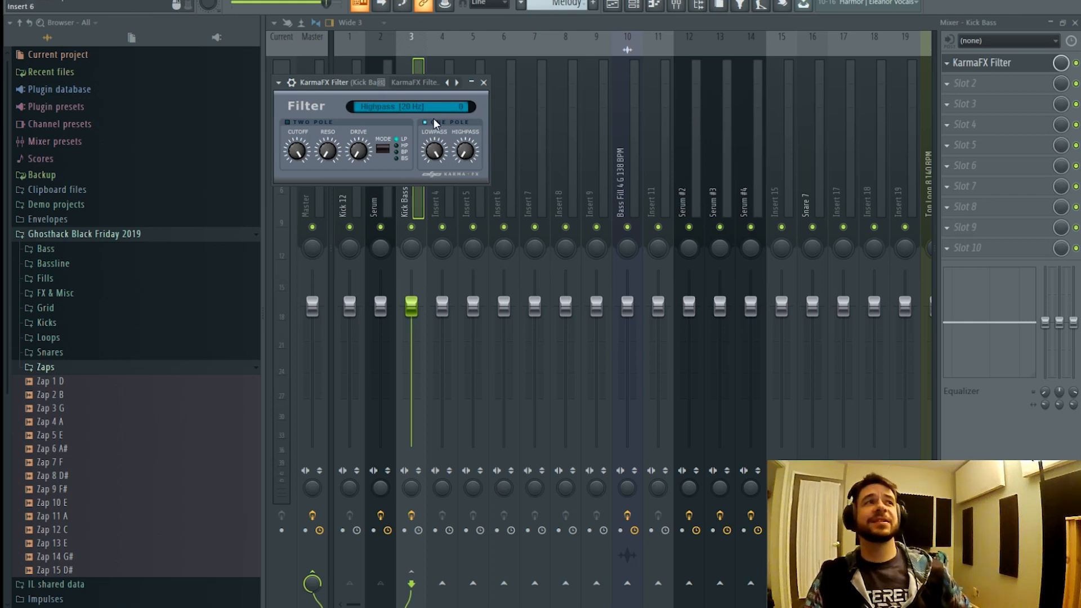
pyautogui.click(161, 0)
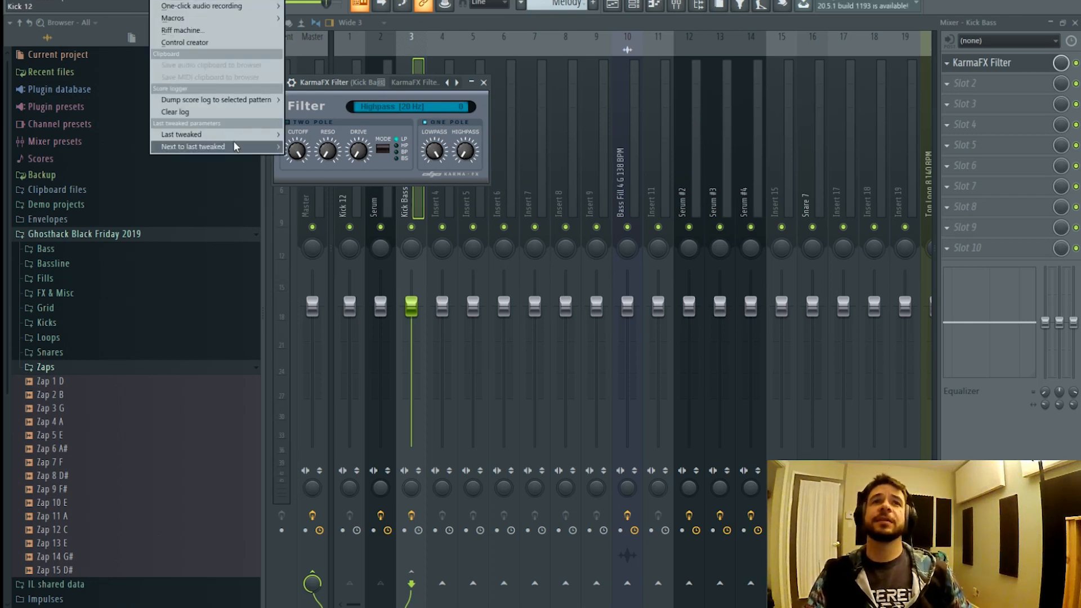
pyautogui.moveTo(235, 139)
pyautogui.click(311, 209)
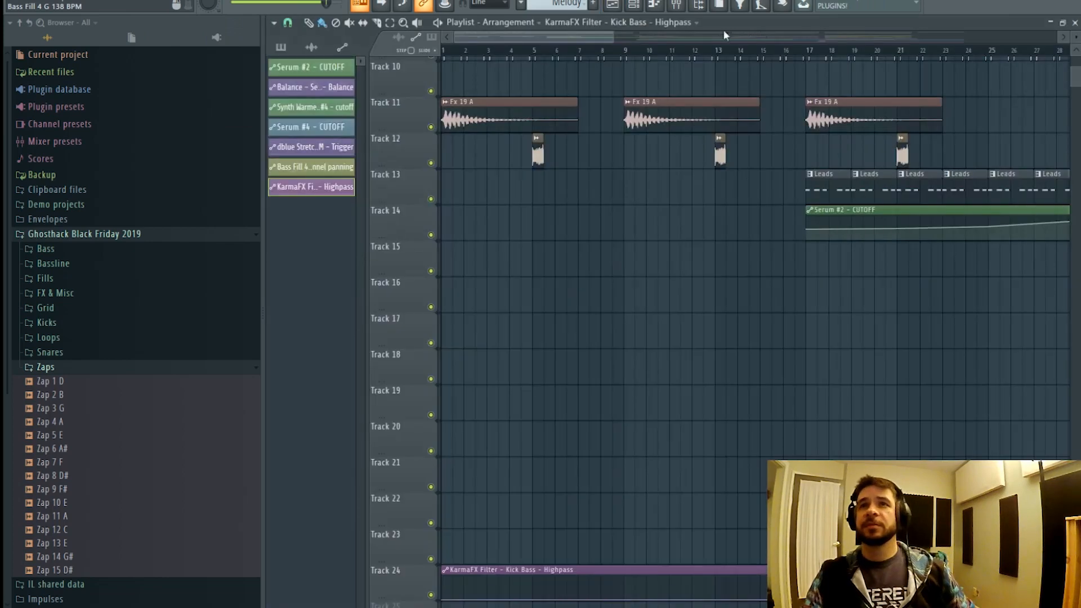
# - Add a sharp rise at bar 81 in the Kick Bass highpass automation clip and bow the falling line to bar 89 upward
pyautogui.scroll(-6, 897, 52)
pyautogui.scroll(4, 904, 53)
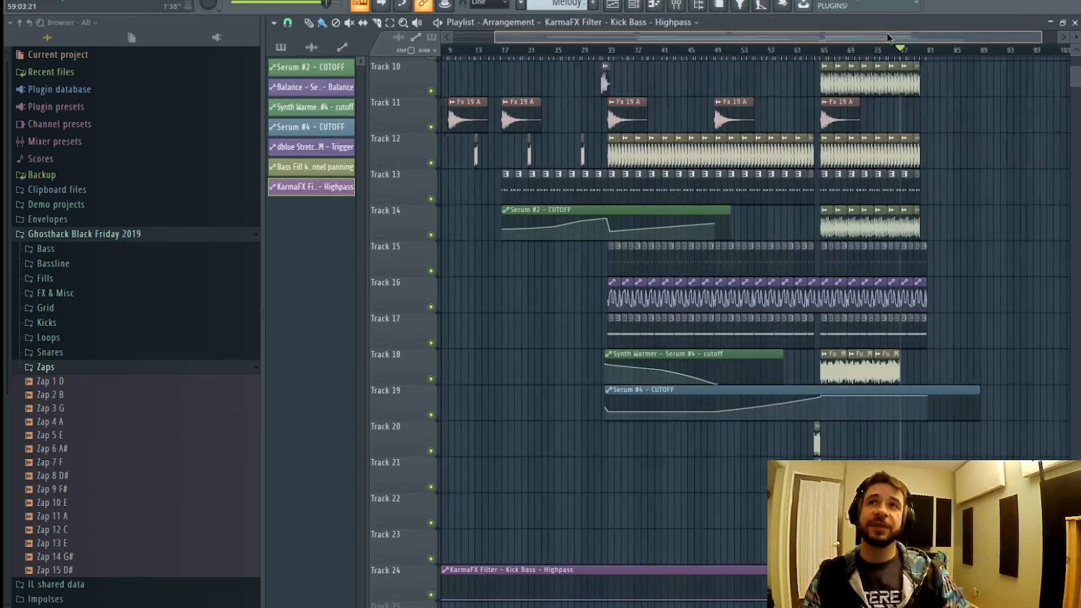
pyautogui.scroll(5, 944, 305)
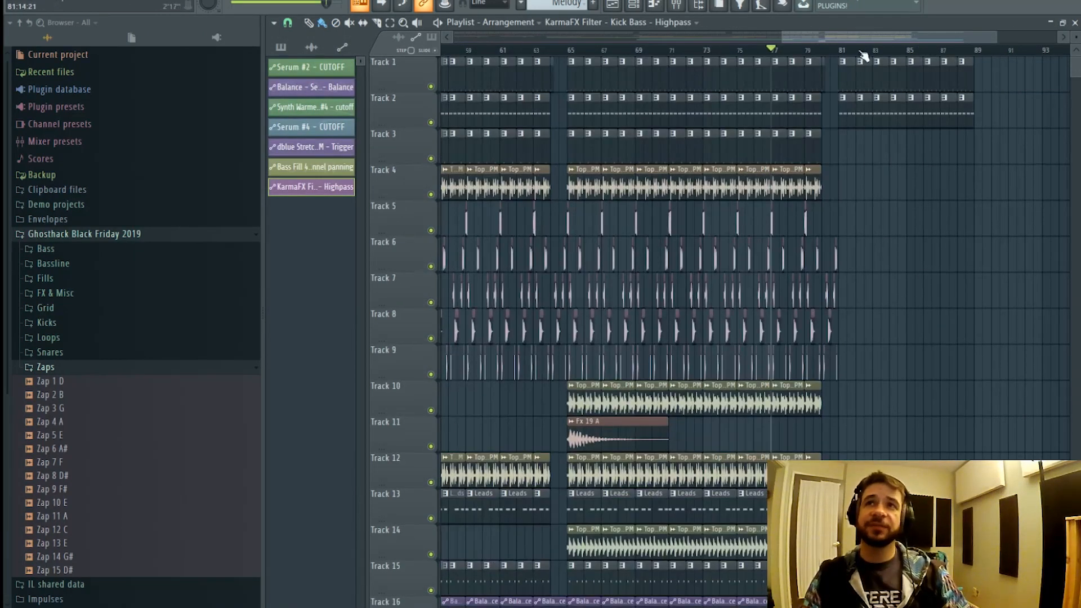
pyautogui.scroll(2, 864, 54)
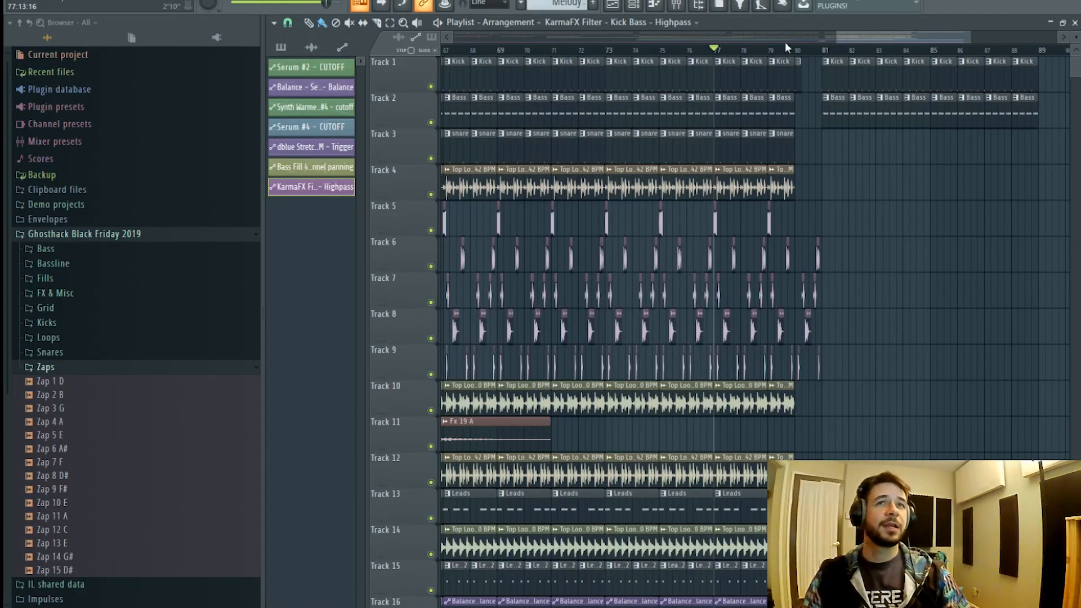
pyautogui.moveTo(870, 39); pyautogui.dragTo(906, 39)
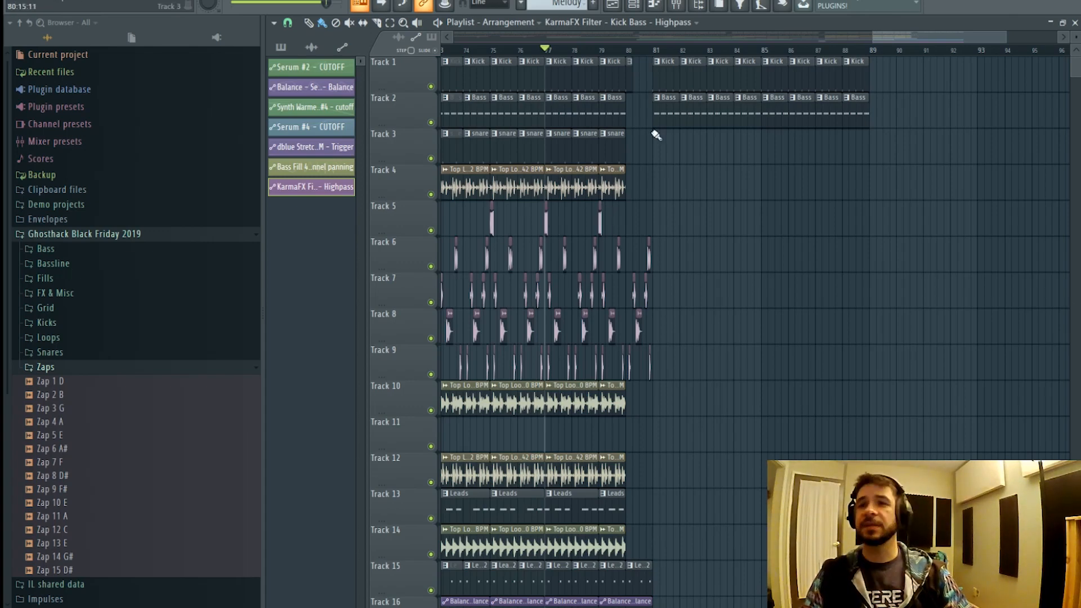
pyautogui.scroll(-1, 689, 53)
pyautogui.scroll(-3, 745, 455)
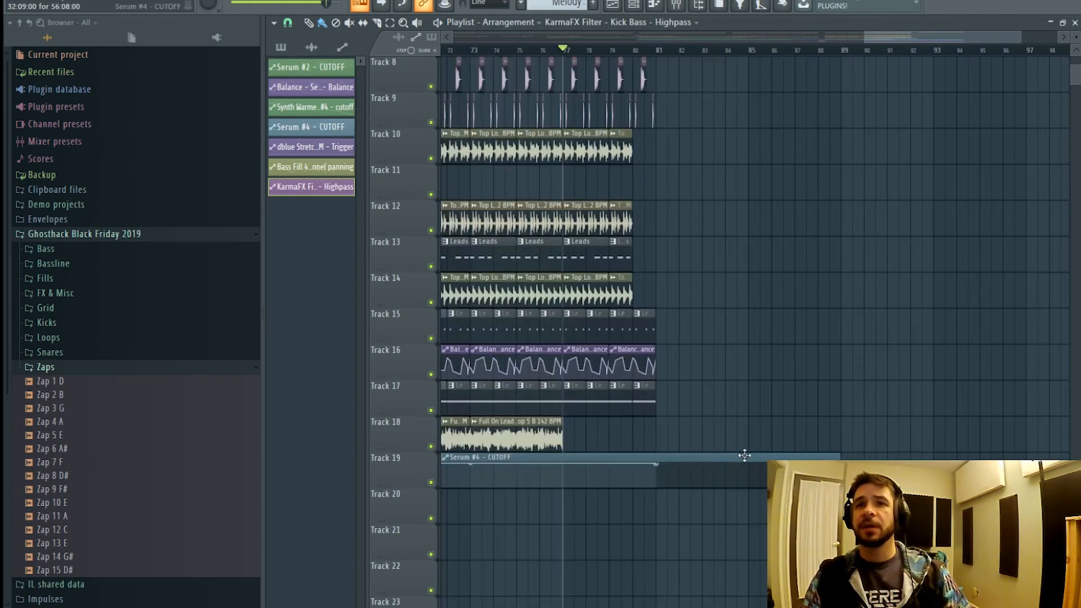
pyautogui.scroll(-3, 676, 477)
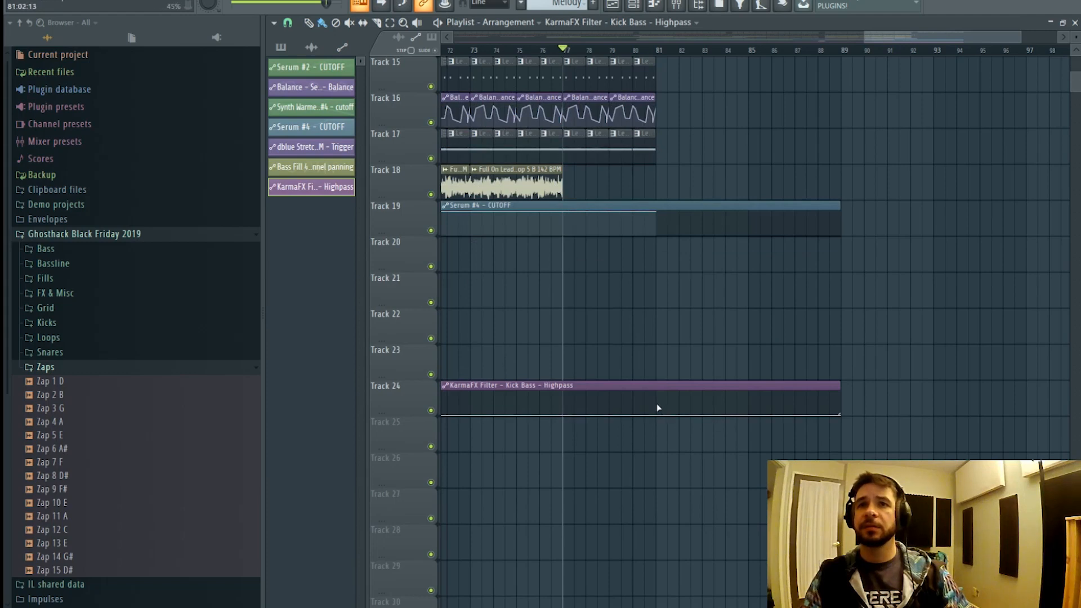
pyautogui.press('space')
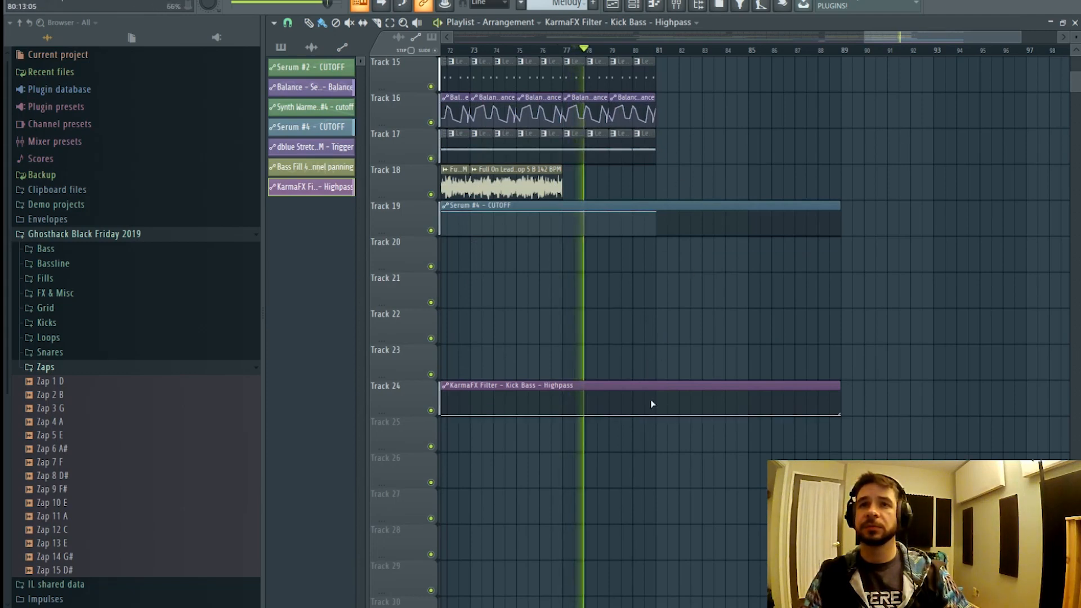
pyautogui.moveTo(656, 415); pyautogui.dragTo(657, 397)
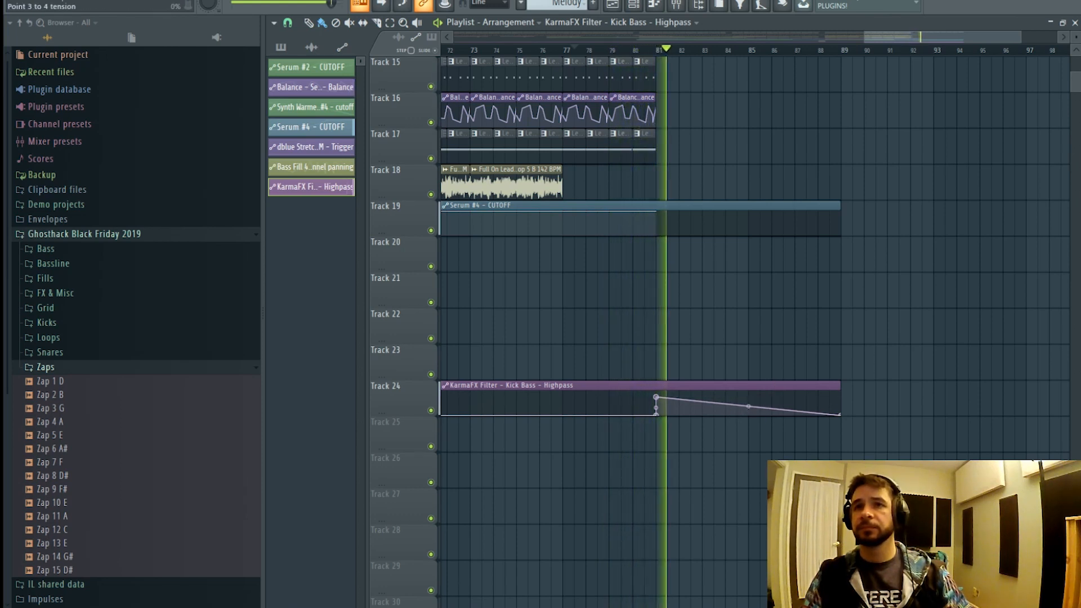
pyautogui.moveTo(749, 406); pyautogui.dragTo(751, 397)
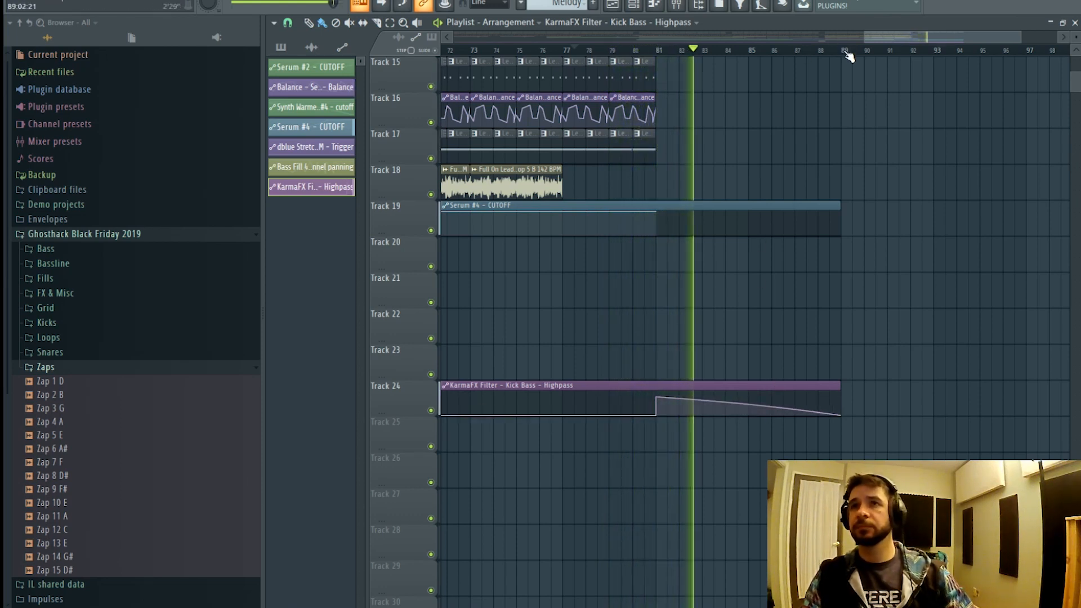
# - Add a control point near bar 88 in the Kick Bass highpass automation clip and extend the clip to bar 93
pyautogui.rightClick(819, 413)
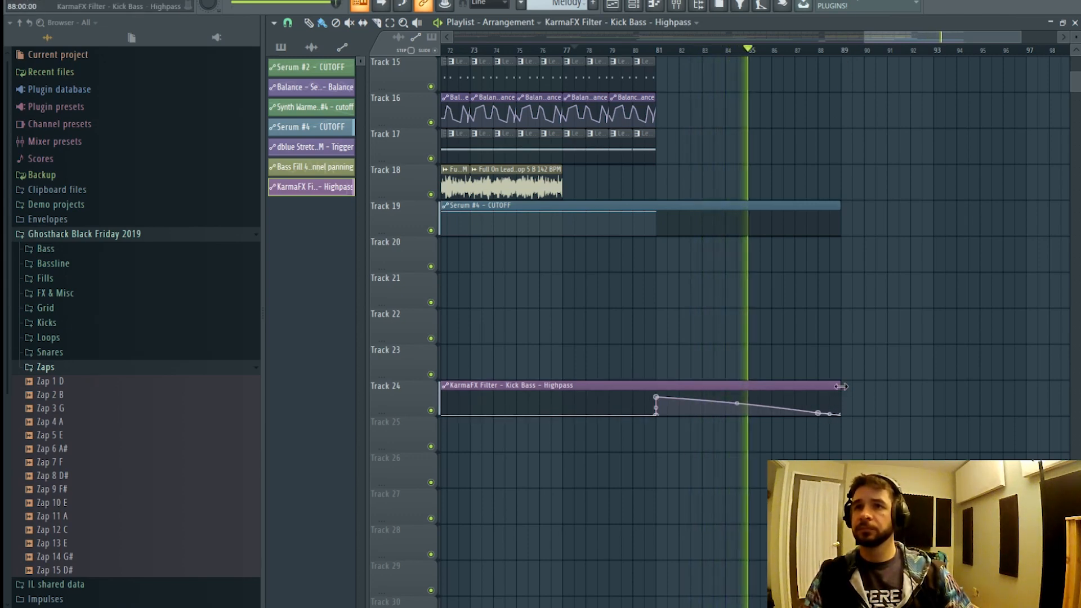
pyautogui.scroll(5, 929, 381)
pyautogui.scroll(4, 823, 73)
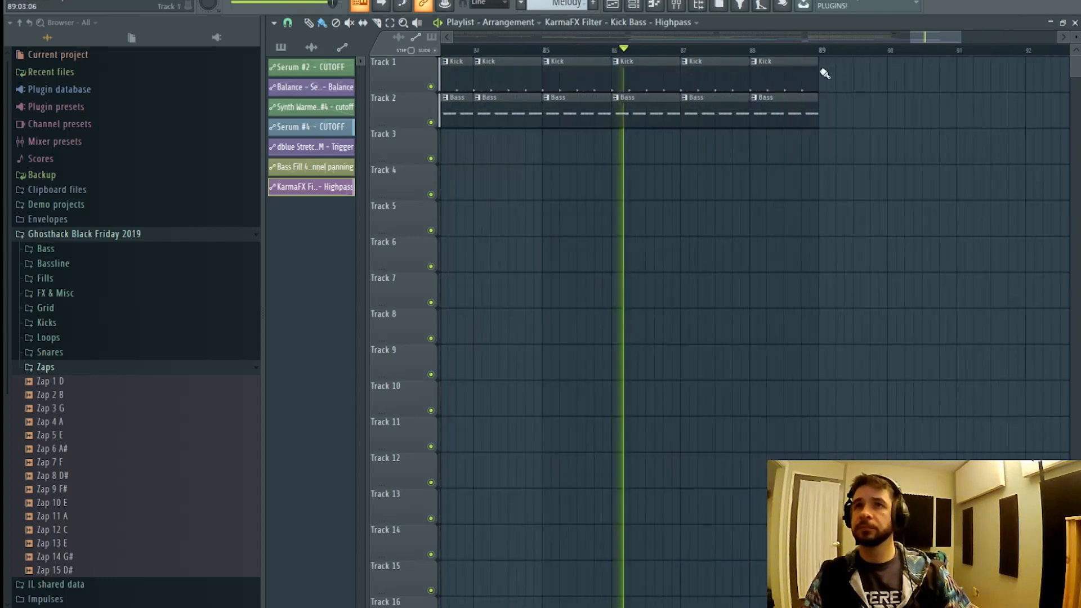
# - Clear the bass and all but the kick's first hit from bar 88, then paint both patterns across bars 89 to 92
pyautogui.rightClick(787, 103)
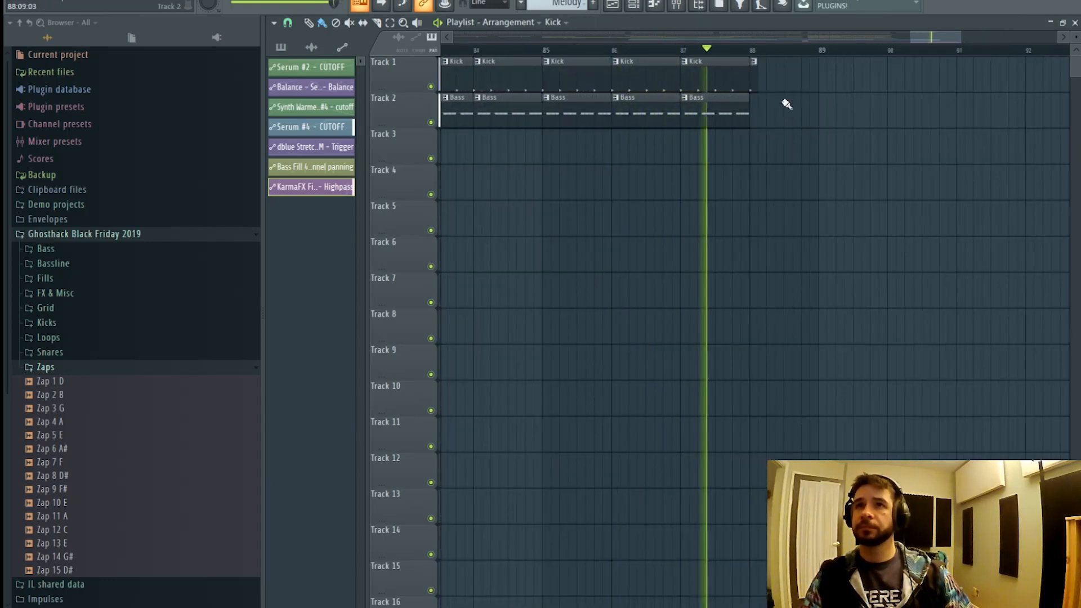
pyautogui.click(724, 73)
pyautogui.moveTo(821, 83); pyautogui.dragTo(1064, 83)
pyautogui.click(710, 121)
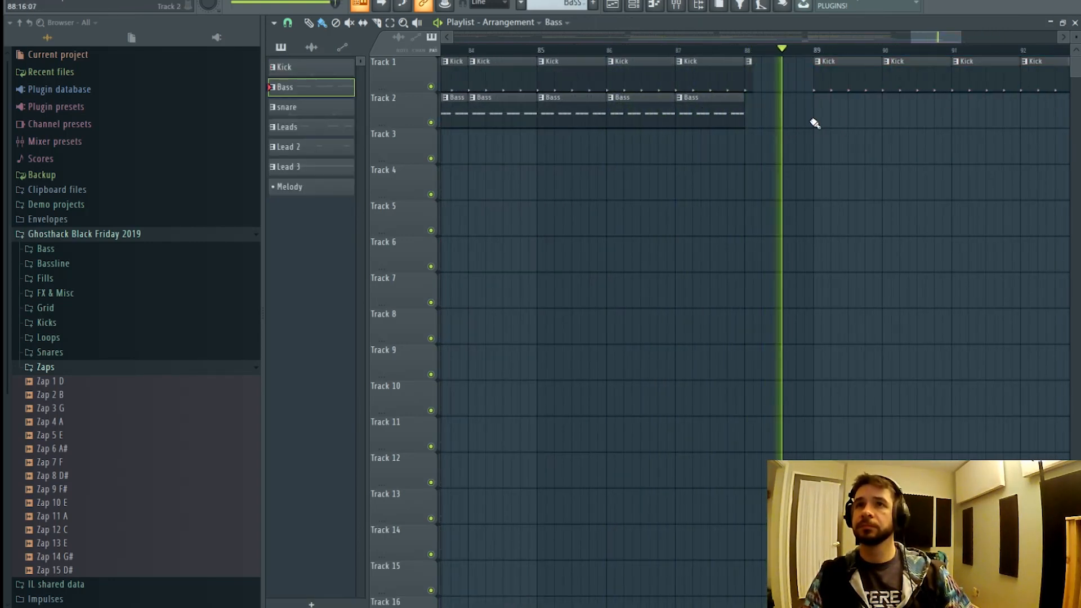
pyautogui.moveTo(816, 122); pyautogui.dragTo(1078, 129)
# - Continue the Full On Lead Loop 5 B audio clip on Track 18 with copies at bars 77, 81 and 85, filling up to bar 89
pyautogui.scroll(-6, 917, 60)
pyautogui.scroll(-4, 917, 62)
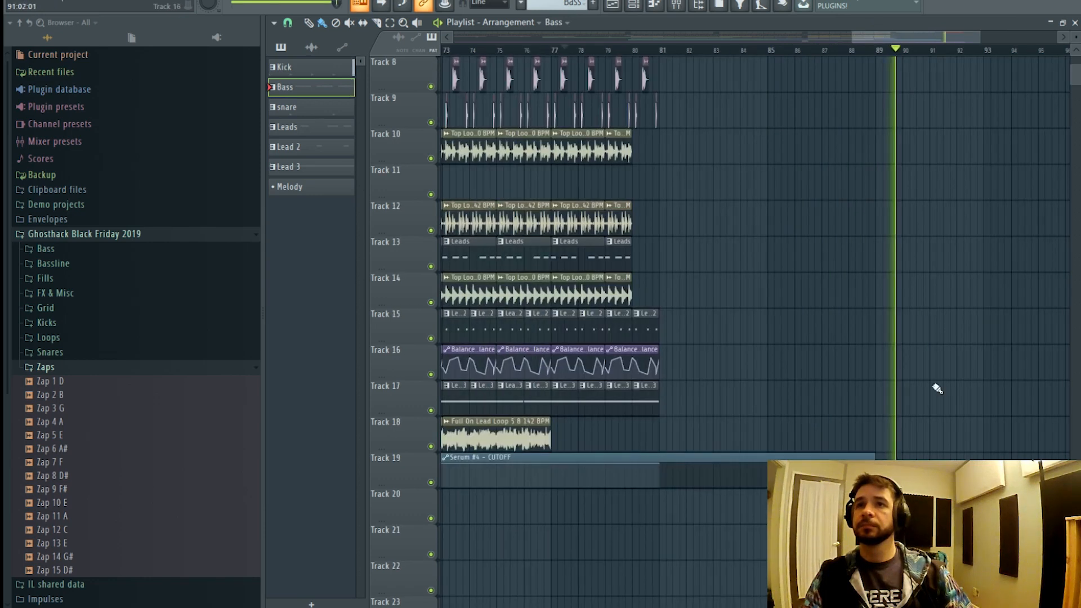
pyautogui.scroll(-10, 935, 386)
pyautogui.scroll(4, 898, 222)
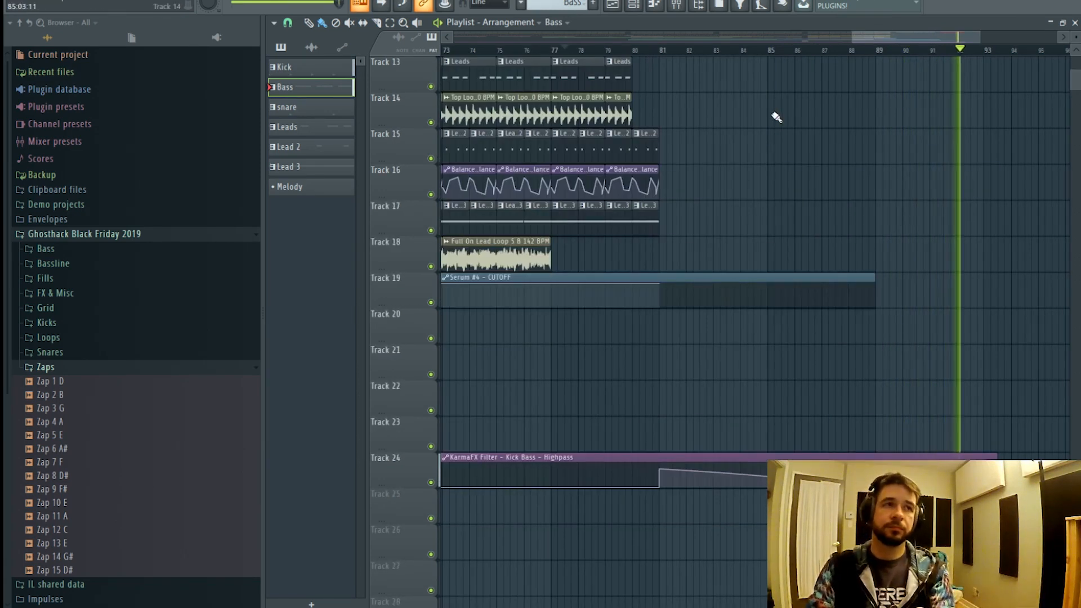
pyautogui.click(568, 52)
pyautogui.scroll(-3, 601, 55)
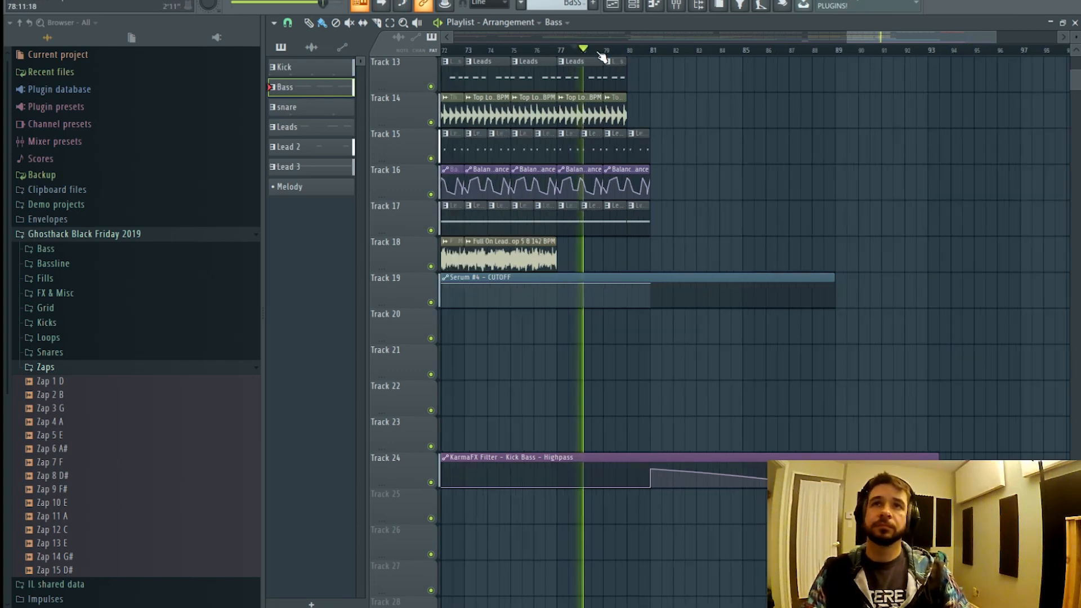
pyautogui.click(557, 257)
pyautogui.click(574, 258)
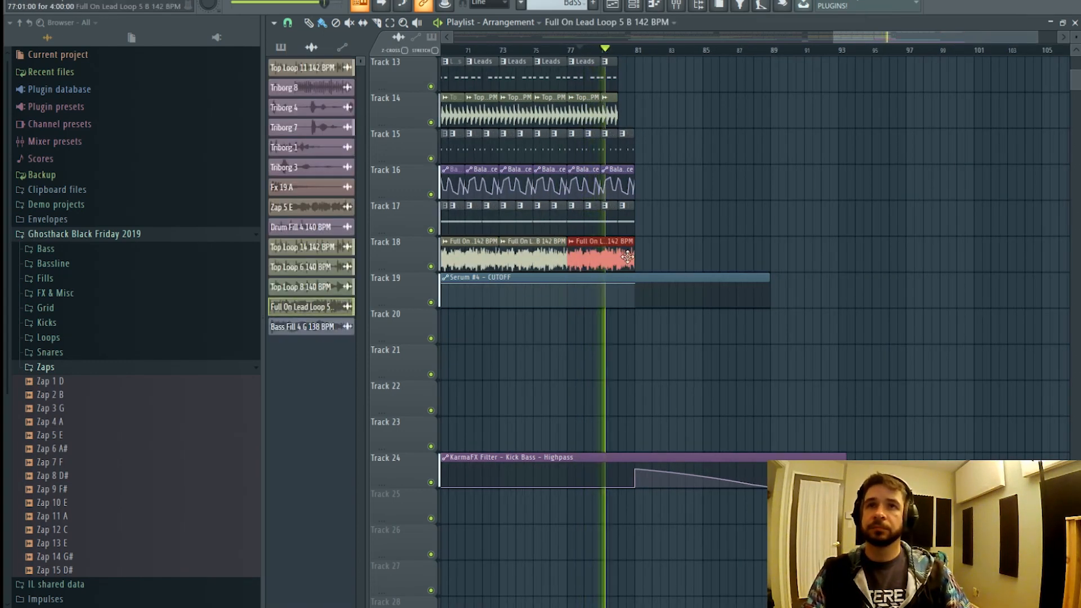
pyautogui.click(644, 255)
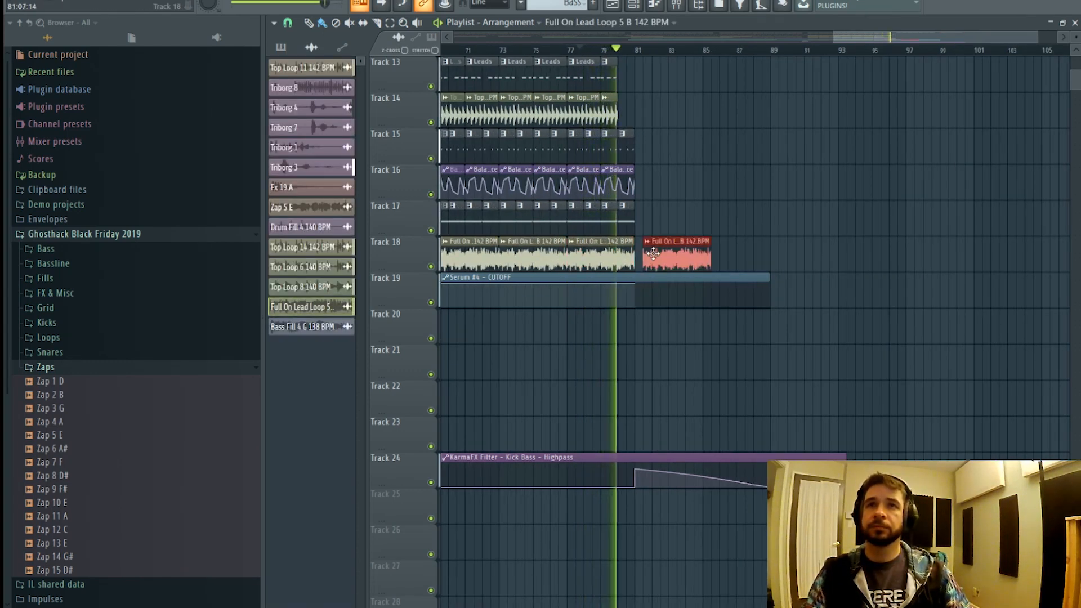
pyautogui.click(714, 255)
pyautogui.moveTo(735, 265); pyautogui.dragTo(727, 264)
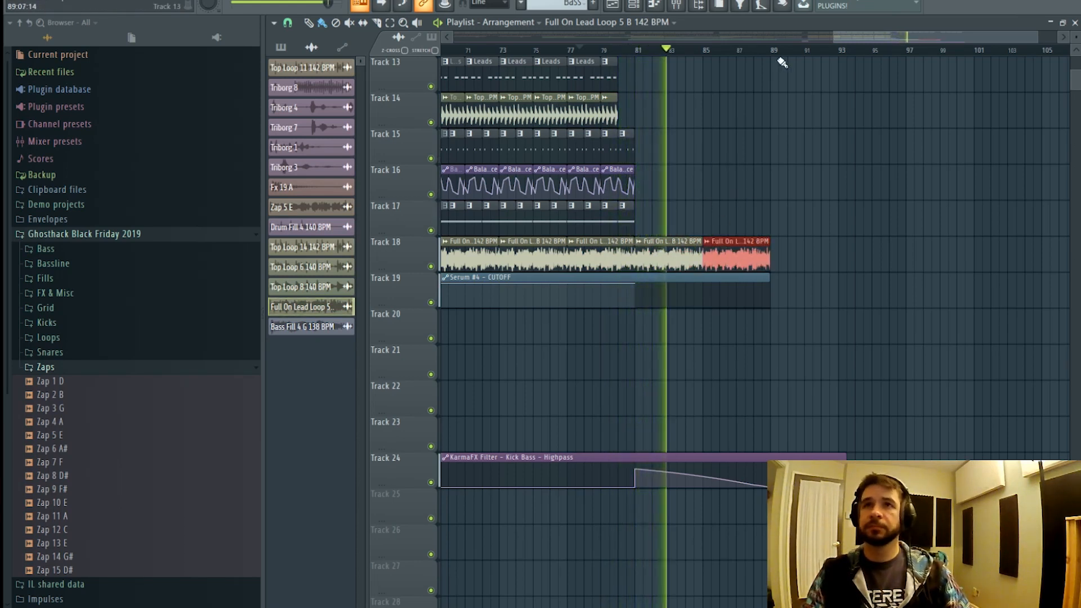
pyautogui.press('F9')
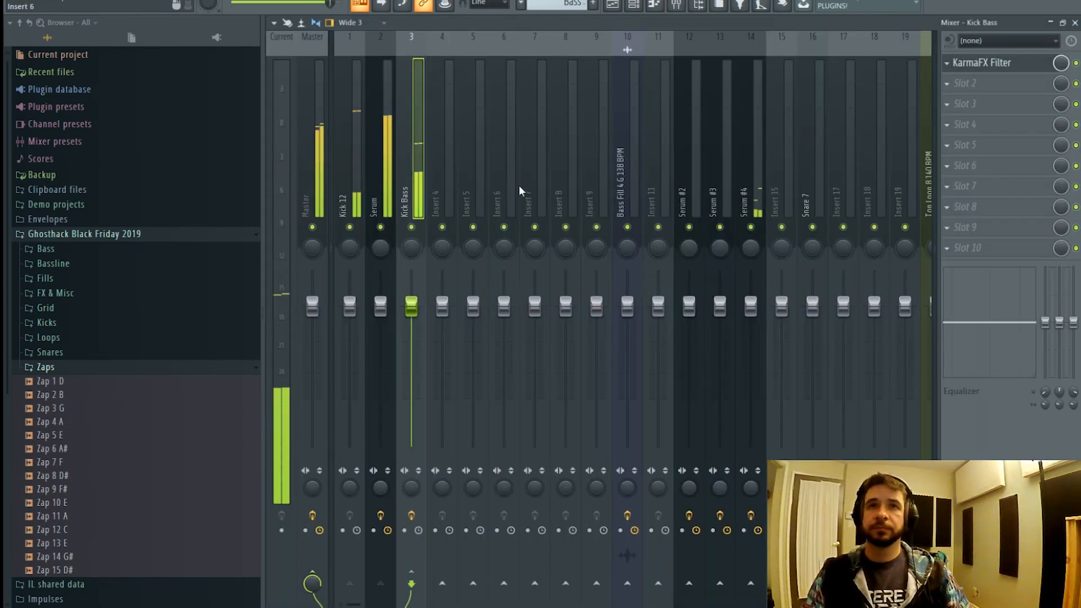
pyautogui.click(609, 8)
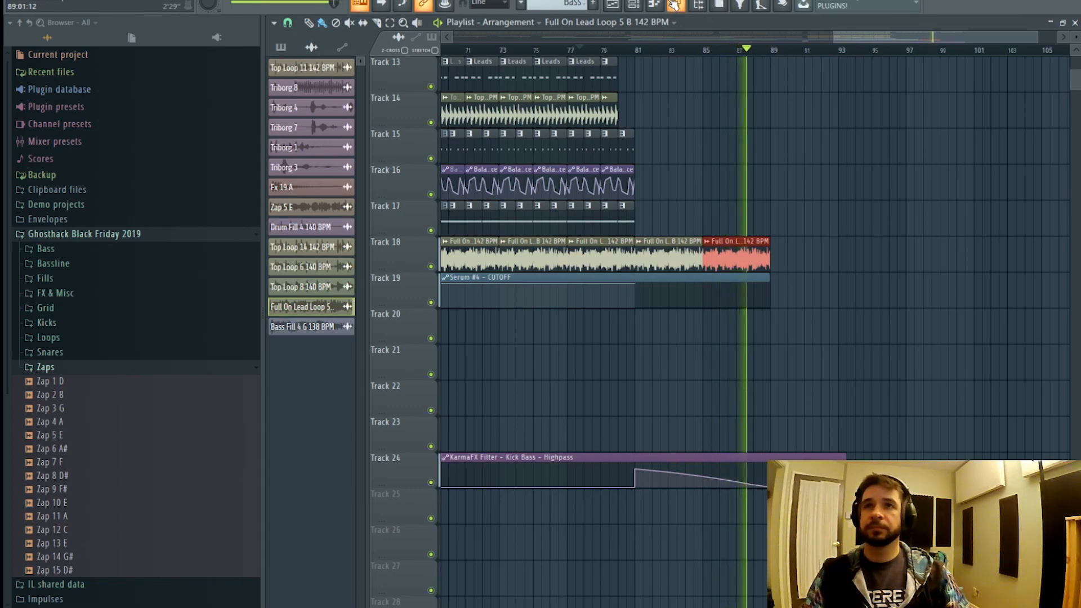
# - Duplicate the kick and bass patterns of bars 89 to 92 so they also fill bars 93 to 96
pyautogui.scroll(4, 920, 316)
pyautogui.scroll(-1, 791, 60)
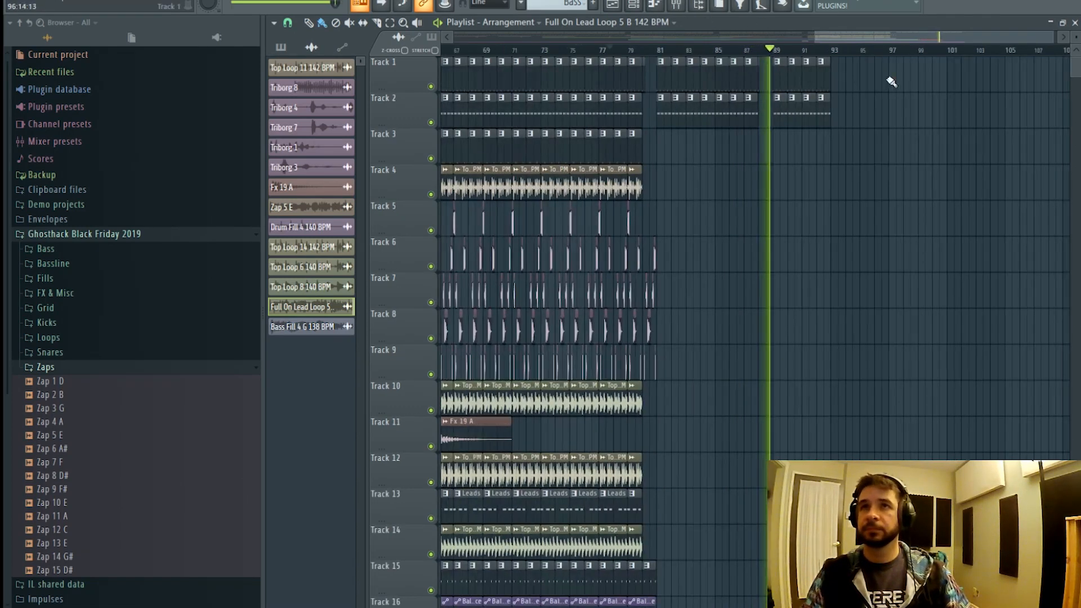
pyautogui.moveTo(888, 80); pyautogui.dragTo(768, 507)
pyautogui.moveTo(777, 75); pyautogui.dragTo(832, 85)
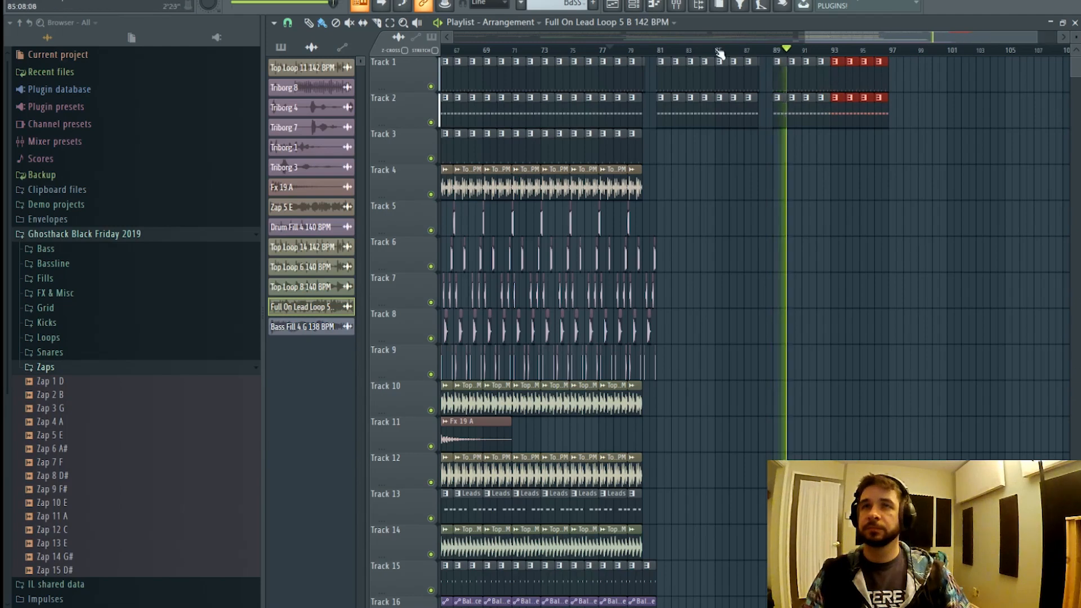
# - Play the section from around bar 81 and locate the Full On Lead Loop 5 B track in the mixer
pyautogui.press('space')
pyautogui.click(677, 8)
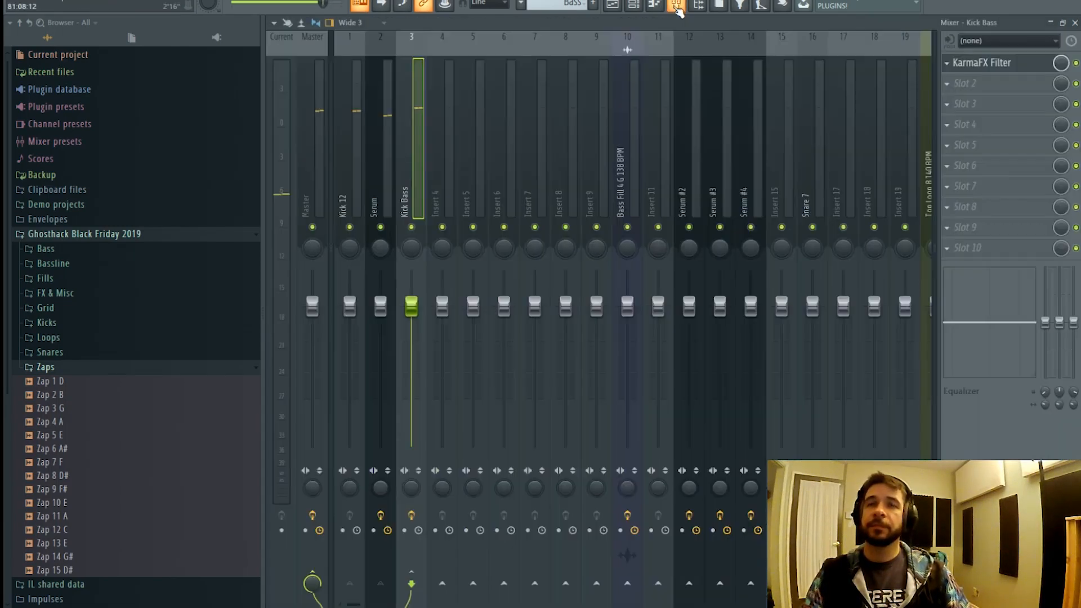
pyautogui.scroll(-7, 621, 210)
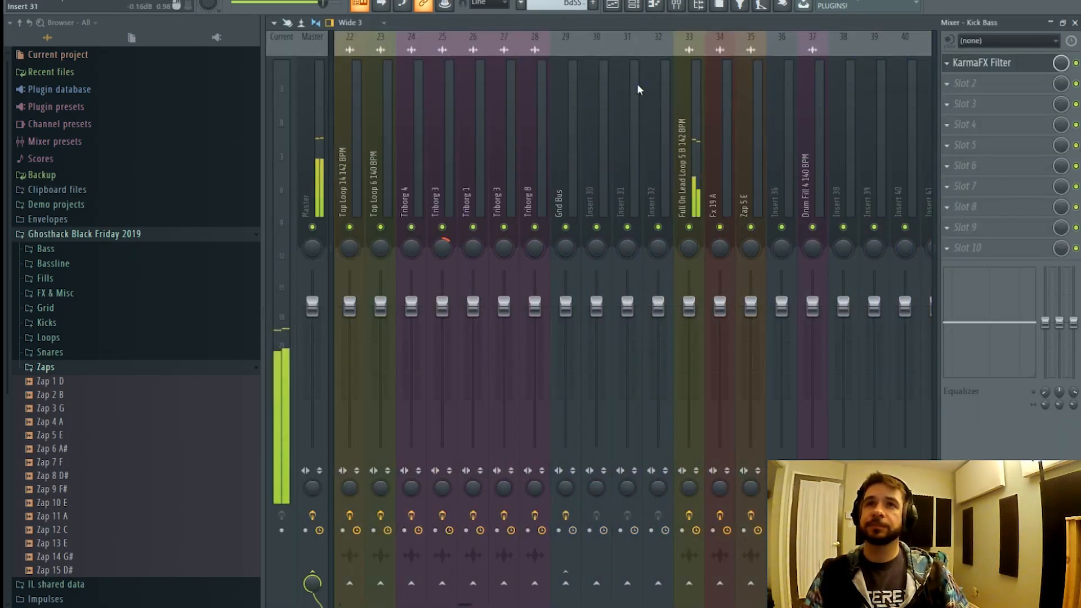
# - Try Manipulator in slot 9 of the Full On Lead Loop mixer track with its pitch raised to 24.00
pyautogui.click(693, 197)
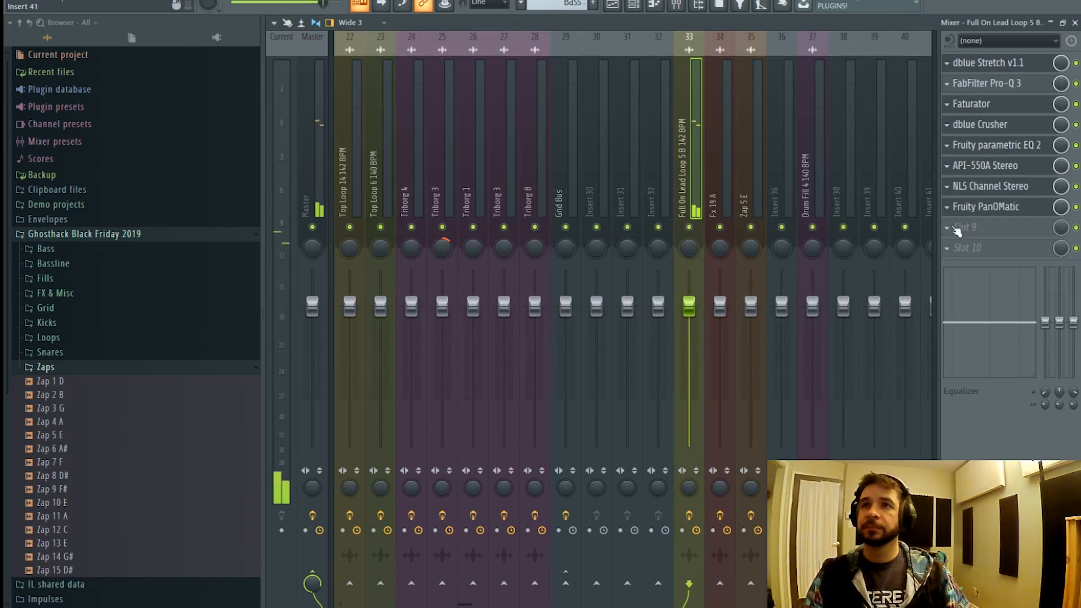
pyautogui.click(983, 228)
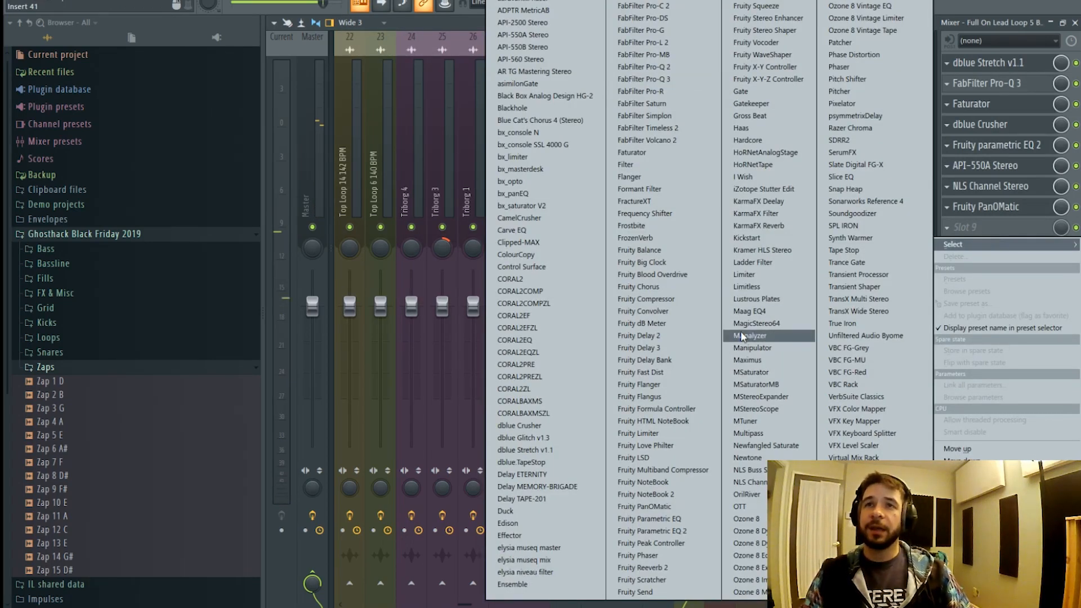
pyautogui.click(764, 353)
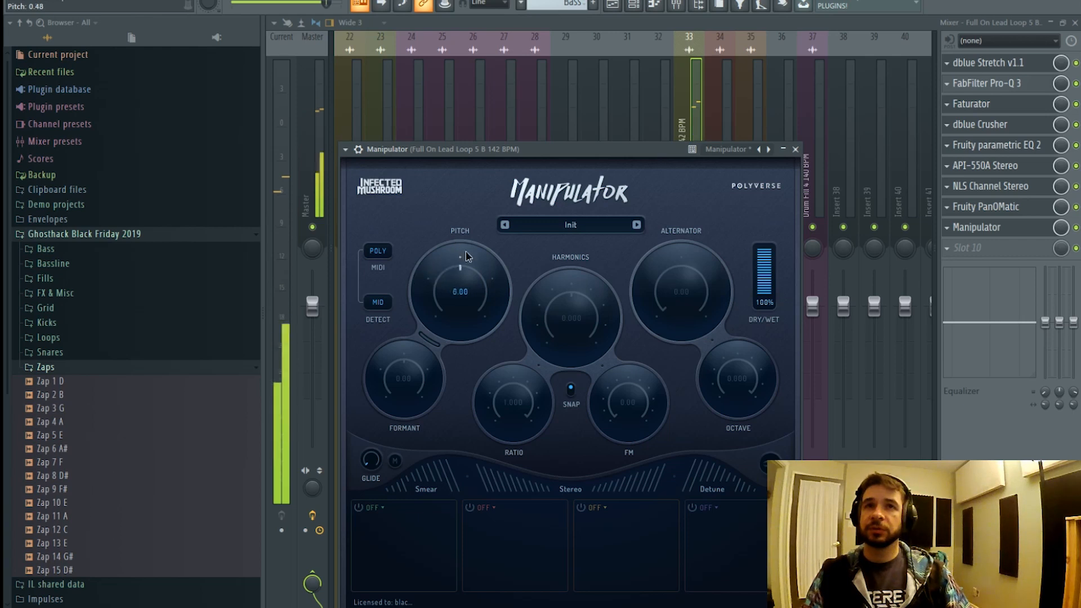
pyautogui.moveTo(485, 296); pyautogui.dragTo(482, 306)
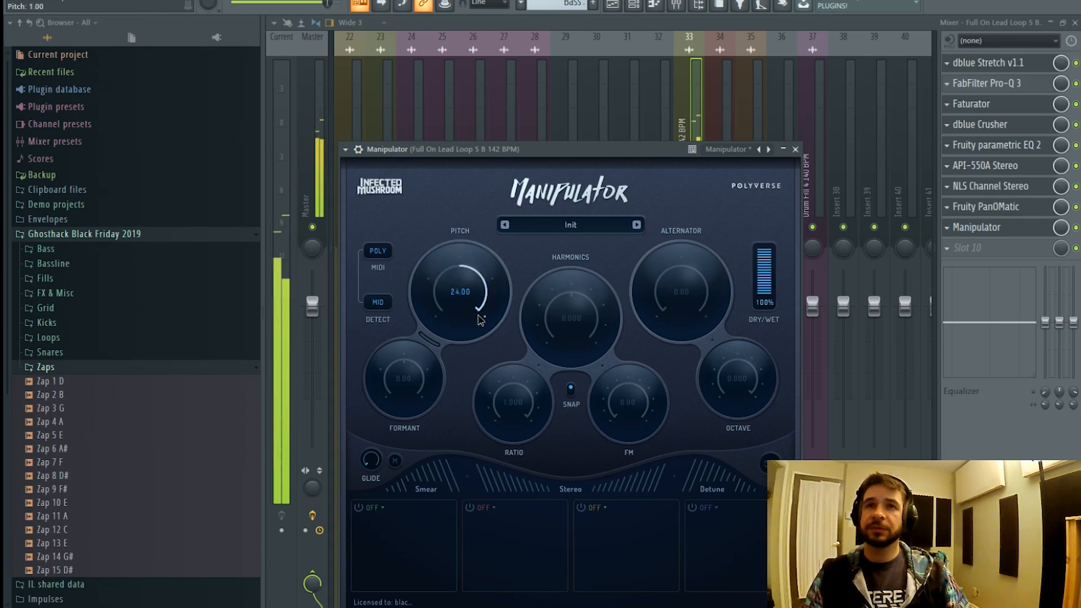
pyautogui.click(696, 132)
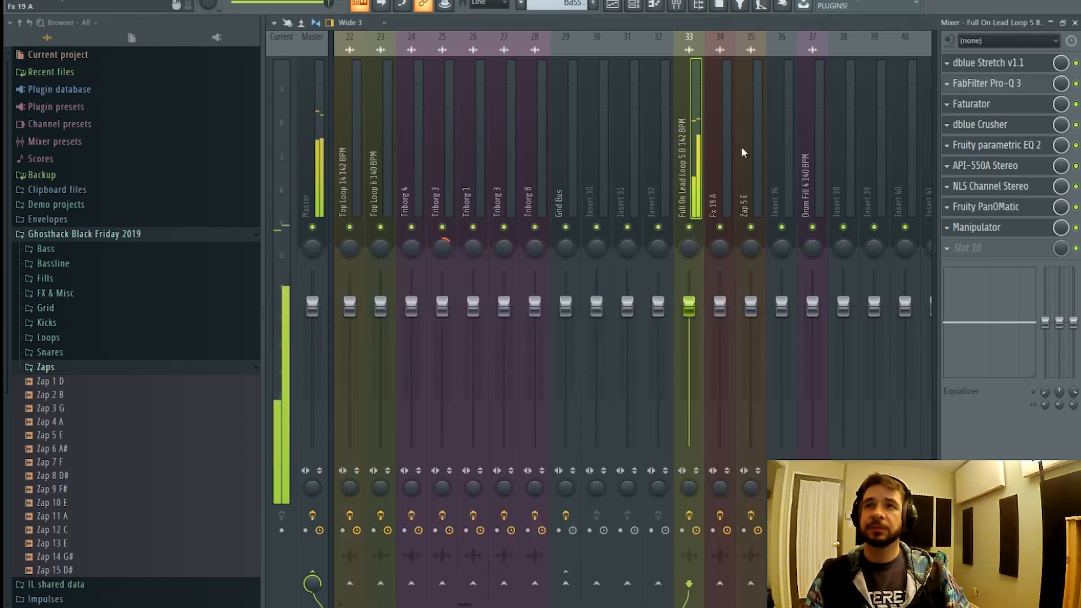
# - Delete Manipulator from slot 9 of the Full On Lead Loop mixer track
pyautogui.click(957, 242)
pyautogui.moveTo(959, 246)
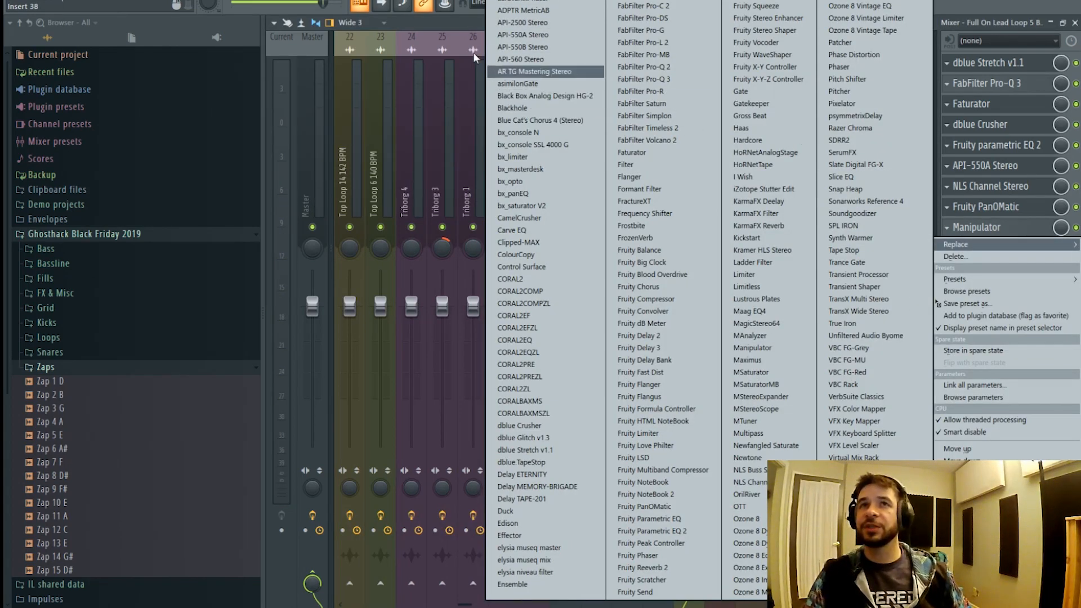
pyautogui.click(467, 28)
pyautogui.click(949, 230)
pyautogui.click(905, 249)
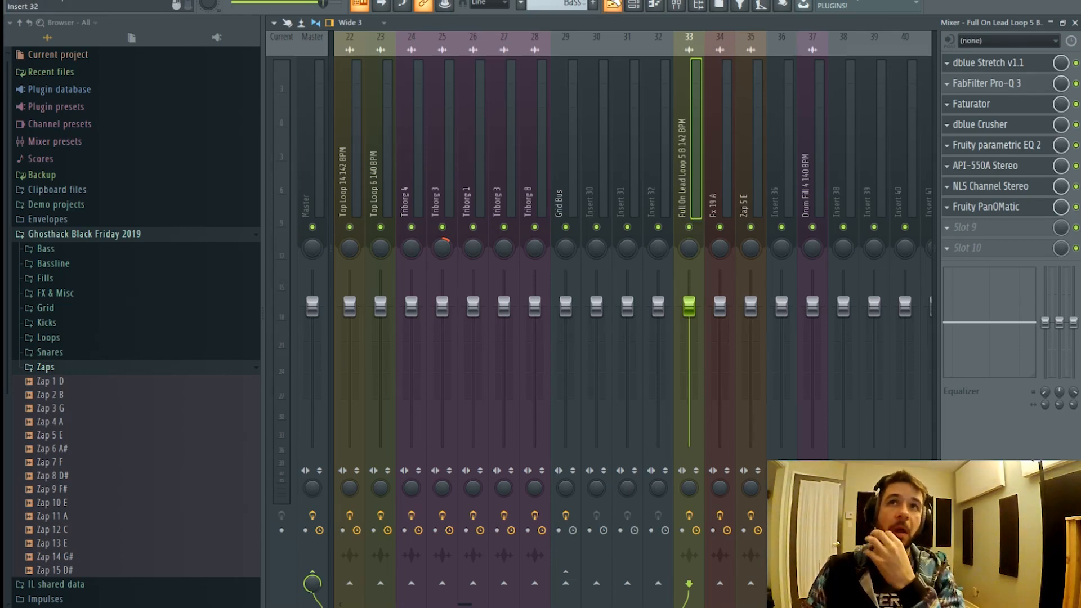
# - Open the channel settings of the Full On Lead Loop clip in the playlist, set its pitch range to 36 and reset the pitch
pyautogui.press('F5')
pyautogui.press('space')
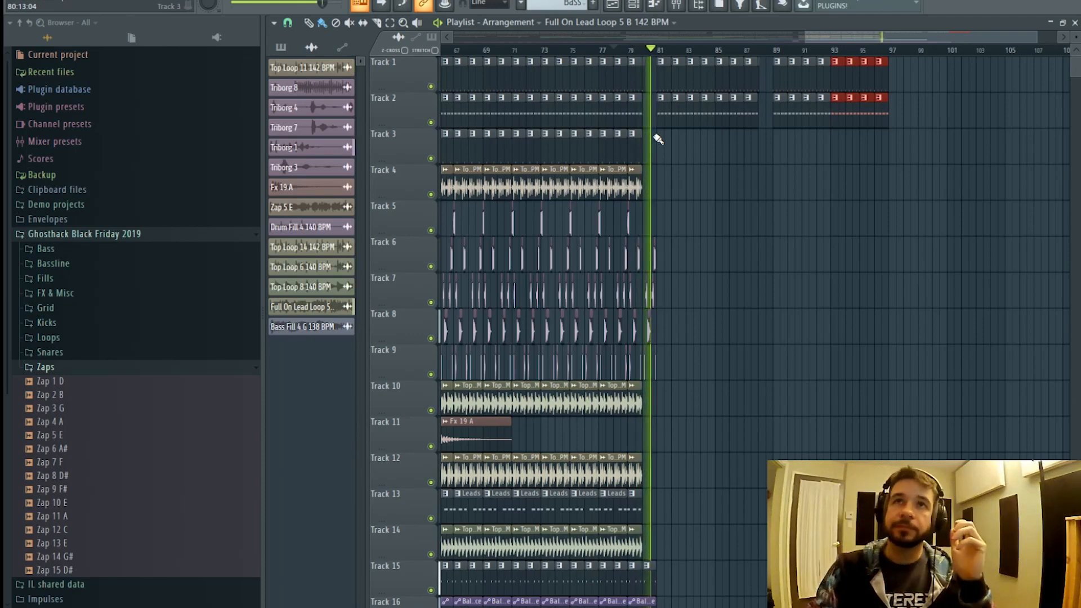
pyautogui.scroll(-4, 753, 326)
pyautogui.scroll(-1, 753, 327)
pyautogui.doubleClick(708, 363)
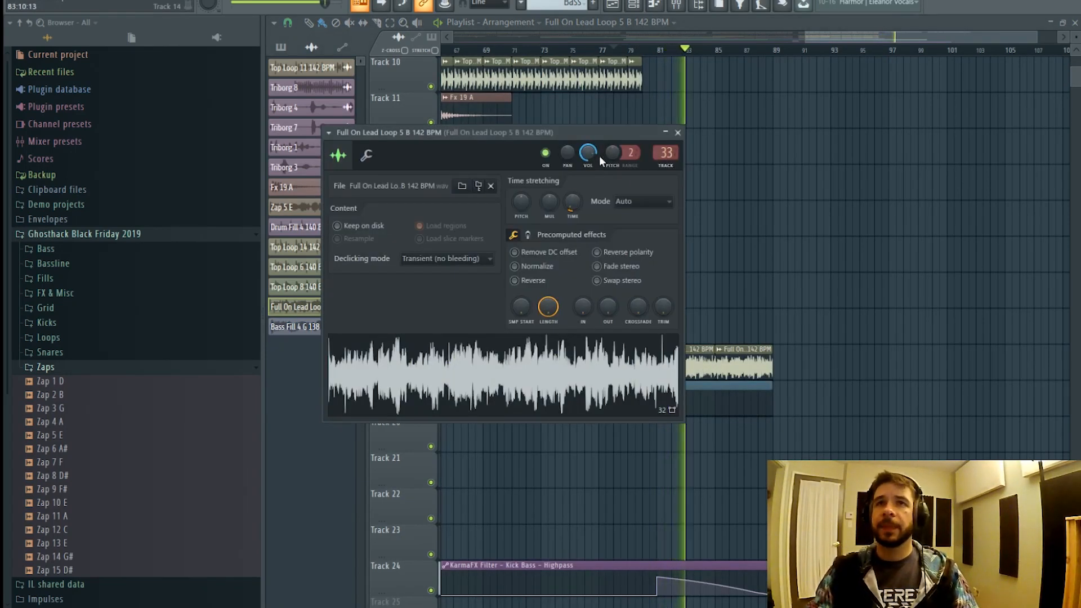
pyautogui.moveTo(631, 153); pyautogui.dragTo(612, 137)
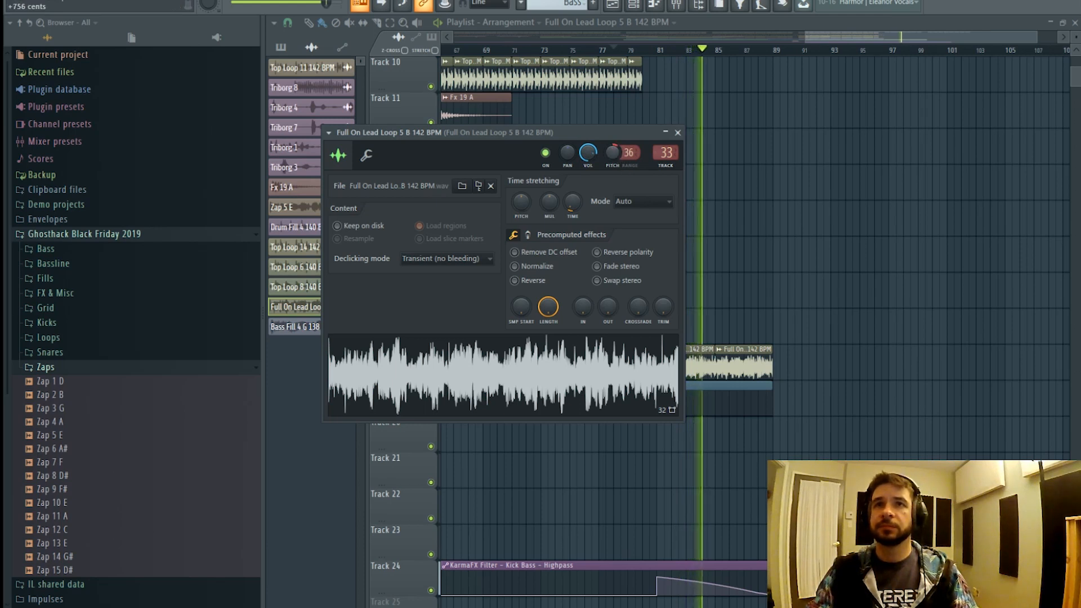
pyautogui.rightClick(612, 148)
pyautogui.click(635, 207)
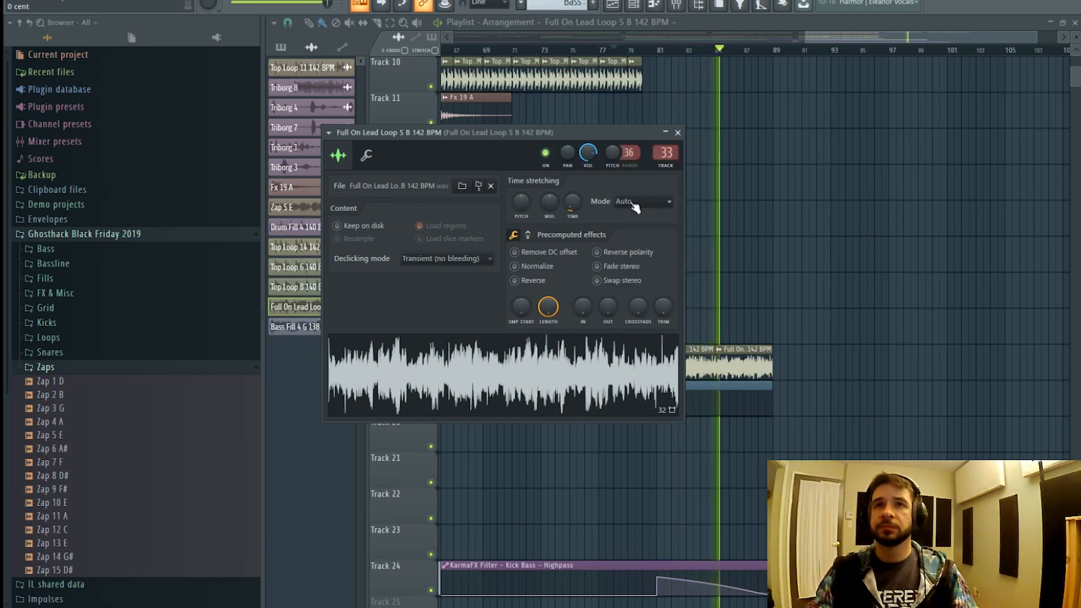
# - Try the Resample stretching mode on the lead loop with raised pitch, and reset the pitch
pyautogui.click(635, 206)
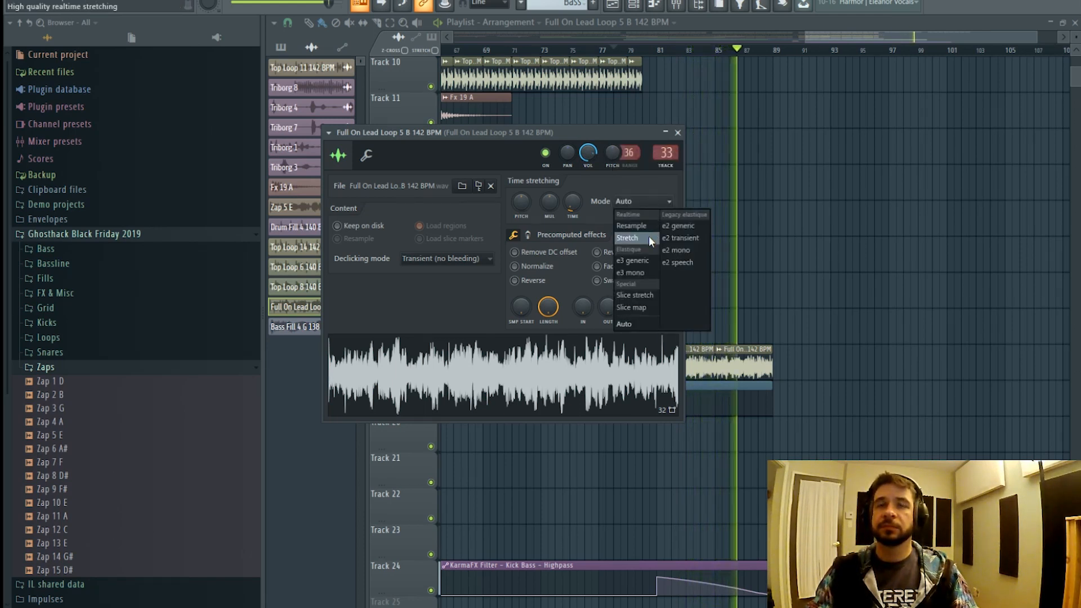
pyautogui.click(631, 225)
pyautogui.moveTo(614, 156); pyautogui.dragTo(614, 132)
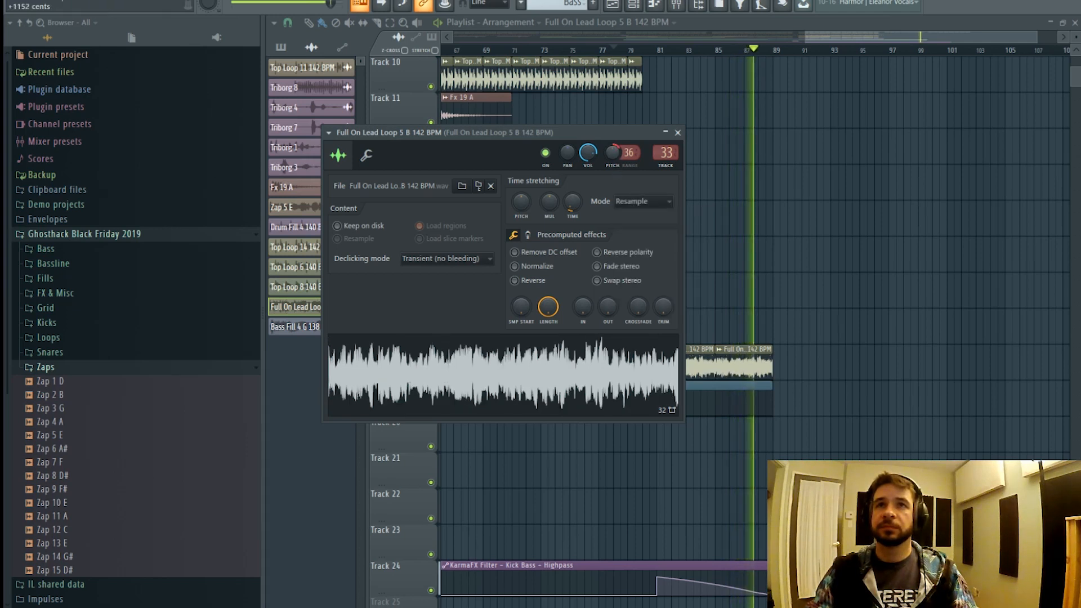
pyautogui.rightClick(614, 151)
pyautogui.click(633, 160)
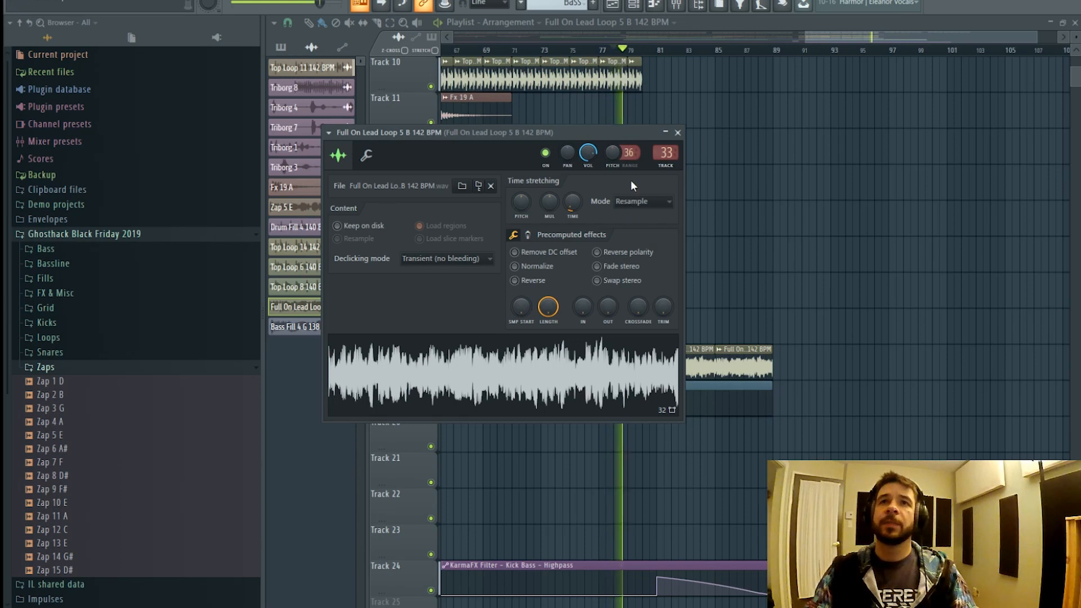
# - Set the lead loop's time-stretching mode to Stretch, audition its pitch up to +3600 cents and reset the pitch
pyautogui.click(643, 201)
pyautogui.click(645, 236)
pyautogui.moveTo(613, 153); pyautogui.dragTo(613, 119)
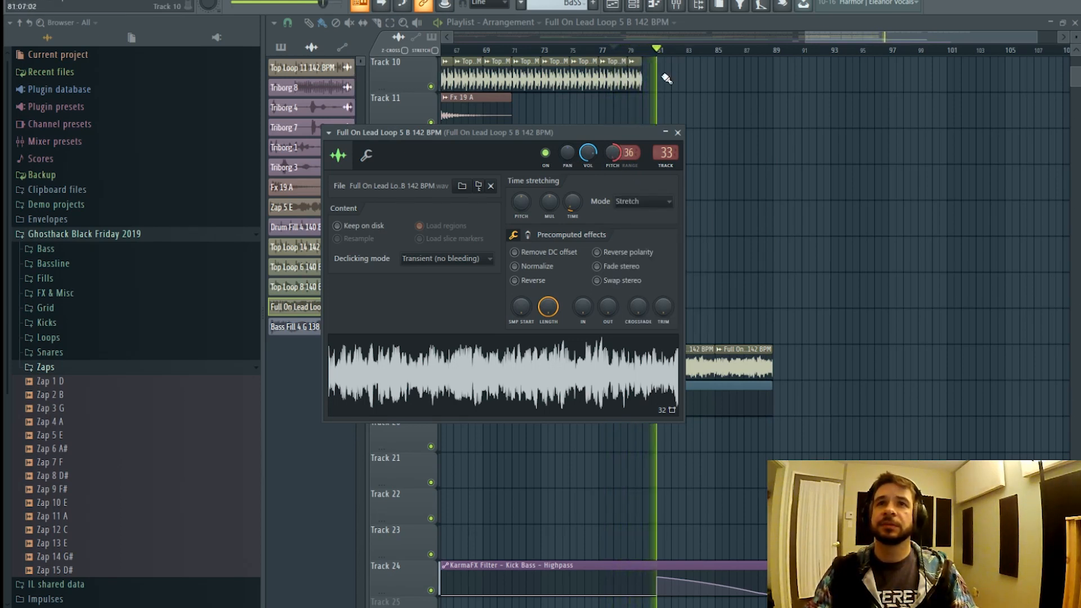
pyautogui.rightClick(613, 155)
pyautogui.click(632, 162)
pyautogui.moveTo(613, 153); pyautogui.dragTo(613, 95)
pyautogui.rightClick(619, 160)
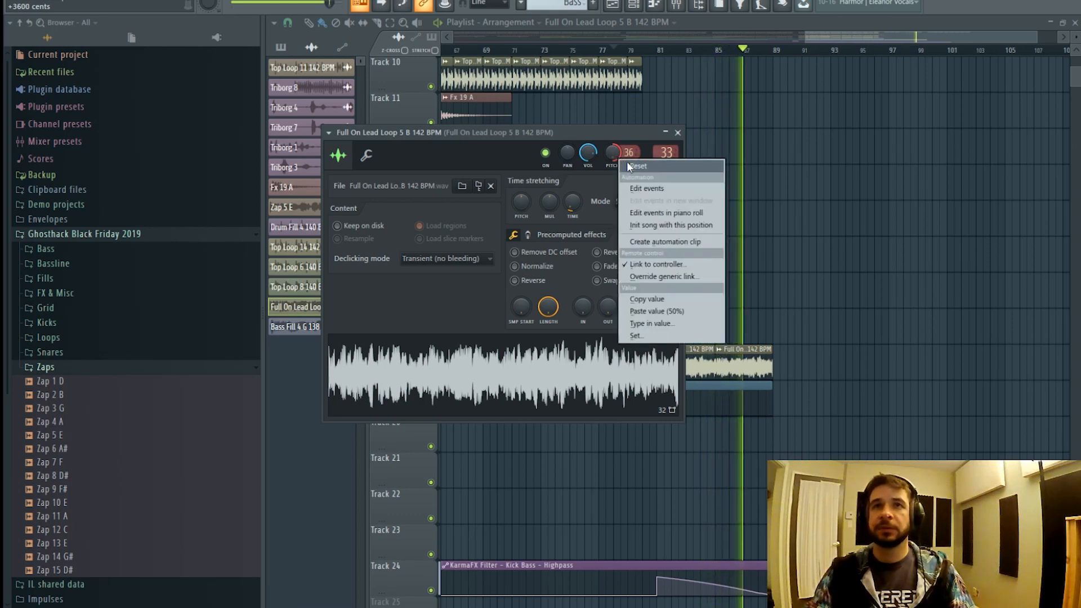
pyautogui.click(629, 164)
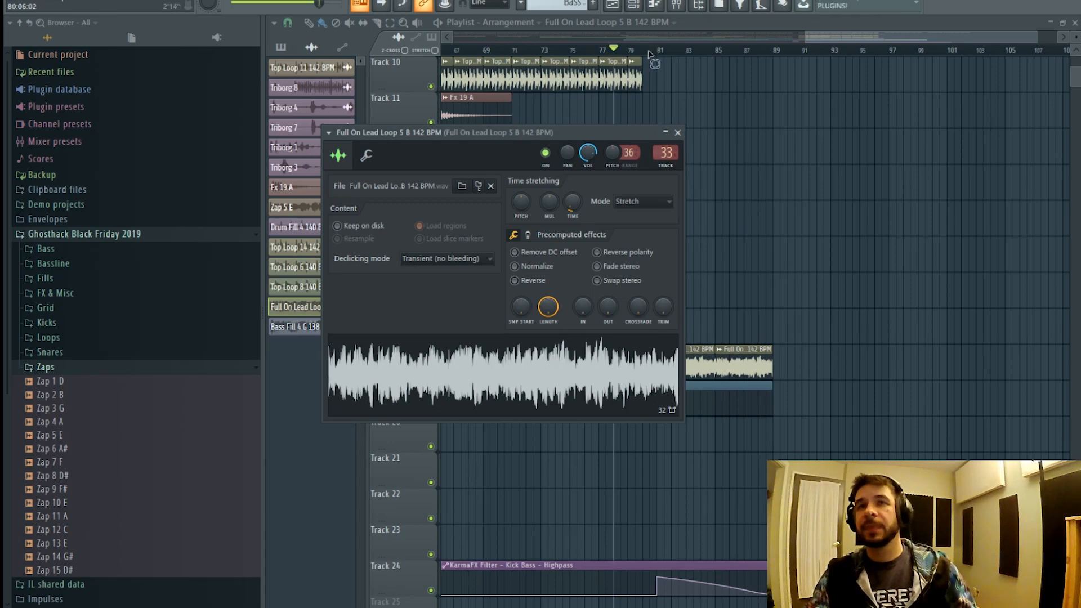
# - Select the timeline from about bar 81 to 91 and create an automation clip for the lead loop's channel pitch
pyautogui.moveTo(650, 51); pyautogui.dragTo(816, 49)
pyautogui.click(653, 6)
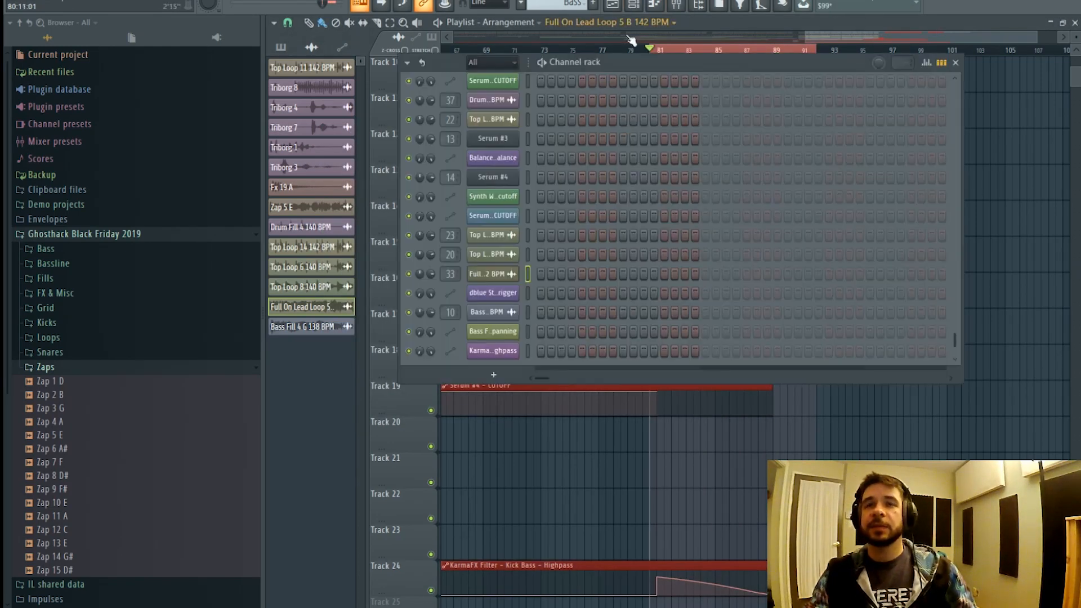
pyautogui.click(507, 276)
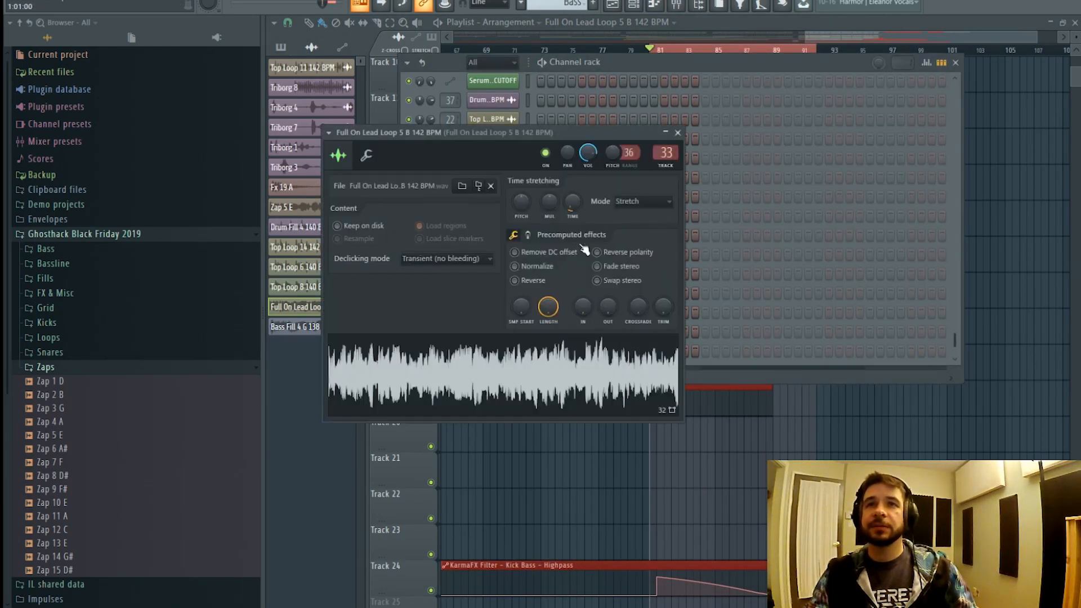
pyautogui.rightClick(613, 149)
pyautogui.click(653, 265)
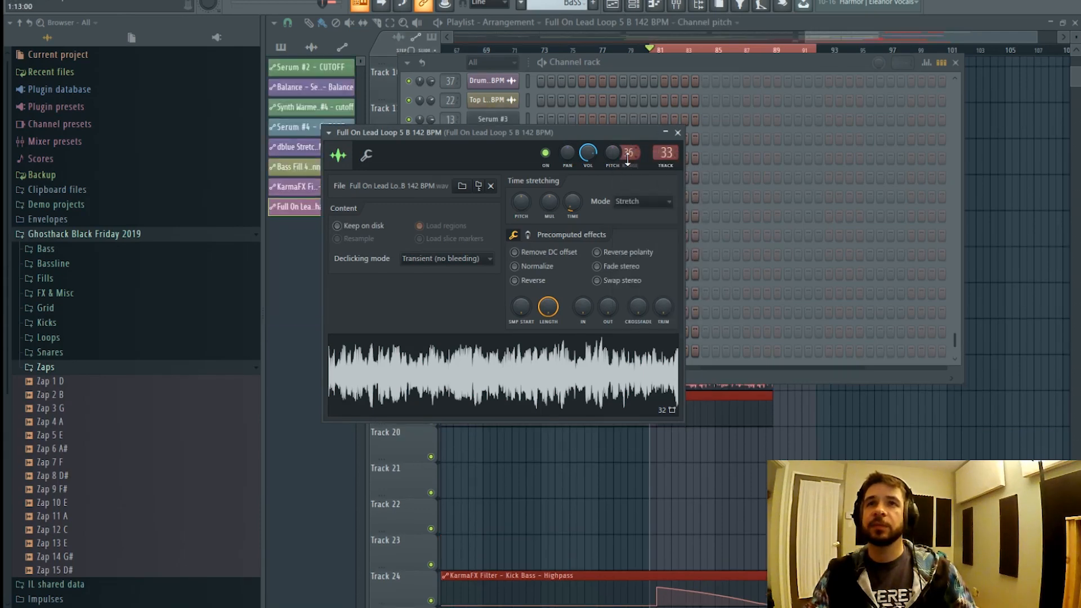
# - Shape the channel pitch automation clip on Track 10 to rise to a peak at bar 89 and fall again
pyautogui.press('space')
pyautogui.click(864, 36)
pyautogui.scroll(-5, 817, 299)
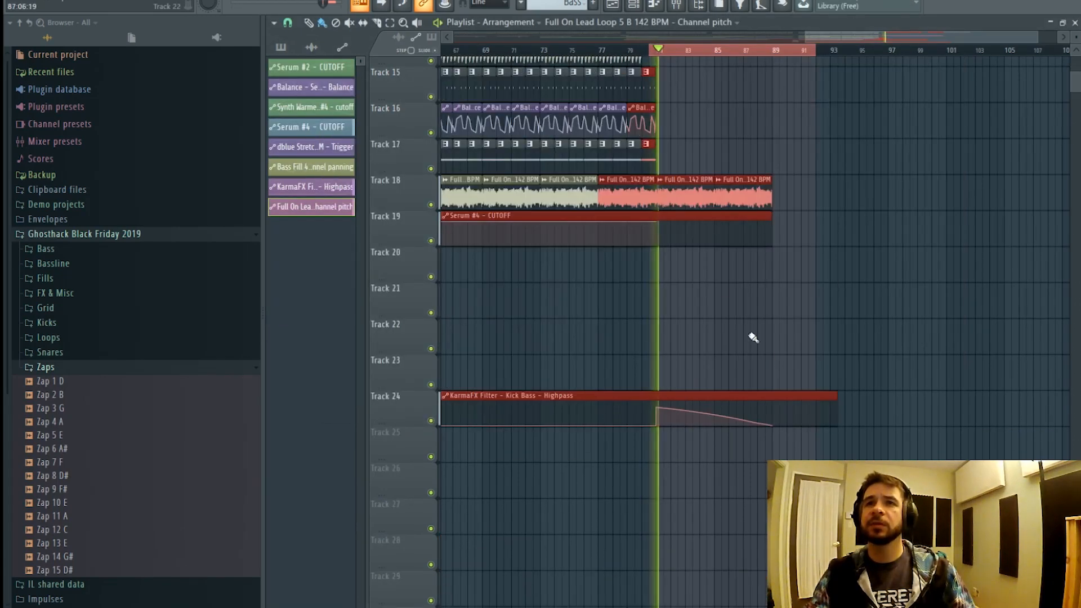
pyautogui.scroll(11, 733, 285)
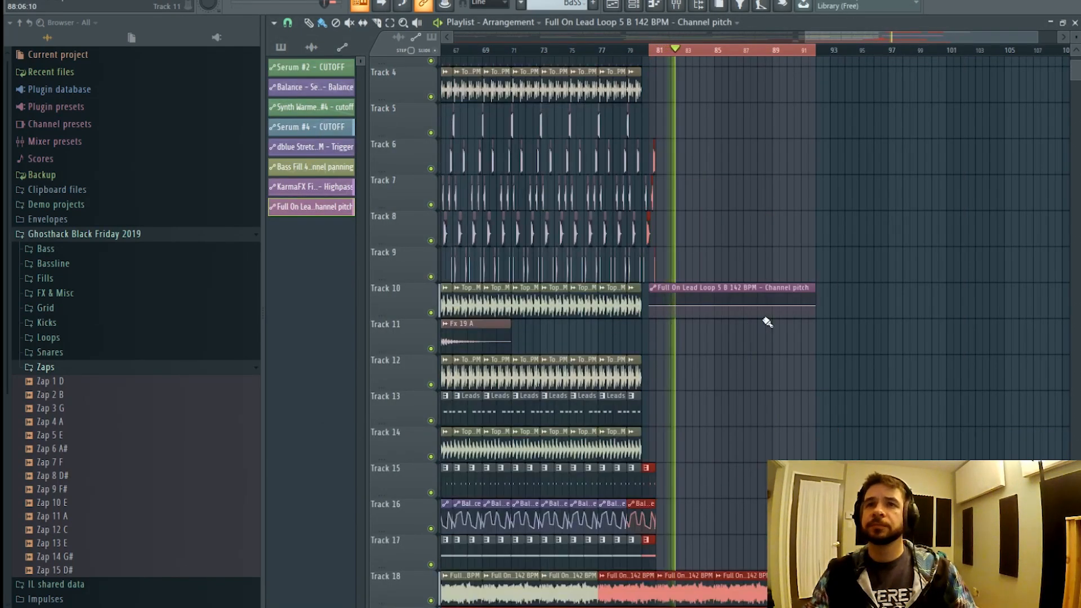
pyautogui.moveTo(767, 305); pyautogui.dragTo(771, 294)
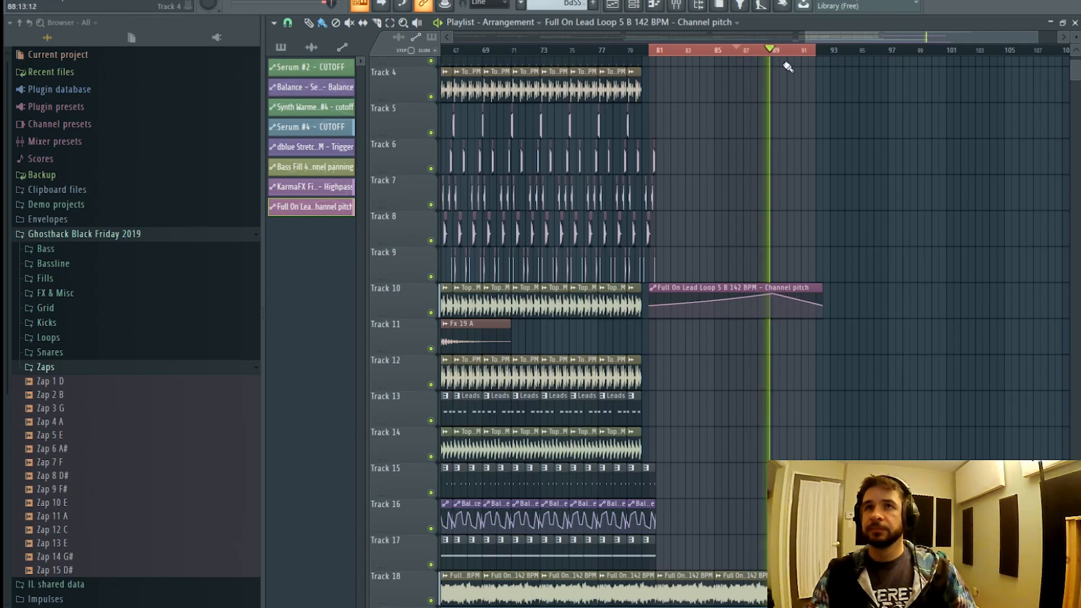
# - Load KarmaFX Reverb into slot 9 of the Full On Lead Loop mixer track with the FX-White Ocean preset
pyautogui.scroll(-2, 793, 53)
pyautogui.scroll(-1, 785, 52)
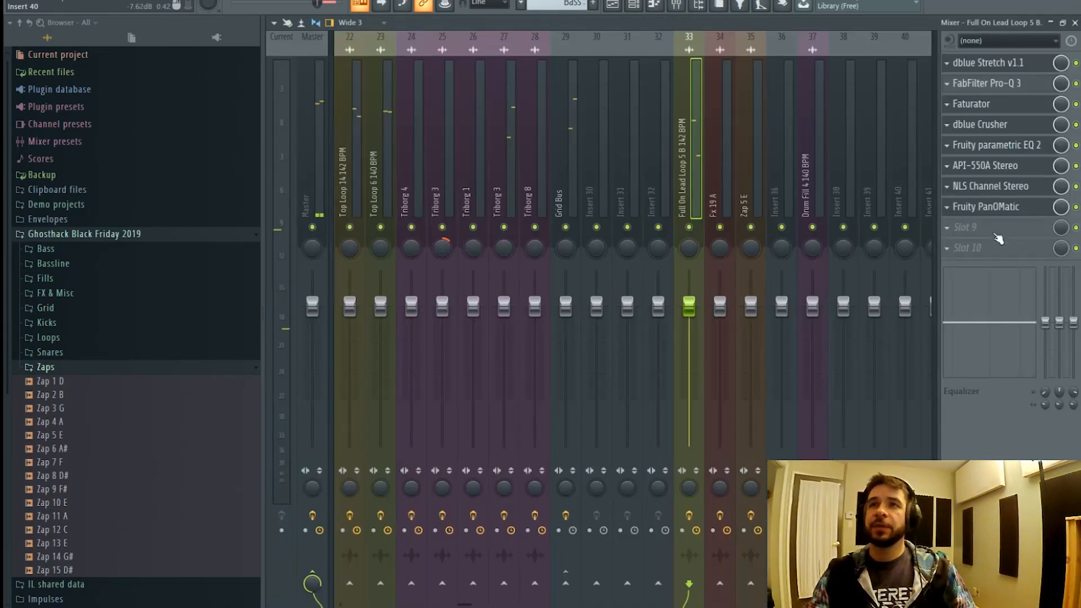
pyautogui.click(996, 237)
pyautogui.moveTo(958, 244)
pyautogui.click(771, 226)
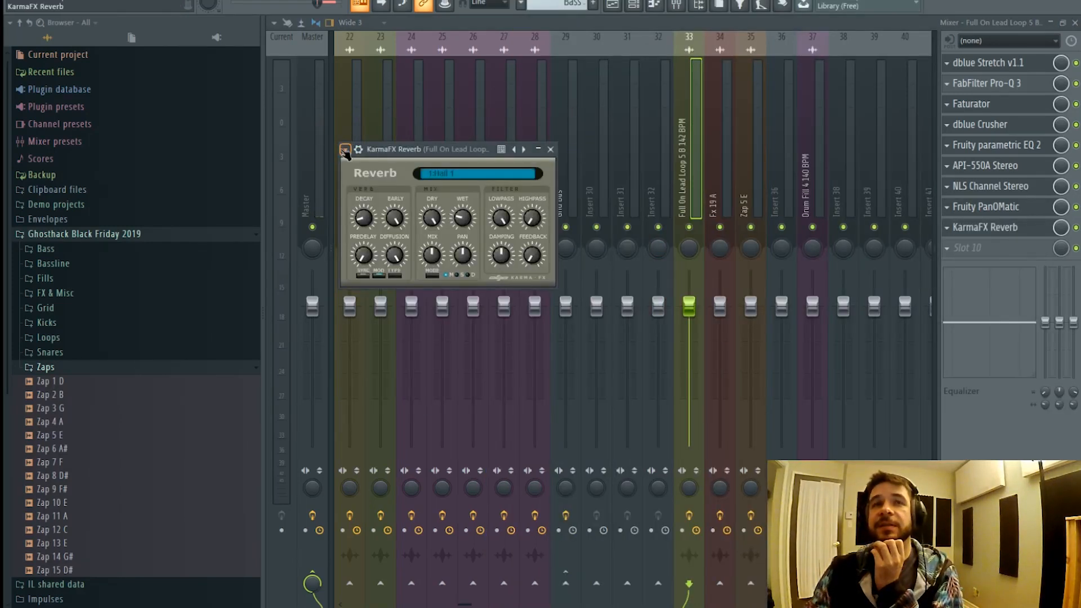
pyautogui.click(345, 150)
pyautogui.moveTo(428, 201)
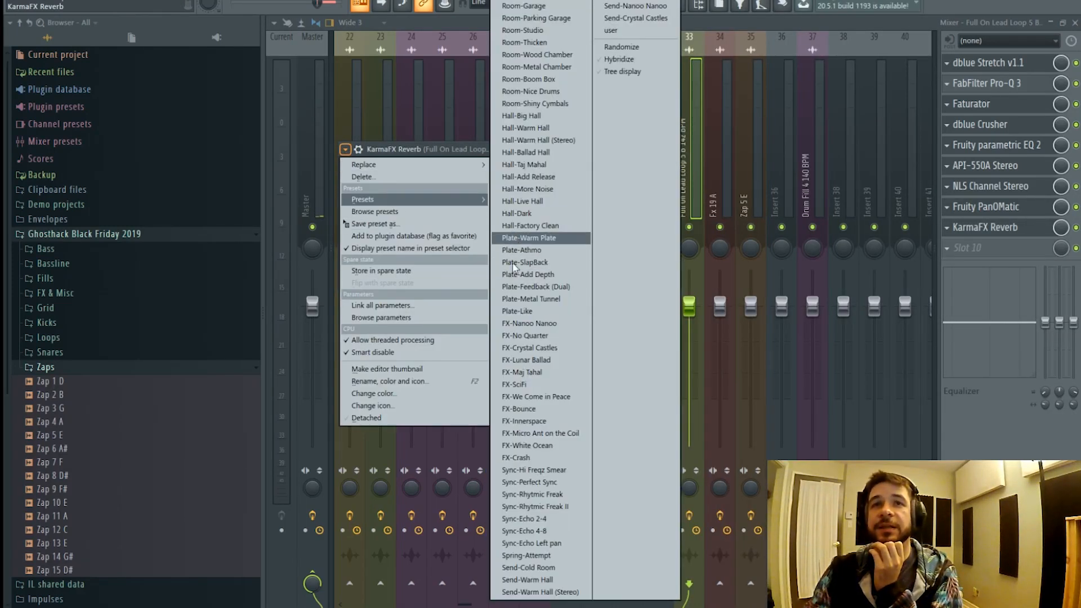
pyautogui.click(565, 445)
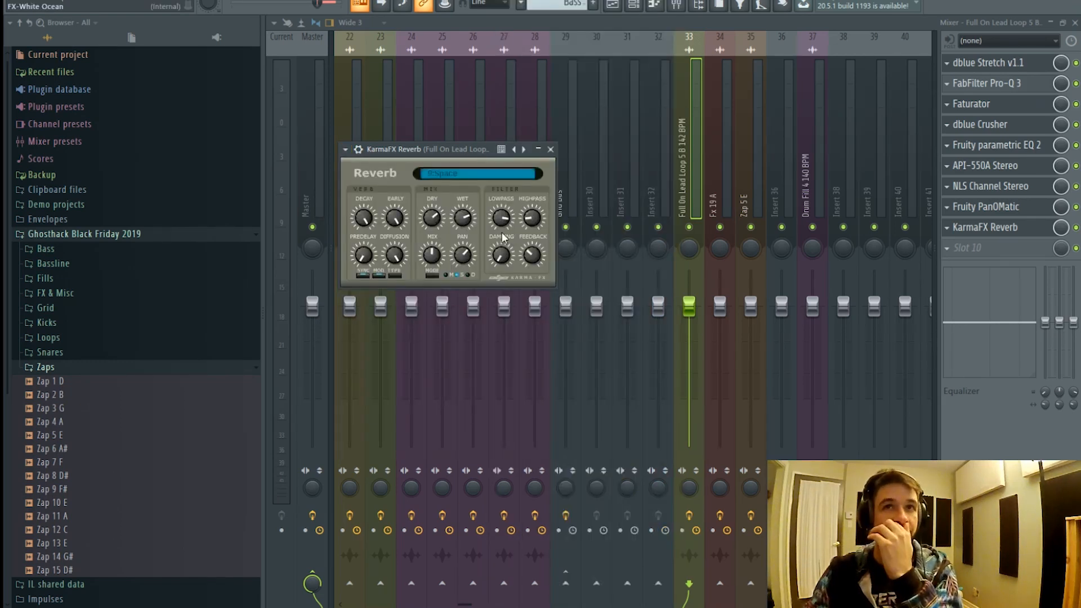
# - Set the KarmaFX Reverb mix level to 0% and create an automation clip for it
pyautogui.moveTo(1061, 224); pyautogui.dragTo(1060, 281)
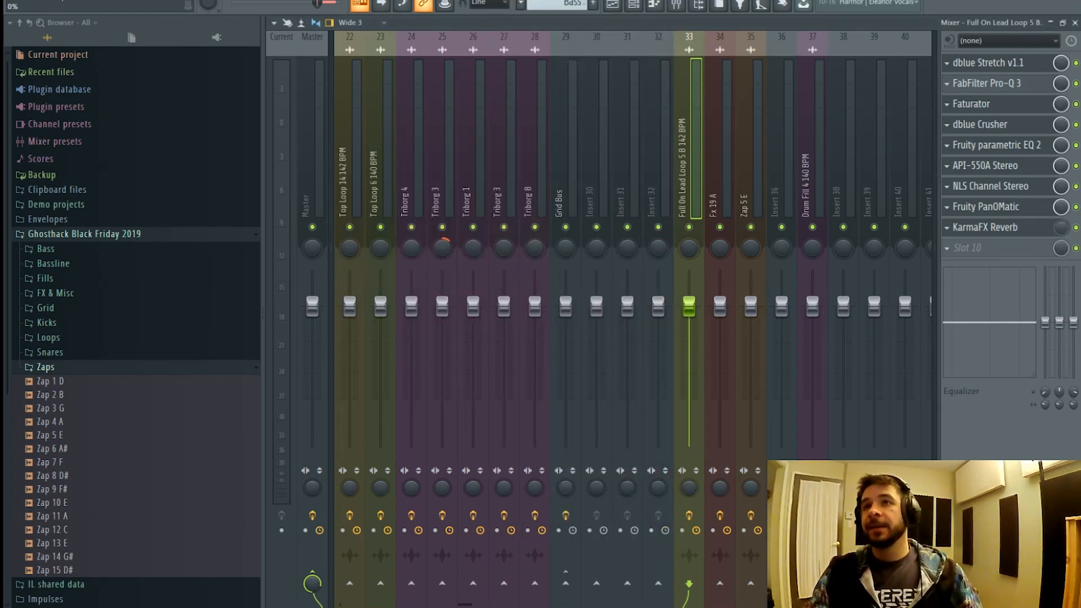
pyautogui.rightClick(1066, 231)
pyautogui.click(1063, 310)
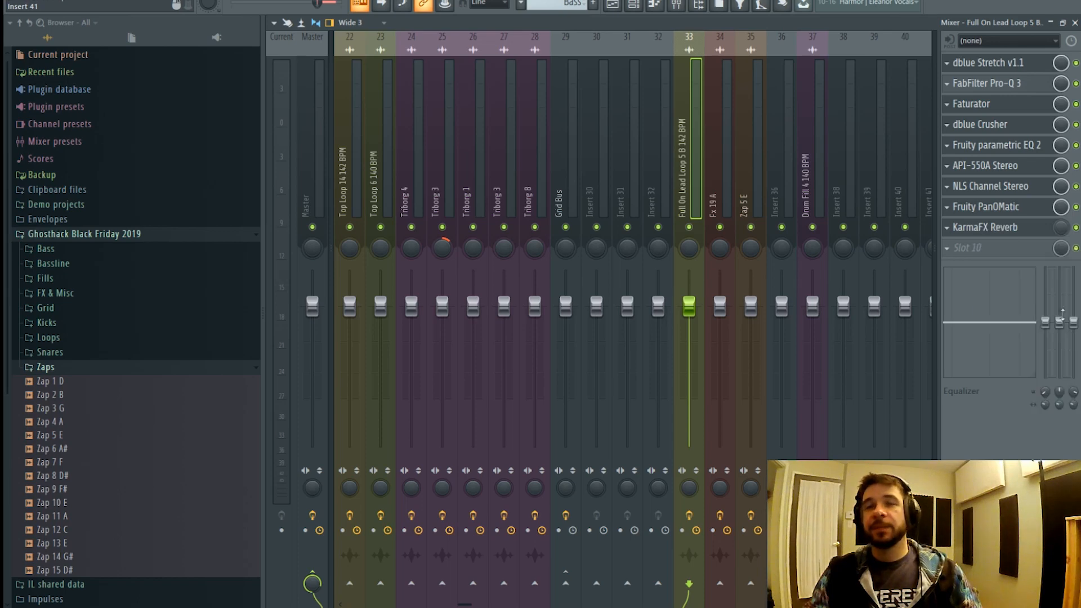
# - Add a point at bar 88 of the reverb mix level clip on Track 4 to make a gentle rise and fall
pyautogui.click(613, 5)
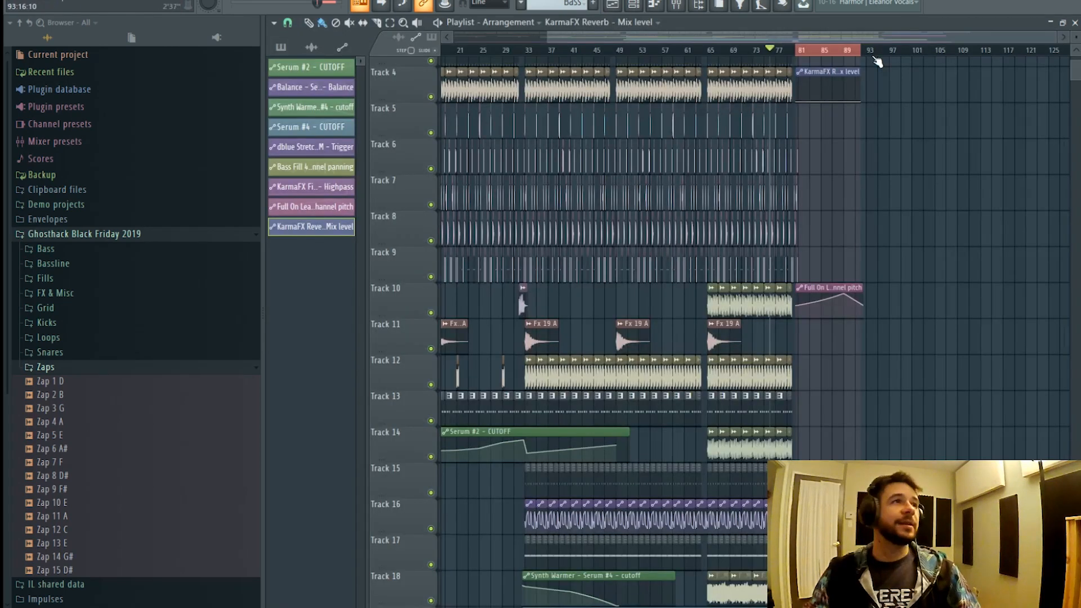
pyautogui.scroll(3, 876, 61)
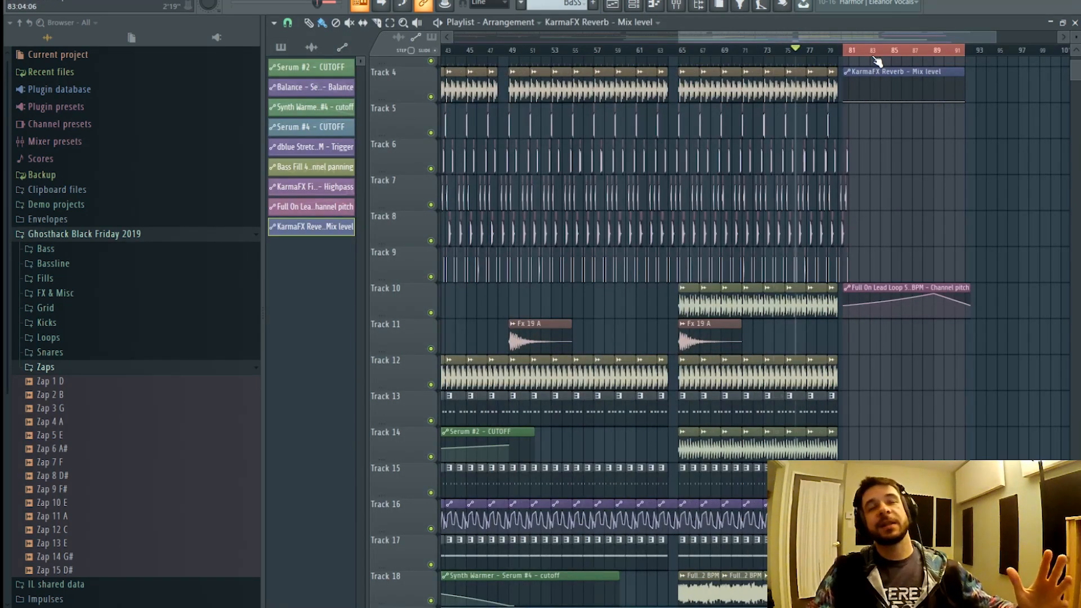
pyautogui.scroll(3, 911, 52)
pyautogui.moveTo(886, 39); pyautogui.dragTo(939, 40)
pyautogui.scroll(-4, 846, 327)
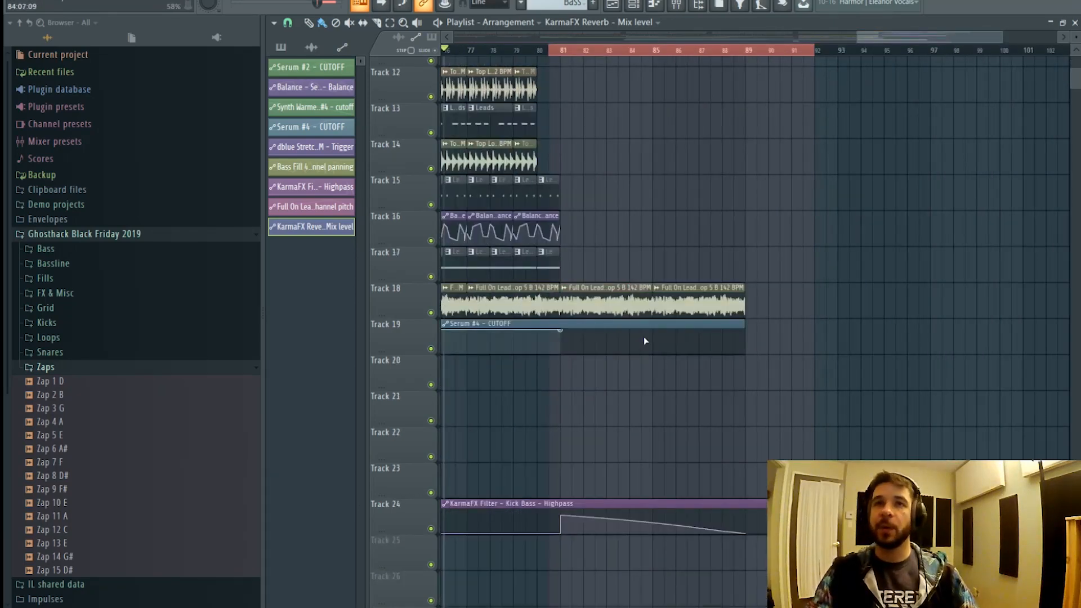
pyautogui.scroll(6, 645, 341)
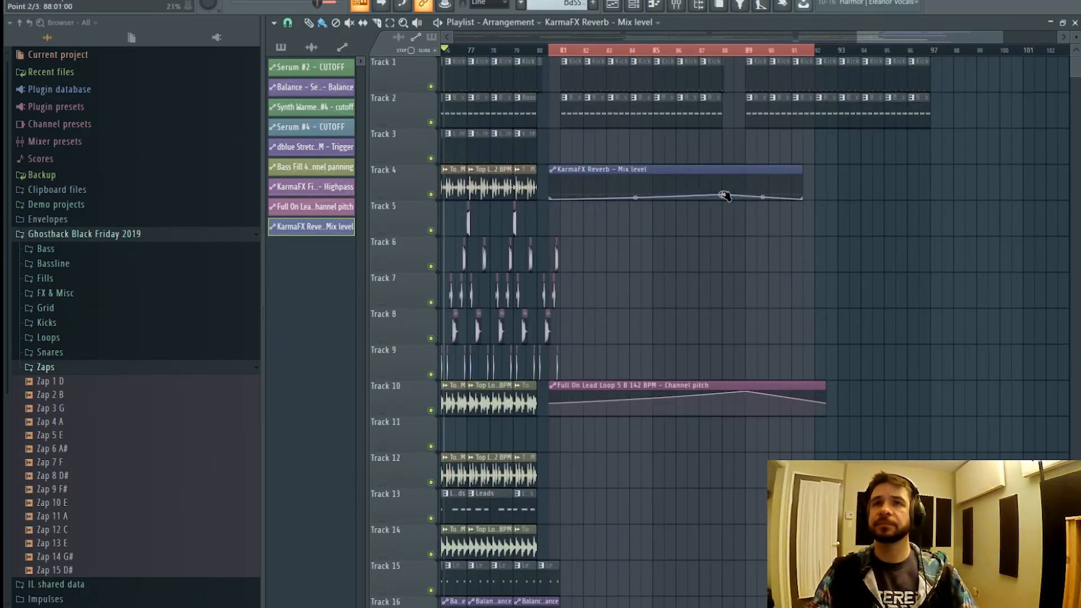
# - Curve the reverb mix automation up to a sharp peak at bar 89 with an immediate drop, and clear the timeline selection
pyautogui.press('space')
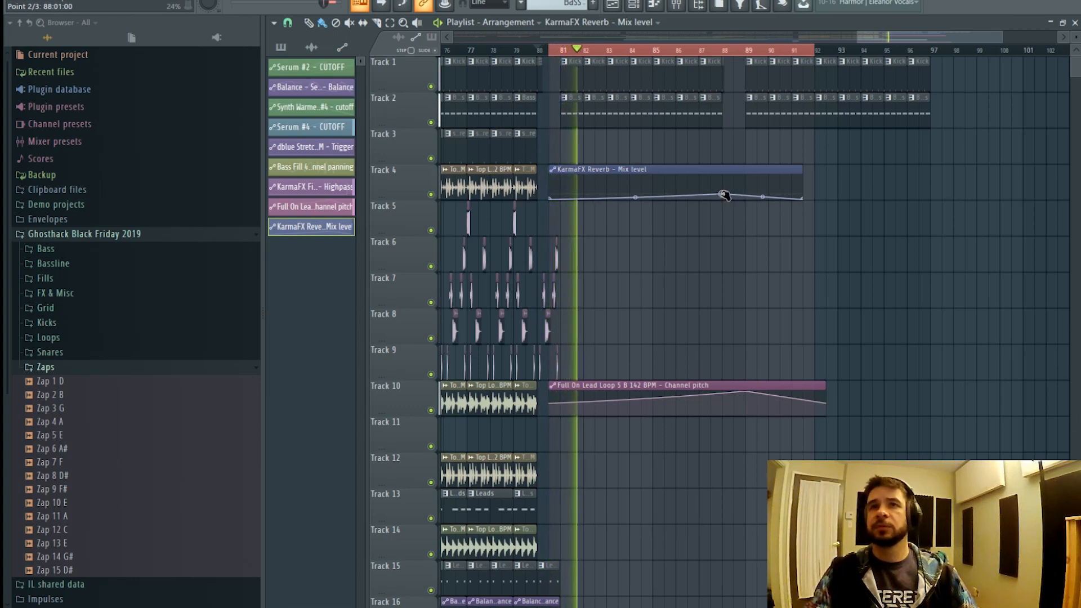
pyautogui.click(748, 193)
pyautogui.moveTo(748, 192)
pyautogui.mouseDown()
pyautogui.moveTo(747, 170)
pyautogui.moveTo(736, 190)
pyautogui.moveTo(750, 208)
pyautogui.mouseUp()
pyautogui.rightClick(771, 197)
pyautogui.rightClick(742, 50)
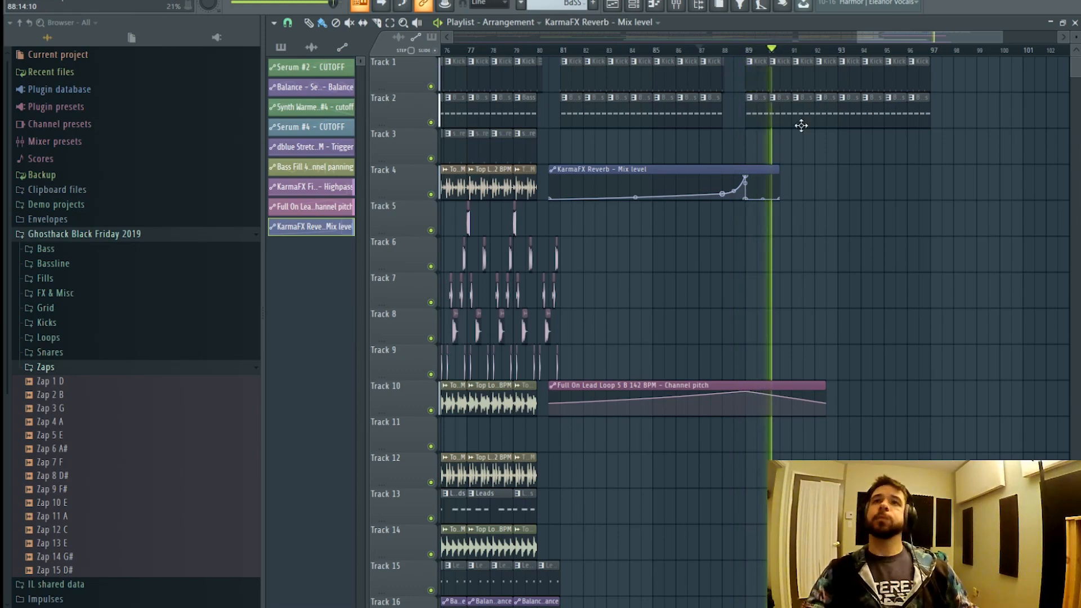
# - Move KarmaFX Reverb to the first effect slot of the Full On Lead Loop mixer track
pyautogui.press('F9')
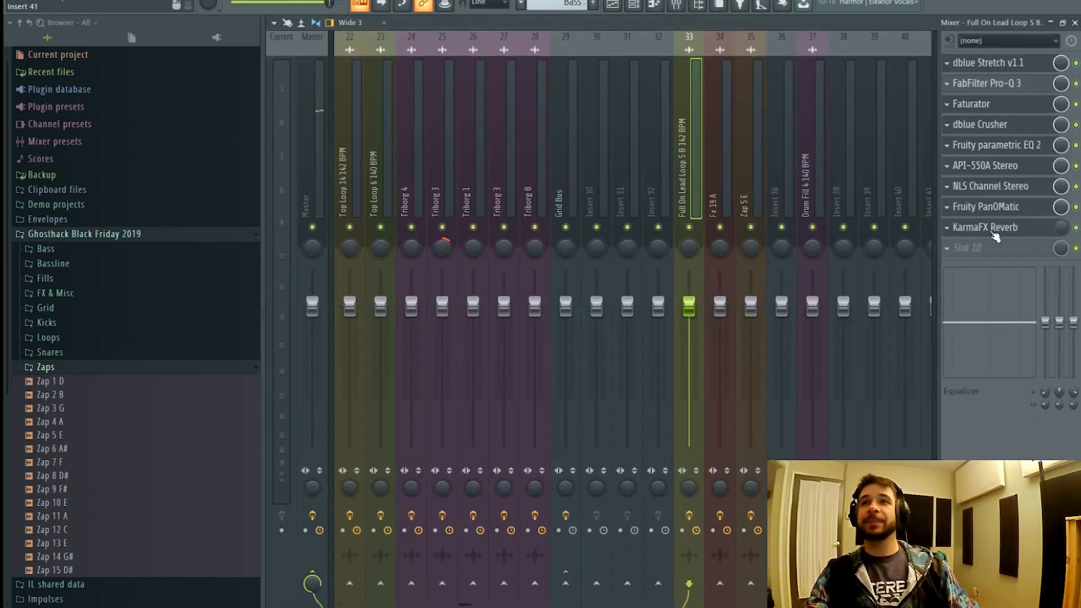
pyautogui.moveTo(996, 236); pyautogui.dragTo(1020, 67)
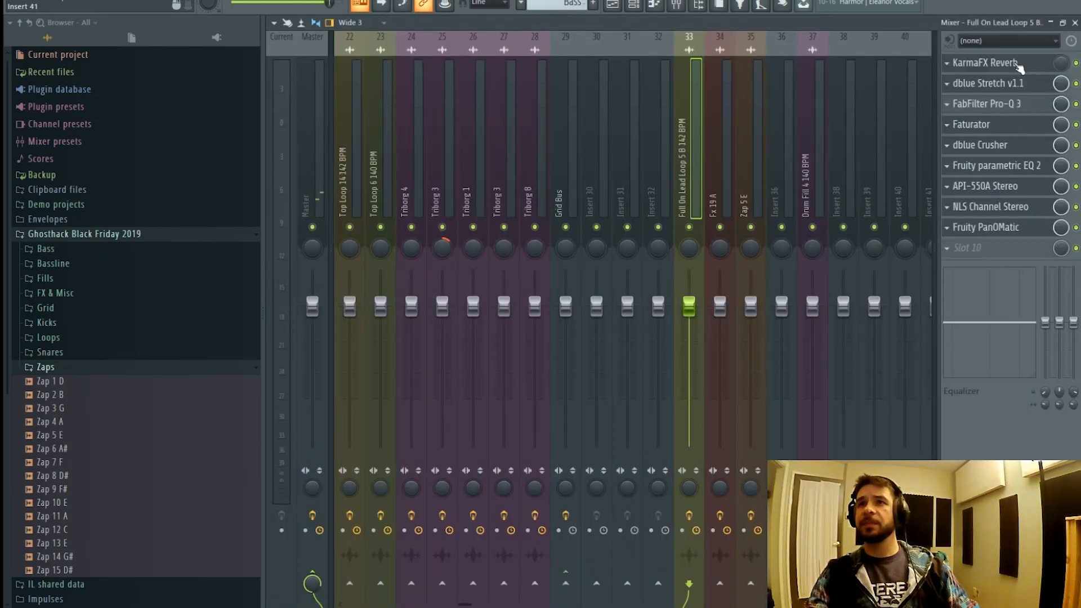
pyautogui.click(614, 6)
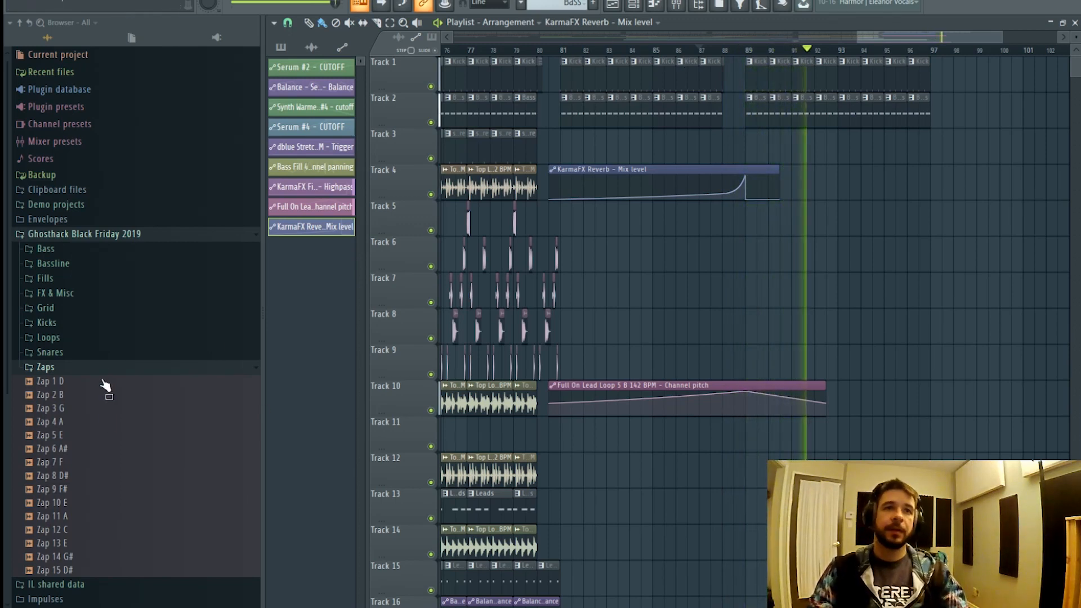
# - Place the Zap 10 E sample on Track 5 at bar 90 and adjust its time-stretching pitch
pyautogui.press('space')
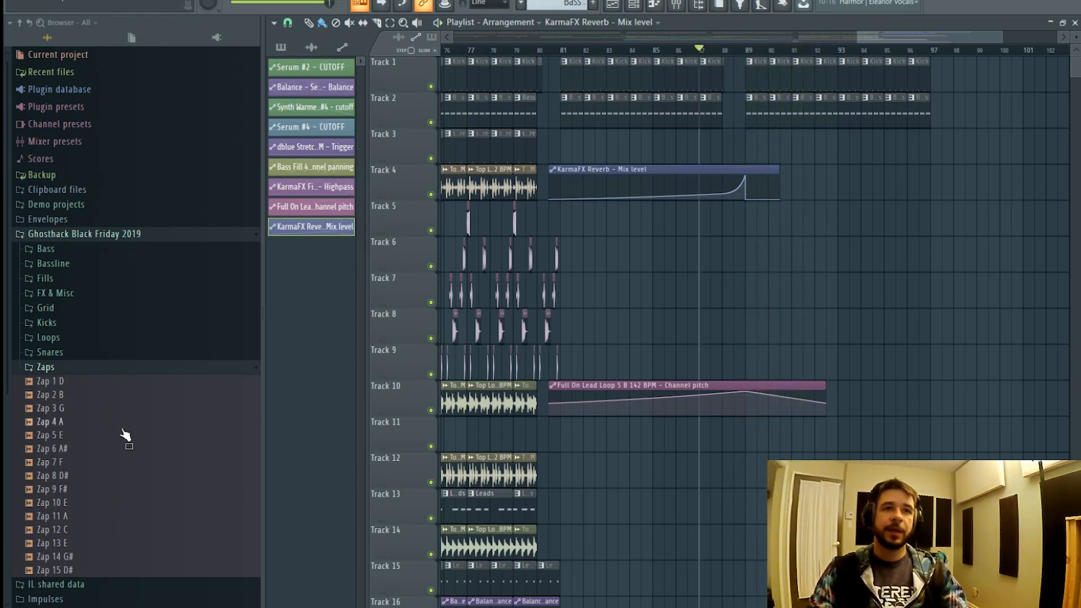
pyautogui.click(112, 506)
pyautogui.moveTo(106, 511); pyautogui.dragTo(771, 223)
pyautogui.doubleClick(771, 223)
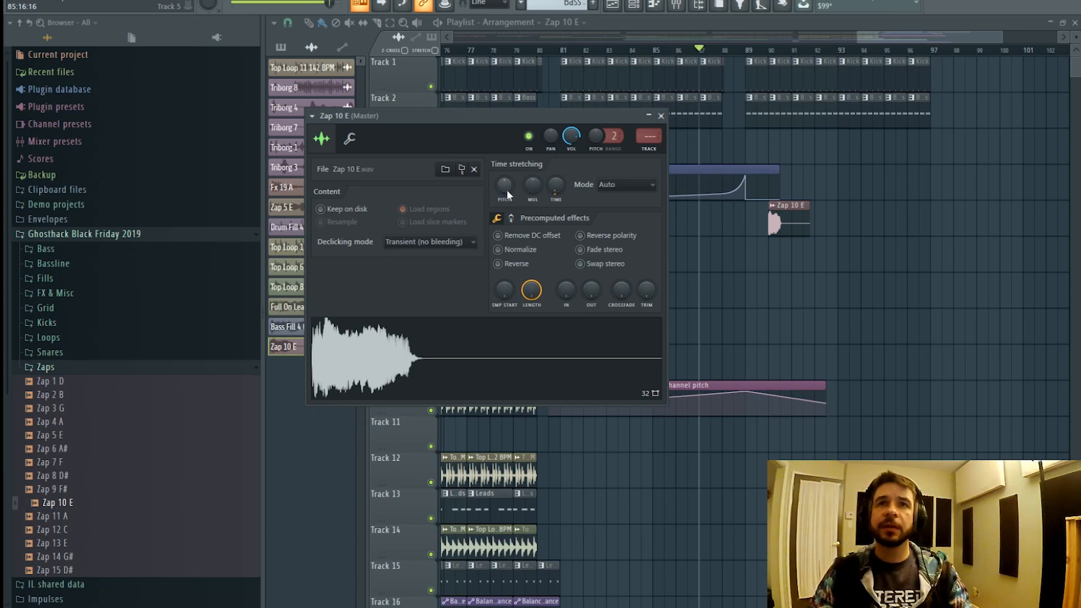
pyautogui.press('space')
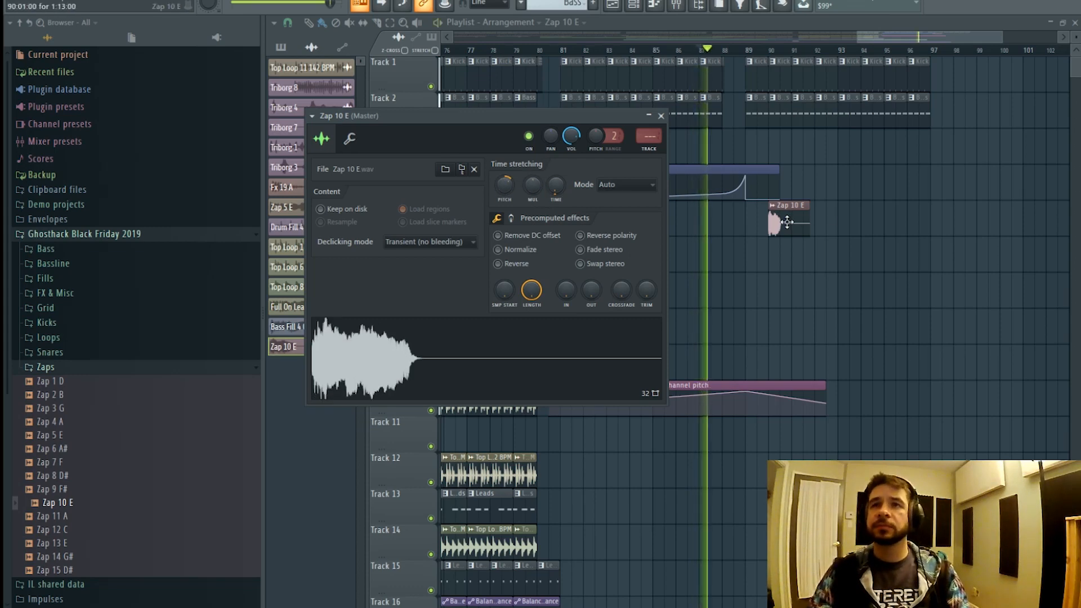
# - Route the Zap 10 E channel to mixer insert 36
pyautogui.click(677, 5)
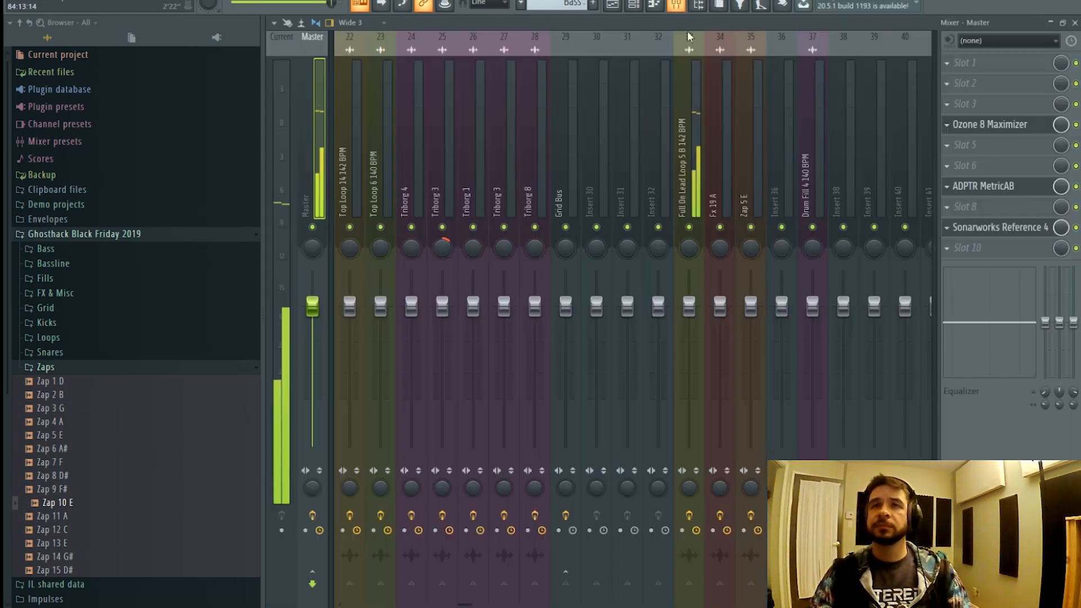
pyautogui.rightClick(780, 172)
pyautogui.moveTo(828, 152)
pyautogui.click(768, 144)
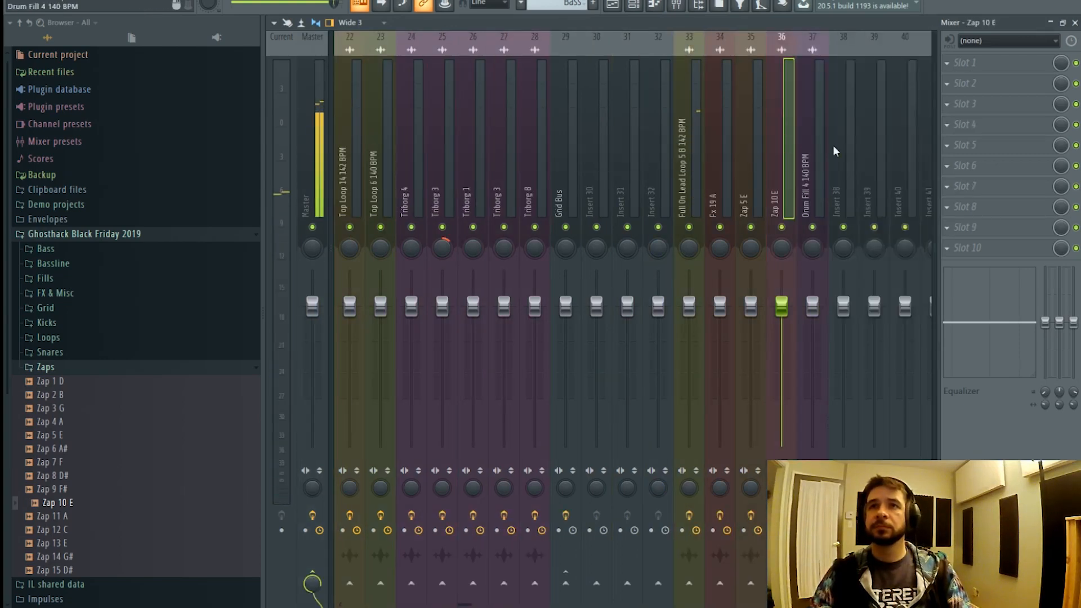
# - Load Fruity Delay 3 into slot 1 of the Zap 10 E mixer track
pyautogui.click(973, 73)
pyautogui.moveTo(953, 79)
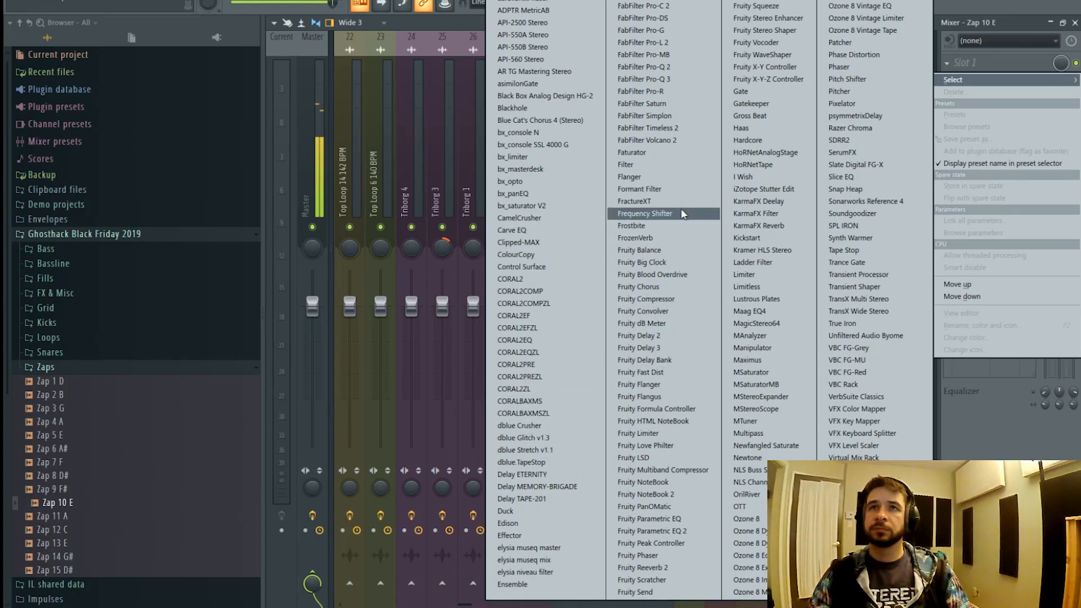
pyautogui.click(675, 348)
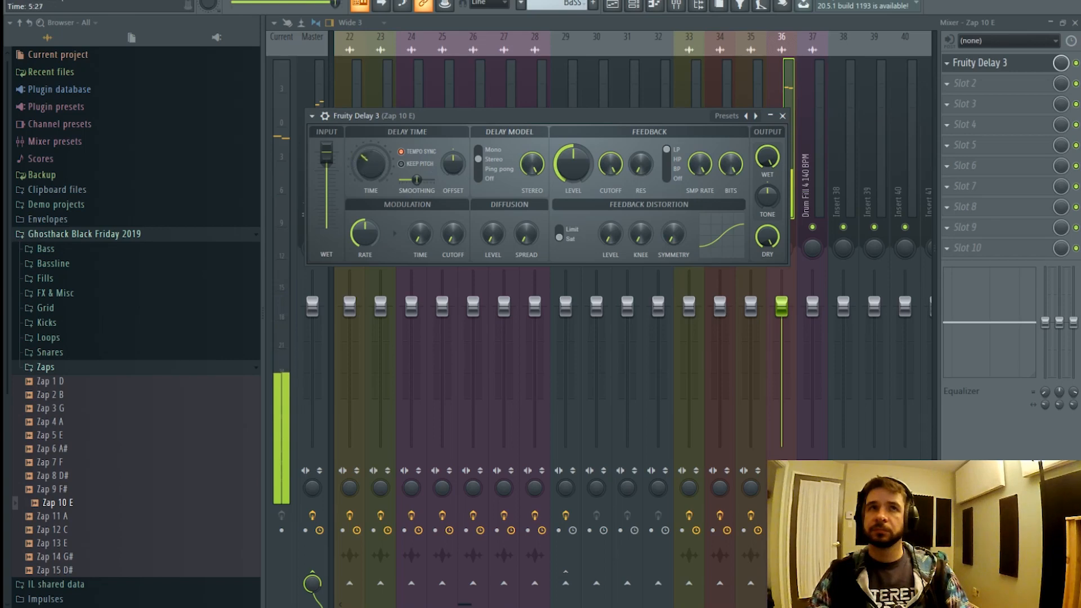
pyautogui.click(616, 4)
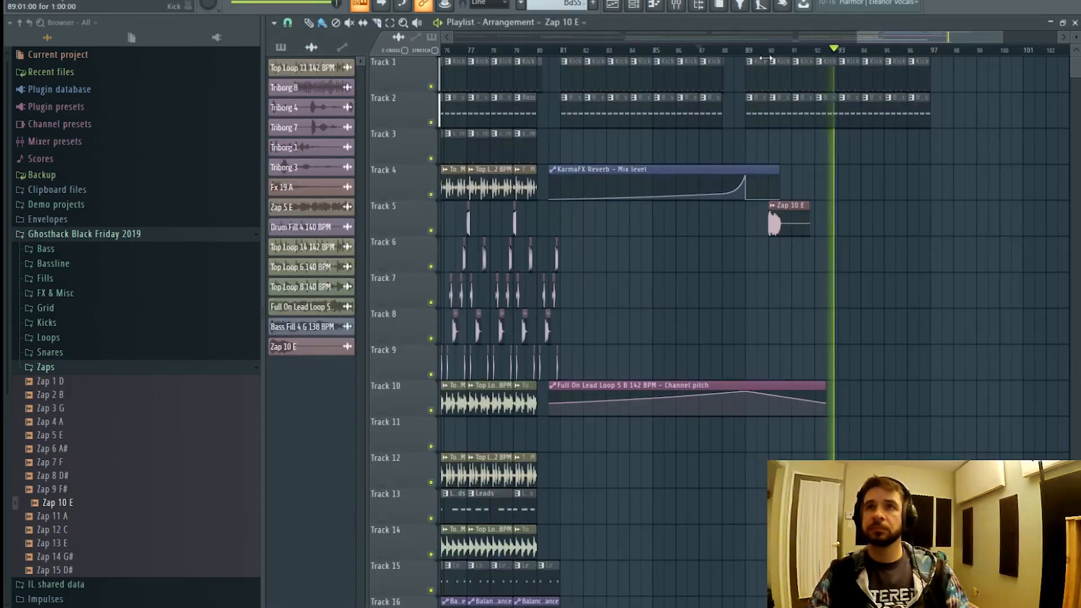
pyautogui.click(676, 5)
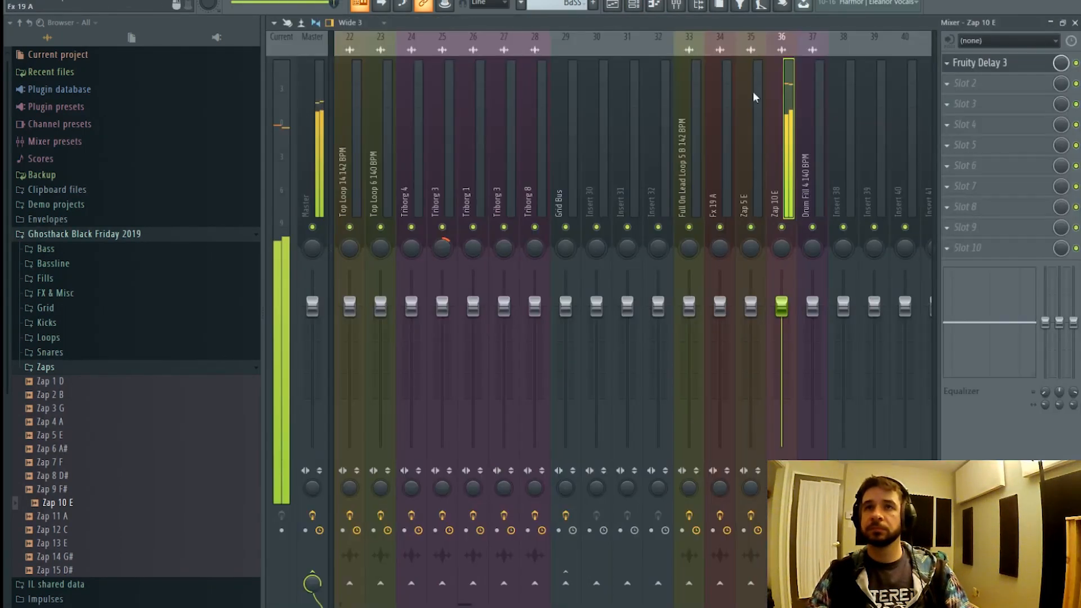
pyautogui.click(655, 6)
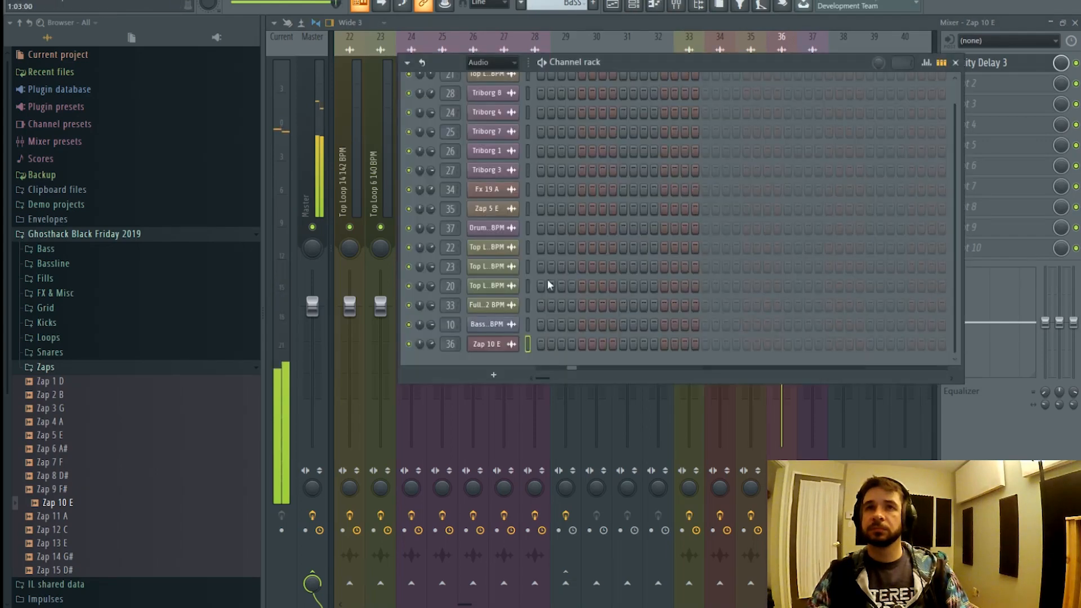
pyautogui.rightClick(522, 336)
pyautogui.click(538, 346)
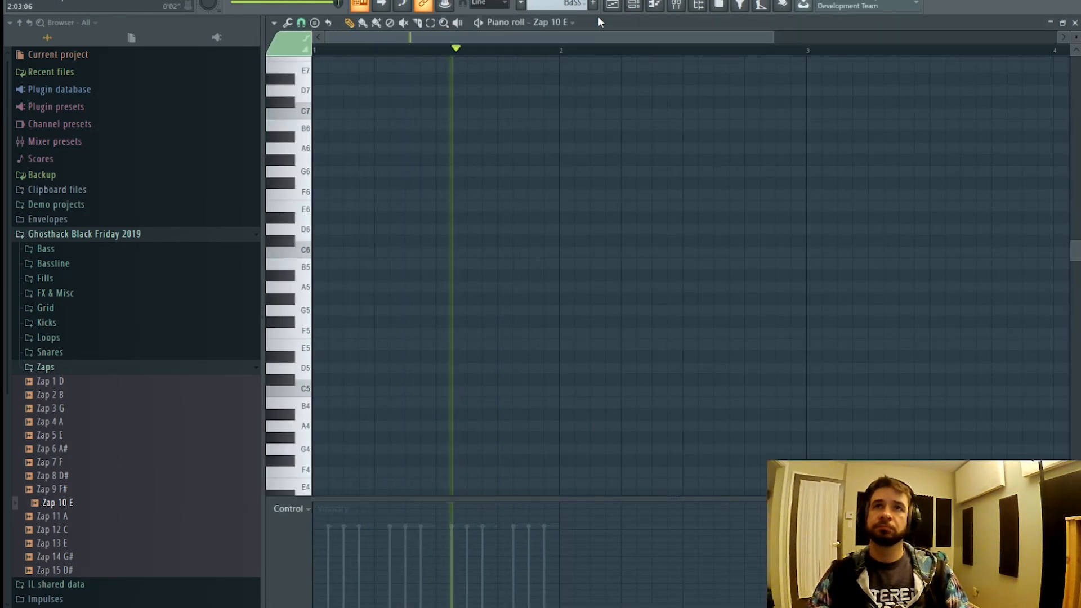
pyautogui.click(613, 5)
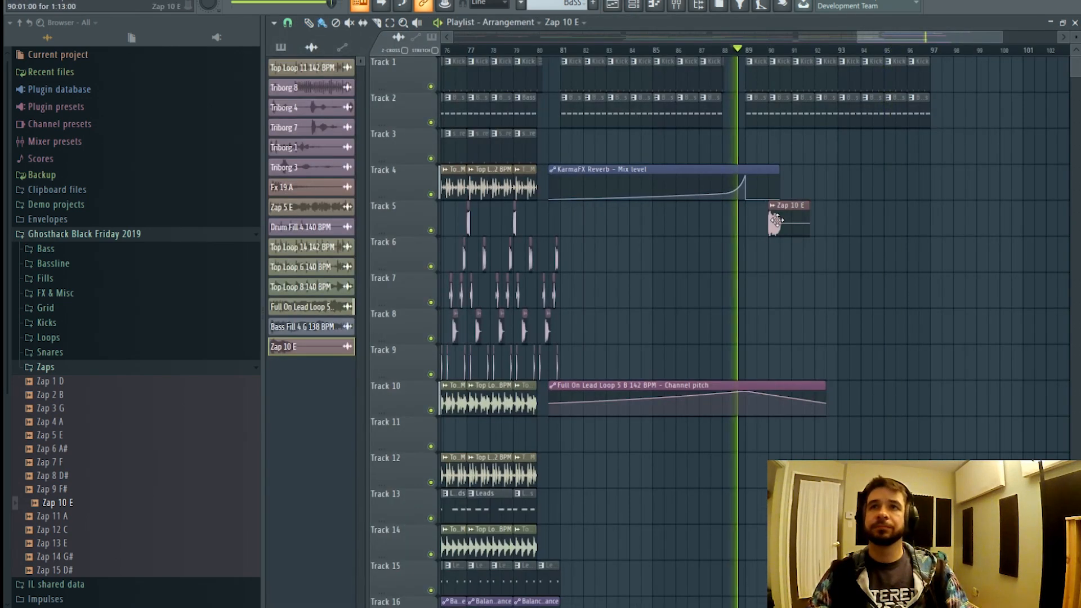
# - Replace the Zap 10 E channel's sample with Zap 11 A from the Zaps folder
pyautogui.click(283, 346)
pyautogui.click(79, 518)
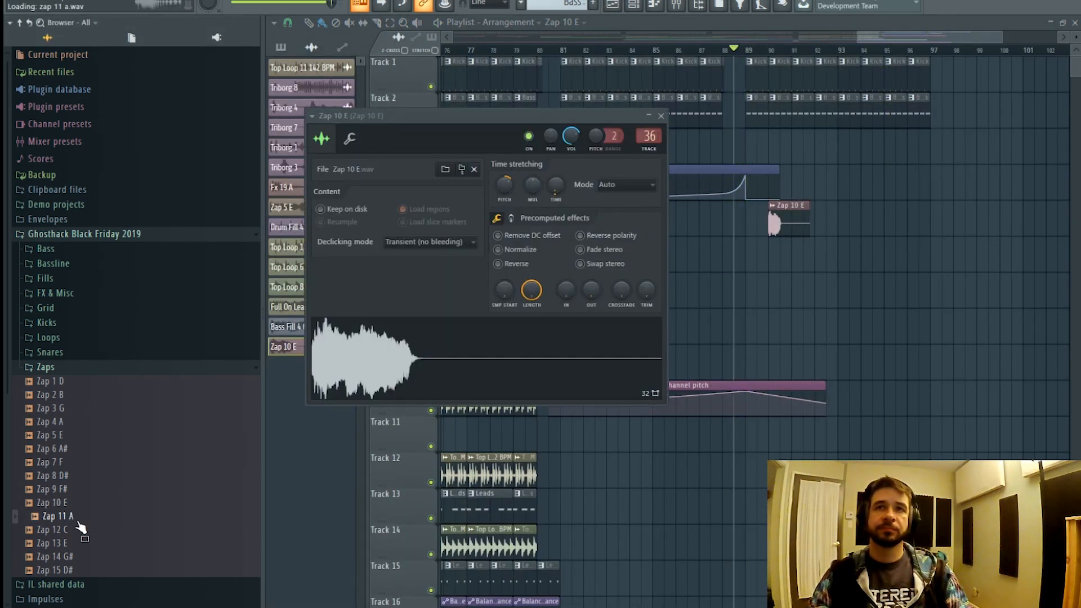
pyautogui.moveTo(784, 233); pyautogui.dragTo(784, 228)
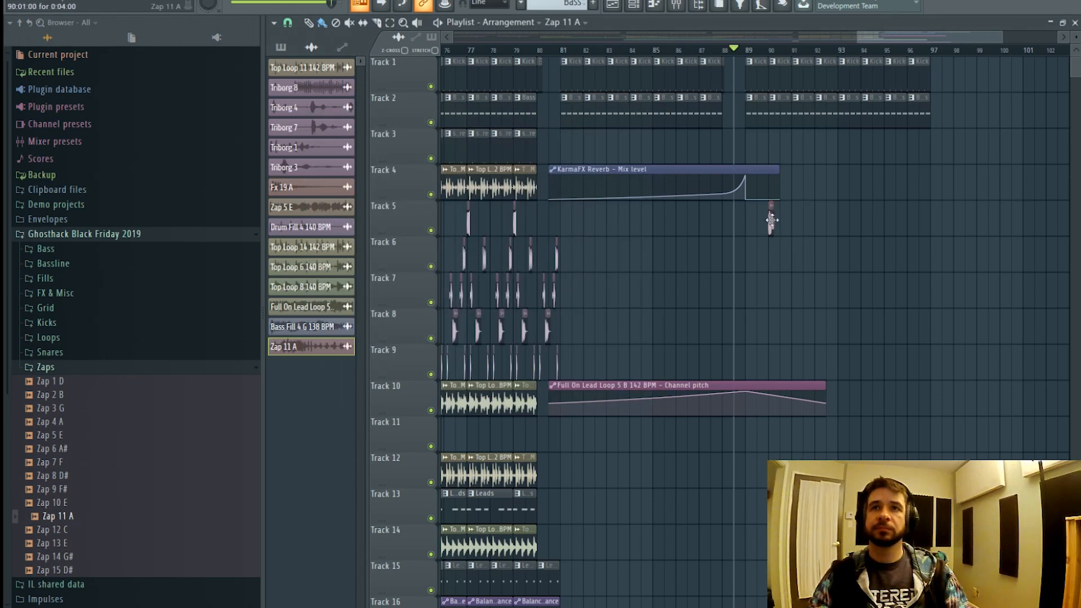
# - Reset the time stretching of the Zap 11 A sample and lower its pitch to about -200 cents
pyautogui.doubleClick(771, 222)
pyautogui.rightClick(519, 191)
pyautogui.click(526, 187)
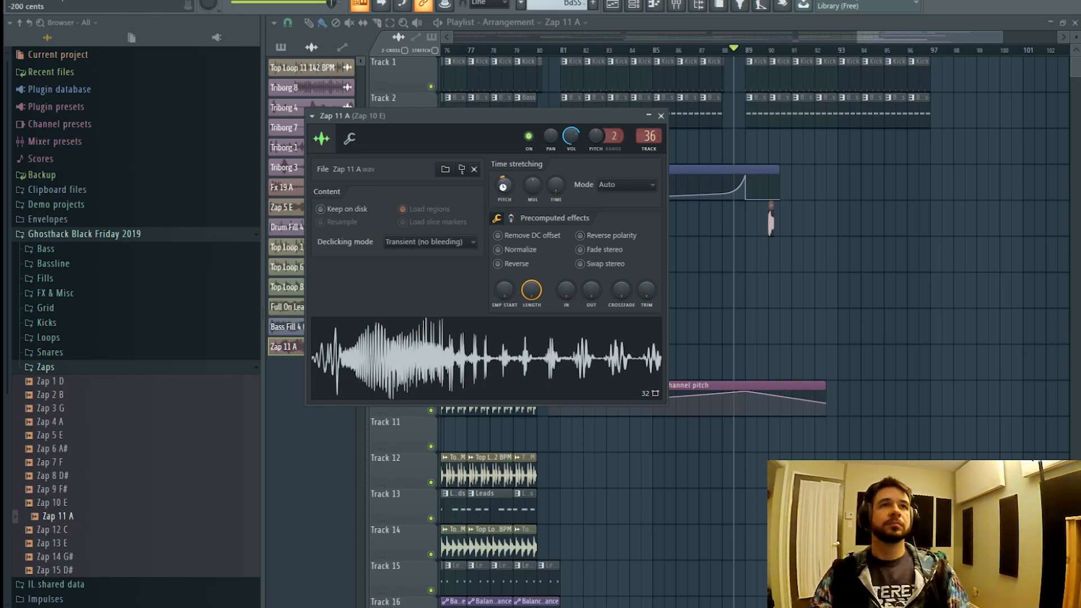
pyautogui.moveTo(503, 186); pyautogui.dragTo(503, 191)
# - Play back the transition from bar 90 and again from around bar 84
pyautogui.press('space')
pyautogui.click(768, 51)
pyautogui.scroll(1, 770, 58)
pyautogui.scroll(-3, 769, 58)
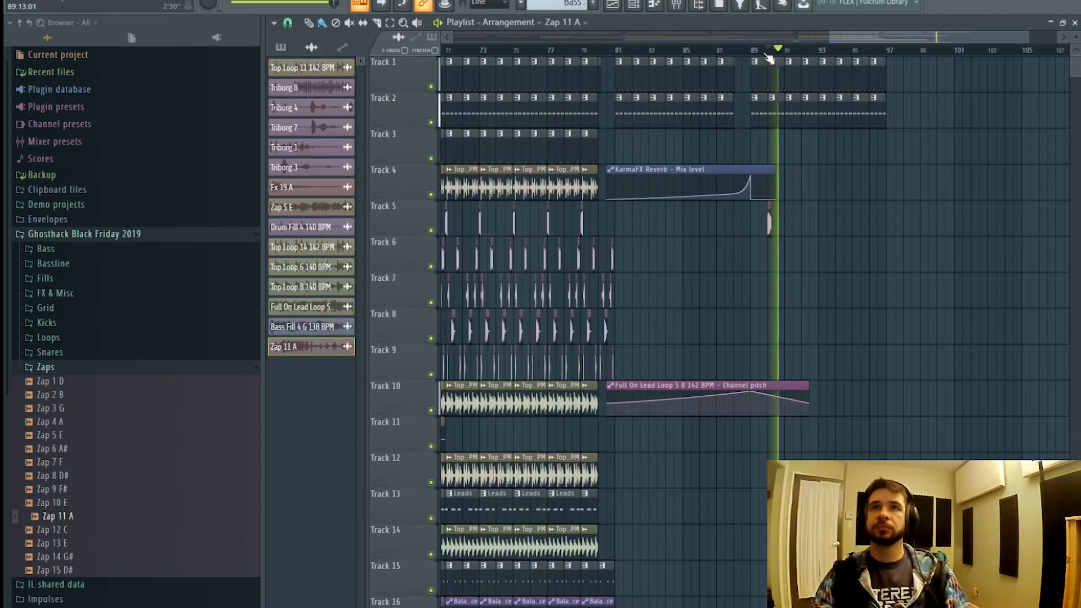
pyautogui.click(675, 51)
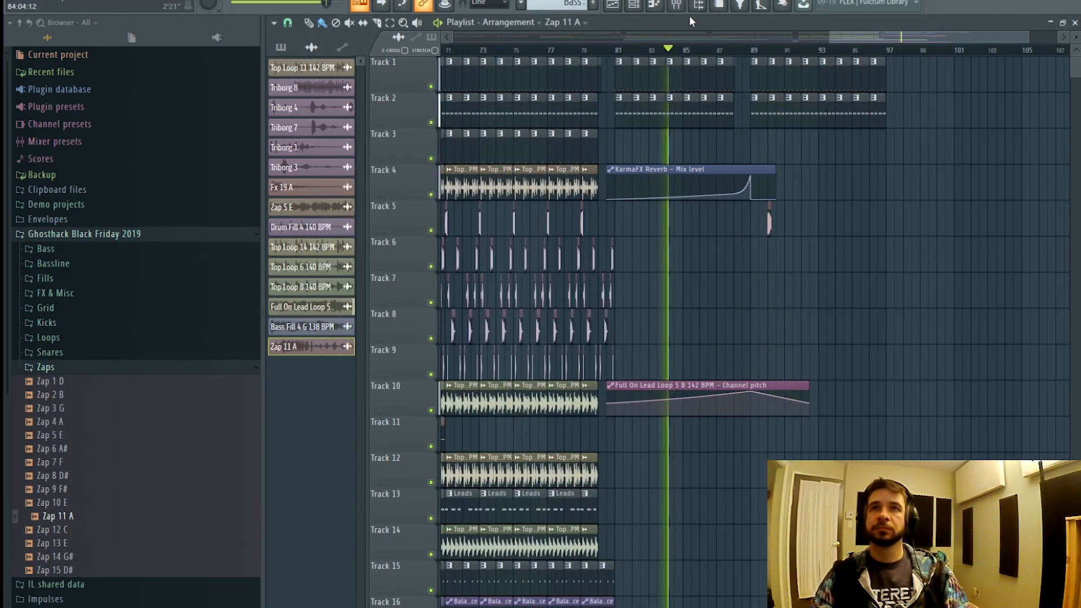
# - Load FabFilter Pro-Q 3 into slot 2 of the Zap 10 E mixer track with a 36 dB/oct low cut at about 310 Hz
pyautogui.press('F9')
pyautogui.click(966, 84)
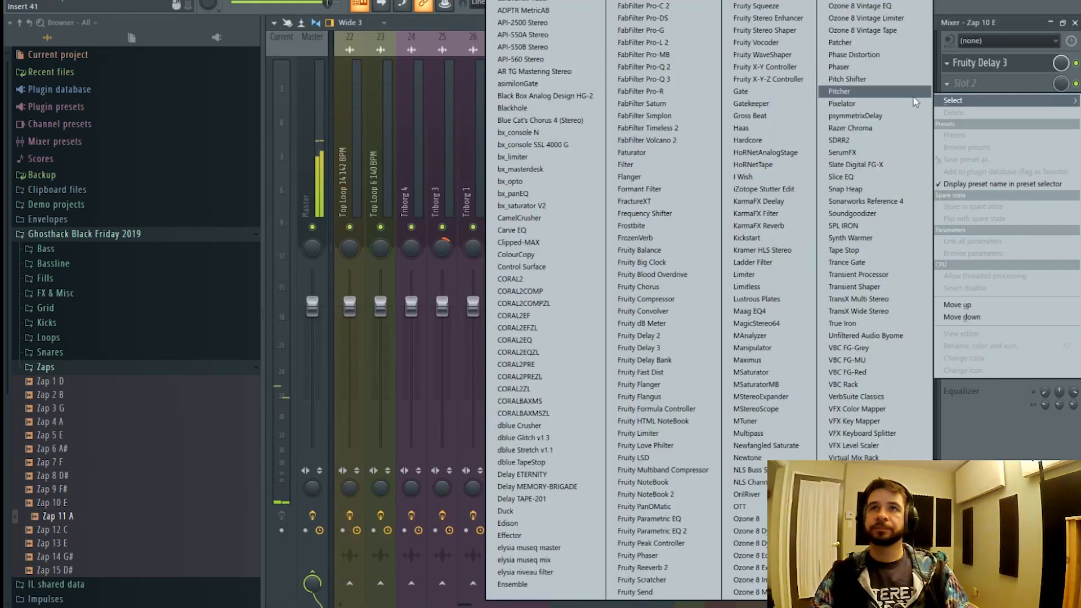
pyautogui.click(679, 82)
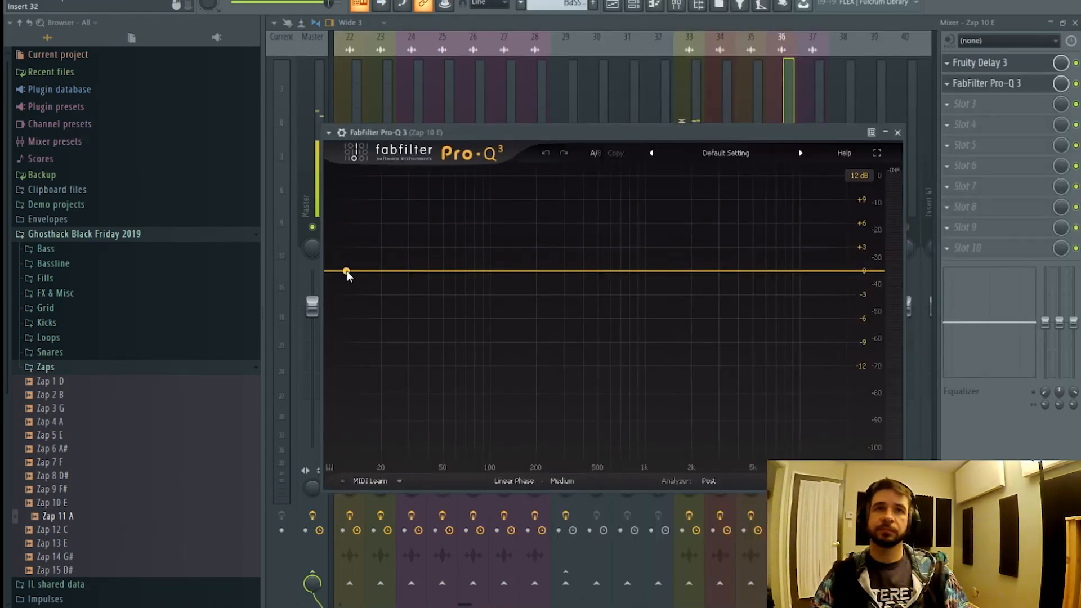
pyautogui.moveTo(348, 274); pyautogui.dragTo(570, 297)
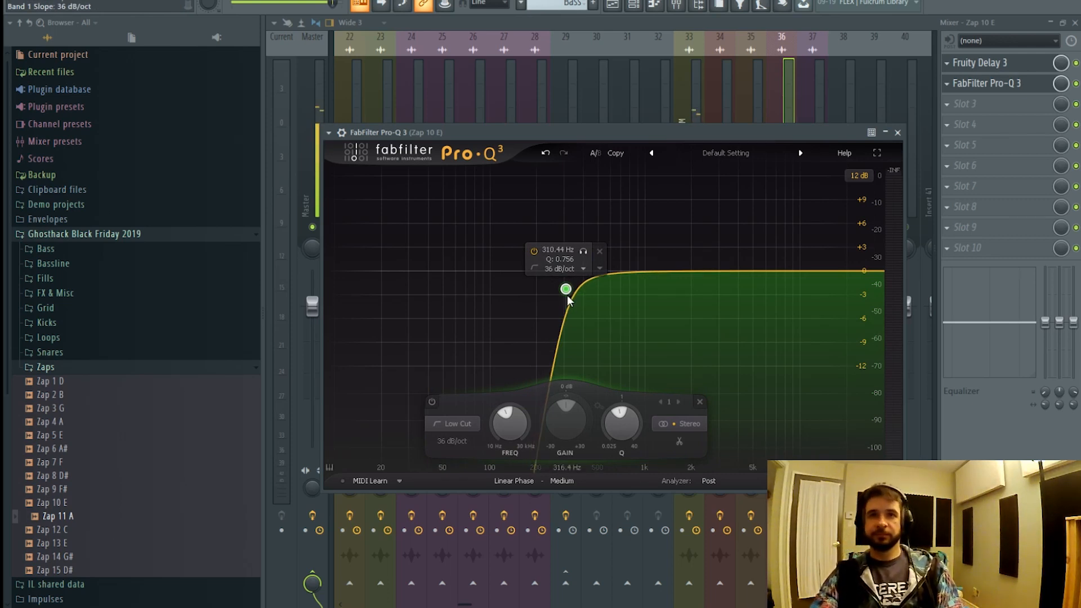
pyautogui.press('space')
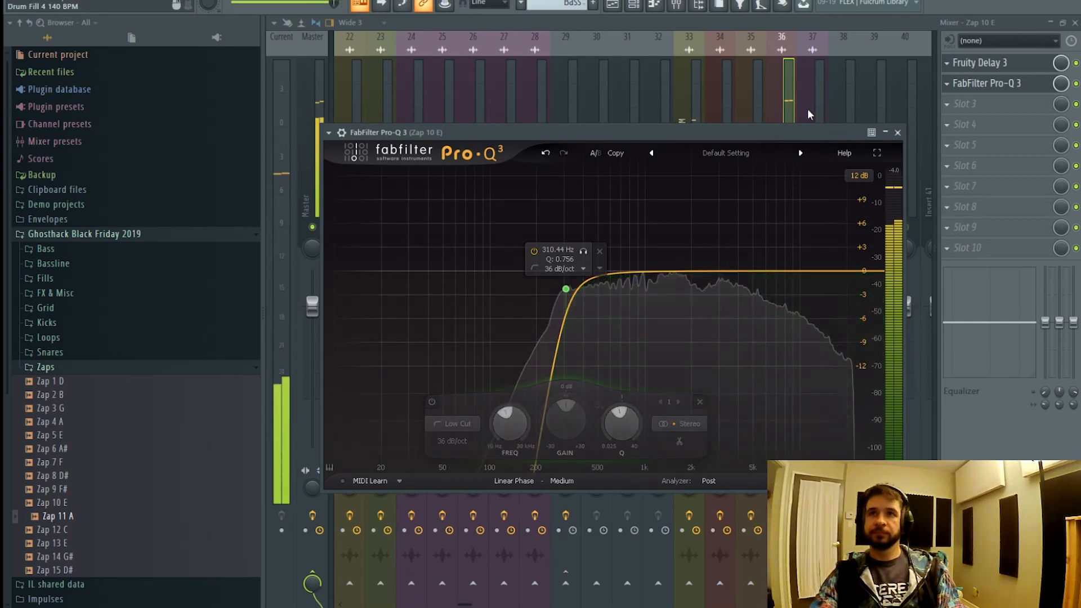
pyautogui.click(786, 107)
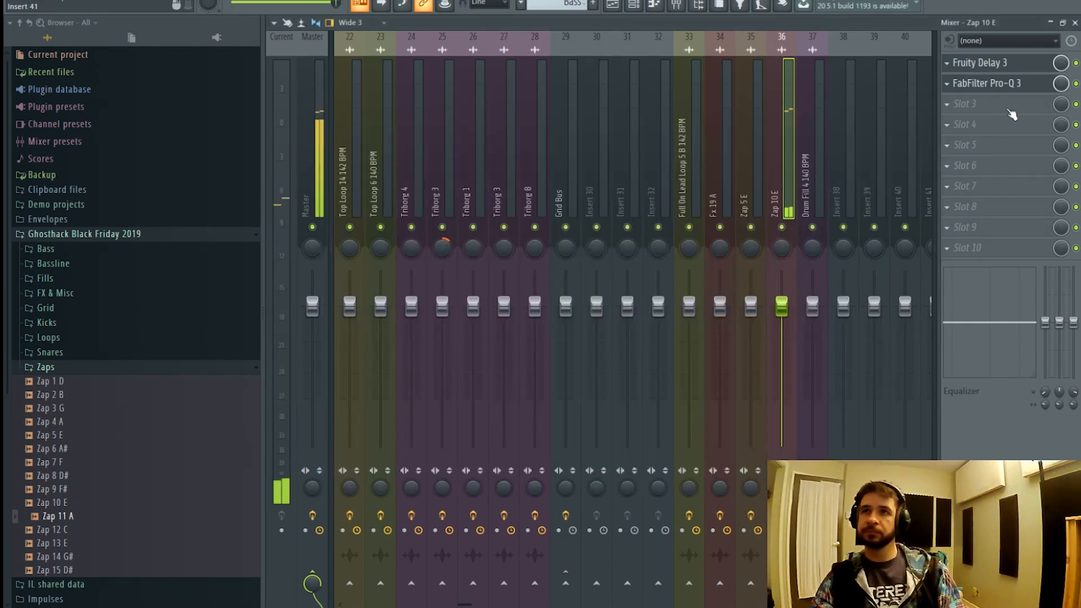
pyautogui.click(993, 63)
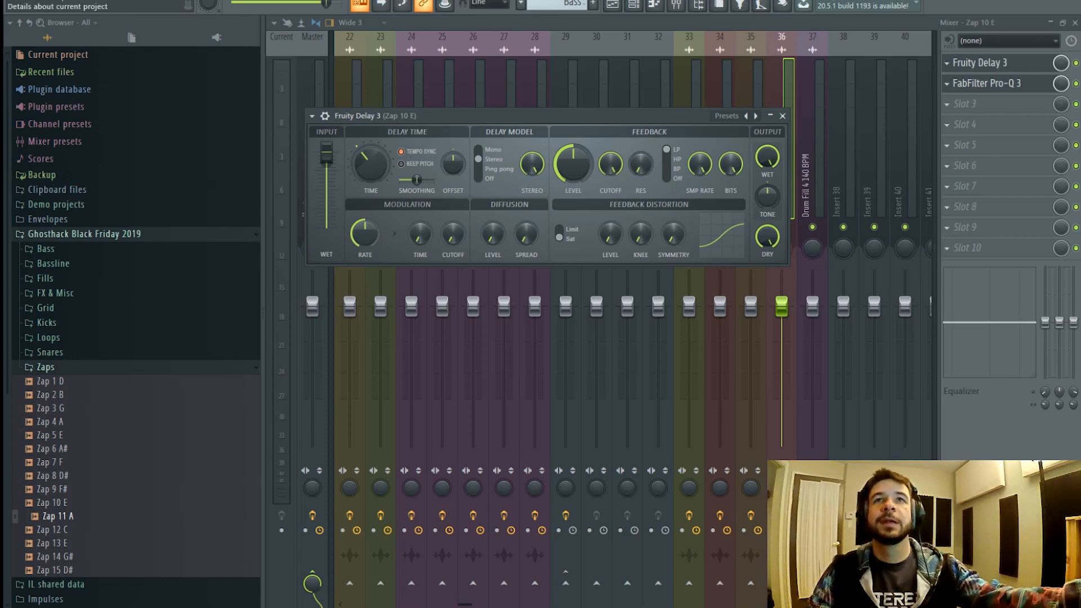
pyautogui.click(627, 5)
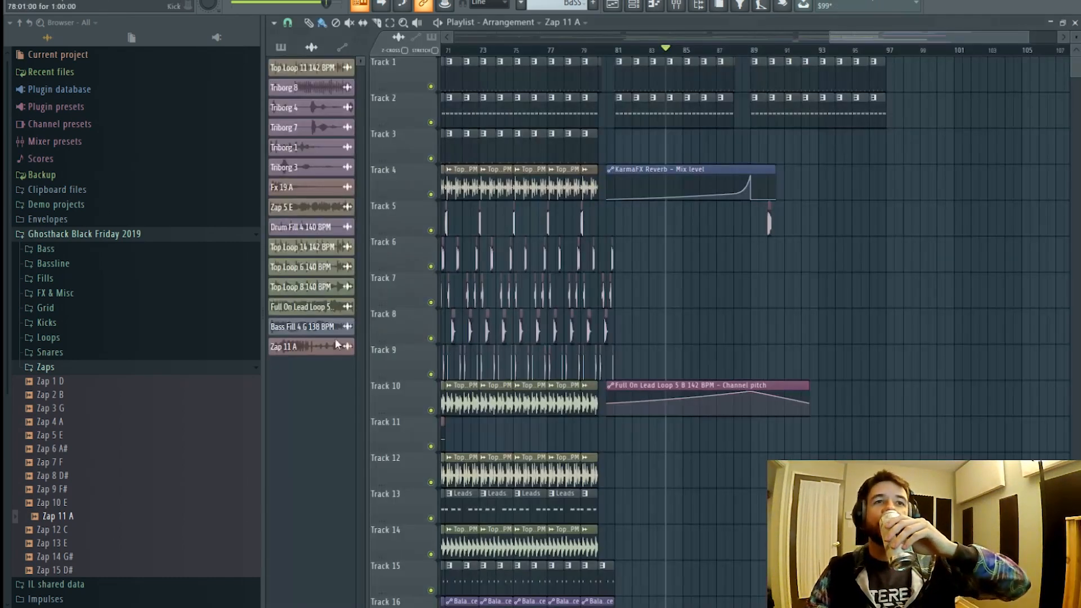
# - Audition samples in the FX & Misc folder and place Fx 11 B on Track 6 at bar 90
pyautogui.click(85, 370)
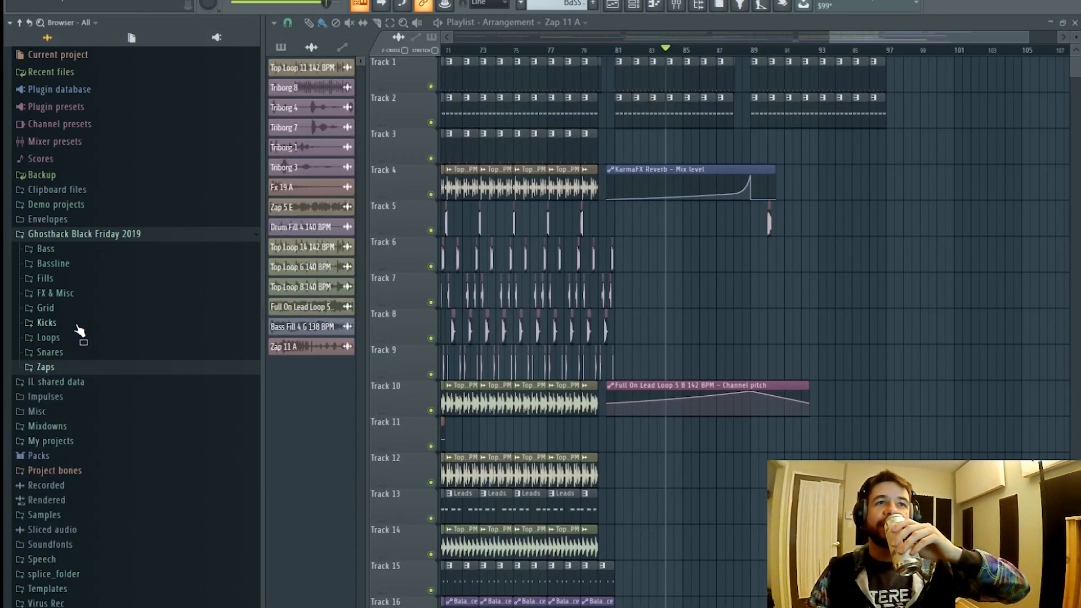
pyautogui.click(71, 297)
pyautogui.scroll(-10, 99, 338)
pyautogui.click(90, 242)
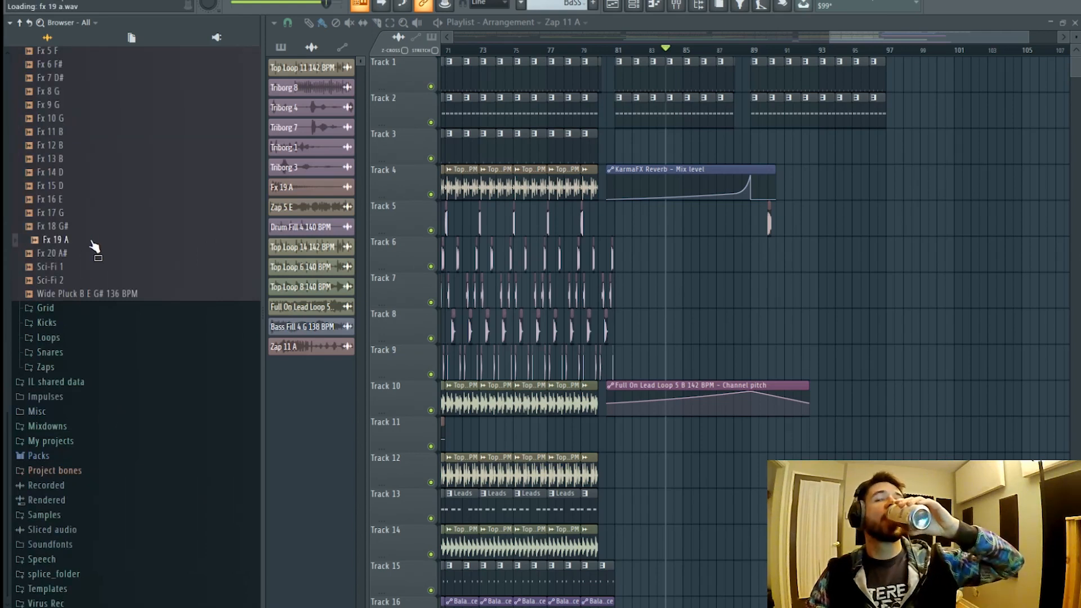
pyautogui.click(79, 190)
pyautogui.click(76, 163)
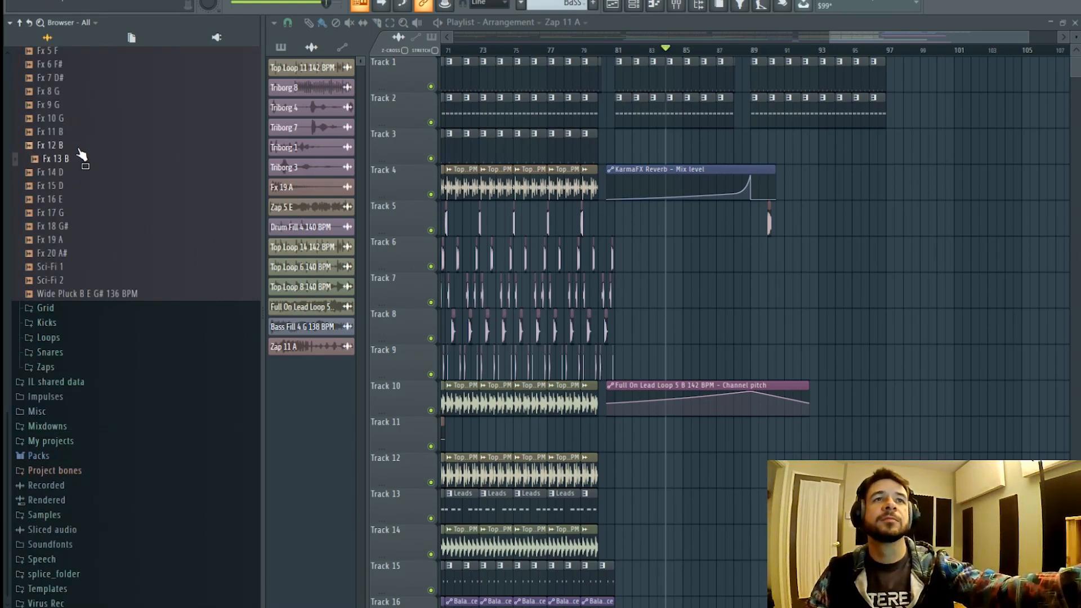
pyautogui.click(79, 144)
pyautogui.click(78, 133)
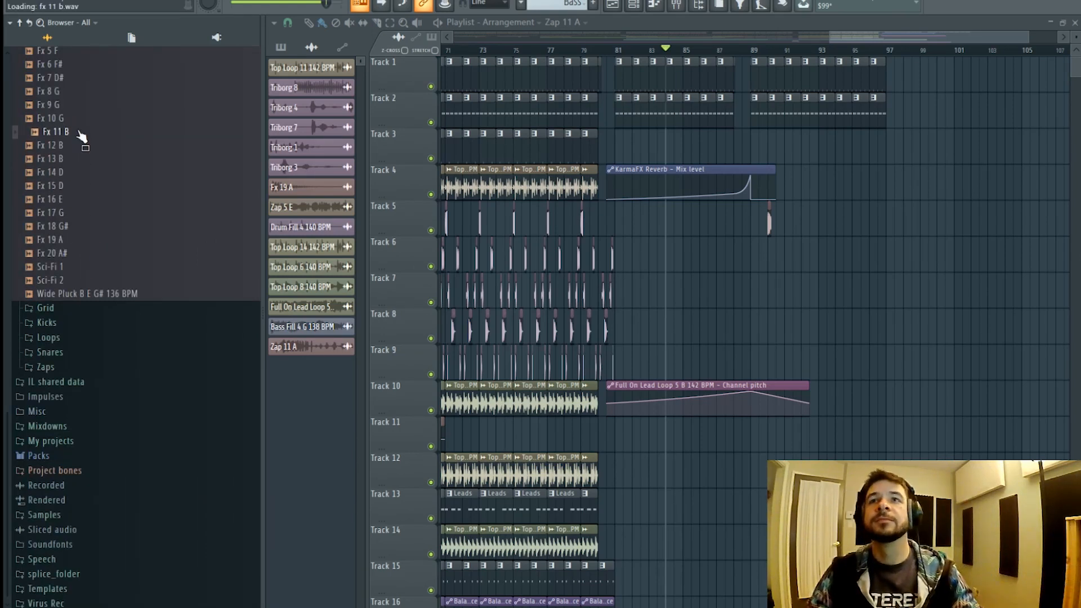
pyautogui.moveTo(79, 133); pyautogui.dragTo(775, 254)
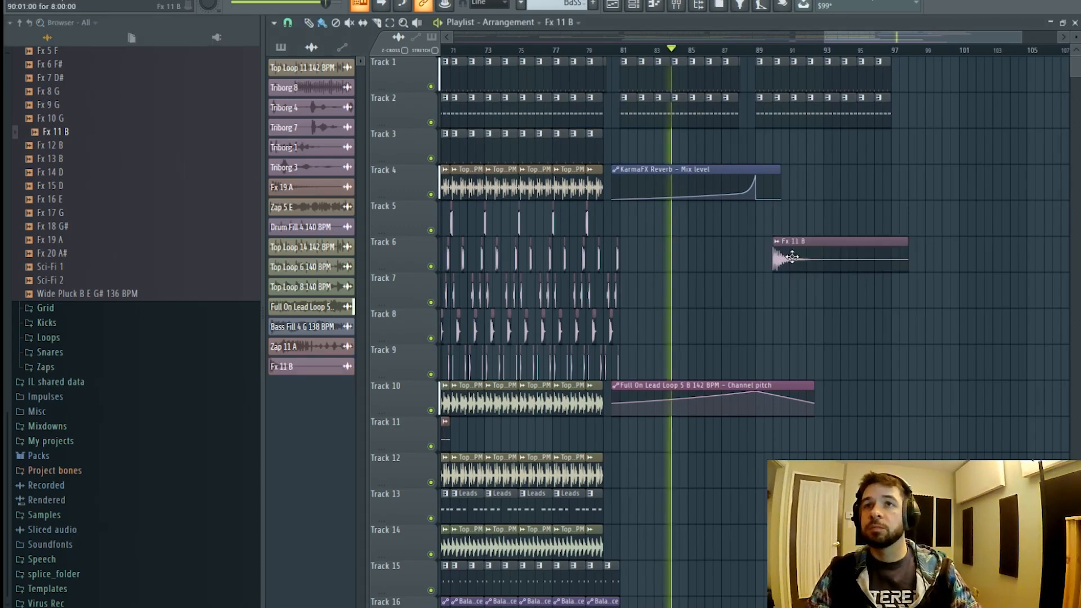
# - Route the Fx 11 B channel to mixer insert 38
pyautogui.click(778, 241)
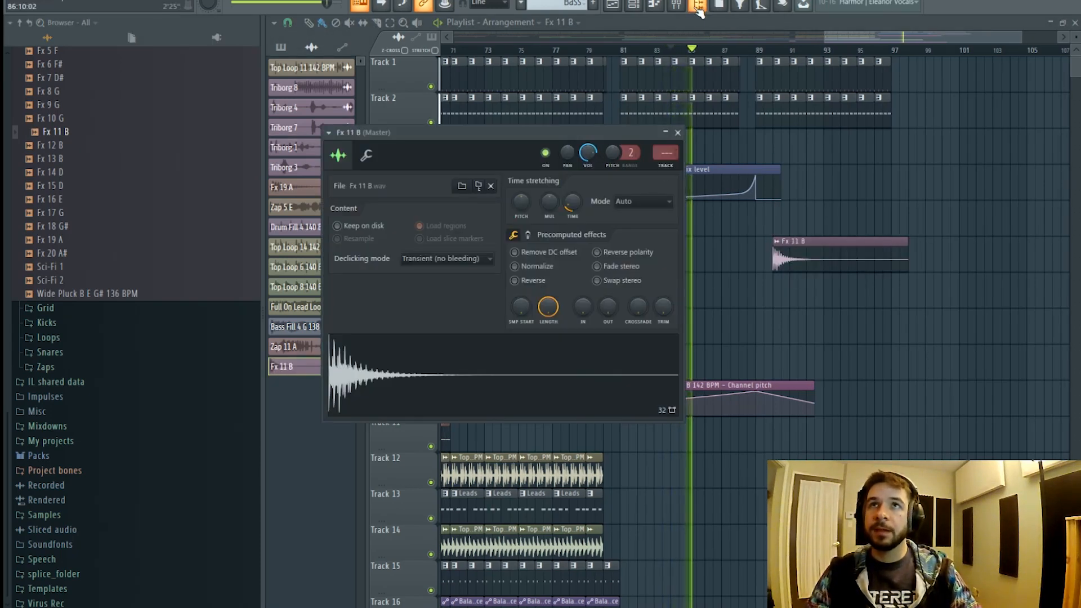
pyautogui.click(676, 5)
pyautogui.rightClick(838, 172)
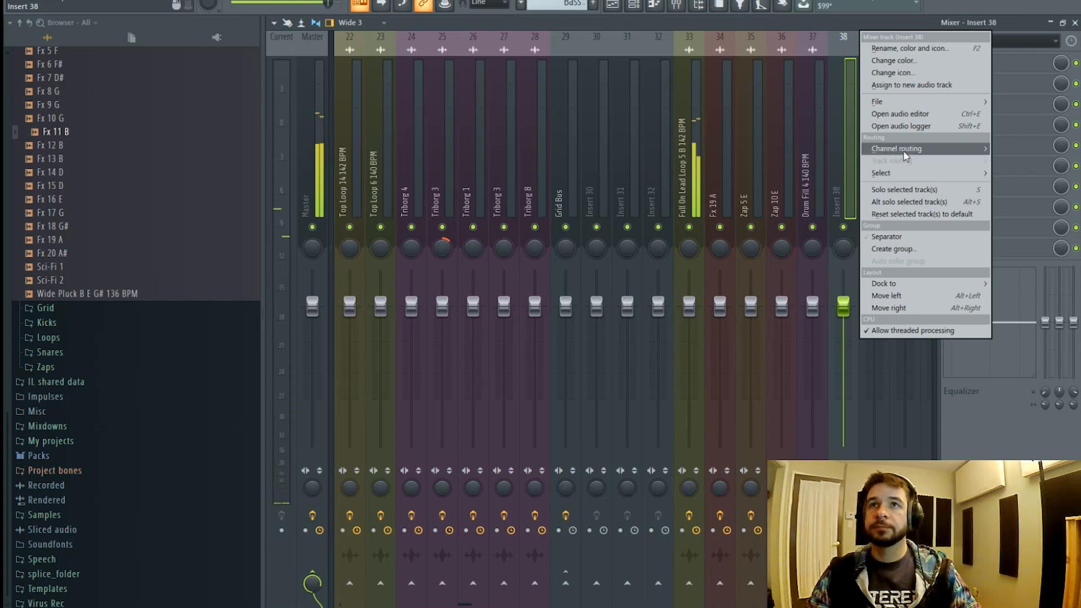
pyautogui.moveTo(904, 155)
pyautogui.click(836, 158)
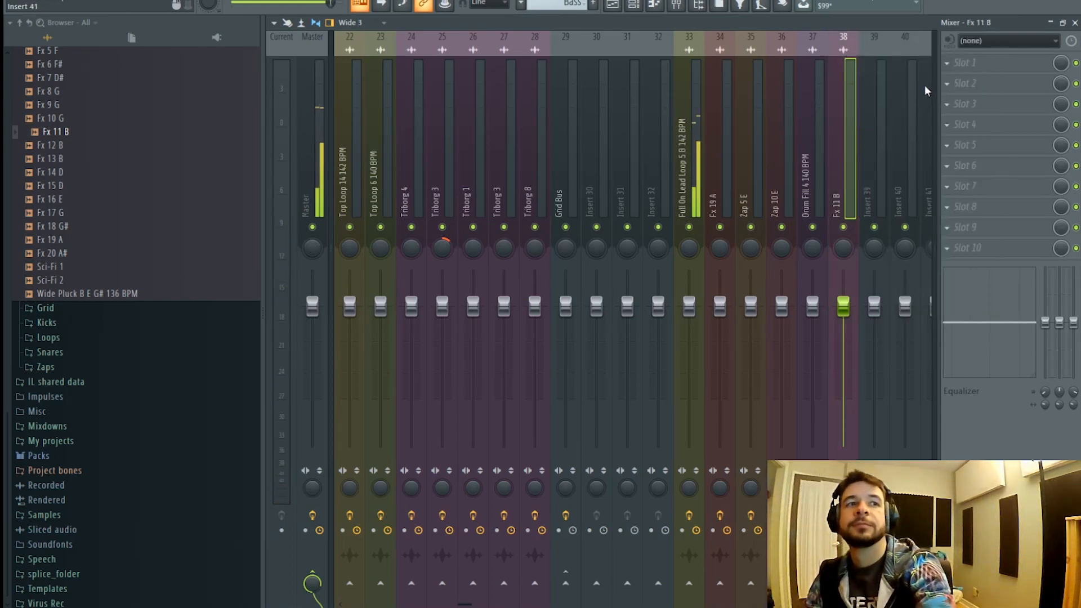
# - Load FabFilter Pro-Q 3 into slot 1 of the Fx 11 B mixer track with a 36 dB/oct low cut at about 270 Hz
pyautogui.click(614, 7)
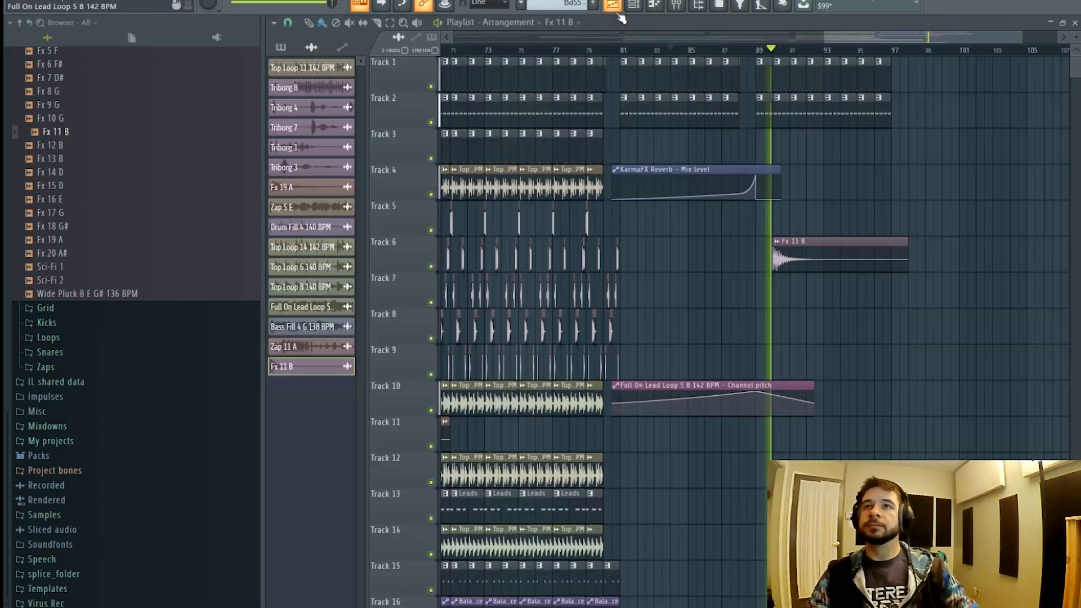
pyautogui.click(683, 4)
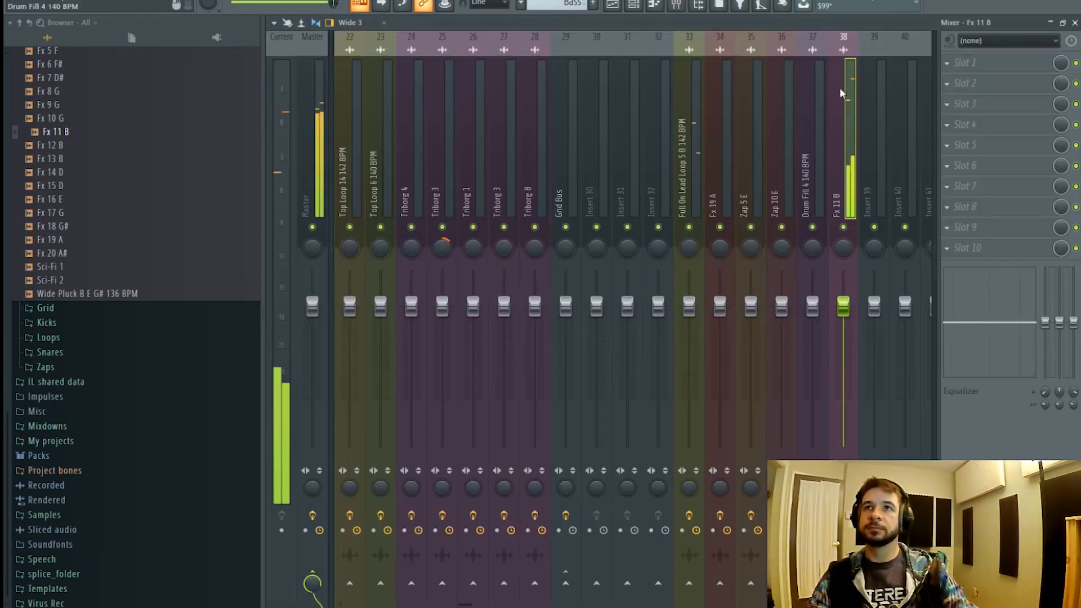
pyautogui.click(1005, 81)
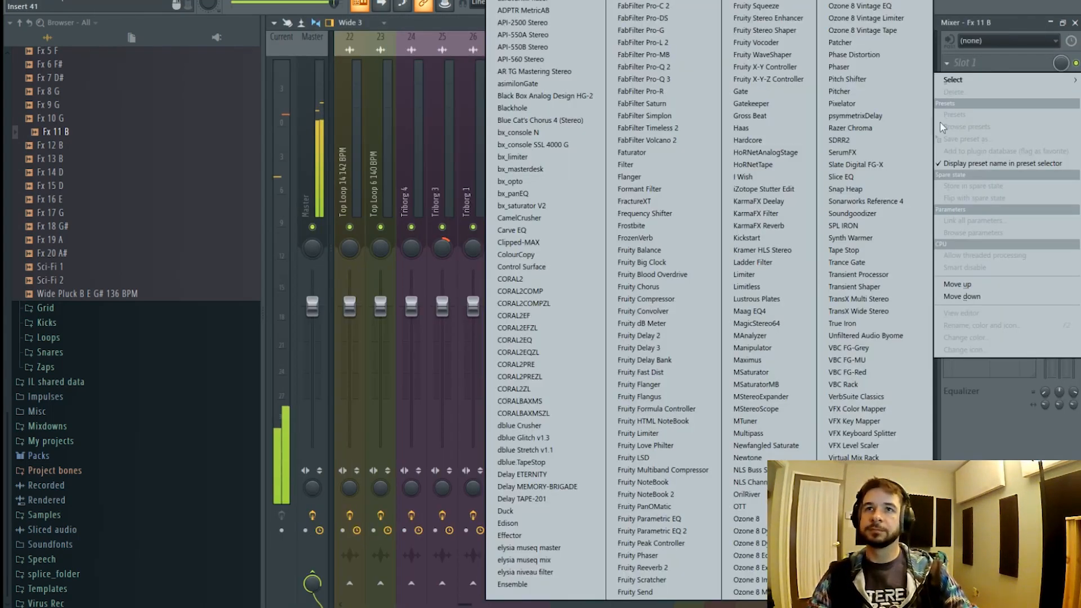
pyautogui.click(684, 83)
pyautogui.moveTo(413, 321); pyautogui.dragTo(607, 356)
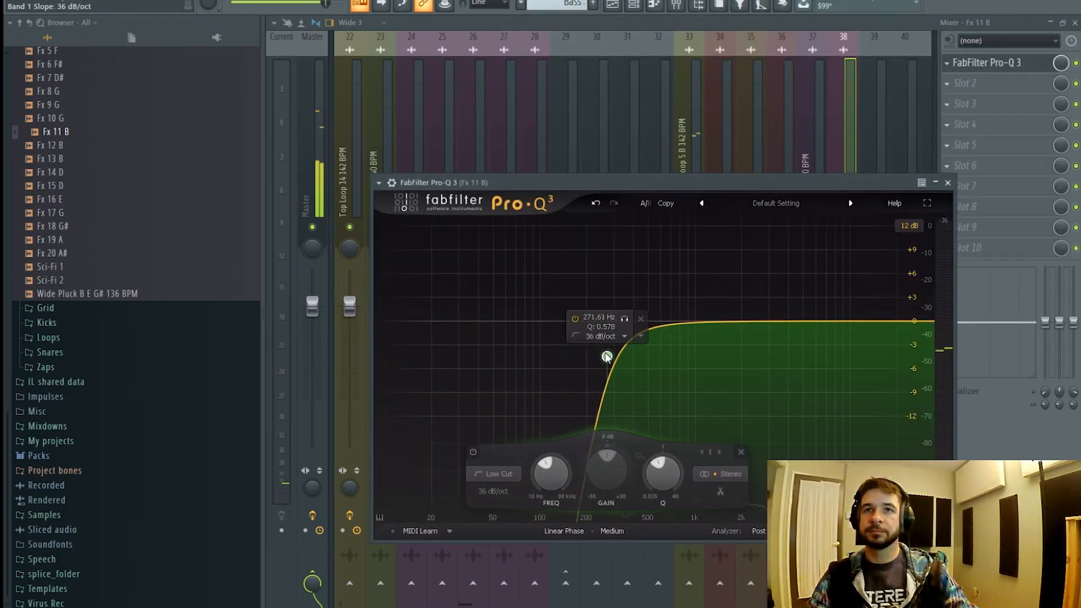
# - Load NLS Channel Stereo into slot 3 of the Fx 11 B track, choose NEVO, raise the drive and lower the output to about -2.4
pyautogui.click(996, 107)
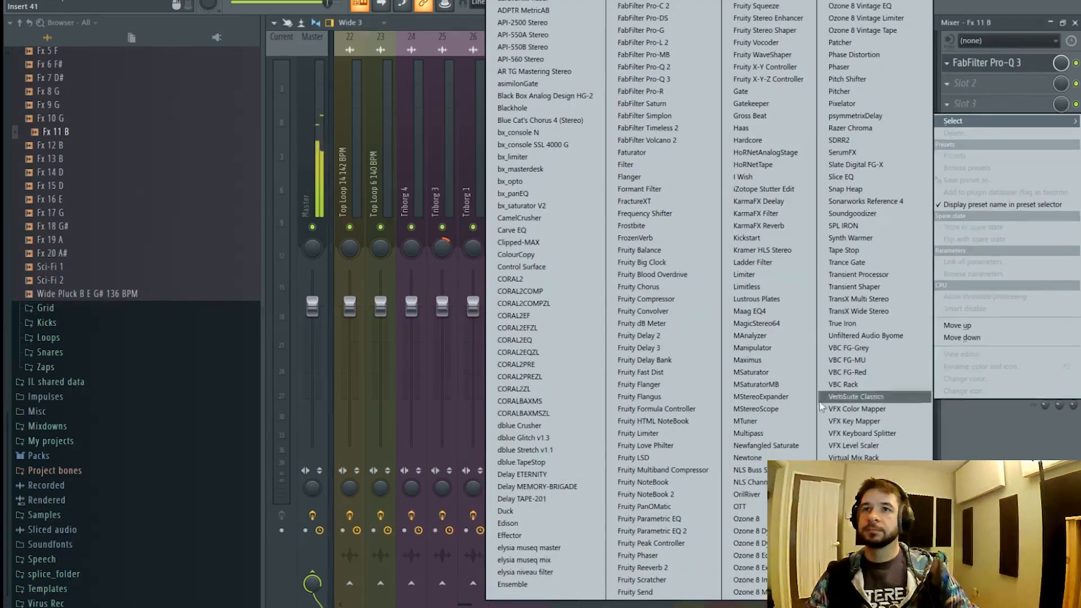
pyautogui.click(749, 482)
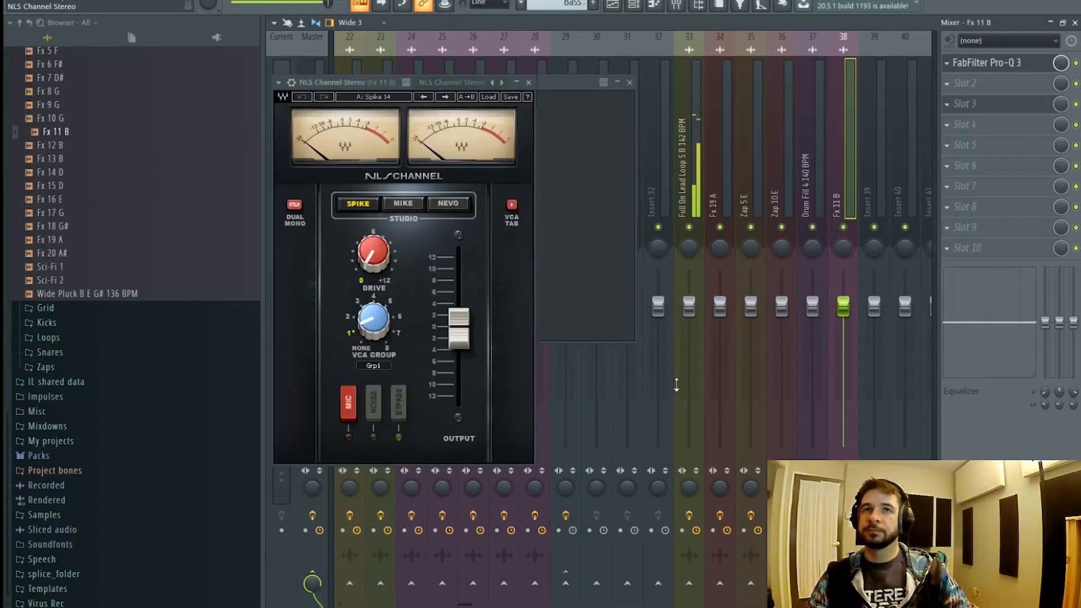
pyautogui.click(401, 205)
pyautogui.click(443, 205)
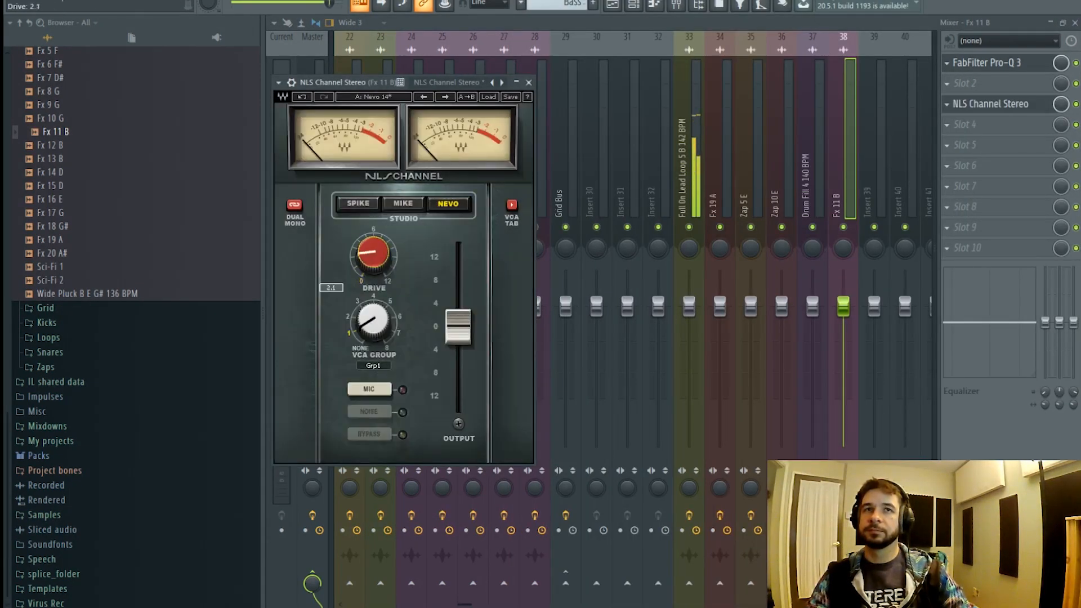
pyautogui.moveTo(459, 327); pyautogui.dragTo(458, 333)
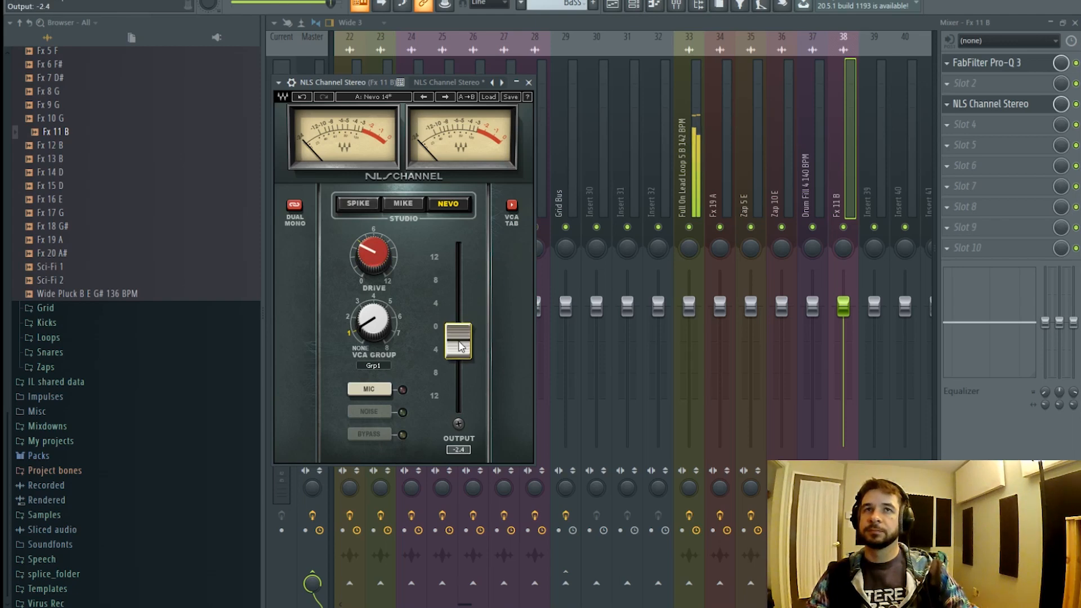
# - Audition more samples in the FX & Misc folder, including Fx 15 D, the Wide Pluck and Atmosphere 1 A
pyautogui.click(612, 6)
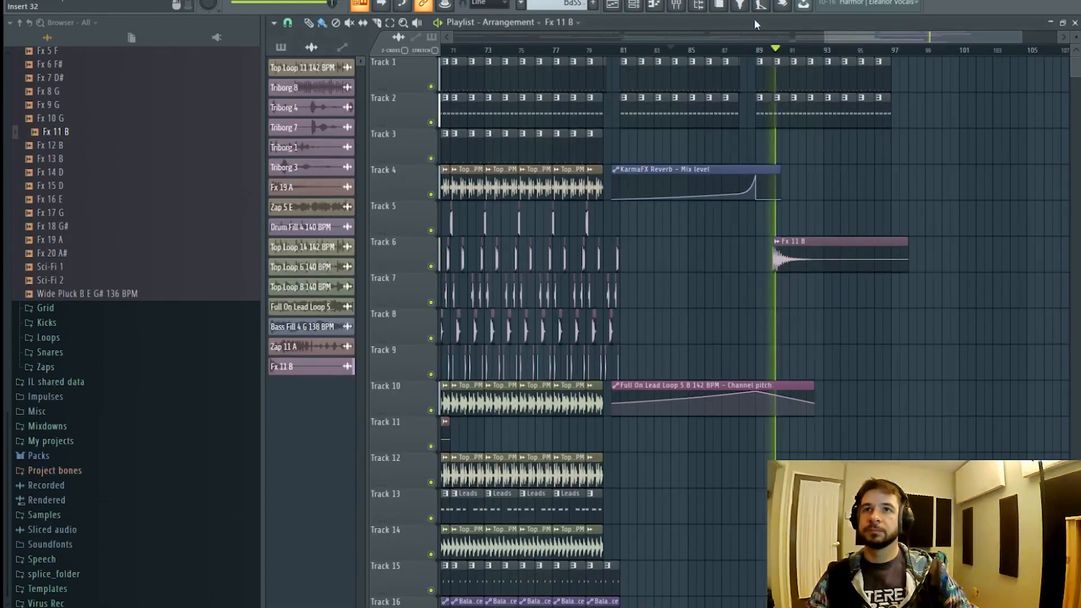
pyautogui.scroll(3, 784, 59)
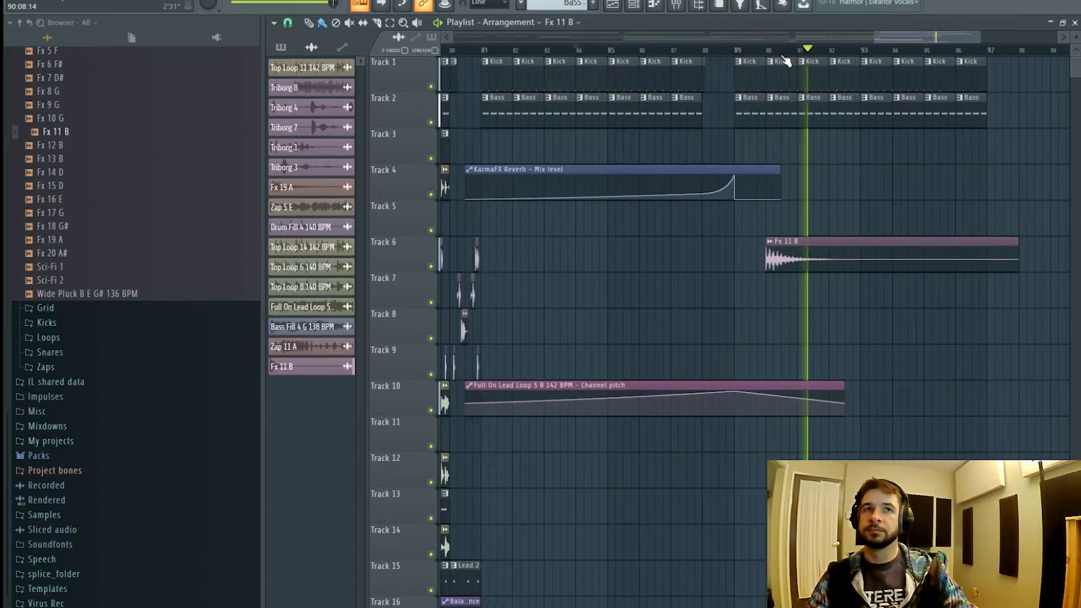
pyautogui.click(103, 183)
pyautogui.press('space')
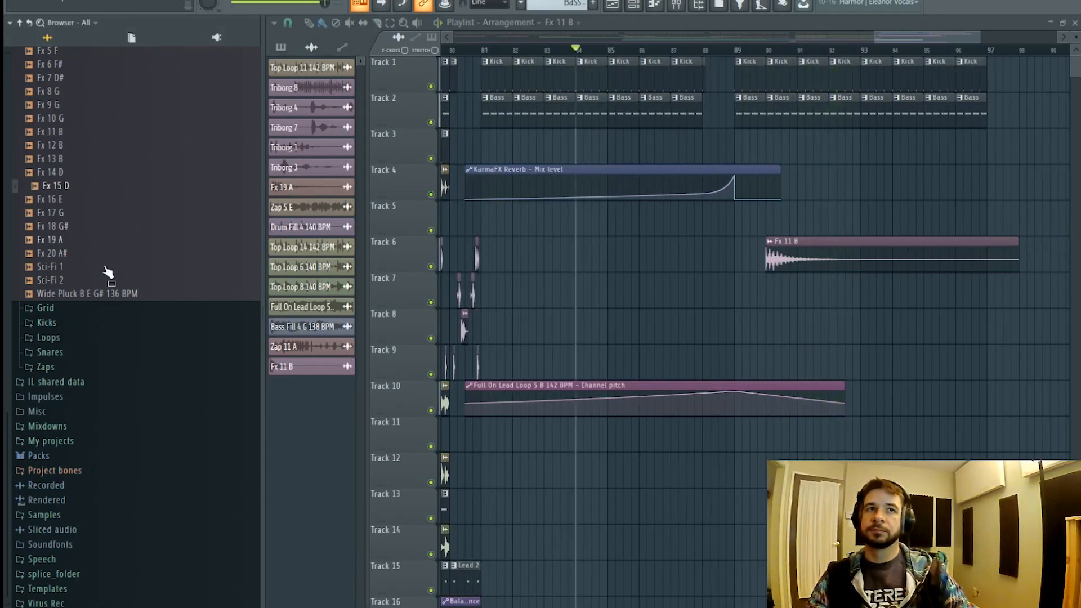
pyautogui.click(112, 294)
pyautogui.scroll(6, 119, 255)
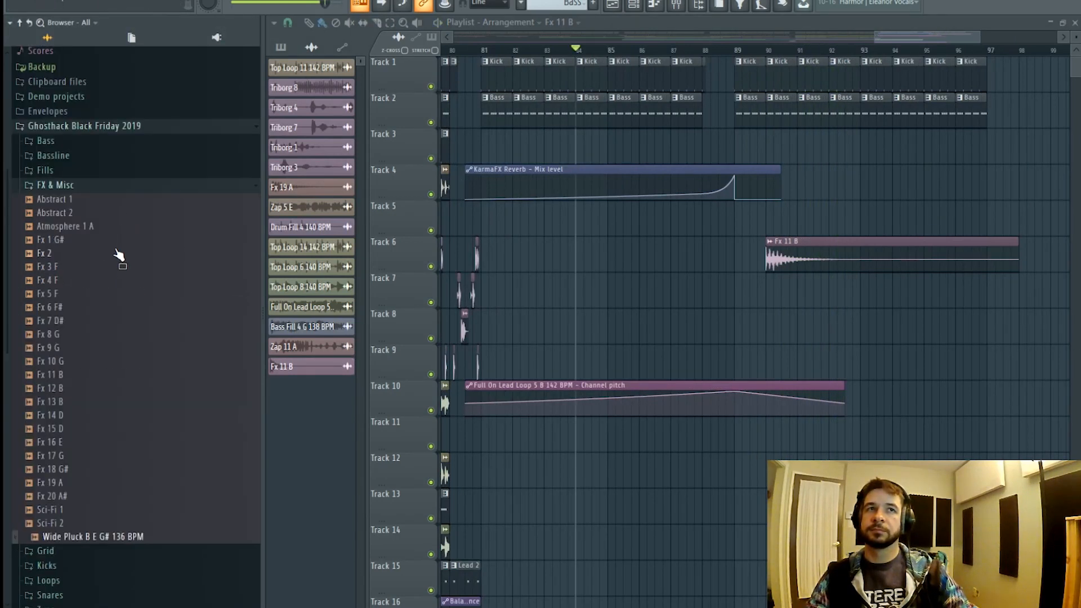
pyautogui.press('Up')
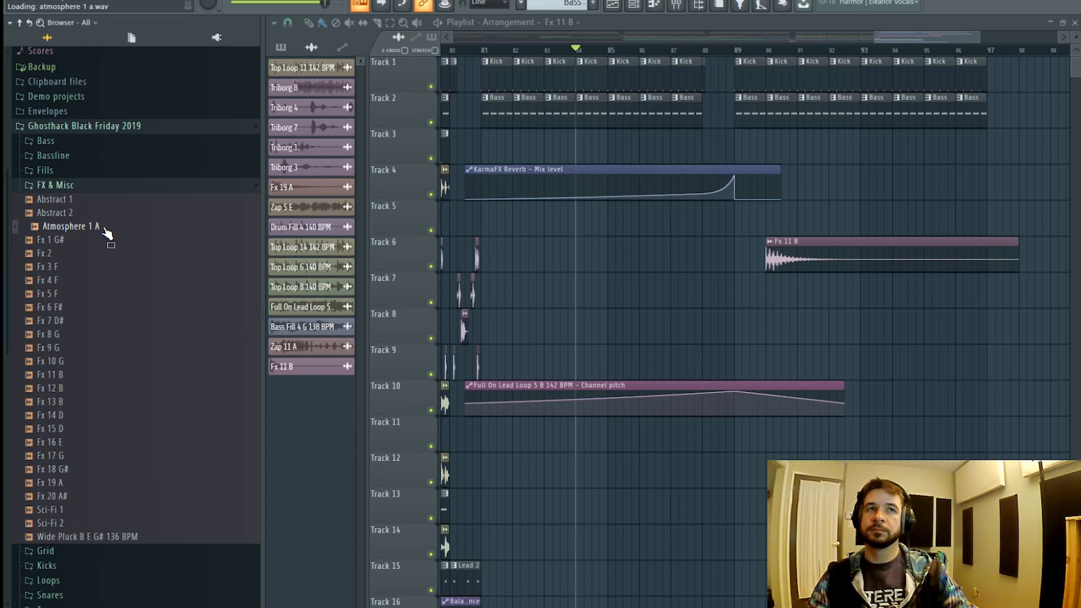
# - Place Atmosphere 1 A on Track 8 at bar 89, set its pitch to -200 cents and play it back
pyautogui.moveTo(107, 234); pyautogui.dragTo(752, 327)
pyautogui.click(774, 313)
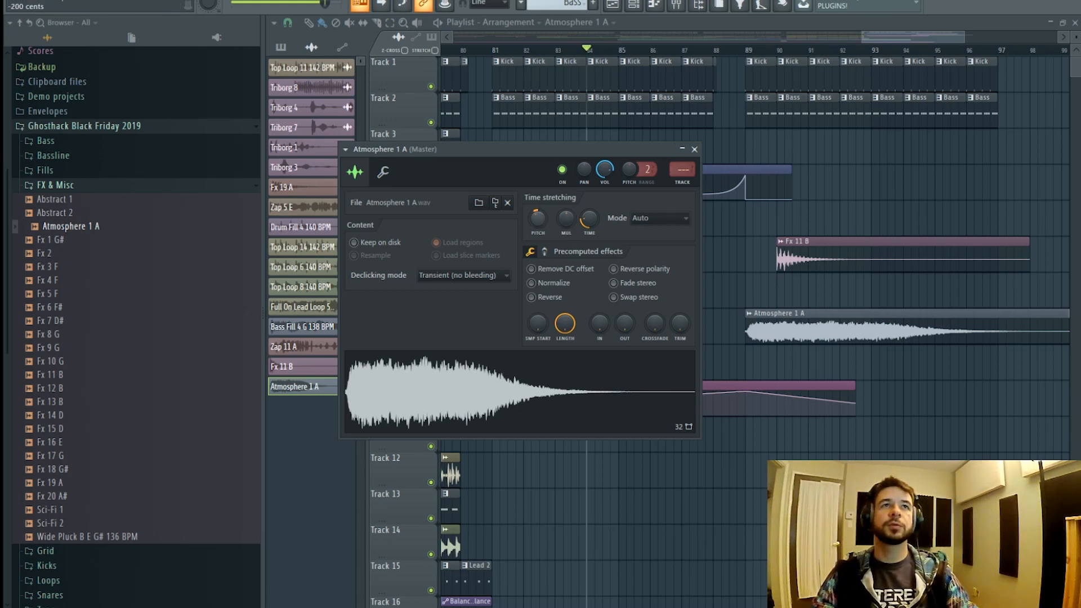
pyautogui.press('space')
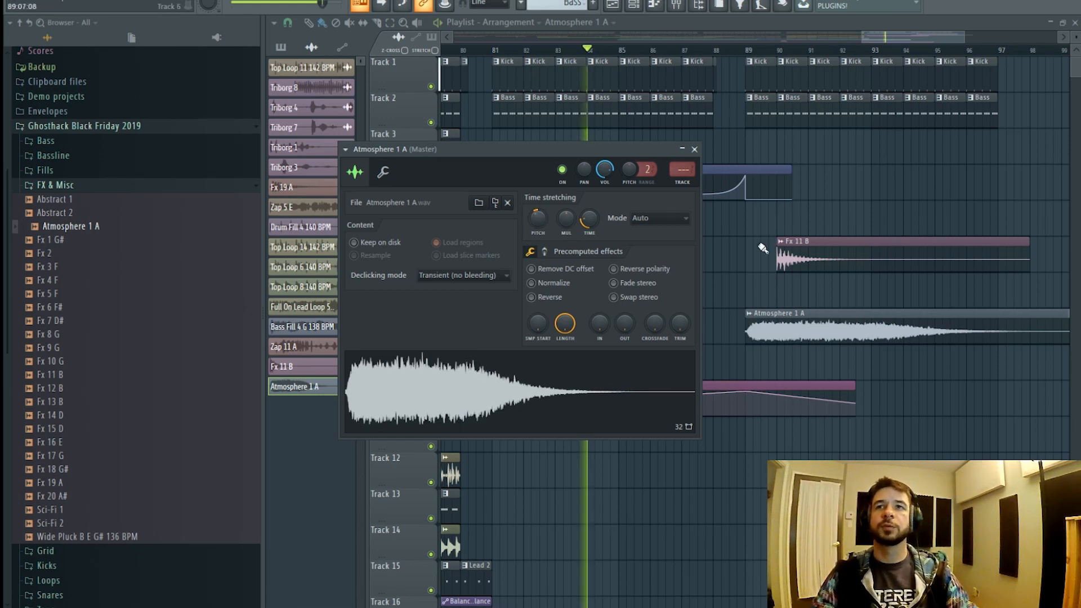
# - Reverse the Atmosphere 1 A sample and move its Track 8 clip so that it ends at bar 90
pyautogui.click(532, 296)
pyautogui.moveTo(827, 321); pyautogui.dragTo(663, 321)
pyautogui.moveTo(774, 331); pyautogui.dragTo(877, 333)
pyautogui.moveTo(946, 339); pyautogui.dragTo(771, 346)
pyautogui.doubleClick(761, 318)
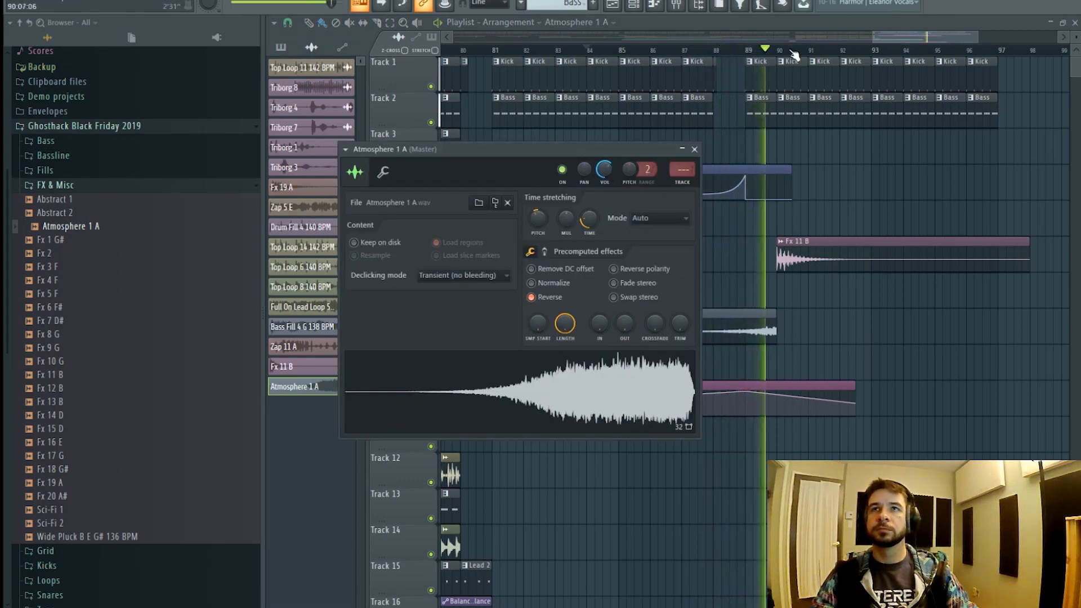
pyautogui.scroll(-3, 794, 53)
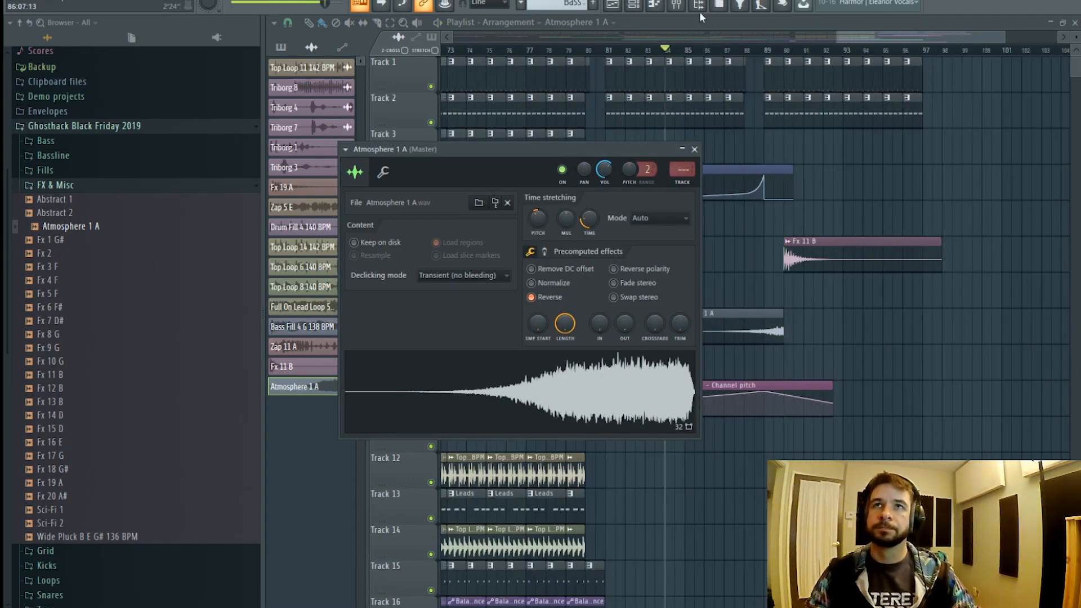
# - Route the Atmosphere 1 A channel to mixer insert 39
pyautogui.click(677, 6)
pyautogui.scroll(-2, 772, 178)
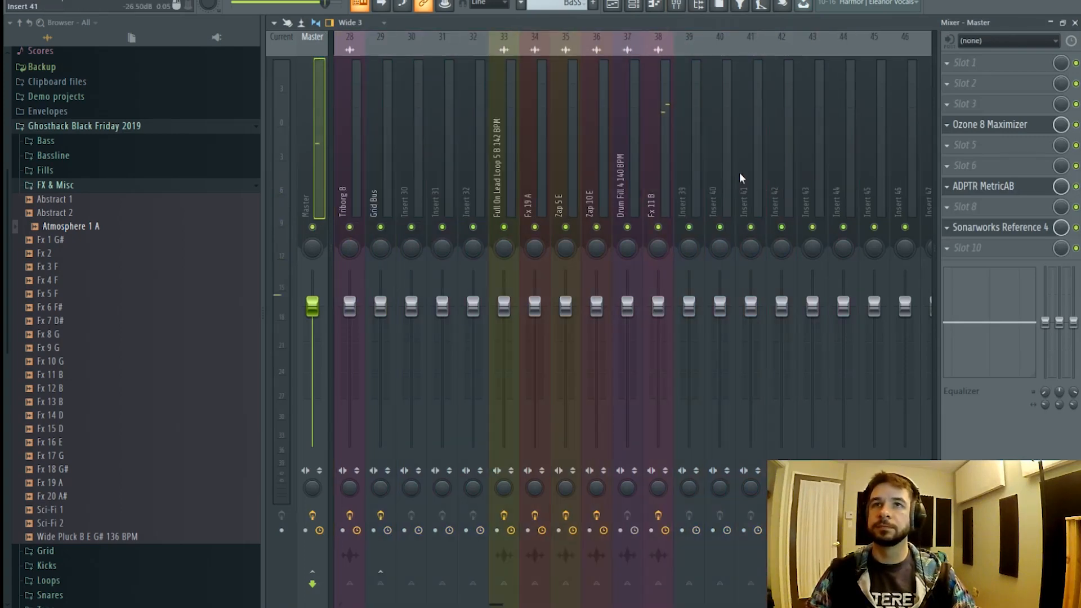
pyautogui.rightClick(692, 169)
pyautogui.moveTo(786, 151)
pyautogui.click(894, 145)
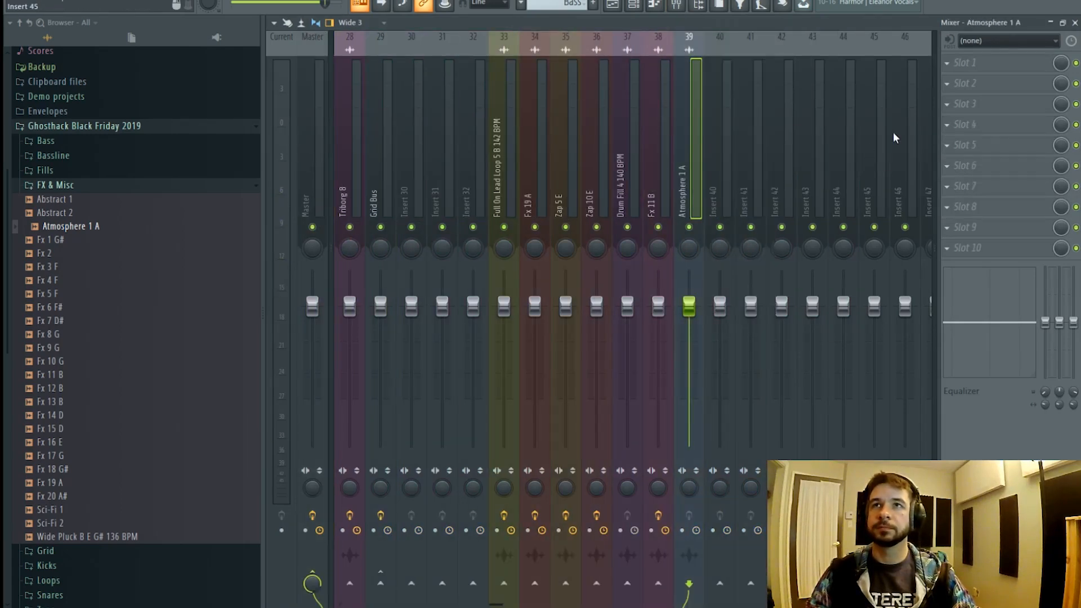
# - Load FabFilter Pro-Q 3 into slot 1 of the Atmosphere 1 A track with a 30 dB/oct low cut at about 430 Hz
pyautogui.click(982, 66)
pyautogui.click(676, 82)
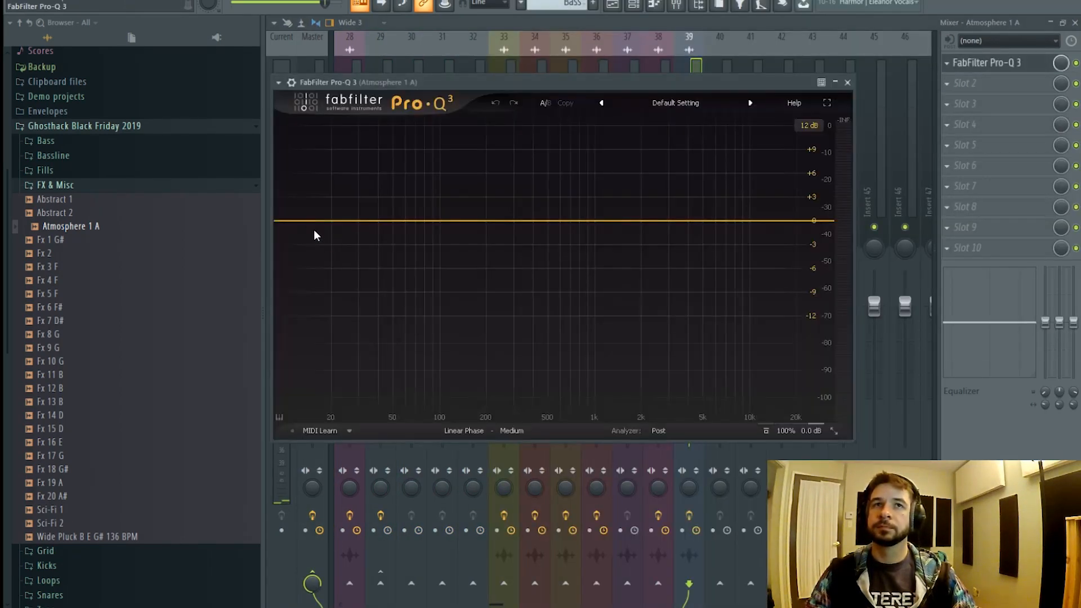
pyautogui.moveTo(300, 219); pyautogui.dragTo(536, 231)
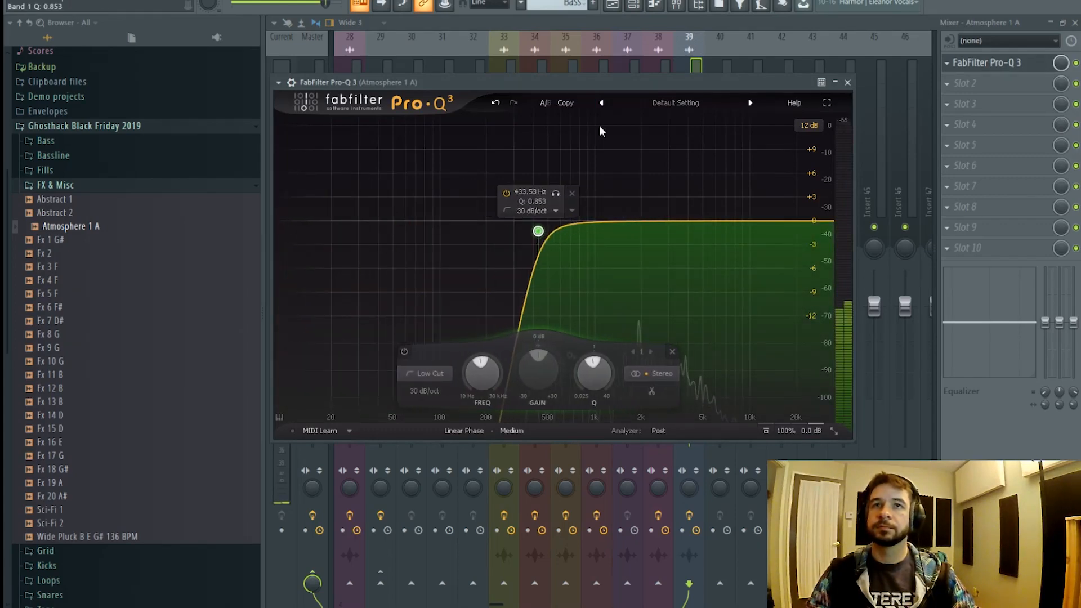
# - Trim the start of the Atmosphere 1 A clip on Track 8 to bar 89 and play back the transition
pyautogui.click(613, 6)
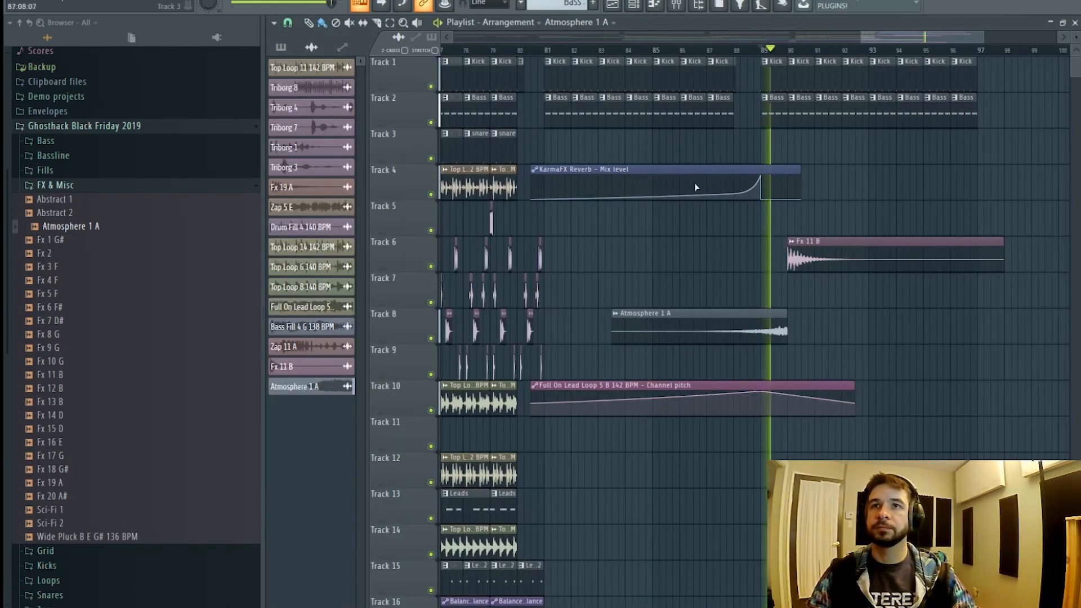
pyautogui.moveTo(614, 332); pyautogui.dragTo(761, 335)
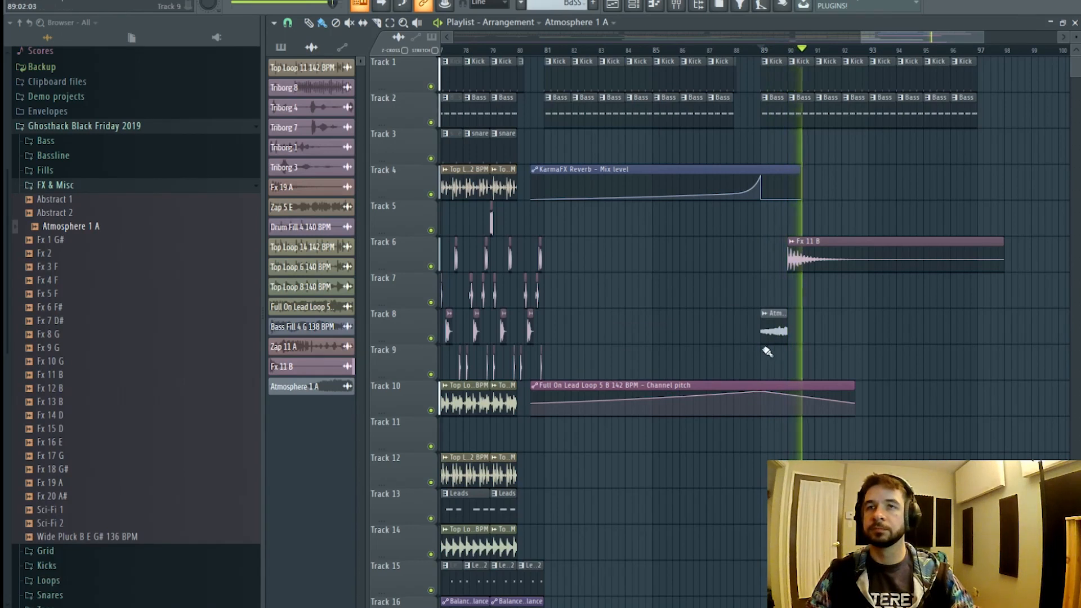
pyautogui.doubleClick(774, 329)
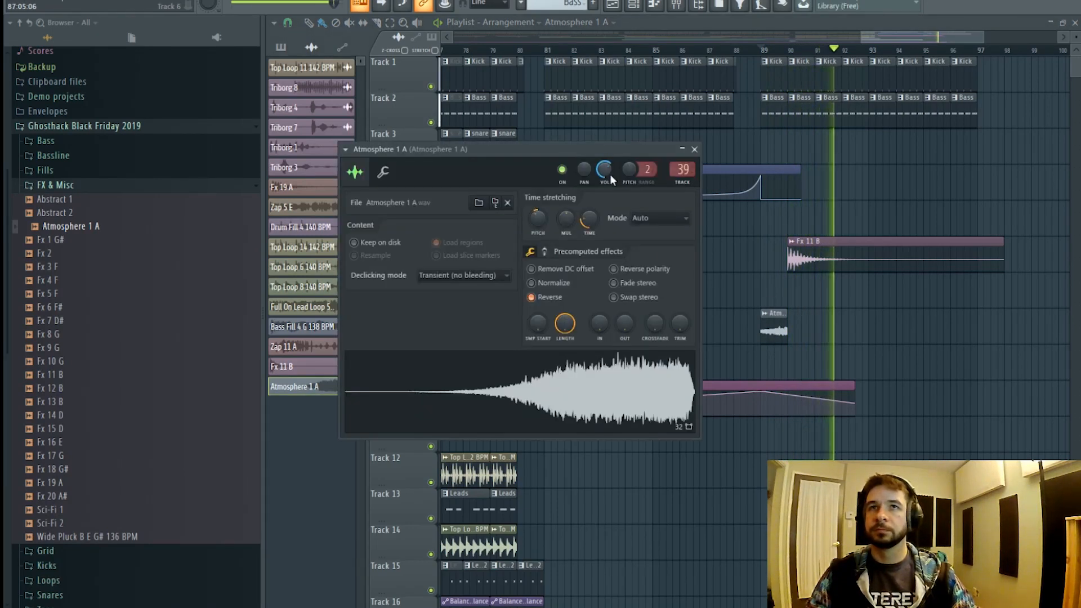
pyautogui.press('space')
pyautogui.press('space')
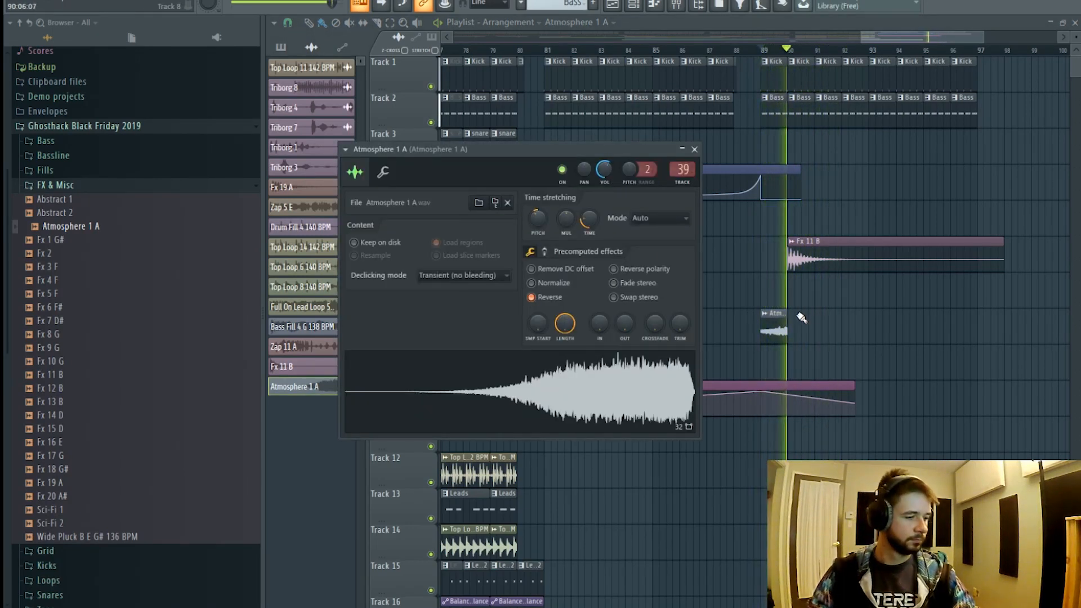
pyautogui.press('space')
# - Set the pitch of the Fx 11 B sample to -340 cents and play it back in the transition
pyautogui.click(826, 259)
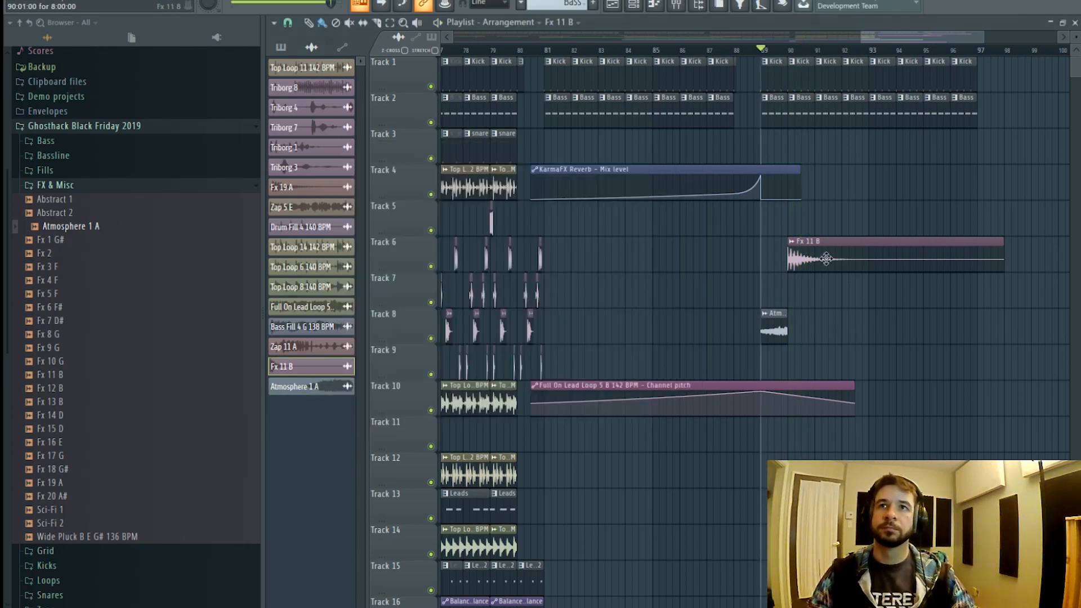
pyautogui.doubleClick(826, 259)
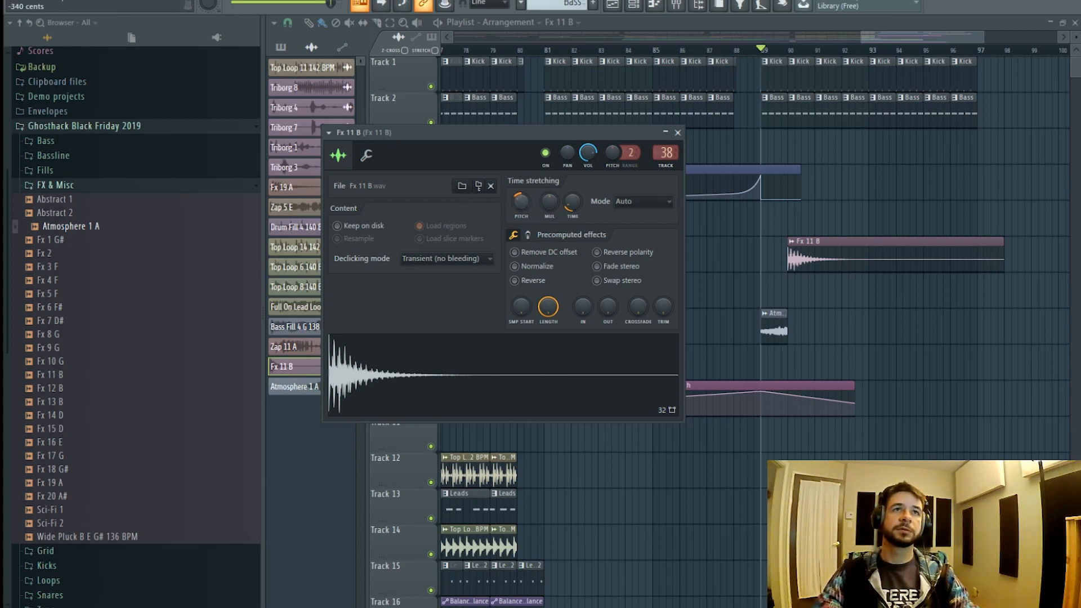
pyautogui.press('space')
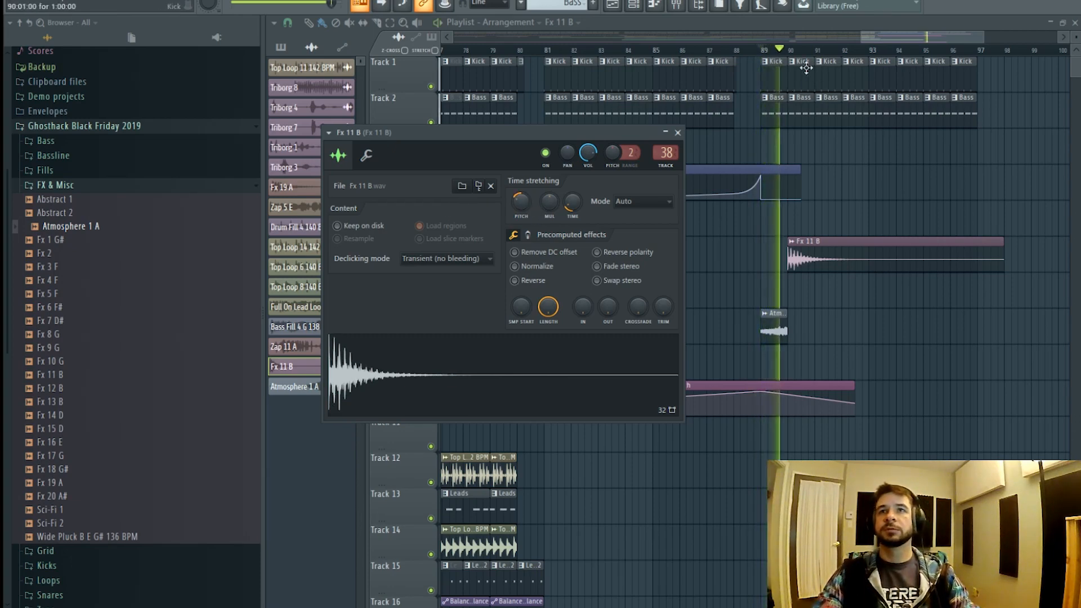
pyautogui.scroll(-3, 815, 62)
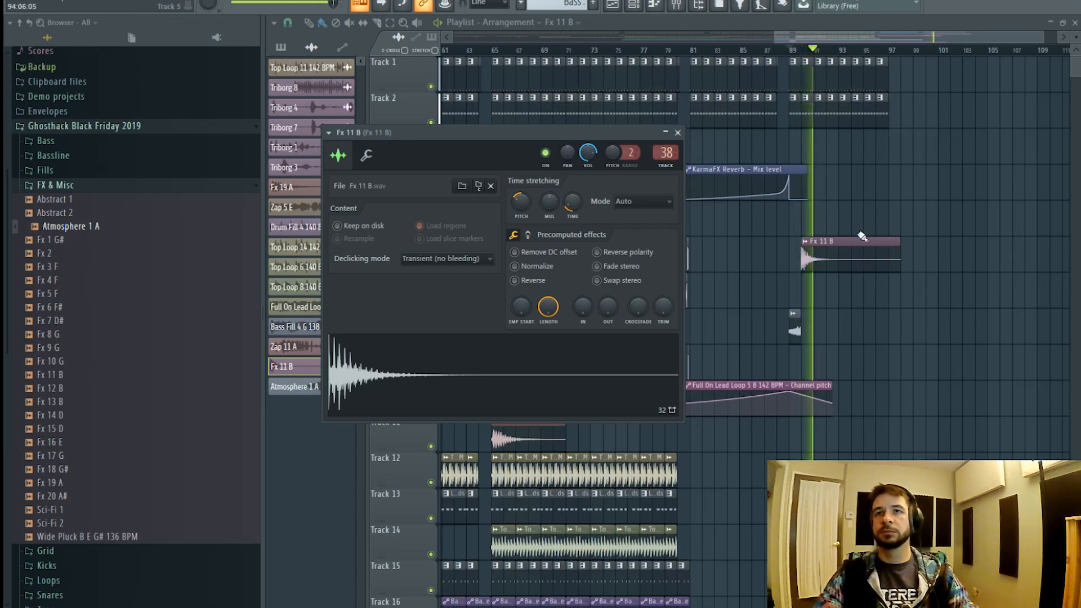
# - Play the transition from about bar 88 and check the level of the Atmosphere 1 A mixer track
pyautogui.click(775, 50)
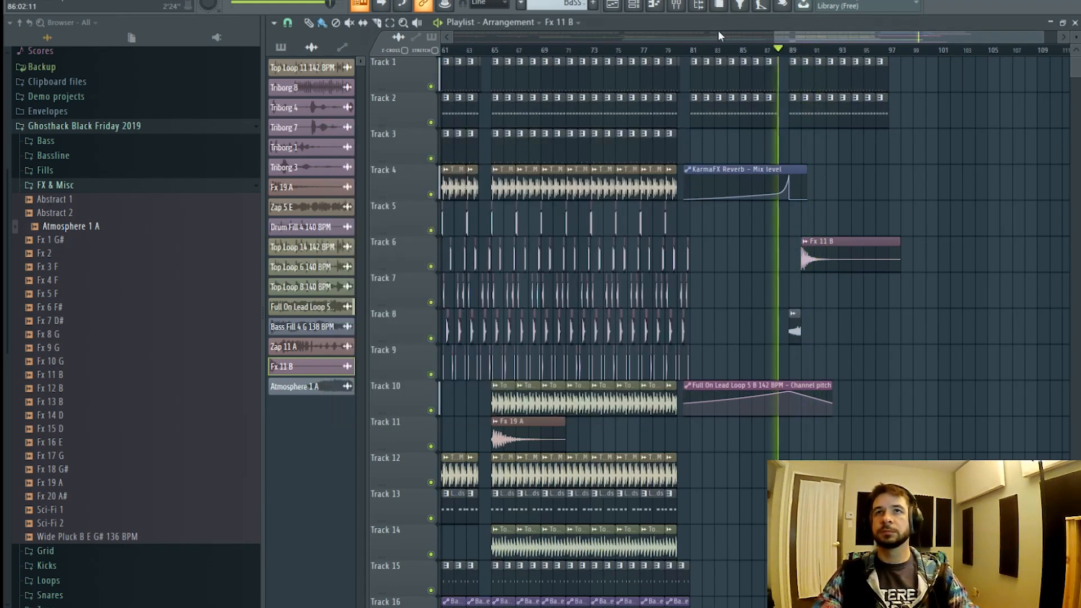
pyautogui.click(676, 5)
pyautogui.click(691, 176)
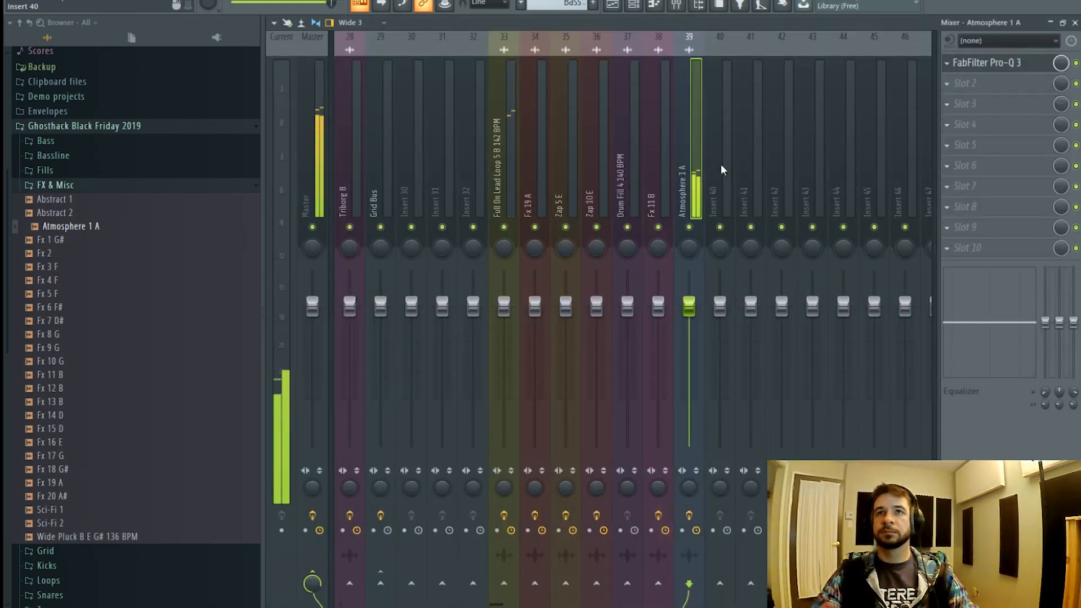
pyautogui.click(611, 5)
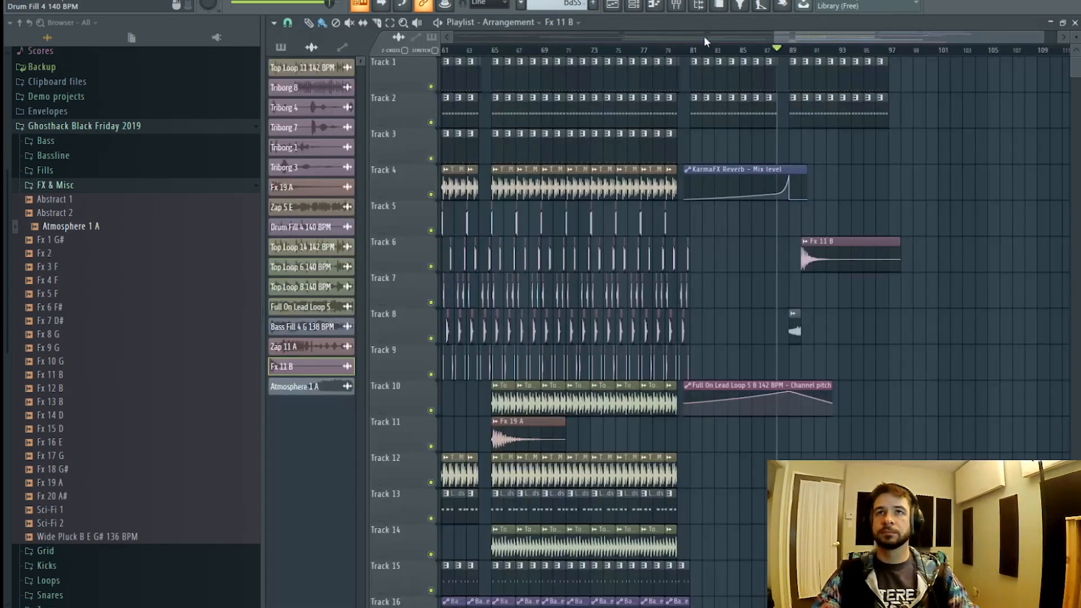
# - Select the range from bar 89 to just past bar 90 and create a channel volume automation clip for Atmosphere 1 A on Track 3
pyautogui.moveTo(660, 50); pyautogui.dragTo(755, 88)
pyautogui.doubleClick(694, 329)
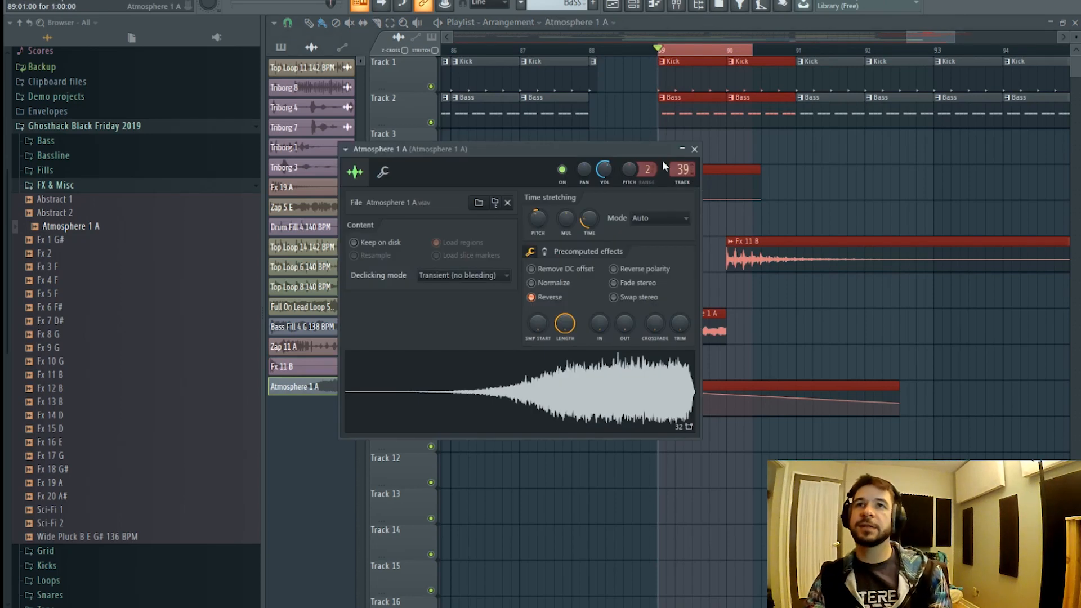
pyautogui.rightClick(605, 171)
pyautogui.click(668, 250)
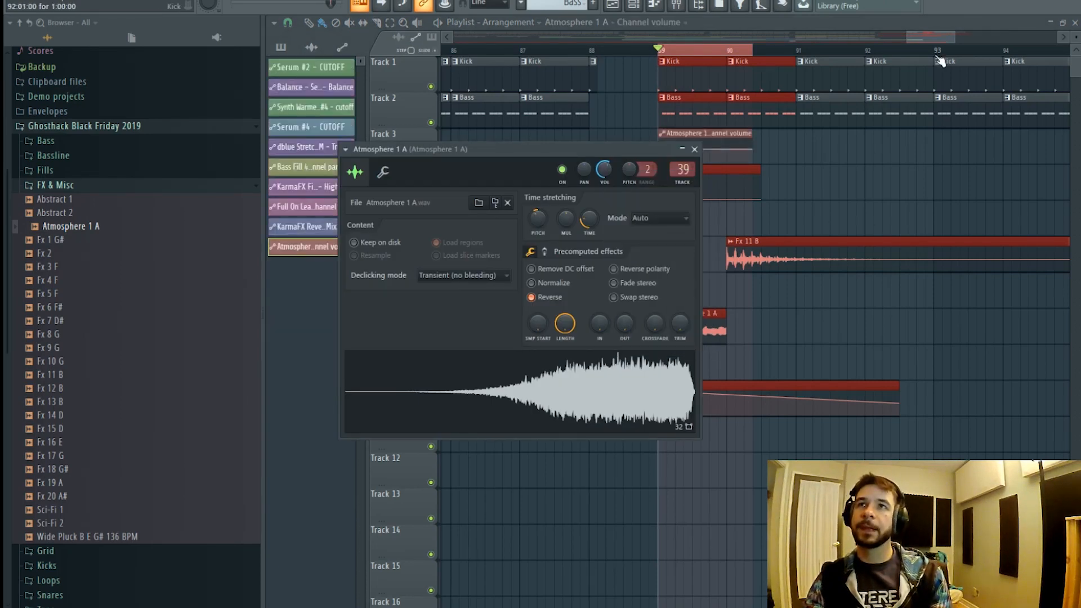
pyautogui.moveTo(836, 65); pyautogui.dragTo(848, 64)
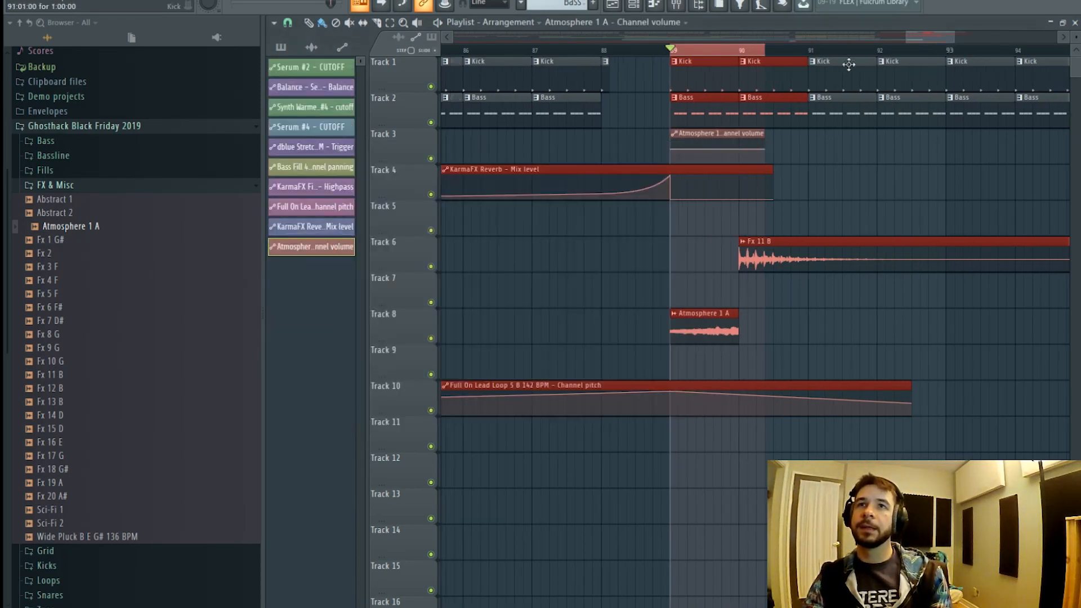
# - Shape the Atmosphere 1 A volume automation into a rising curve from bar 89 to bar 90 and play back the transition
pyautogui.click(739, 149)
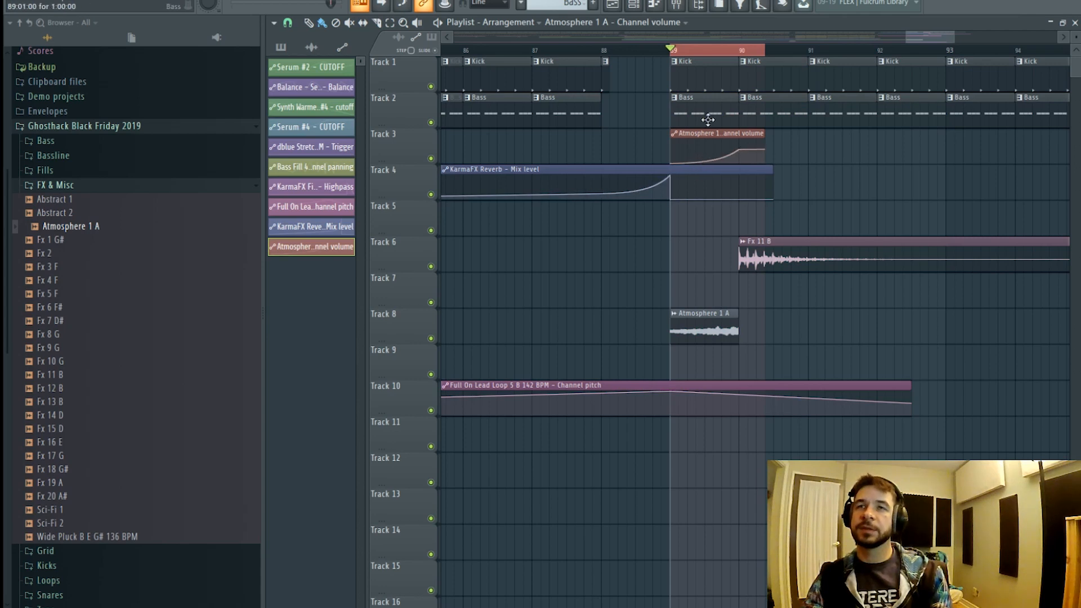
pyautogui.press('space')
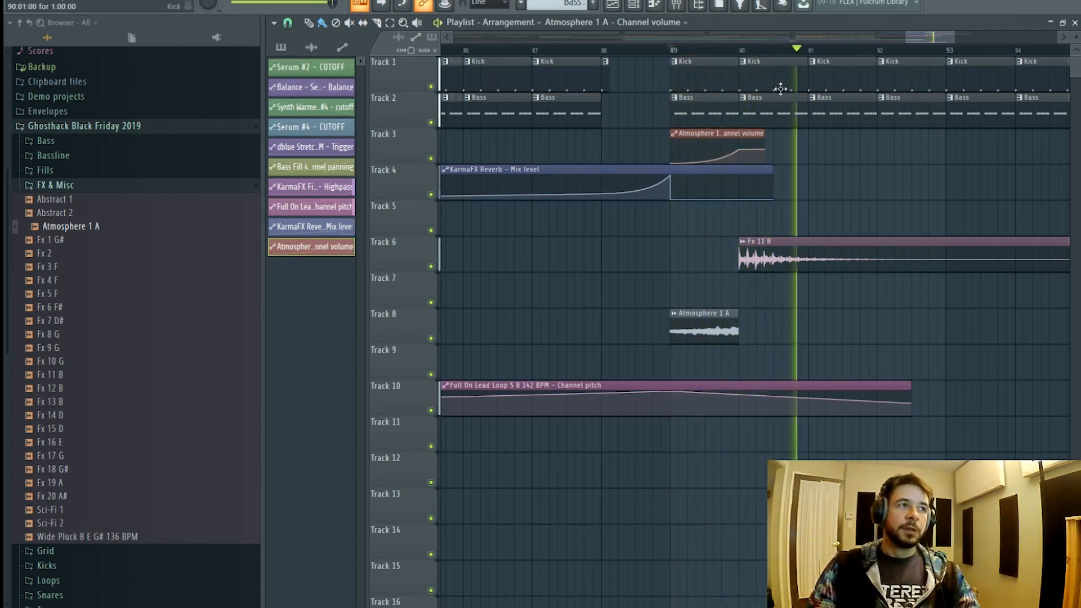
pyautogui.scroll(-4, 696, 55)
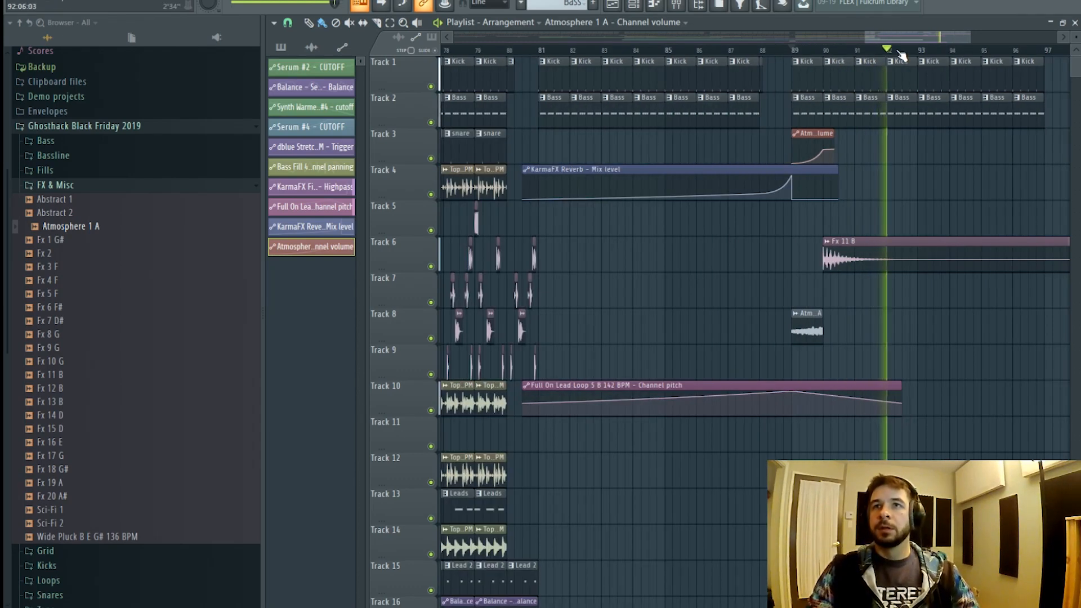
pyautogui.click(693, 51)
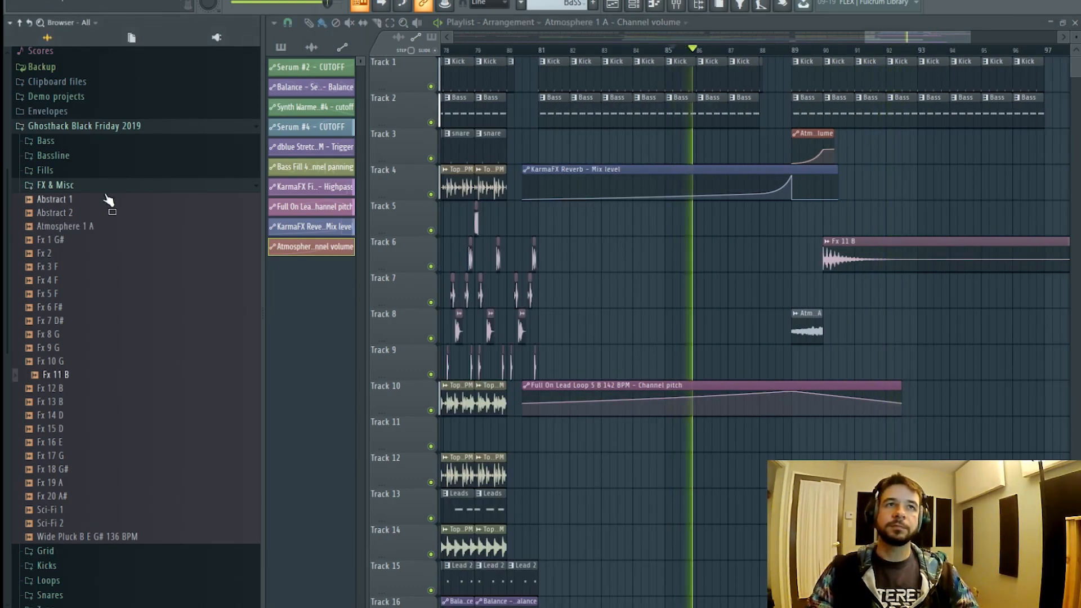
# - Preview Drum Fill 3 140 BPM from the Fills folder and pick up the existing Drum Fill 4 clip near bar 32 on Track 10
pyautogui.click(88, 171)
pyautogui.click(117, 334)
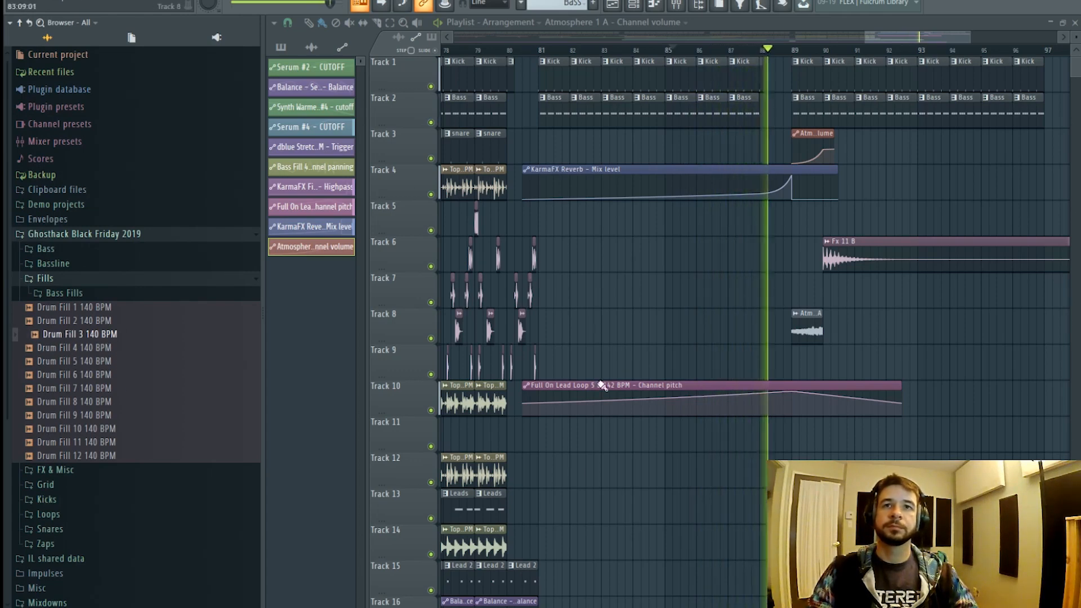
pyautogui.moveTo(850, 37); pyautogui.dragTo(714, 41)
pyautogui.click(688, 47)
pyautogui.scroll(-3, 686, 45)
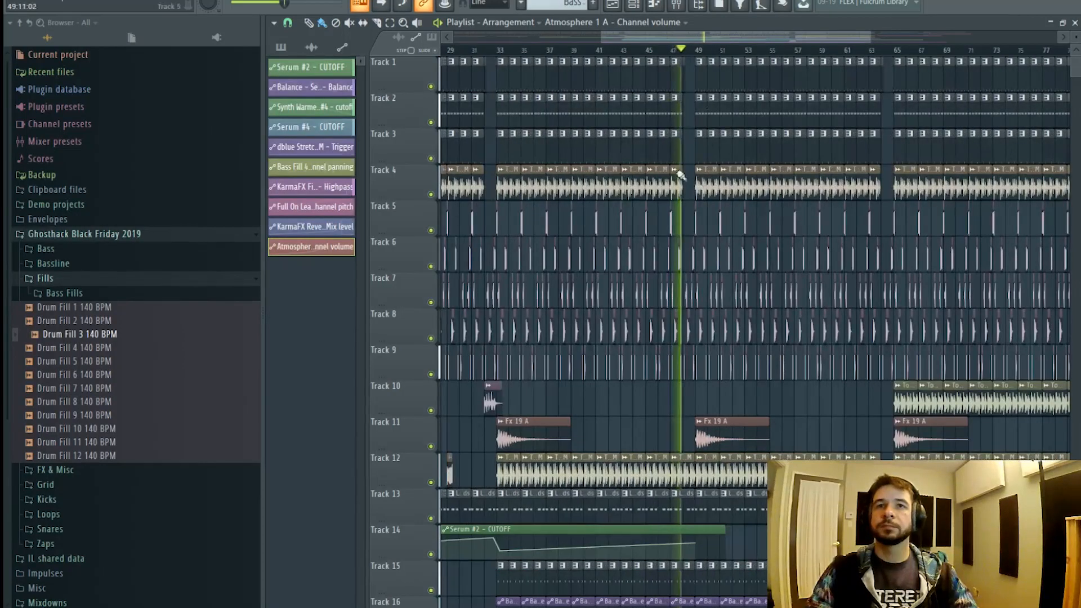
pyautogui.click(493, 410)
pyautogui.moveTo(649, 41); pyautogui.dragTo(860, 50)
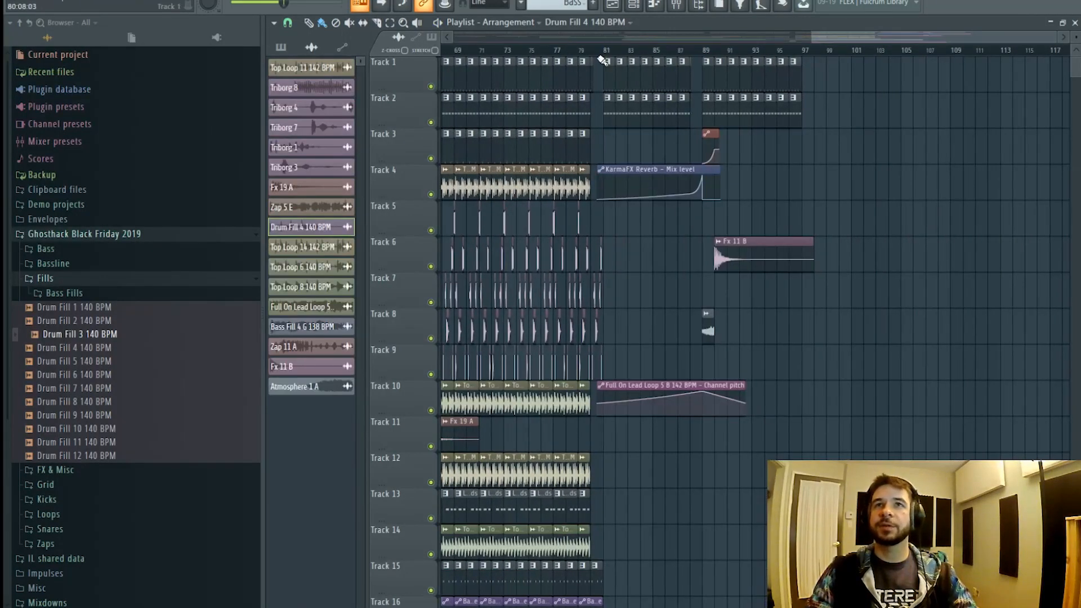
# - Place the Drum Fill 4 140 BPM clip on Track 6 at bar 88 during playback
pyautogui.click(669, 61)
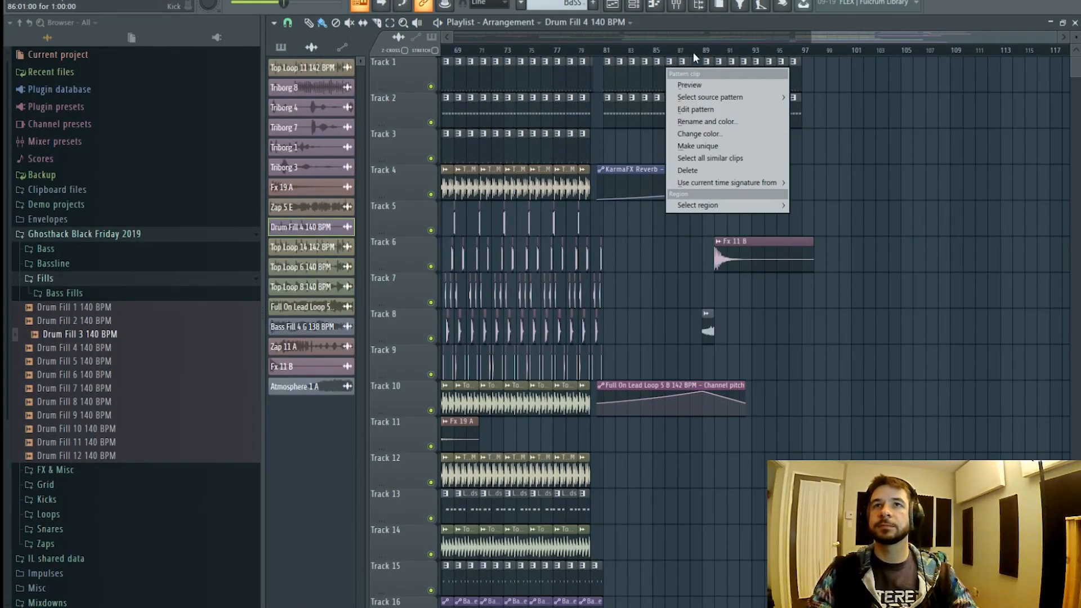
pyautogui.click(669, 51)
pyautogui.press('space')
pyautogui.scroll(4, 706, 50)
pyautogui.click(658, 249)
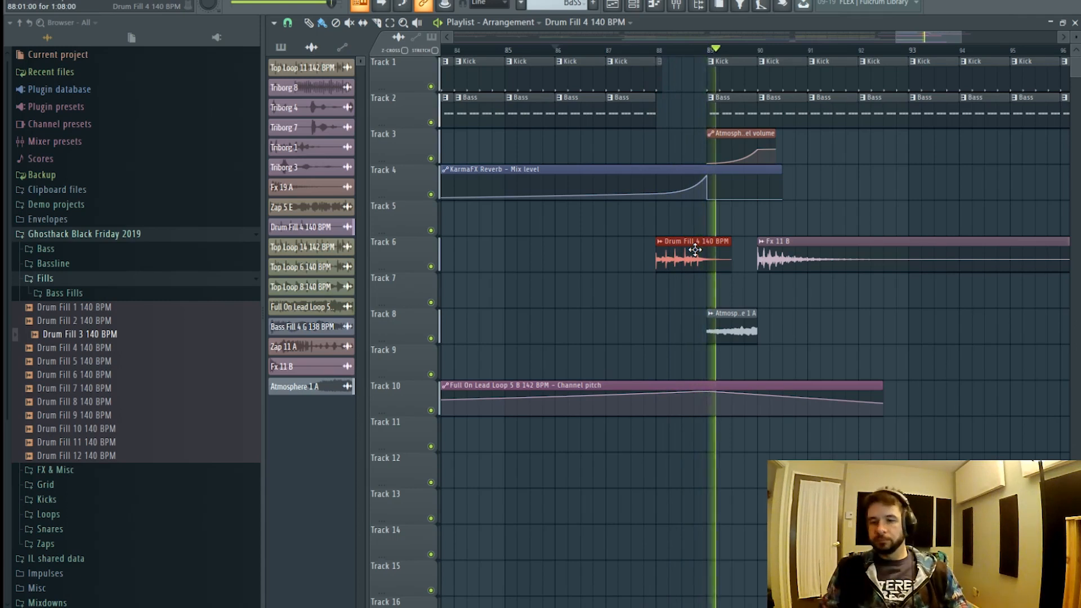
# - Trim the end of the Drum Fill 4 clip on Track 6 to bar 89 and play it from bar 88
pyautogui.moveTo(730, 263); pyautogui.dragTo(706, 271)
pyautogui.press('space')
pyautogui.press('space')
pyautogui.click(656, 51)
pyautogui.scroll(-4, 656, 52)
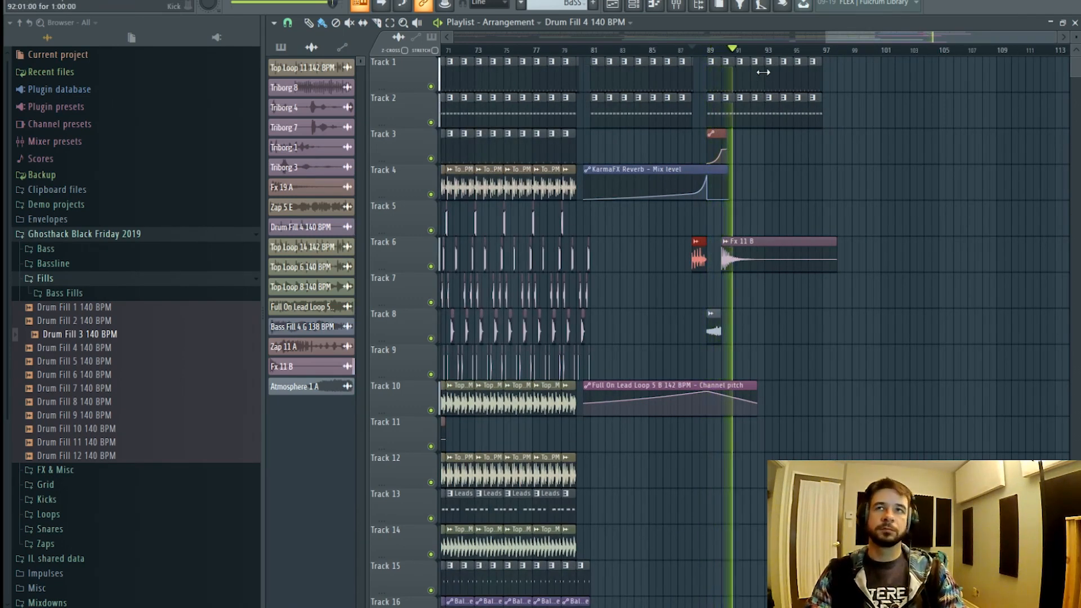
# - Solo the Atmosphere 1 A mixer track, add OTT in slot 2 with 46 % downward strength, and unsolo the track
pyautogui.click(696, 241)
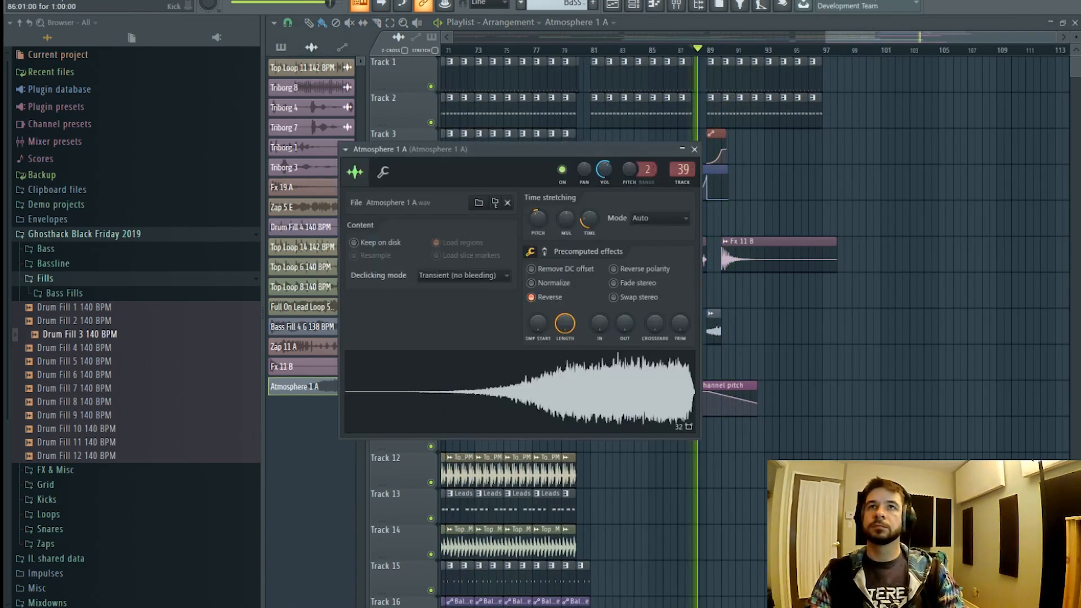
pyautogui.click(676, 5)
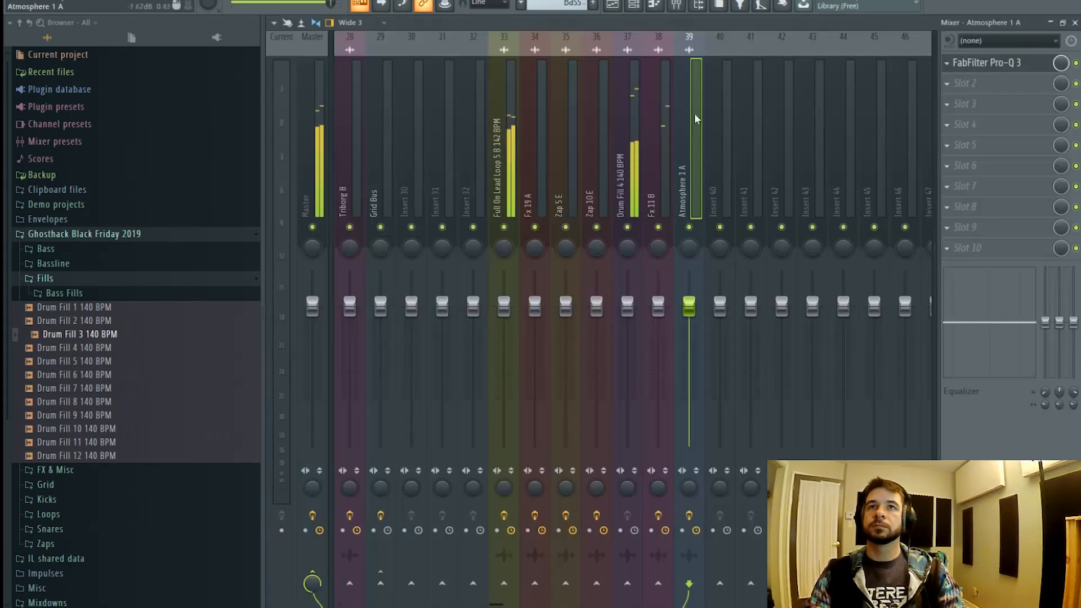
pyautogui.rightClick(690, 228)
pyautogui.click(960, 88)
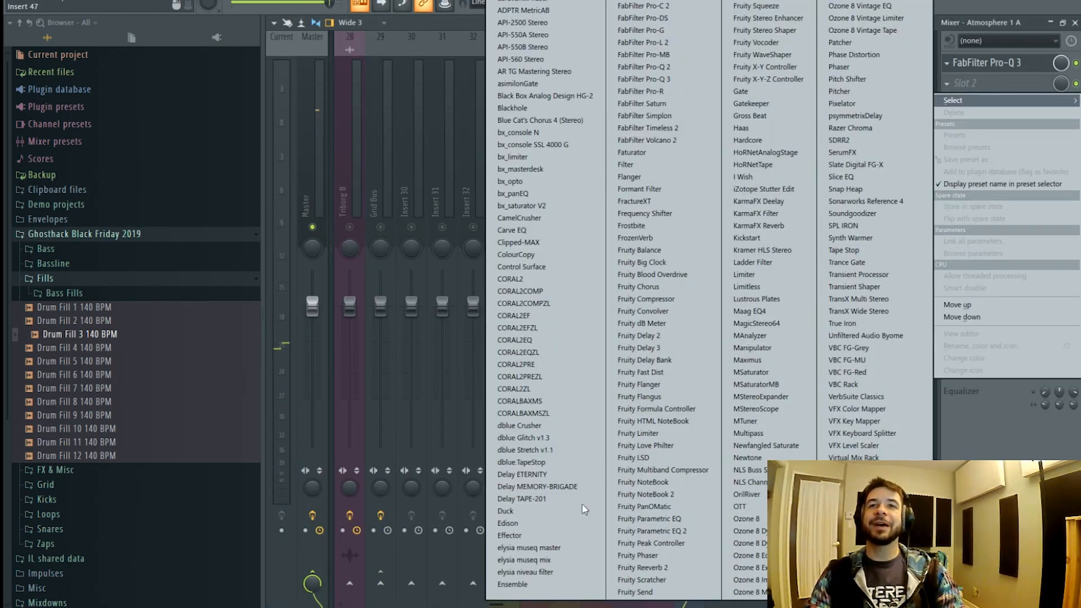
pyautogui.click(743, 506)
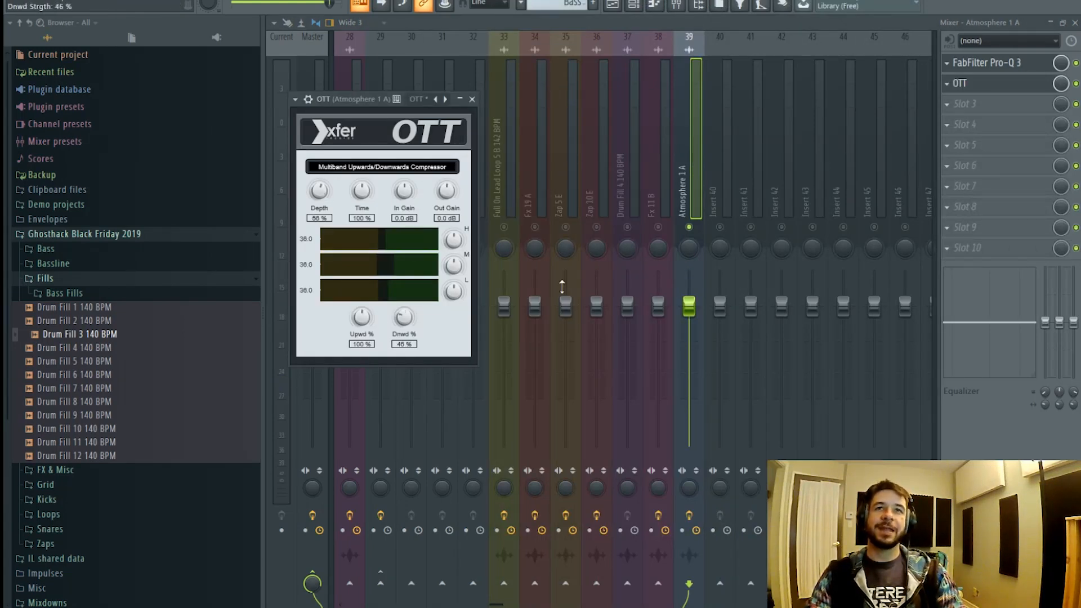
pyautogui.rightClick(689, 228)
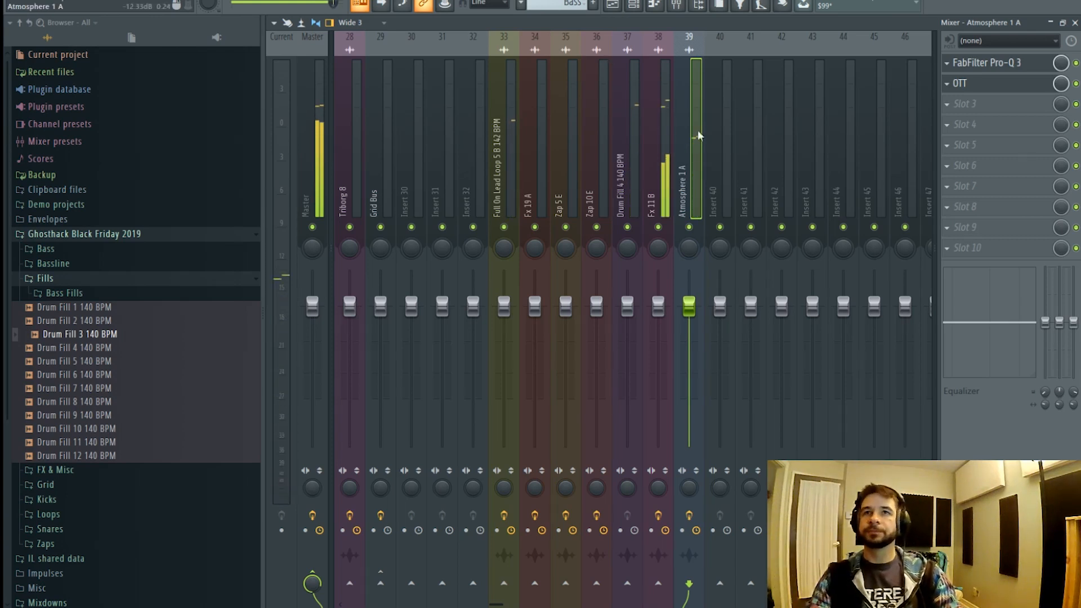
pyautogui.click(996, 91)
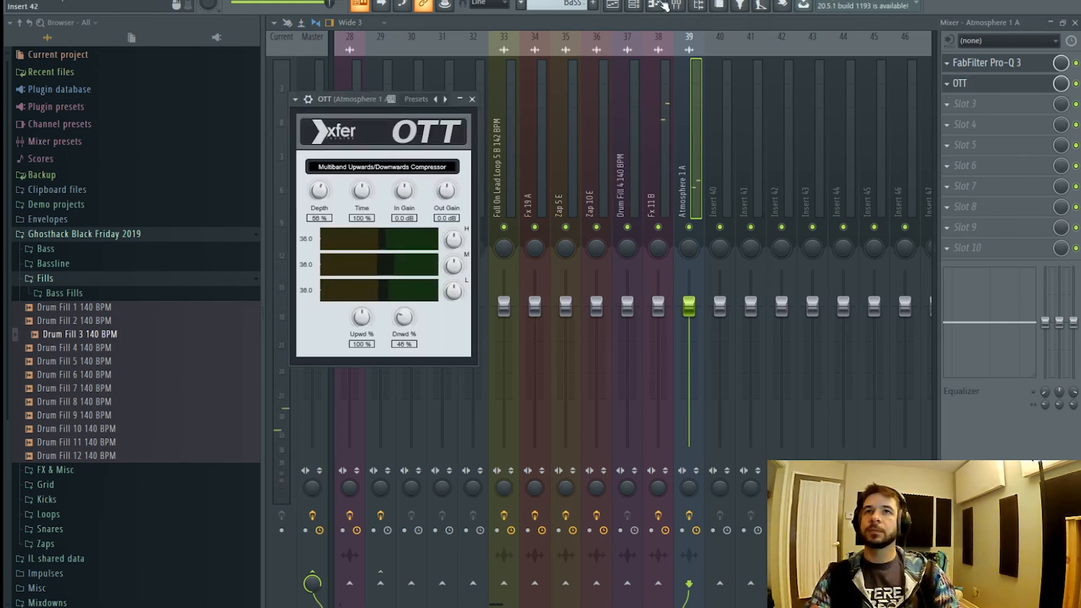
# - Raise the bar 90 and end points of the Atmosphere 1 A volume automation to the same level and replay the transition
pyautogui.click(613, 6)
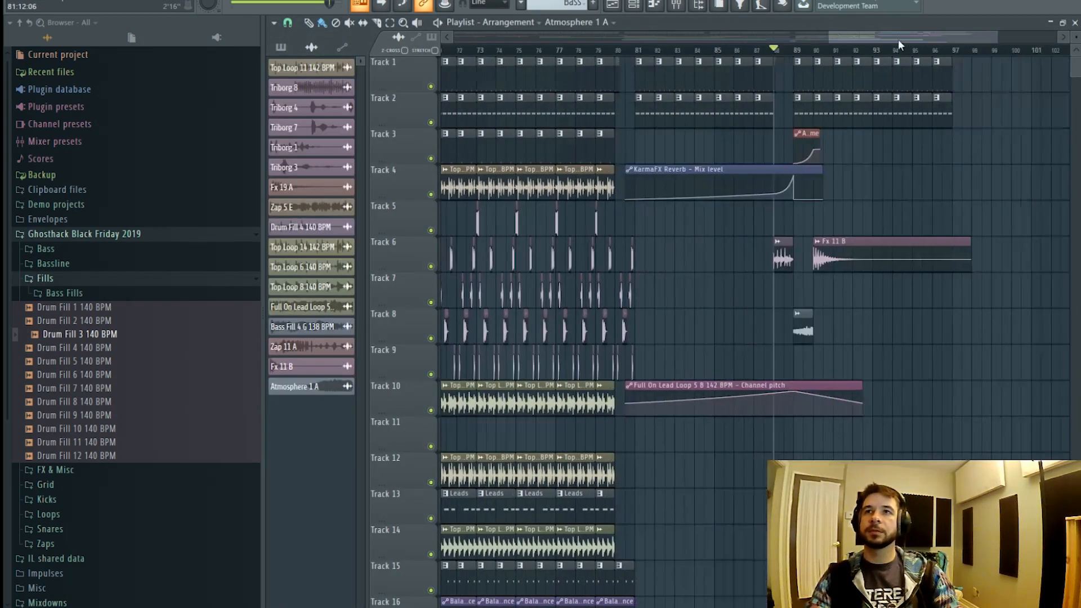
pyautogui.scroll(2, 832, 52)
pyautogui.click(769, 143)
pyautogui.press('space')
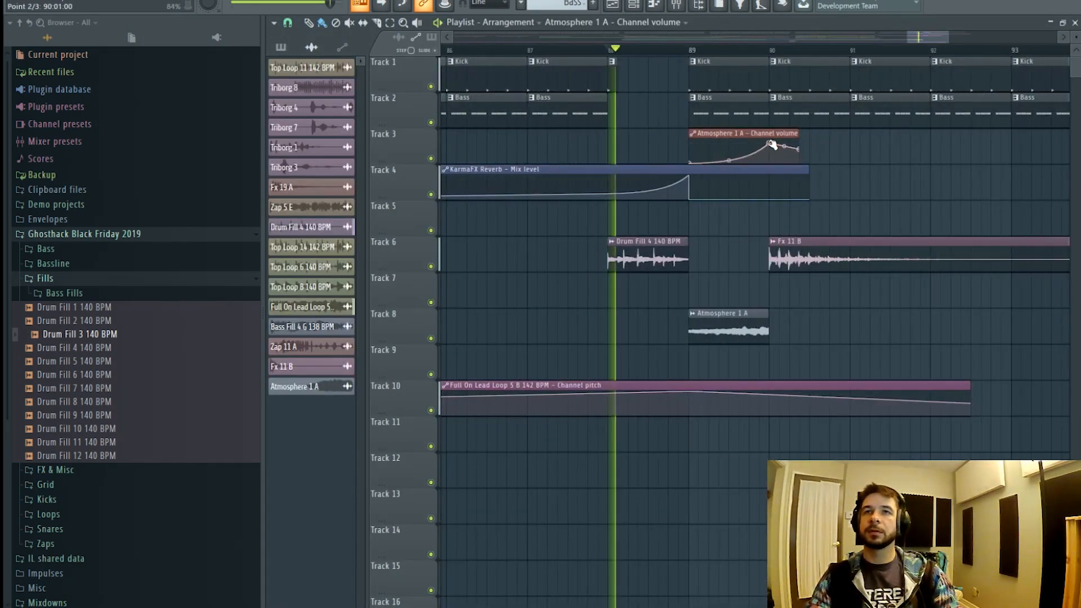
pyautogui.moveTo(799, 149); pyautogui.dragTo(799, 143)
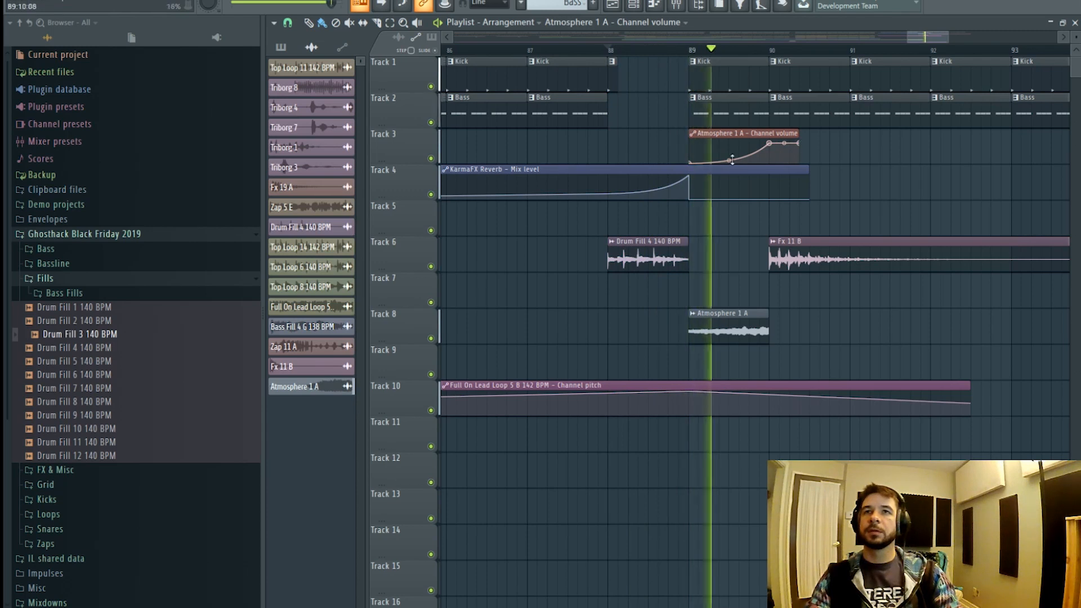
pyautogui.click(683, 169)
pyautogui.click(759, 150)
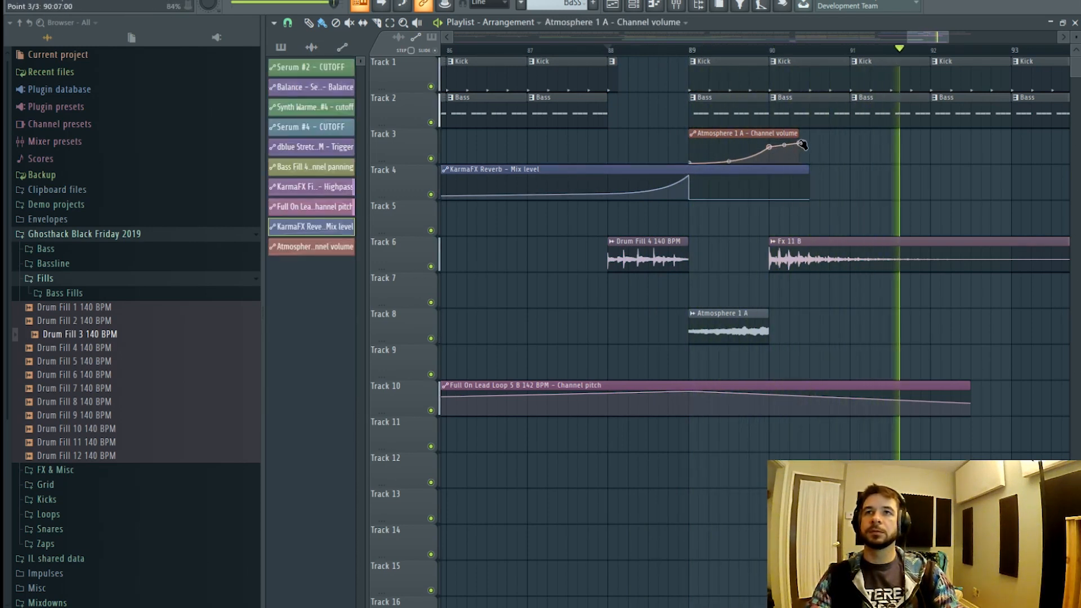
pyautogui.moveTo(799, 143); pyautogui.dragTo(800, 146)
pyautogui.press('space')
pyautogui.press('space')
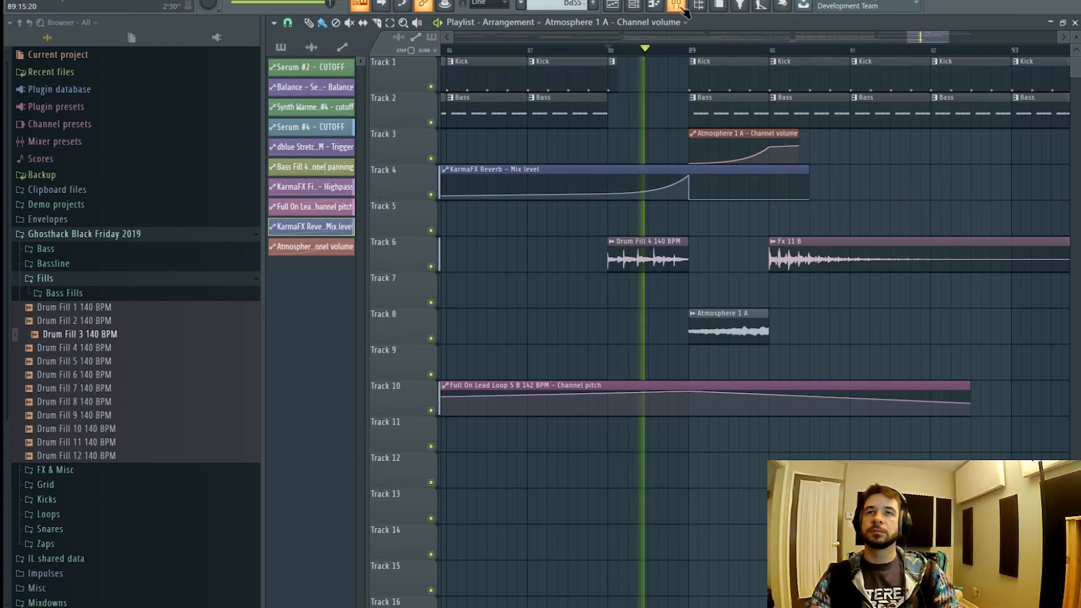
# - Add FrozenVerb in slot 3 of the Atmosphere 1 A mixer track and return to the playlist
pyautogui.press('F9')
pyautogui.click(992, 107)
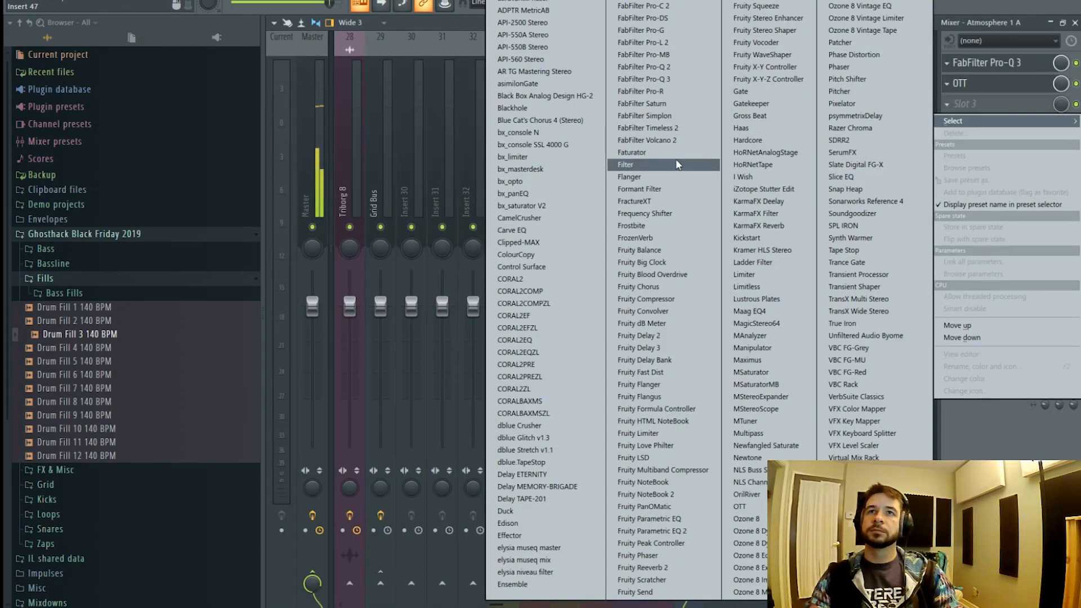
pyautogui.click(668, 236)
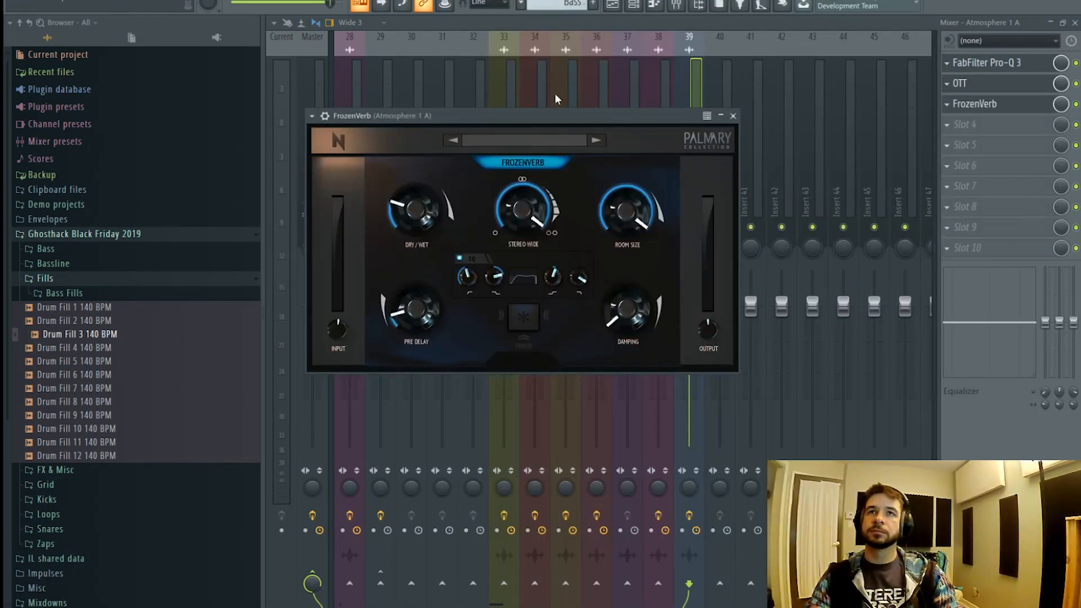
pyautogui.click(613, 5)
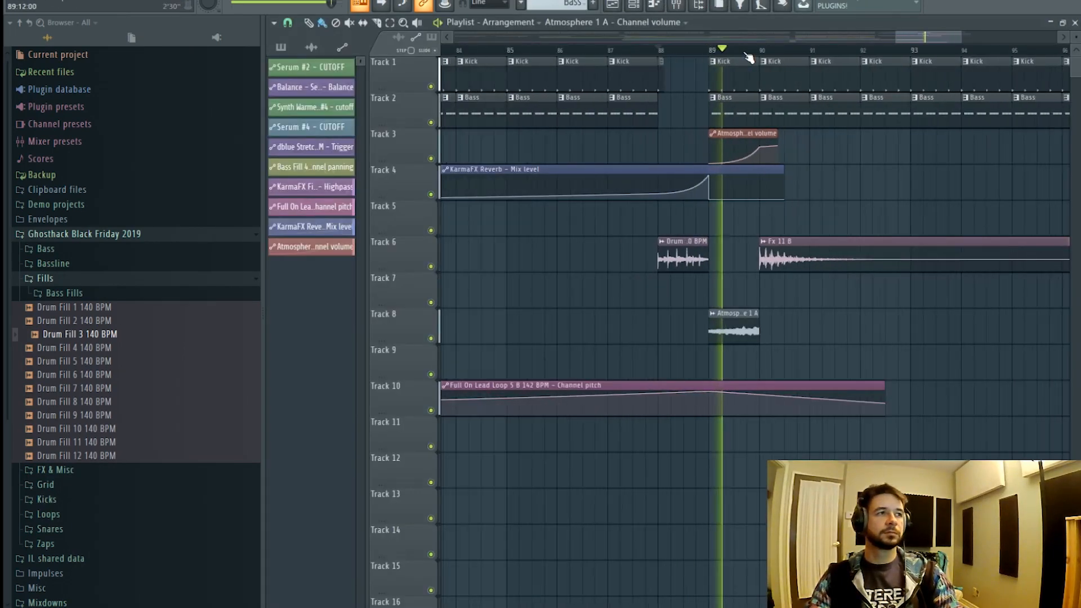
# - Duplicate the Kick and Bass clips of bars 89–97 on Tracks 1 and 2 so the copies start at bar 97
pyautogui.scroll(-3, 745, 53)
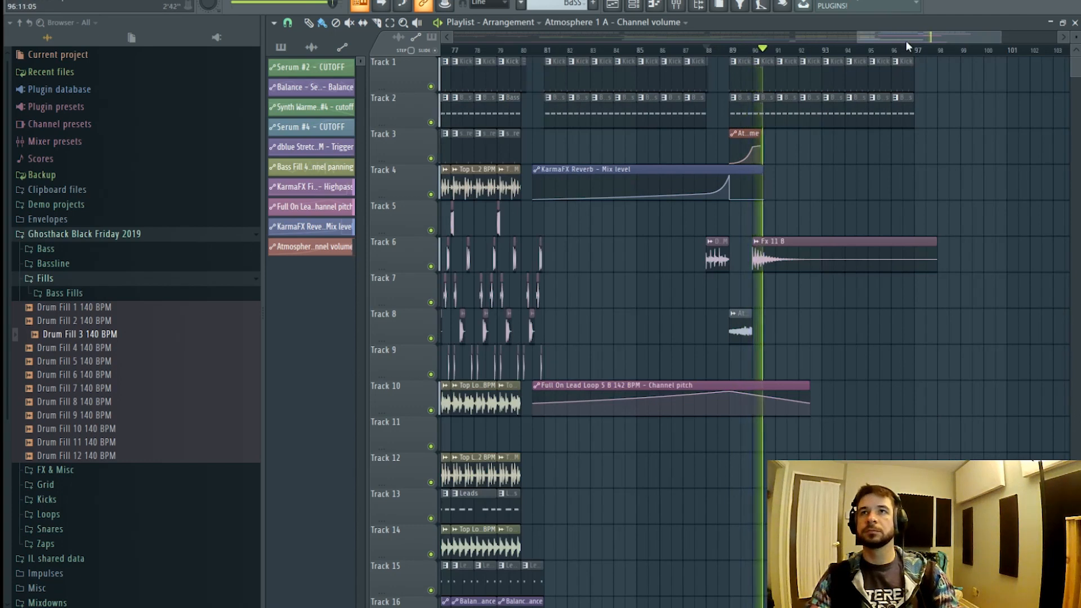
pyautogui.moveTo(900, 40); pyautogui.dragTo(902, 41)
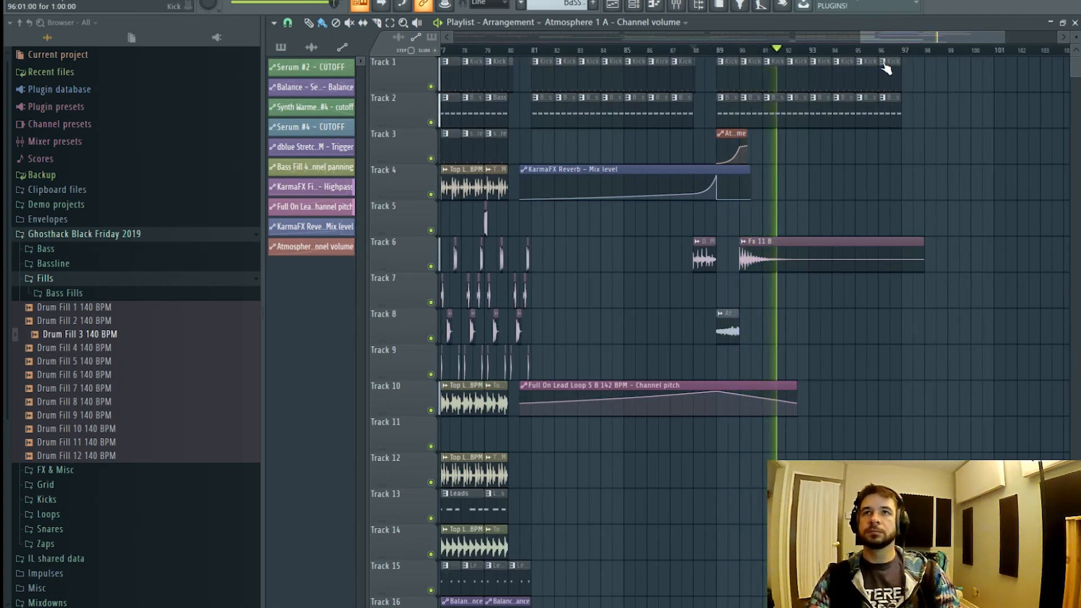
pyautogui.moveTo(983, 60); pyautogui.dragTo(716, 109)
pyautogui.hotkey('ctrl', 'b')
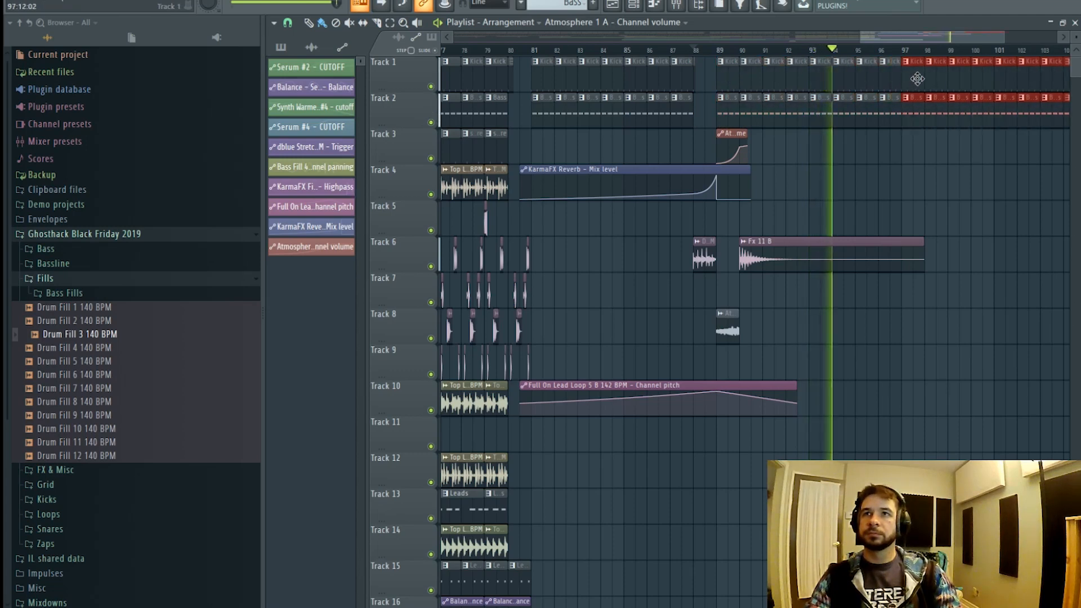
# - Paint Top Loop 11 142 BPM clips on Track 4 from bar 97 to bar 105
pyautogui.click(474, 182)
pyautogui.moveTo(915, 181); pyautogui.dragTo(1050, 191)
pyautogui.moveTo(909, 40)
pyautogui.mouseDown()
pyautogui.moveTo(894, 42)
pyautogui.moveTo(932, 50)
pyautogui.mouseUp()
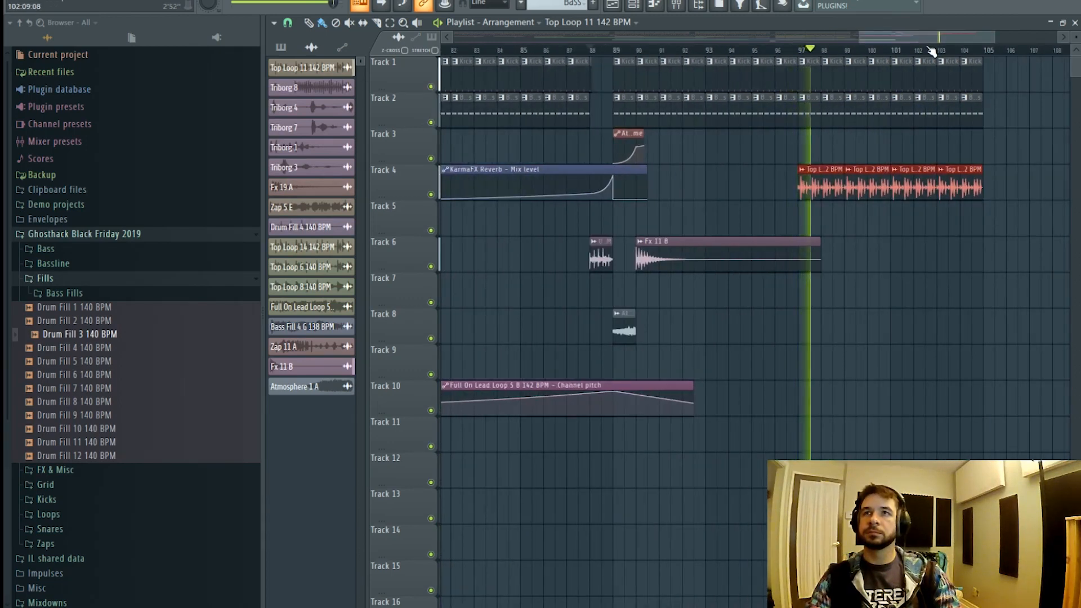
pyautogui.scroll(-1, 932, 51)
# - Paint snare pattern clips on Track 3 from bar 97 to about bar 112
pyautogui.click(501, 404)
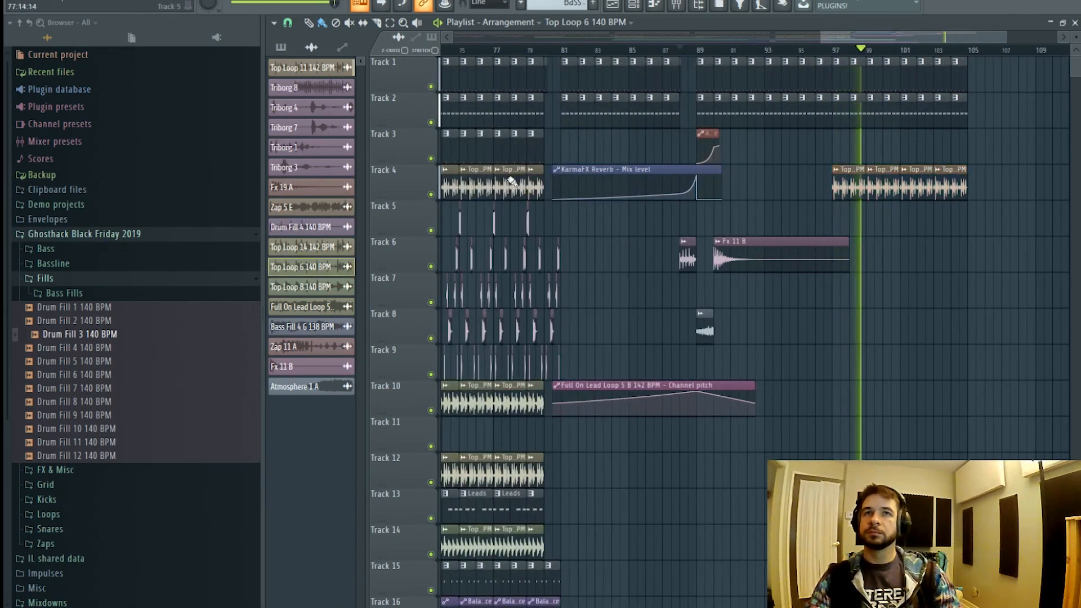
pyautogui.click(538, 149)
pyautogui.moveTo(839, 138); pyautogui.dragTo(1067, 138)
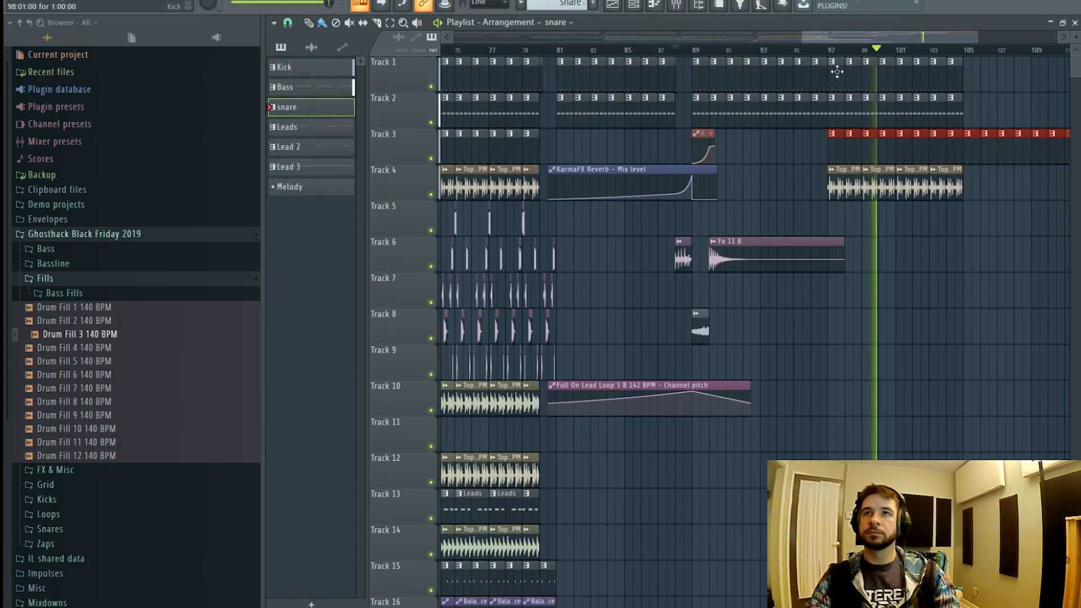
# - Play the arrangement from about bar 95 and solo the Snare 7 track in the mixer
pyautogui.click(795, 52)
pyautogui.click(677, 6)
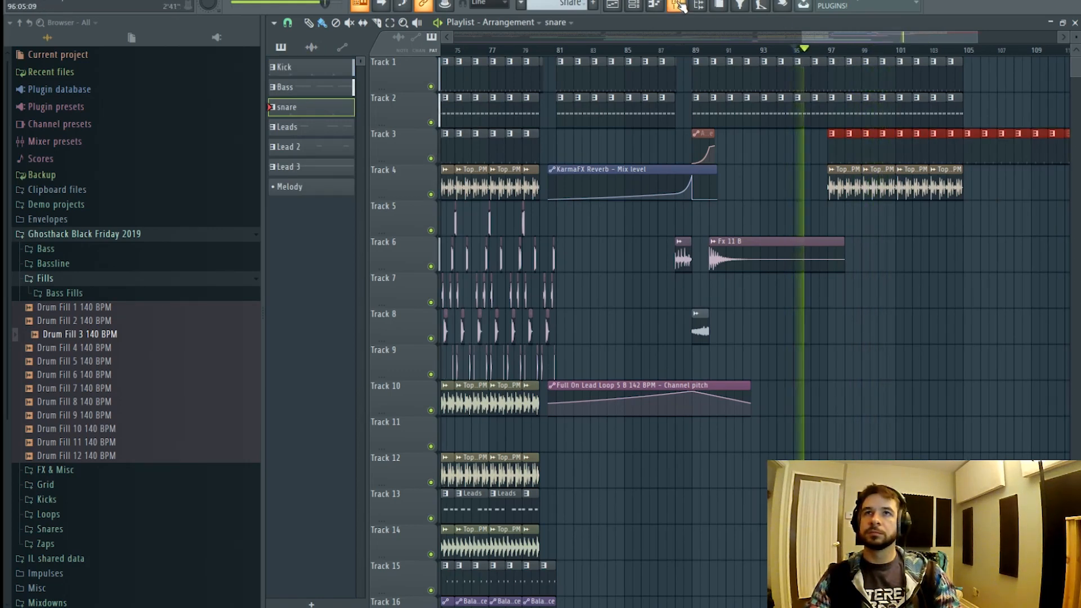
pyautogui.click(612, 5)
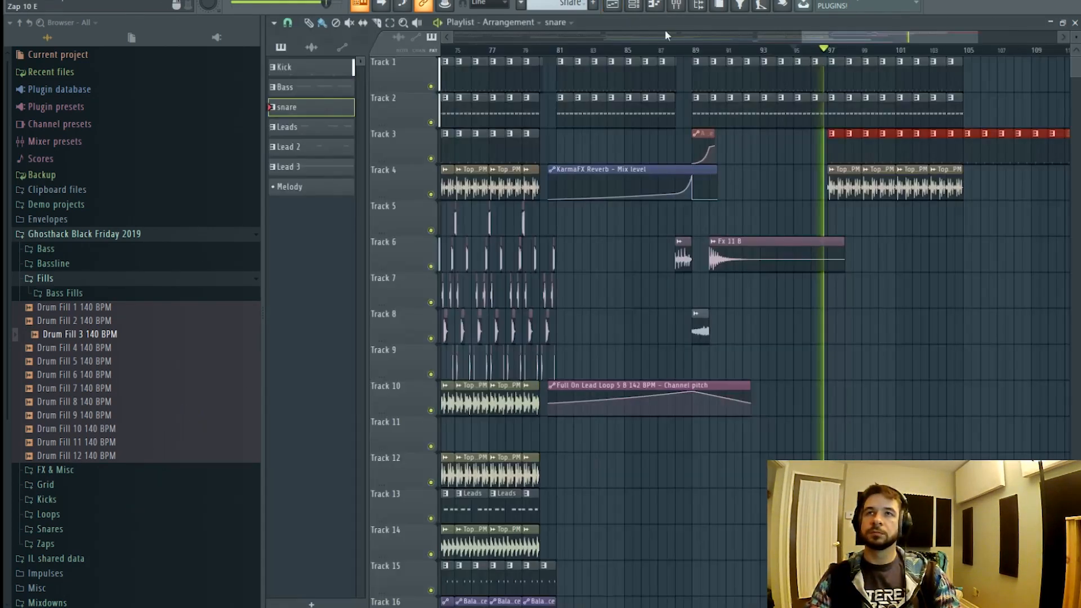
pyautogui.scroll(-3, 861, 53)
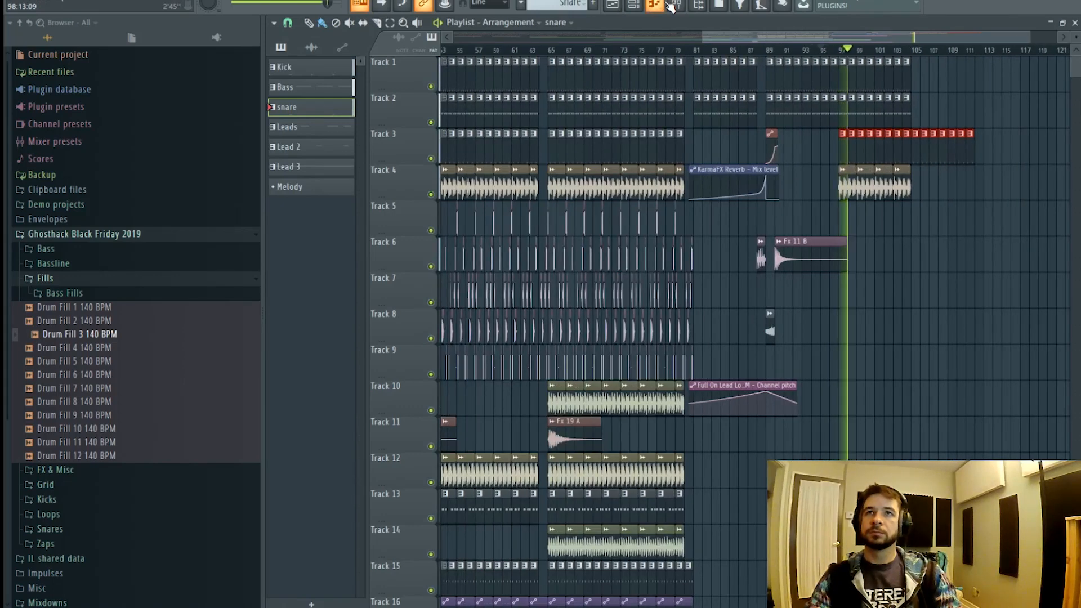
pyautogui.click(673, 6)
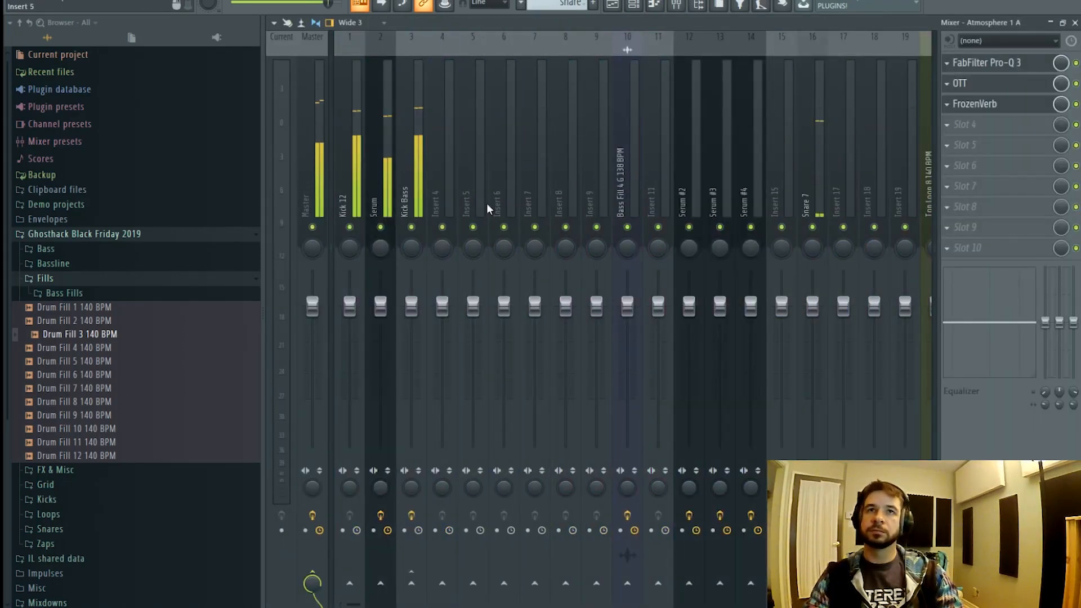
pyautogui.click(823, 223)
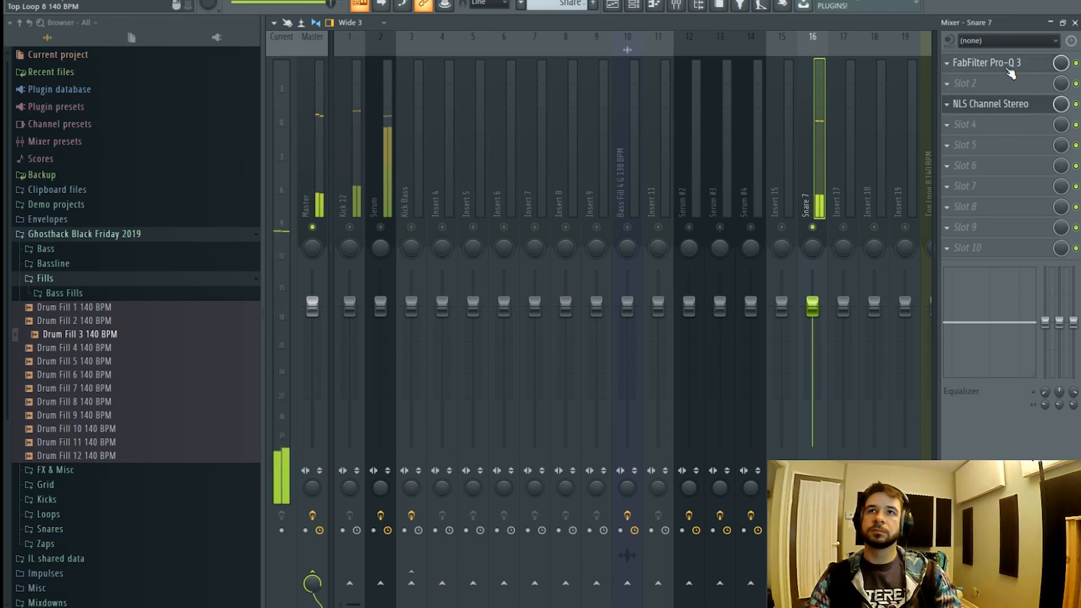
# - Select bars 97 to 105 in the playlist as the loop range and unsolo the Snare 7 mixer track
pyautogui.click(636, 5)
pyautogui.click(615, 6)
pyautogui.click(821, 47)
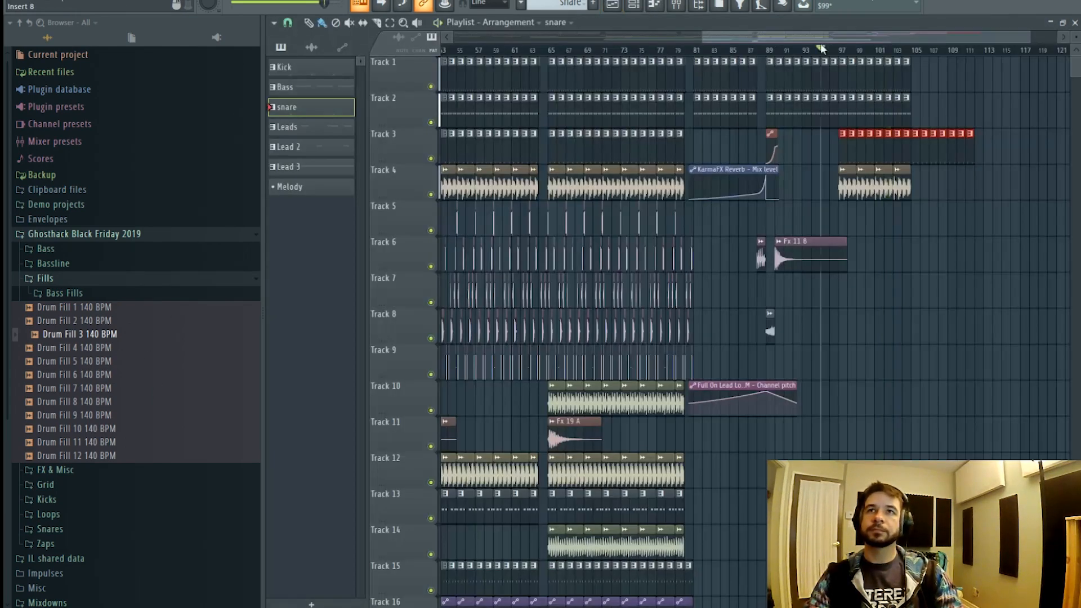
pyautogui.moveTo(842, 50); pyautogui.dragTo(901, 50)
pyautogui.click(657, 5)
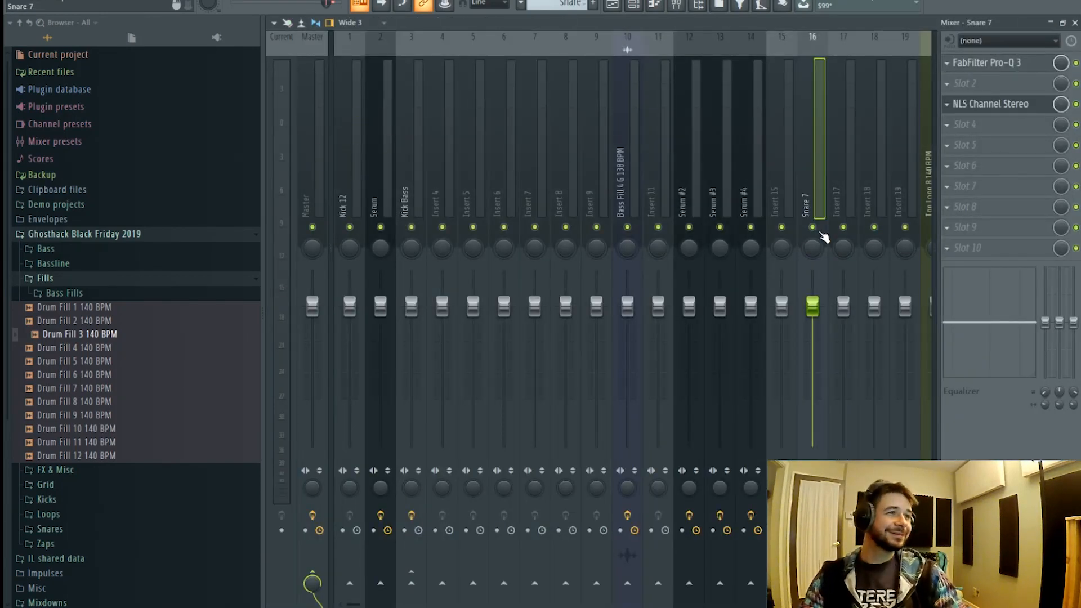
pyautogui.click(620, 5)
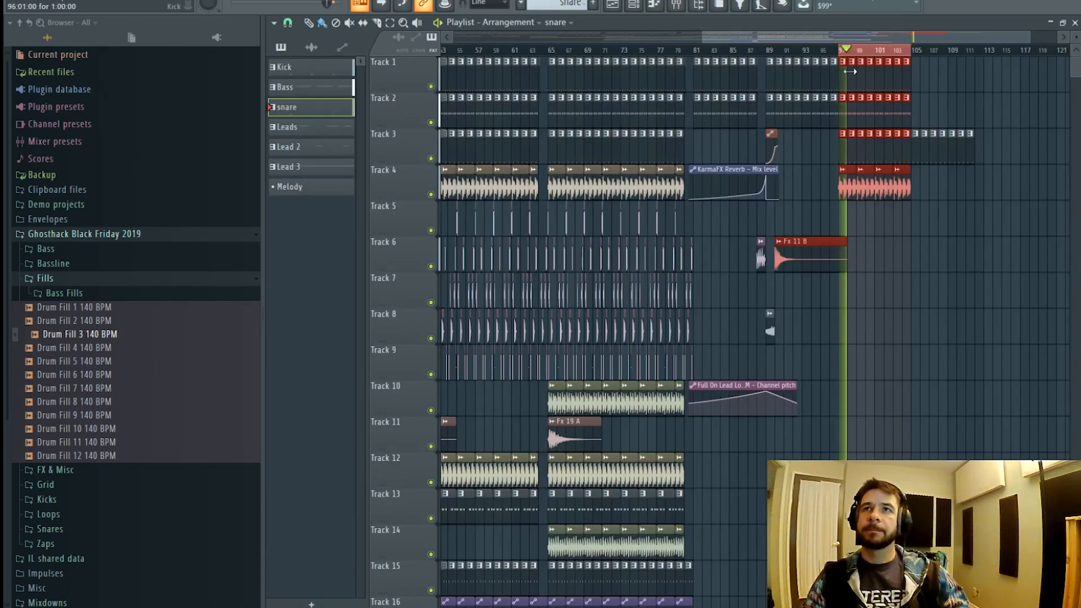
# - Open the Snare 7 channel settings, lower its pitch to about -599 cents and set the time-stretching mode to Resample
pyautogui.click(654, 5)
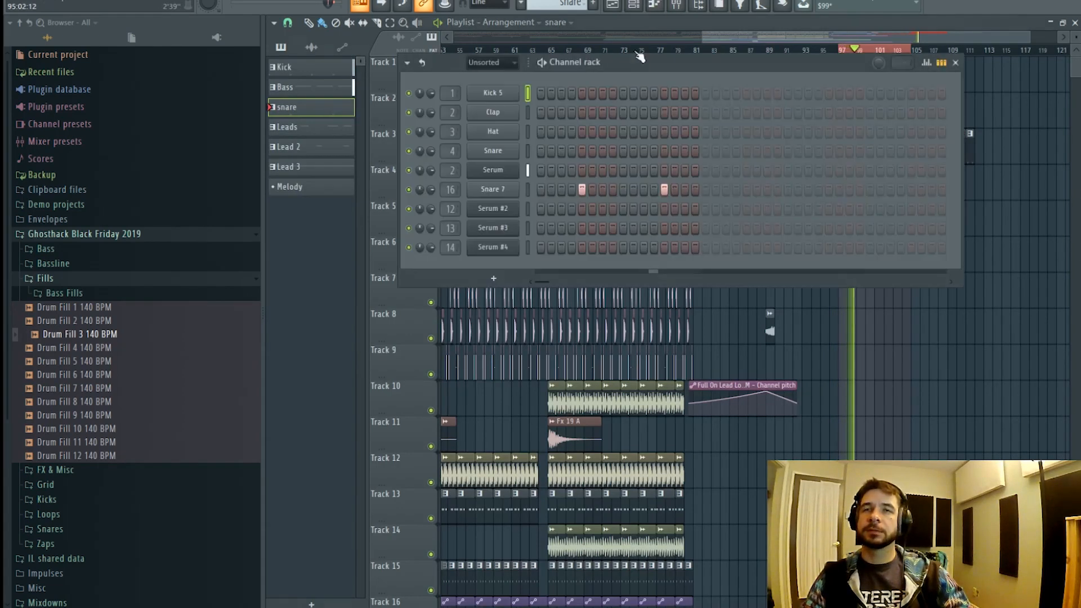
pyautogui.click(494, 190)
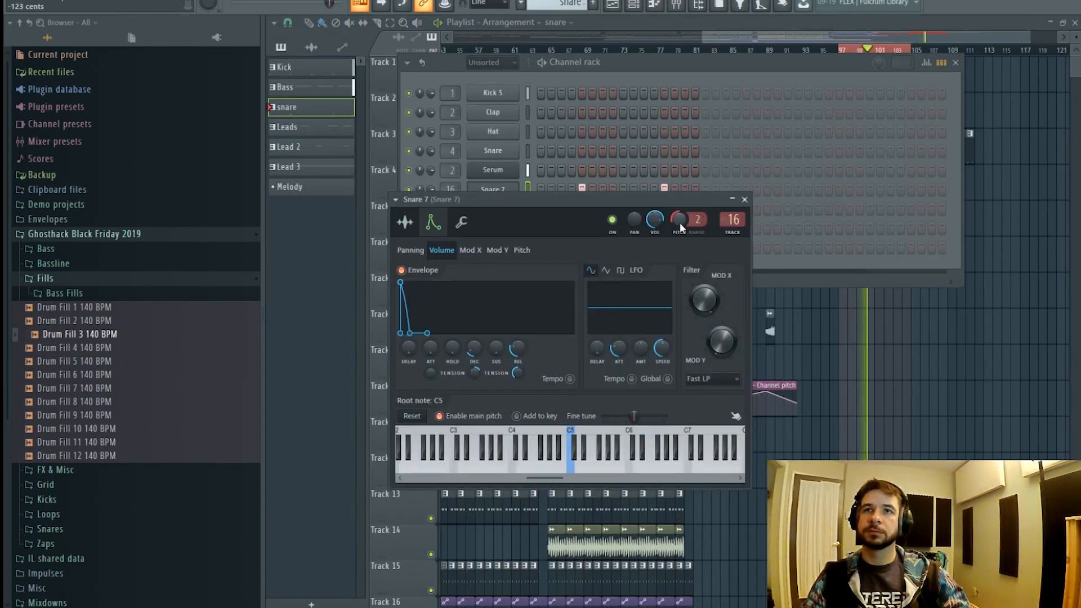
pyautogui.moveTo(681, 222)
pyautogui.mouseDown()
pyautogui.moveTo(681, 231)
pyautogui.moveTo(698, 206)
pyautogui.moveTo(676, 242)
pyautogui.mouseUp()
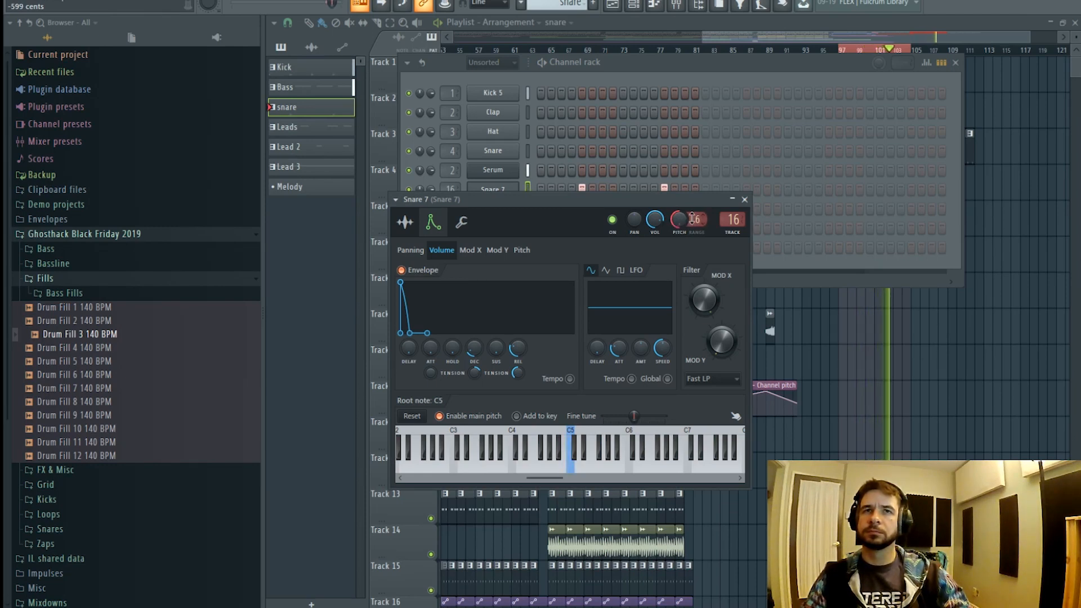
pyautogui.rightClick(692, 218)
pyautogui.click(702, 226)
pyautogui.click(405, 222)
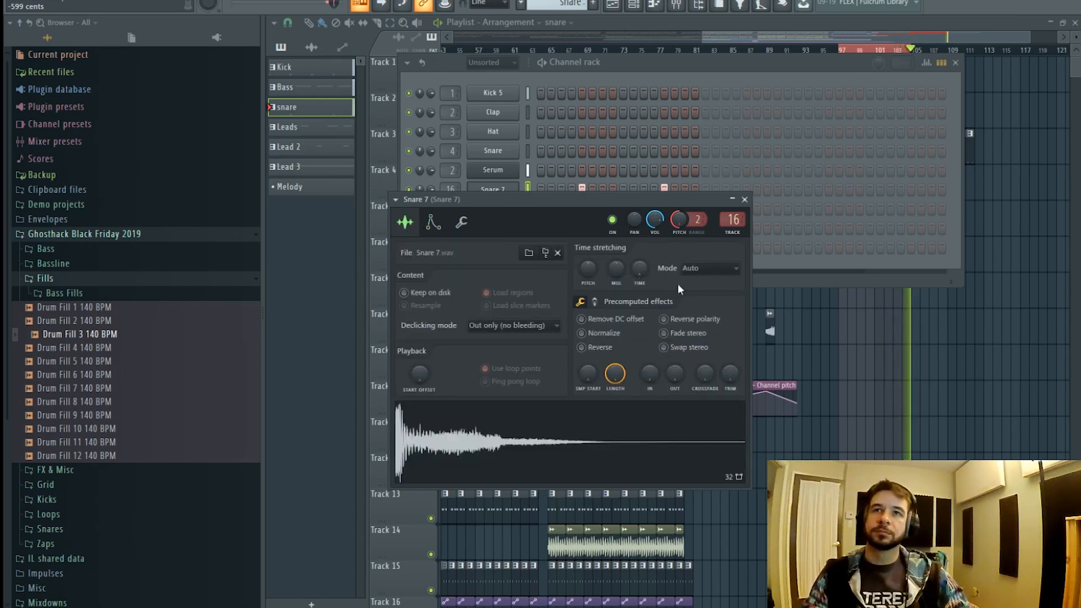
pyautogui.click(709, 268)
pyautogui.click(713, 286)
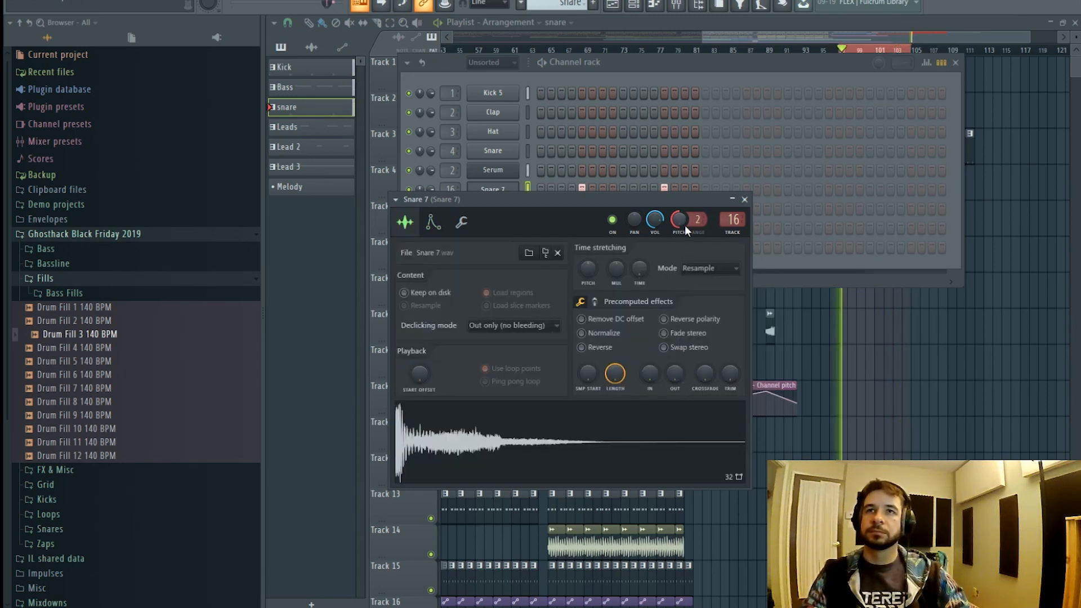
# - Set Snare 7's pitch range to 7, its time-stretching mode to Stretch and its pitch to about -245 cents
pyautogui.moveTo(693, 223); pyautogui.dragTo(670, 228)
pyautogui.click(696, 294)
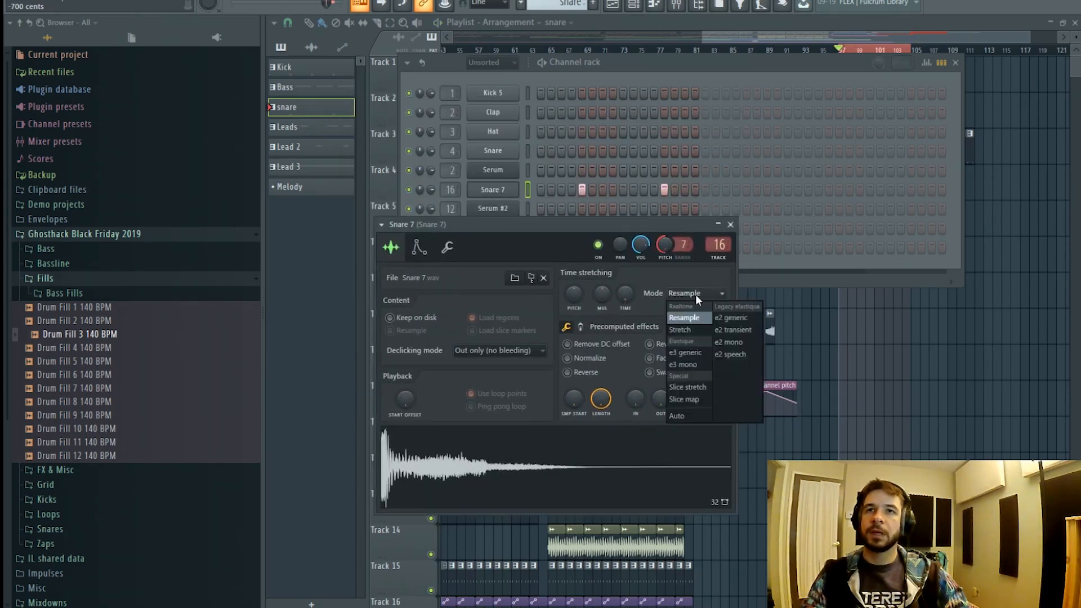
pyautogui.click(698, 333)
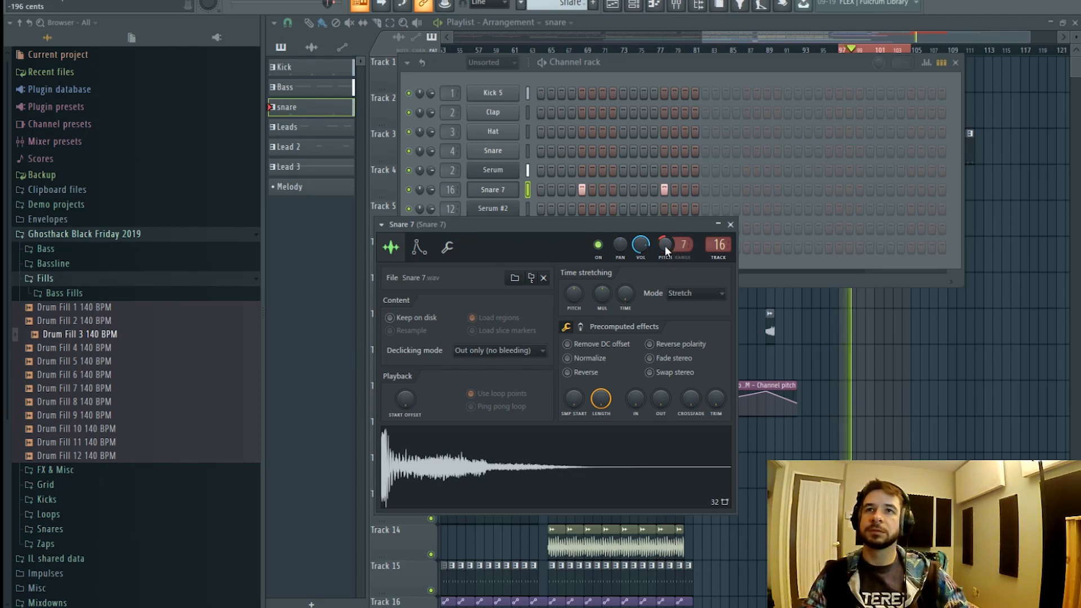
pyautogui.moveTo(665, 246); pyautogui.dragTo(664, 247)
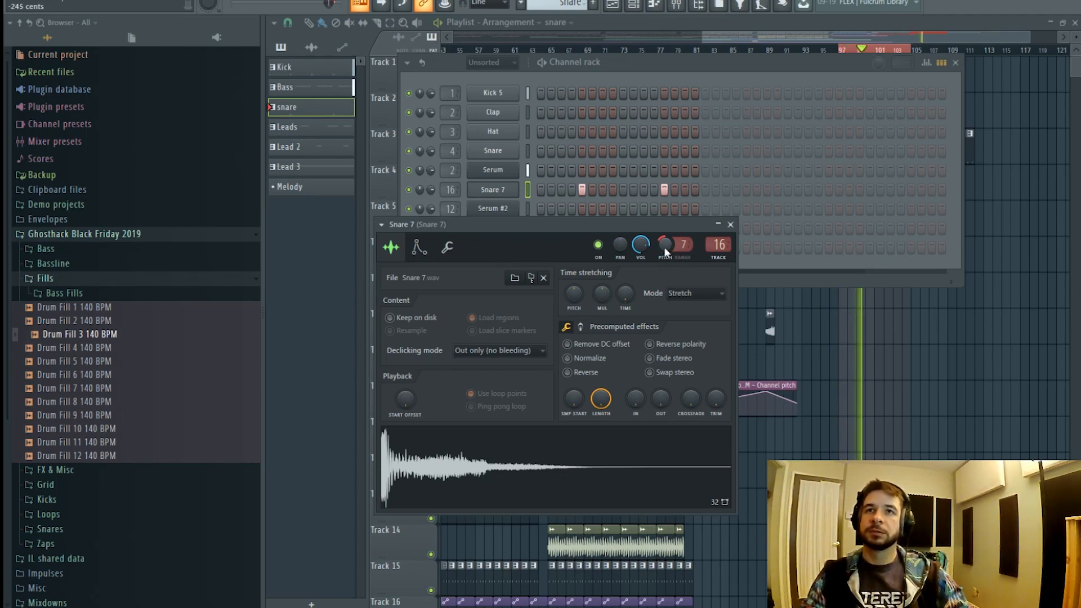
# - Insert API-550A Stereo in slot 2 of the Snare 7 mixer track and boost its high band at 5 kHz during playback
pyautogui.click(677, 5)
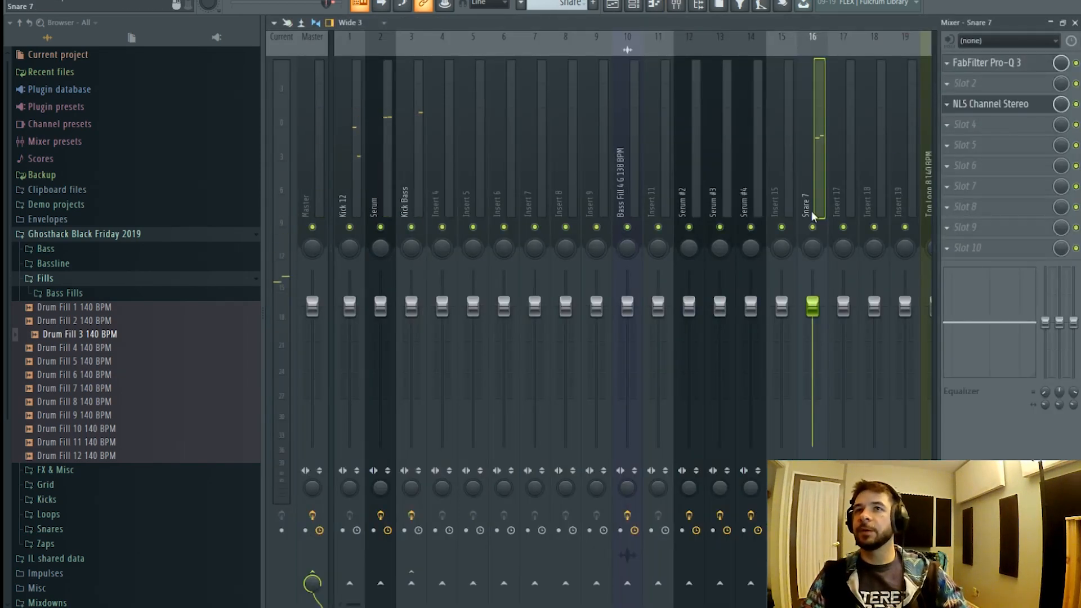
pyautogui.click(964, 83)
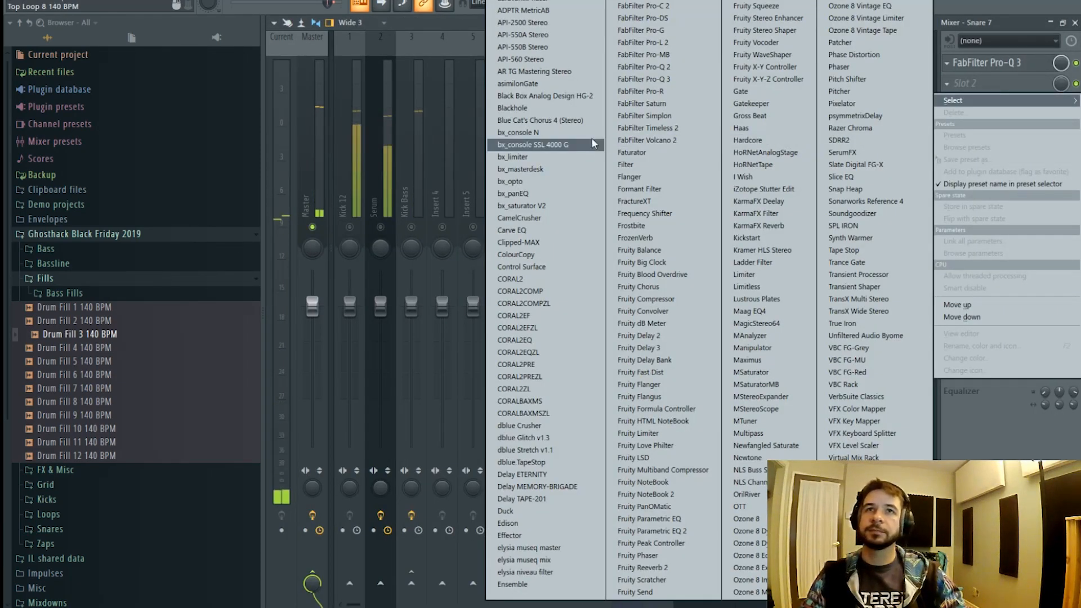
pyautogui.click(570, 34)
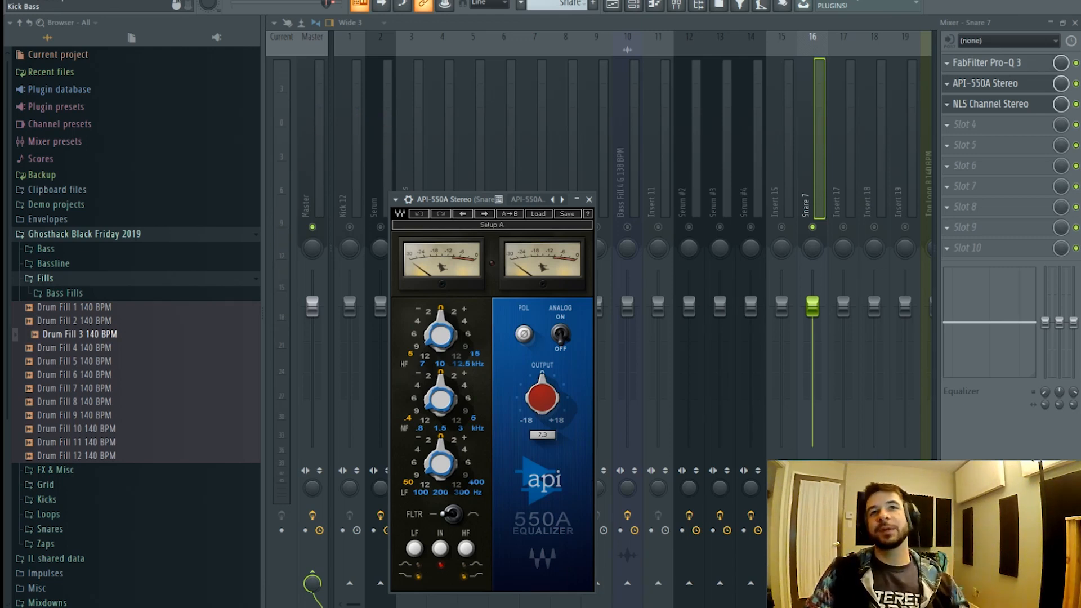
pyautogui.moveTo(441, 334); pyautogui.dragTo(441, 327)
pyautogui.press('space')
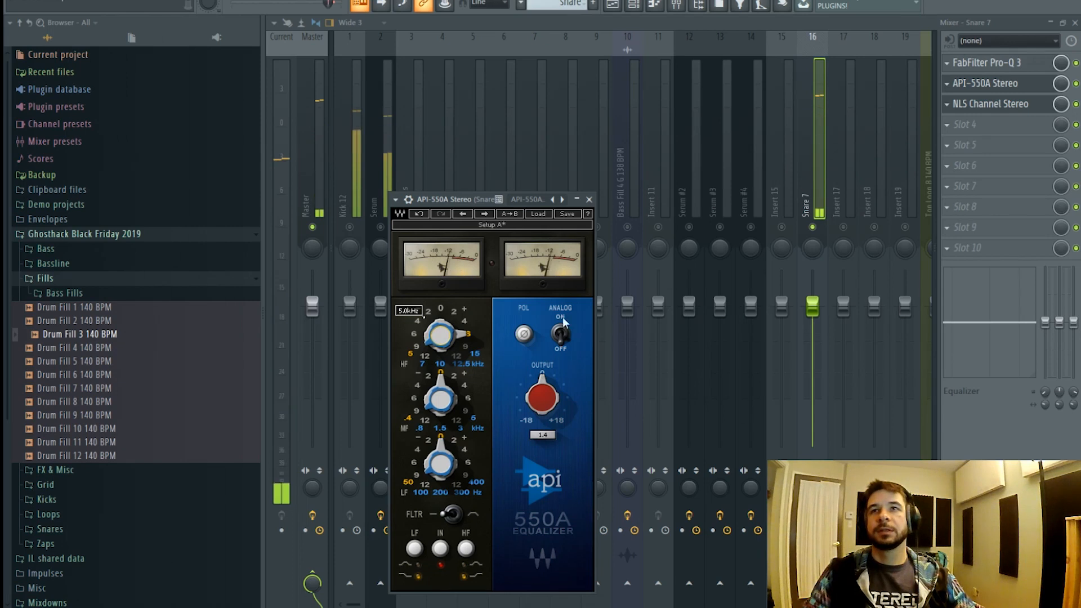
# - Unsolo the Snare 7 track and lower the API-550A output to about -2.6
pyautogui.rightClick(813, 227)
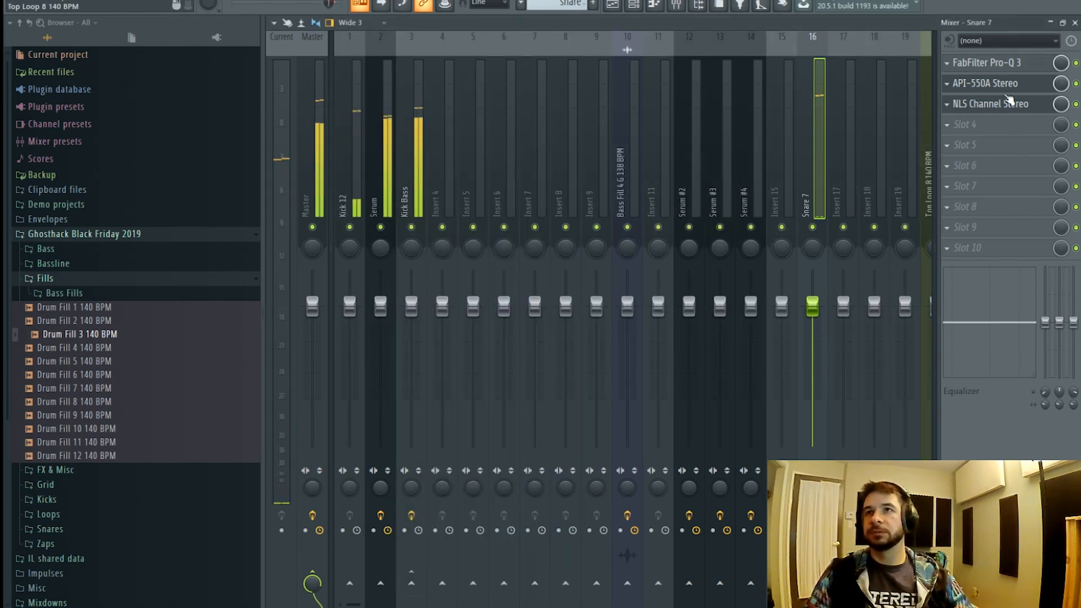
pyautogui.click(988, 83)
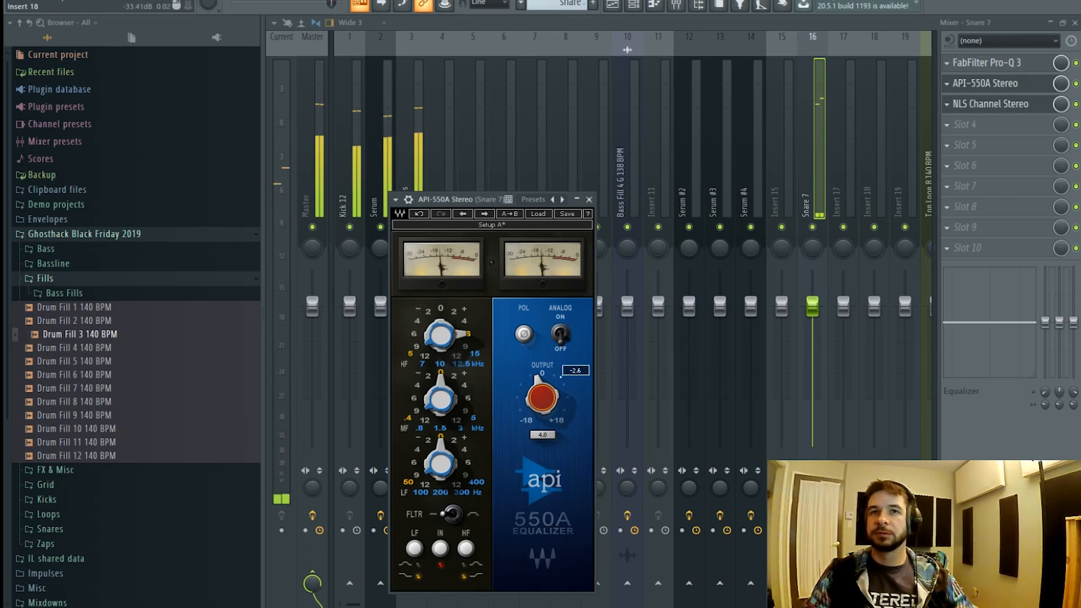
pyautogui.moveTo(543, 398); pyautogui.dragTo(542, 393)
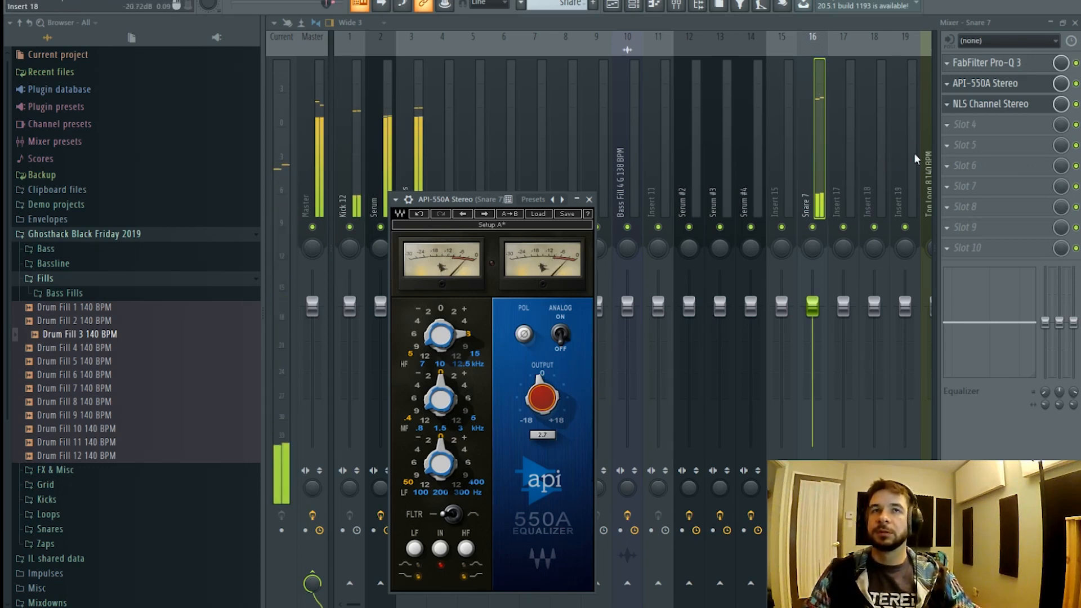
# - Lower the NLS Channel output on Snare 7 to about -3.4 and adjust its drive
pyautogui.click(1025, 104)
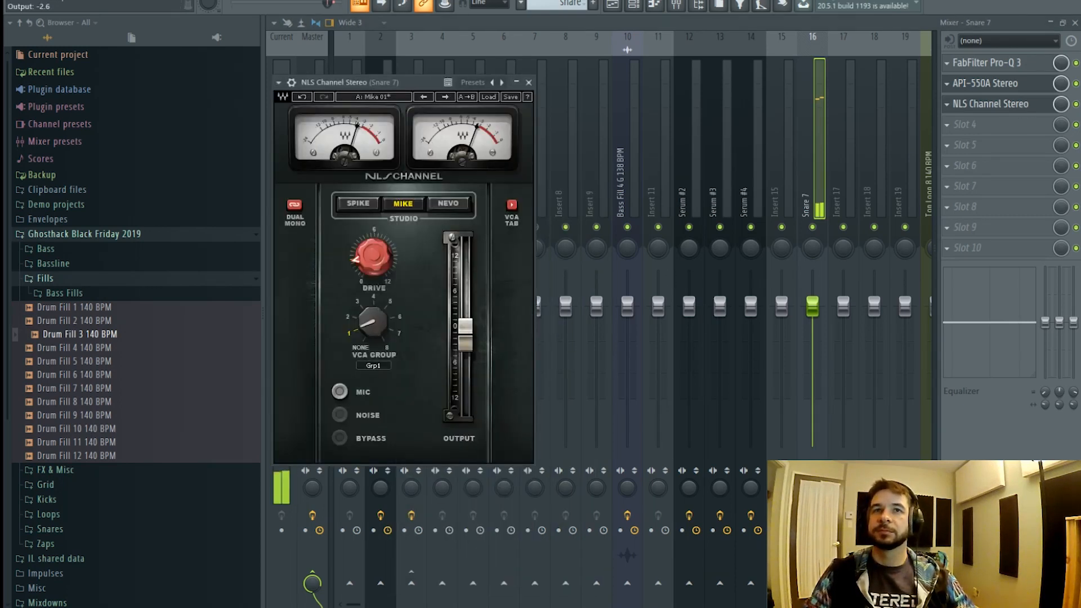
pyautogui.moveTo(465, 331); pyautogui.dragTo(464, 344)
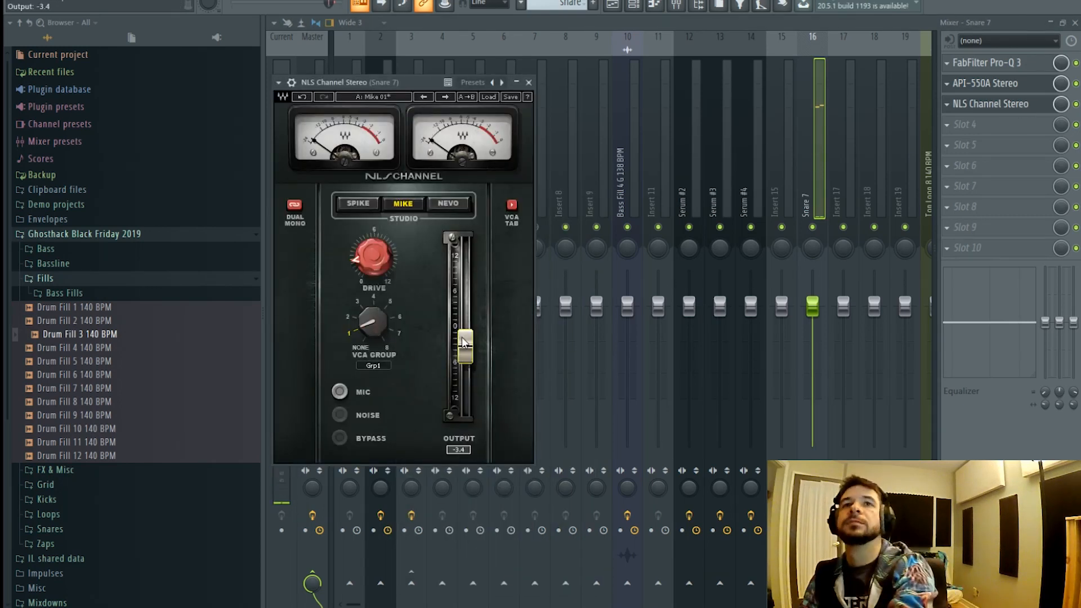
pyautogui.moveTo(374, 257); pyautogui.dragTo(374, 252)
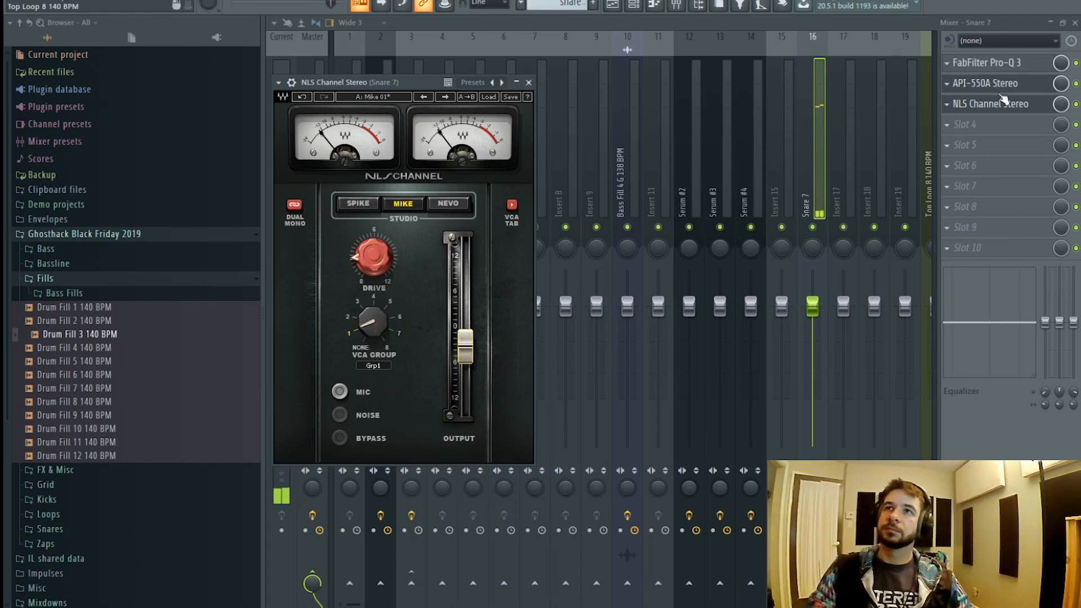
pyautogui.press('Escape')
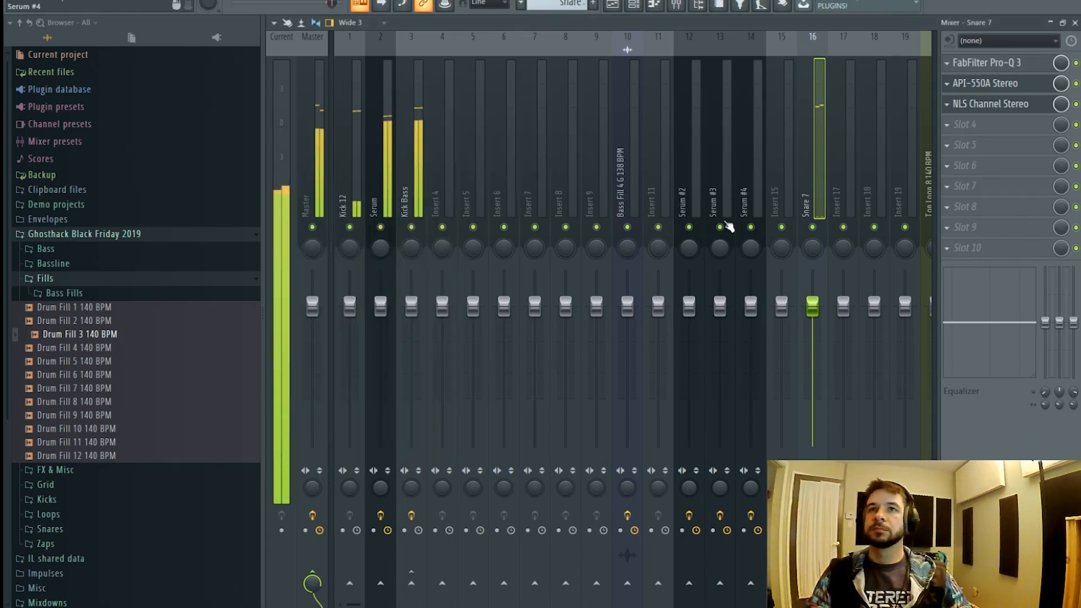
# - In Snare 7's FabFilter Pro-Q 3, add a bell cut of about -1.6 dB at 530 Hz and a +1.7 dB boost near 16 kHz
pyautogui.click(986, 62)
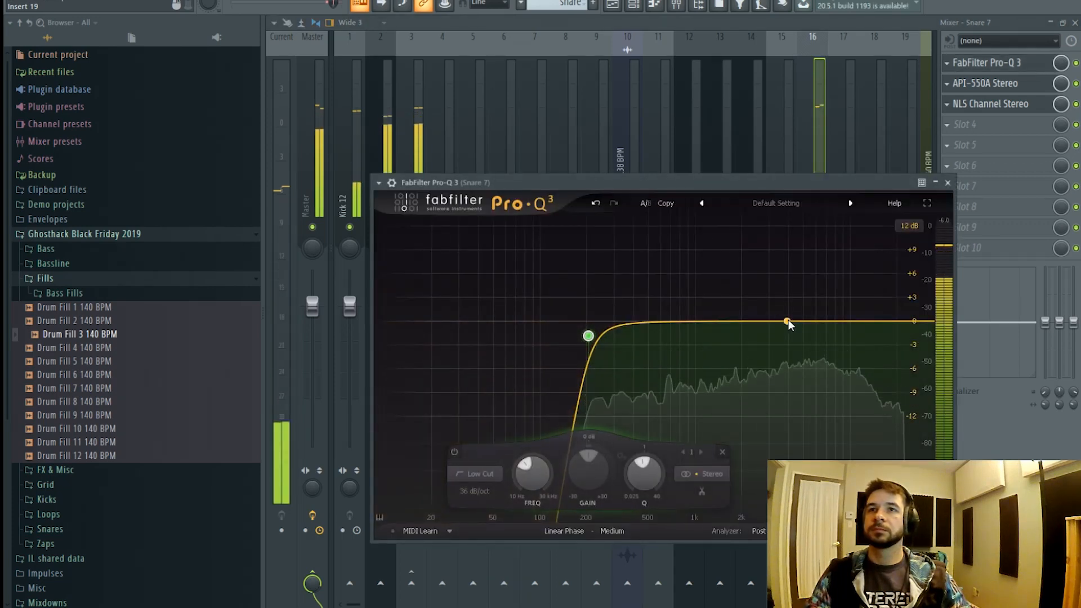
pyautogui.moveTo(787, 321); pyautogui.dragTo(821, 306)
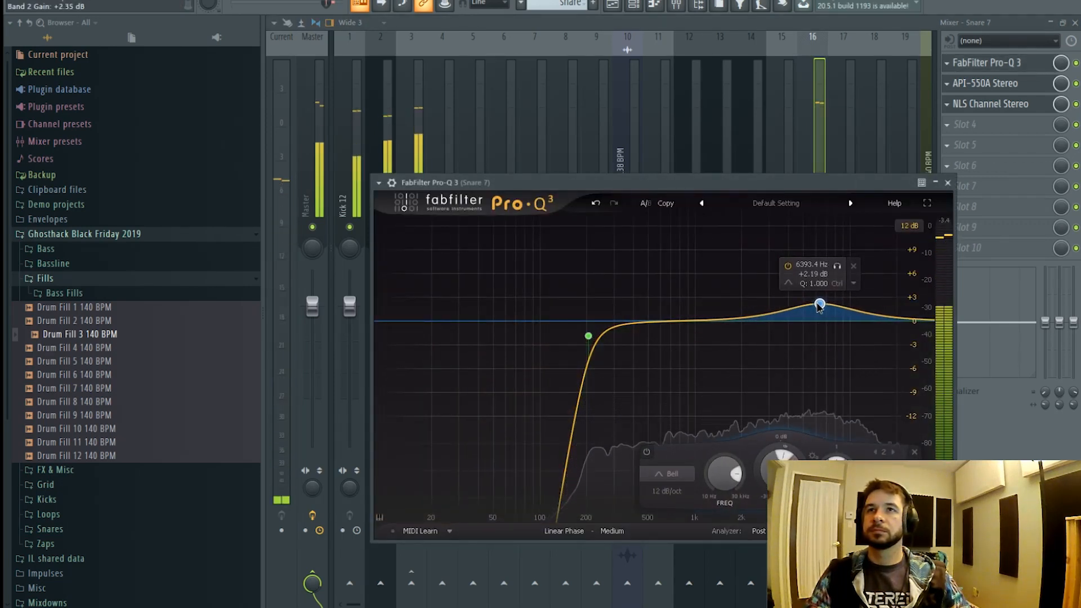
pyautogui.click(652, 334)
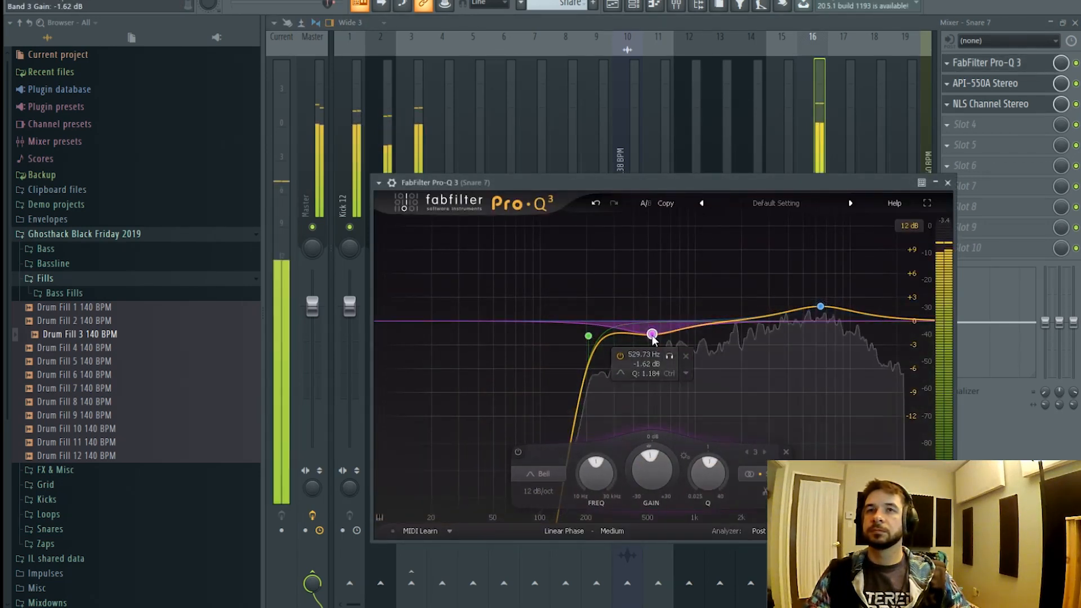
pyautogui.moveTo(817, 307); pyautogui.dragTo(884, 308)
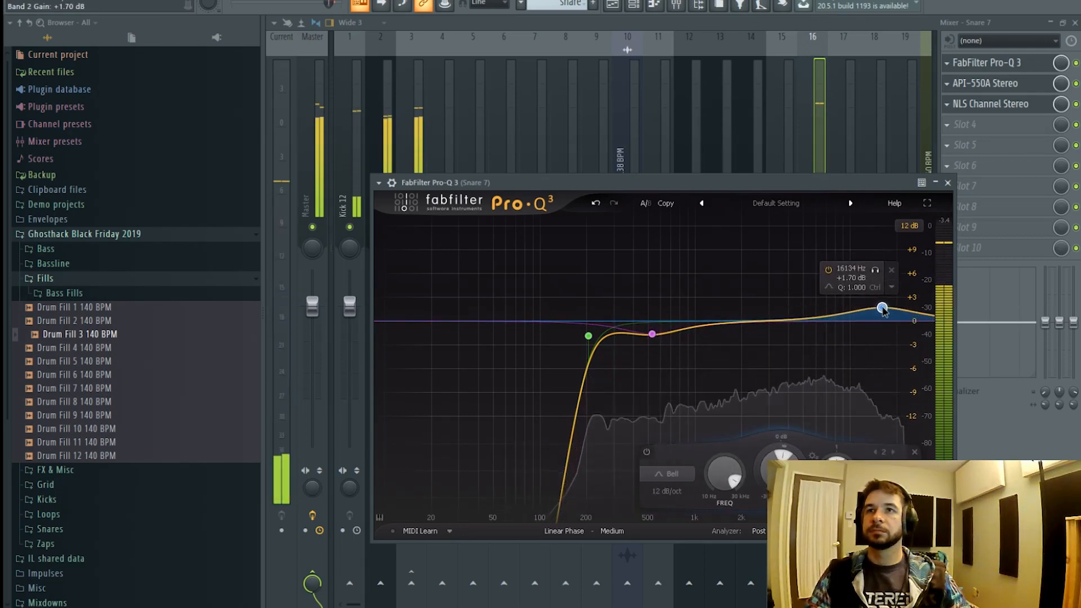
pyautogui.click(948, 183)
# - Solo Snare 7, raise its Pro-Q 3 low cut to about 332 Hz with a 72 dB/oct slope, and unsolo it
pyautogui.rightClick(813, 227)
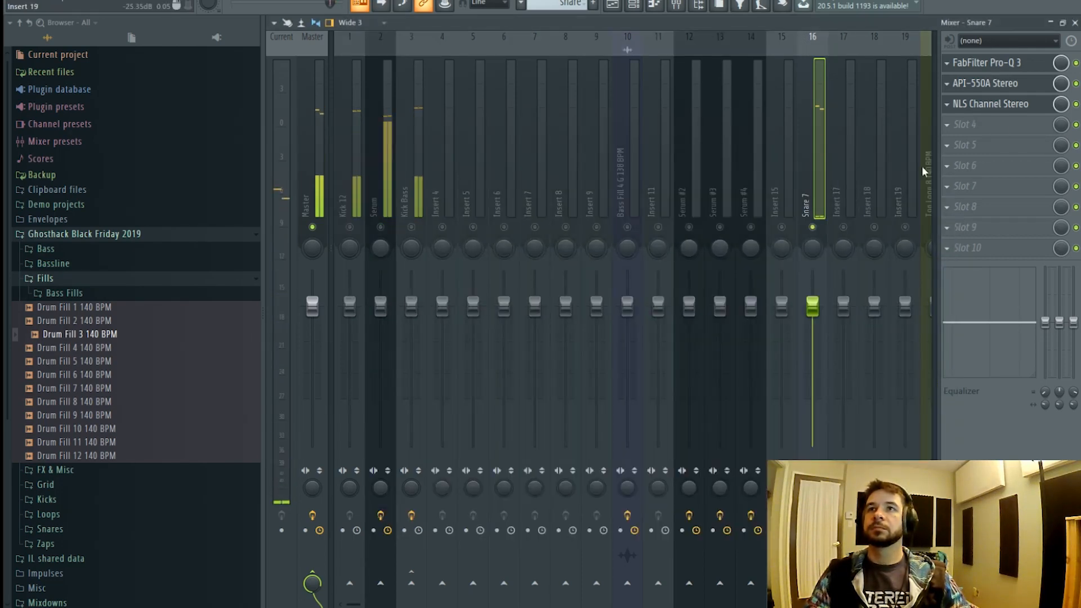
pyautogui.click(1002, 64)
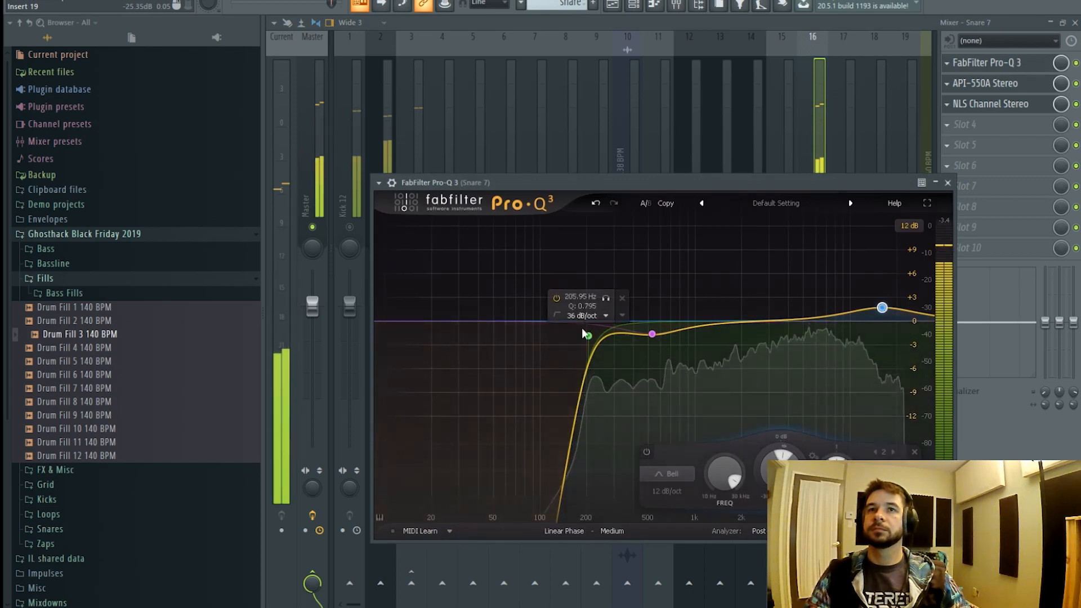
pyautogui.moveTo(585, 333); pyautogui.dragTo(626, 343)
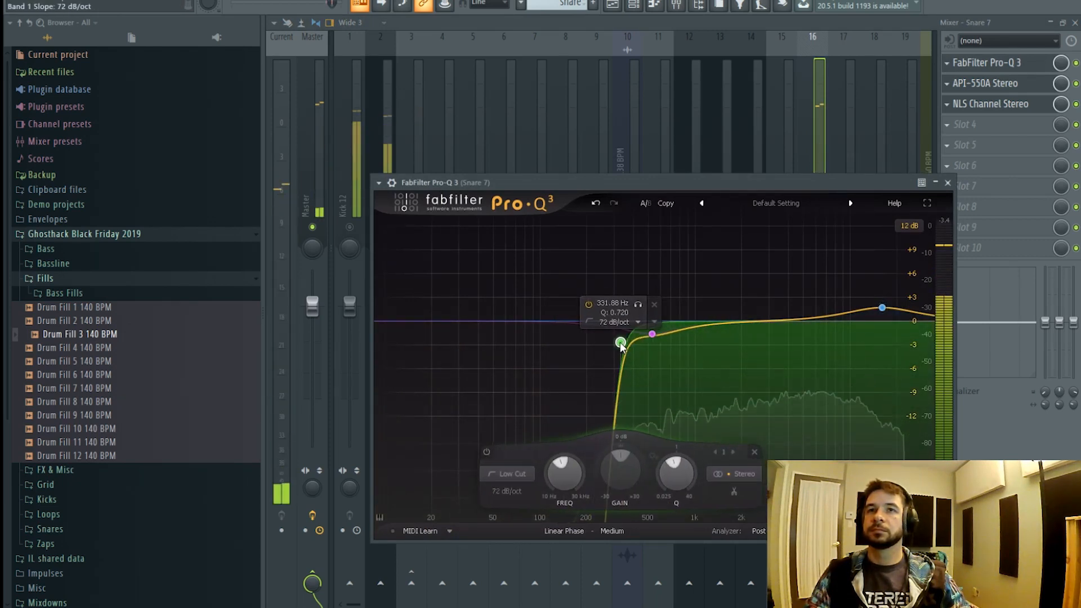
pyautogui.click(819, 208)
pyautogui.rightClick(813, 227)
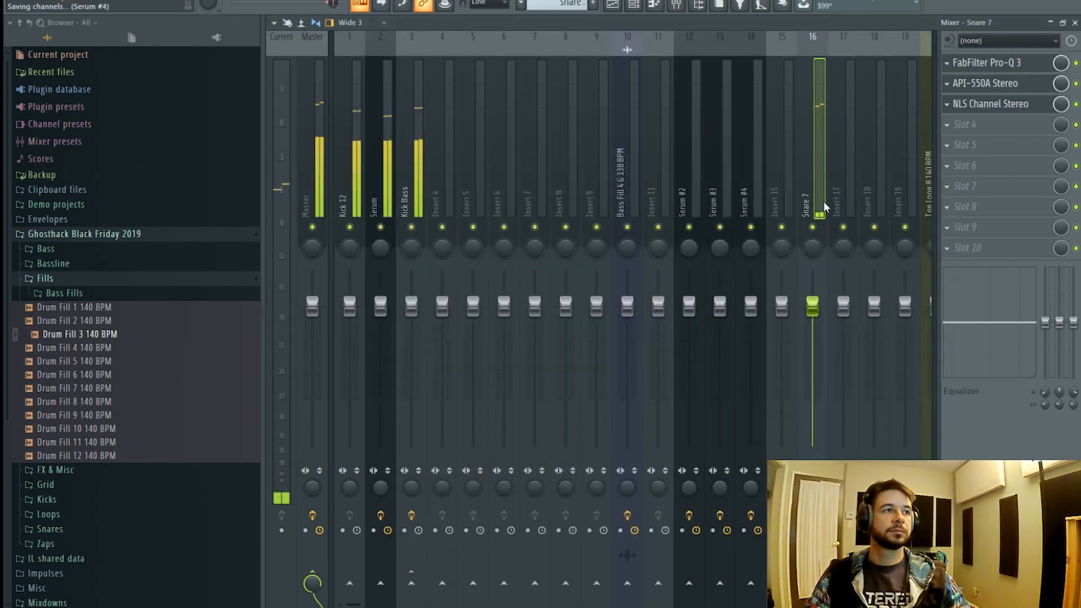
# - Preview Drum Fill 6 140 BPM, clear the playlist selection and play the arrangement from about bar 96
pyautogui.click(612, 5)
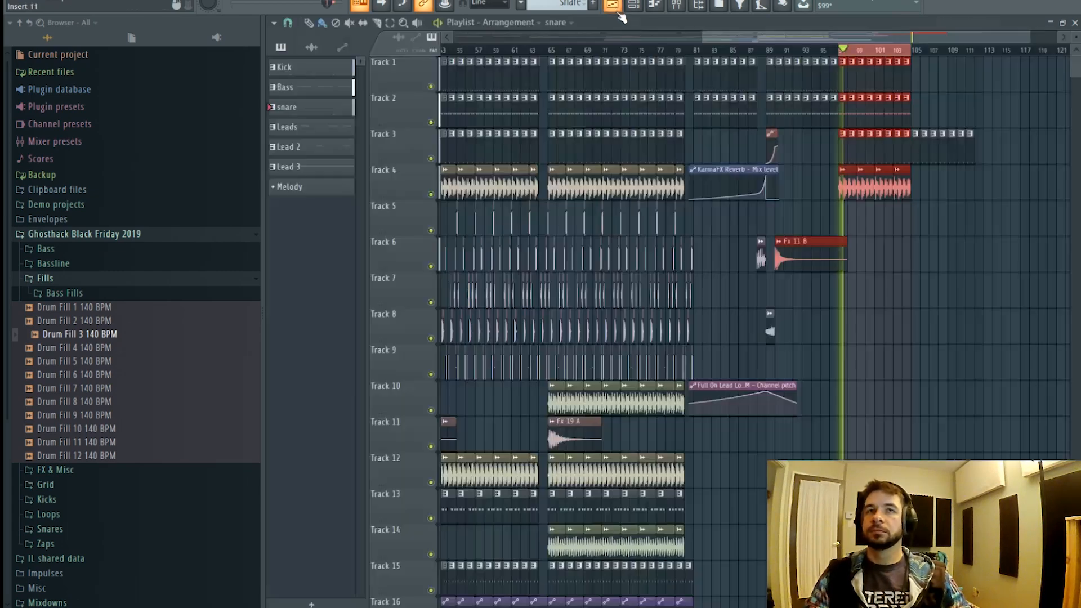
pyautogui.moveTo(62, 375); pyautogui.dragTo(114, 400)
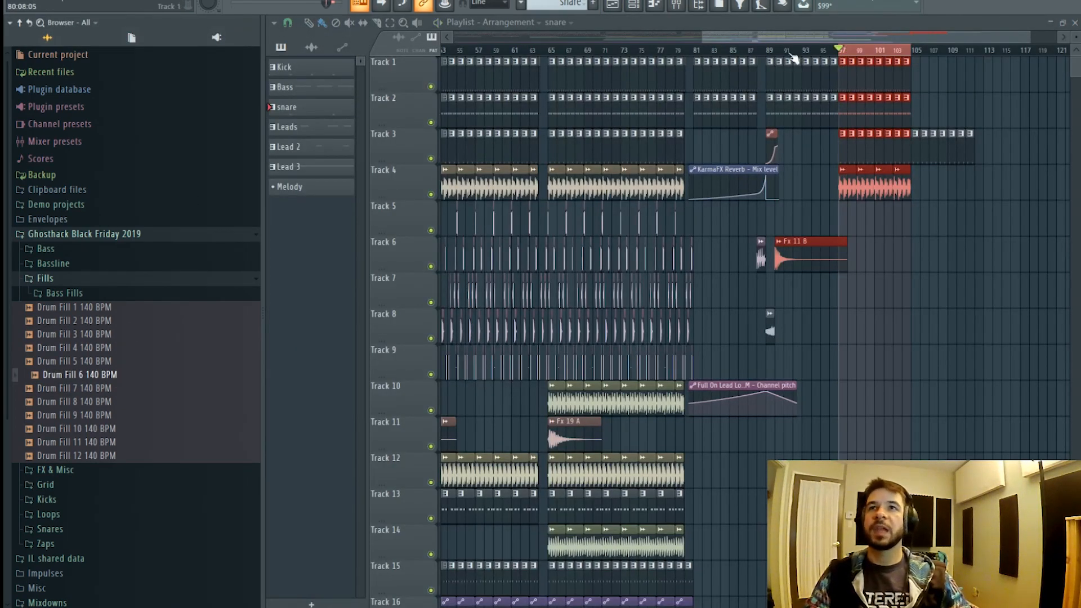
pyautogui.click(830, 51)
pyautogui.hotkey('ctrl', 'd')
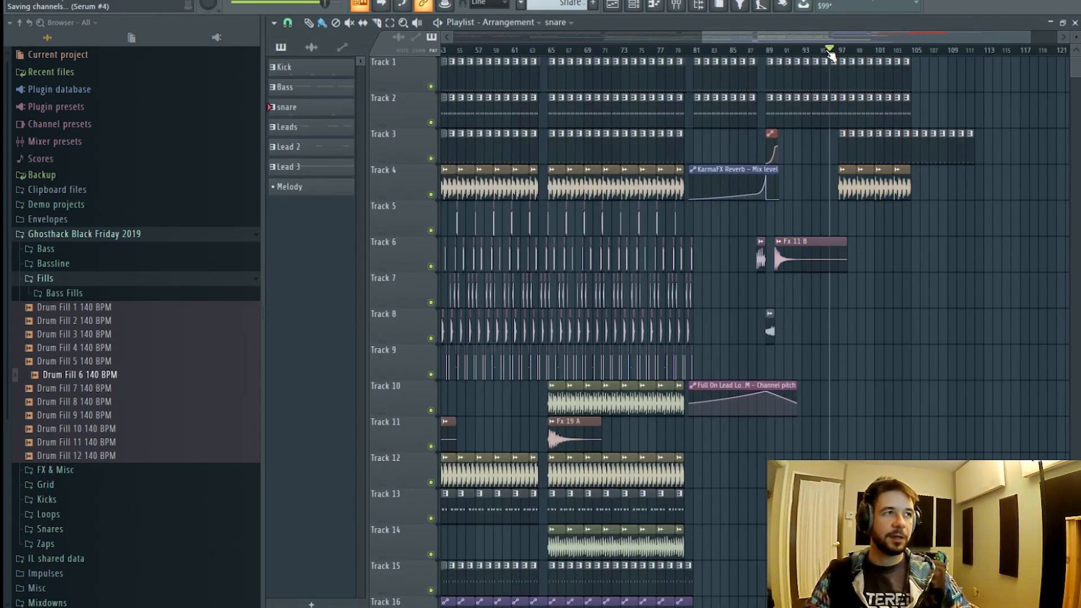
pyautogui.press('space')
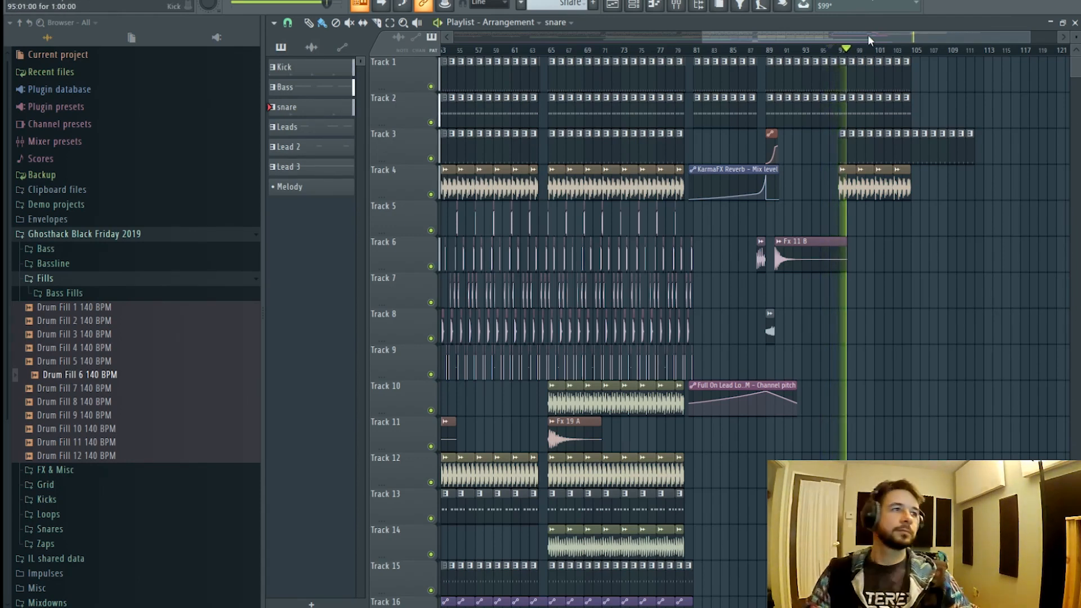
pyautogui.press('space')
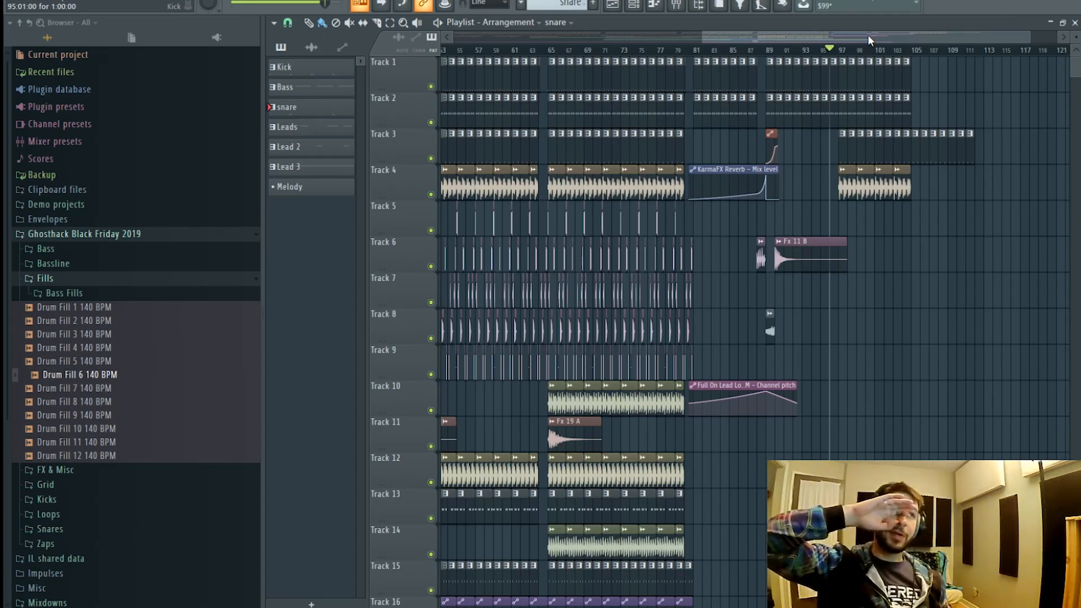
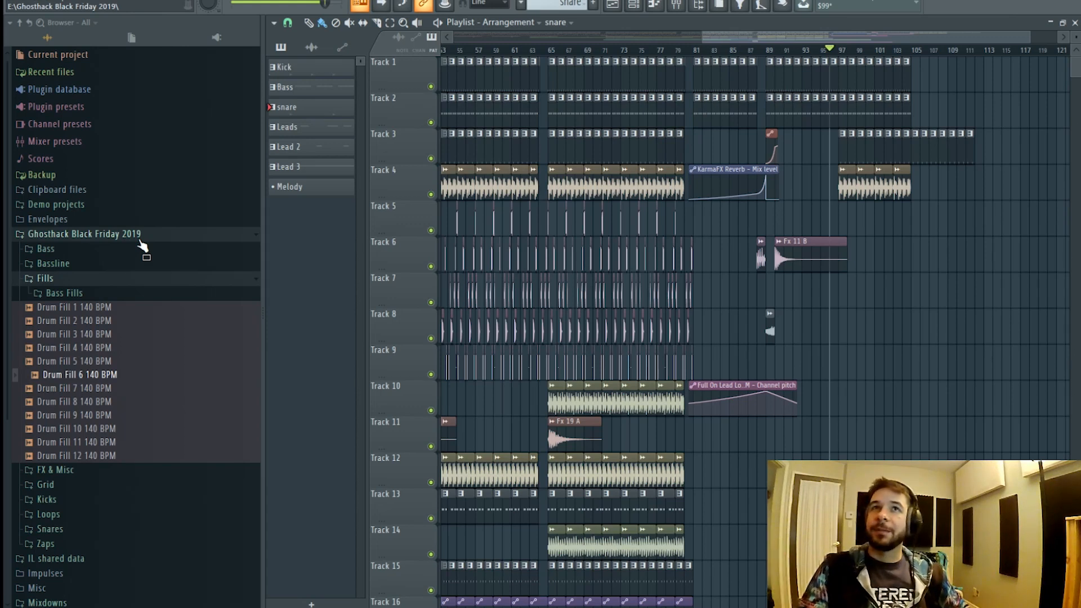
# - Switch to the Ghosthack website, open the Black Friday sale page, look through the discounted sound packs and return to FL Studio
pyautogui.moveTo(908, 51); pyautogui.dragTo(966, 54)
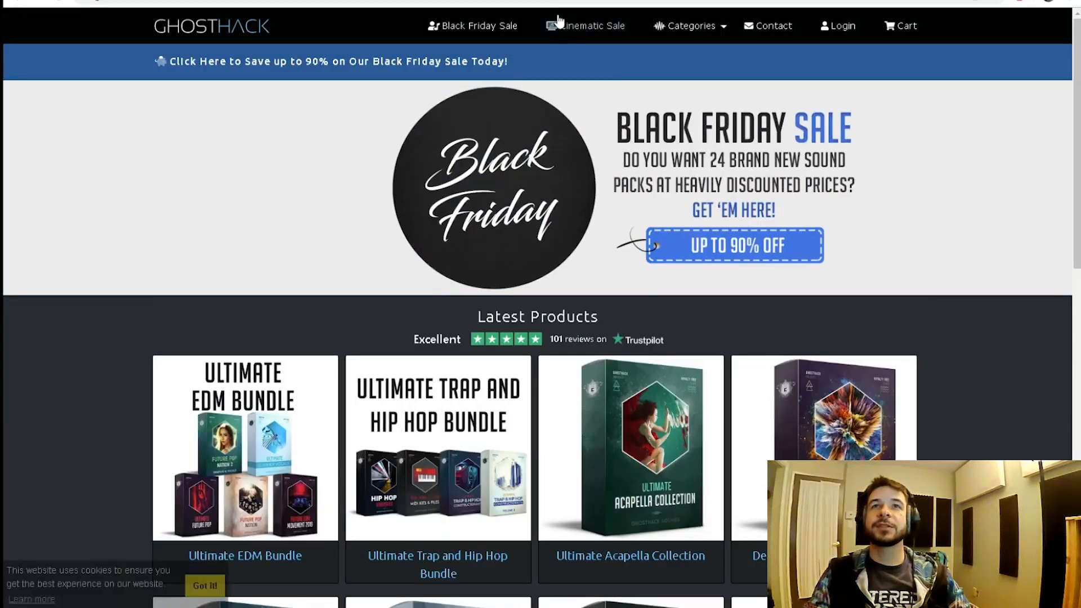
pyautogui.click(731, 246)
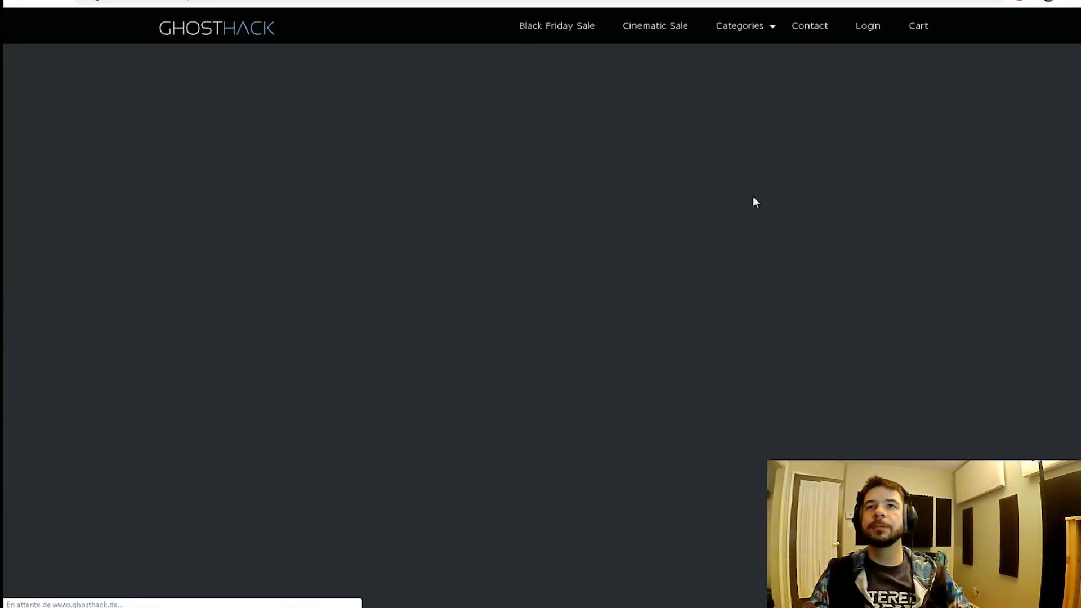
pyautogui.scroll(-6, 957, 287)
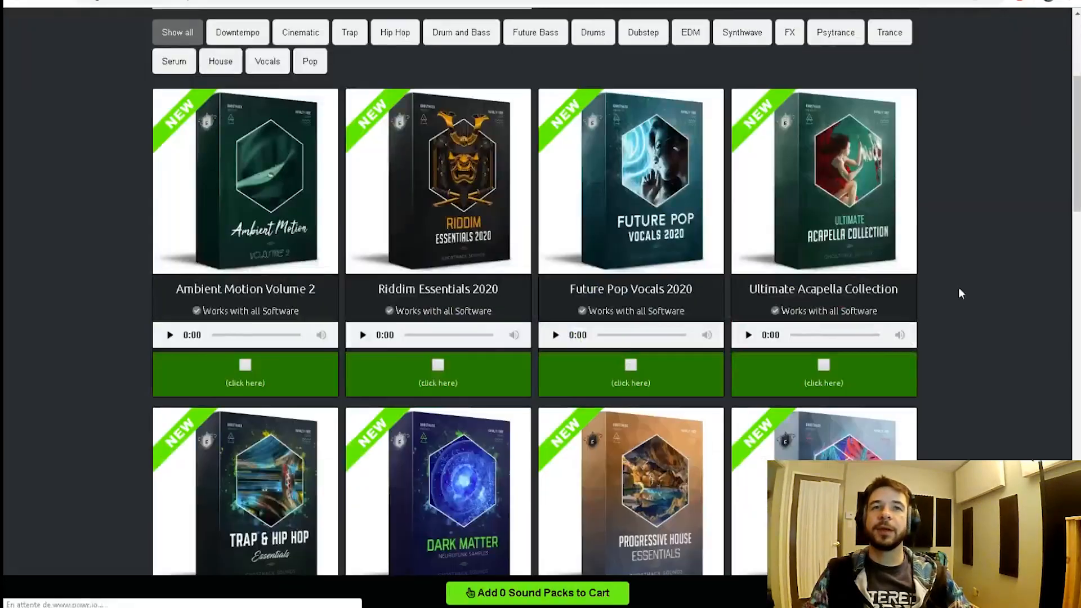
pyautogui.scroll(-10, 948, 263)
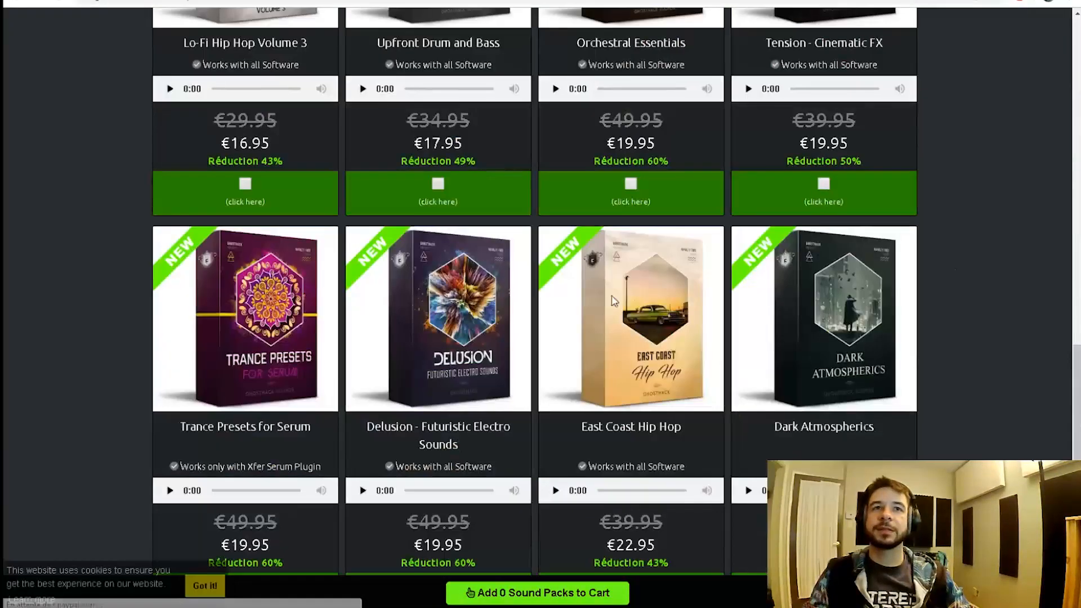
pyautogui.moveTo(273, 345)
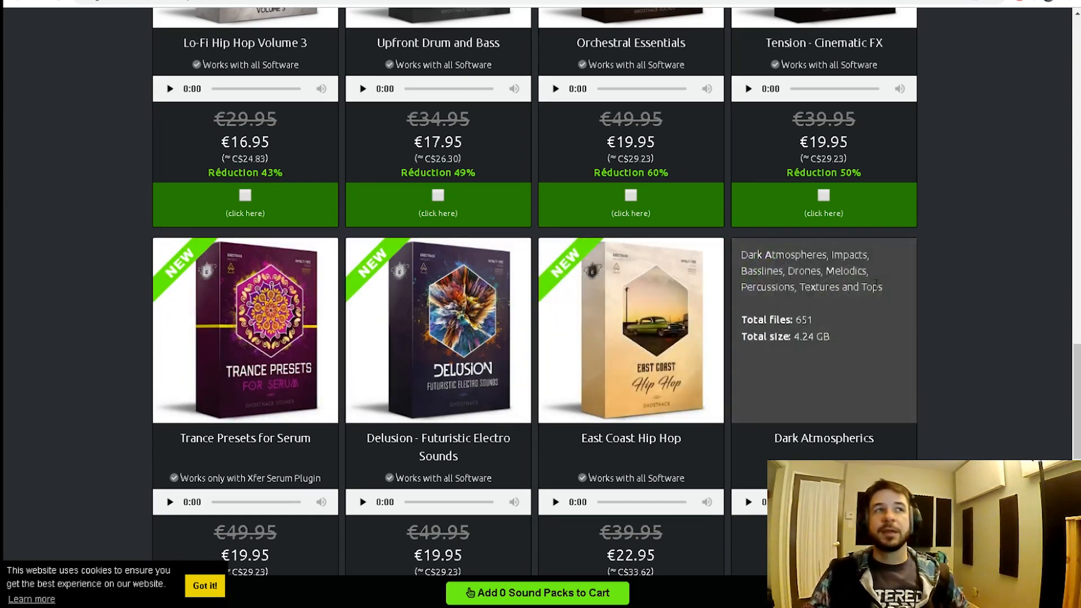
pyautogui.scroll(5, 901, 358)
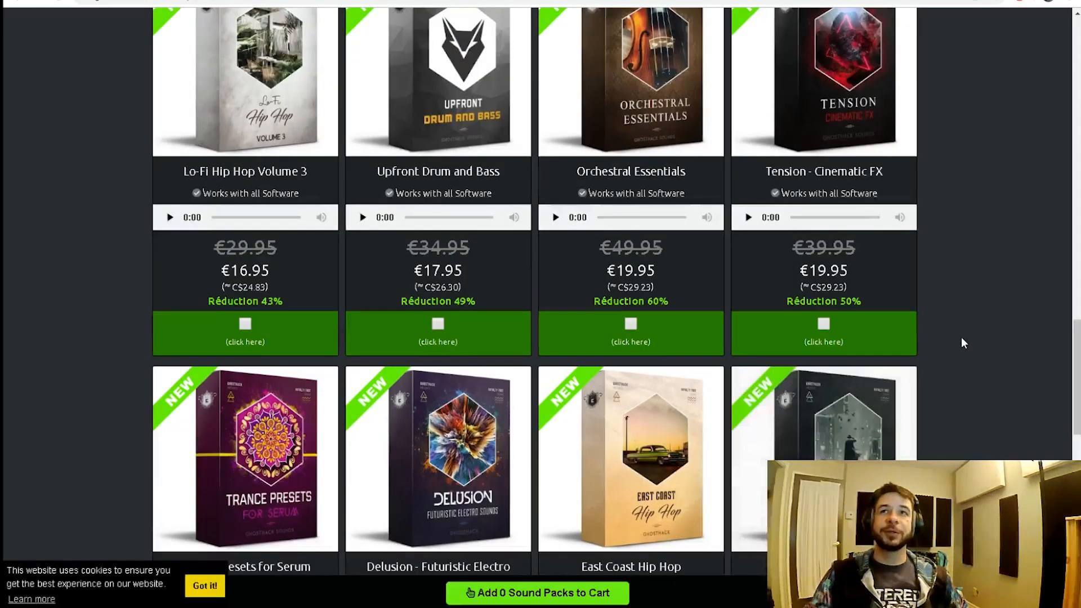
pyautogui.scroll(-5, 962, 337)
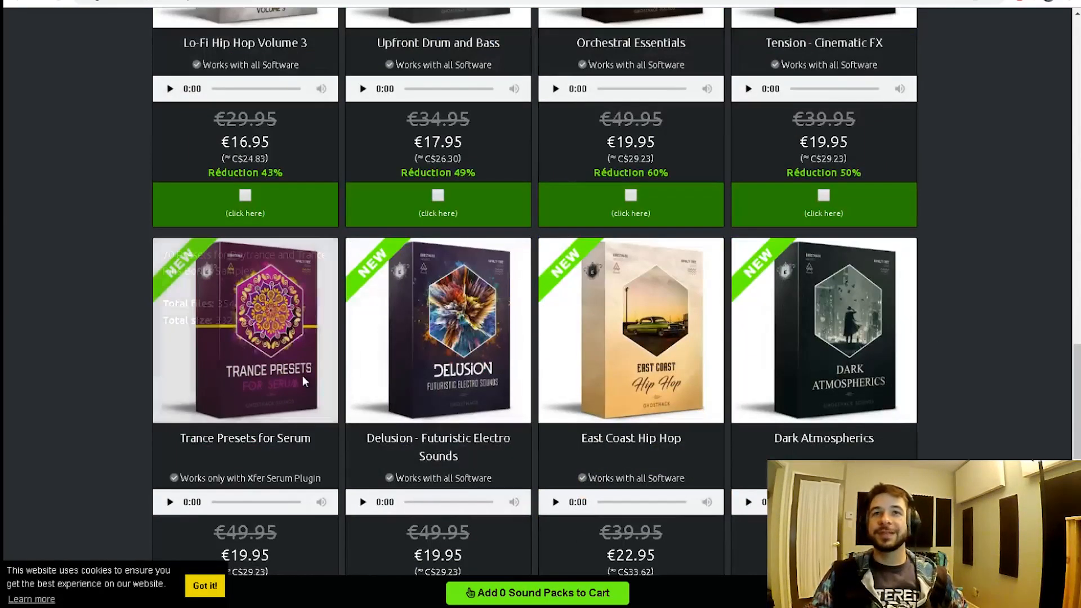
pyautogui.scroll(-2, 989, 273)
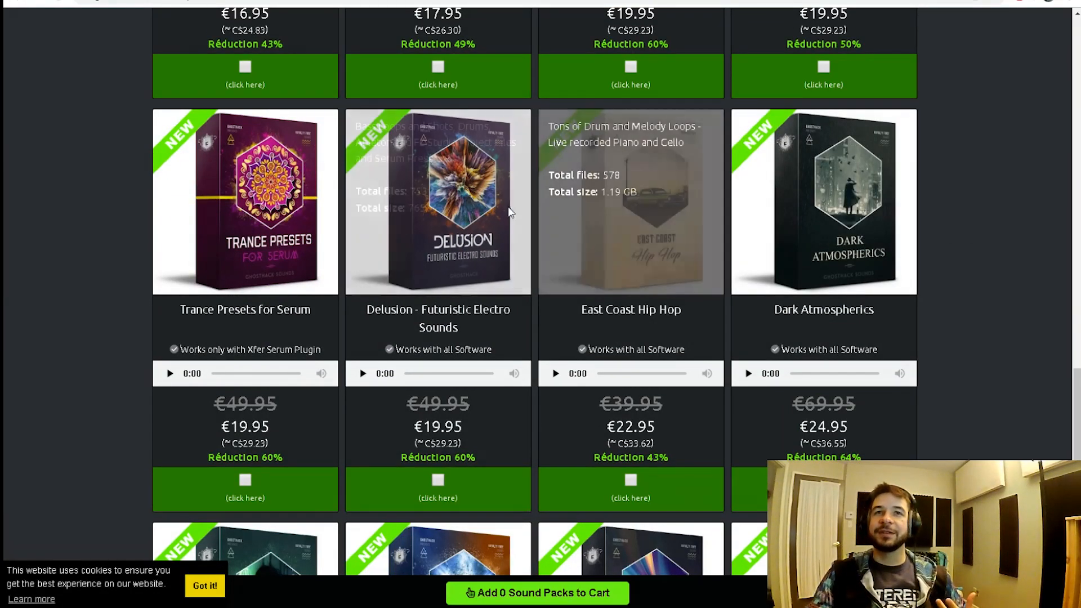
pyautogui.scroll(-2, 505, 217)
pyautogui.scroll(-4, 504, 219)
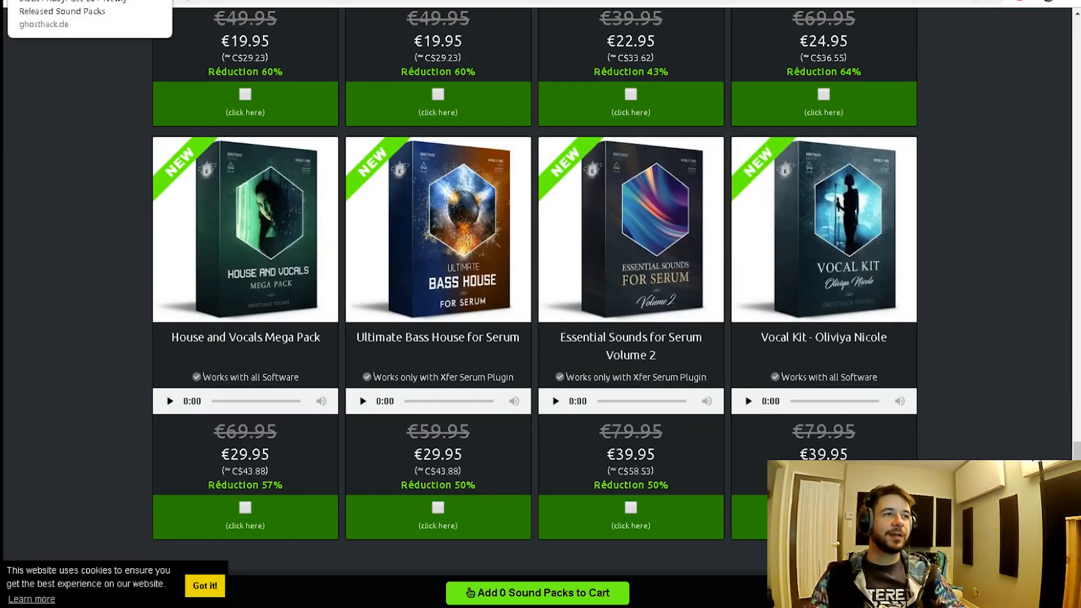
pyautogui.hotkey('alt', 'Tab')
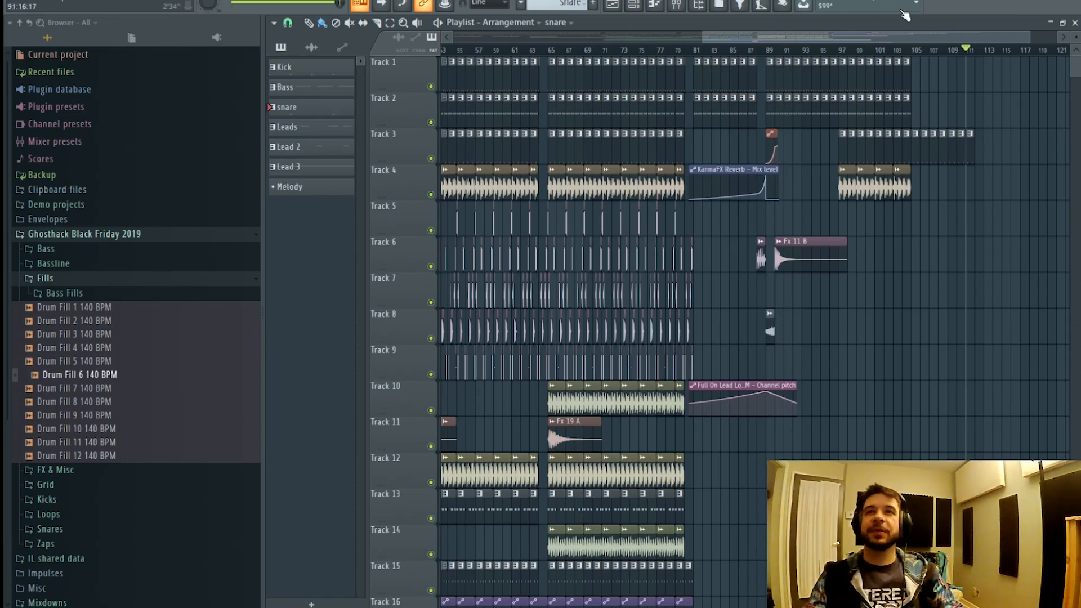
# - Play the arrangement from about bar 85 and again from about bar 95 to hear the transition into the new section
pyautogui.moveTo(837, 36); pyautogui.dragTo(870, 37)
pyautogui.click(758, 51)
pyautogui.press('space')
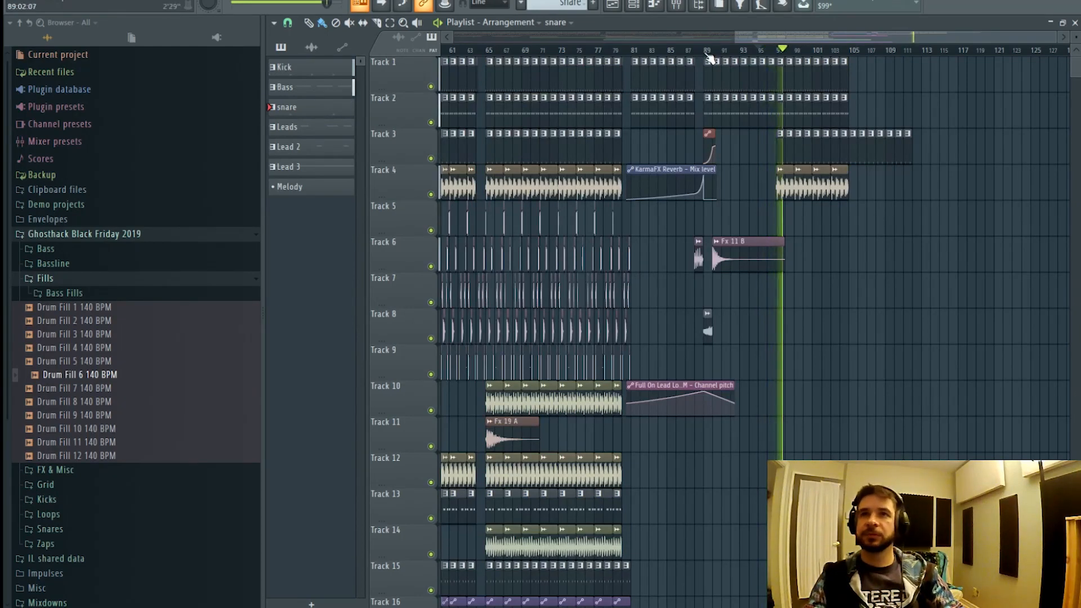
pyautogui.click(670, 51)
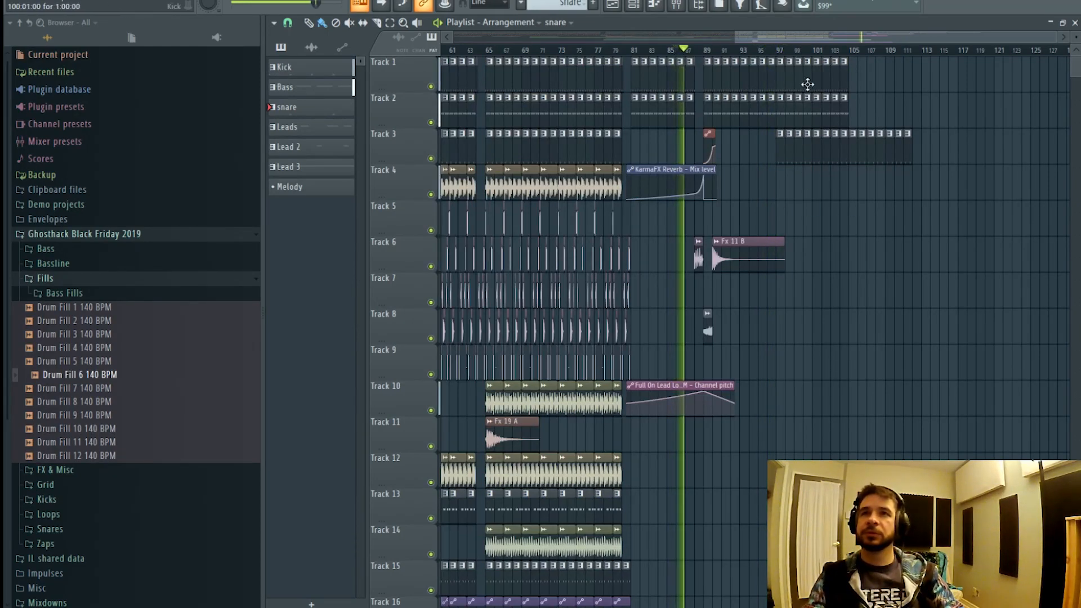
pyautogui.click(765, 50)
pyautogui.scroll(4, 784, 52)
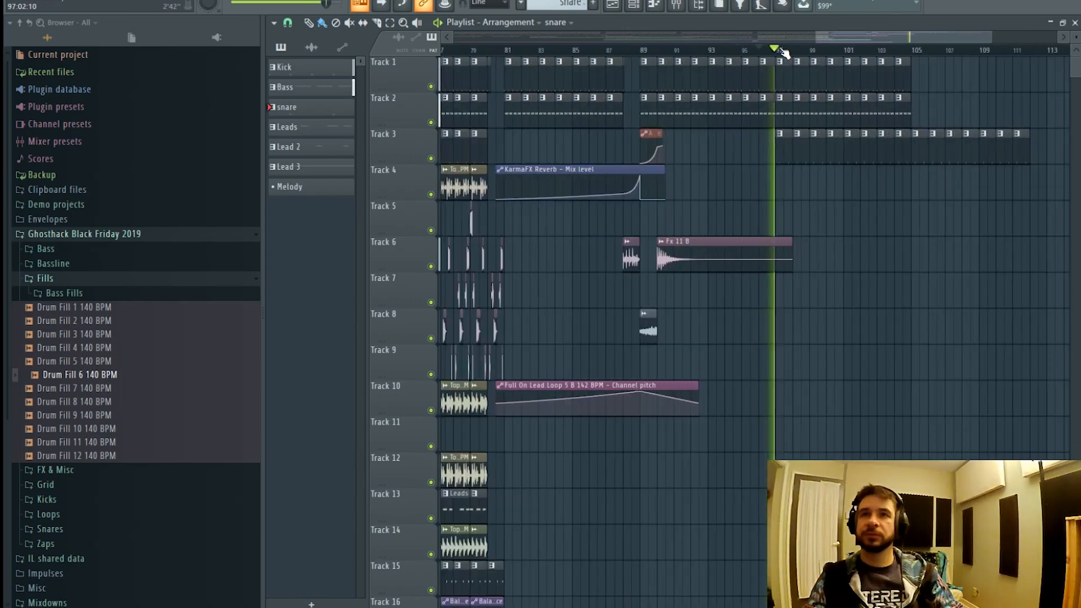
pyautogui.scroll(-4, 783, 52)
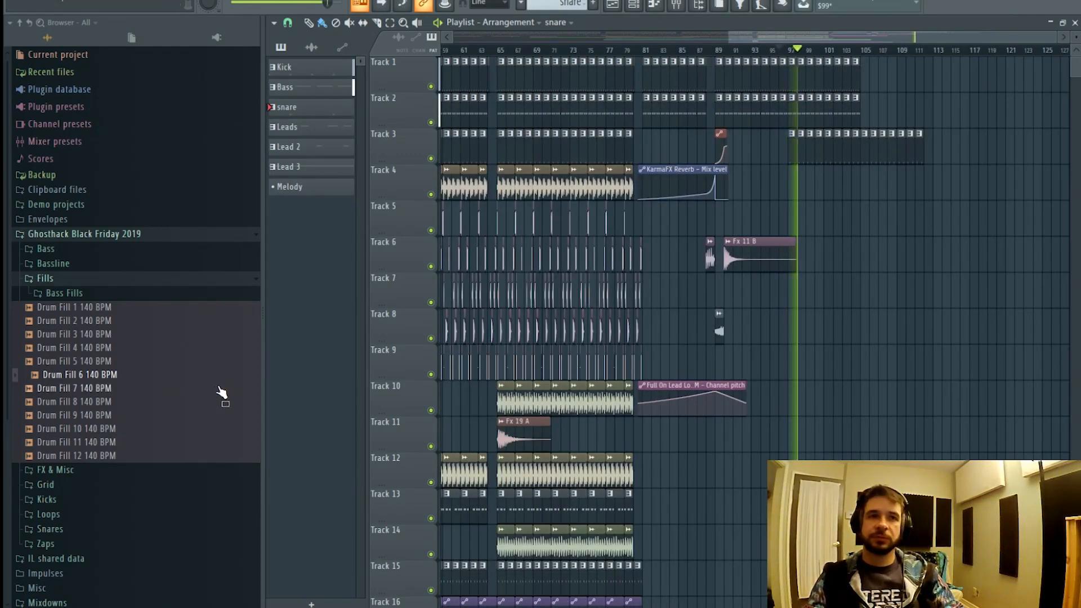
# - Set the Channel rack to show all channels and look through the list
pyautogui.press('F6')
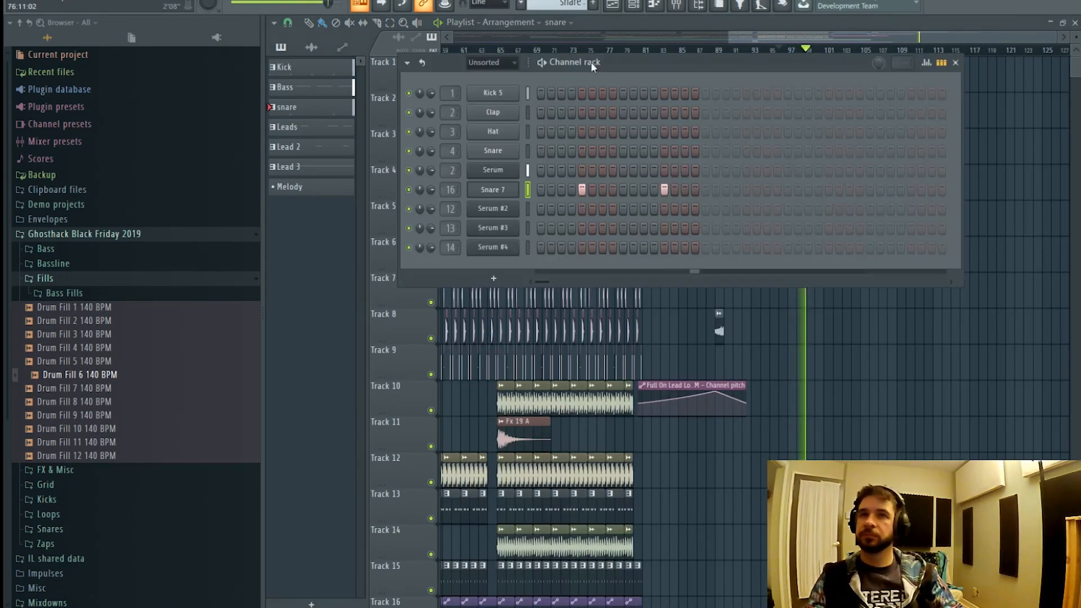
pyautogui.click(491, 61)
pyautogui.click(491, 72)
pyautogui.scroll(-5, 629, 201)
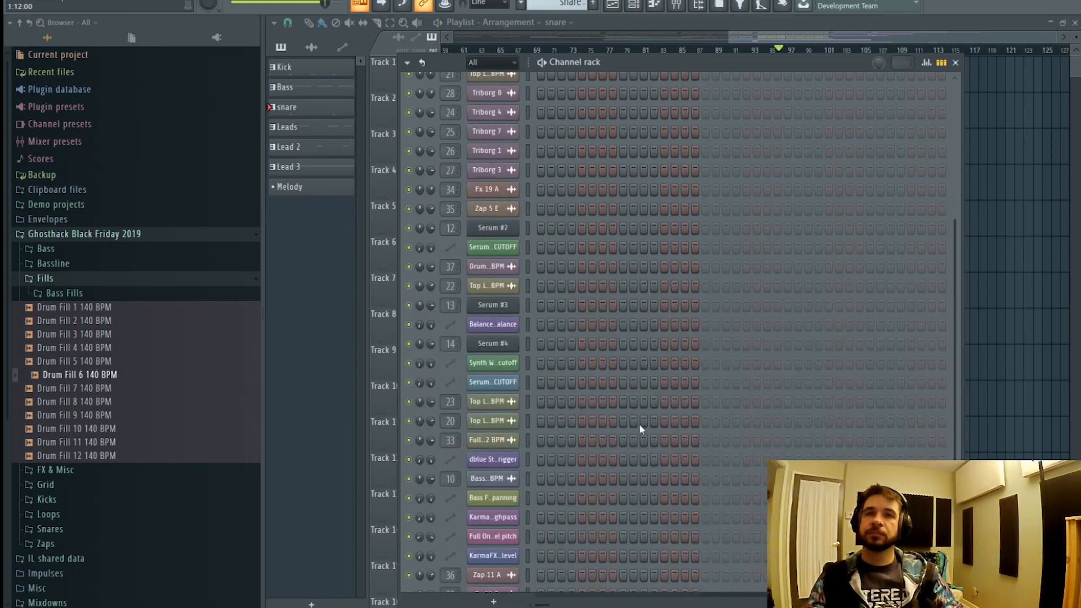
pyautogui.click(640, 6)
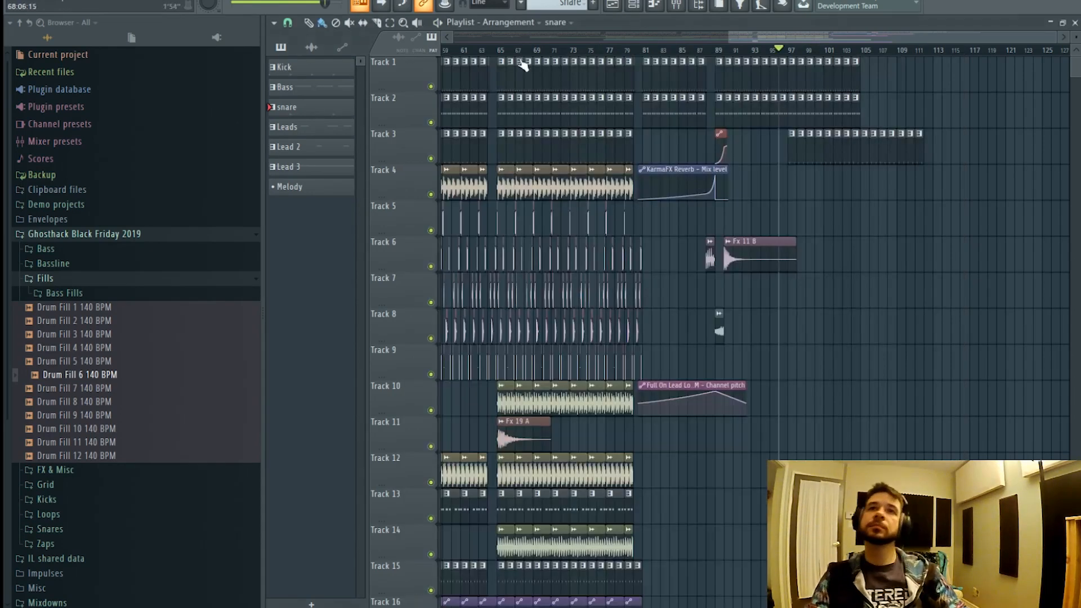
# - Create a new pattern and name it "Lead part 2"
pyautogui.rightClick(577, 7)
pyautogui.click(594, 2)
pyautogui.click(594, 2)
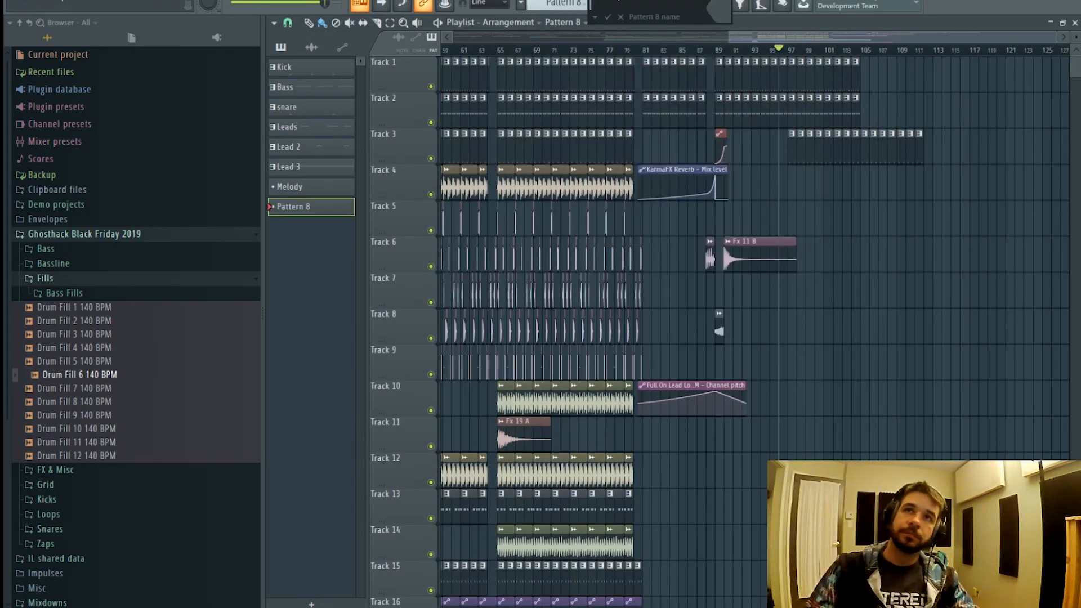
pyautogui.write('Lead par')
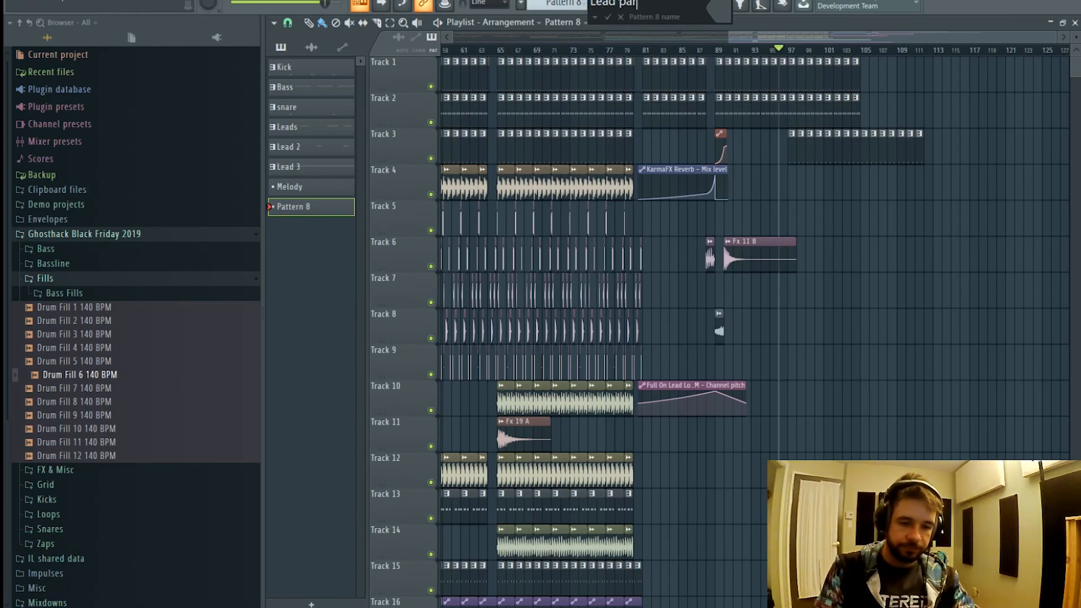
pyautogui.write('t 2')
pyautogui.press('Return')
# - Add a new Serum instrument channel for the Lead part 2 pattern
pyautogui.click(634, 6)
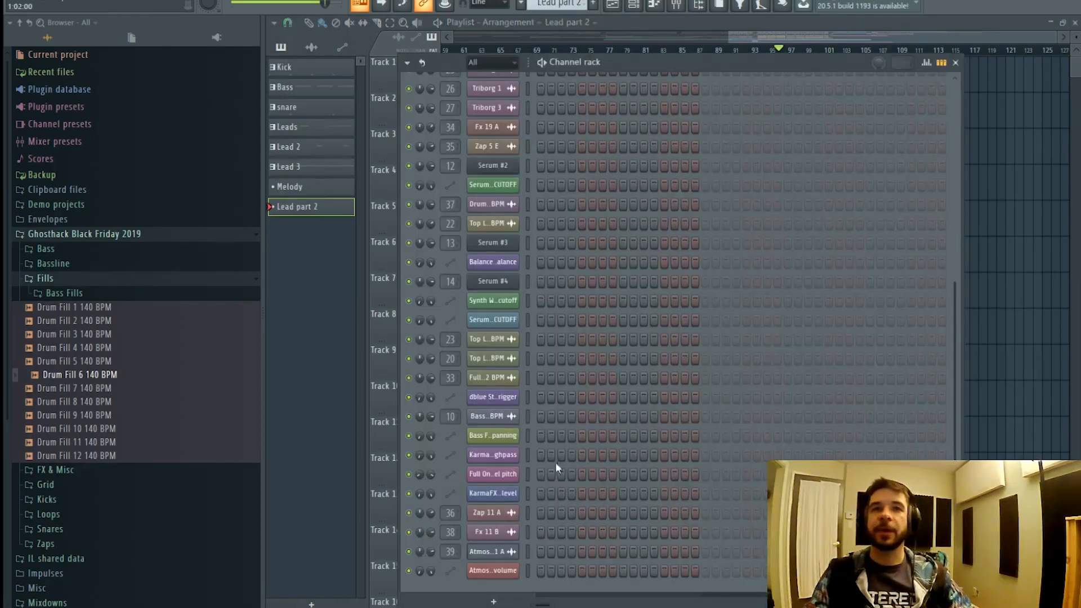
pyautogui.click(493, 602)
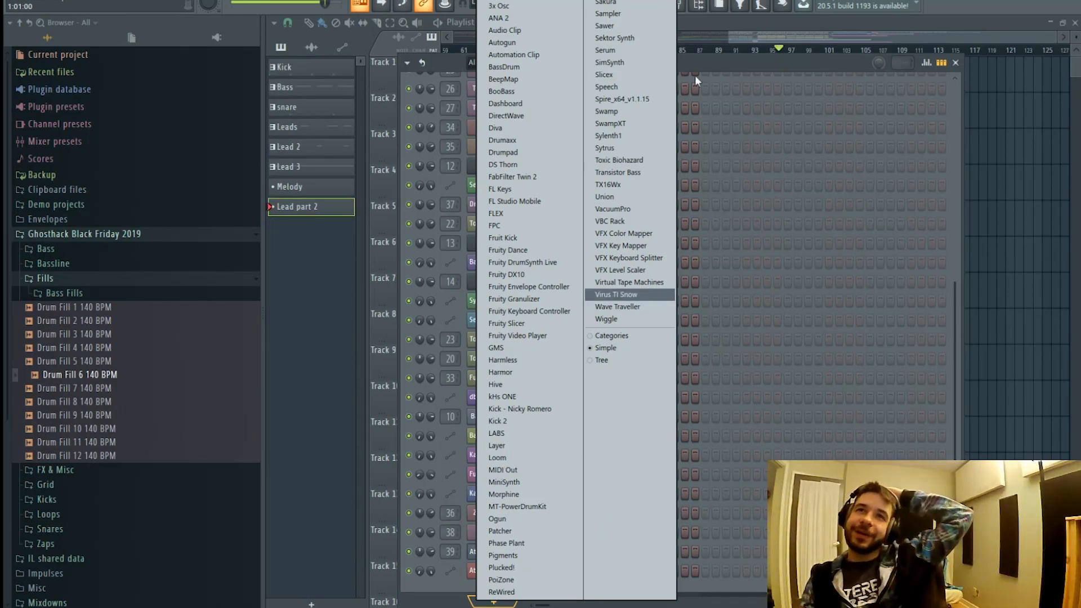
pyautogui.click(642, 52)
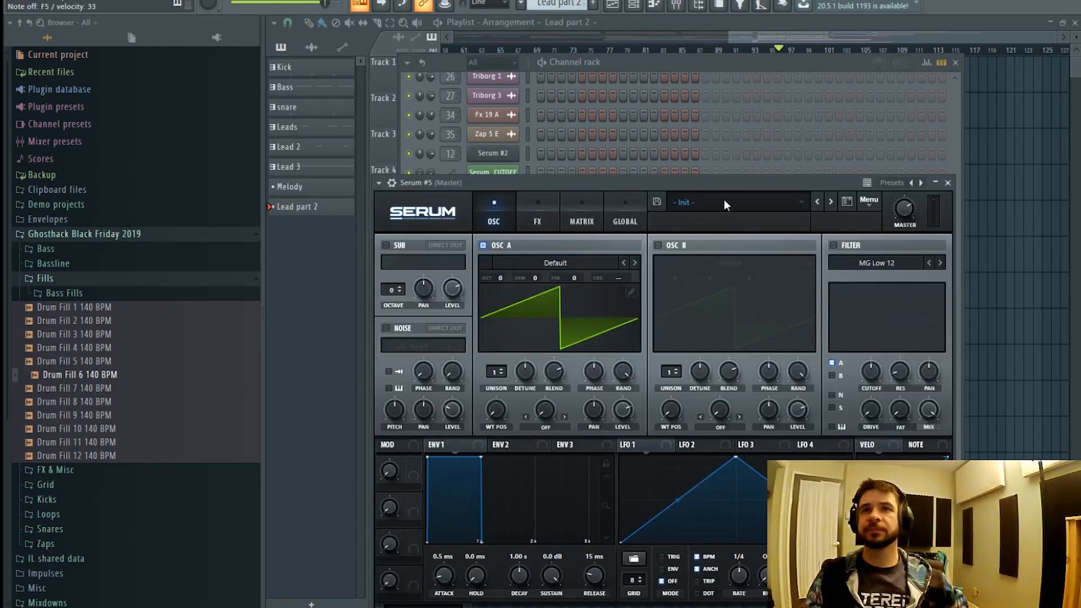
# - Audition Serum #5's User presets from the trance leads back through the trance basses and load Trance Bass - Randy Katana
pyautogui.click(724, 203)
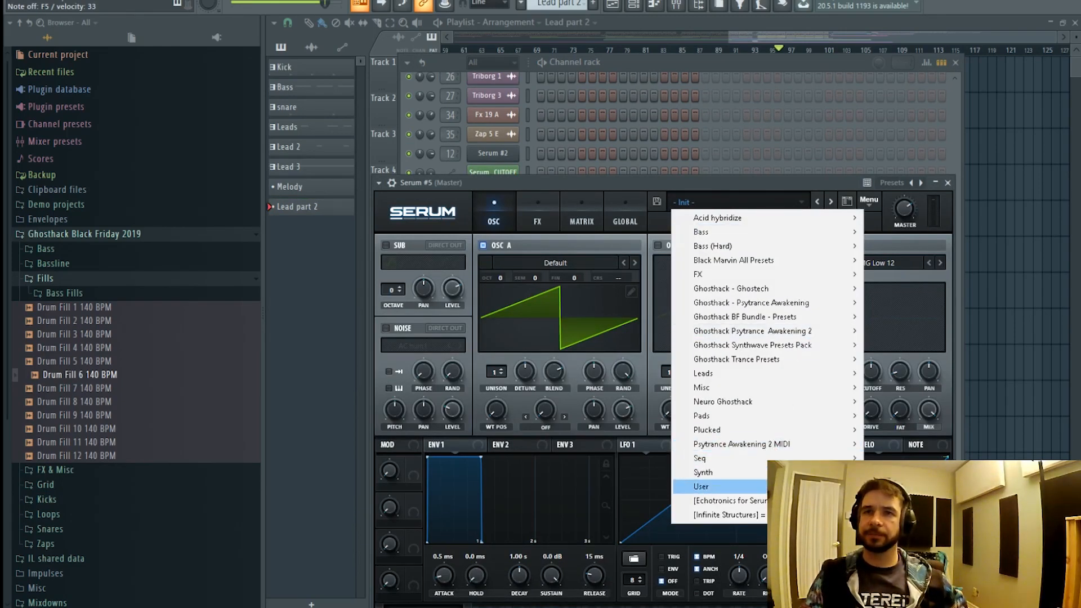
pyautogui.moveTo(704, 486)
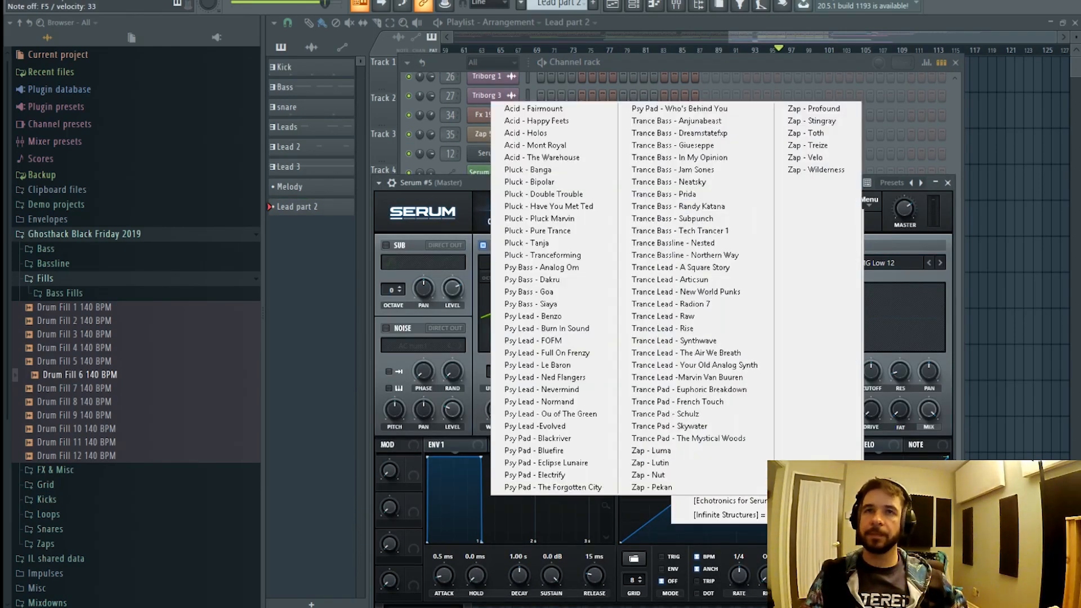
pyautogui.click(722, 286)
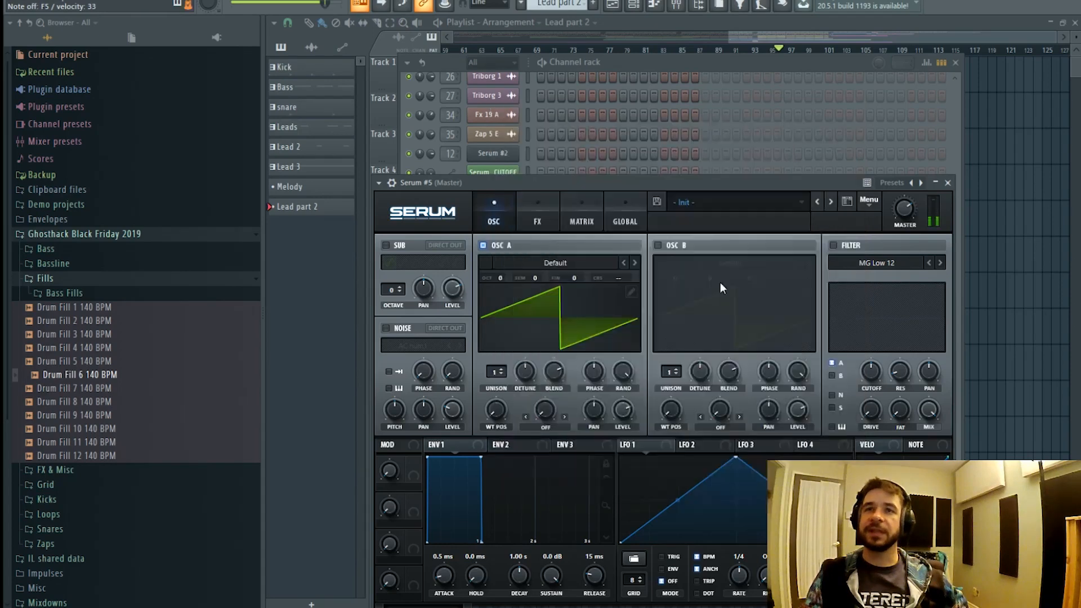
pyautogui.click(816, 202)
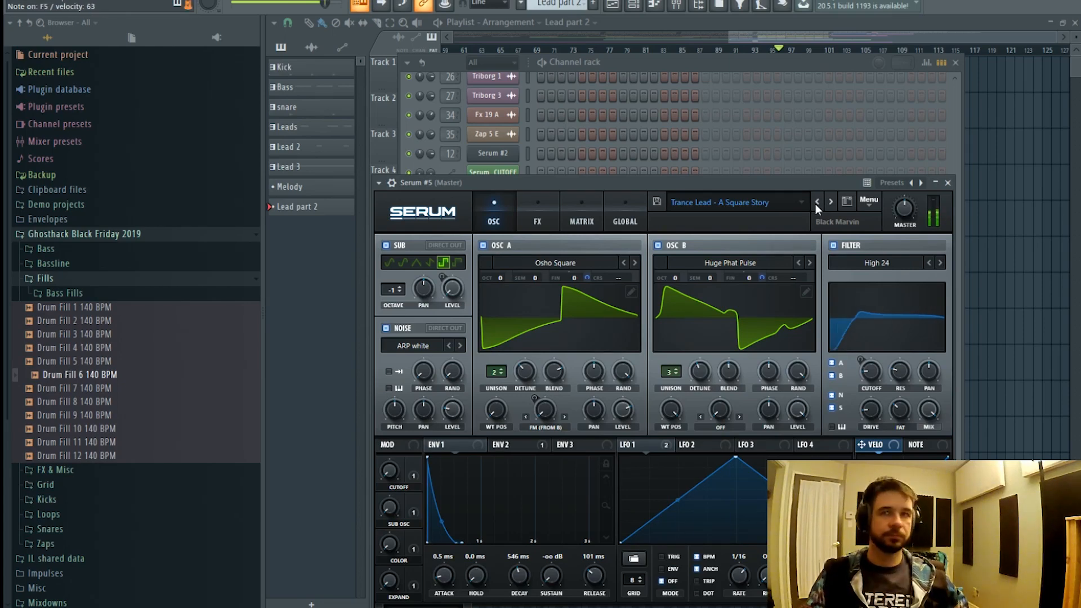
pyautogui.click(816, 202)
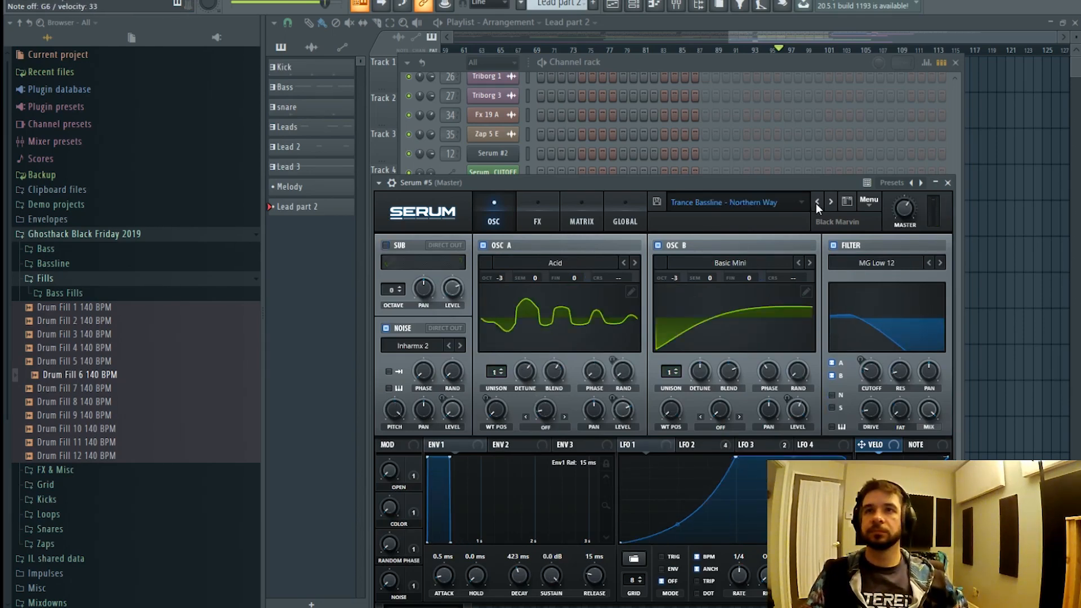
pyautogui.click(816, 202)
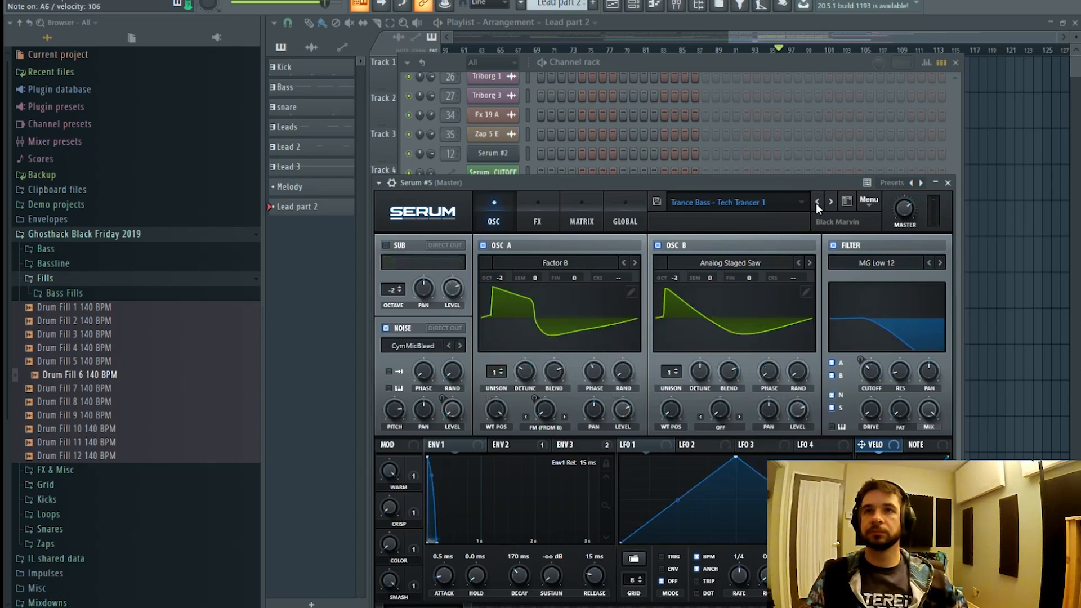
pyautogui.click(817, 202)
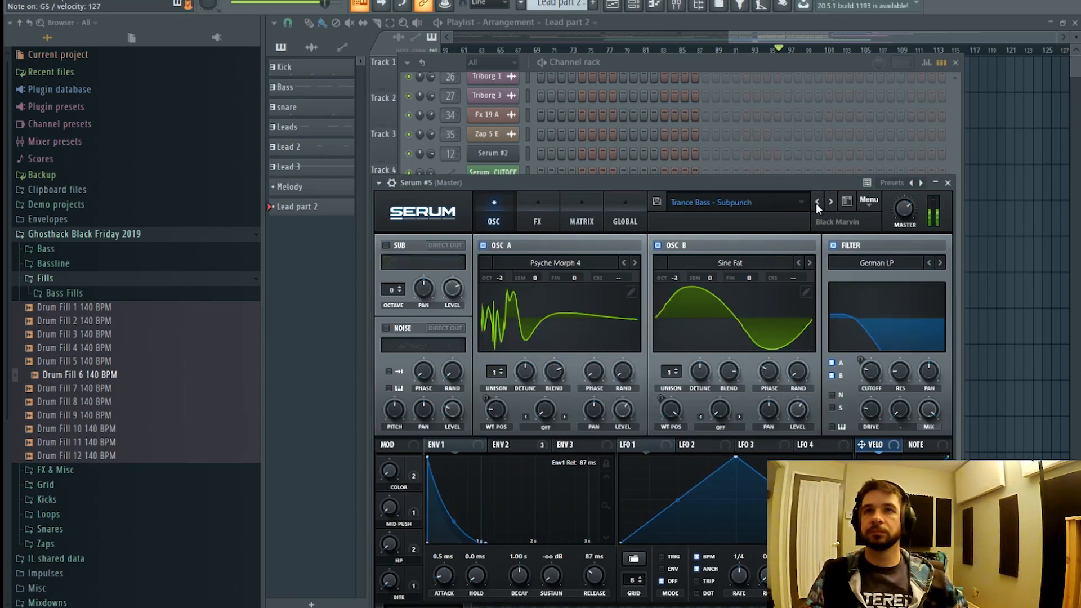
pyautogui.click(816, 202)
pyautogui.click(817, 203)
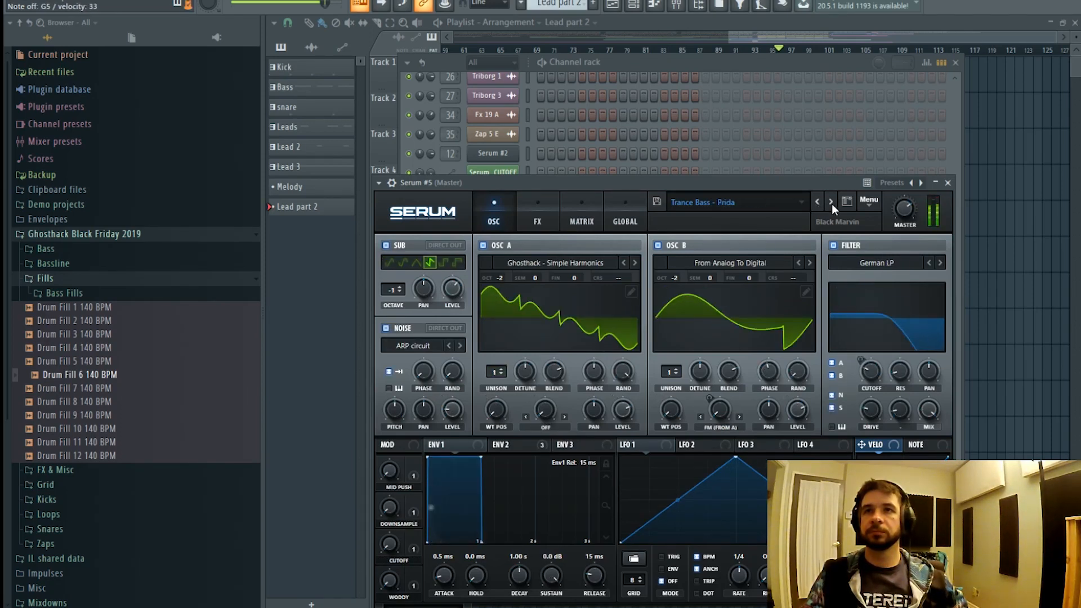
pyautogui.click(832, 202)
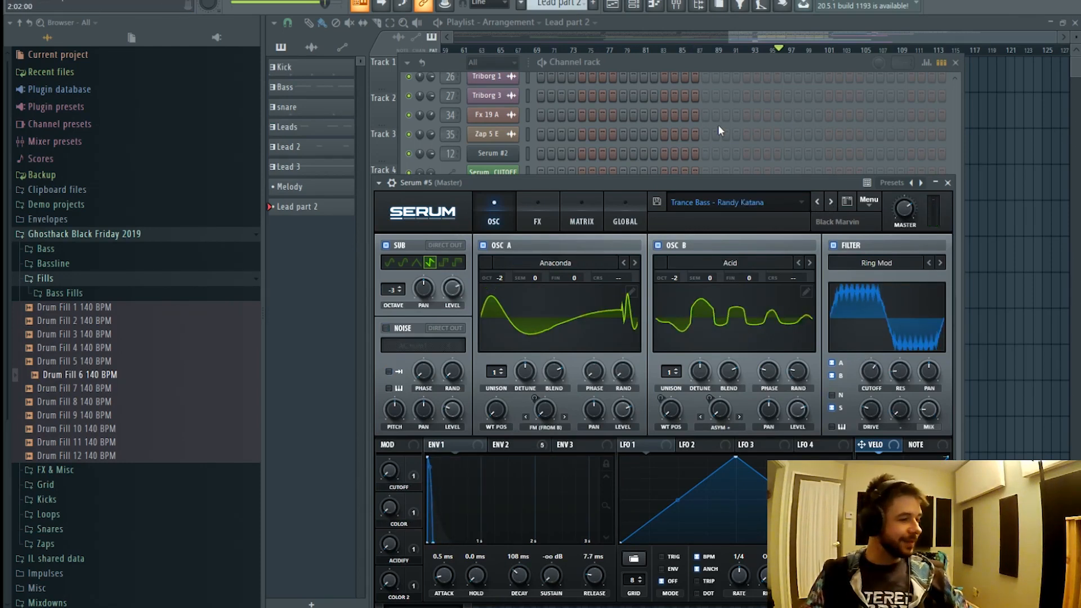
# - Open the piano roll of the Serum #5 channel in the Lead part 2 pattern
pyautogui.click(750, 61)
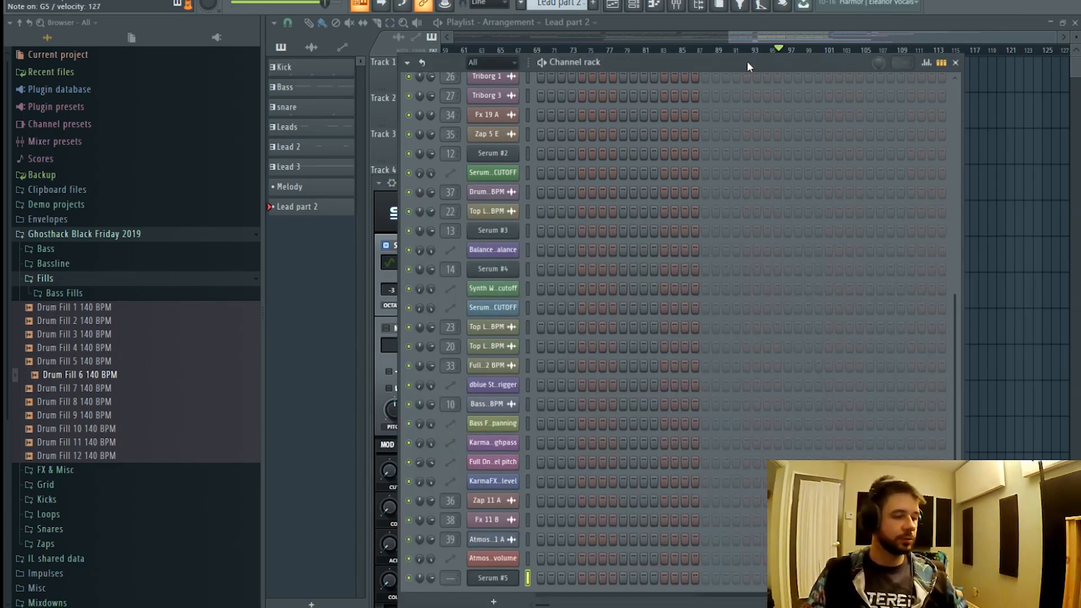
pyautogui.scroll(-1, 579, 395)
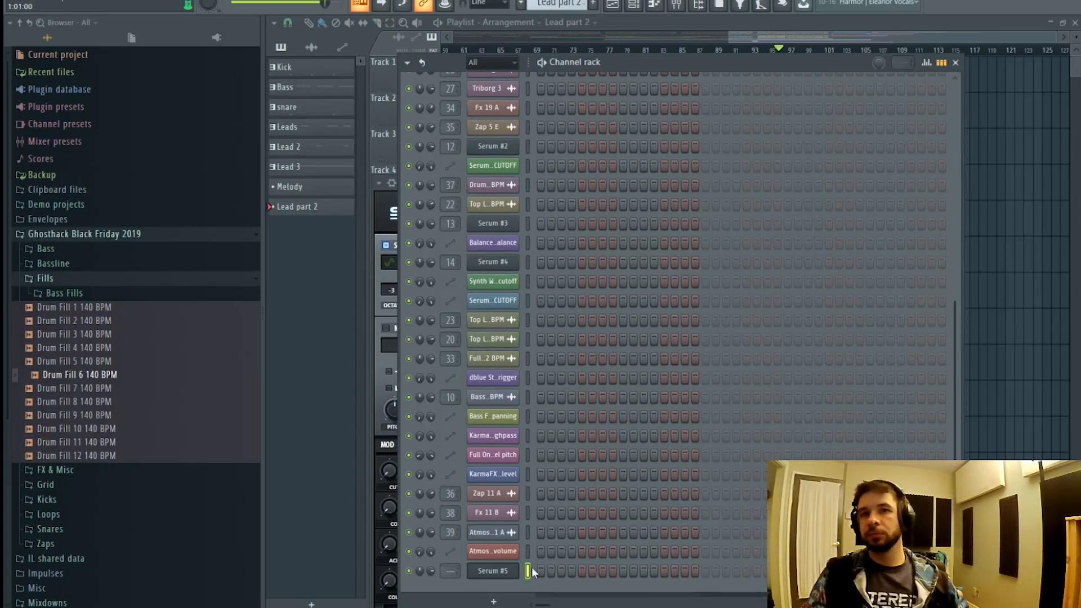
pyautogui.rightClick(515, 573)
pyautogui.click(572, 459)
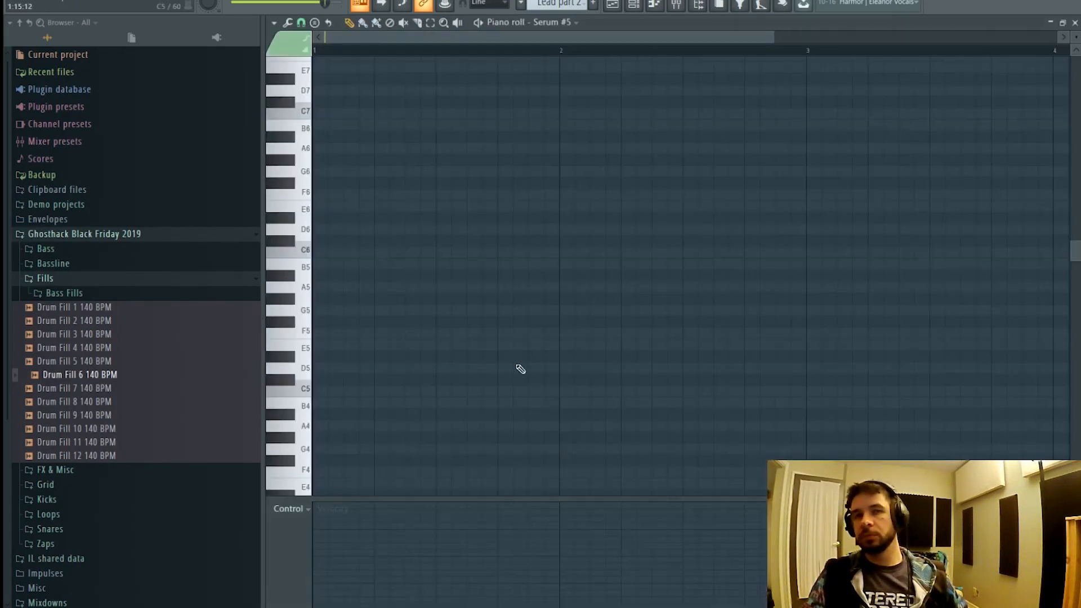
# - Draw two one-step G5 notes in bar 1 of Lead part 2, at steps 1 and 4
pyautogui.scroll(-1, 390, 356)
pyautogui.click(340, 277)
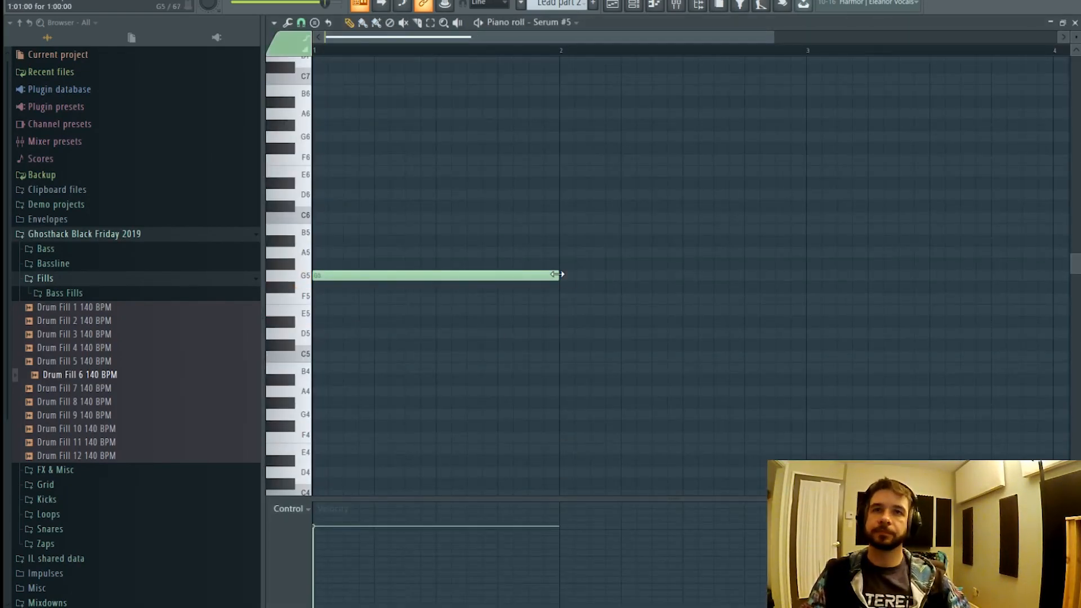
pyautogui.moveTo(556, 275); pyautogui.dragTo(327, 272)
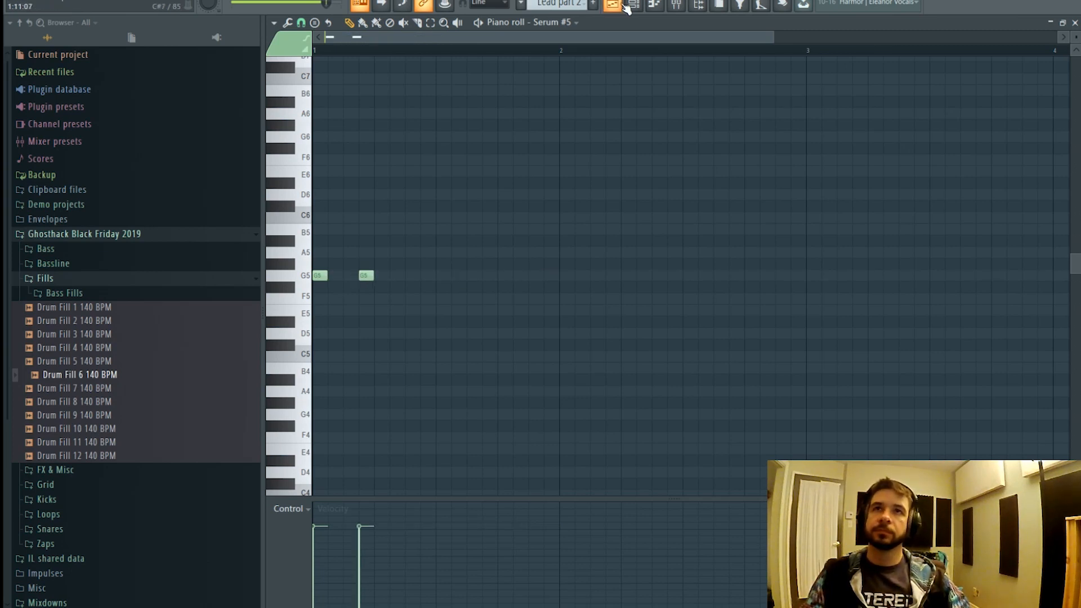
# - Move the Lead part 2 clip on Track 4 of the playlist to start at bar 97
pyautogui.click(625, 7)
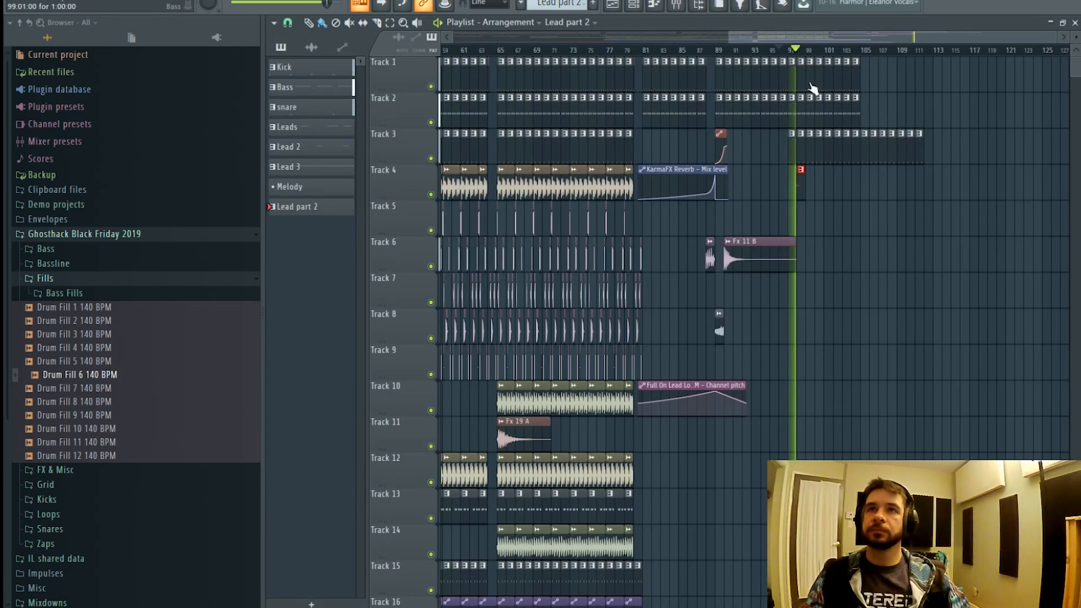
pyautogui.scroll(5, 828, 53)
pyautogui.press('space')
pyautogui.moveTo(696, 183); pyautogui.dragTo(646, 188)
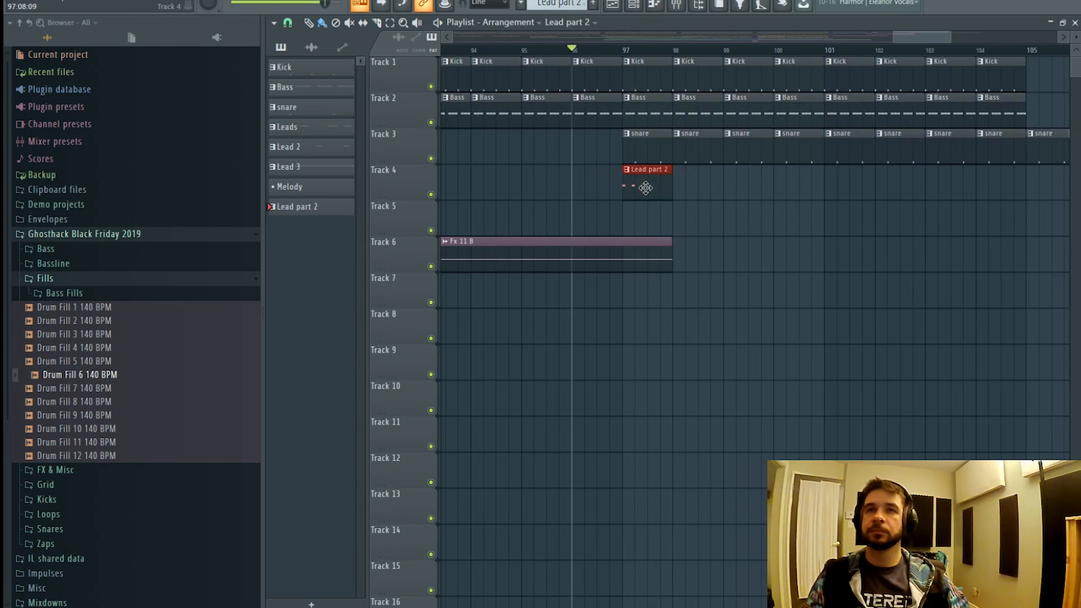
# - In the Lead part 2 piano roll, replace the step-4 note with one at step 3 and add G5 notes at steps 7, 9 and 12
pyautogui.doubleClick(646, 189)
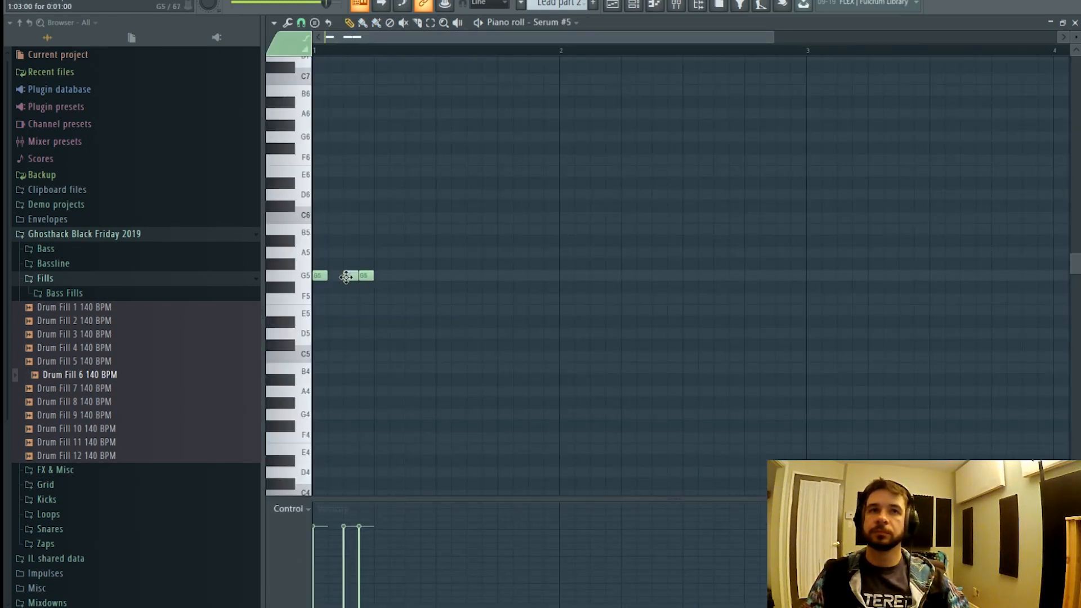
pyautogui.click(382, 275)
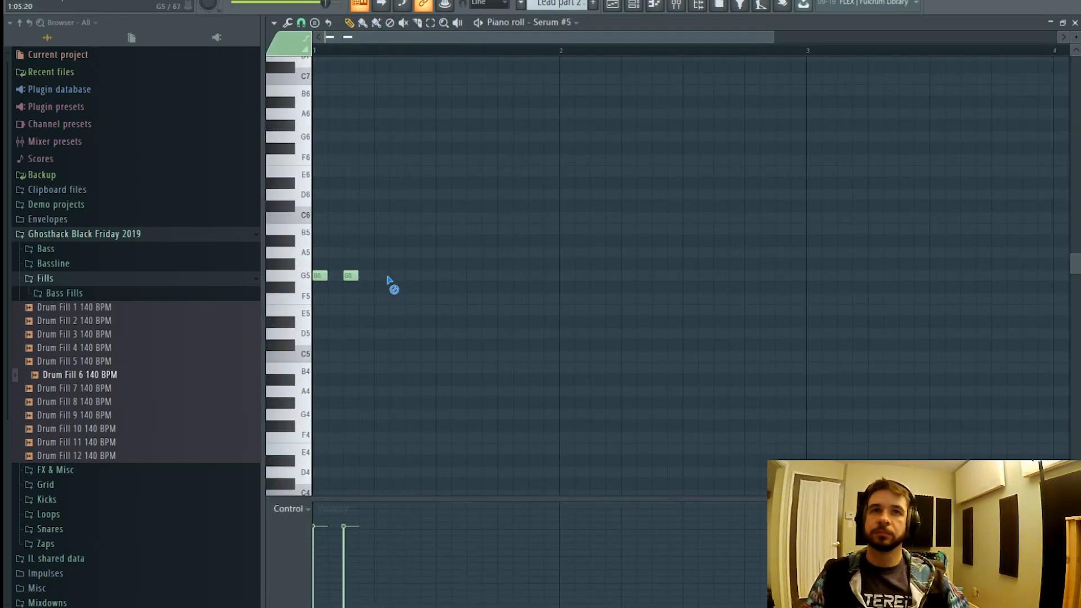
pyautogui.click(411, 276)
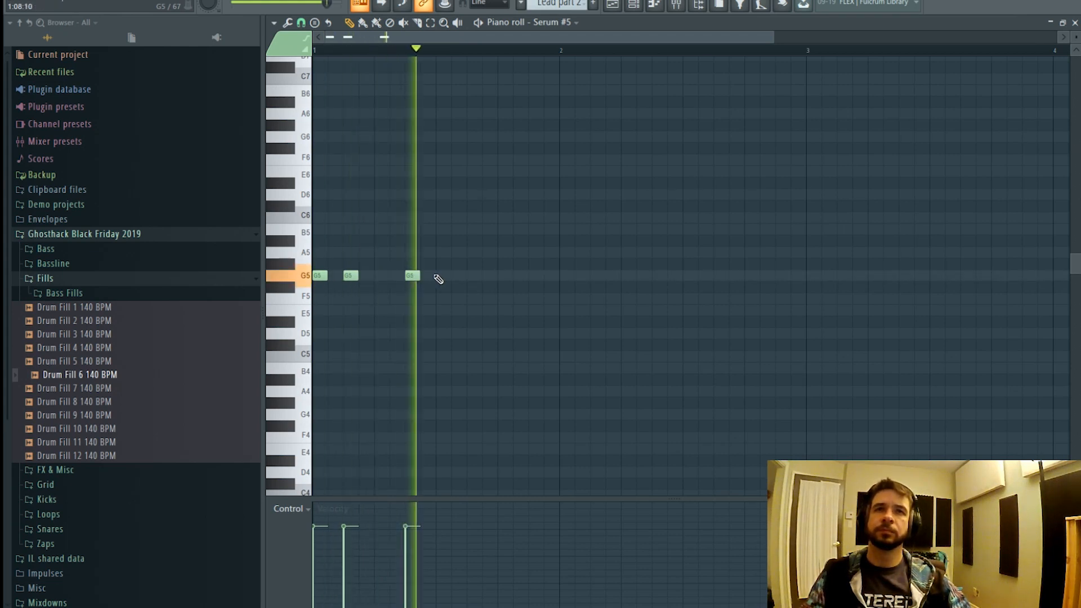
pyautogui.click(443, 276)
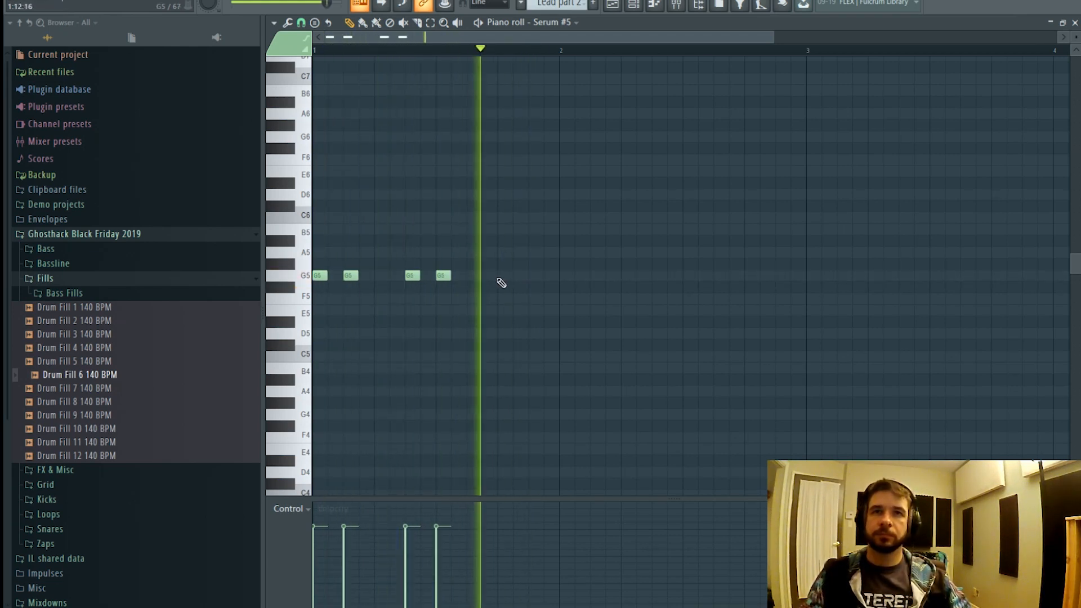
pyautogui.press('space')
pyautogui.click(481, 275)
# - Play the section around bar 97 and lower the output of NLS Channel Stereo on the Snare 7 mixer track
pyautogui.click(613, 5)
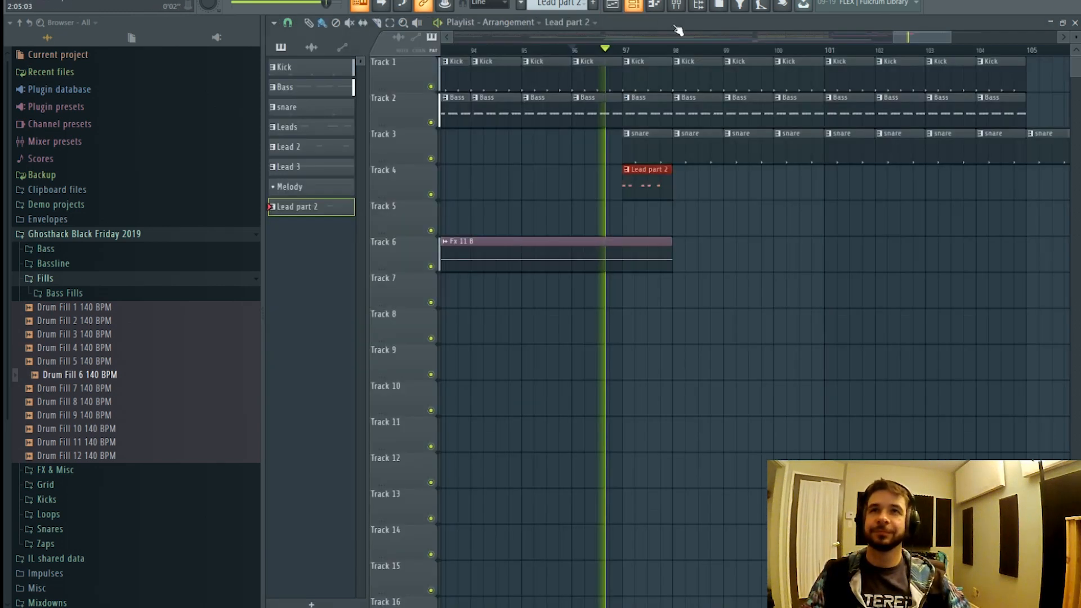
pyautogui.scroll(7, 692, 49)
pyautogui.scroll(-3, 691, 54)
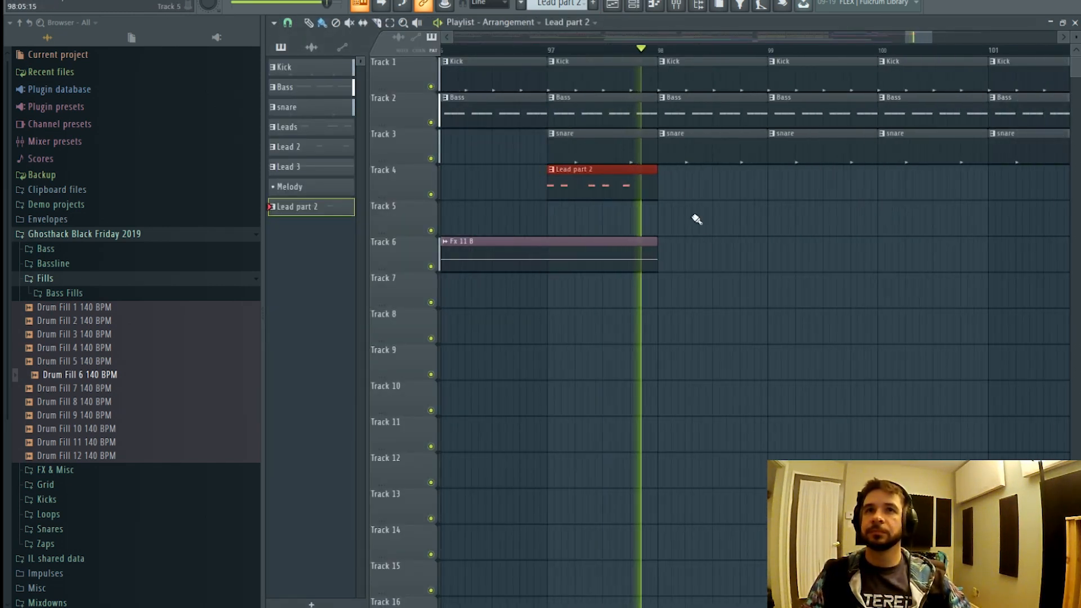
pyautogui.click(677, 5)
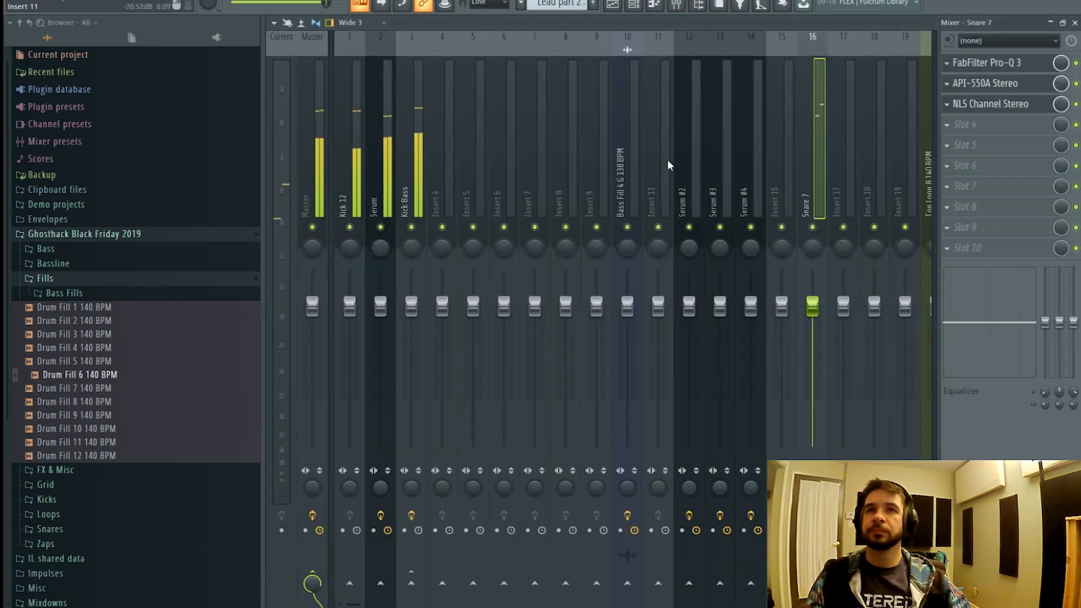
pyautogui.click(991, 103)
pyautogui.moveTo(471, 354); pyautogui.dragTo(471, 361)
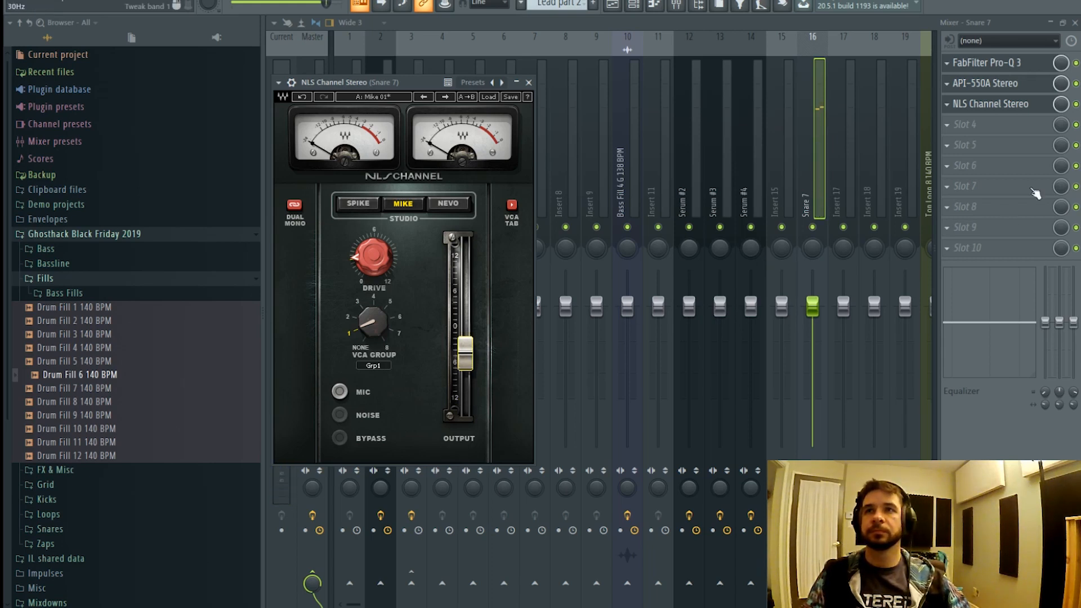
# - Repeat the Lead part 2 clip on Track 4 across bars 98 to 101
pyautogui.click(613, 6)
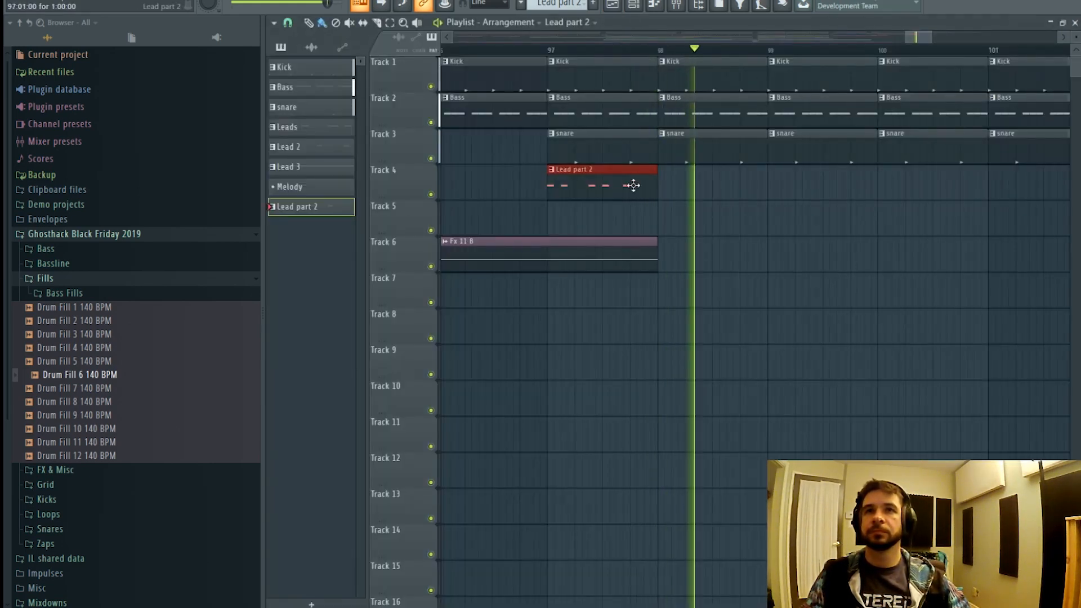
pyautogui.moveTo(633, 186); pyautogui.dragTo(917, 179)
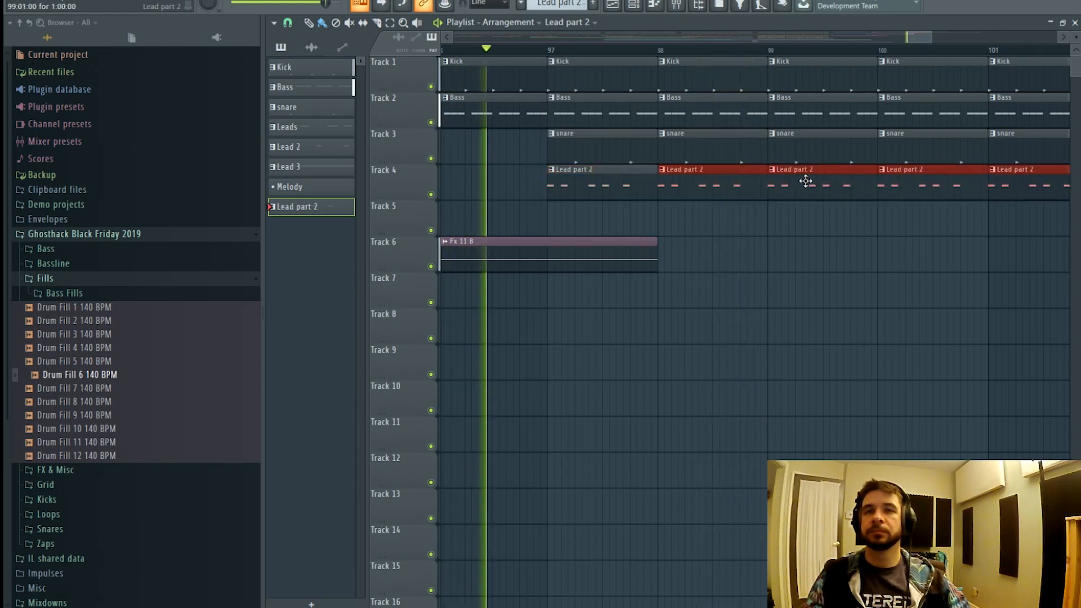
# - Try an octave-higher offset copy of the Serum #5 notes, delete it, and add a one-step G5 note at step 15
pyautogui.press('F6')
pyautogui.rightClick(515, 572)
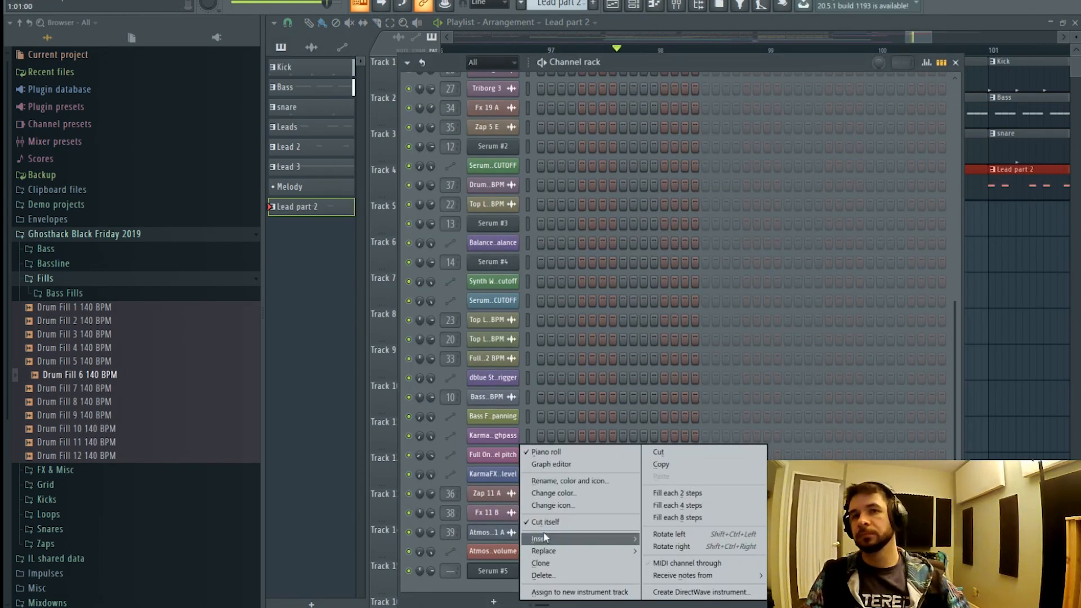
pyautogui.click(564, 453)
pyautogui.rightClick(518, 572)
pyautogui.click(580, 451)
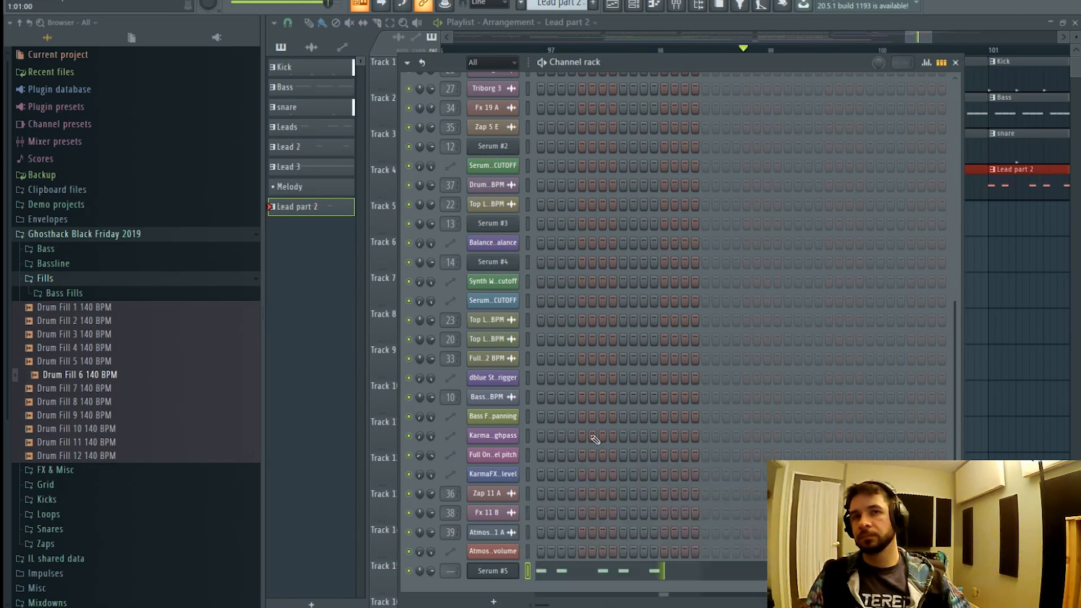
pyautogui.moveTo(351, 274); pyautogui.dragTo(366, 136)
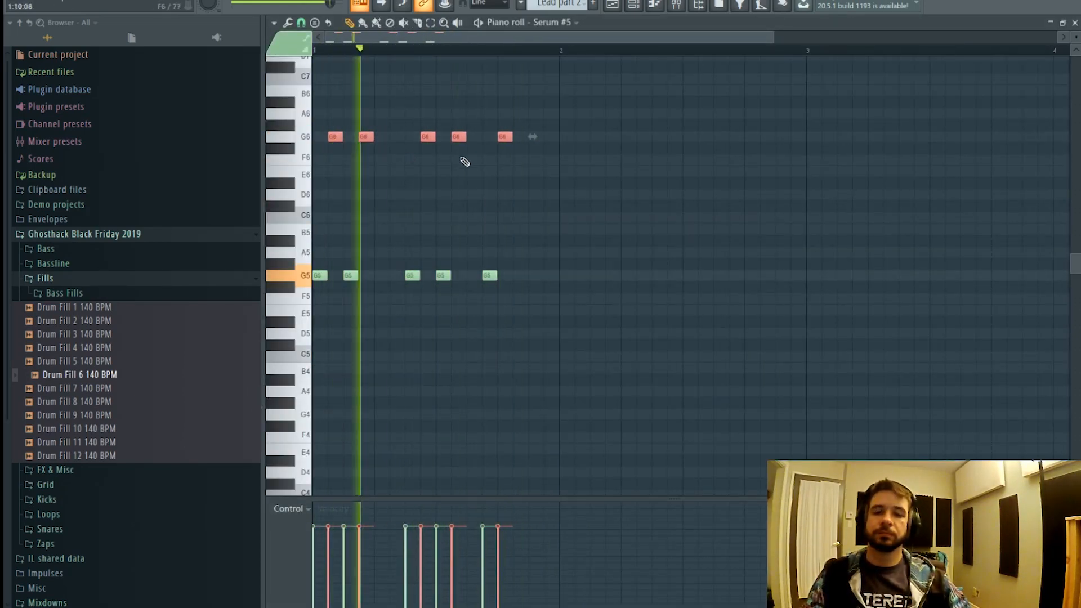
pyautogui.press('Delete')
pyautogui.click(524, 276)
pyautogui.press('space')
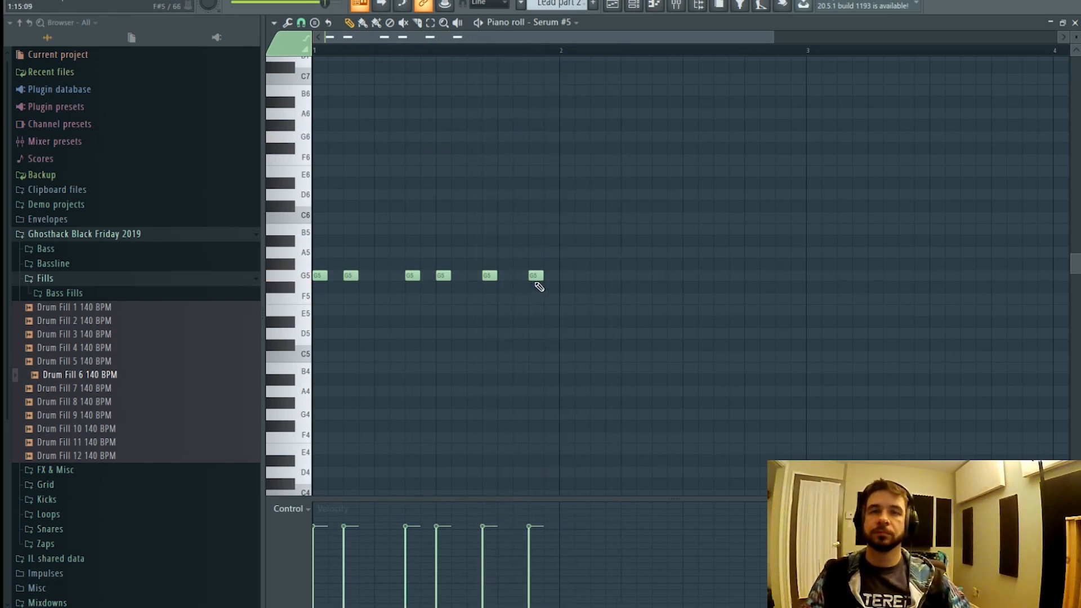
pyautogui.press('space')
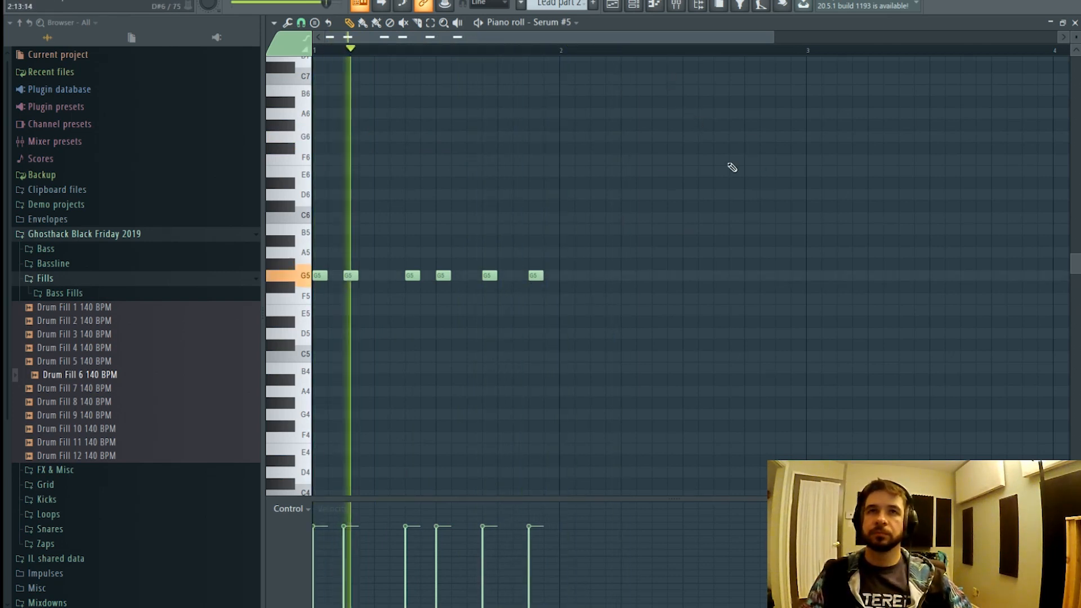
# - Route the Serum #5 channel to mixer track 6 and load FabFilter Pro-Q 3 on it
pyautogui.click(655, 5)
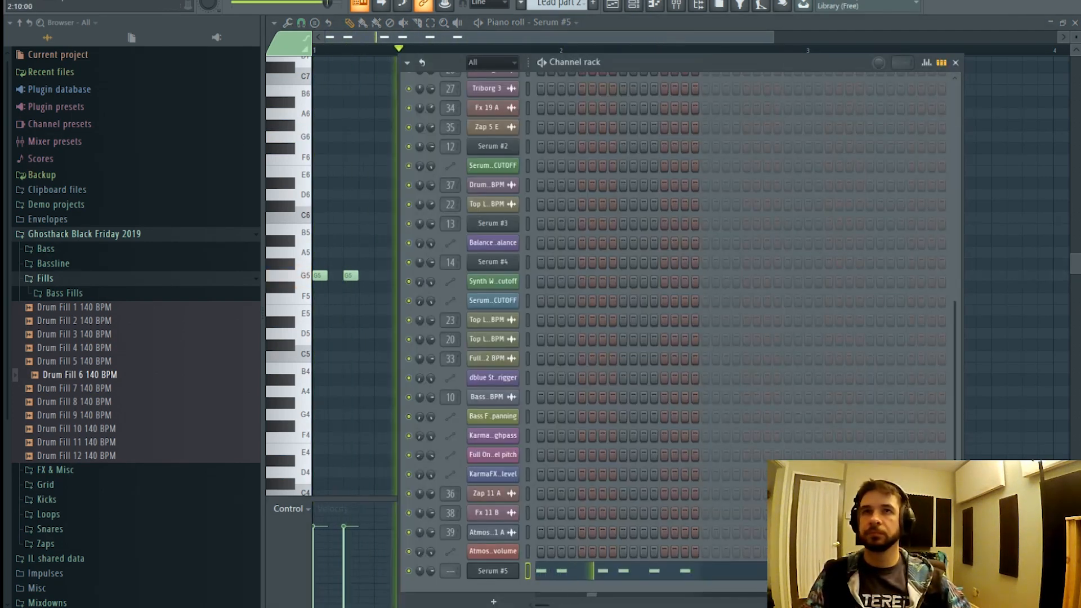
pyautogui.click(676, 6)
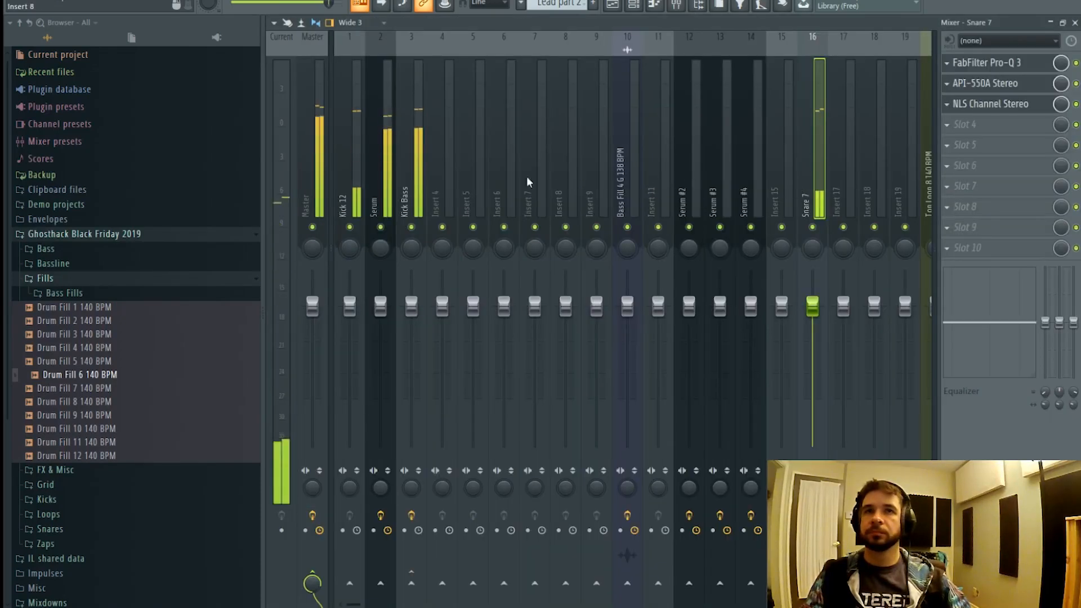
pyautogui.rightClick(510, 177)
pyautogui.moveTo(557, 148)
pyautogui.click(721, 148)
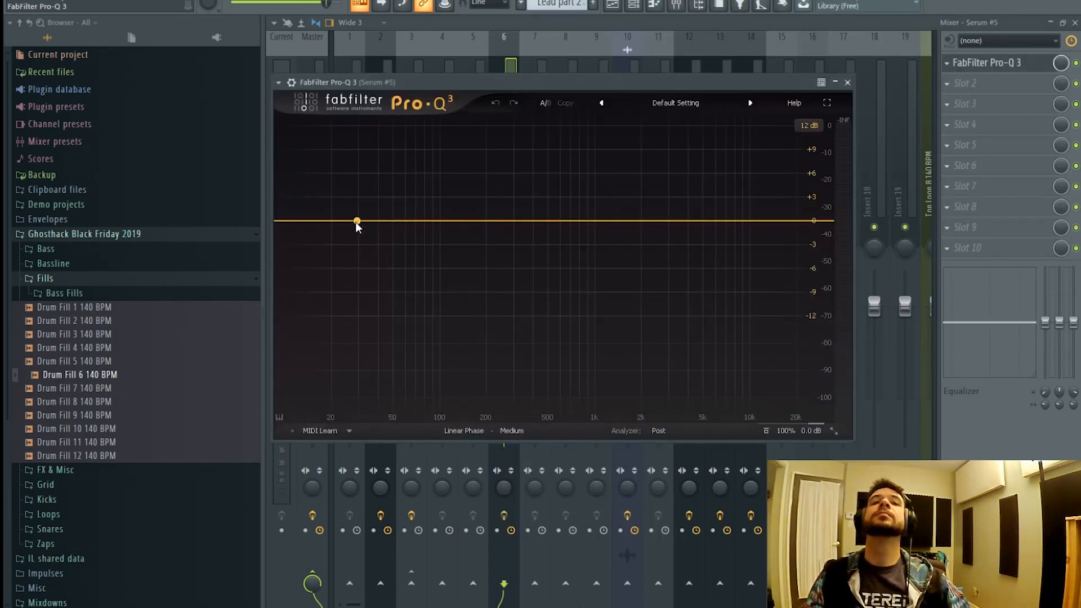
# - Shape Serum #5 in Pro-Q 3 with a 24 dB/oct low cut and a dip of about -4.5 dB near 556 Hz
pyautogui.click(321, 220)
pyautogui.moveTo(321, 220); pyautogui.dragTo(555, 256)
pyautogui.moveTo(508, 225); pyautogui.dragTo(499, 225)
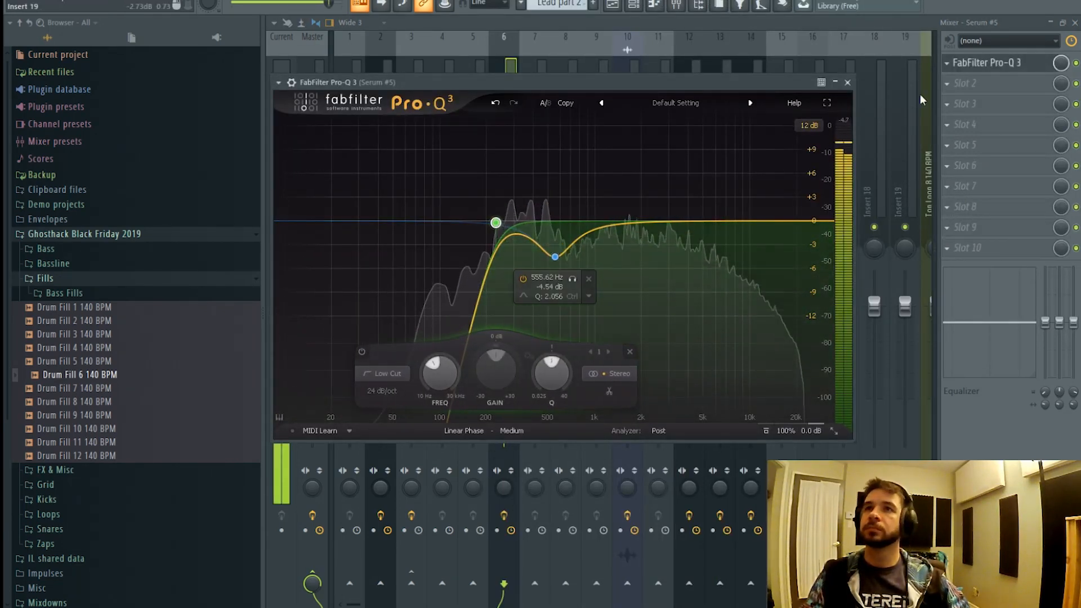
# - Load KarmaFX Deelay into slot 2 of the Serum #5 mixer track
pyautogui.click(984, 86)
pyautogui.click(442, 24)
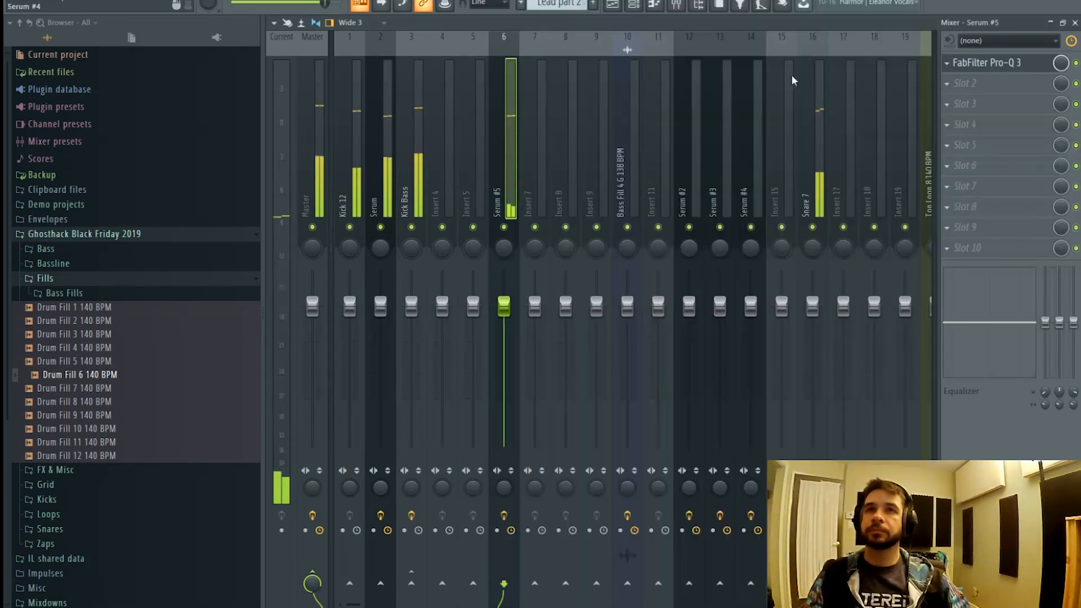
pyautogui.click(985, 88)
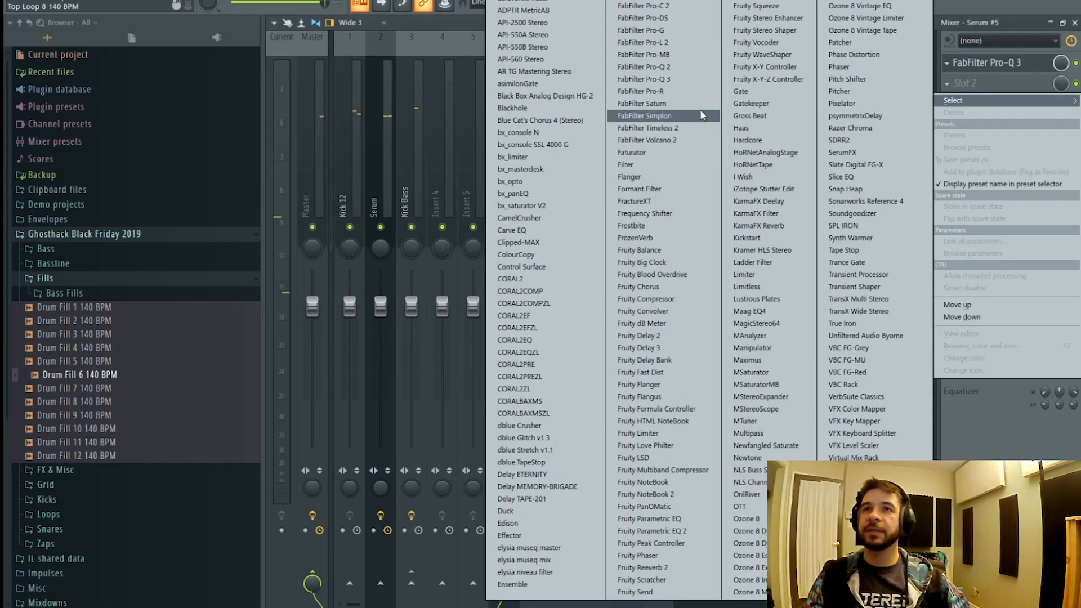
pyautogui.click(772, 202)
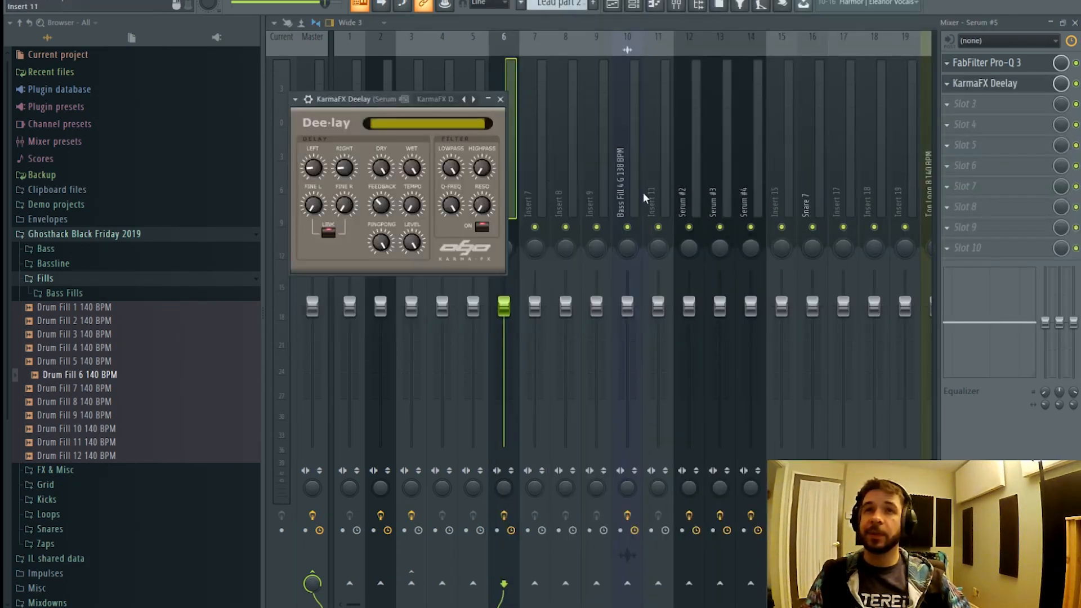
# - Play the section from bar 97 and adjust the Acidify macro in the Serum #5 instrument
pyautogui.click(633, 6)
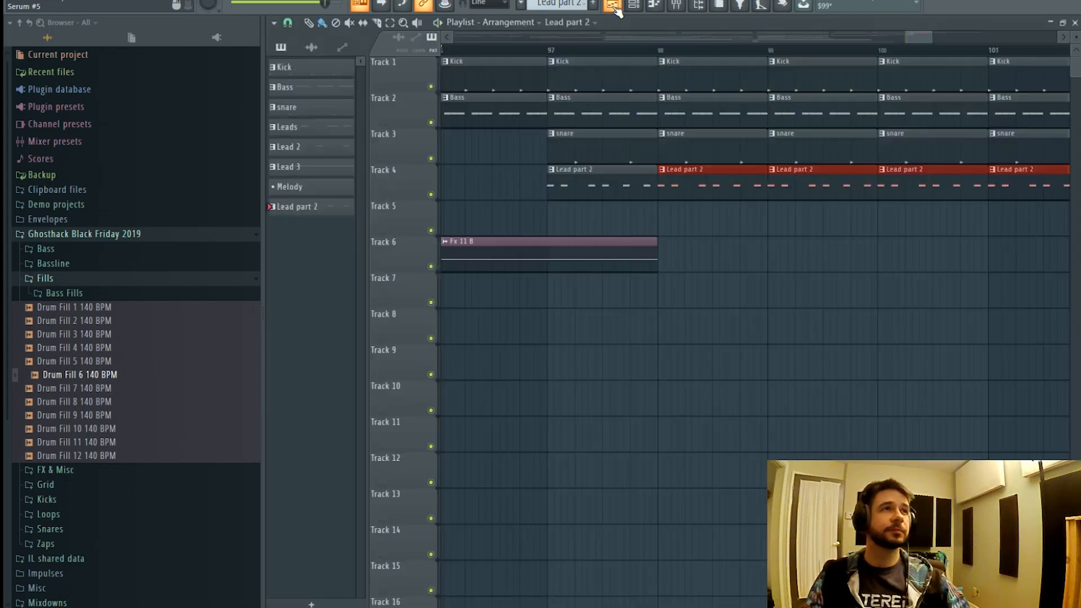
pyautogui.scroll(-2, 548, 56)
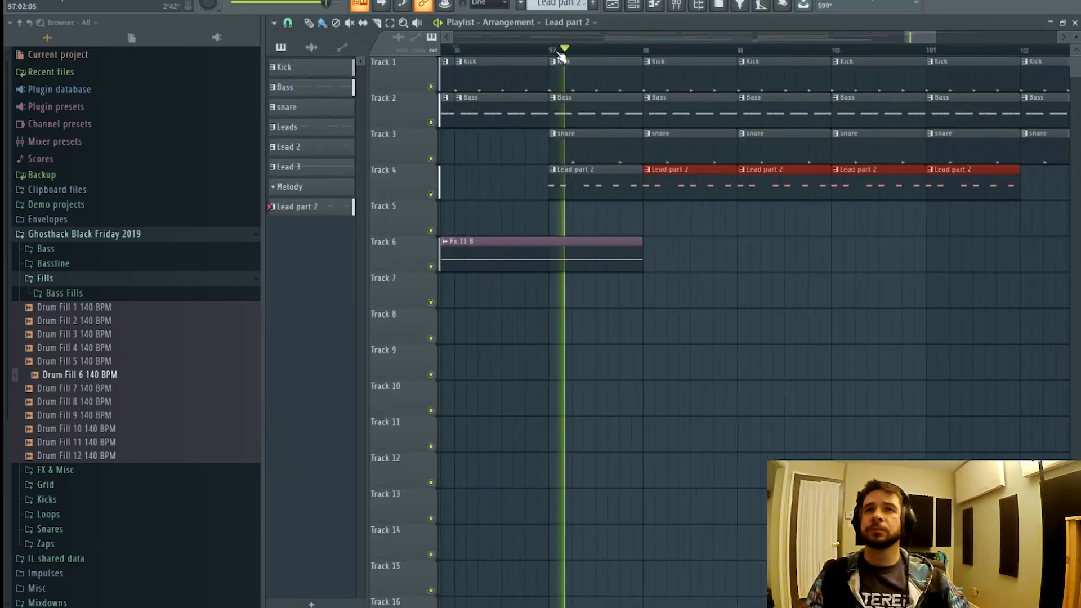
pyautogui.click(677, 5)
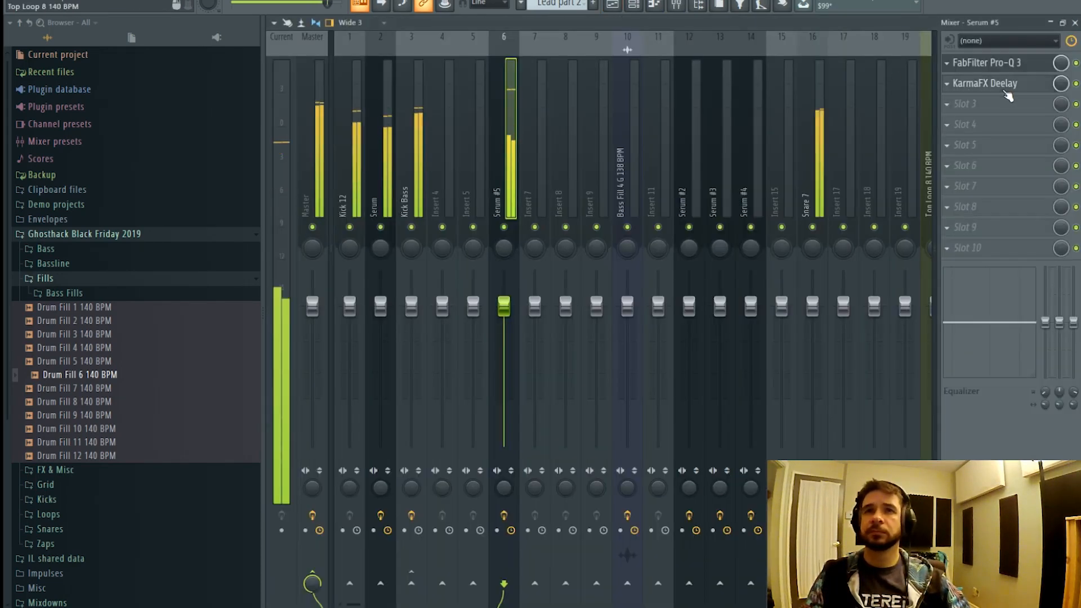
pyautogui.click(655, 6)
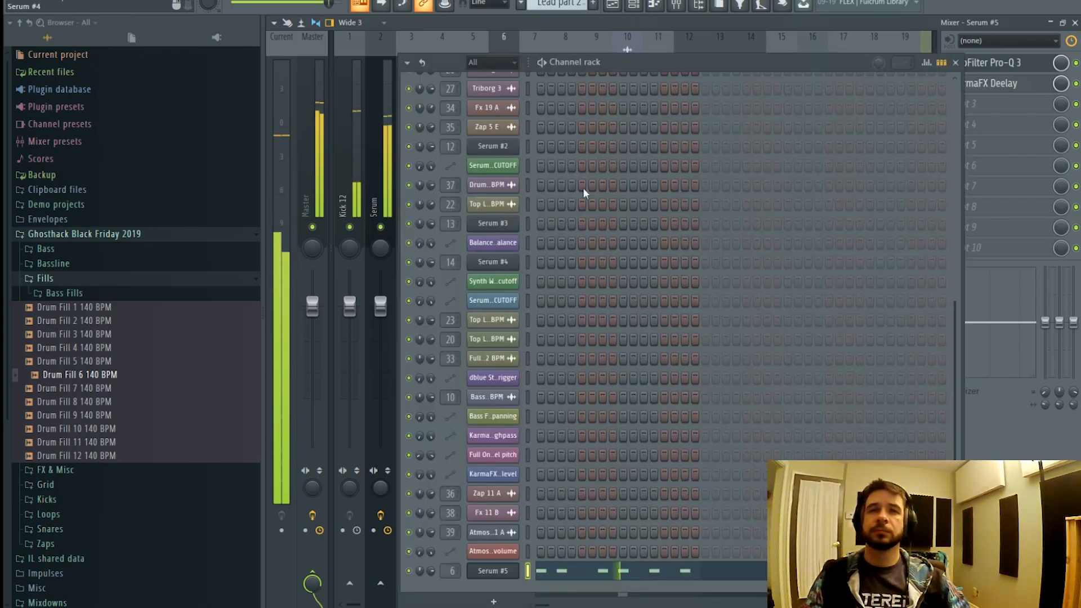
pyautogui.click(505, 572)
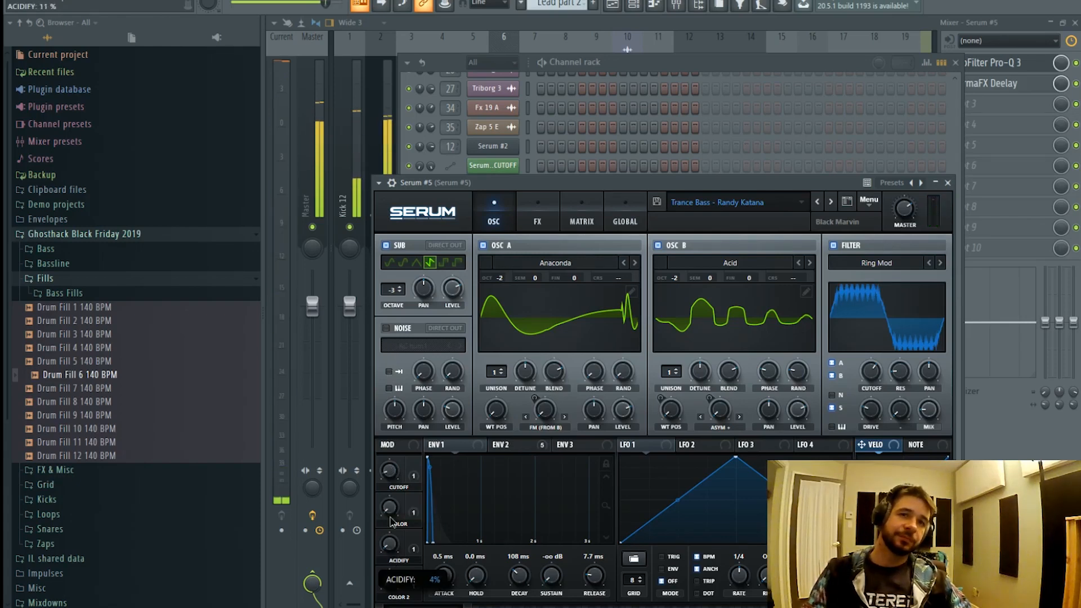
# - Open KarmaFX Deelay on the Serum #5 mixer track and adjust its right fine delay time
pyautogui.click(614, 8)
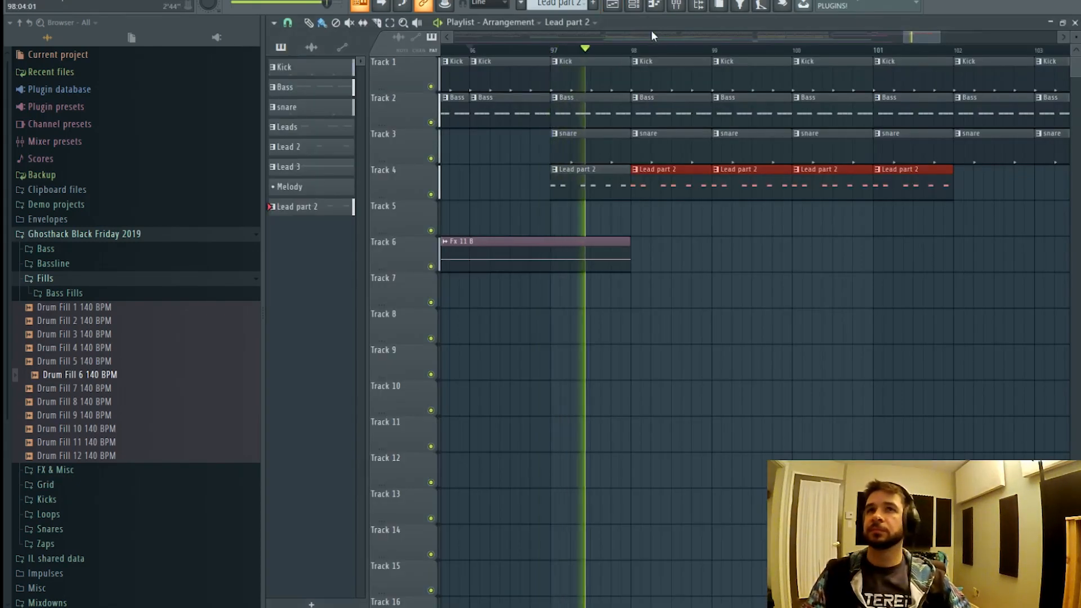
pyautogui.click(635, 8)
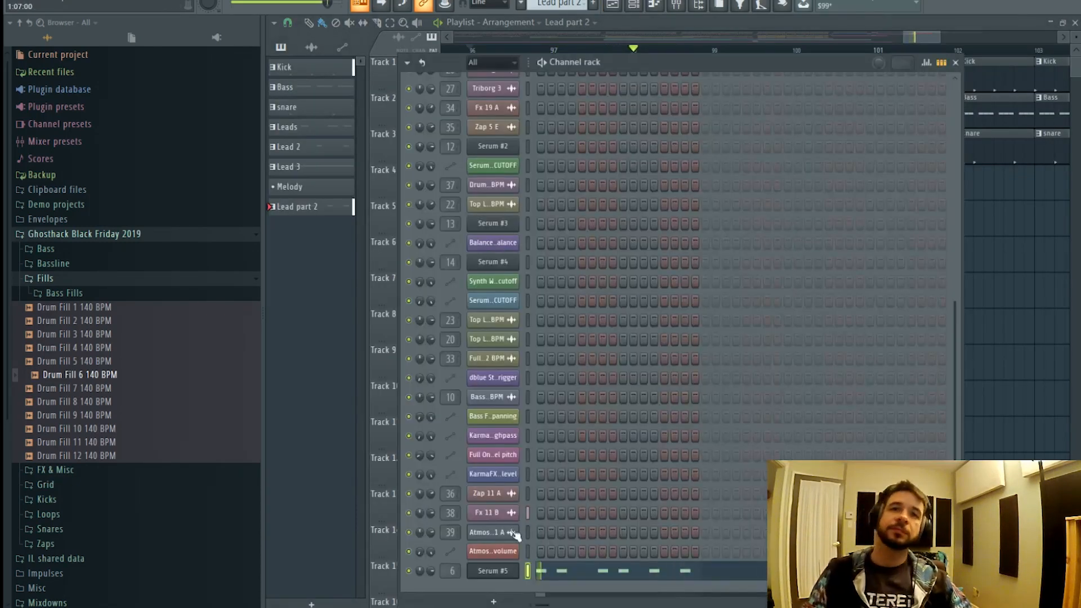
pyautogui.click(684, 7)
pyautogui.click(978, 86)
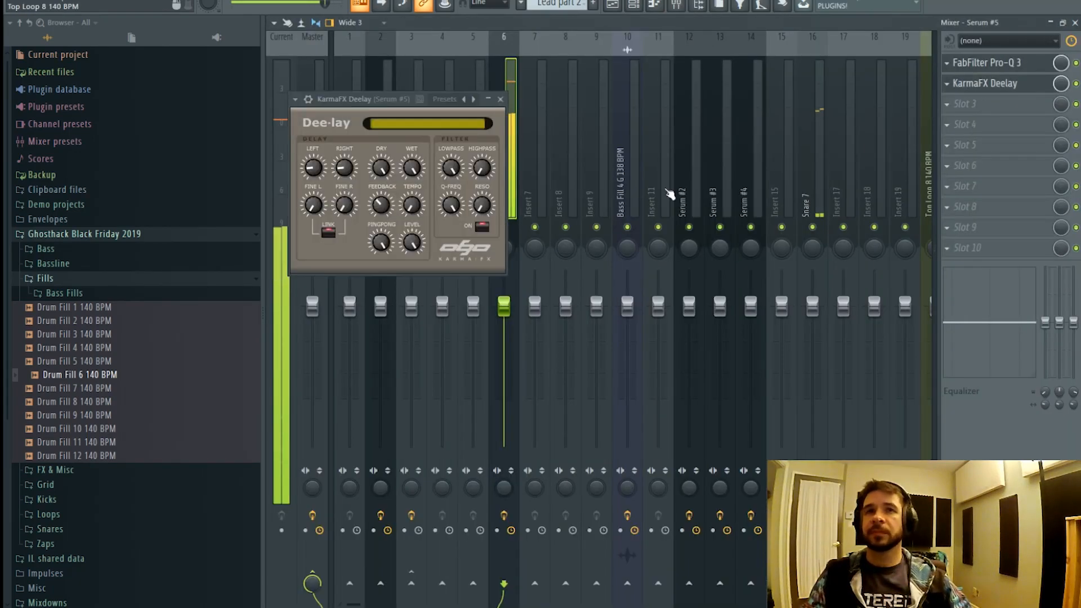
pyautogui.press('Escape')
pyautogui.click(990, 82)
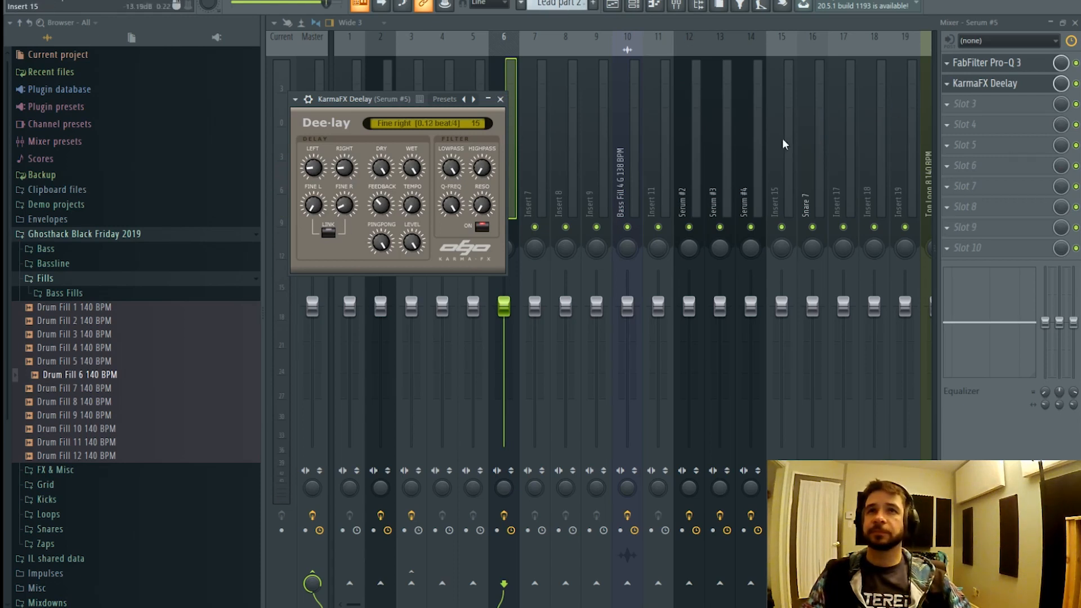
# - Open the Serum #5 instrument and adjust its Acidify, Color and Cutoff macros against playback of the section from bar 97
pyautogui.click(612, 5)
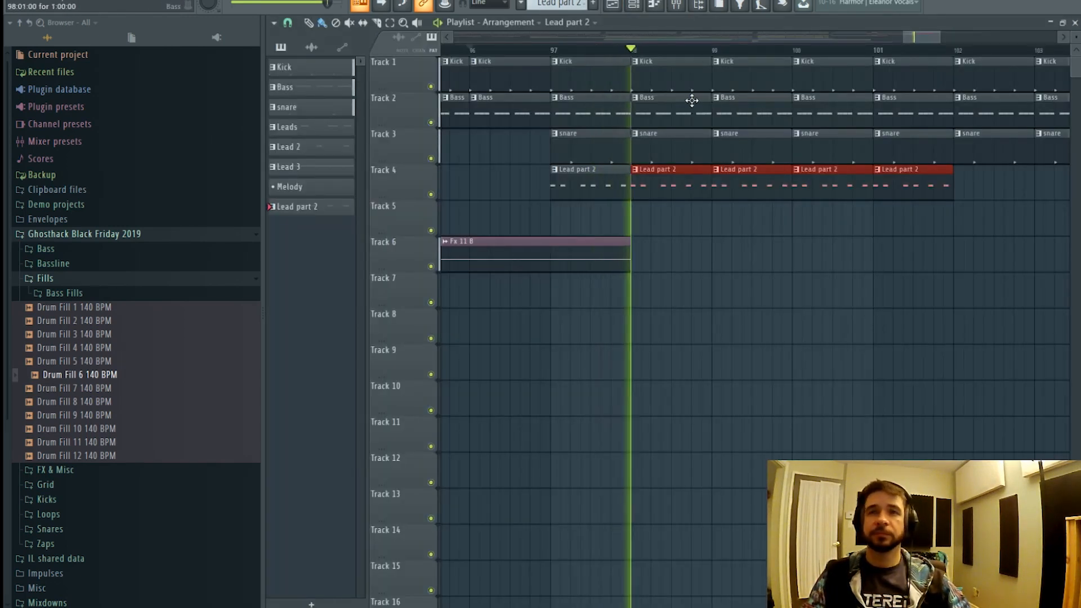
pyautogui.click(638, 6)
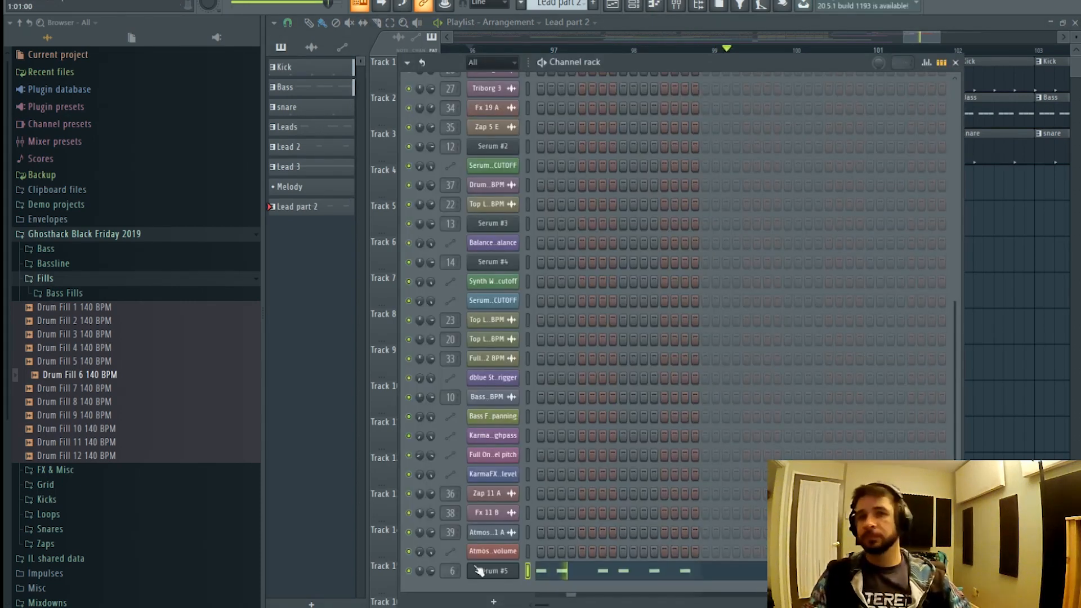
pyautogui.click(493, 571)
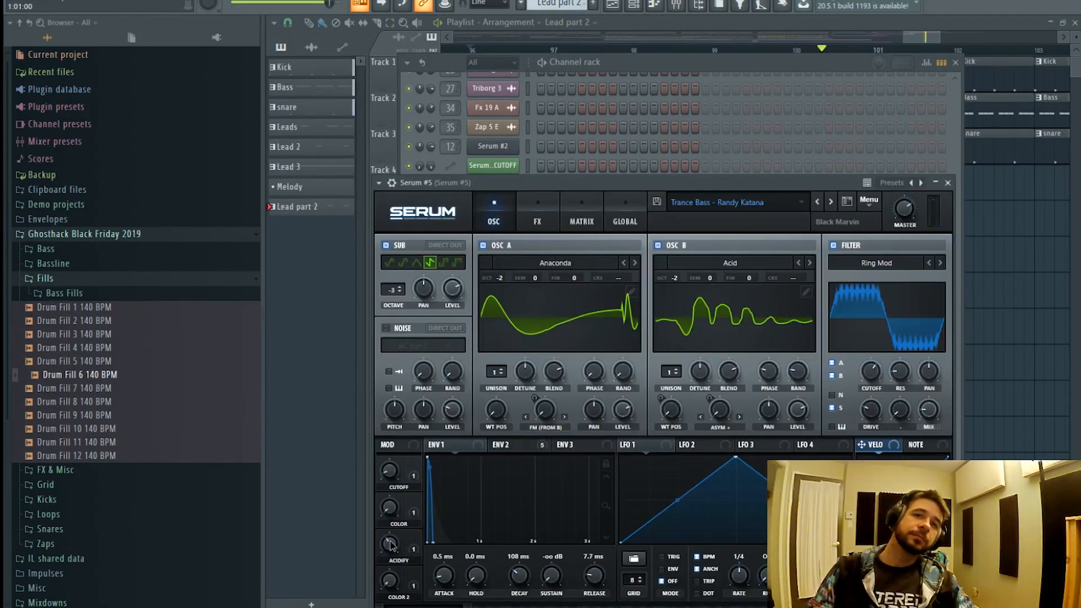
pyautogui.moveTo(390, 545); pyautogui.dragTo(390, 535)
pyautogui.moveTo(387, 460); pyautogui.dragTo(397, 499)
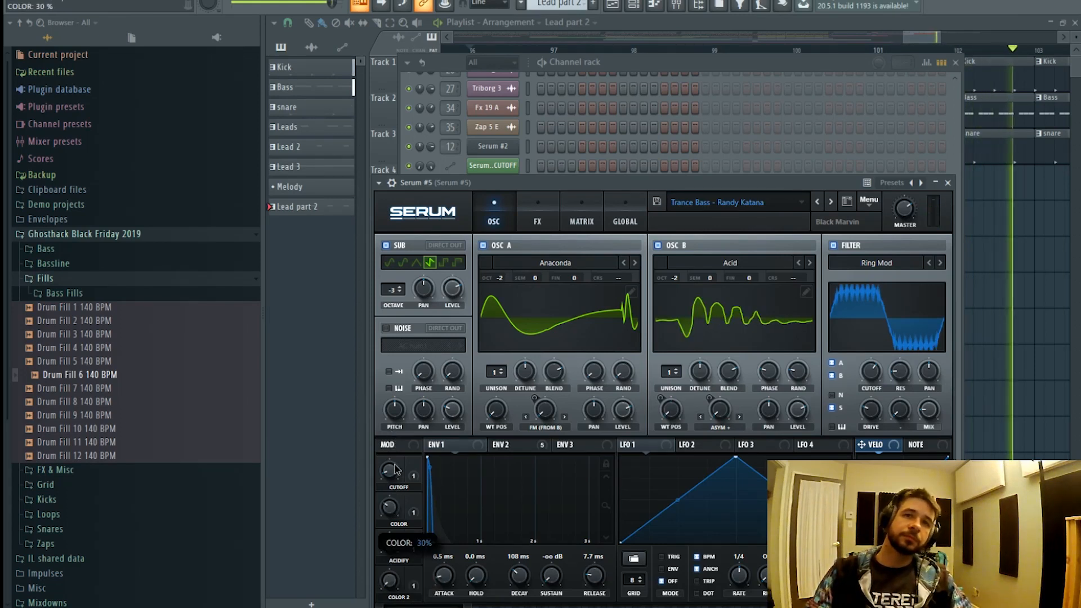
pyautogui.press('space')
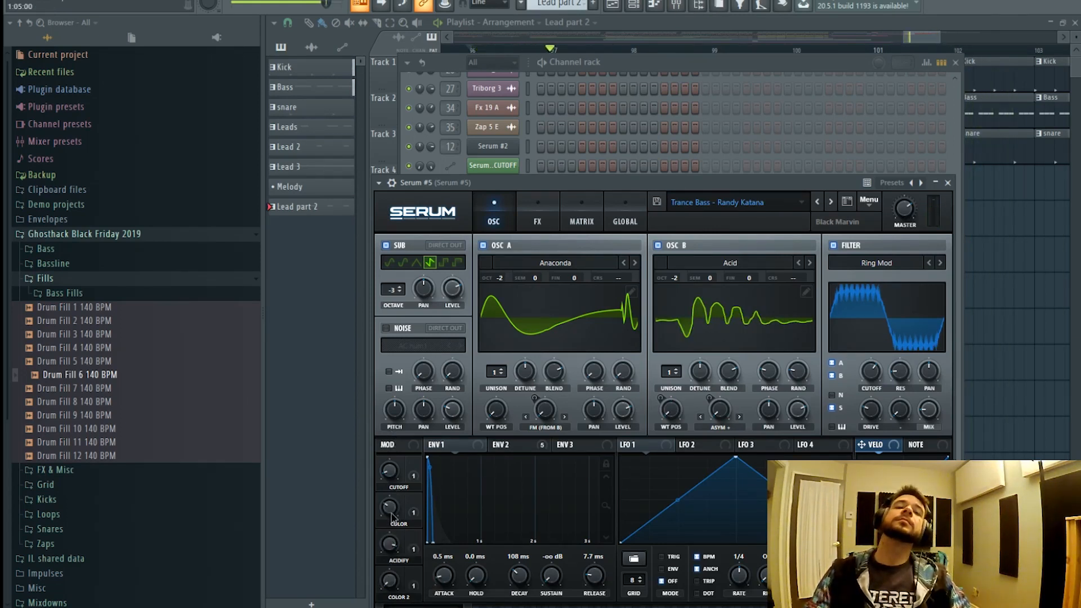
pyautogui.moveTo(393, 517); pyautogui.dragTo(394, 495)
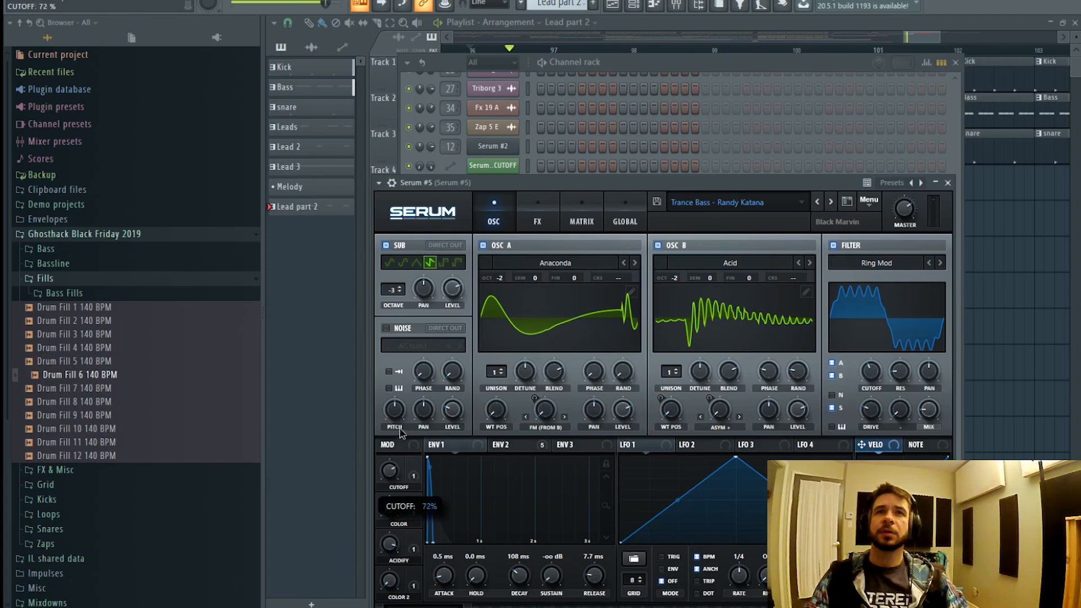
# - Reopen the Serum #5 instrument and set its Cutoff macro to about 28% during playback
pyautogui.click(918, 35)
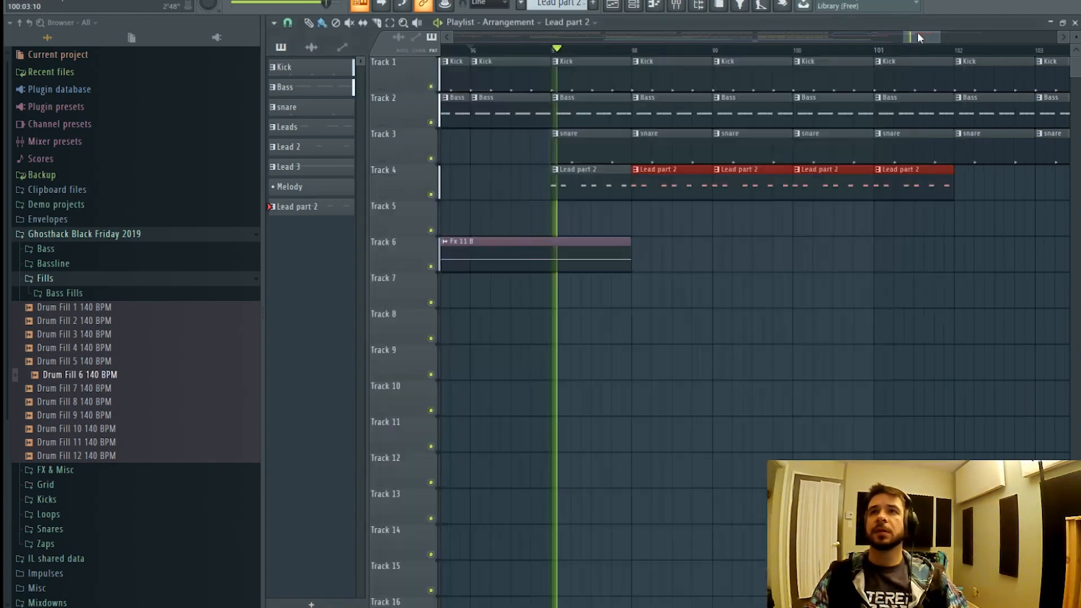
pyautogui.click(654, 5)
pyautogui.click(493, 570)
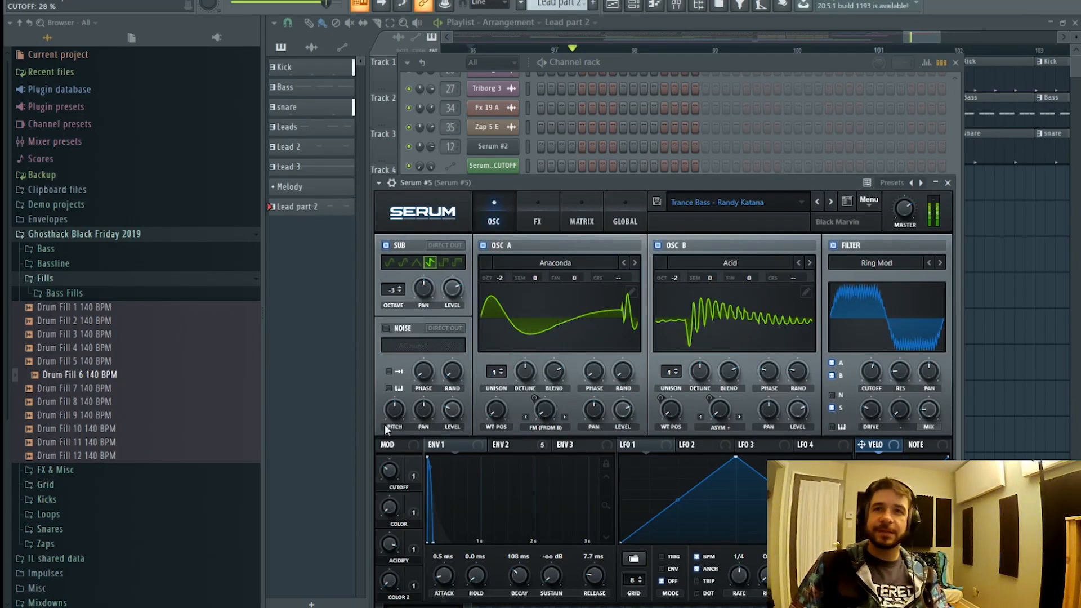
pyautogui.moveTo(390, 476)
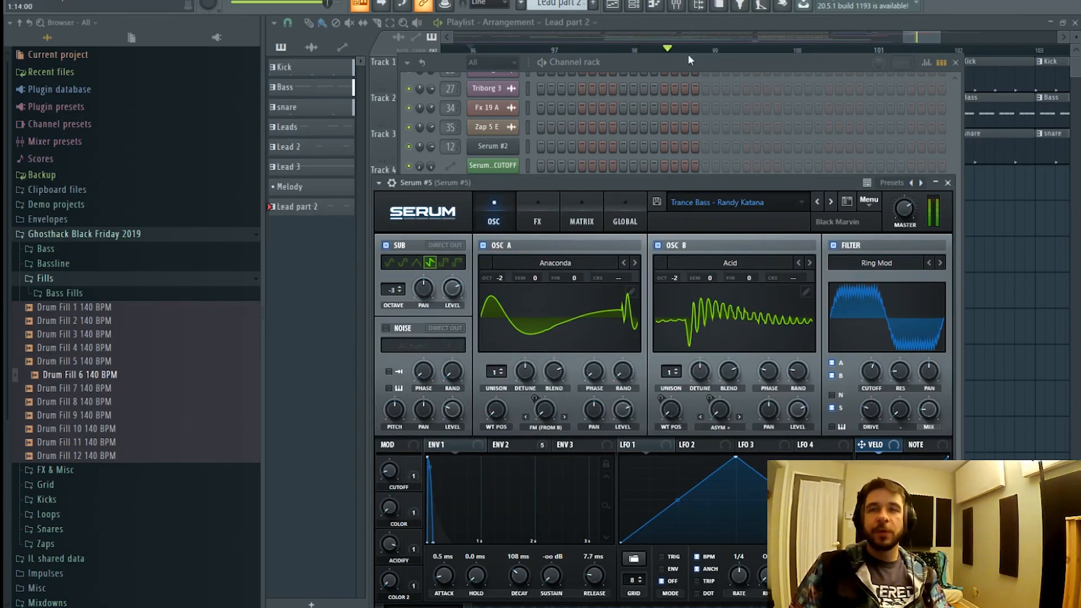
# - Load Kickstart into slot 3 of the Serum #5 mixer track and reduce its mix level to about 83%
pyautogui.click(687, 7)
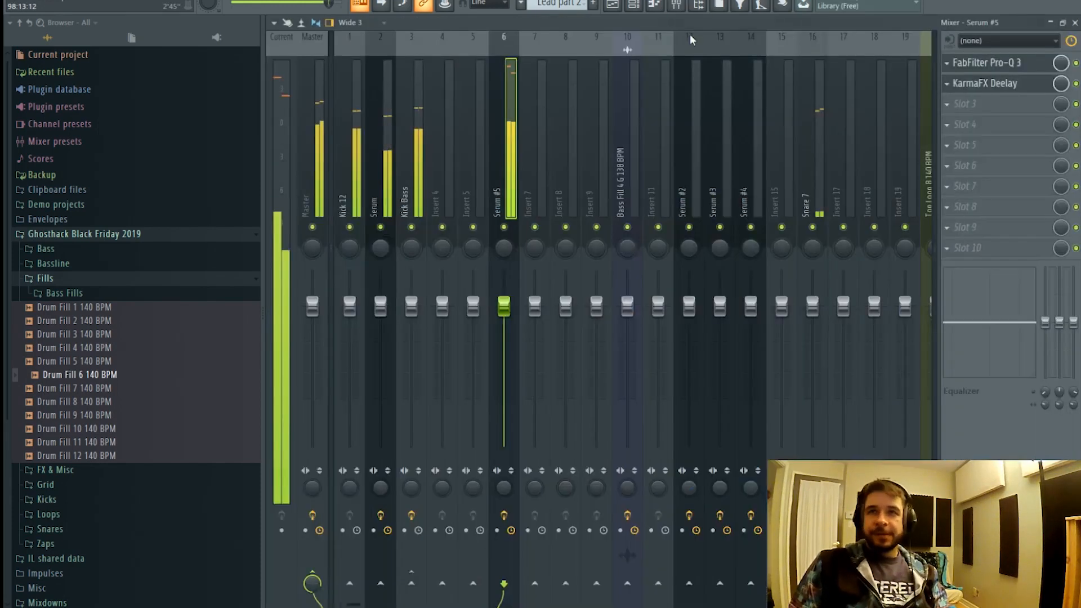
pyautogui.click(1006, 106)
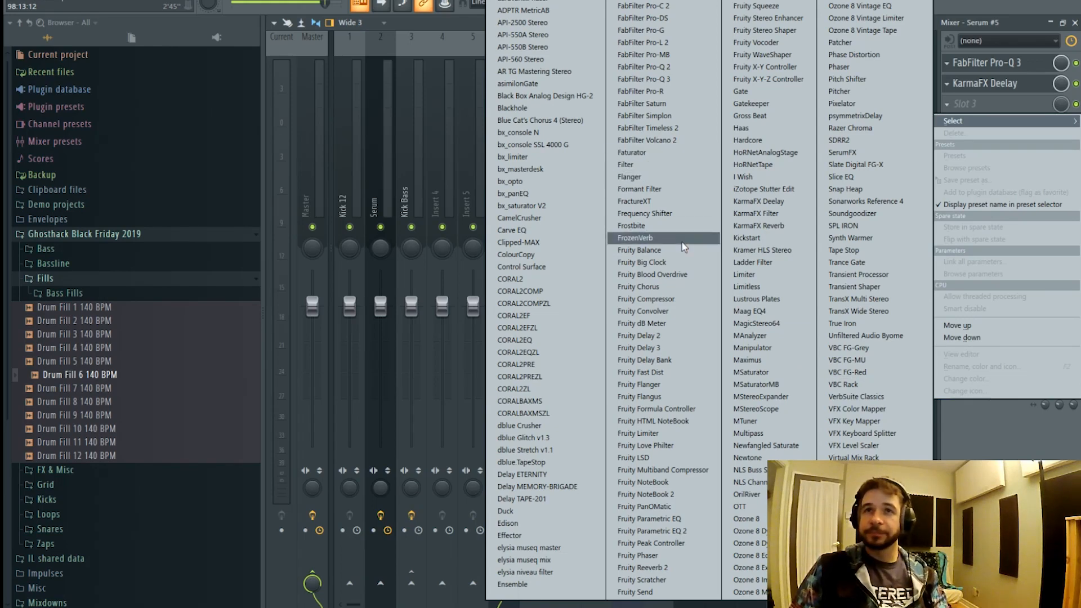
pyautogui.click(760, 237)
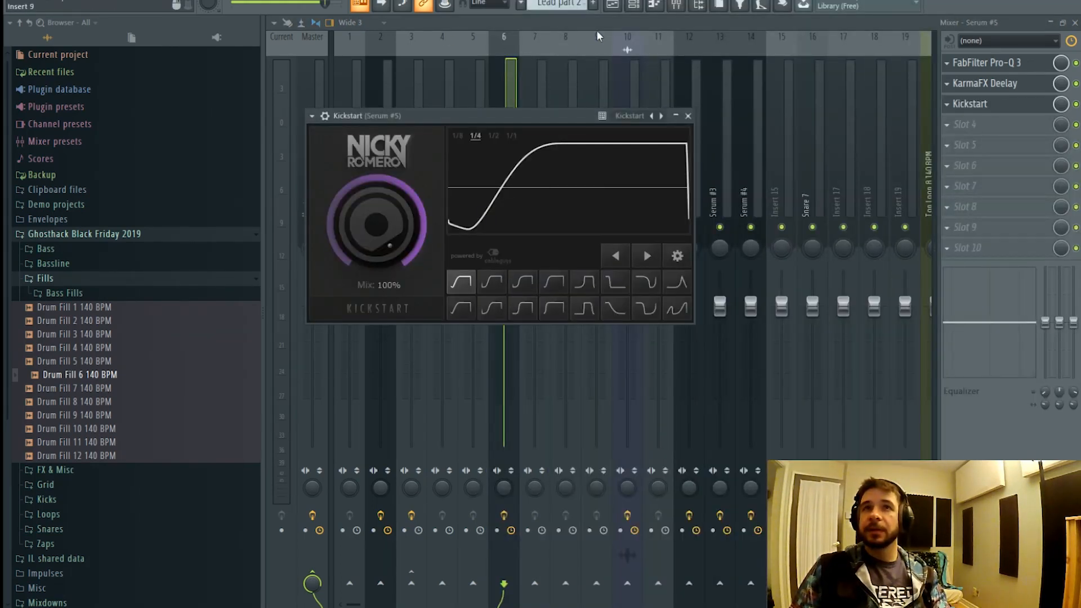
pyautogui.moveTo(1060, 103); pyautogui.dragTo(1060, 113)
# - Reorder the Serum #5 effects so KarmaFX Deelay comes before FabFilter Pro-Q 3 and Kickstart, and play the section
pyautogui.scroll(2, 1017, 125)
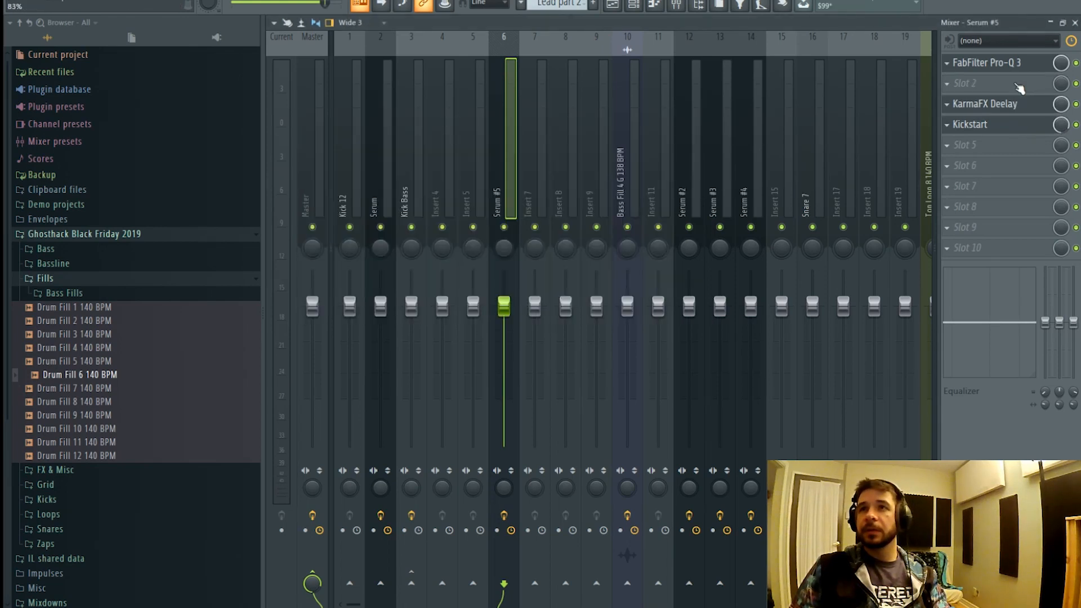
pyautogui.moveTo(1023, 73); pyautogui.dragTo(1025, 105)
pyautogui.press('space')
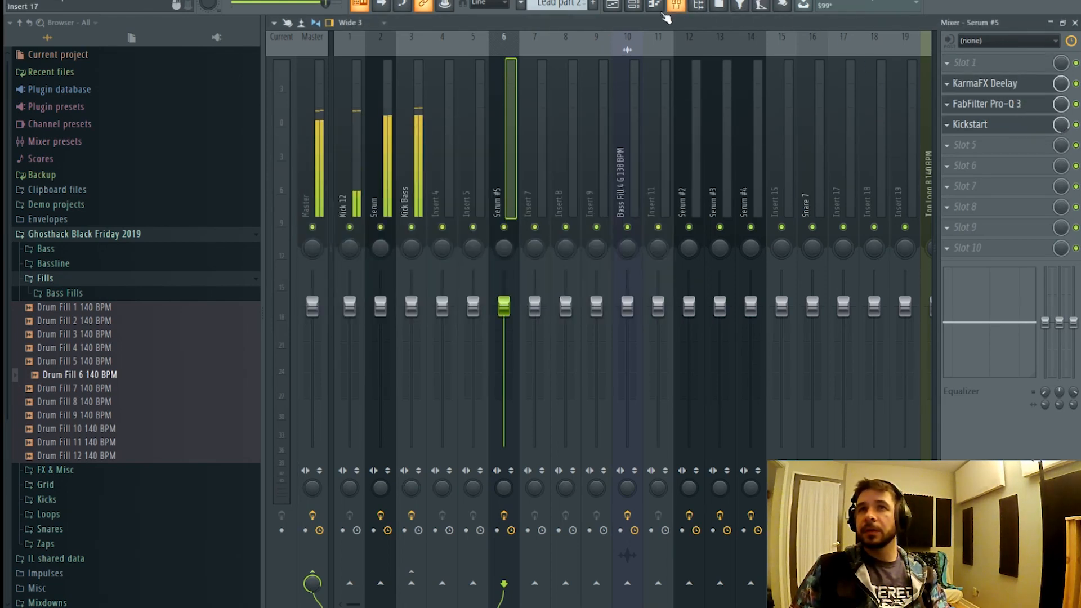
# - Open KarmaFX Deelay on the Serum #5 mixer track and set its highpass filter to 124 Hz
pyautogui.click(615, 7)
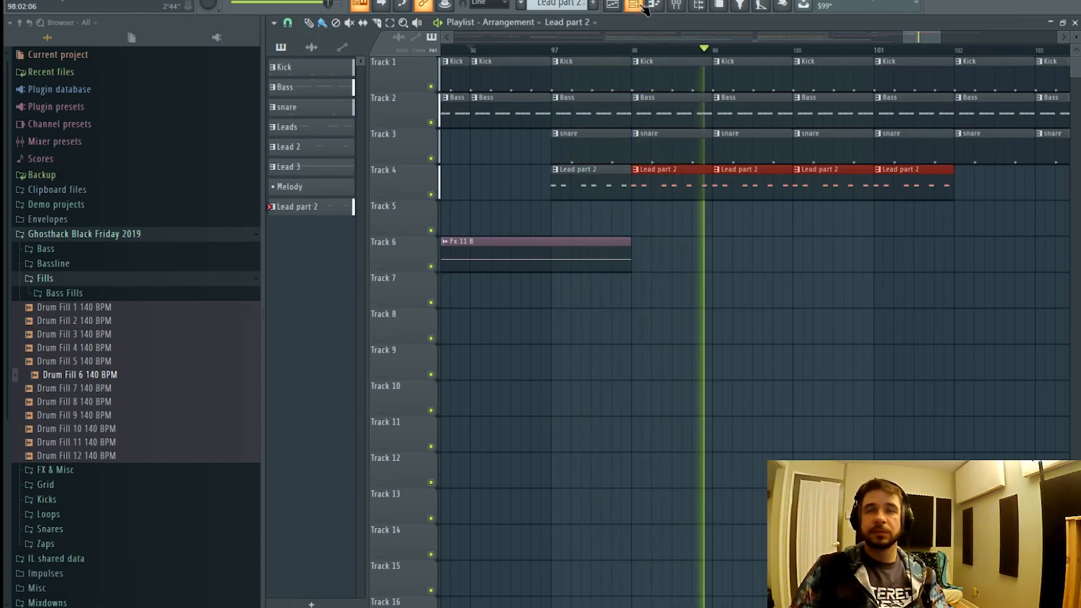
pyautogui.click(676, 7)
pyautogui.click(511, 568)
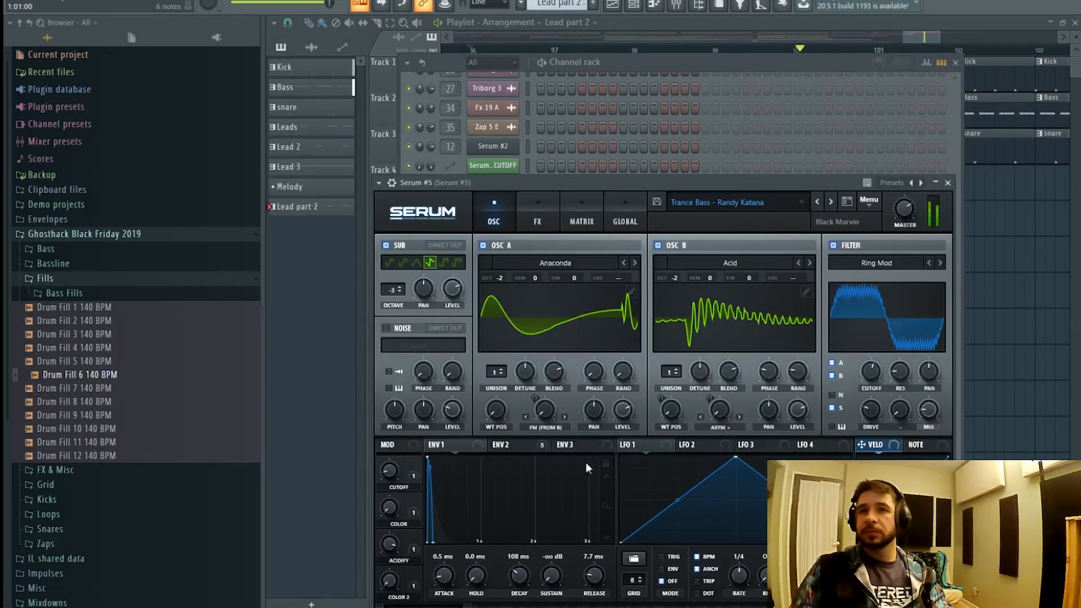
pyautogui.click(698, 5)
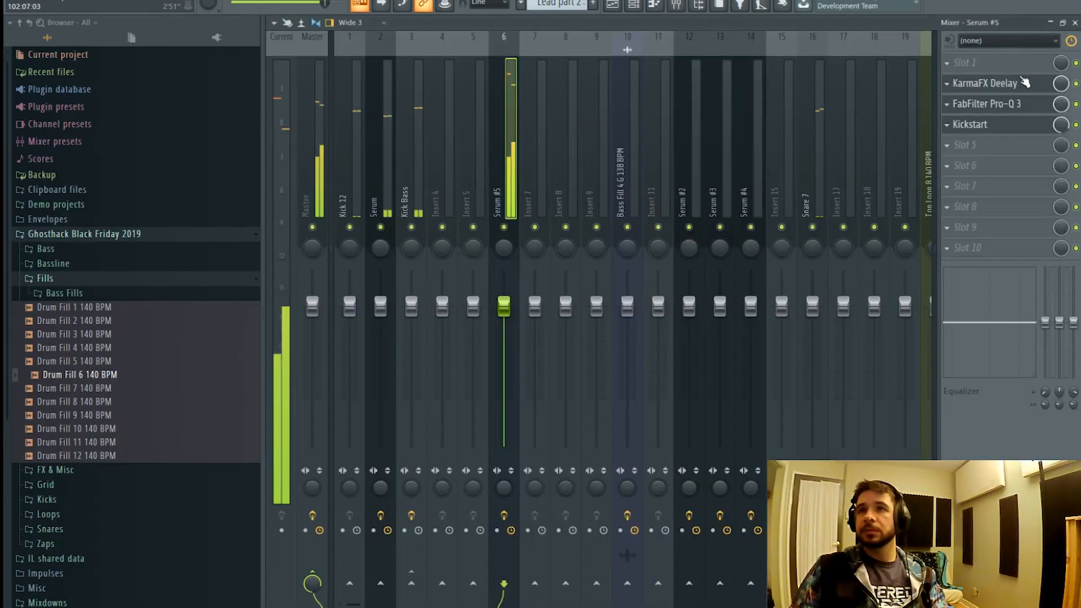
pyautogui.click(985, 83)
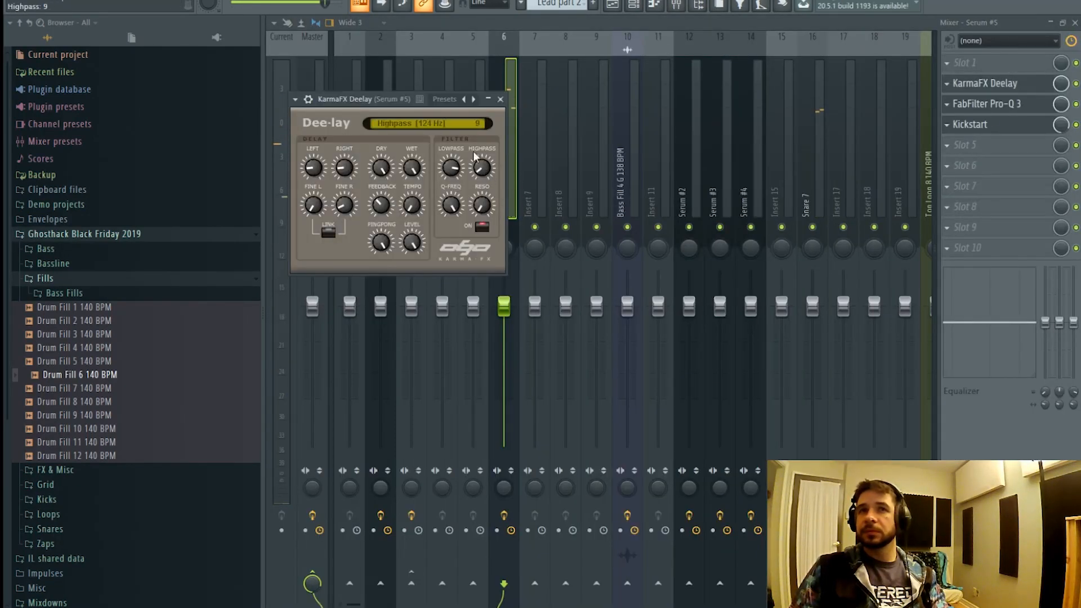
# - Extend the row of Lead part 2 clips on Track 4 up to bar 105 in the Playlist
pyautogui.click(633, 6)
pyautogui.scroll(-3, 591, 52)
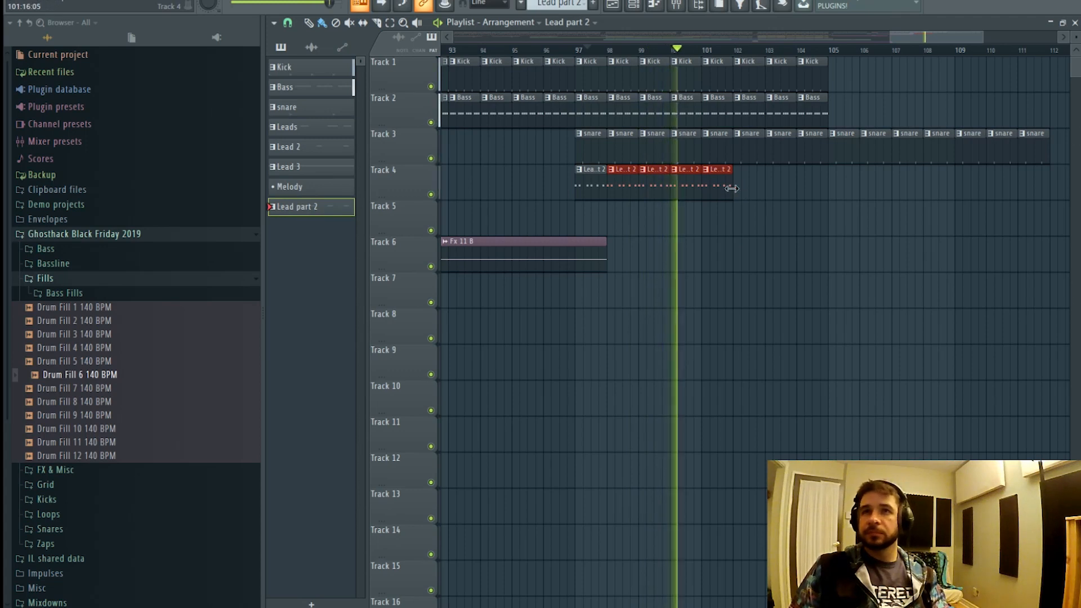
pyautogui.moveTo(733, 186); pyautogui.dragTo(856, 184)
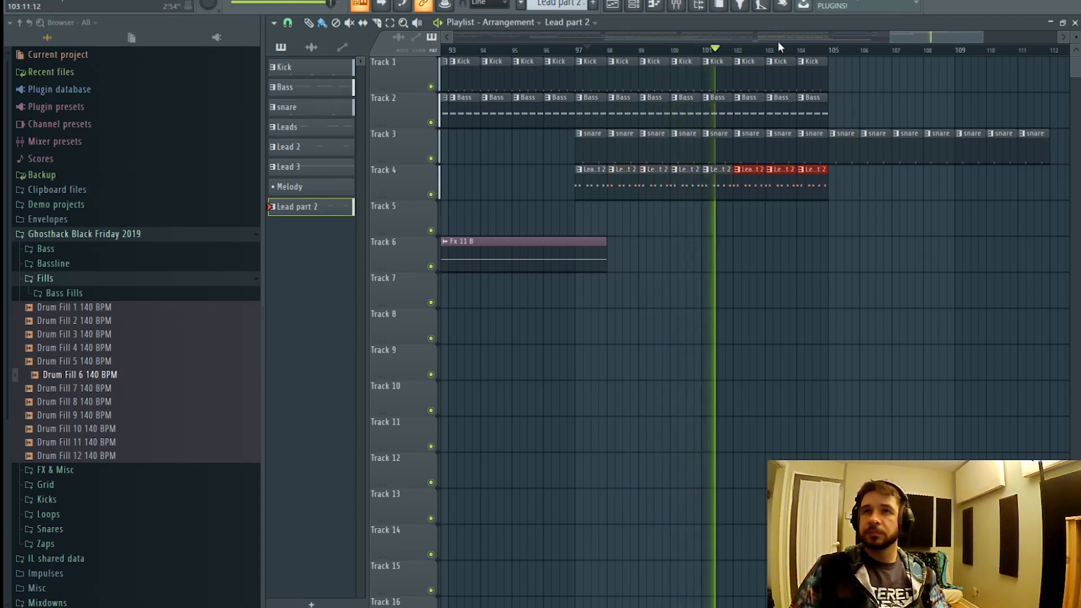
# - Create a new pattern named "Lead part 2 layer 2"
pyautogui.click(634, 6)
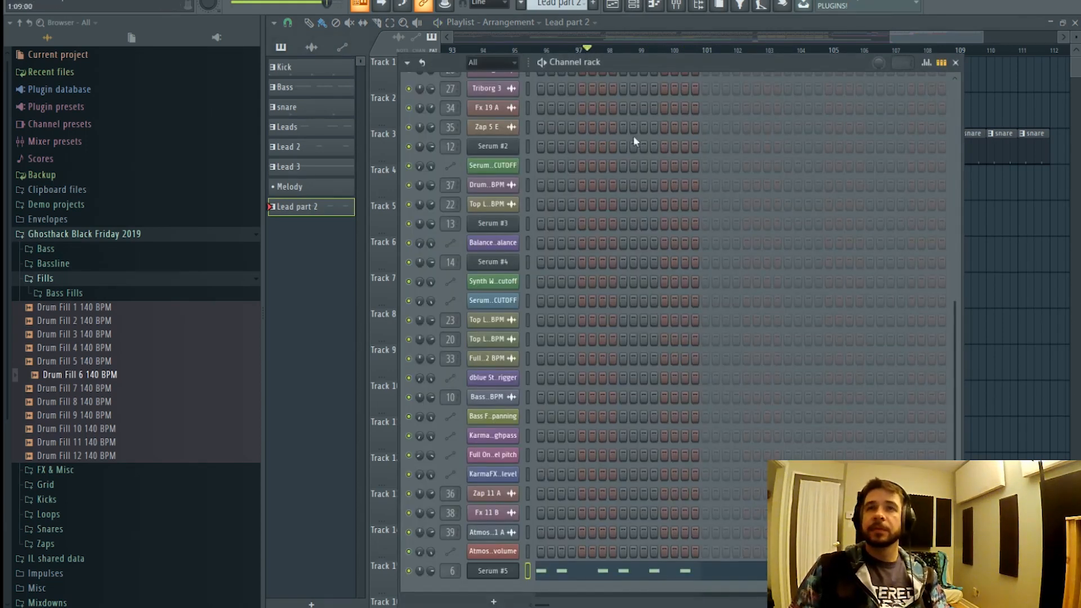
pyautogui.rightClick(507, 577)
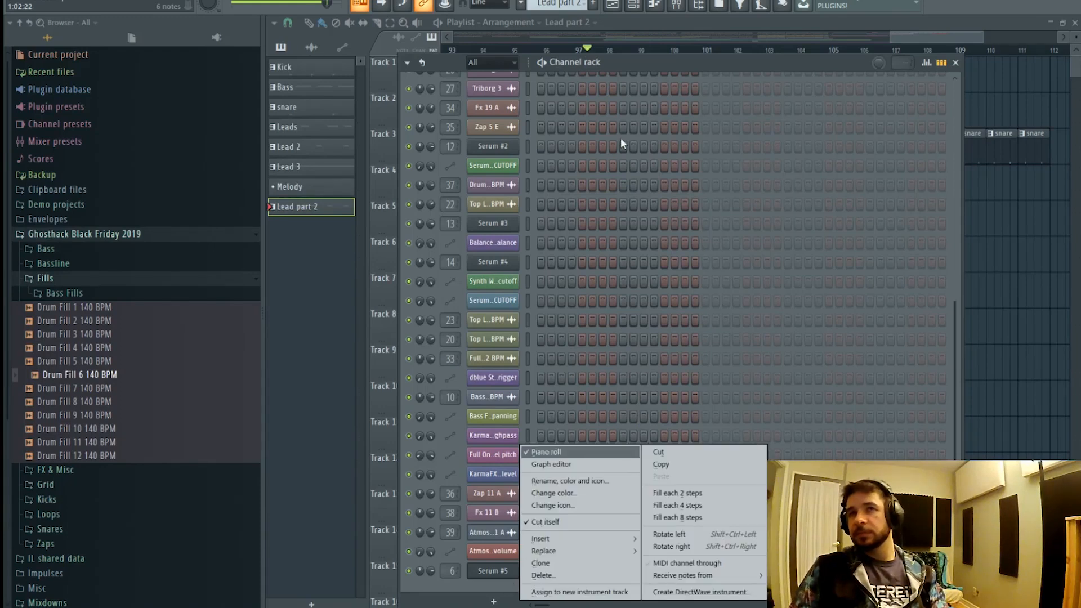
pyautogui.moveTo(610, 62); pyautogui.dragTo(611, 39)
pyautogui.click(596, 5)
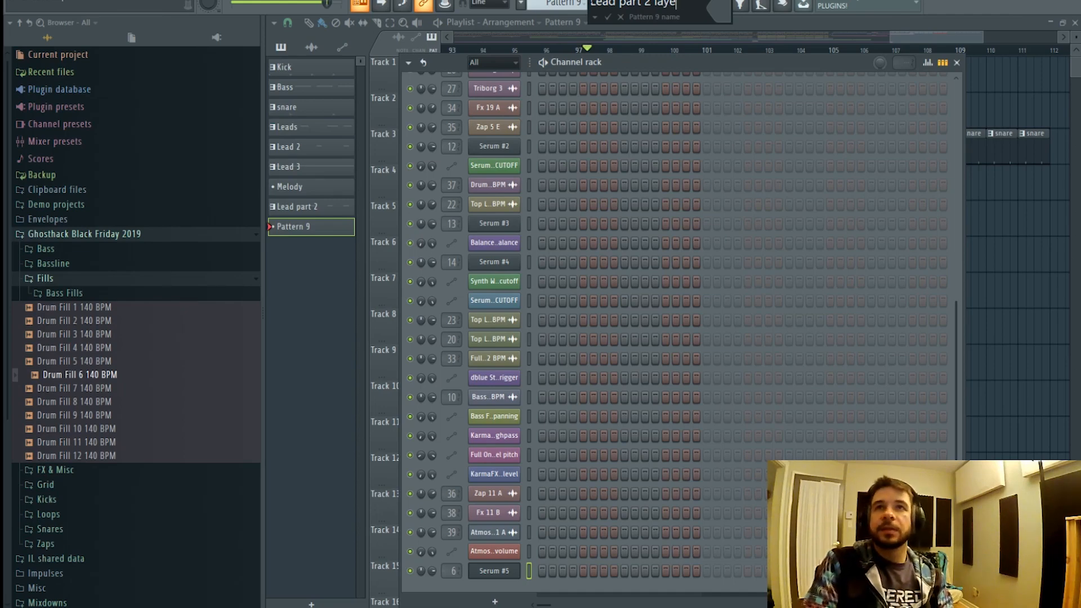
pyautogui.write('Lead part 2 layer 2')
pyautogui.press('Return')
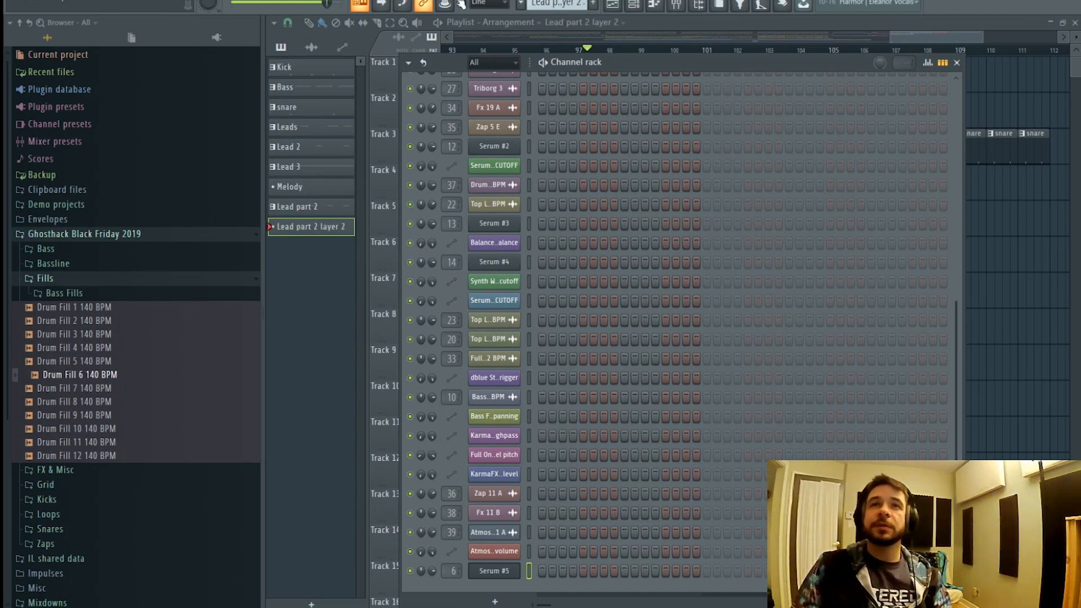
# - Add a new Serum instrument to the Channel rack and load the preset Zap - Profound from the user presets
pyautogui.click(495, 601)
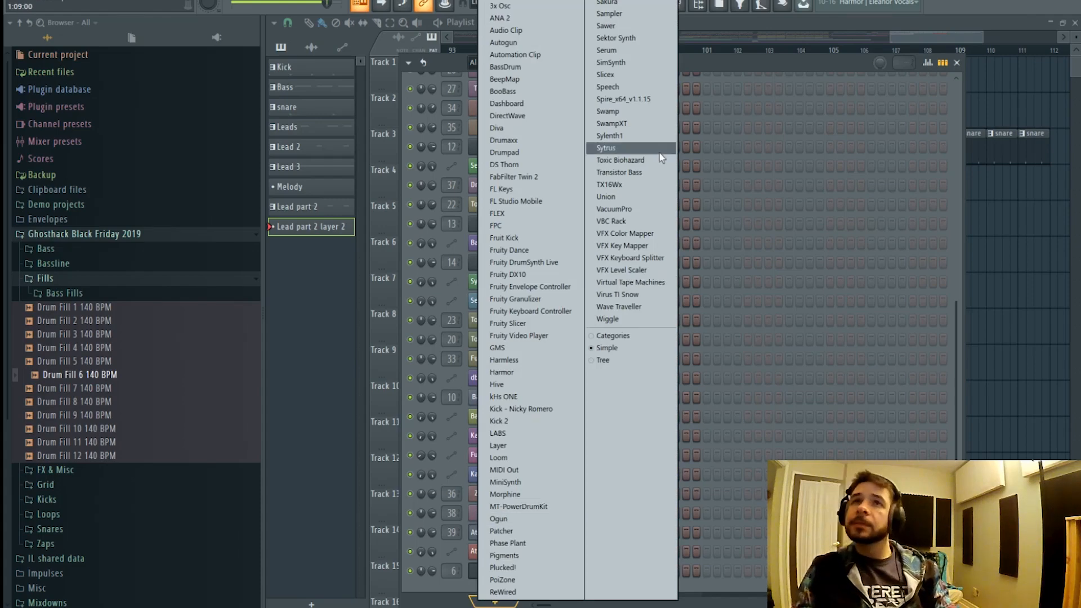
pyautogui.click(606, 50)
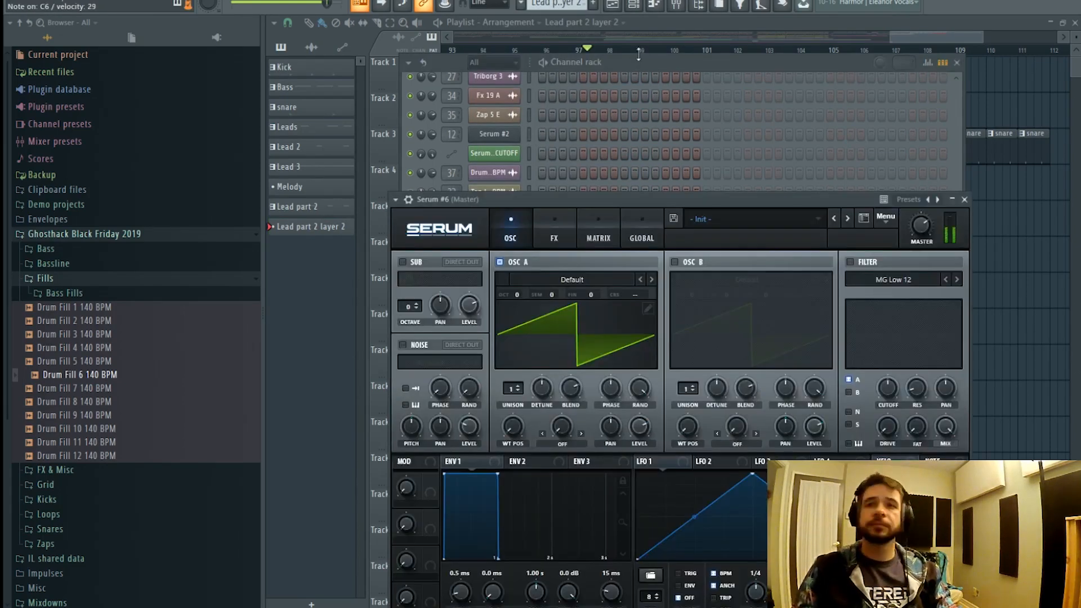
pyautogui.click(701, 223)
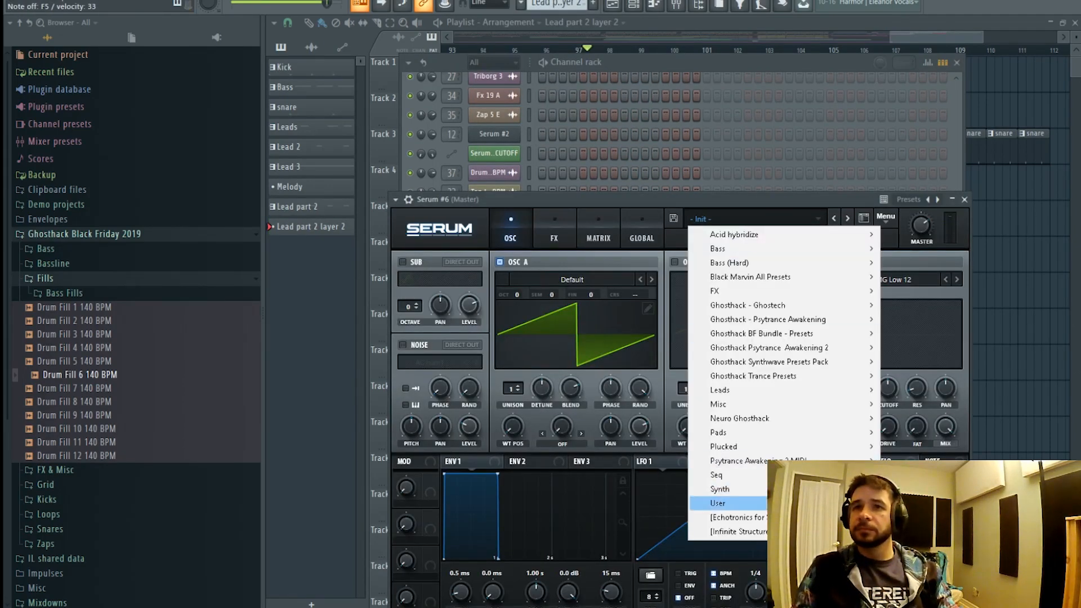
pyautogui.moveTo(726, 503)
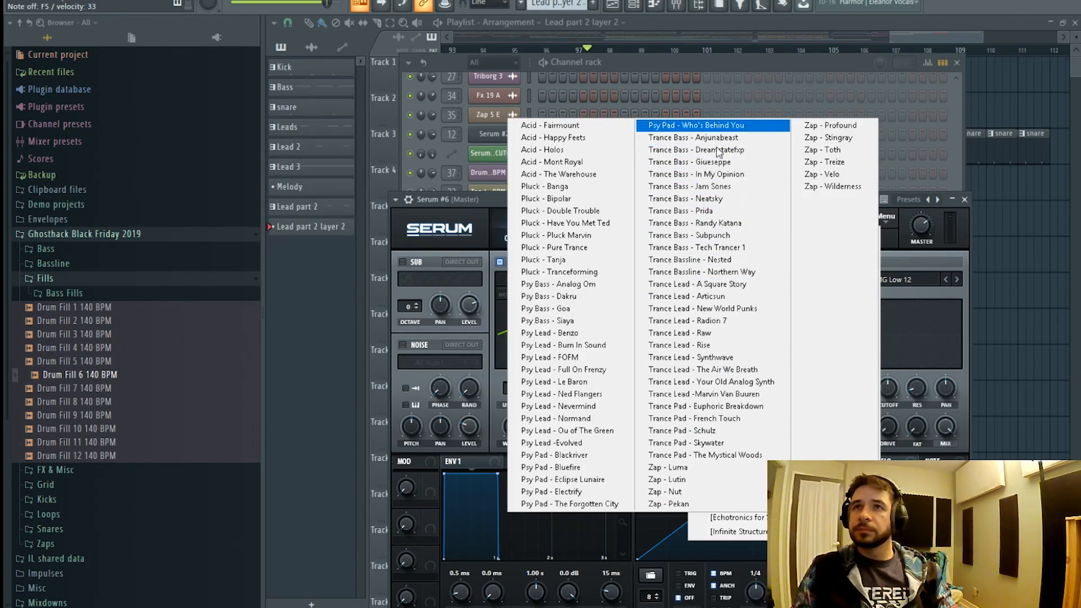
pyautogui.click(828, 126)
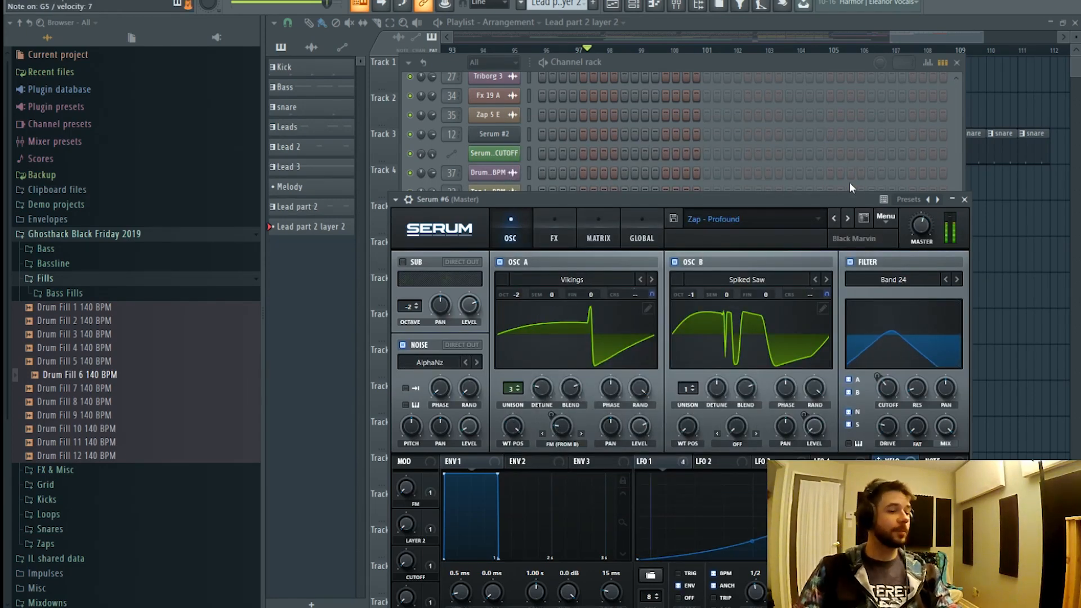
# - Open the piano roll for Serum #6 and draw a G4 note nine steps long from the start of bar 1
pyautogui.click(802, 63)
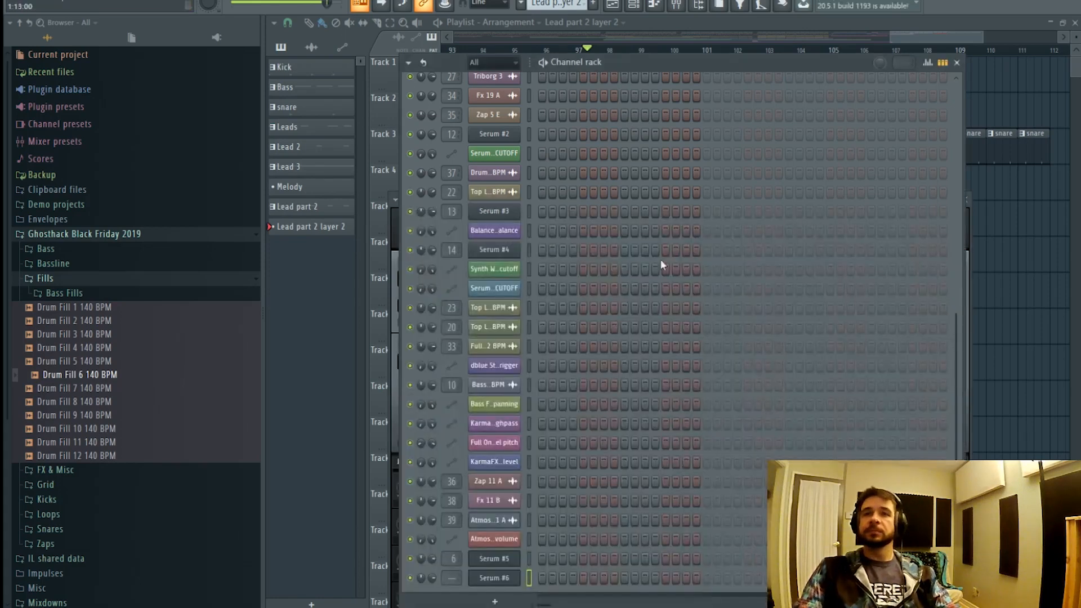
pyautogui.rightClick(507, 580)
pyautogui.click(580, 458)
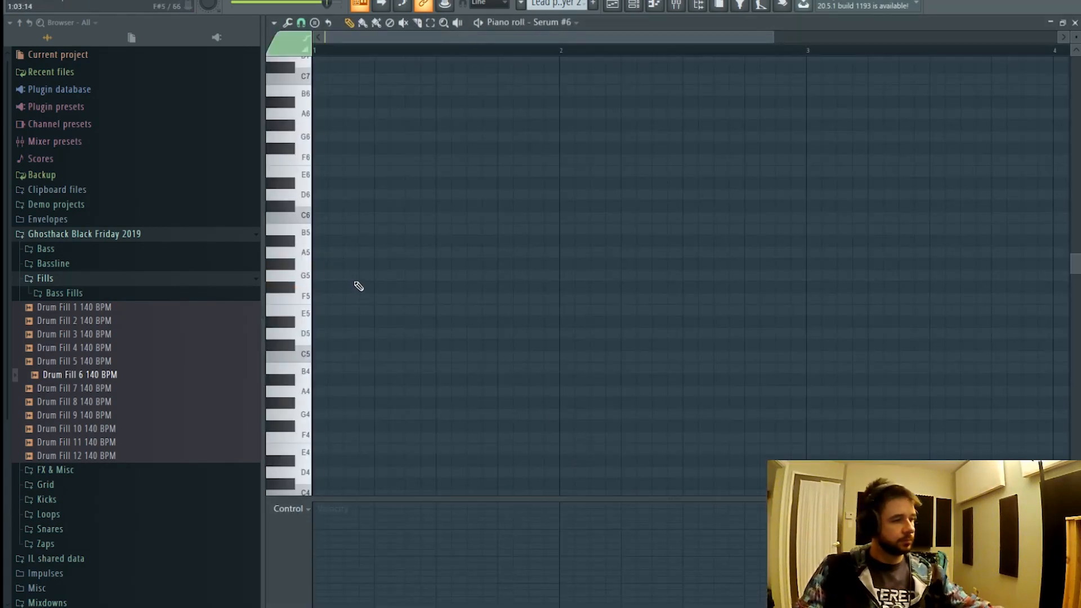
pyautogui.click(321, 415)
pyautogui.moveTo(321, 414); pyautogui.dragTo(454, 418)
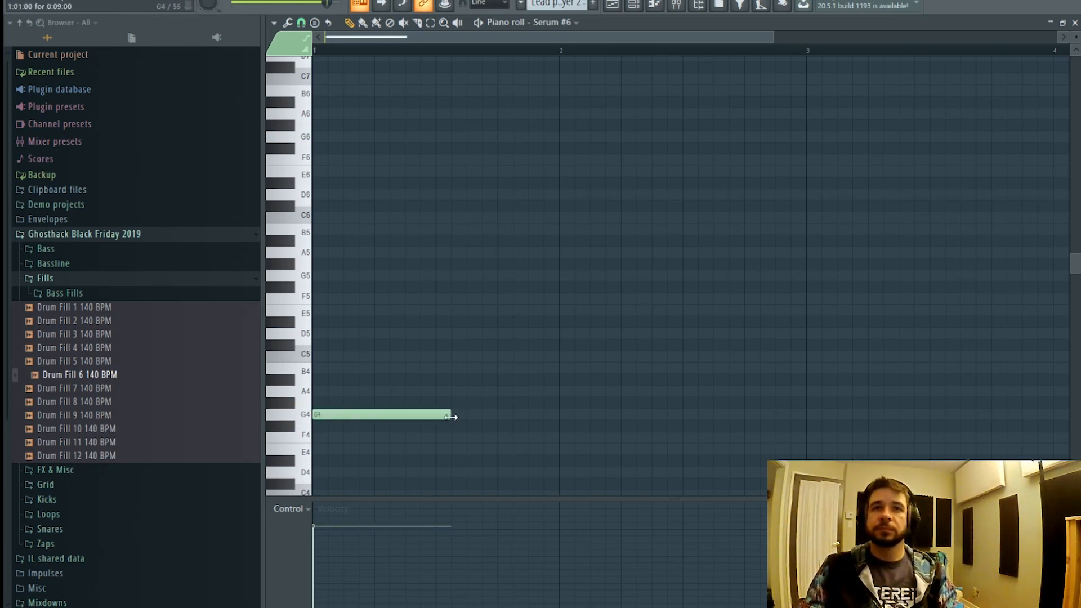
# - Check the Serum #6 instrument from the Channel rack and return to the Playlist
pyautogui.click(622, 6)
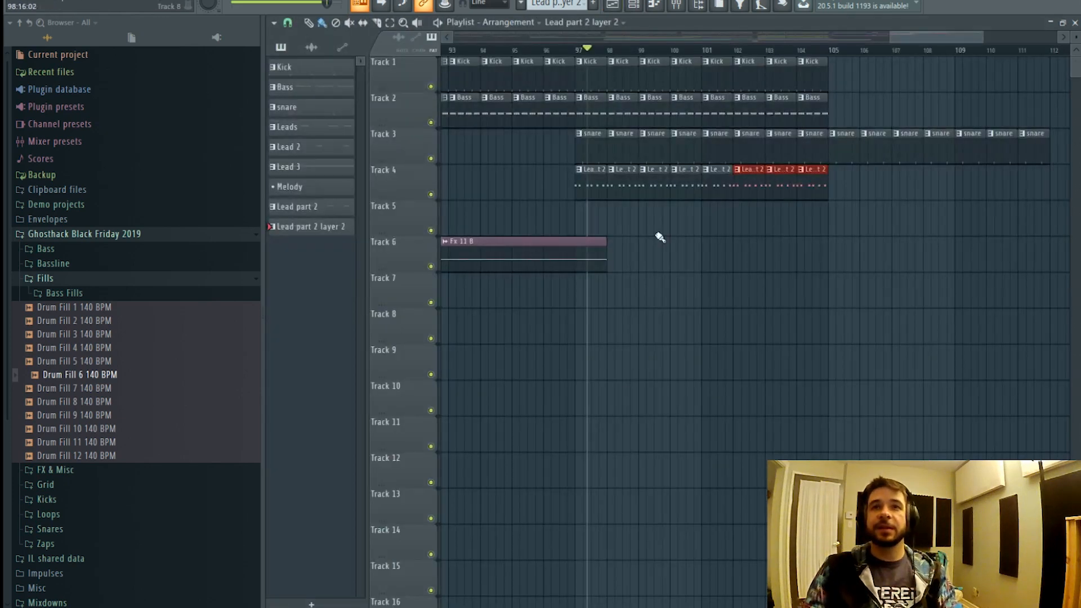
pyautogui.click(633, 6)
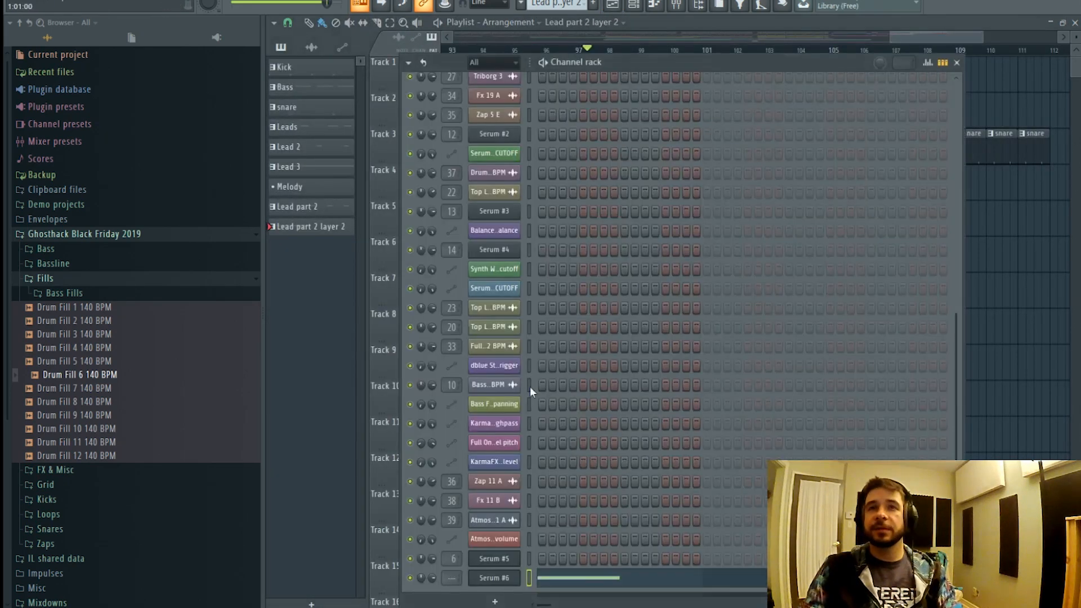
pyautogui.click(505, 580)
pyautogui.click(928, 40)
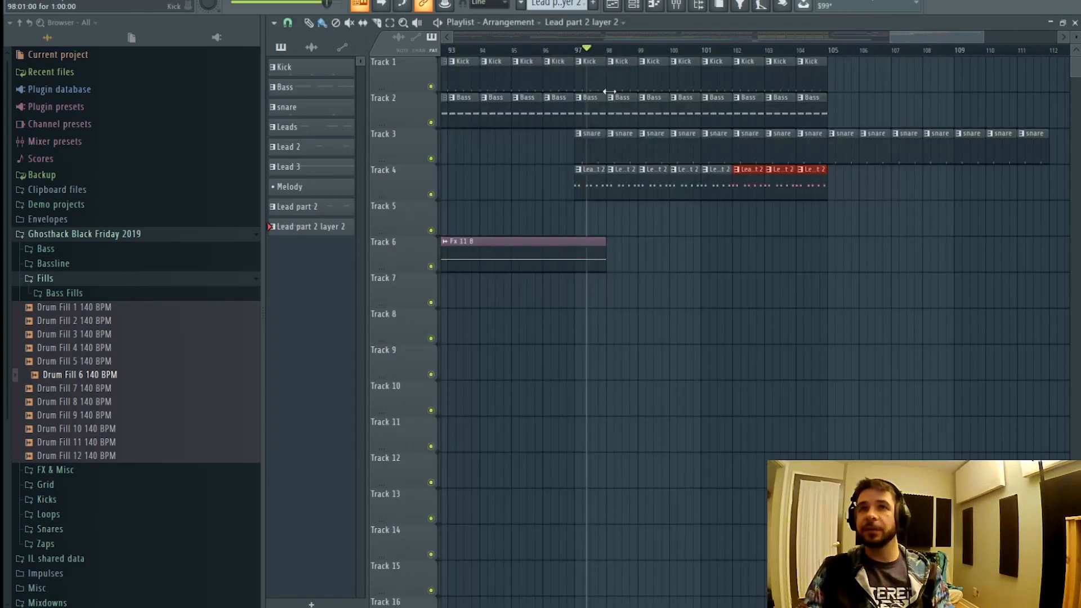
# - Place the Lead part 2 layer 2 pattern on Track 5 at bar 97 and play from bar 96
pyautogui.press('space')
pyautogui.press('space')
pyautogui.click(545, 49)
pyautogui.press('space')
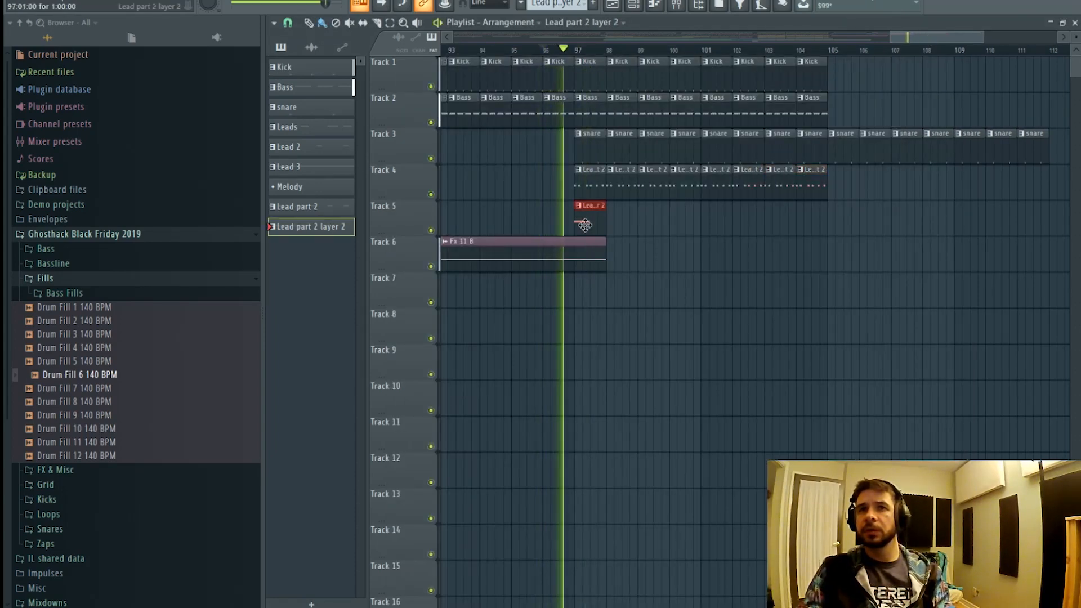
pyautogui.doubleClick(583, 224)
# - Route the Serum #6 channel to the free mixer insert 15
pyautogui.click(681, 7)
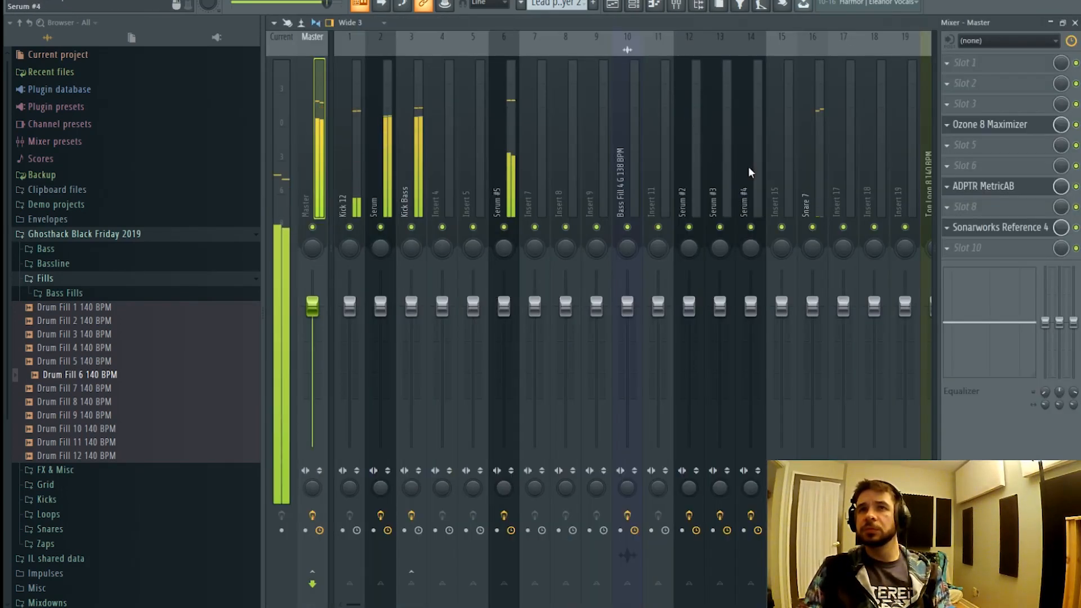
pyautogui.click(633, 5)
pyautogui.press('space')
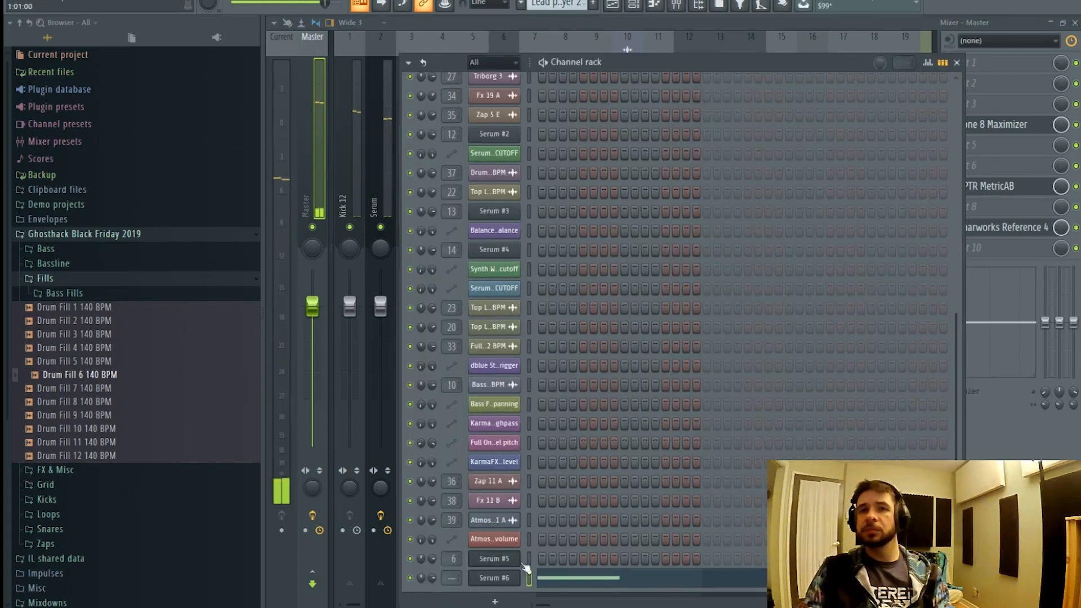
pyautogui.press('F6')
pyautogui.scroll(-6, 734, 195)
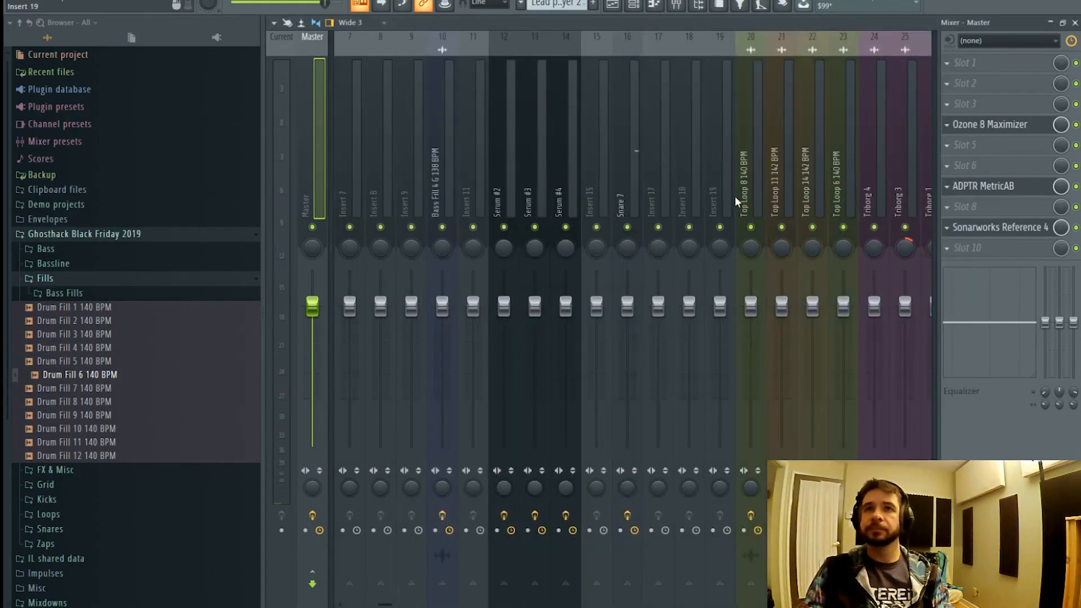
pyautogui.scroll(-2, 692, 182)
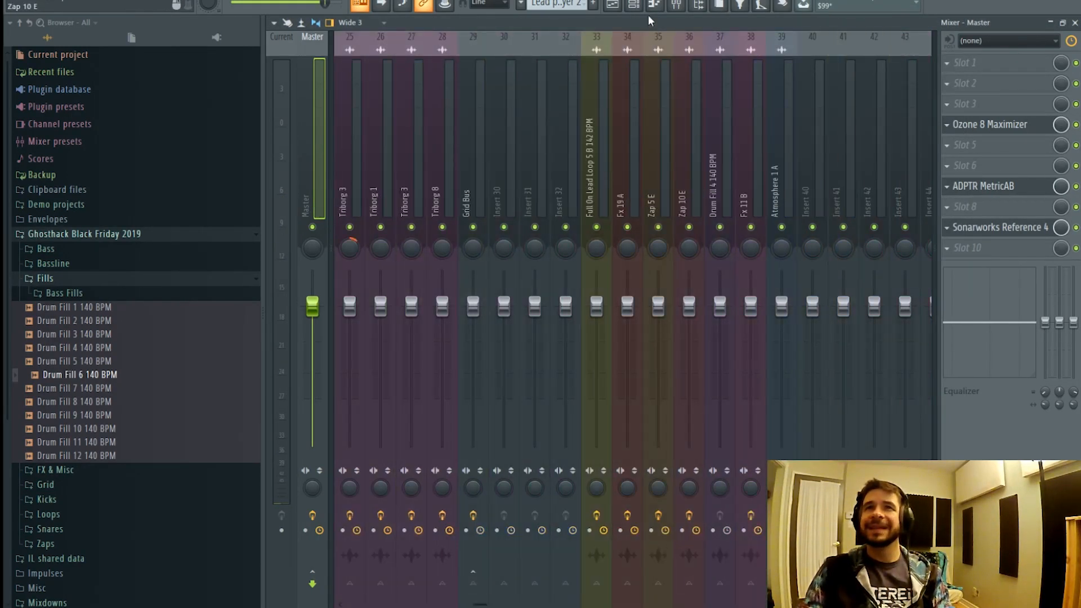
pyautogui.click(633, 6)
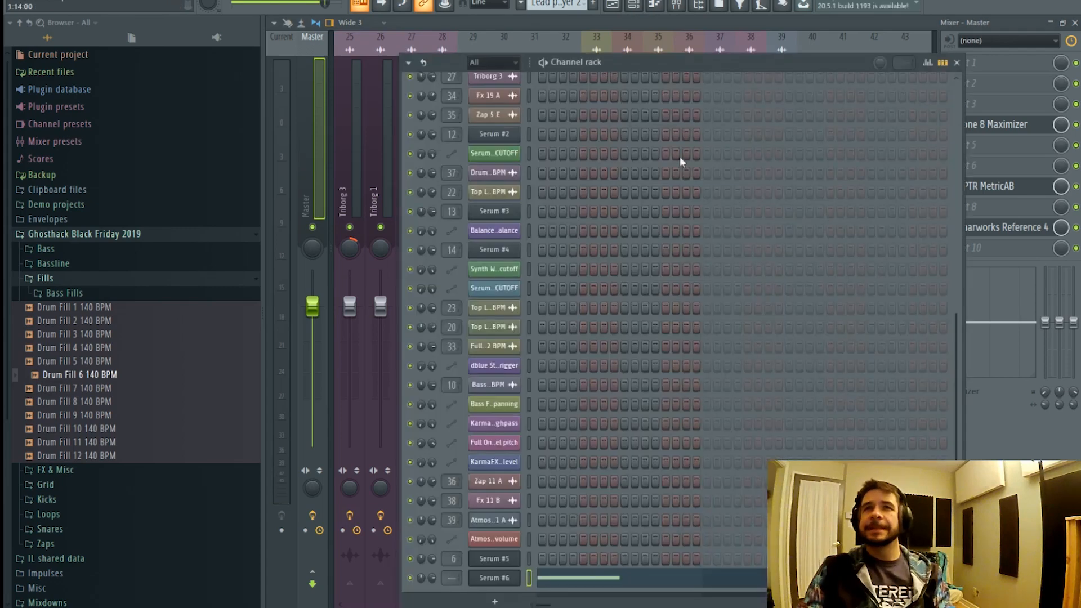
pyautogui.click(676, 5)
pyautogui.scroll(5, 639, 166)
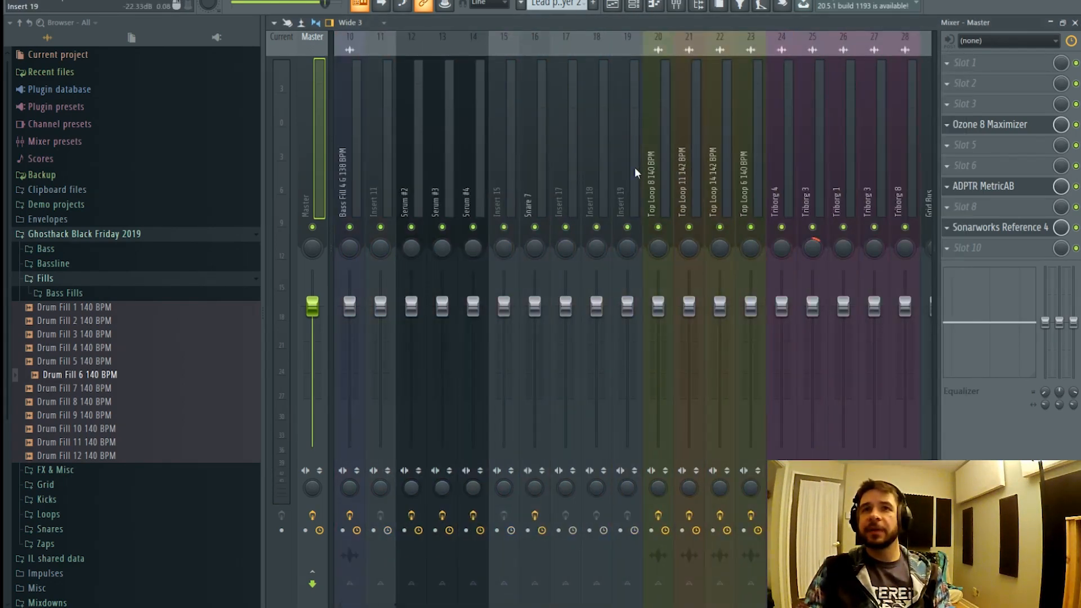
pyautogui.rightClick(508, 187)
pyautogui.moveTo(569, 149)
pyautogui.click(670, 149)
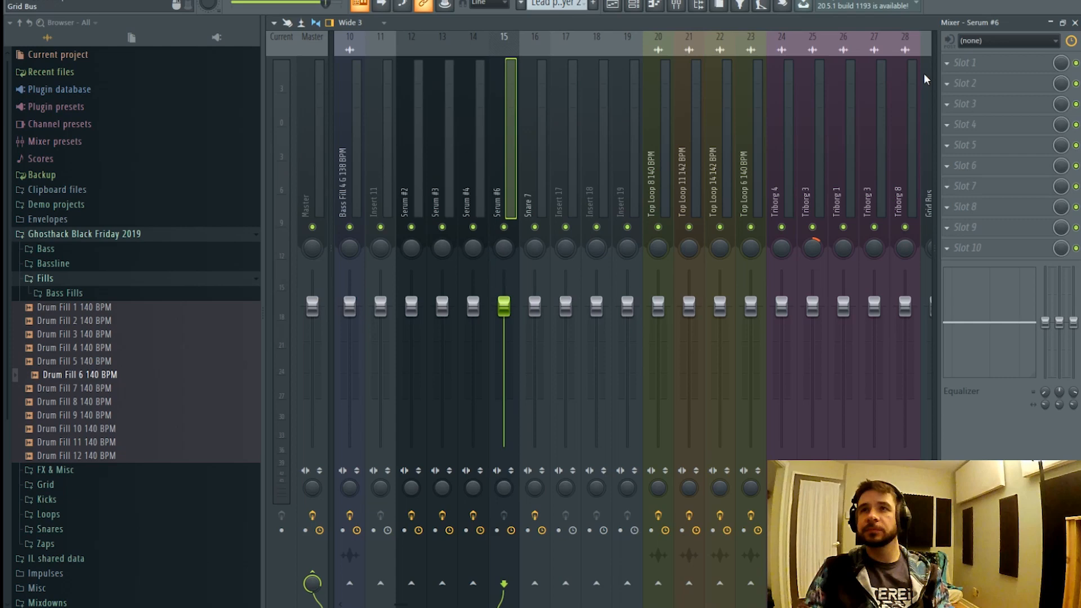
# - Load FabFilter Pro-Q 3 on the Serum #6 insert and add a 36 dB/oct low cut at about 175 Hz
pyautogui.click(982, 70)
pyautogui.click(678, 79)
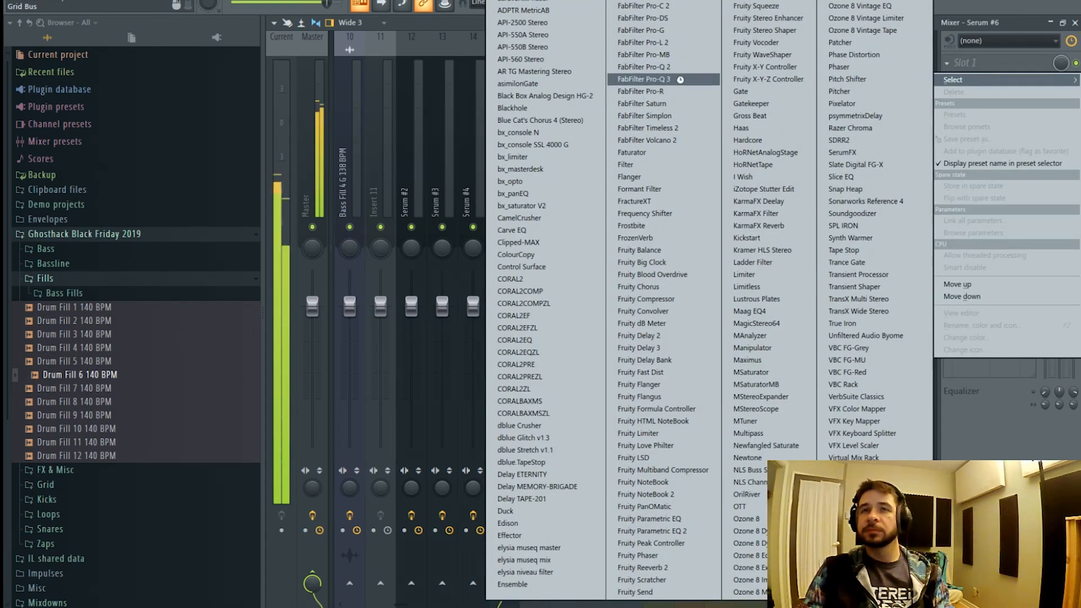
pyautogui.moveTo(343, 257); pyautogui.dragTo(512, 265)
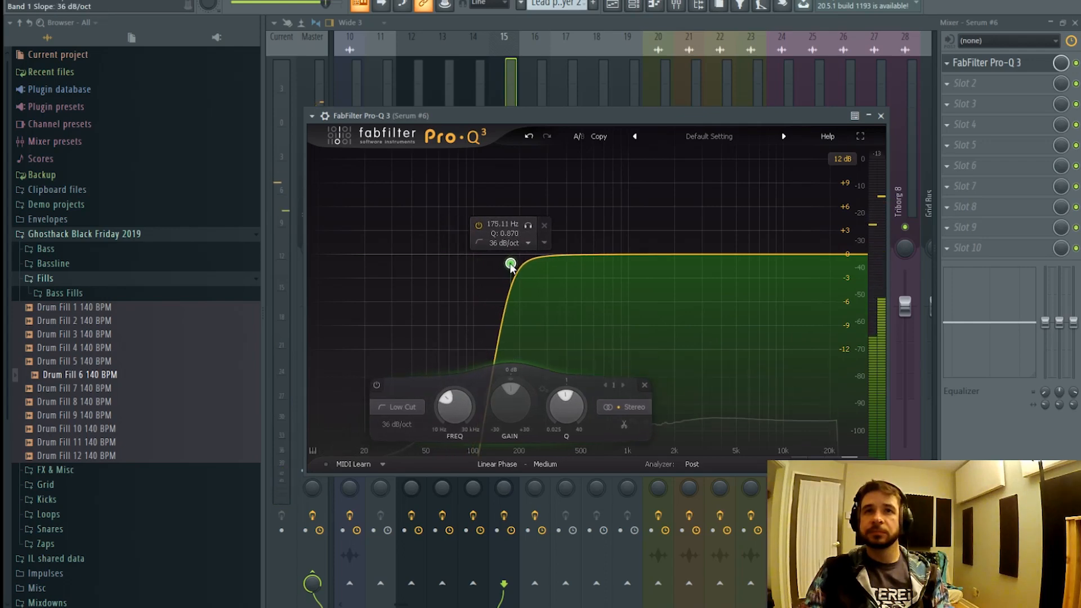
# - Place a second Lead part 2 layer 2 clip on Track 5 at bar 101
pyautogui.click(613, 6)
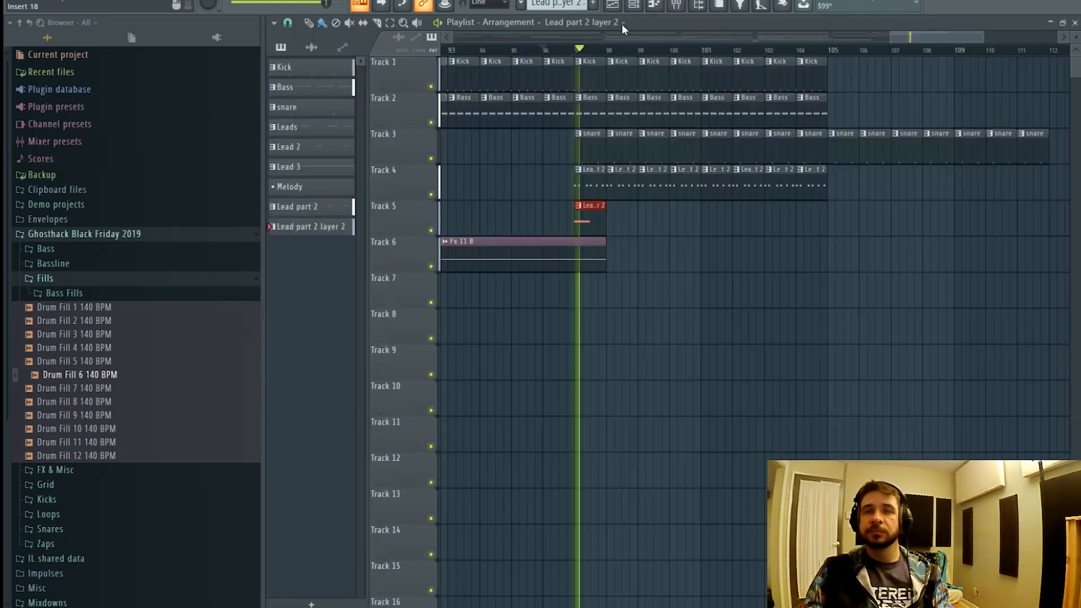
pyautogui.click(700, 221)
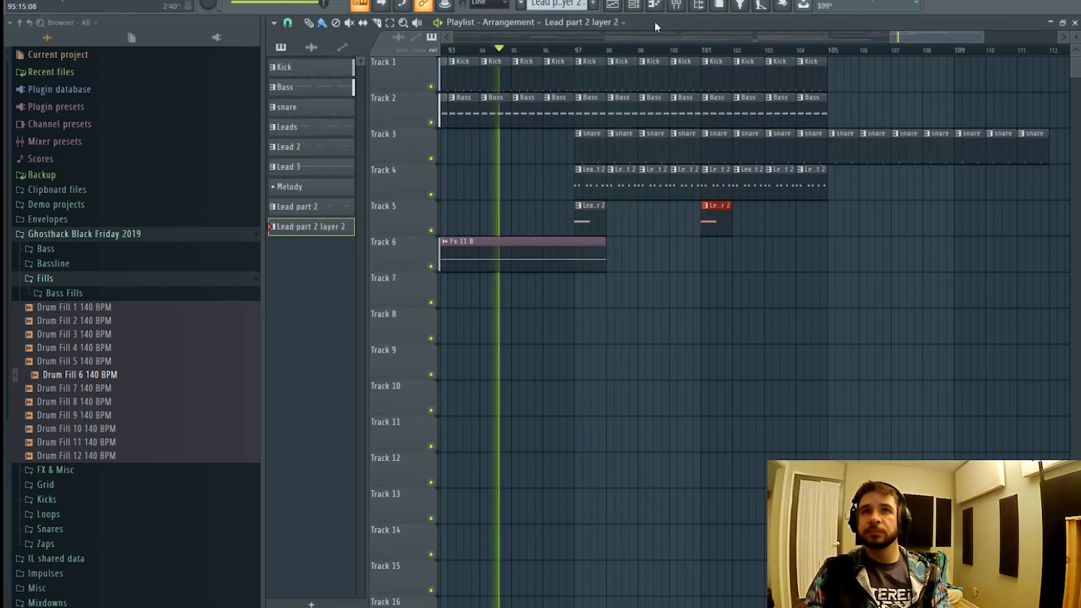
pyautogui.click(619, 206)
pyautogui.rightClick(621, 207)
# - Examine the Lead part 2 notes in the Serum #5 piano roll and listen to the section in the Playlist
pyautogui.click(636, 185)
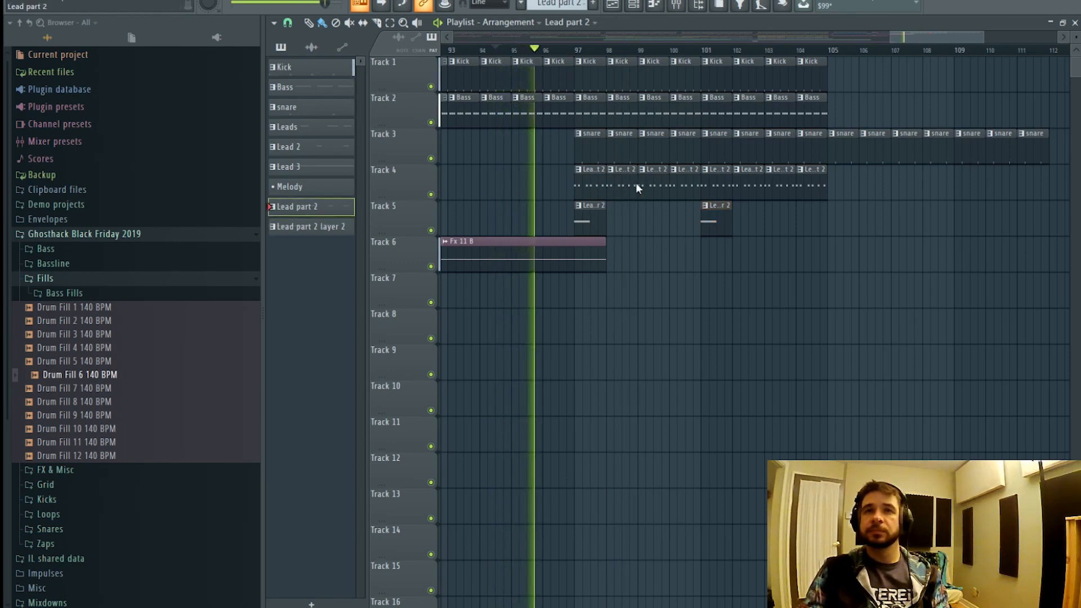
pyautogui.doubleClick(636, 186)
pyautogui.moveTo(814, 183); pyautogui.dragTo(314, 360)
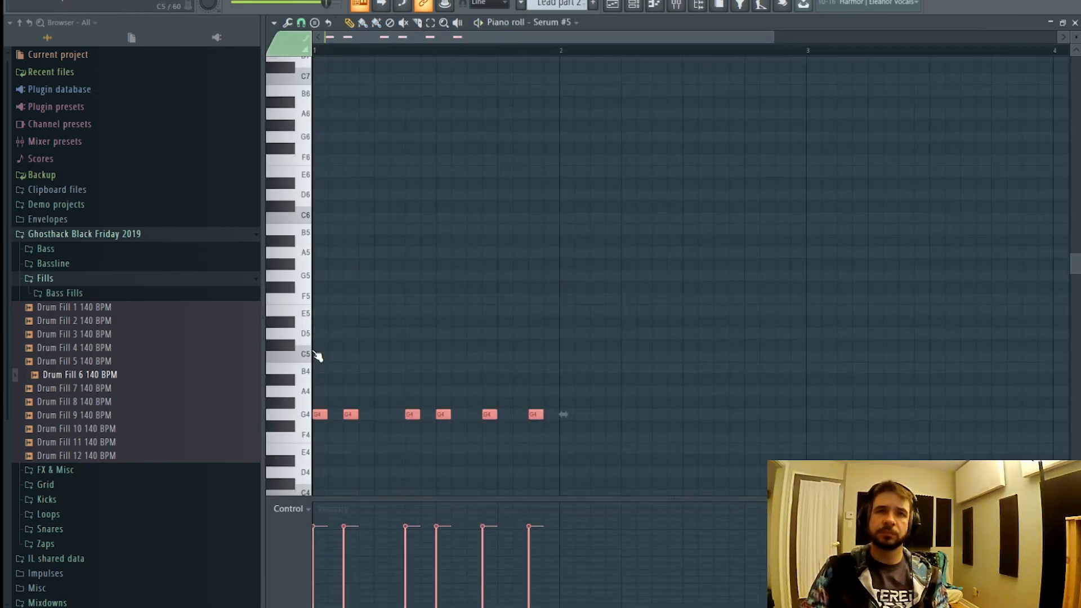
pyautogui.press('space')
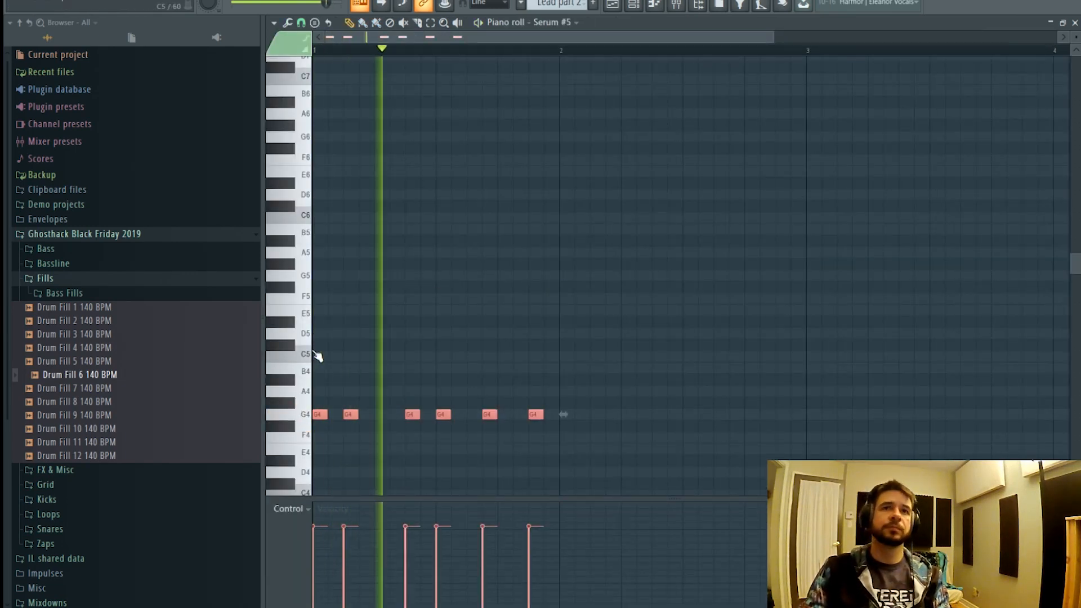
pyautogui.click(618, 5)
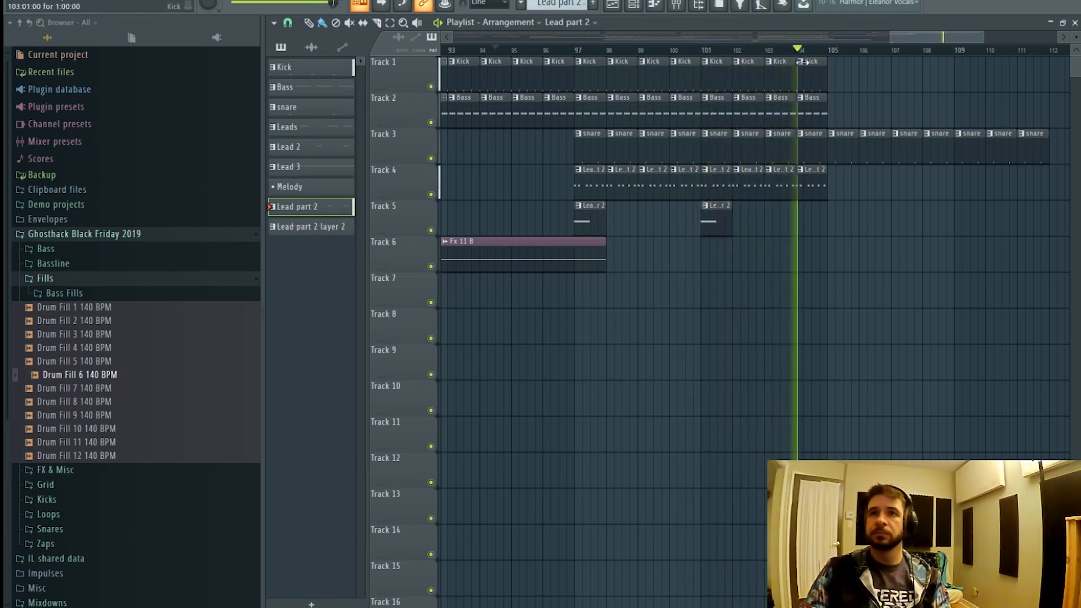
pyautogui.press('space')
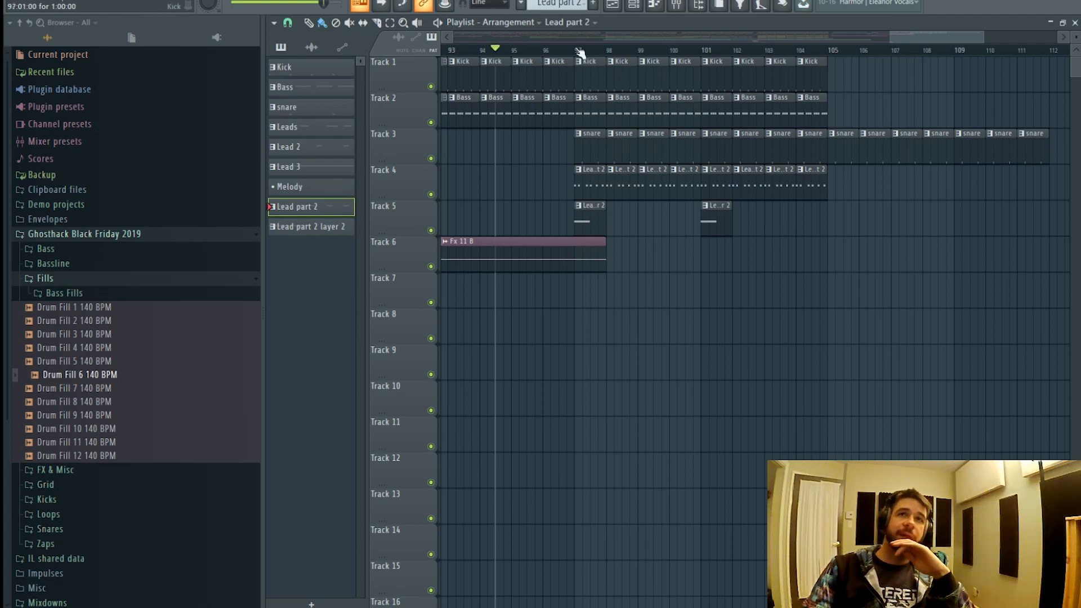
# - Bypass the Studio Reference correction in Sonarworks Reference 4 on the Master track and return to the start of the Playlist
pyautogui.press('F9')
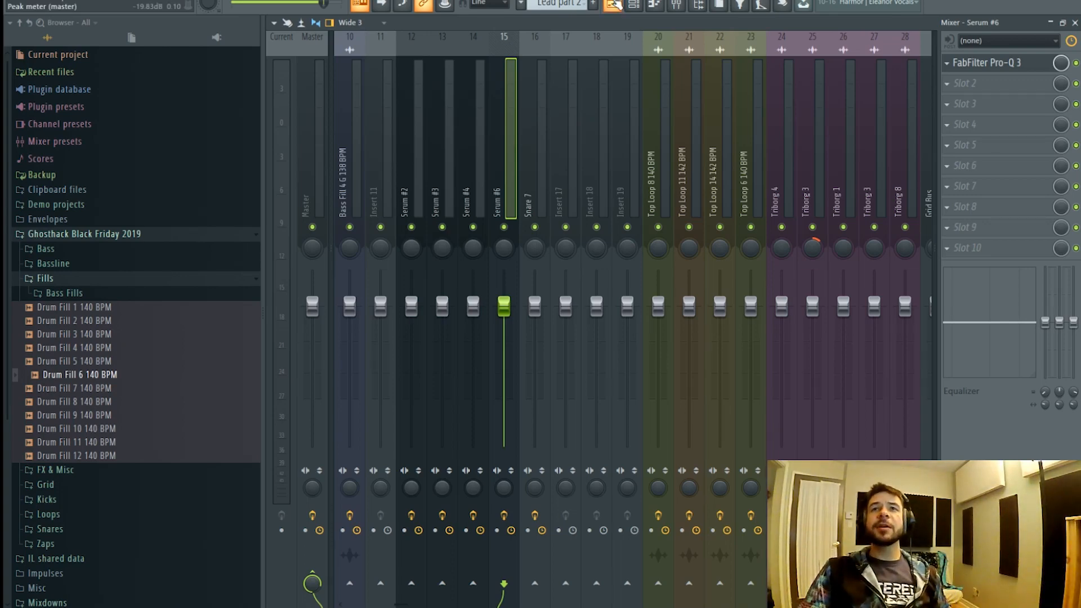
pyautogui.press('F5')
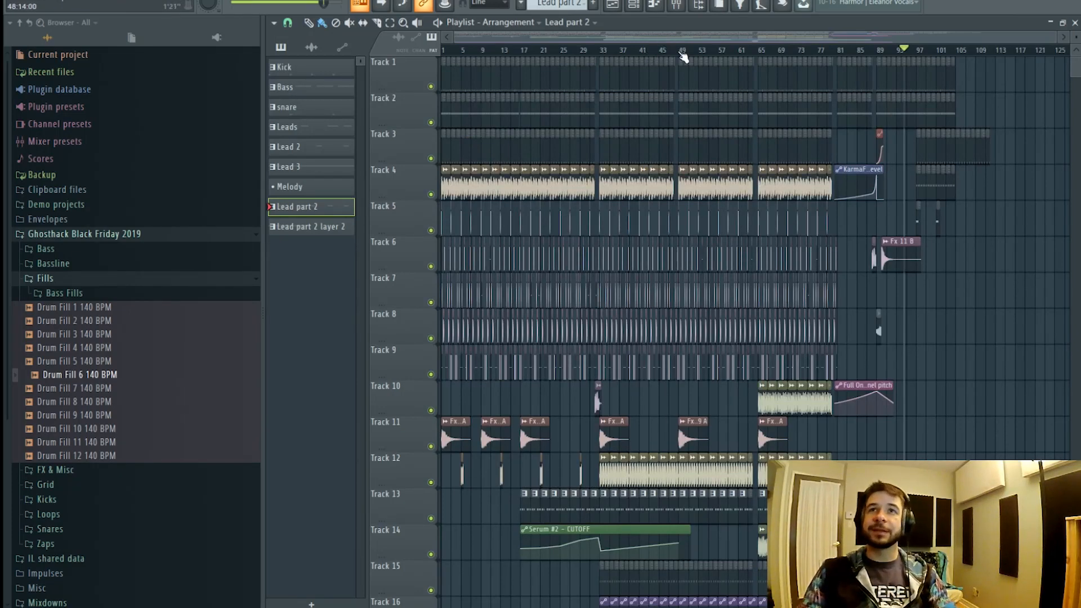
pyautogui.press('space')
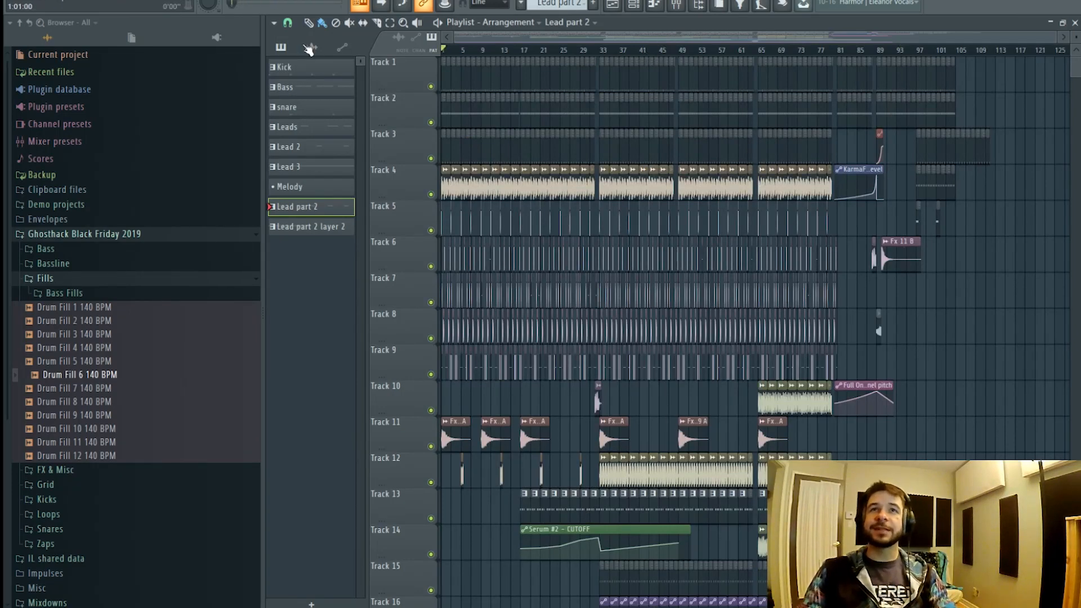
pyautogui.click(677, 5)
pyautogui.click(321, 143)
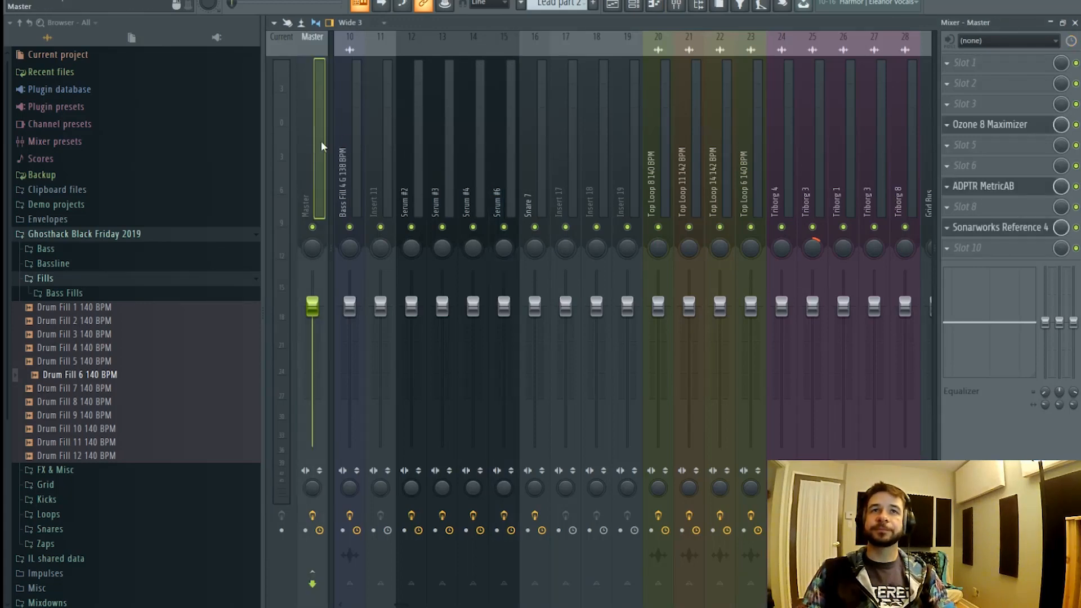
pyautogui.click(997, 227)
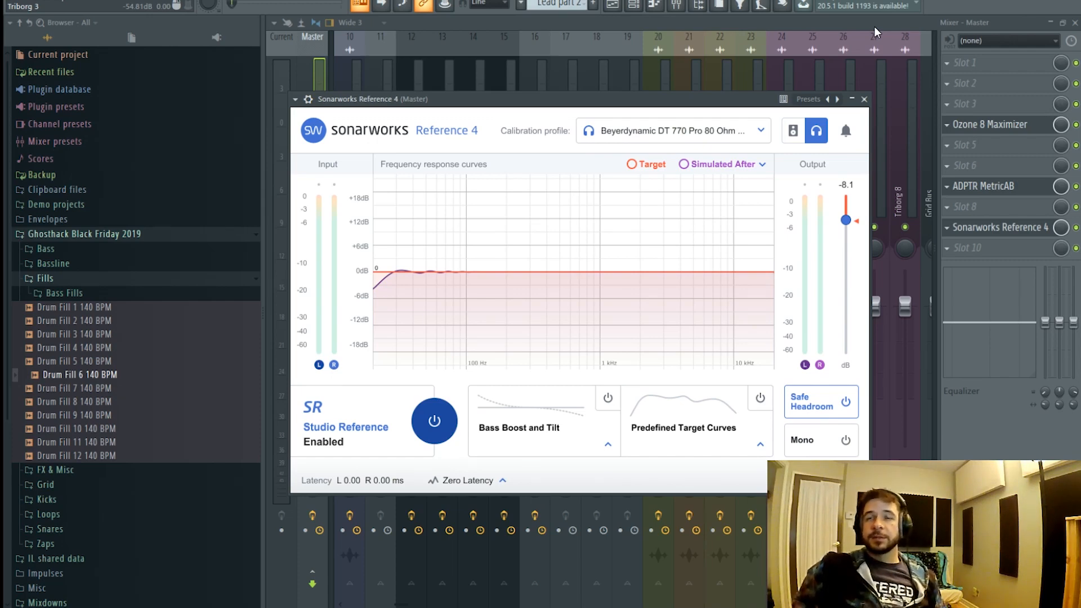
pyautogui.press('Escape')
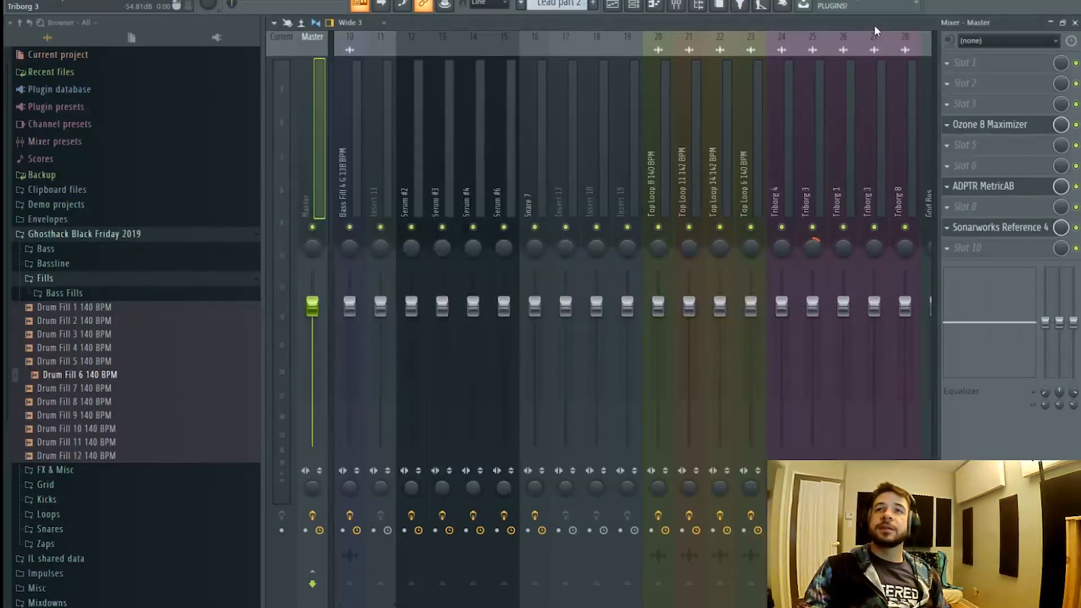
pyautogui.click(1013, 238)
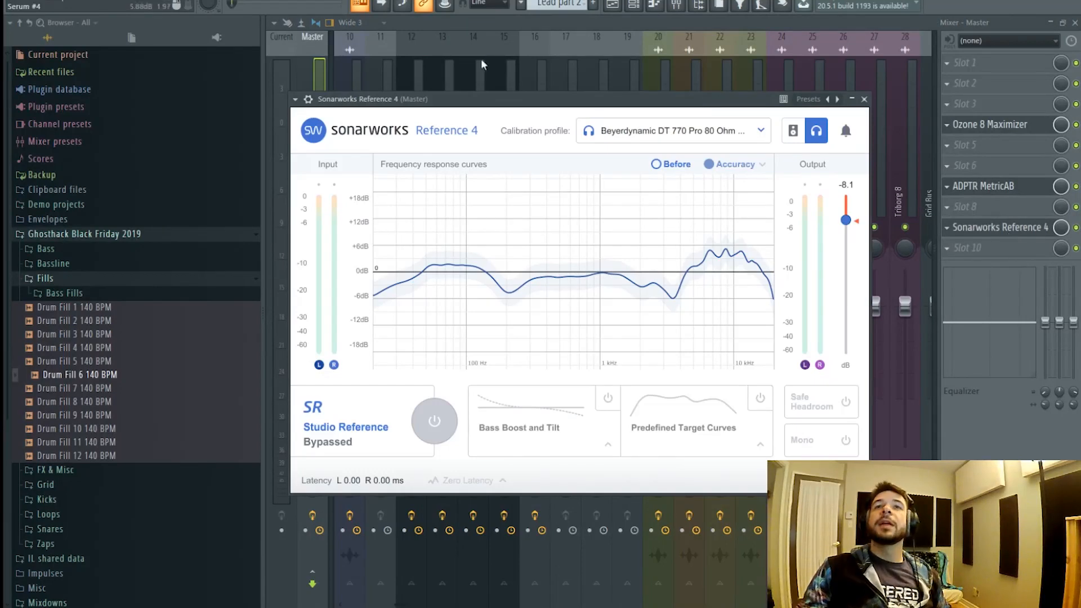
pyautogui.click(611, 8)
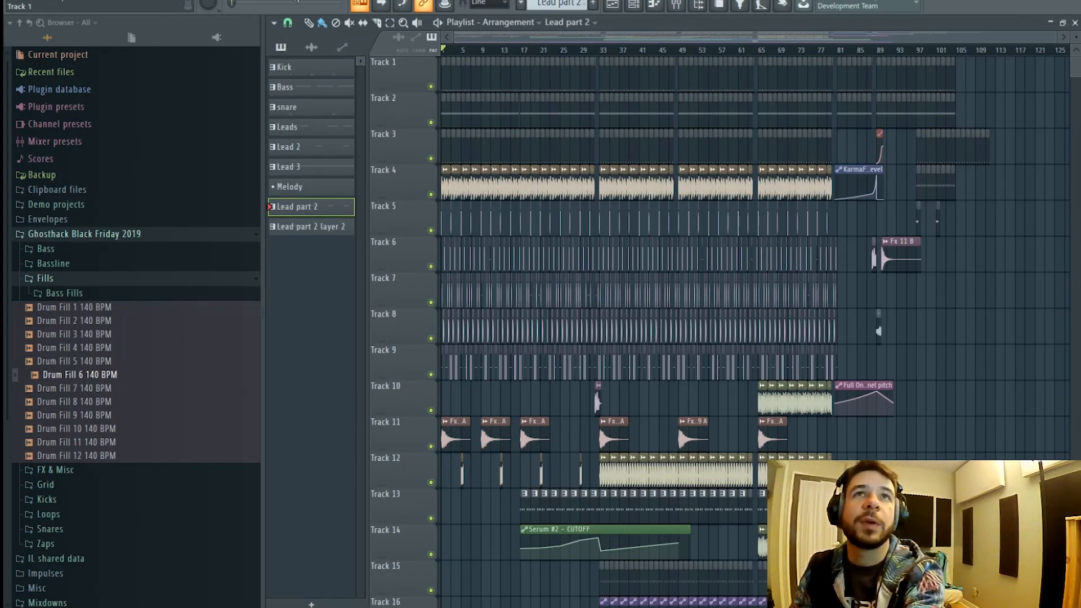
# - Play the song from the start and move the four short clips before bar 33 from Track 12 down to Track 20
pyautogui.press('space')
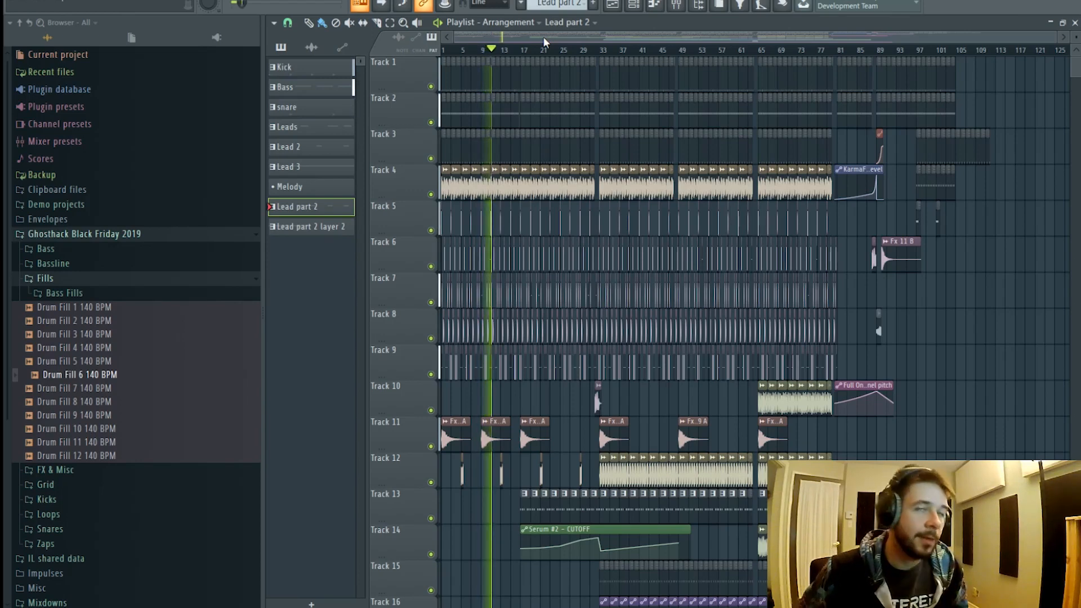
pyautogui.scroll(-4, 564, 328)
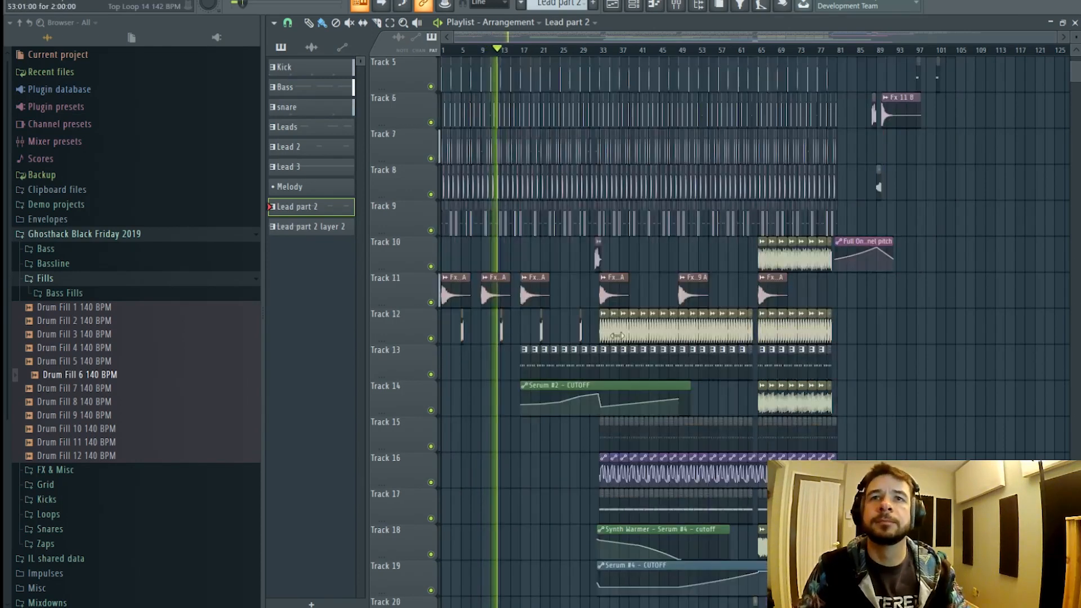
pyautogui.scroll(-4, 565, 328)
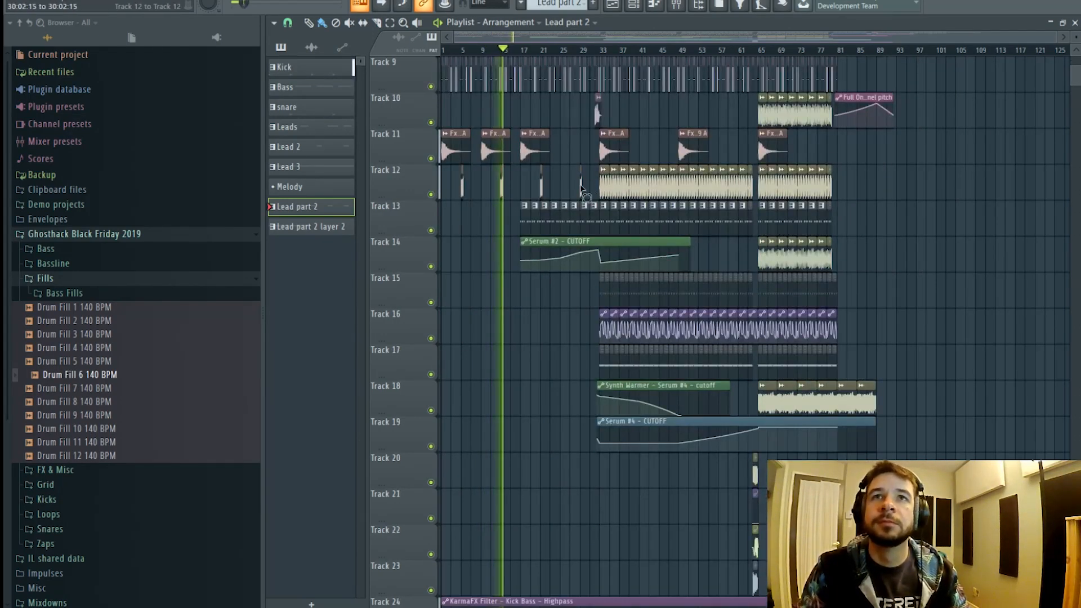
pyautogui.moveTo(583, 186); pyautogui.dragTo(464, 191)
pyautogui.hotkey('shift', 'Down')
pyautogui.hotkey('shift', 'Down')
pyautogui.hotkey('shift', 'Down')
pyautogui.hotkey('shift', 'Down')
pyautogui.hotkey('shift', 'Down')
pyautogui.hotkey('shift', 'Down')
pyautogui.hotkey('shift', 'Down')
pyautogui.hotkey('shift', 'Down')
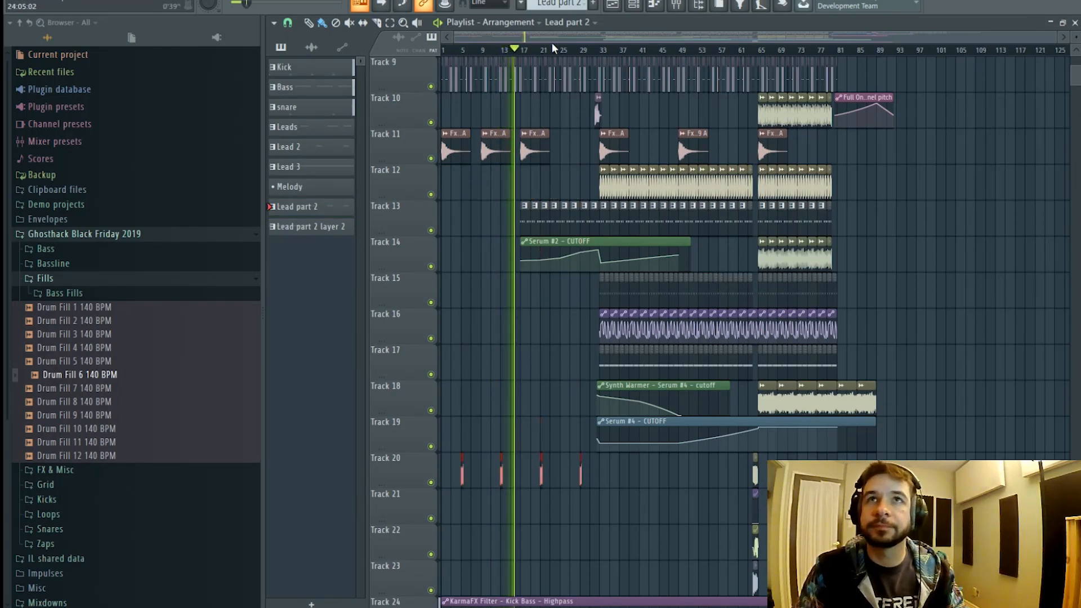
# - Duplicate the four short clips on Track 20 to bars 37, 45, 53 and 61
pyautogui.scroll(2, 572, 56)
pyautogui.scroll(1, 571, 56)
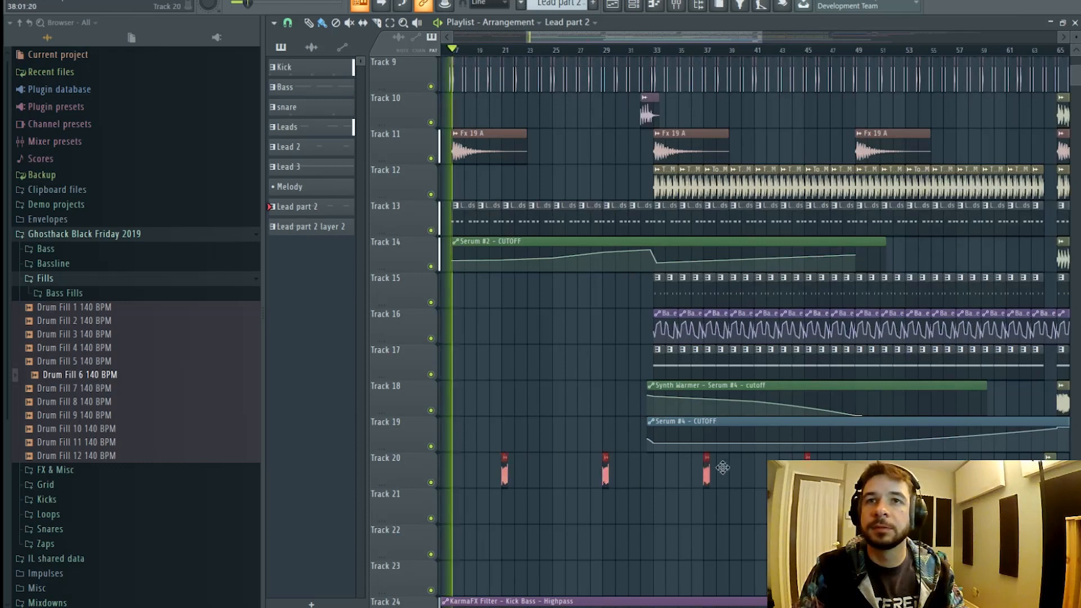
pyautogui.moveTo(848, 474); pyautogui.dragTo(912, 474)
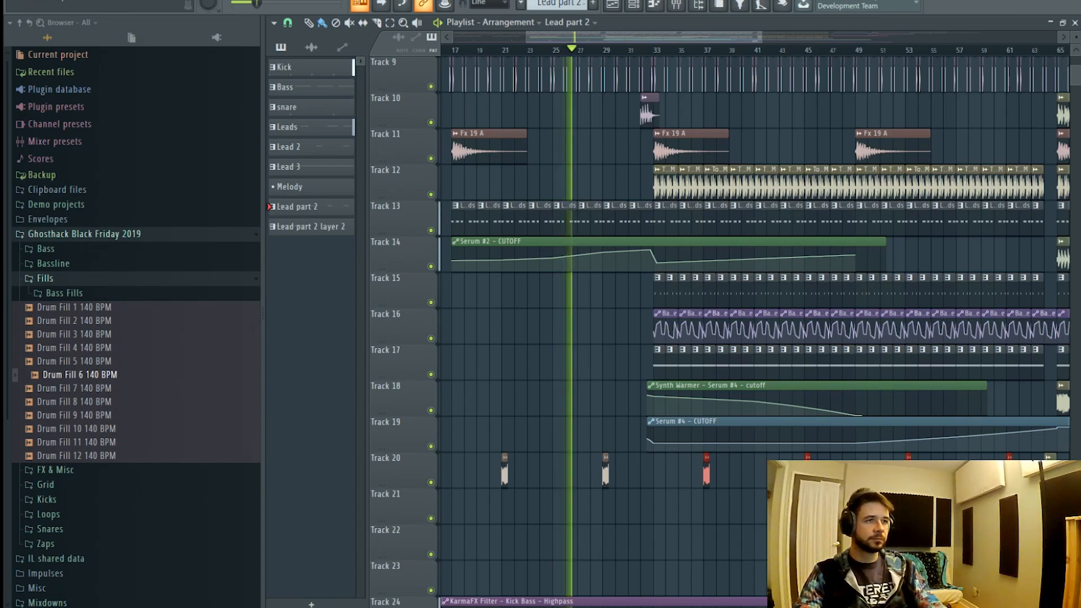
# - Raise the bar 33 point of the Serum #2 CUTOFF automation to 47% and extend its final point to about bar 64, slightly higher
pyautogui.moveTo(669, 38); pyautogui.dragTo(823, 38)
pyautogui.scroll(4, 817, 330)
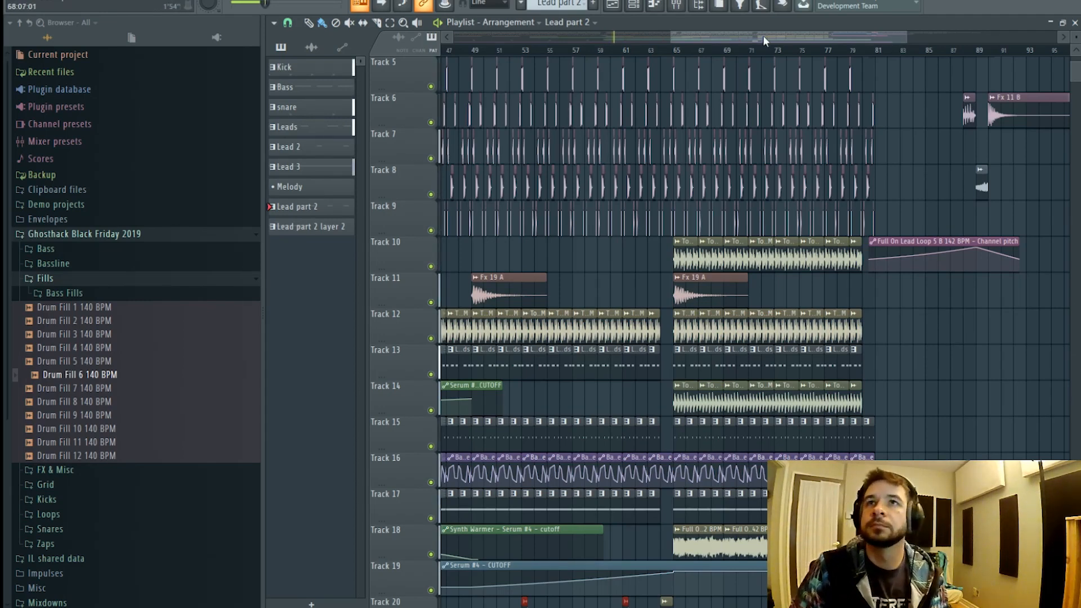
pyautogui.moveTo(764, 40); pyautogui.dragTo(670, 45)
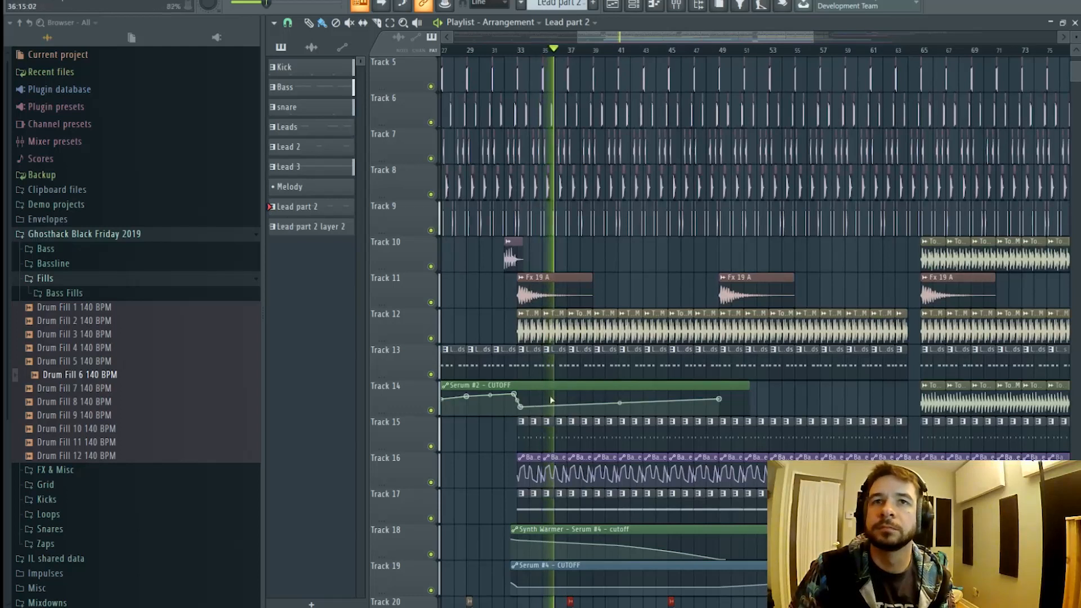
pyautogui.click(522, 403)
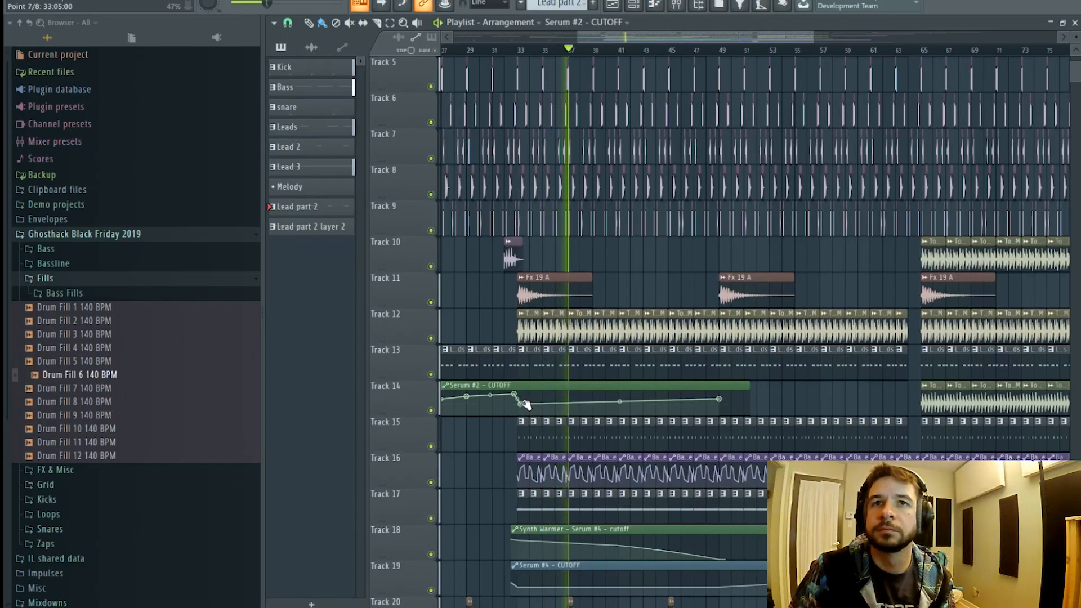
pyautogui.moveTo(720, 399); pyautogui.dragTo(909, 391)
pyautogui.rightClick(909, 395)
pyautogui.moveTo(754, 38); pyautogui.dragTo(758, 39)
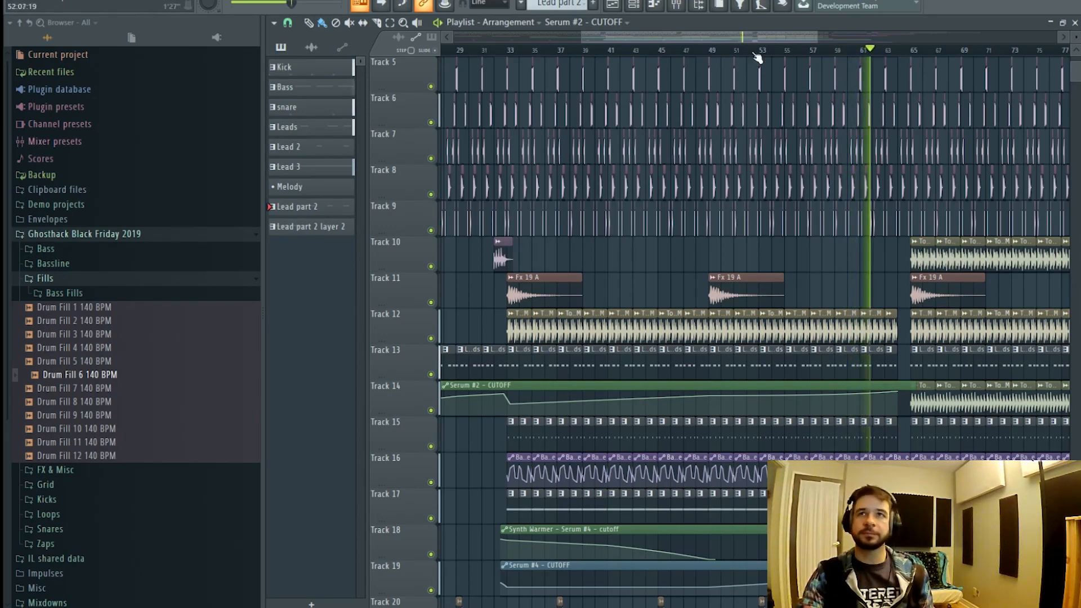
# - Follow the playback from about bar 62 to the bar 97 section, reviewing the clips and automation on all tracks
pyautogui.moveTo(778, 38); pyautogui.dragTo(864, 38)
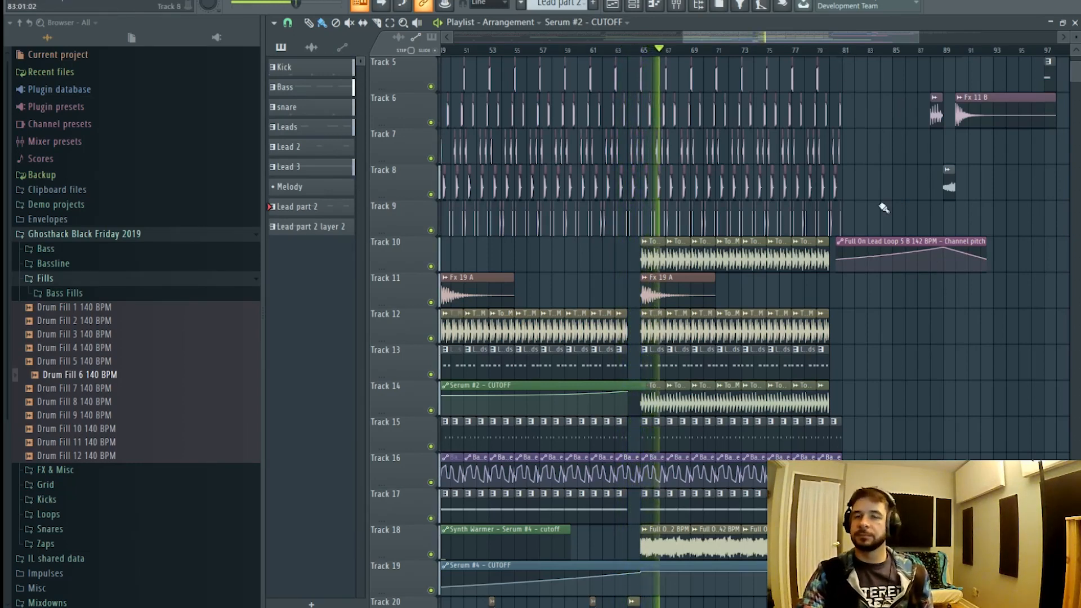
pyautogui.scroll(-2, 912, 335)
pyautogui.scroll(-1, 912, 335)
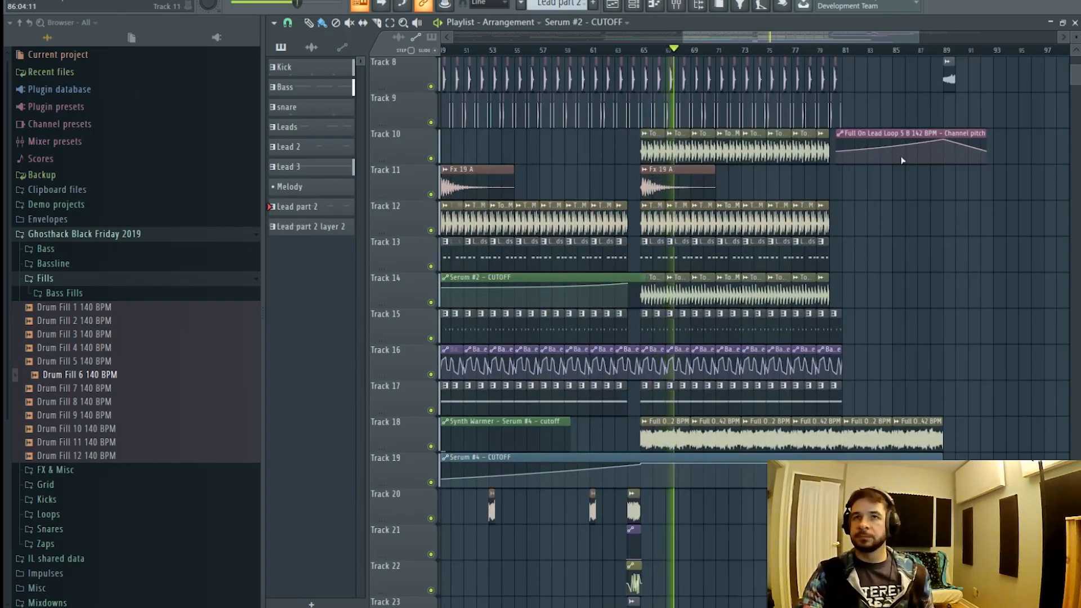
pyautogui.hscroll(2, 826, 38)
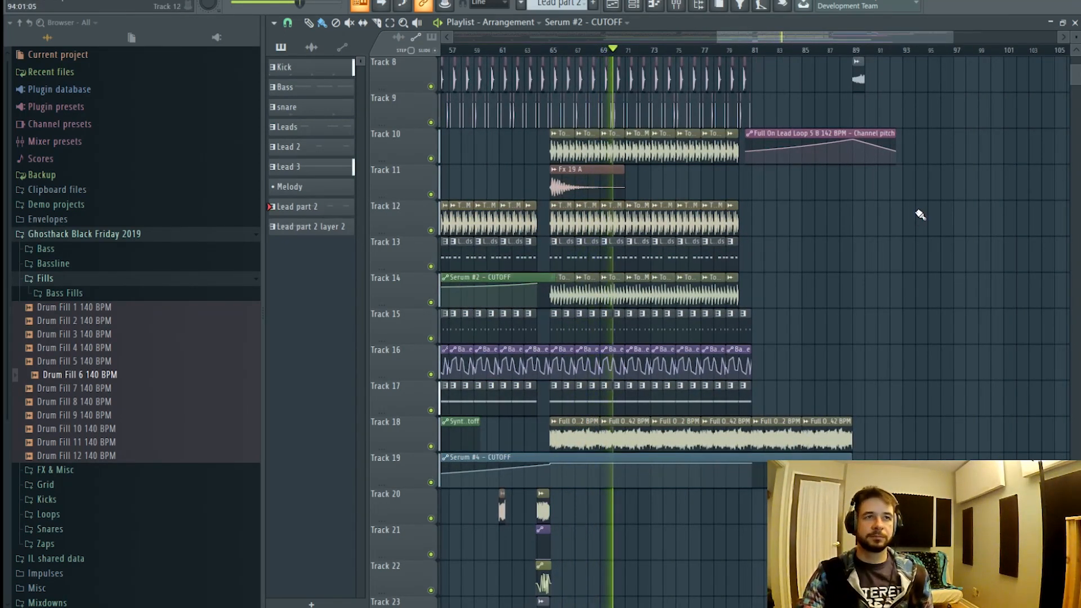
pyautogui.scroll(7, 875, 307)
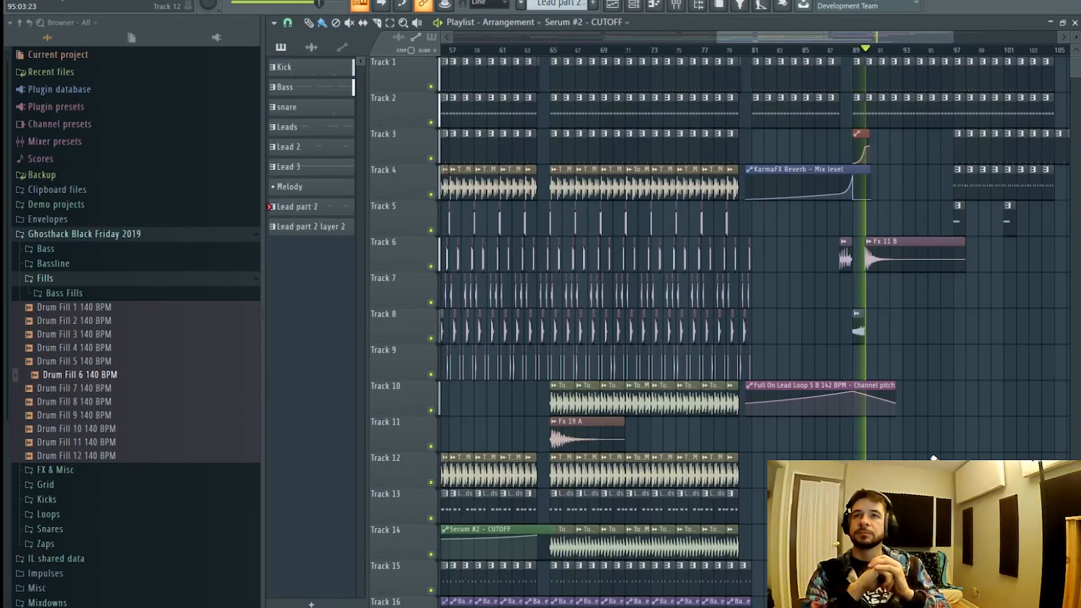
pyautogui.moveTo(858, 34); pyautogui.dragTo(907, 36)
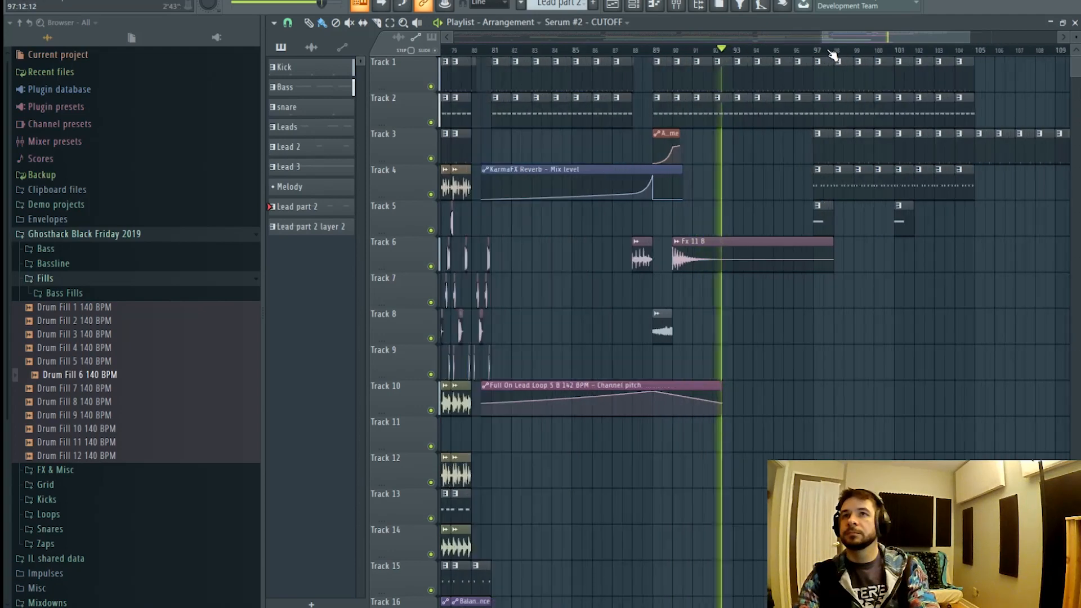
# - Open the Duck effect on the Serum mixer track, examine its ducking curve and return to the Playlist
pyautogui.click(676, 5)
pyautogui.hscroll(-3, 602, 168)
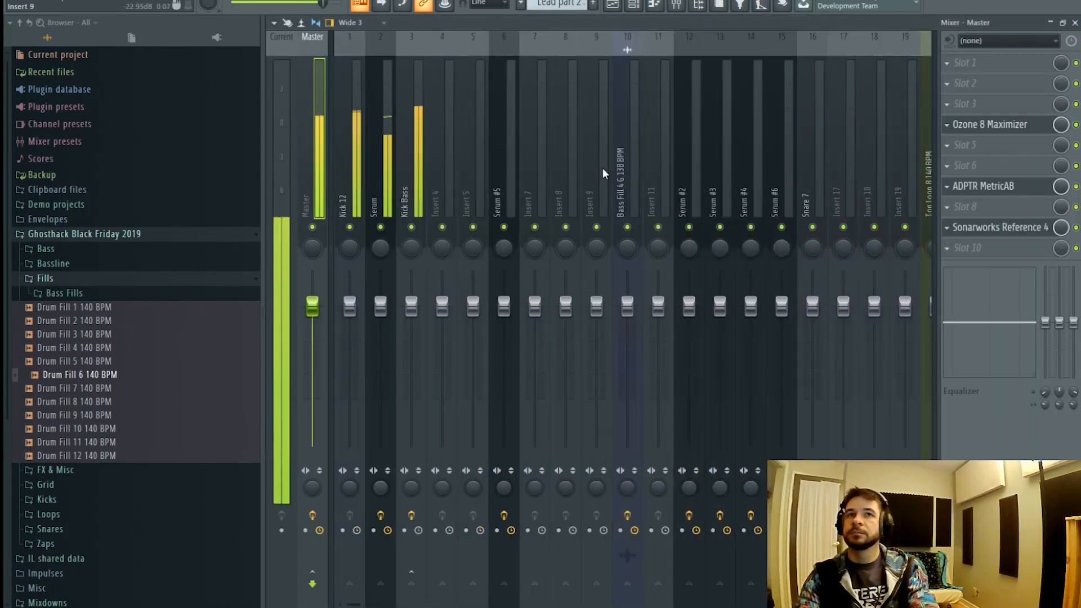
pyautogui.click(382, 179)
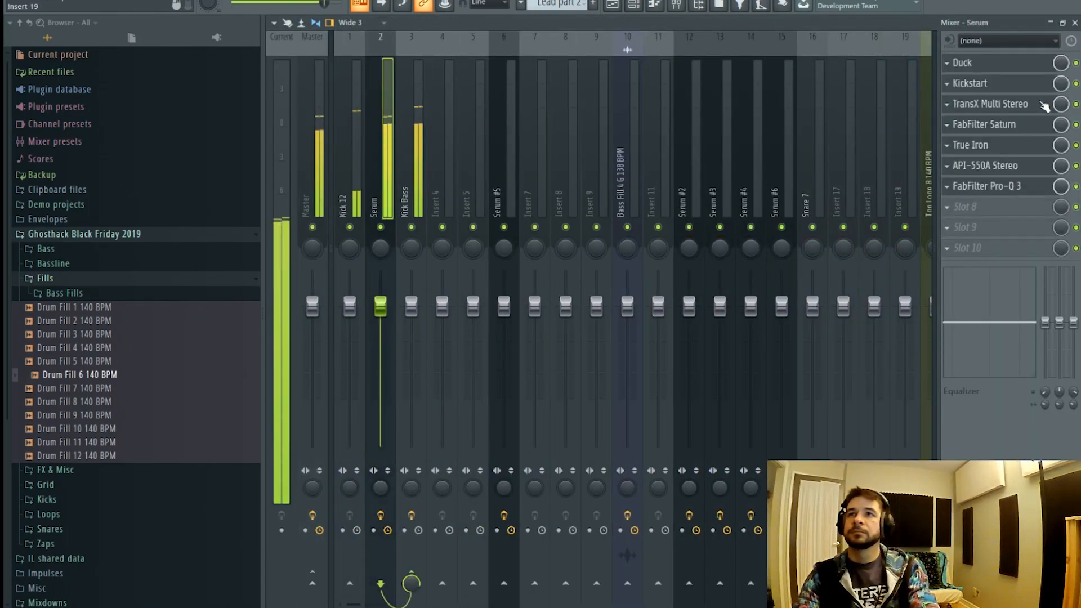
pyautogui.click(1011, 84)
pyautogui.click(406, 127)
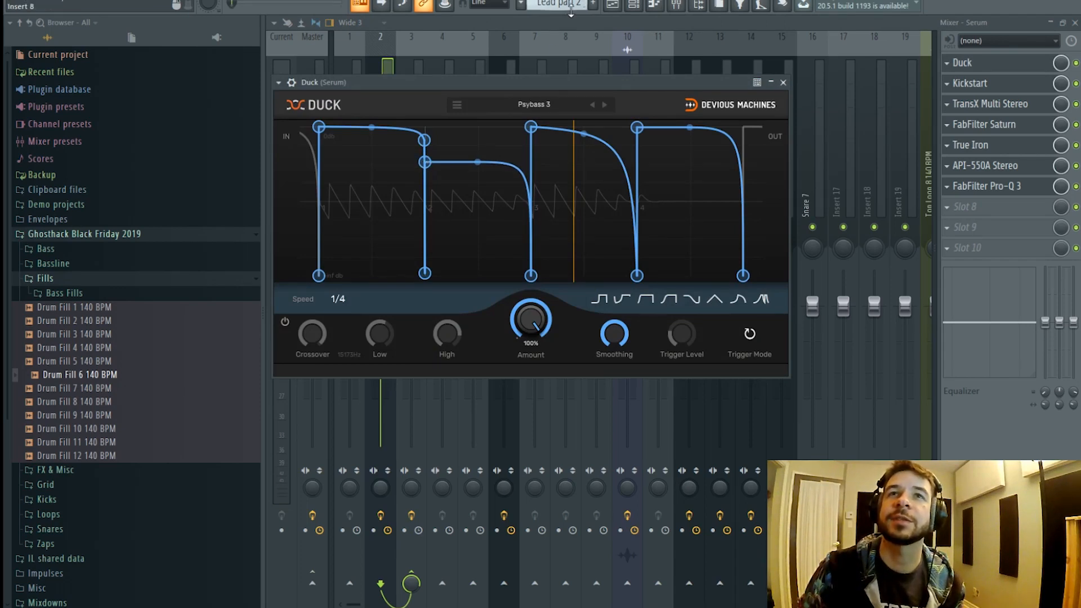
pyautogui.click(615, 6)
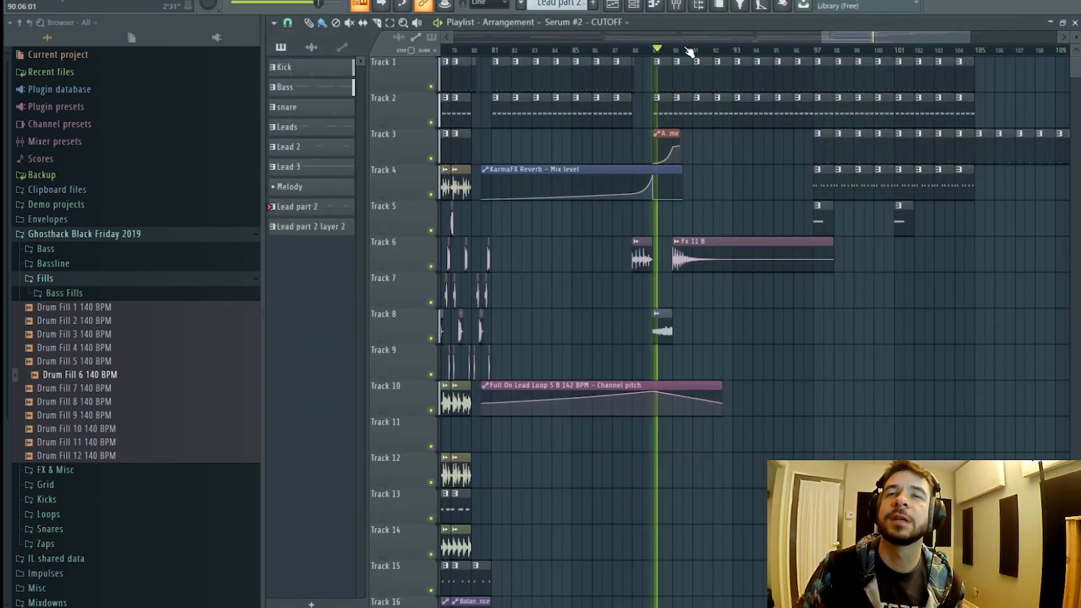
# - Check the Serum mixer track while the section from bar 89 plays, stop playback and open the Channel rack
pyautogui.press('F9')
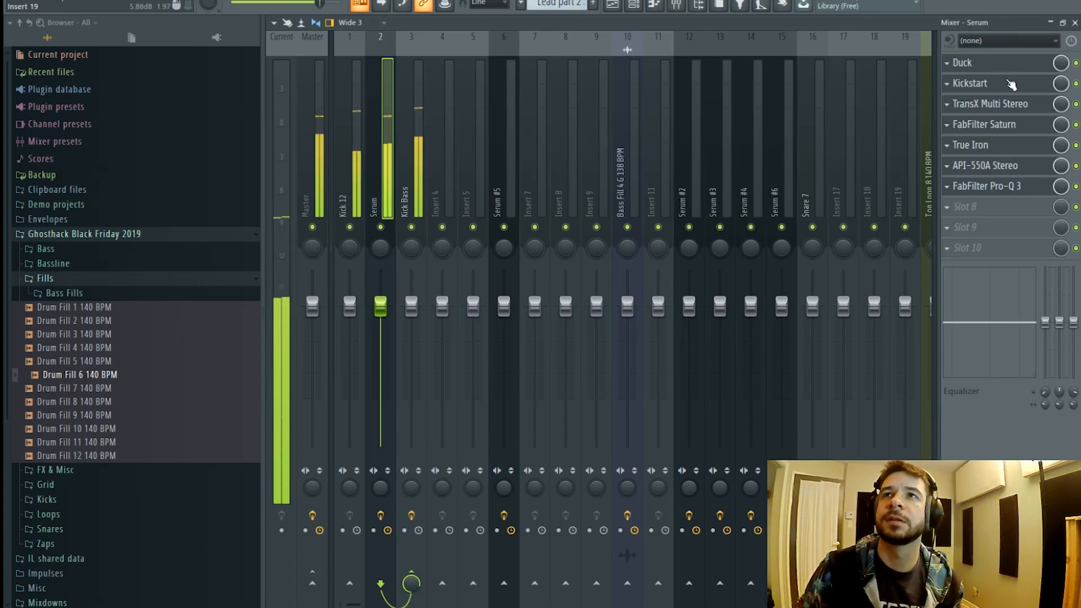
pyautogui.click(619, 5)
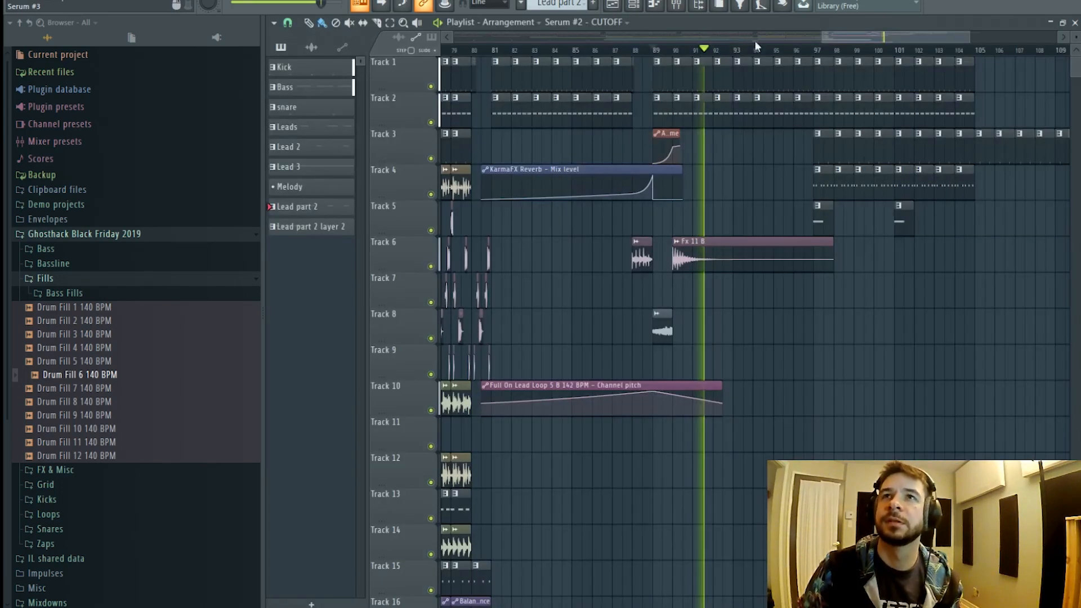
pyautogui.press('space')
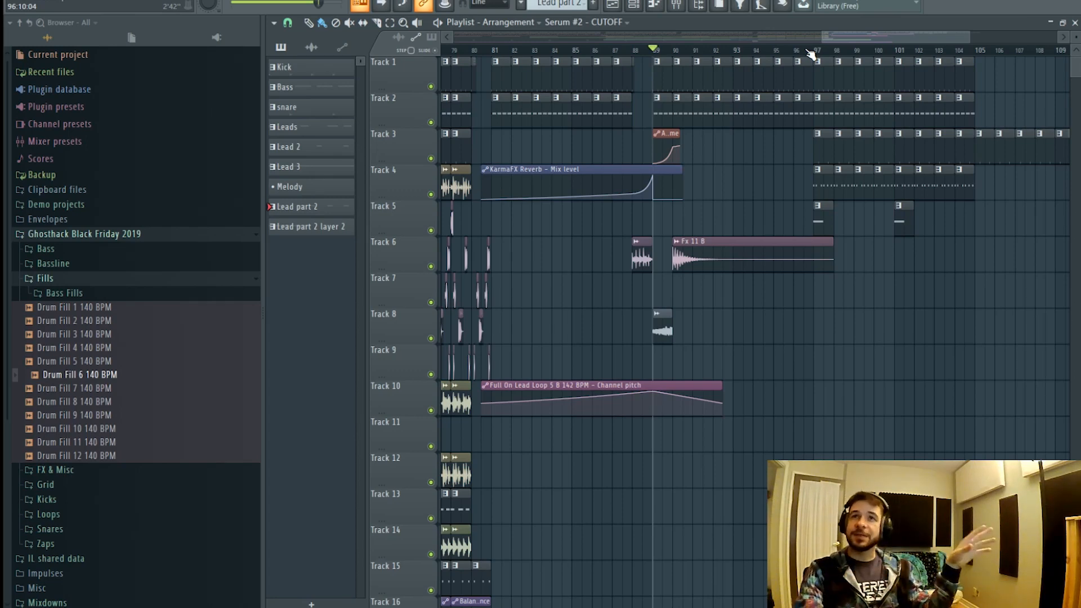
pyautogui.press('F6')
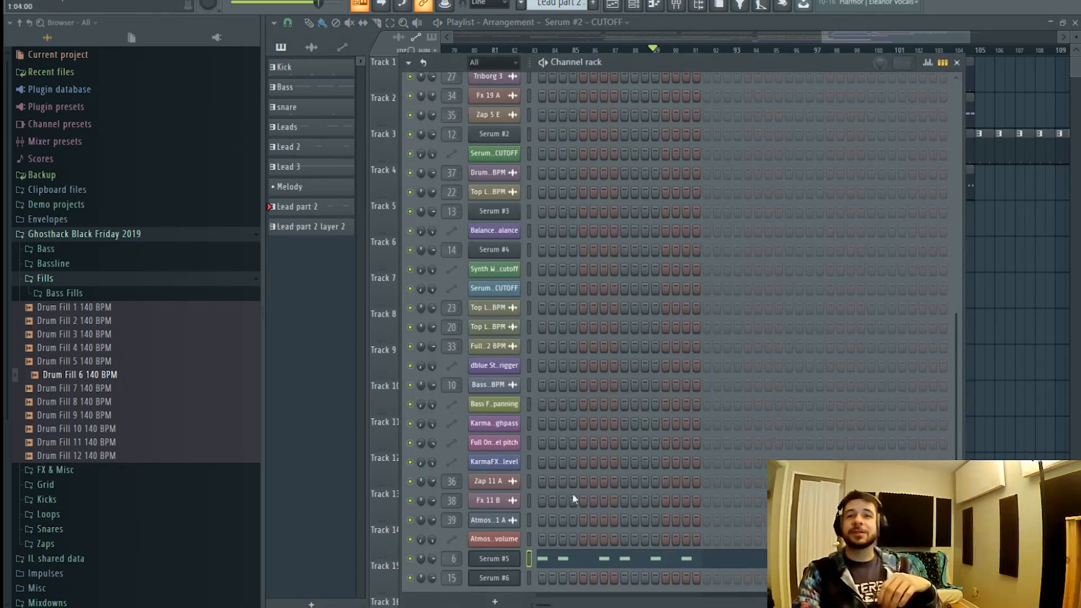